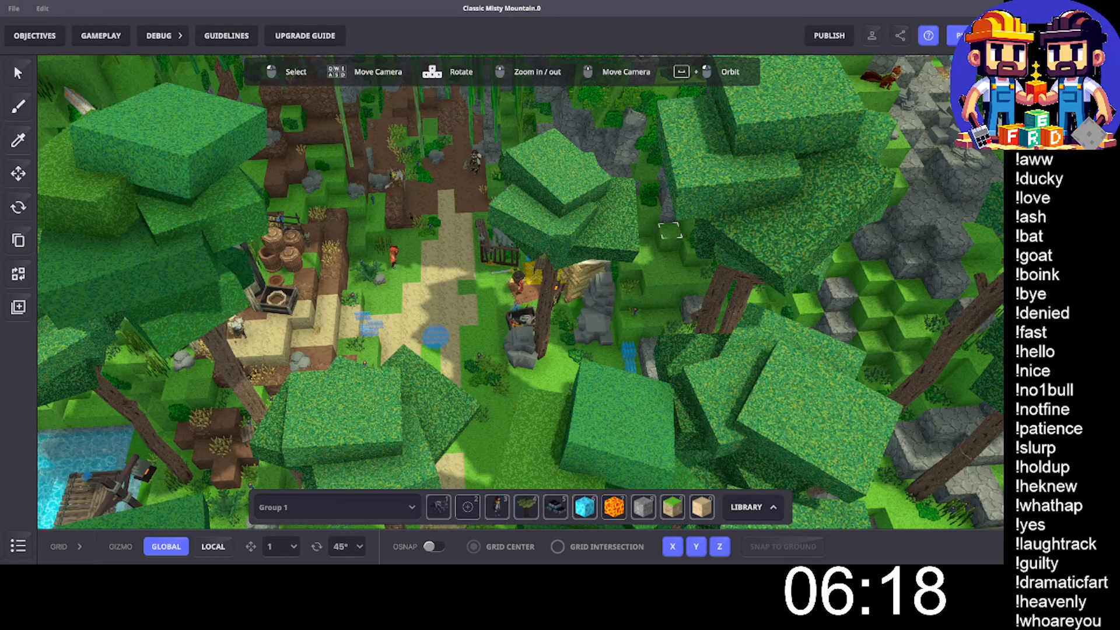
# - Select Nakkaer Axegrip and the two other characters standing along the dirt path as one group
pyautogui.scroll(3, 416, 226)
pyautogui.scroll(3, 417, 226)
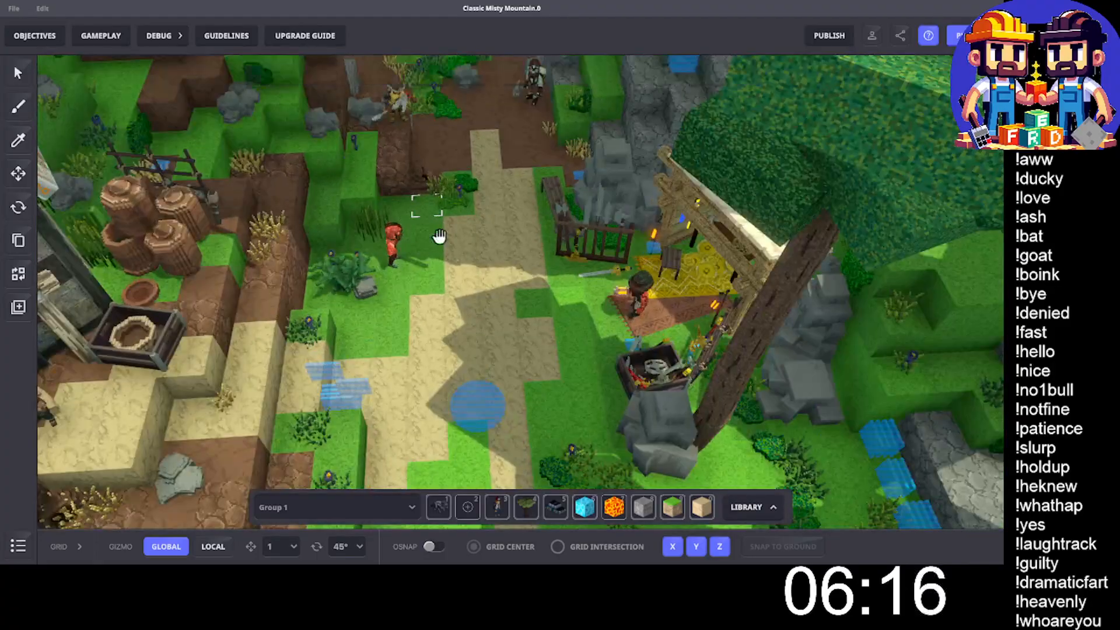
pyautogui.moveTo(440, 236); pyautogui.dragTo(425, 177)
pyautogui.scroll(2, 450, 265)
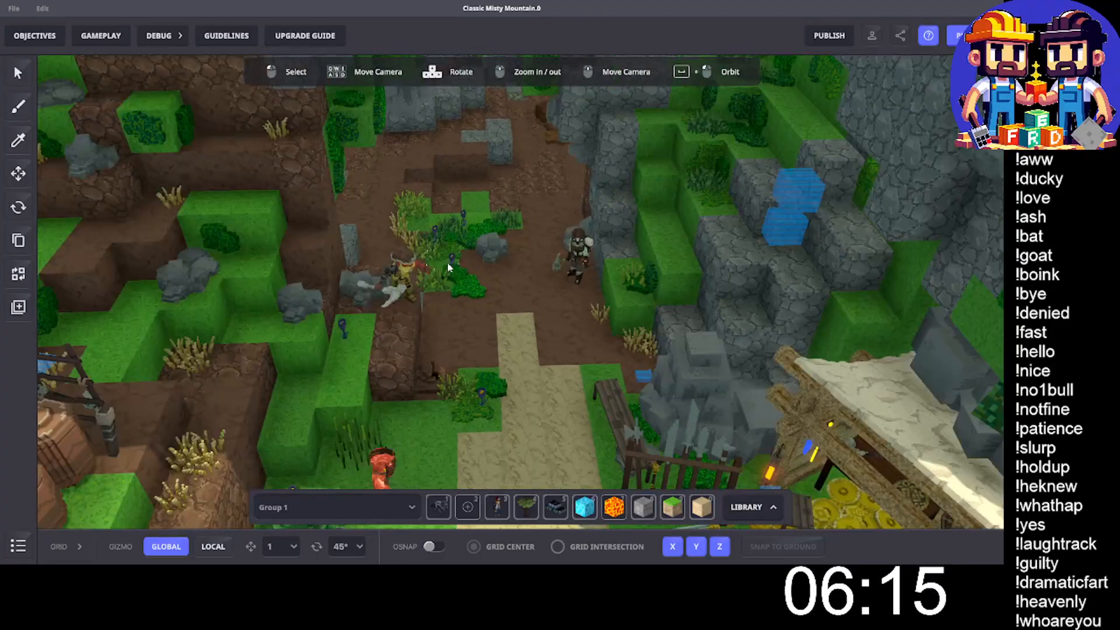
pyautogui.click(411, 268)
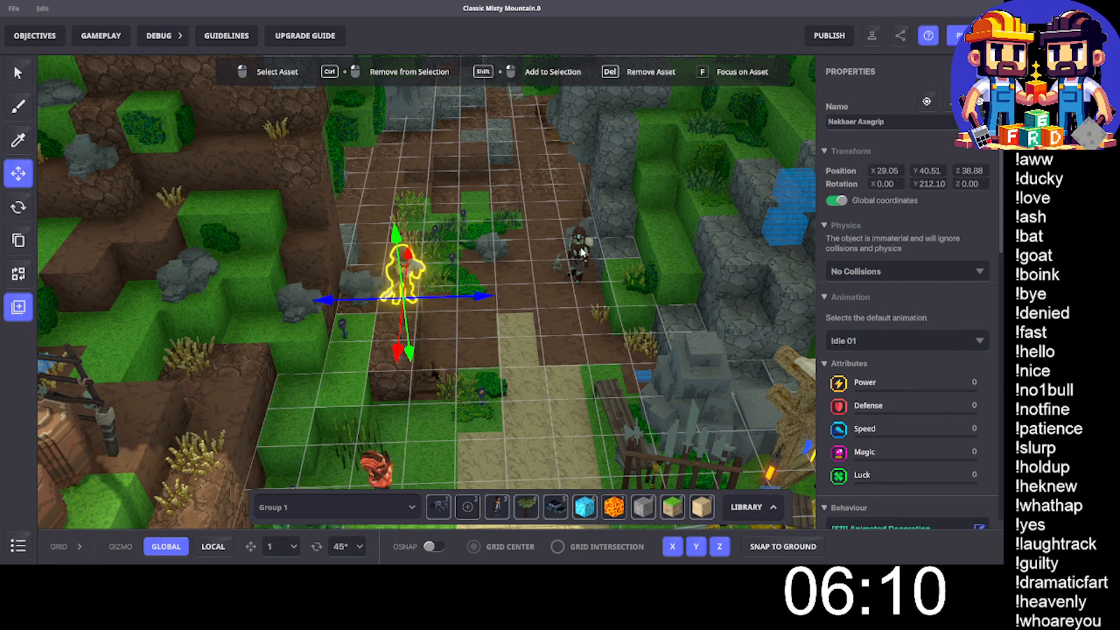
pyautogui.keyDown('shift'); pyautogui.click(582, 252); pyautogui.keyUp('shift')
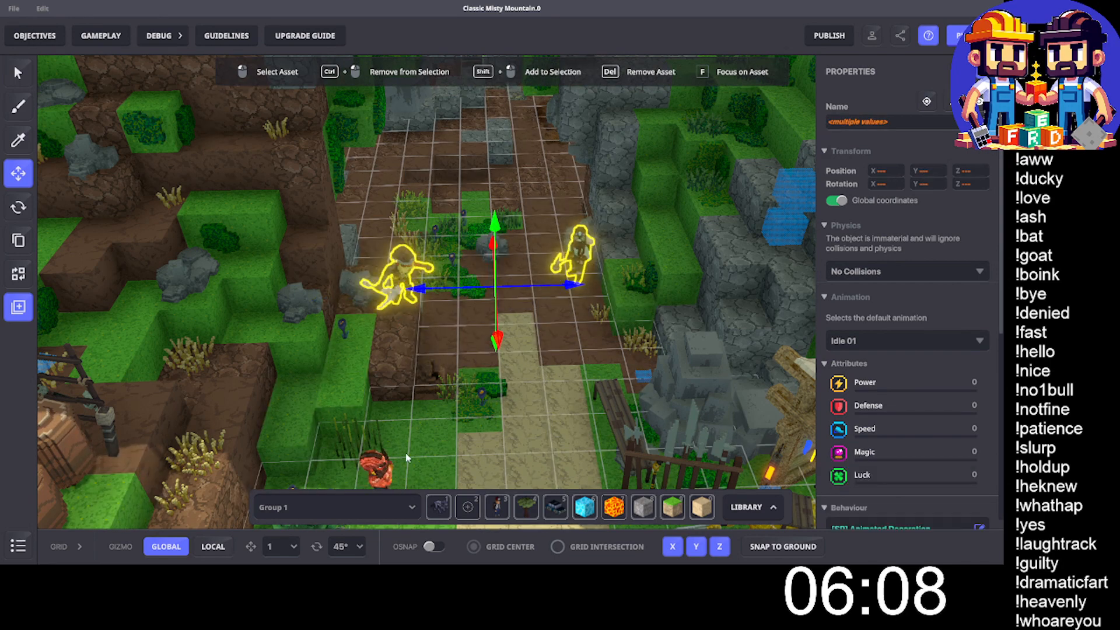
pyautogui.keyDown('shift'); pyautogui.click(376, 469); pyautogui.keyUp('shift')
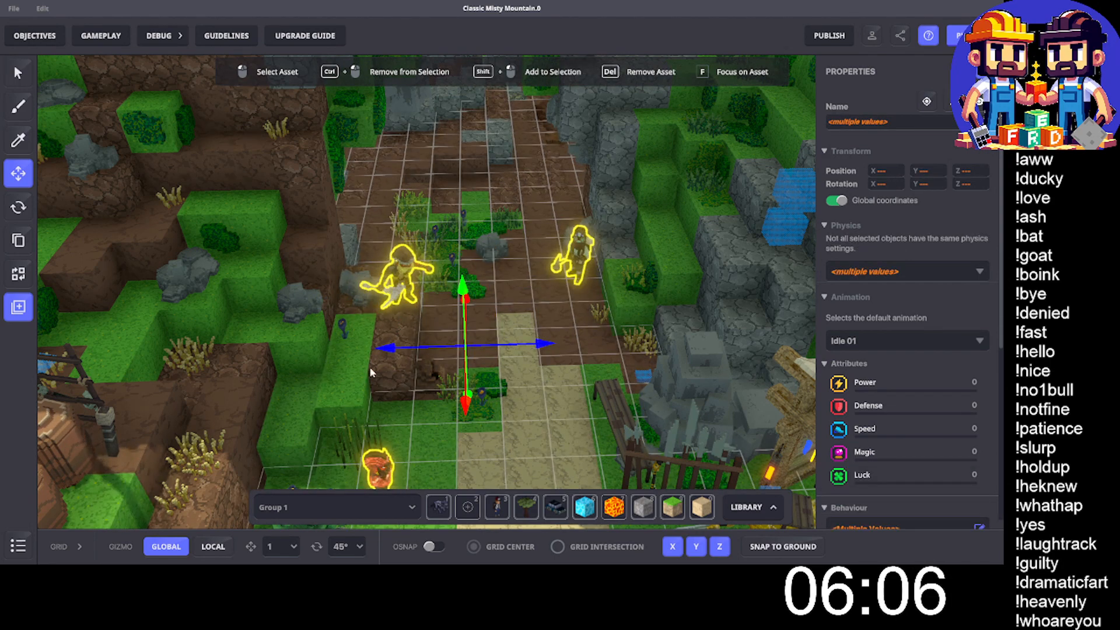
# - Add the bearded character standing at the house door to the selection
pyautogui.scroll(-5, 369, 367)
pyautogui.press('space')
pyautogui.moveTo(358, 394); pyautogui.dragTo(379, 335)
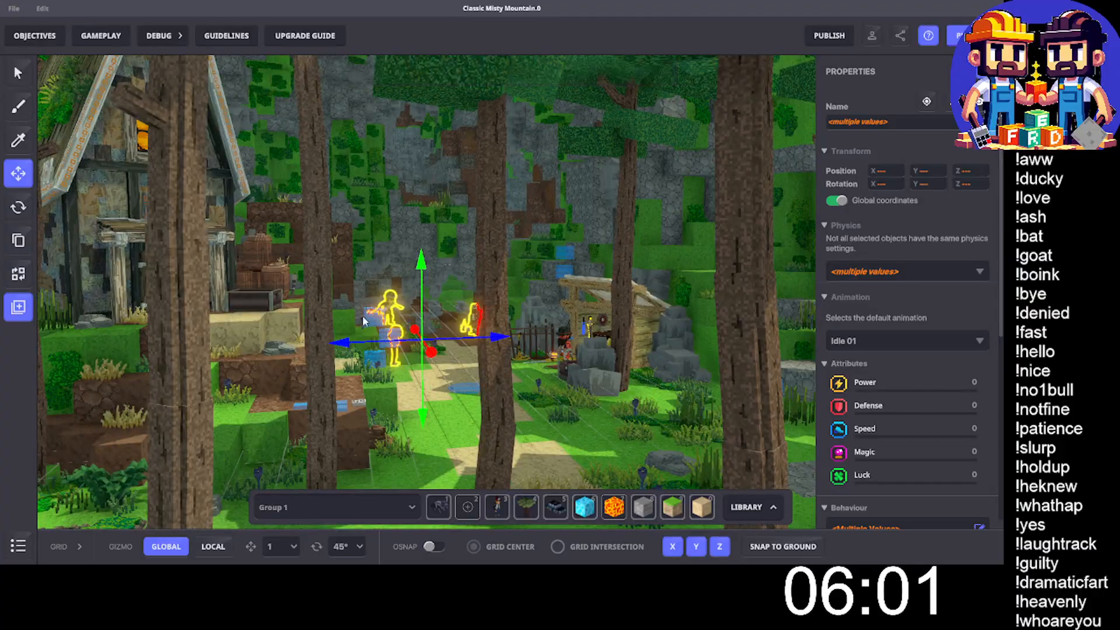
pyautogui.scroll(4, 351, 316)
pyautogui.keyDown('shift'); pyautogui.click(133, 280); pyautogui.keyUp('shift')
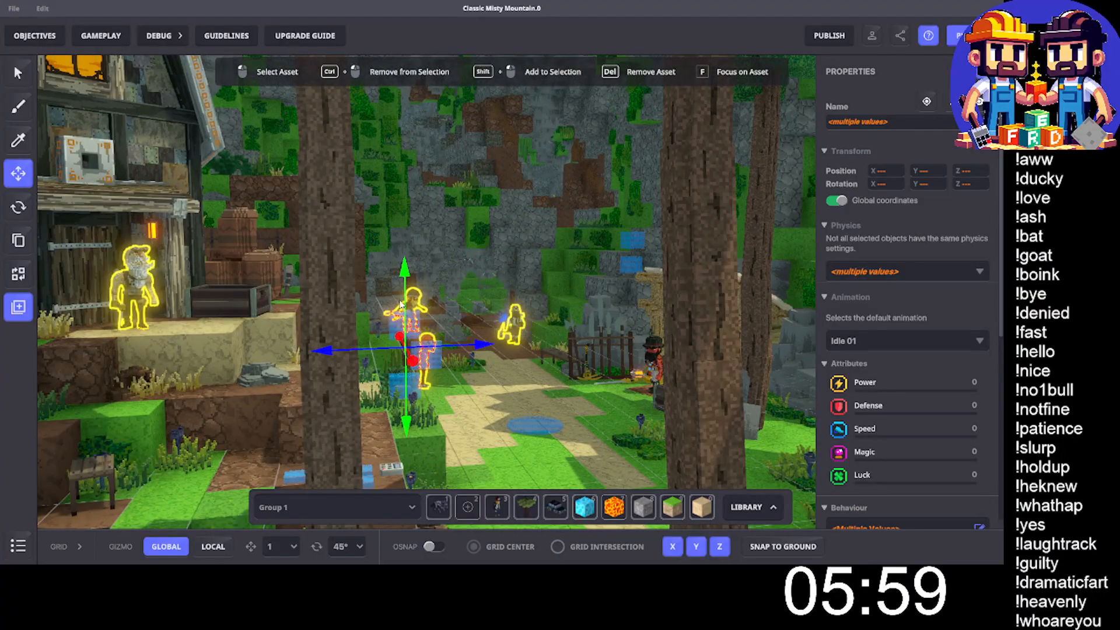
# - Lower the four selected characters beneath the terrain onto the floor of the underground level
pyautogui.moveTo(465, 268)
pyautogui.mouseDown(button='middle')
pyautogui.moveTo(445, 268)
pyautogui.moveTo(449, 254)
pyautogui.mouseUp(button='middle')
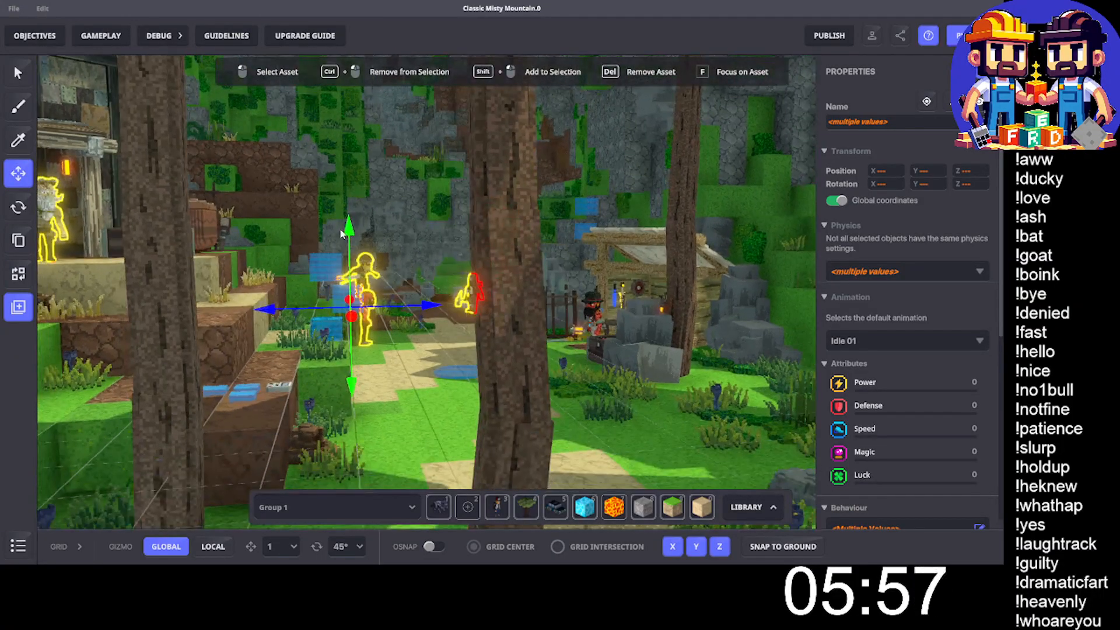
pyautogui.moveTo(349, 227); pyautogui.dragTo(406, 371)
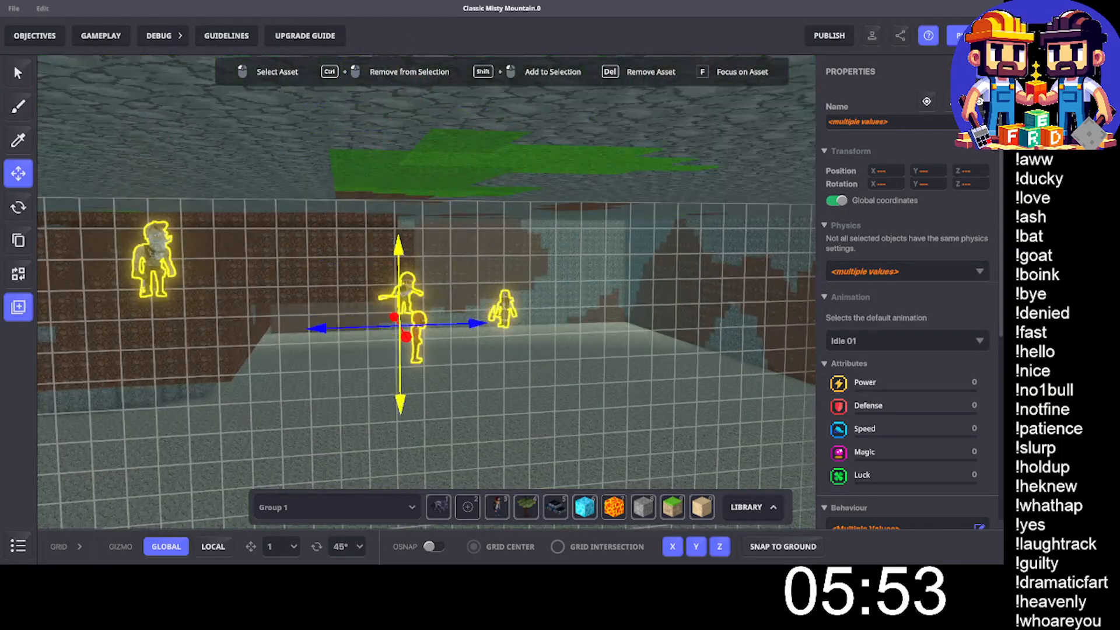
pyautogui.moveTo(406, 371); pyautogui.dragTo(412, 71, button='middle')
pyautogui.moveTo(413, 72); pyautogui.dragTo(405, 214)
pyautogui.moveTo(405, 213); pyautogui.dragTo(407, 146, button='middle')
pyautogui.moveTo(407, 146); pyautogui.dragTo(401, 179)
pyautogui.press('End')
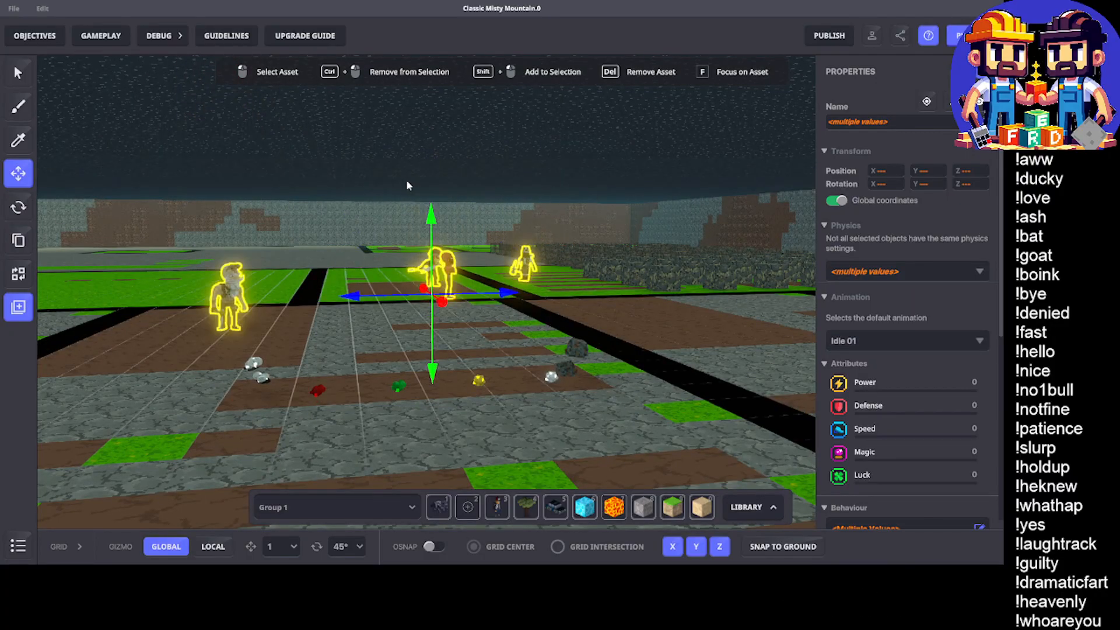
# - Shift the four characters along the Z axis to the open stone floor beside the underground wall
pyautogui.moveTo(505, 295); pyautogui.dragTo(140, 296)
pyautogui.moveTo(140, 296); pyautogui.dragTo(689, 290, button='middle')
pyautogui.moveTo(689, 290); pyautogui.dragTo(709, 296)
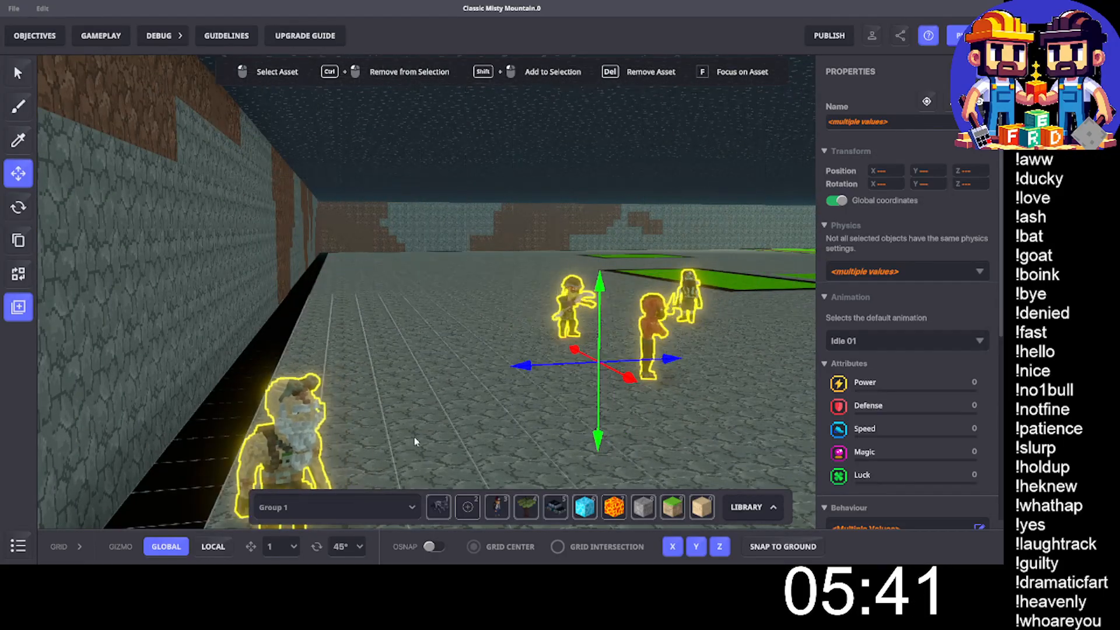
# - Remove the bearded character from the selection, move the other three toward the wall, and bring Thragnar Kilgrot to X 34.91
pyautogui.keyDown('ctrl'); pyautogui.click(278, 422); pyautogui.keyUp('ctrl')
pyautogui.moveTo(557, 341); pyautogui.dragTo(213, 415)
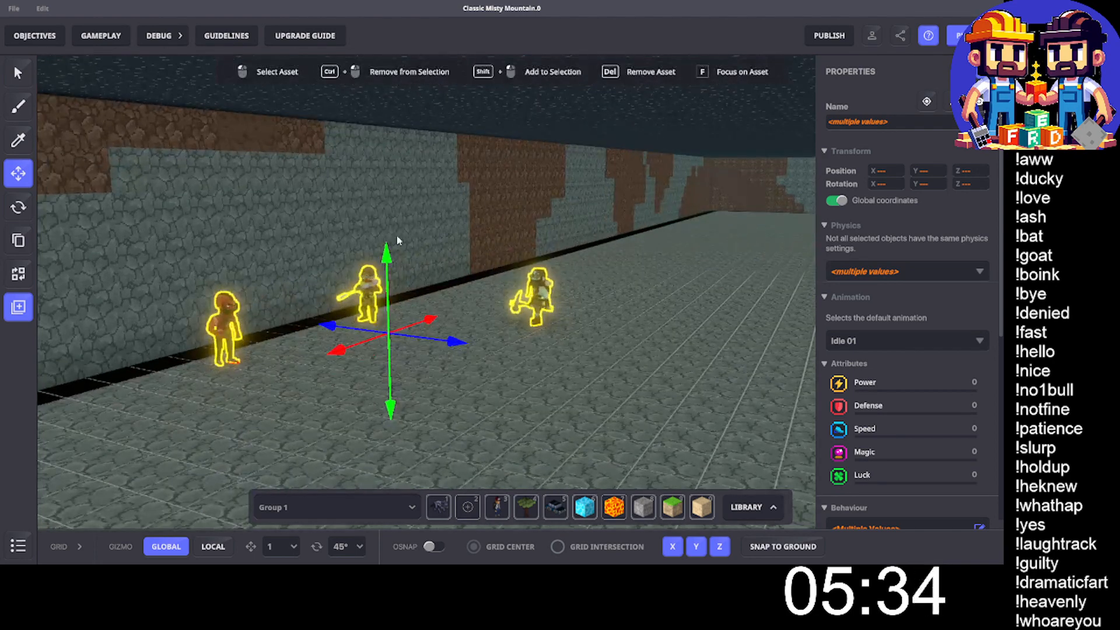
pyautogui.click(546, 290)
pyautogui.moveTo(583, 328); pyautogui.dragTo(425, 317)
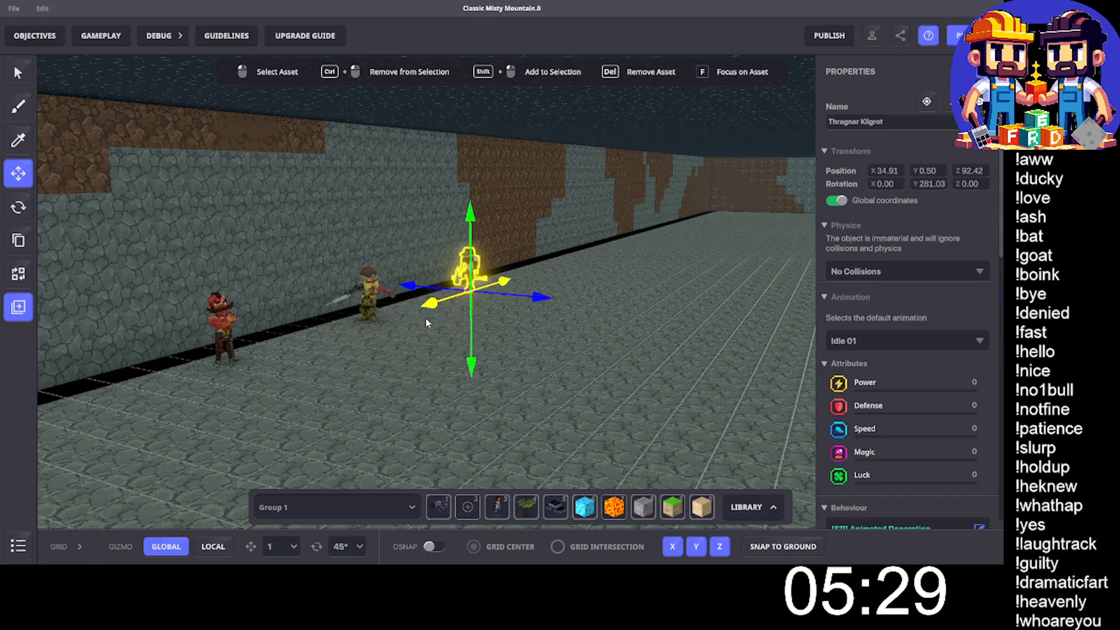
# - Return to the village above ground and select the DDona Ambassador character beside the bench
pyautogui.scroll(-5, 421, 312)
pyautogui.moveTo(388, 195); pyautogui.dragTo(449, 461, button='middle')
pyautogui.moveTo(301, 228); pyautogui.dragTo(453, 493, button='middle')
pyautogui.moveTo(397, 393); pyautogui.dragTo(50, 365, button='right')
pyautogui.scroll(-5, 350, 315)
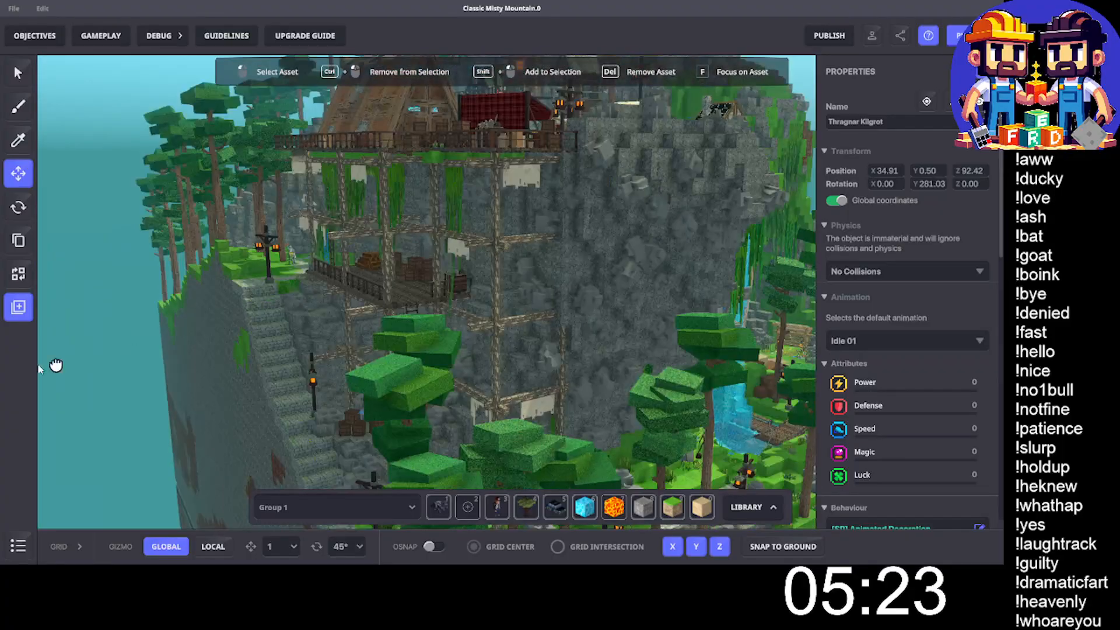
pyautogui.moveTo(637, 295); pyautogui.dragTo(423, 315, button='right')
pyautogui.scroll(8, 233, 302)
pyautogui.scroll(10, 467, 350)
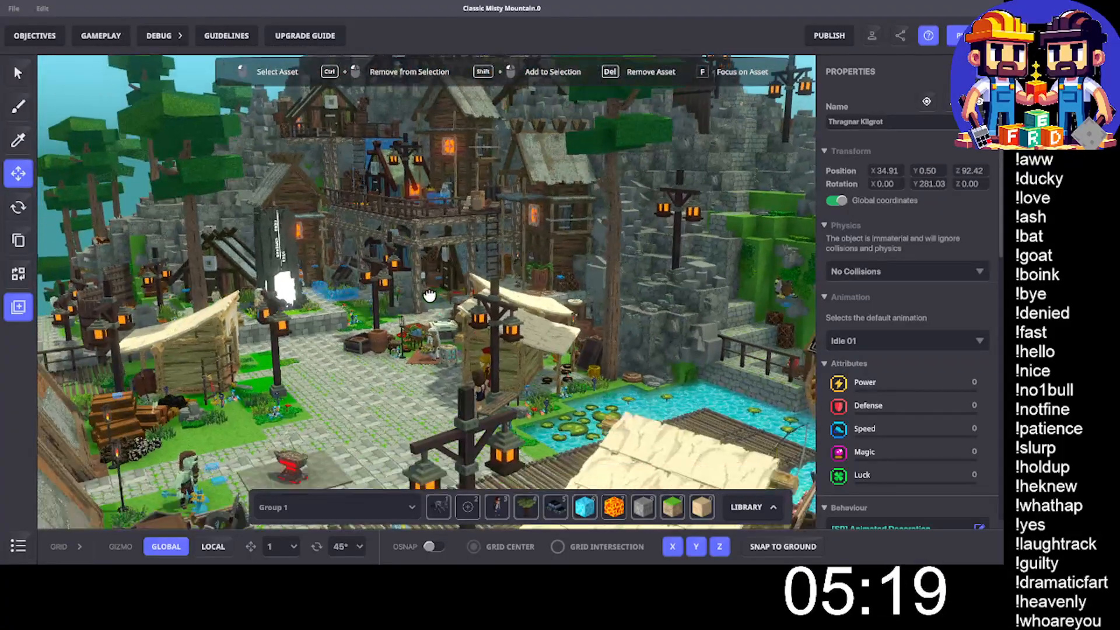
pyautogui.scroll(-5, 458, 399)
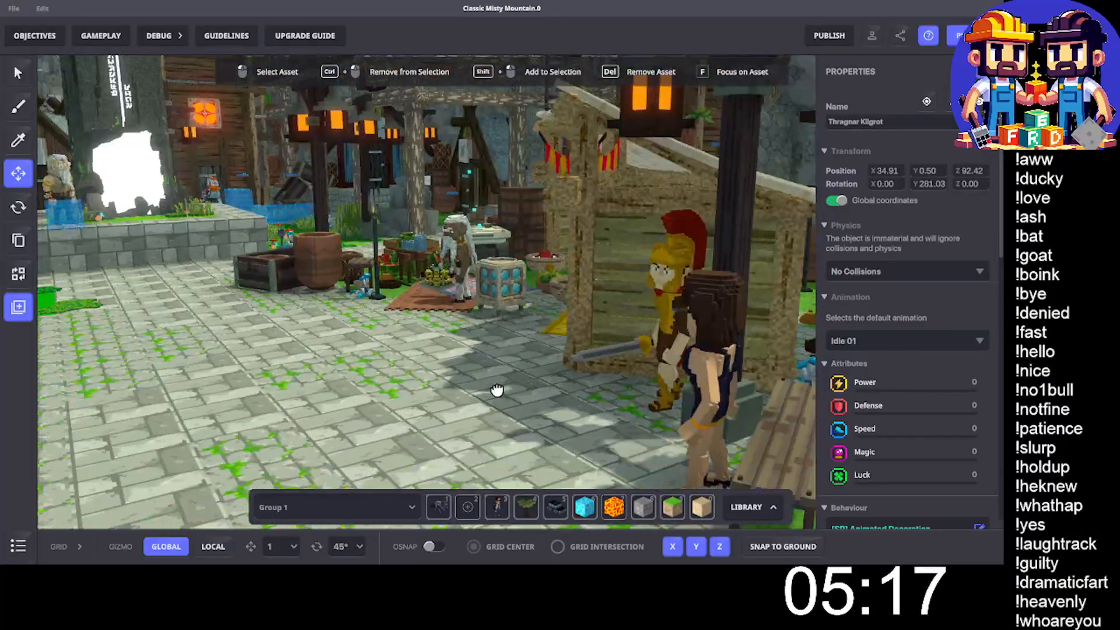
pyautogui.moveTo(500, 387); pyautogui.dragTo(557, 245, button='right')
pyautogui.click(554, 235)
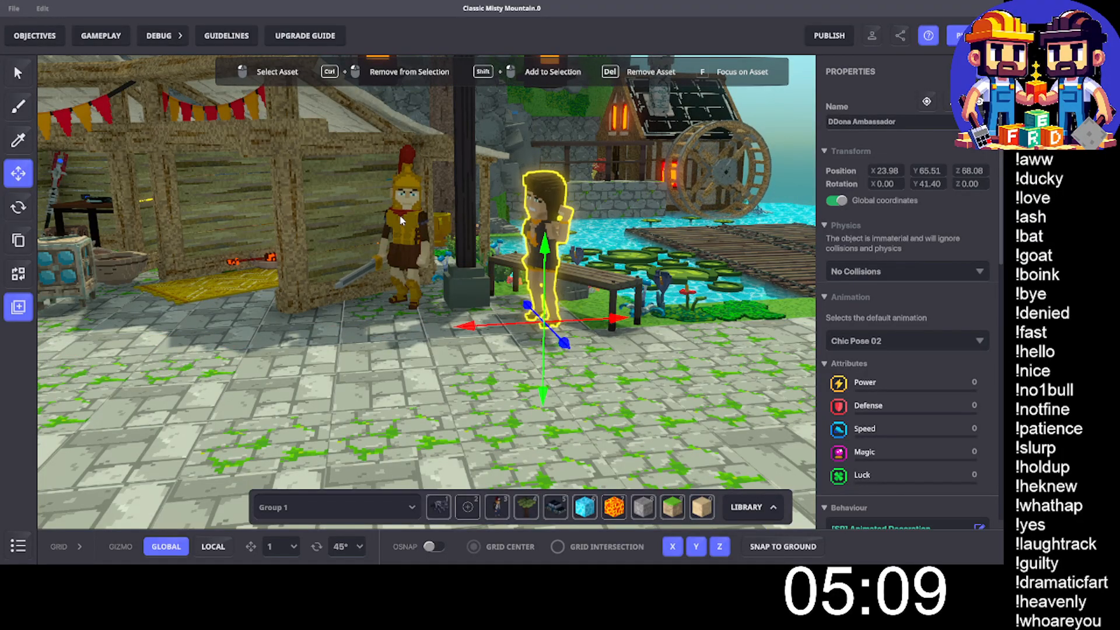
# - Select only the DDonna Centurion character next to the market stall to inspect its properties
pyautogui.moveTo(402, 268); pyautogui.dragTo(404, 271)
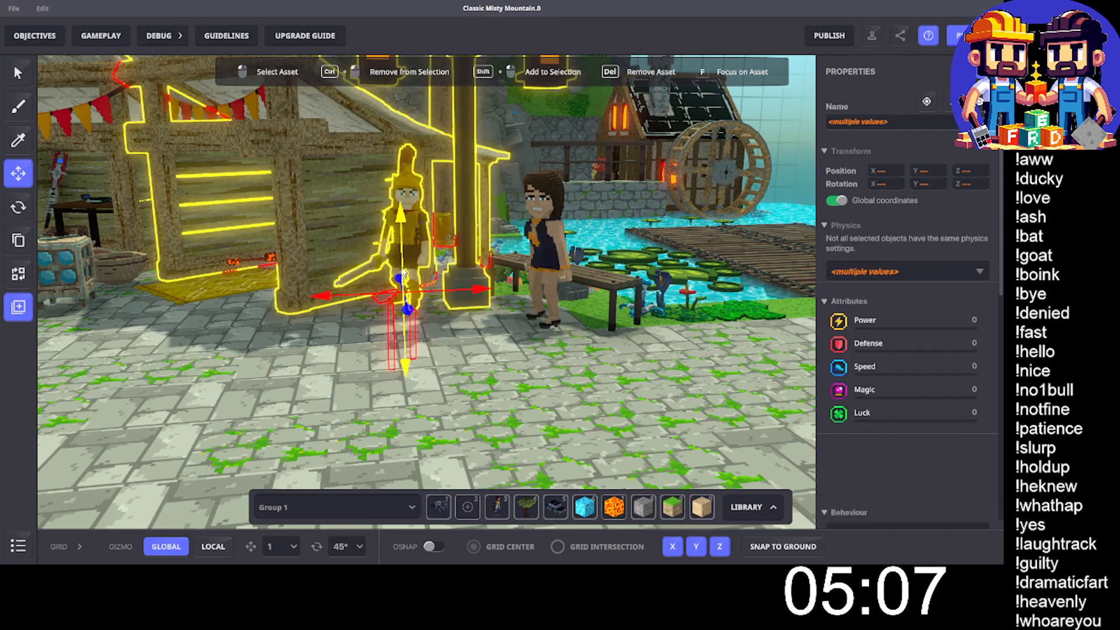
pyautogui.click(406, 272)
pyautogui.click(406, 276)
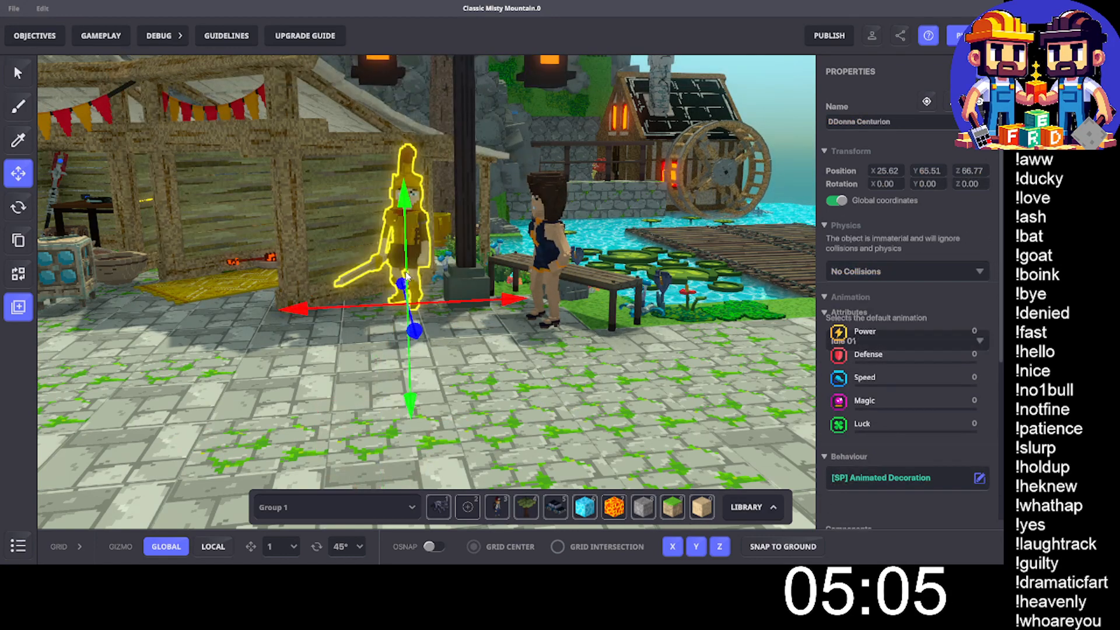
# - Delete the Oggil Thotop.QuestComplete1.1 panel from the blue panels beside the forest's stone ledge
pyautogui.moveTo(662, 238); pyautogui.dragTo(498, 287, button='middle')
pyautogui.moveTo(499, 286); pyautogui.dragTo(355, 259)
pyautogui.moveTo(354, 256); pyautogui.dragTo(163, 82, button='middle')
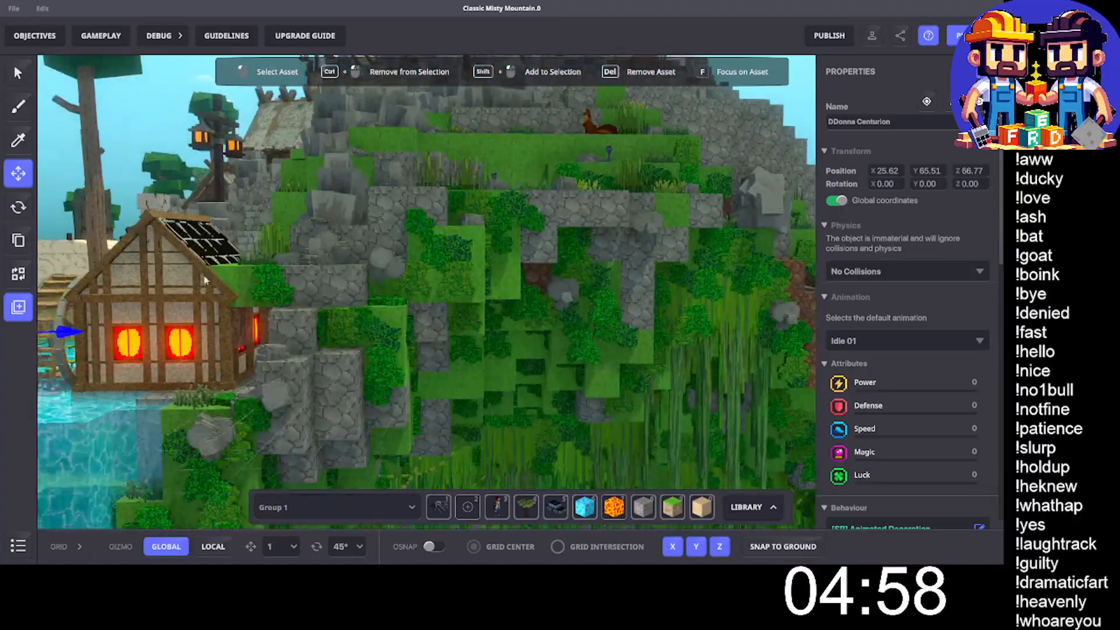
pyautogui.scroll(5, 349, 240)
pyautogui.moveTo(350, 240); pyautogui.dragTo(315, 93, button='middle')
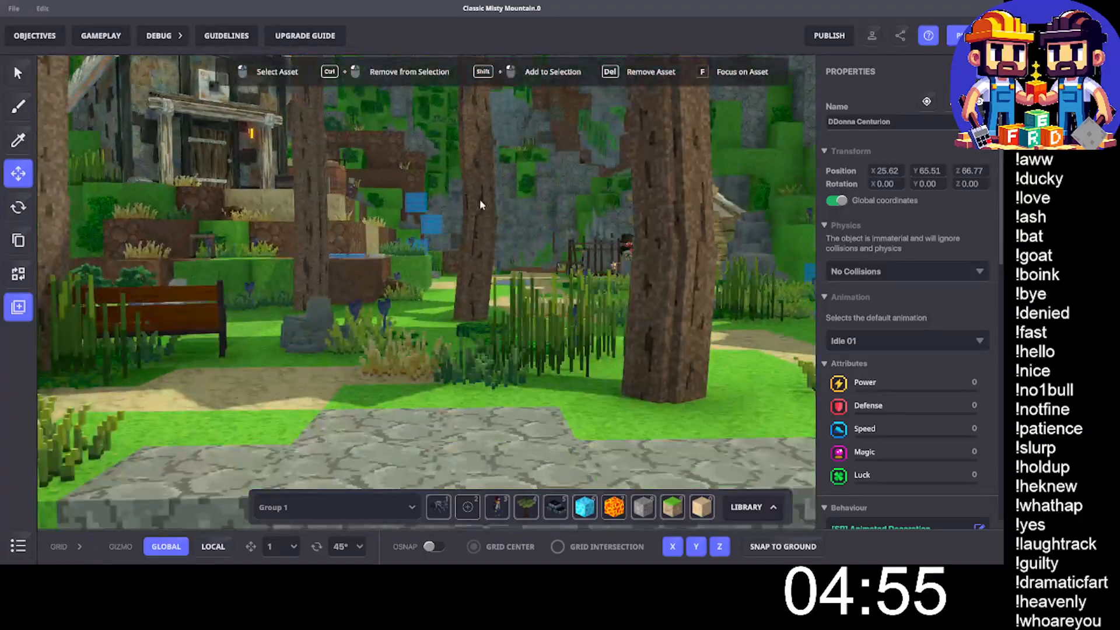
pyautogui.moveTo(483, 202); pyautogui.dragTo(498, 389, button='middle')
pyautogui.moveTo(499, 390); pyautogui.dragTo(491, 379)
pyautogui.moveTo(453, 322)
pyautogui.mouseDown()
pyautogui.moveTo(483, 327)
pyautogui.moveTo(443, 312)
pyautogui.mouseUp()
pyautogui.scroll(-4, 456, 322)
pyautogui.scroll(4, 532, 341)
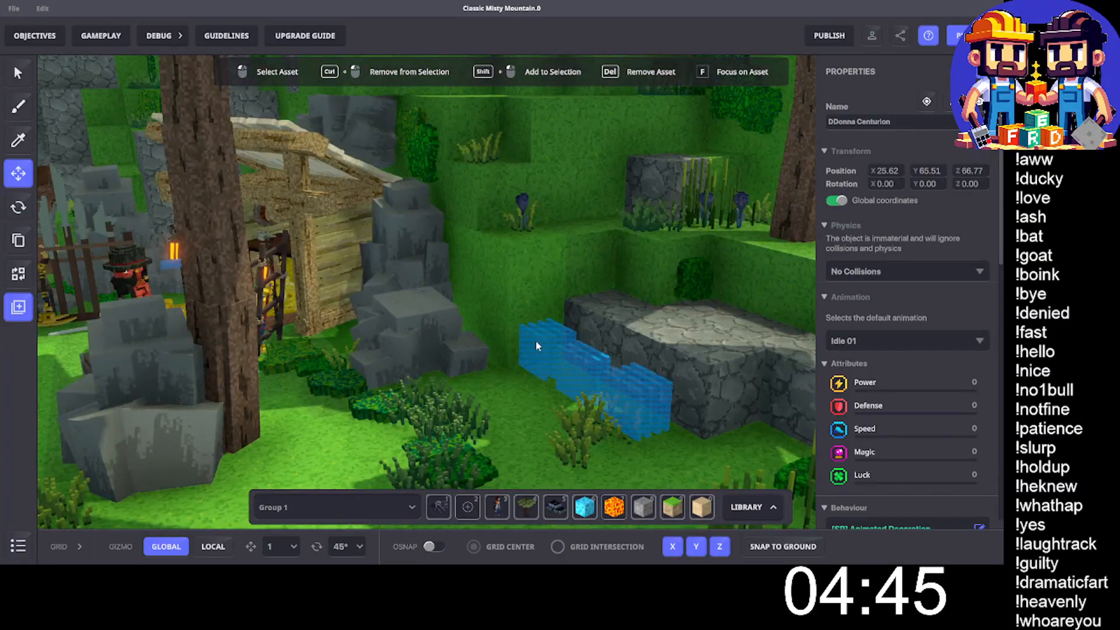
pyautogui.click(536, 342)
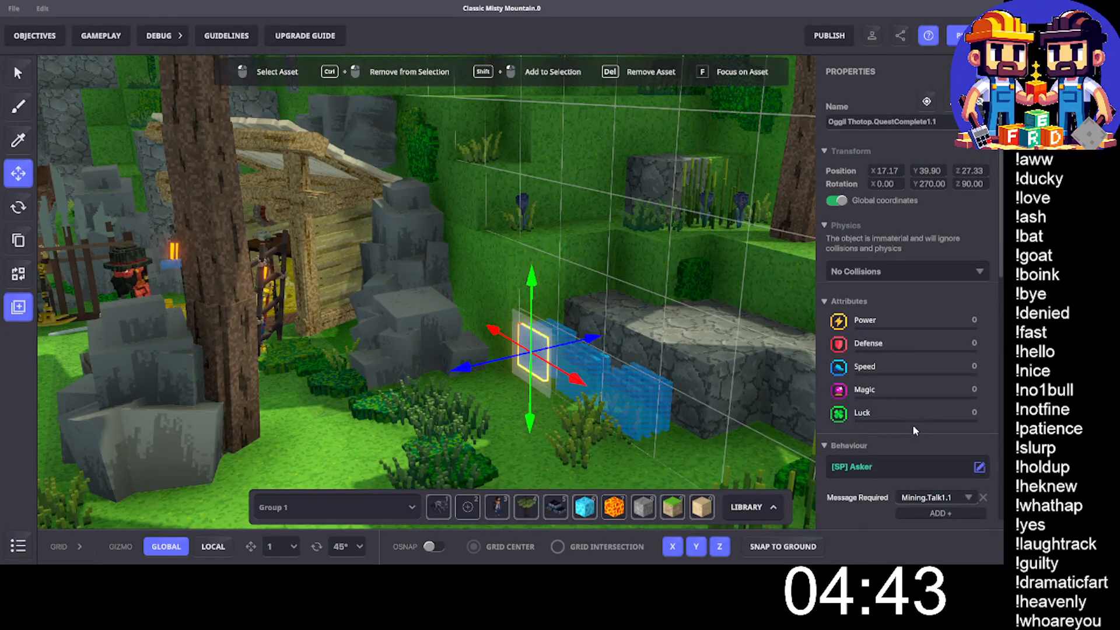
pyautogui.click(534, 341)
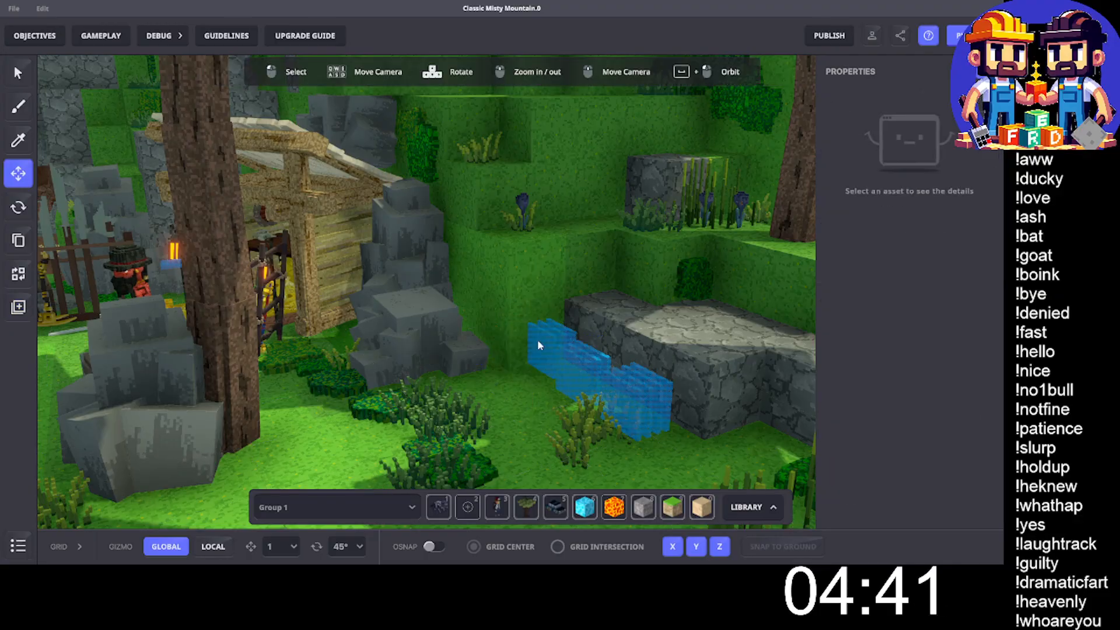
# - Delete the remaining panels of the first blue cluster, including Oggil Thotop.QuestComplete3.1 and QuestComplete4.1
pyautogui.click(537, 340)
pyautogui.press('Delete')
pyautogui.click(544, 344)
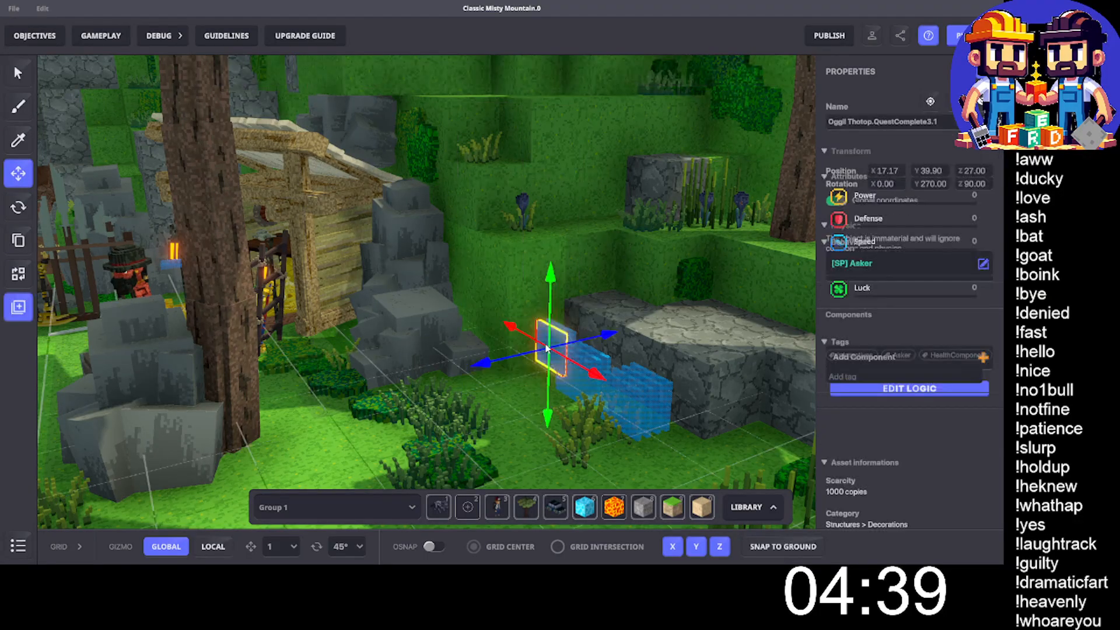
pyautogui.press('Delete')
pyautogui.click(561, 340)
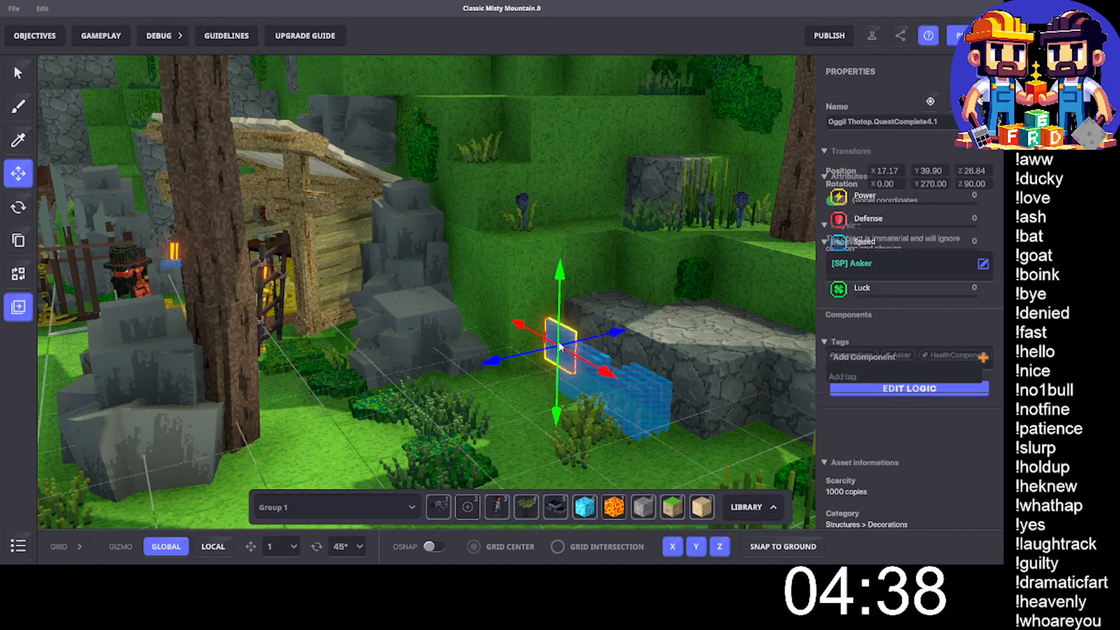
pyautogui.press('Delete')
# - Delete the middle cluster of blue quest panels beside the stone ledge, starting with Oggil Thotop.QuestComplete1.2
pyautogui.click(579, 369)
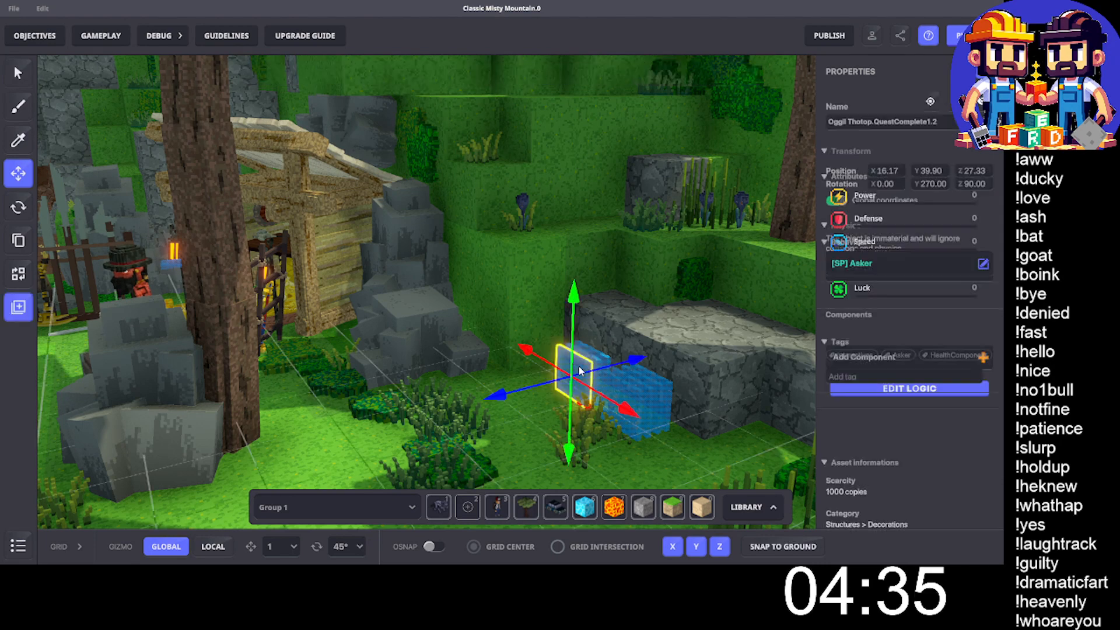
pyautogui.press('Delete')
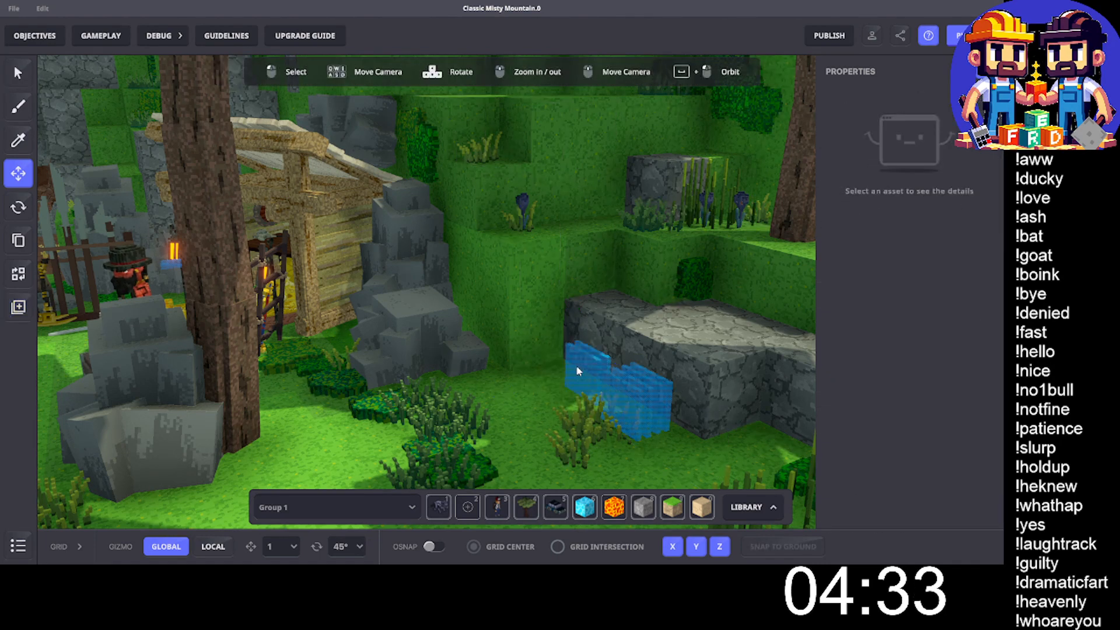
pyautogui.click(577, 370)
pyautogui.press('Delete')
pyautogui.click(579, 360)
pyautogui.press('Delete')
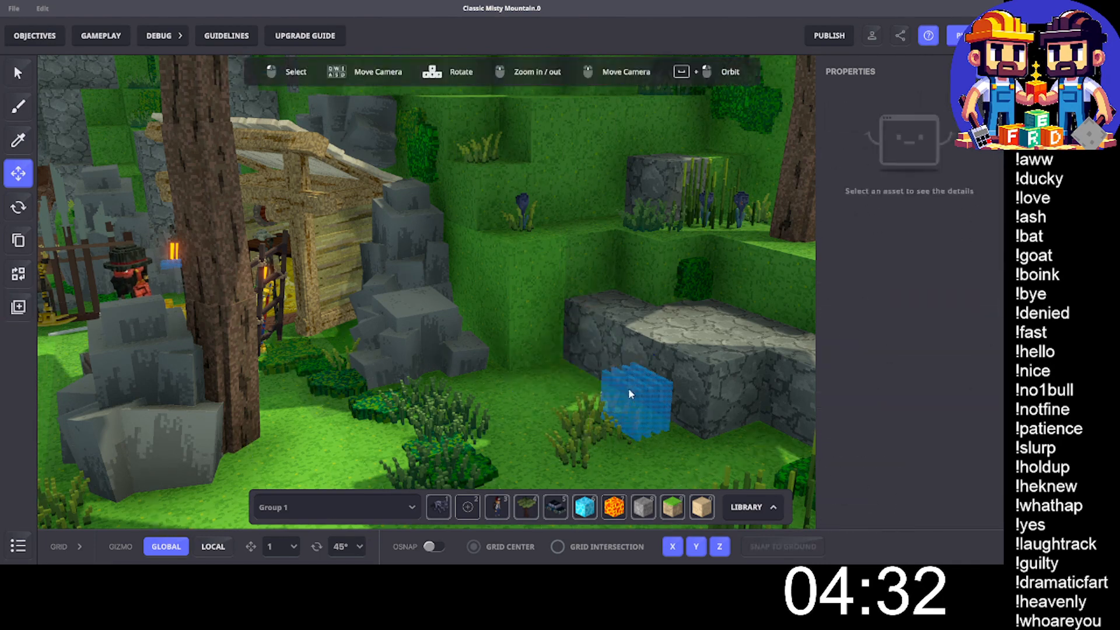
# - Delete the last cluster of blue quest panels at the stone ledge, including Oggil Thotop.QuestComplete5.2
pyautogui.click(629, 394)
pyautogui.press('Delete')
pyautogui.click(642, 393)
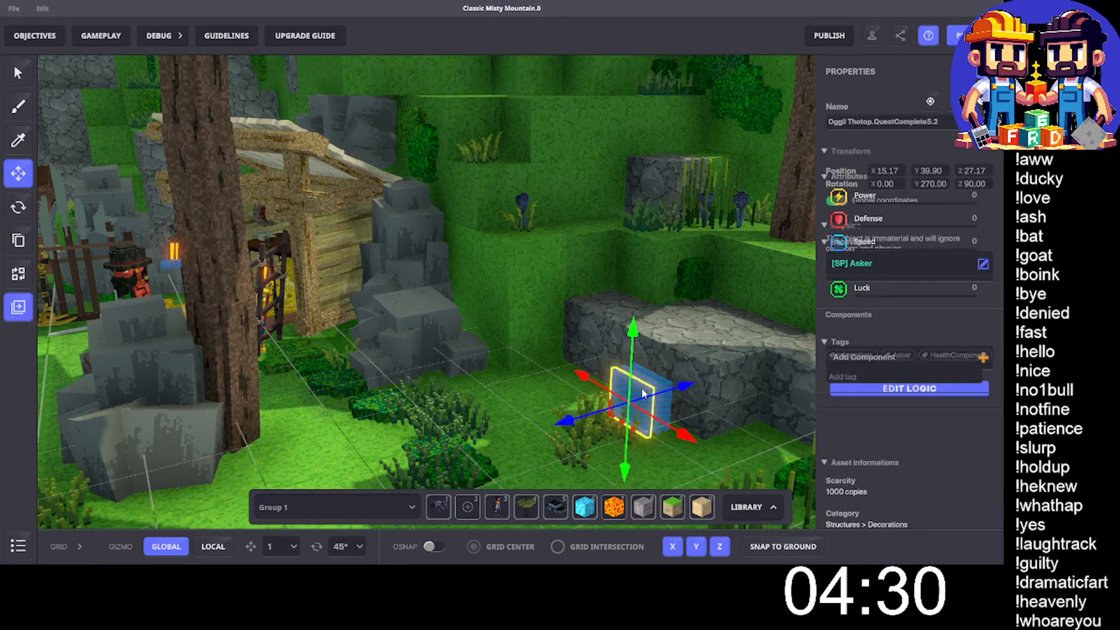
pyautogui.press('Delete')
pyautogui.click(645, 392)
pyautogui.press('Delete')
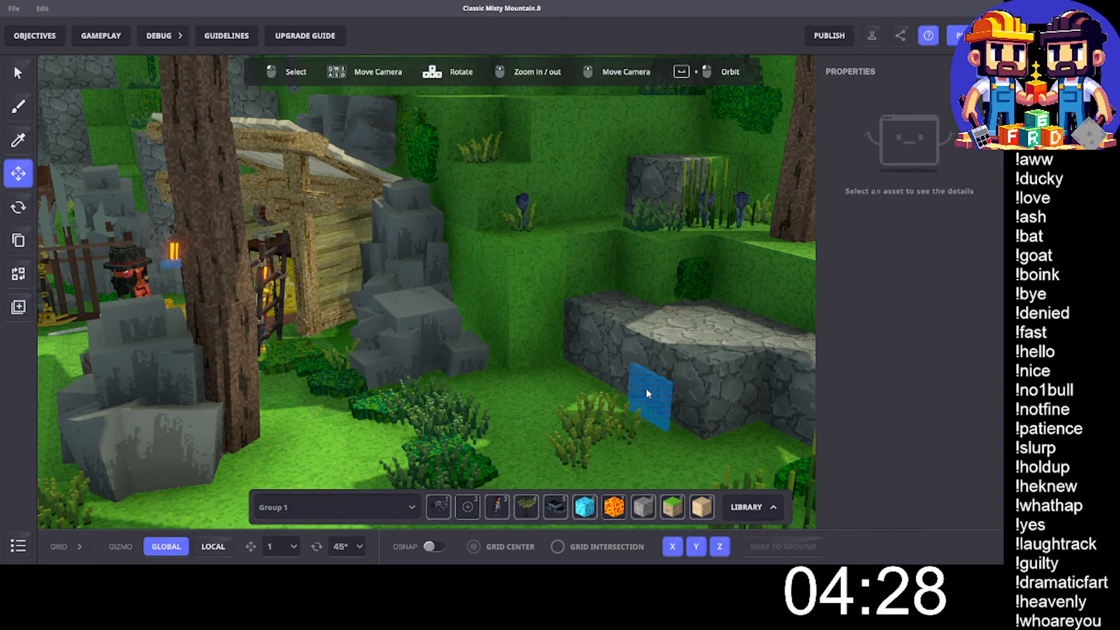
pyautogui.click(645, 389)
pyautogui.press('Delete')
# - Move the Oggil Thotop character away from the wooden stall along the Z axis to Z 33.60
pyautogui.moveTo(389, 284); pyautogui.dragTo(435, 307, button='middle')
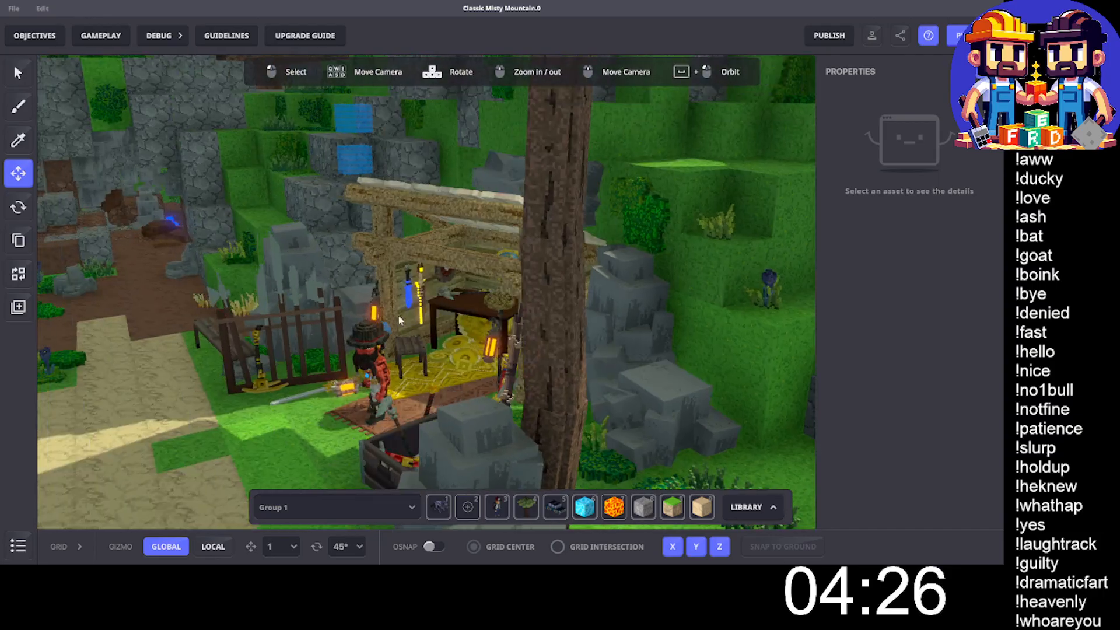
pyautogui.scroll(1, 400, 320)
pyautogui.scroll(-1, 338, 379)
pyautogui.click(324, 428)
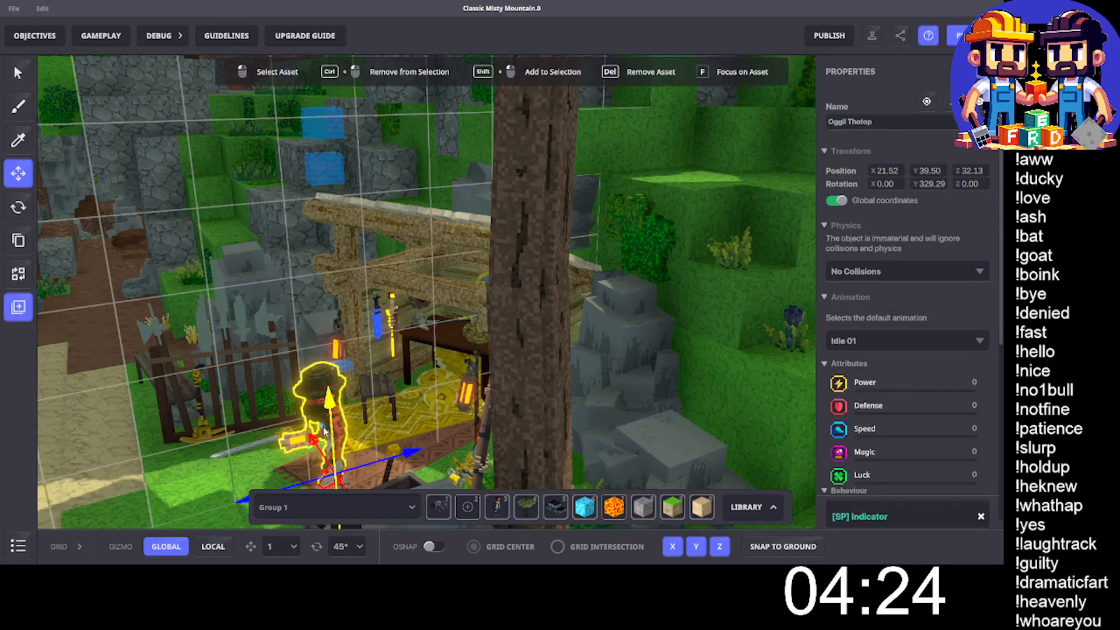
pyautogui.moveTo(403, 455); pyautogui.dragTo(304, 484)
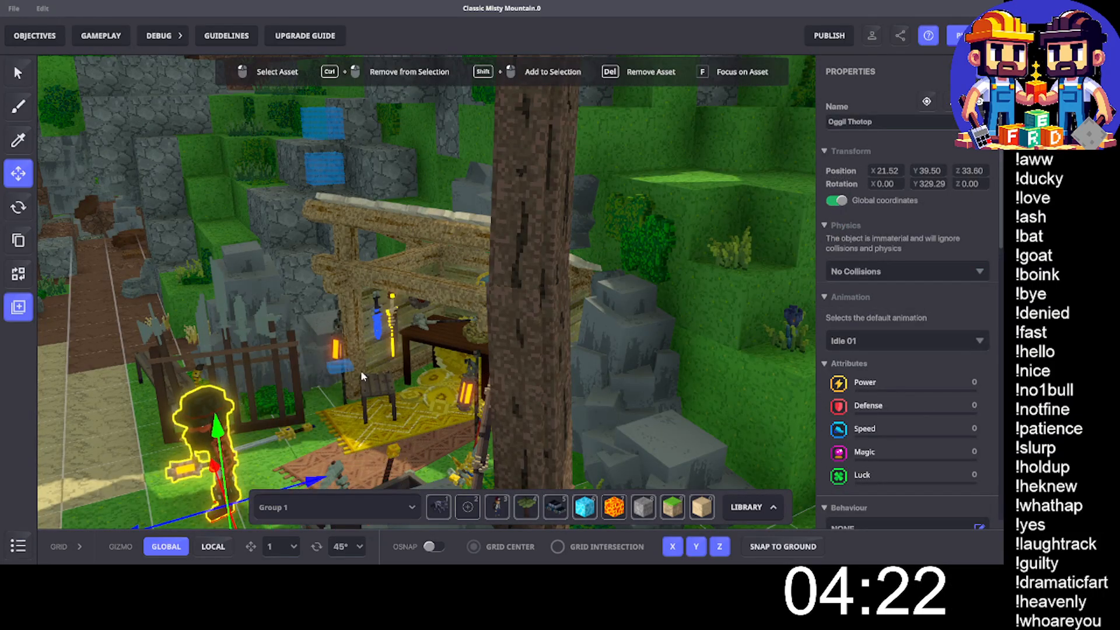
# - Check the NumPad Switch spawner beside the stall and try moving the Oggil Thotop character to Z 33.36
pyautogui.click(341, 366)
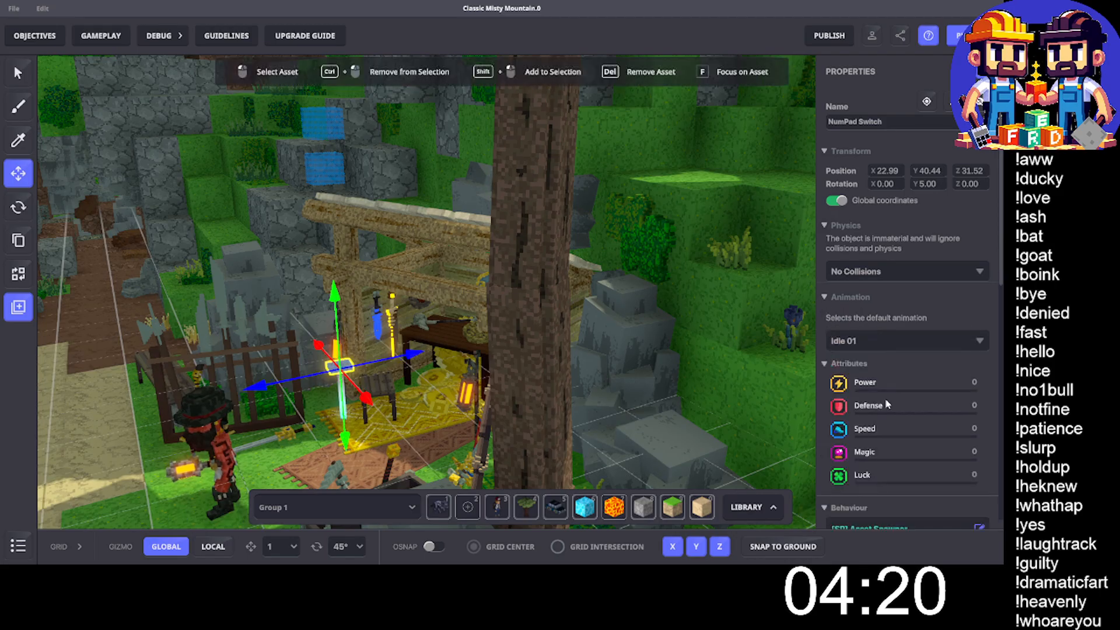
pyautogui.scroll(-5, 893, 409)
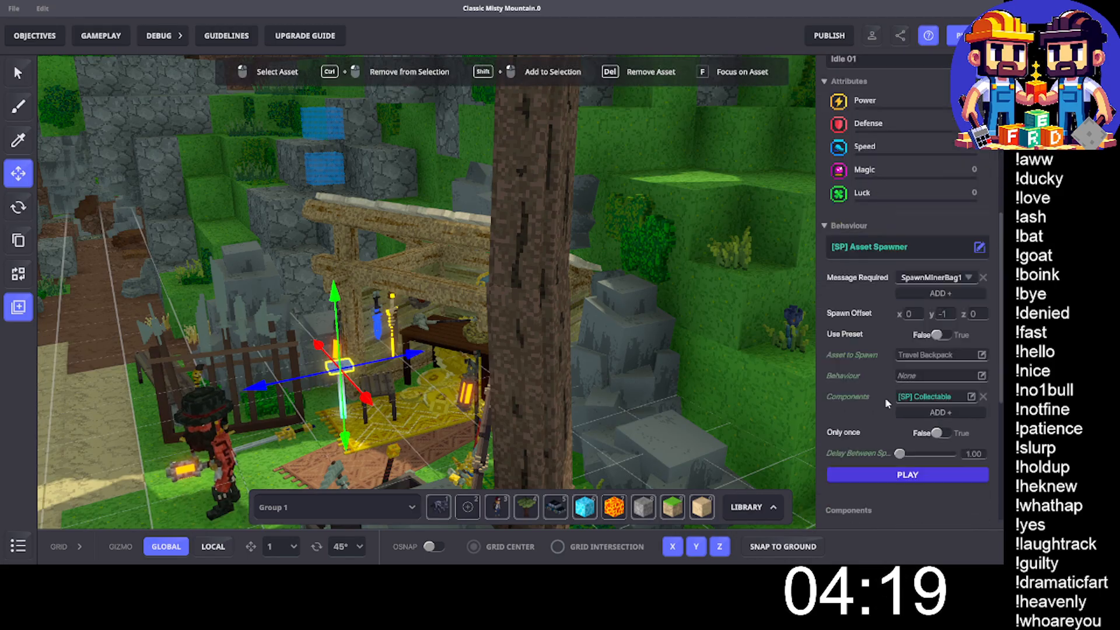
pyautogui.click(301, 340)
pyautogui.click(204, 419)
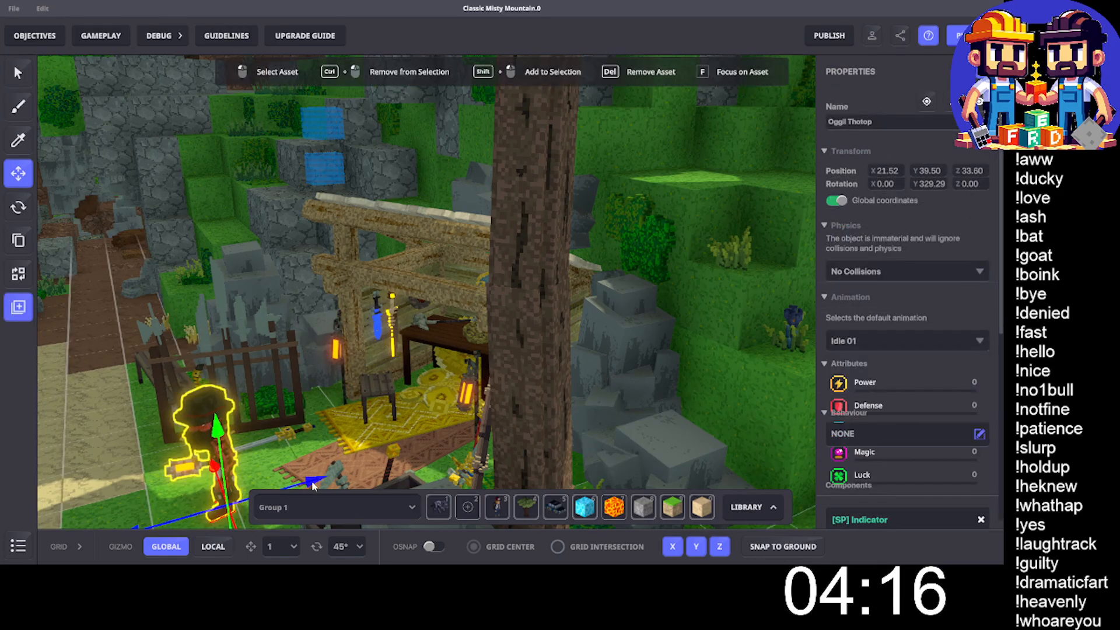
pyautogui.moveTo(314, 486)
pyautogui.mouseDown()
pyautogui.moveTo(419, 459)
pyautogui.moveTo(323, 479)
pyautogui.mouseUp()
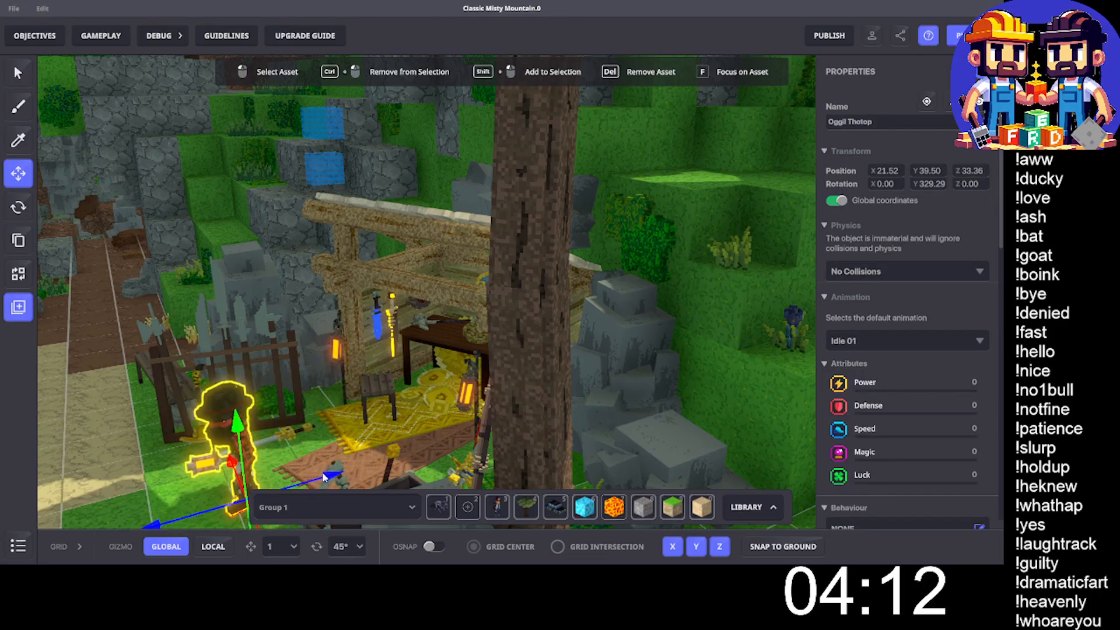
pyautogui.press('Escape')
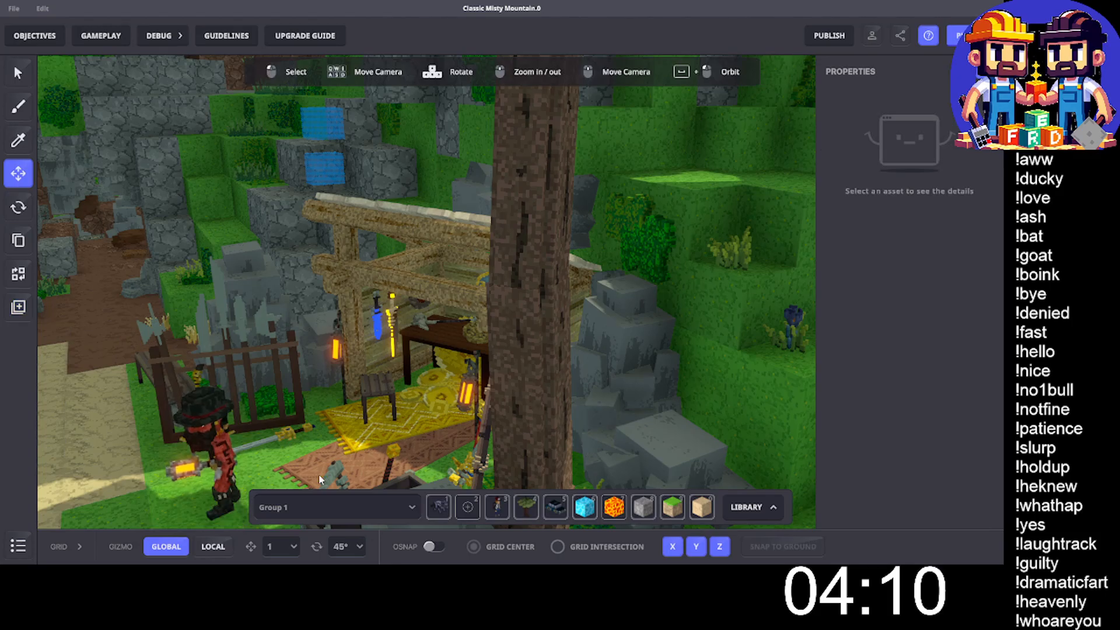
pyautogui.click(338, 367)
# - Move the Oggil Thotop character along the Z axis to Z 31.63, in front of the wooden stall
pyautogui.click(223, 429)
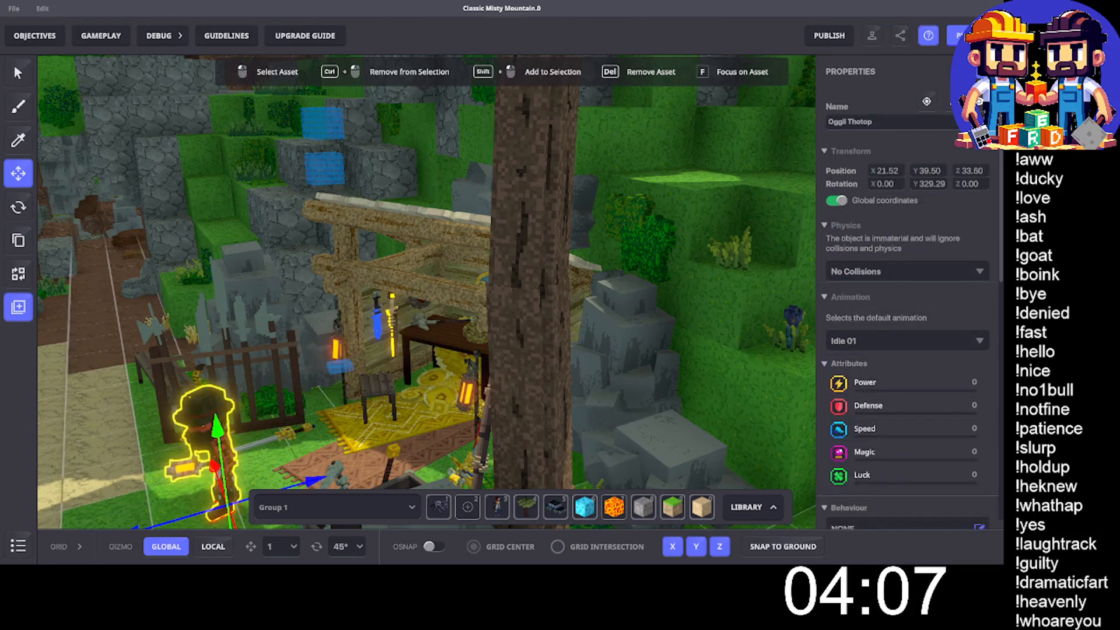
pyautogui.moveTo(313, 478); pyautogui.dragTo(441, 442)
# - Rename the NumPad Switch spawner beside the stall as NumPad Switch Backpack
pyautogui.press('space')
pyautogui.moveTo(259, 429); pyautogui.dragTo(348, 420)
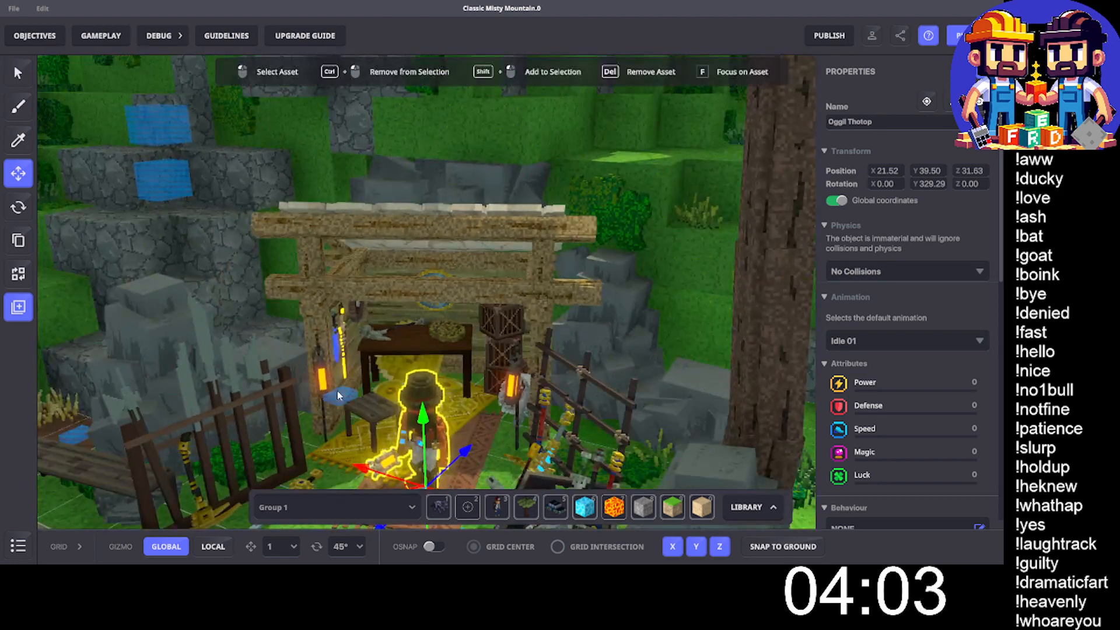
pyautogui.click(342, 396)
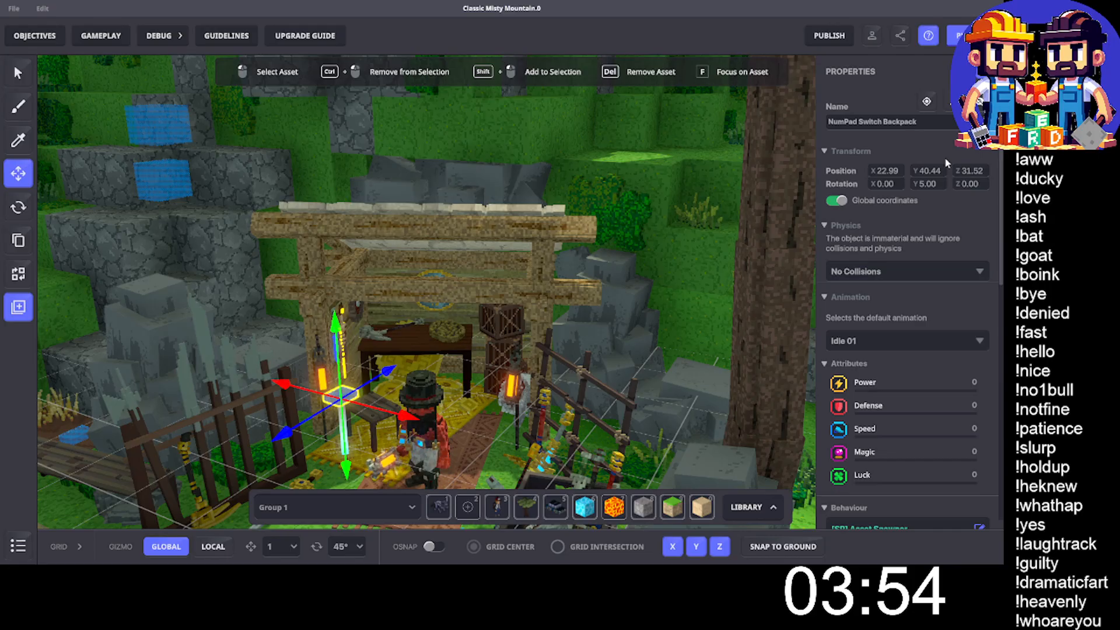
# - Check the stacked blue tutorial info blocks beside the wooden bench and delete the first ones, including Clay.Info
pyautogui.moveTo(401, 200); pyautogui.dragTo(440, 408, button='right')
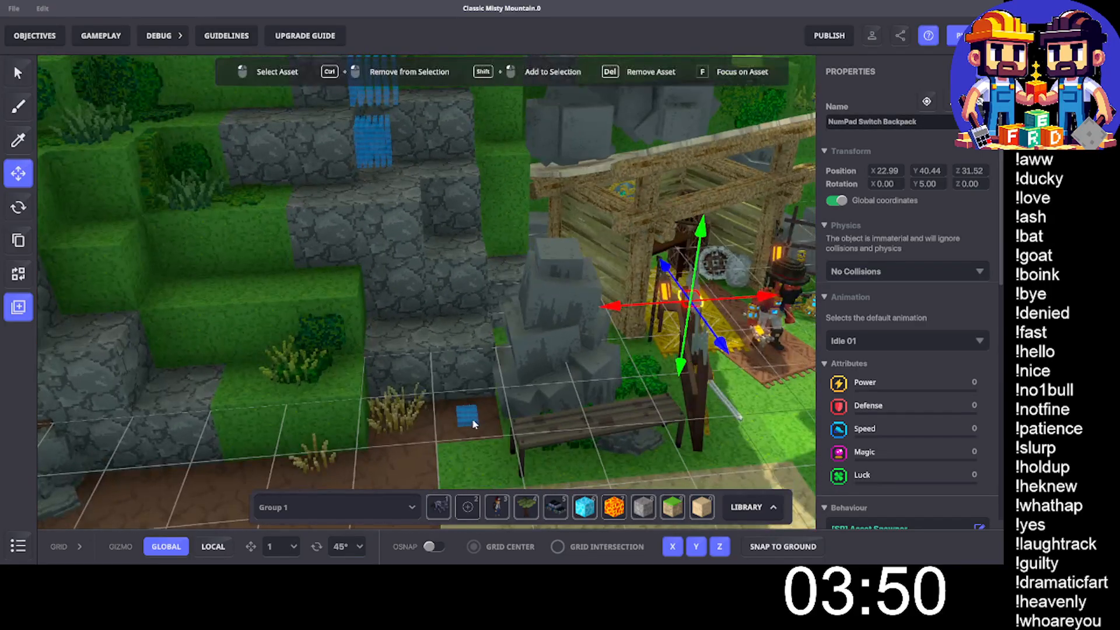
pyautogui.click(467, 415)
pyautogui.scroll(-4, 967, 329)
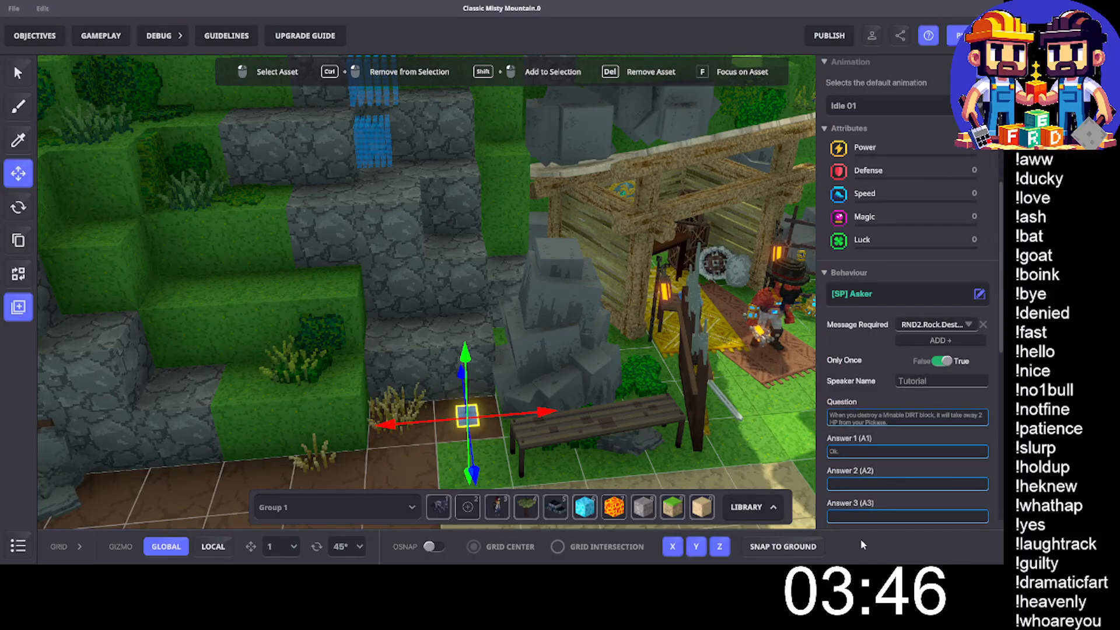
pyautogui.press('Escape')
pyautogui.click(473, 413)
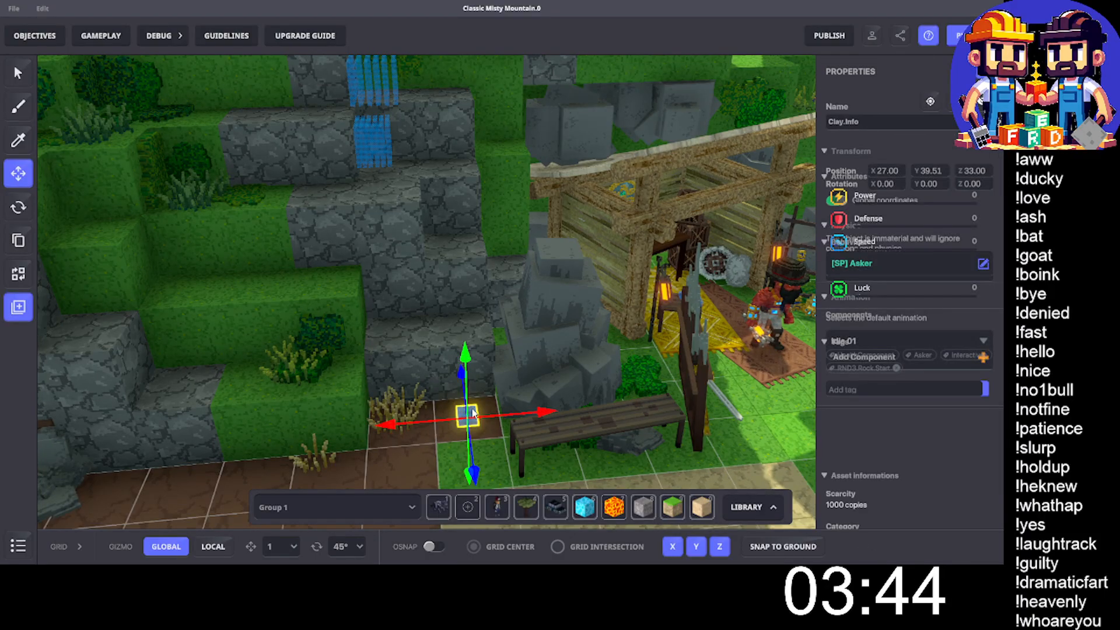
pyautogui.moveTo(521, 418)
pyautogui.mouseDown()
pyautogui.moveTo(477, 424)
pyautogui.moveTo(523, 424)
pyautogui.mouseUp()
pyautogui.press('Escape')
# - Delete the remaining stacked info blocks beside the wooden bench, starting with Stone.Info
pyautogui.click(465, 419)
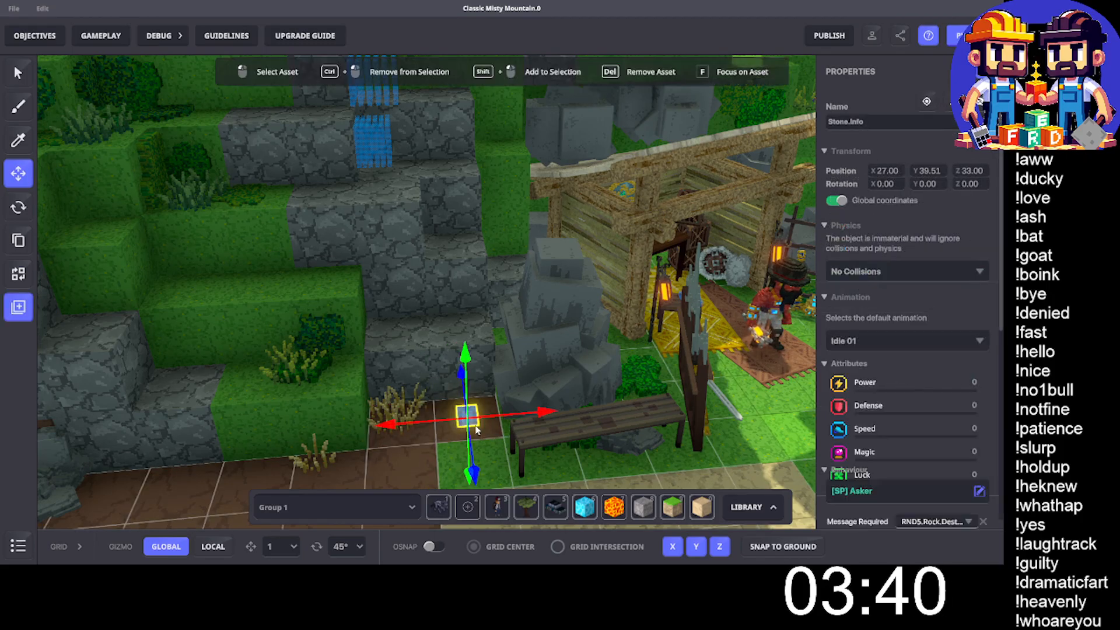
pyautogui.press('Delete')
pyautogui.click(470, 421)
pyautogui.press('Delete')
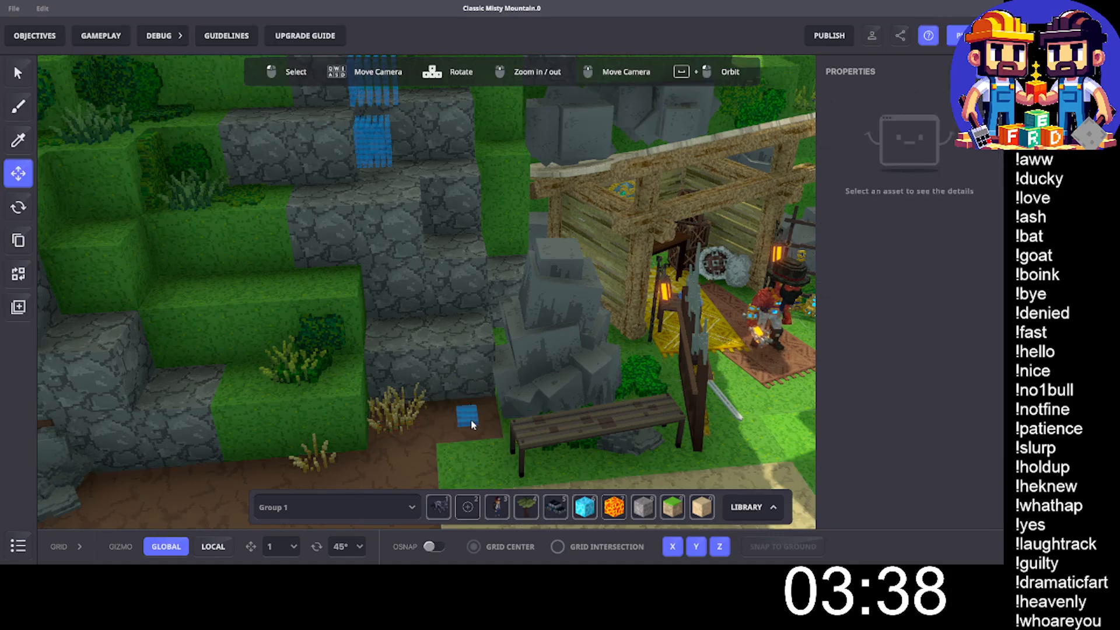
pyautogui.click(470, 422)
pyautogui.press('Delete')
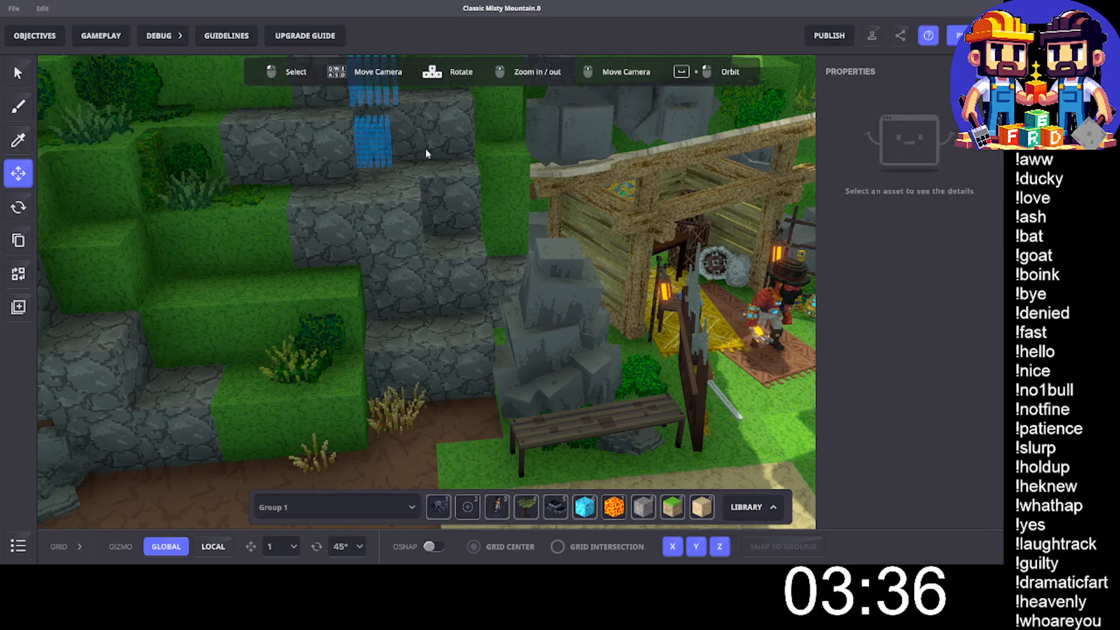
# - Delete the upper row of blue Oggil Thotop.Demo4 panels on the stone ledge above the stall
pyautogui.scroll(4, 430, 155)
pyautogui.moveTo(371, 105); pyautogui.dragTo(383, 194, button='middle')
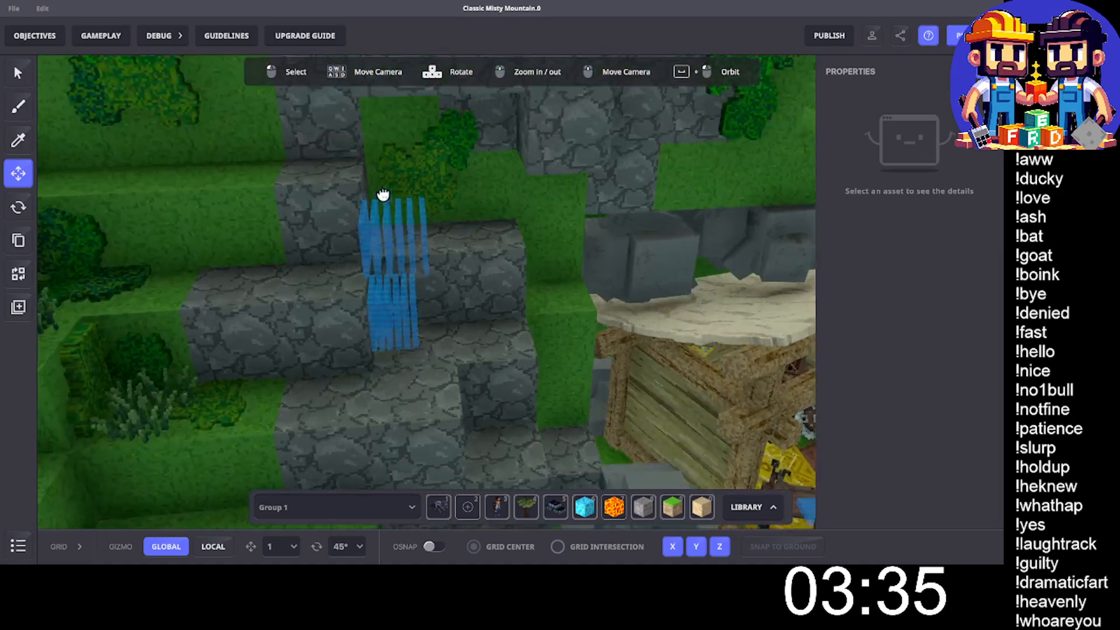
pyautogui.click(421, 233)
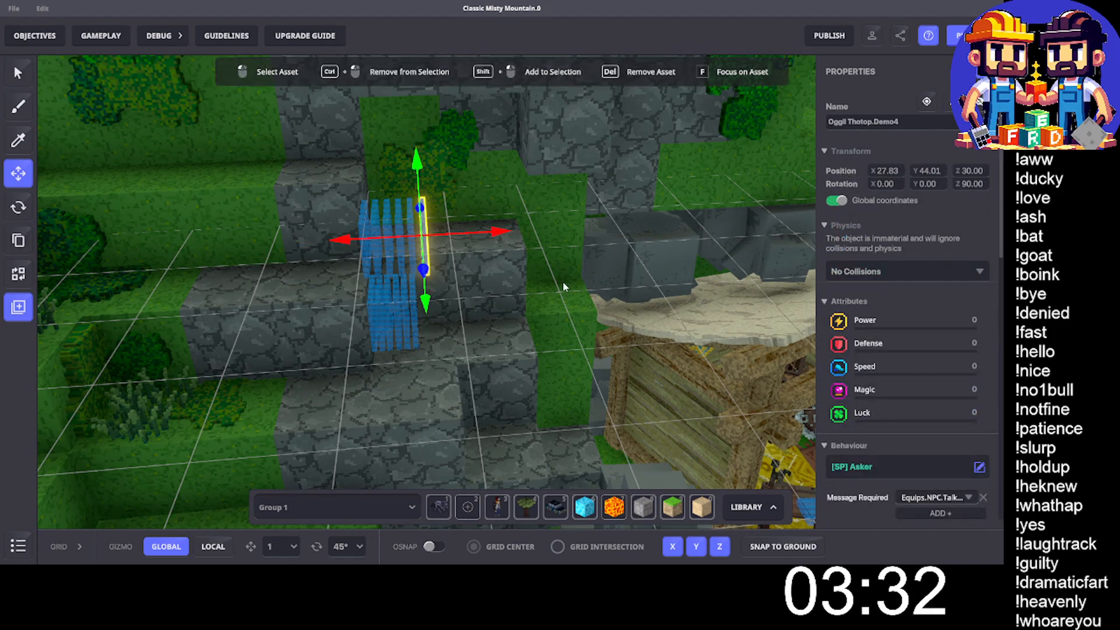
pyautogui.press('Delete')
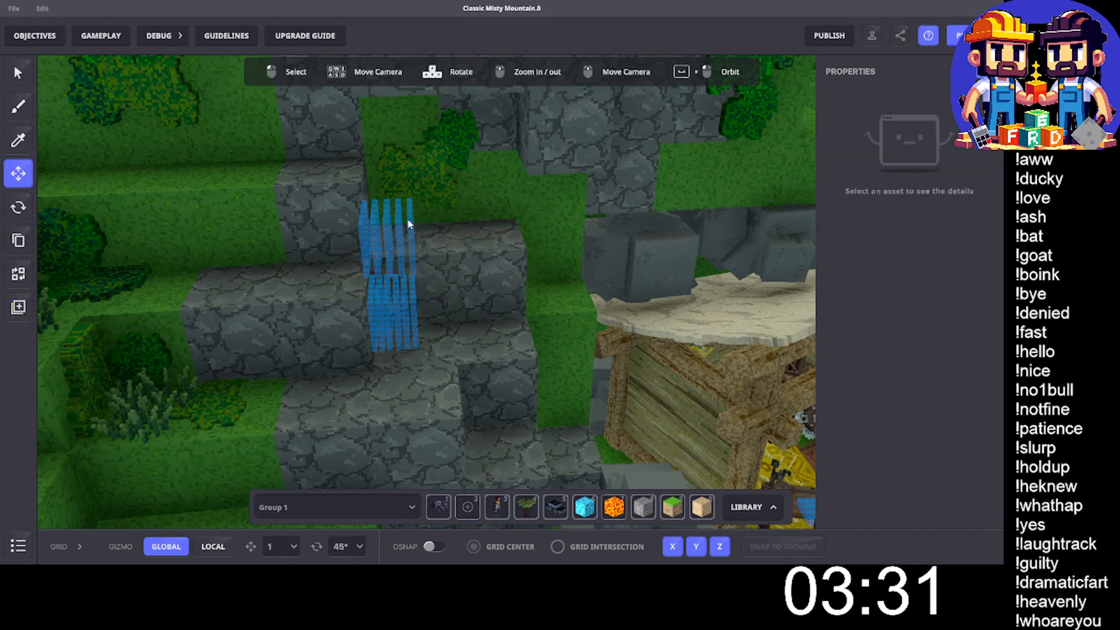
pyautogui.hotkey('ctrl', 'z')
pyautogui.press('Delete')
pyautogui.click(399, 226)
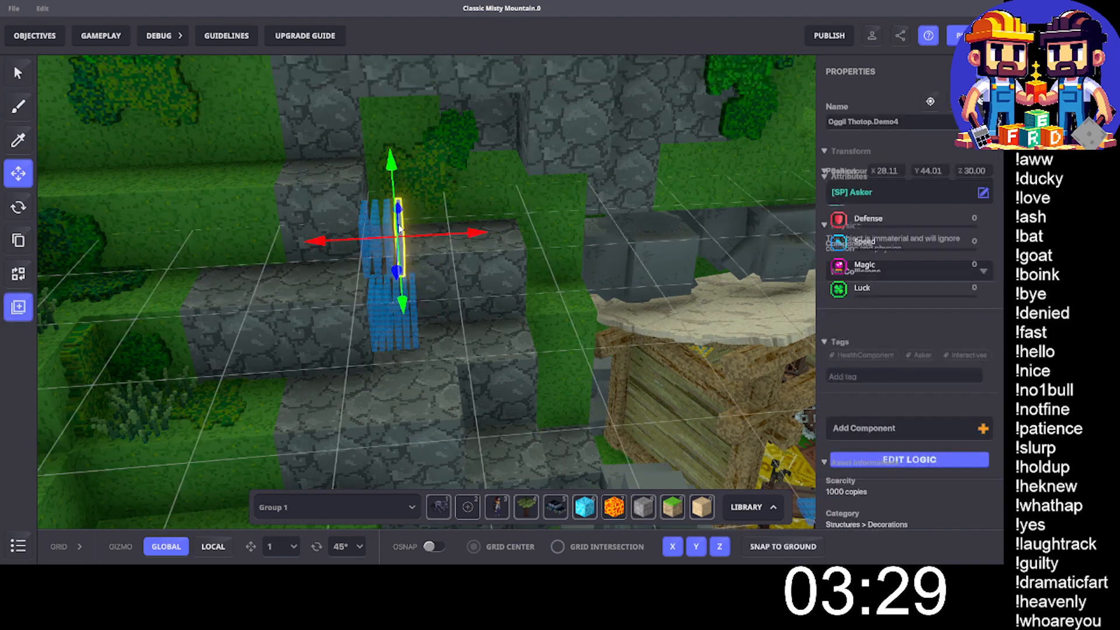
pyautogui.press('Delete')
pyautogui.click(385, 224)
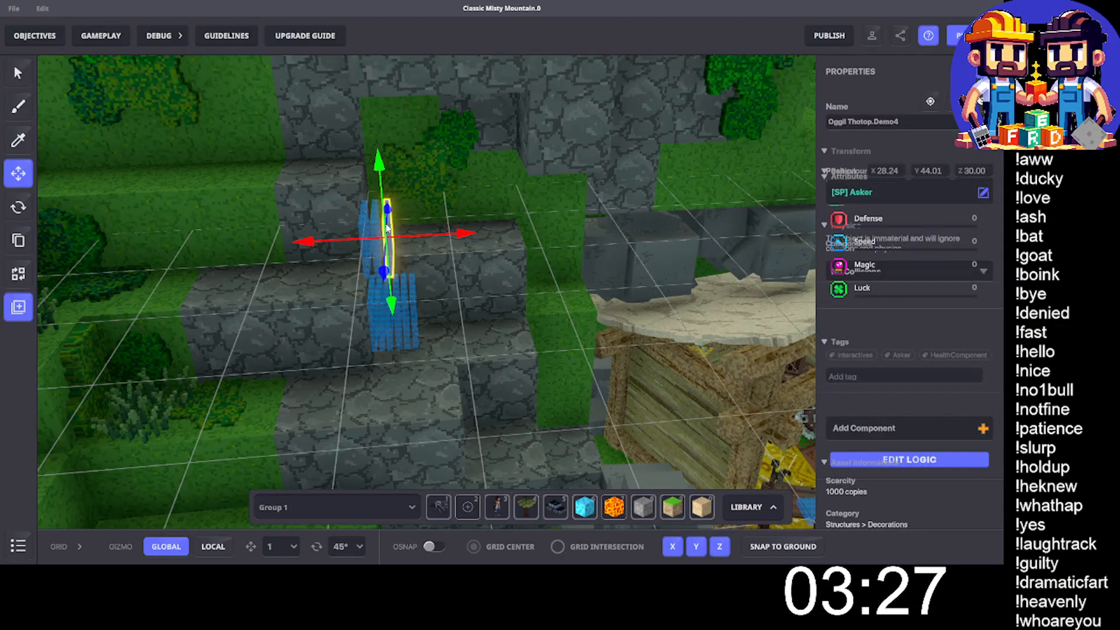
pyautogui.press('Delete')
pyautogui.click(373, 226)
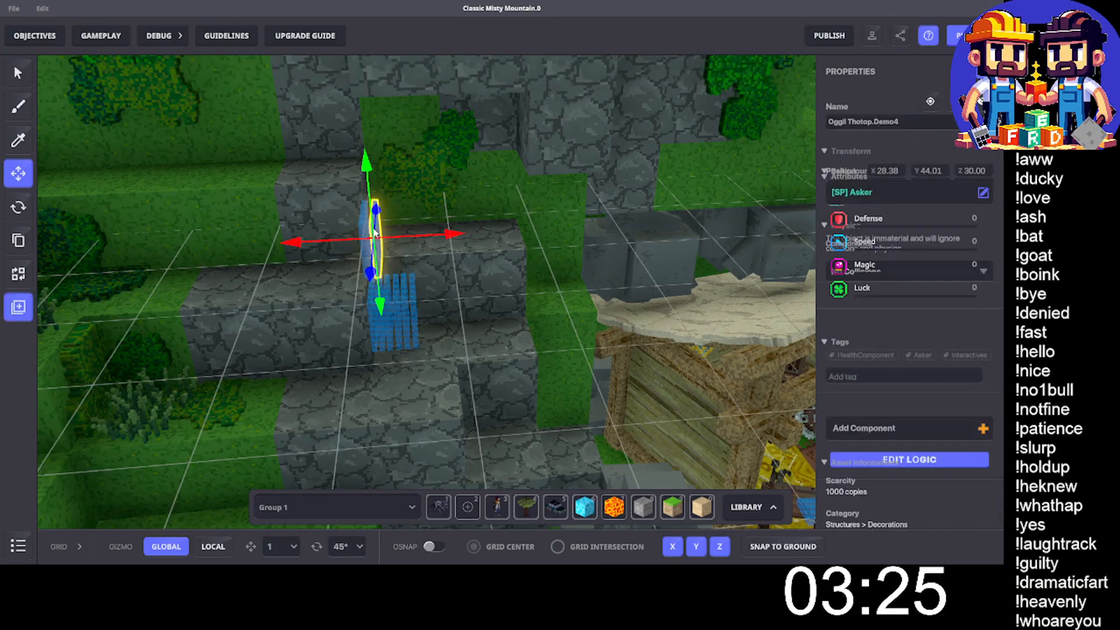
pyautogui.press('Delete')
pyautogui.click(365, 232)
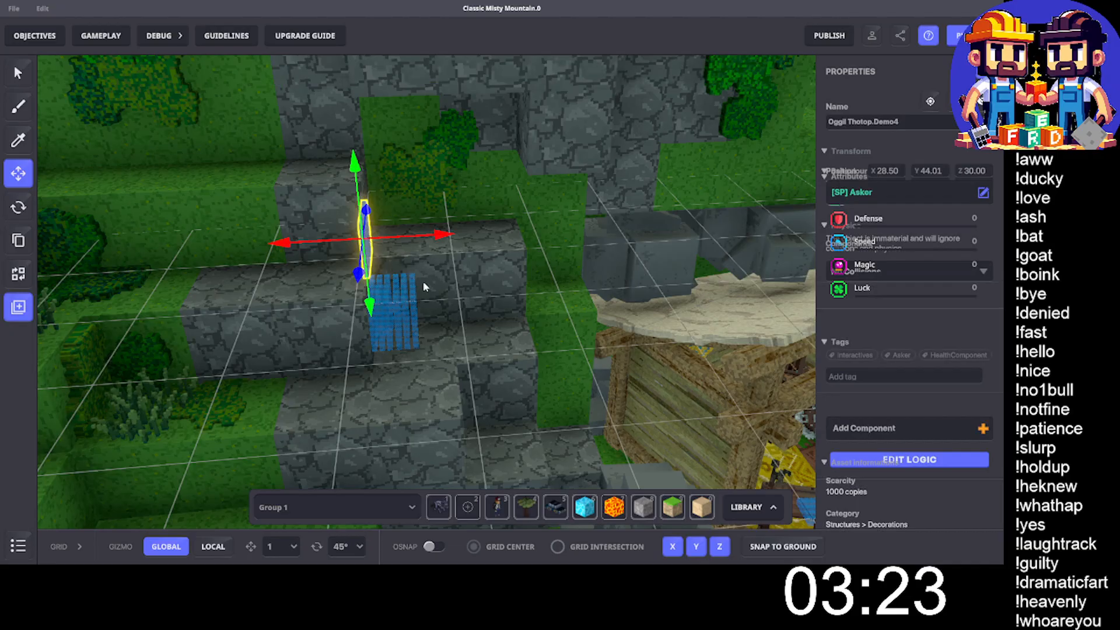
pyautogui.press('Delete')
# - Delete every blue panel in the lower row on the stone ledge above the stall
pyautogui.click(404, 310)
pyautogui.press('Delete')
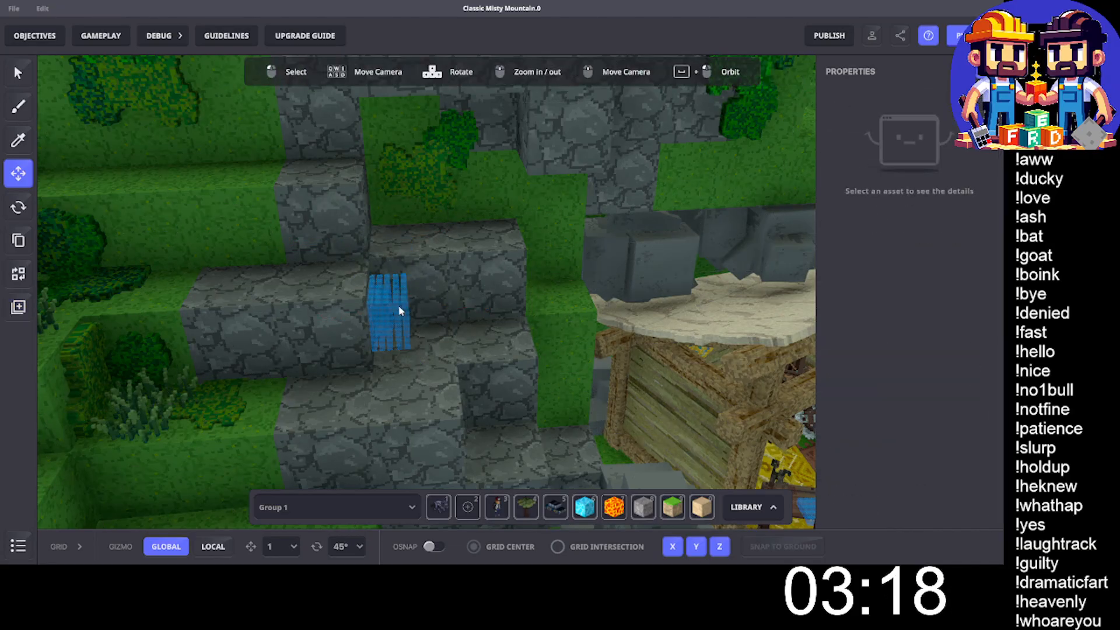
pyautogui.click(403, 302)
pyautogui.press('Delete')
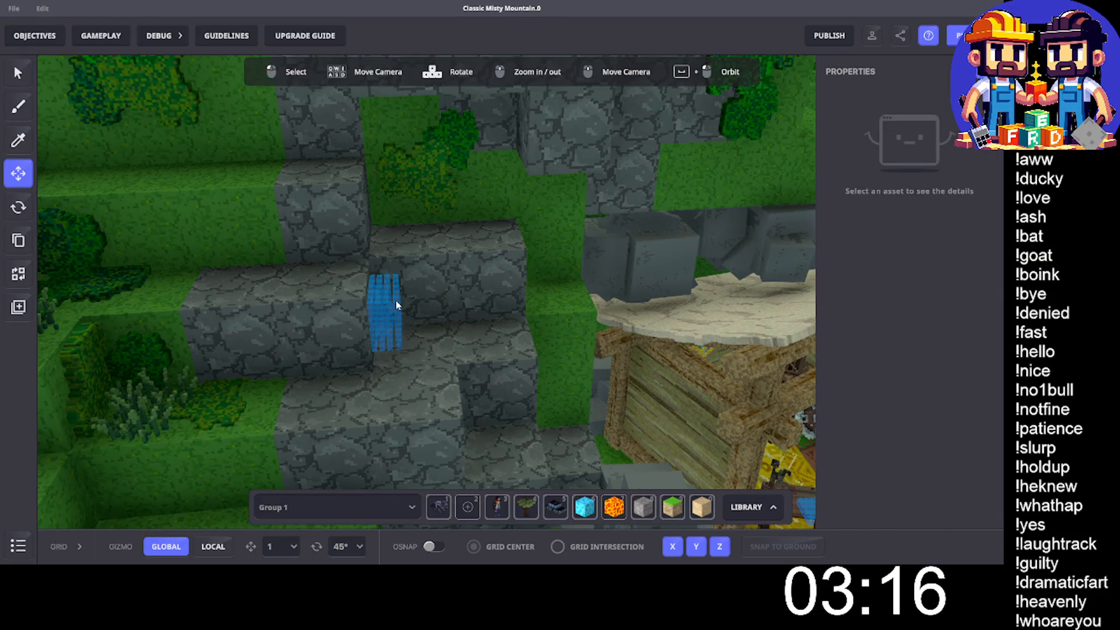
pyautogui.click(397, 304)
pyautogui.press('Delete')
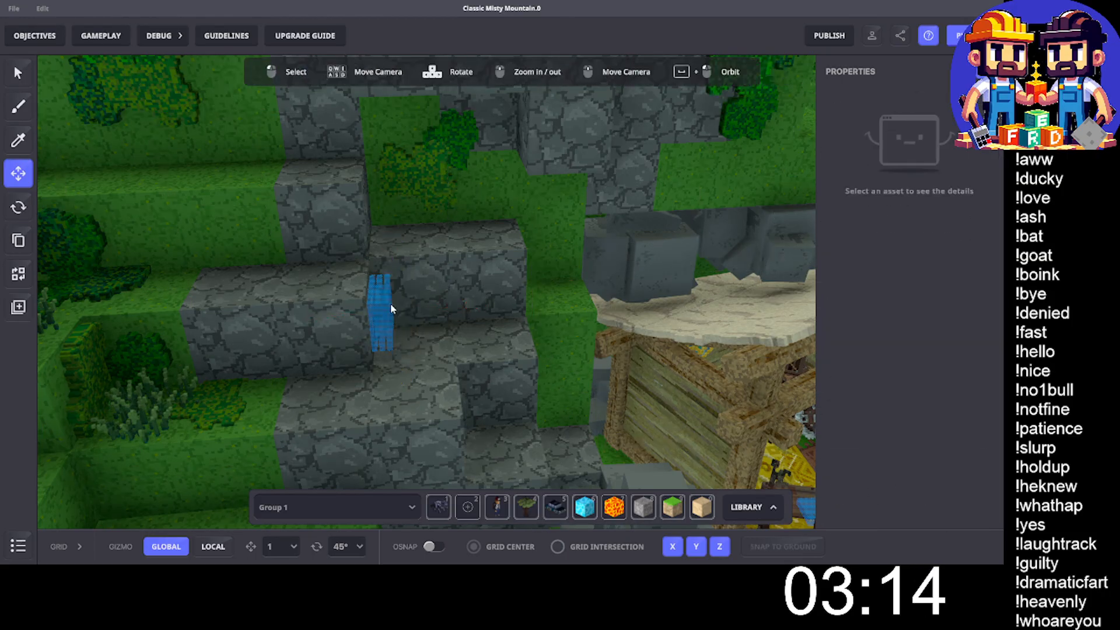
pyautogui.click(389, 306)
pyautogui.press('Delete')
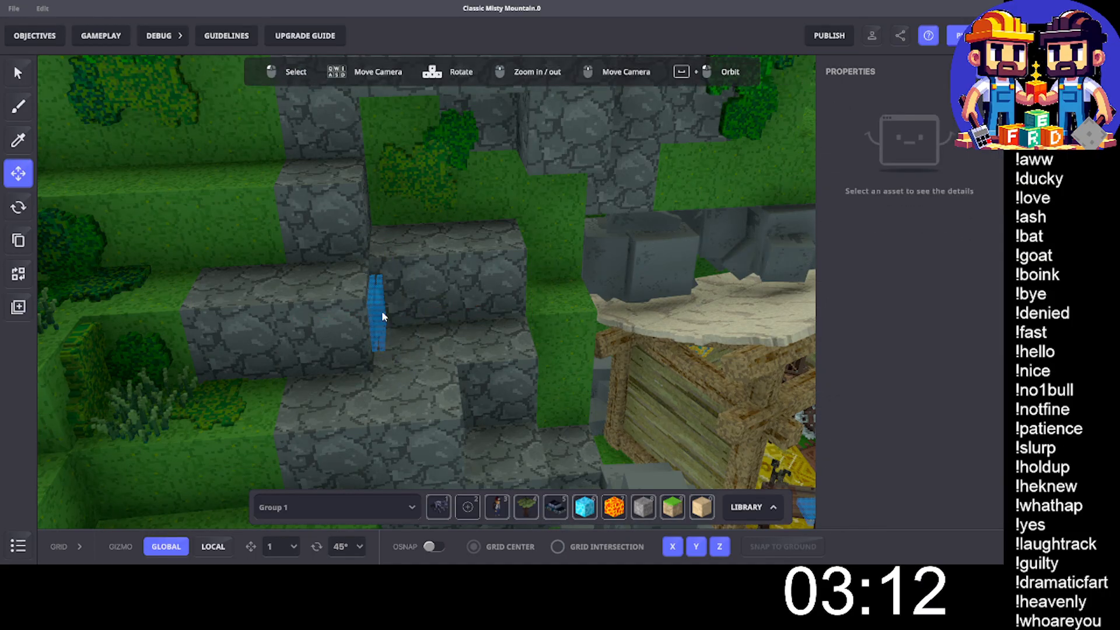
pyautogui.click(382, 312)
pyautogui.press('Delete')
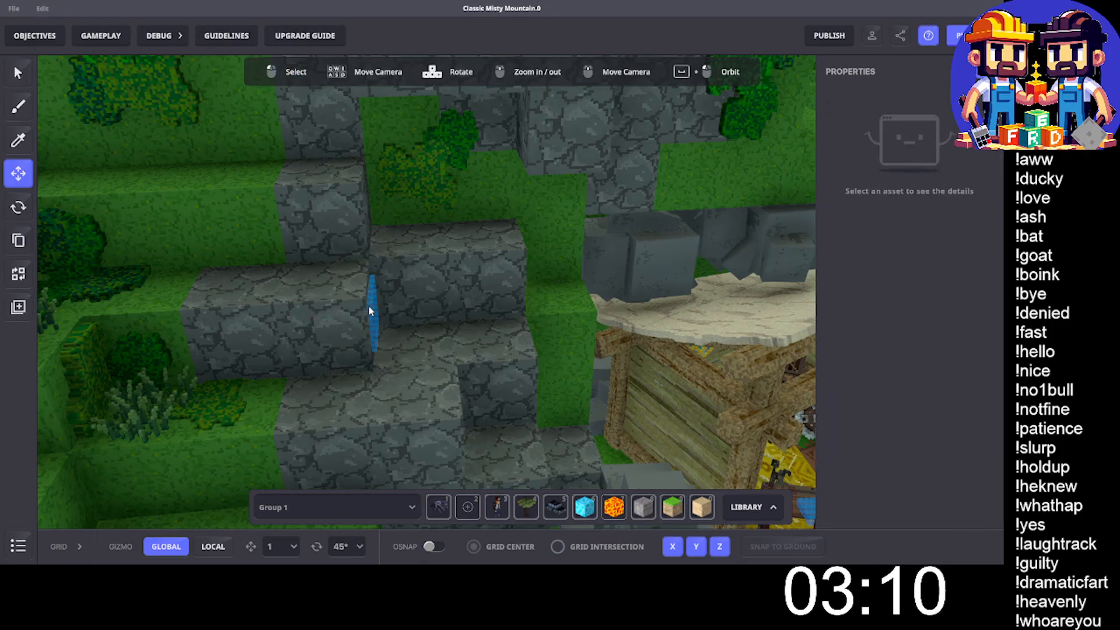
pyautogui.click(379, 313)
pyautogui.press('Delete')
# - Examine the Asker behaviour and required messages of the blue panel beside Oggil Thotop's tool crate
pyautogui.moveTo(615, 304); pyautogui.dragTo(503, 282, button='middle')
pyautogui.press('space')
pyautogui.moveTo(482, 305); pyautogui.dragTo(444, 303)
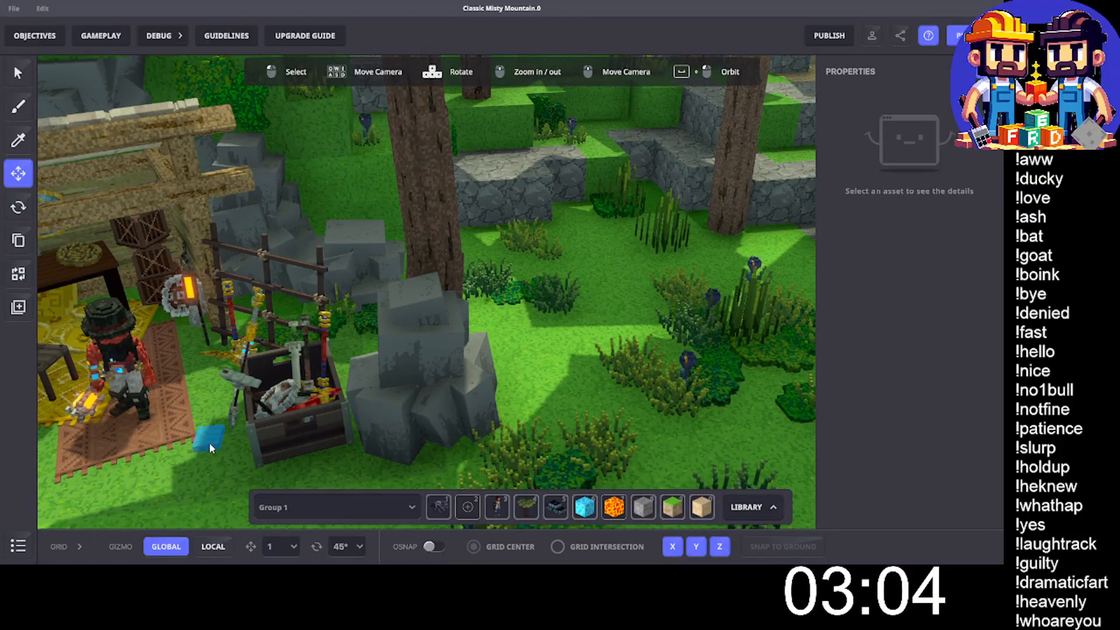
pyautogui.click(209, 442)
pyautogui.scroll(-5, 901, 379)
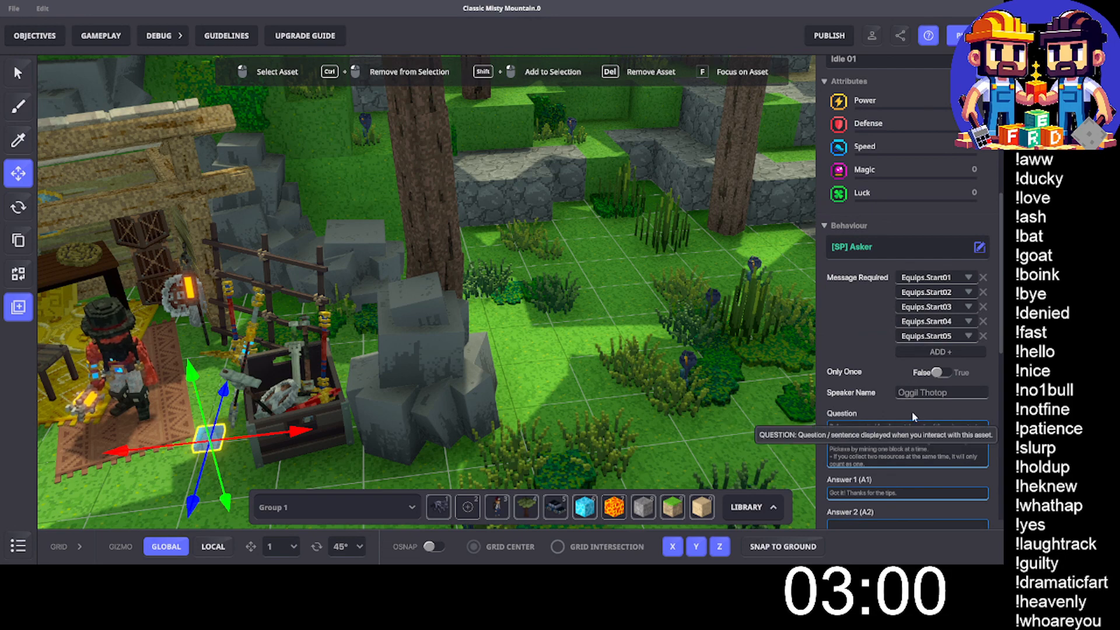
pyautogui.click(523, 352)
# - Delete the two separate blue panels highest on the sandstone steps, starting with Denden.T07
pyautogui.moveTo(522, 352); pyautogui.dragTo(220, 274, button='right')
pyautogui.moveTo(339, 280); pyautogui.dragTo(248, 309, button='right')
pyautogui.click(221, 105)
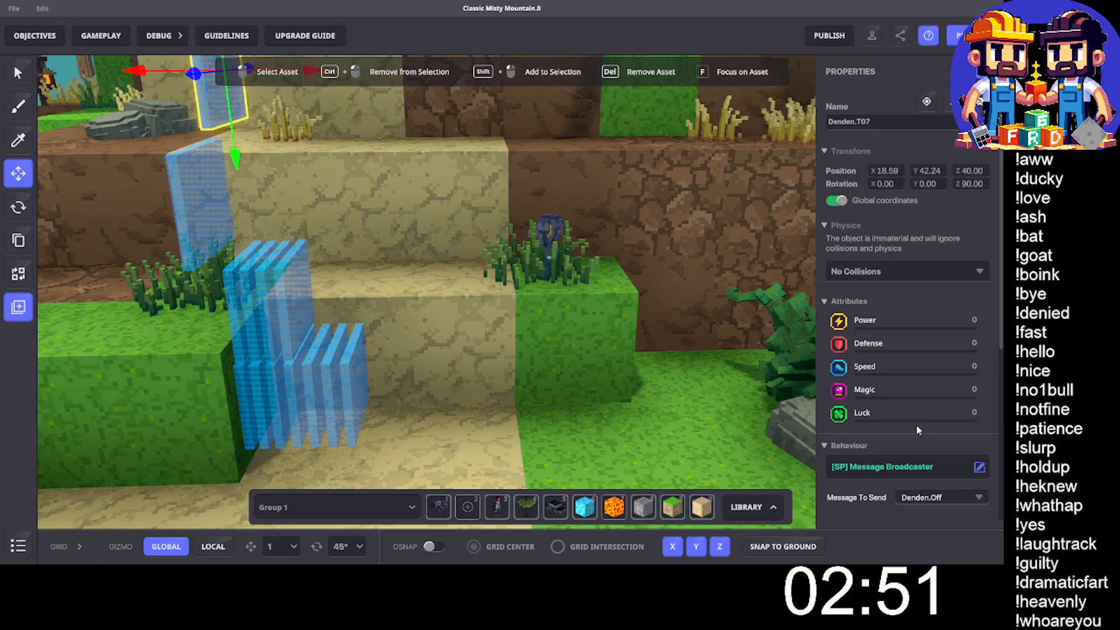
pyautogui.scroll(-4, 916, 424)
pyautogui.moveTo(680, 346); pyautogui.dragTo(685, 355, button='right')
pyautogui.press('Delete')
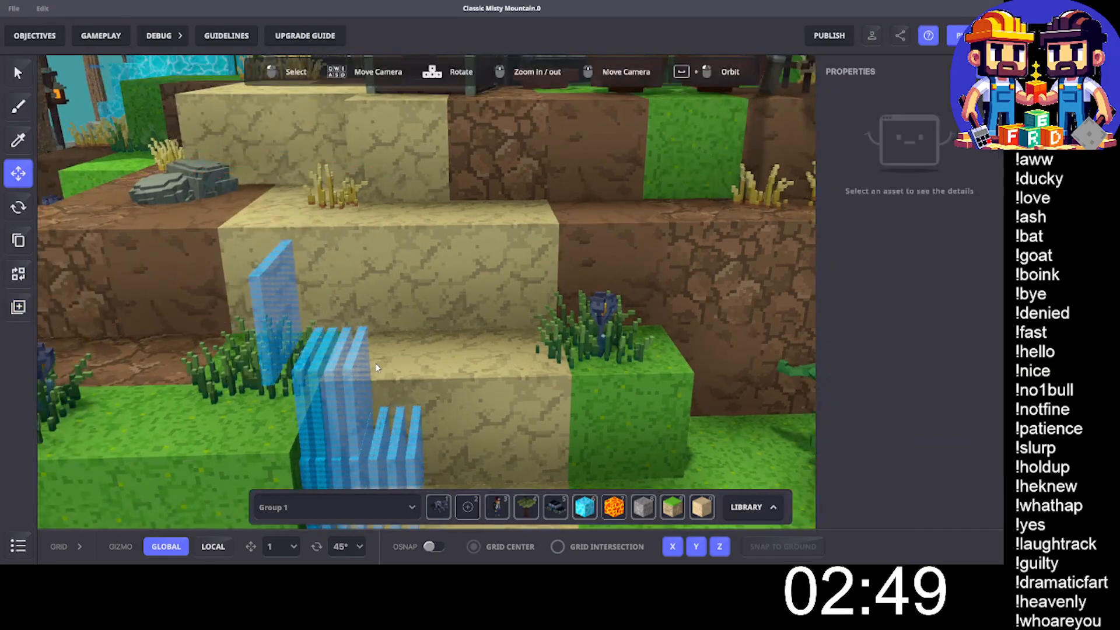
pyautogui.click(285, 307)
pyautogui.press('Delete')
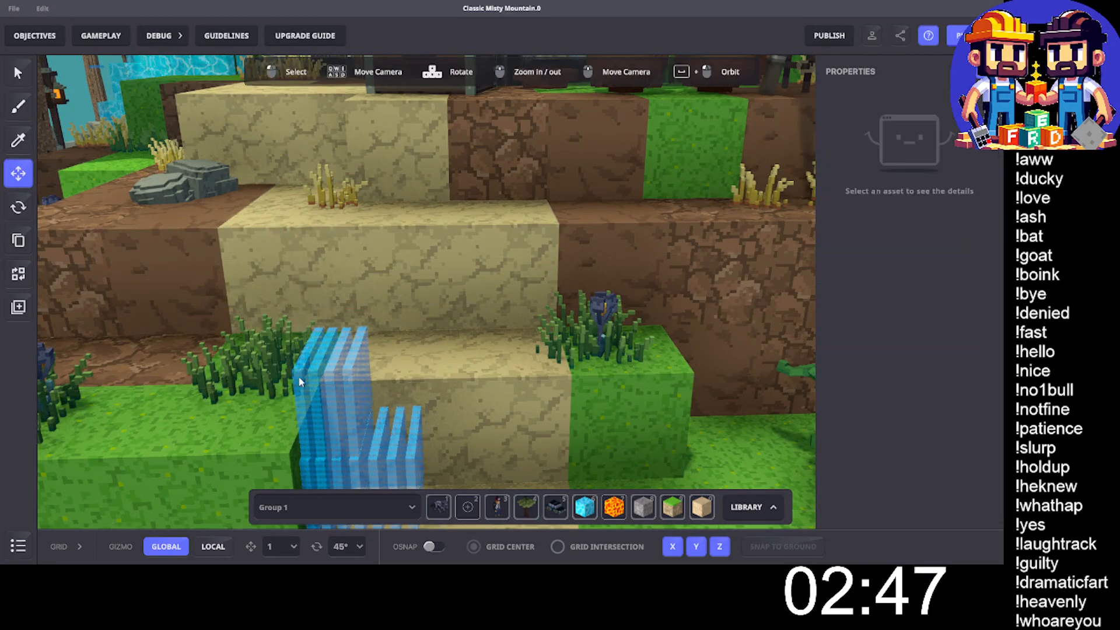
# - Delete the upper row of clustered blue panels on the sandstone steps, including Denden.T07 at X 18.92
pyautogui.click(299, 381)
pyautogui.press('Delete')
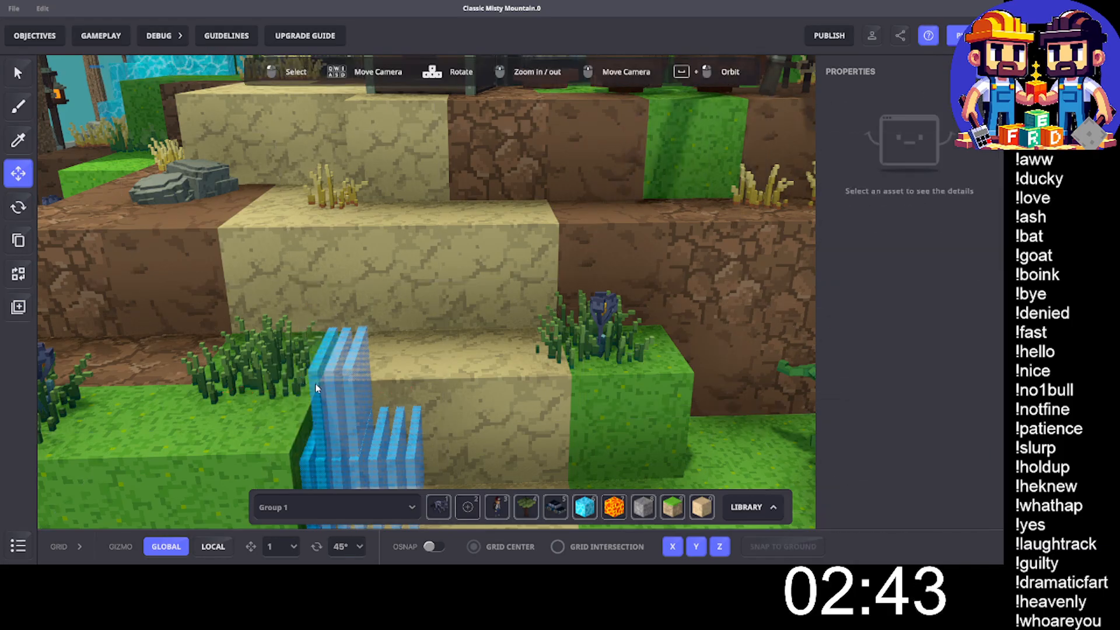
pyautogui.click(316, 383)
pyautogui.moveTo(325, 387); pyautogui.dragTo(334, 382)
pyautogui.click(343, 383)
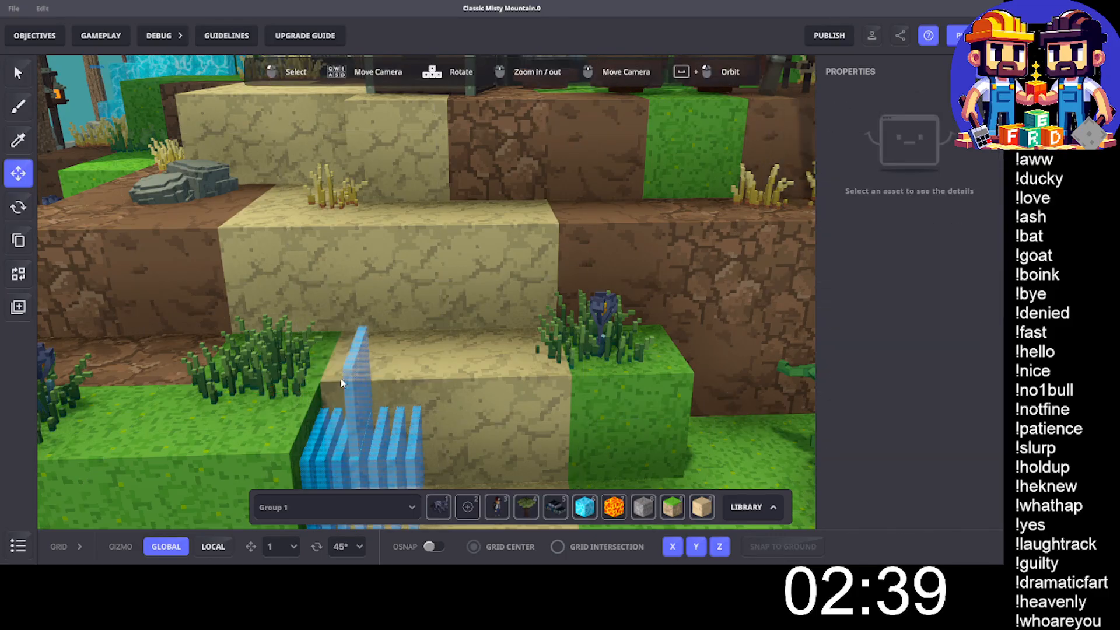
pyautogui.click(342, 385)
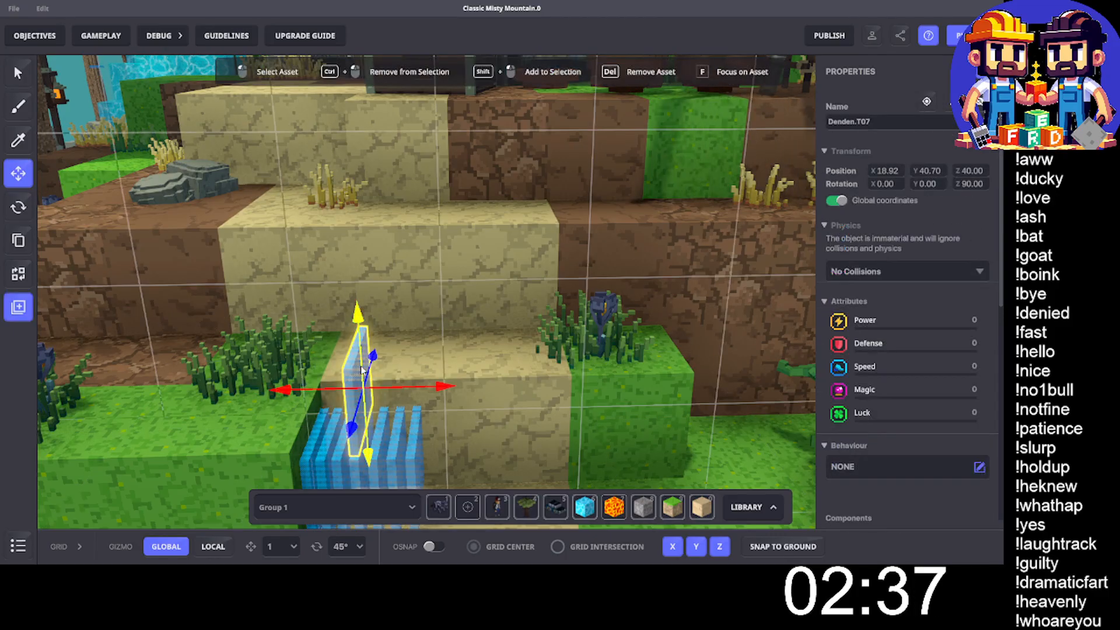
pyautogui.press('Delete')
# - Delete the entire remaining lower row of clustered blue Denden panels on the sandstone steps, starting with Denden.T01
pyautogui.click(331, 443)
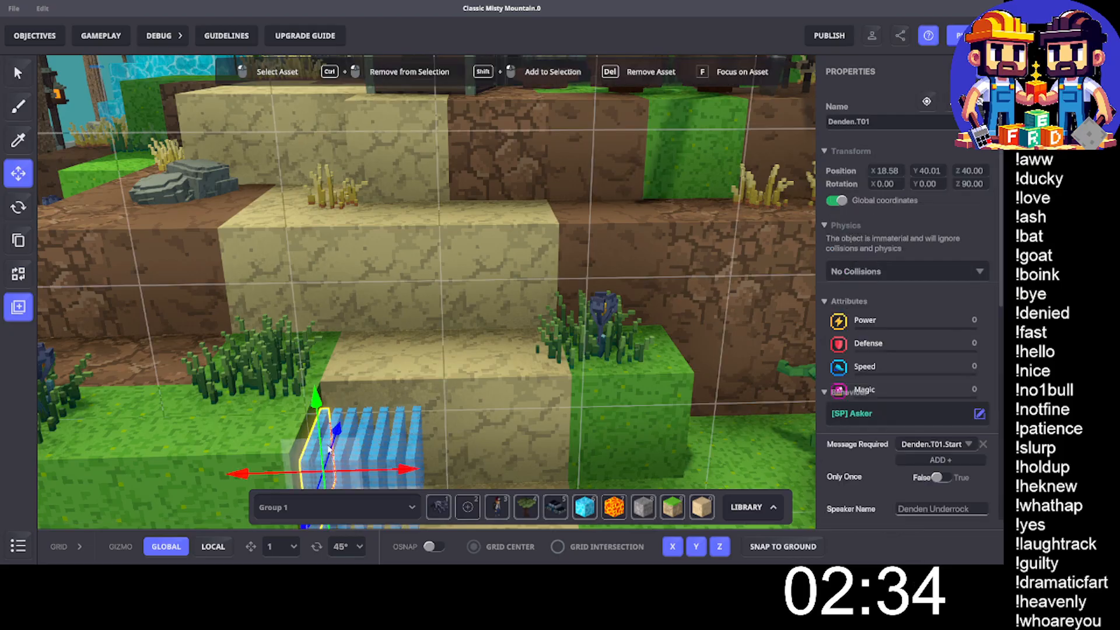
pyautogui.press('Delete')
pyautogui.click(330, 443)
pyautogui.press('Delete')
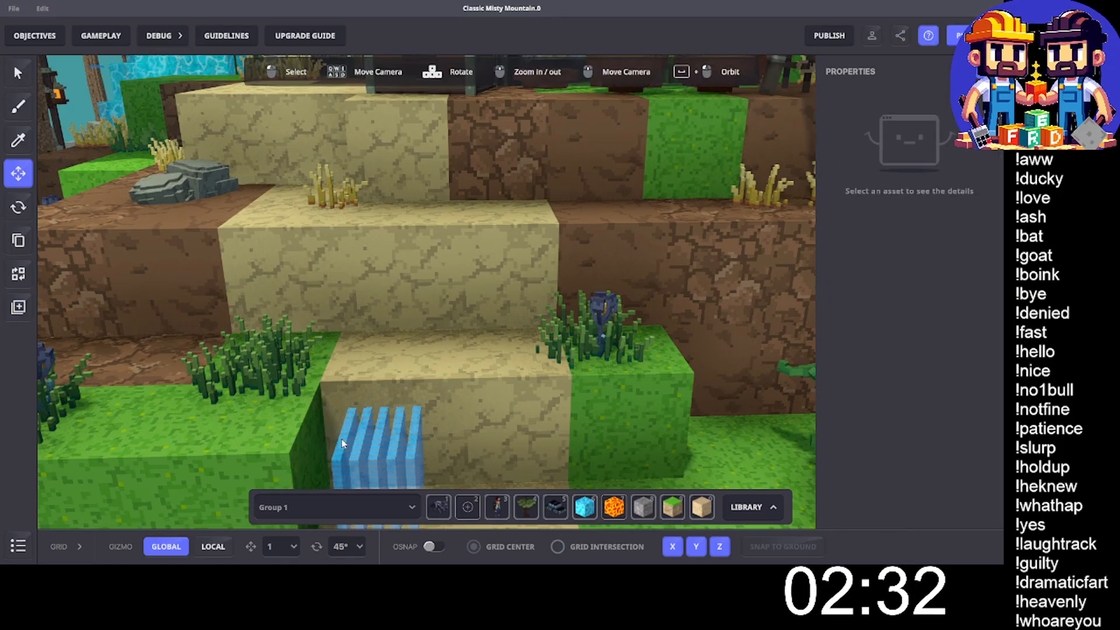
pyautogui.click(347, 442)
pyautogui.press('Delete')
pyautogui.click(366, 432)
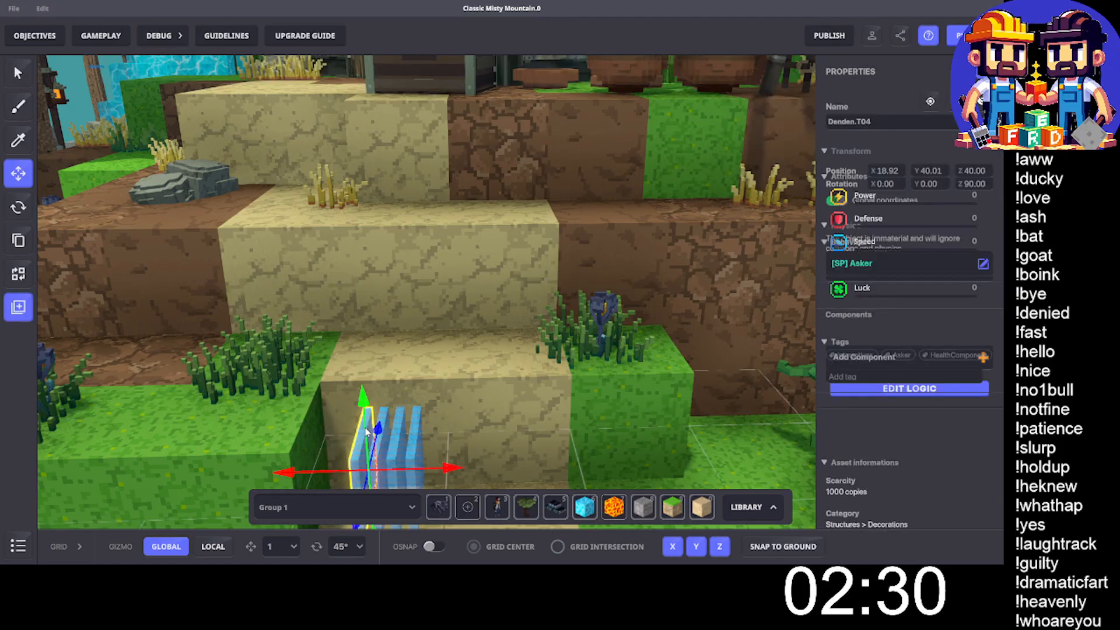
pyautogui.press('Delete')
pyautogui.click(381, 444)
pyautogui.press('Delete')
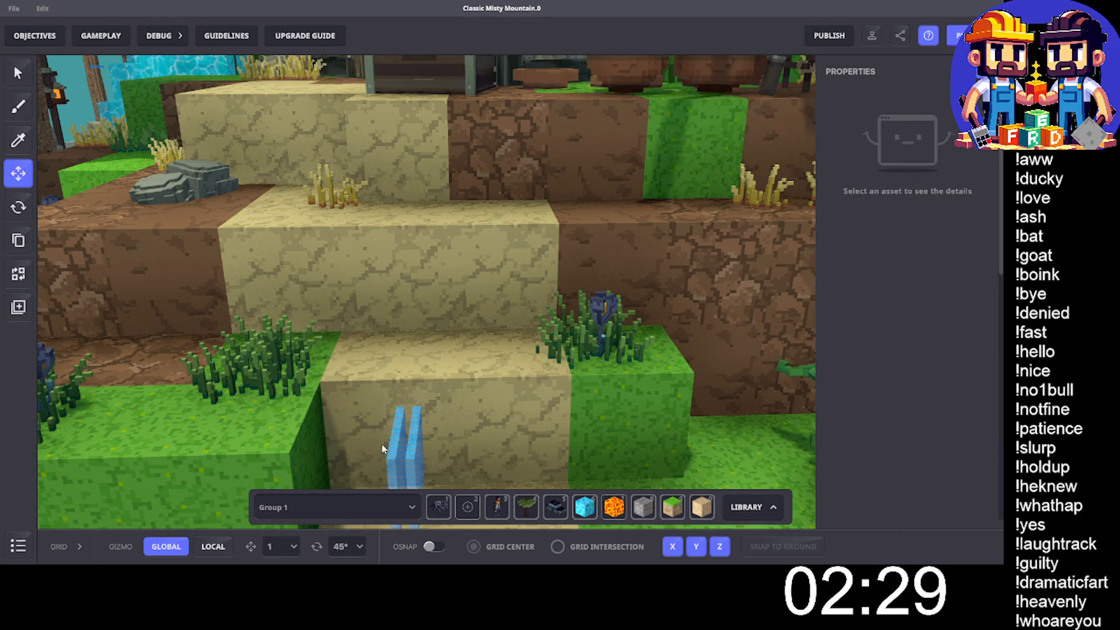
pyautogui.click(391, 450)
pyautogui.press('Delete')
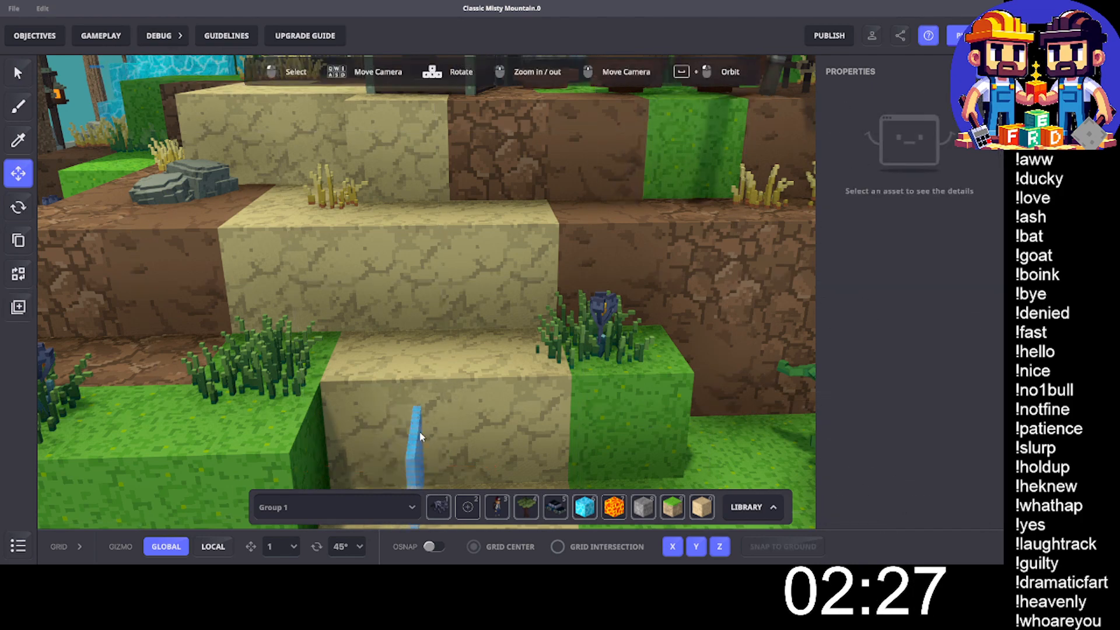
pyautogui.click(420, 435)
pyautogui.press('Delete')
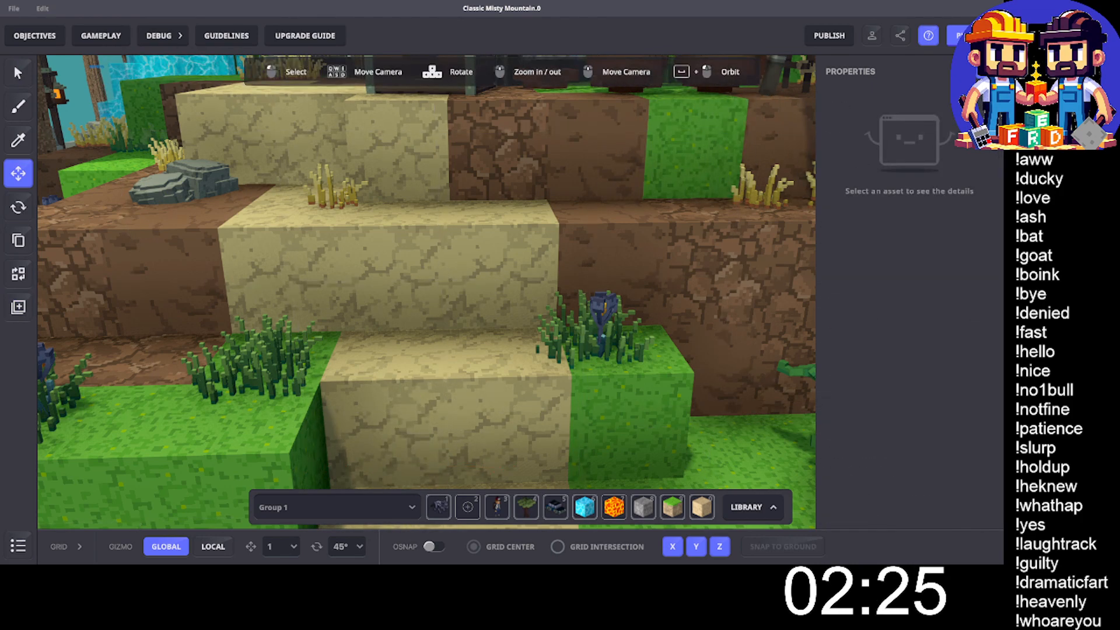
# - Delete the Teleport DOWN keypad and all the blue plates around it on the dirt ledge, including Teleport Killer
pyautogui.moveTo(376, 312); pyautogui.dragTo(442, 314, button='middle')
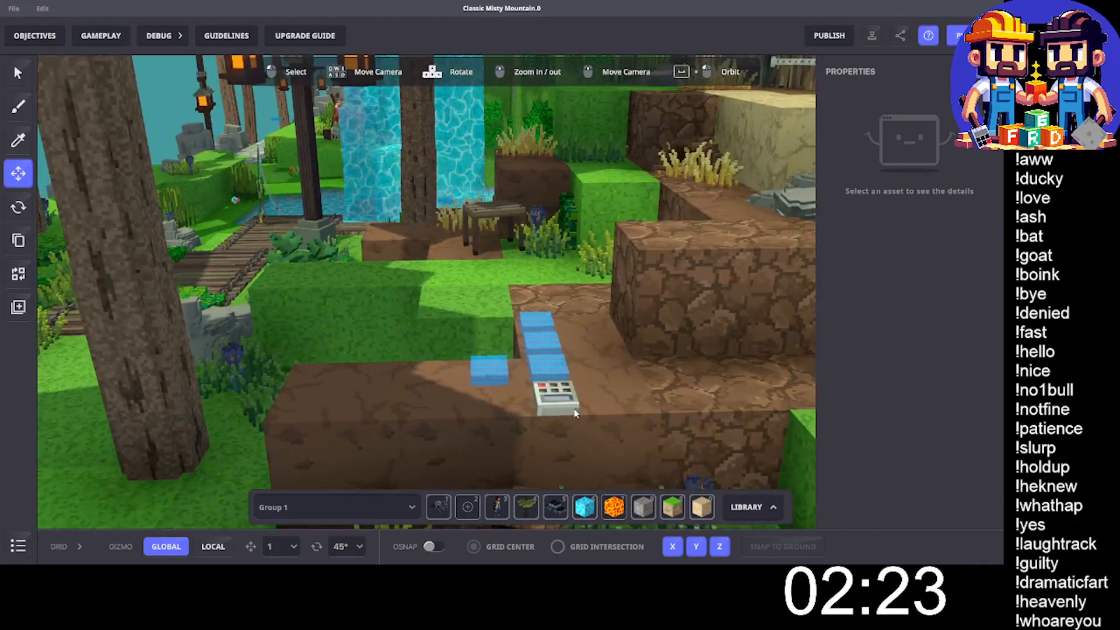
pyautogui.click(565, 399)
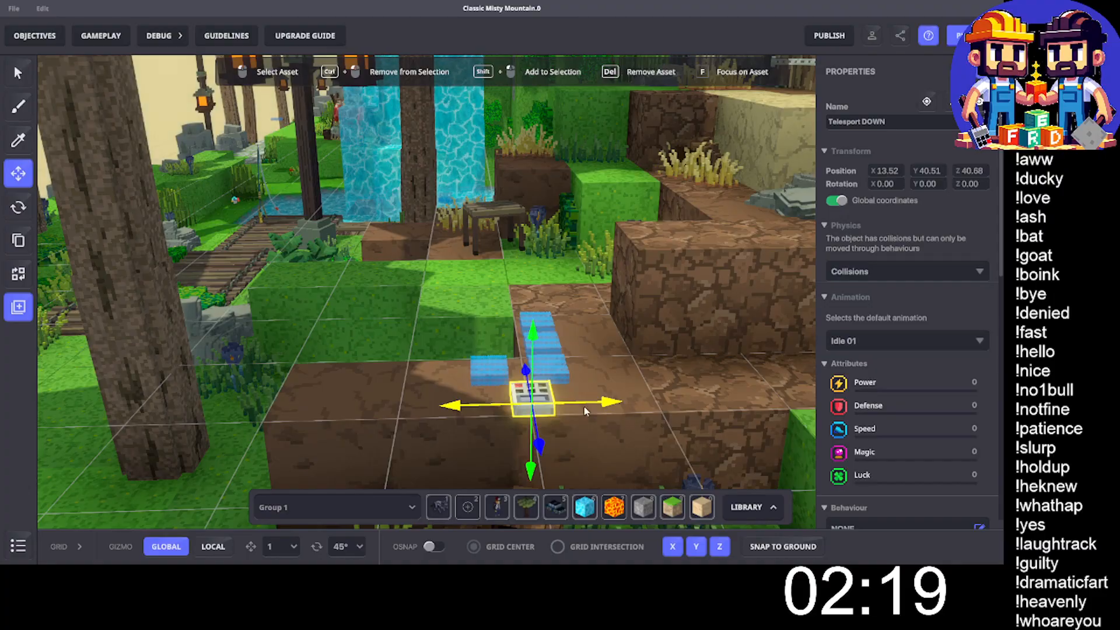
pyautogui.press('Delete')
pyautogui.click(494, 368)
pyautogui.press('Delete')
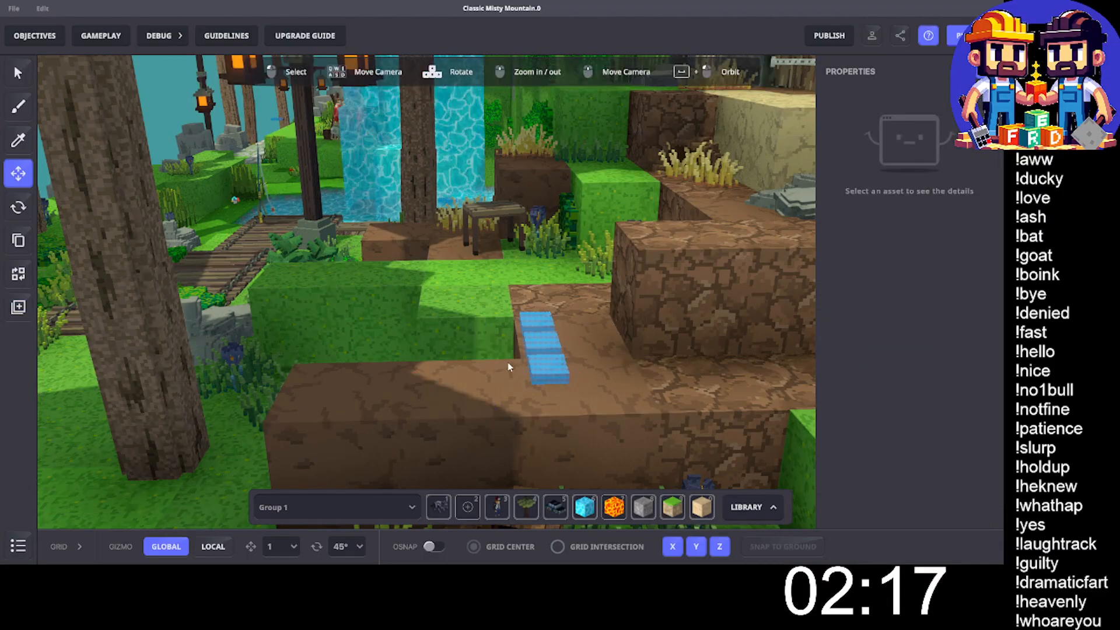
pyautogui.click(554, 369)
pyautogui.press('Delete')
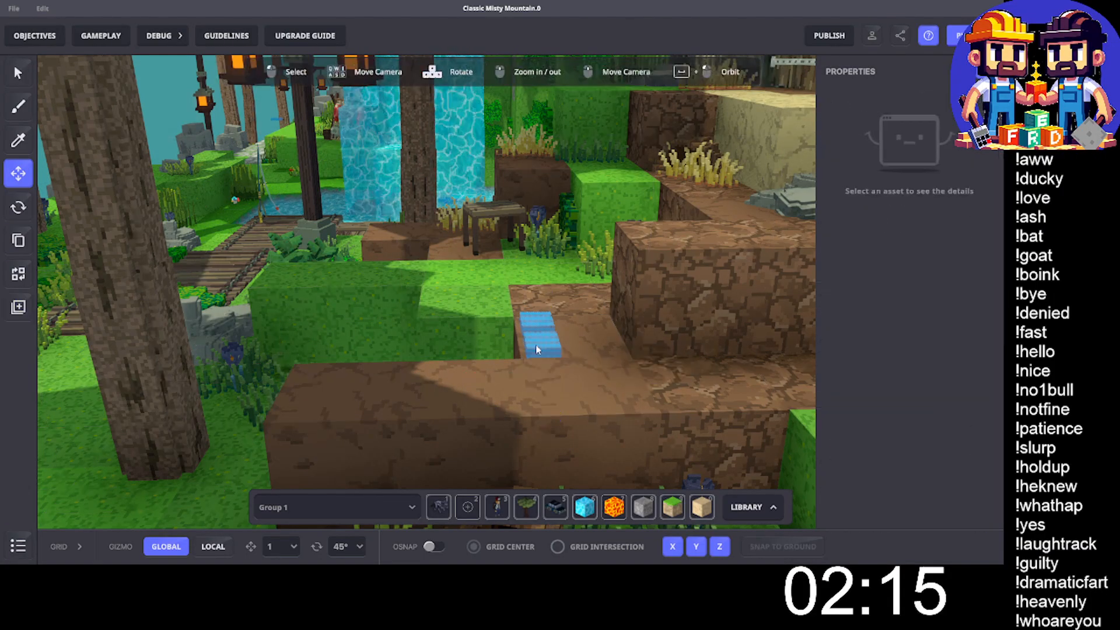
pyautogui.click(535, 345)
pyautogui.press('Delete')
pyautogui.click(537, 326)
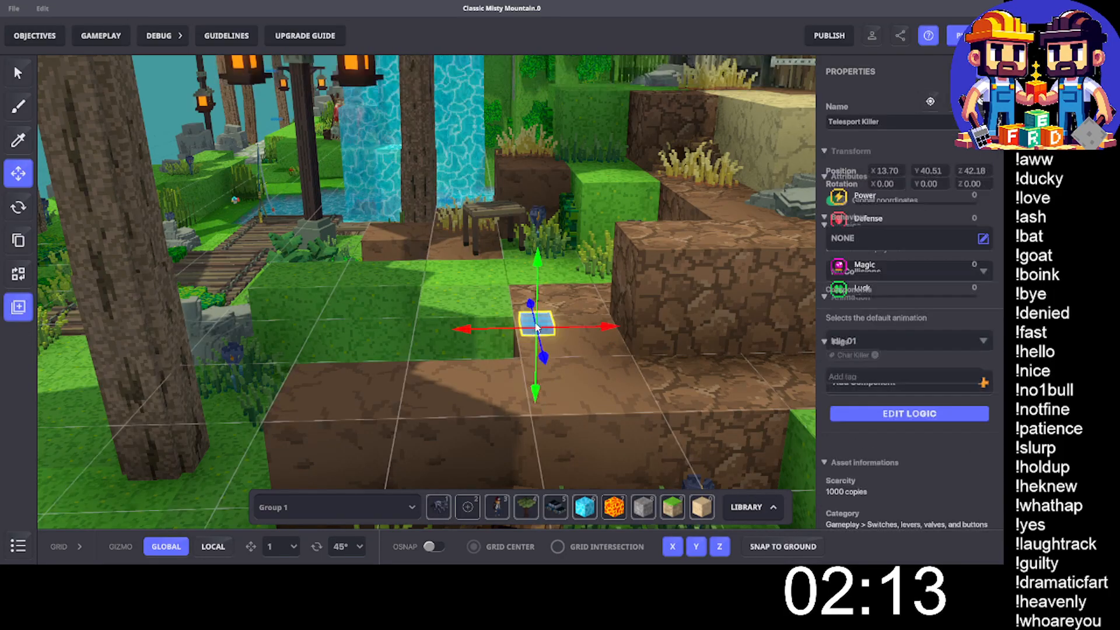
pyautogui.press('Delete')
# - Rotate the Avatar's Portal spawn point on the path to 90° about Y and move it along X to 16.61
pyautogui.moveTo(241, 360); pyautogui.dragTo(548, 400, button='right')
pyautogui.scroll(-2, 497, 403)
pyautogui.scroll(4, 417, 413)
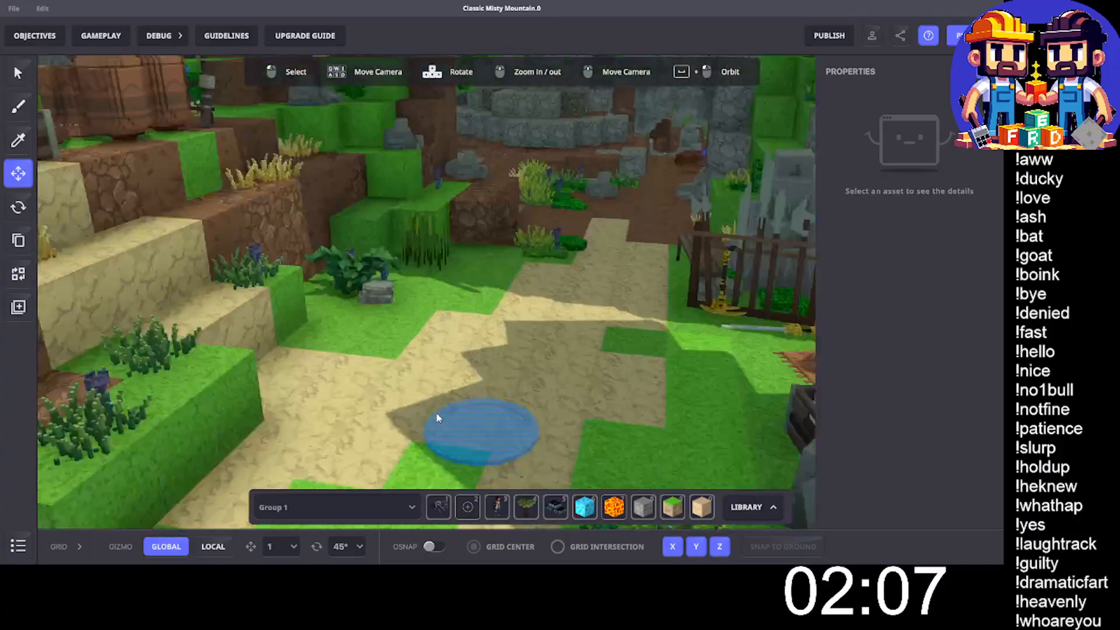
pyautogui.click(485, 431)
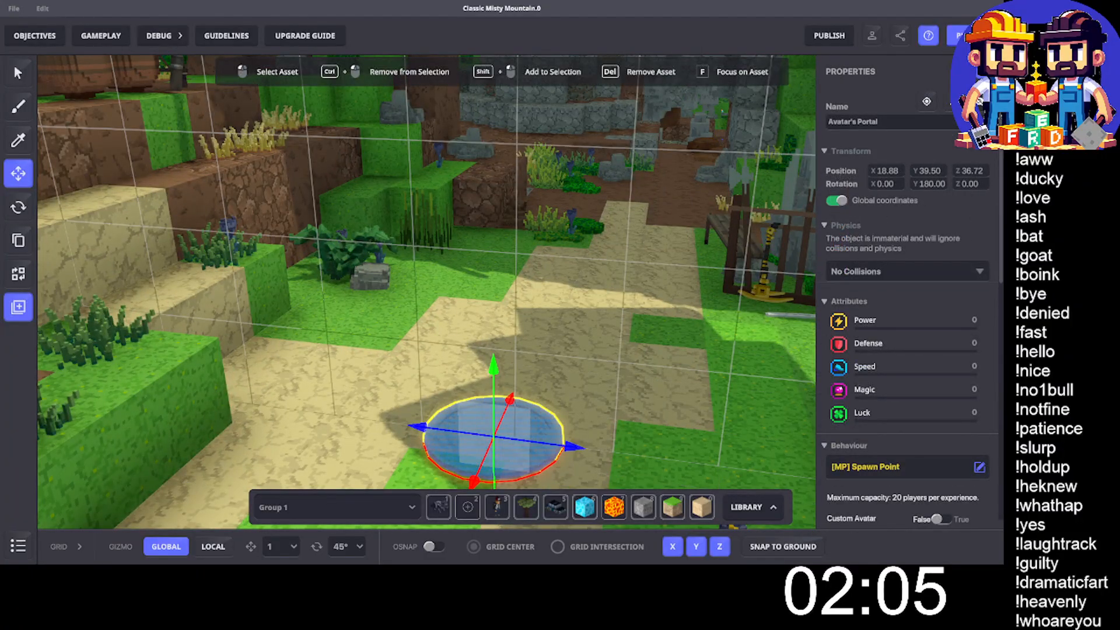
pyautogui.press('r')
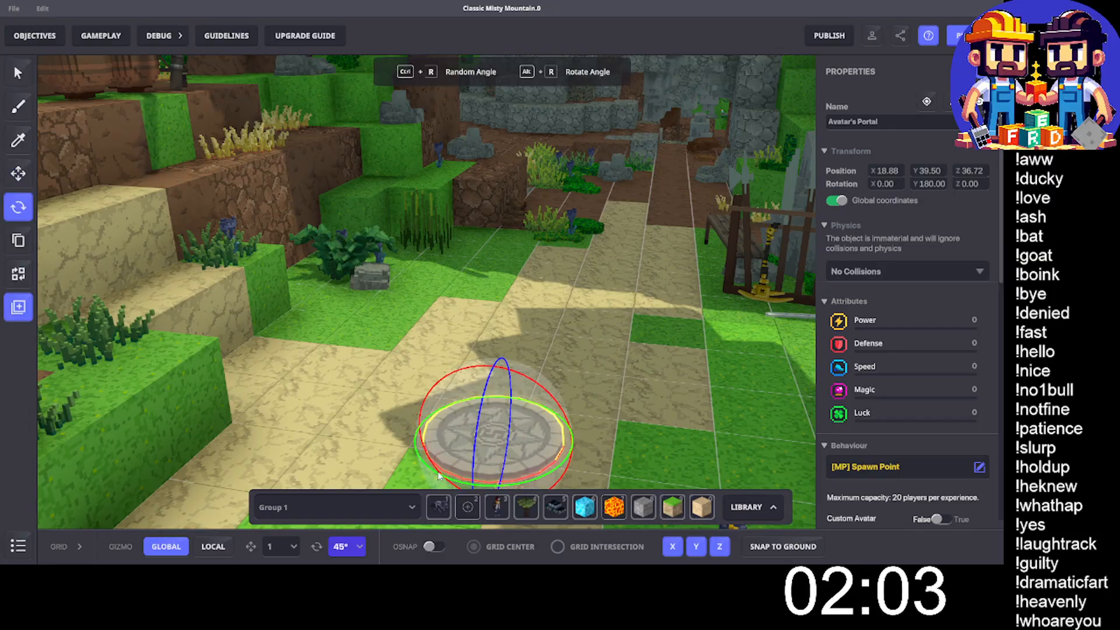
pyautogui.keyDown('ctrl'); pyautogui.moveTo(439, 476); pyautogui.dragTo(648, 508); pyautogui.keyUp('ctrl')
pyautogui.scroll(-3, 520, 428)
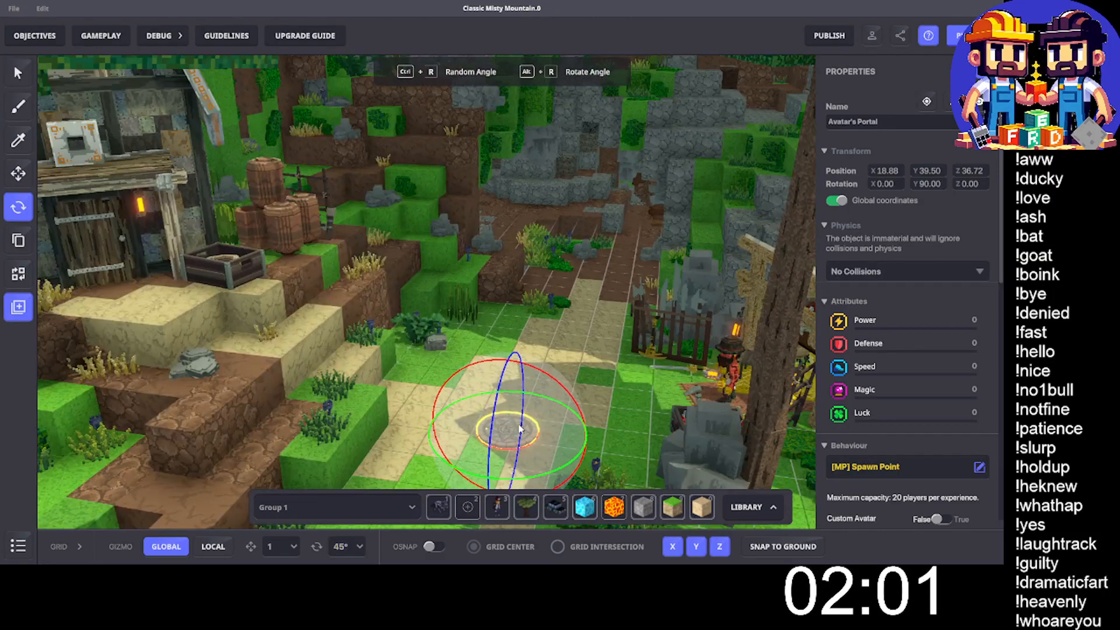
pyautogui.press('w')
pyautogui.moveTo(488, 477); pyautogui.dragTo(464, 525)
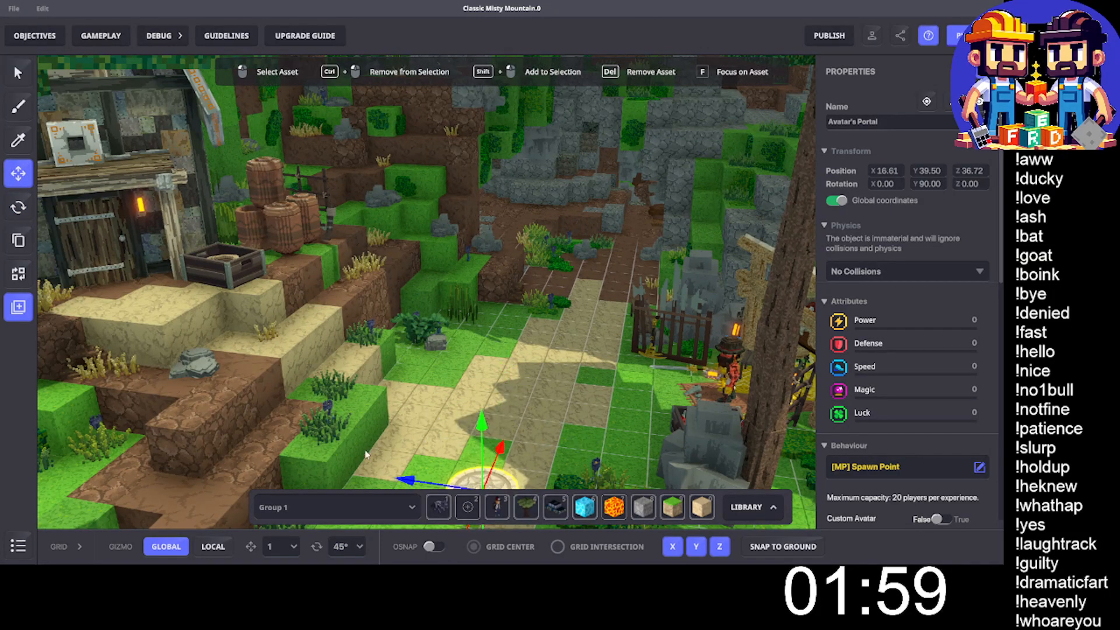
# - Inspect the name of the small blue switch above the dock by the waterfall and survey the surrounding forest for other blue objects
pyautogui.moveTo(310, 357); pyautogui.dragTo(517, 311, button='right')
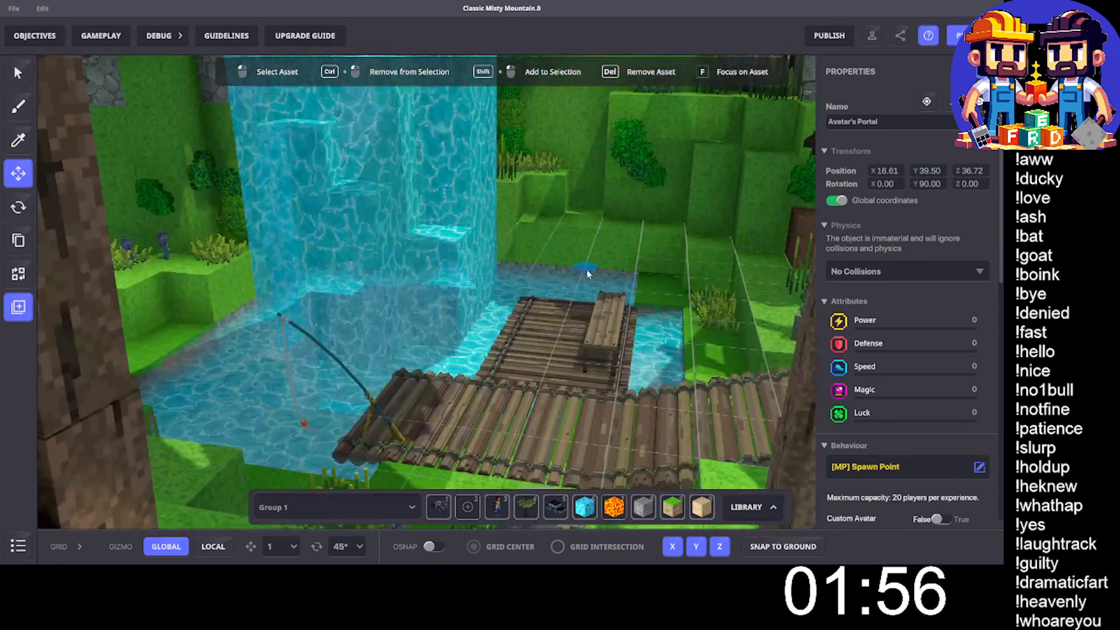
pyautogui.click(588, 270)
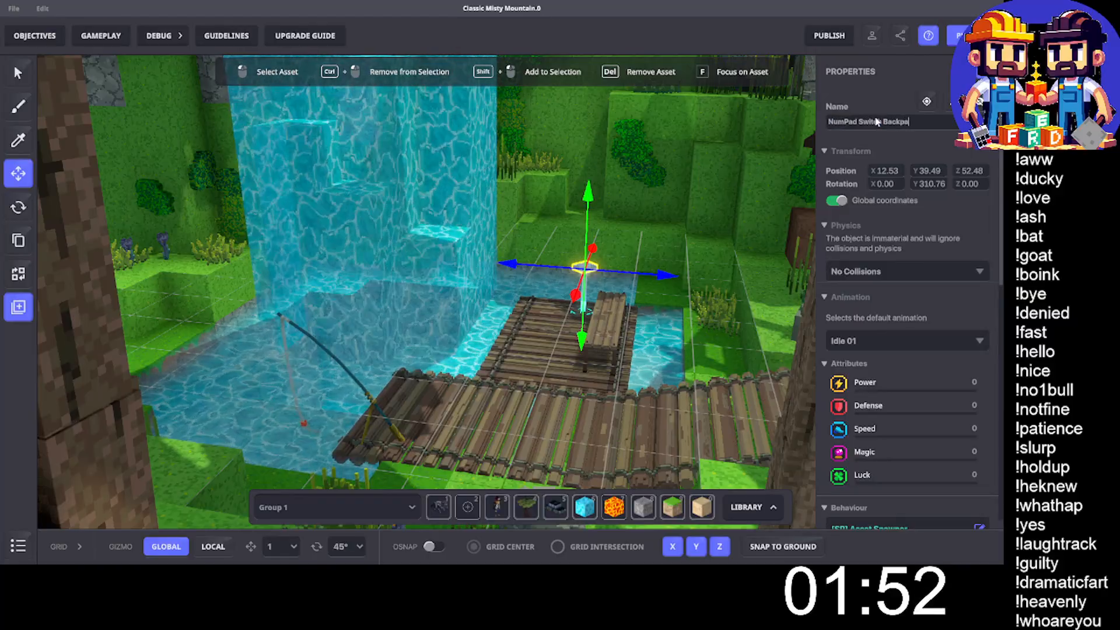
pyautogui.scroll(-5, 587, 370)
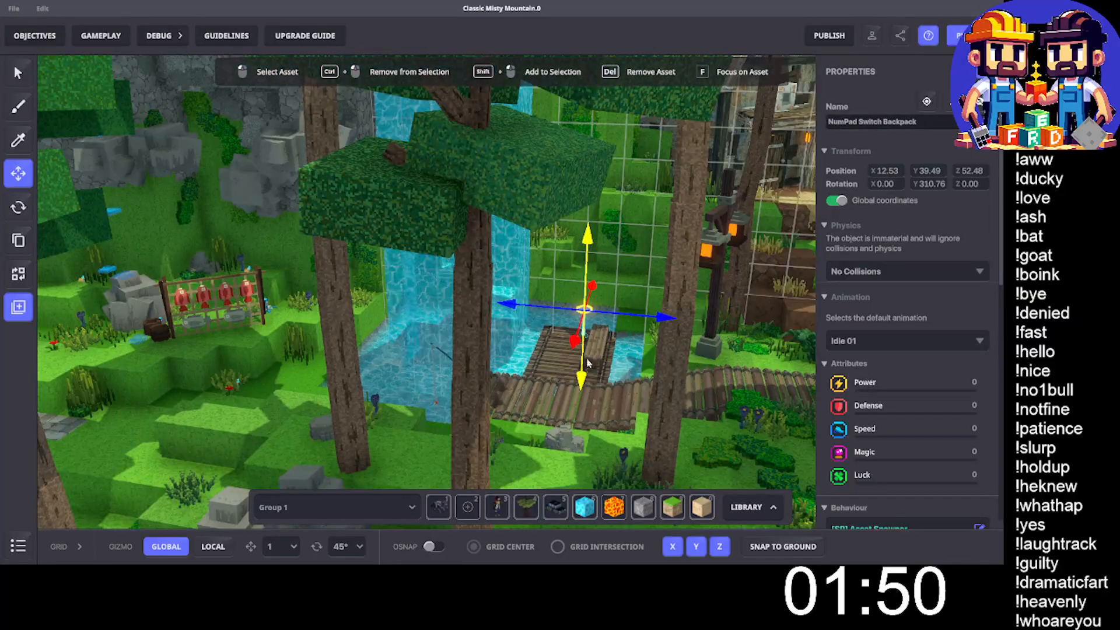
pyautogui.moveTo(315, 326); pyautogui.dragTo(430, 312, button='middle')
pyautogui.scroll(4, 421, 307)
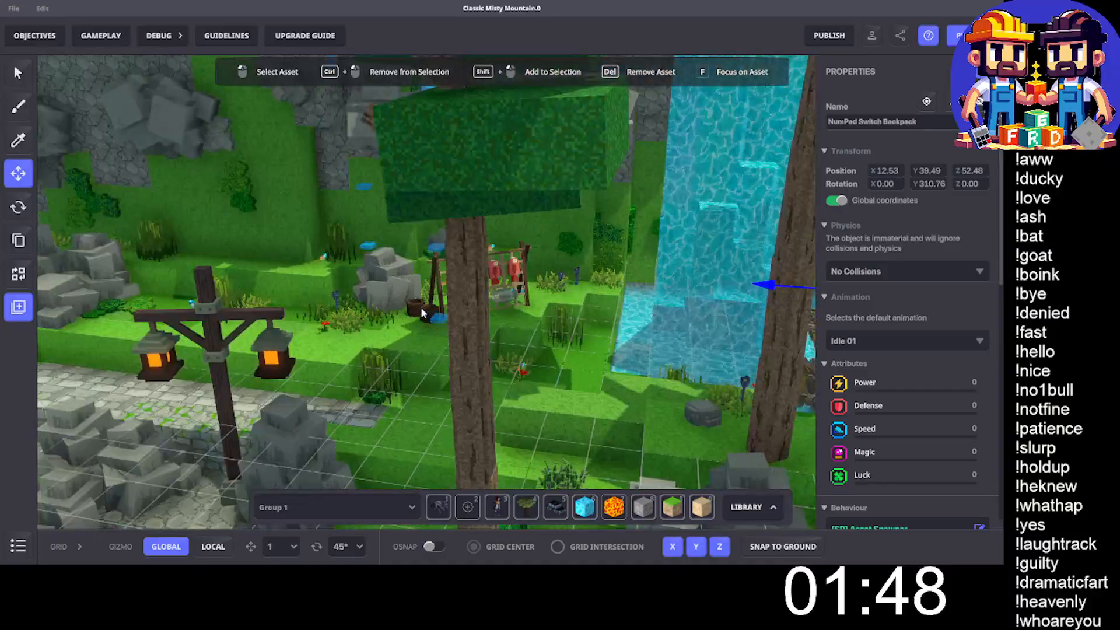
pyautogui.scroll(-2, 462, 345)
pyautogui.scroll(-5, 423, 295)
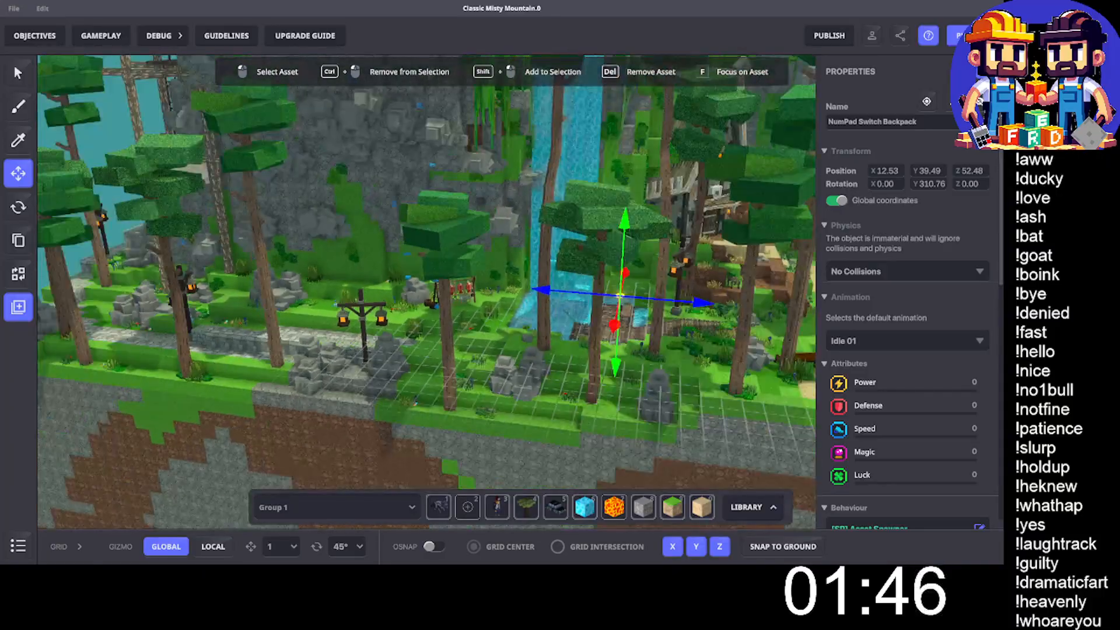
pyautogui.moveTo(390, 283); pyautogui.dragTo(139, 265, button='middle')
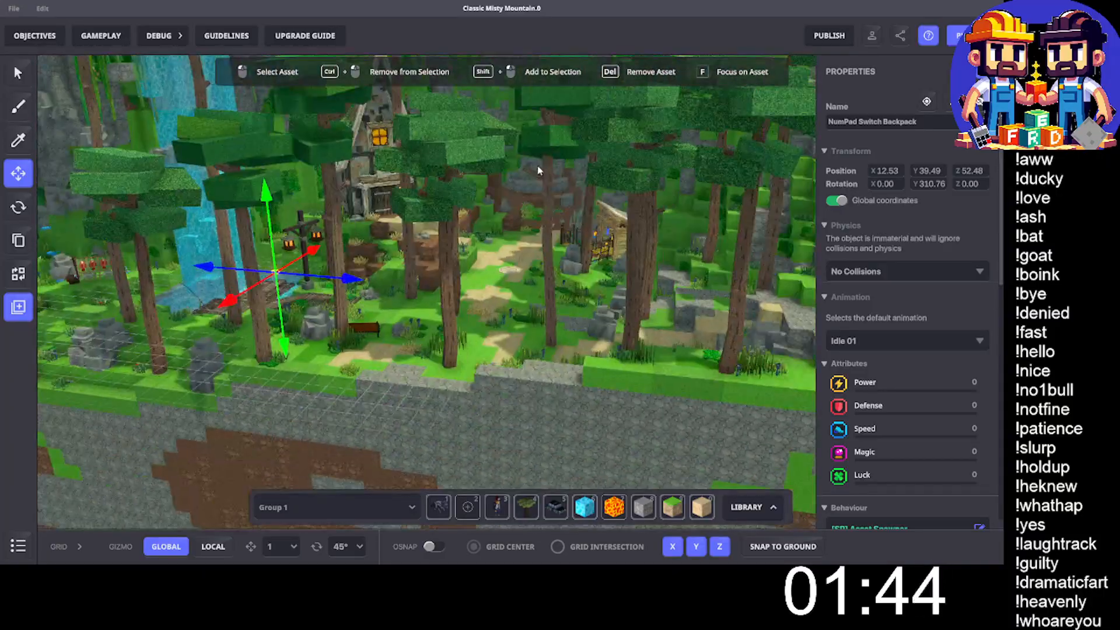
# - Replace the Oggil Thotop character at the weapon stall with the new Oggil Thotop model, not the [OLD] version
pyautogui.scroll(6, 514, 201)
pyautogui.scroll(3, 460, 250)
pyautogui.moveTo(468, 243); pyautogui.dragTo(795, 212, button='right')
pyautogui.scroll(4, 605, 196)
pyautogui.scroll(2, 468, 226)
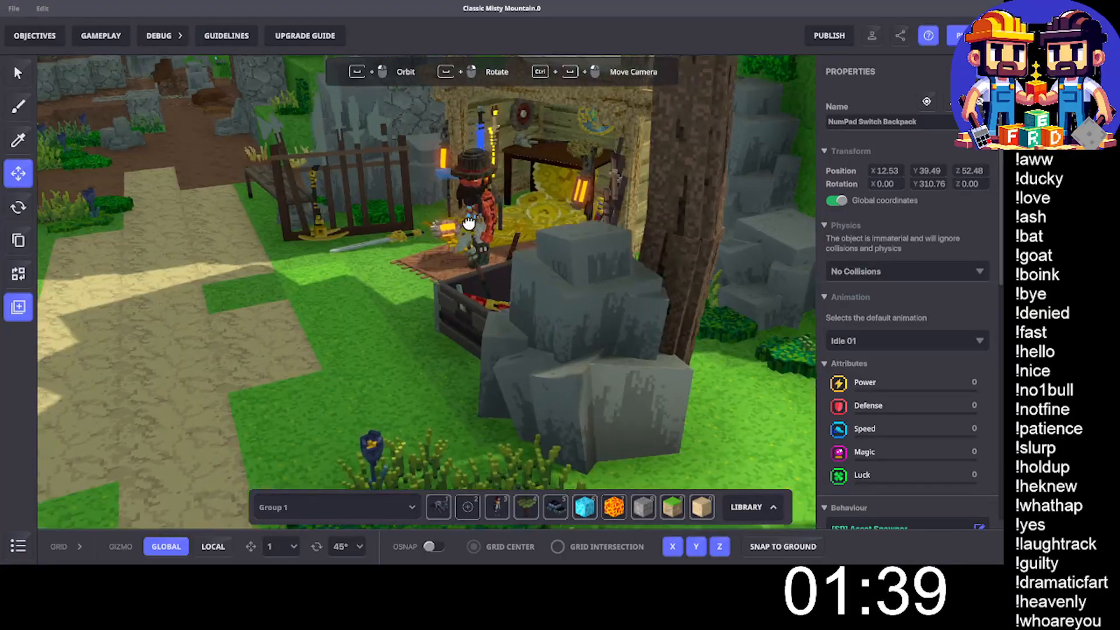
pyautogui.moveTo(467, 226); pyautogui.dragTo(511, 211, button='middle')
pyautogui.click(585, 193)
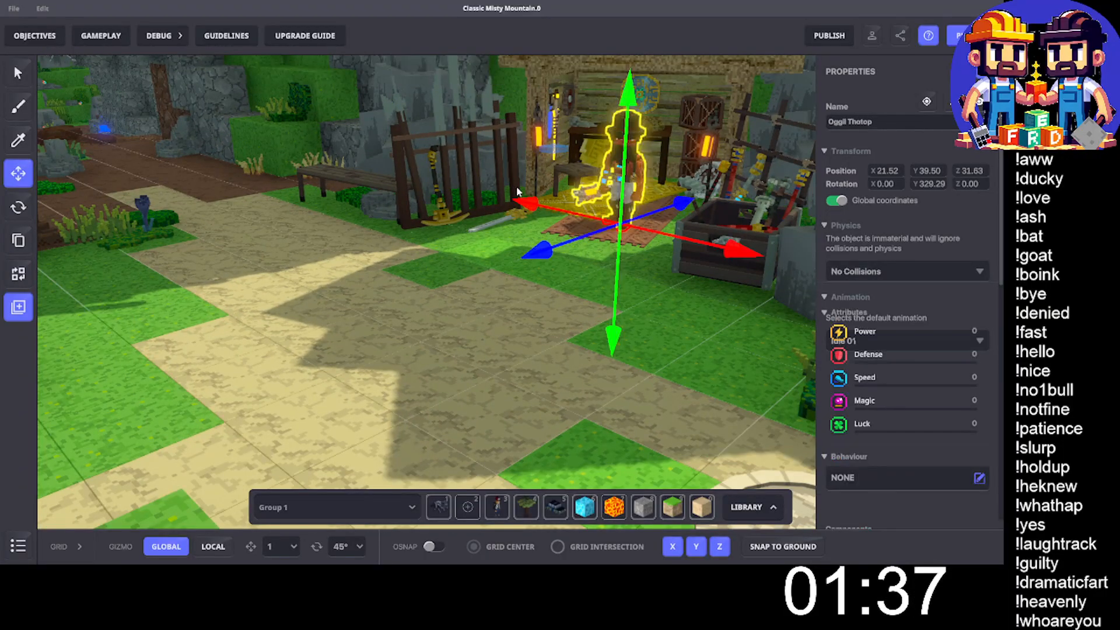
pyautogui.click(18, 273)
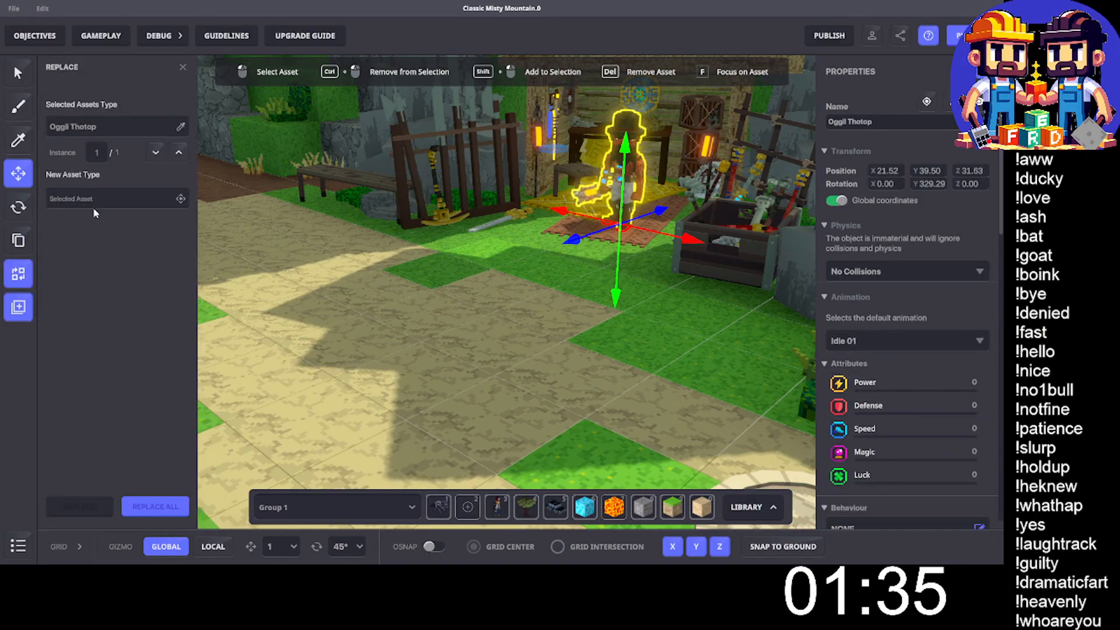
pyautogui.click(93, 193)
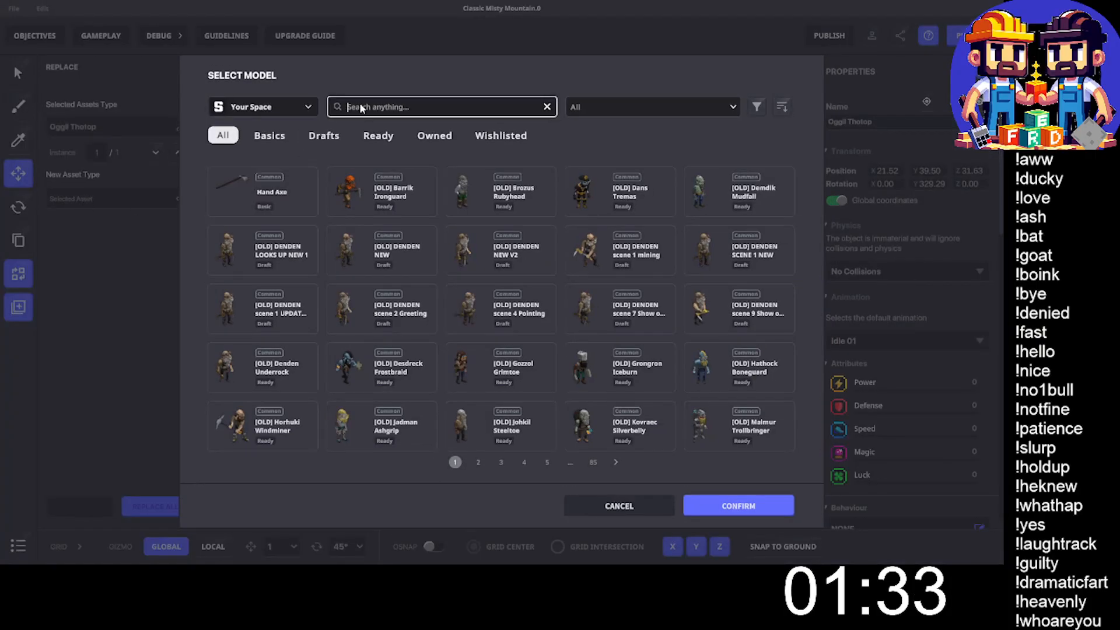
pyautogui.write('oggil')
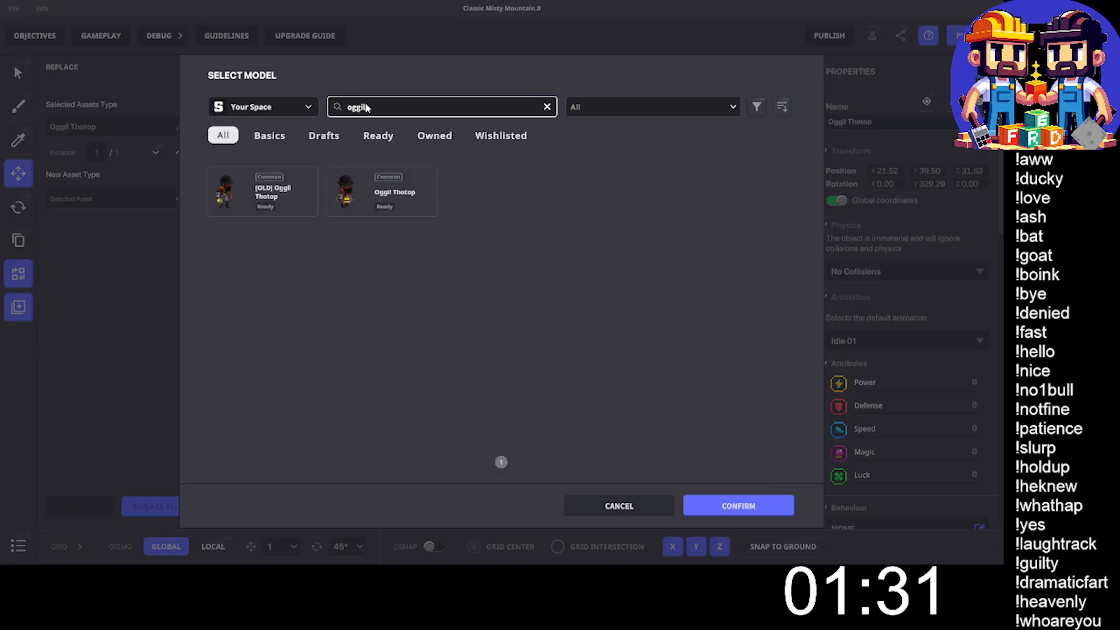
pyautogui.click(403, 206)
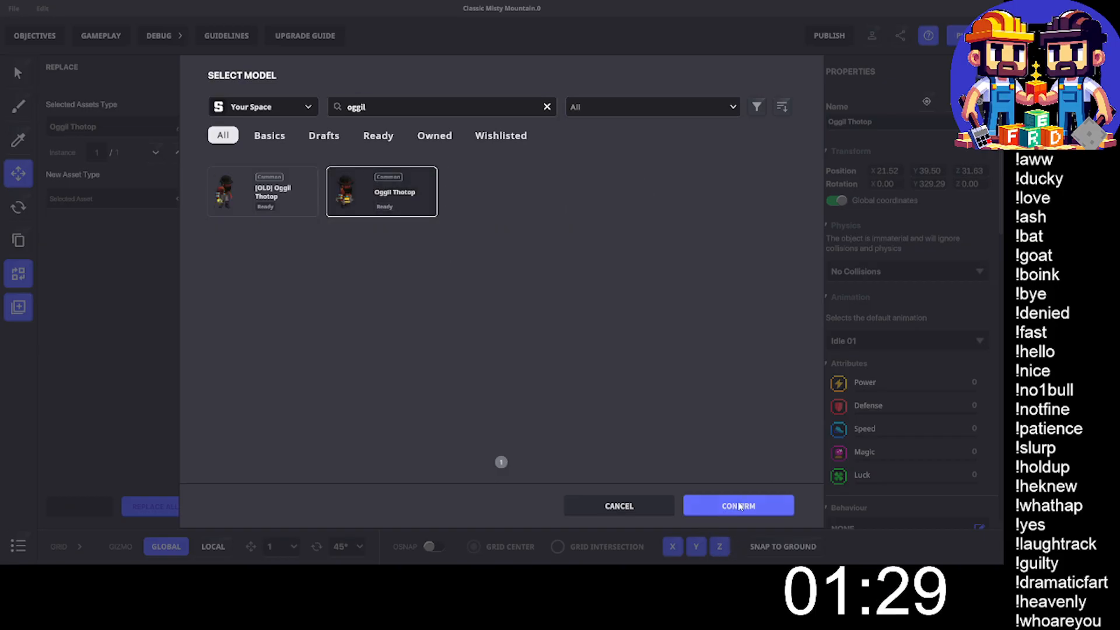
pyautogui.click(739, 506)
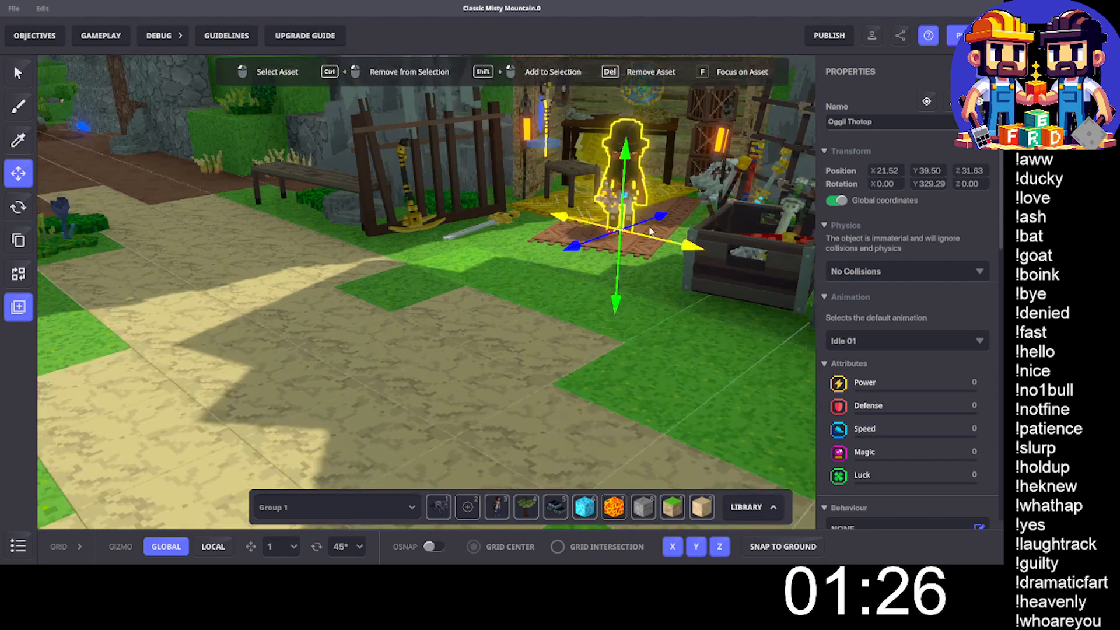
# - Rotate Oggil Thotop on the rug to 330.90° about Y
pyautogui.scroll(3, 651, 231)
pyautogui.moveTo(637, 258); pyautogui.dragTo(649, 235, button='right')
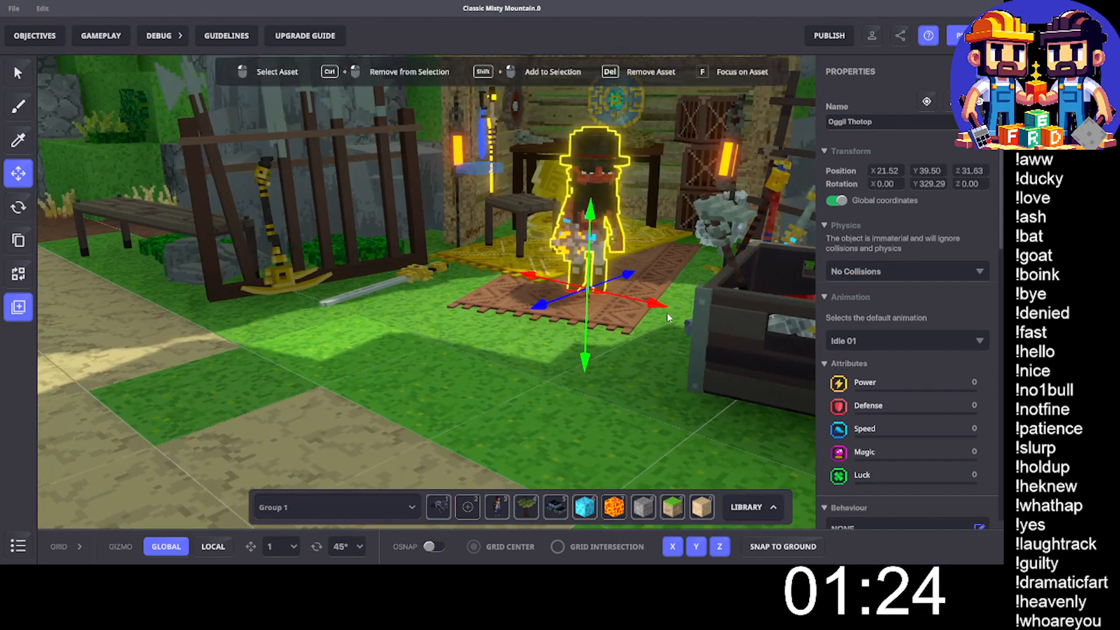
pyautogui.press('r')
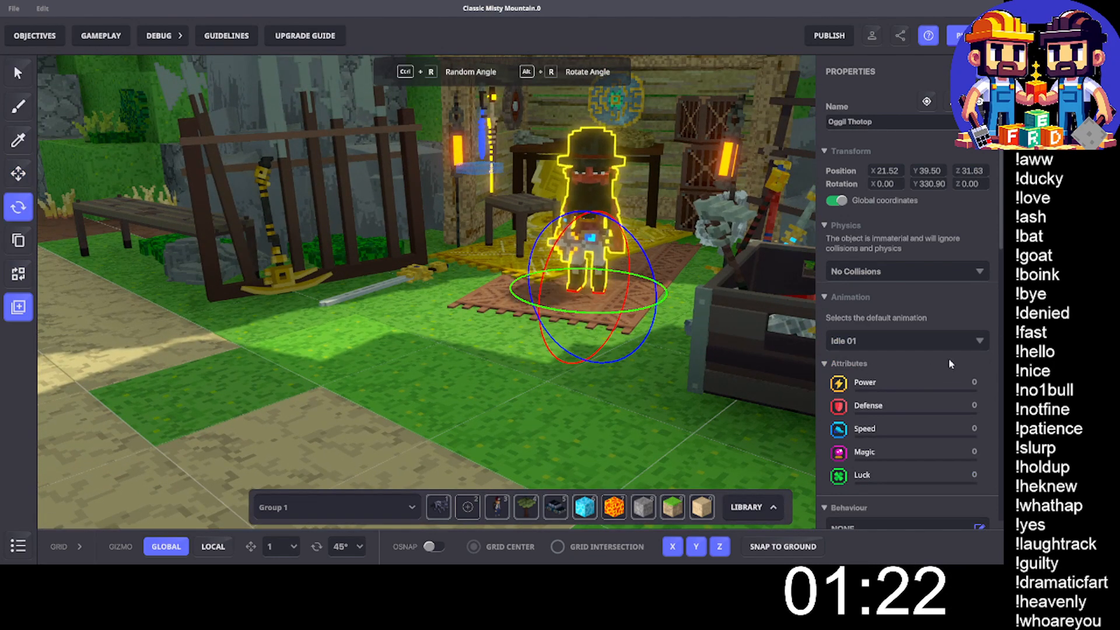
# - Delete every Quest Giver entry from Oggil Thotop's [SP] Indicator component
pyautogui.scroll(-5, 923, 360)
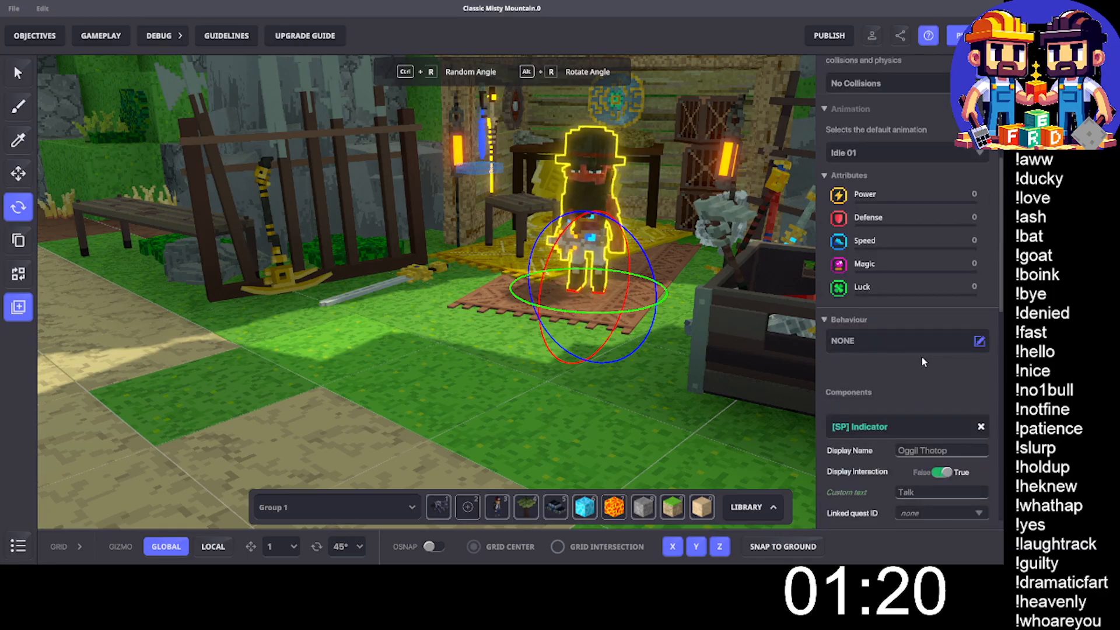
pyautogui.scroll(-3, 944, 328)
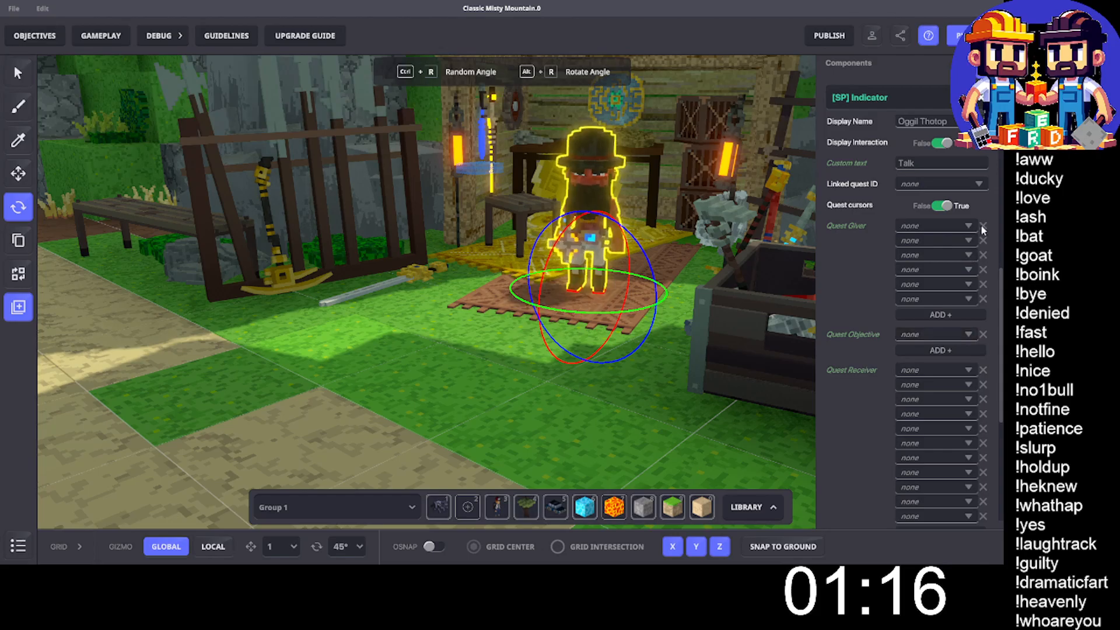
pyautogui.click(982, 224)
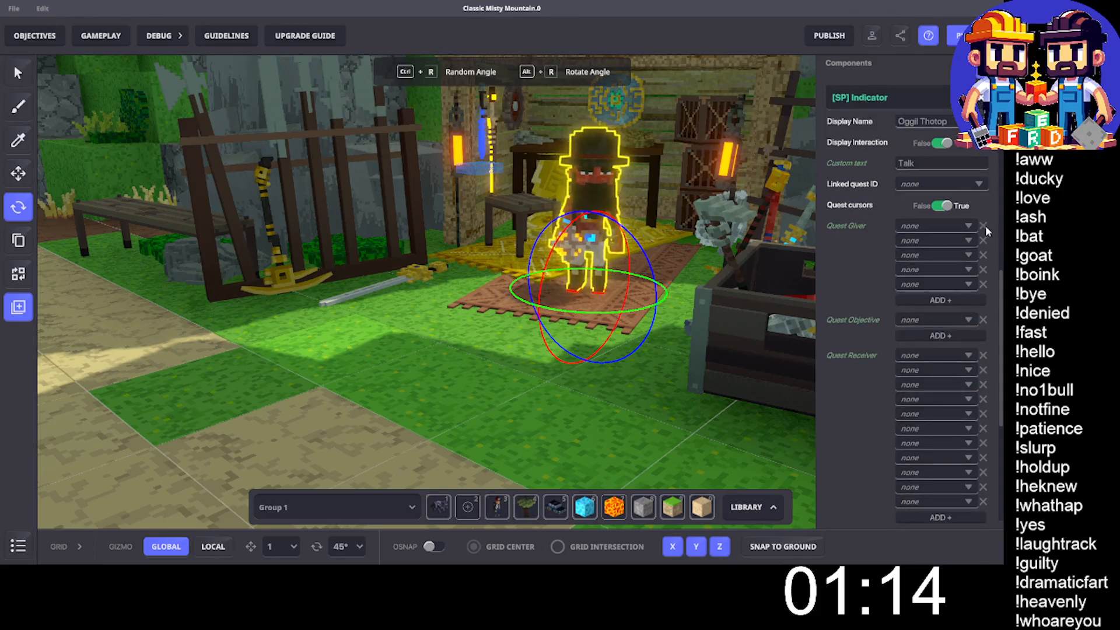
pyautogui.click(982, 224)
pyautogui.click(982, 225)
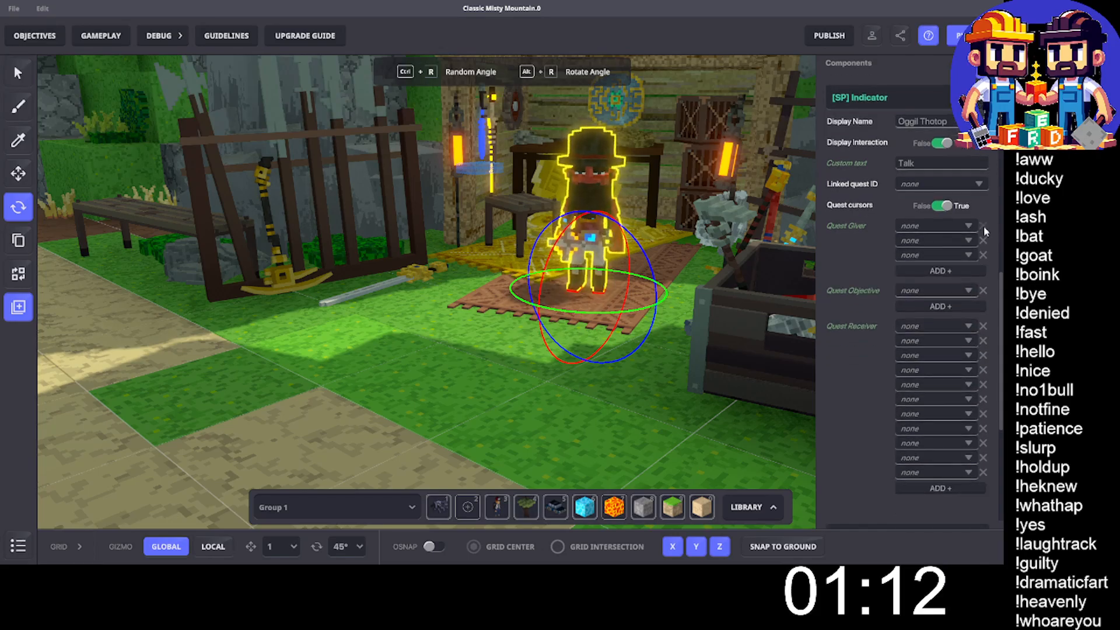
pyautogui.click(983, 225)
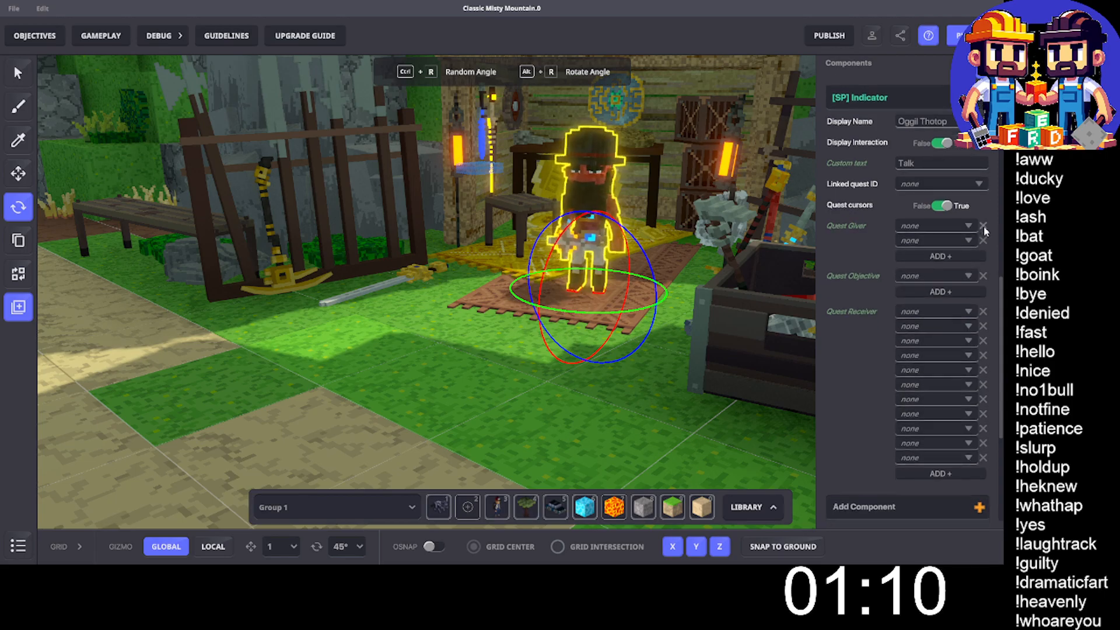
pyautogui.click(983, 225)
pyautogui.click(983, 227)
# - Delete the Quest Objective entry and all Quest Receiver entries from Oggil Thotop's [SP] Indicator component
pyautogui.click(983, 283)
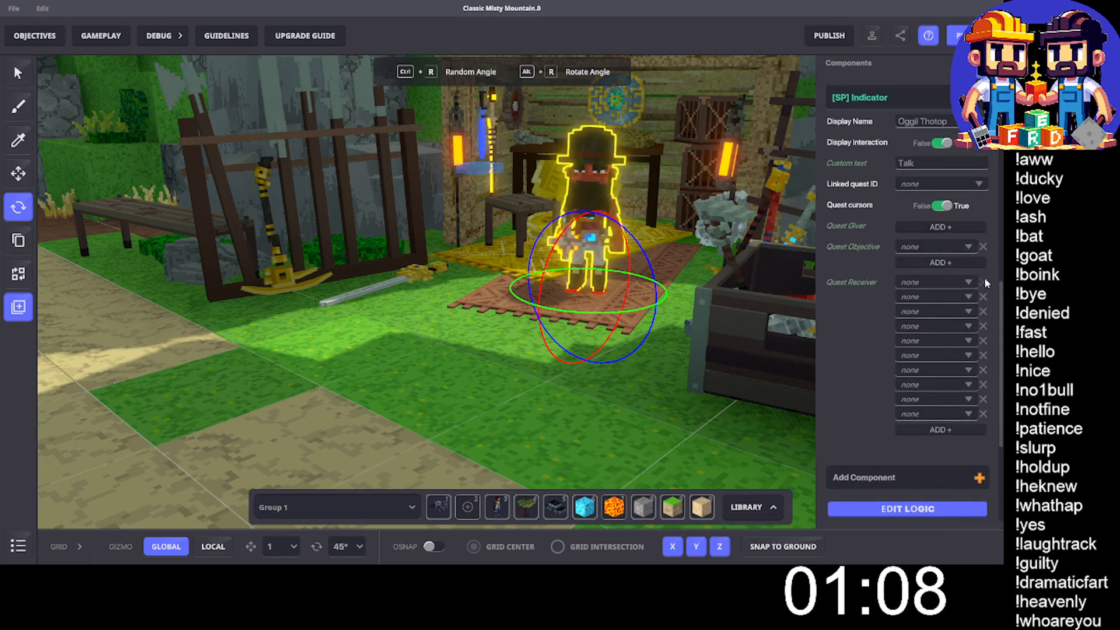
pyautogui.click(984, 278)
pyautogui.click(985, 278)
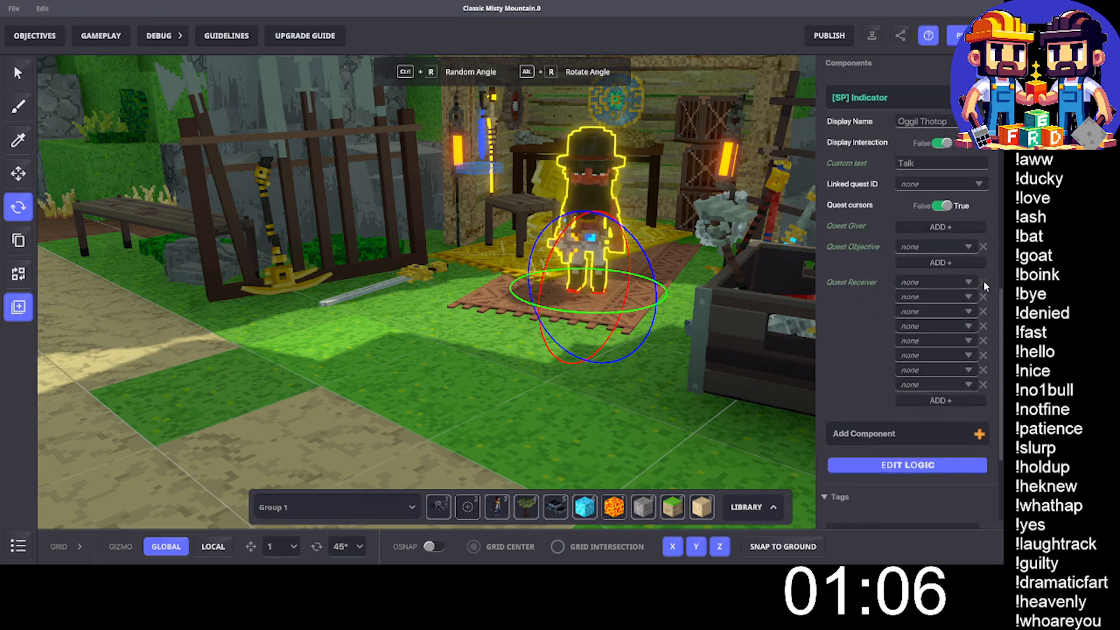
pyautogui.click(983, 282)
pyautogui.click(981, 254)
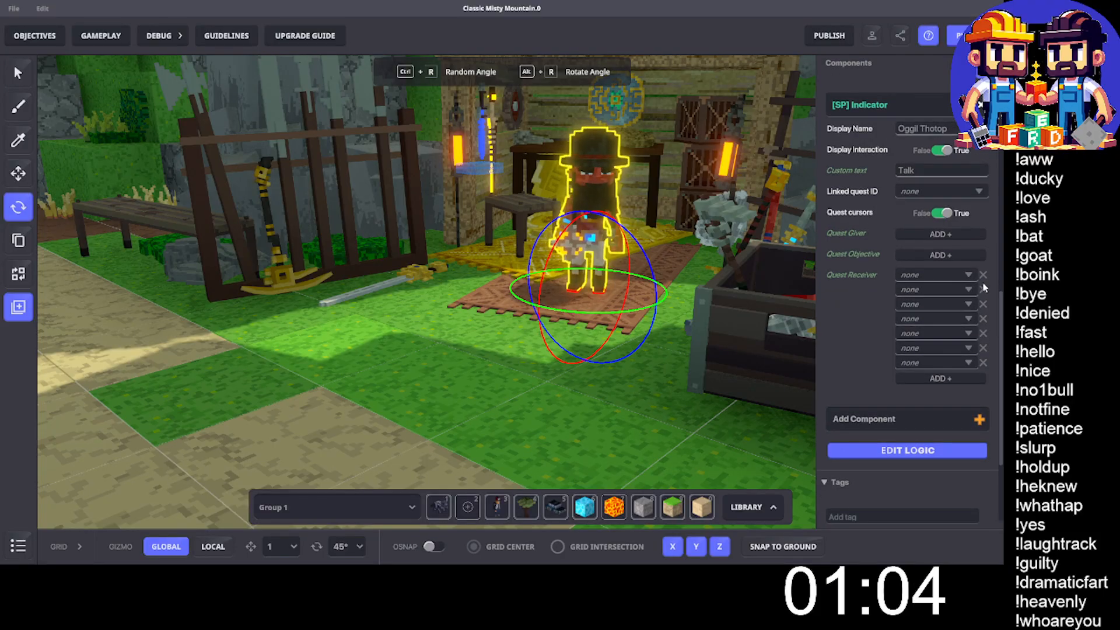
pyautogui.click(984, 287)
pyautogui.click(982, 268)
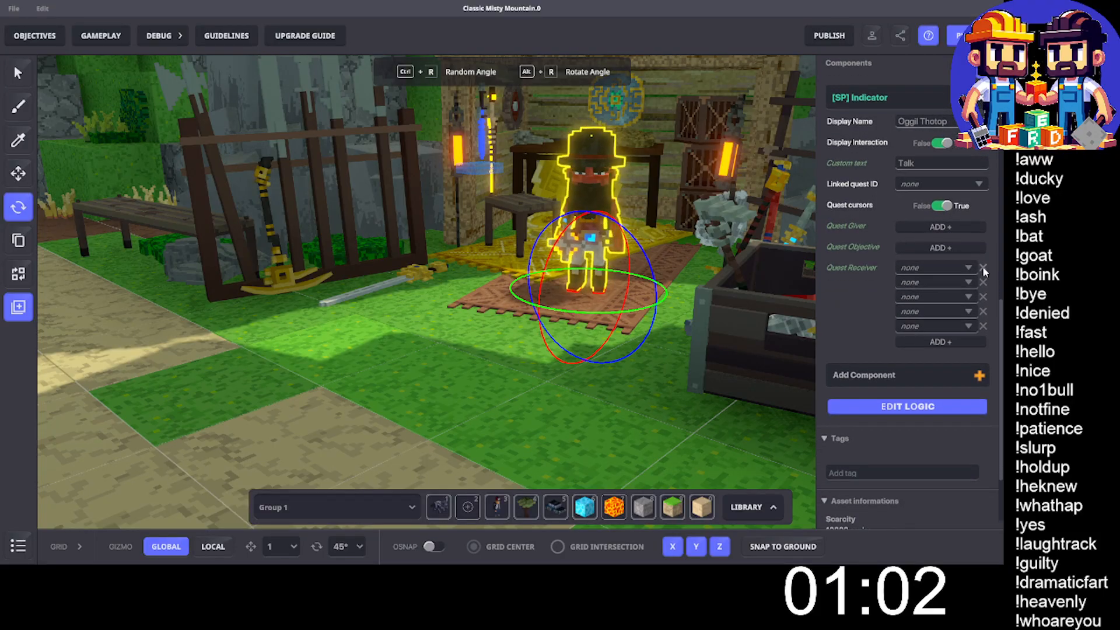
pyautogui.click(982, 267)
pyautogui.click(983, 267)
pyautogui.click(983, 269)
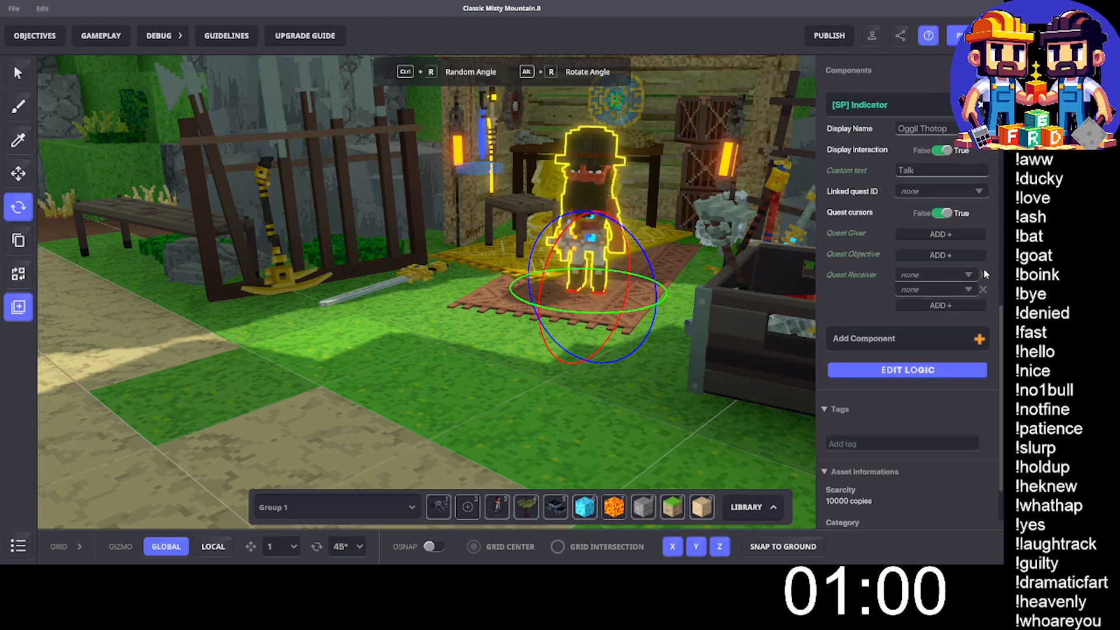
pyautogui.click(984, 269)
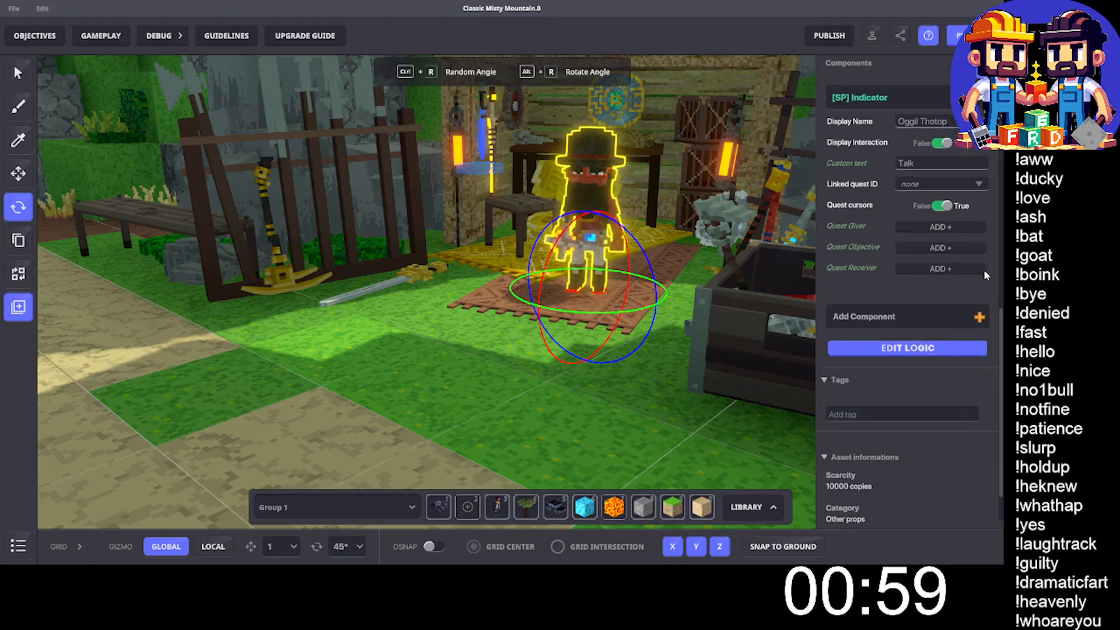
# - Open Oggil Thotop's logic for editing and set the Indicator's visibility distance to 7
pyautogui.click(906, 345)
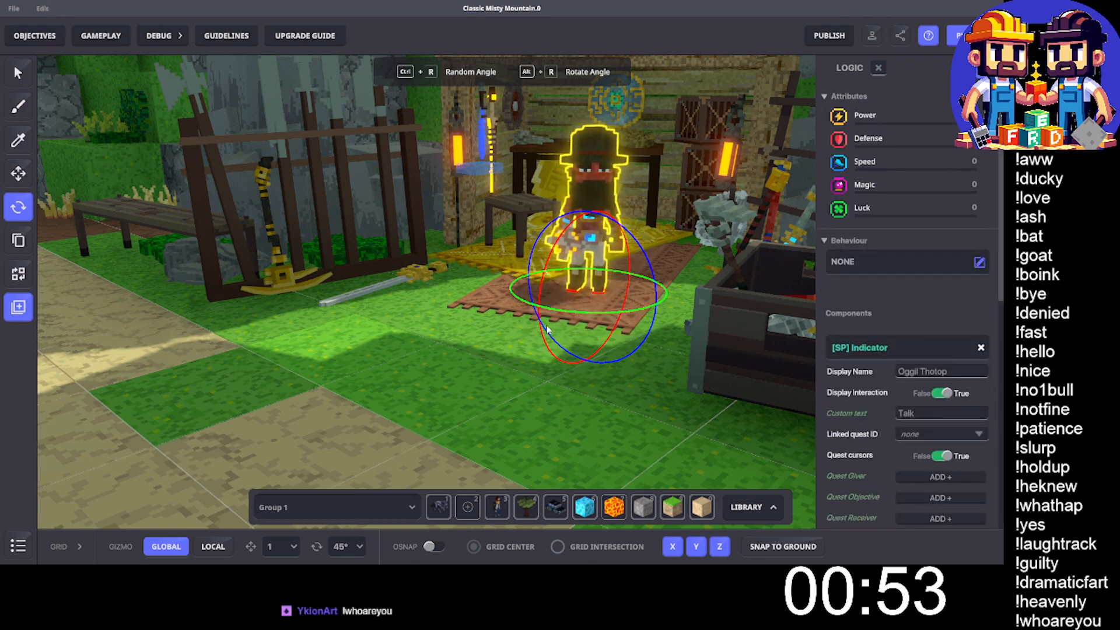
pyautogui.scroll(-3, 955, 415)
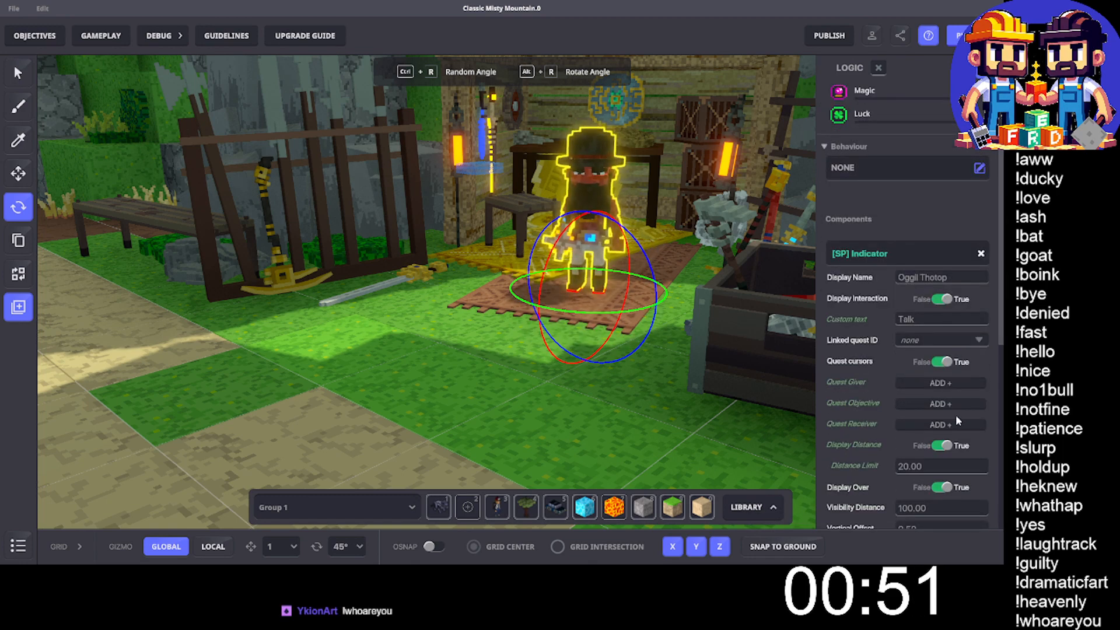
pyautogui.scroll(-1, 933, 437)
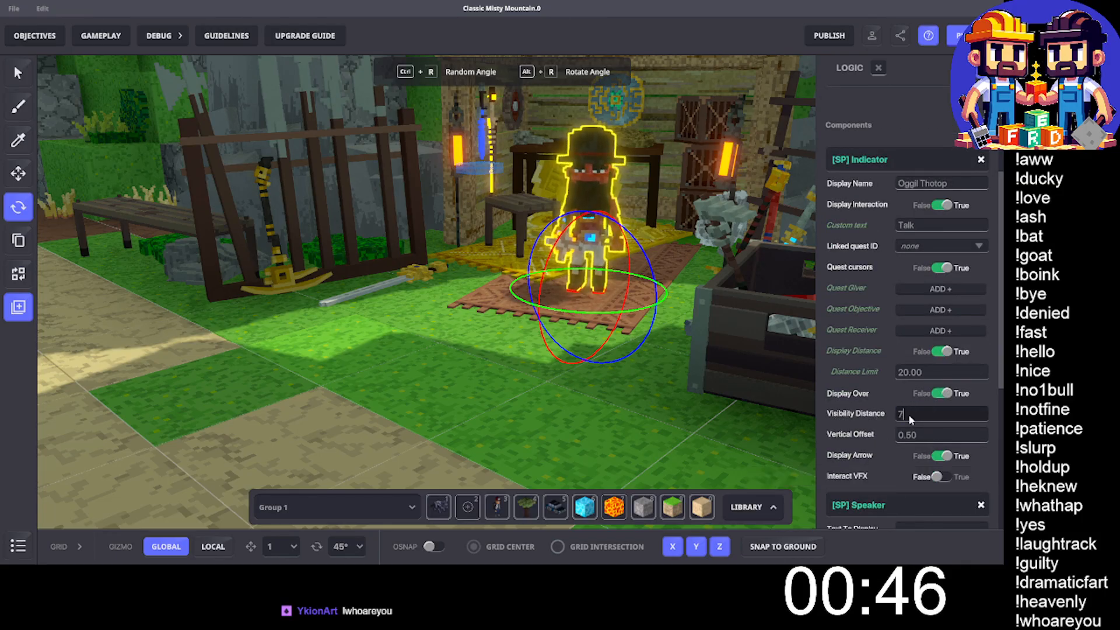
pyautogui.scroll(-5, 908, 414)
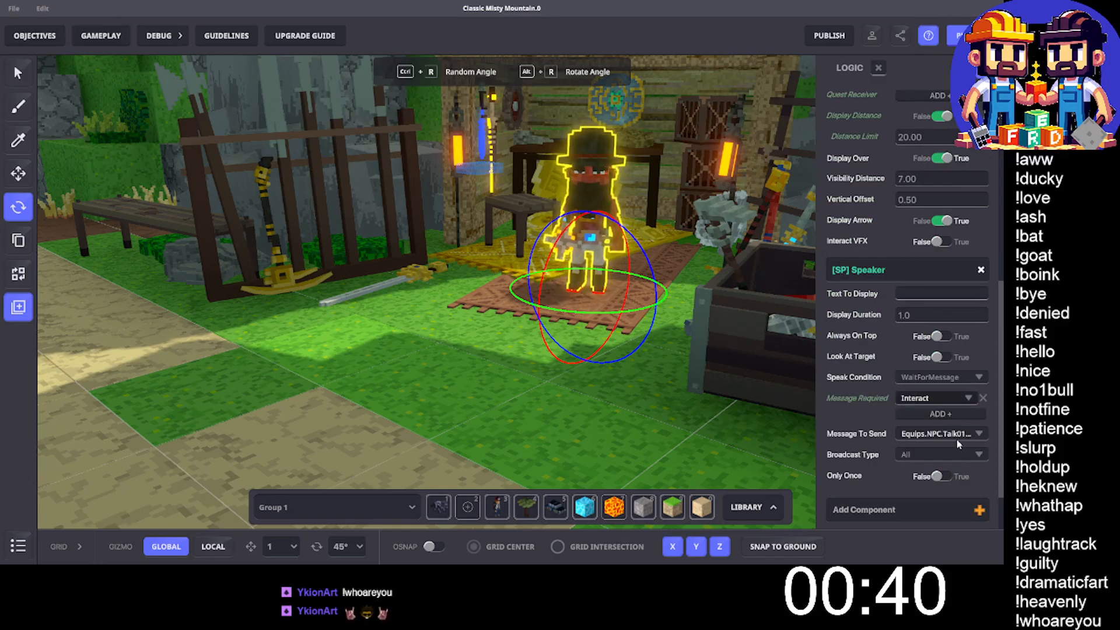
# - Replace Oggil Thotop's [SP] Speaker and [SP] Indicator components with an [MP] Indicator component
pyautogui.click(981, 272)
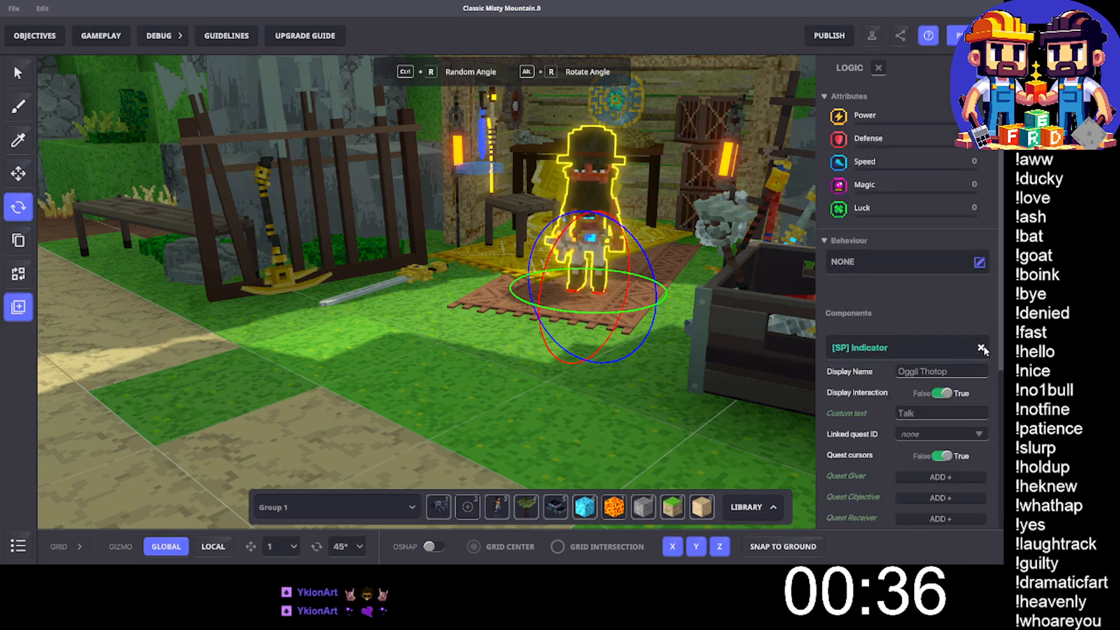
pyautogui.click(981, 348)
pyautogui.click(878, 355)
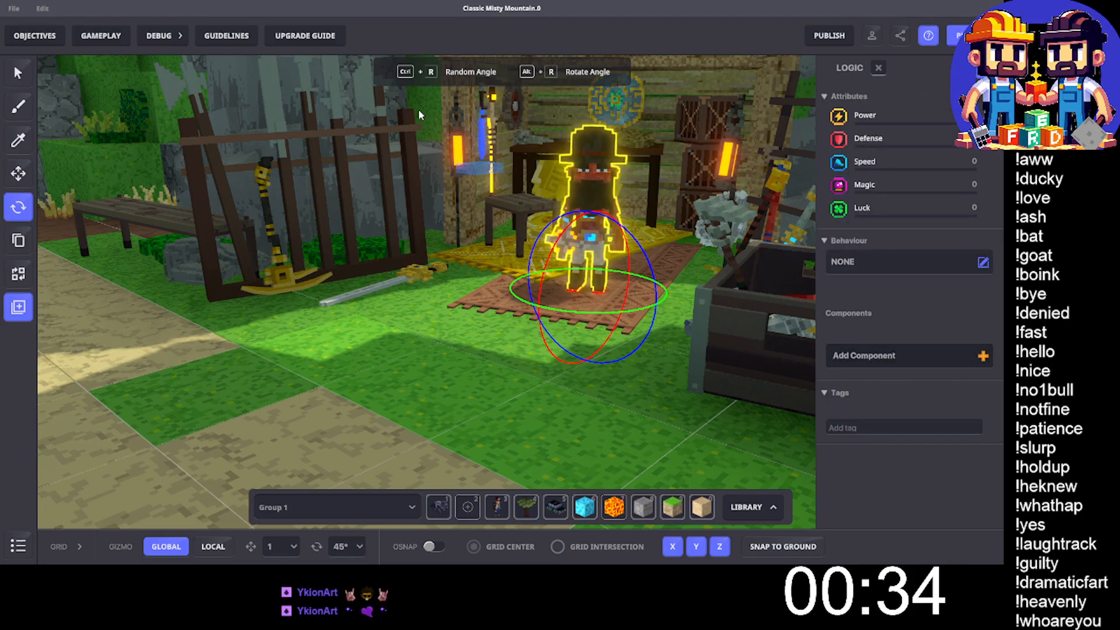
pyautogui.click(259, 102)
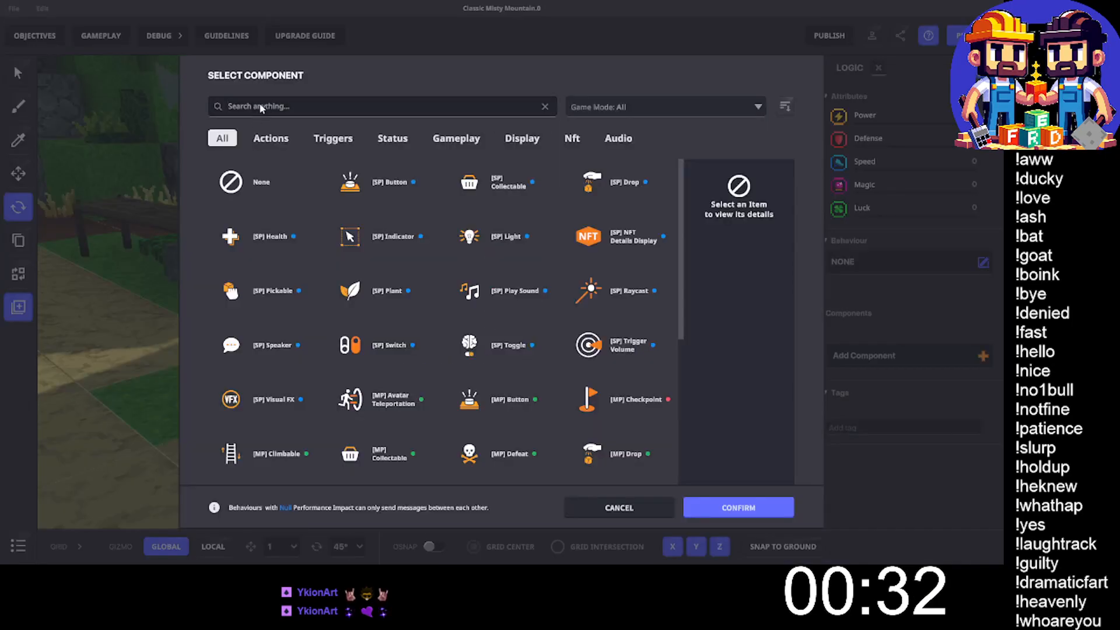
pyautogui.write('Indi')
pyautogui.click(514, 186)
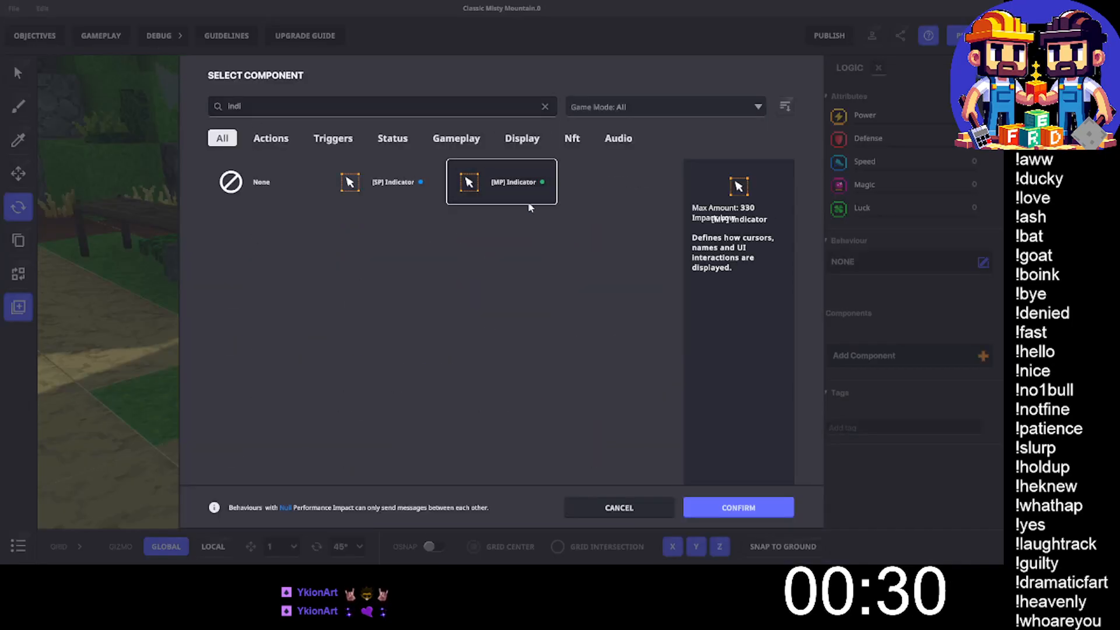
pyautogui.click(738, 507)
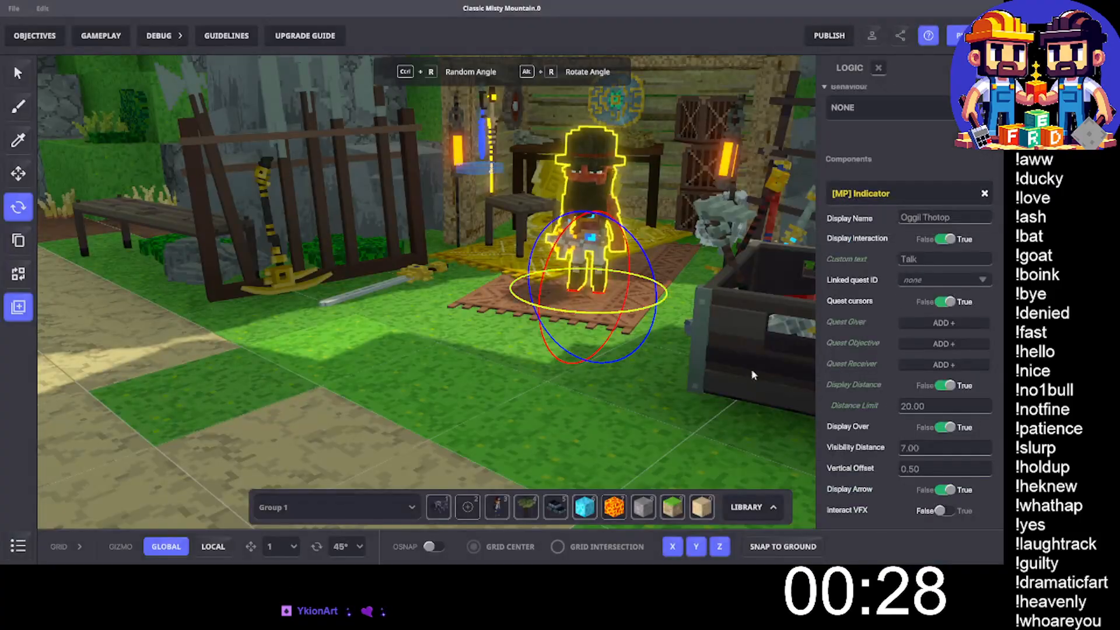
# - Add an [MP] Button component to Oggil Thotop
pyautogui.scroll(-5, 907, 339)
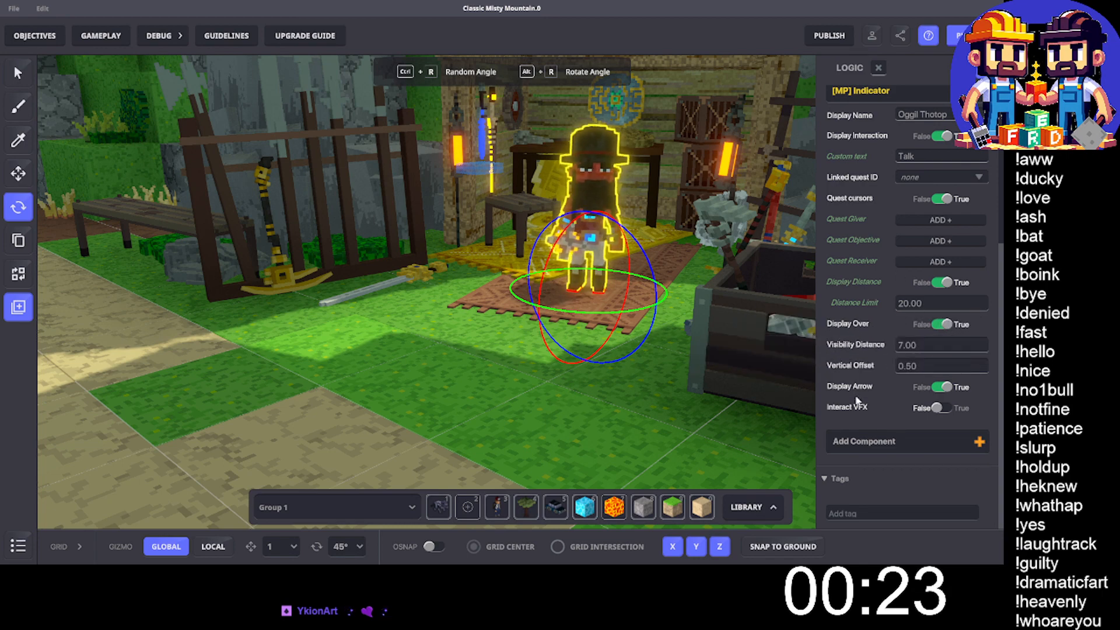
pyautogui.scroll(1, 857, 368)
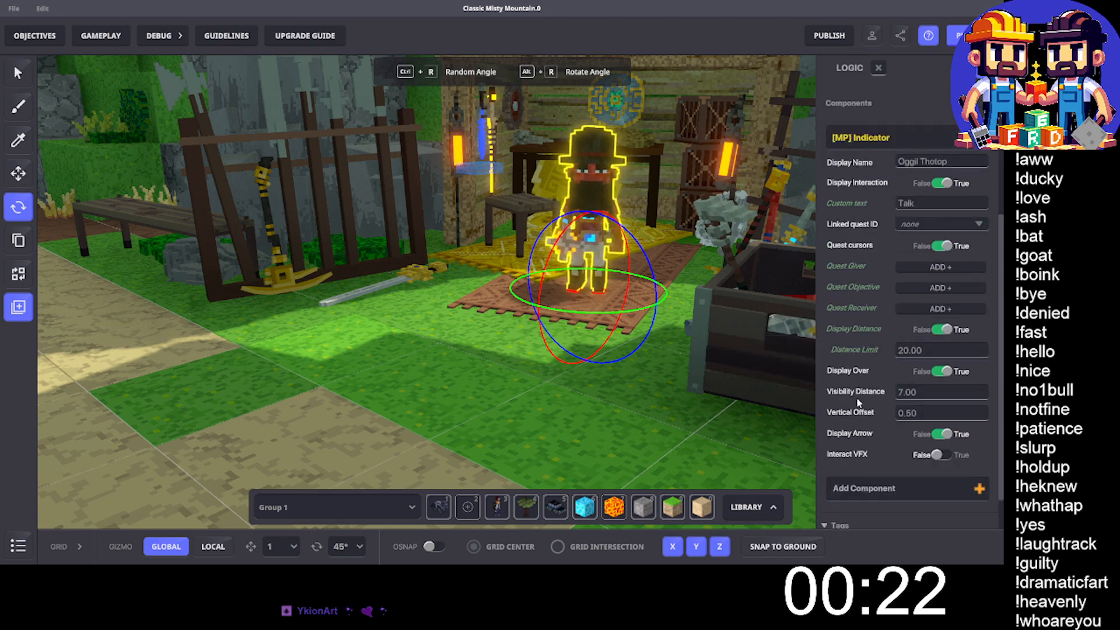
pyautogui.click(865, 490)
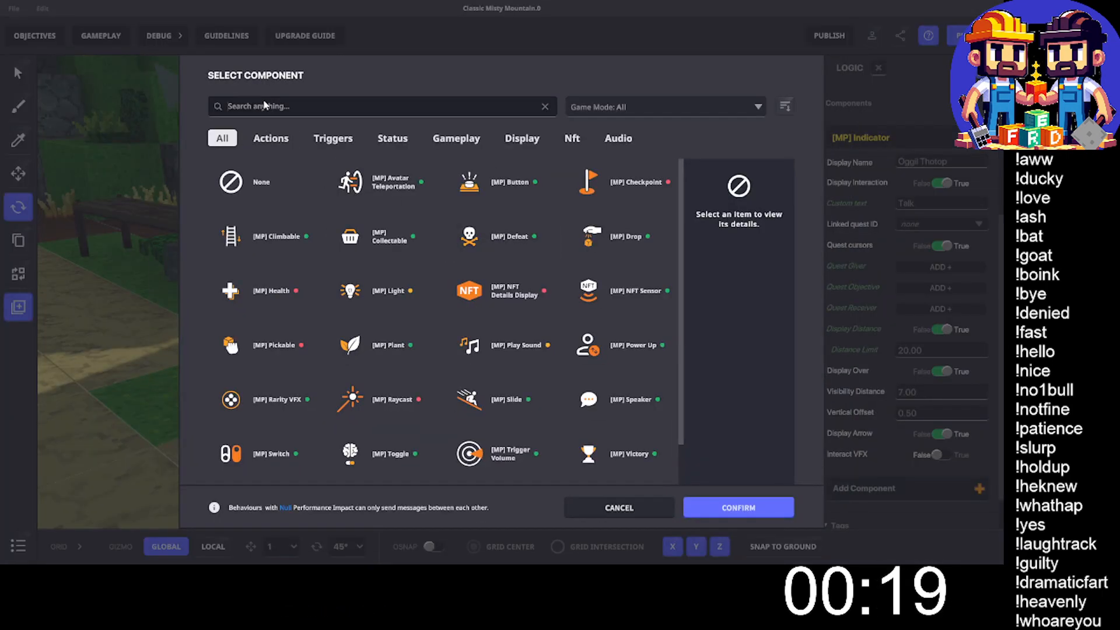
pyautogui.click(263, 105)
pyautogui.write('butt')
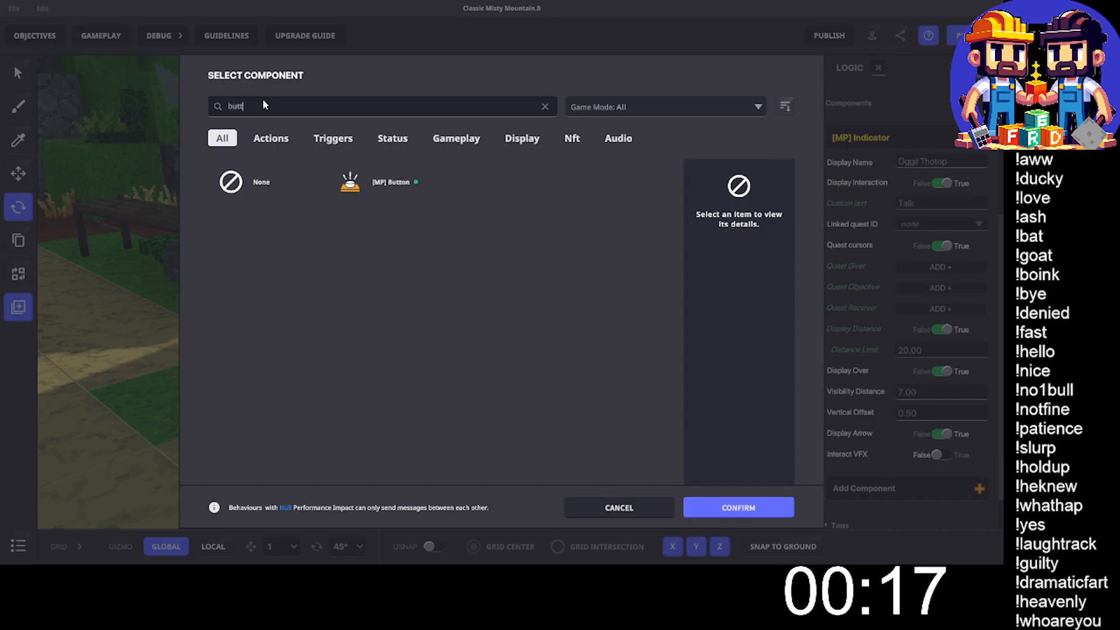
pyautogui.click(362, 182)
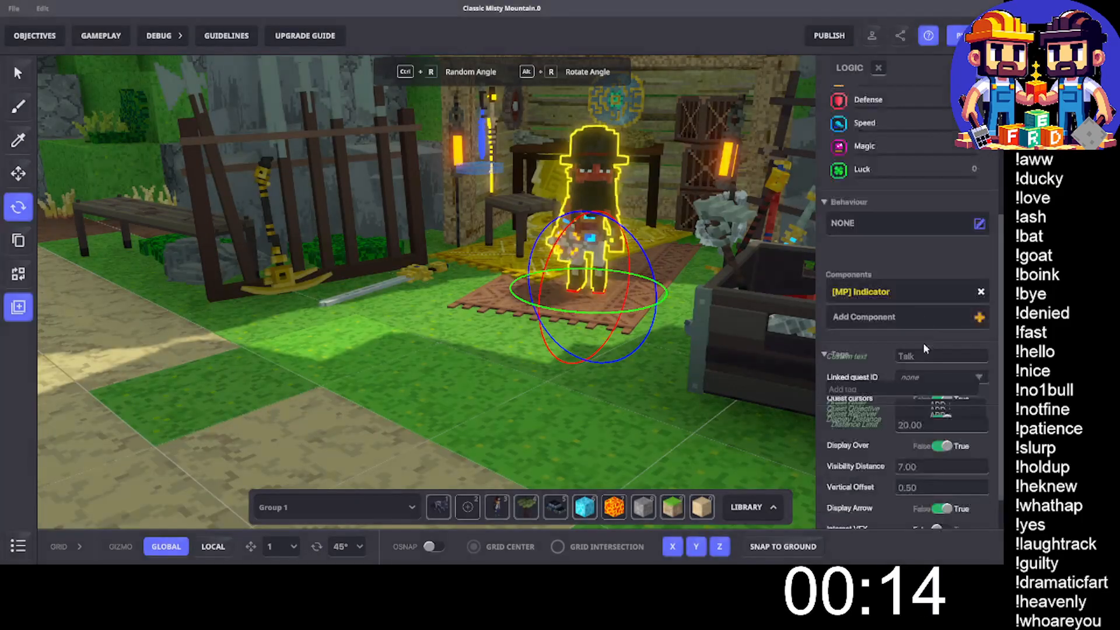
pyautogui.scroll(-4, 923, 327)
pyautogui.scroll(5, 918, 274)
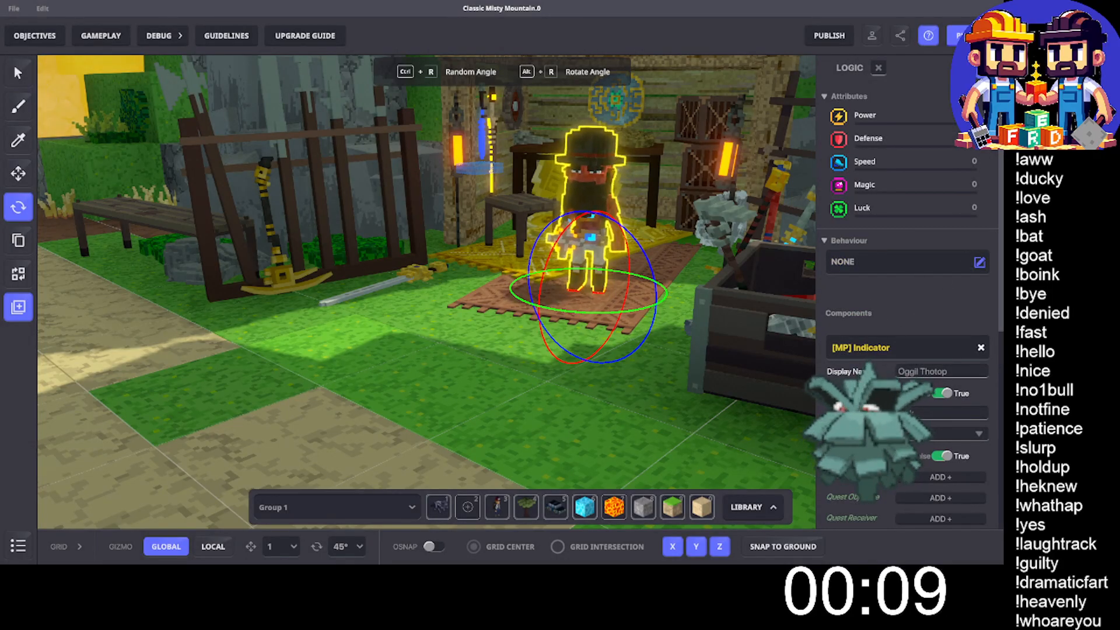
# - Create the message ButtonOggil and assign it as the message the [MP] Button sends
pyautogui.scroll(-6, 962, 366)
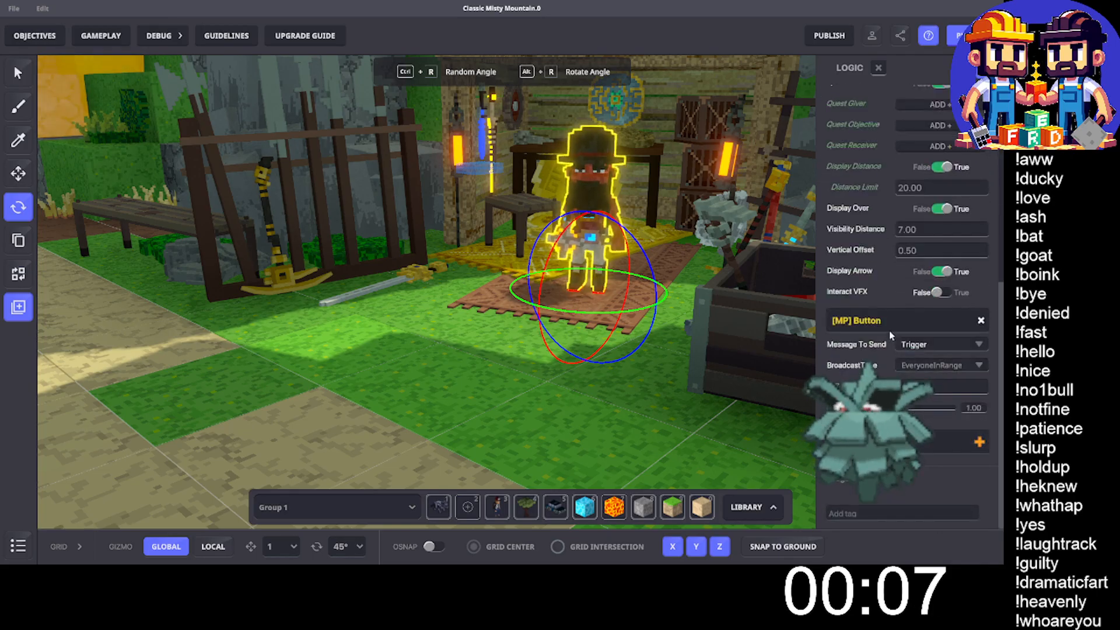
pyautogui.click(910, 345)
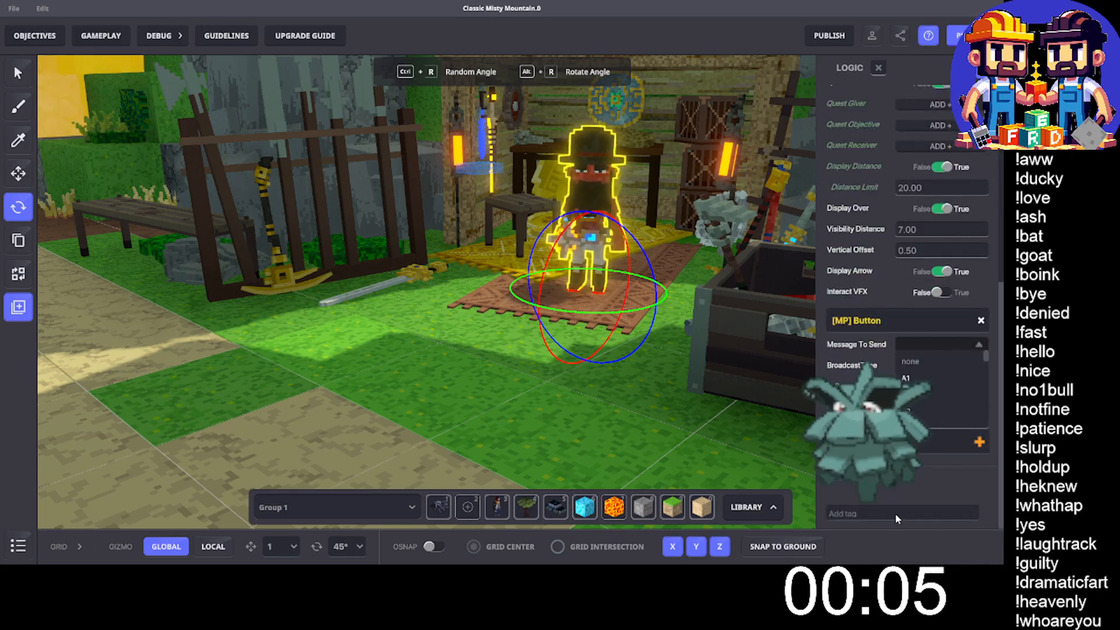
pyautogui.write('Butto')
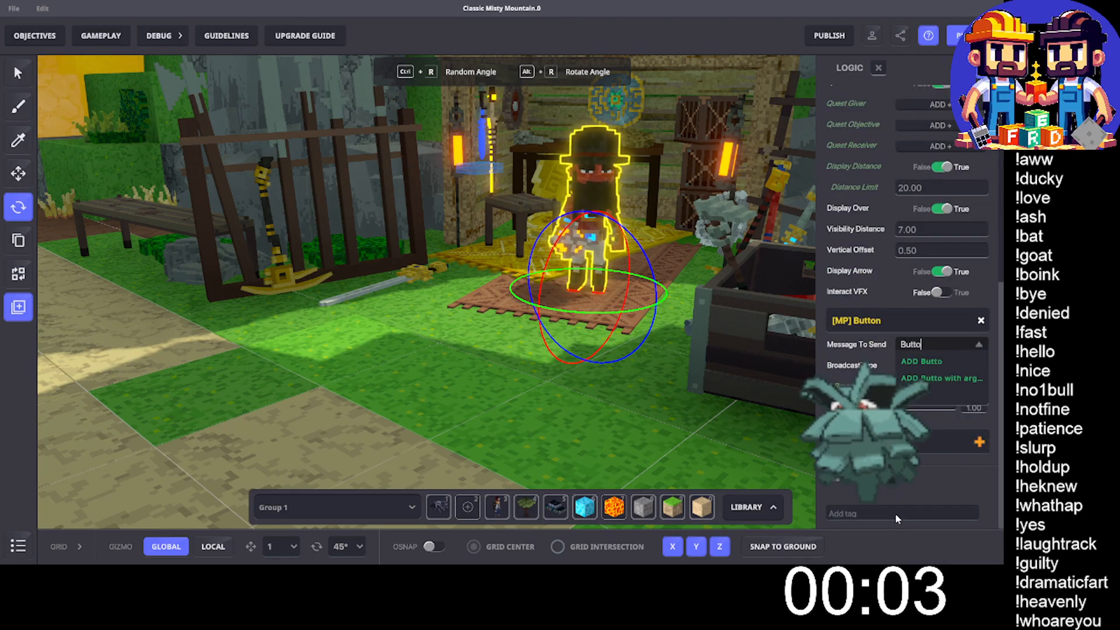
pyautogui.write('nO')
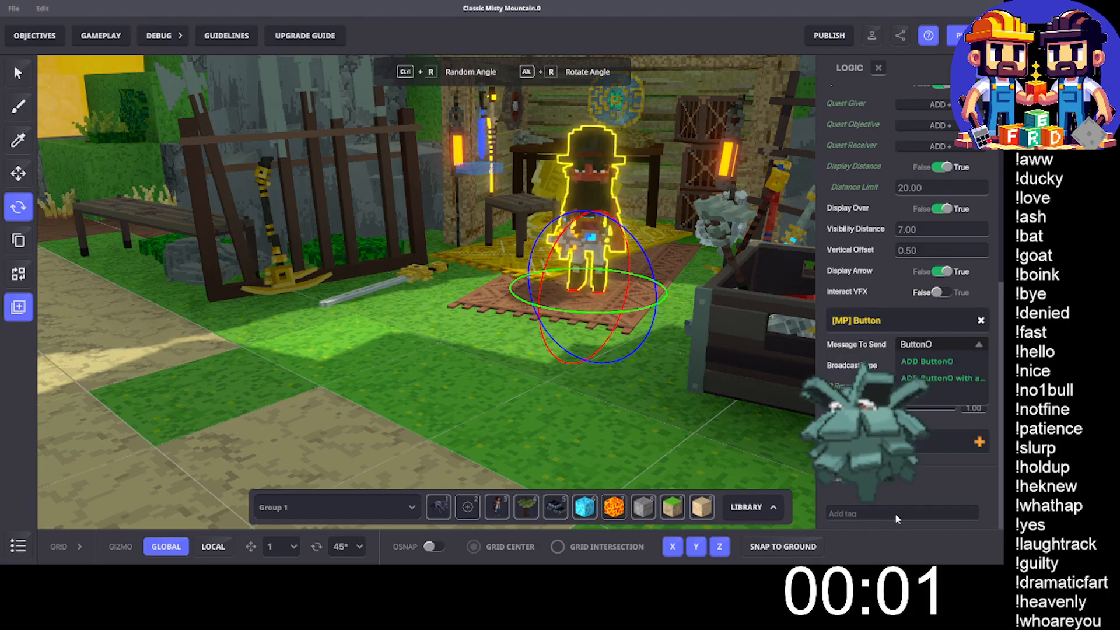
pyautogui.write('ggll')
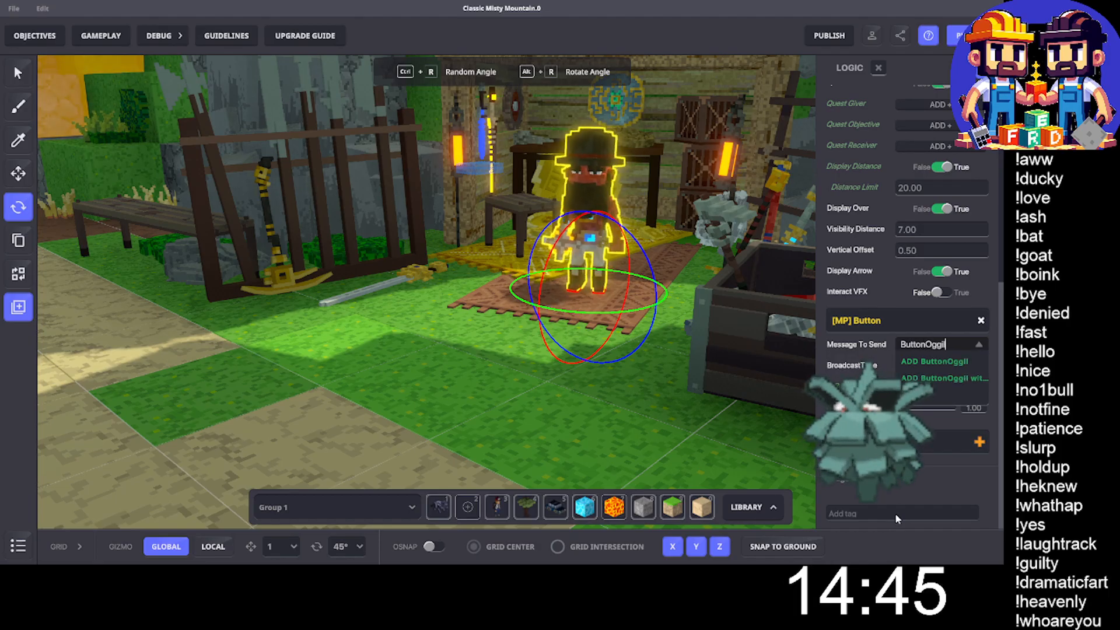
pyautogui.press('Return')
# - Set the [MP] Button's broadcast type to SpecificTagsInRange with the tag ButtonOggil
pyautogui.click(937, 366)
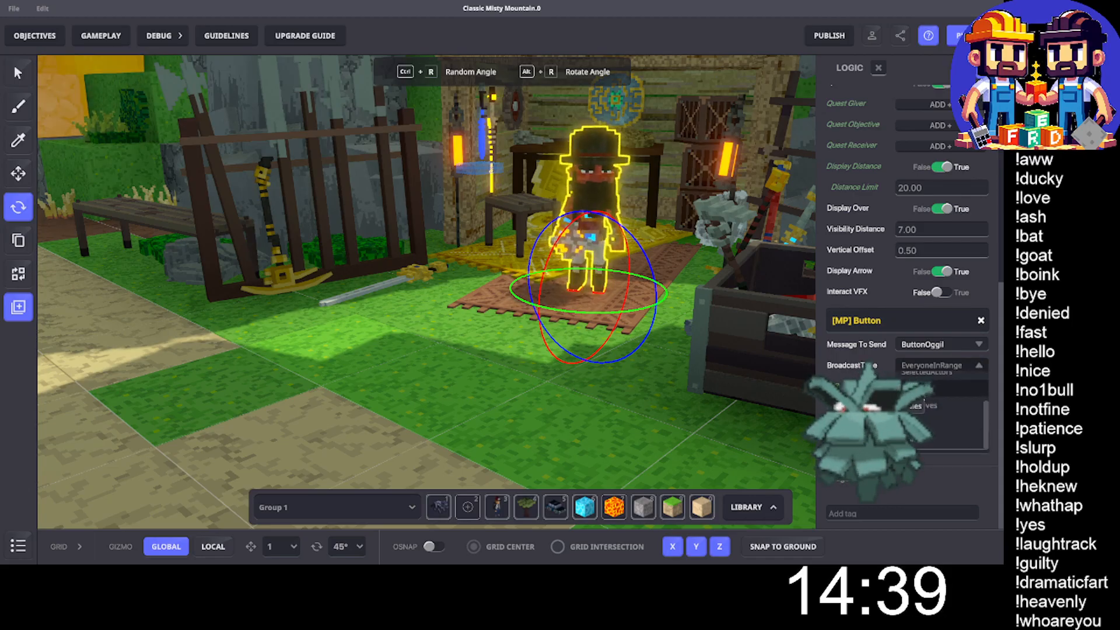
pyautogui.scroll(2, 929, 414)
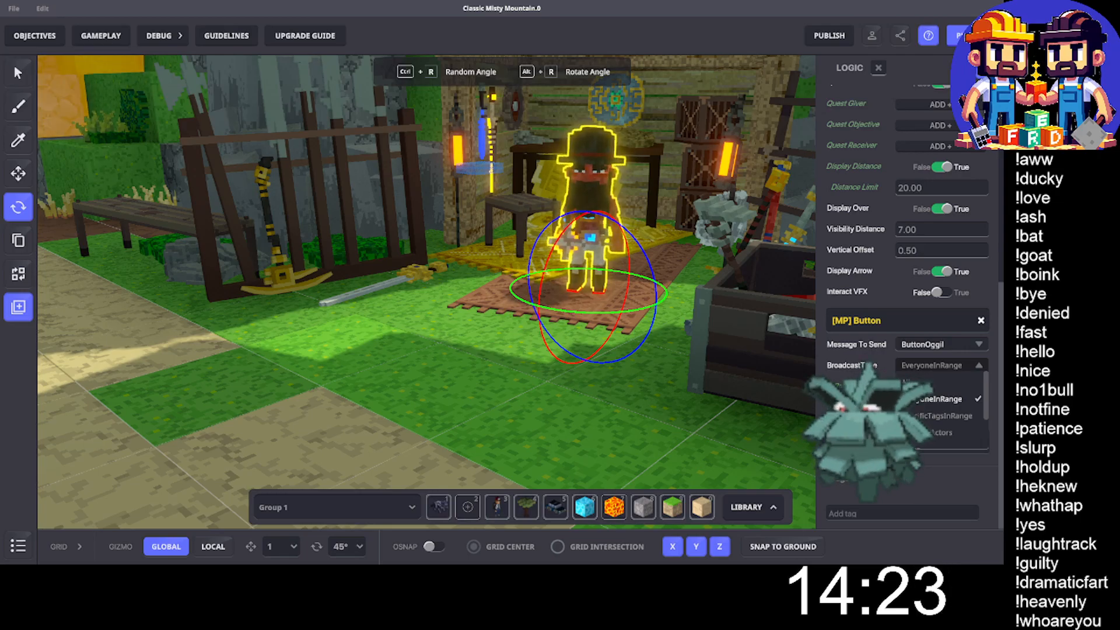
pyautogui.click(933, 416)
pyautogui.click(922, 407)
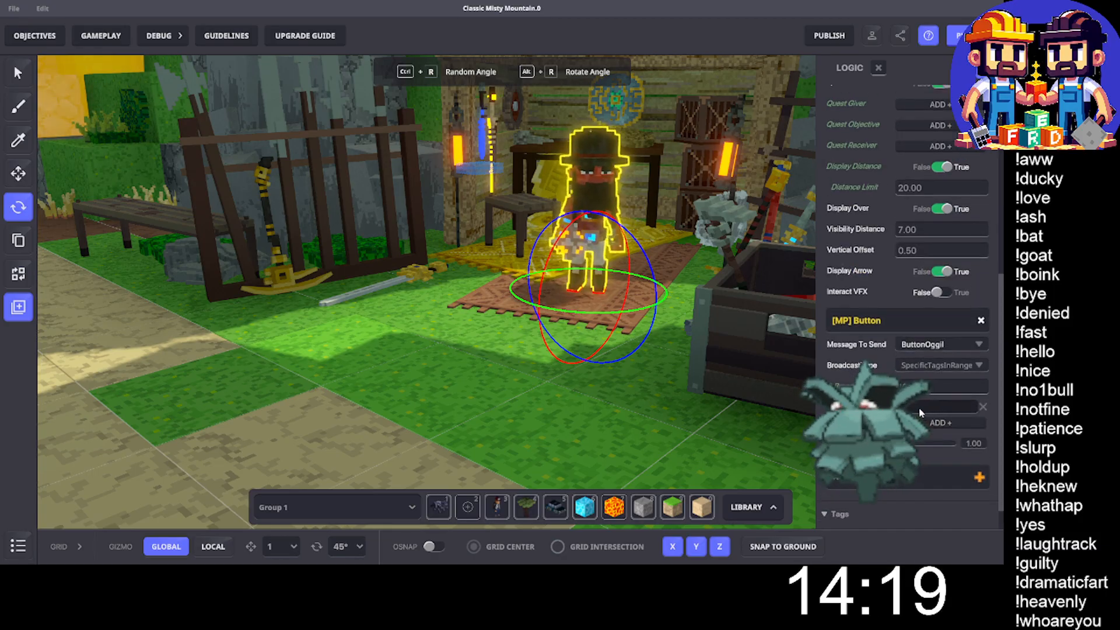
pyautogui.write('Button')
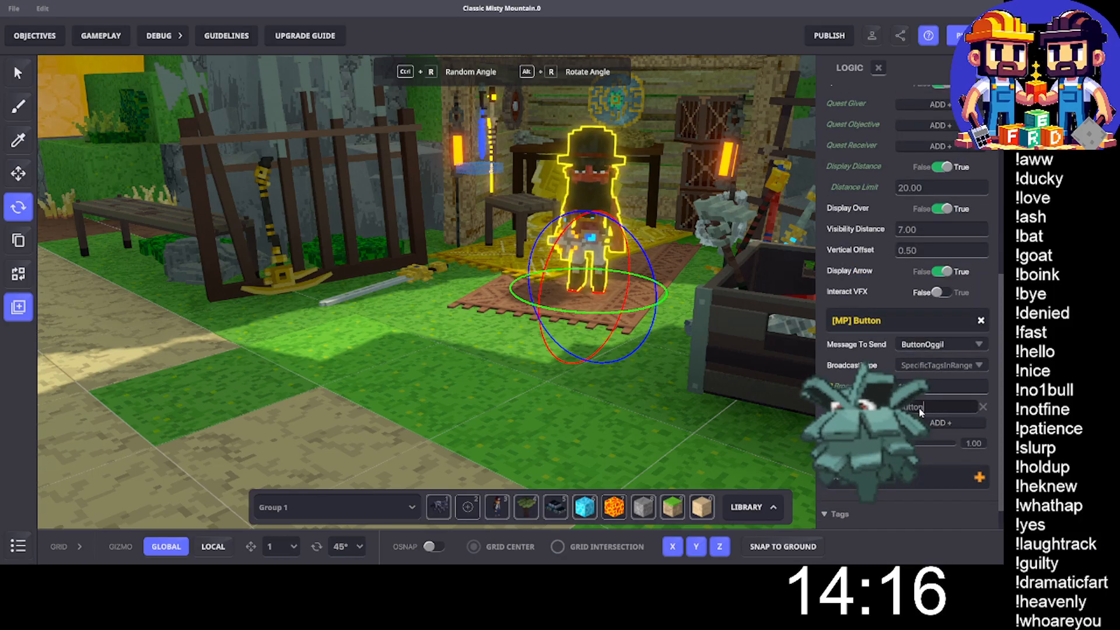
pyautogui.write('Oggil')
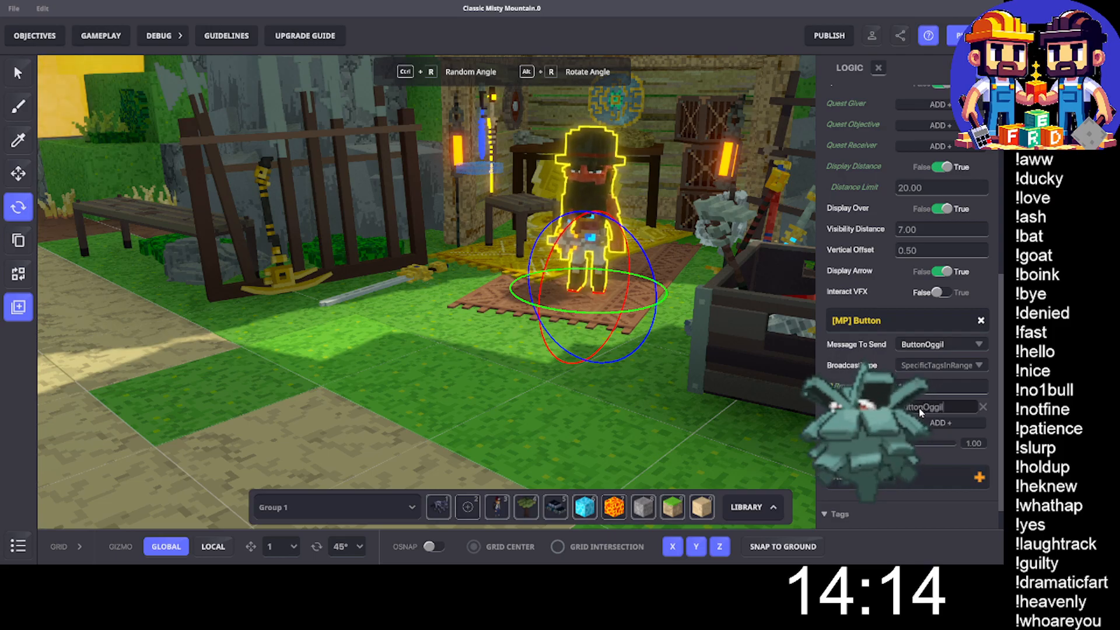
pyautogui.hotkey('ctrl', 'a')
pyautogui.press('Return')
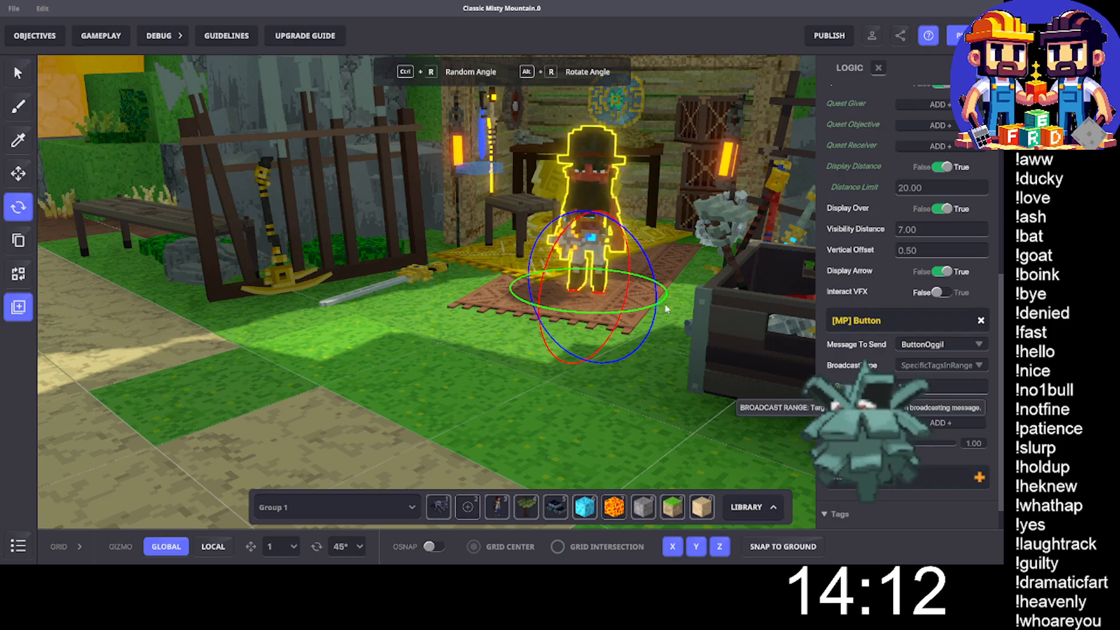
# - Find the Concrete Floor Tile in the library and place one on the grass in front of Oggil Thotop
pyautogui.scroll(-2, 523, 269)
pyautogui.scroll(-3, 523, 270)
pyautogui.scroll(3, 523, 269)
pyautogui.moveTo(524, 269); pyautogui.dragTo(535, 277, button='middle')
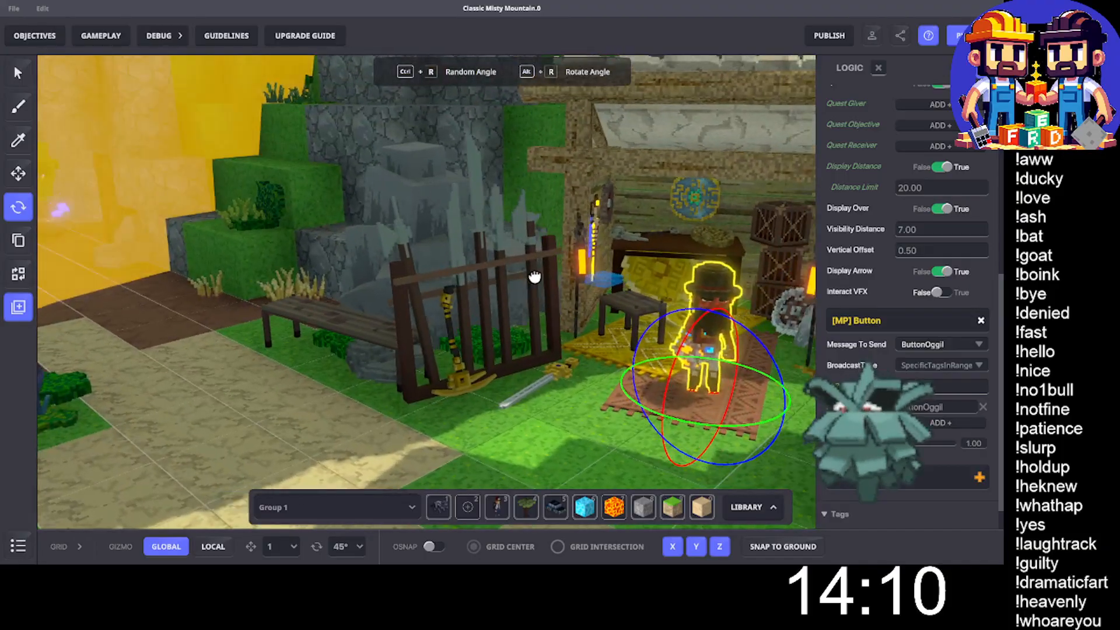
pyautogui.click(747, 507)
pyautogui.click(231, 274)
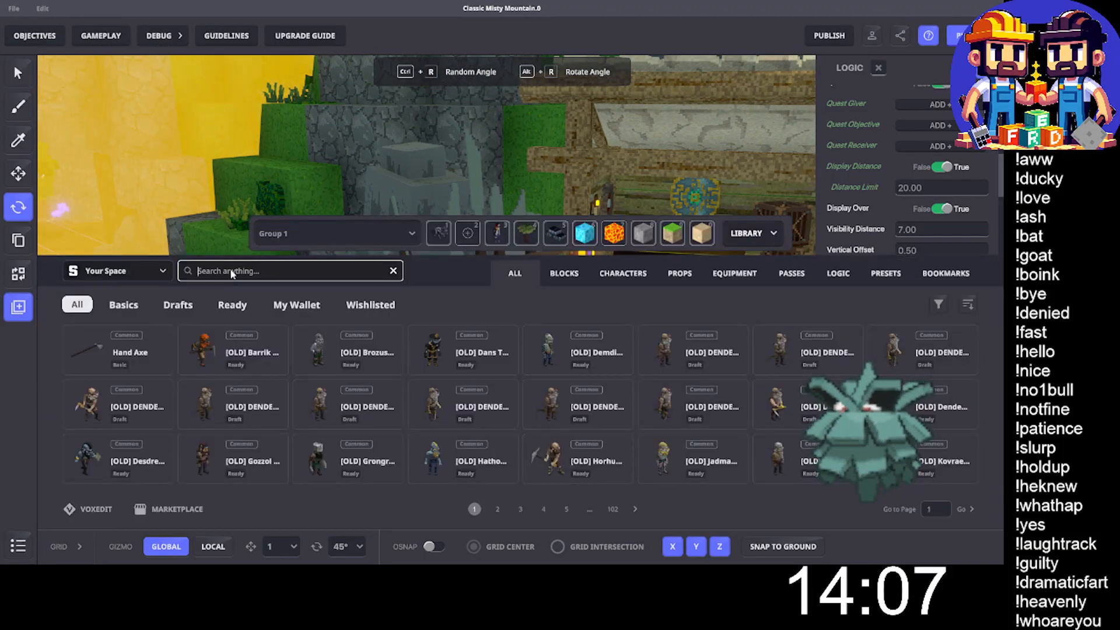
pyautogui.write('conc')
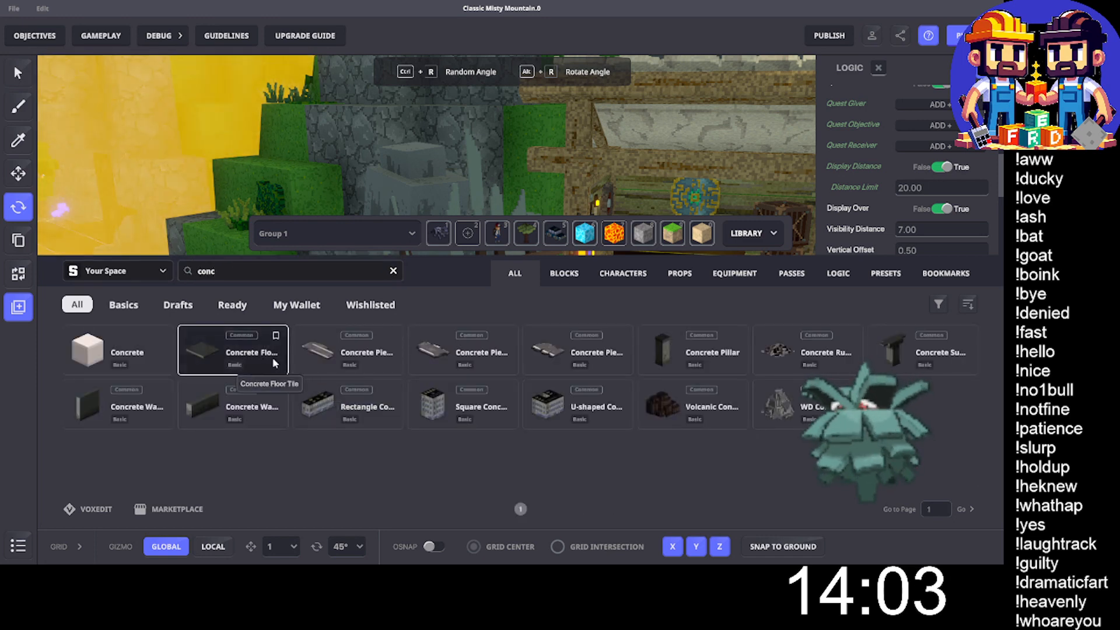
pyautogui.click(236, 356)
pyautogui.click(767, 237)
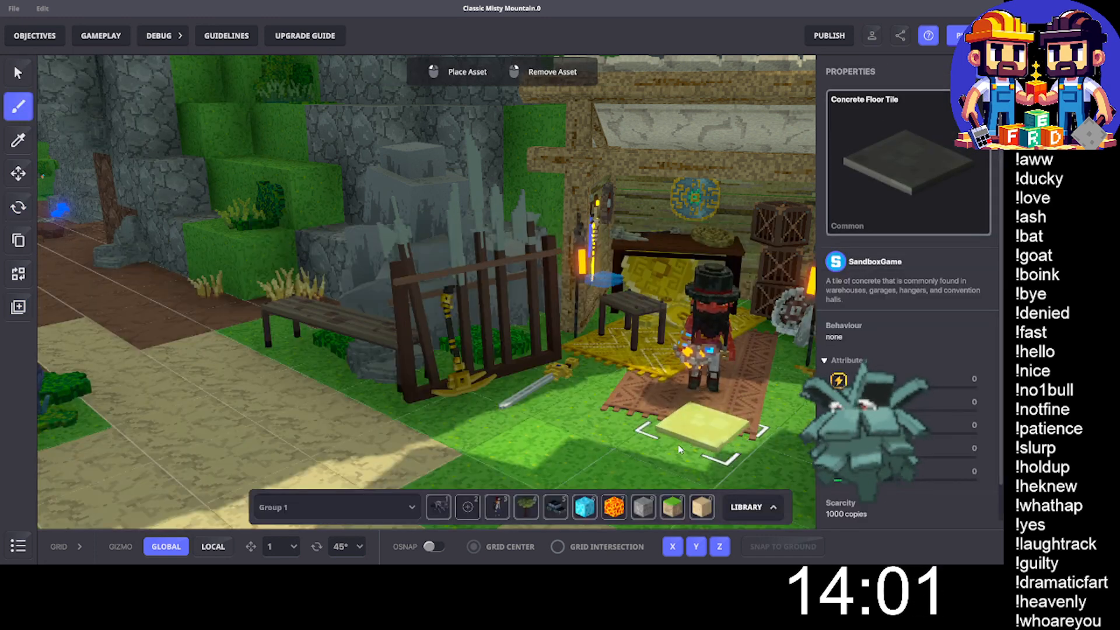
pyautogui.click(536, 448)
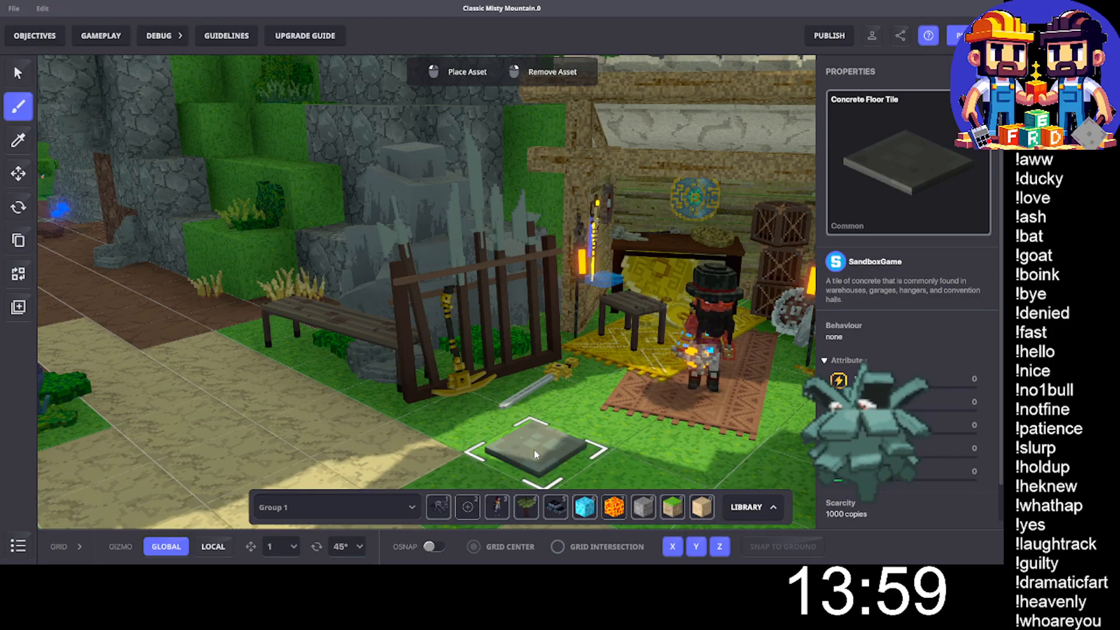
# - Rename the placed concrete floor tile to Oggil Thotop Asker, reusing the name copied from the NPC
pyautogui.click(18, 174)
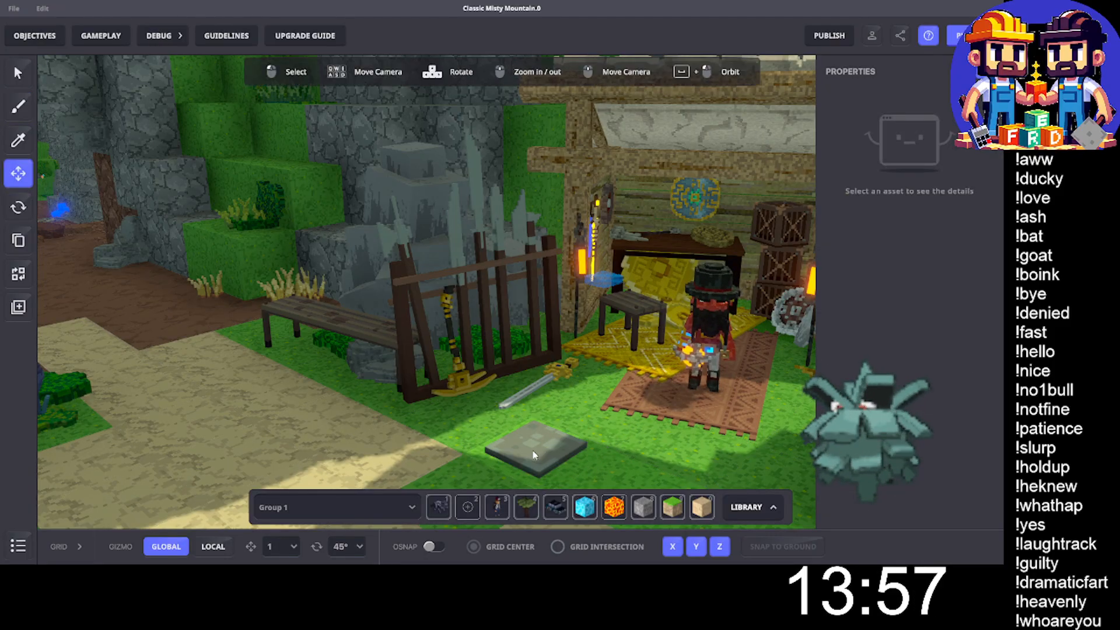
pyautogui.click(569, 461)
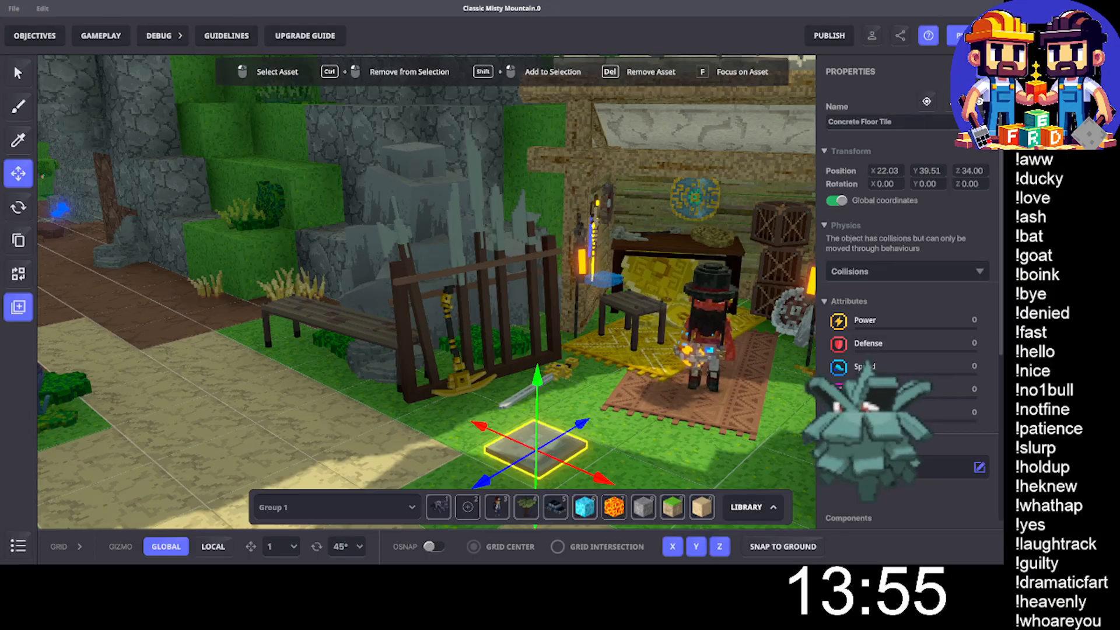
pyautogui.click(723, 294)
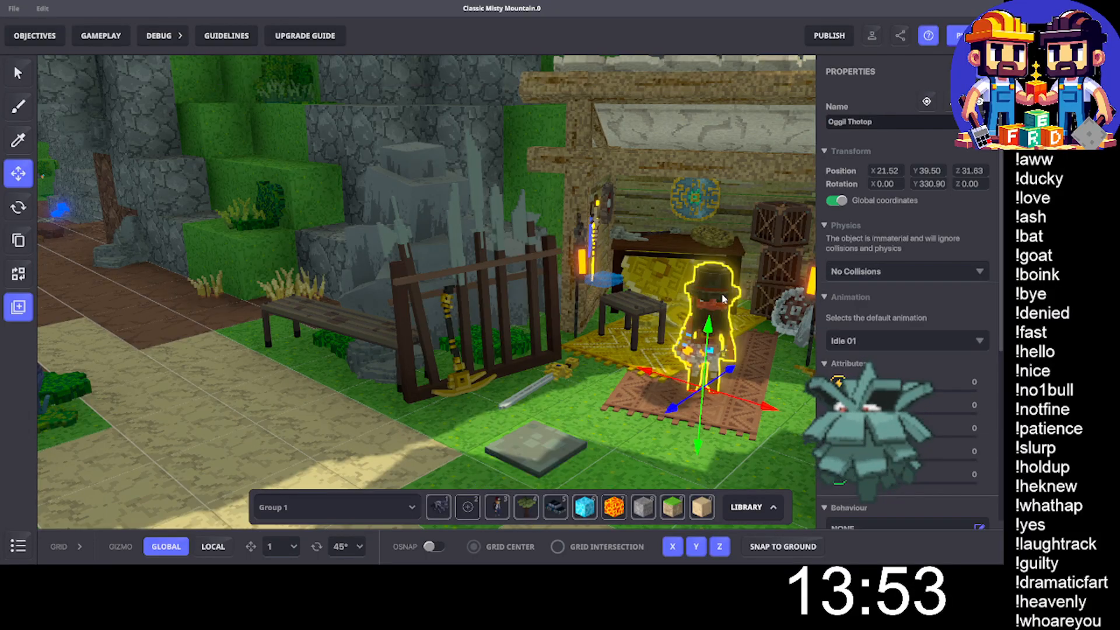
pyautogui.tripleClick(847, 121)
pyautogui.hotkey('ctrl', 'c')
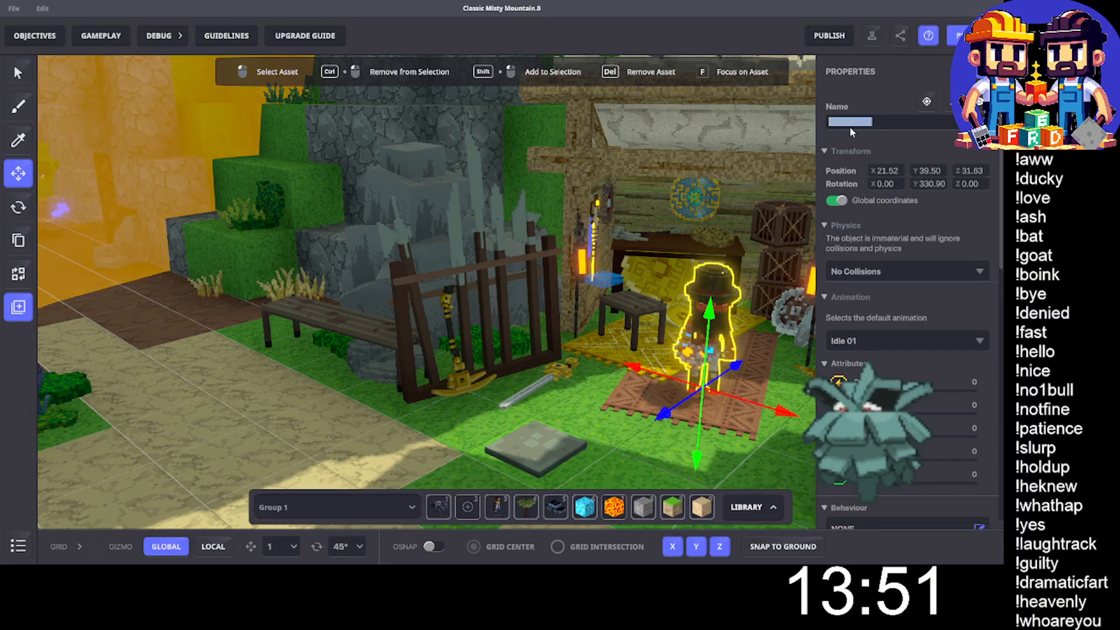
pyautogui.click(537, 445)
pyautogui.tripleClick(853, 122)
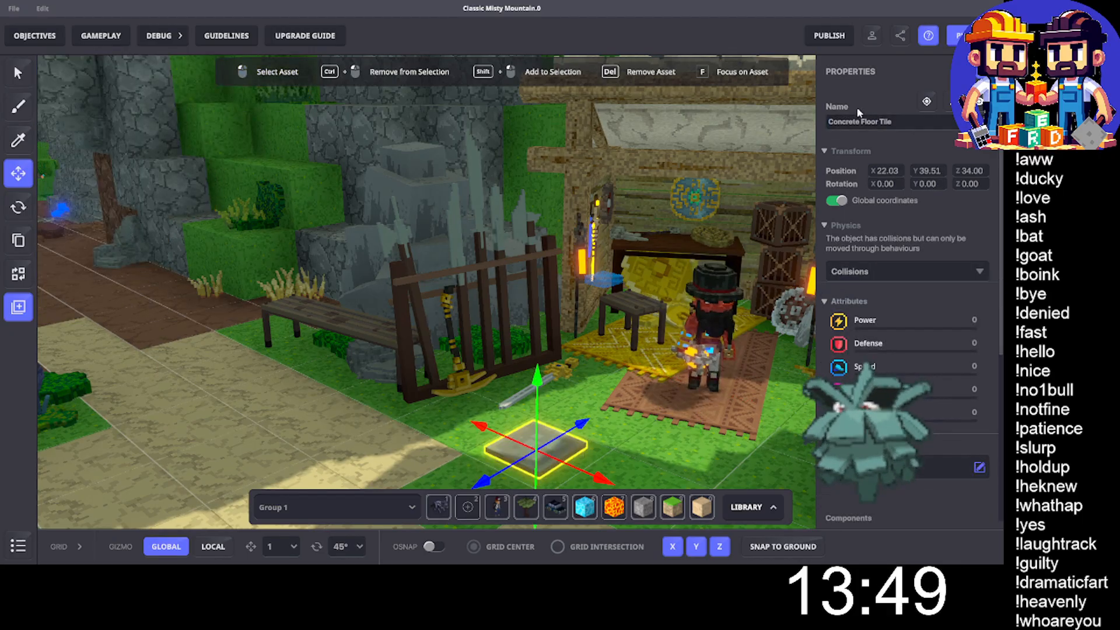
pyautogui.hotkey('ctrl', 'v')
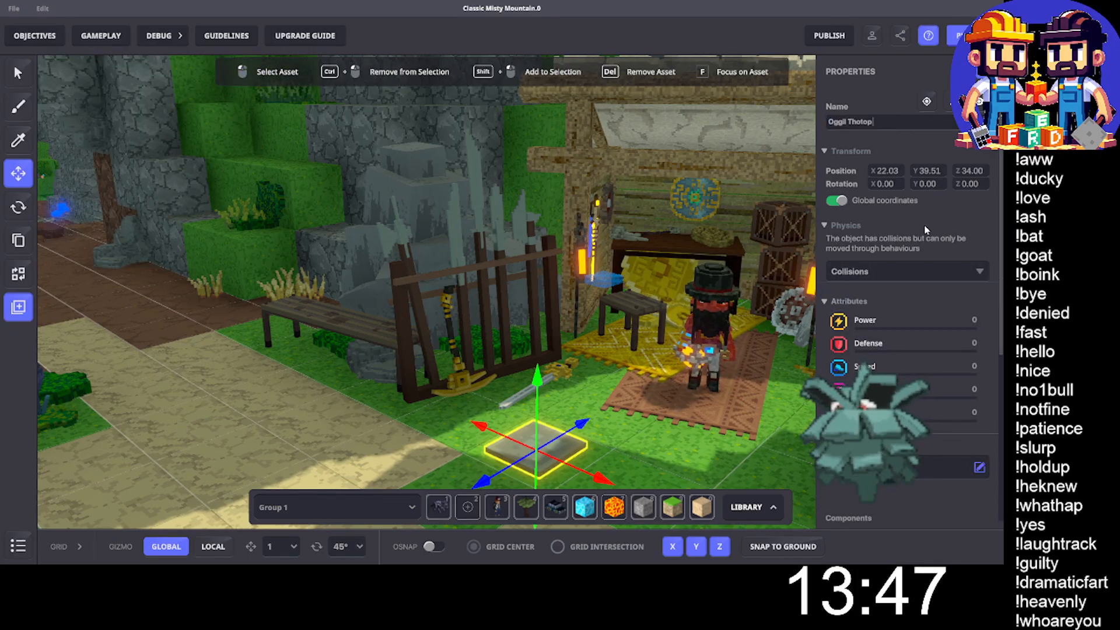
pyautogui.write('Asker.0')
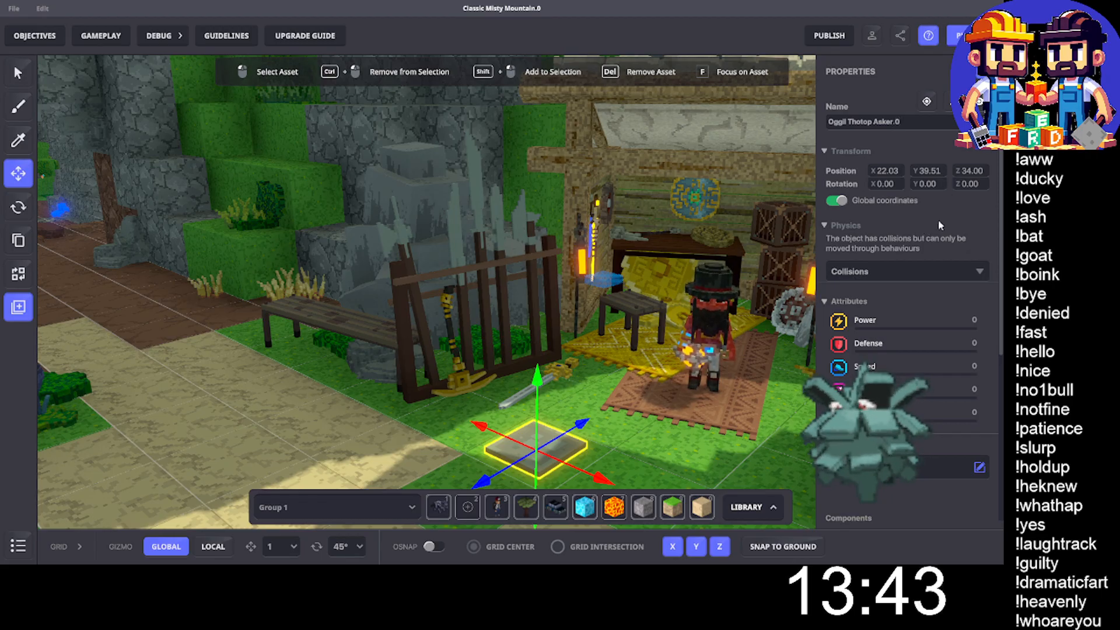
# - Assign the [MP] Asker behaviour to the tile, filtering the behaviours by the Syncronized game mode
pyautogui.scroll(-3, 919, 364)
pyautogui.click(898, 323)
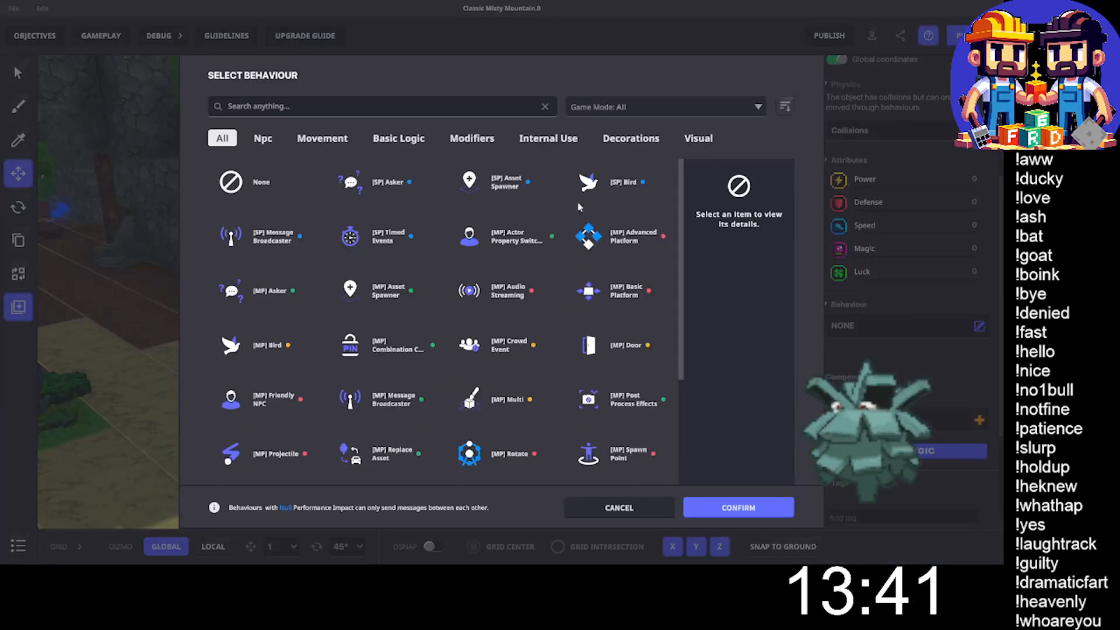
pyautogui.click(295, 106)
pyautogui.write('as')
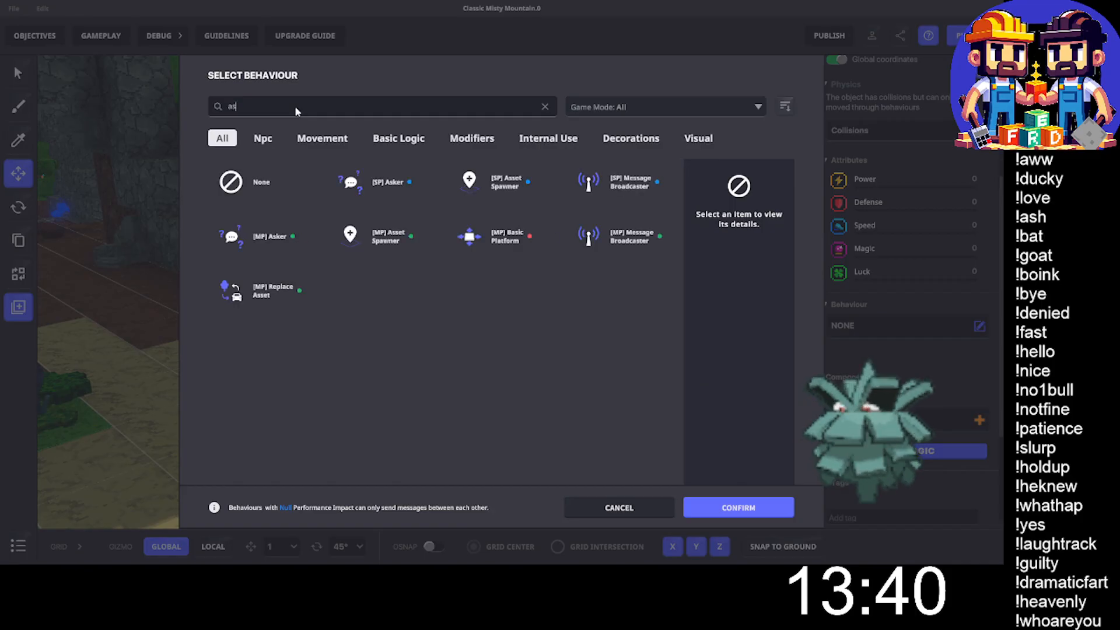
pyautogui.click(619, 103)
pyautogui.click(594, 166)
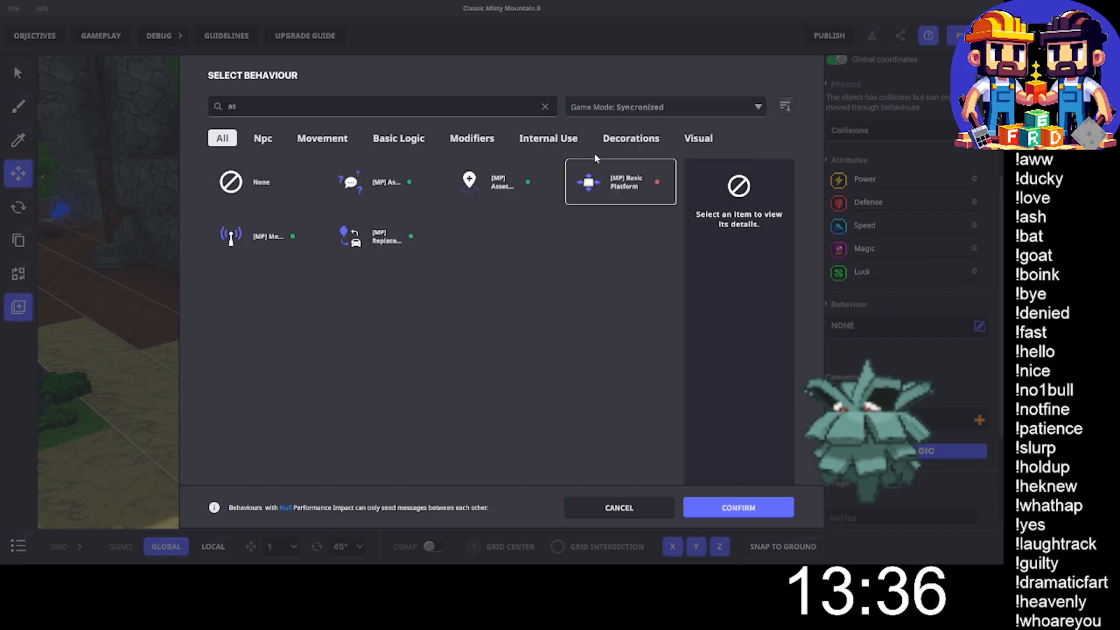
pyautogui.click(380, 182)
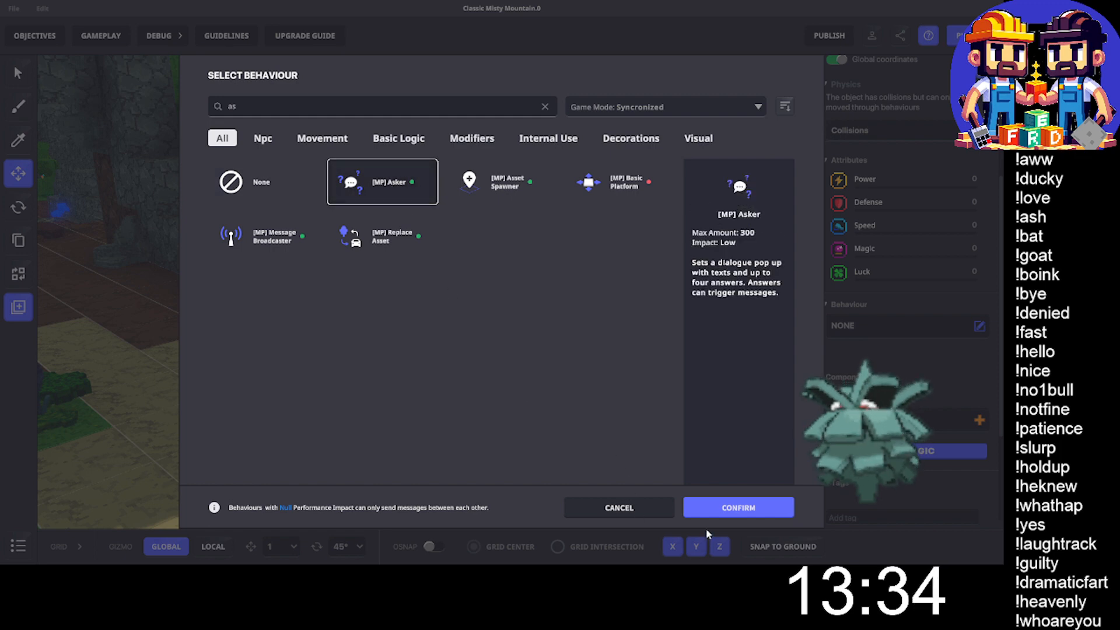
pyautogui.click(738, 507)
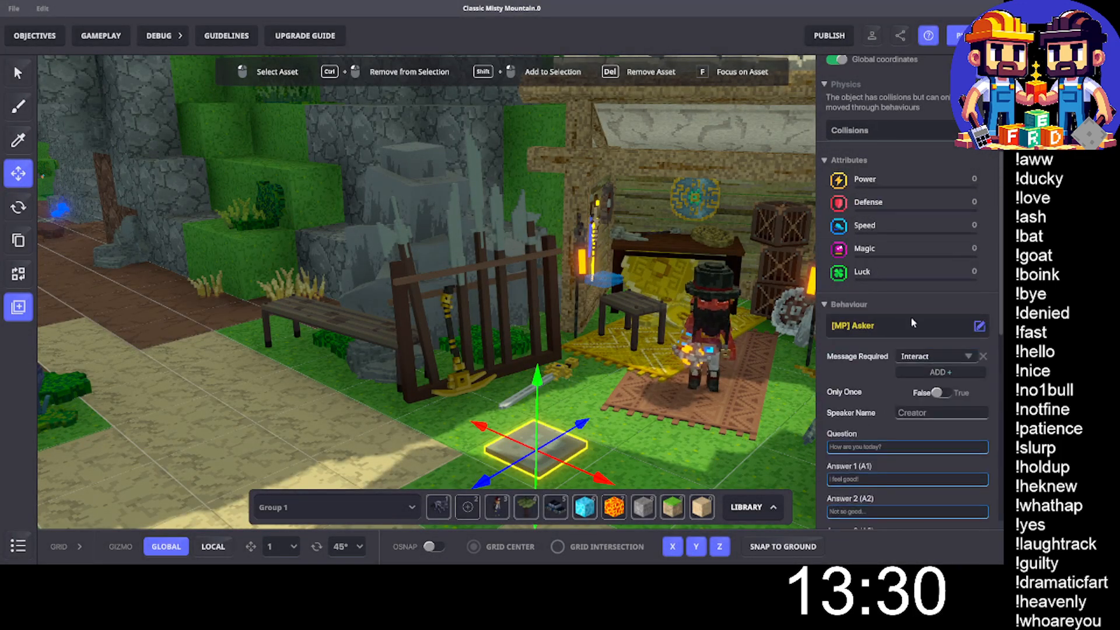
# - Set the Asker's speaker name to Oggil, question to "Would you like to buy a Pickaxe?" and Answer 1 to "Iron Pickaxe (100 M = 100 PH)"
pyautogui.scroll(-2, 911, 316)
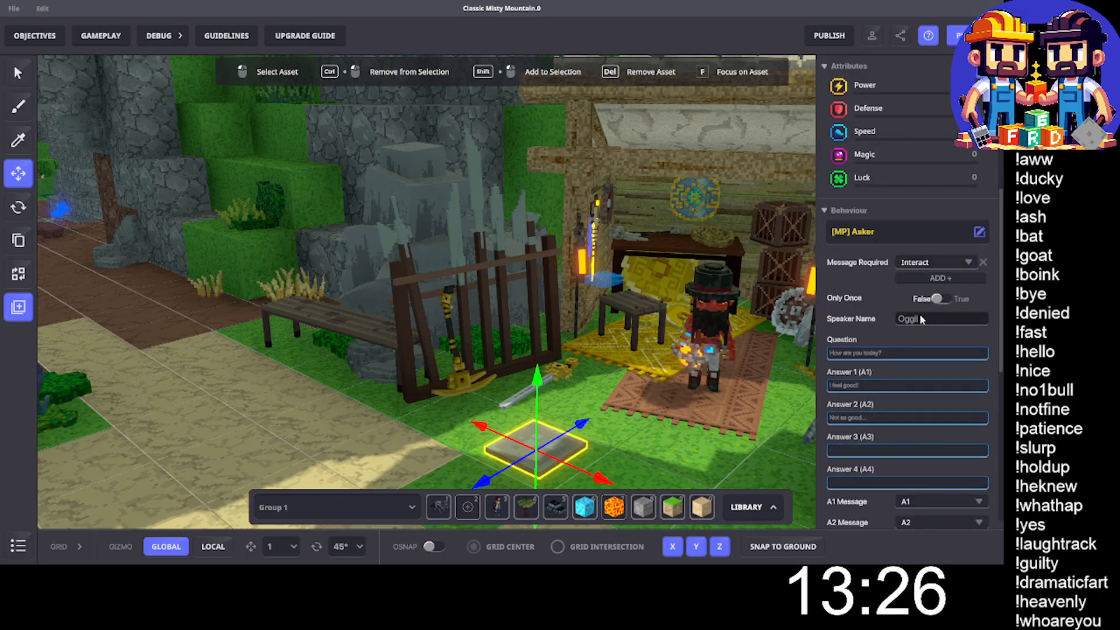
pyautogui.tripleClick(882, 351)
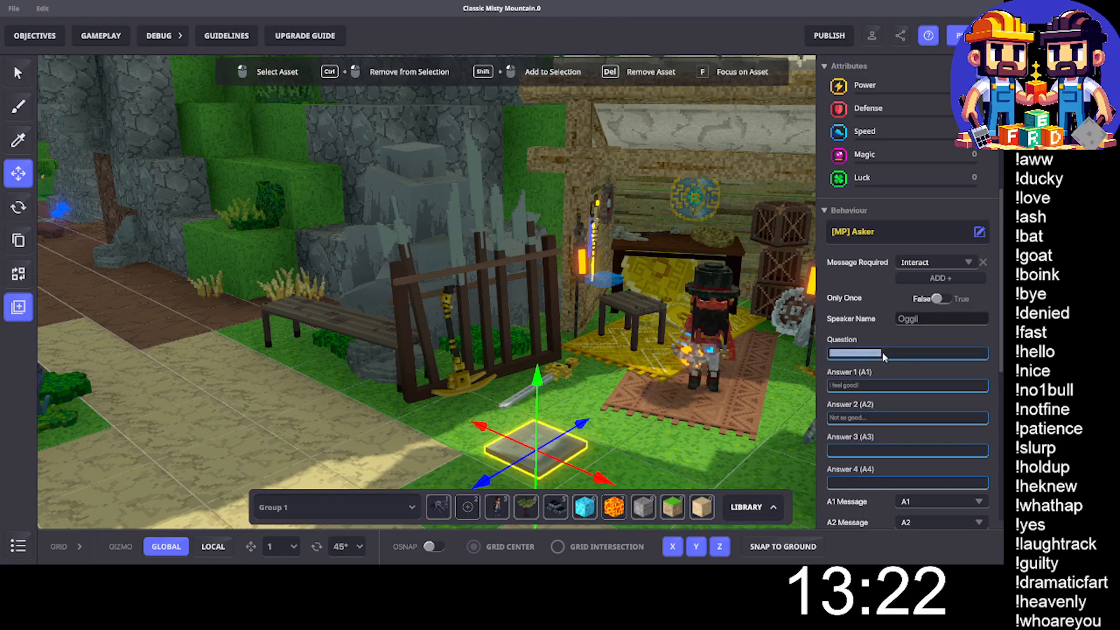
pyautogui.write('Would you like to buy a Pickaxe?')
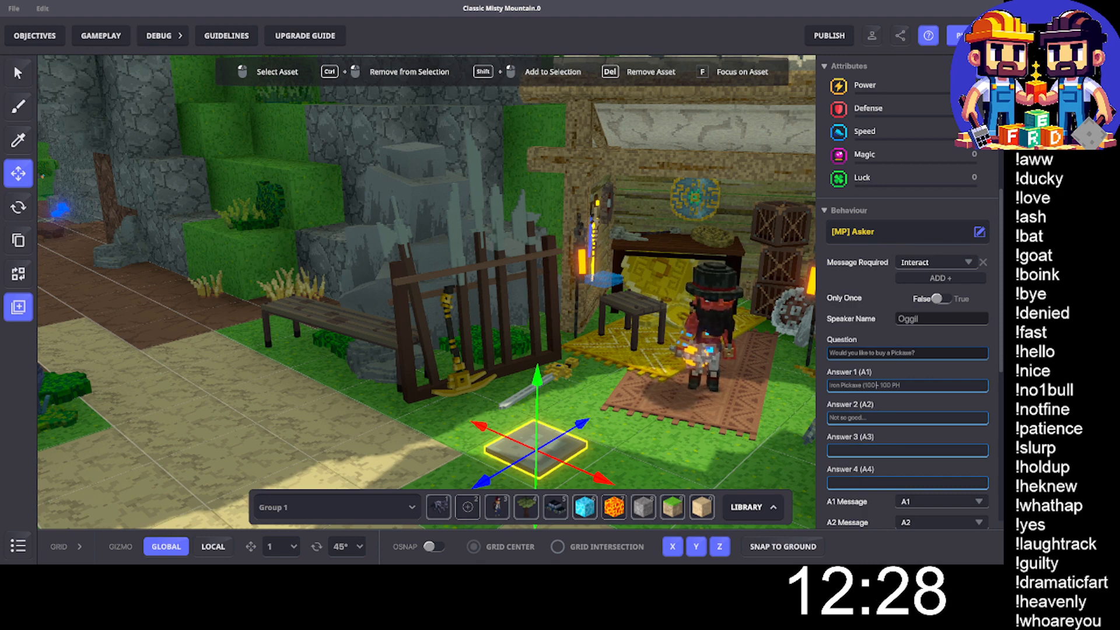
pyautogui.write('M')
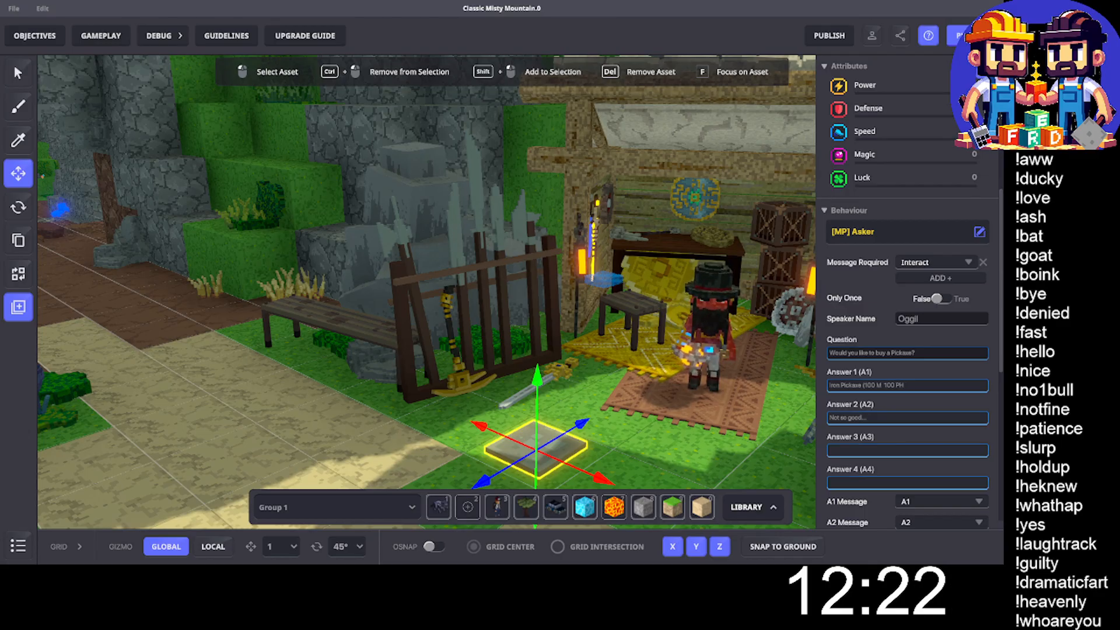
pyautogui.click(887, 385)
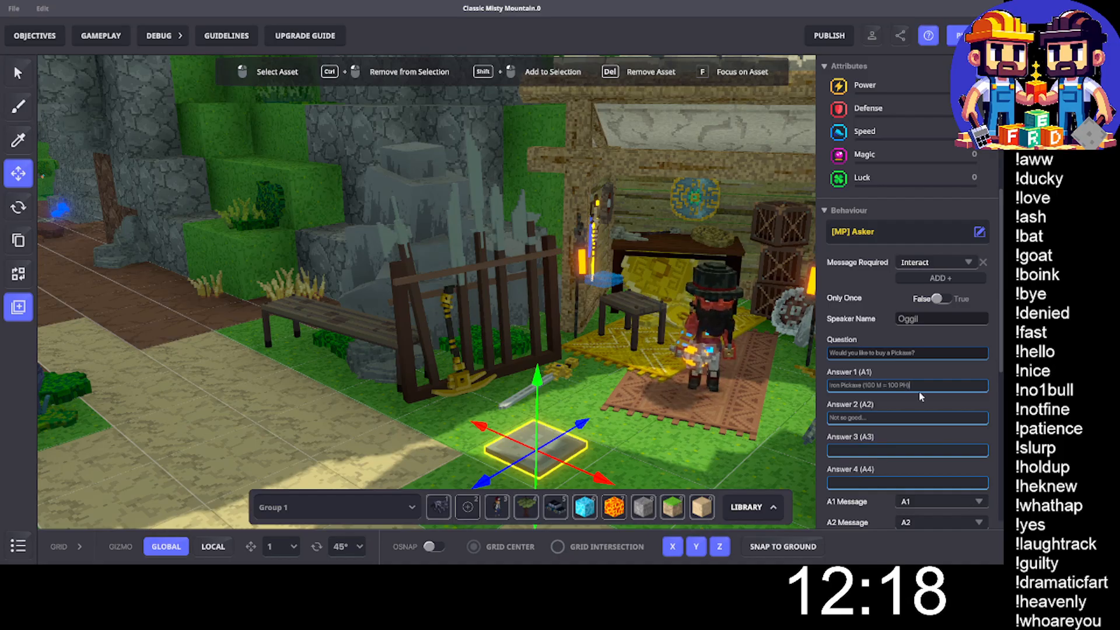
# - Set the Asker's Answer 2 to "Silver Pickaxe (500 M = 500 PH)" and open Answer 3 for editing
pyautogui.click(885, 417)
pyautogui.hotkey('ctrl', 'a')
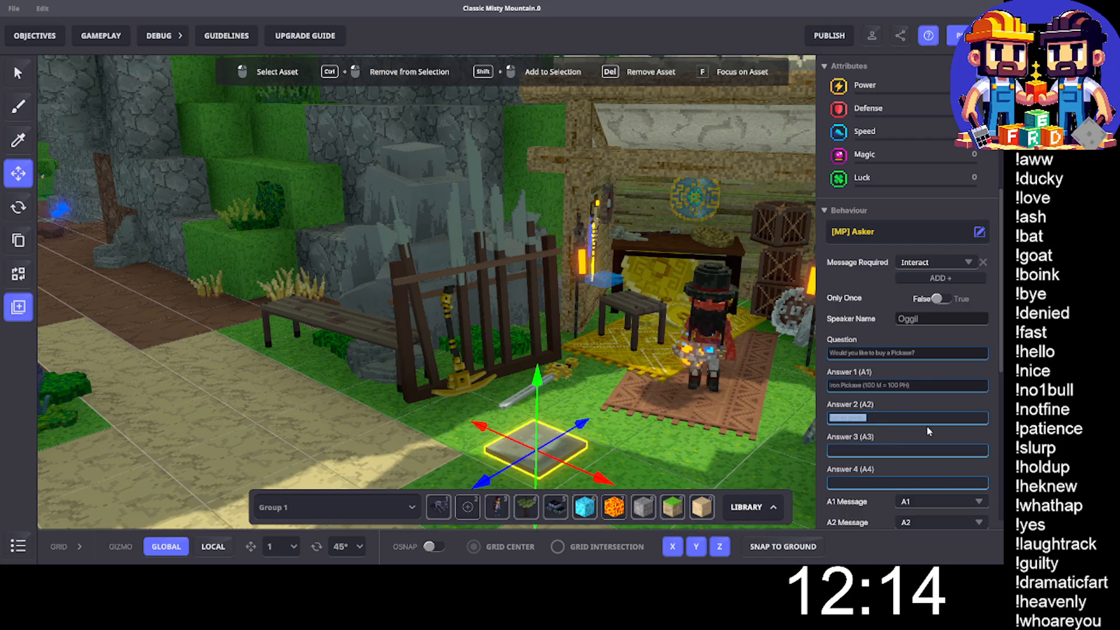
pyautogui.write('Silver')
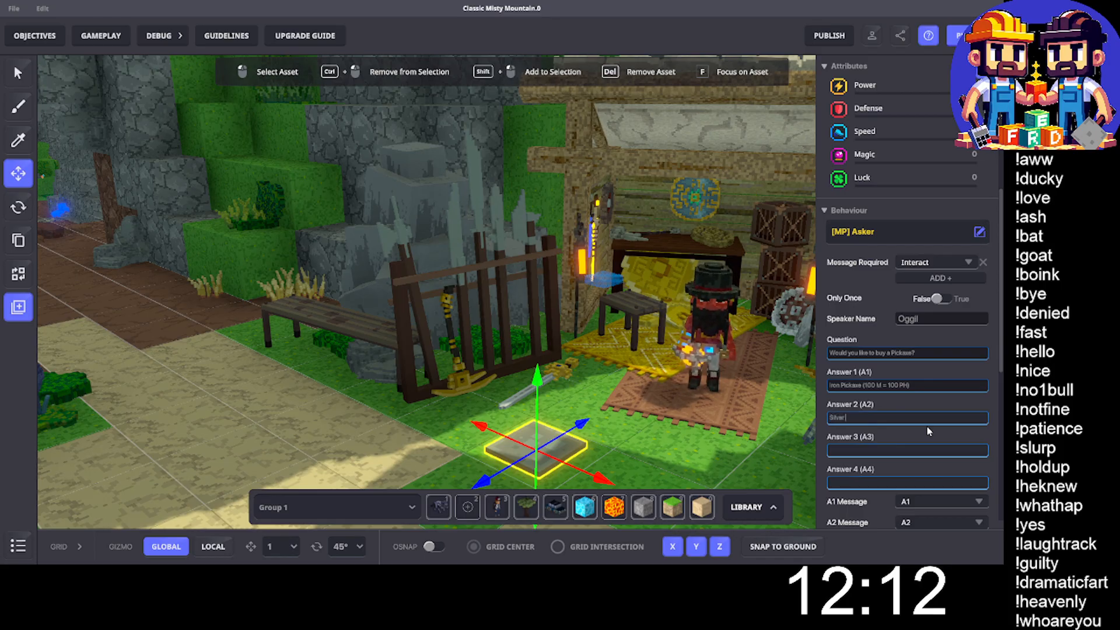
pyautogui.write(' Pickaxe (')
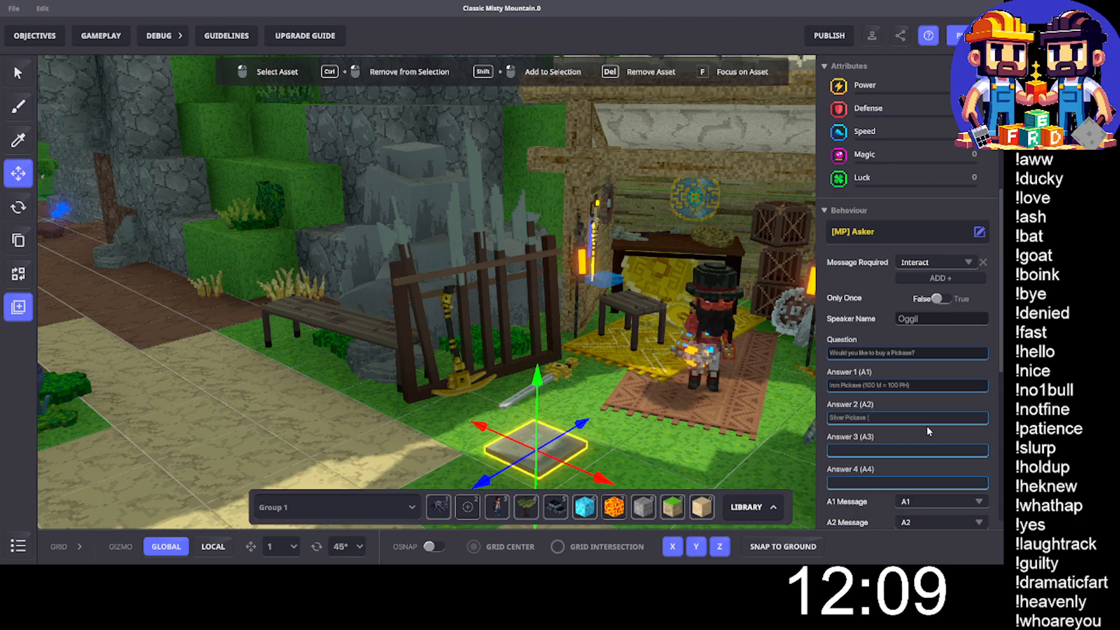
pyautogui.write('50')
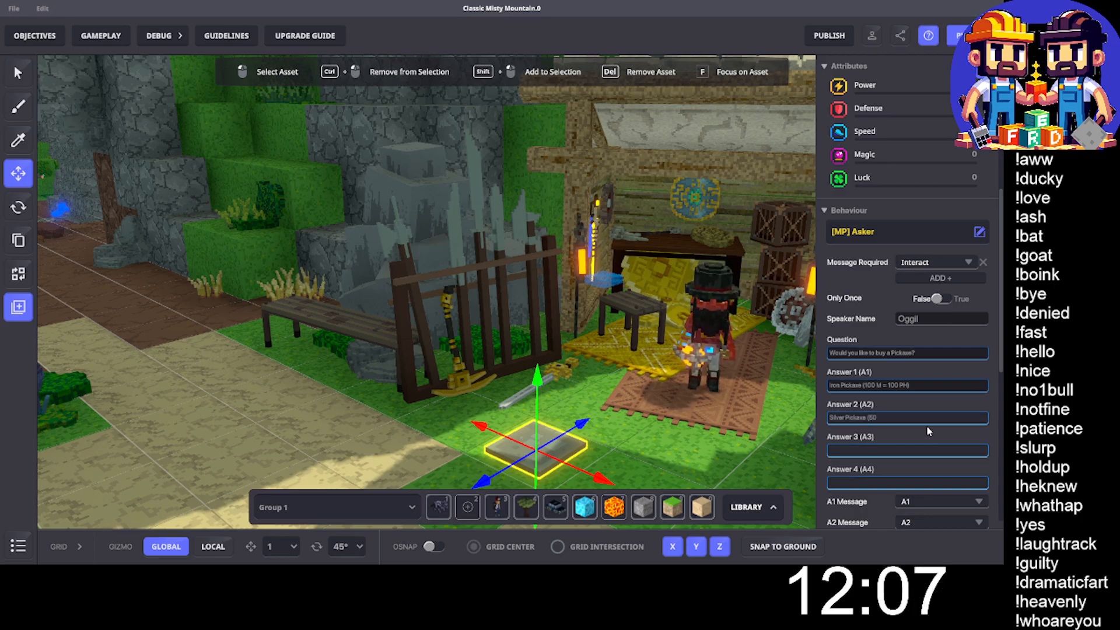
pyautogui.write('0 M ')
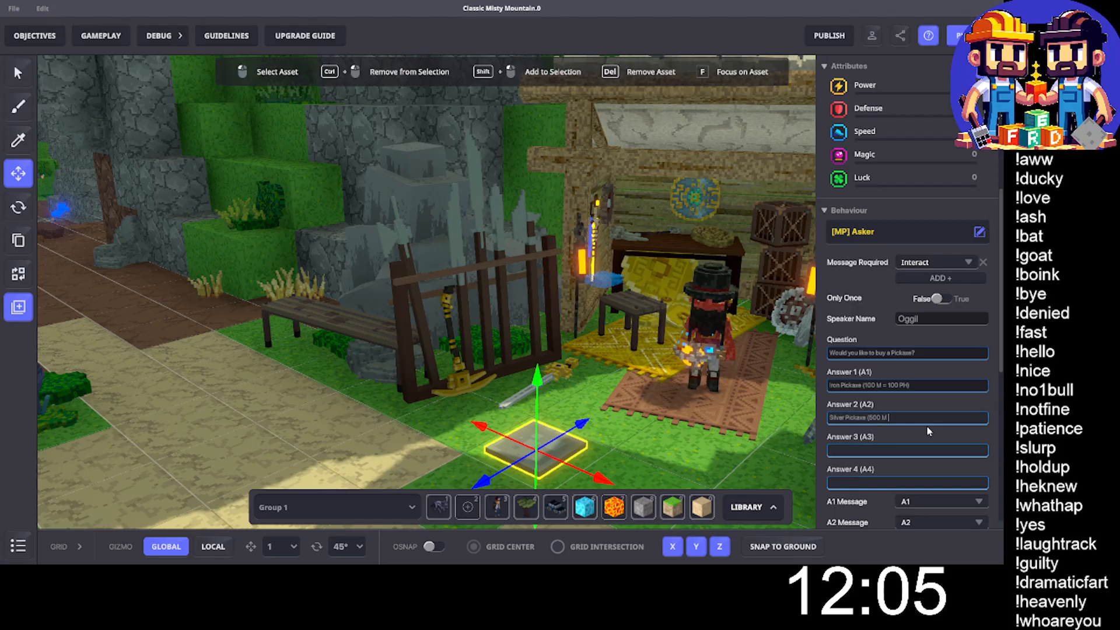
pyautogui.write('= 500 PH')
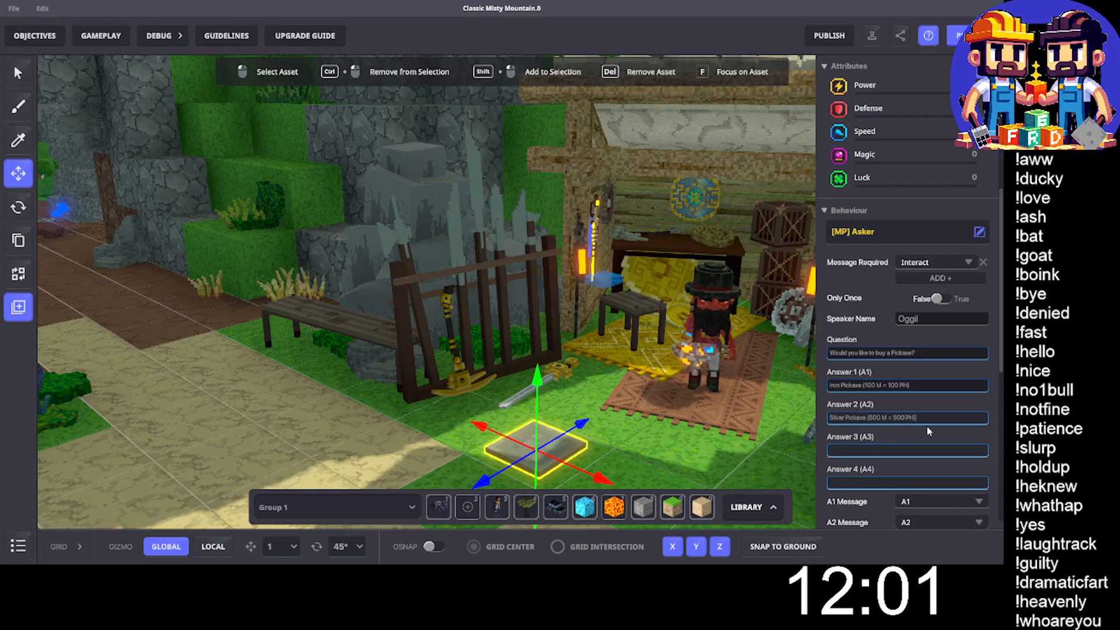
pyautogui.click(857, 450)
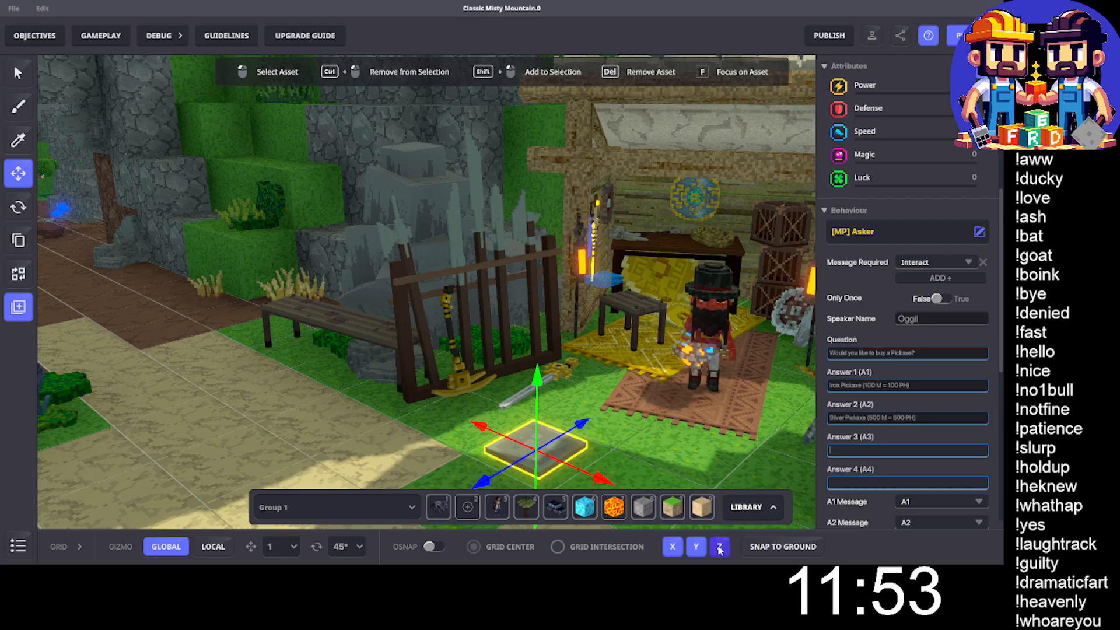
# - Set the Asker's Answer 3 to "Gold Pickaxe (1000 M = 1000 PH)"
pyautogui.write('Gold')
pyautogui.press('BackSpace')
pyautogui.press('BackSpace')
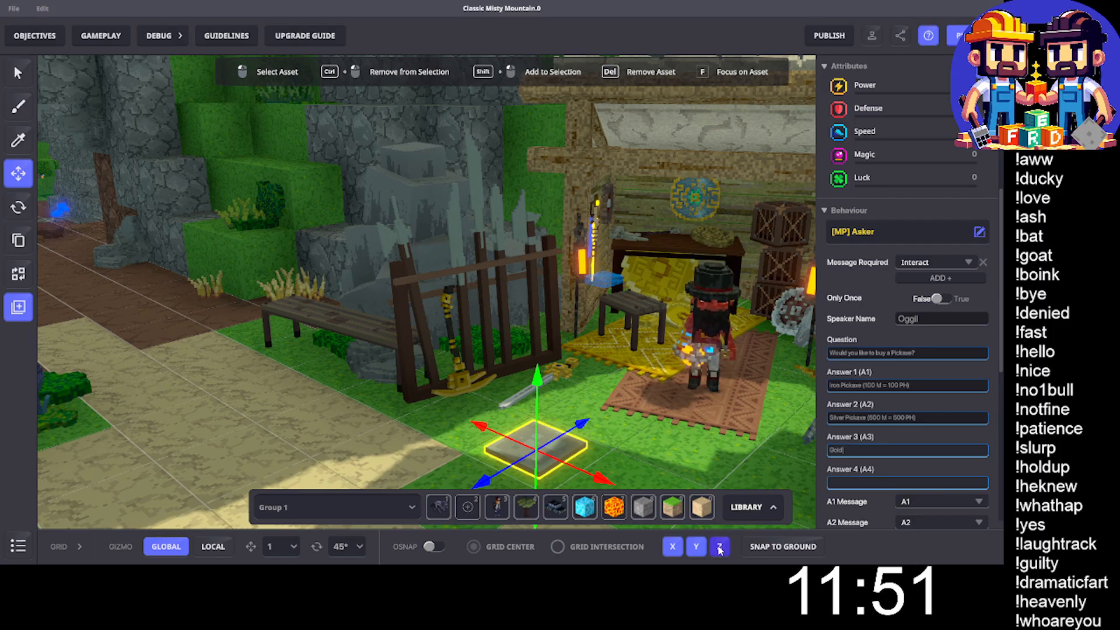
pyautogui.write('Pickaxe ')
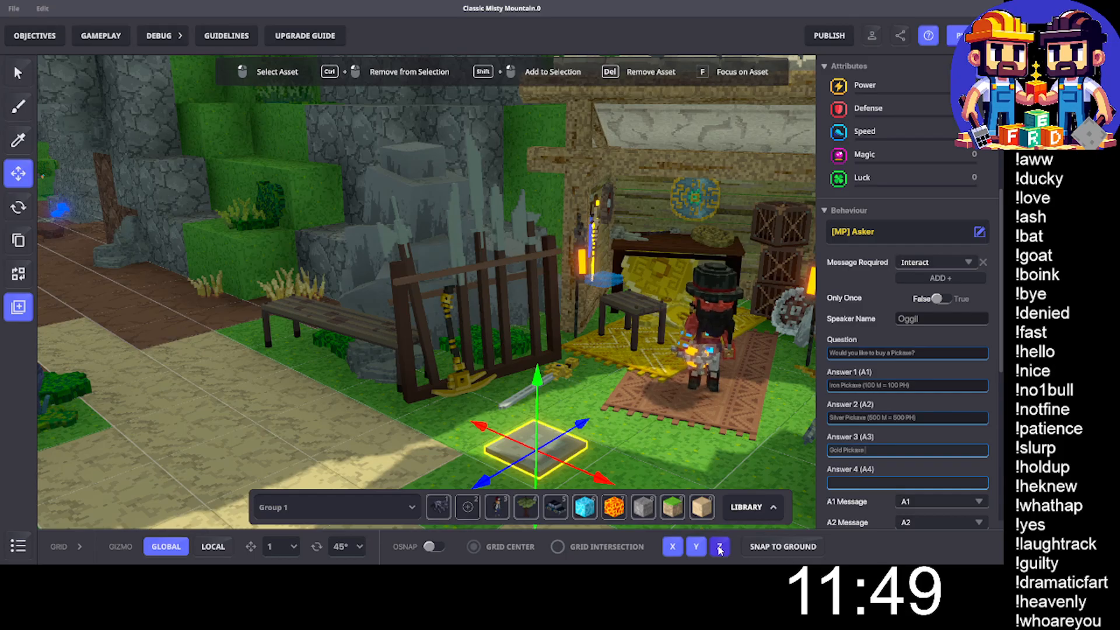
pyautogui.write('(')
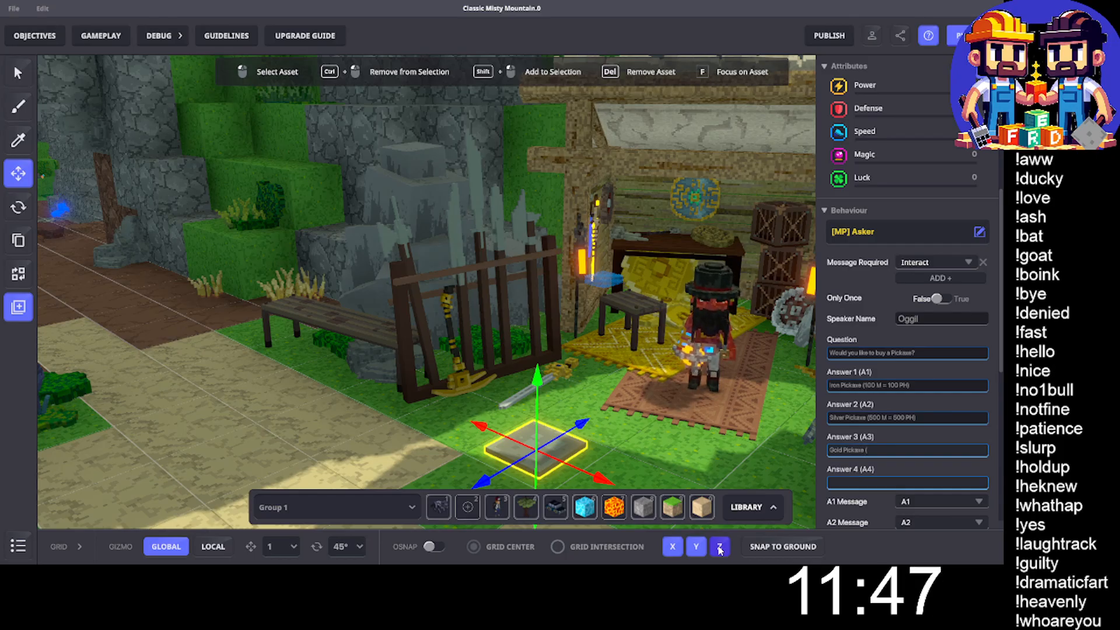
pyautogui.write('100')
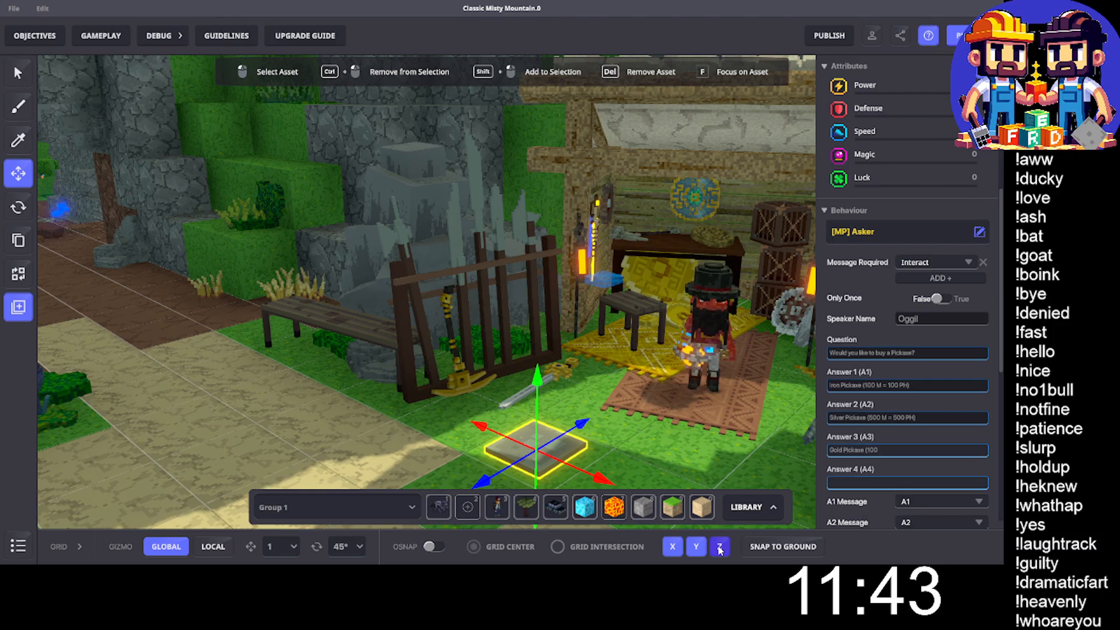
pyautogui.write('0 M ')
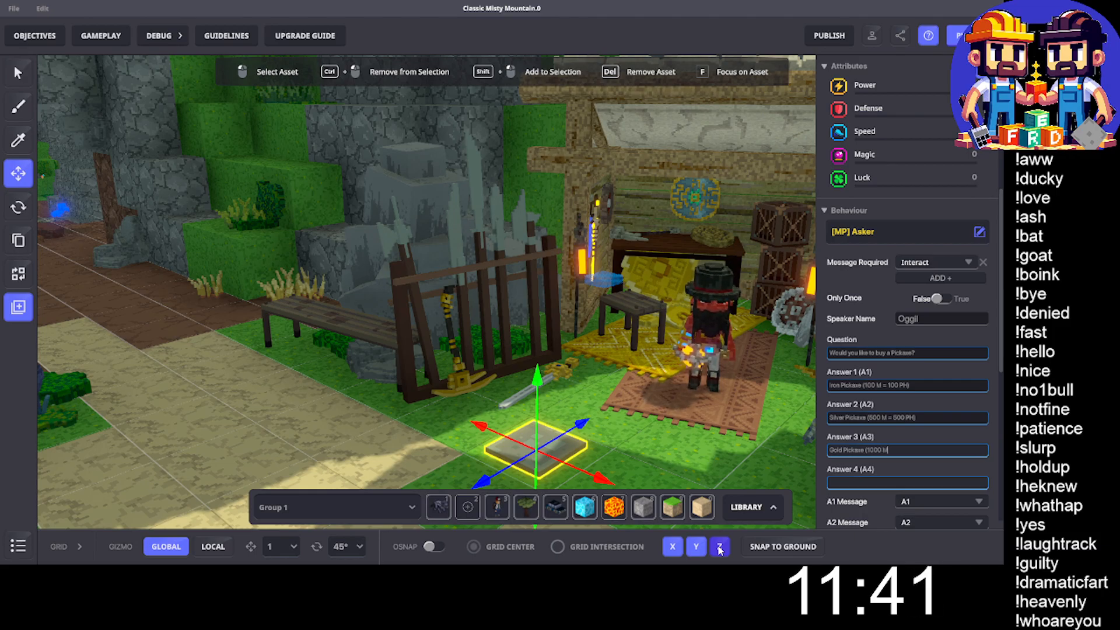
pyautogui.write('=')
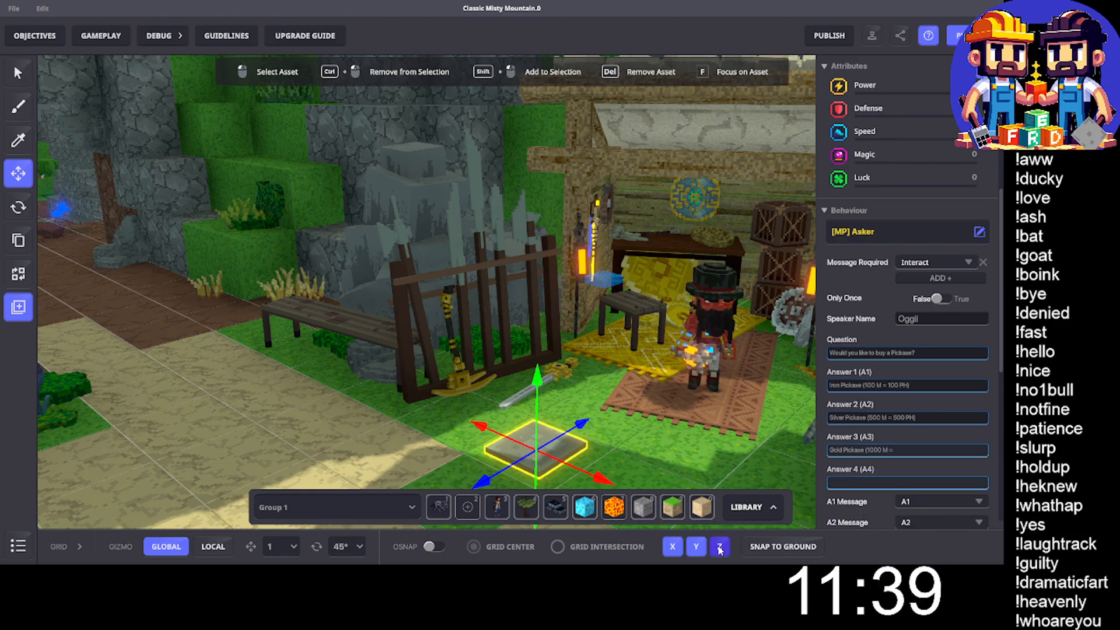
pyautogui.write(' 1000')
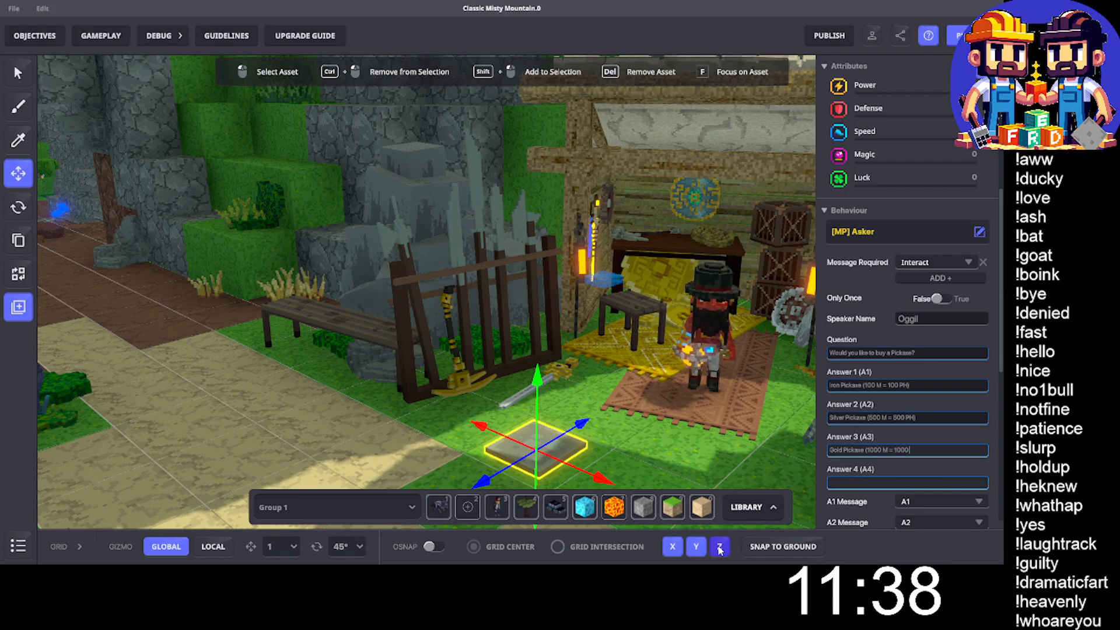
pyautogui.write(' PH)')
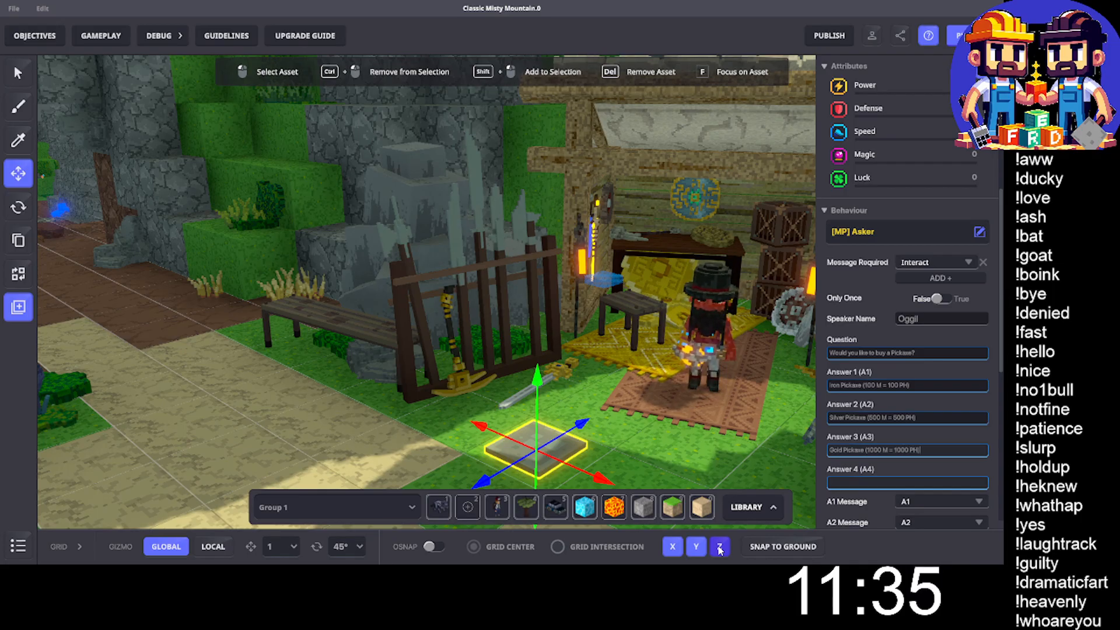
# - Set the Asker's Answer 4 to "Next Page"
pyautogui.click(868, 482)
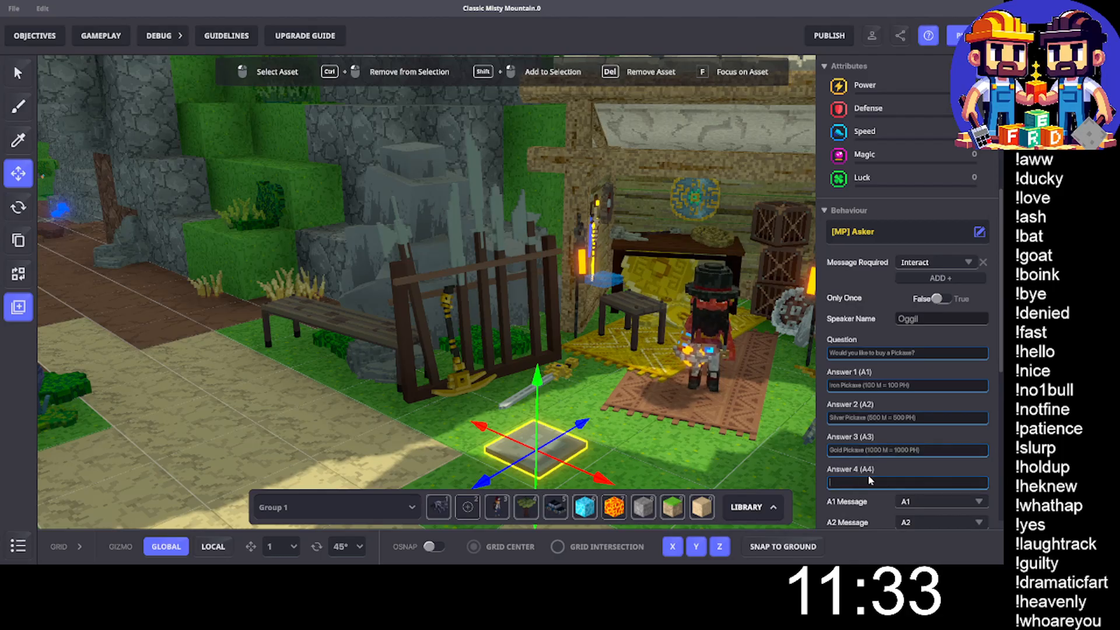
pyautogui.write('N')
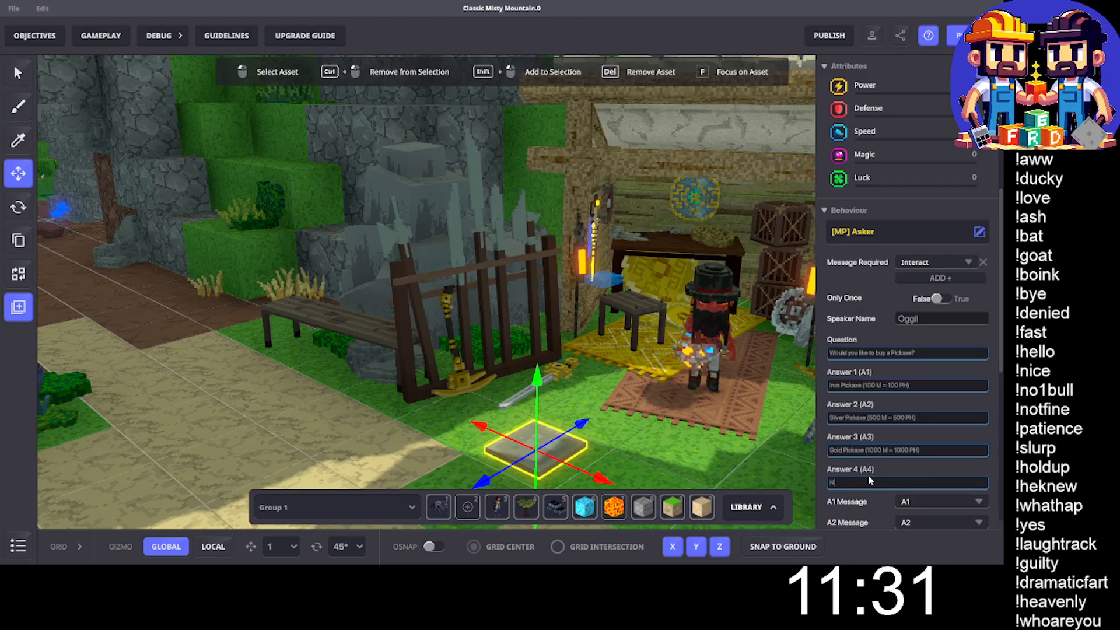
pyautogui.write('Ev')
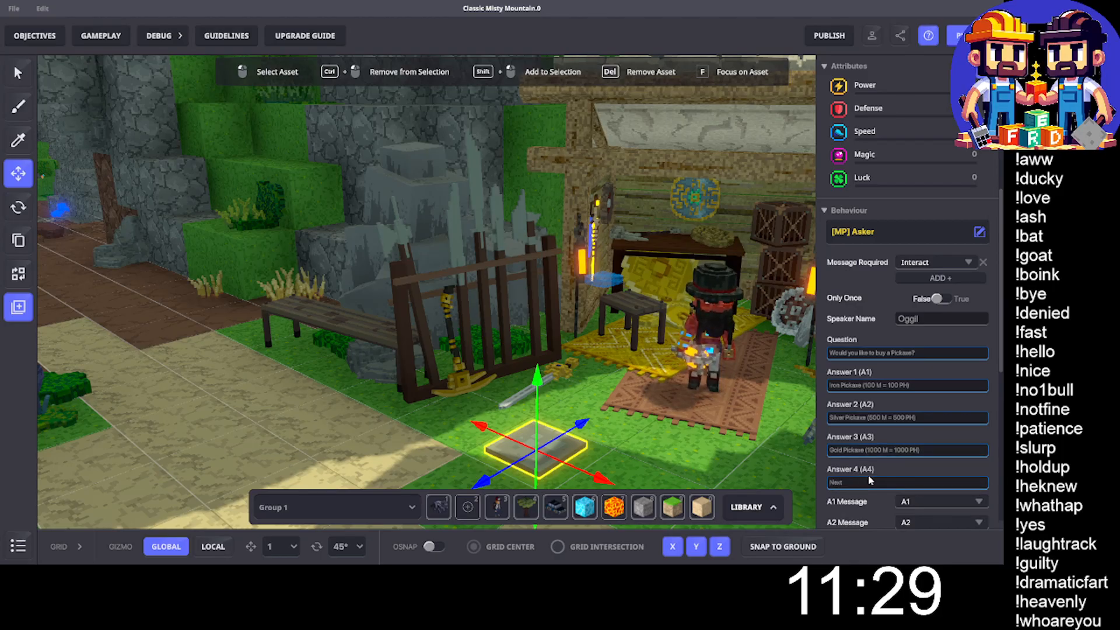
pyautogui.write('t Pag')
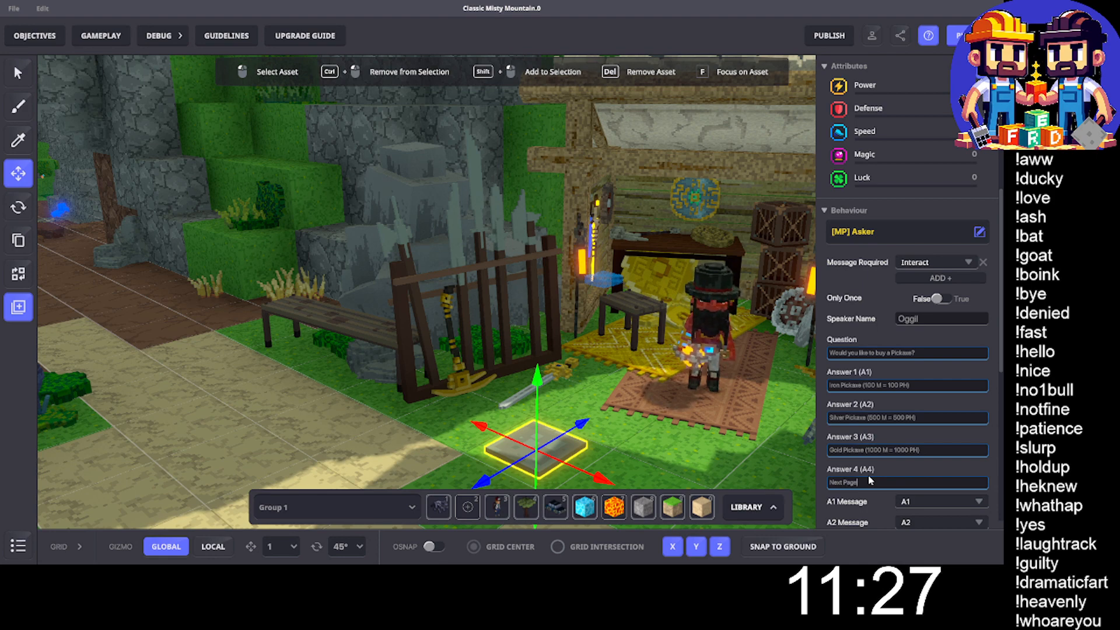
pyautogui.write('e')
# - Create the message BuyIronPickCheck as the Asker's A1 message and copy its name for reuse
pyautogui.scroll(-2, 925, 429)
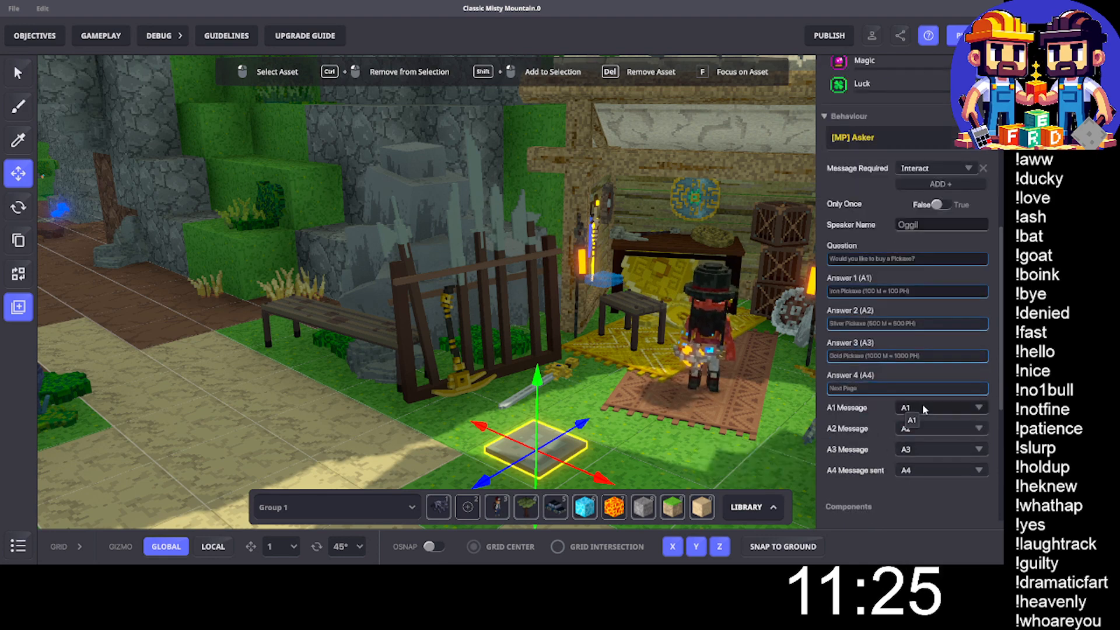
pyautogui.click(924, 408)
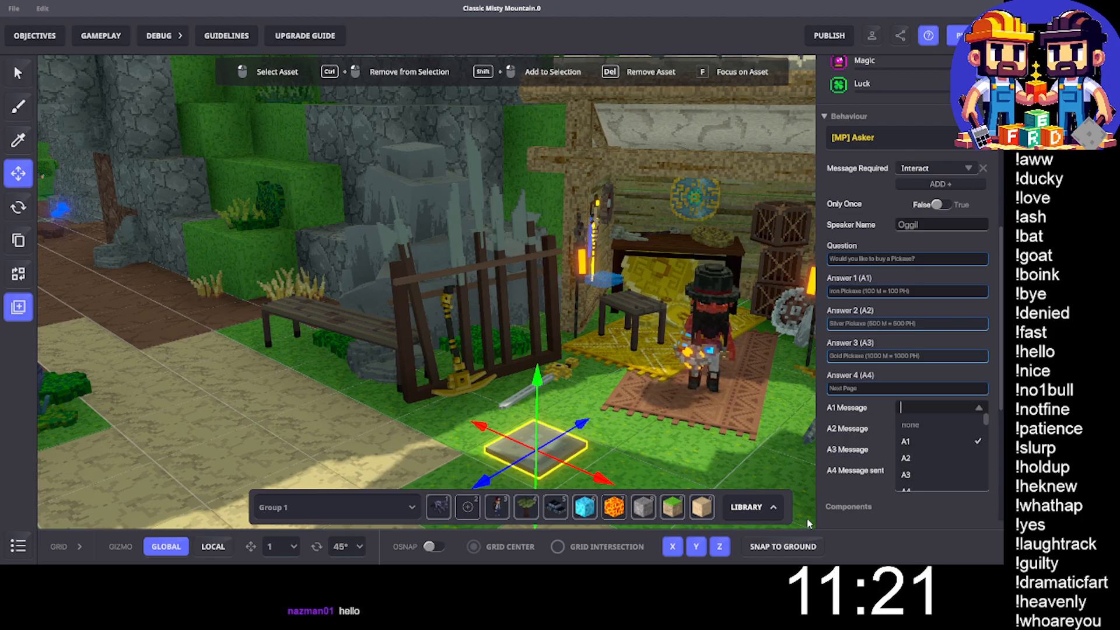
pyautogui.write('Buy')
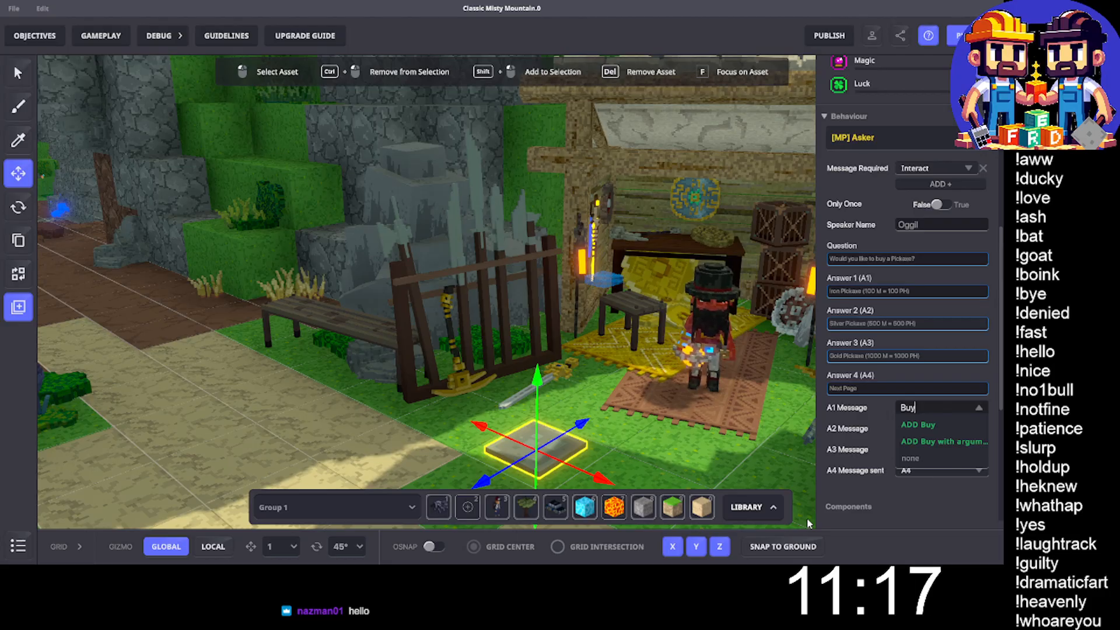
pyautogui.write('Ironp')
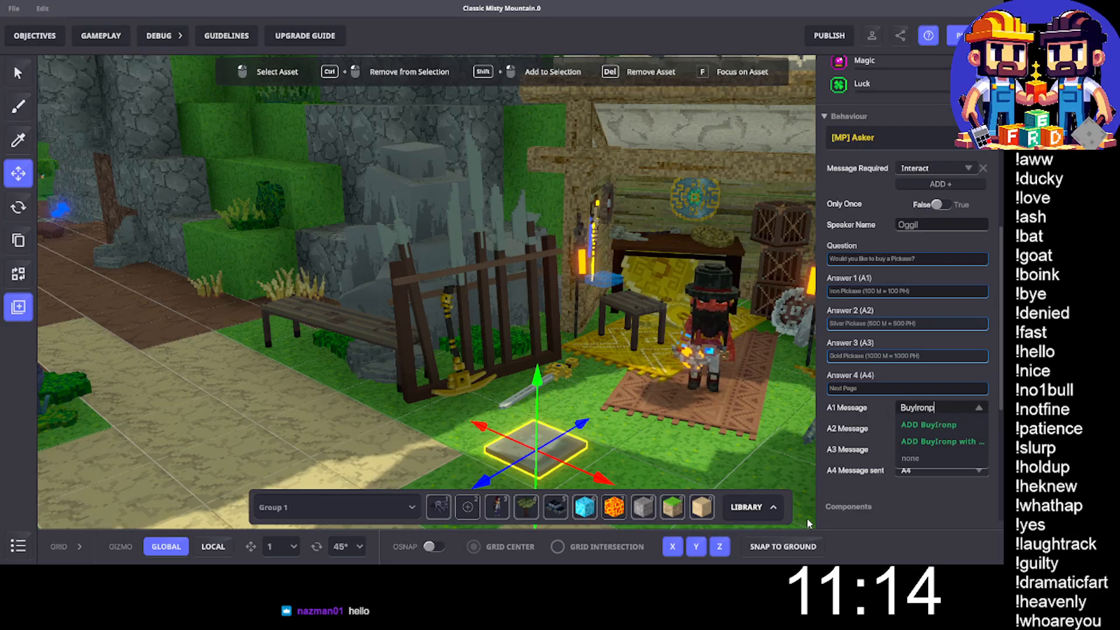
pyautogui.press('BackSpace')
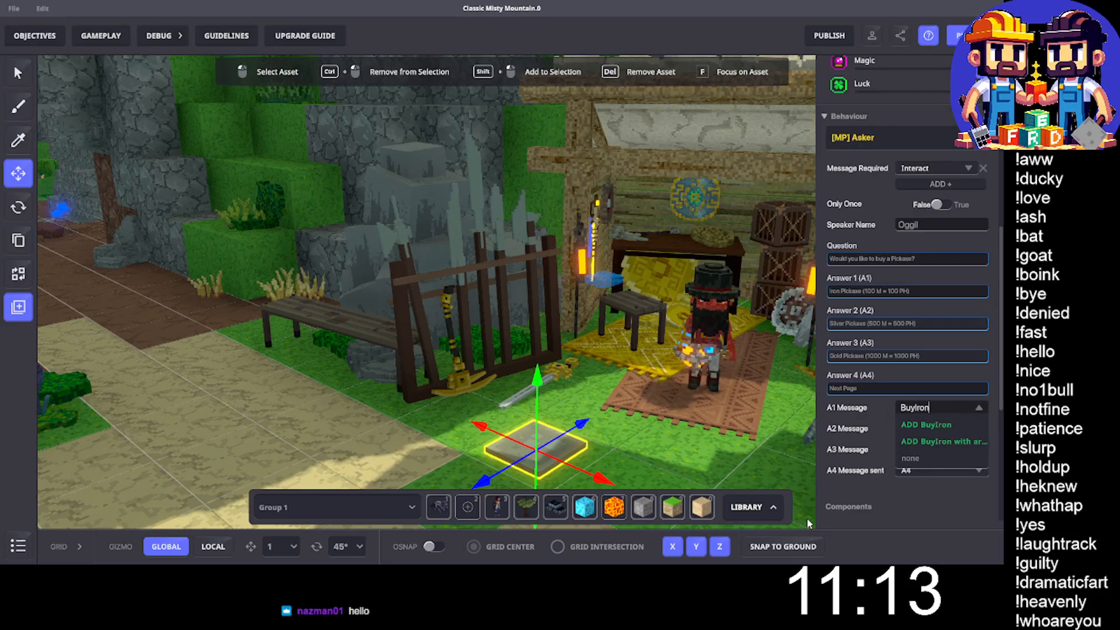
pyautogui.write('Picka')
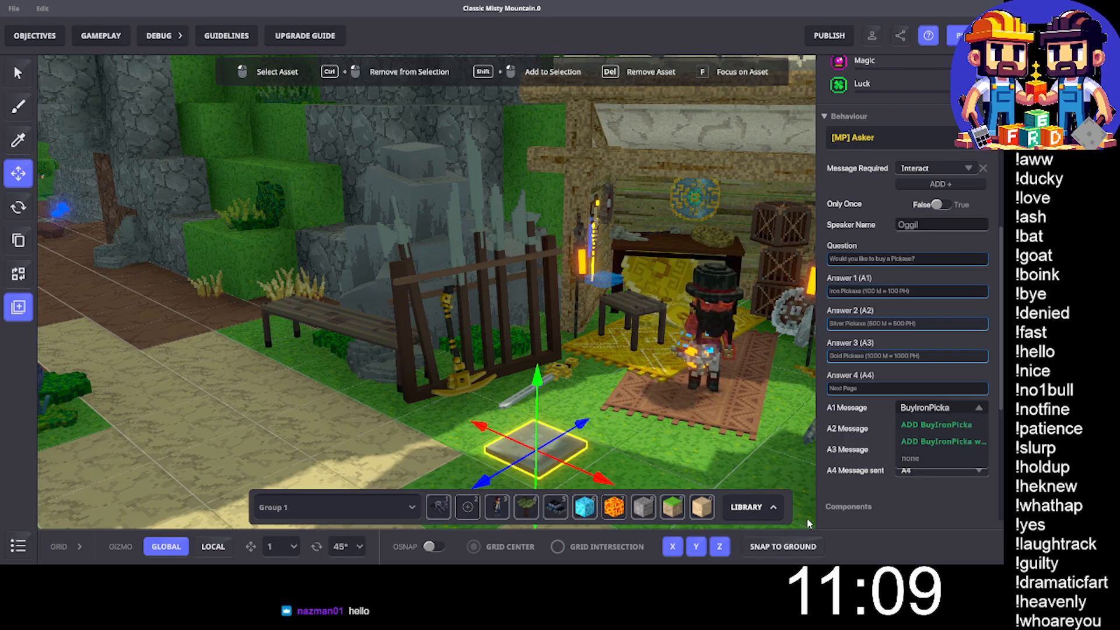
pyautogui.press('BackSpace')
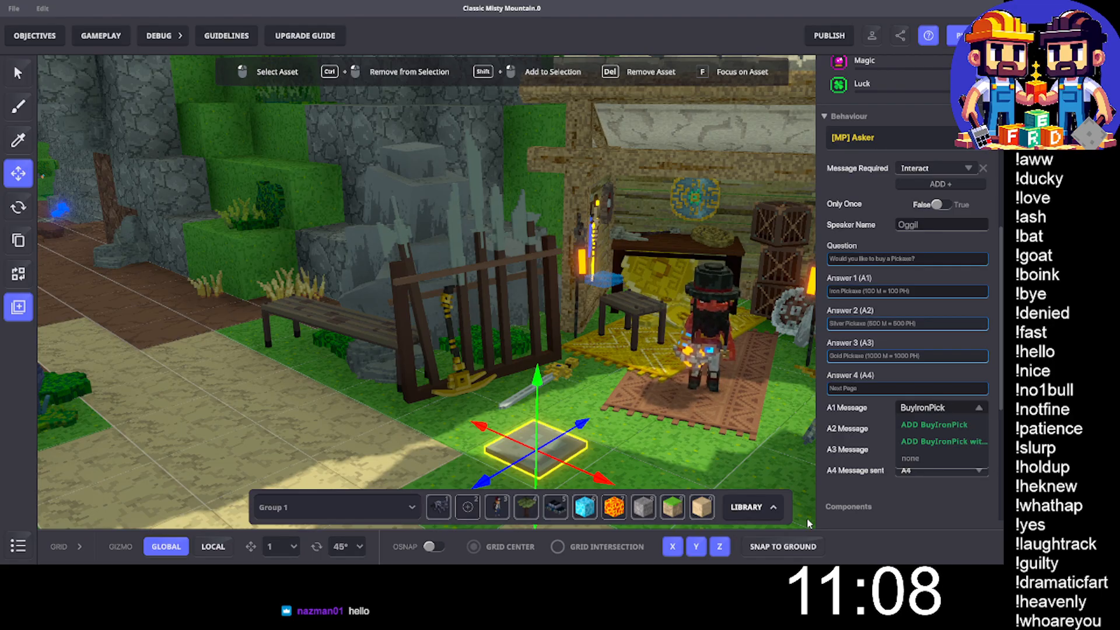
pyautogui.write('Check')
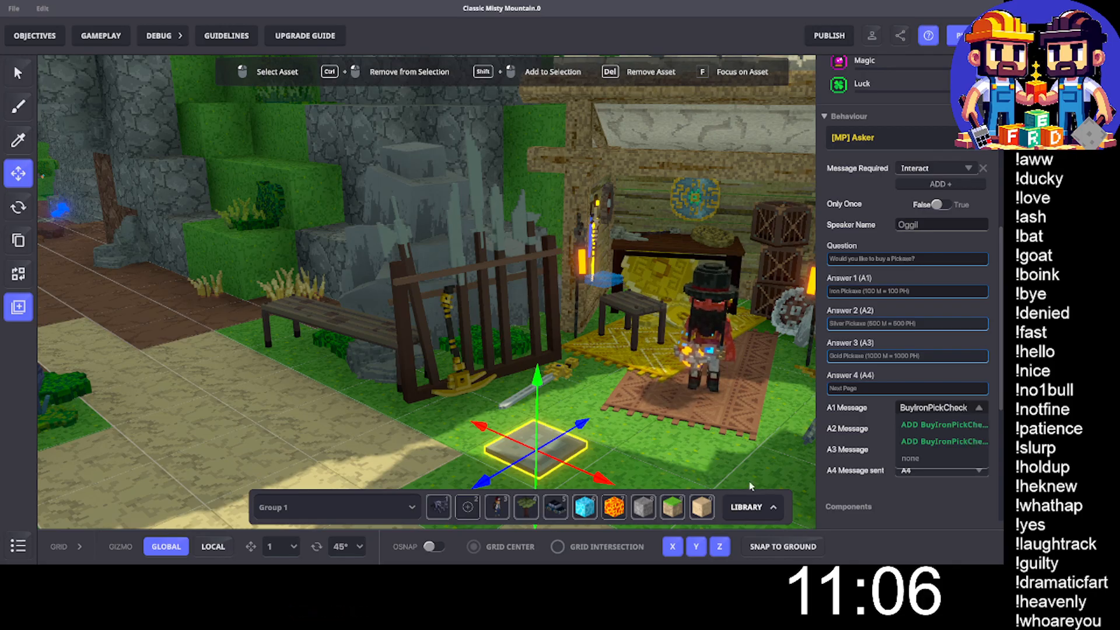
pyautogui.hotkey('ctrl', 'a')
pyautogui.hotkey('ctrl', 'c')
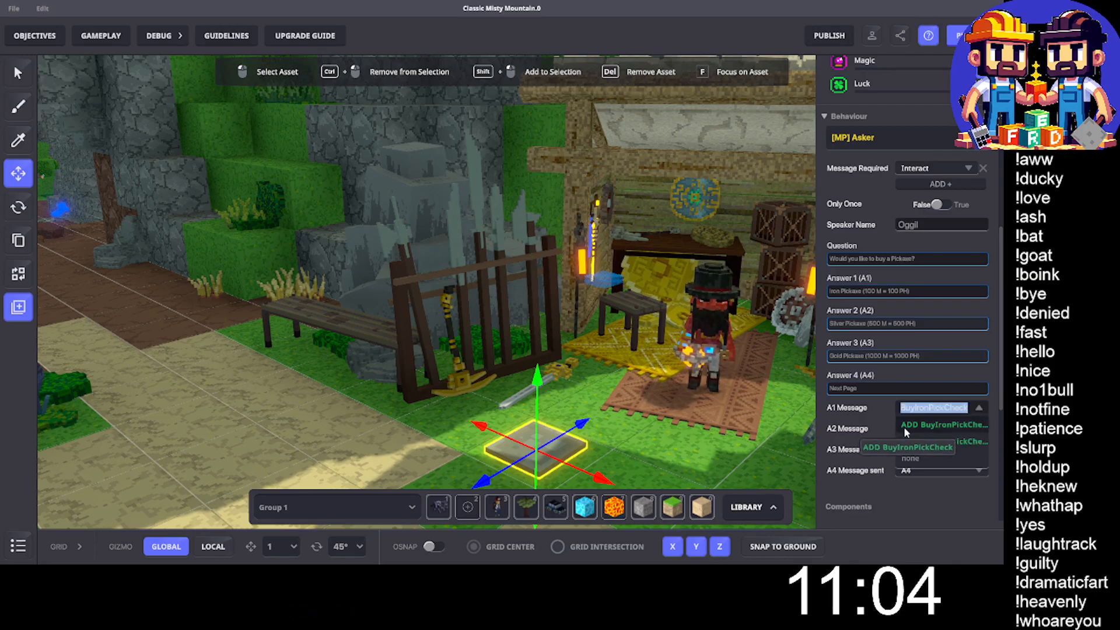
pyautogui.click(907, 425)
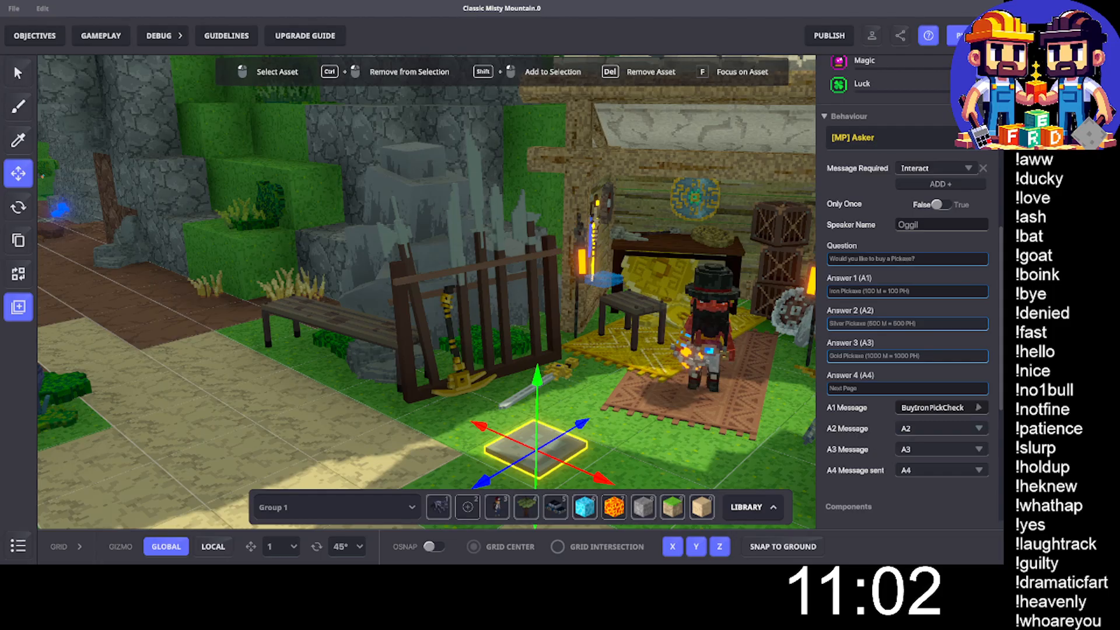
# - Create the message BuySilverPickCheck as the Asker's A2 message, adapting the copied iron pickaxe message name
pyautogui.click(982, 432)
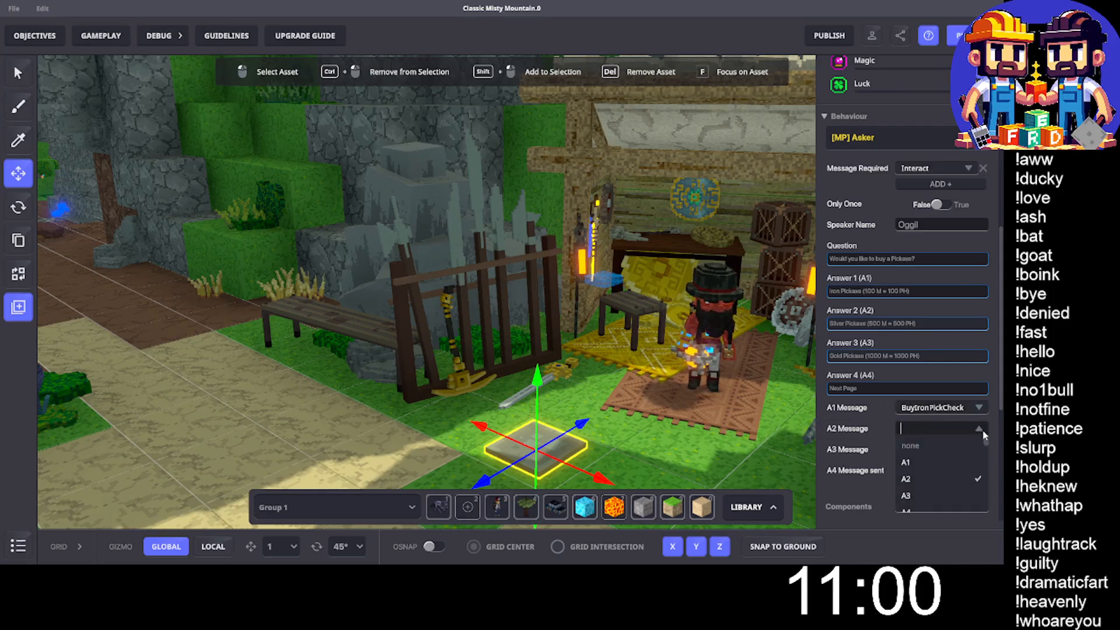
pyautogui.hotkey('ctrl', 'v')
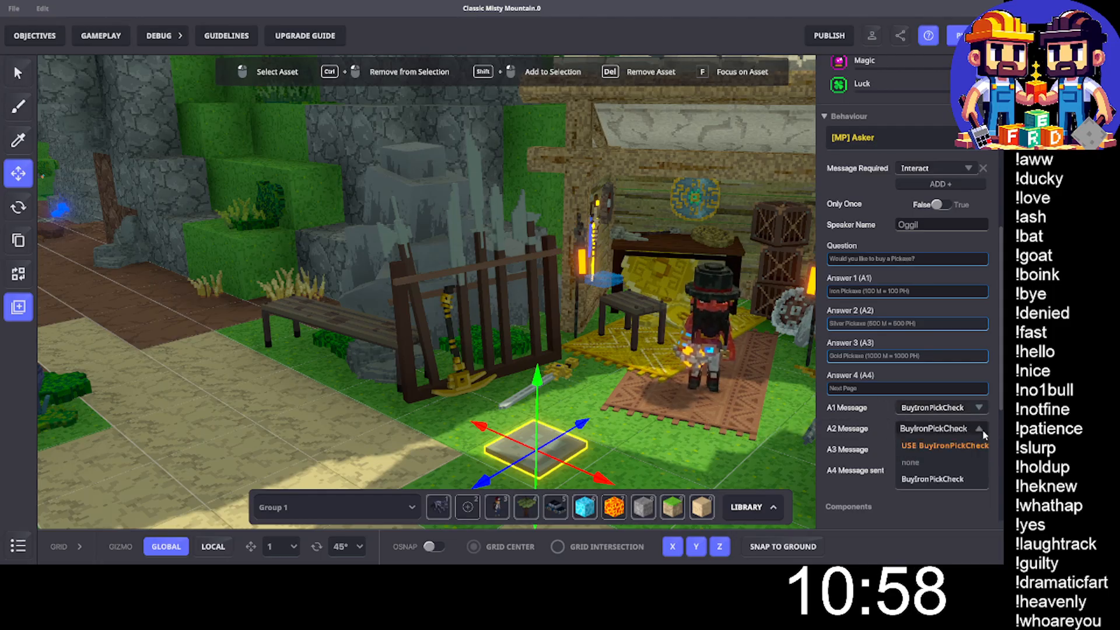
pyautogui.press('Left')
pyautogui.press('Left')
pyautogui.press('Left')
pyautogui.press('Left')
pyautogui.press('Left')
pyautogui.press('Left')
pyautogui.press('Left')
pyautogui.press('Left')
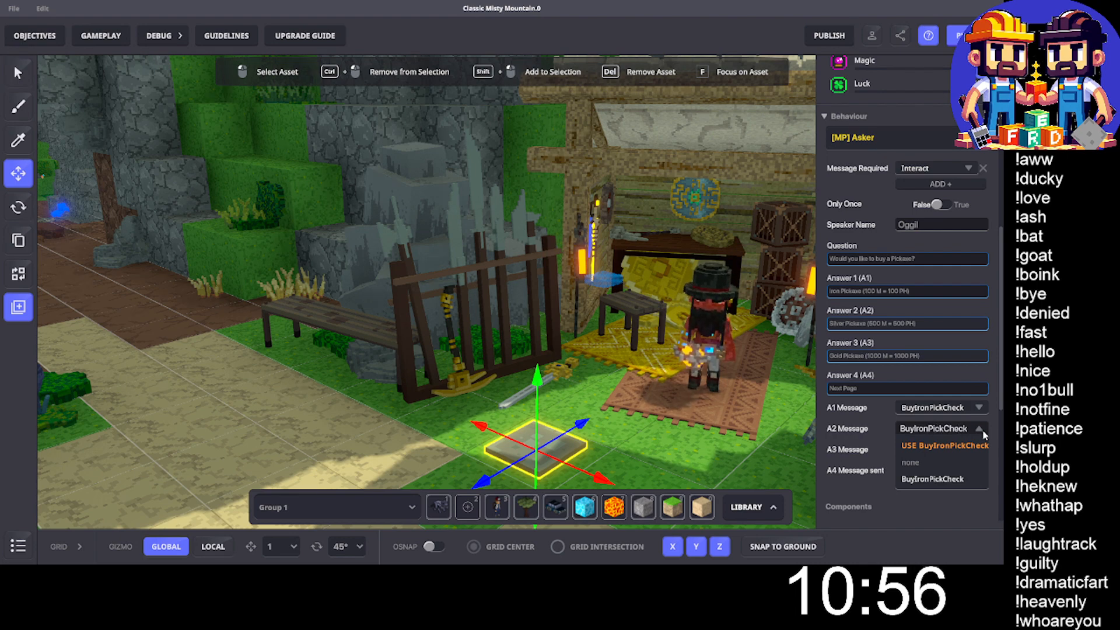
pyautogui.press('BackSpace')
pyautogui.press('BackSpace')
pyautogui.press('BackSpace')
pyautogui.press('BackSpace')
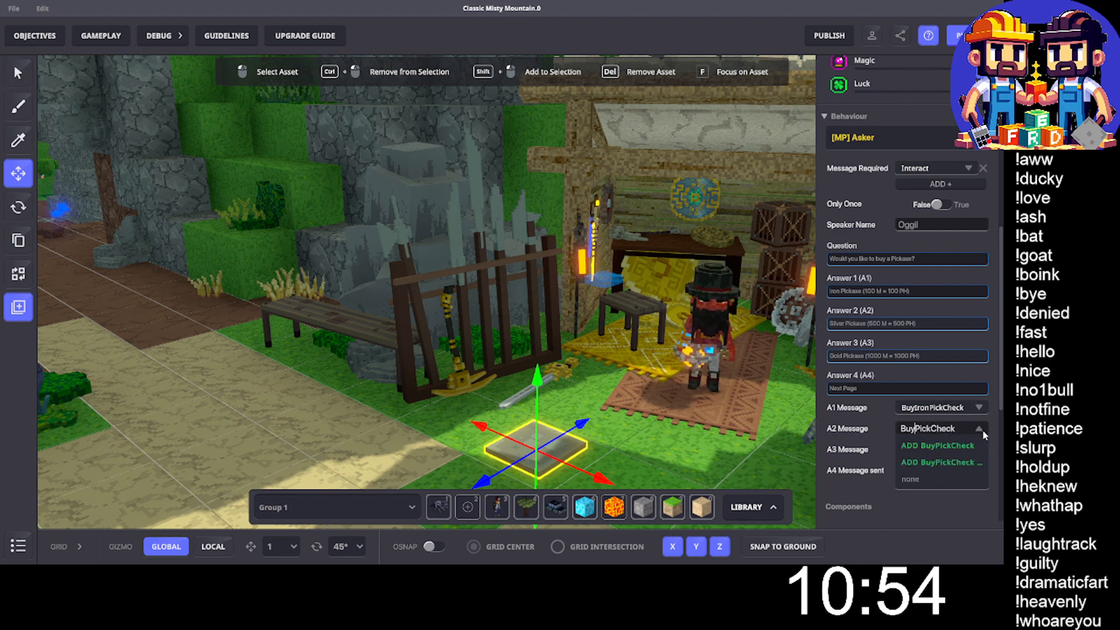
pyautogui.write('Silver')
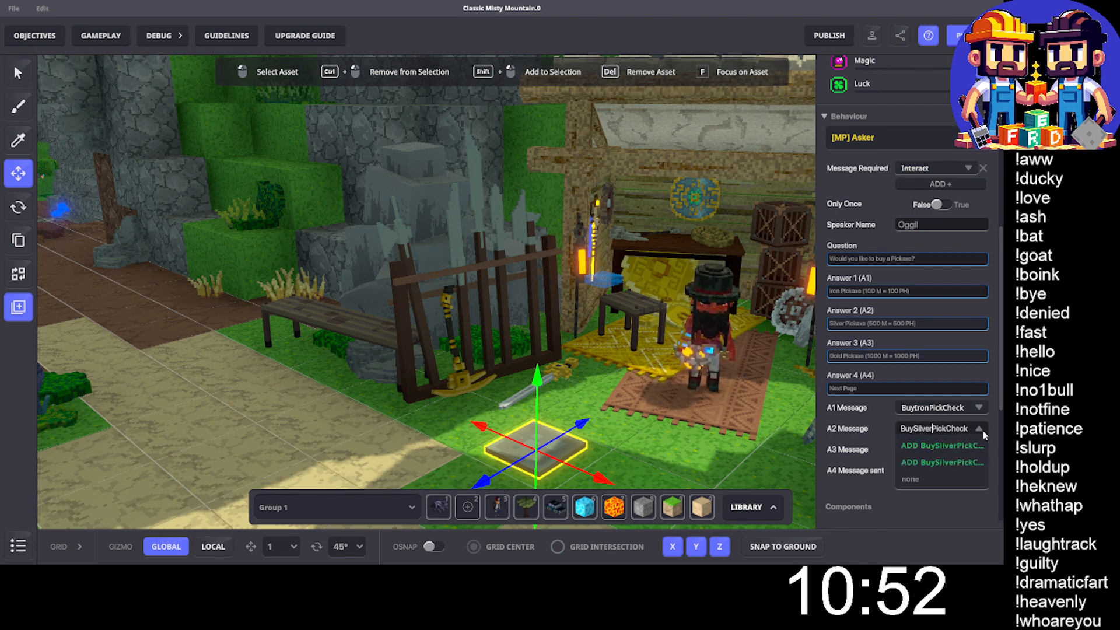
pyautogui.click(943, 454)
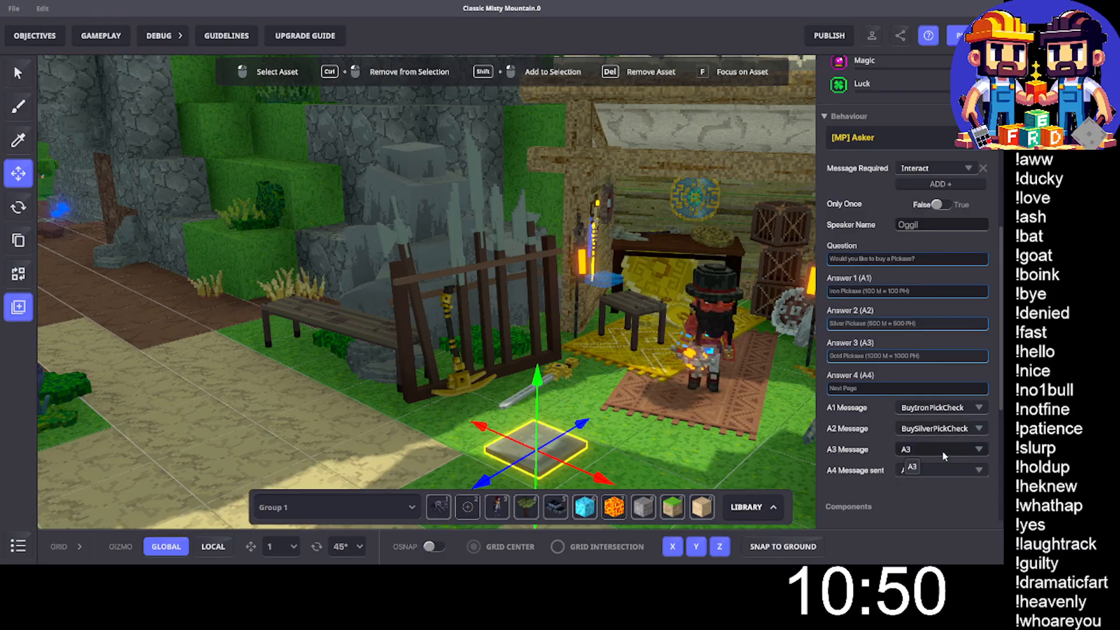
# - Create the message BuyGoldPickCheck as the Asker's A3 message, adapting the copied iron pickaxe message name
pyautogui.click(943, 454)
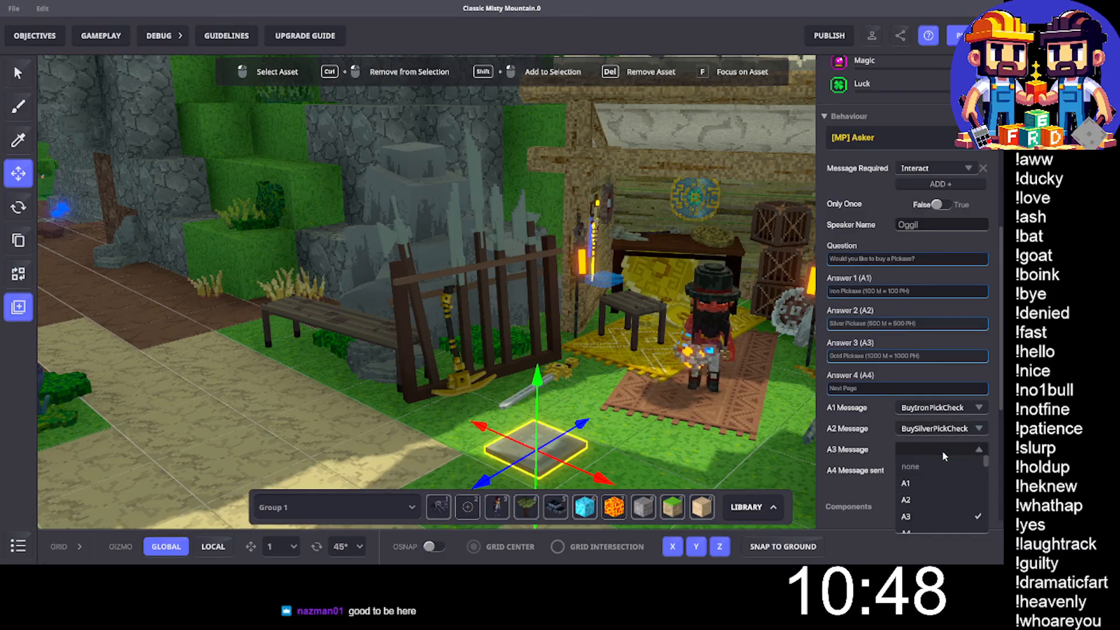
pyautogui.write('BuyIronPickCheck')
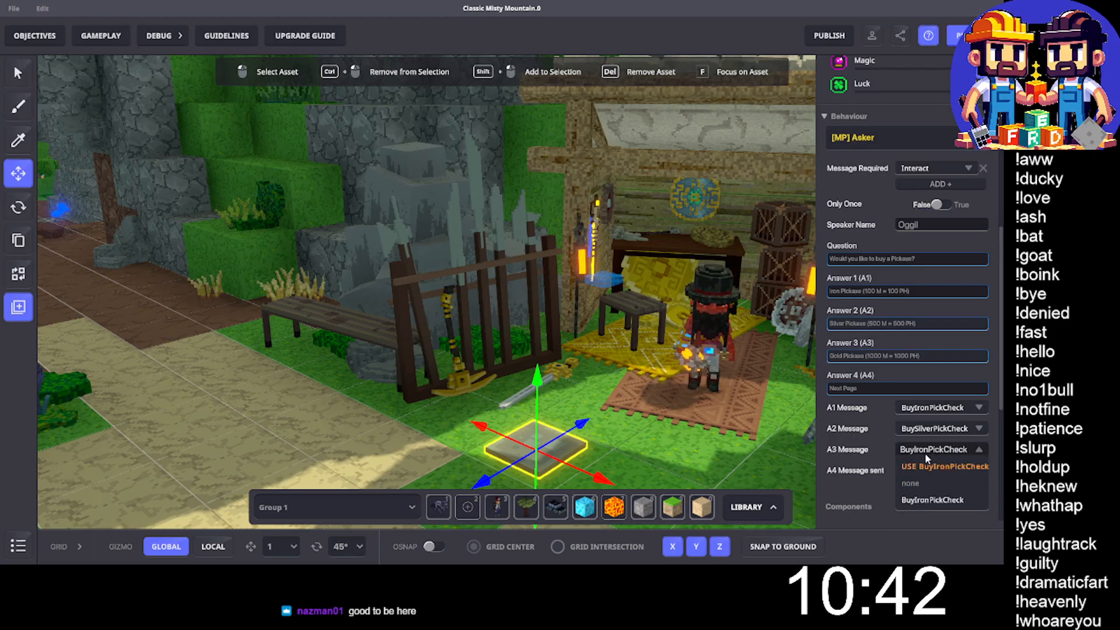
pyautogui.click(930, 455)
pyautogui.press('BackSpace')
pyautogui.press('BackSpace')
pyautogui.press('BackSpace')
pyautogui.press('BackSpace')
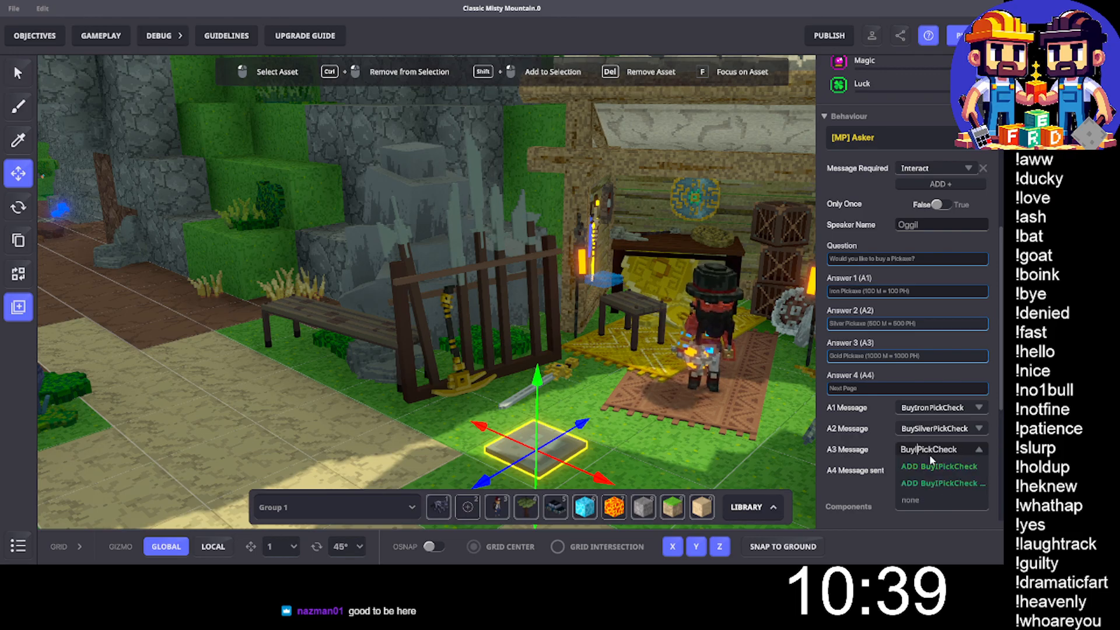
pyautogui.write('Gold')
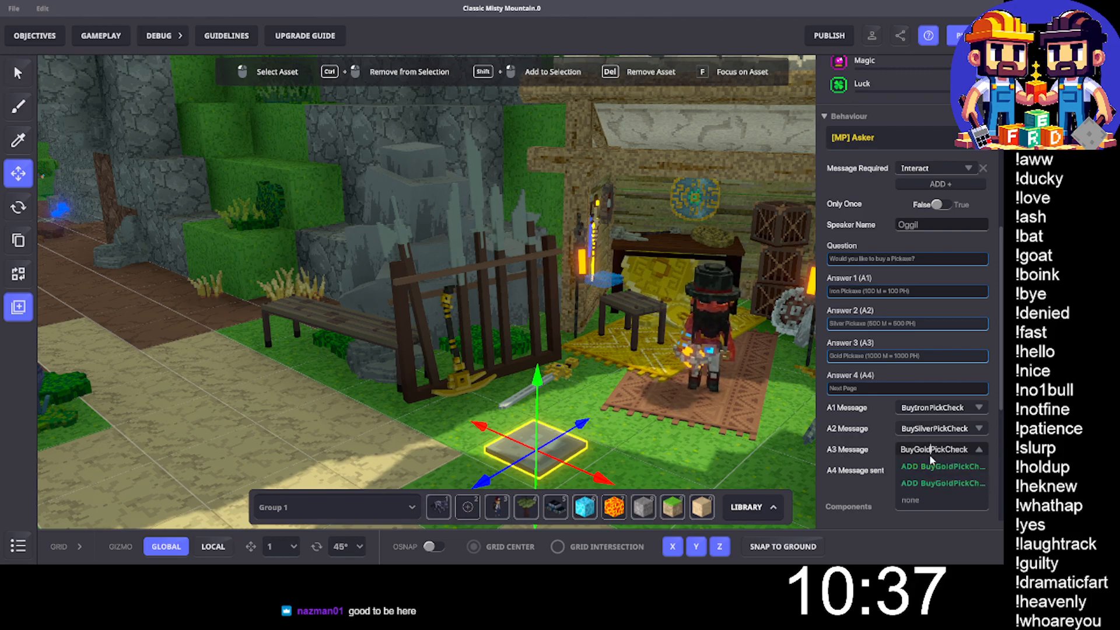
pyautogui.click(934, 467)
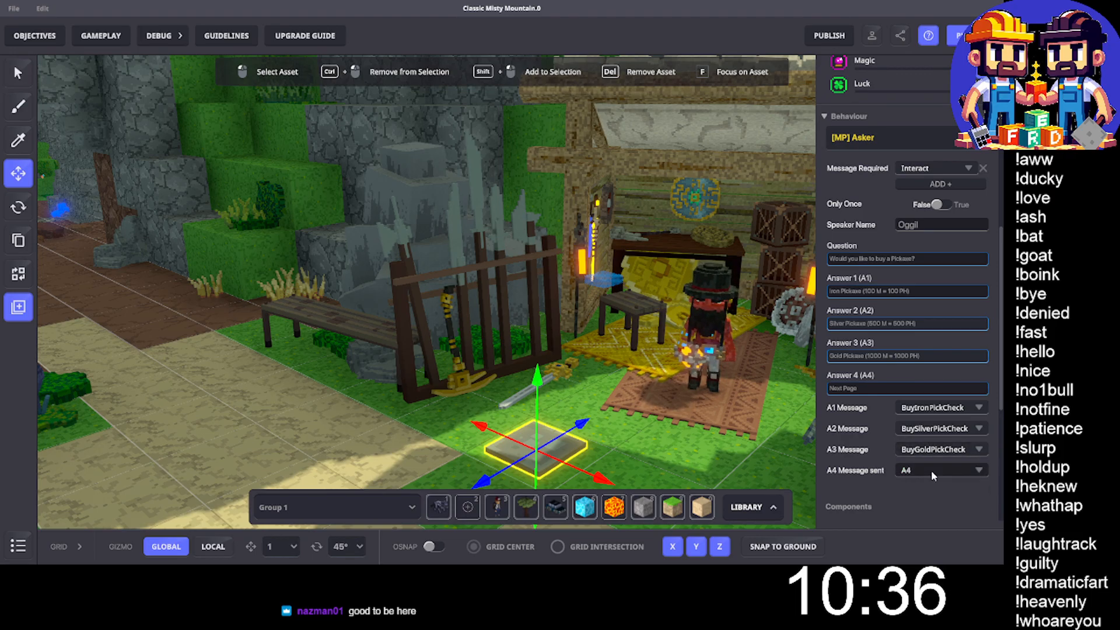
# - Set the Asker's required message to ButtonOggil
pyautogui.click(929, 170)
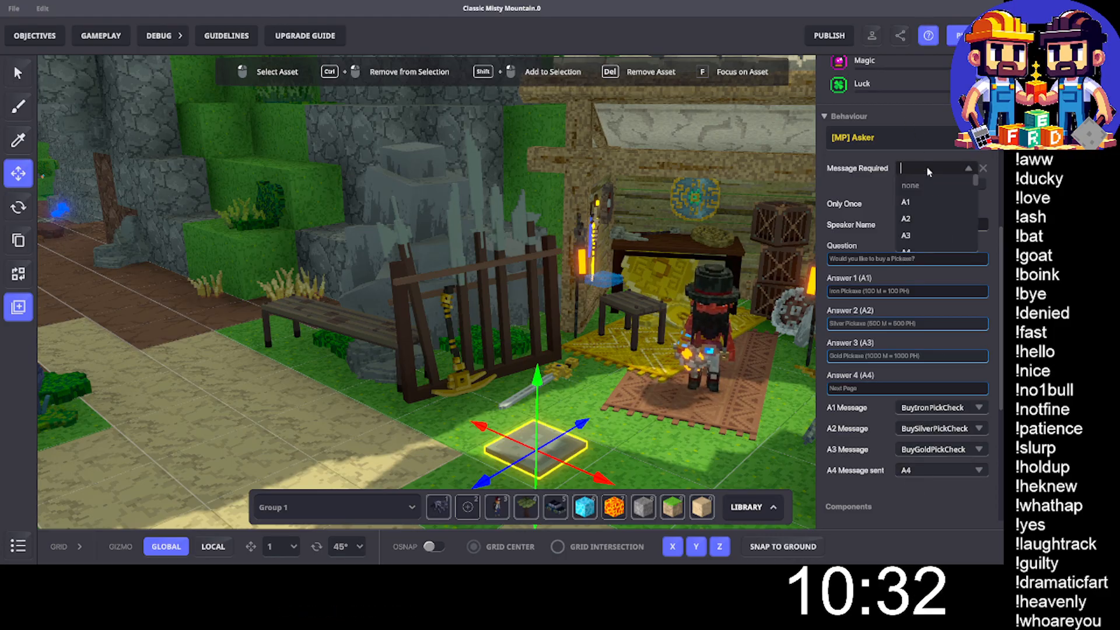
pyautogui.write('Button')
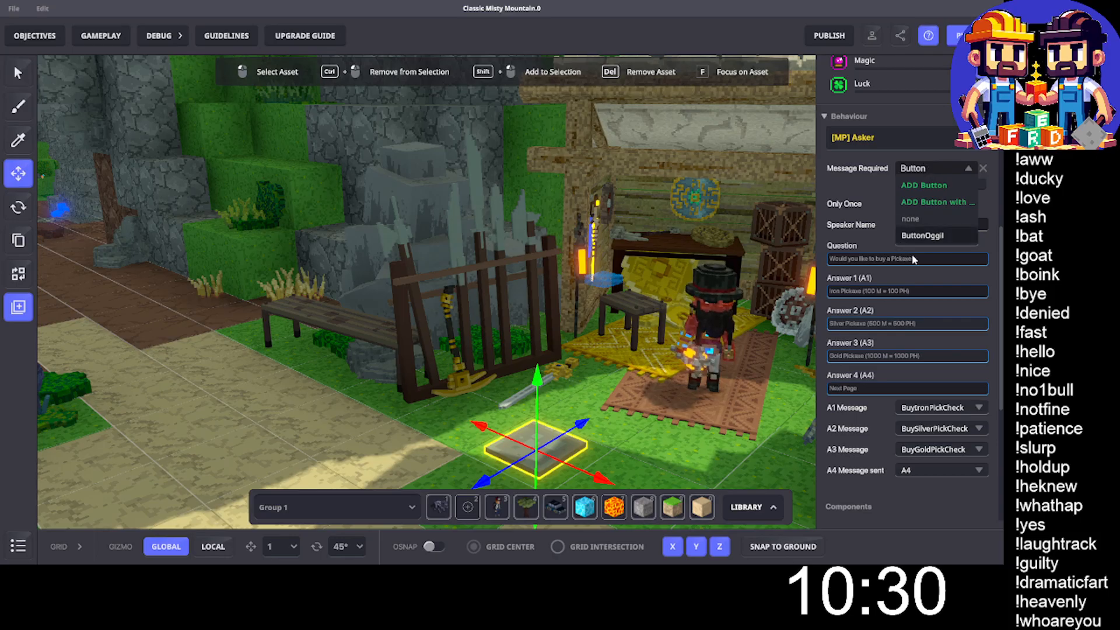
pyautogui.click(922, 235)
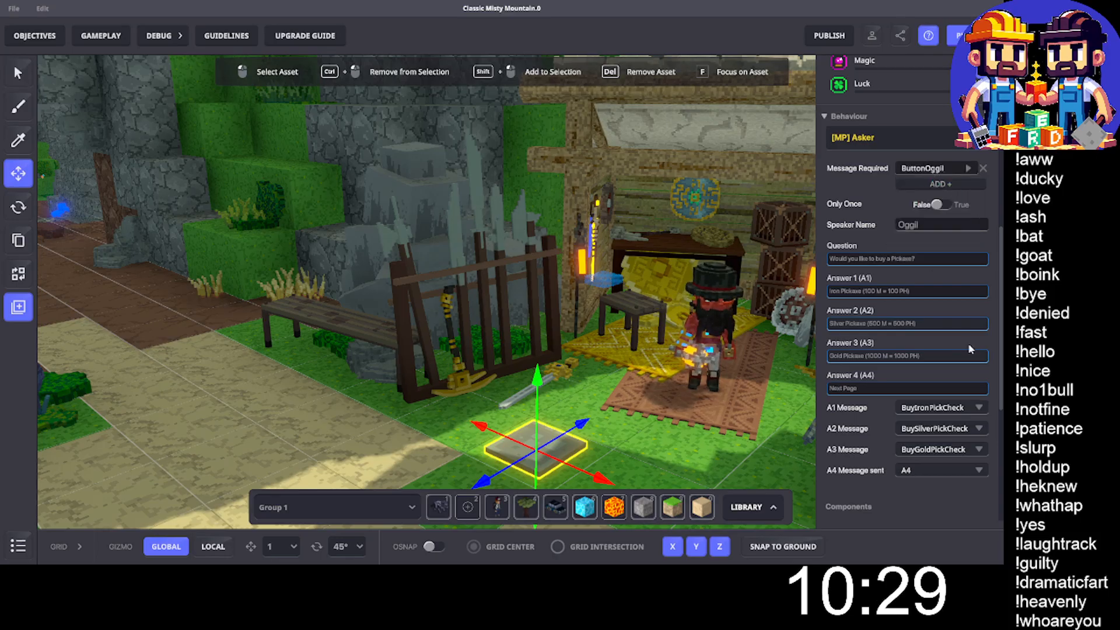
# - Create the message ButtonOggil.1 as the Asker's A4 message
pyautogui.click(926, 471)
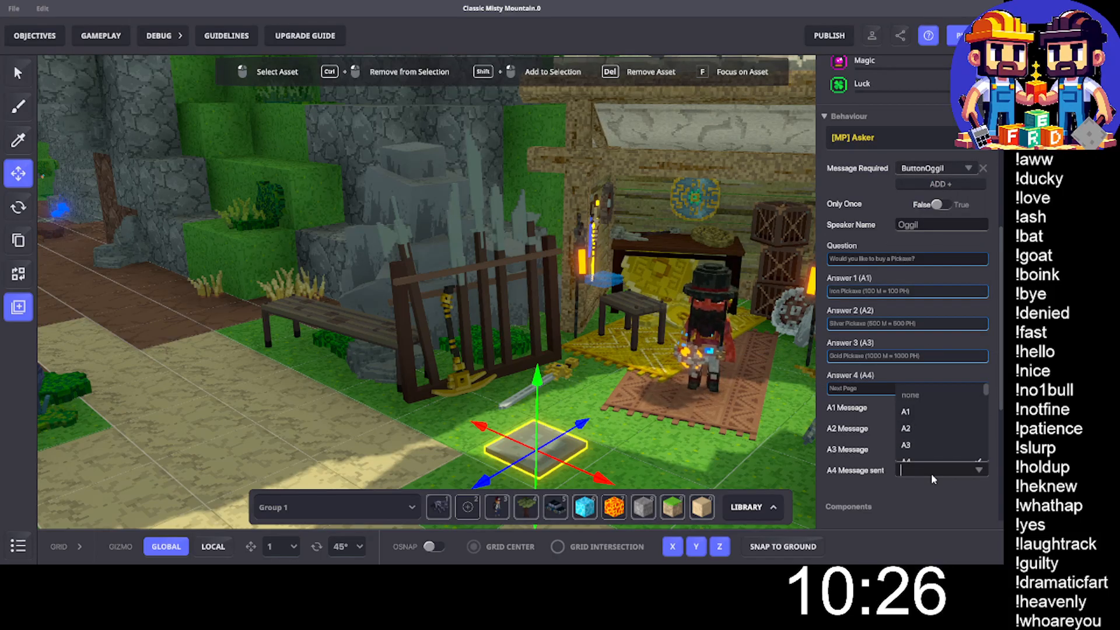
pyautogui.write('ButtonO')
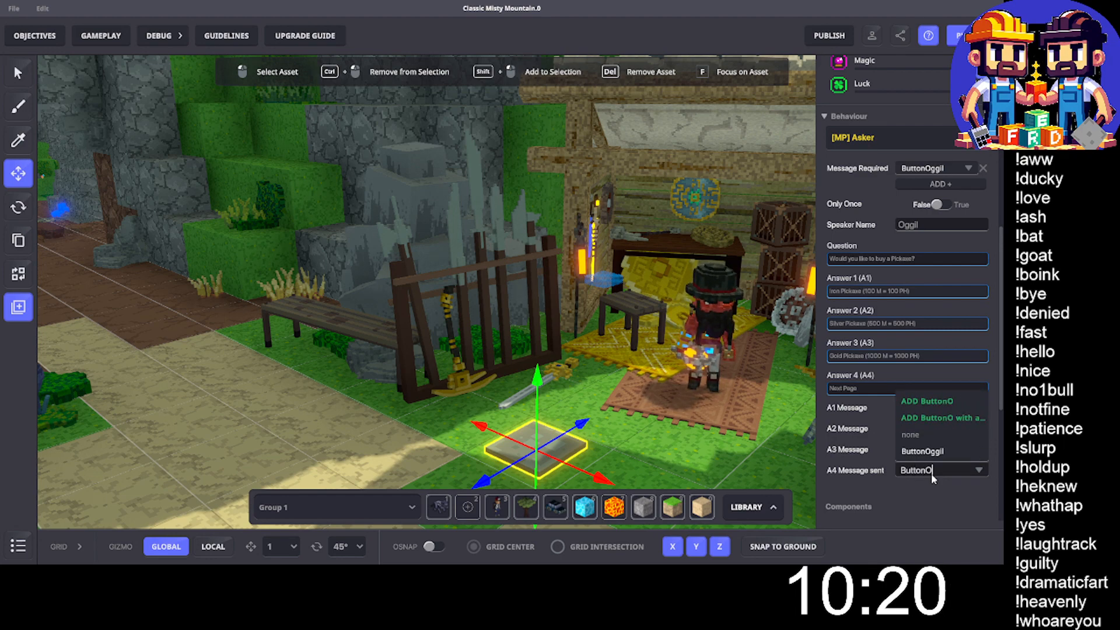
pyautogui.write('ggil.1')
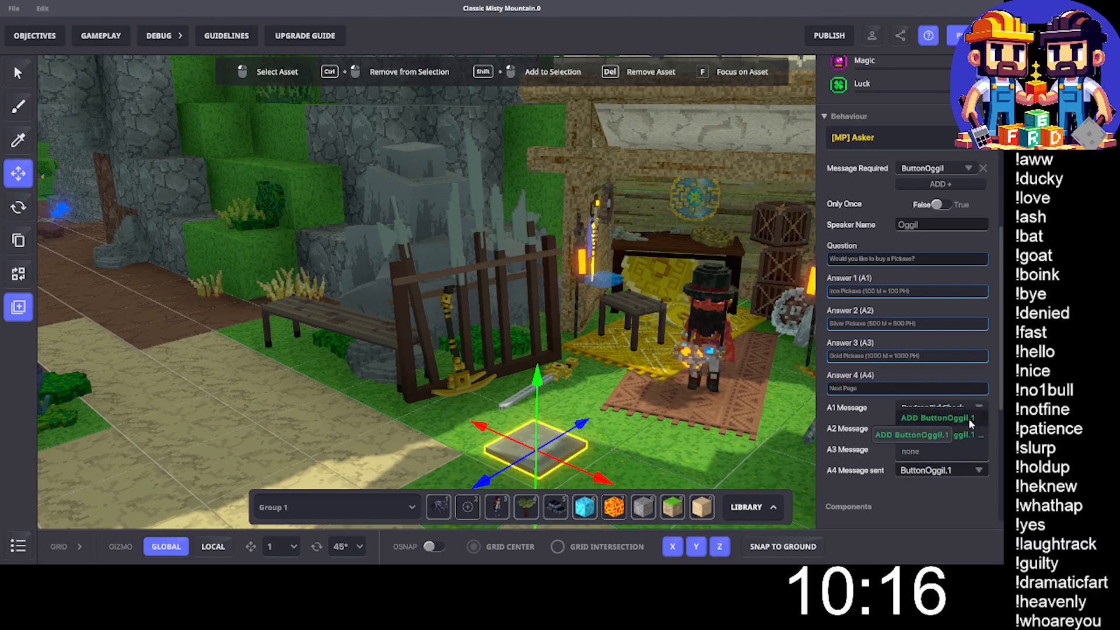
pyautogui.click(967, 417)
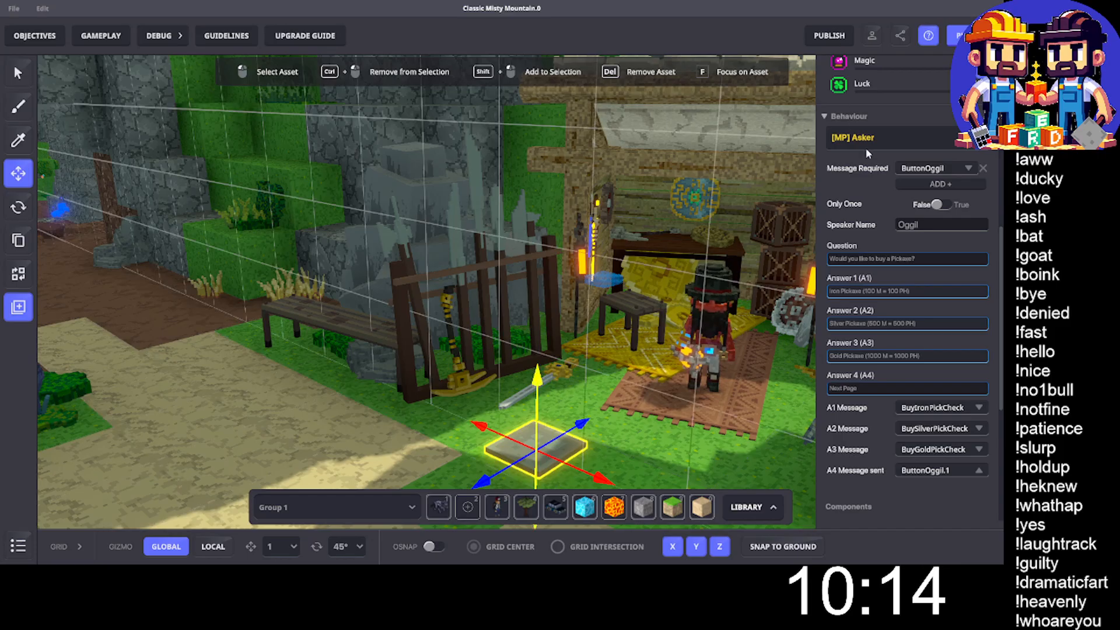
# - Set the Asker tile's physics to No Collisions and place a duplicate of the tile just above it
pyautogui.scroll(5, 933, 175)
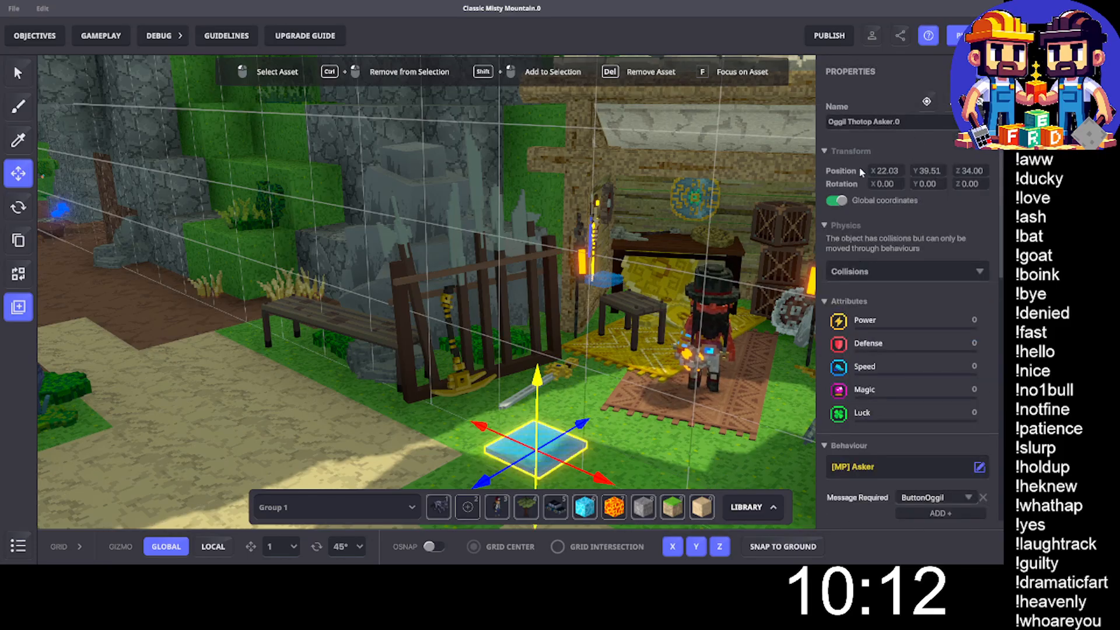
pyautogui.click(862, 272)
pyautogui.click(853, 304)
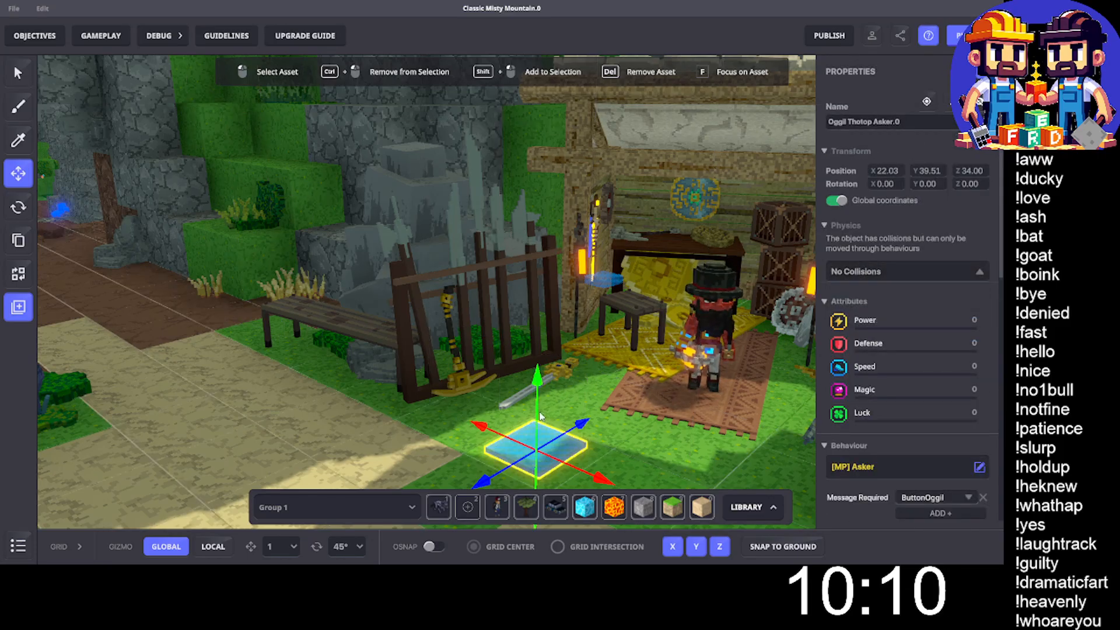
pyautogui.moveTo(539, 399); pyautogui.dragTo(543, 375)
# - Set the duplicate Asker's required message to ButtonOggil.1
pyautogui.scroll(-5, 882, 410)
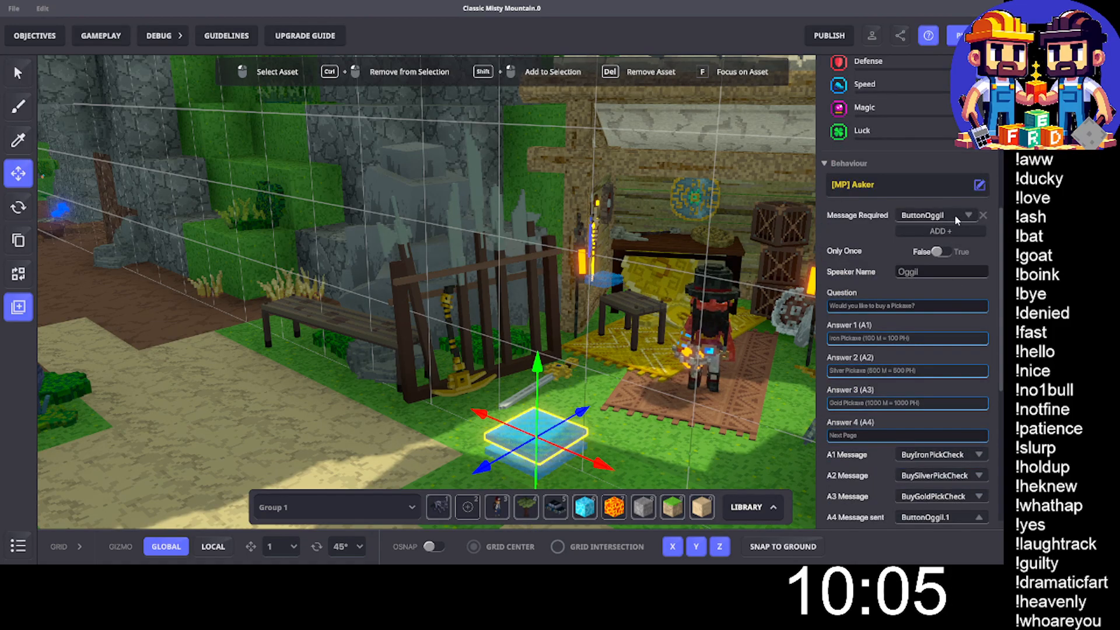
pyautogui.click(943, 215)
pyautogui.write('.1')
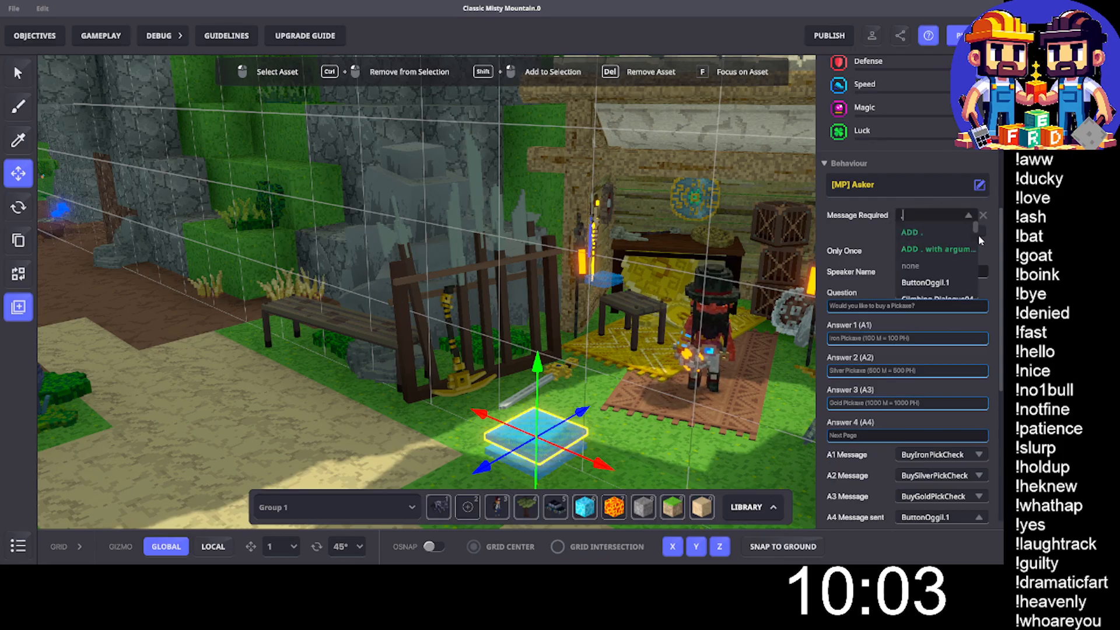
pyautogui.click(954, 281)
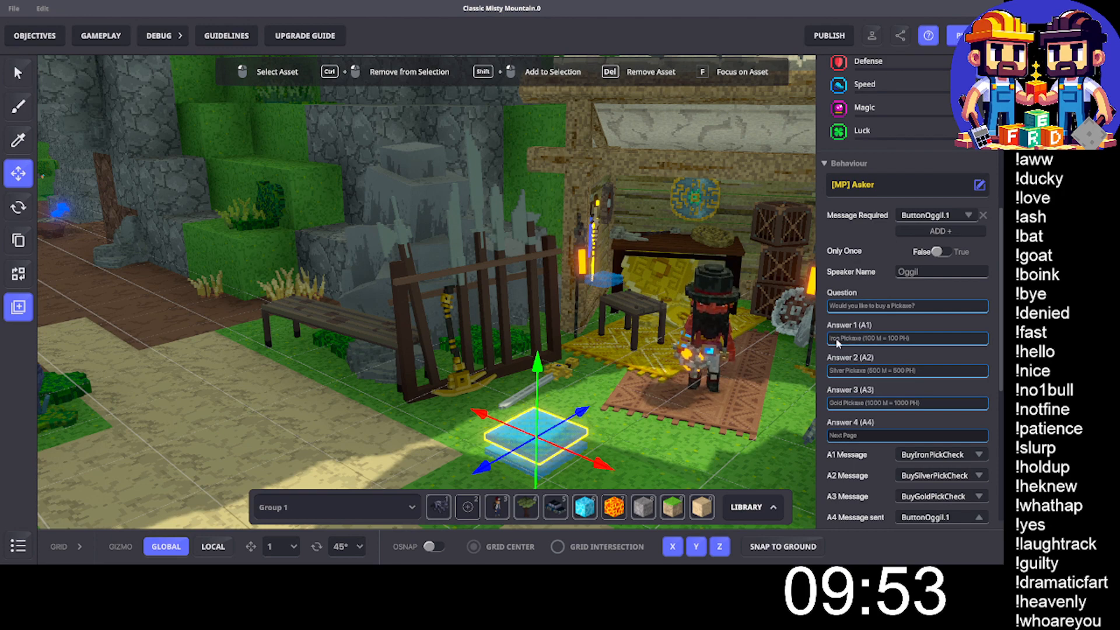
# - Change the duplicate Asker's Answer 1 to "Ruby Pickaxe (2000 M = 2000 PH)"
pyautogui.press('Delete')
pyautogui.press('Delete')
pyautogui.press('Delete')
pyautogui.press('Delete')
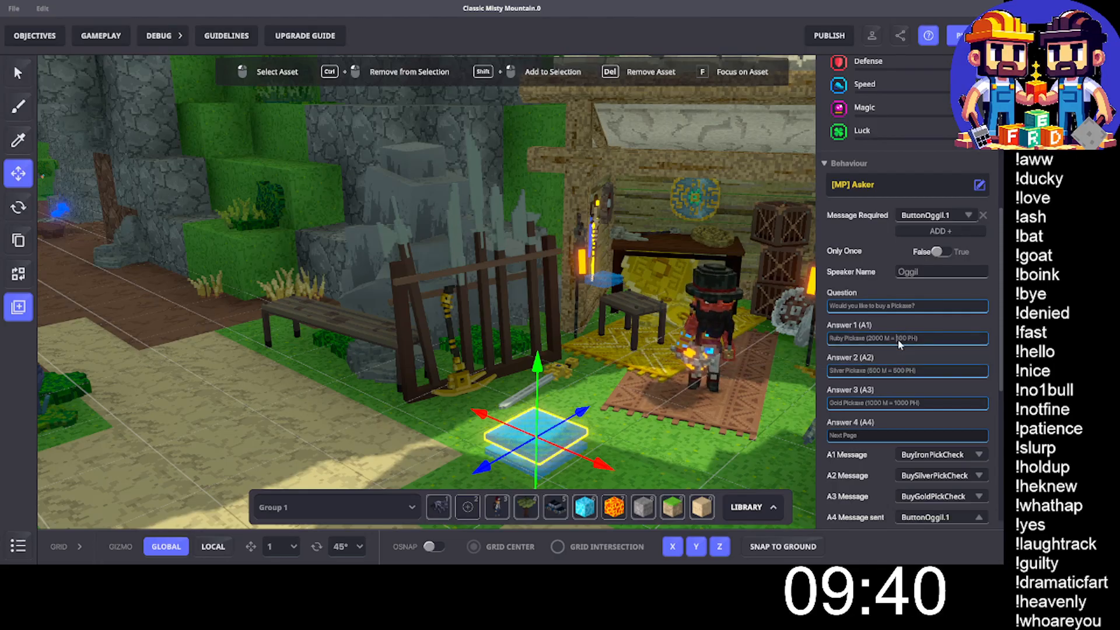
pyautogui.press('BackSpace')
pyautogui.write('2')
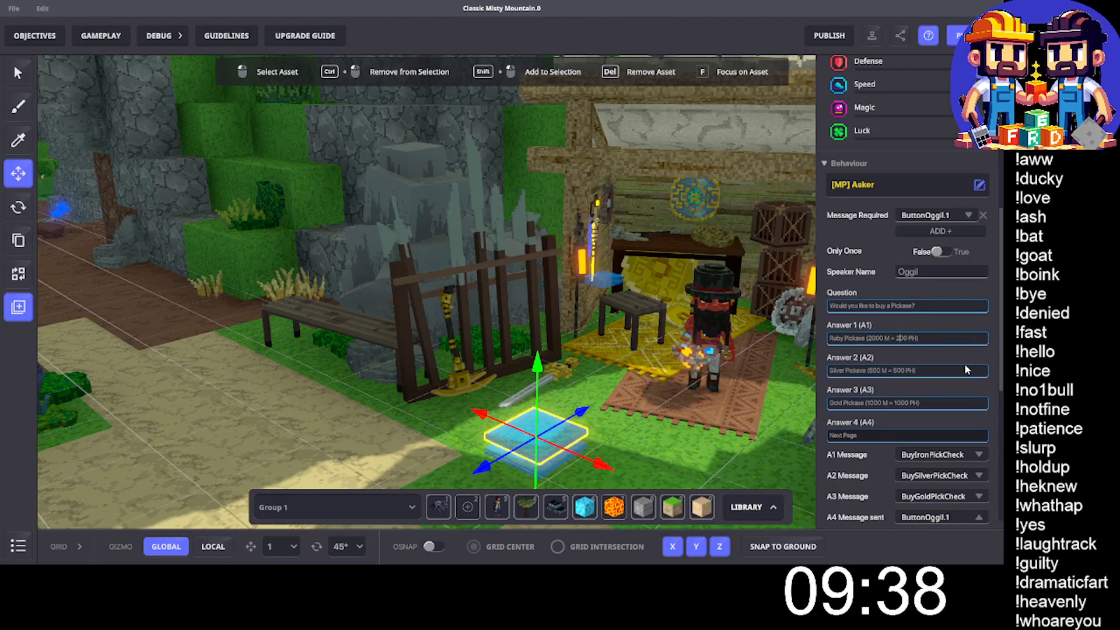
# - Change the duplicate Asker's Answer 2 to "Diamond Pickaxe (10,000 M = 10,000 PH)"
pyautogui.click(838, 372)
pyautogui.doubleClick(838, 371)
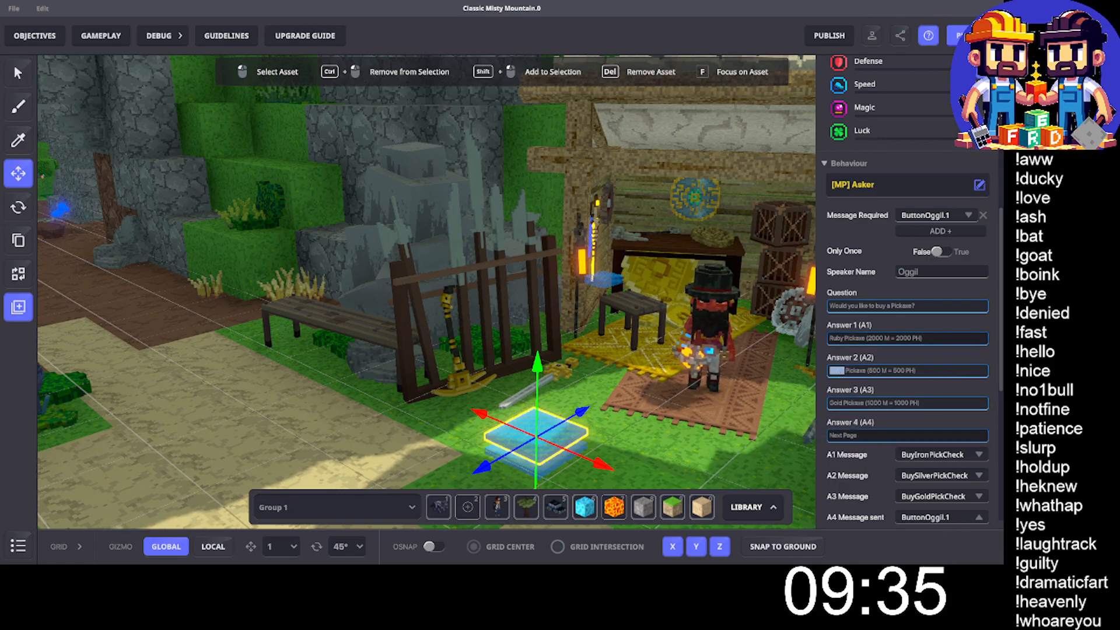
pyautogui.write('D')
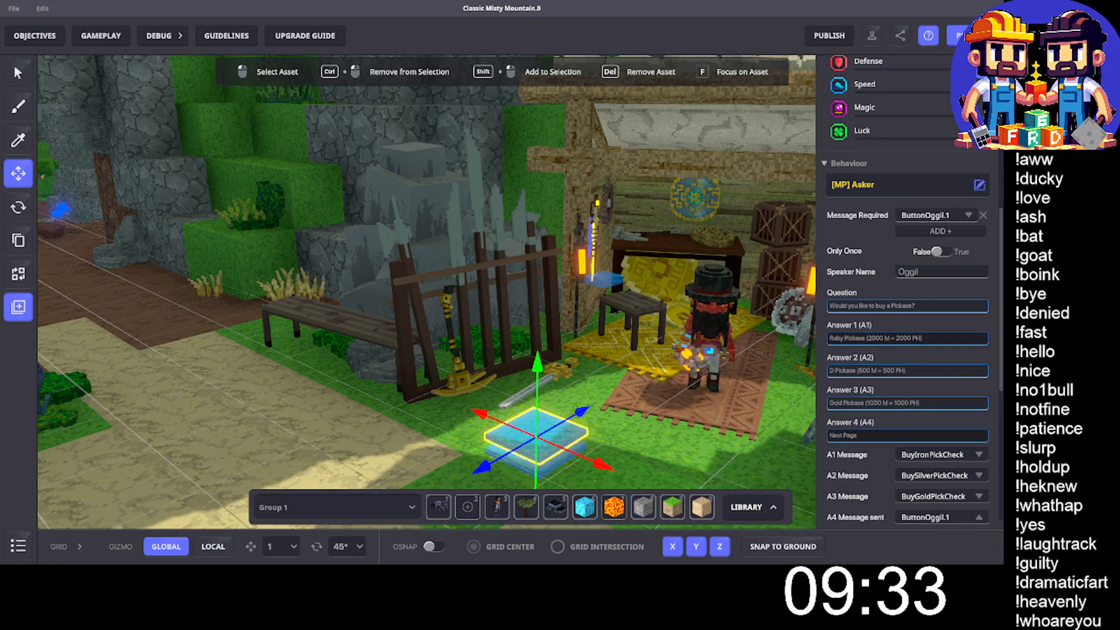
pyautogui.write('iamond')
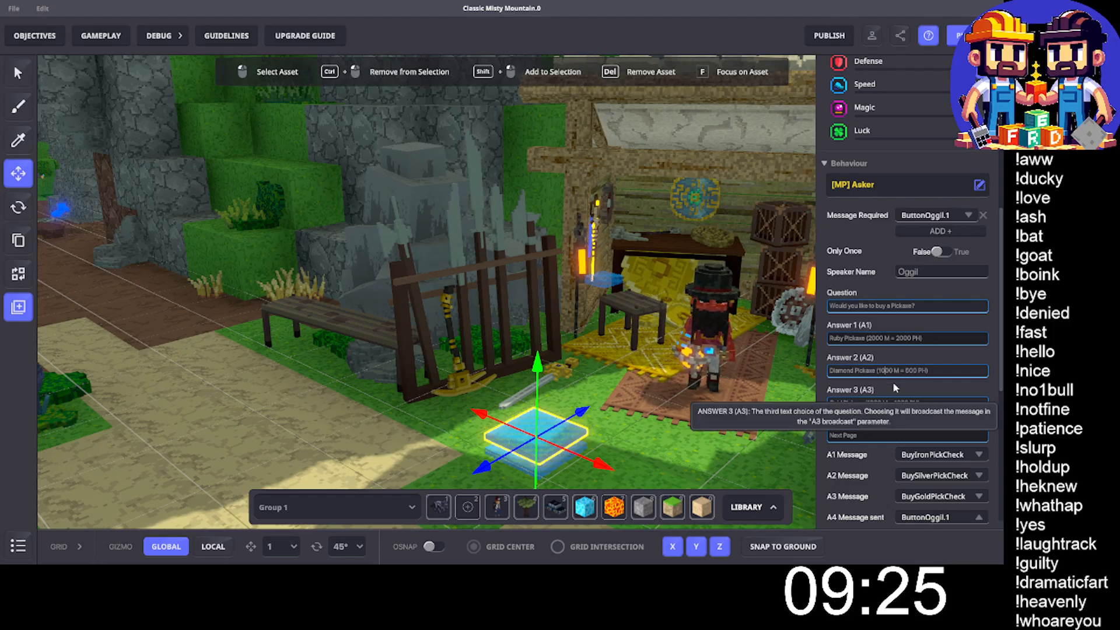
pyautogui.write('0')
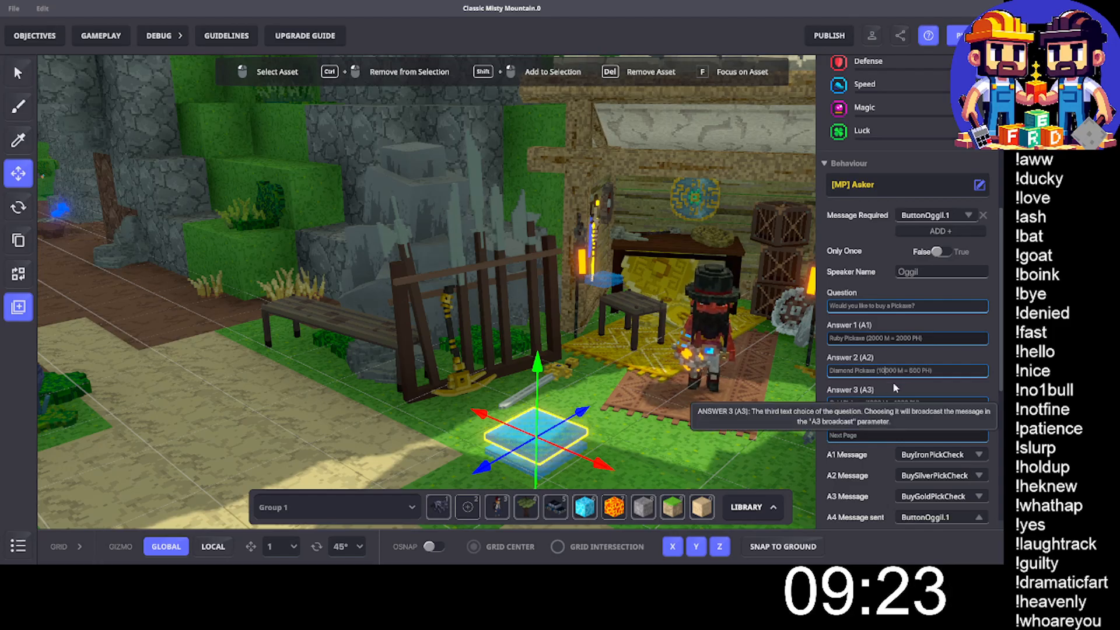
pyautogui.write(',')
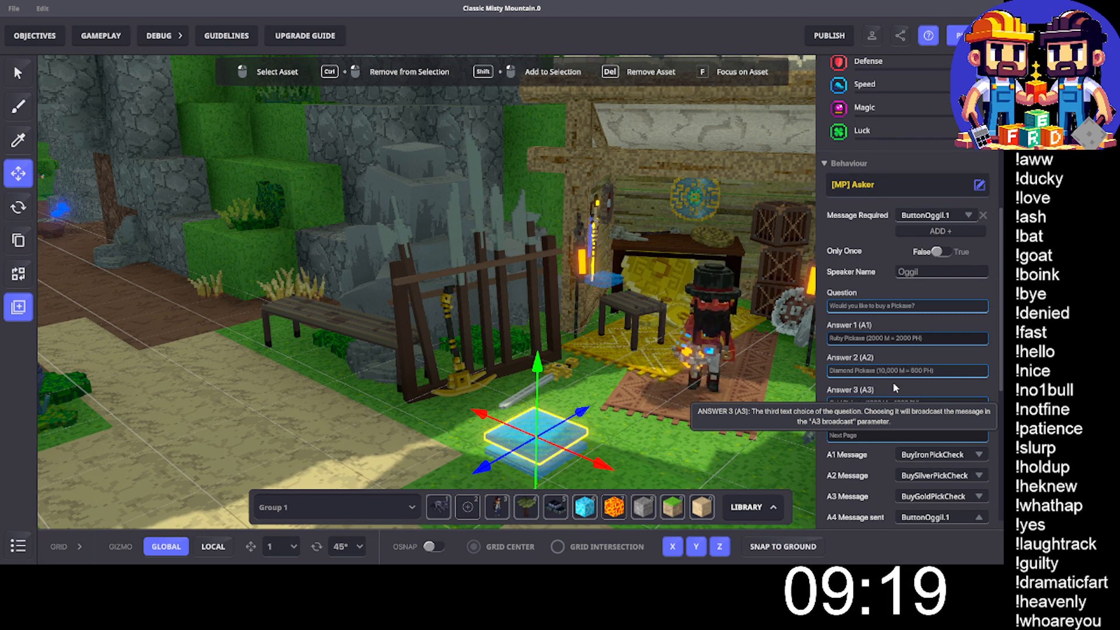
pyautogui.write('10')
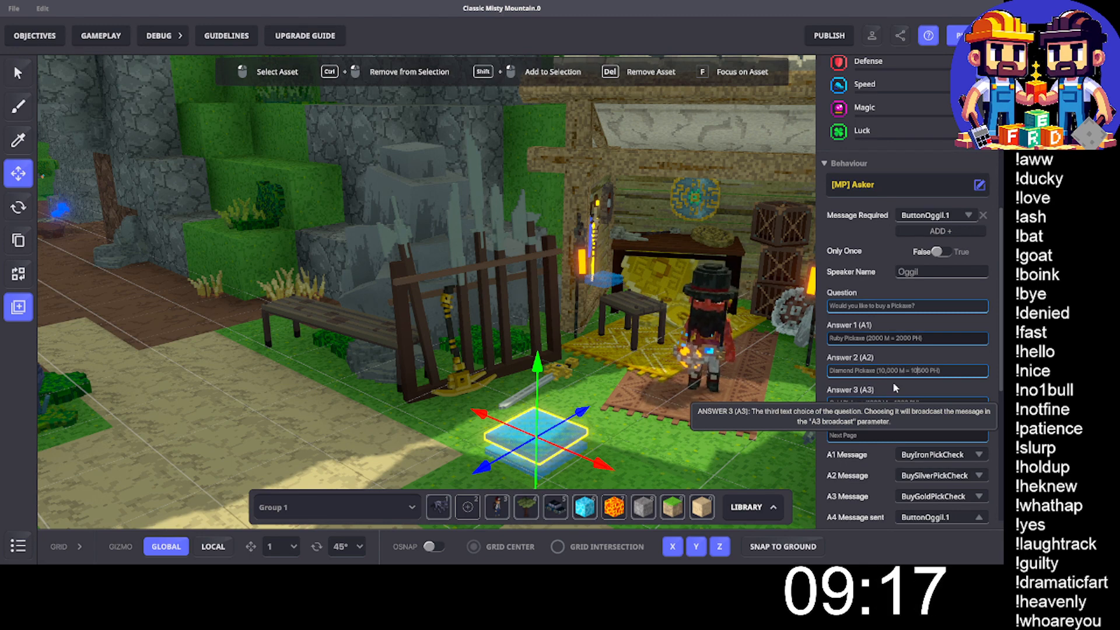
pyautogui.write(',')
pyautogui.press('Delete')
pyautogui.write('0')
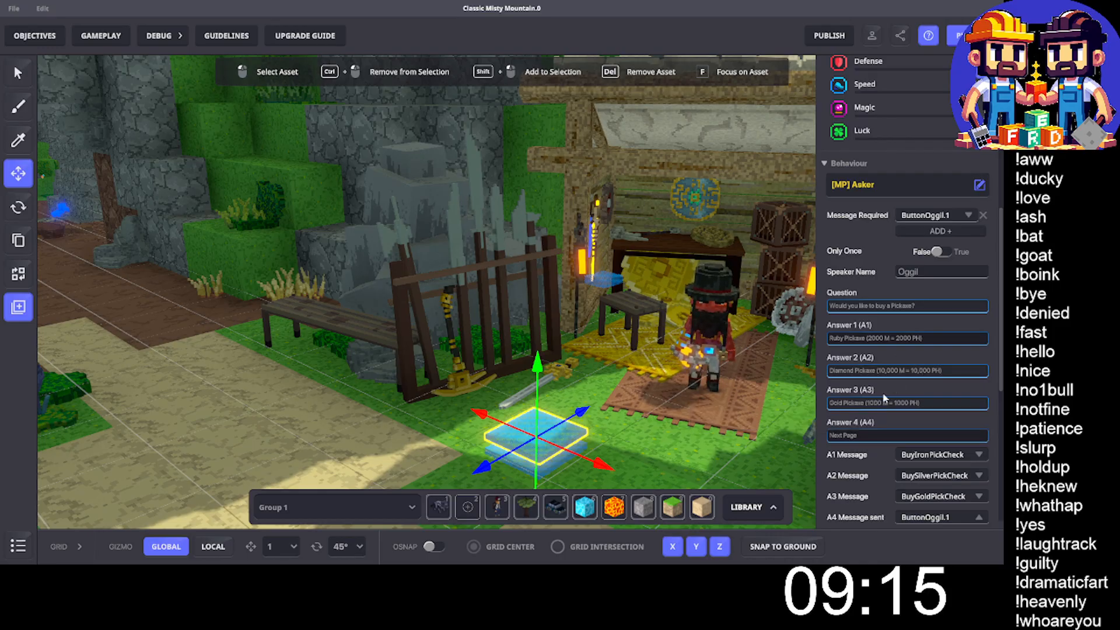
# - Replace the duplicate Asker's Answer 3 with "Go Back"
pyautogui.click(863, 402)
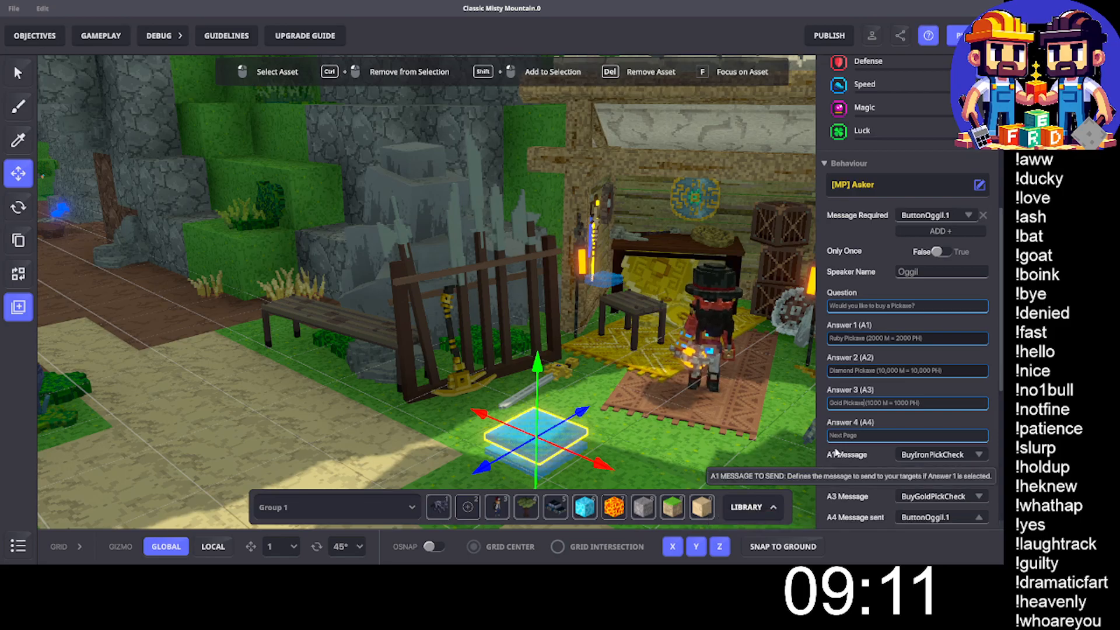
pyautogui.hotkey('ctrl', 'a')
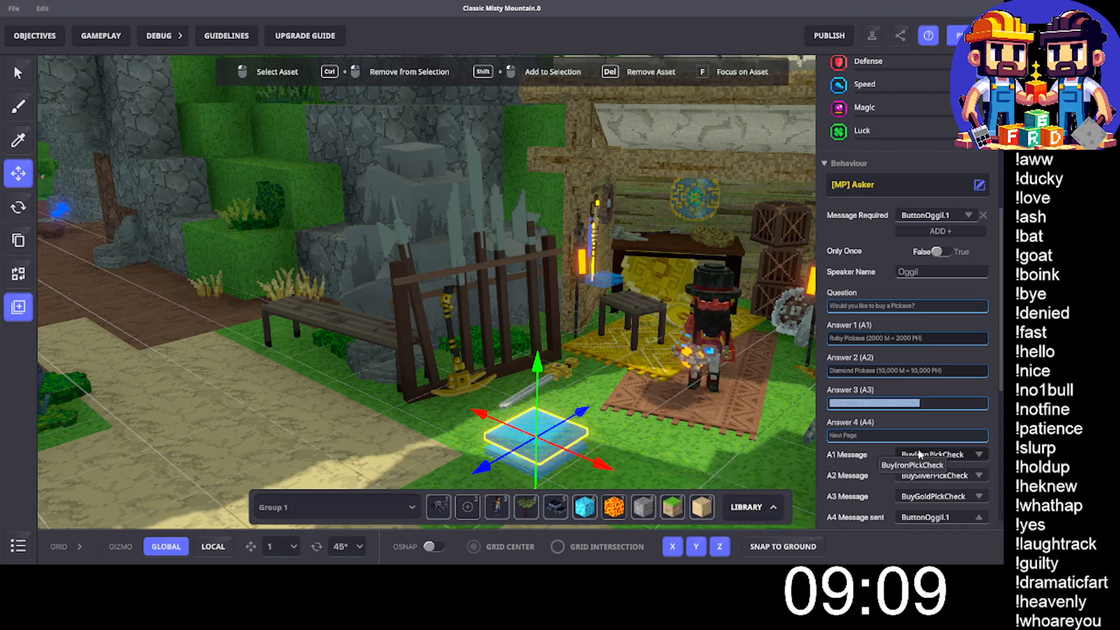
pyautogui.write('G')
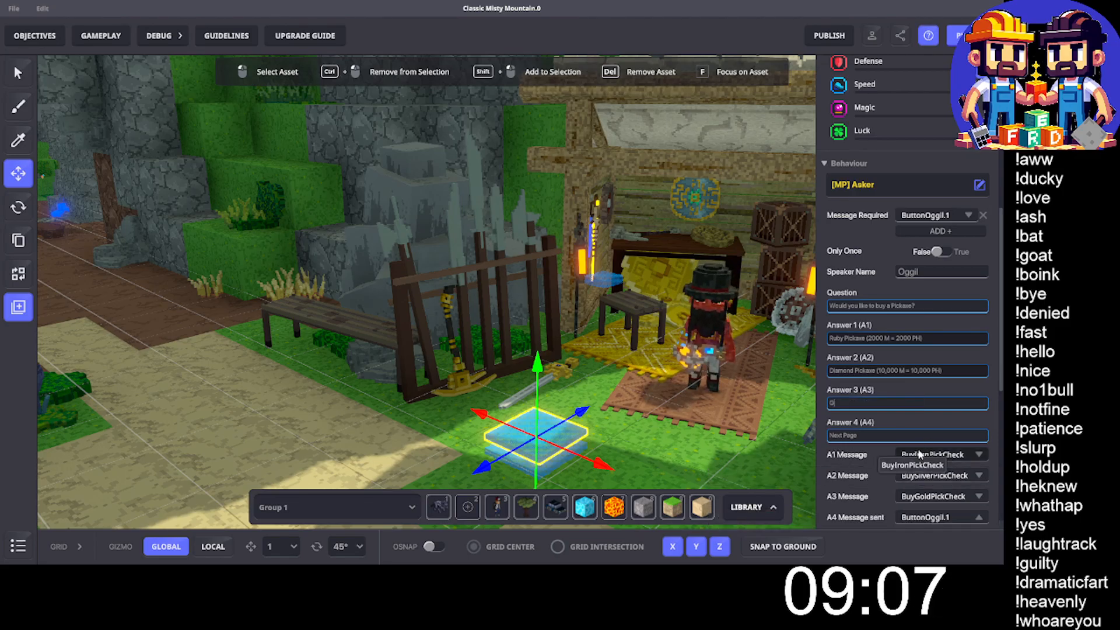
pyautogui.write('o Back')
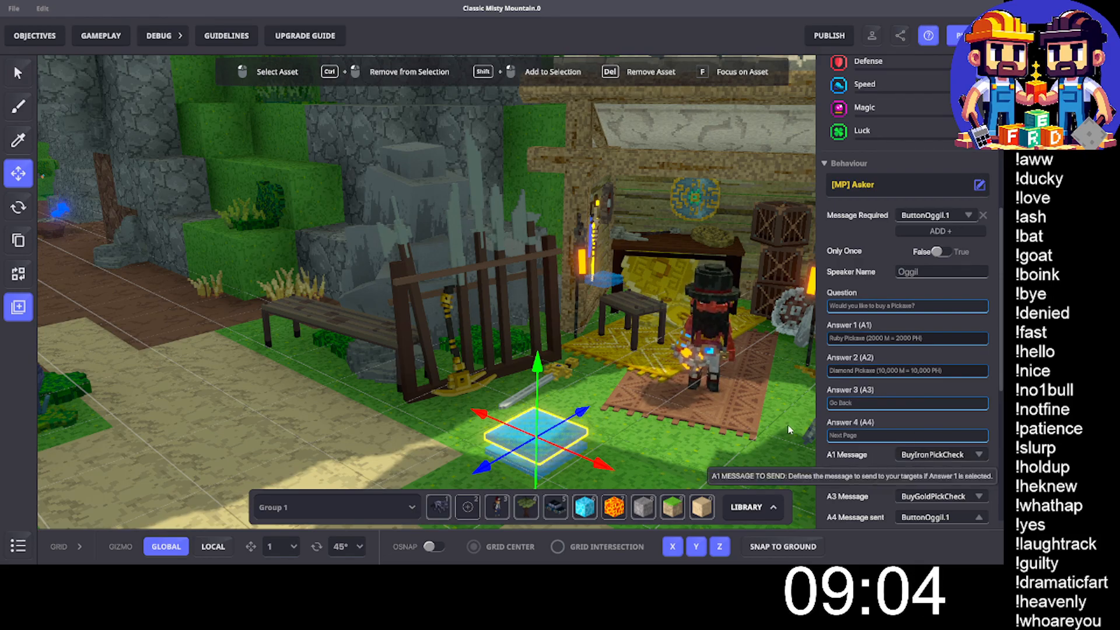
# - Replace the duplicate Asker's Answer 4 with "No Thanks!"
pyautogui.click(853, 437)
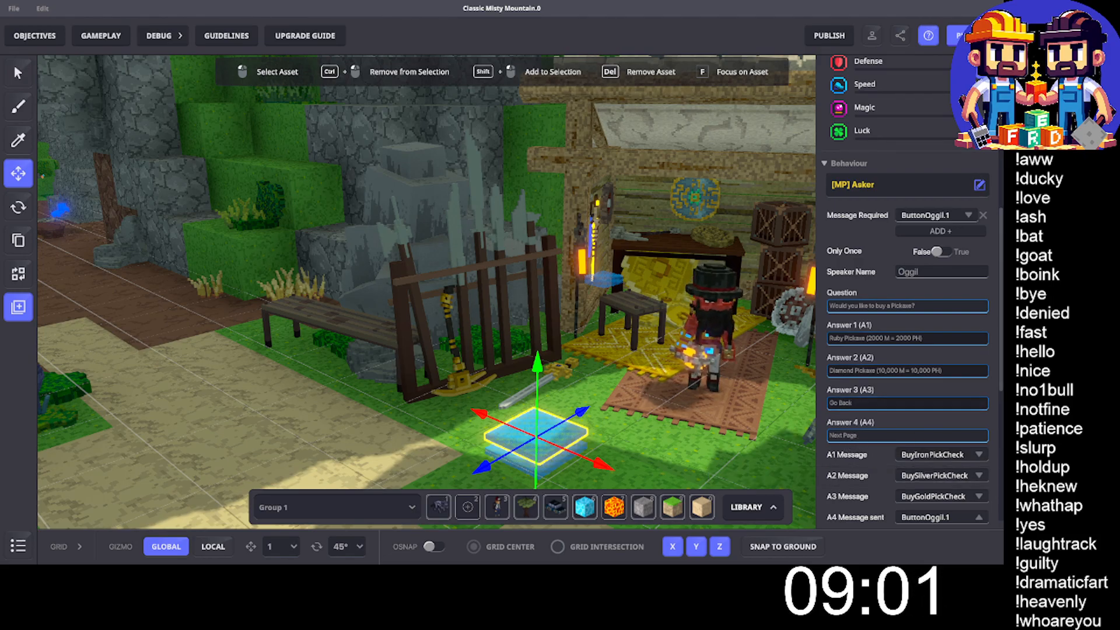
pyautogui.write('No')
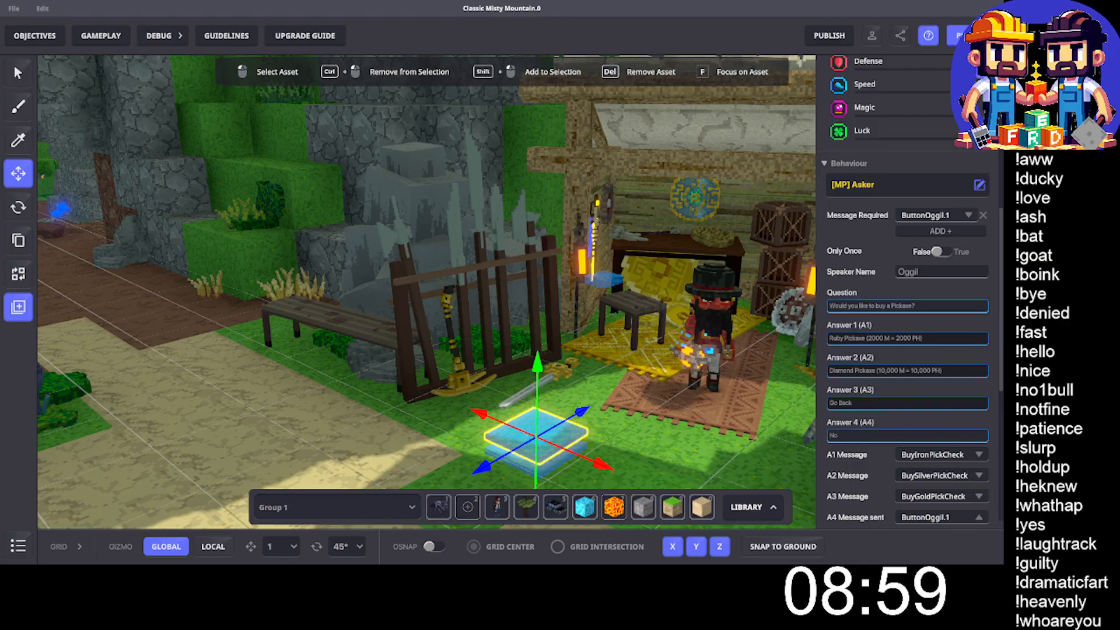
pyautogui.write(' 1')
pyautogui.write('anks!')
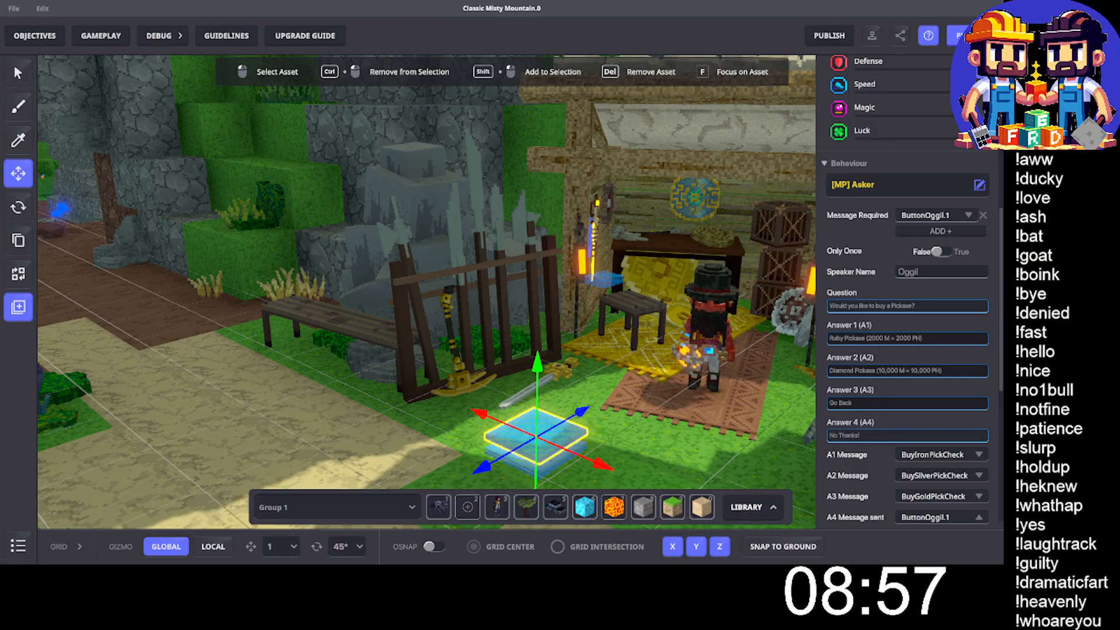
# - Create the message BuyRubyPickCheck as the duplicate Asker's A1 message, adapting the copied iron pickaxe message name
pyautogui.click(926, 461)
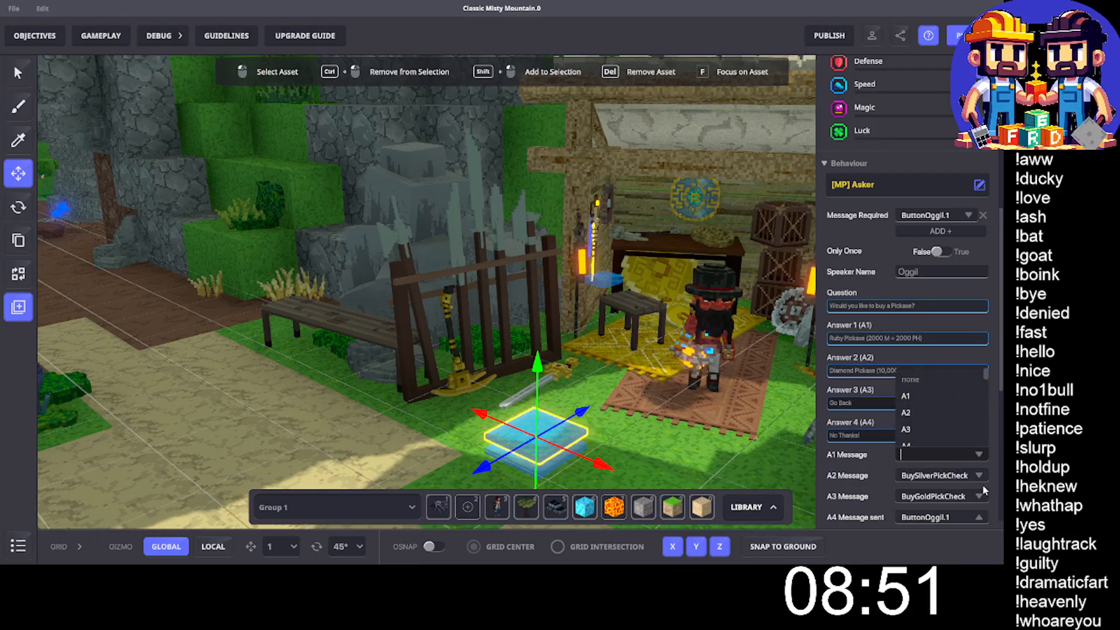
pyautogui.write('BuyIronPickCheck')
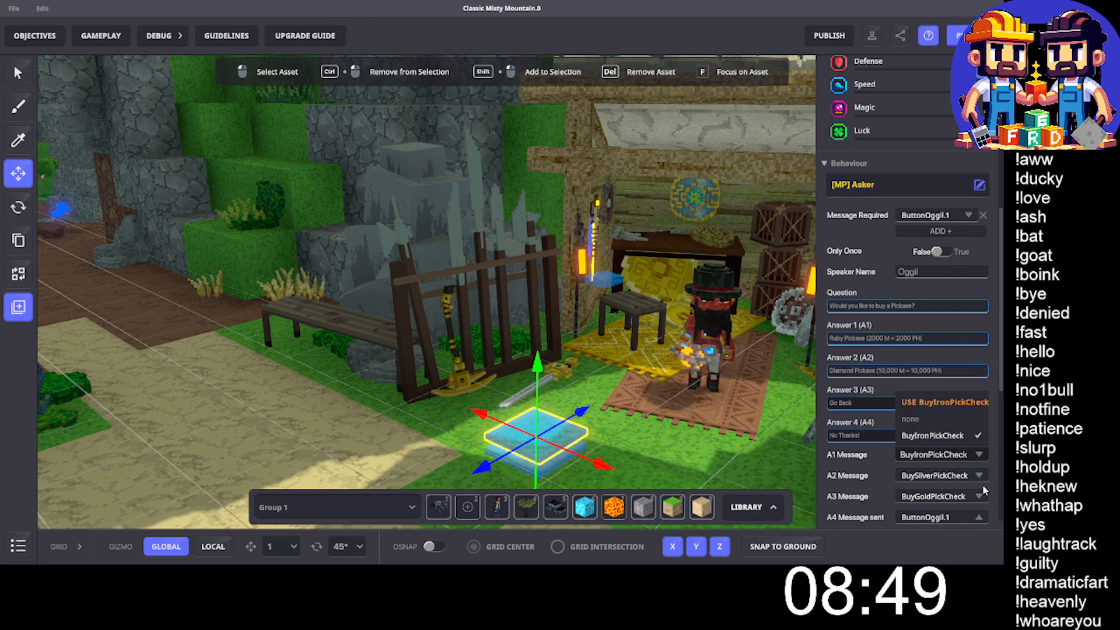
pyautogui.press('Left')
pyautogui.press('Left')
pyautogui.press('Left')
pyautogui.press('Left')
pyautogui.press('Left')
pyautogui.press('Left')
pyautogui.press('Left')
pyautogui.press('Left')
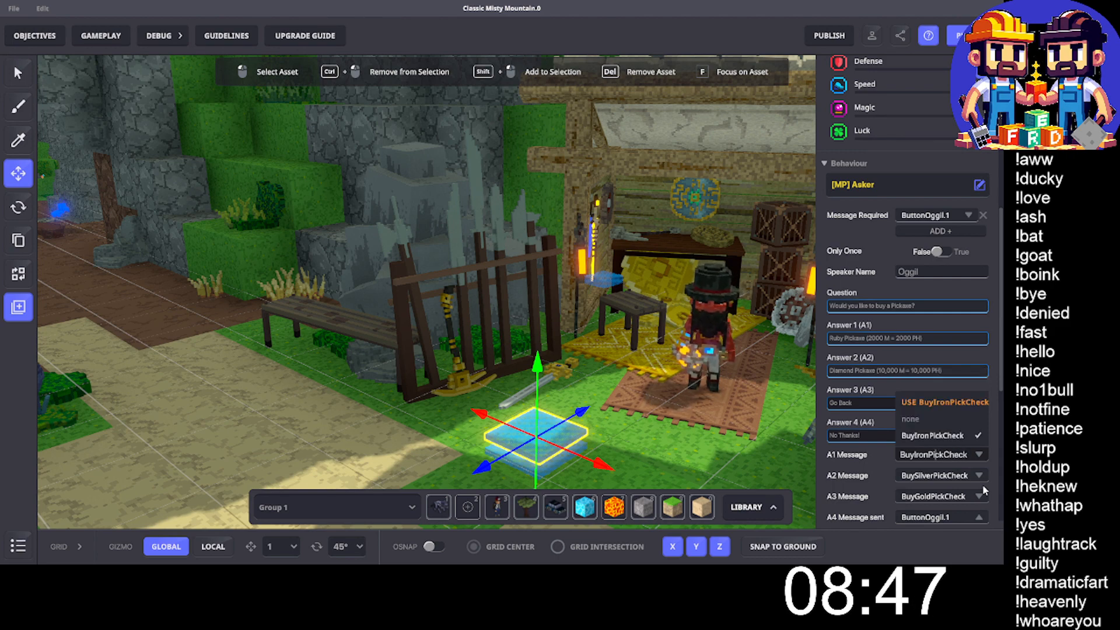
pyautogui.press('BackSpace')
pyautogui.press('BackSpace')
pyautogui.press('BackSpace')
pyautogui.press('BackSpace')
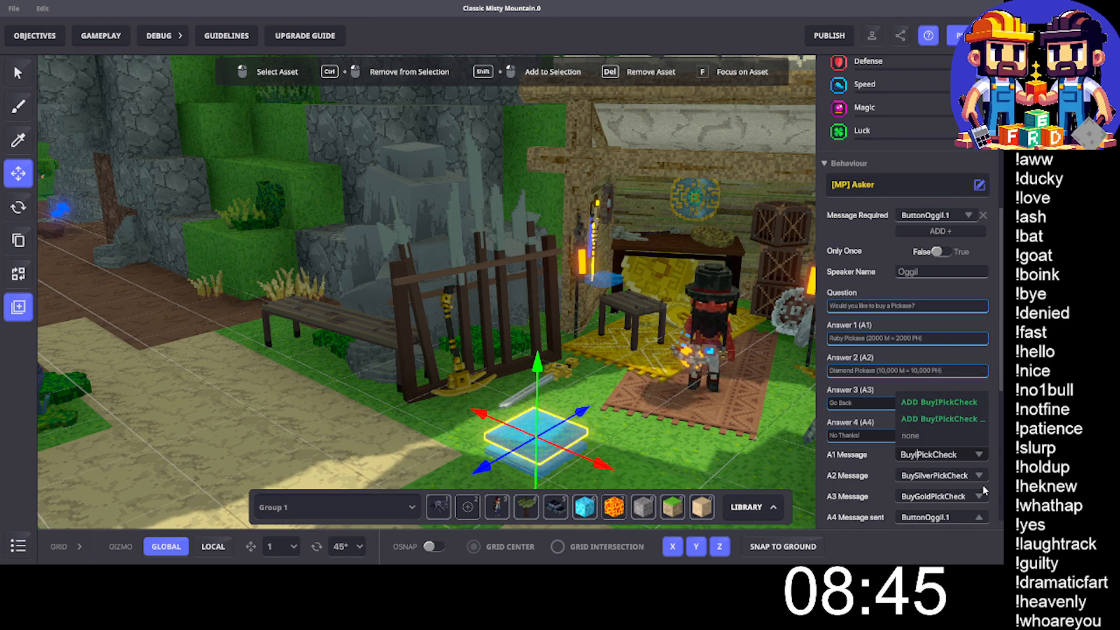
pyautogui.write('Ruby')
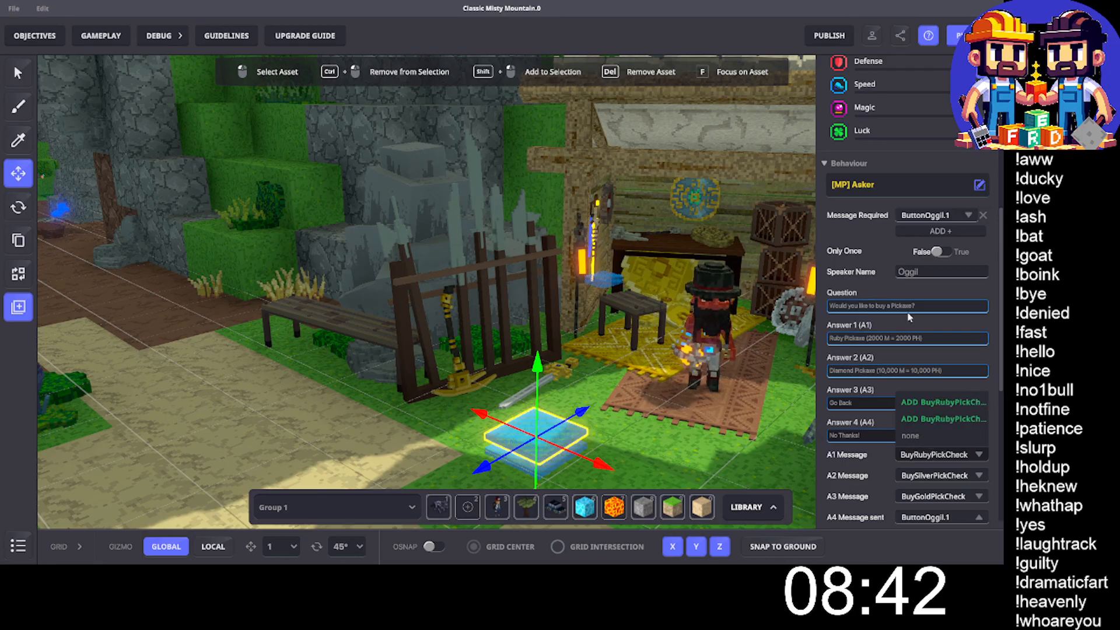
pyautogui.click(927, 402)
# - Try to create the message BuyDiamondPickCheck as the duplicate Asker's A2 message, adapting the copied iron pickaxe message name
pyautogui.click(937, 476)
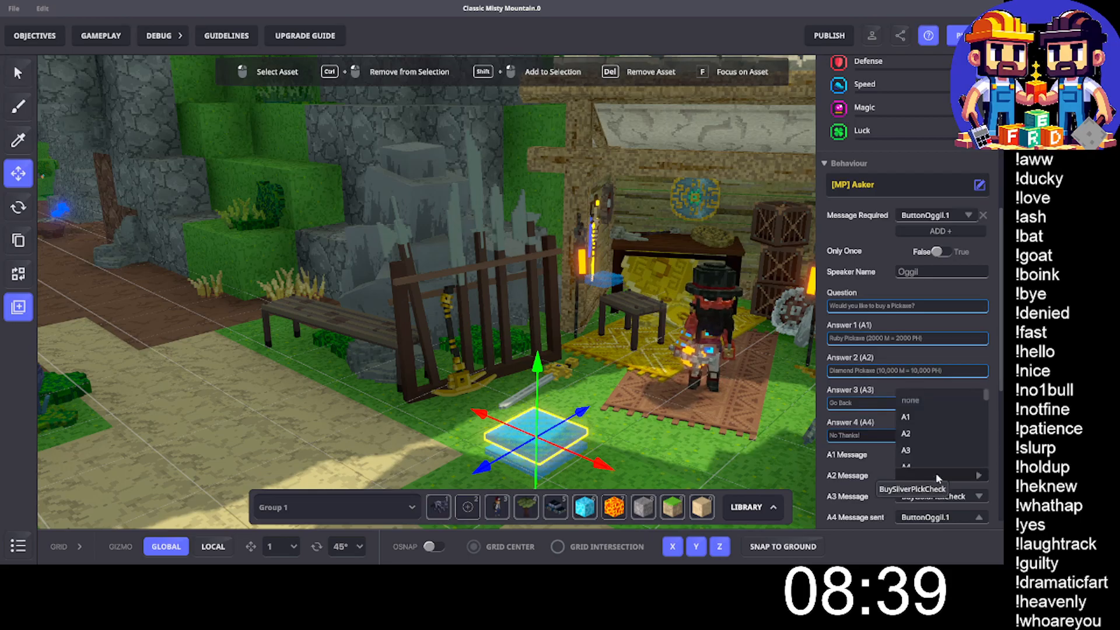
pyautogui.write('BuyIronPickCheck')
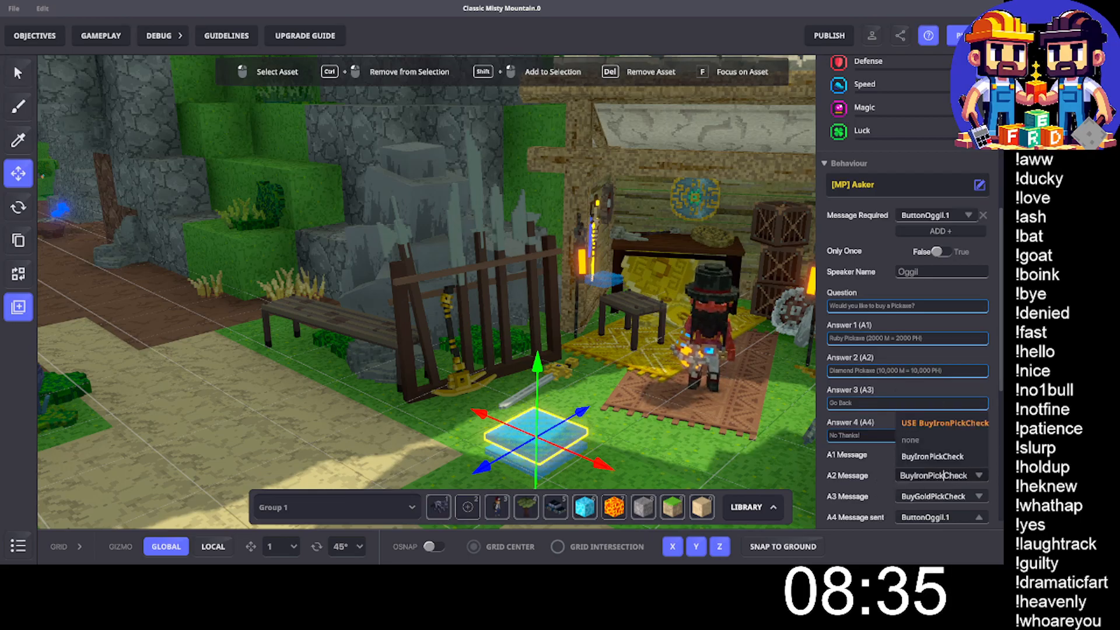
pyautogui.click(927, 475)
pyautogui.press('BackSpace')
pyautogui.press('BackSpace')
pyautogui.press('BackSpace')
pyautogui.press('BackSpace')
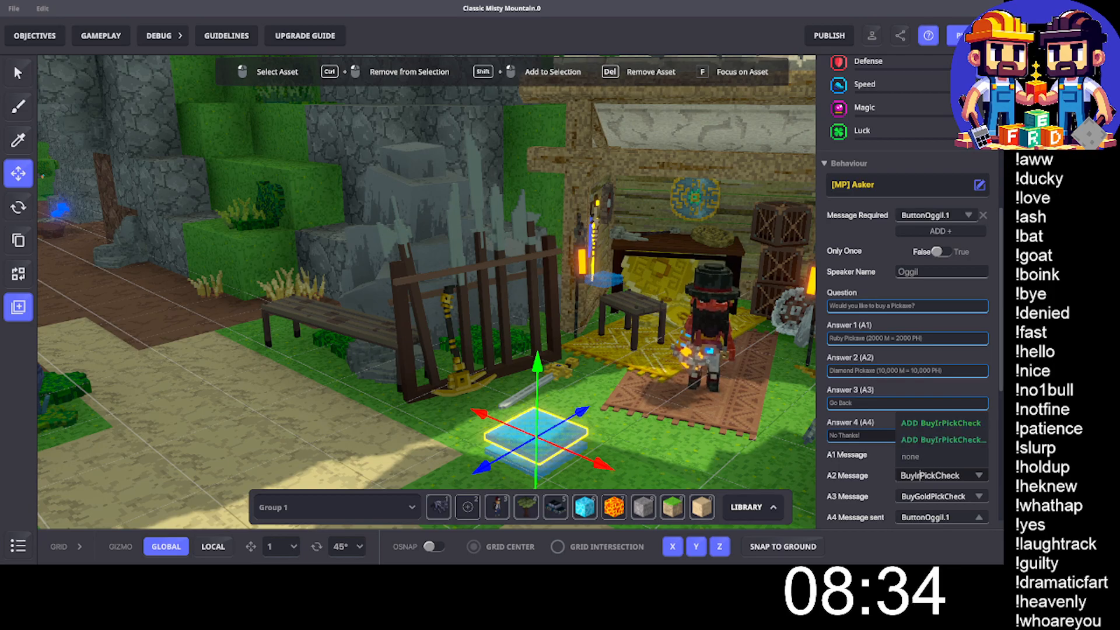
pyautogui.write('Dia')
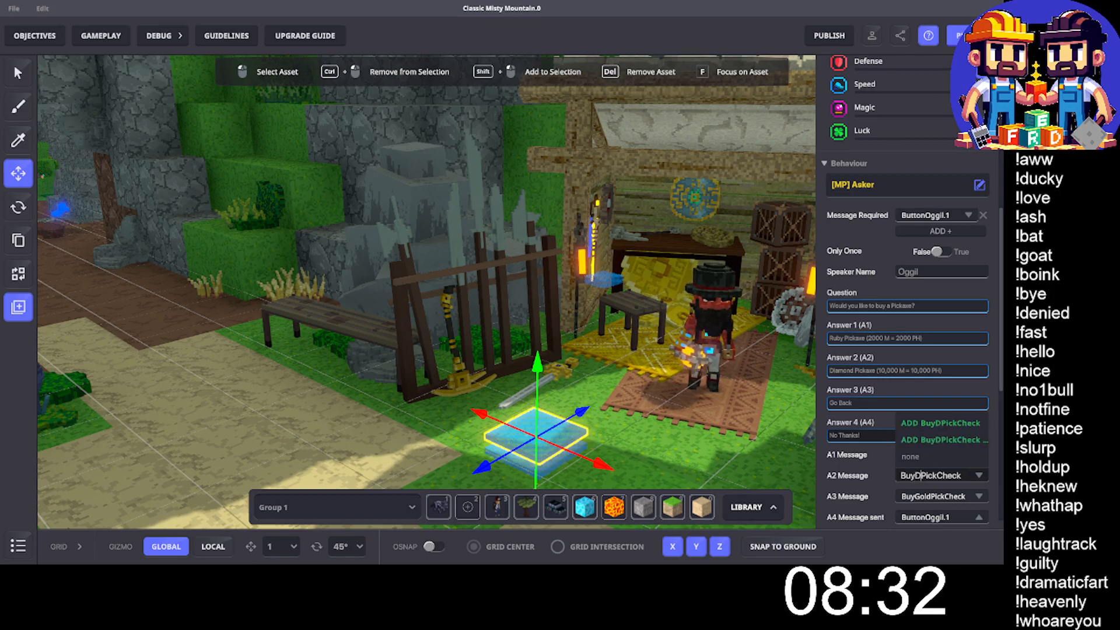
pyautogui.write('mond')
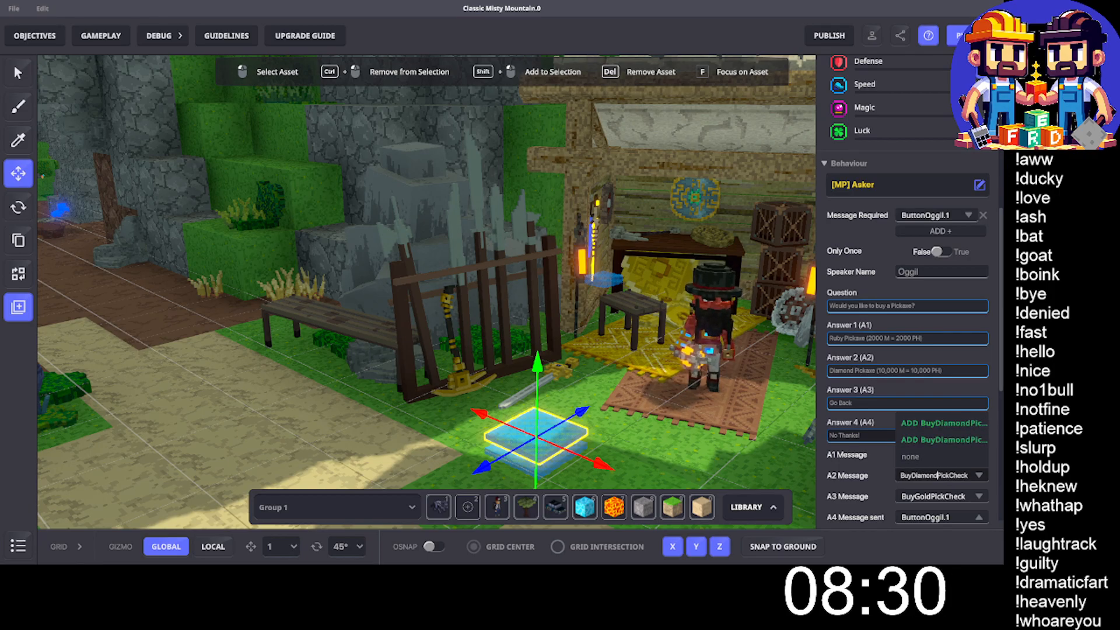
pyautogui.click(924, 500)
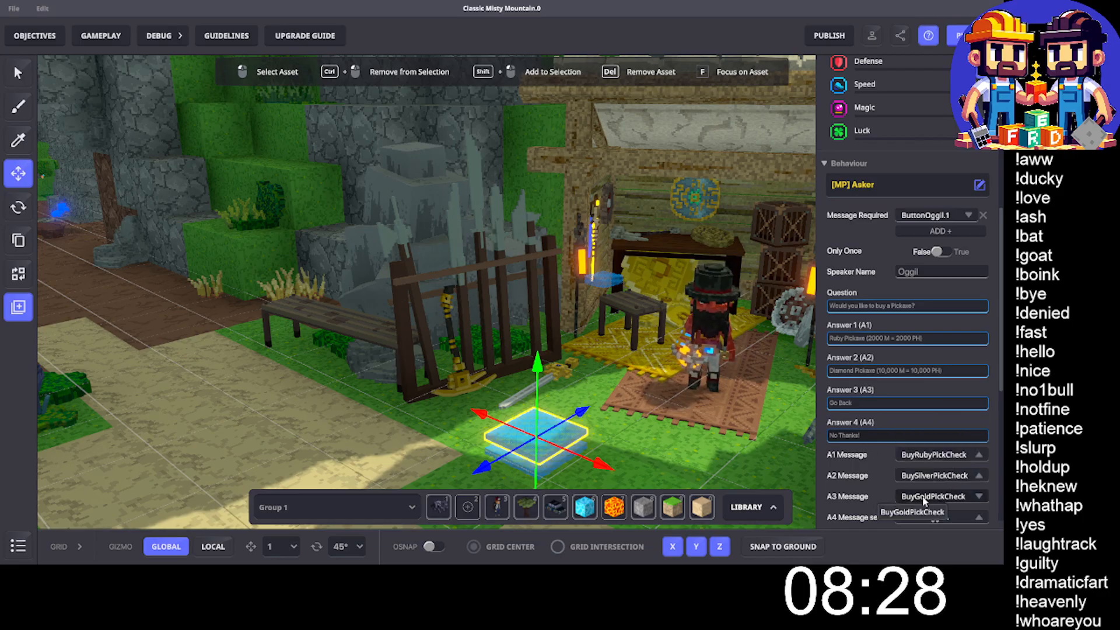
# - Set the duplicate Asker's A3 message to ButtonOggil and its A4 message to none
pyautogui.click(924, 500)
pyautogui.write('Button')
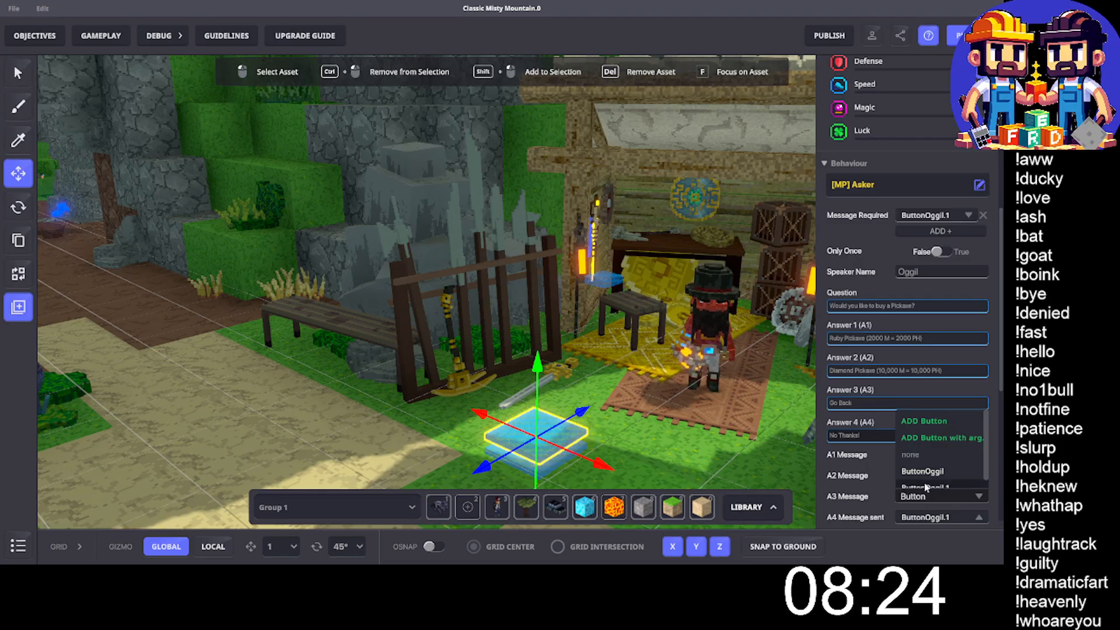
pyautogui.click(923, 470)
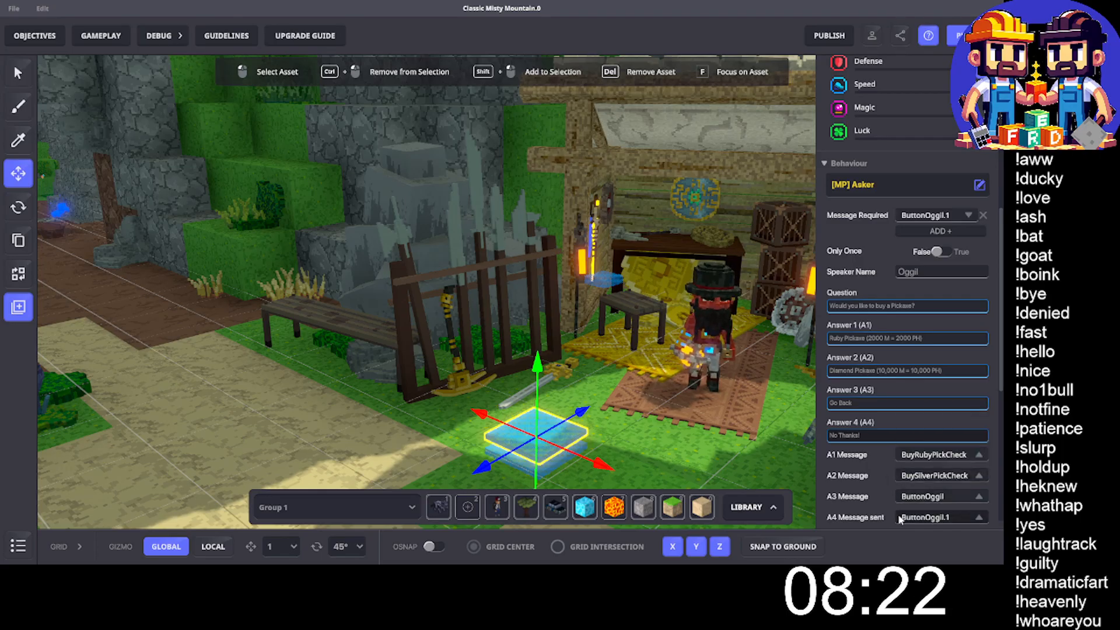
pyautogui.click(927, 517)
pyautogui.click(920, 445)
pyautogui.scroll(-2, 904, 402)
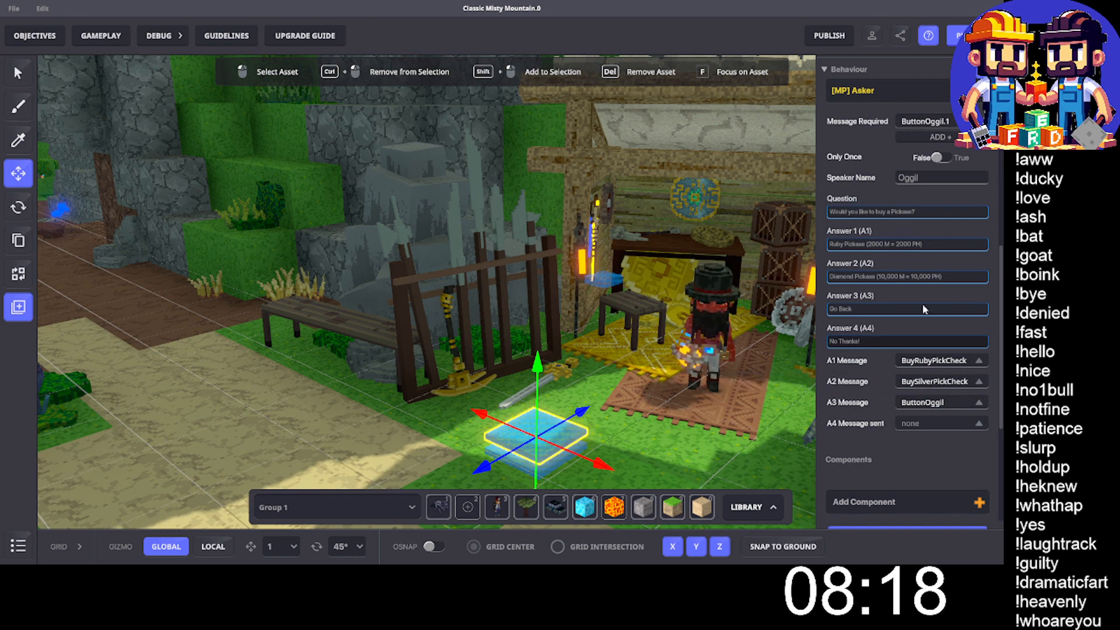
# - Save the changes to the Classic Misty Mountain map
pyautogui.scroll(-1, 926, 338)
pyautogui.scroll(2, 927, 338)
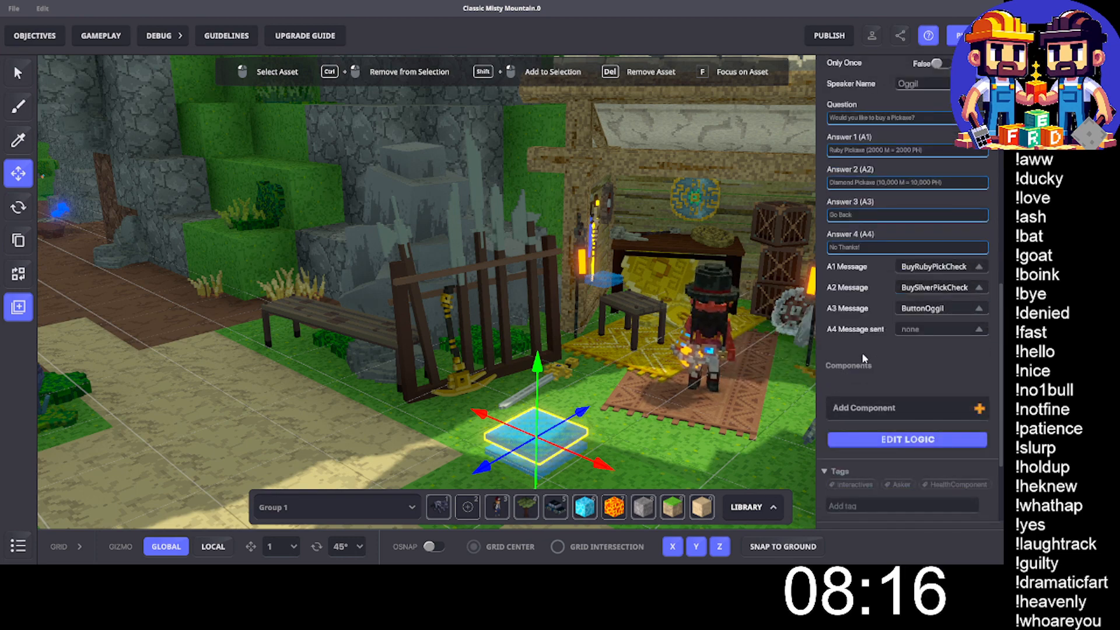
pyautogui.hotkey('ctrl', 's')
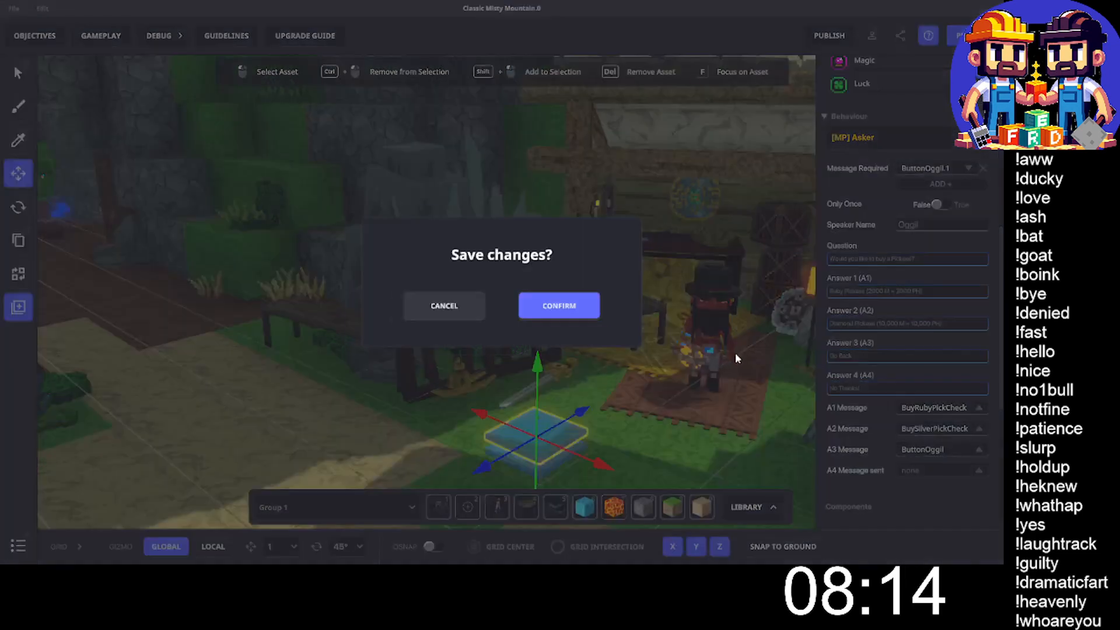
pyautogui.click(575, 320)
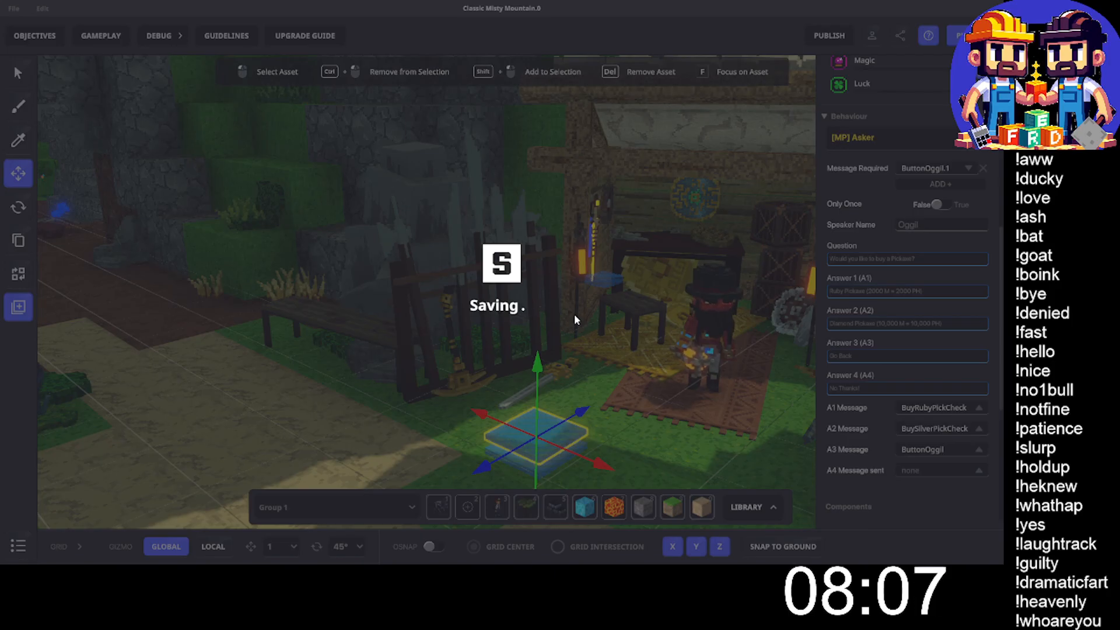
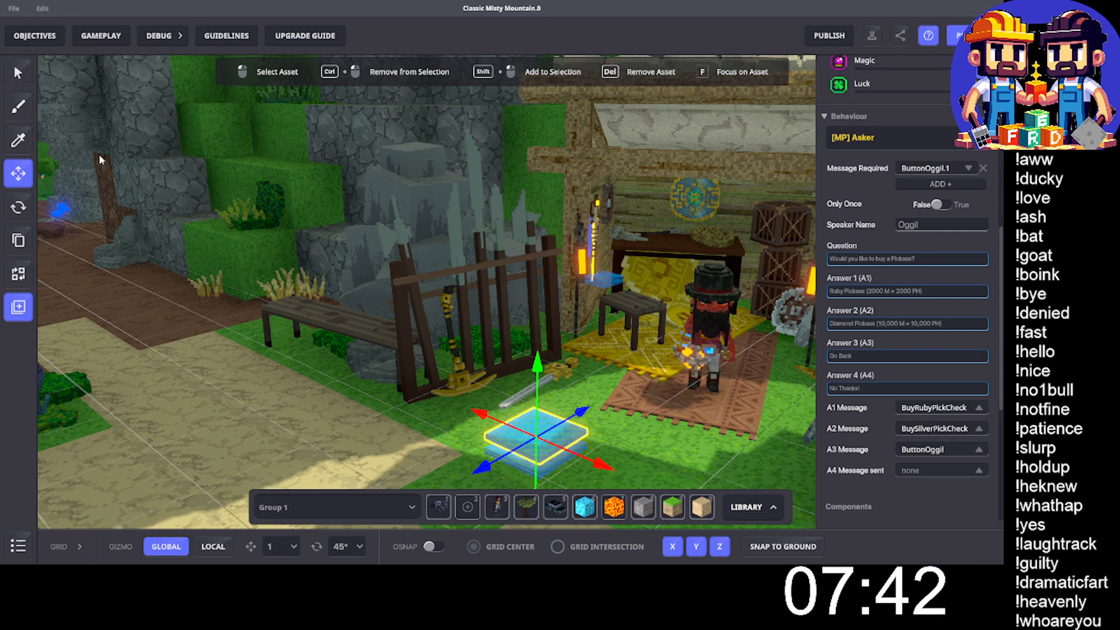
# - Open the gameplay Game Rules editor and expand it to full-screen view
pyautogui.click(101, 35)
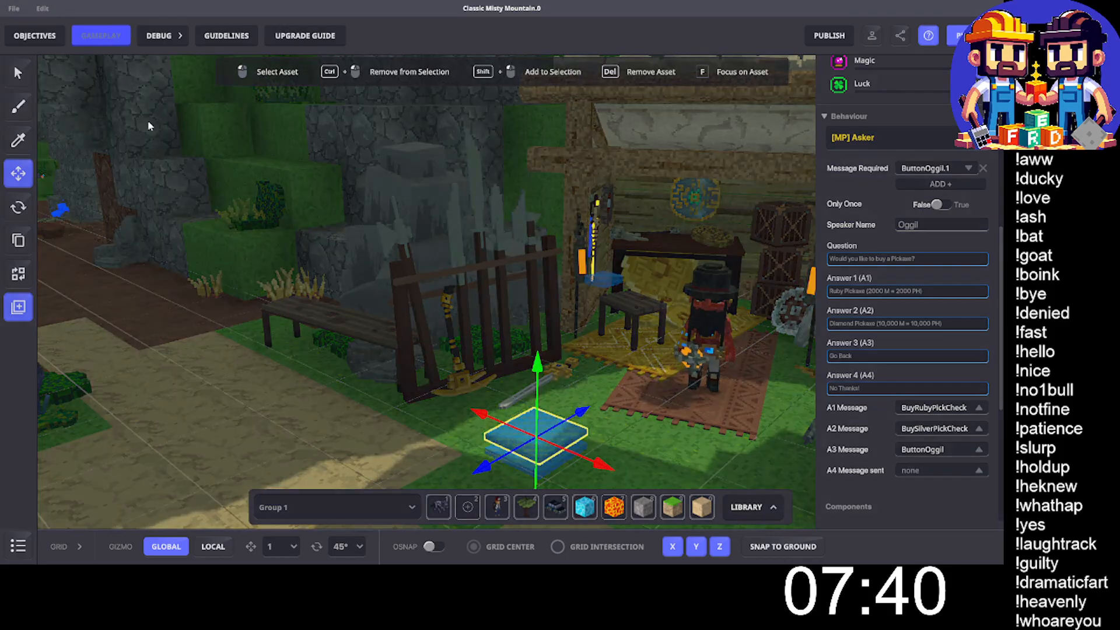
pyautogui.click(201, 76)
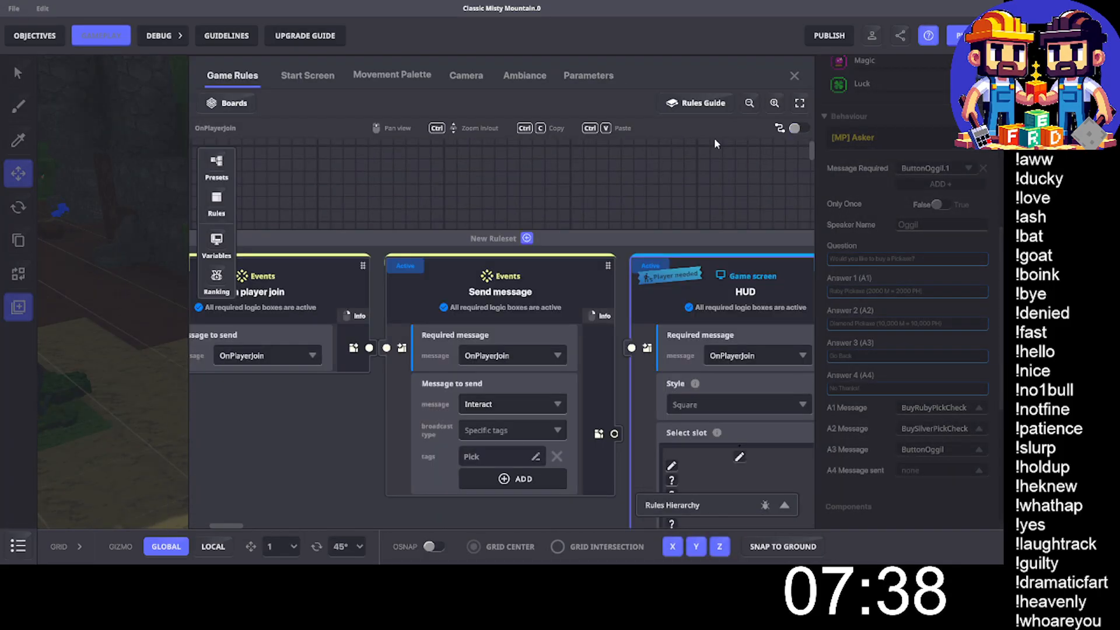
pyautogui.click(800, 103)
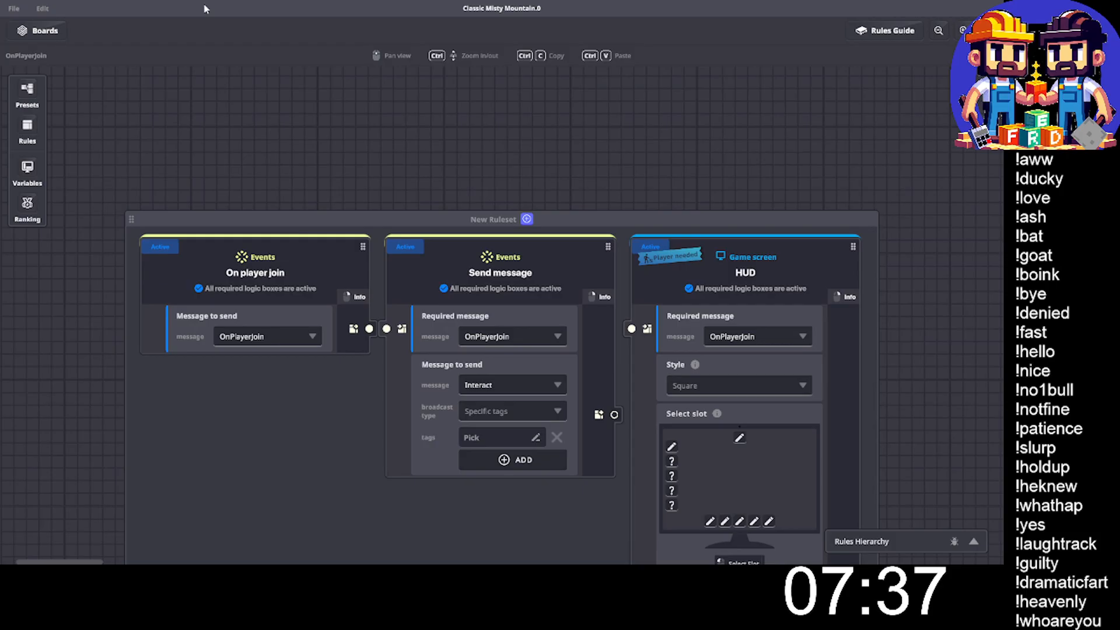
# - Add a new rules board named Buy Pickaxe Health
pyautogui.click(32, 33)
pyautogui.click(127, 56)
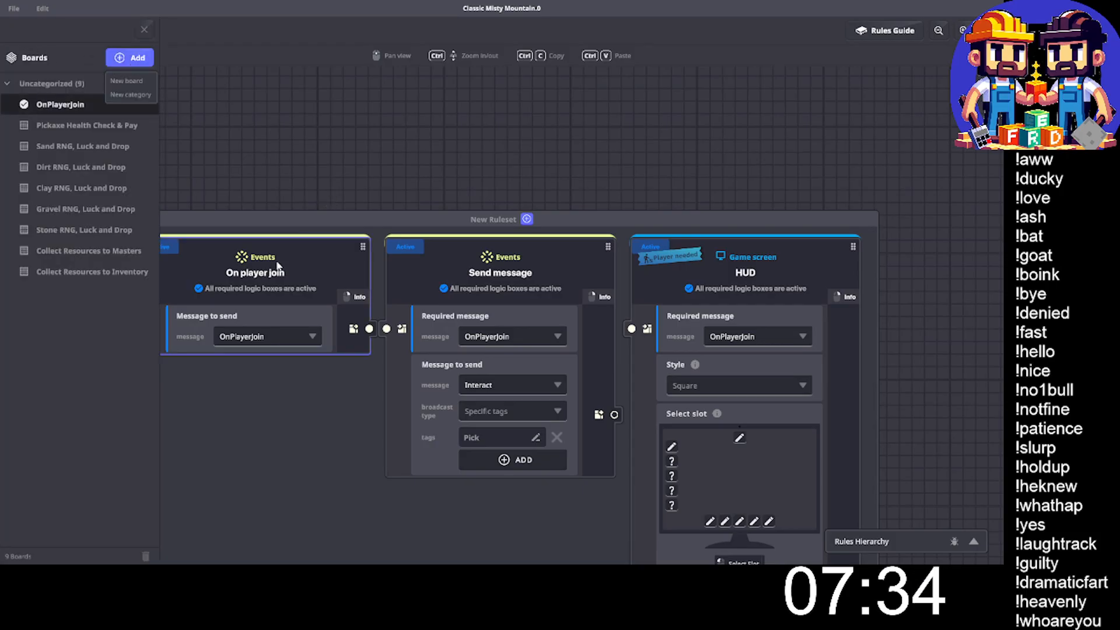
pyautogui.click(142, 81)
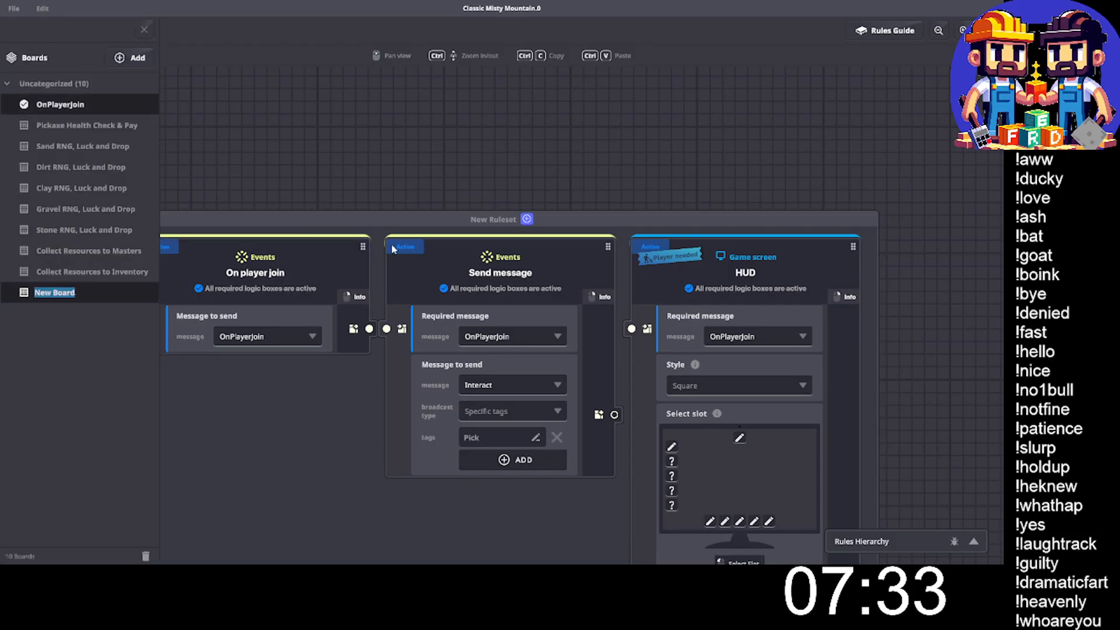
pyautogui.write('P')
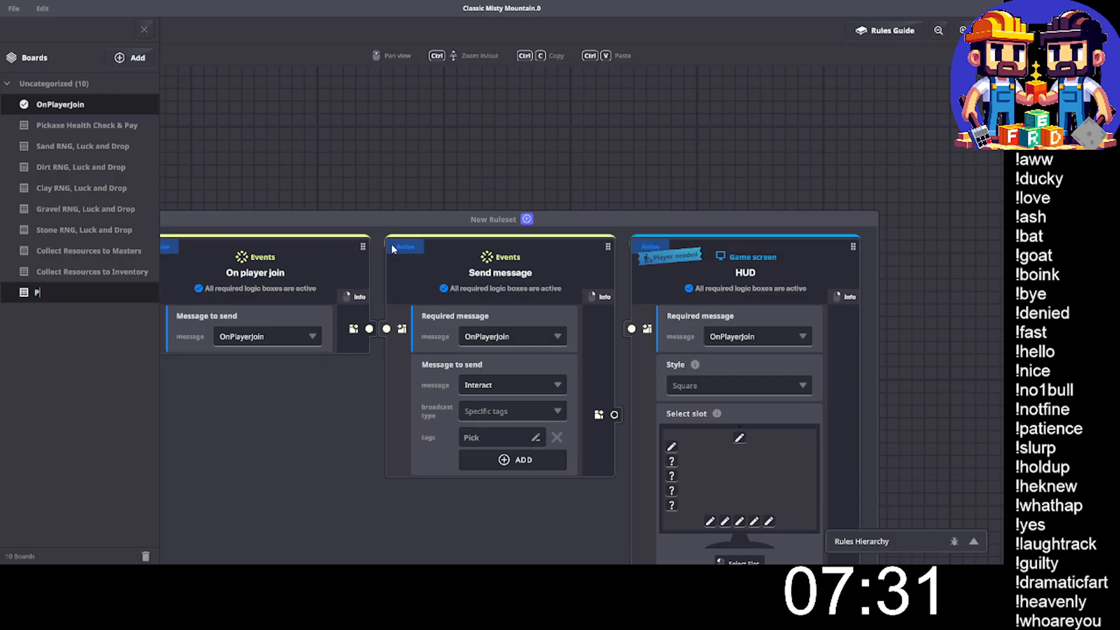
pyautogui.write('uy ')
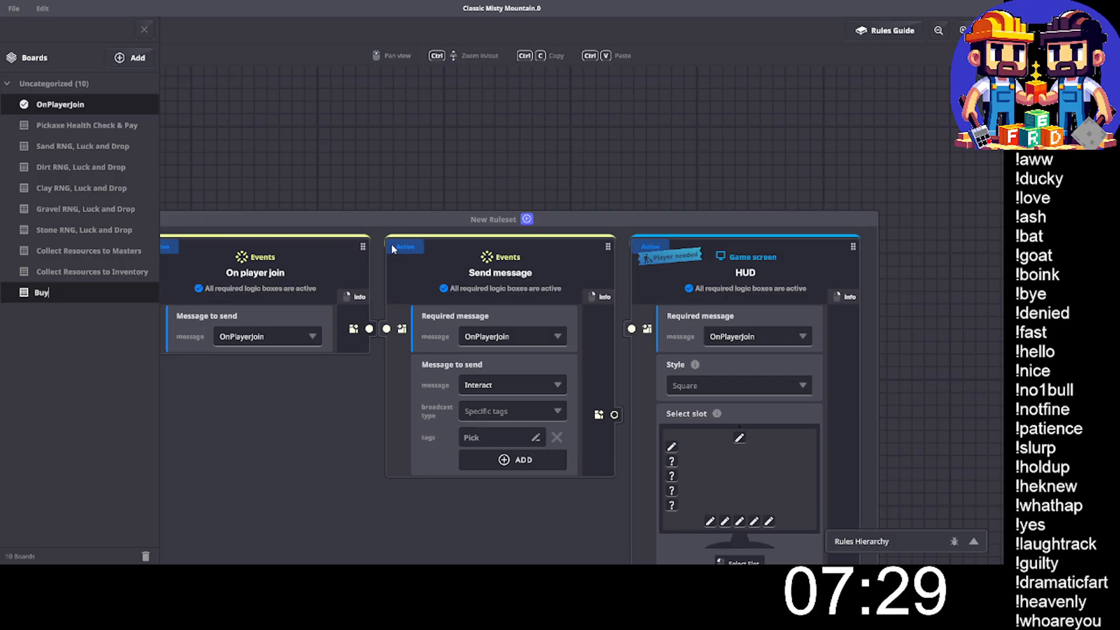
pyautogui.write('Picka')
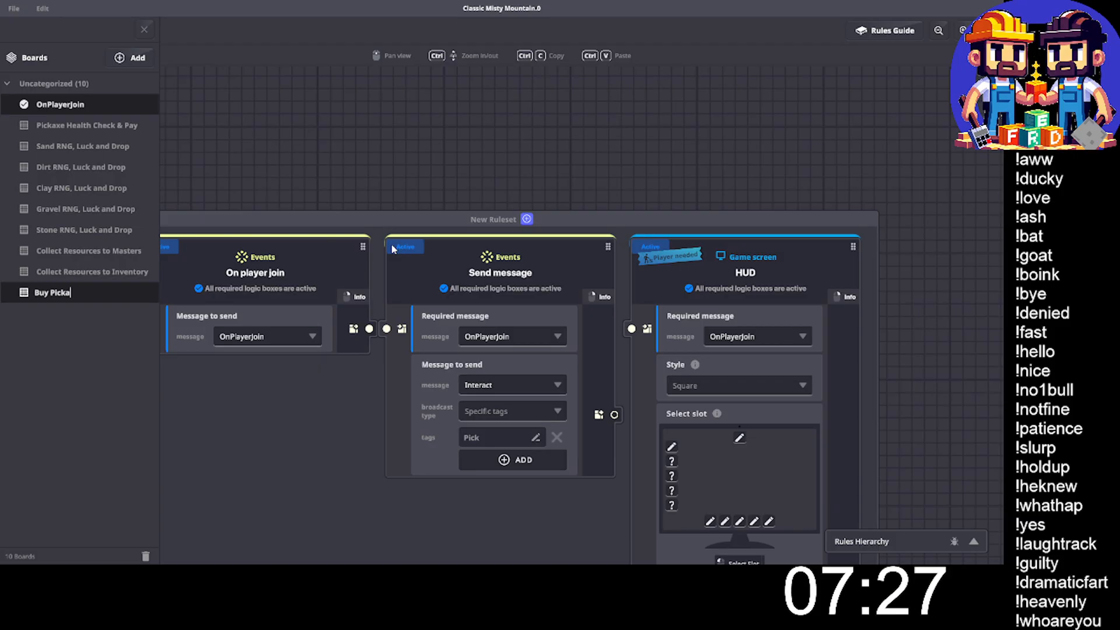
pyautogui.write('xe H')
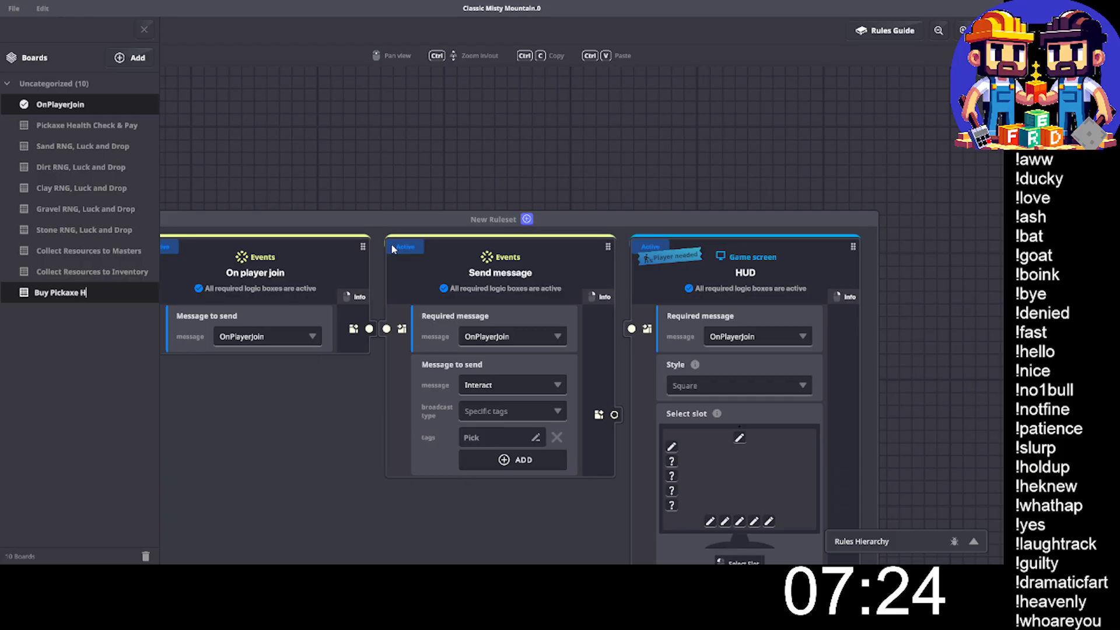
pyautogui.write('Ealealth')
pyautogui.press('Return')
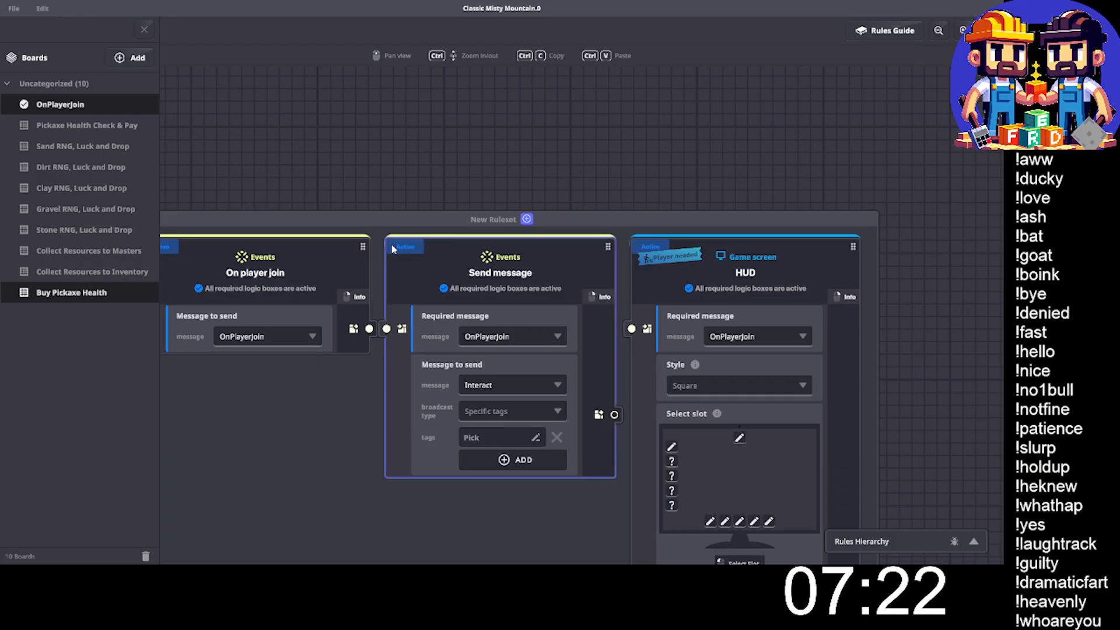
# - Open the Buy Pickaxe Health board and place a Compare numbers rule near the top of its canvas
pyautogui.click(77, 292)
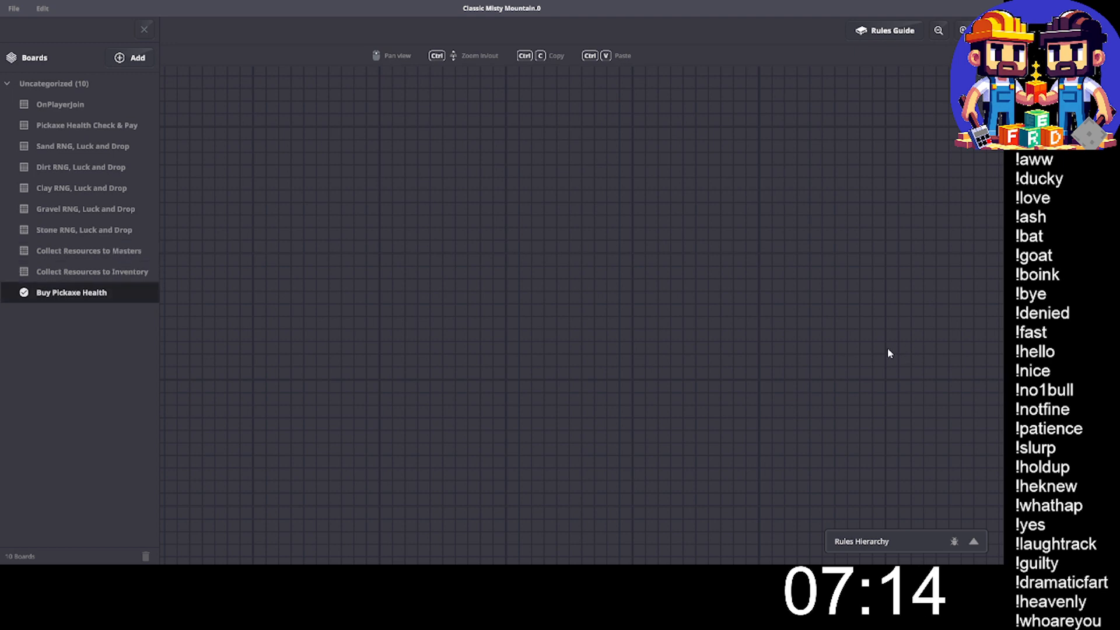
pyautogui.click(143, 30)
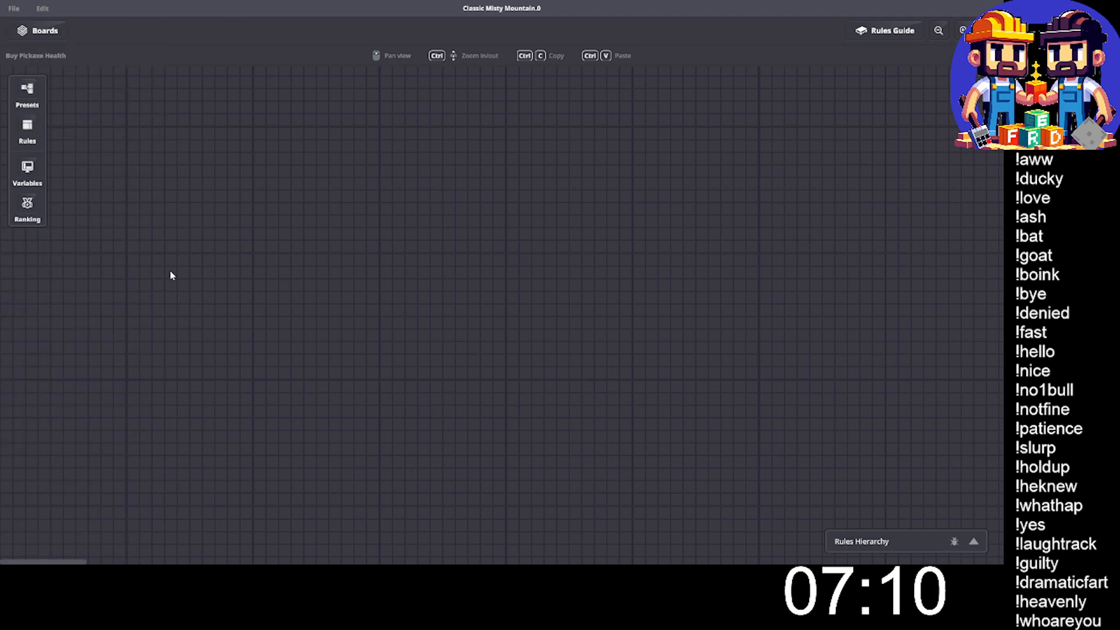
pyautogui.click(28, 126)
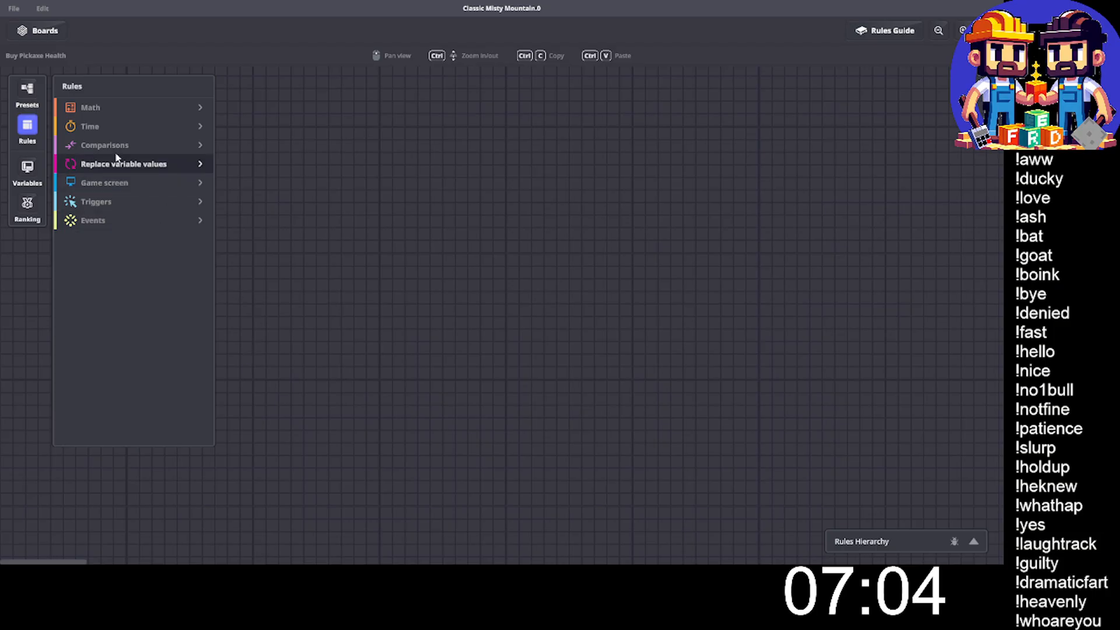
pyautogui.click(193, 146)
pyautogui.click(145, 165)
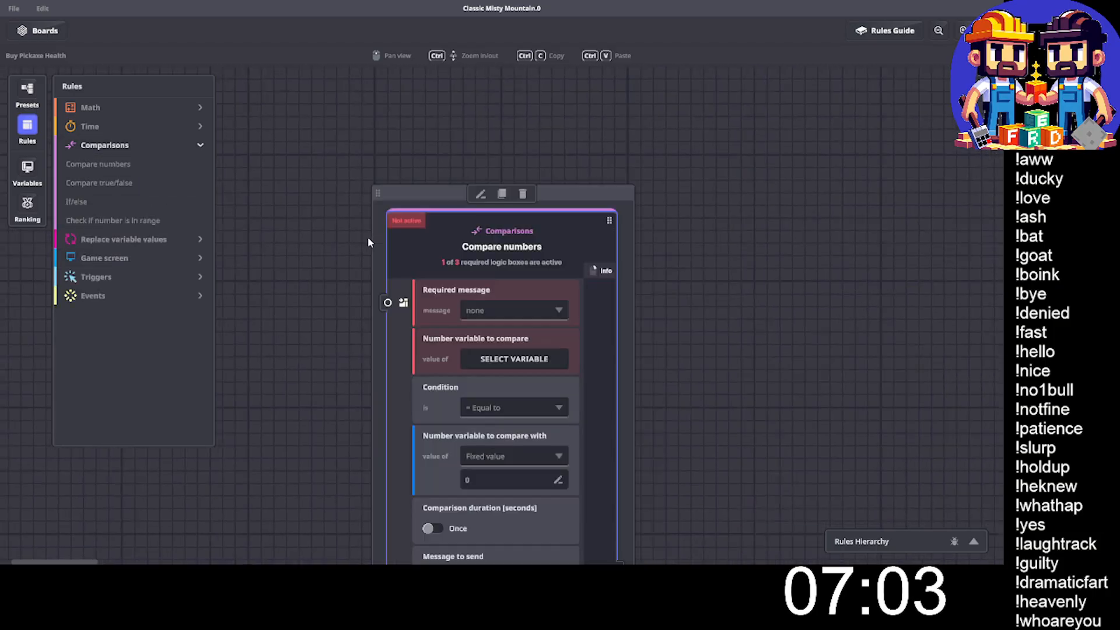
pyautogui.moveTo(412, 189); pyautogui.dragTo(354, 113)
# - Set the comparison's required message to BuyIronPickCheck and its number variable to compare to Masters
pyautogui.click(432, 233)
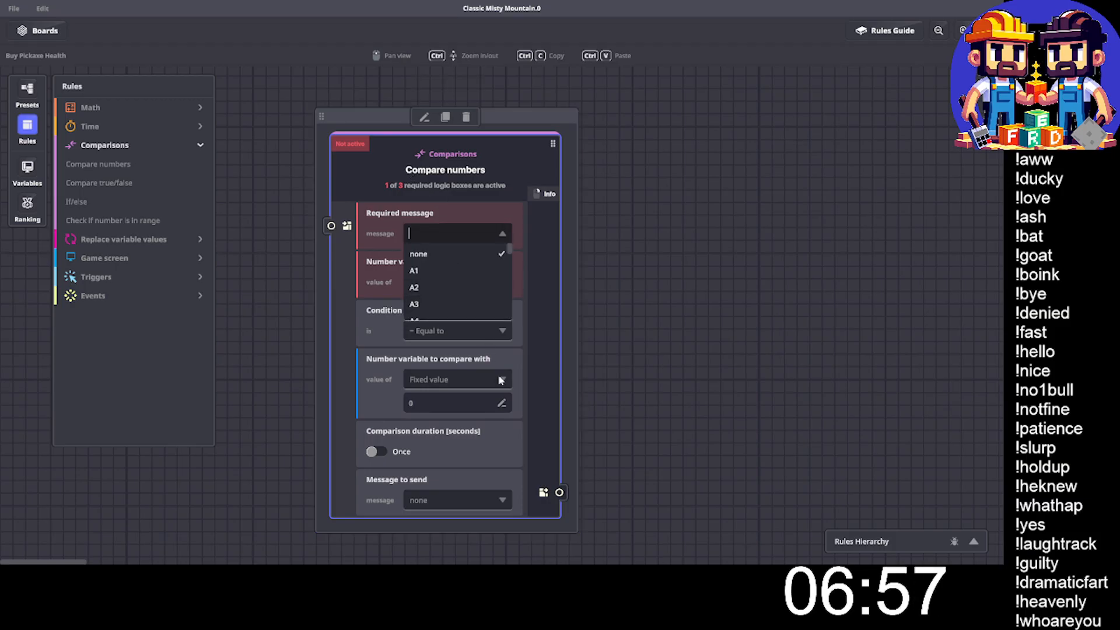
pyautogui.write('BuyI')
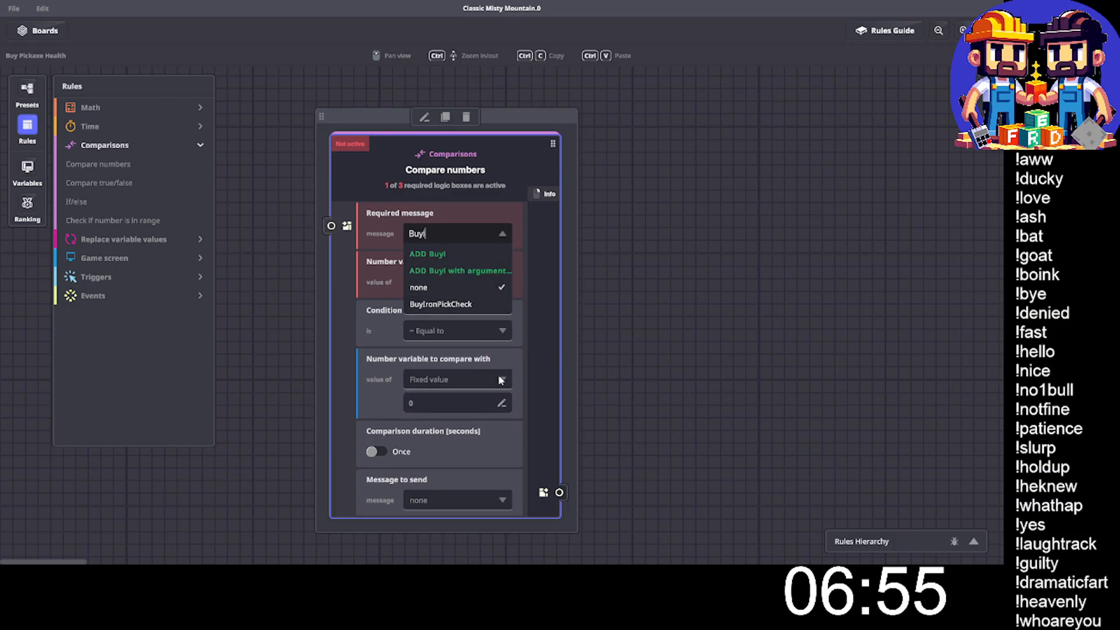
pyautogui.click(460, 305)
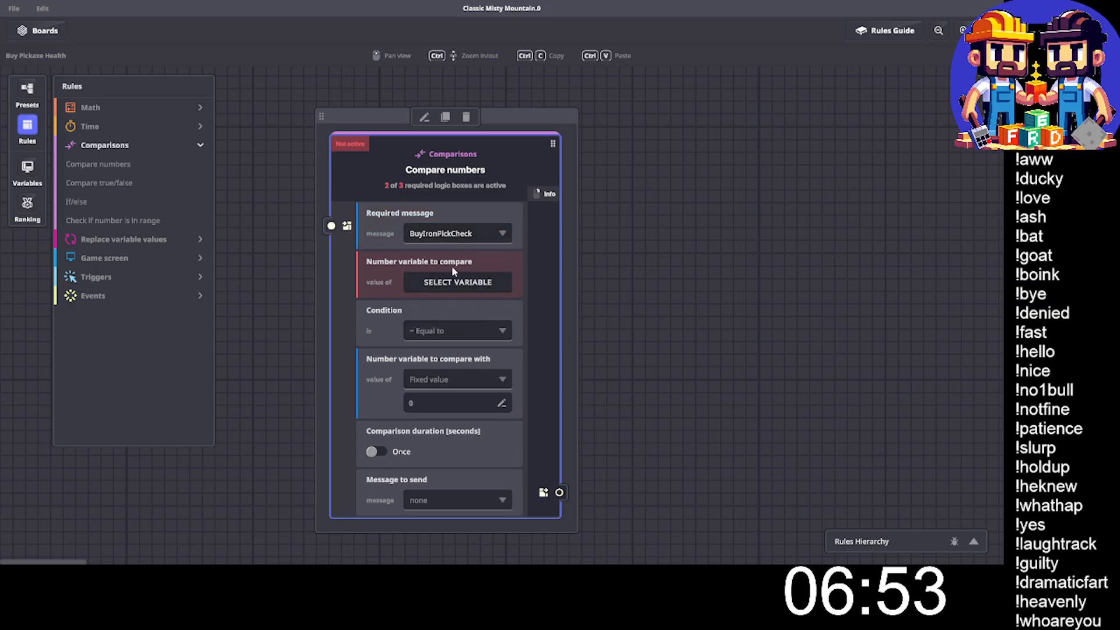
pyautogui.click(457, 282)
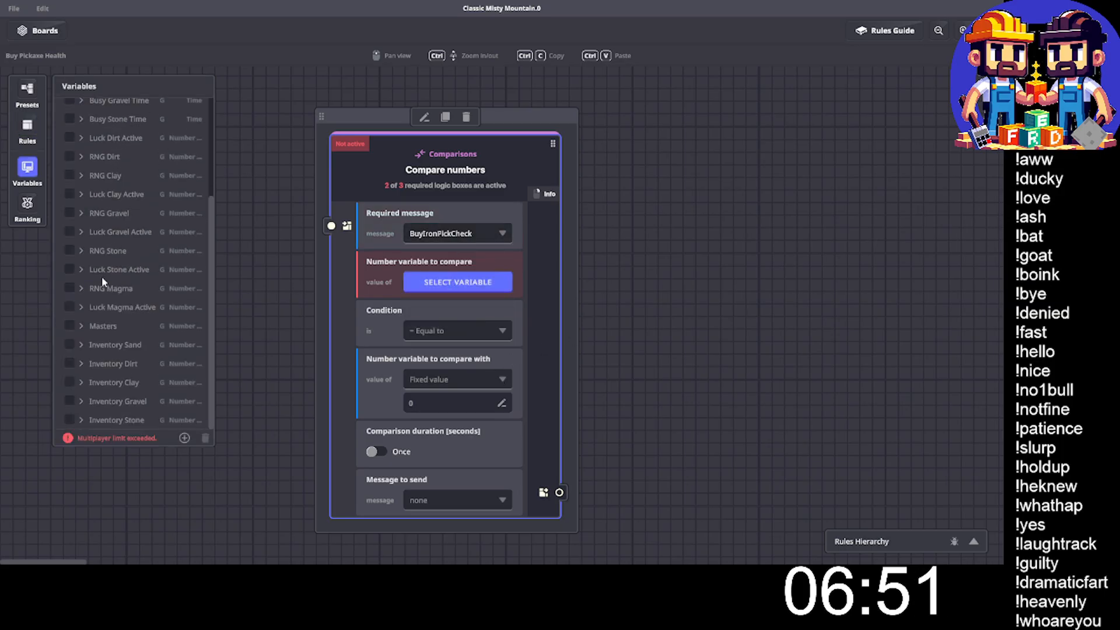
pyautogui.click(70, 327)
pyautogui.click(36, 172)
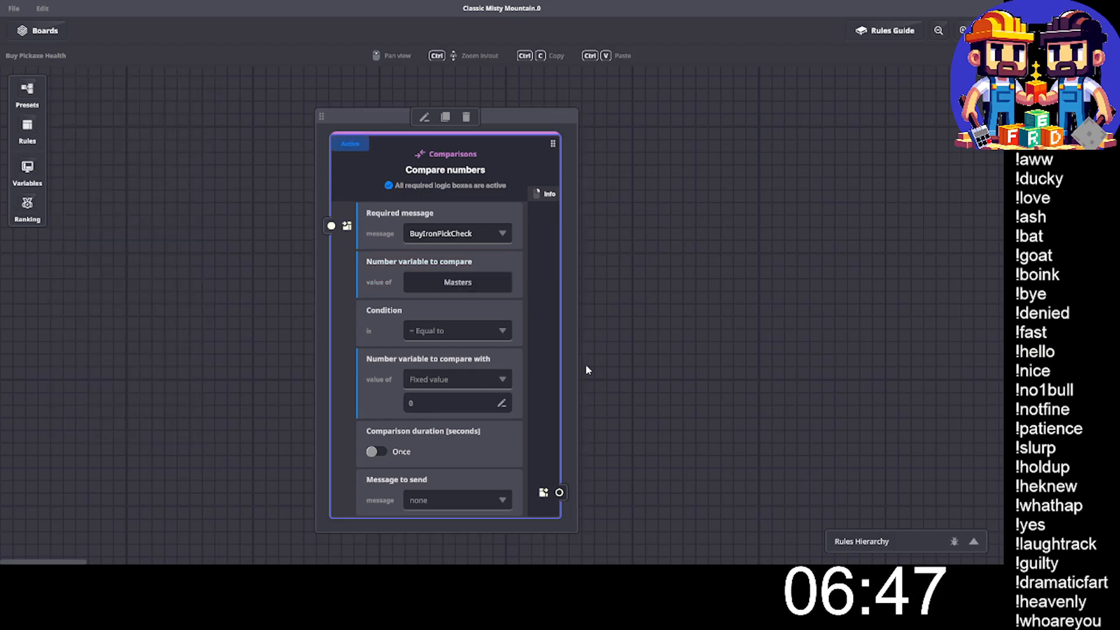
# - Set the comparison's condition to greater than or equal to a fixed value of 100
pyautogui.click(453, 334)
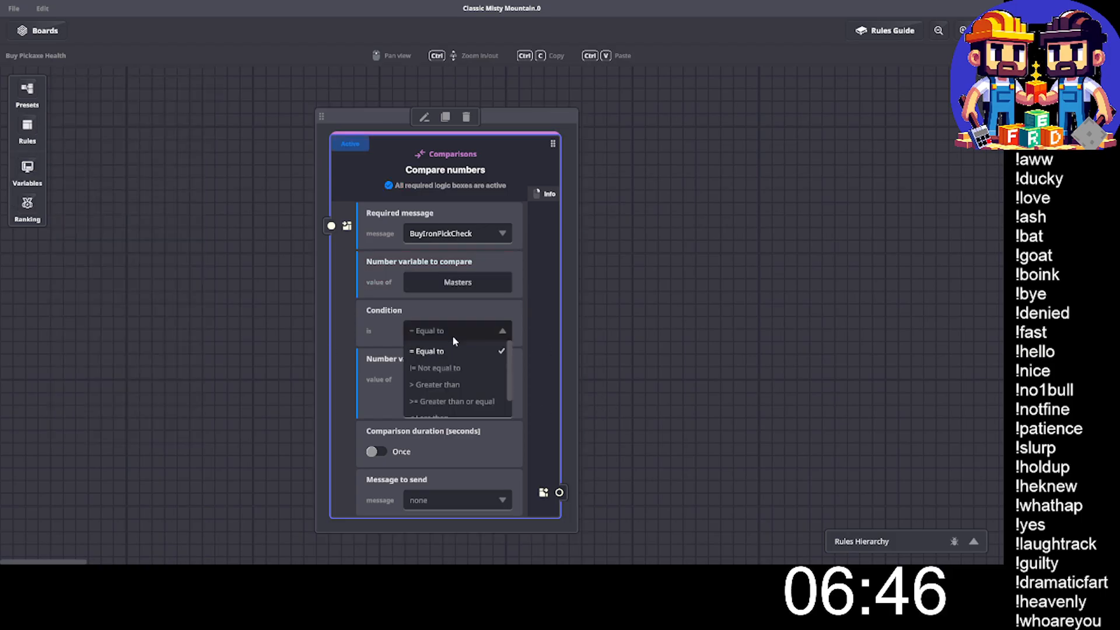
pyautogui.click(455, 401)
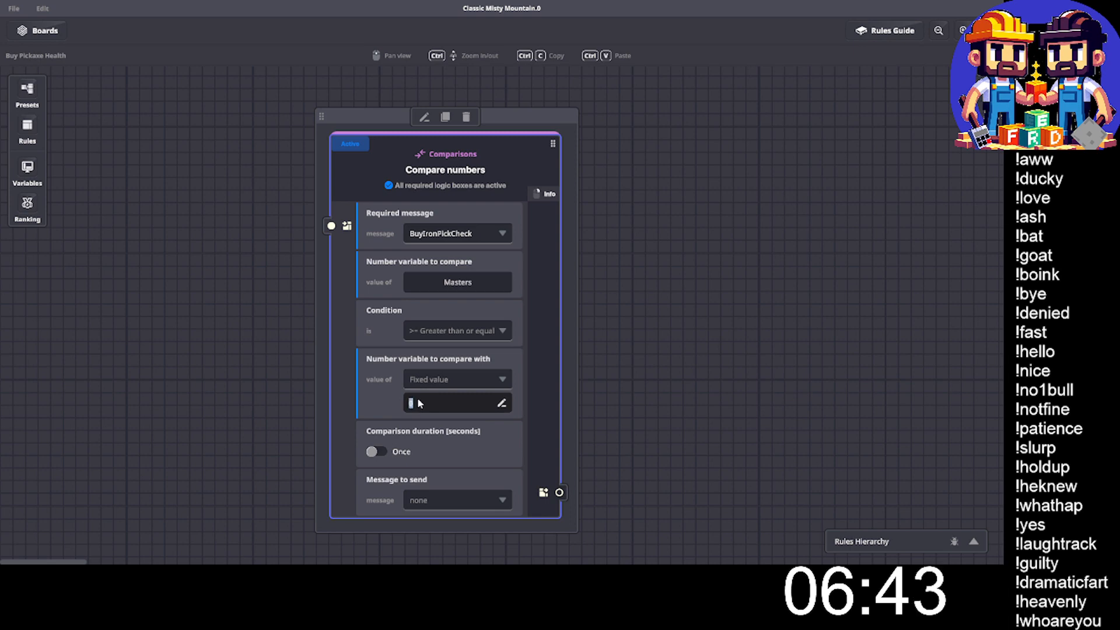
pyautogui.write('0')
pyautogui.click(668, 418)
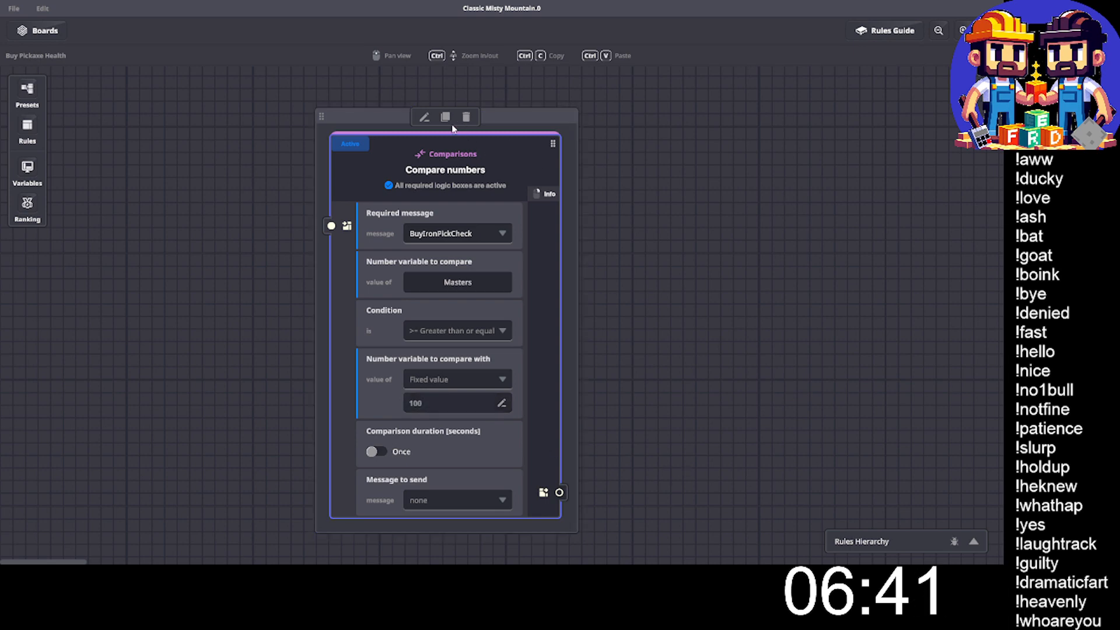
# - Duplicate the Compare numbers rule and set the copy's condition to Less than
pyautogui.click(445, 117)
pyautogui.click(681, 330)
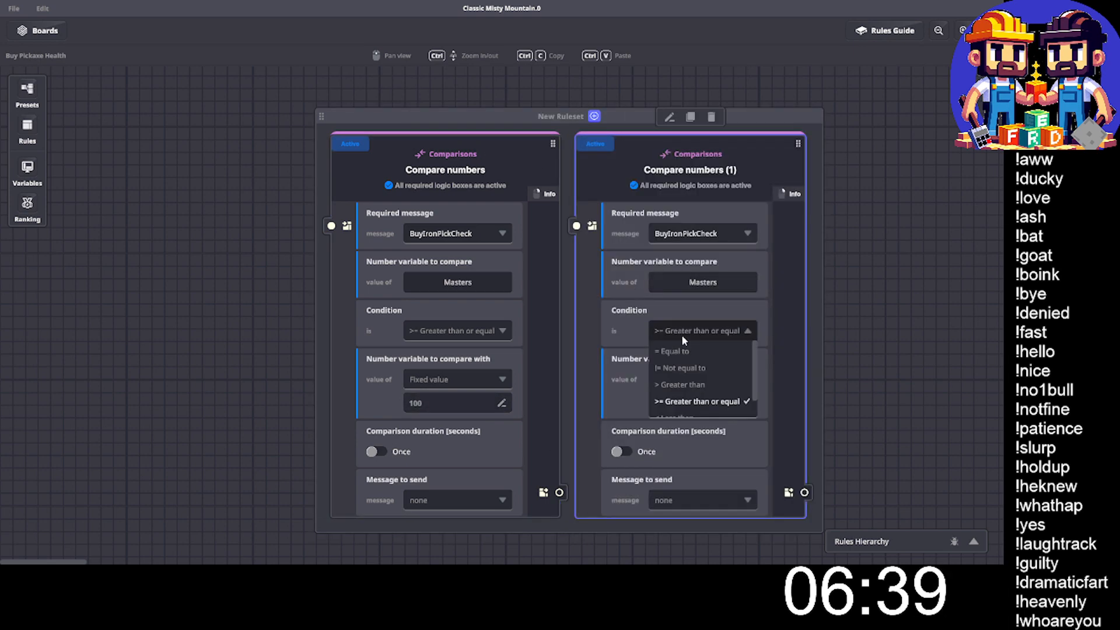
pyautogui.scroll(-1, 712, 396)
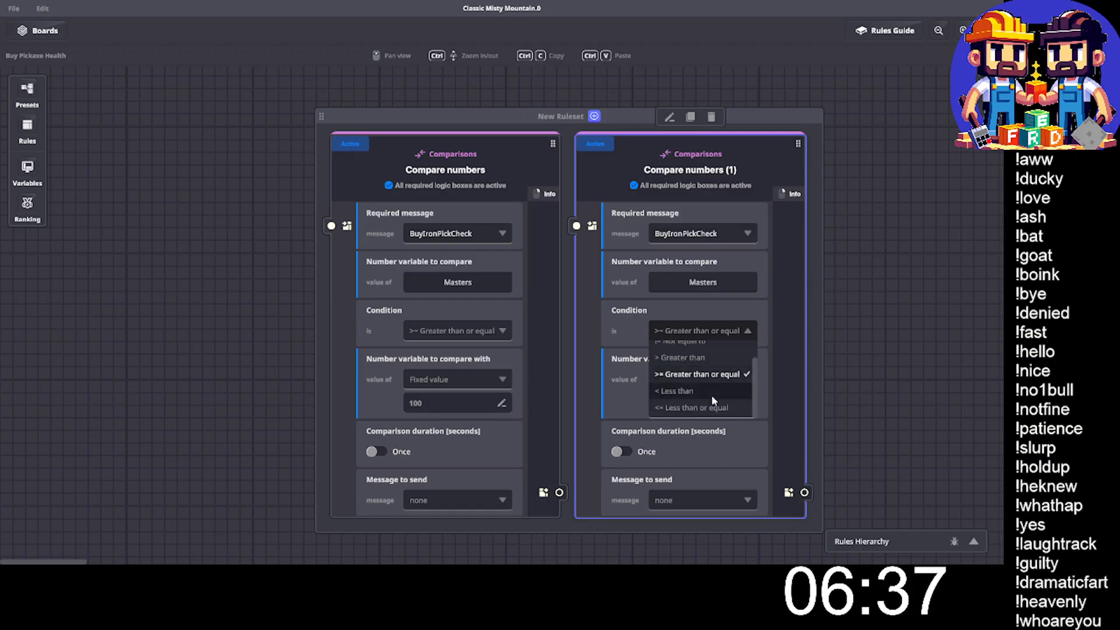
pyautogui.click(712, 394)
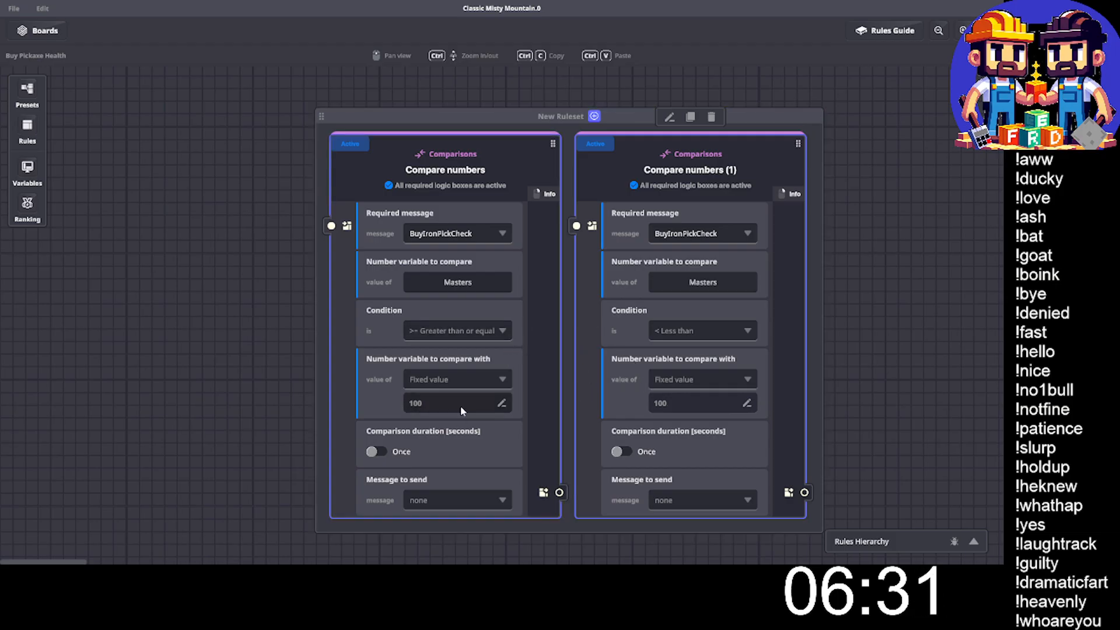
# - Create the message BuyIronPickYes as the message to send from the greater-than-or-equal comparison
pyautogui.click(424, 498)
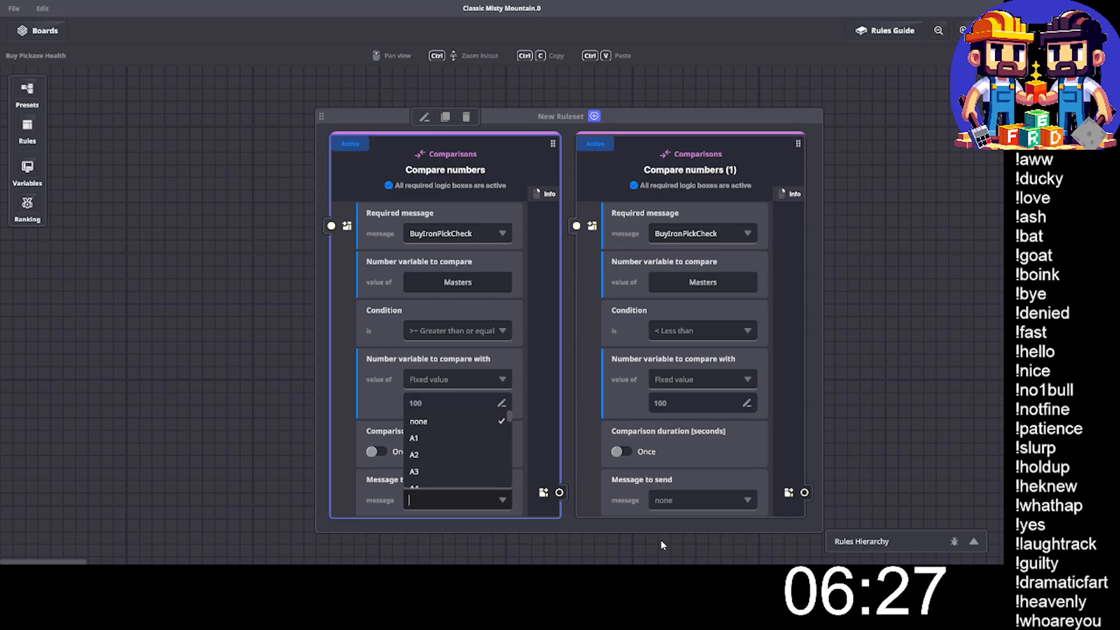
pyautogui.write('Buy')
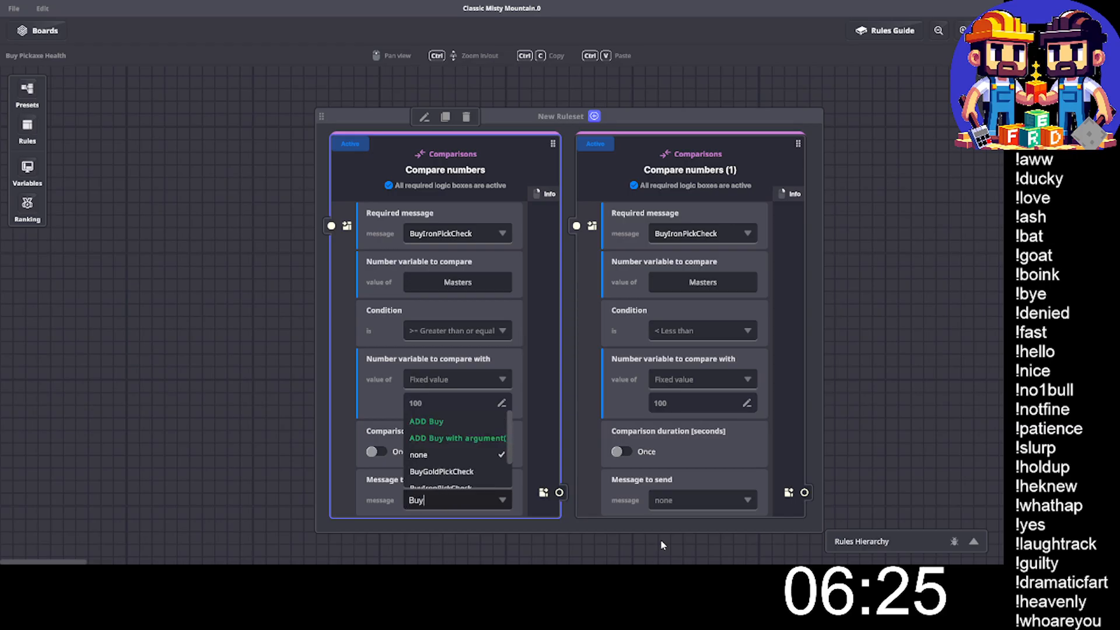
pyautogui.write('IronPick')
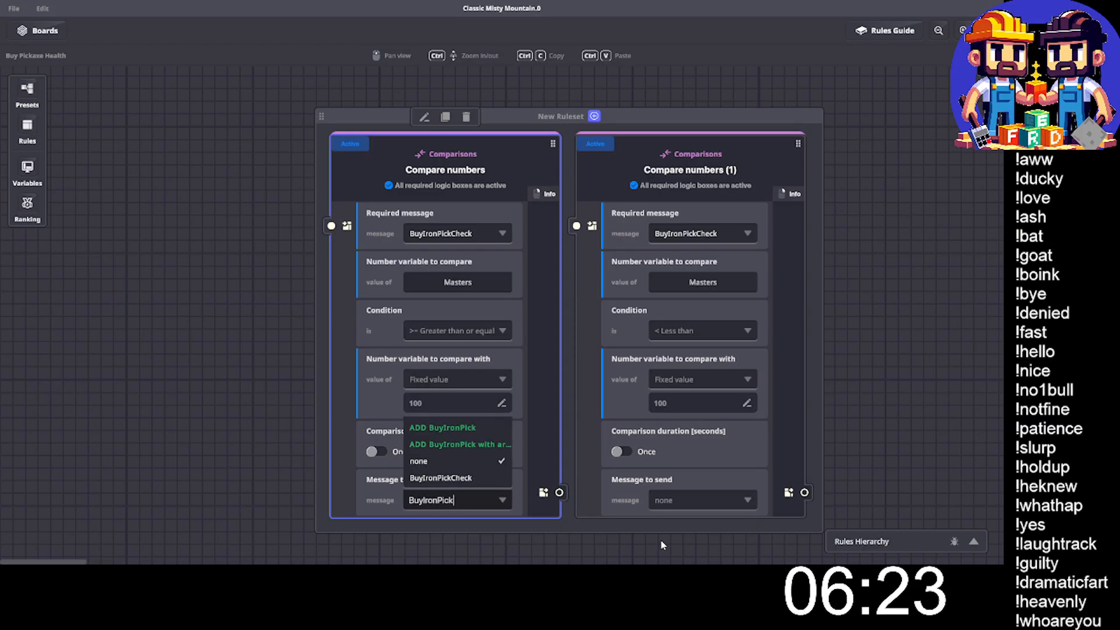
pyautogui.write('Yes')
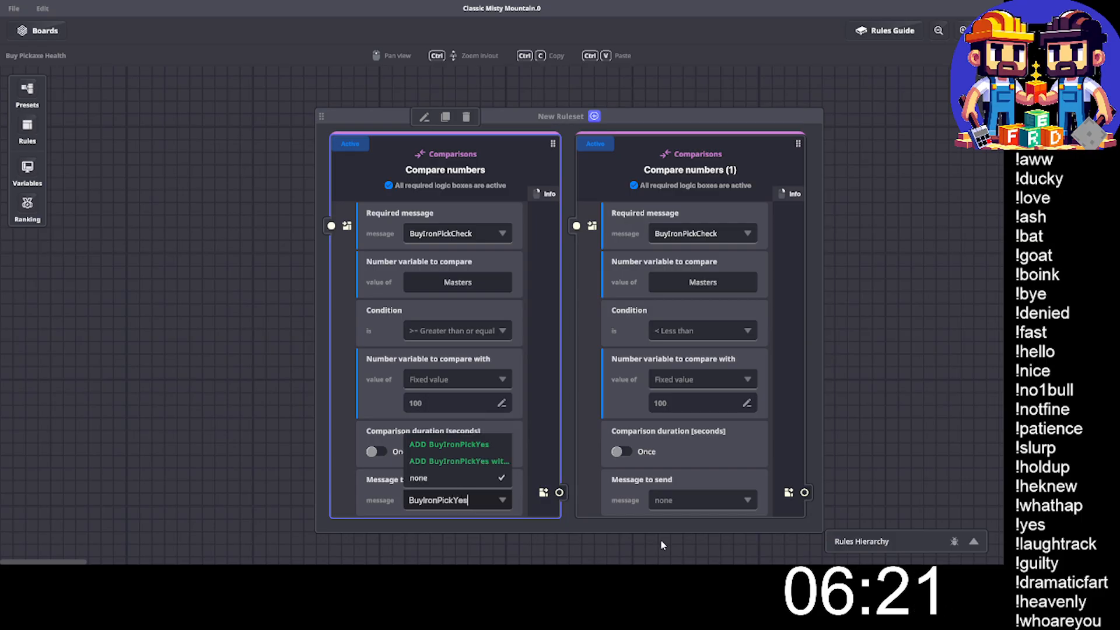
pyautogui.click(463, 444)
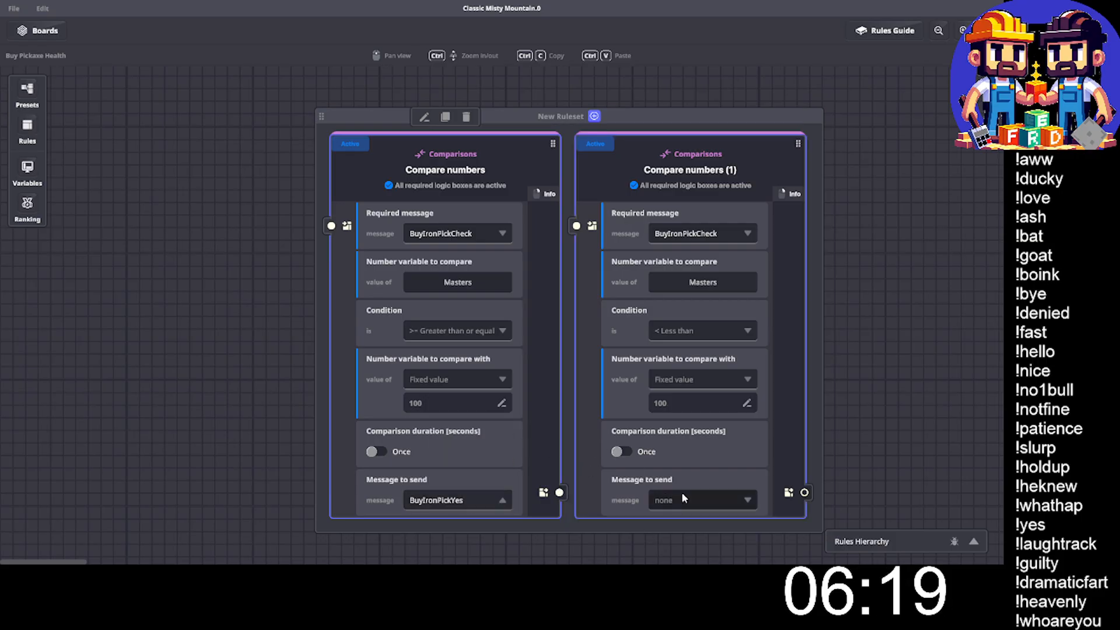
# - Create the message BuyIronPickNo as the message to send from the less-than comparison, and shift the ruleset slightly on the board
pyautogui.click(685, 497)
pyautogui.click(686, 497)
pyautogui.write('B')
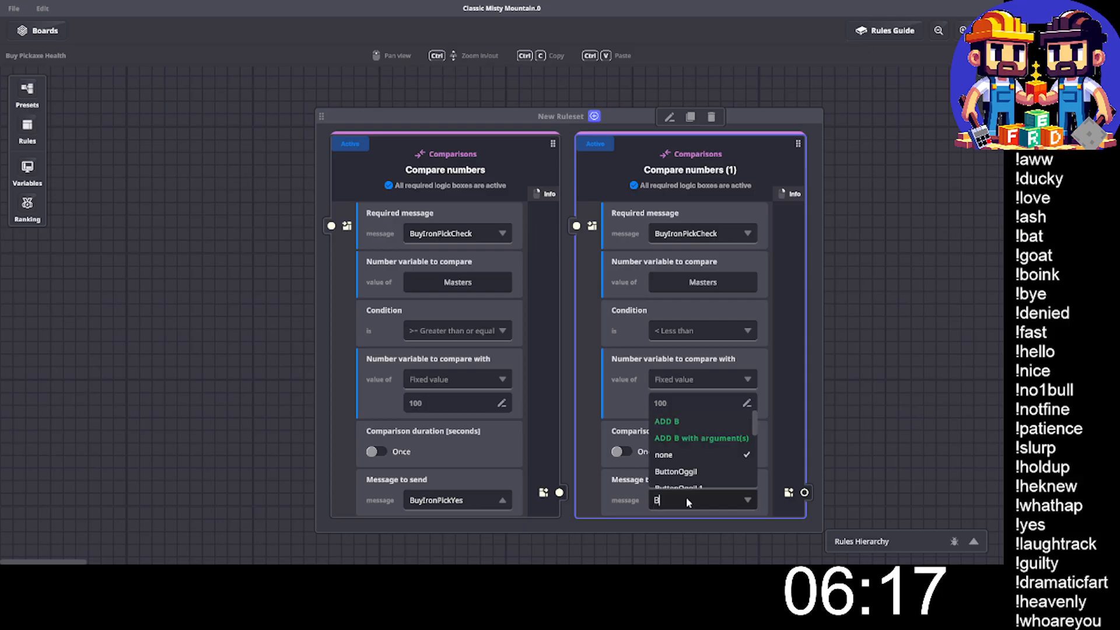
pyautogui.write('uyIronPic')
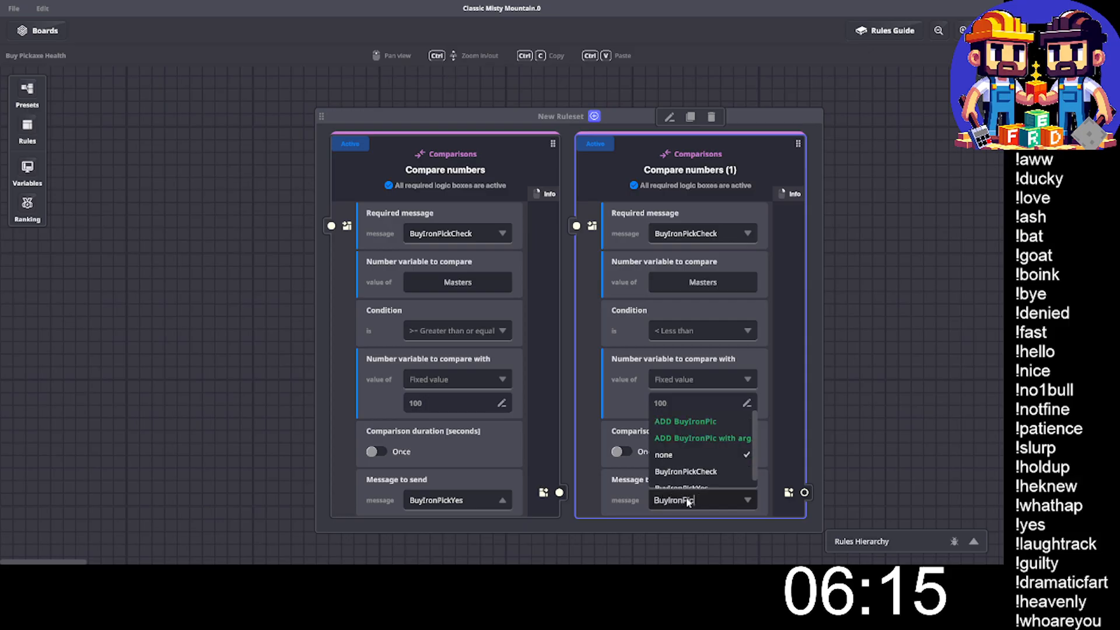
pyautogui.write('kNo')
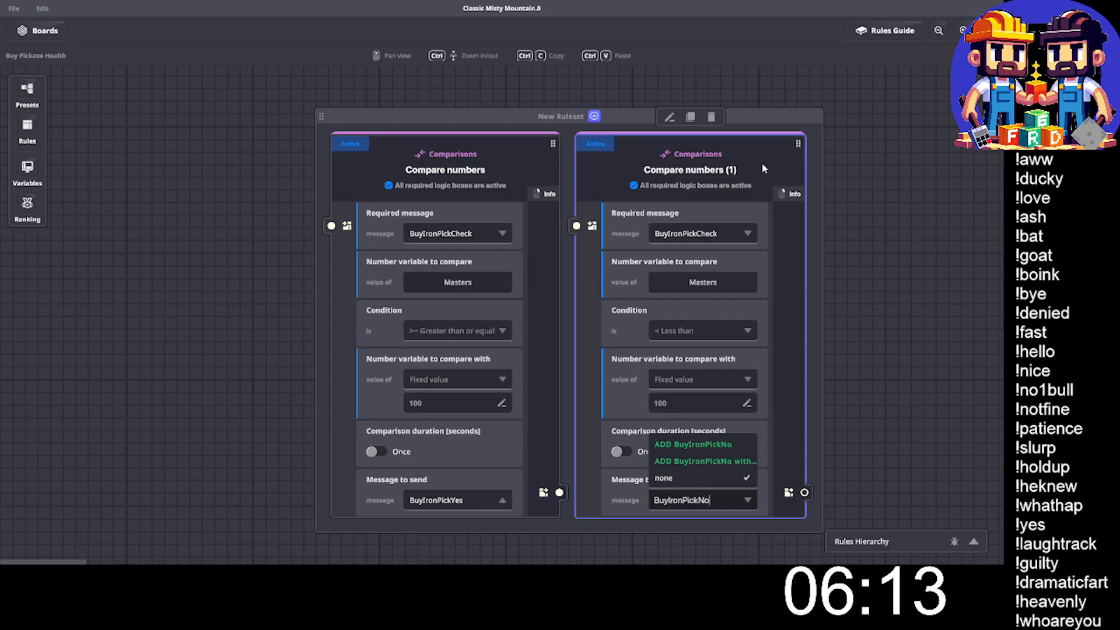
pyautogui.click(703, 446)
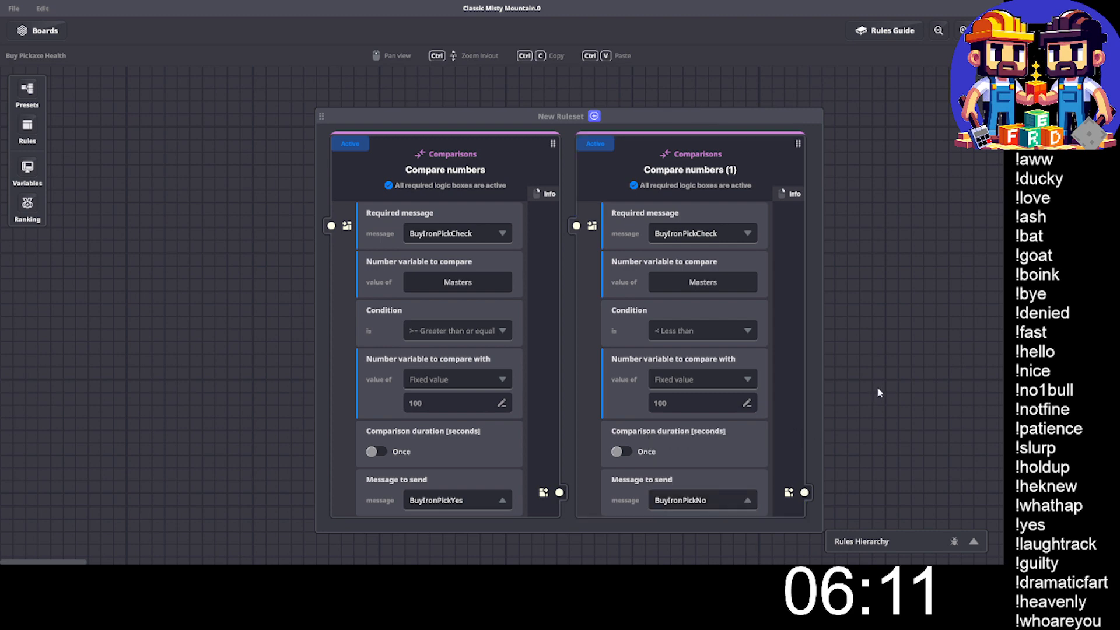
pyautogui.moveTo(622, 125); pyautogui.dragTo(597, 123)
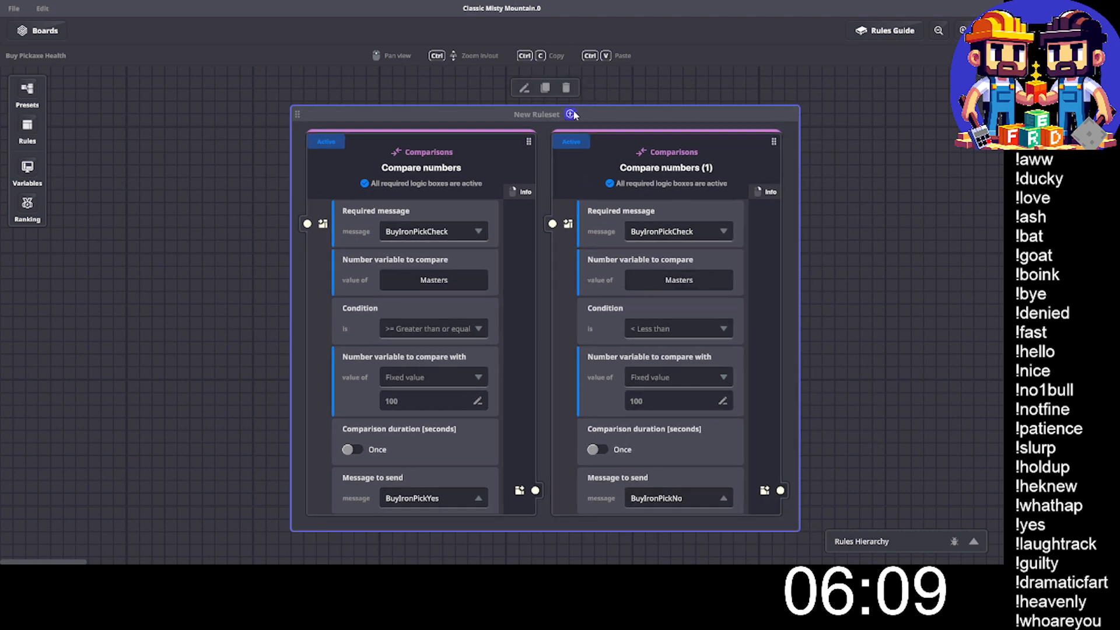
# - Add a Banner rule to the ruleset and set its required message to BuyIronPickNo
pyautogui.click(571, 114)
pyautogui.click(134, 258)
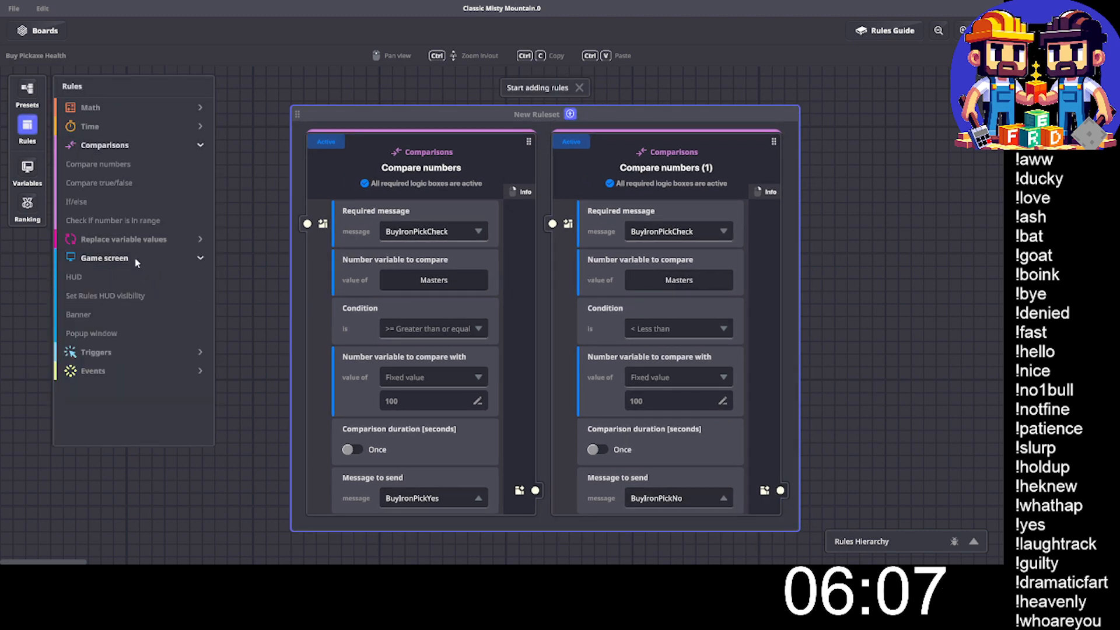
pyautogui.click(95, 314)
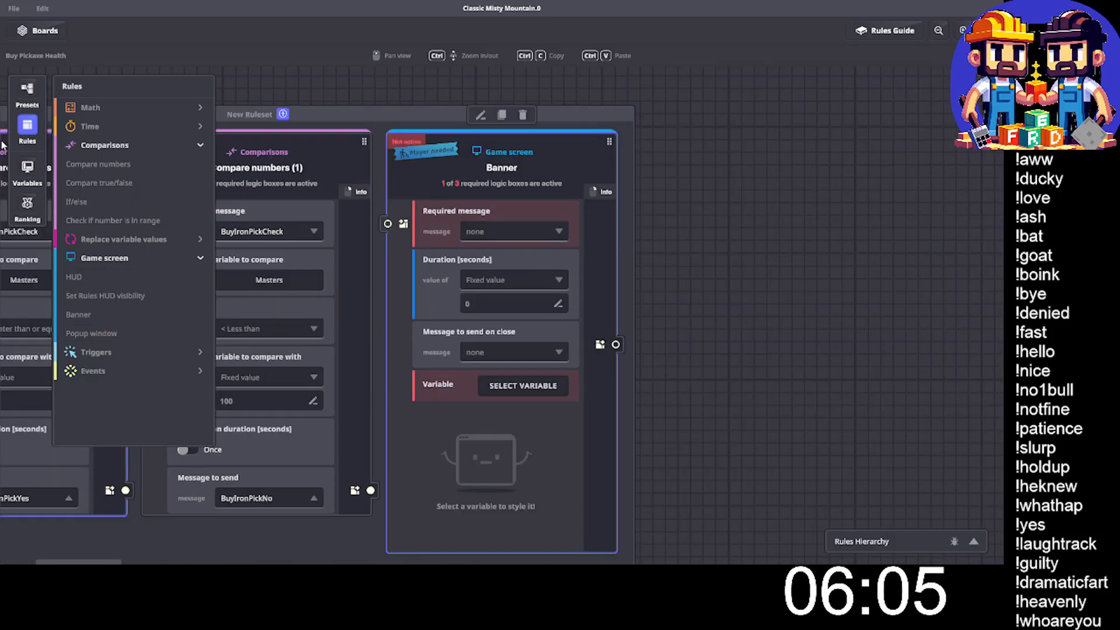
pyautogui.click(26, 128)
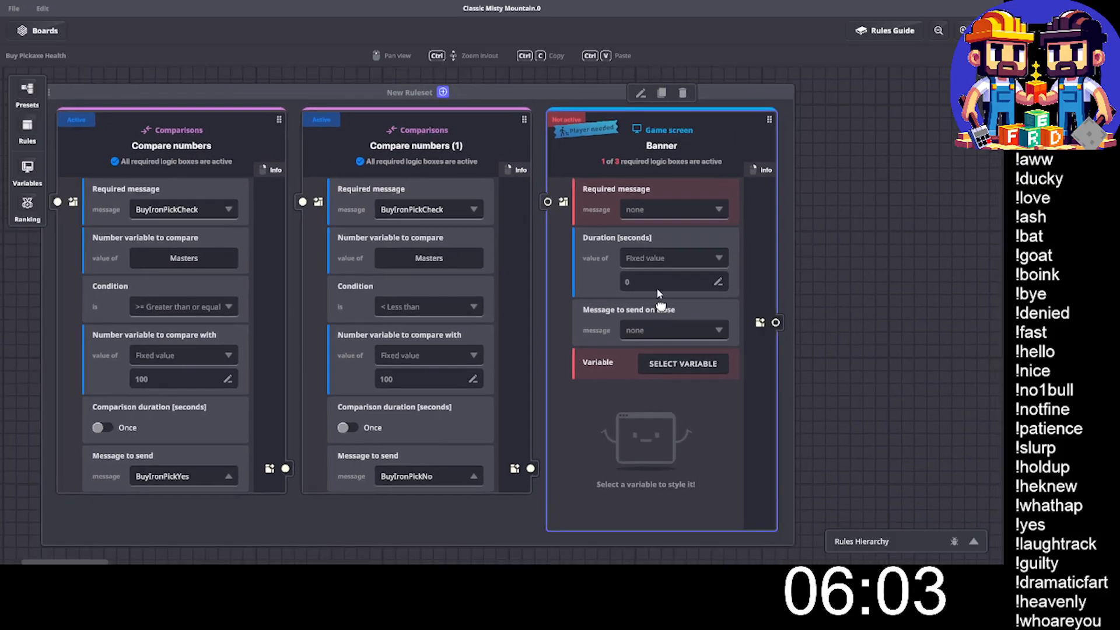
pyautogui.click(640, 210)
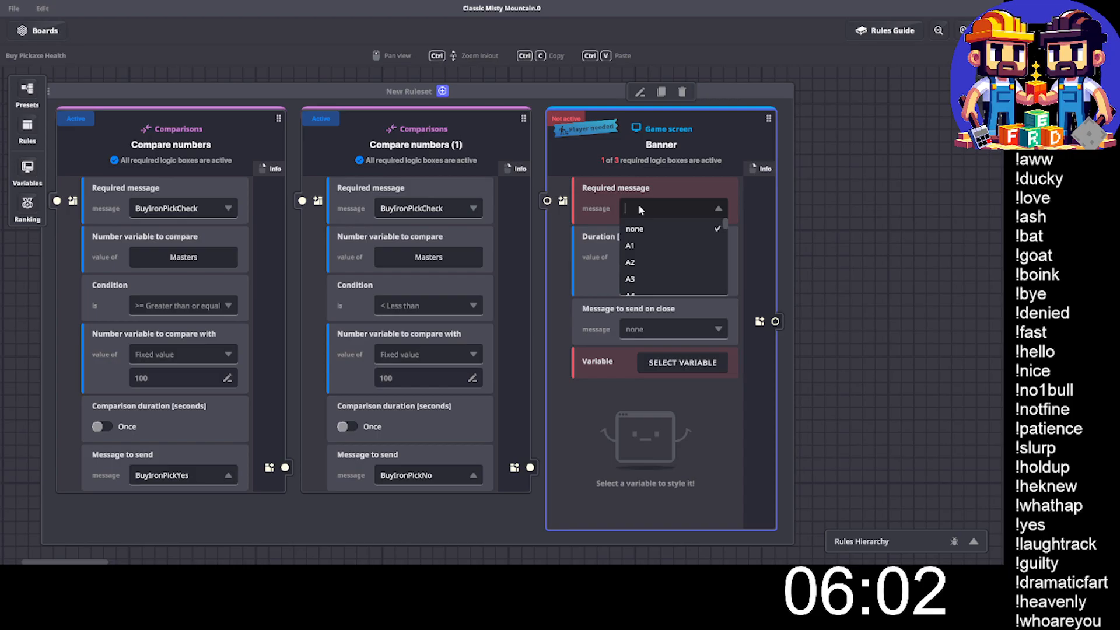
pyautogui.write('pickn')
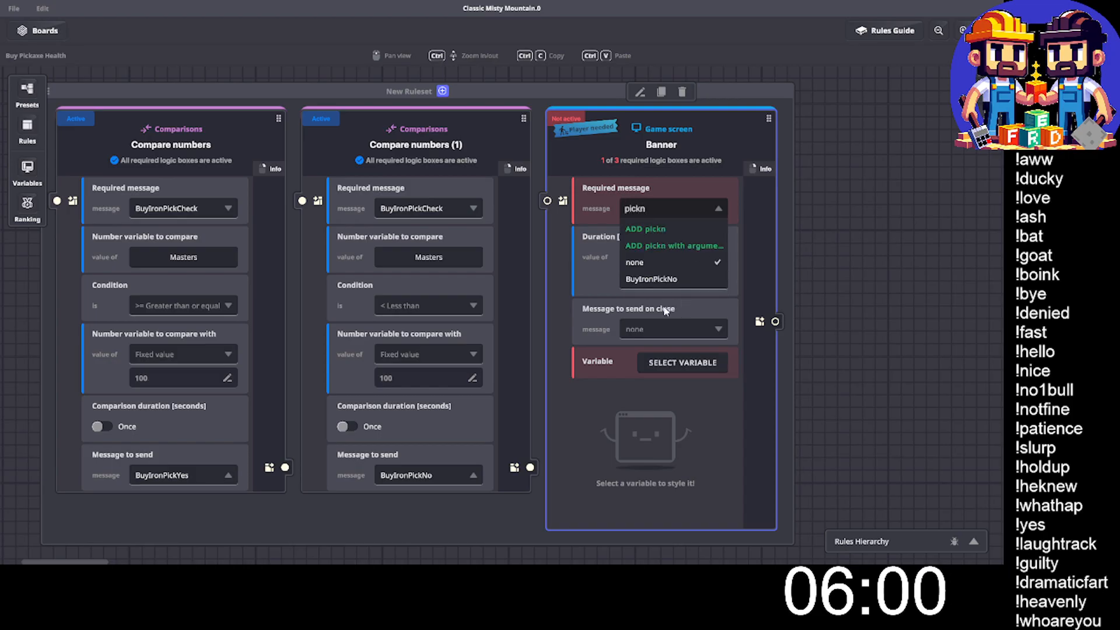
pyautogui.click(651, 279)
# - Set the banner's duration to 1 second, its variable to Banner, and its icon to the exclamation mark
pyautogui.click(629, 281)
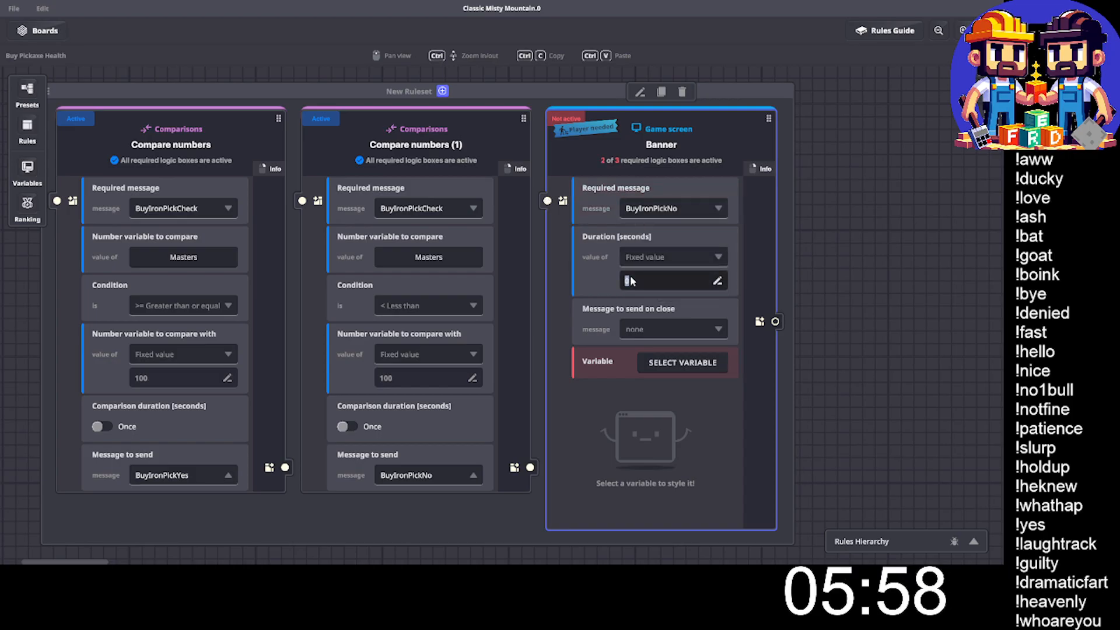
pyautogui.write('1')
pyautogui.click(694, 363)
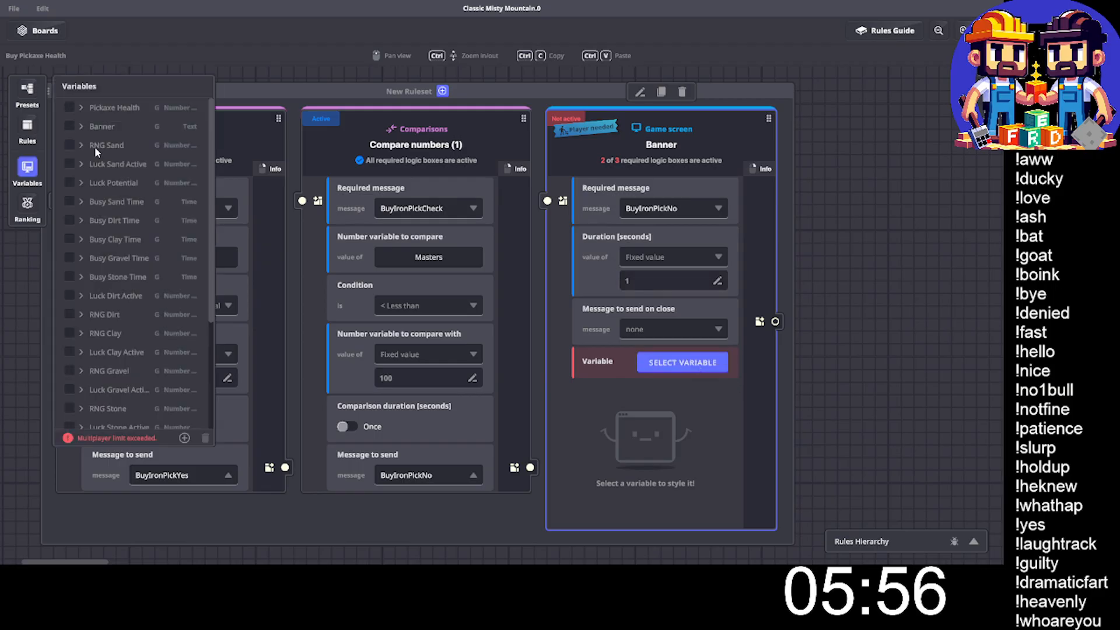
pyautogui.click(73, 128)
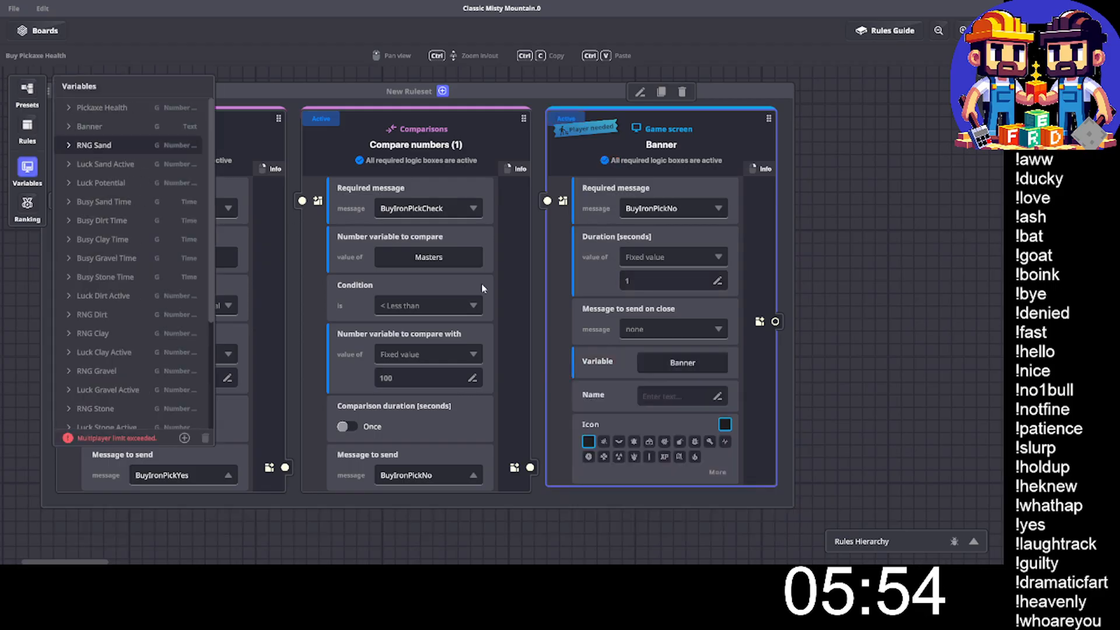
pyautogui.click(649, 457)
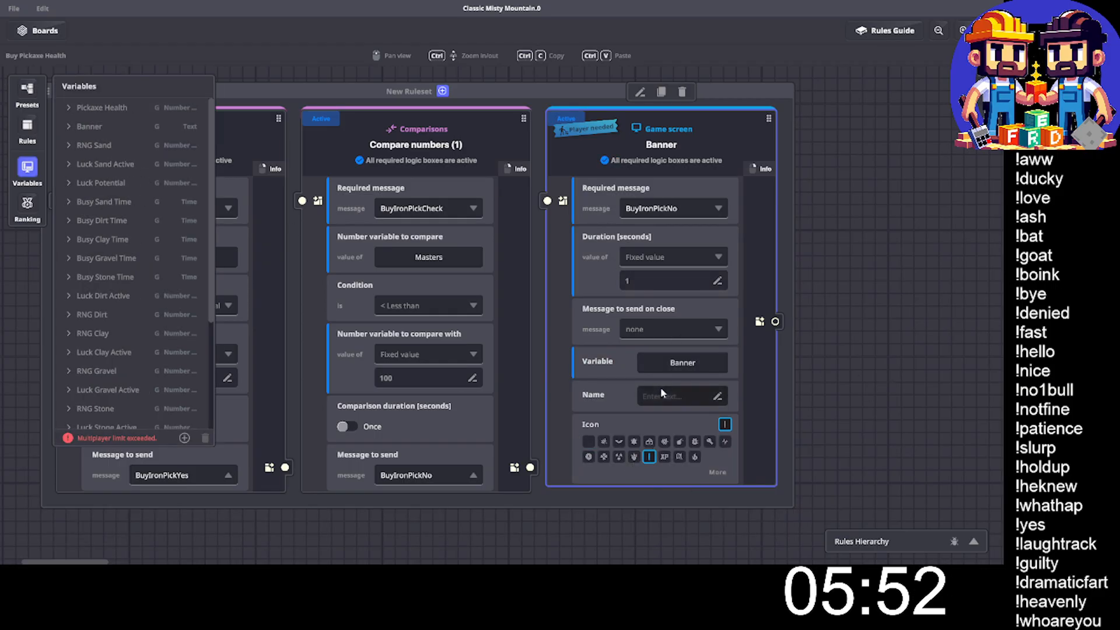
pyautogui.click(668, 399)
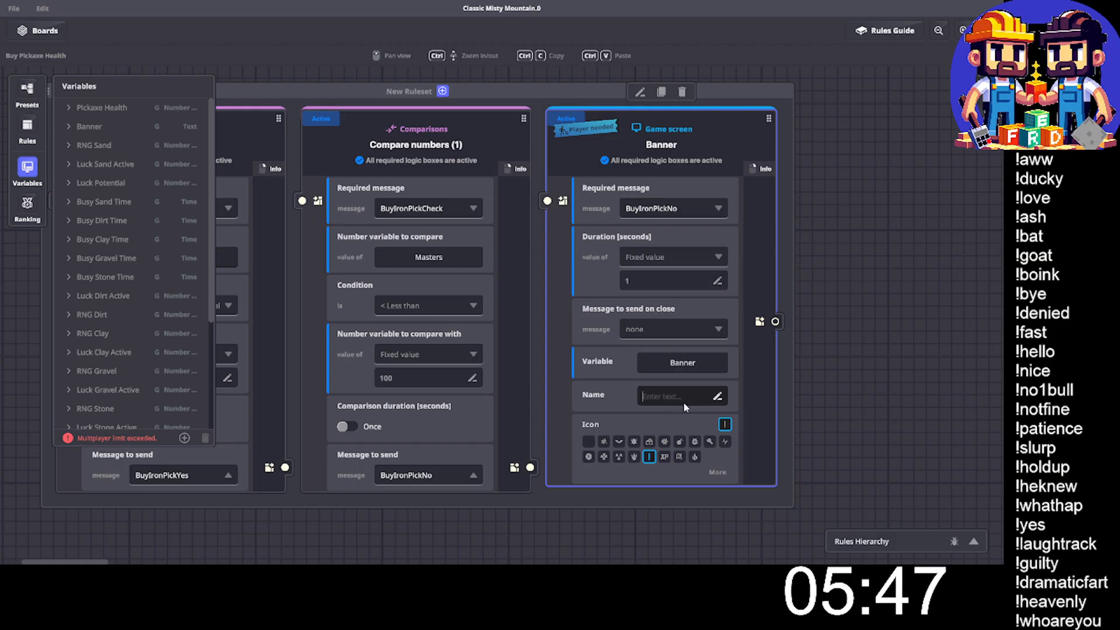
pyautogui.write('You need m')
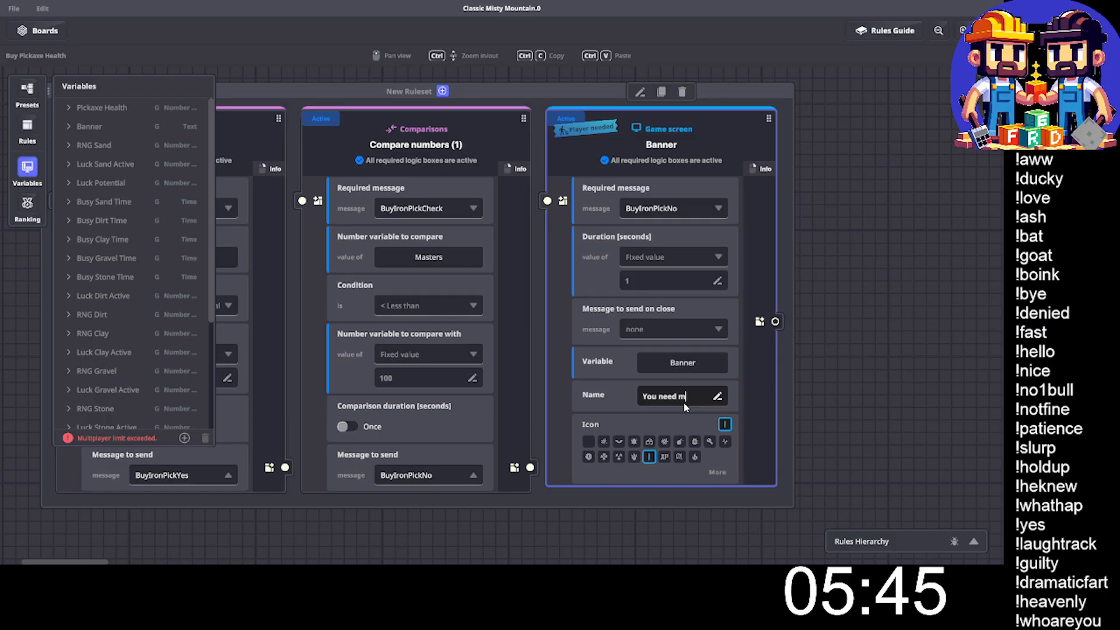
pyautogui.write('ore Master')
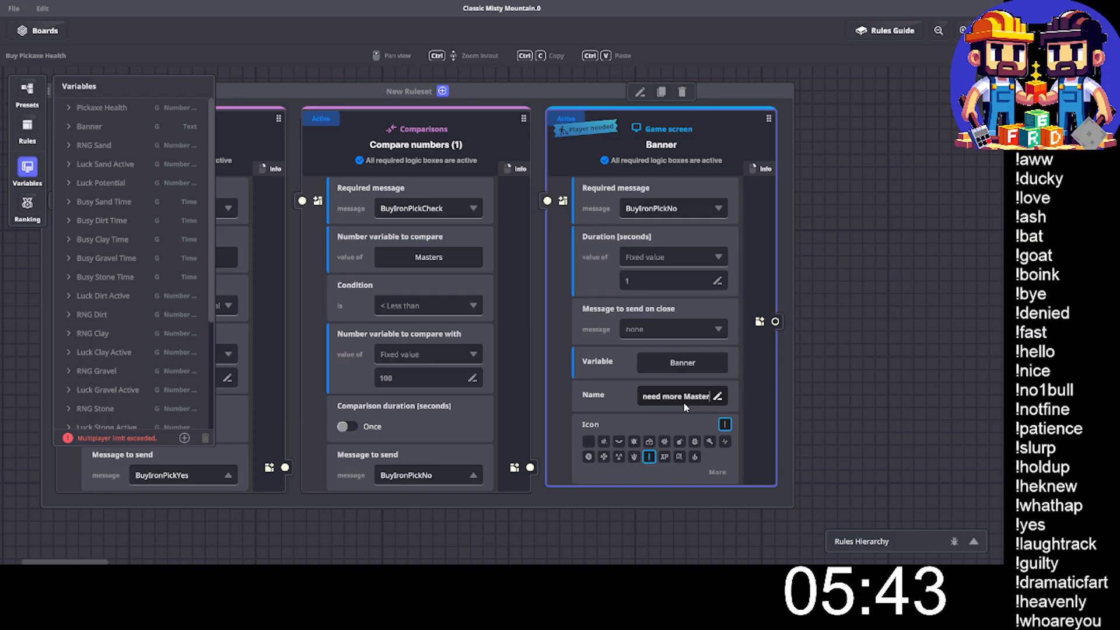
pyautogui.press('BackSpace')
pyautogui.press('BackSpace')
pyautogui.press('BackSpace')
pyautogui.press('BackSpace')
pyautogui.press('BackSpace')
pyautogui.press('BackSpace')
pyautogui.press('BackSpace')
pyautogui.press('BackSpace')
pyautogui.press('BackSpace')
pyautogui.press('BackSpace')
pyautogui.press('BackSpace')
pyautogui.press('BackSpace')
pyautogui.press('BackSpace')
pyautogui.press('BackSpace')
pyautogui.press('BackSpace')
pyautogui.press('BackSpace')
pyautogui.press('BackSpace')
pyautogui.press('BackSpace')
pyautogui.press('BackSpace')
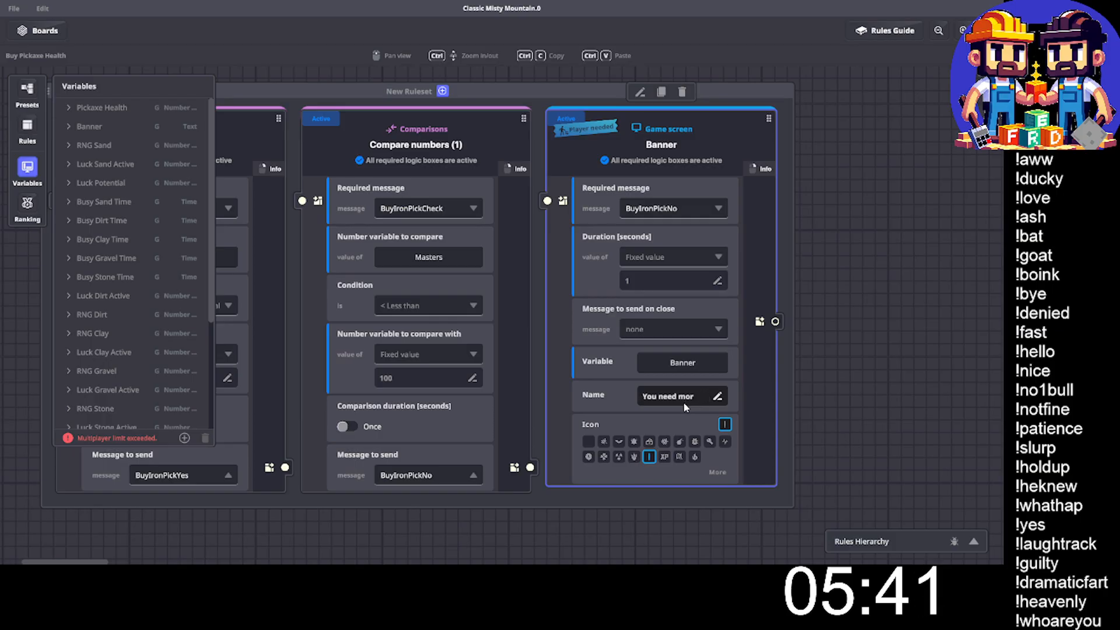
pyautogui.write('N')
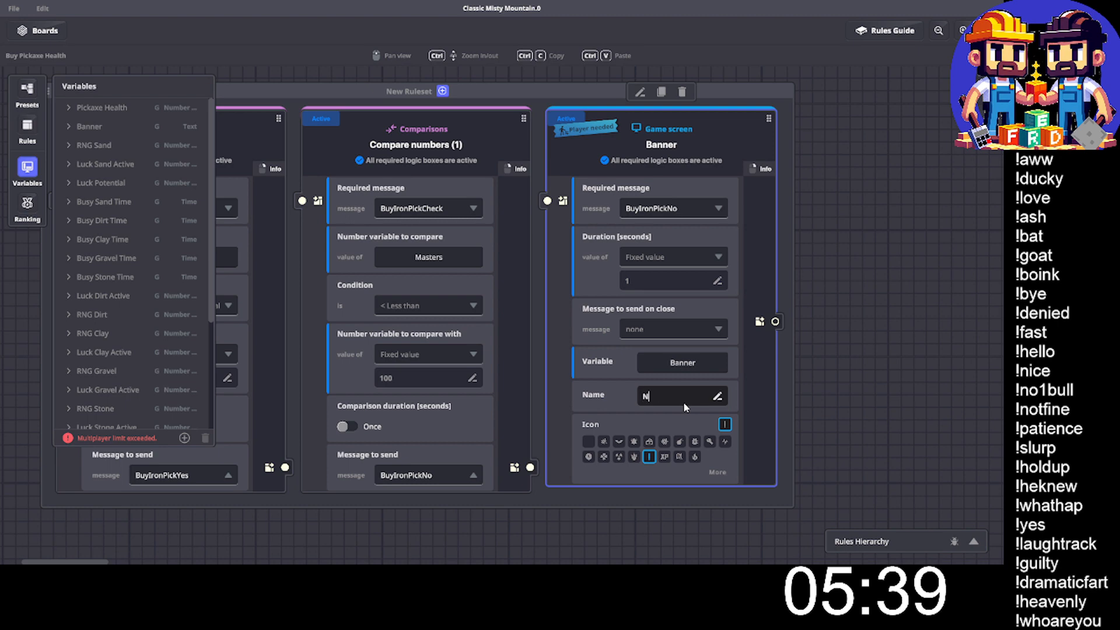
pyautogui.write('ot enough')
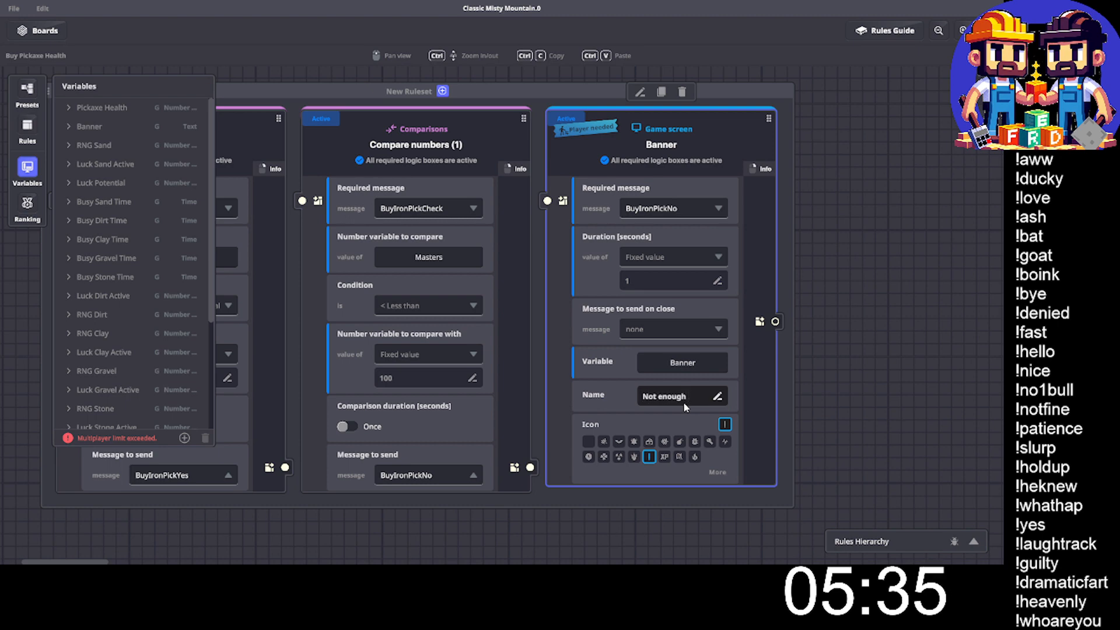
pyautogui.write('asters')
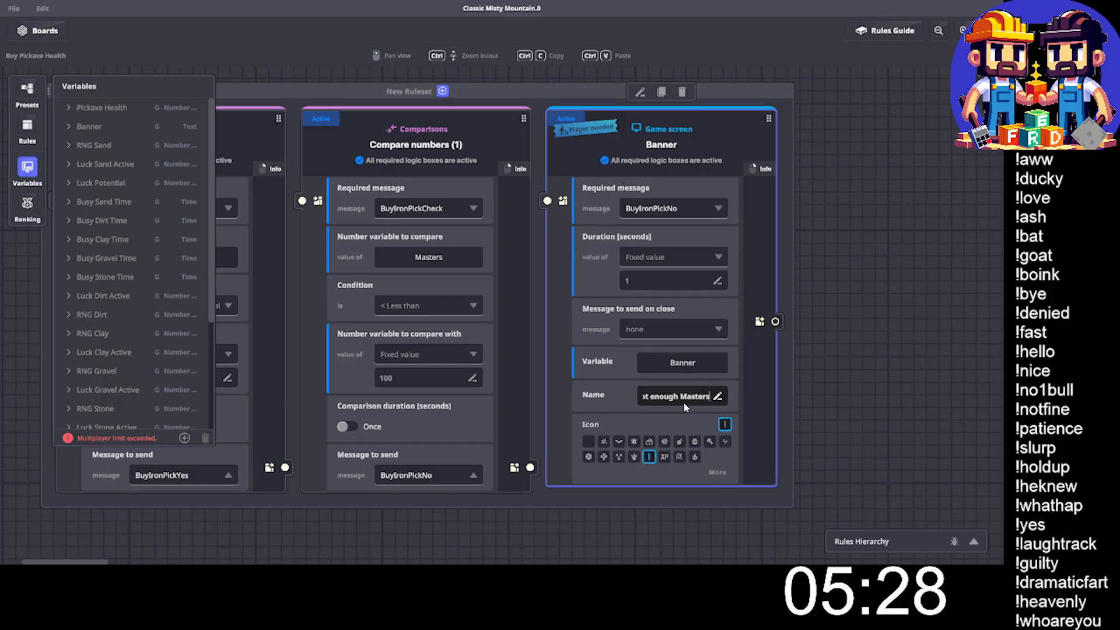
pyautogui.press('BackSpace')
pyautogui.press('BackSpace')
pyautogui.press('BackSpace')
pyautogui.press('BackSpace')
pyautogui.press('BackSpace')
pyautogui.press('BackSpace')
pyautogui.press('BackSpace')
pyautogui.press('BackSpace')
pyautogui.press('BackSpace')
pyautogui.press('BackSpace')
pyautogui.press('BackSpace')
pyautogui.press('BackSpace')
pyautogui.press('BackSpace')
pyautogui.press('BackSpace')
pyautogui.press('BackSpace')
pyautogui.press('BackSpace')
pyautogui.press('BackSpace')
pyautogui.press('BackSpace')
# - Enter "Purchase Failed: Not enough Masters!" as the banner's name and close the variables list
pyautogui.write('Pu')
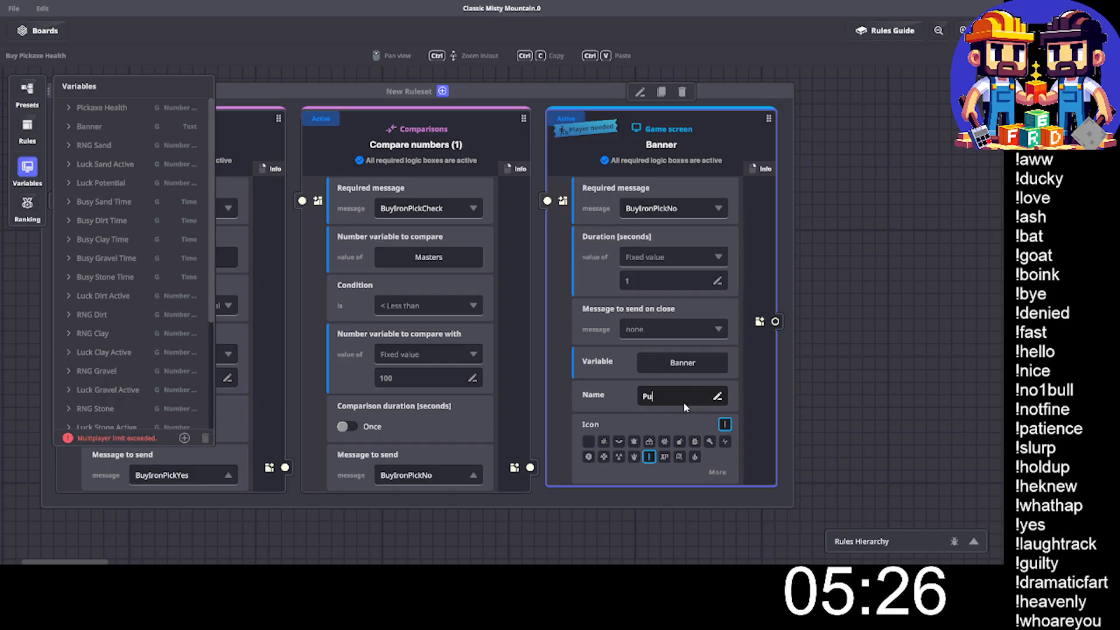
pyautogui.write('rchase F')
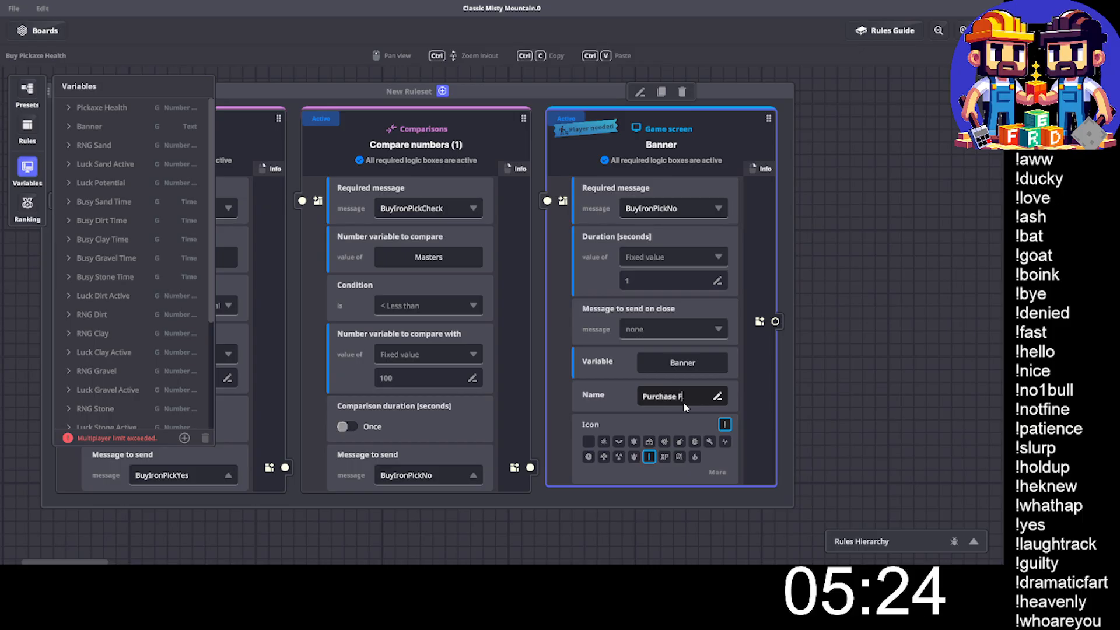
pyautogui.write('ailed:')
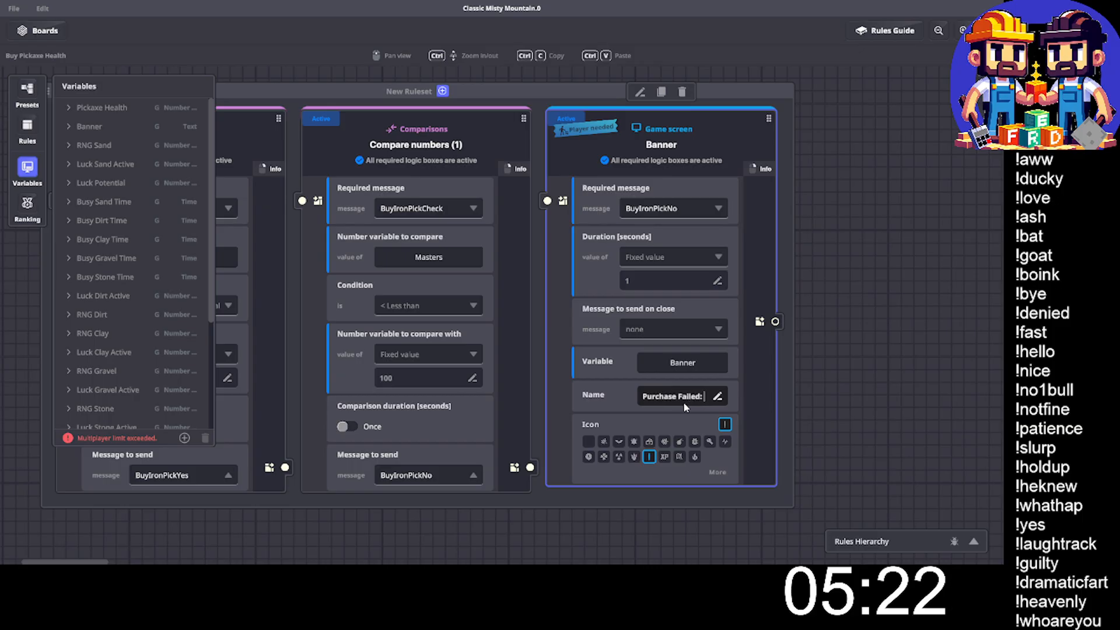
pyautogui.write(' Not enough')
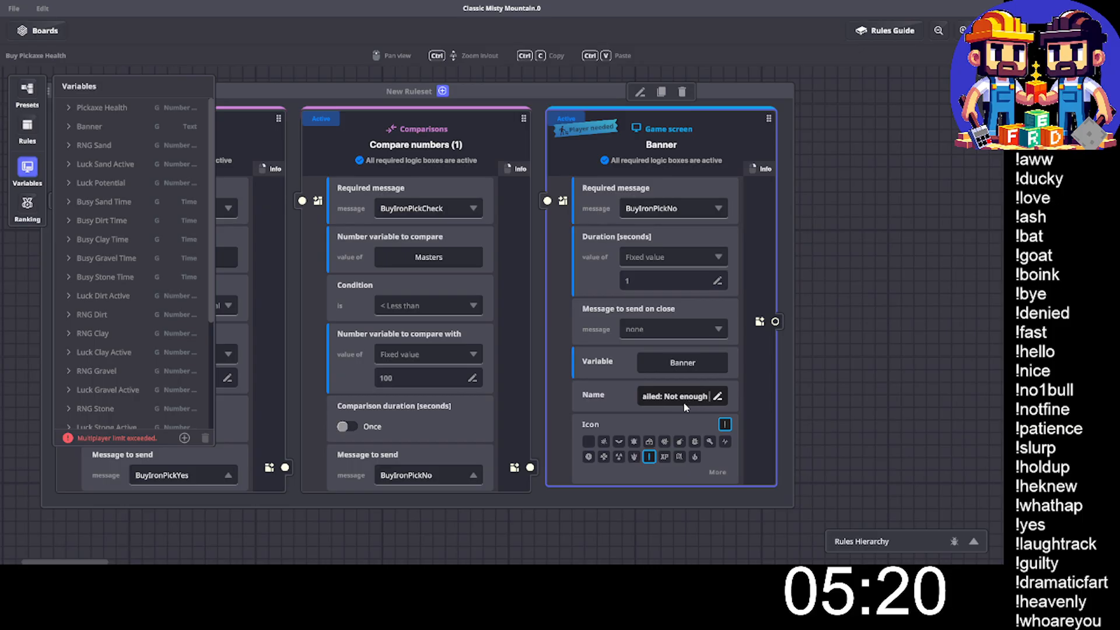
pyautogui.write(' Masters!')
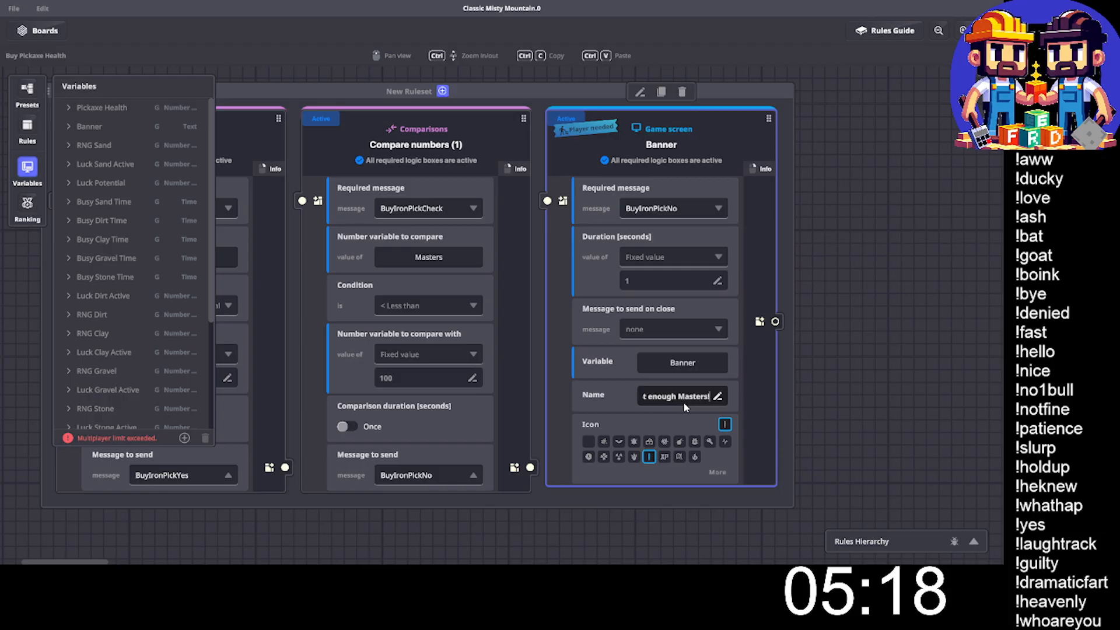
pyautogui.click(908, 260)
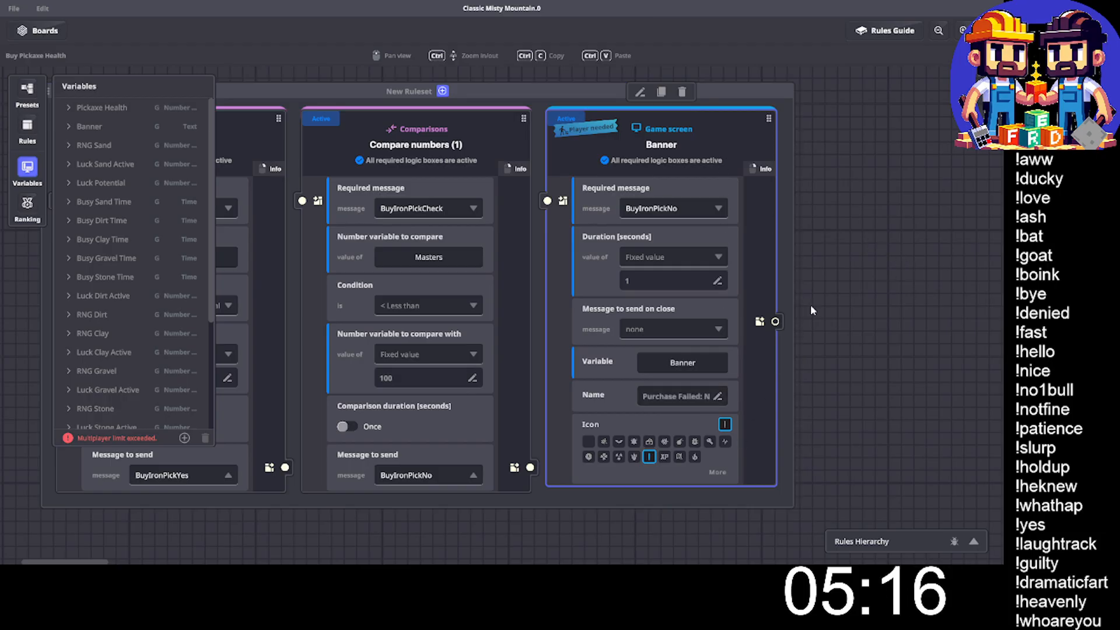
pyautogui.click(29, 172)
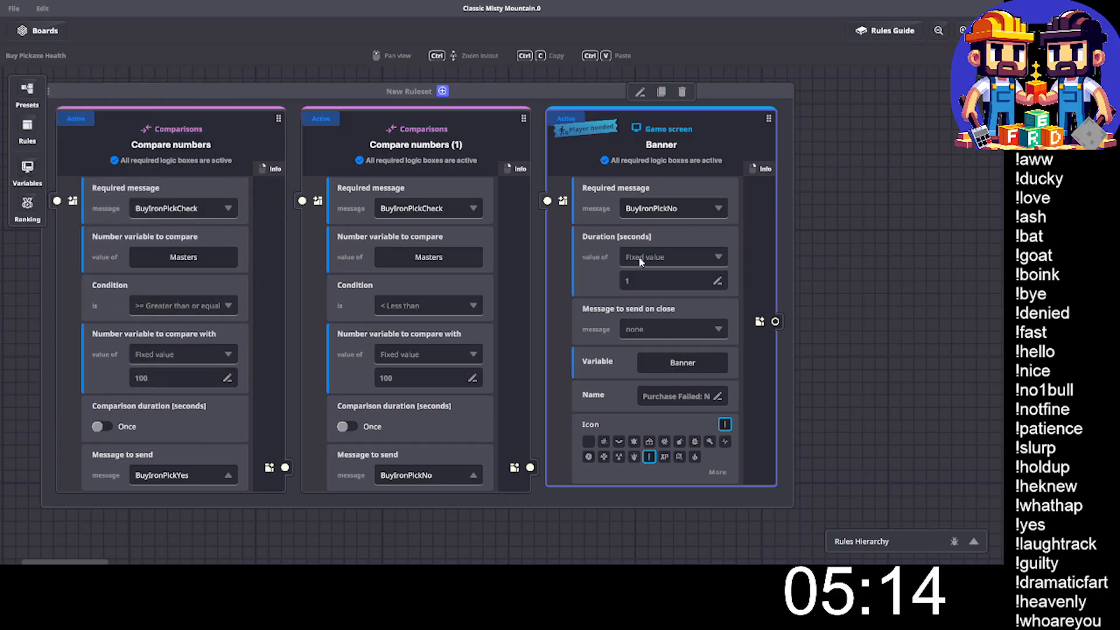
# - Add a Math rule to the same ruleset and set its required message to BuyIronPickYes
pyautogui.click(27, 128)
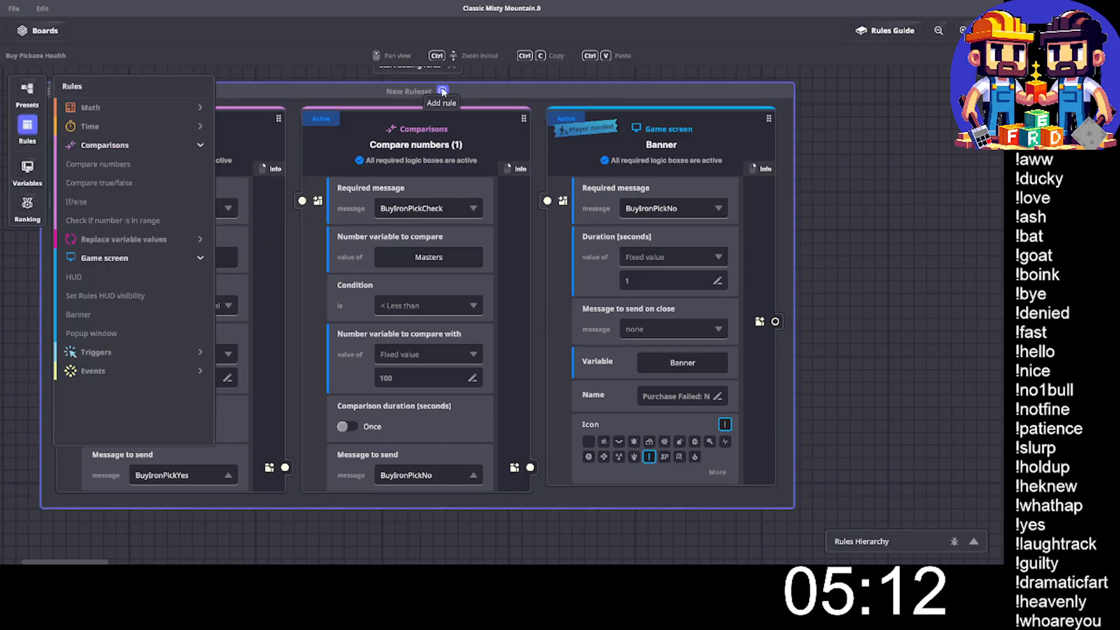
pyautogui.click(112, 107)
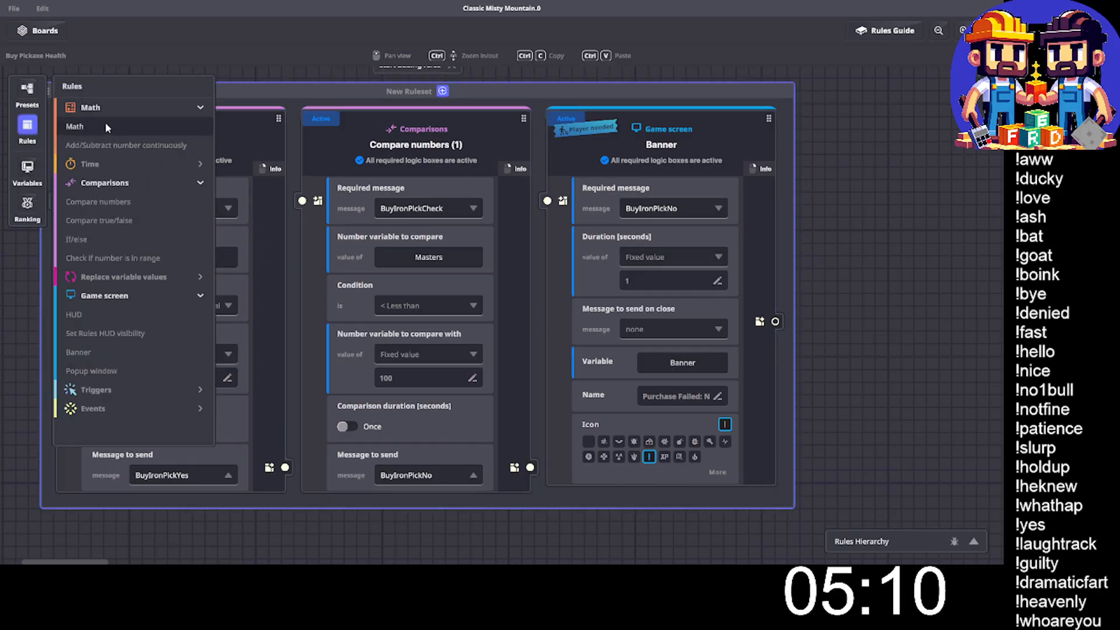
pyautogui.click(103, 130)
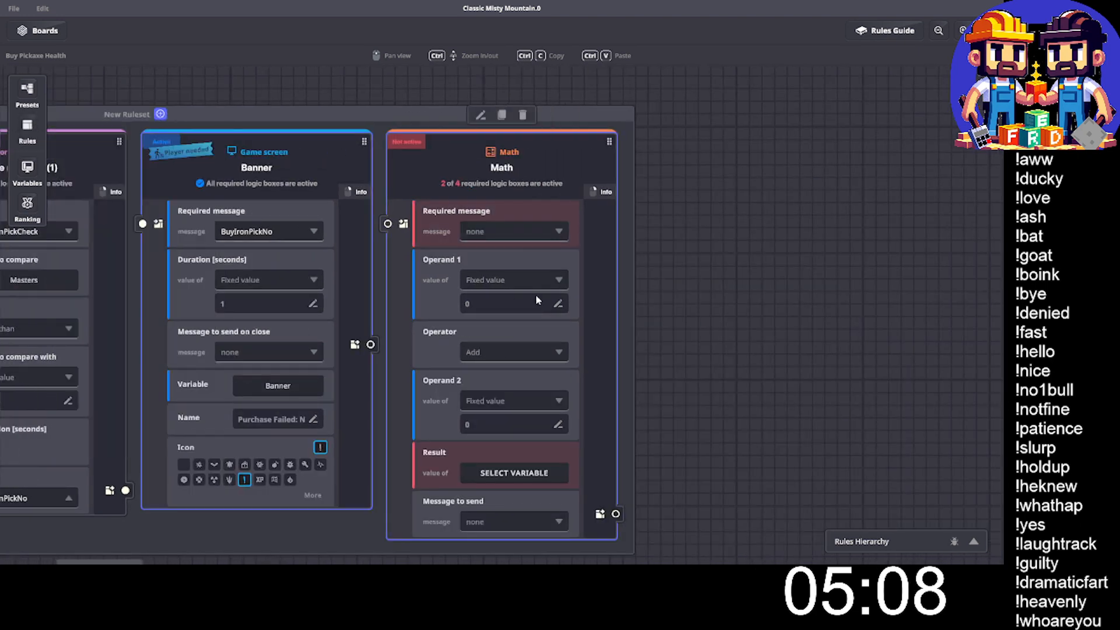
pyautogui.moveTo(688, 244); pyautogui.dragTo(1072, 223)
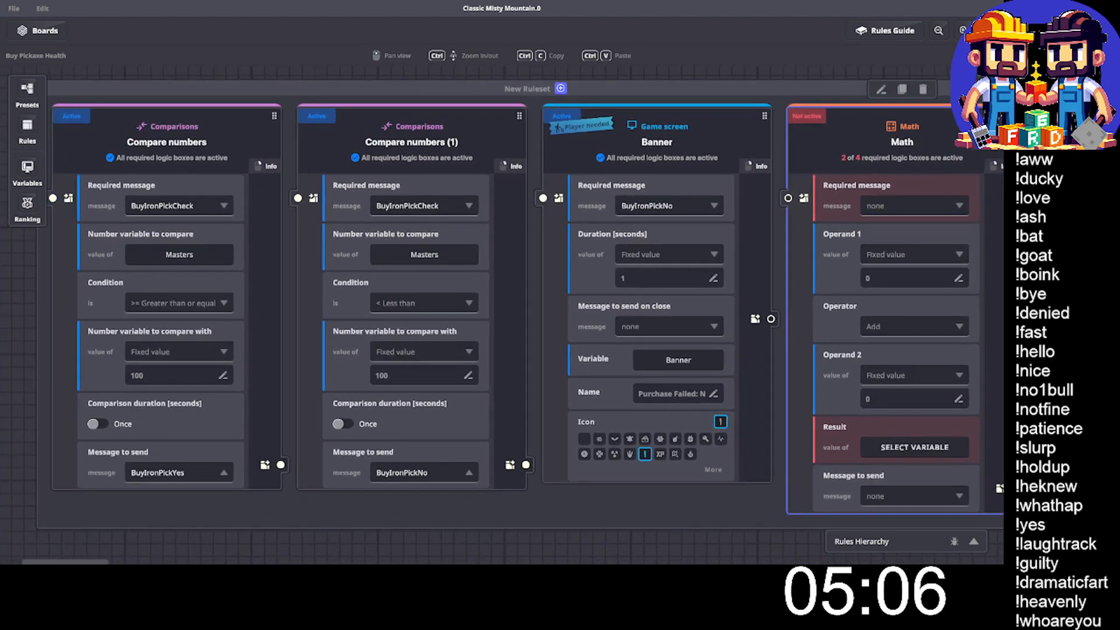
pyautogui.click(893, 204)
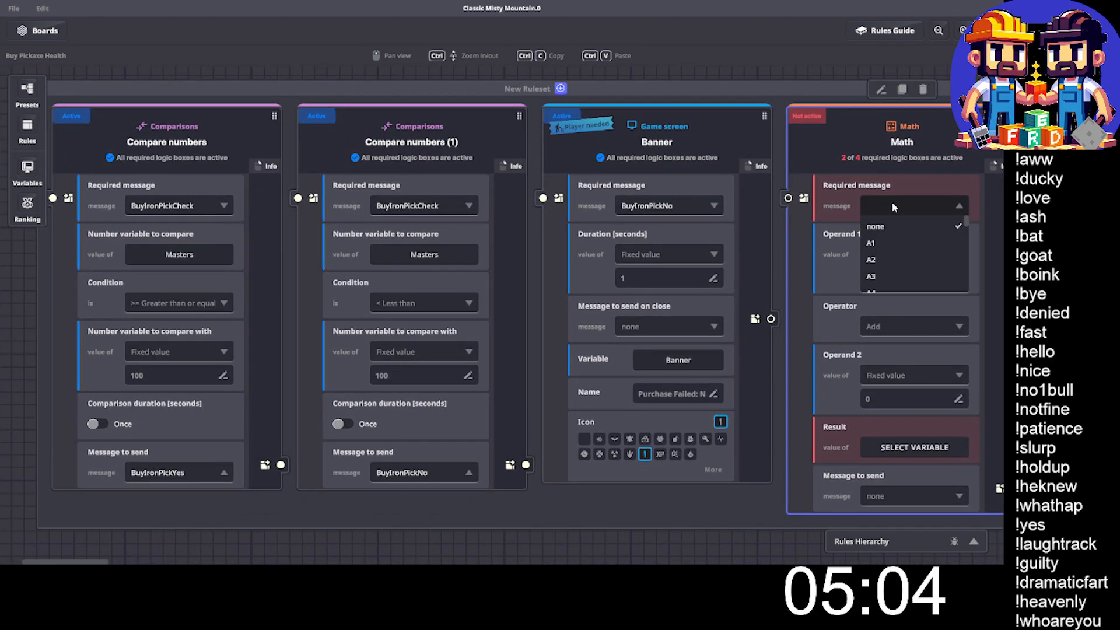
pyautogui.write('picky')
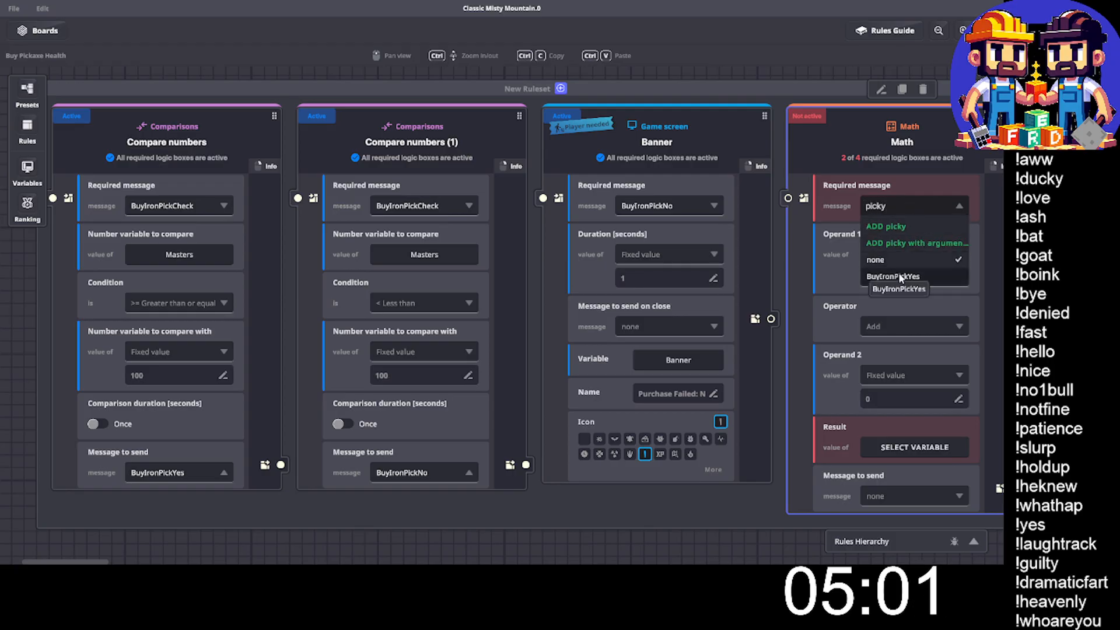
pyautogui.click(914, 275)
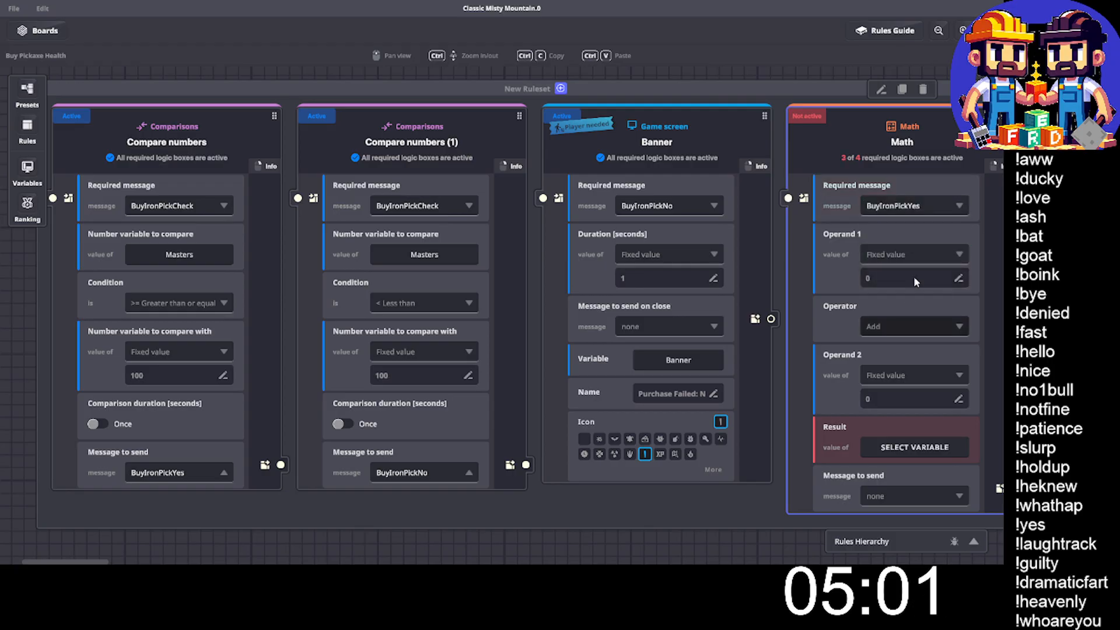
# - Make the Math rule add a fixed value of 100 to the Pickaxe Health variable and store the result in Pickaxe Health
pyautogui.click(892, 254)
pyautogui.click(879, 292)
pyautogui.click(880, 279)
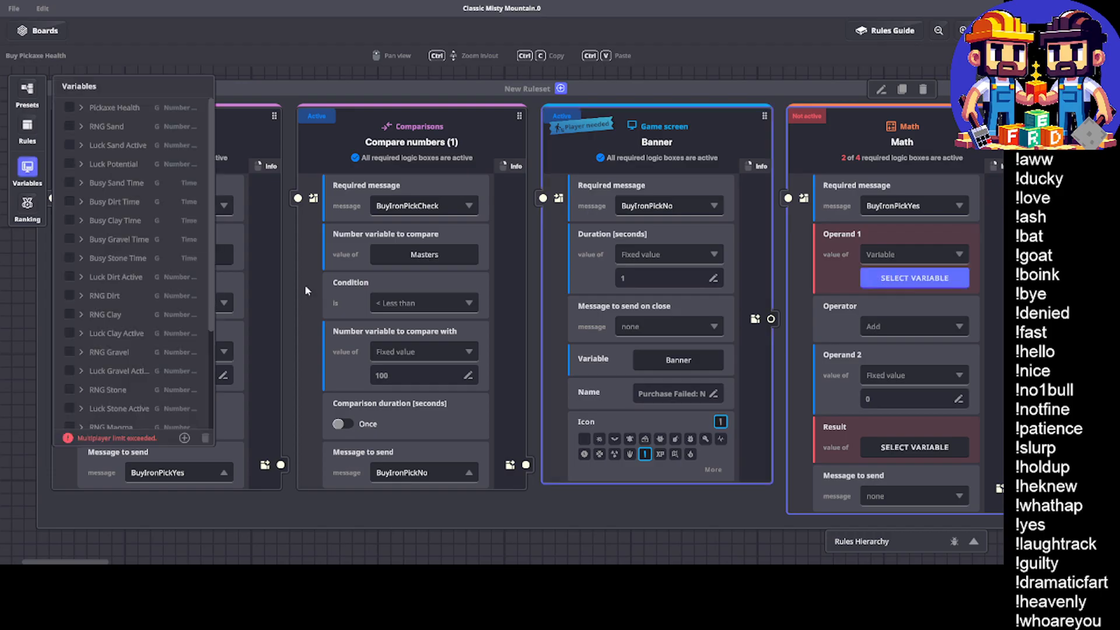
pyautogui.click(71, 105)
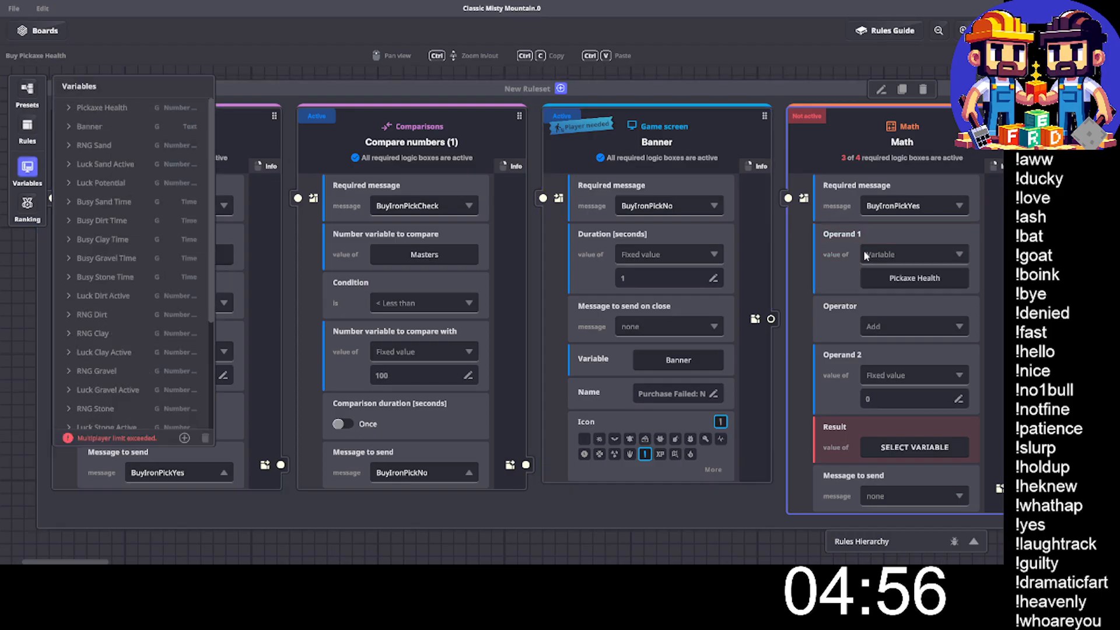
pyautogui.click(903, 393)
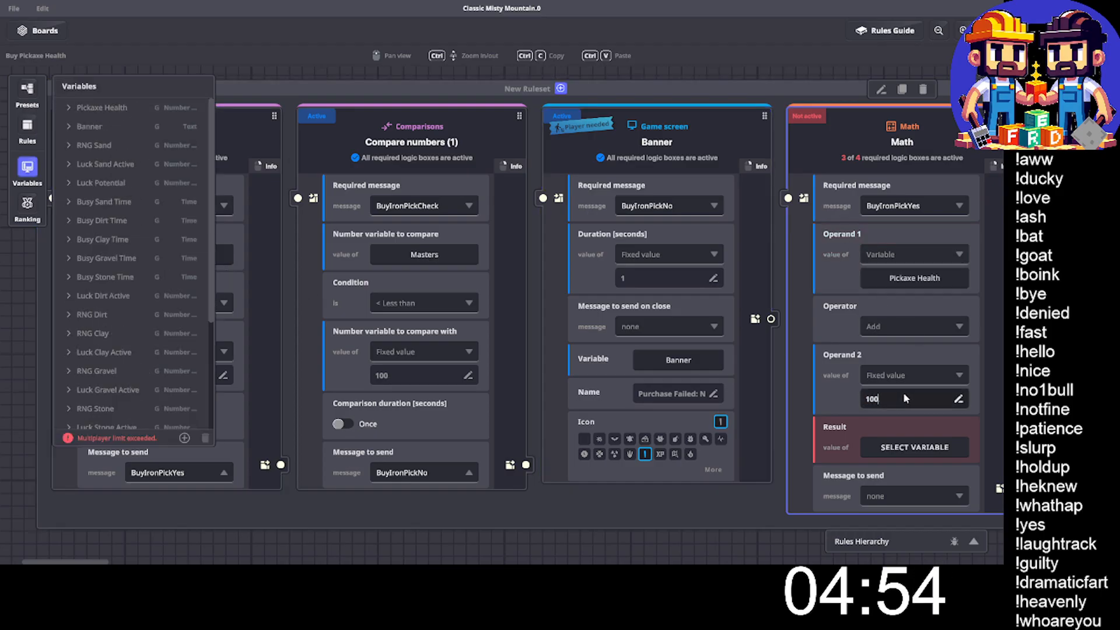
pyautogui.write('100')
pyautogui.click(913, 447)
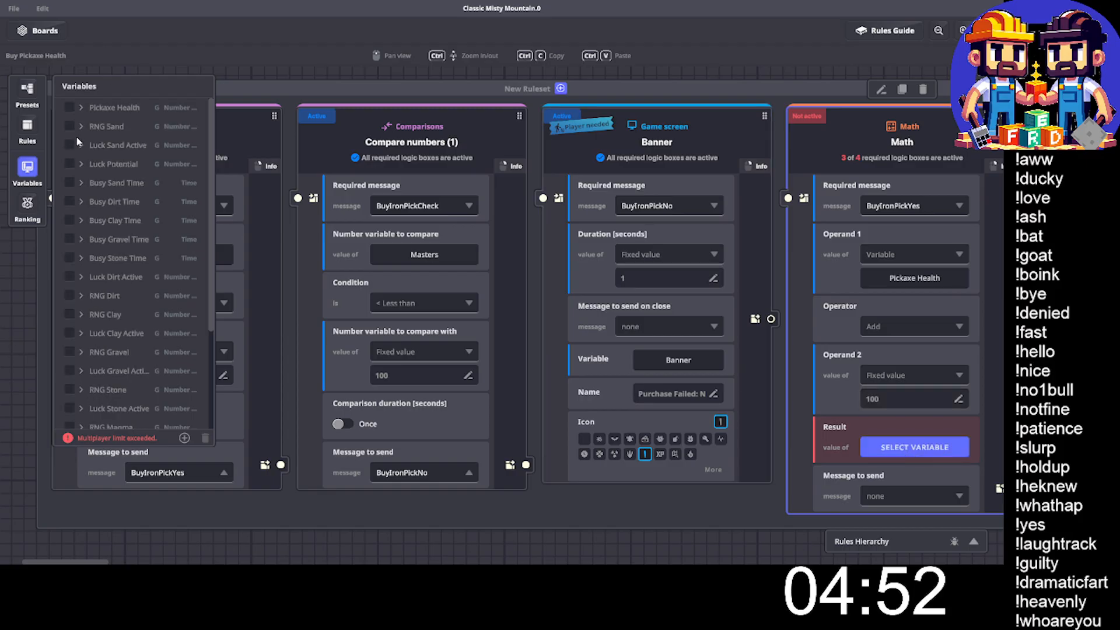
pyautogui.click(71, 105)
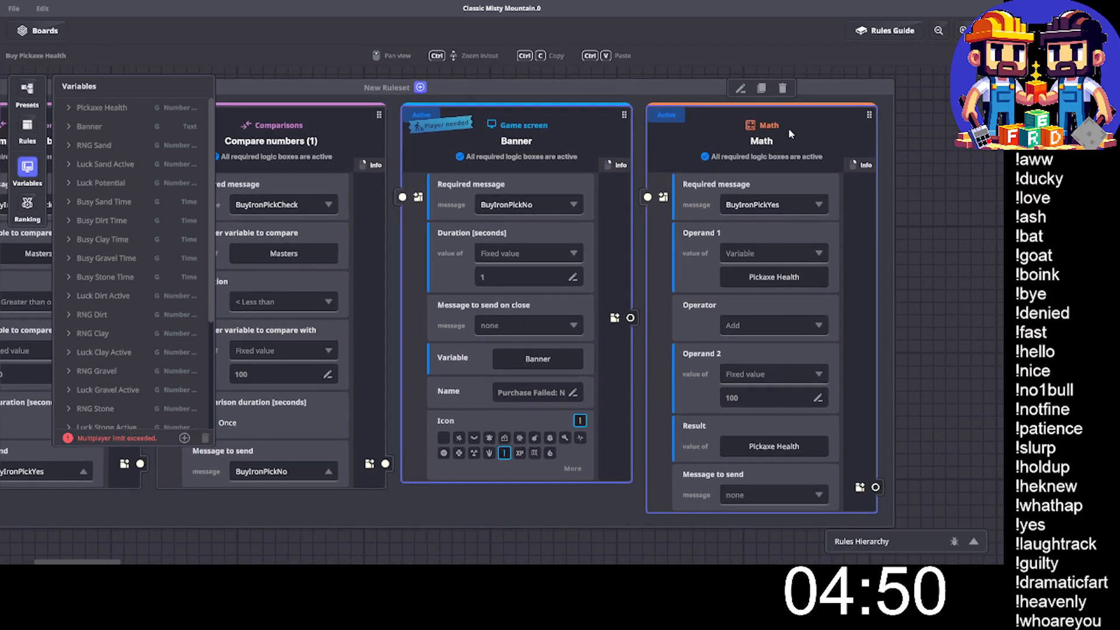
# - Duplicate the Math rule and set the copy's first operand to the Masters variable
pyautogui.click(761, 88)
pyautogui.moveTo(846, 297); pyautogui.dragTo(697, 289)
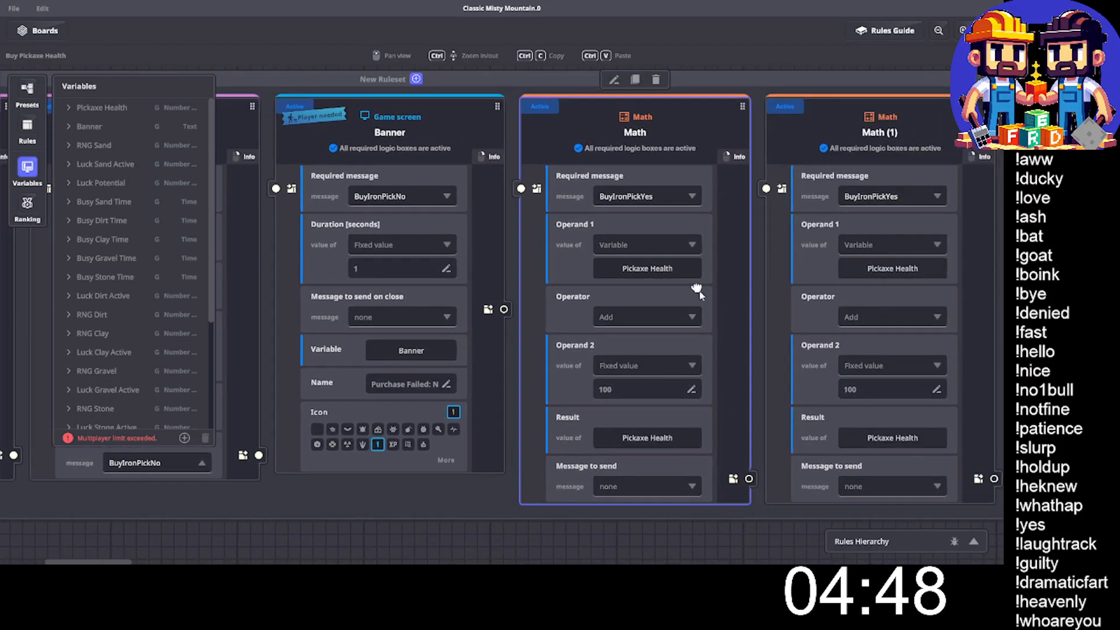
pyautogui.click(892, 268)
pyautogui.scroll(-3, 104, 349)
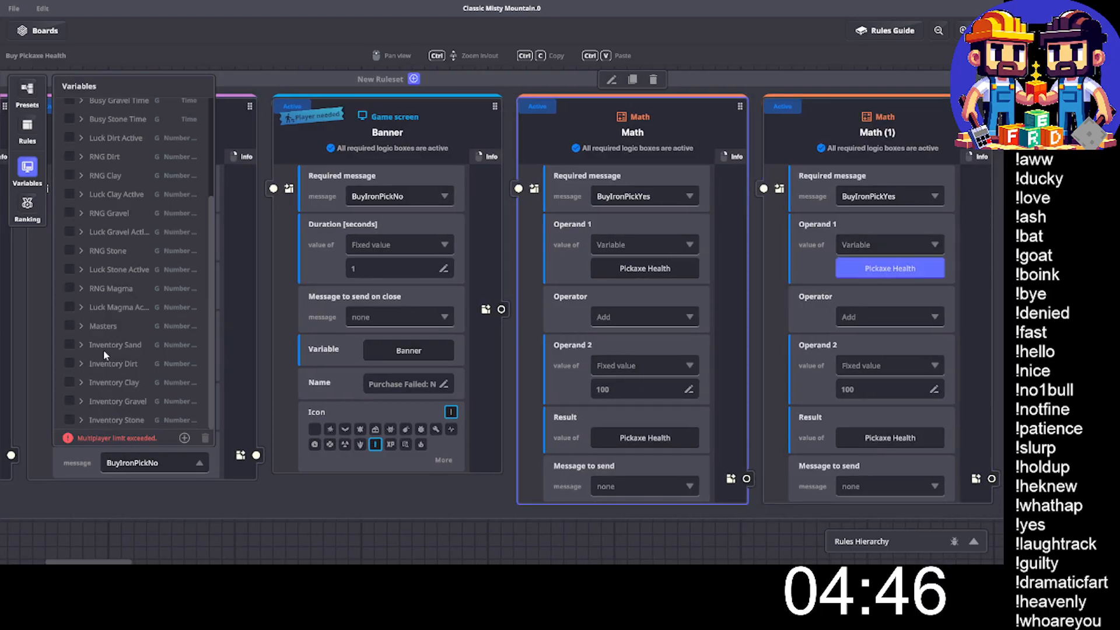
pyautogui.click(67, 326)
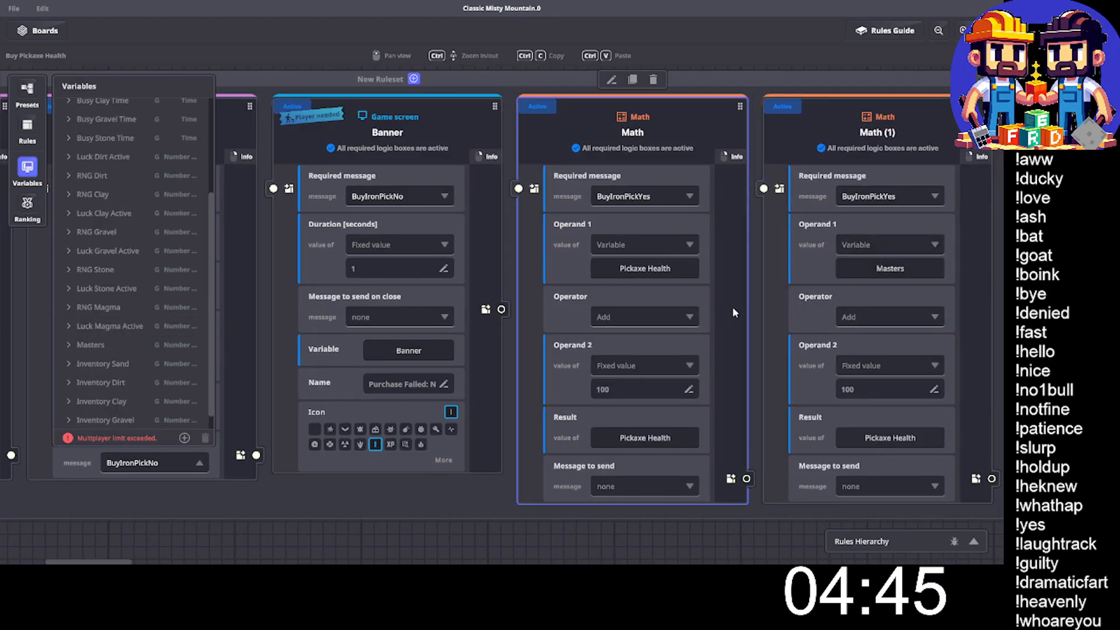
# - Make the copied Math rule subtract, store its result in Masters, and close the variables list
pyautogui.click(901, 324)
pyautogui.click(872, 339)
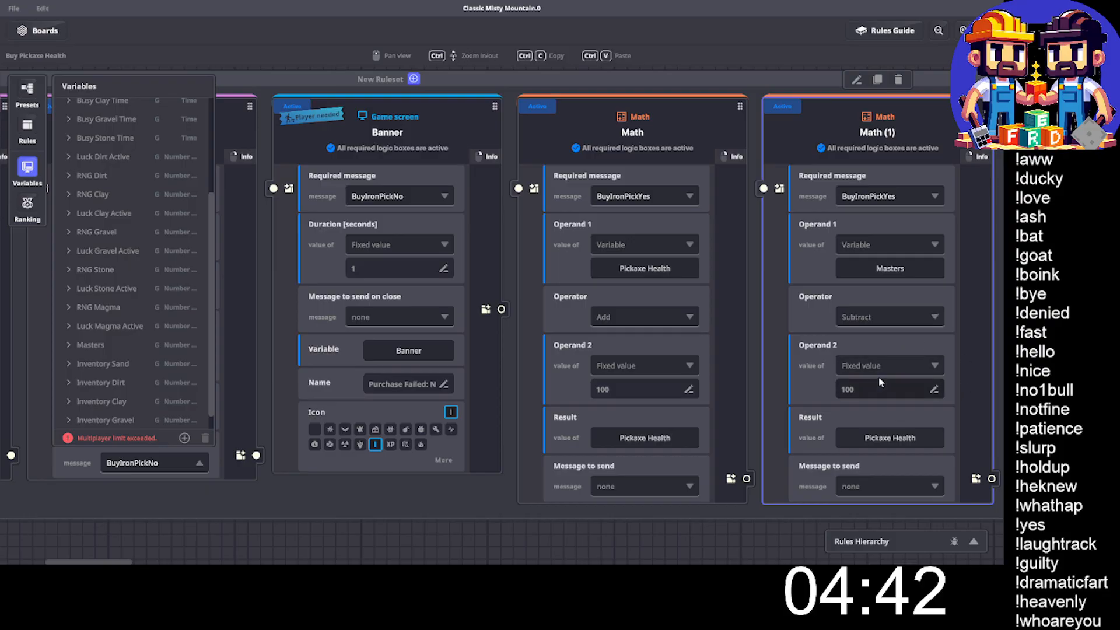
pyautogui.click(890, 437)
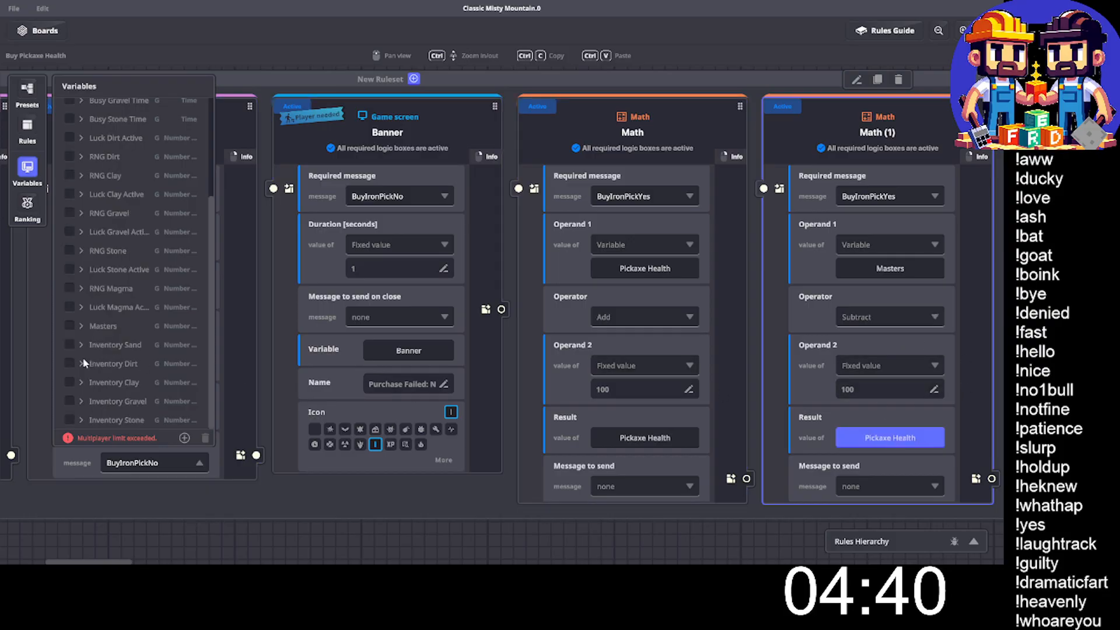
pyautogui.click(69, 326)
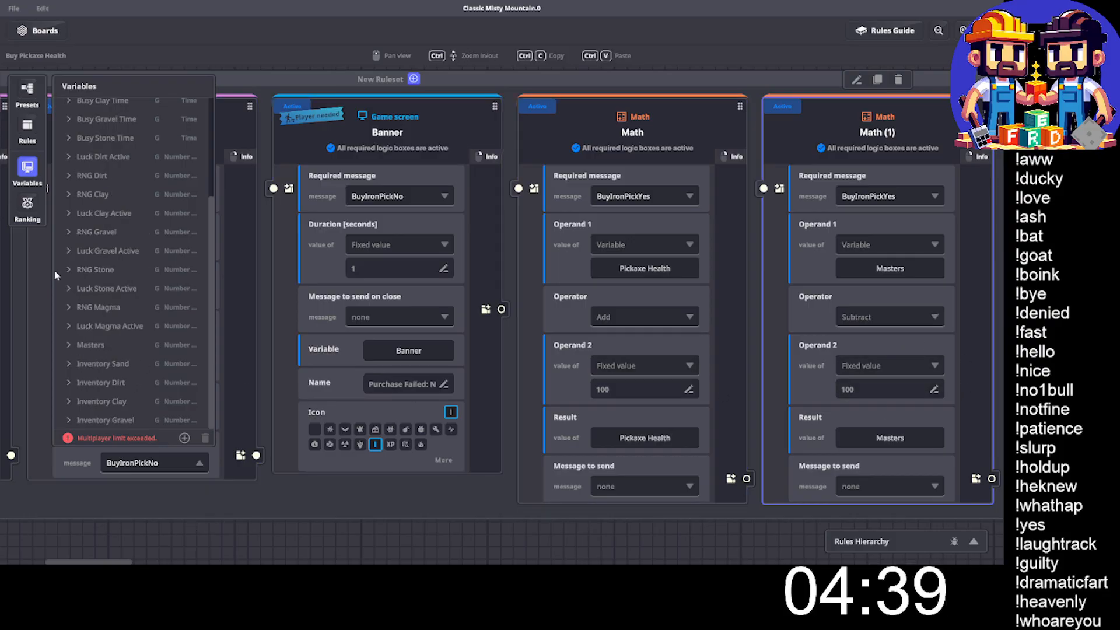
pyautogui.click(28, 169)
# - Duplicate the whole iron pickaxe ruleset and place the copy directly below the original, aligned with its starting edge
pyautogui.moveTo(297, 306); pyautogui.dragTo(313, 307)
pyautogui.keyDown('ctrl'); pyautogui.scroll(-1, 317, 310); pyautogui.keyUp('ctrl')
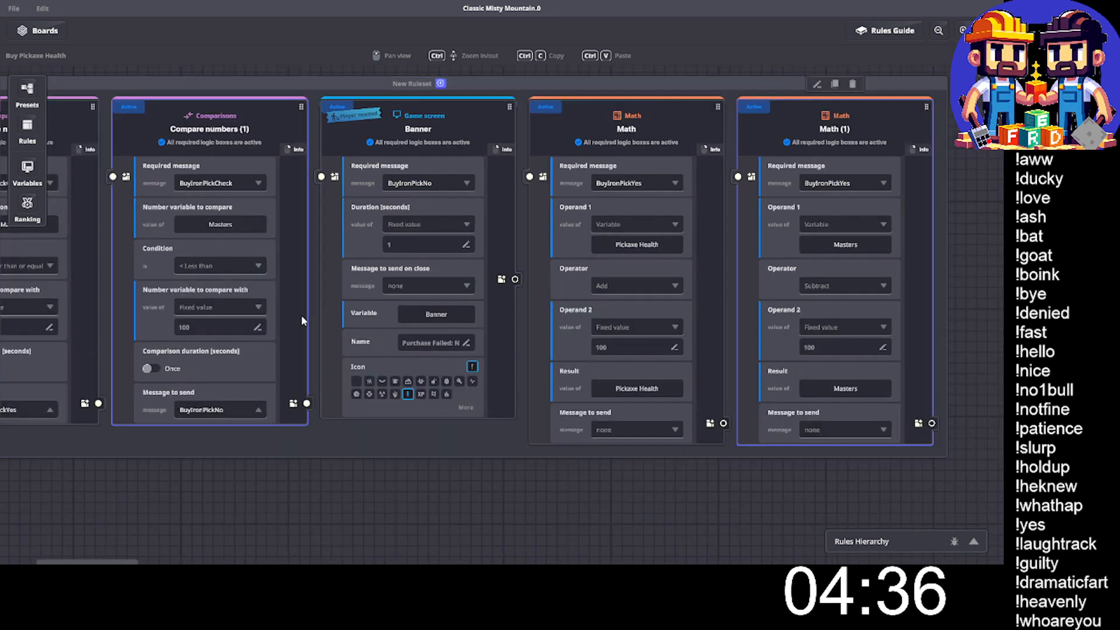
pyautogui.moveTo(319, 357); pyautogui.dragTo(472, 378)
pyautogui.moveTo(473, 378); pyautogui.dragTo(515, 382, button='middle')
pyautogui.click(547, 110)
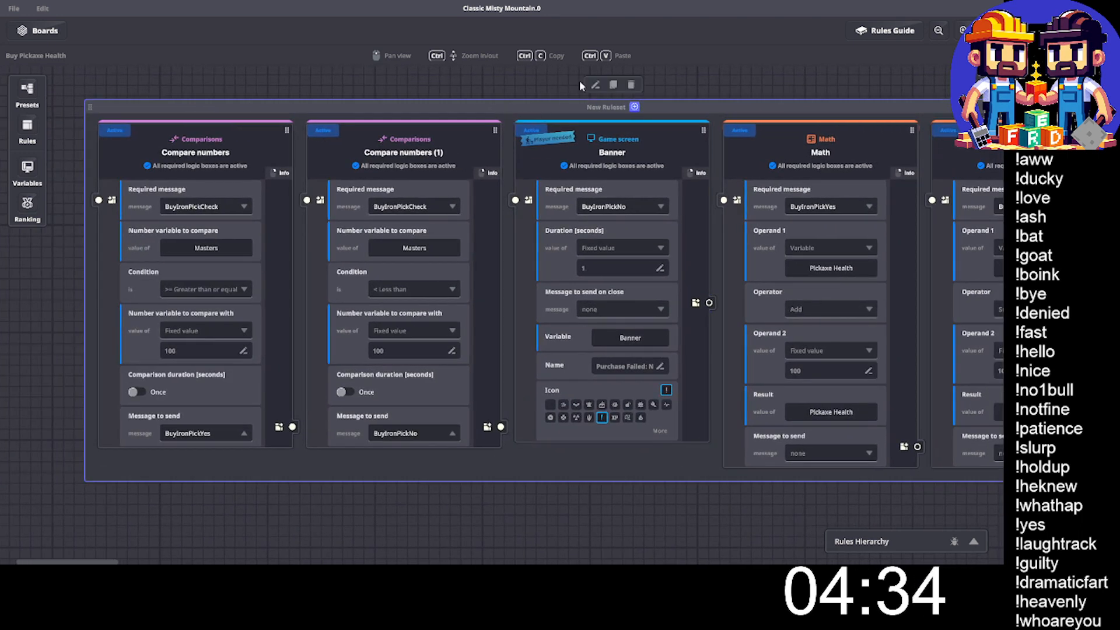
pyautogui.click(613, 86)
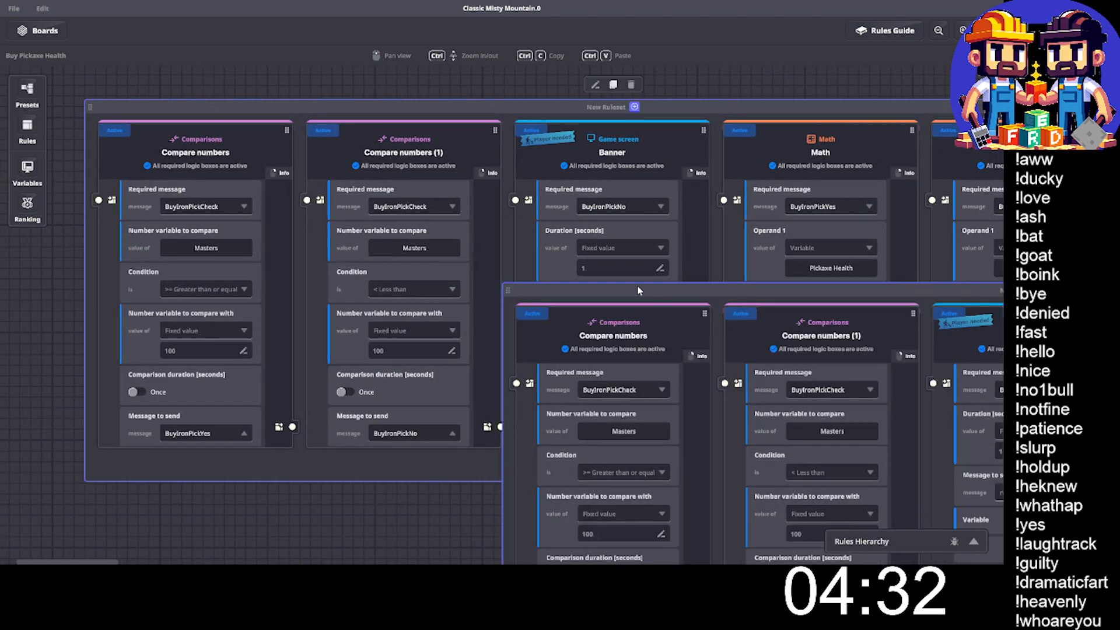
pyautogui.moveTo(637, 286); pyautogui.dragTo(357, 264)
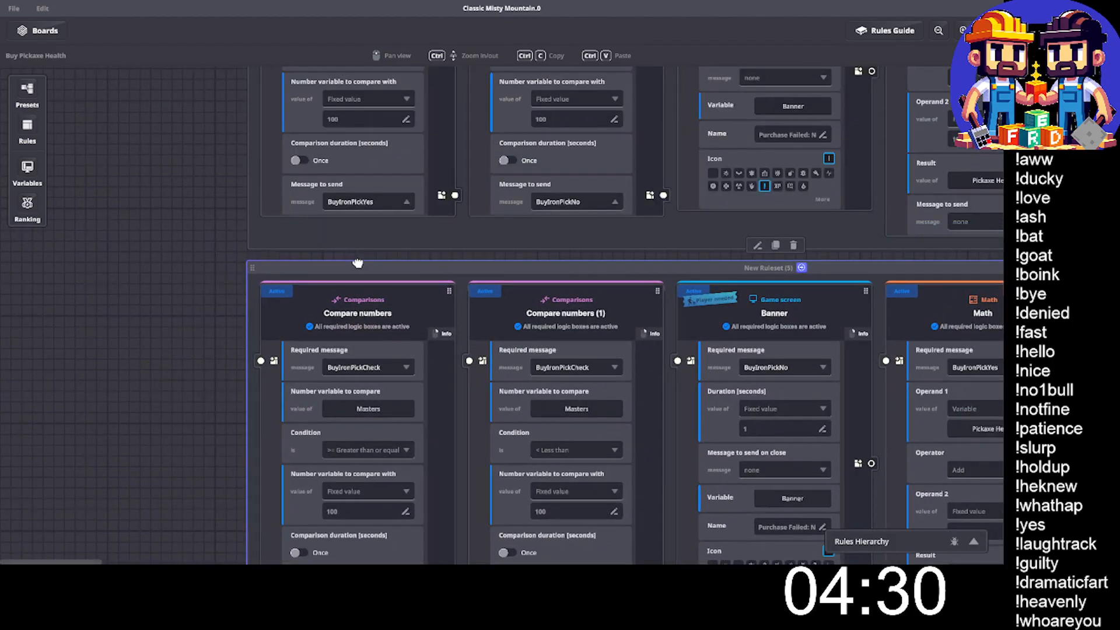
# - Set the required message of the copied ruleset's greater-than-or-equal comparison to BuySilverPickCheck
pyautogui.scroll(-2, 351, 282)
pyautogui.click(362, 213)
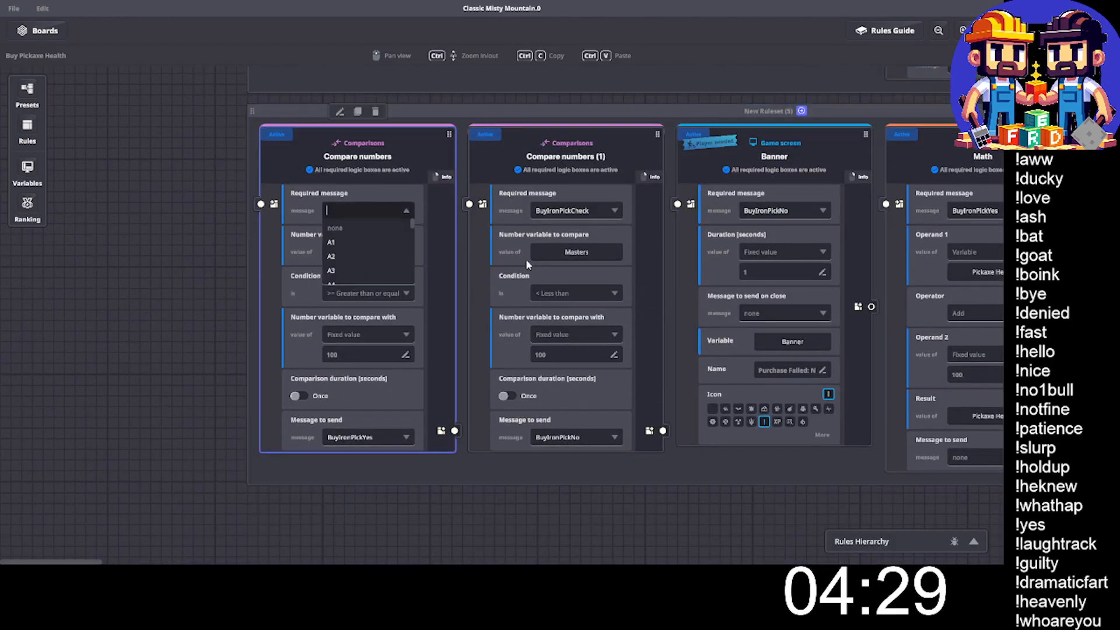
pyautogui.write('Bu')
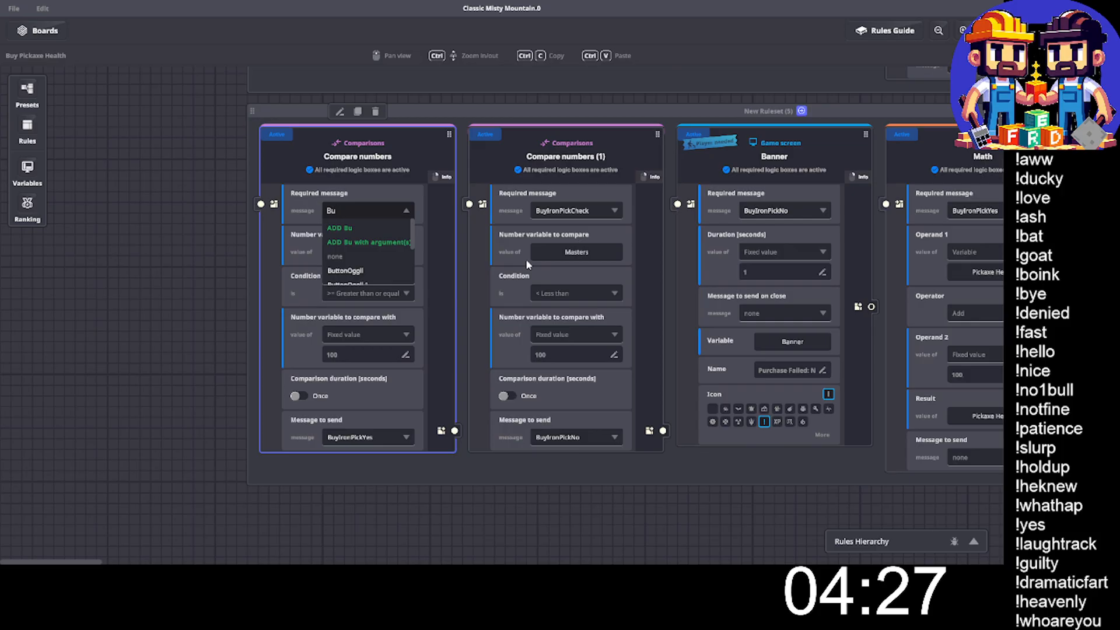
pyautogui.write('ySilver')
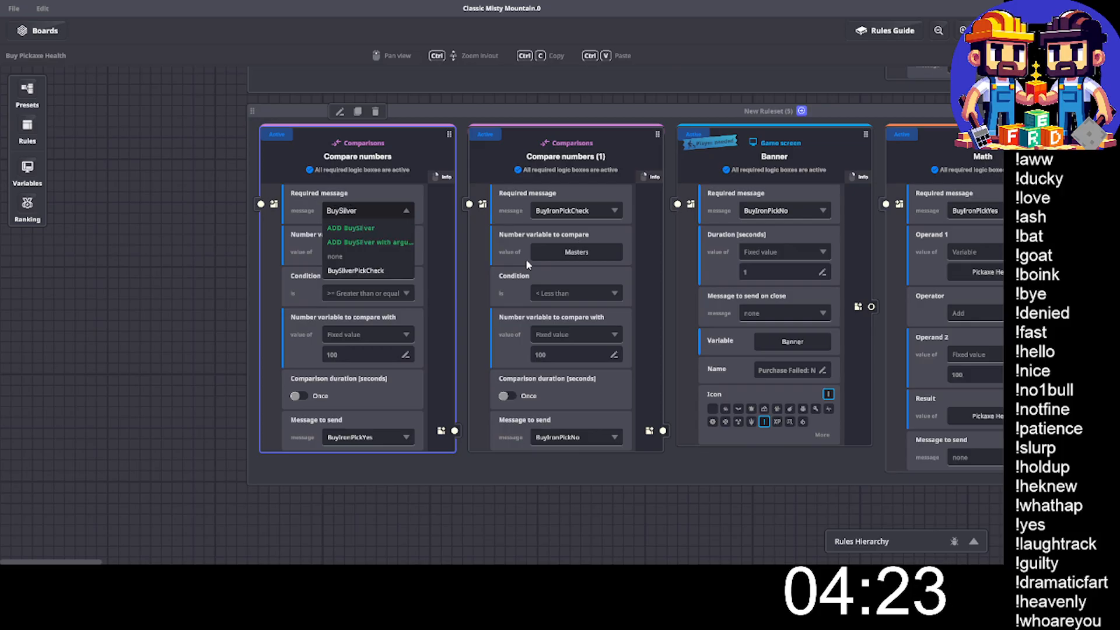
pyautogui.write('PickCheck')
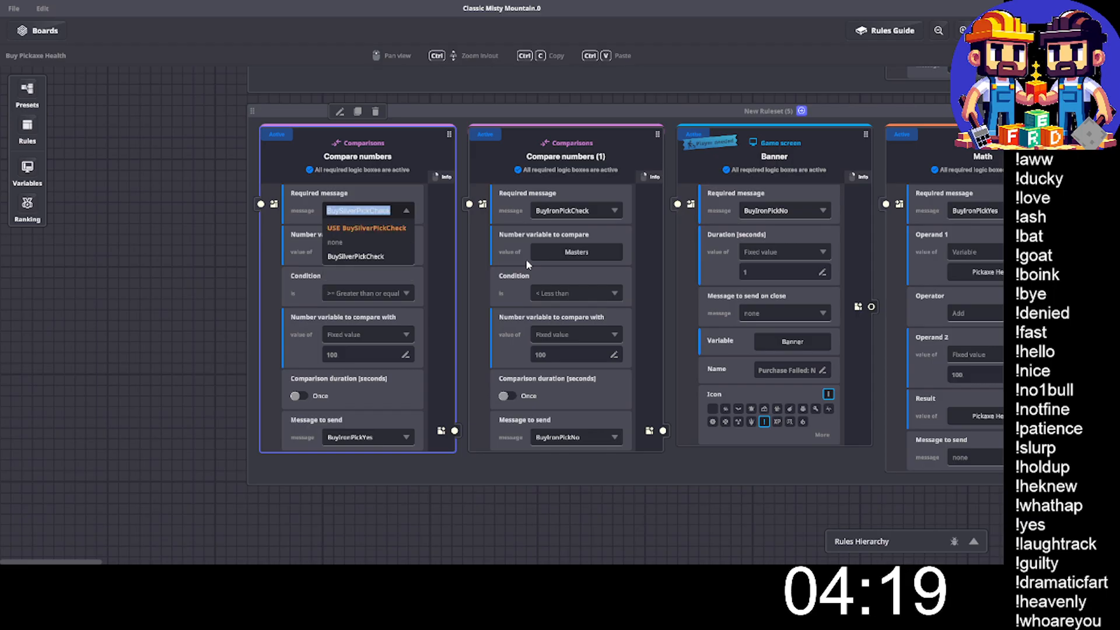
pyautogui.press('BackSpace')
pyautogui.press('BackSpace')
pyautogui.press('BackSpace')
pyautogui.press('BackSpace')
pyautogui.press('BackSpace')
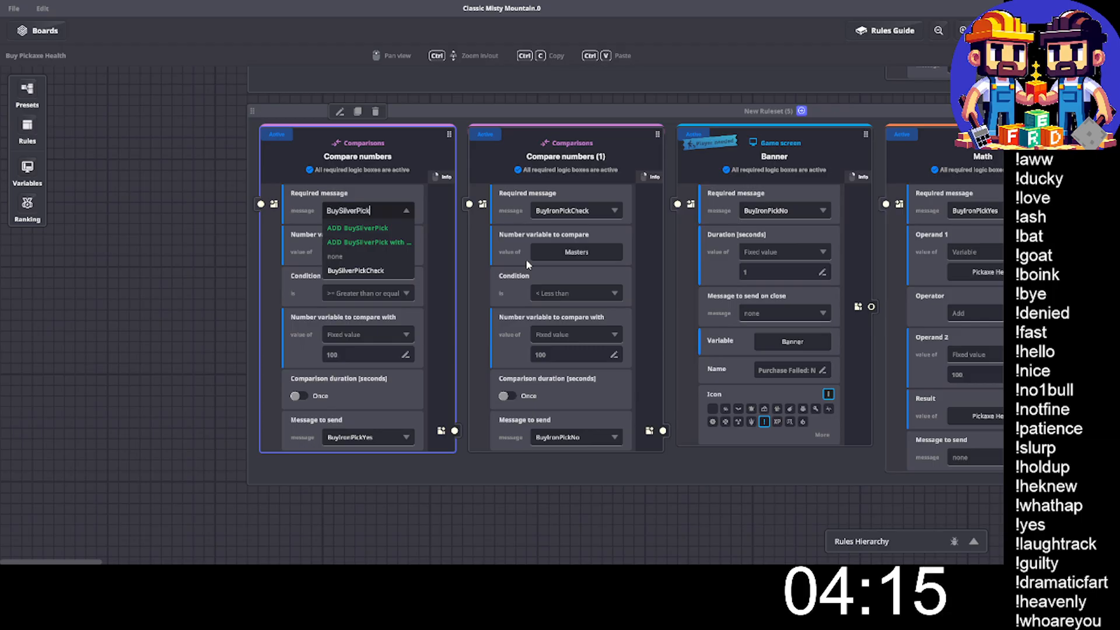
pyautogui.click(371, 272)
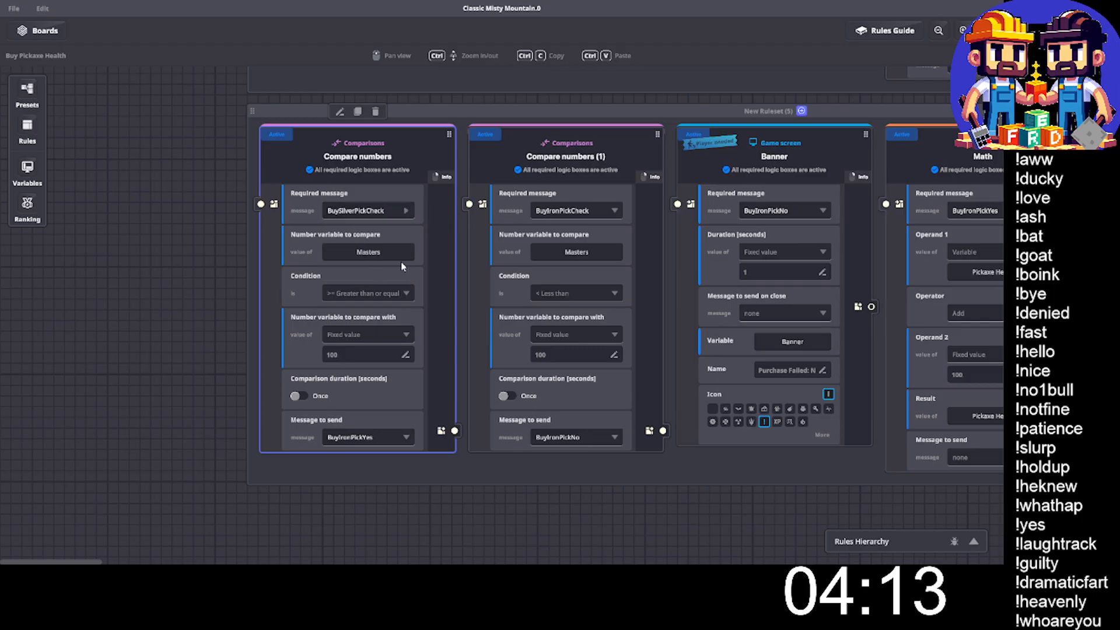
# - Set the required message of the copied ruleset's less-than comparison to BuySilverPickCheck
pyautogui.click(573, 209)
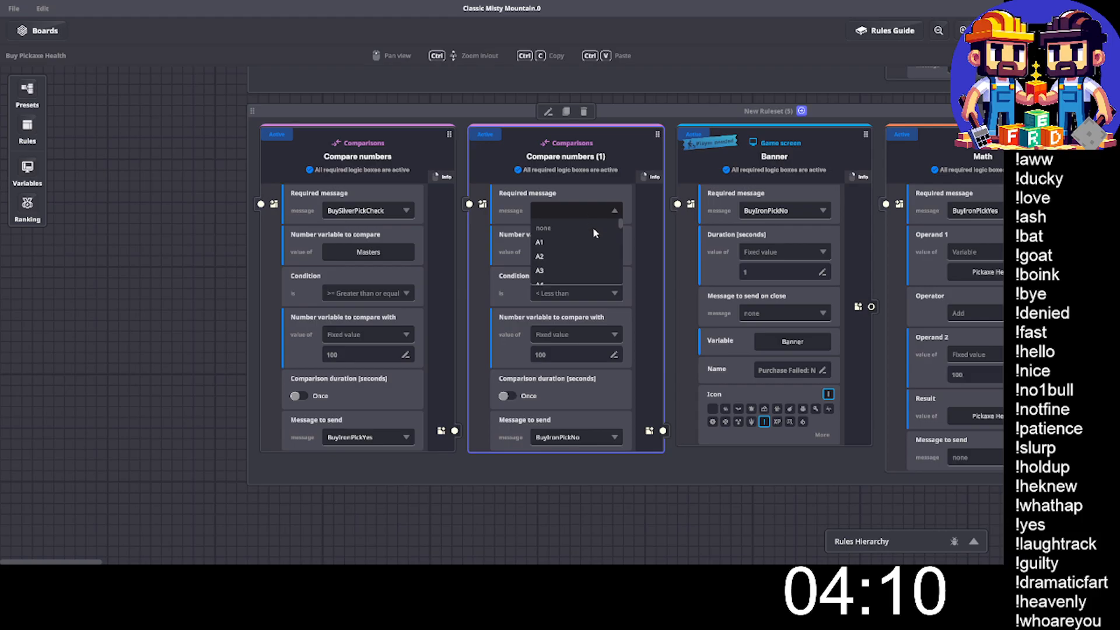
pyautogui.write('BuySilverPick')
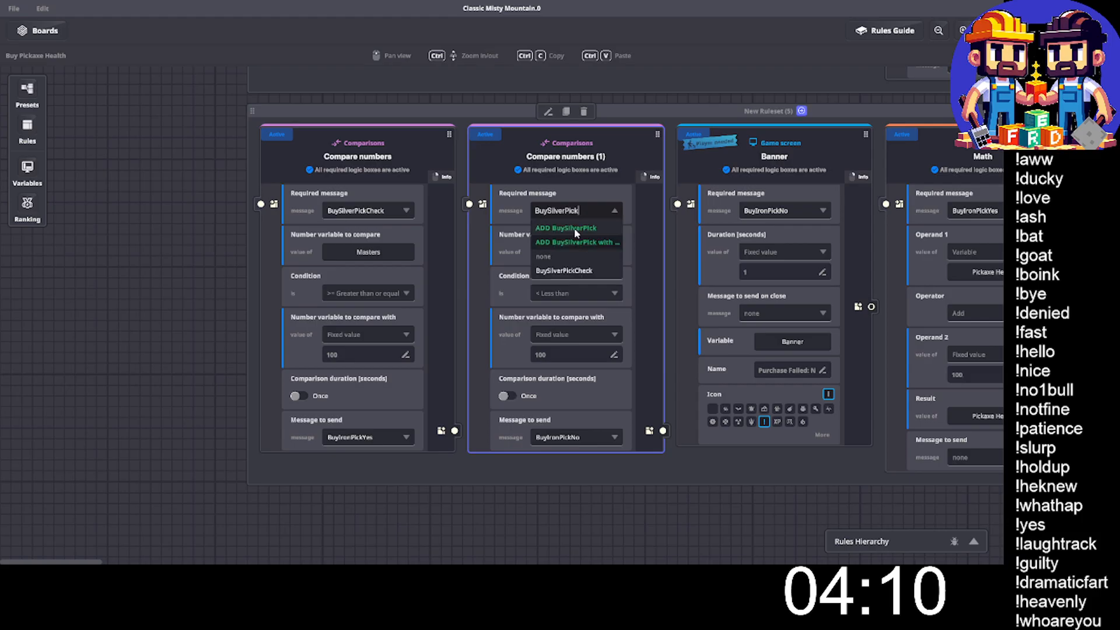
pyautogui.click(583, 270)
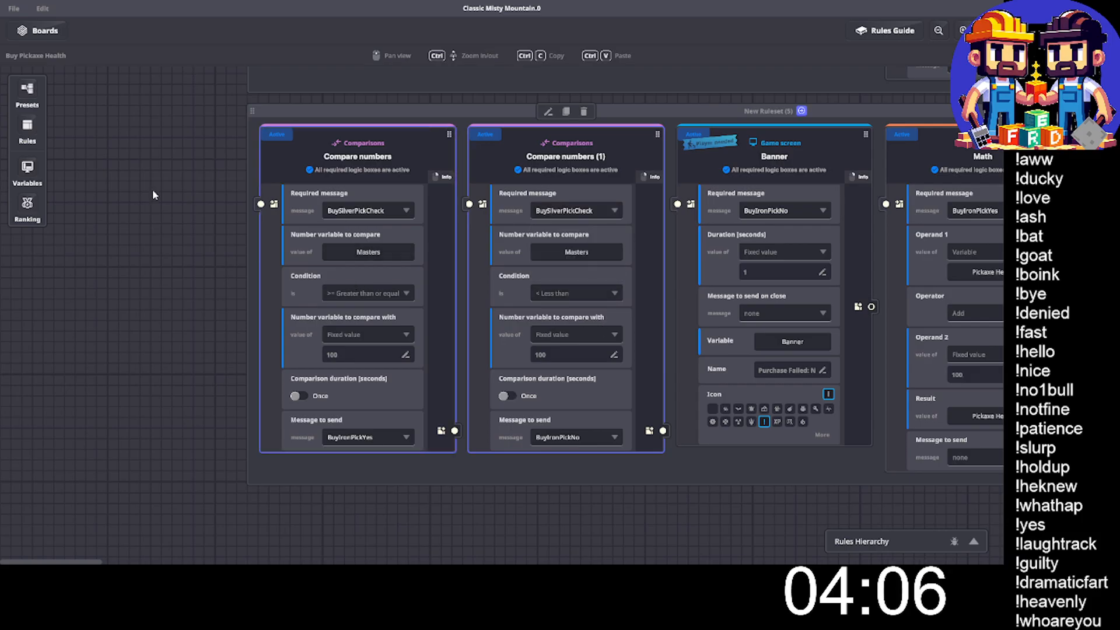
# - Make the copied greater-than-or-equal comparison check Masters against 500 and send a new message named BuySilverPickYes
pyautogui.click(363, 353)
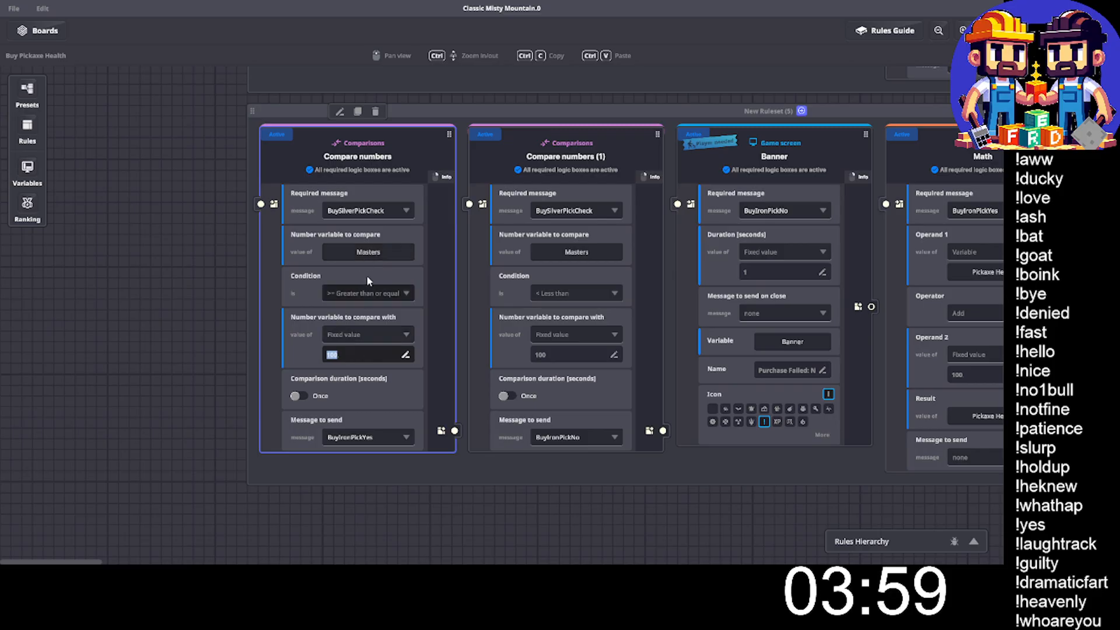
pyautogui.write('500')
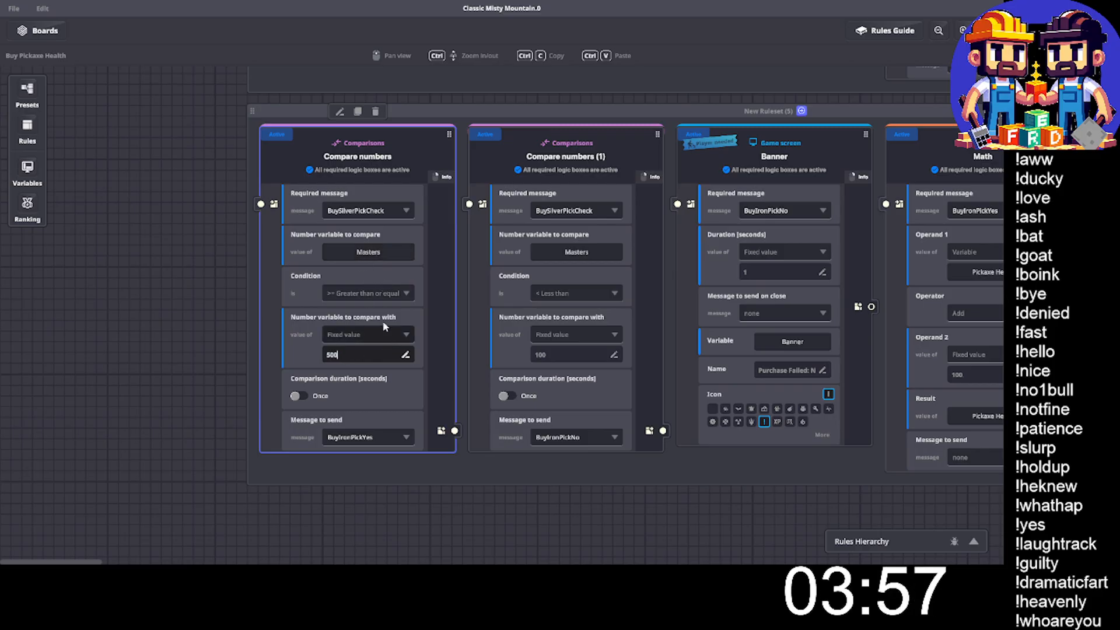
pyautogui.click(346, 437)
pyautogui.write('BuySilverPick')
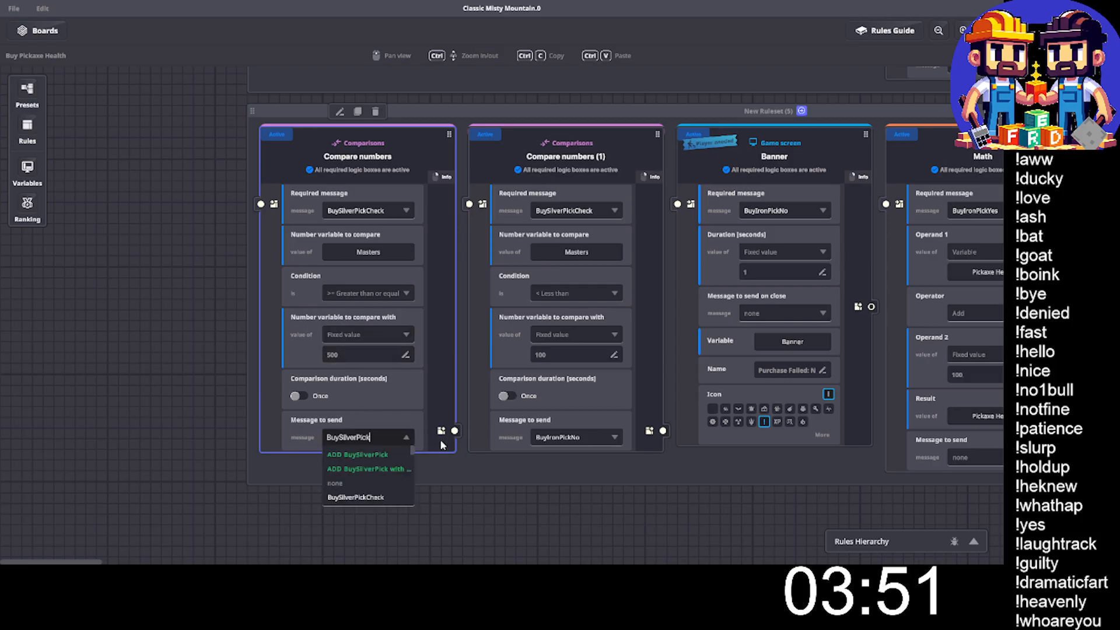
pyautogui.write('Yes')
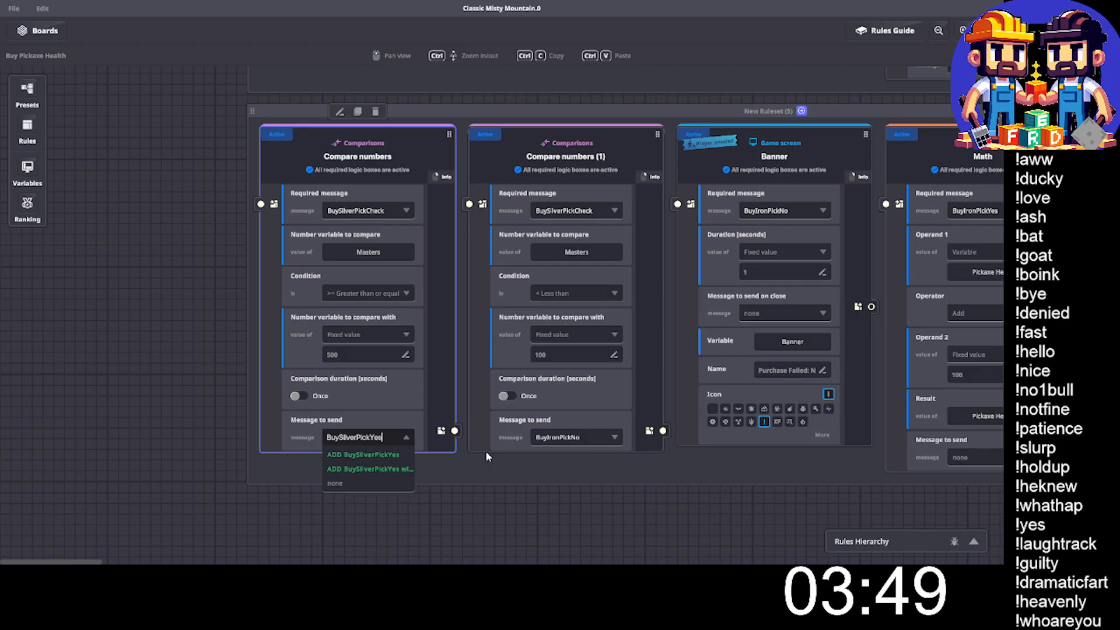
pyautogui.click(394, 457)
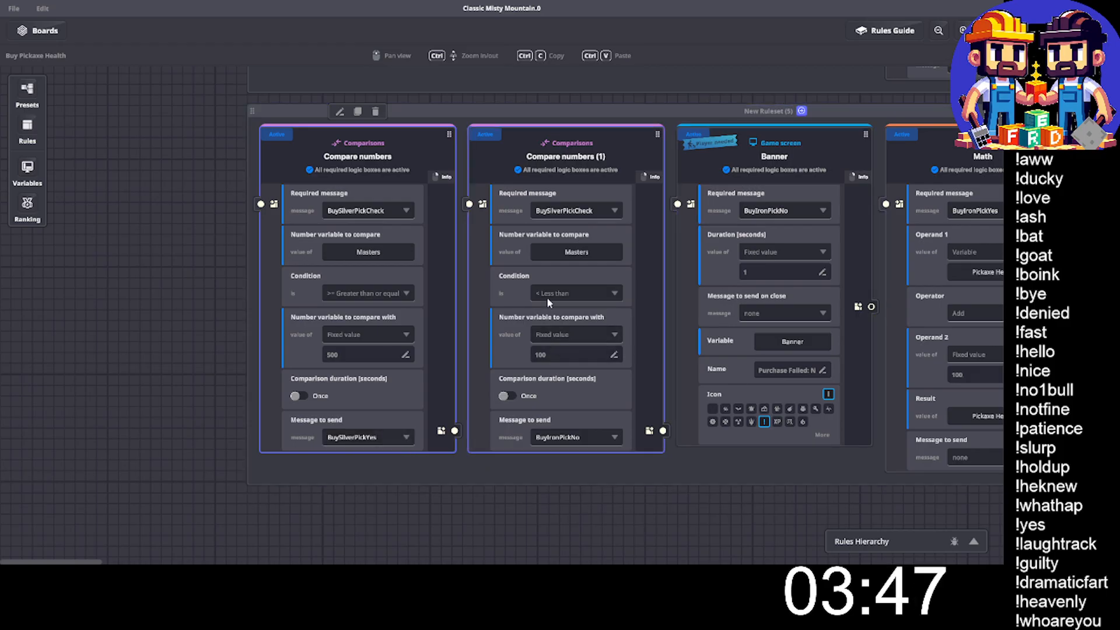
# - Make the copied less-than comparison check Masters against 500 and send a new message named BuySilverPickNo
pyautogui.click(546, 355)
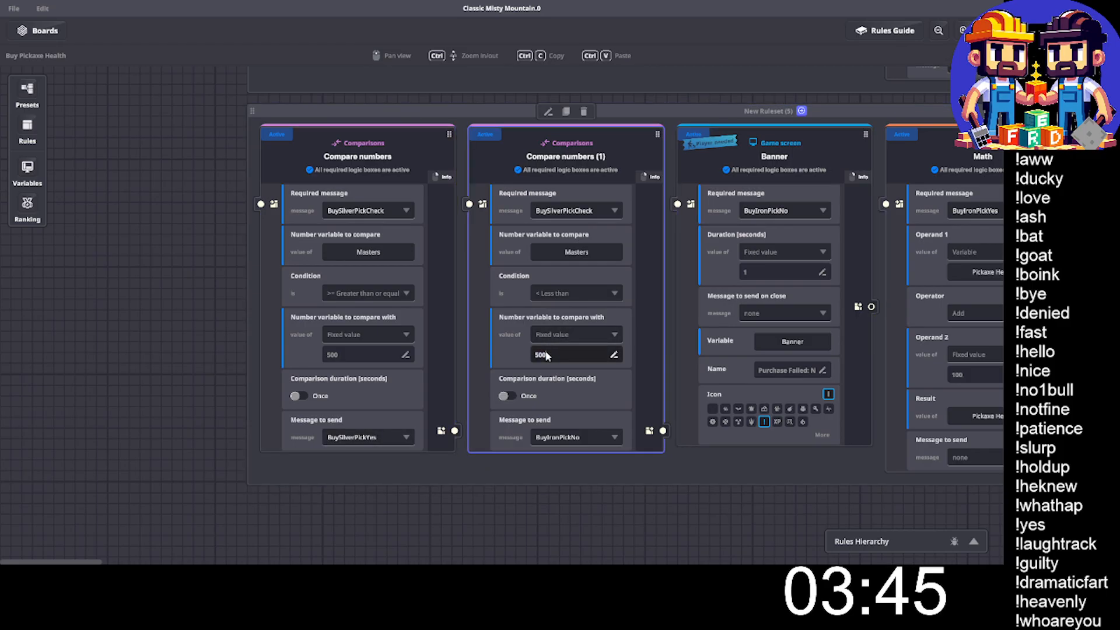
pyautogui.press('Return')
pyautogui.click(571, 437)
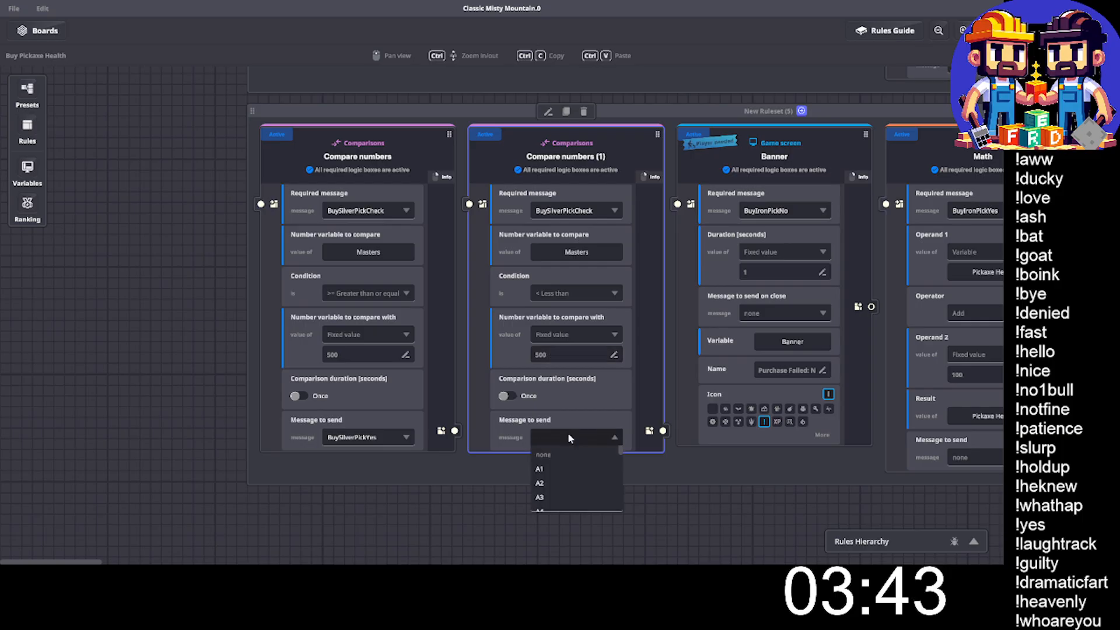
pyautogui.write('BuySilverPick')
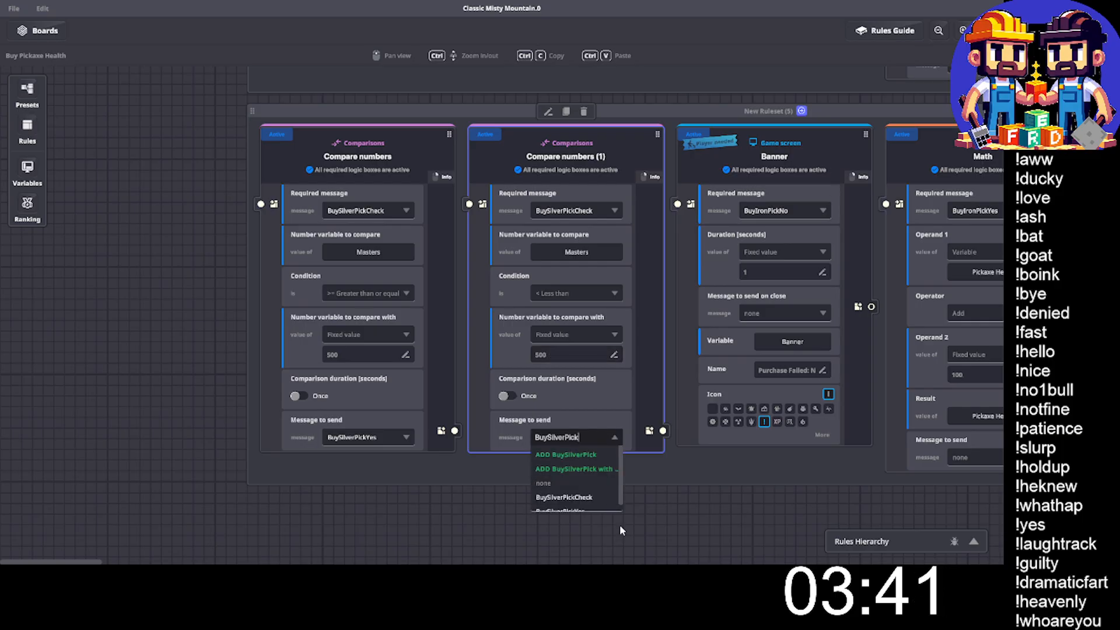
pyautogui.write('No')
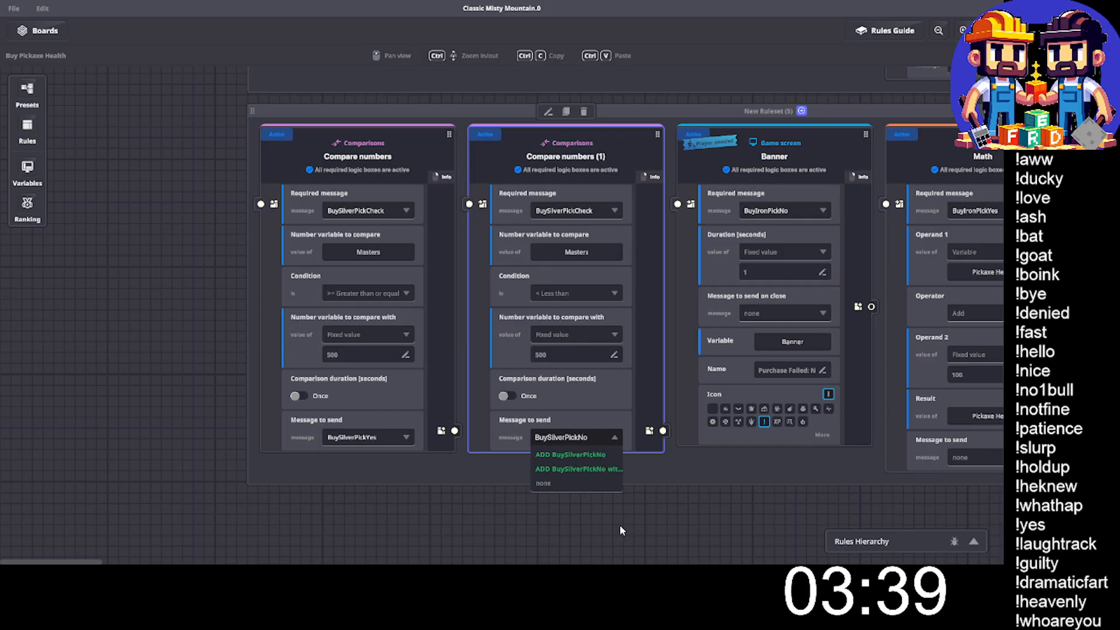
pyautogui.click(577, 456)
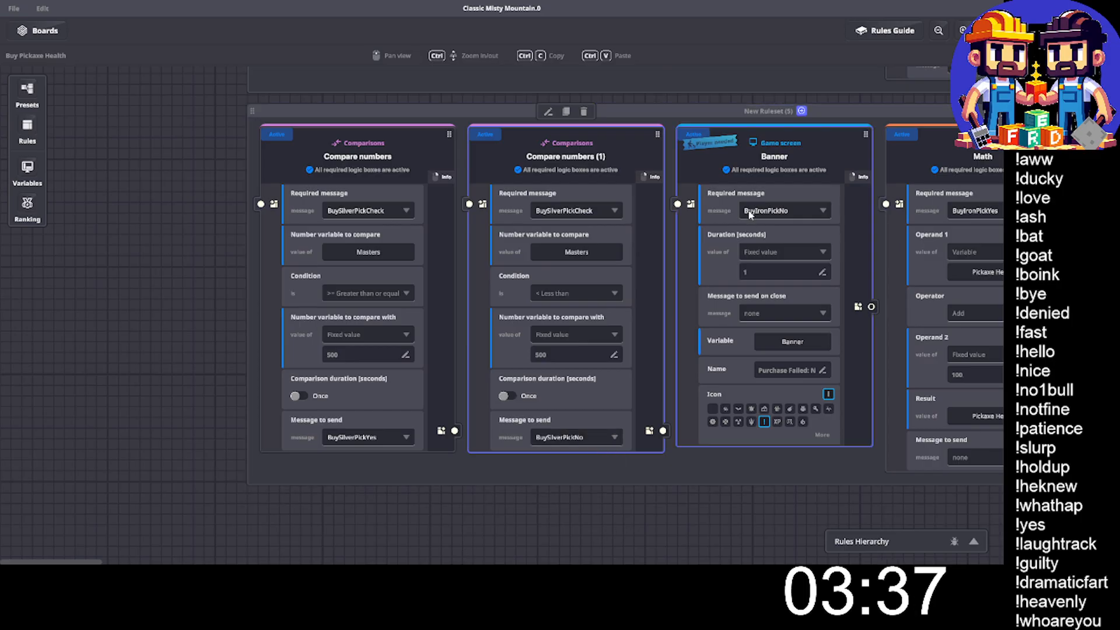
# - Set the required message of the copied ruleset's Banner rule to BuySilverPickNo
pyautogui.click(790, 210)
pyautogui.write('BuySilverPick')
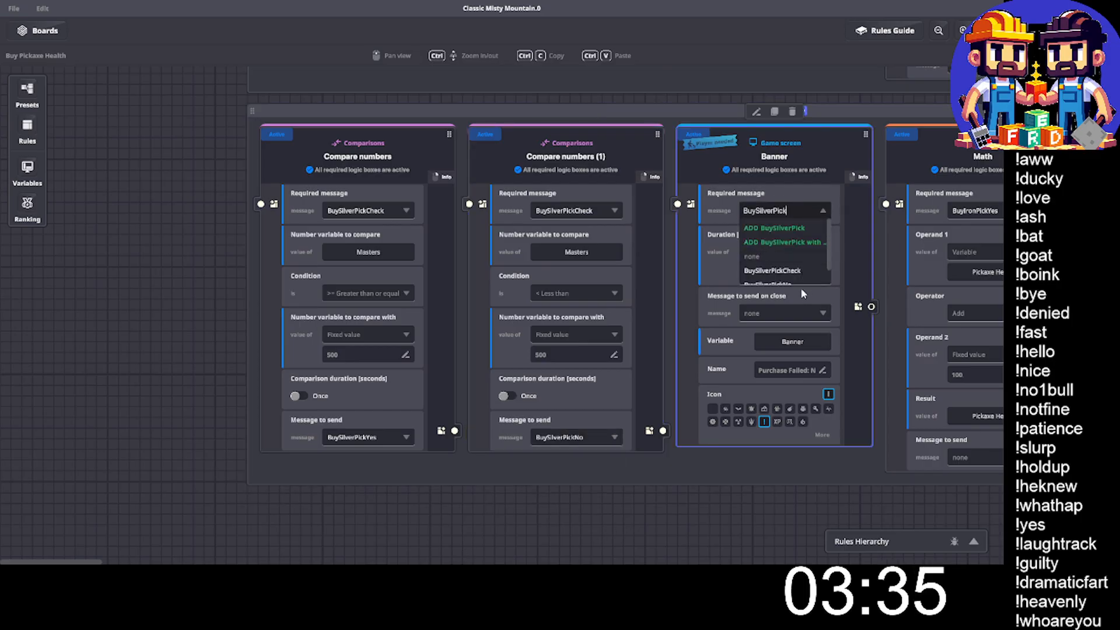
pyautogui.scroll(-2, 784, 265)
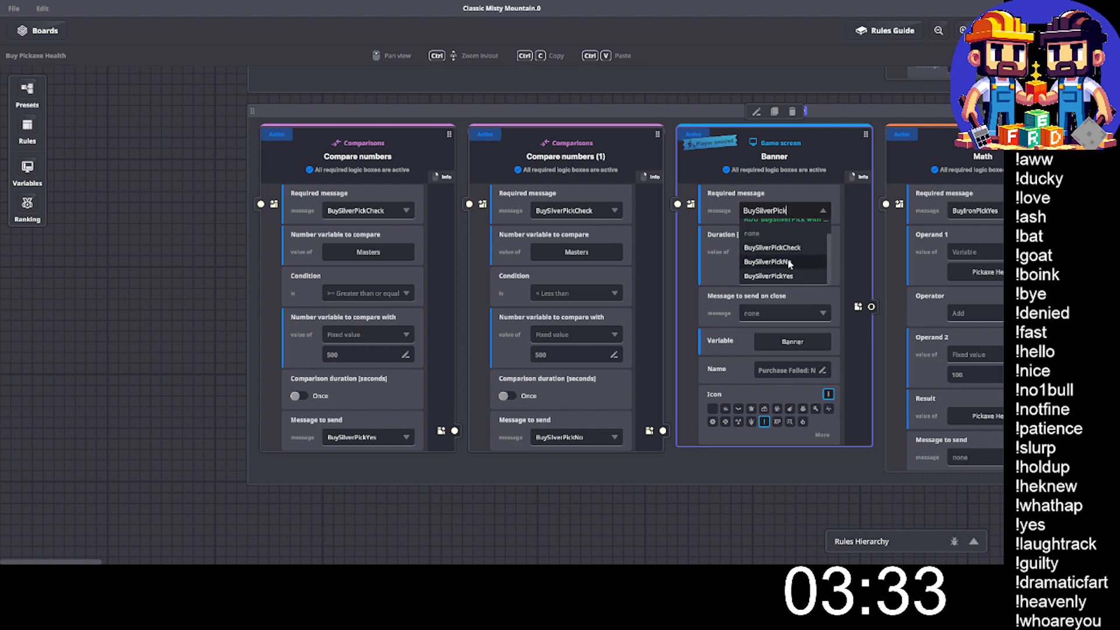
pyautogui.click(788, 264)
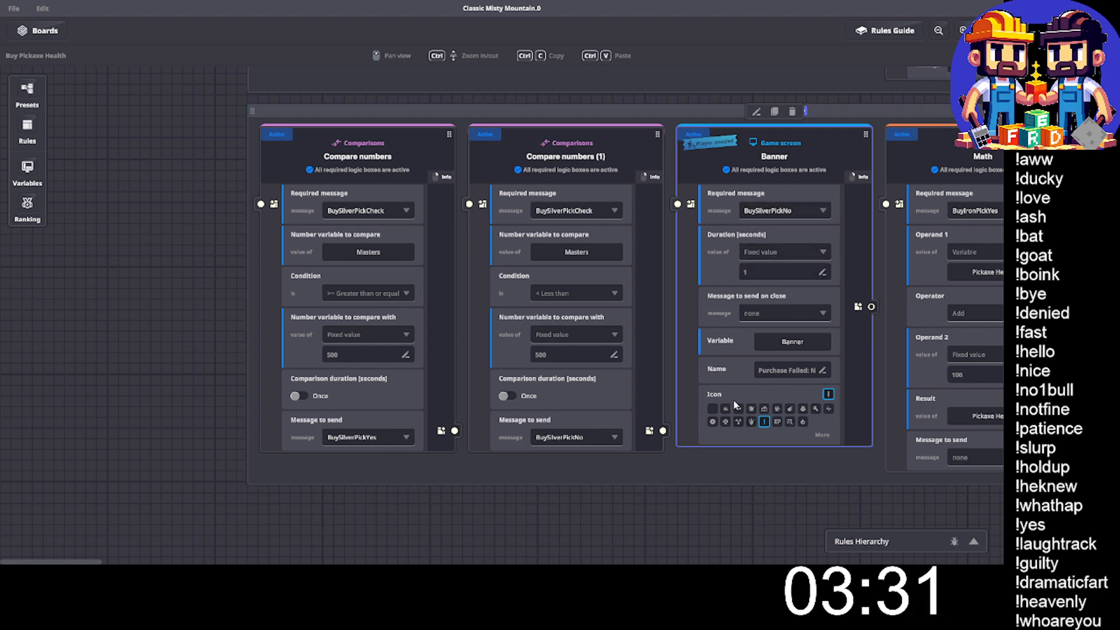
# - Set the required message of the copied ruleset's Pickaxe Health Math rule to BuySilverPickYes
pyautogui.hscroll(9, 789, 381)
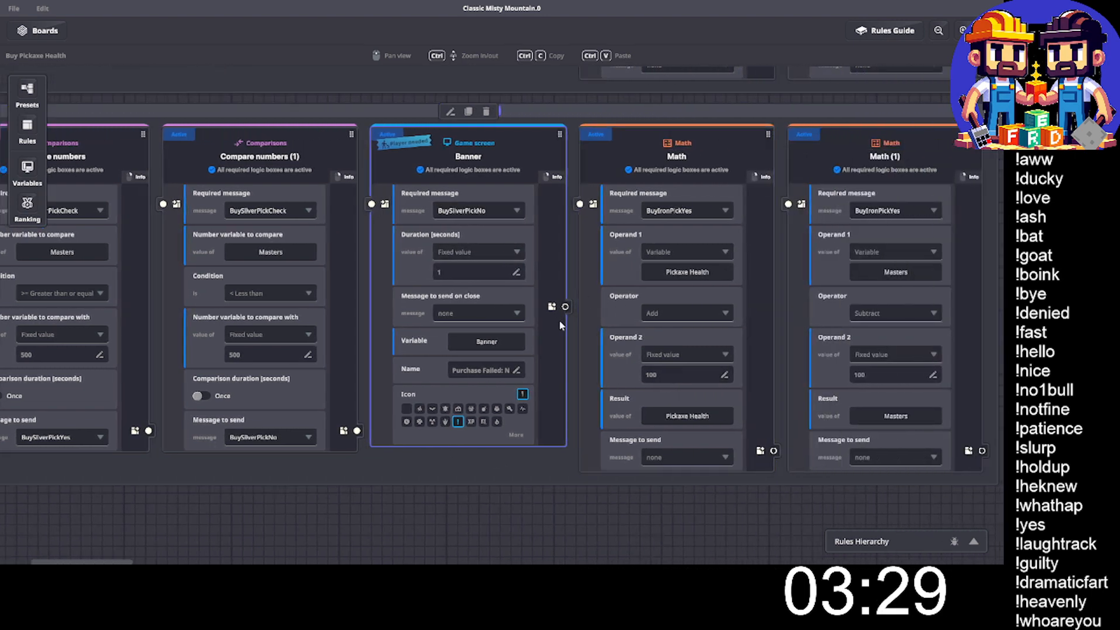
pyautogui.click(606, 215)
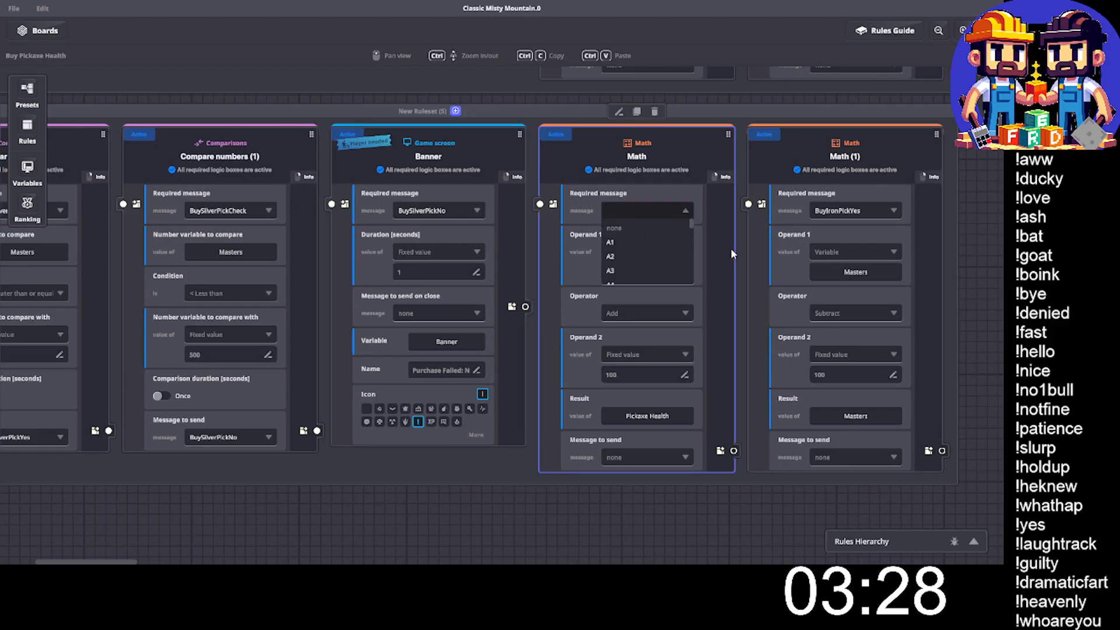
pyautogui.write('BuySilverPick')
pyautogui.write('y')
pyautogui.click(650, 269)
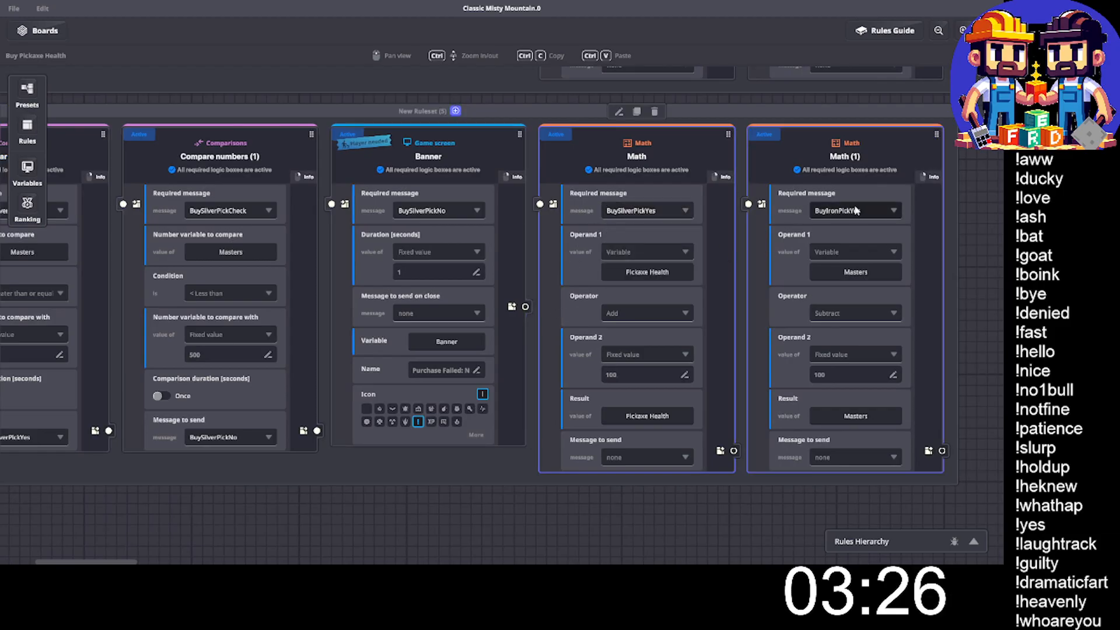
# - Set the required message of the silver ruleset's Masters subtraction Math rule to BuySilverPickYes
pyautogui.click(870, 212)
pyautogui.click(871, 212)
pyautogui.write('BuySilverPick')
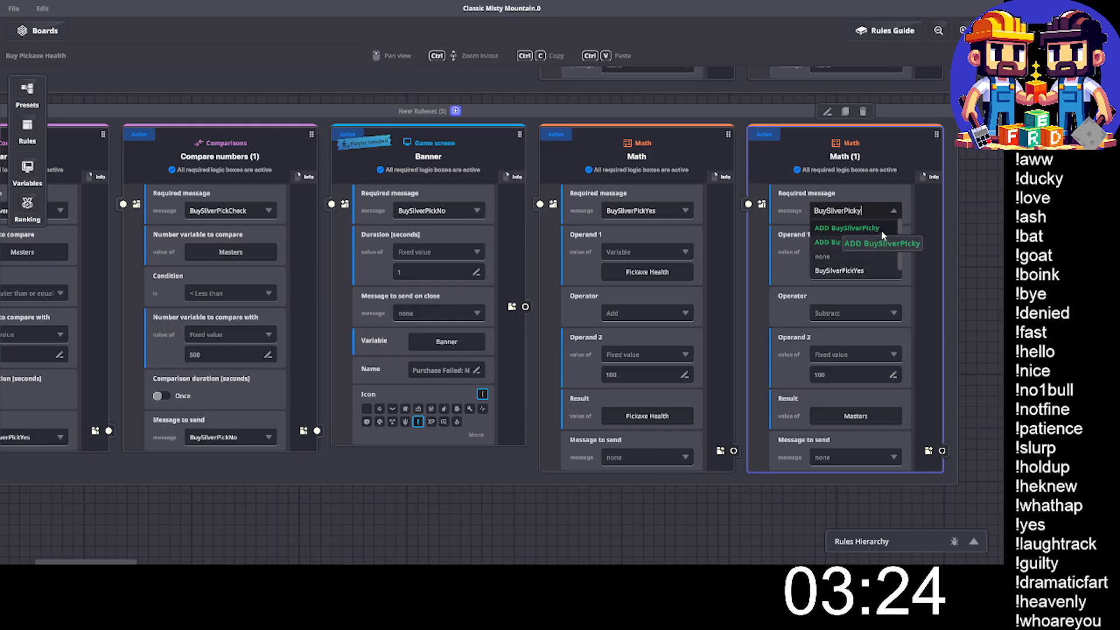
pyautogui.write('y')
pyautogui.click(855, 269)
# - Set Operand 2 to 500 in both Math rules of the silver ruleset
pyautogui.click(638, 374)
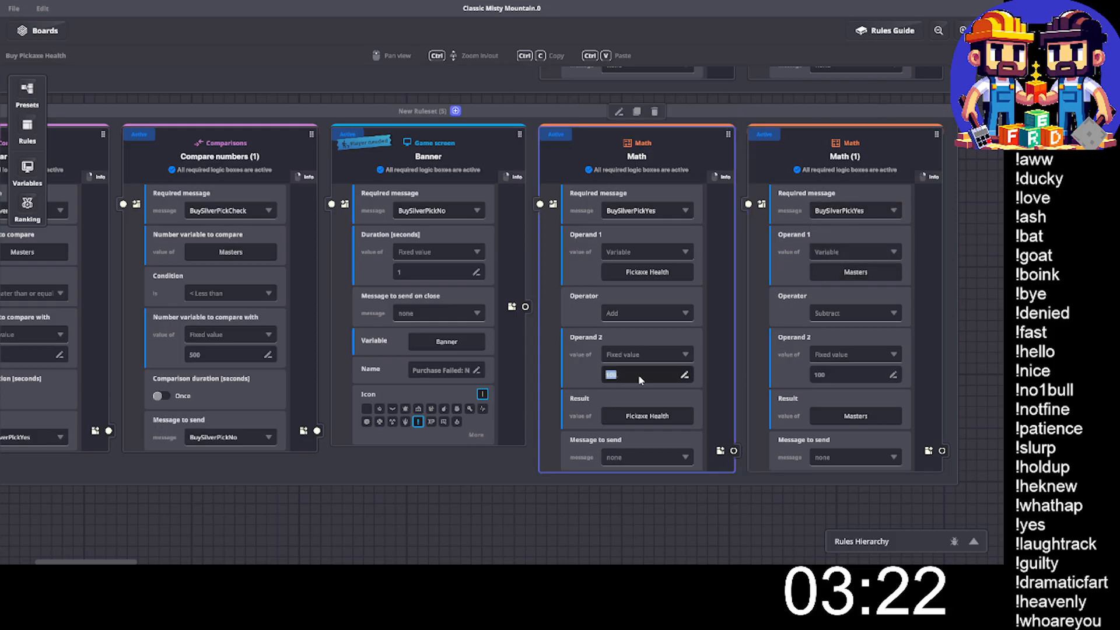
pyautogui.write('500')
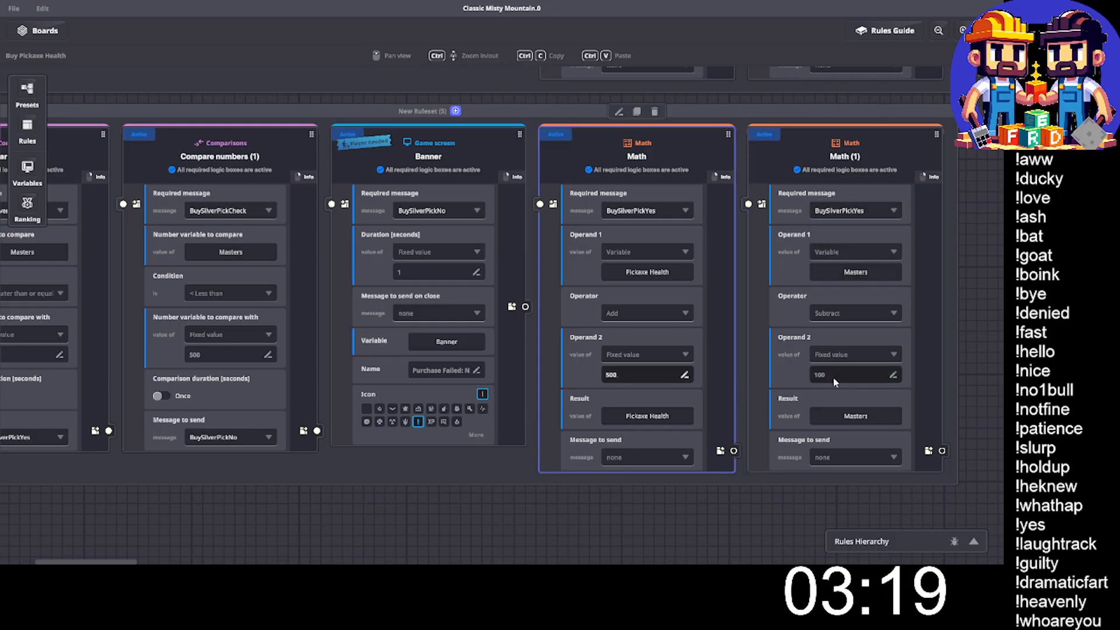
pyautogui.click(840, 379)
pyautogui.write('50')
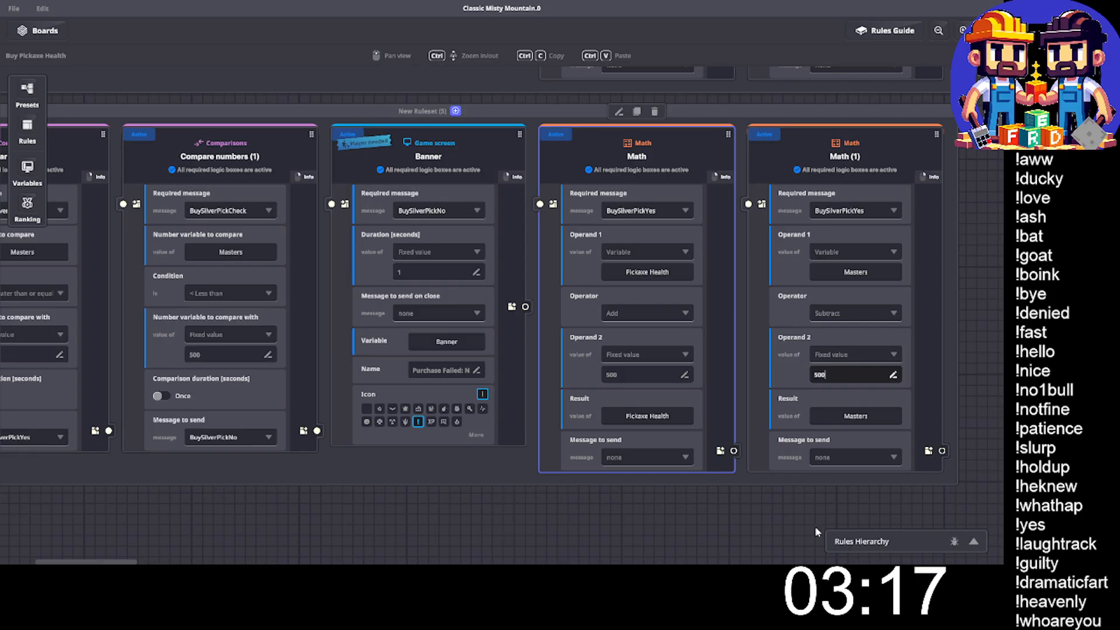
pyautogui.click(670, 519)
# - Duplicate the whole silver pickaxe ruleset and place the copy below the original
pyautogui.moveTo(503, 319); pyautogui.dragTo(658, 317, button='middle')
pyautogui.click(566, 102)
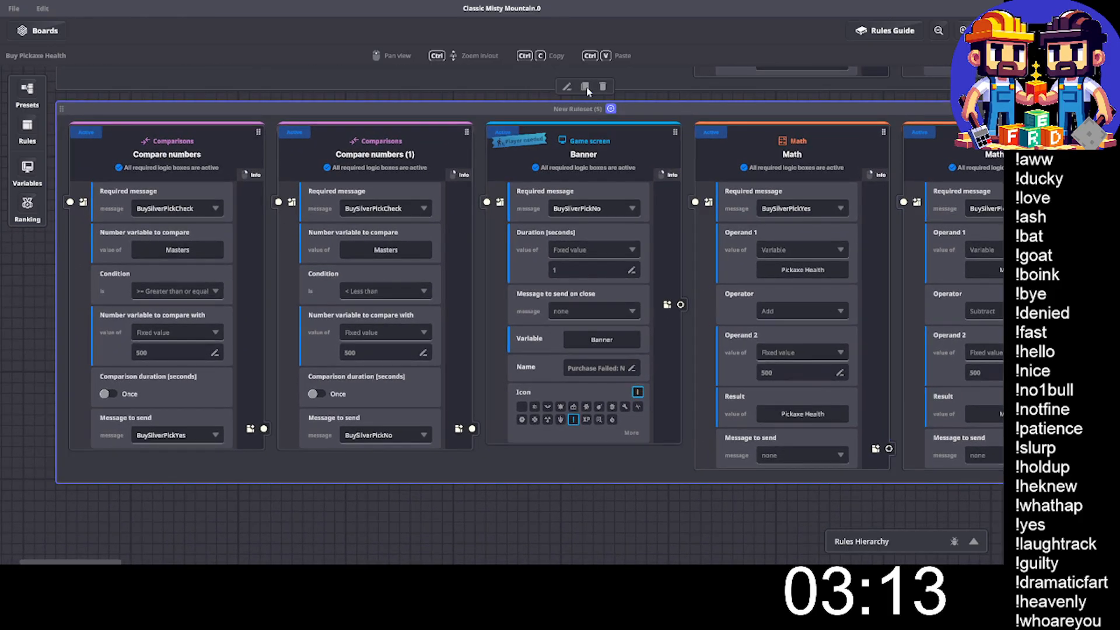
pyautogui.hotkey('ctrl', 'c')
pyautogui.hotkey('ctrl', 'v')
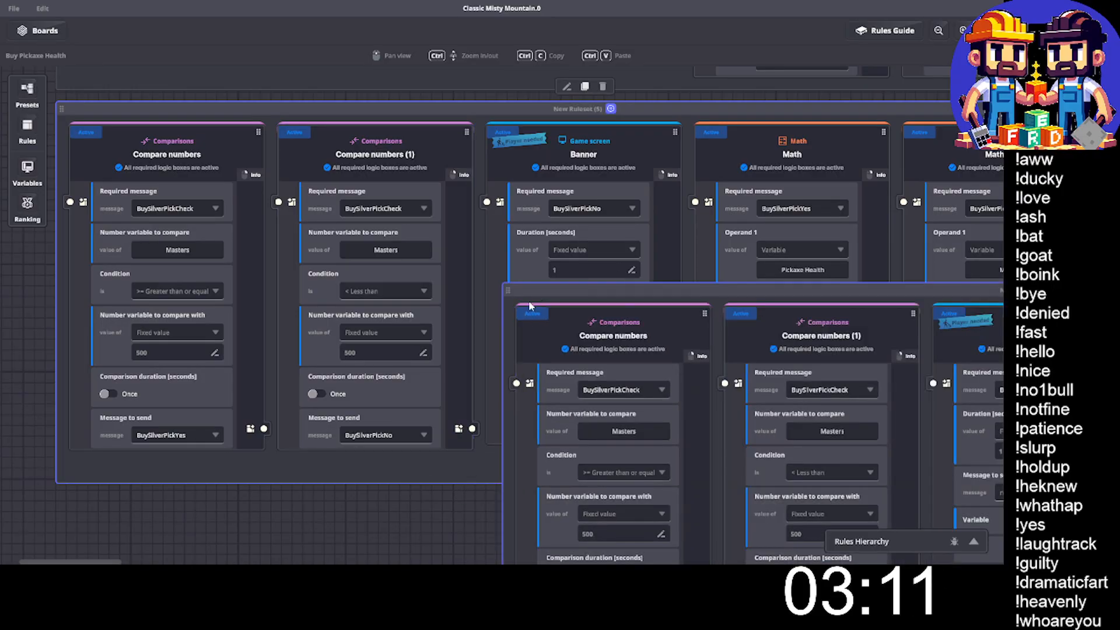
pyautogui.moveTo(535, 288); pyautogui.dragTo(284, 305)
# - Set the required message of the new ruleset copy's greater-than-or-equal comparison to BuyGoldPickCheck
pyautogui.scroll(-3, 284, 318)
pyautogui.click(371, 251)
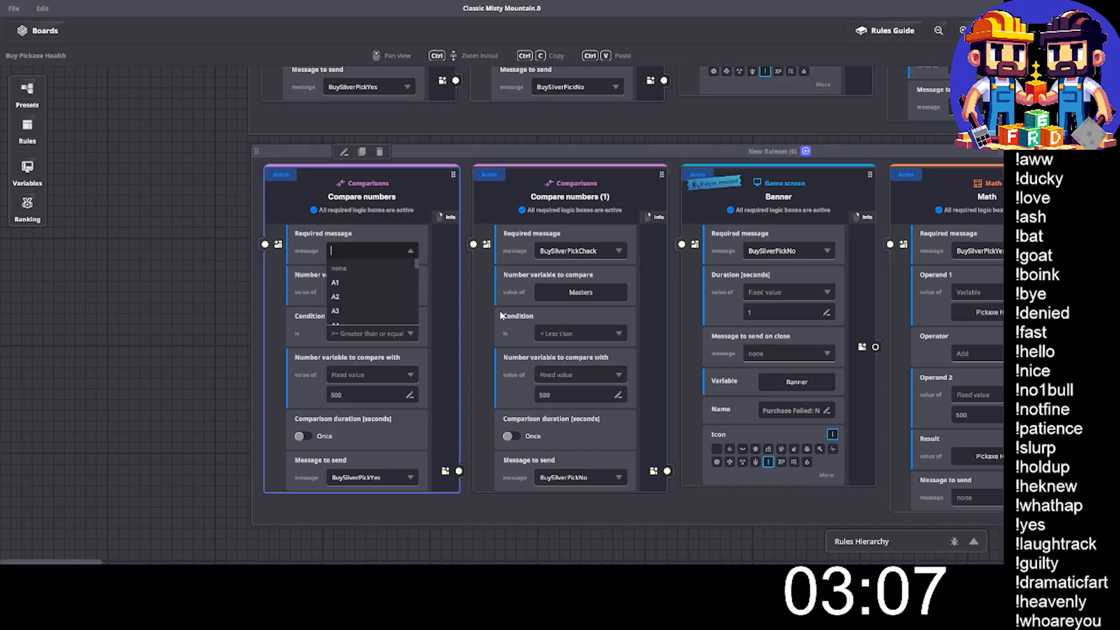
pyautogui.write('BuySilverPick')
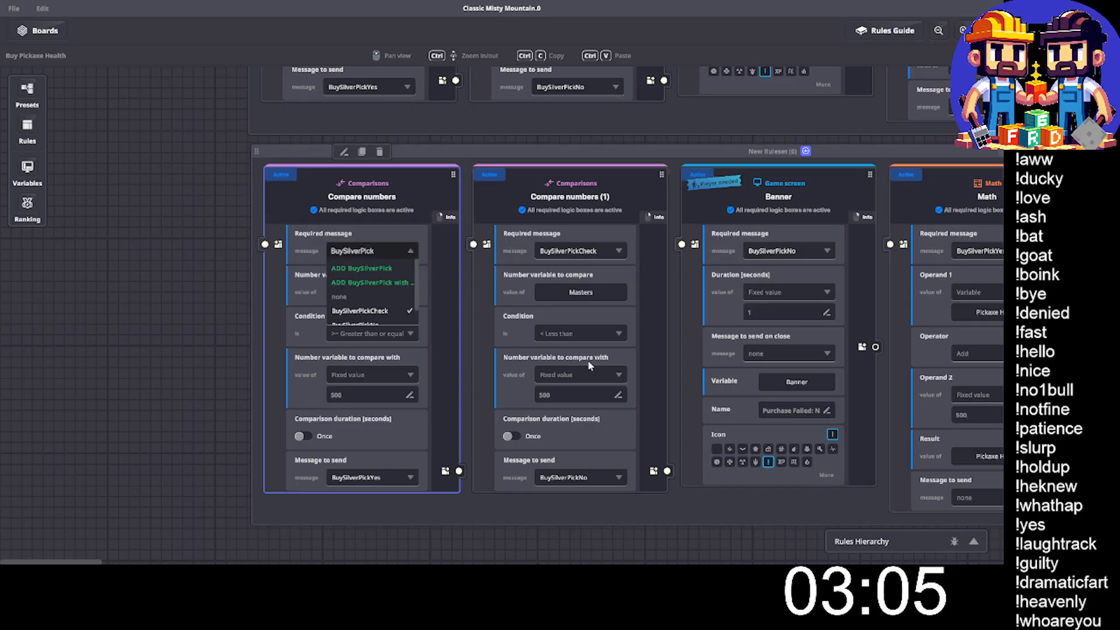
pyautogui.press('BackSpace')
pyautogui.press('BackSpace')
pyautogui.press('BackSpace')
pyautogui.press('BackSpace')
pyautogui.press('BackSpace')
pyautogui.press('BackSpace')
pyautogui.press('BackSpace')
pyautogui.press('BackSpace')
pyautogui.press('BackSpace')
pyautogui.press('BackSpace')
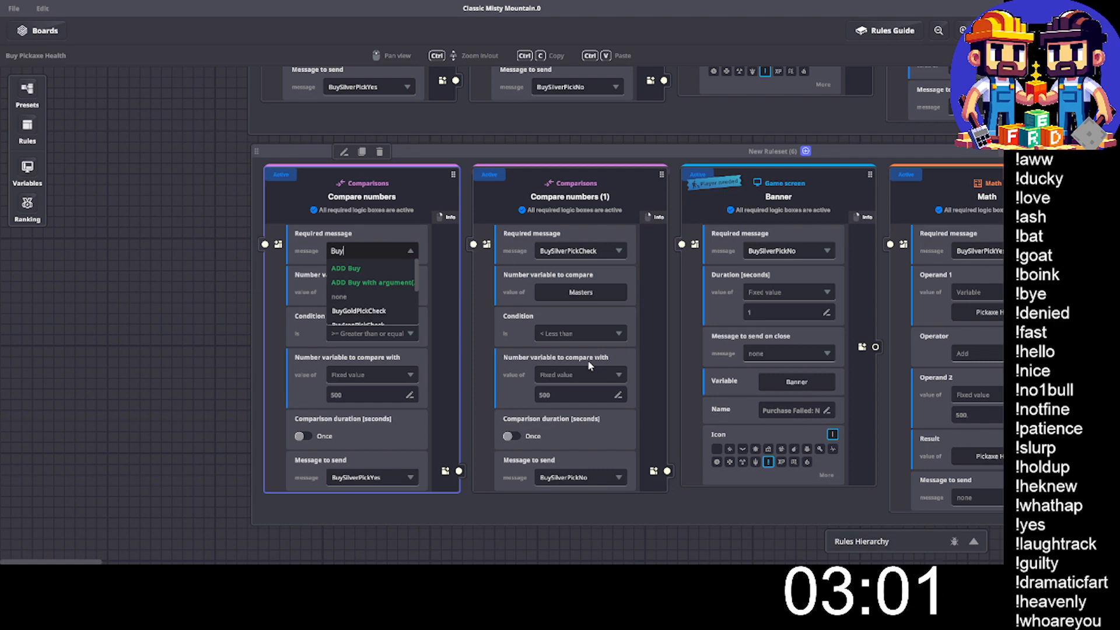
pyautogui.write('Gold')
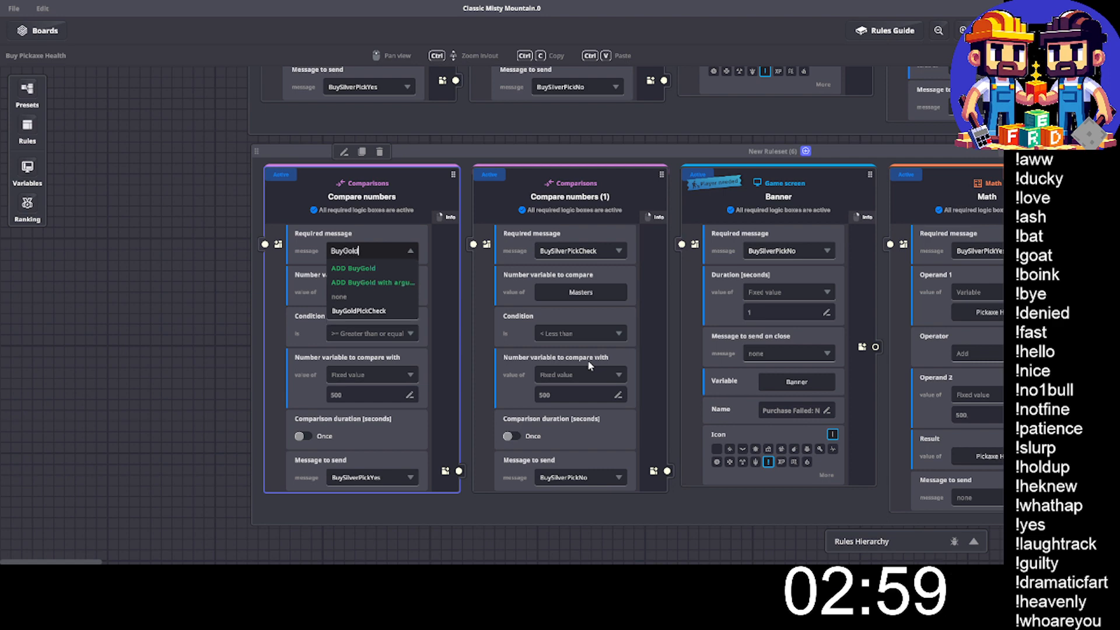
pyautogui.write('Pick')
pyautogui.hotkey('ctrl', 'a')
pyautogui.hotkey('ctrl', 'c')
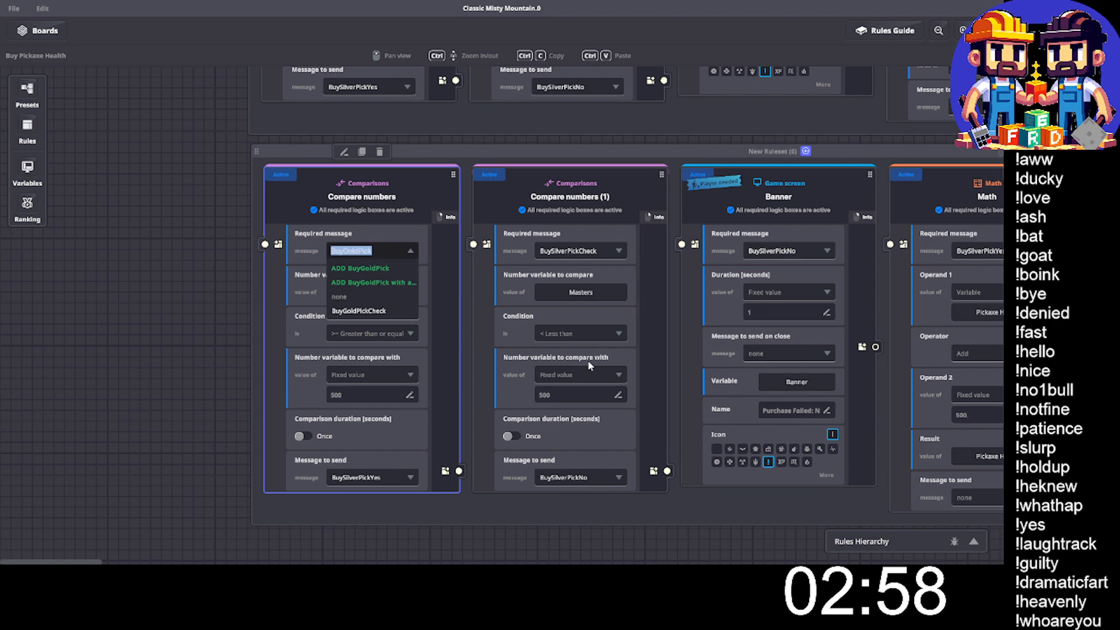
pyautogui.press('Right')
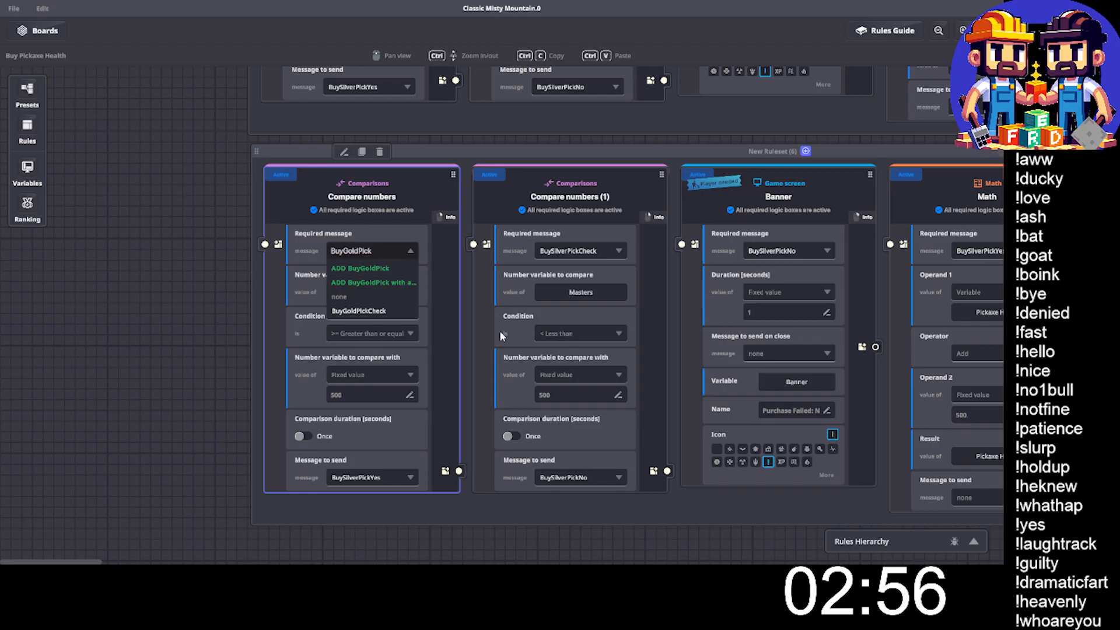
pyautogui.click(359, 311)
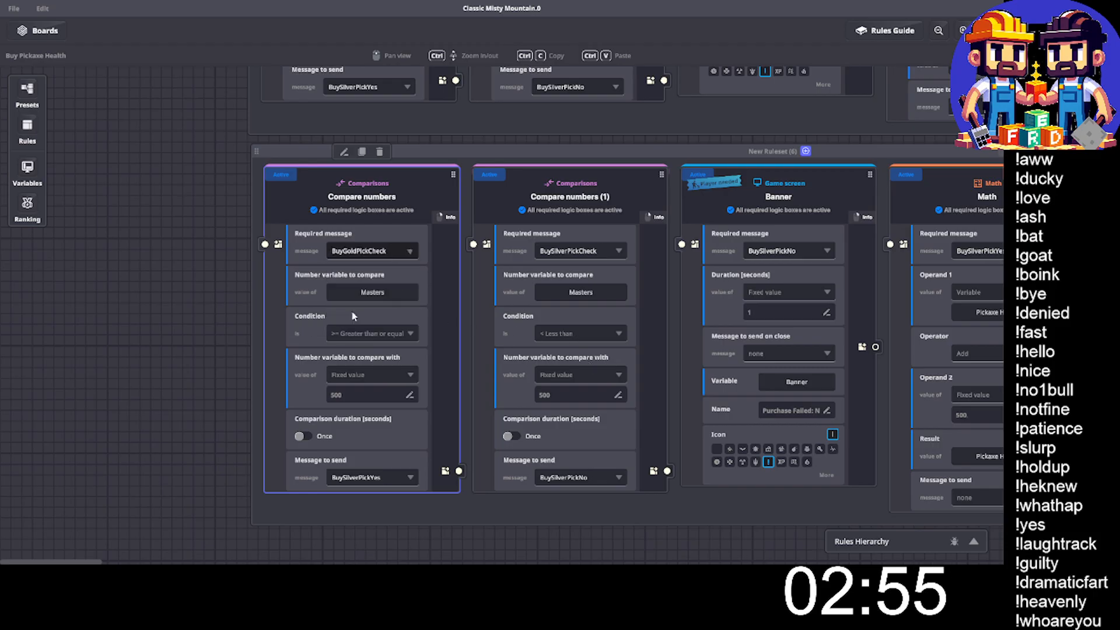
# - Set the required message of the new ruleset copy's less-than comparison to BuyGoldPickCheck
pyautogui.click(562, 252)
pyautogui.hotkey('ctrl', 'v')
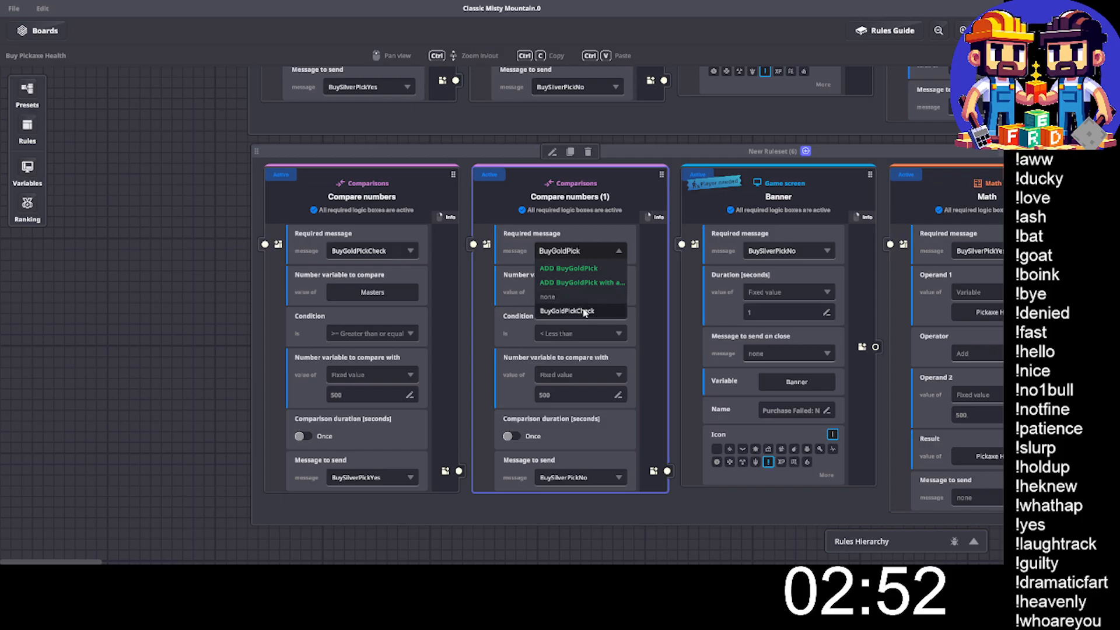
pyautogui.click(584, 312)
# - Set the fixed comparison value to 1000 in both gold comparison rules
pyautogui.click(362, 395)
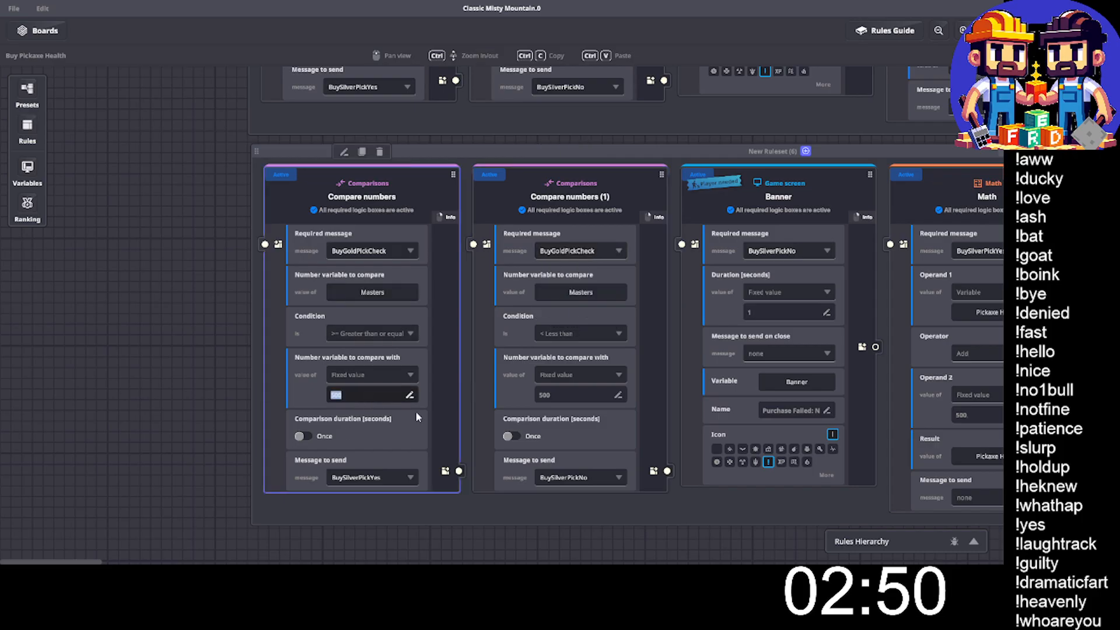
pyautogui.write('1')
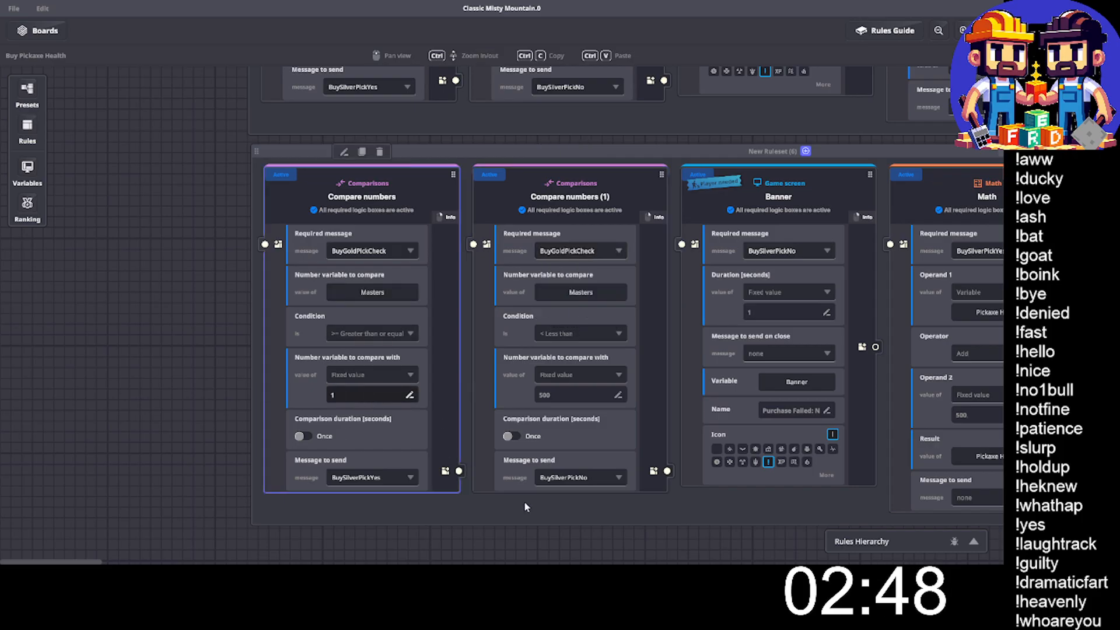
pyautogui.write('000')
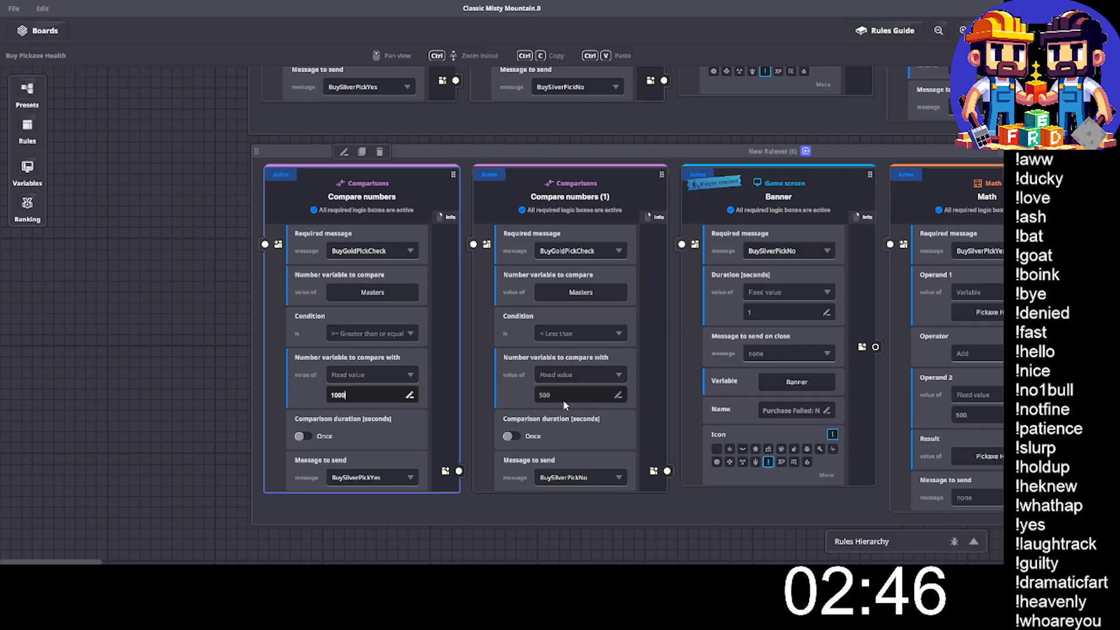
pyautogui.click(560, 397)
pyautogui.write('1000')
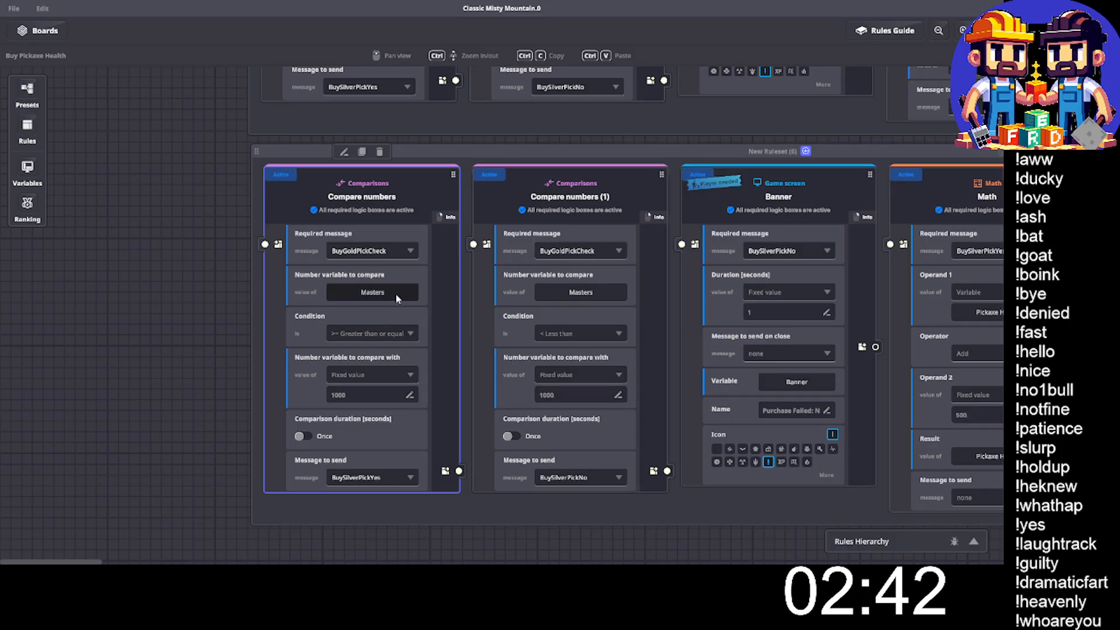
# - Make the gold greater-than-or-equal comparison send a new message named BuyGoldPickYes
pyautogui.click(408, 477)
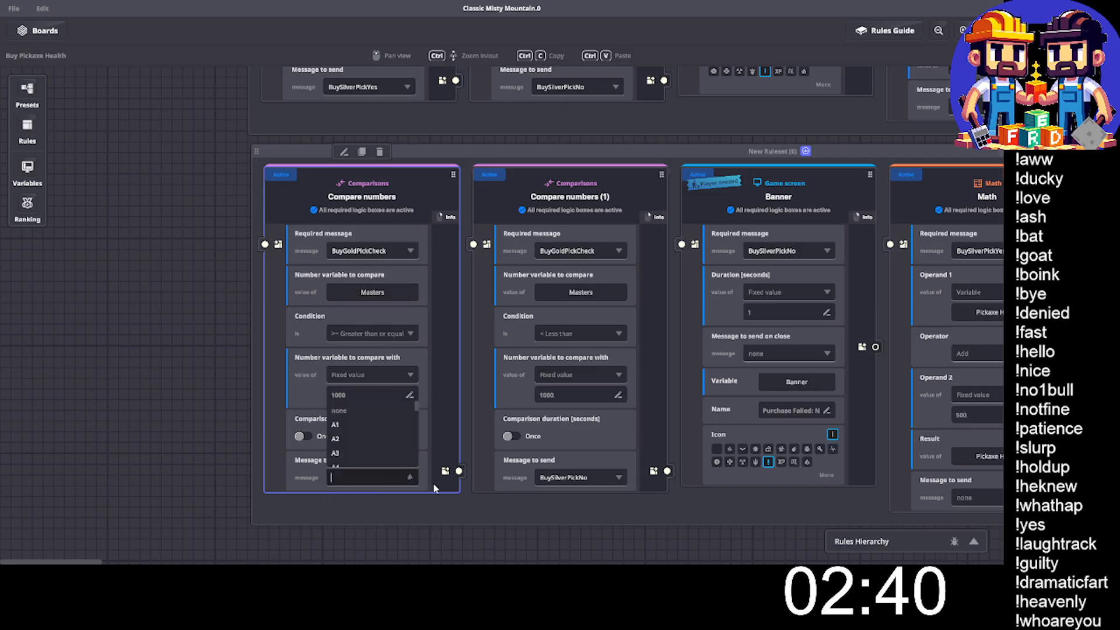
pyautogui.write('BuyGoldPick')
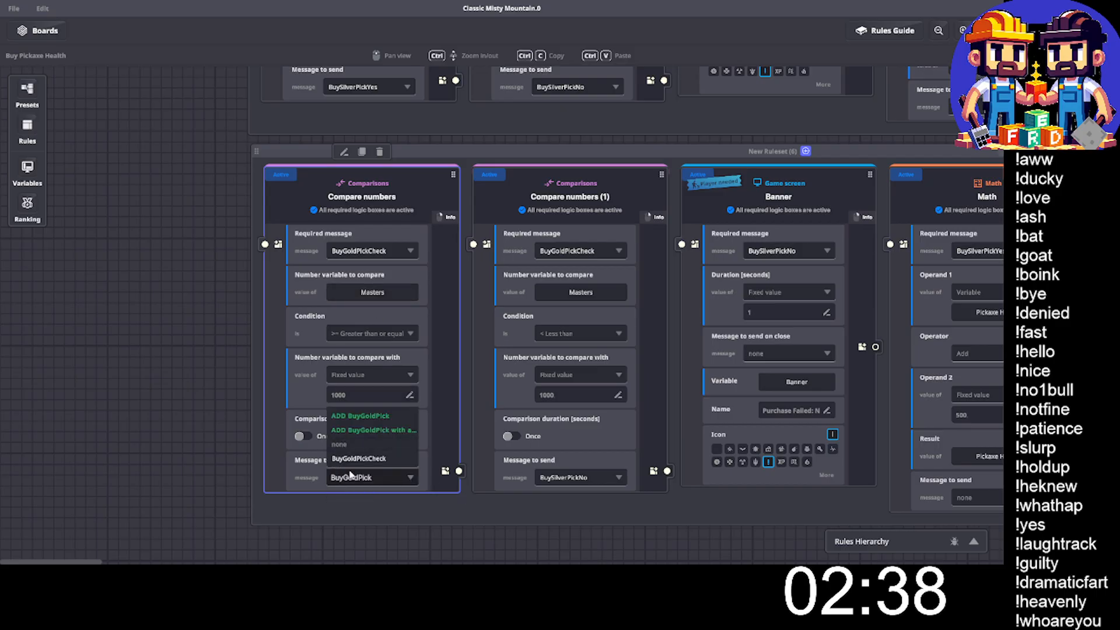
pyautogui.write('y')
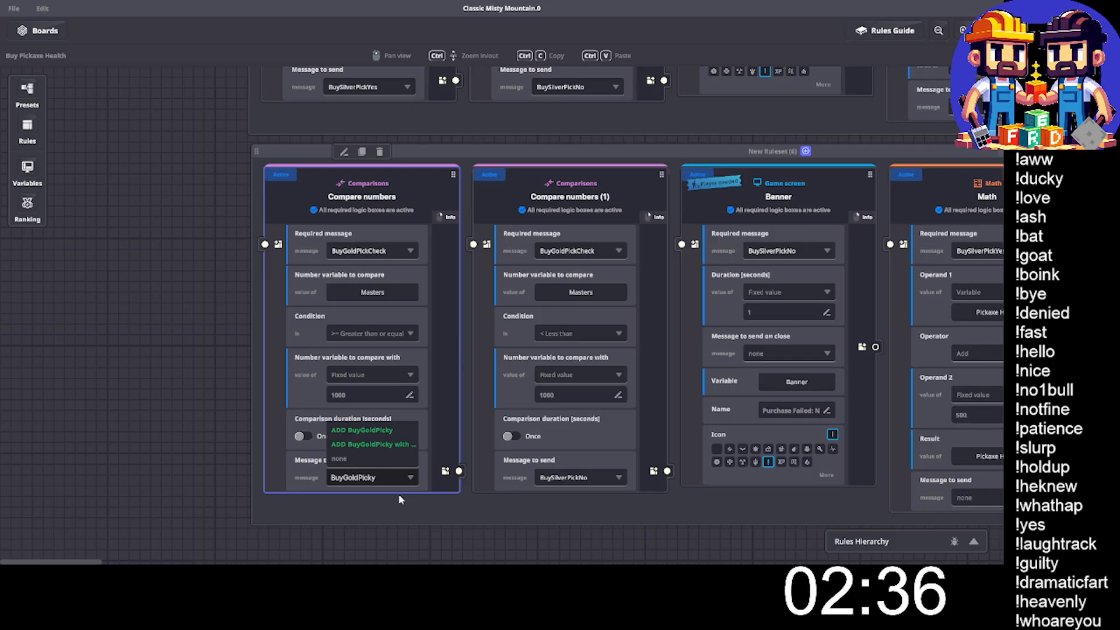
pyautogui.press('BackSpace')
pyautogui.write('Ye')
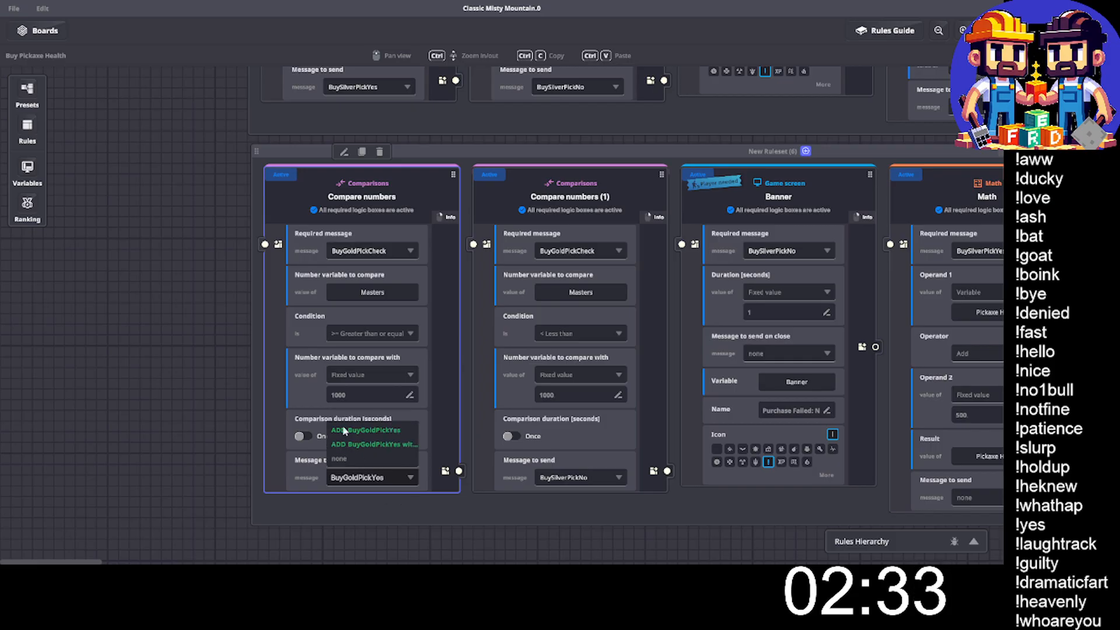
pyautogui.write('s')
pyautogui.click(383, 432)
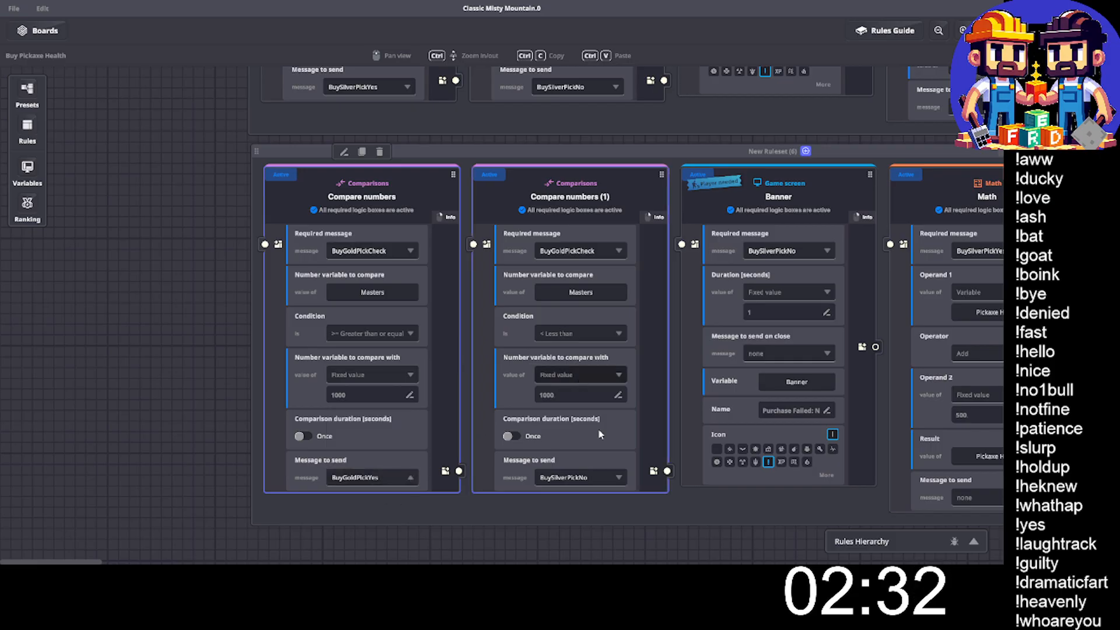
# - Make the gold less-than comparison send a new message named BuyGoldPickNo
pyautogui.click(563, 483)
pyautogui.write('BuyGoldPick')
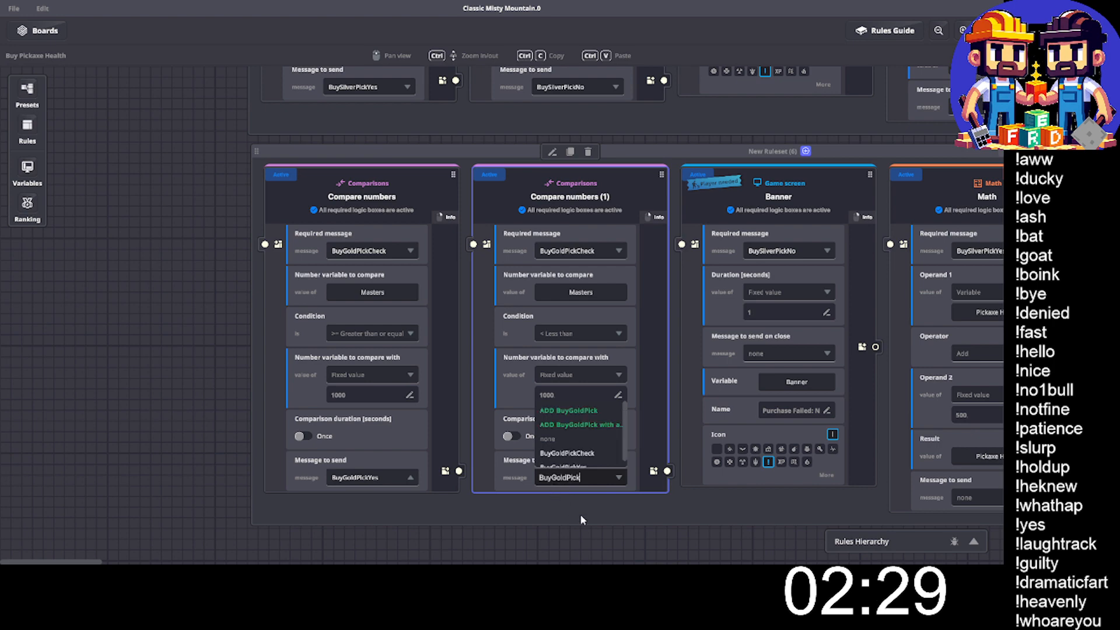
pyautogui.write('No')
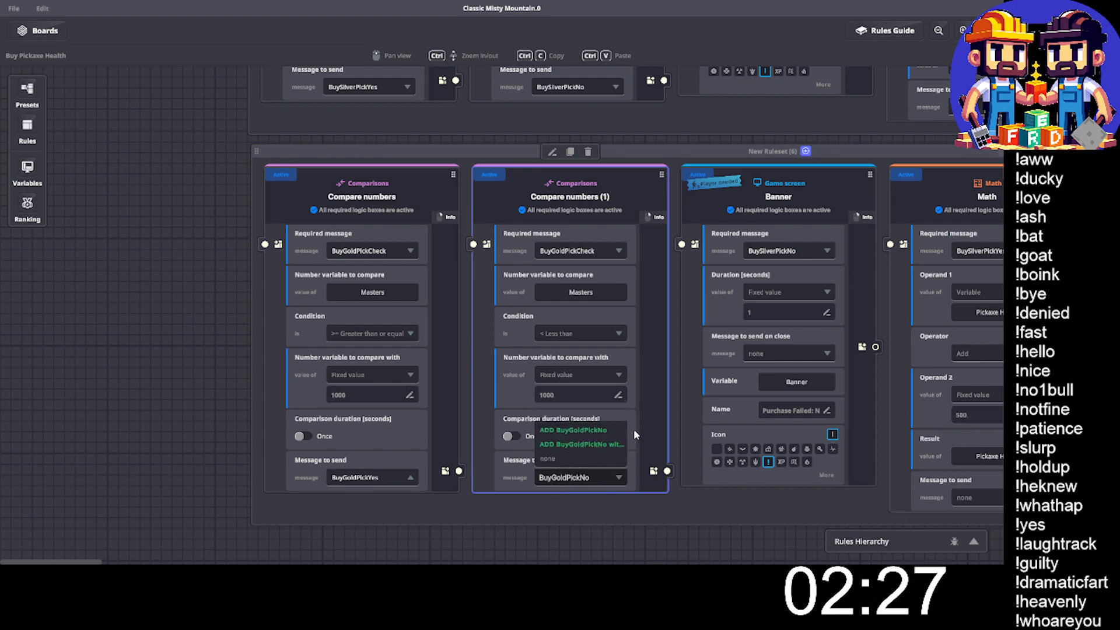
pyautogui.click(597, 430)
# - Set the required message of the gold ruleset's Banner rule to BuyGoldPickNo
pyautogui.click(773, 250)
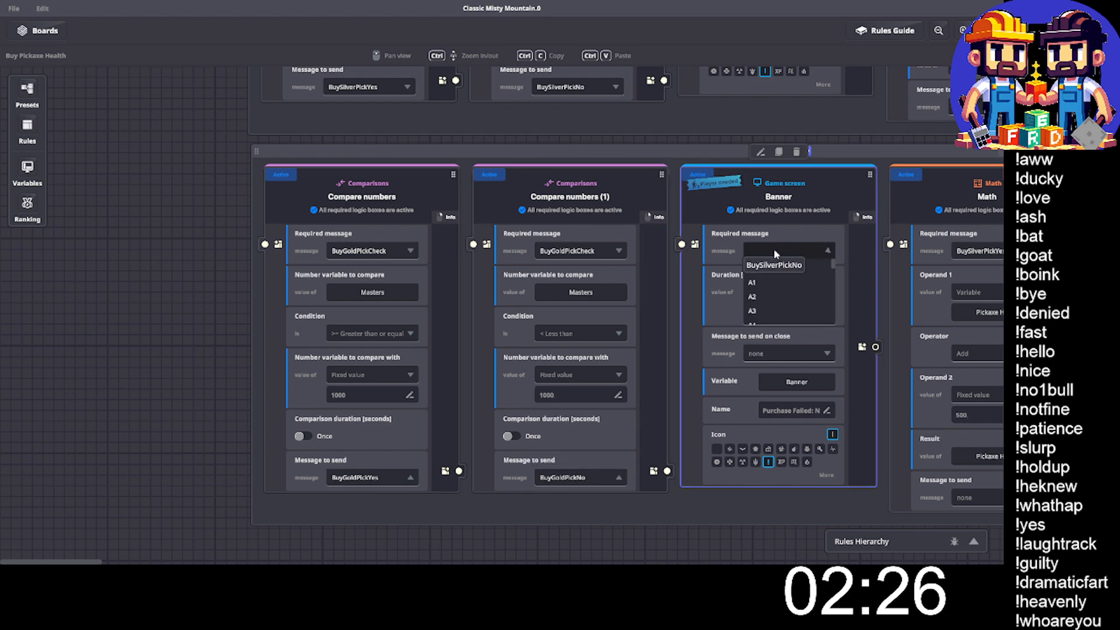
pyautogui.write('BuyGoldPick')
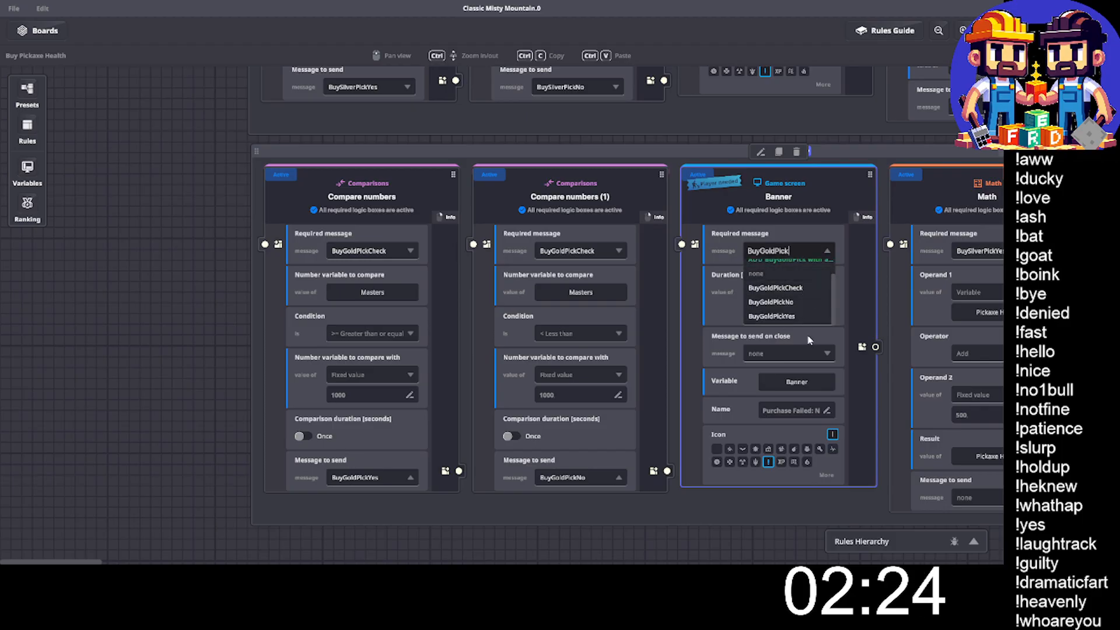
pyautogui.click(776, 302)
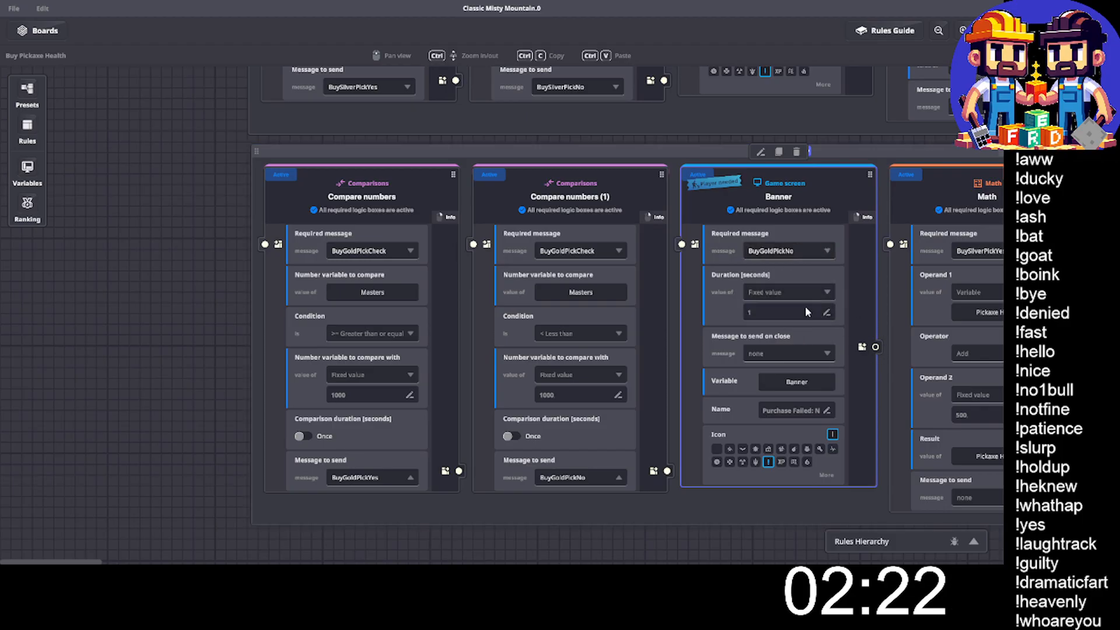
# - Set the required message of both Math rules in the gold ruleset to BuyGoldPickYes
pyautogui.moveTo(781, 497); pyautogui.dragTo(362, 482)
pyautogui.click(577, 237)
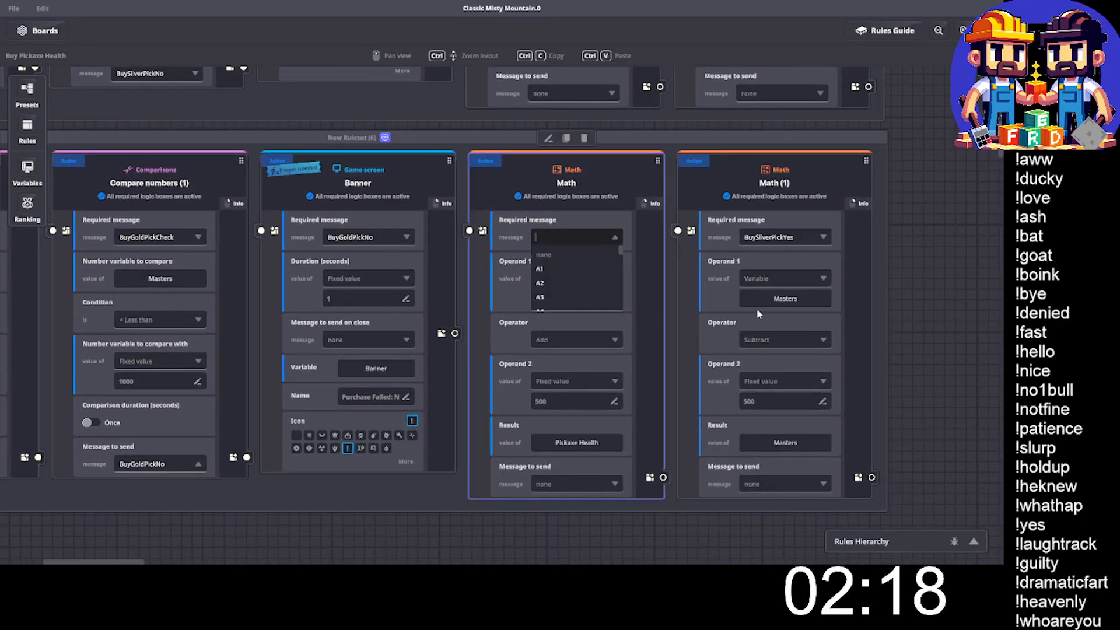
pyautogui.write('BuyGoldPick')
pyautogui.write('y')
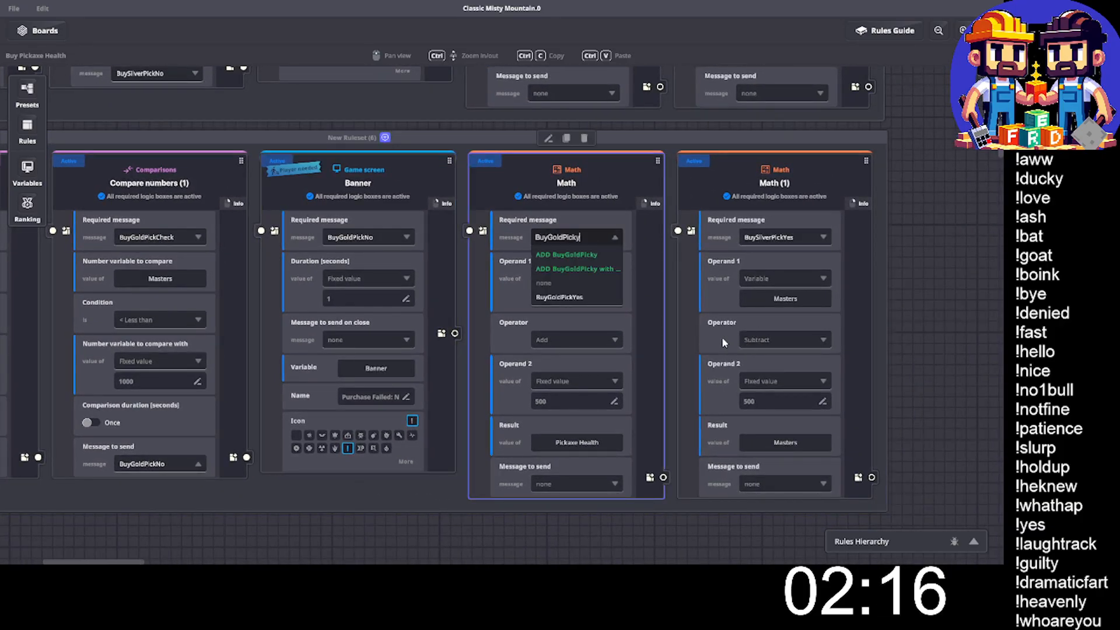
pyautogui.click(576, 300)
pyautogui.click(770, 235)
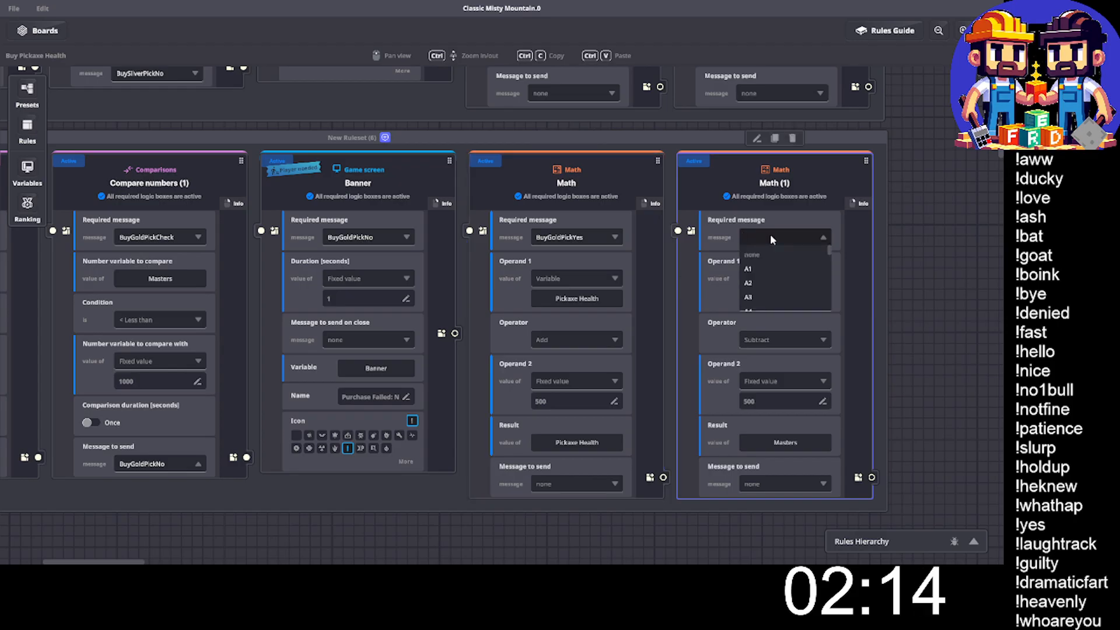
pyautogui.write('BuyGoldPick')
pyautogui.write('y')
pyautogui.click(776, 297)
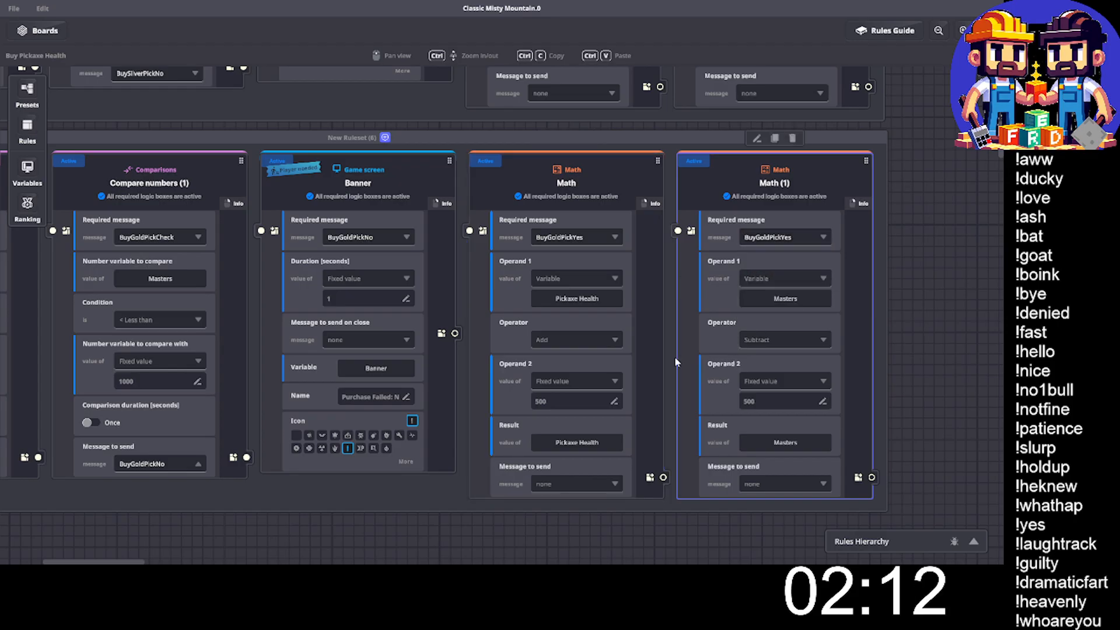
# - Set Operand 2 of the gold ruleset's Pickaxe Health addition rule to 1000
pyautogui.doubleClick(569, 403)
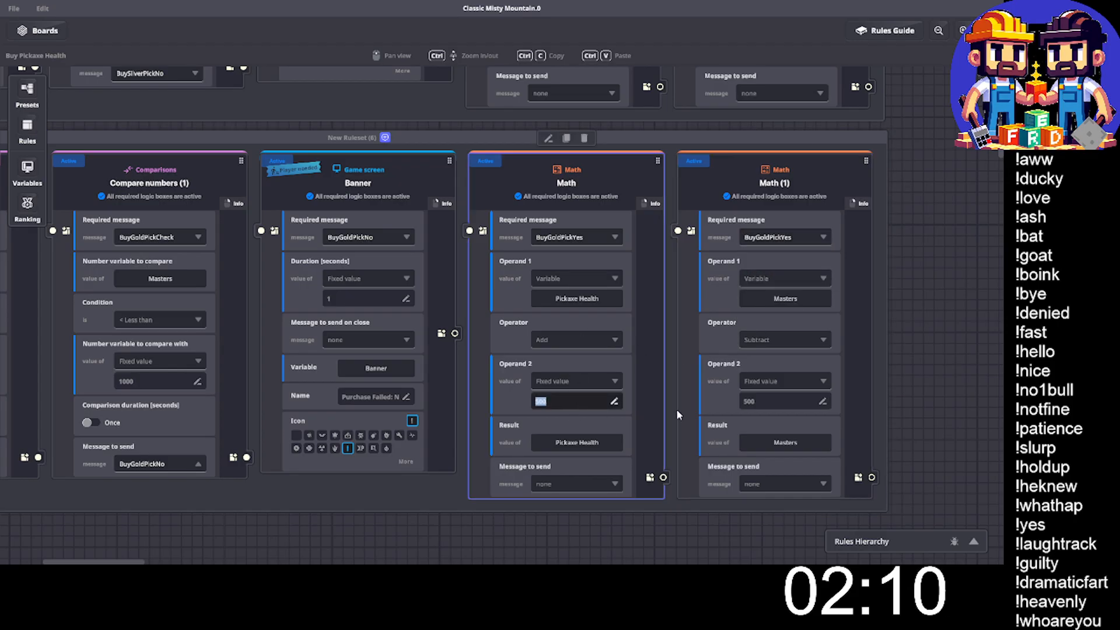
pyautogui.write('10')
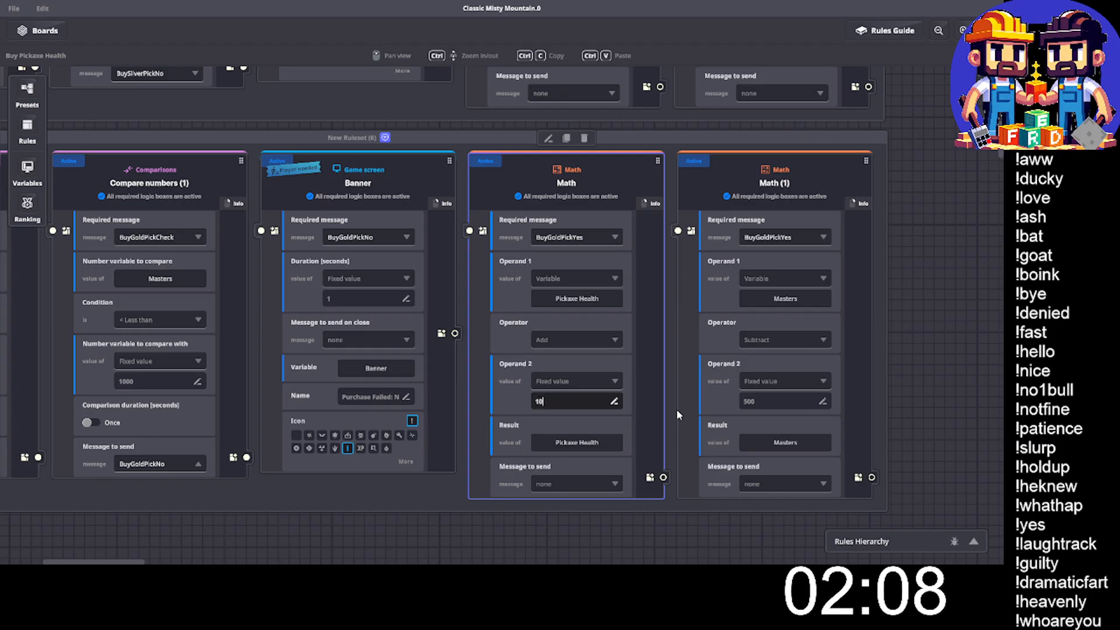
pyautogui.write('00')
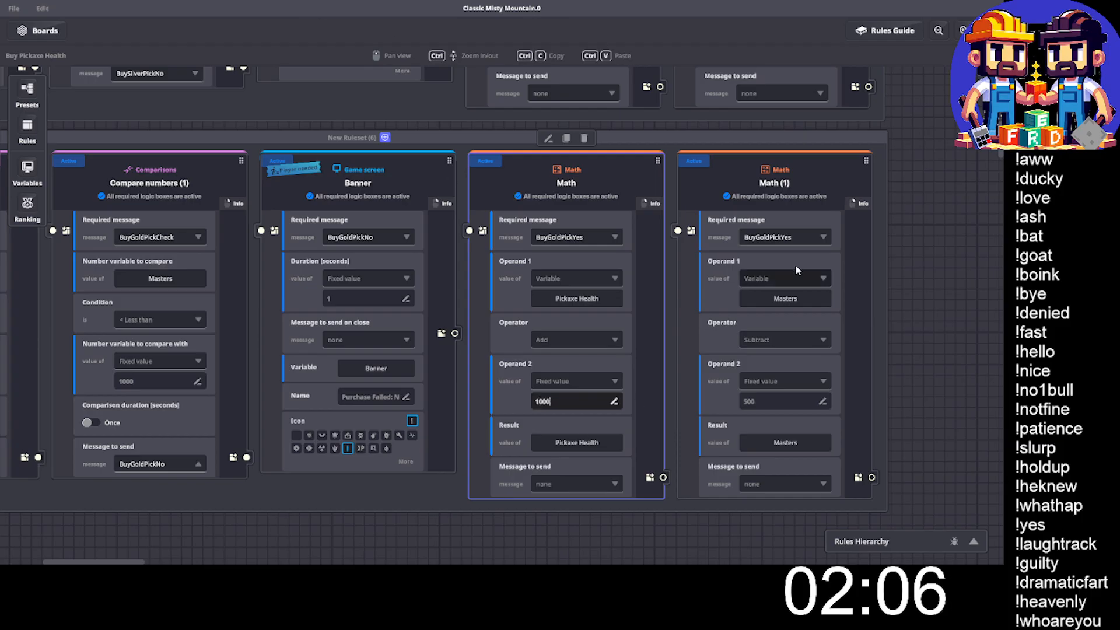
# - Set Operand 2 of the gold ruleset's Masters subtraction rule to 1000
pyautogui.doubleClick(766, 398)
pyautogui.write('1')
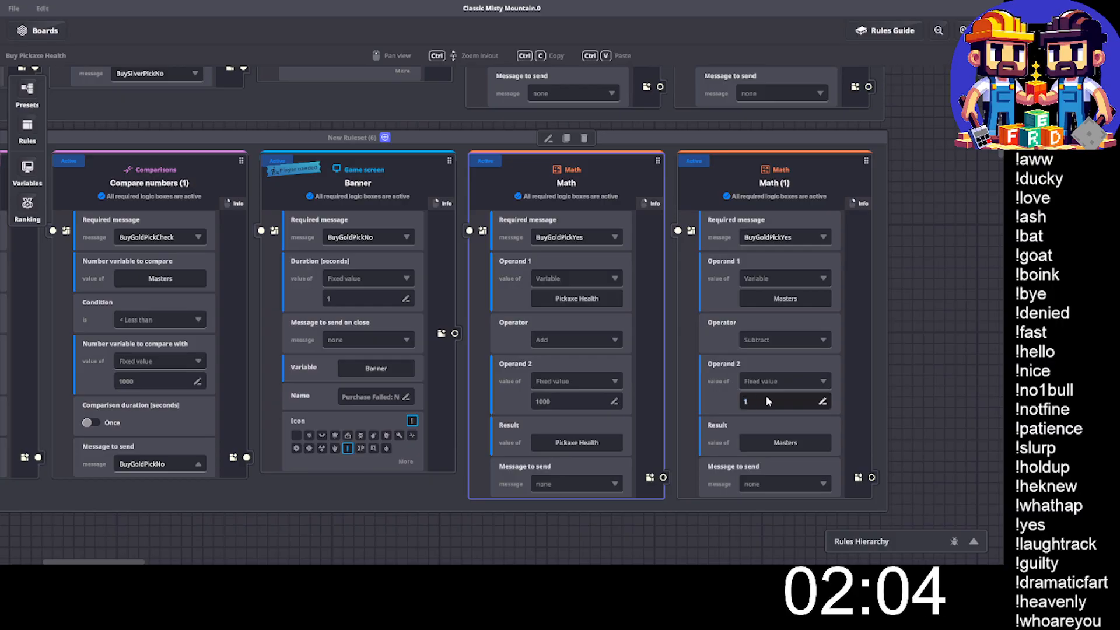
pyautogui.write('000')
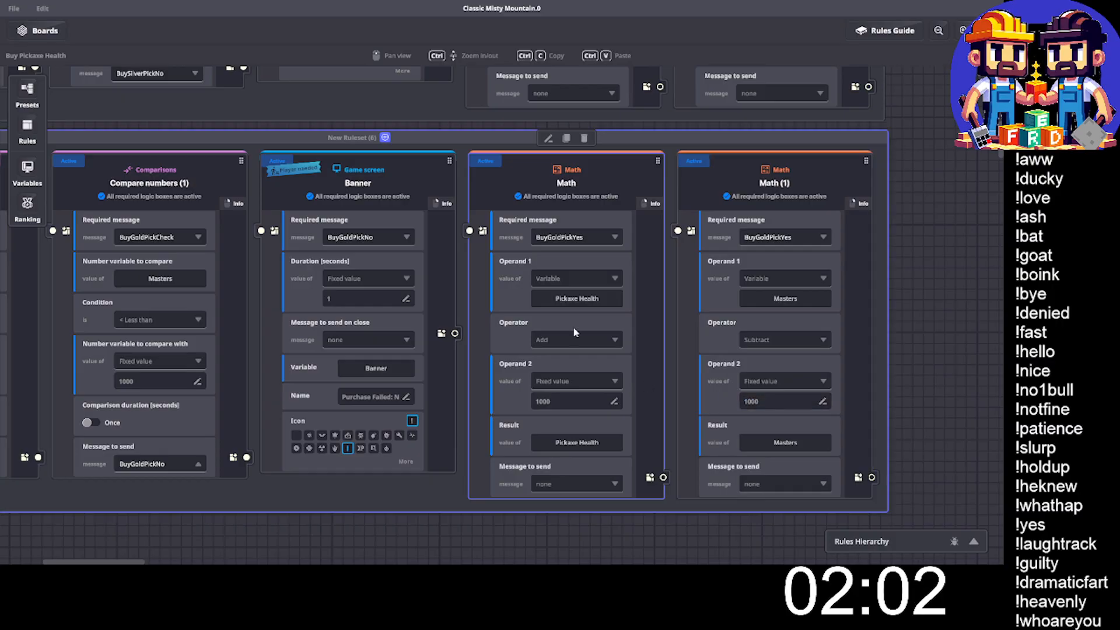
# - Duplicate the gold pickaxe ruleset and place the copy directly below it
pyautogui.click(390, 125)
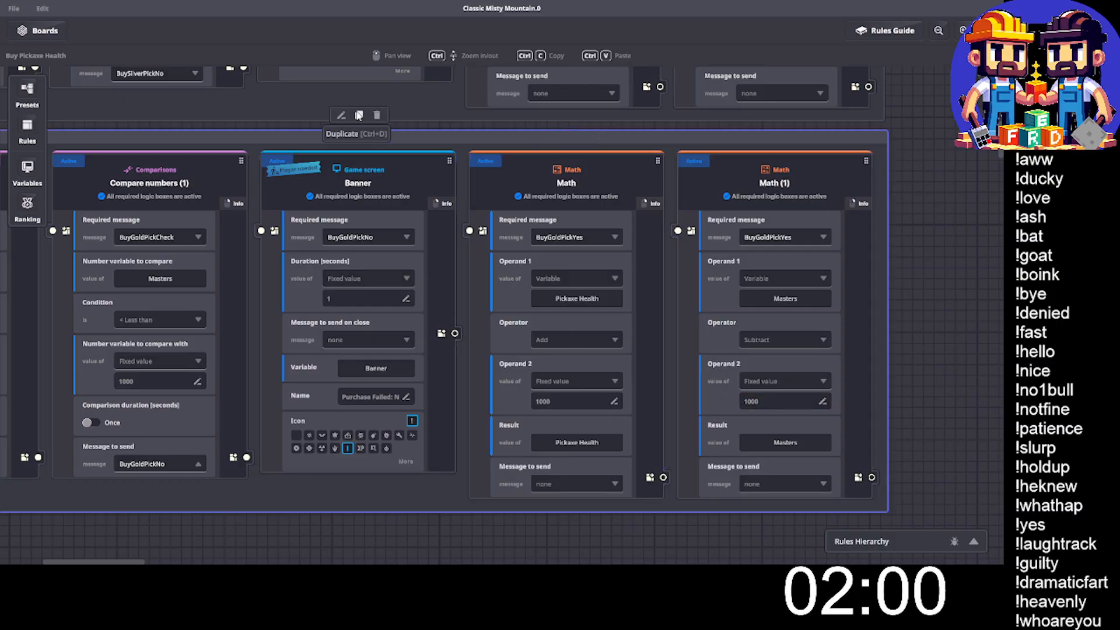
pyautogui.hotkey('ctrl', 'd')
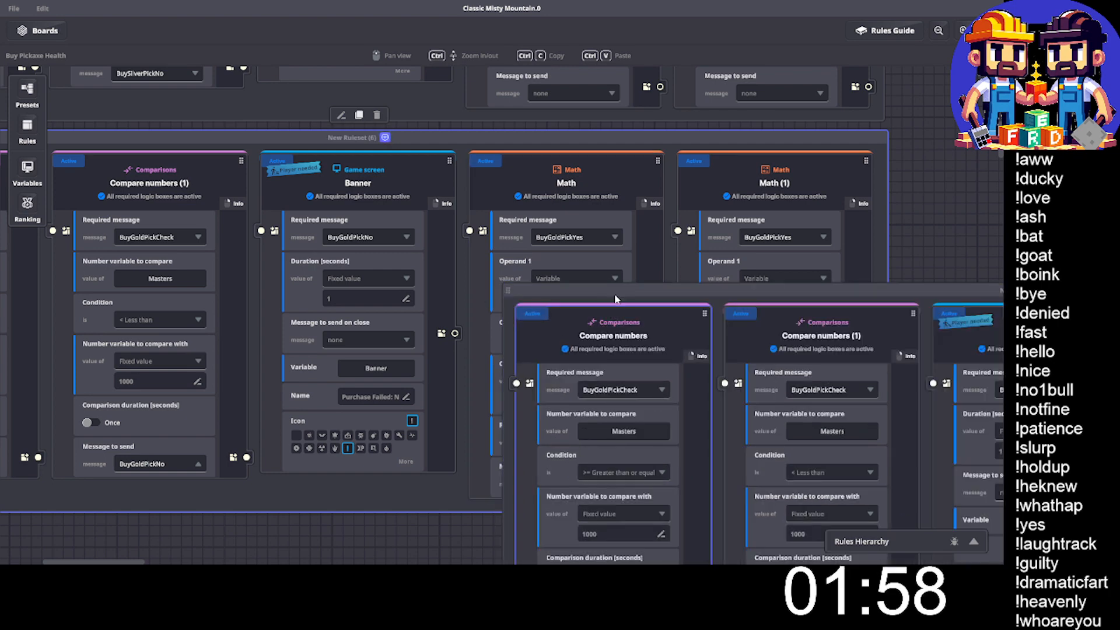
pyautogui.moveTo(598, 286); pyautogui.dragTo(349, 390)
# - Set the required message of both Compare numbers rules in the copied ruleset to BuyRubyPickCheck
pyautogui.scroll(-5, 369, 245)
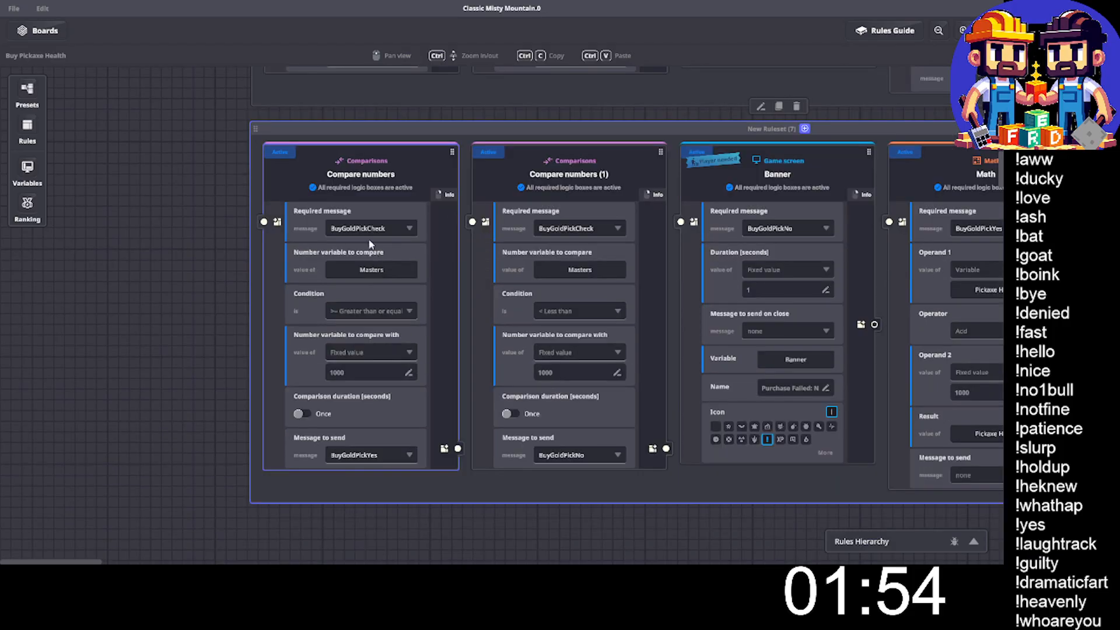
pyautogui.click(369, 230)
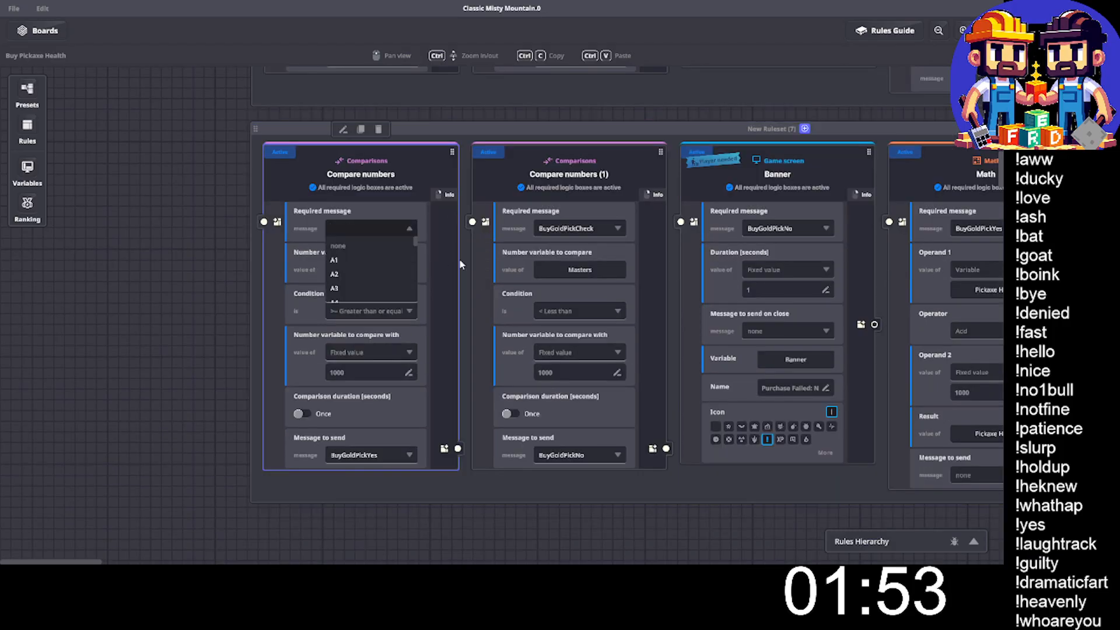
pyautogui.write('Buy')
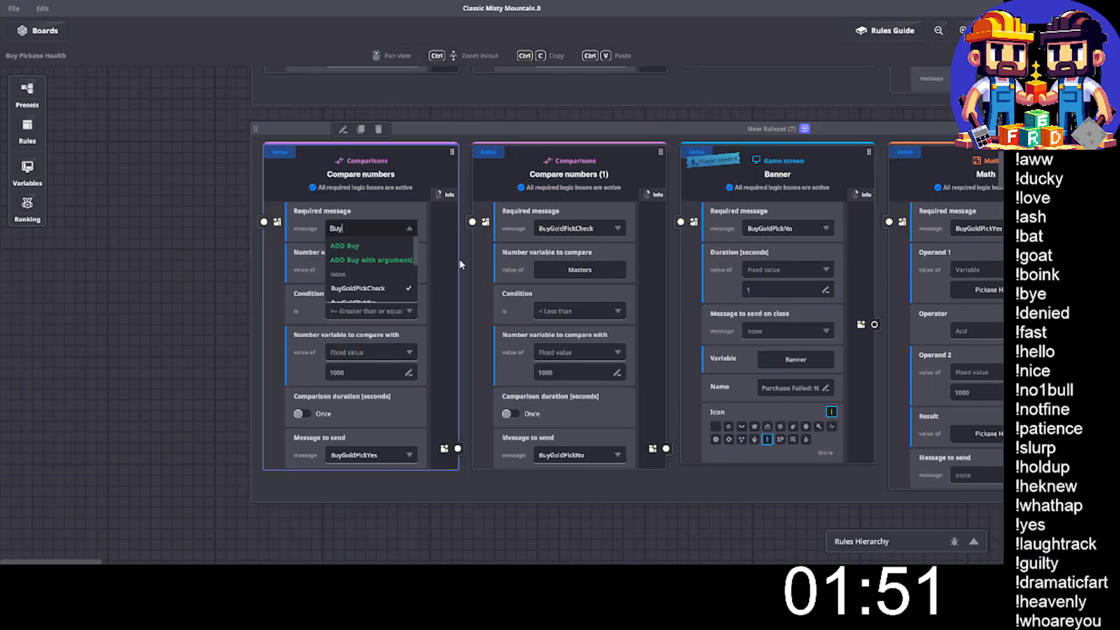
pyautogui.write('Ruby')
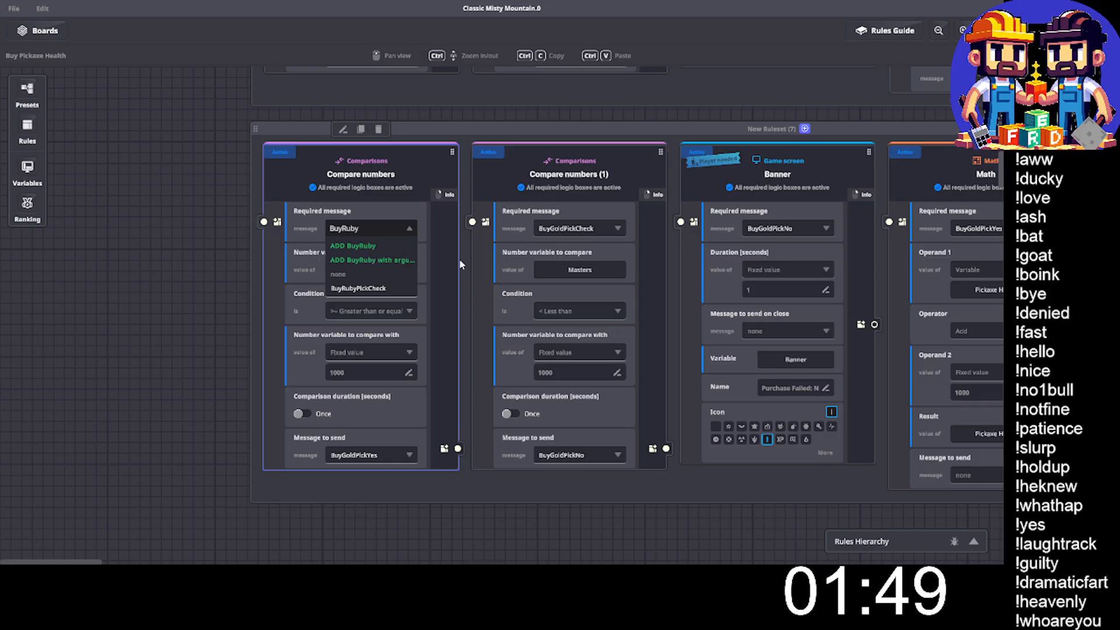
pyautogui.write('Pick')
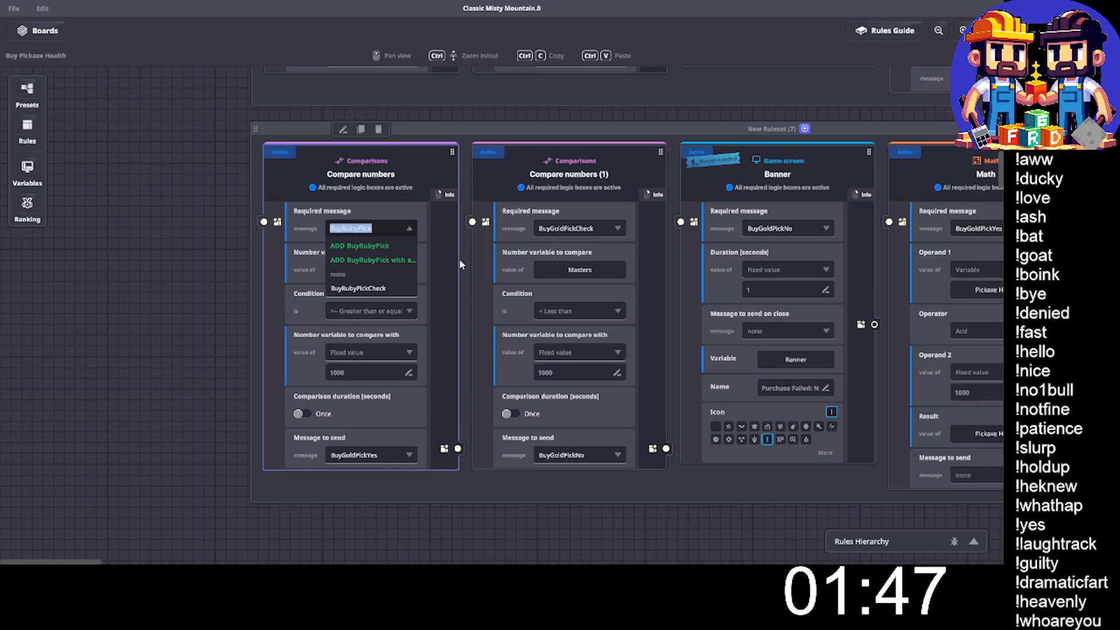
pyautogui.press('Right')
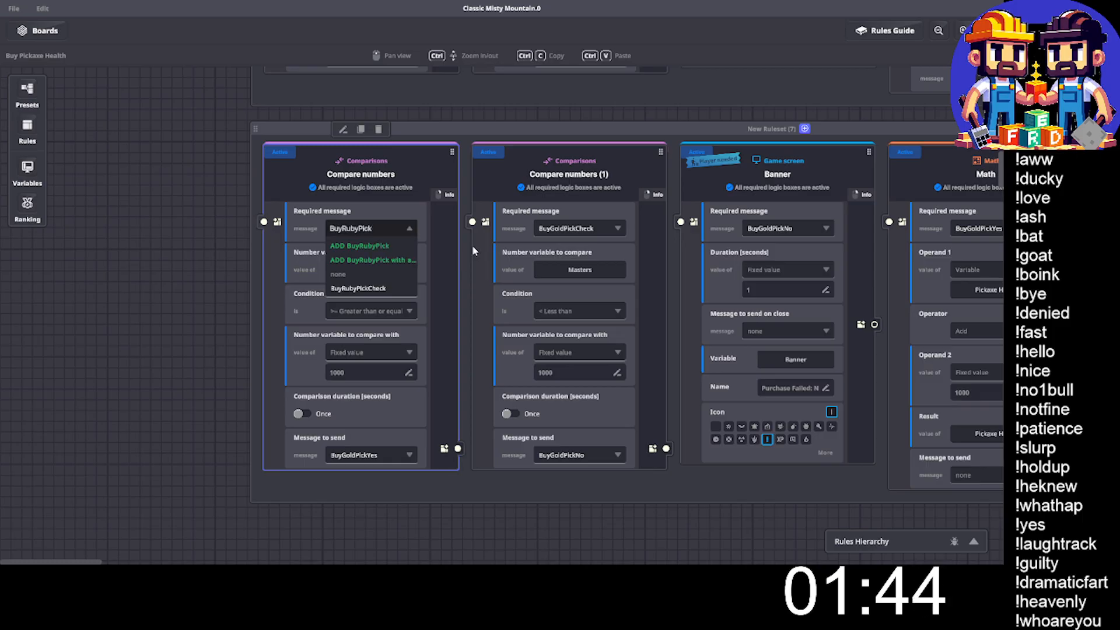
pyautogui.click(365, 290)
pyautogui.click(583, 230)
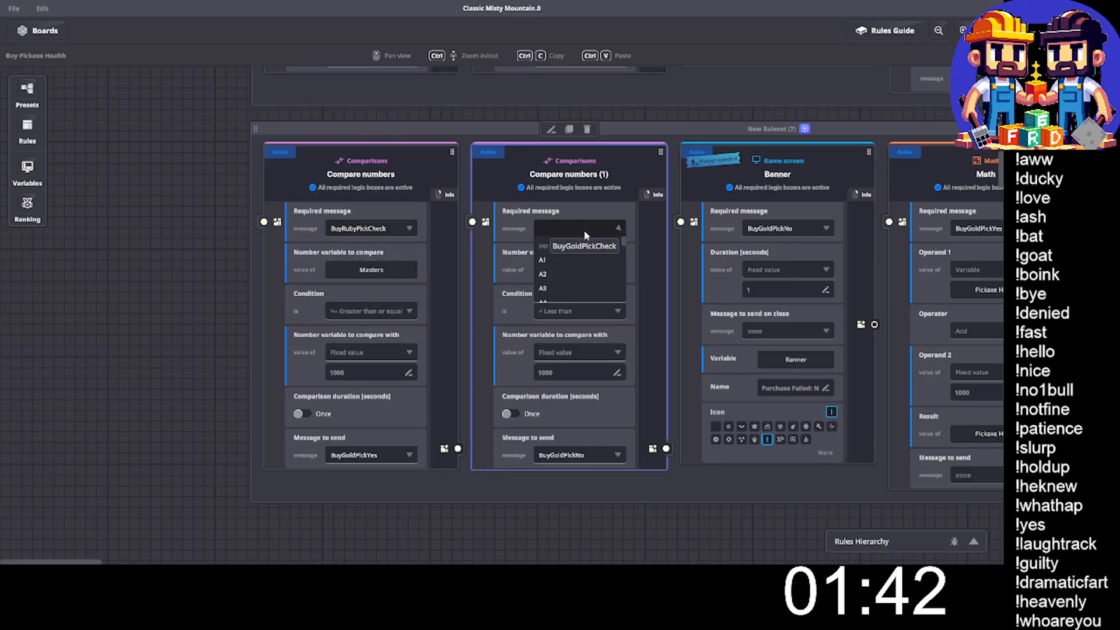
pyautogui.write('BuyRubyPick')
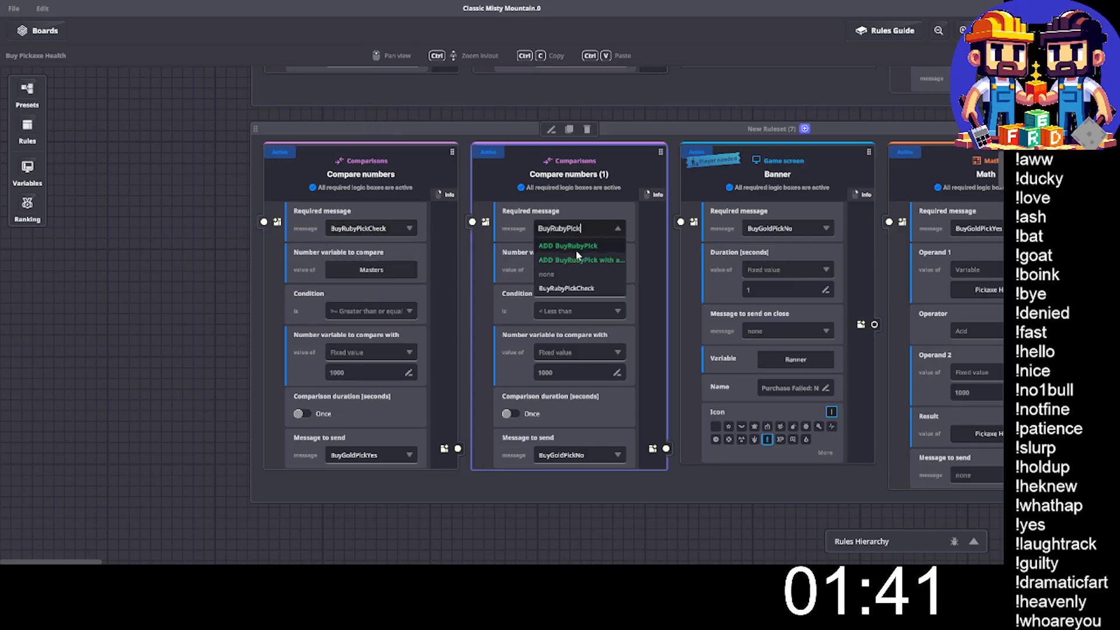
pyautogui.click(569, 288)
# - Set the fixed comparison value of both Compare numbers rules in the ruby ruleset to 2000
pyautogui.click(344, 373)
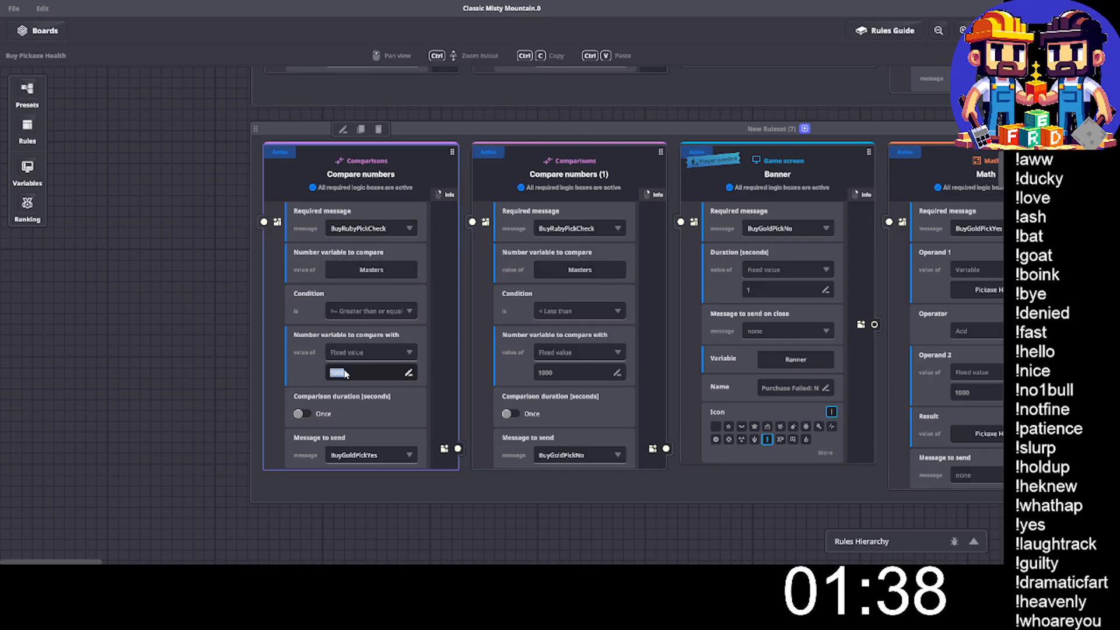
pyautogui.write('2000')
pyautogui.click(564, 372)
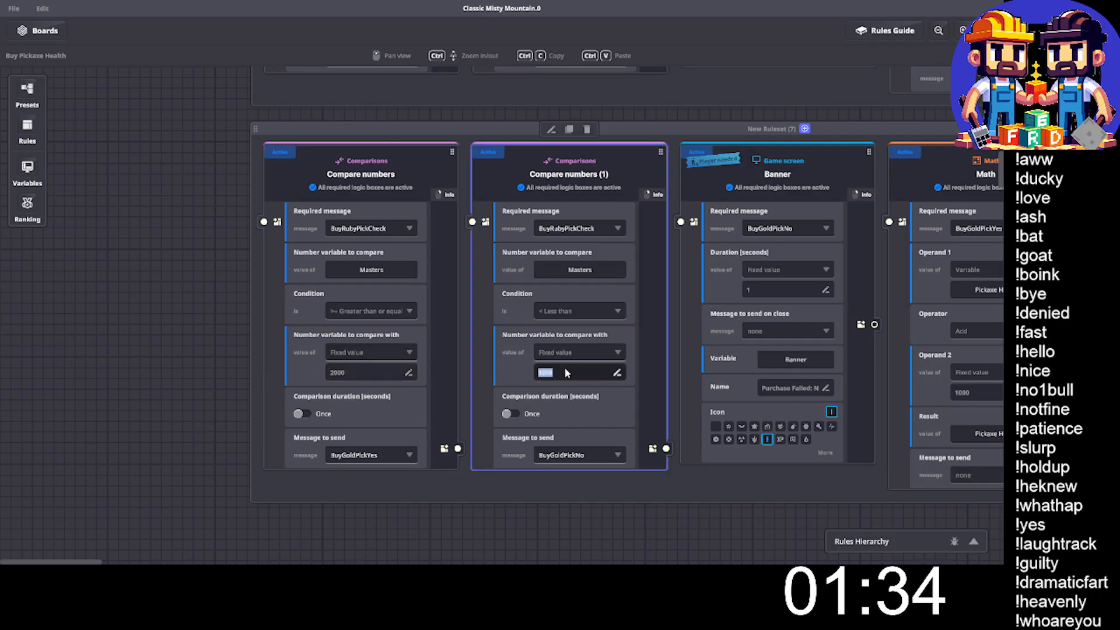
pyautogui.write('2000')
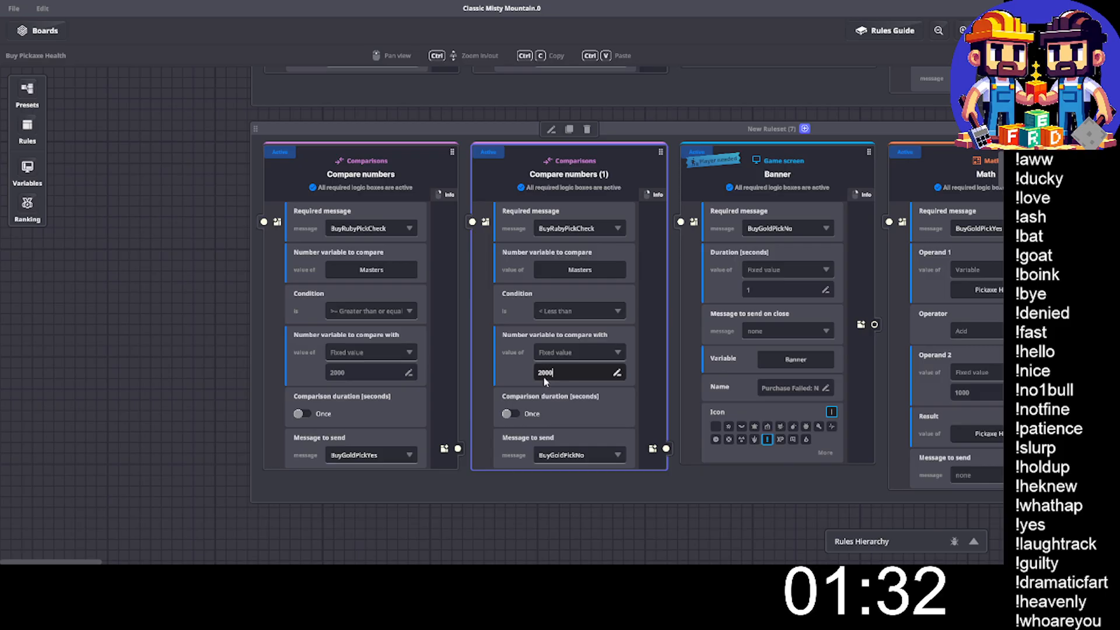
# - Make the ruby greater-than-or-equal comparison send a new message named BuyRubyPickYes
pyautogui.click(363, 455)
pyautogui.write('BuyRubyPicky')
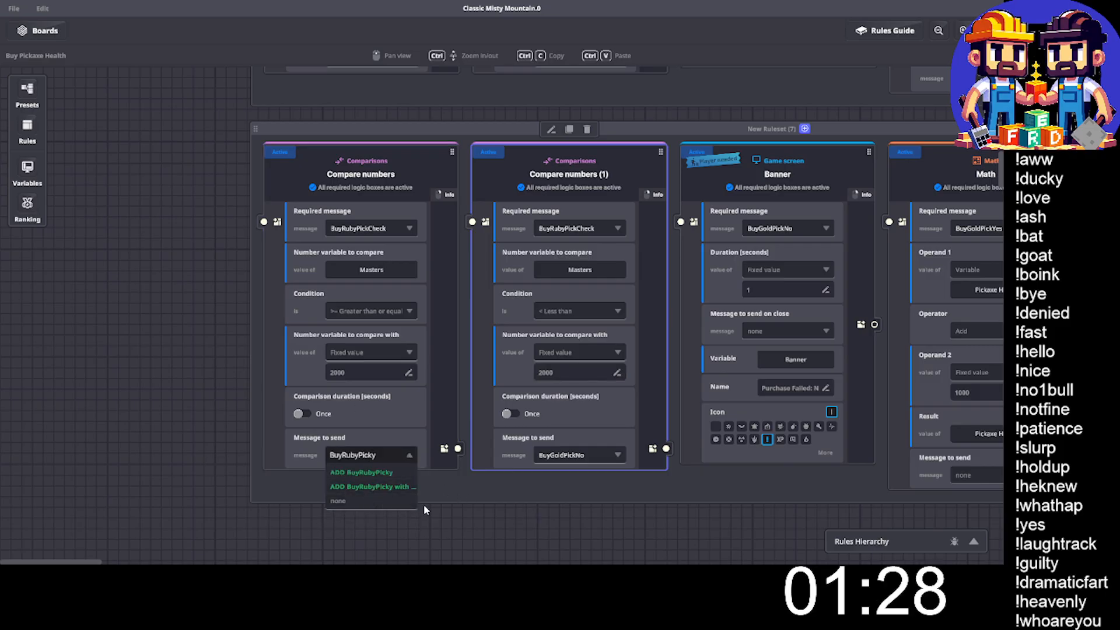
pyautogui.press('BackSpace')
pyautogui.write('Yes')
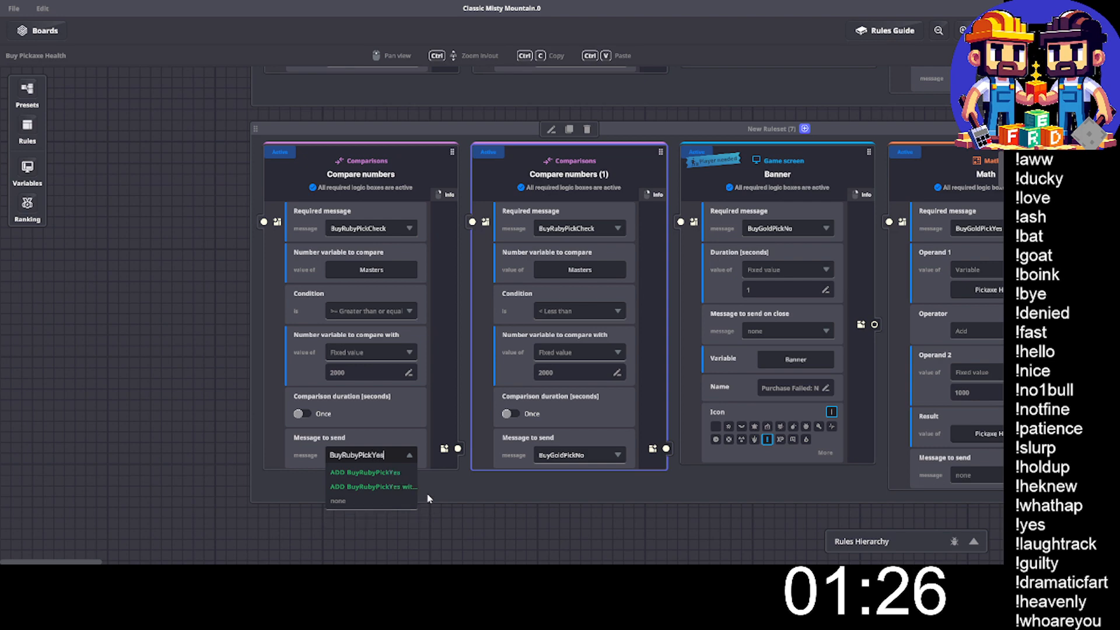
pyautogui.click(395, 473)
# - Make the ruby less-than comparison send a new message named BuyRubyPickNo
pyautogui.click(581, 456)
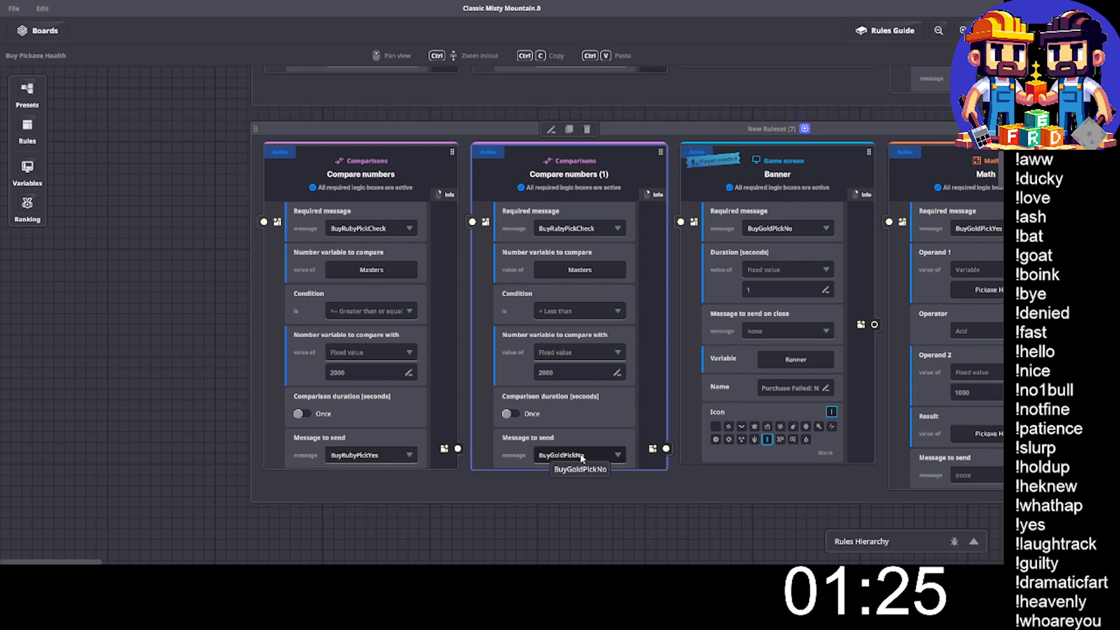
pyautogui.write('BuyRubyPick')
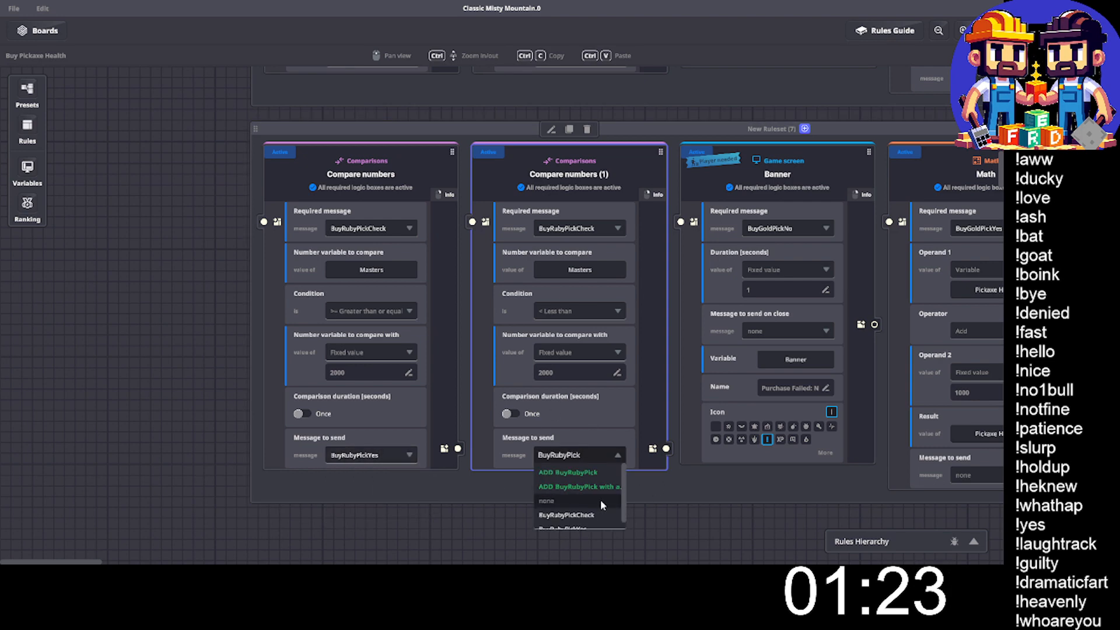
pyautogui.write('No')
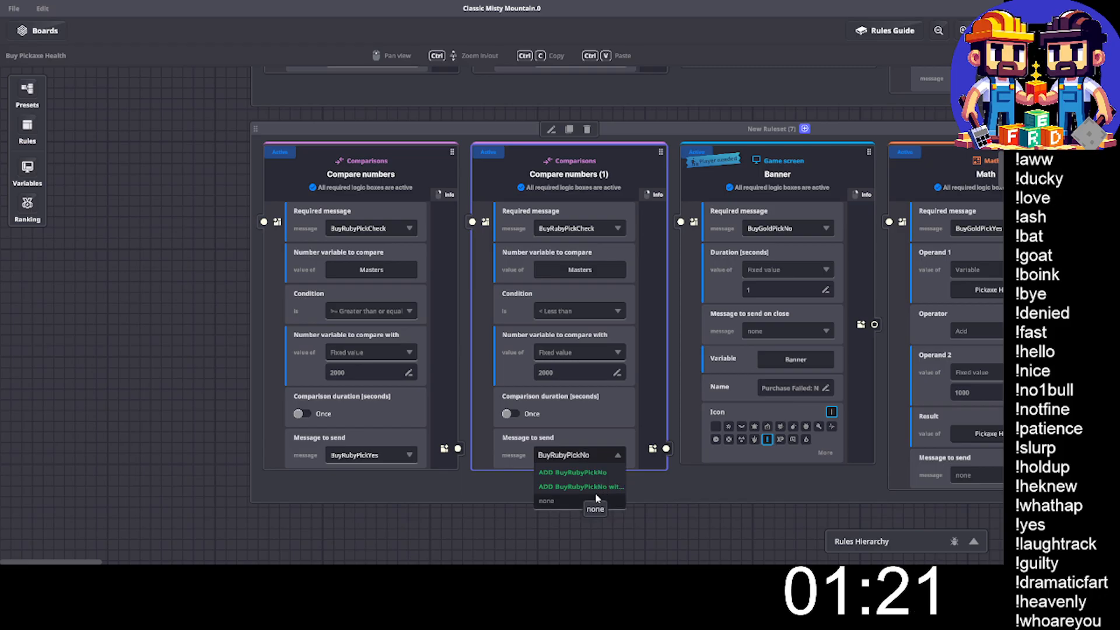
pyautogui.click(576, 470)
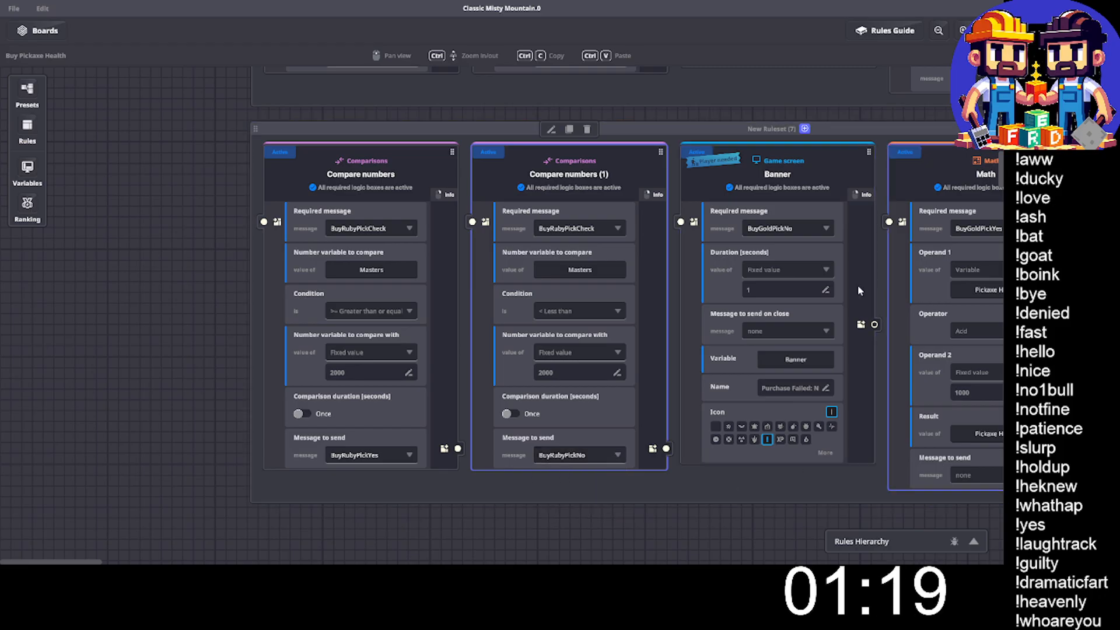
# - Set the required message of the ruby ruleset's Banner rule to BuyRubyPickNo
pyautogui.click(785, 230)
pyautogui.write('BuyRubyPick')
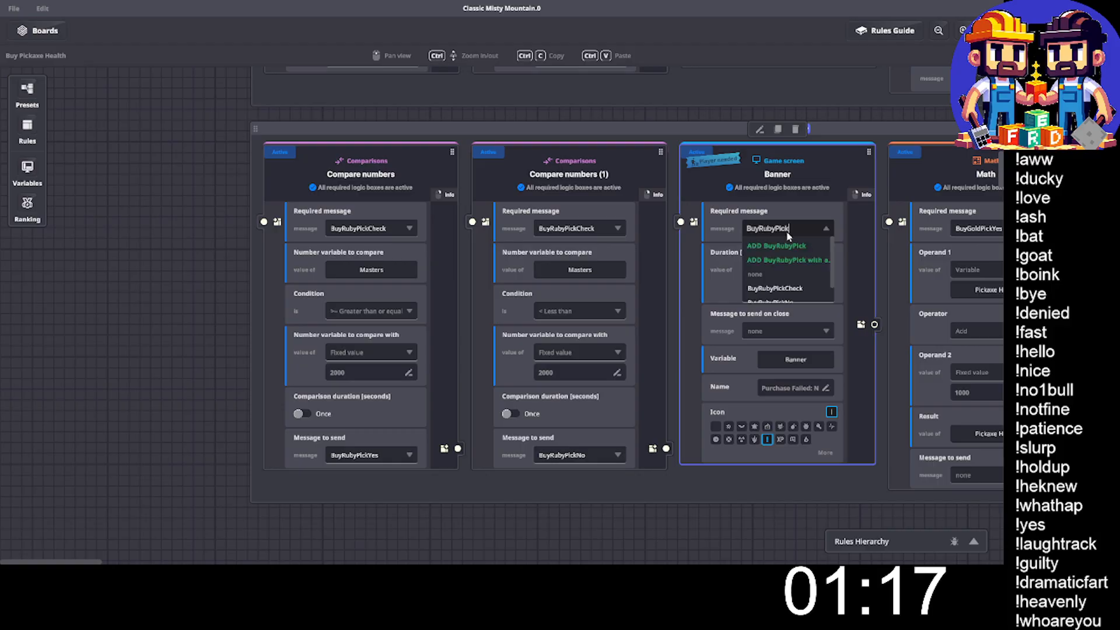
pyautogui.write('No')
pyautogui.click(788, 288)
# - Set the required message of the ruby ruleset's Pickaxe Health addition rule to BuyRubyPickYes
pyautogui.hscroll(5, 818, 397)
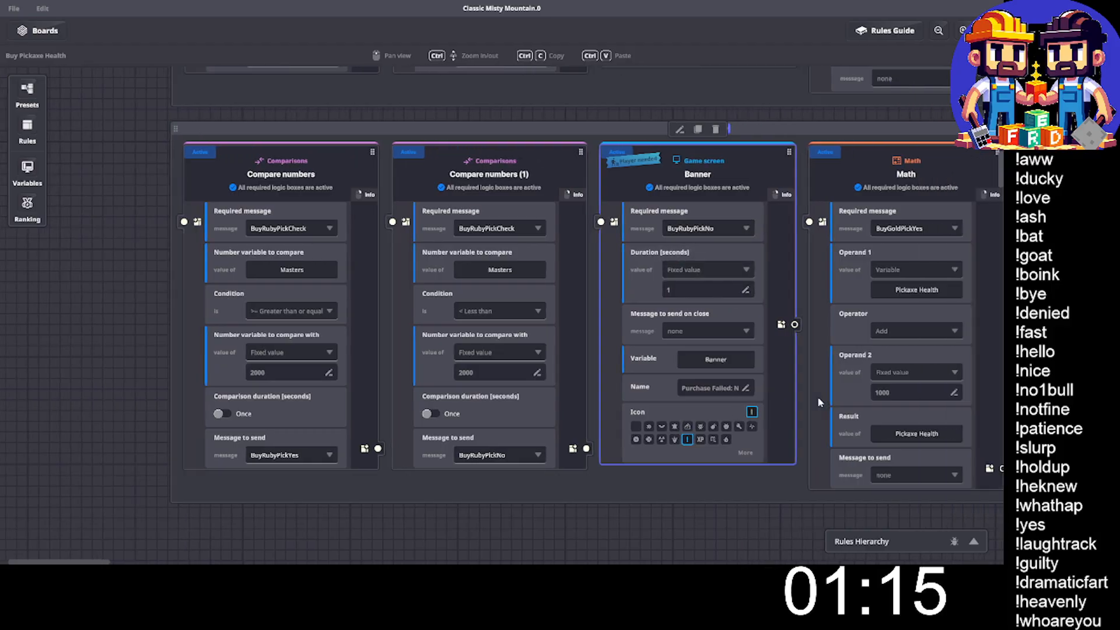
pyautogui.click(721, 228)
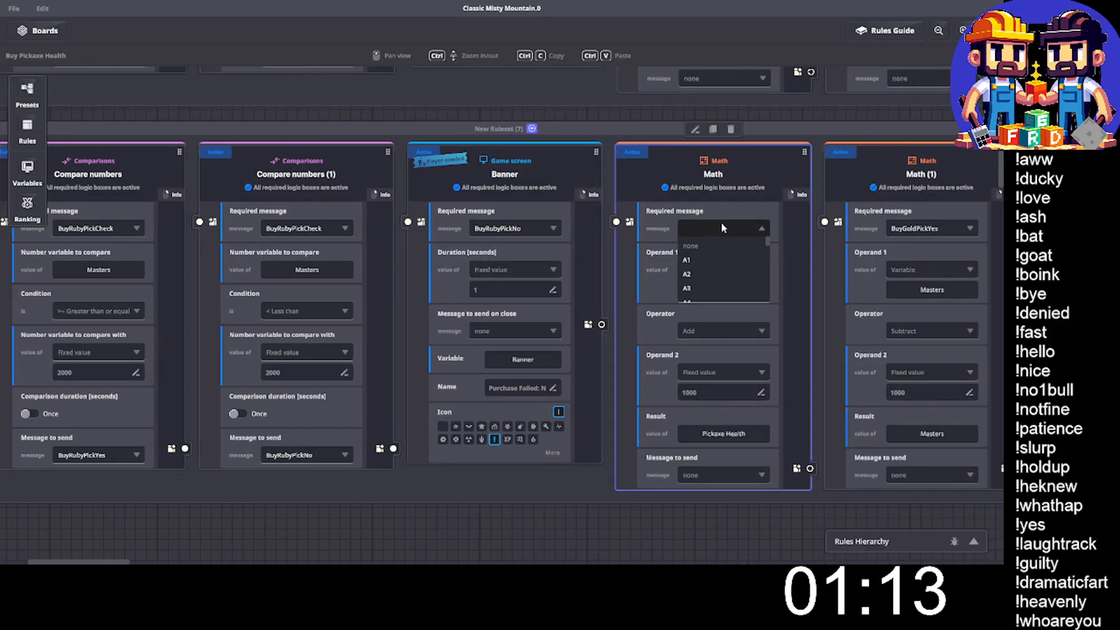
pyautogui.write('BuyRubyPick')
pyautogui.click(715, 301)
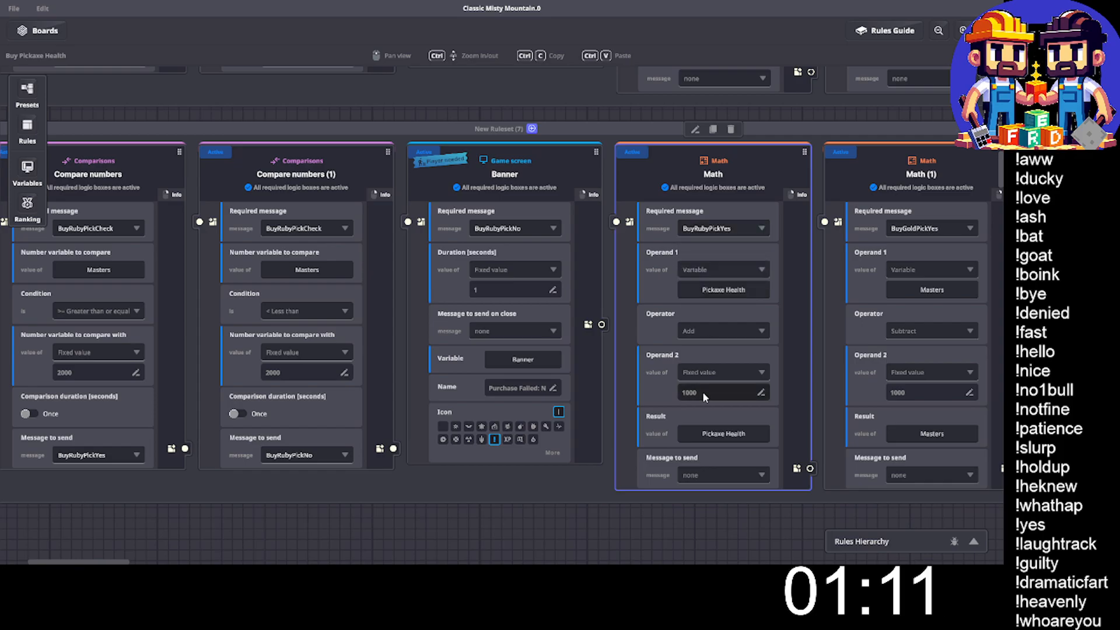
# - Set Operand 2 of both Math rules in the ruby ruleset to 2000
pyautogui.click(703, 392)
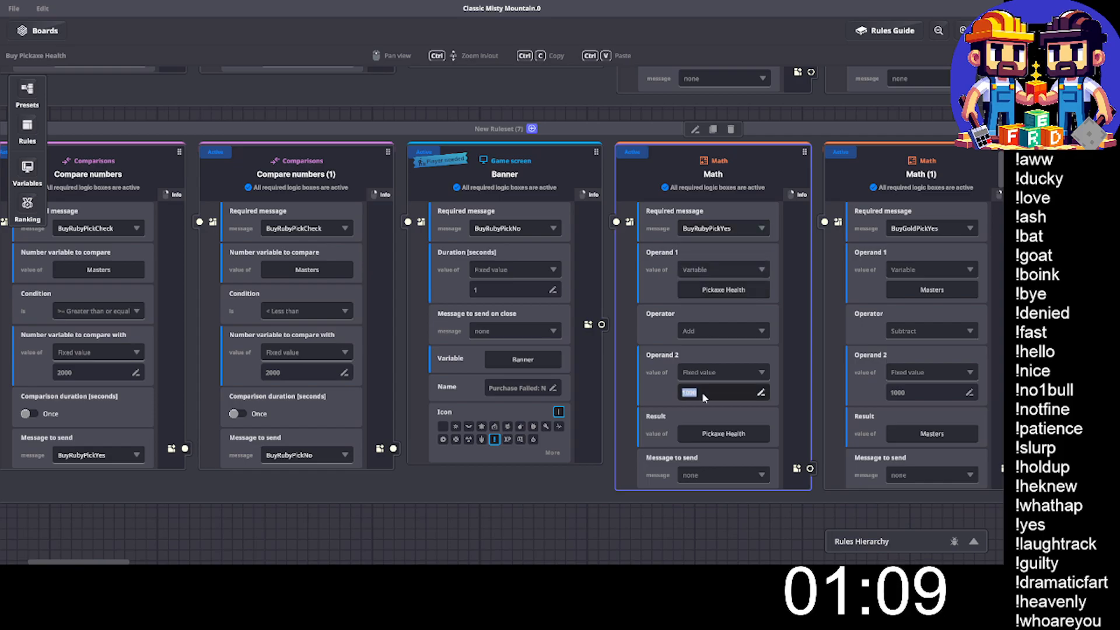
pyautogui.click(927, 393)
pyautogui.write('2000')
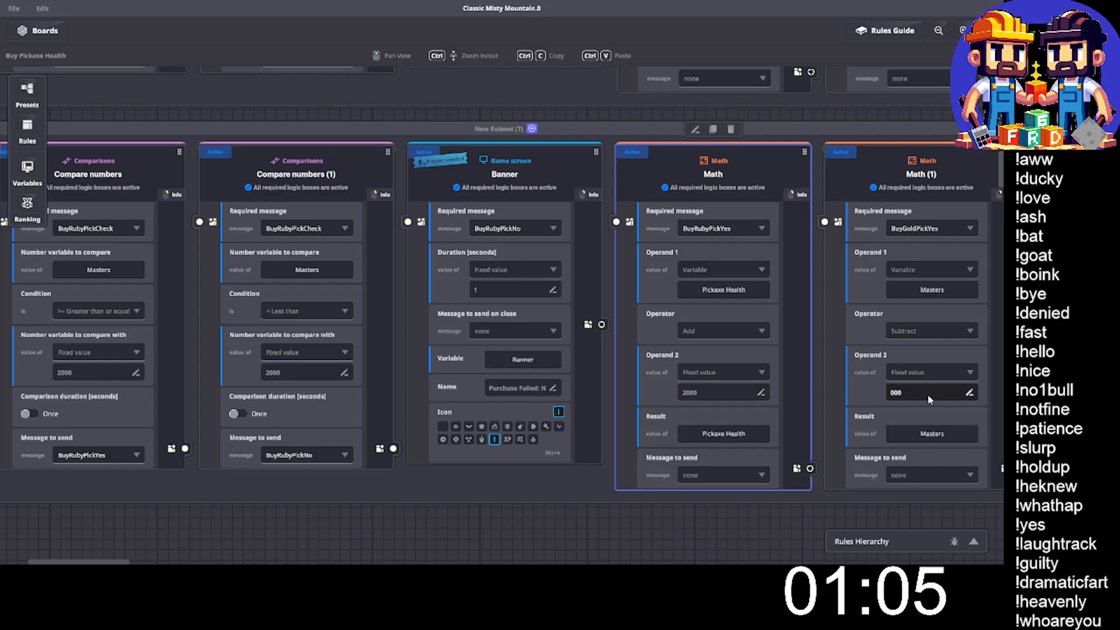
pyautogui.press('Return')
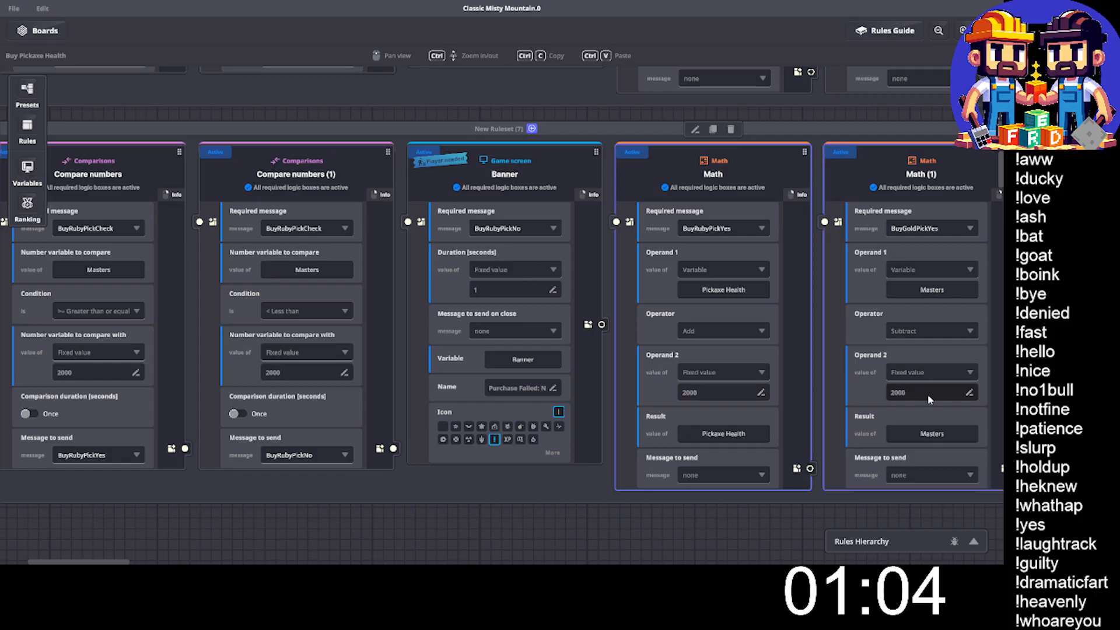
# - Set the required message of the ruby ruleset's Masters subtraction rule to BuyRubyPickYes
pyautogui.click(927, 228)
pyautogui.write('BuyRubyPick')
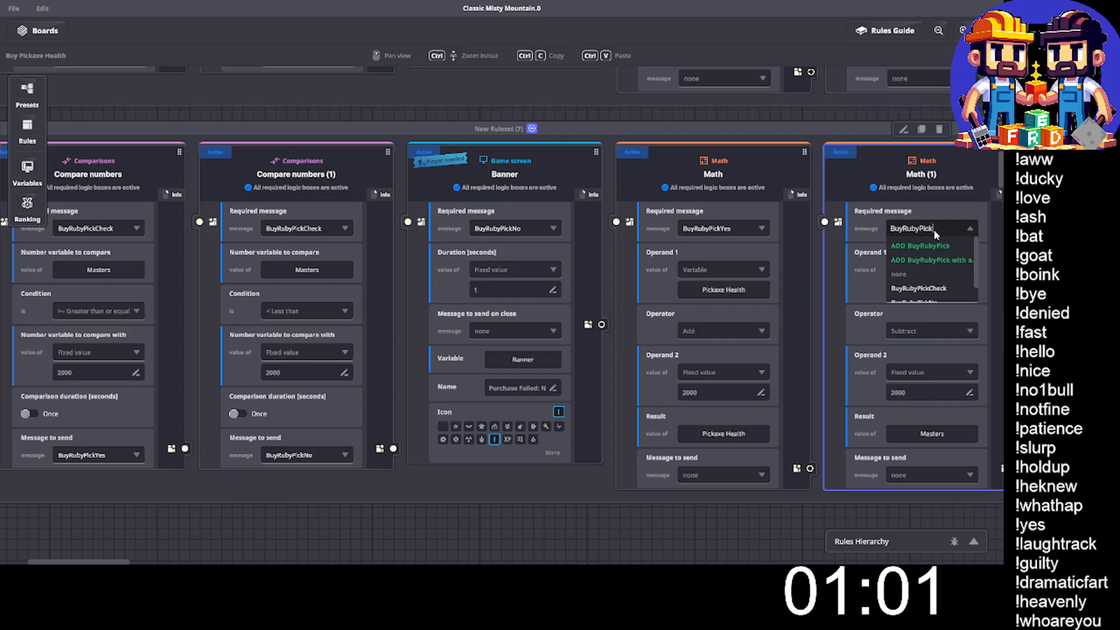
pyautogui.write('Y')
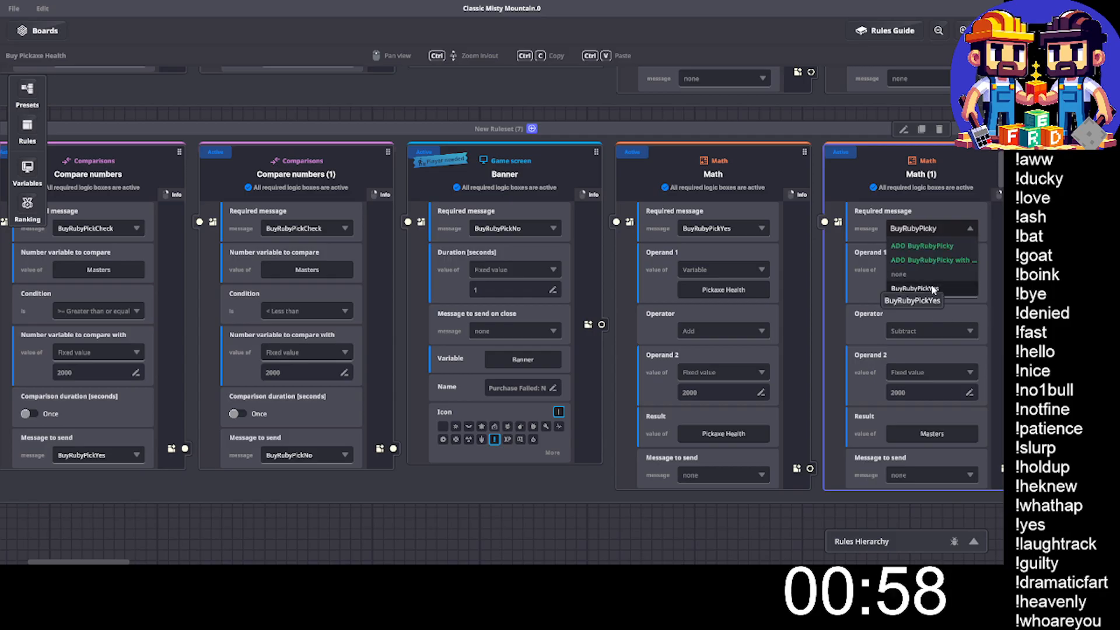
pyautogui.click(932, 288)
# - Duplicate the ruby pickaxe ruleset and place the copy directly below it
pyautogui.moveTo(875, 336); pyautogui.dragTo(782, 336, button='middle')
pyautogui.moveTo(350, 128); pyautogui.dragTo(563, 128, button='middle')
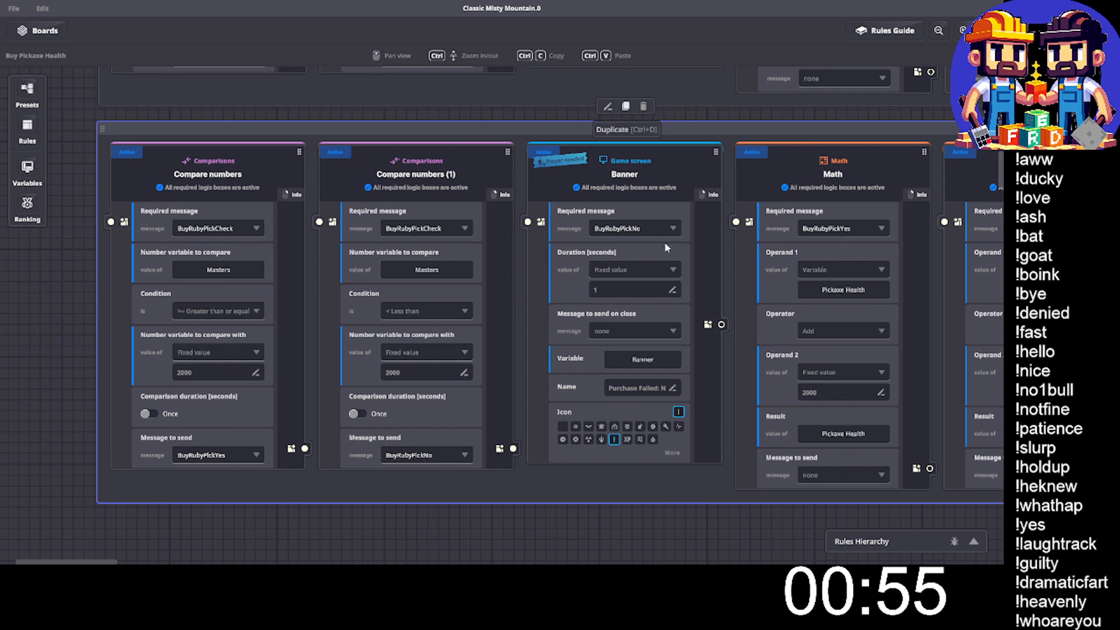
pyautogui.moveTo(608, 288); pyautogui.dragTo(325, 357)
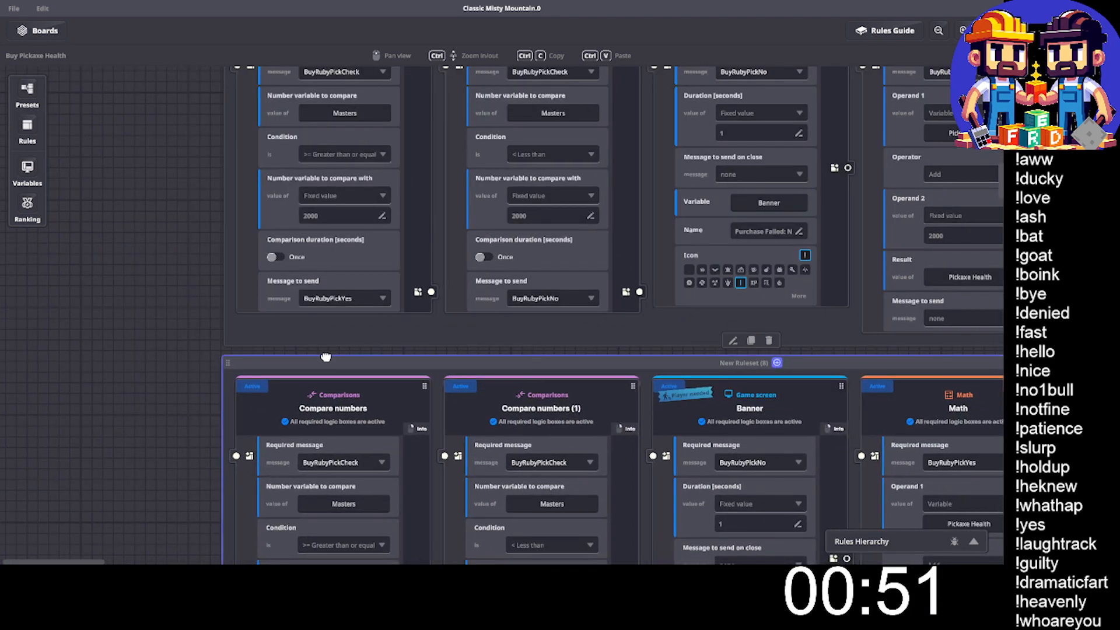
# - Add the message BuyDiamondPickCheck and set it as the required message of the copied ruleset's greater-or-equal comparison
pyautogui.scroll(-9, 151, 341)
pyautogui.scroll(1, 152, 339)
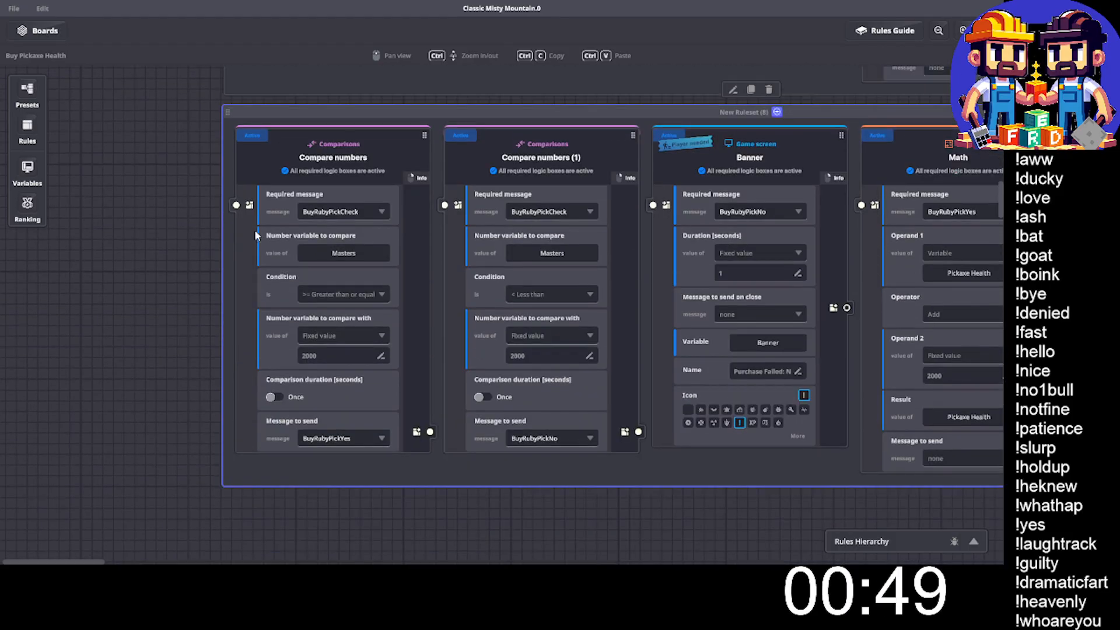
pyautogui.click(357, 211)
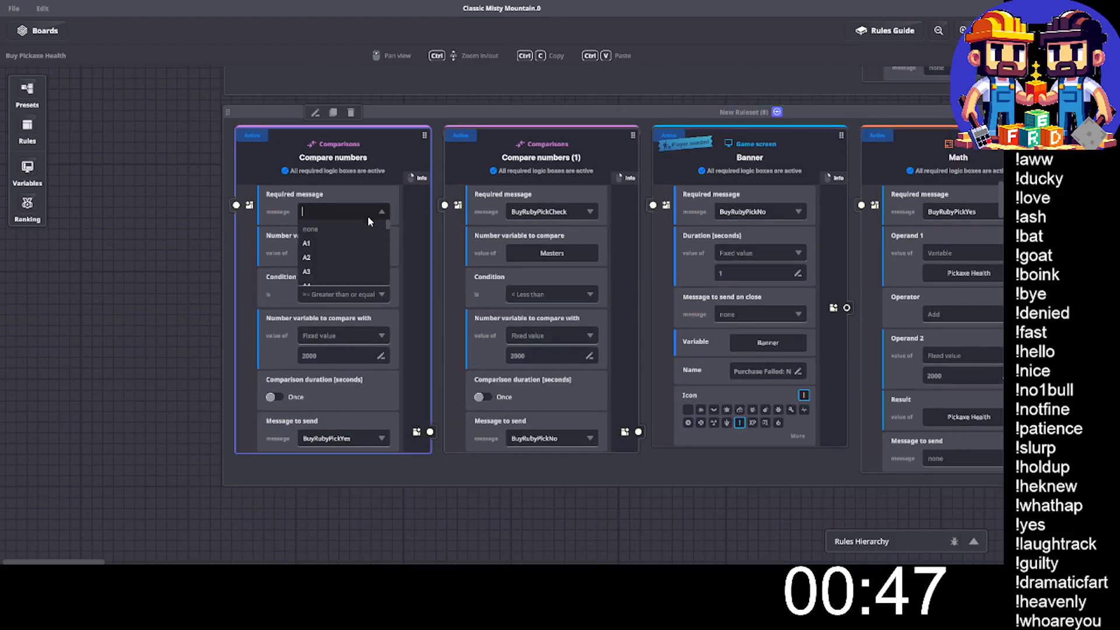
pyautogui.write('BuyDi')
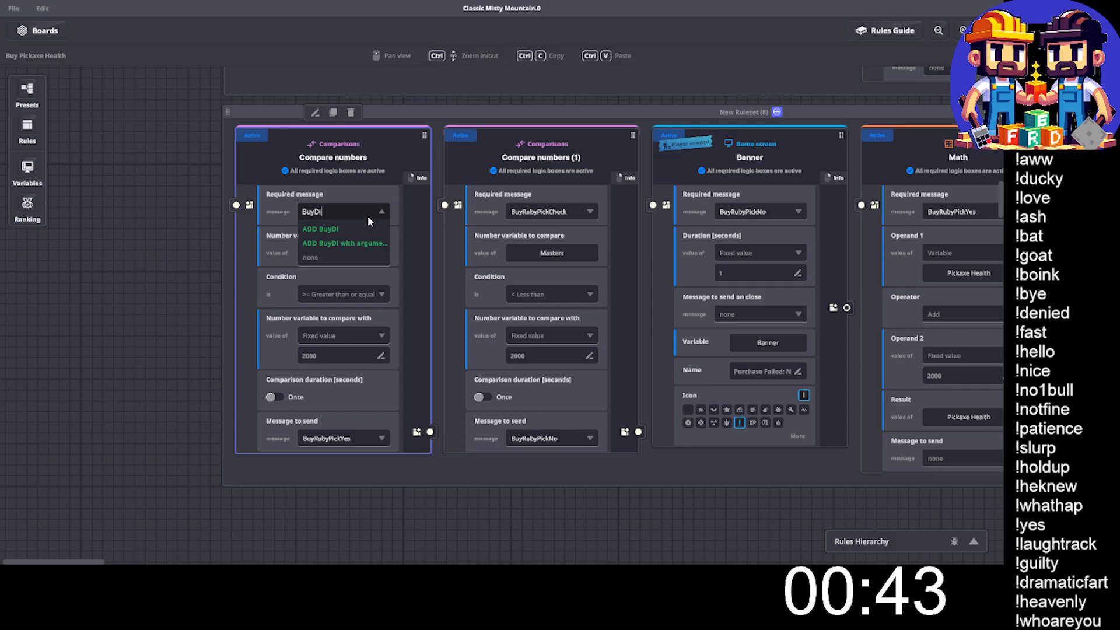
pyautogui.write('amond')
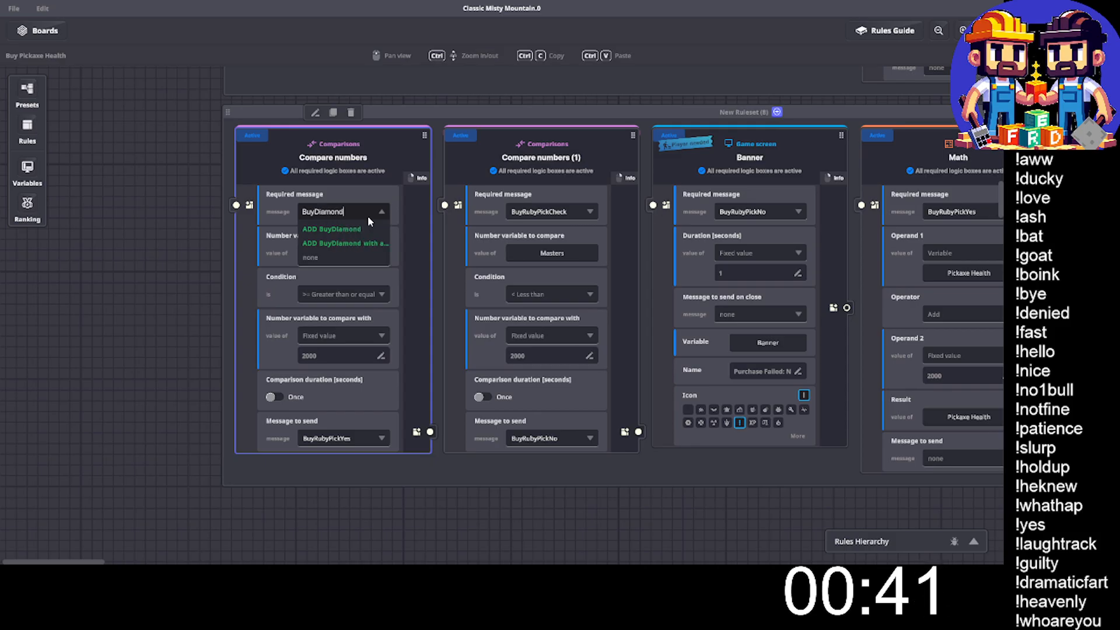
pyautogui.write('Pick')
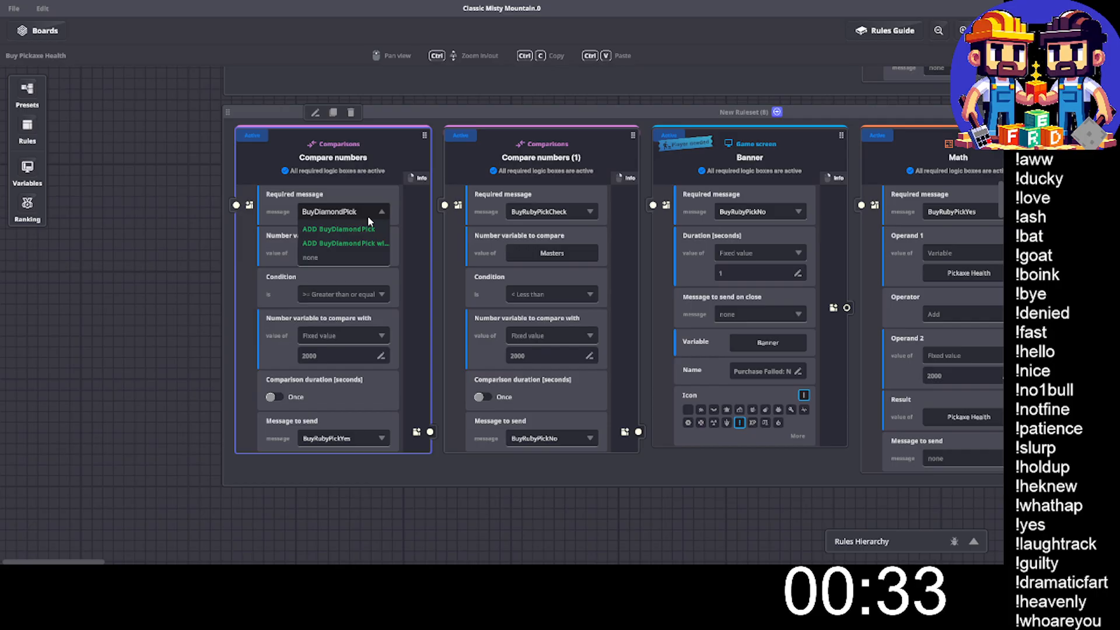
pyautogui.hotkey('ctrl', 'a')
pyautogui.hotkey('ctrl', 'c')
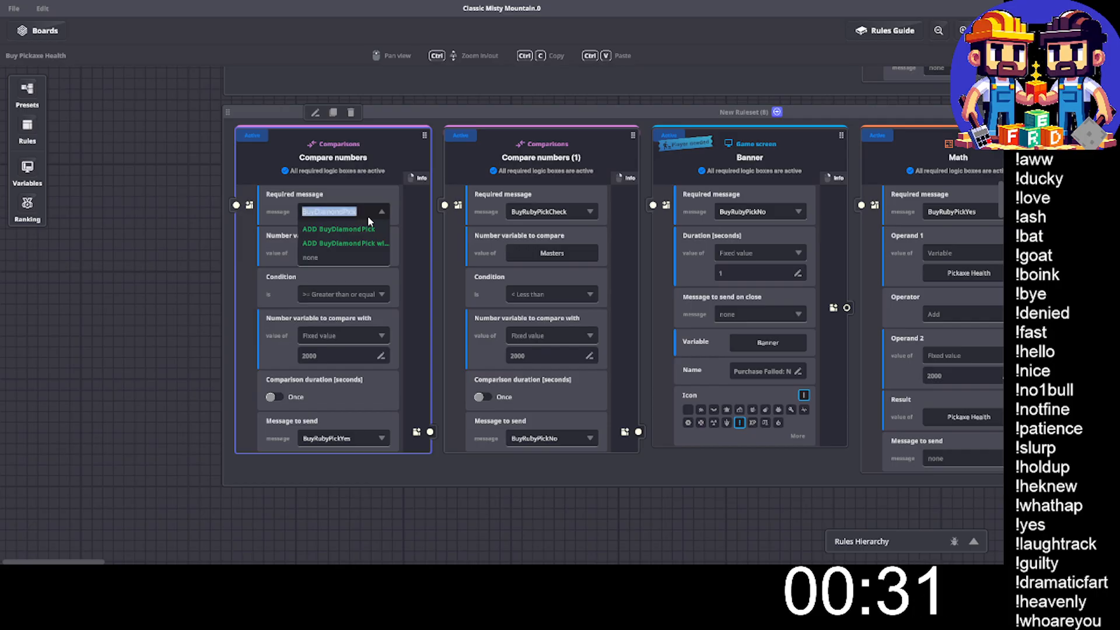
pyautogui.write('Check')
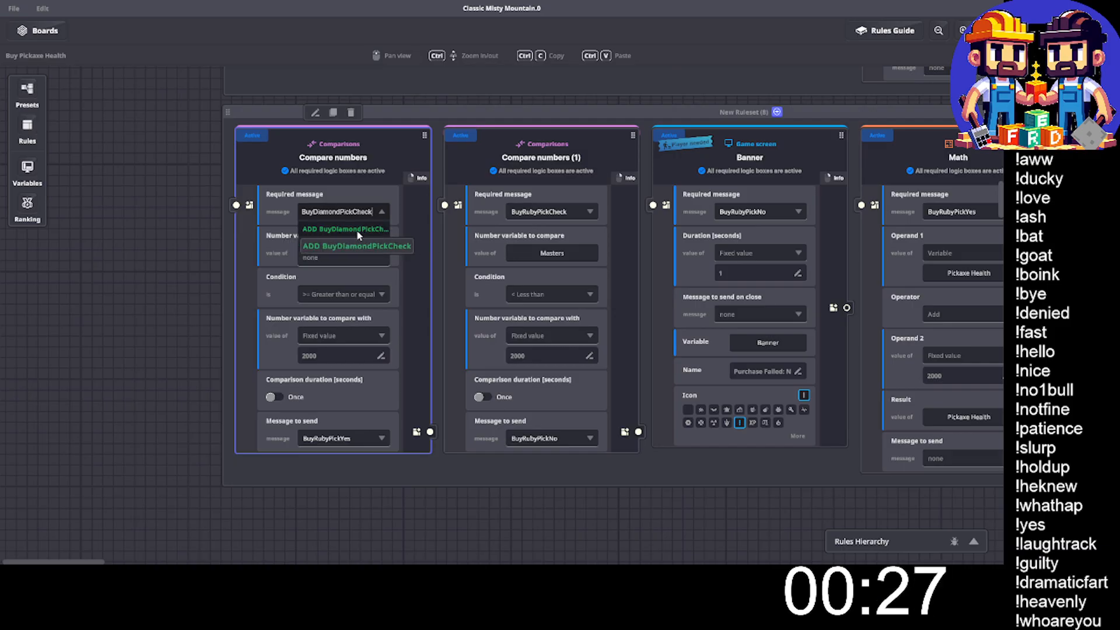
pyautogui.click(357, 230)
# - Set the required message of the less-than comparison in the copied ruleset to BuyDiamondPickCheck
pyautogui.click(544, 210)
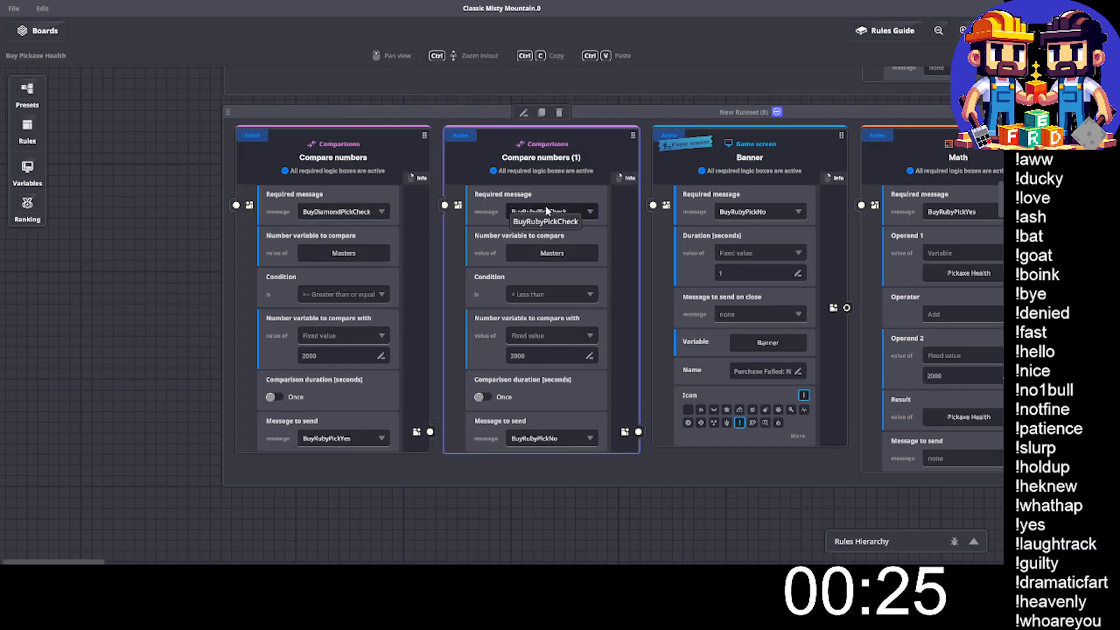
pyautogui.hotkey('ctrl', 'v')
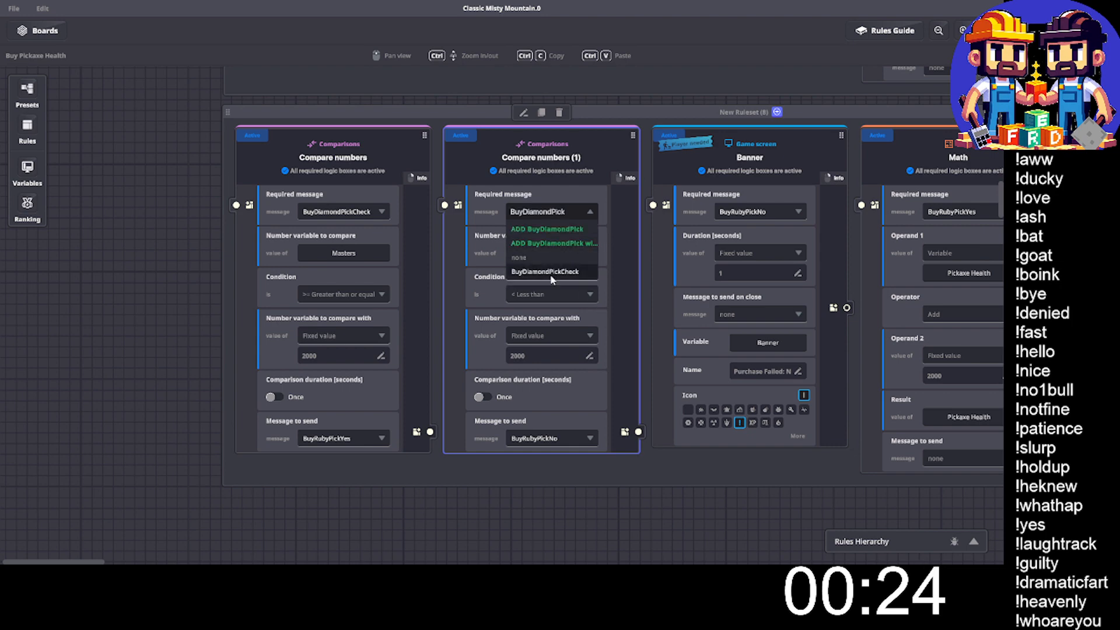
pyautogui.click(551, 272)
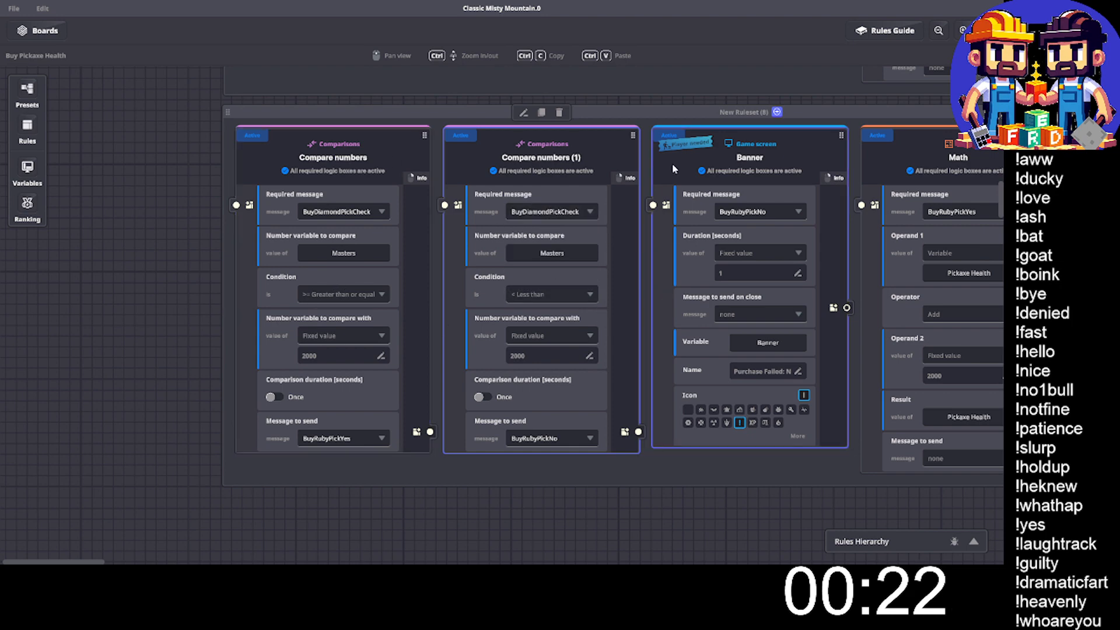
# - Set the fixed comparison value of both Compare numbers rules in the diamond ruleset to 10000
pyautogui.click(312, 357)
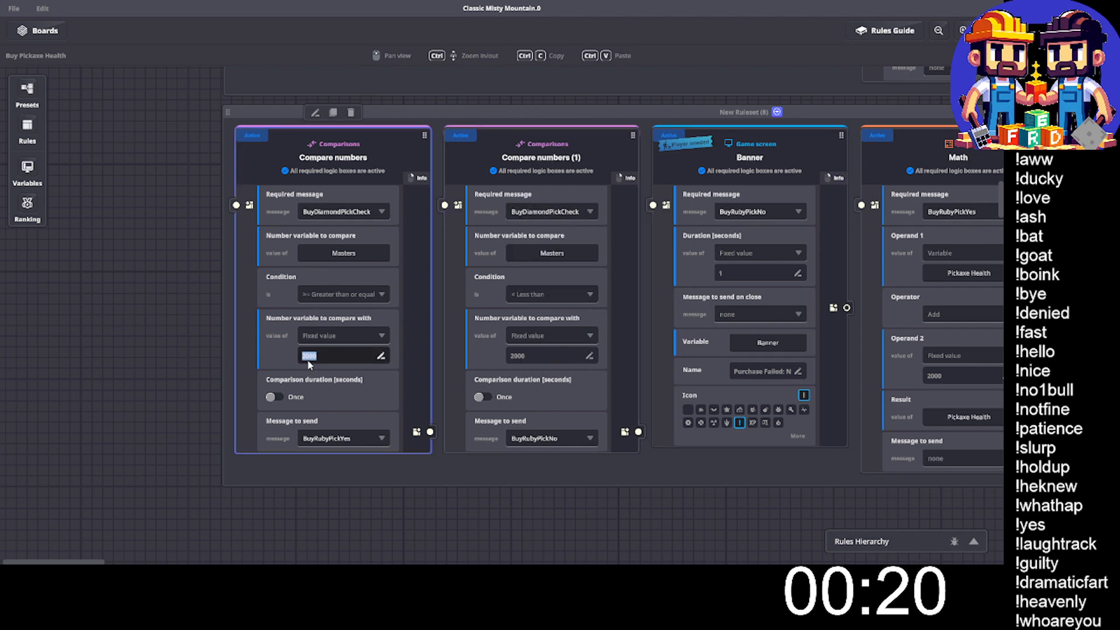
pyautogui.write('1000')
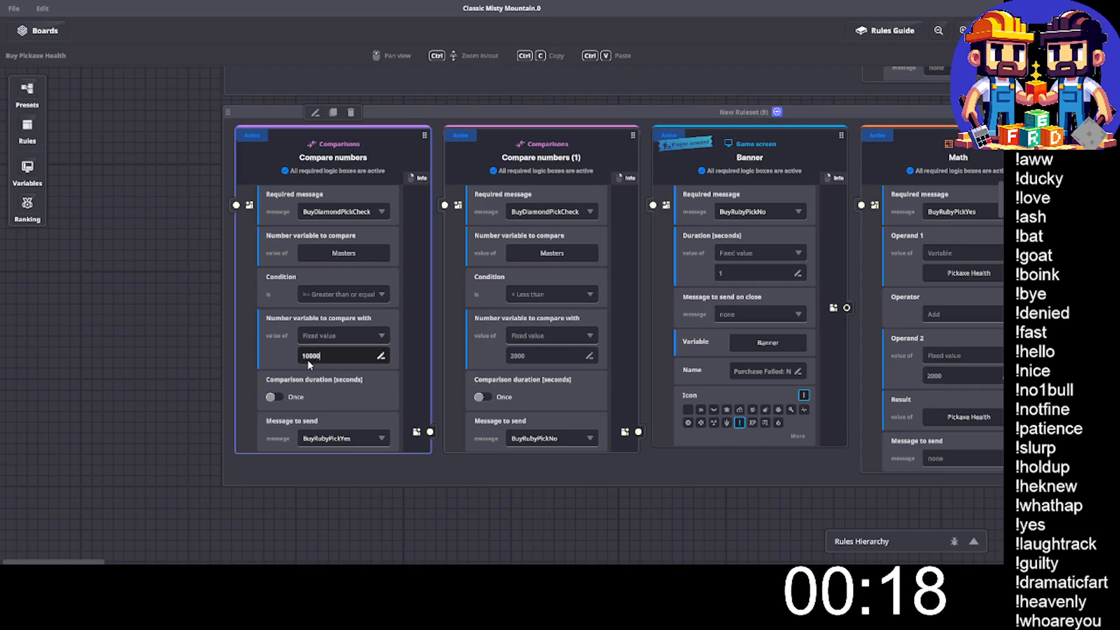
pyautogui.click(524, 357)
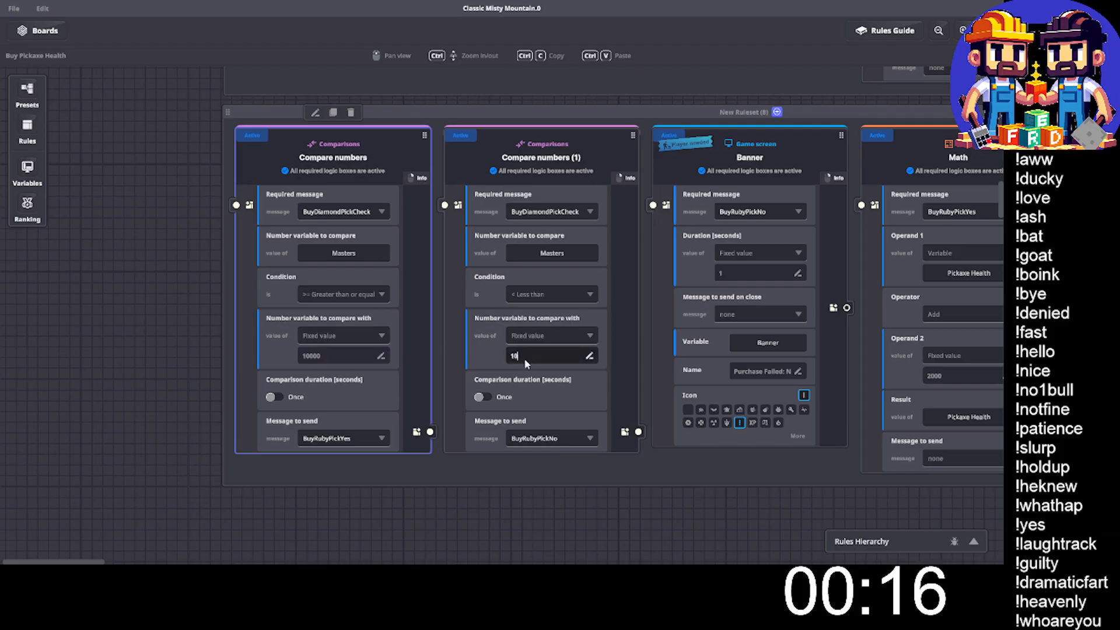
pyautogui.write('10000')
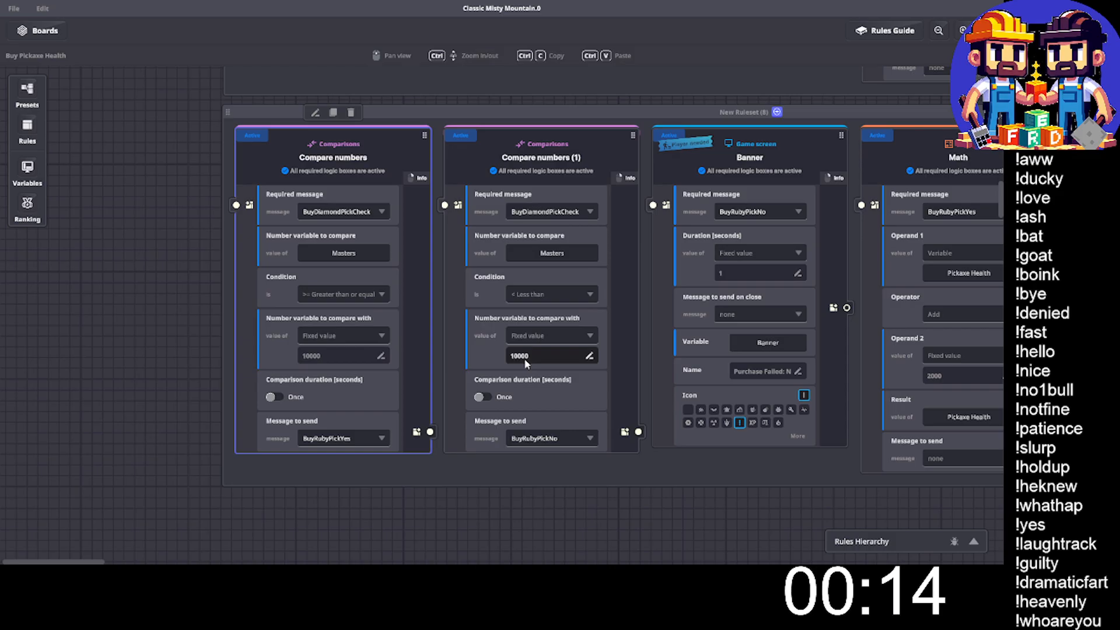
# - Make the diamond ruleset's greater-or-equal comparison send a new message named BuyDiamondPickYes
pyautogui.click(368, 438)
pyautogui.write('BuyDiamondPick')
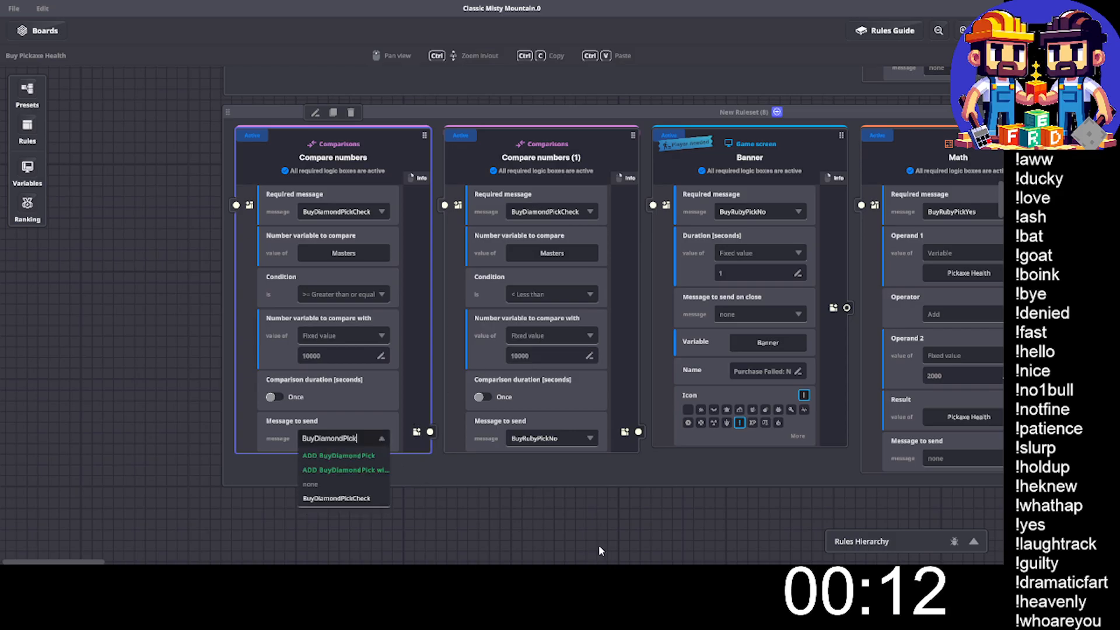
pyautogui.write('Yes')
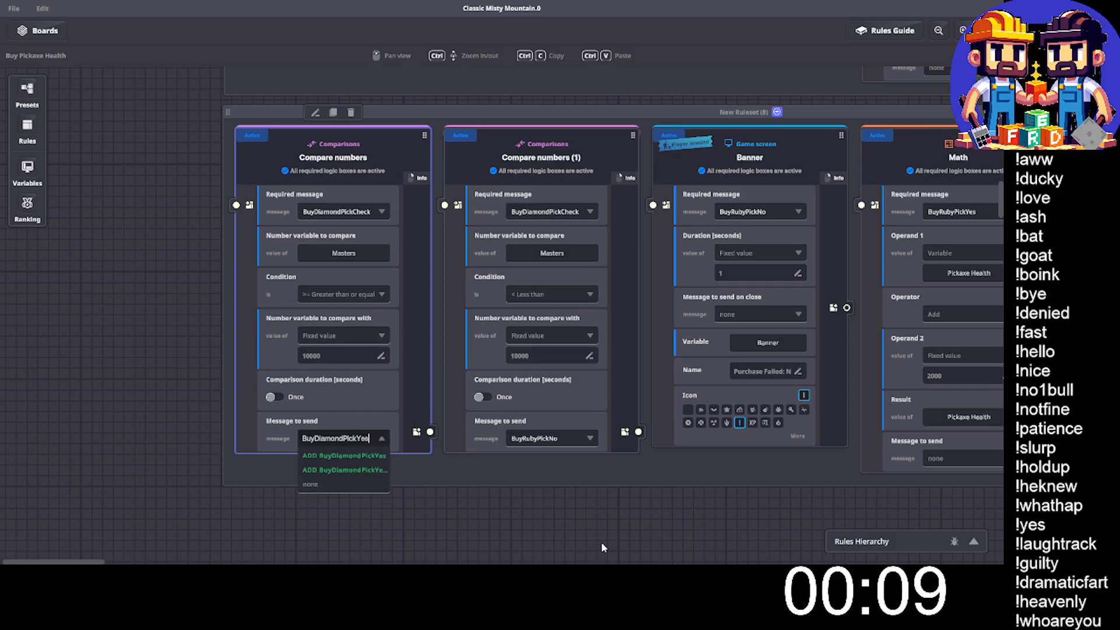
pyautogui.click(353, 456)
# - Make the diamond ruleset's less-than comparison send a new message named BuyDiamondPickNo
pyautogui.click(589, 438)
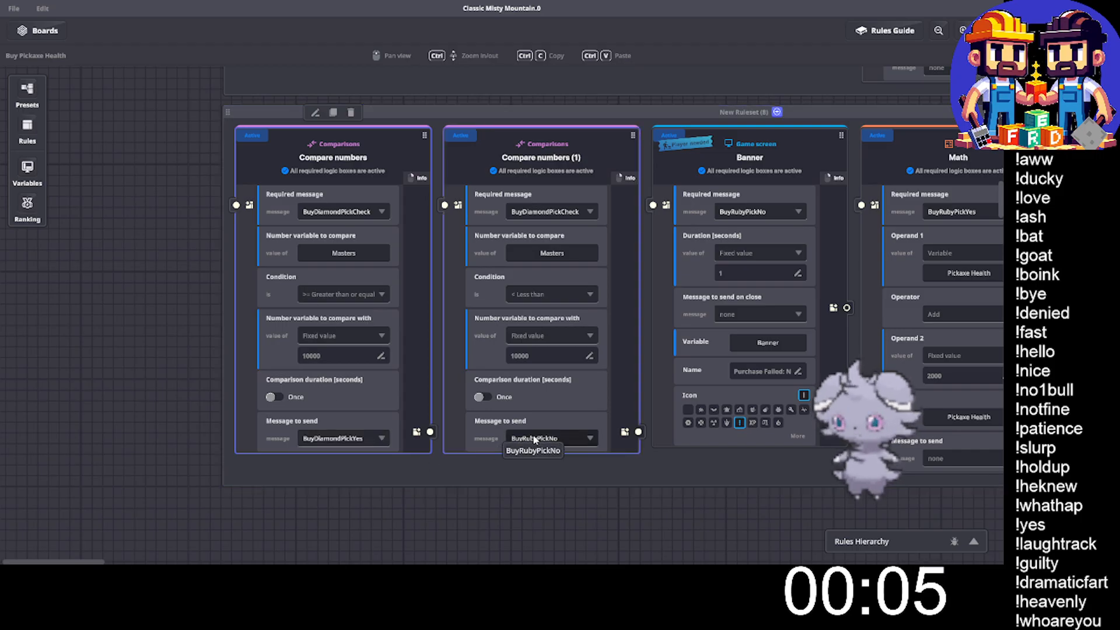
pyautogui.write('BuyDiamondPick')
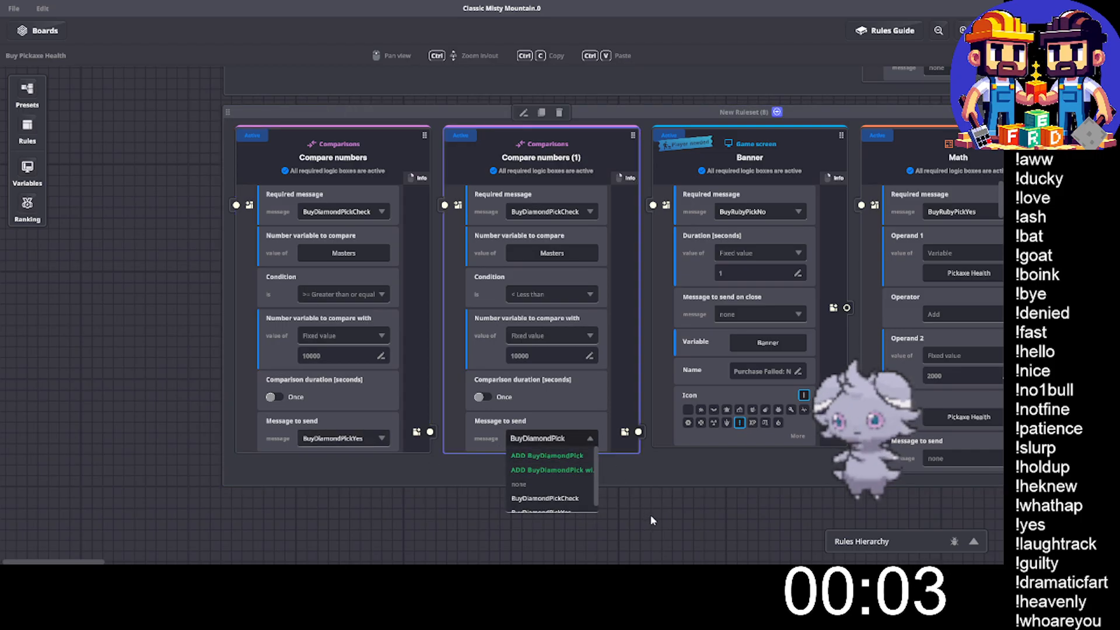
pyautogui.write('No')
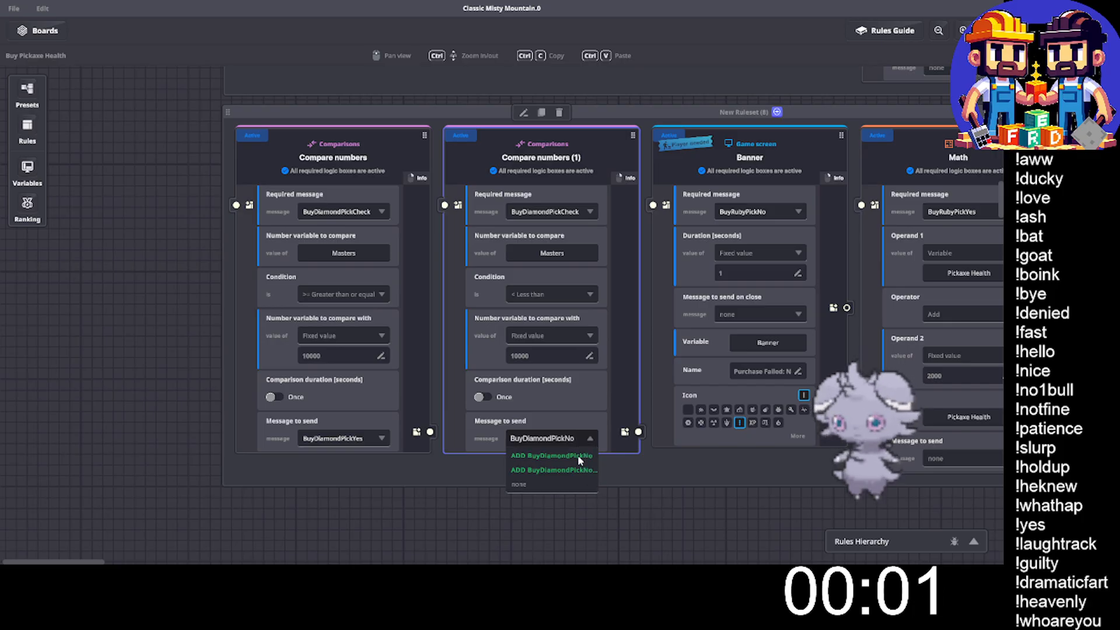
pyautogui.click(569, 458)
# - Set the required message of the diamond ruleset's Banner rule to BuyDiamondPickNo
pyautogui.click(743, 211)
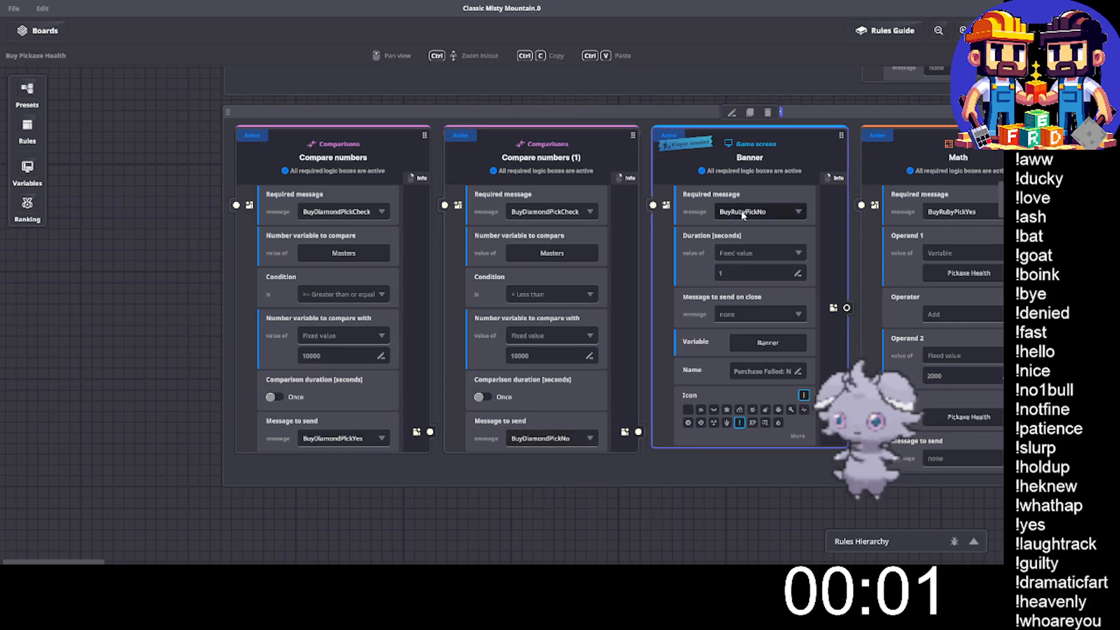
pyautogui.write('BuyDiamondPick')
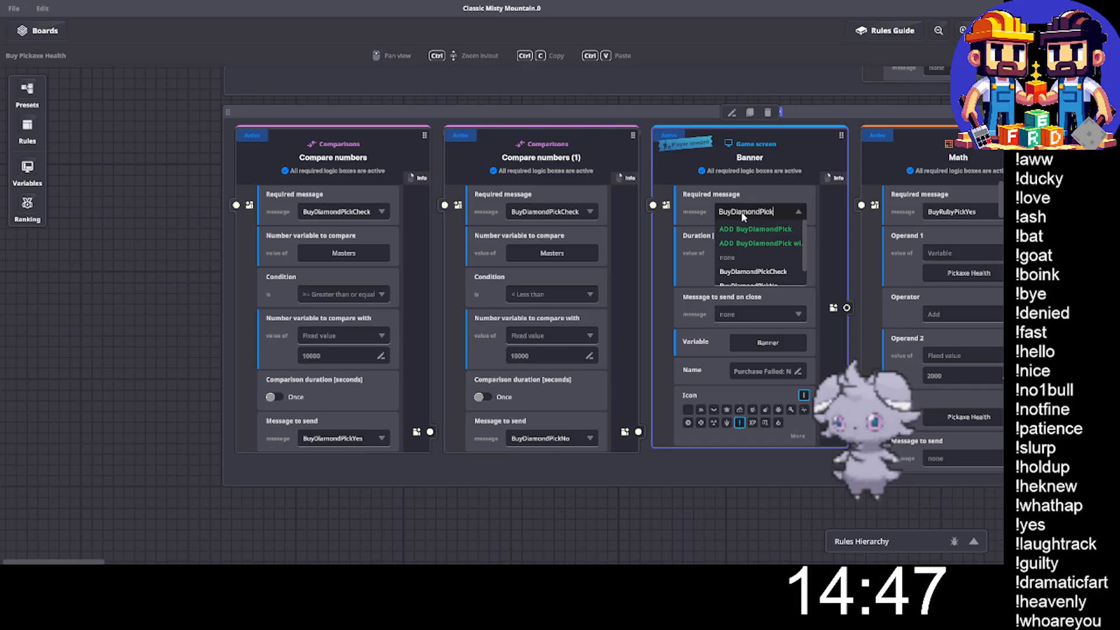
pyautogui.write('No')
pyautogui.click(759, 259)
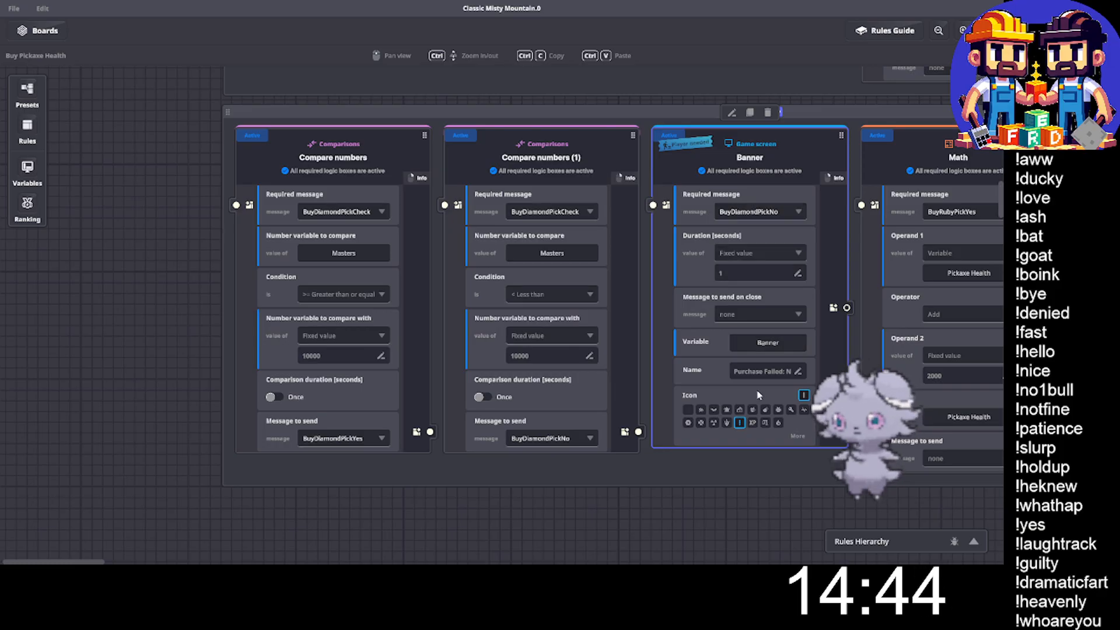
# - Set the required message of both Math rules in the diamond ruleset to BuyDiamondPickYes
pyautogui.hscroll(5, 784, 372)
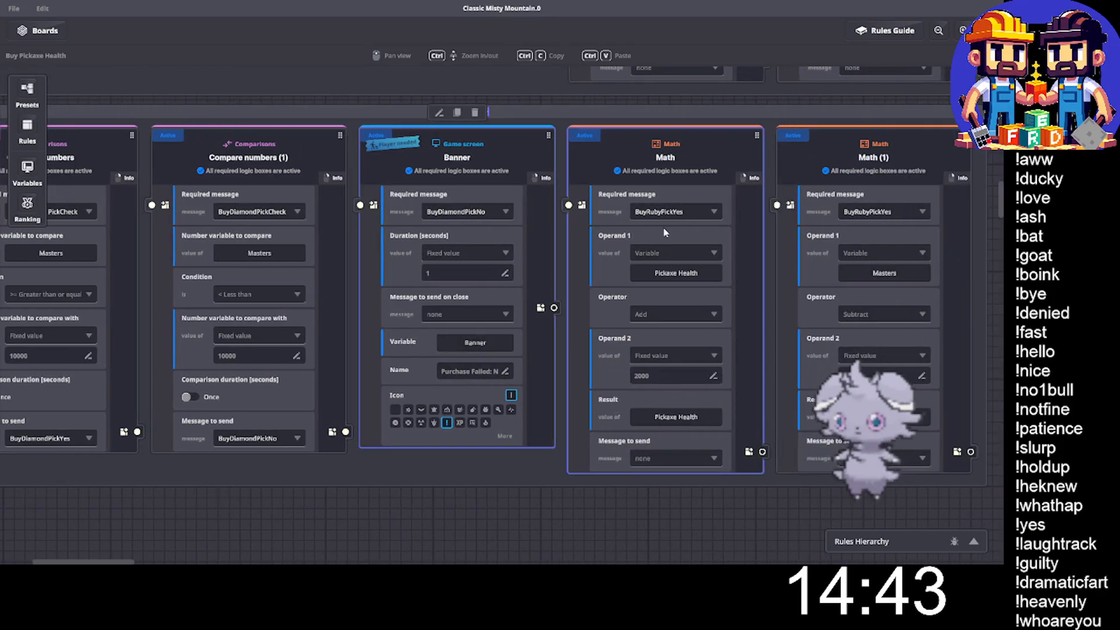
pyautogui.click(686, 213)
pyautogui.write('BuyDiamondPick')
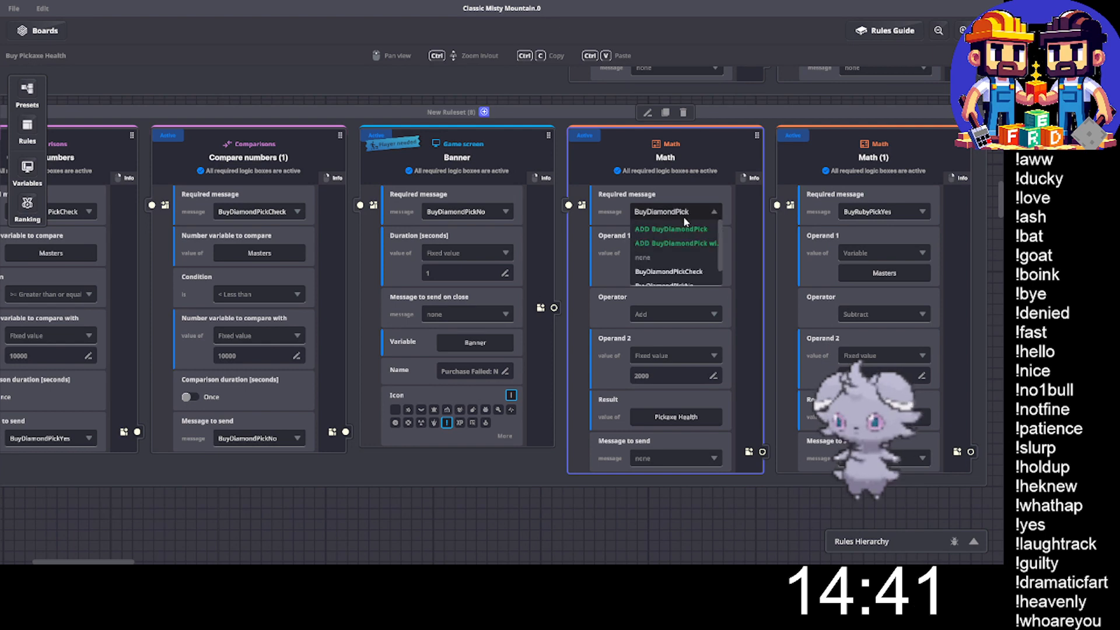
pyautogui.write('y')
pyautogui.click(675, 272)
pyautogui.click(898, 211)
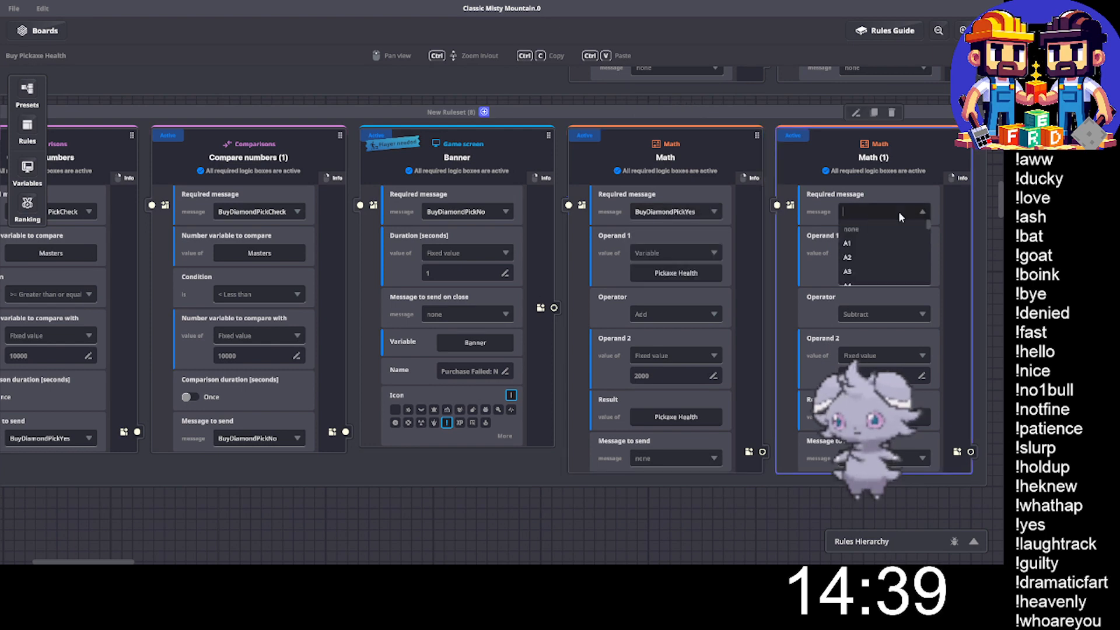
pyautogui.write('BuyDiamondPick')
pyautogui.write('y')
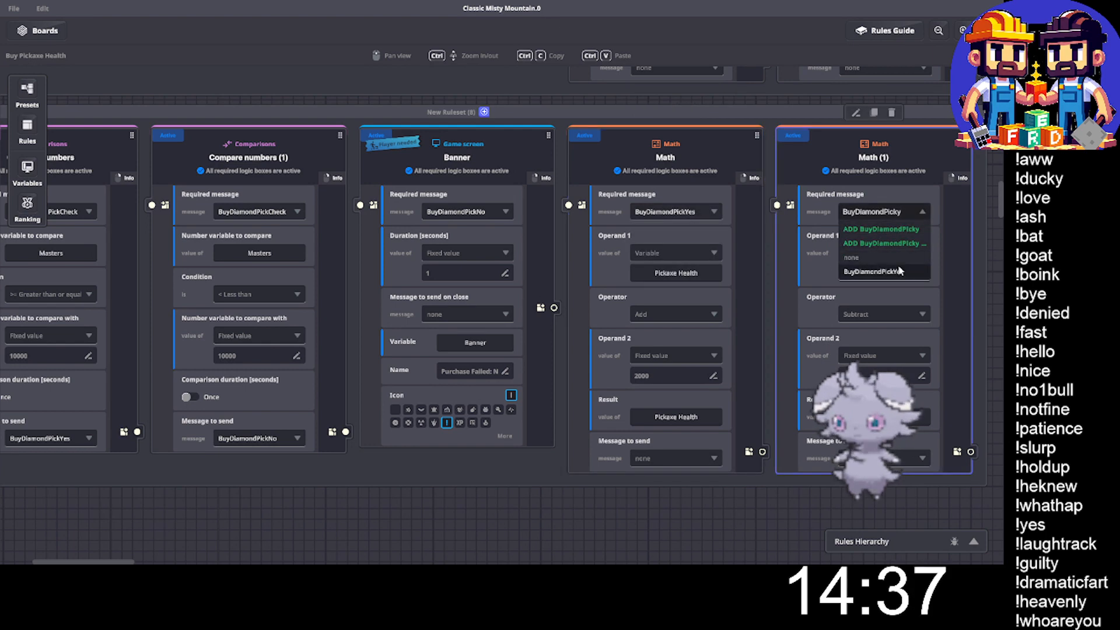
pyautogui.click(870, 272)
# - Set Operand 2 of the diamond ruleset's Pickaxe Health addition rule to 10000 and close the game rules
pyautogui.click(643, 377)
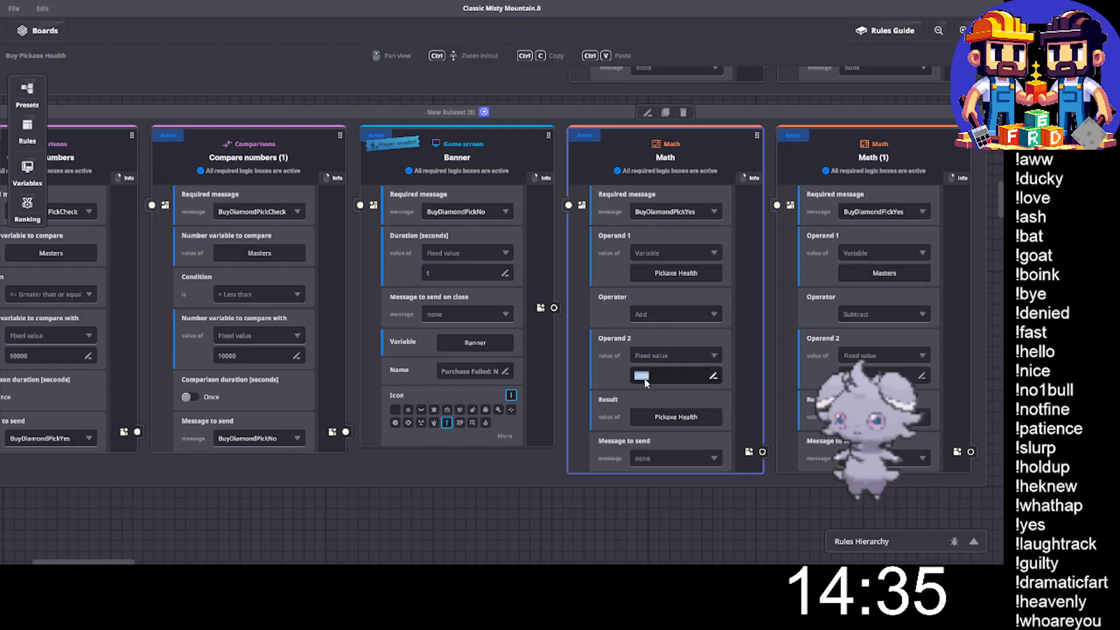
pyautogui.write('10000')
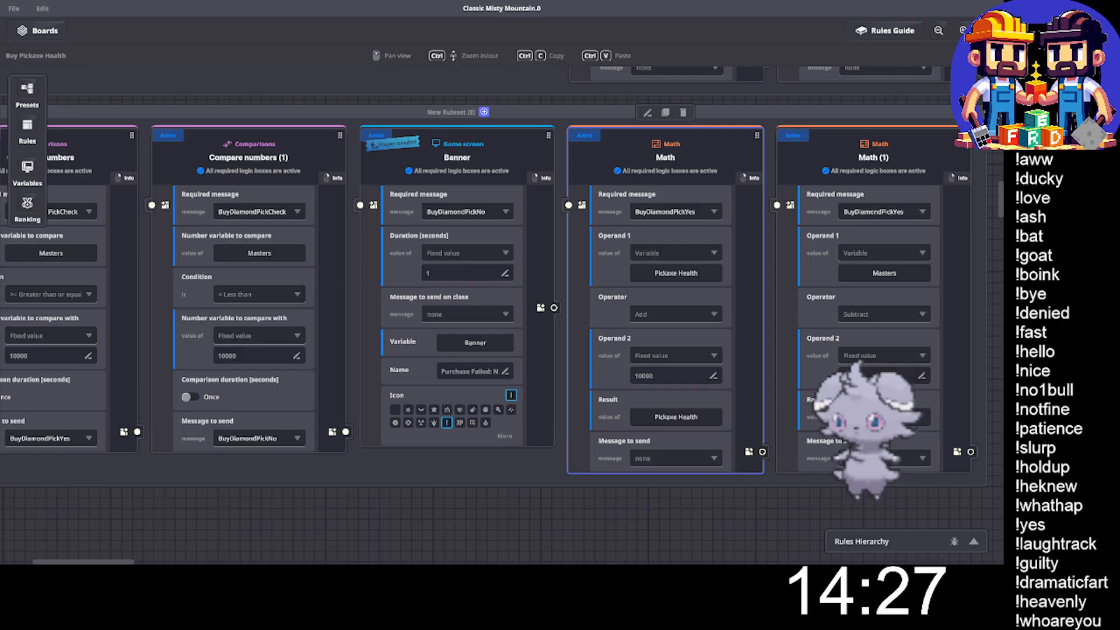
pyautogui.click(988, 31)
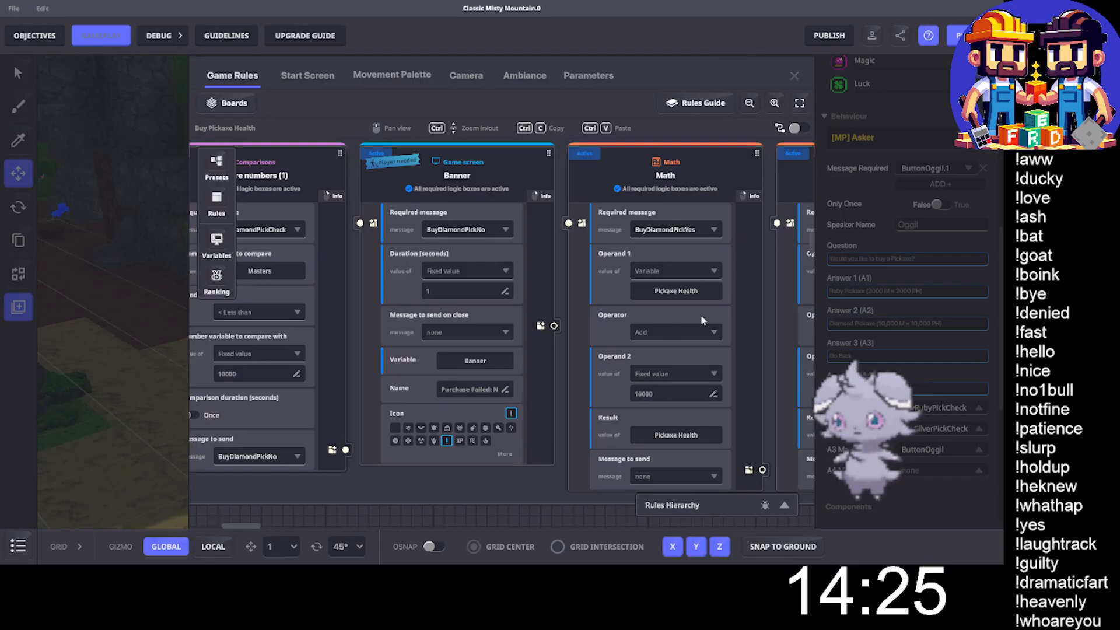
pyautogui.press('Escape')
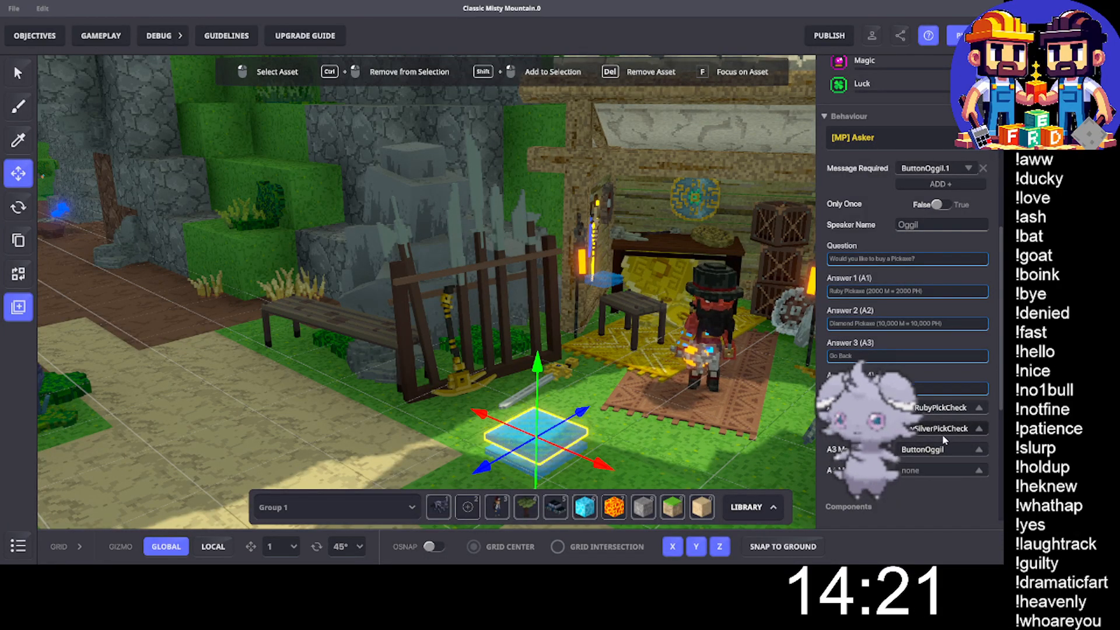
# - Set the Answer 2 message of Oggil's pickaxe Asker behaviour to BuyDiamondPickCheck
pyautogui.click(944, 432)
pyautogui.hotkey('ctrl', 'a')
pyautogui.write('BuyDiamondPickCheck')
pyautogui.hotkey('ctrl', 'a')
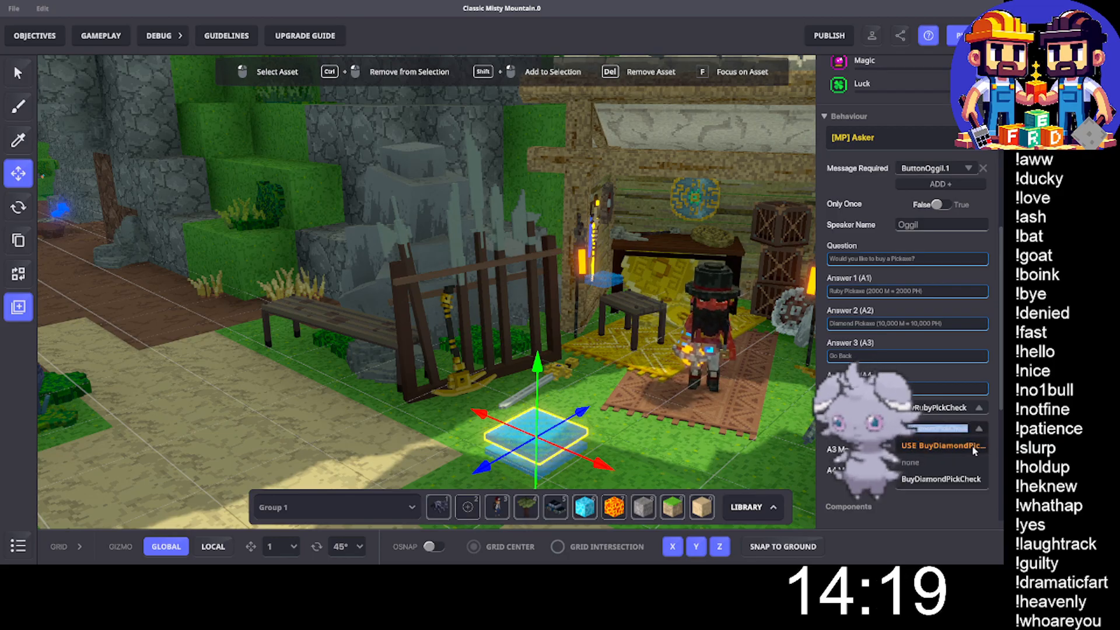
pyautogui.click(957, 446)
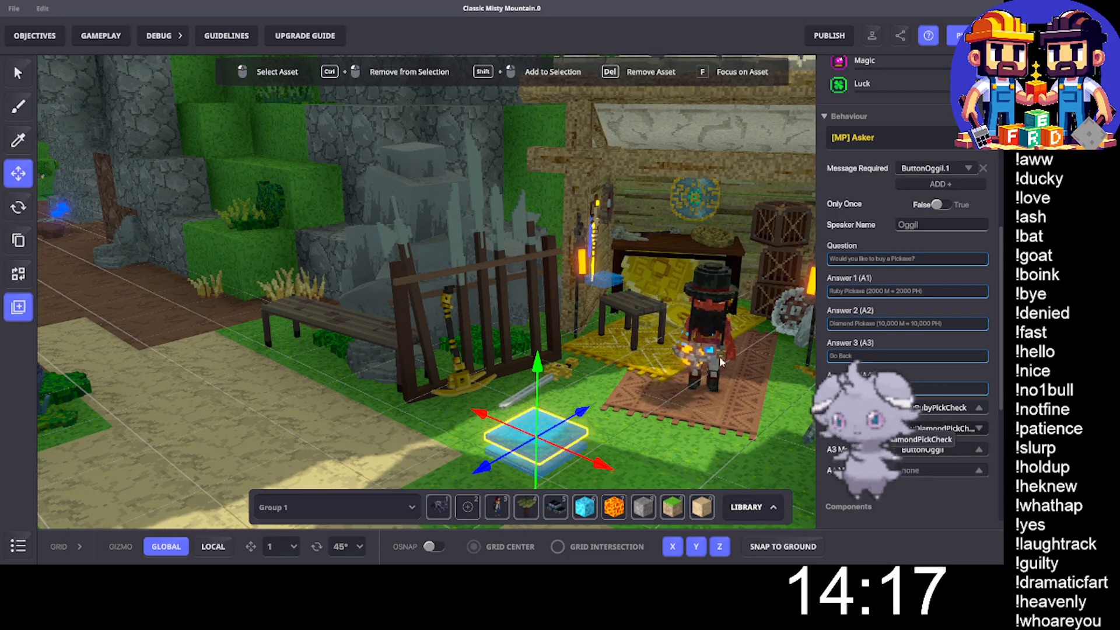
# - Save the changes to the map and launch it in play mode
pyautogui.moveTo(599, 407); pyautogui.dragTo(590, 400, button='middle')
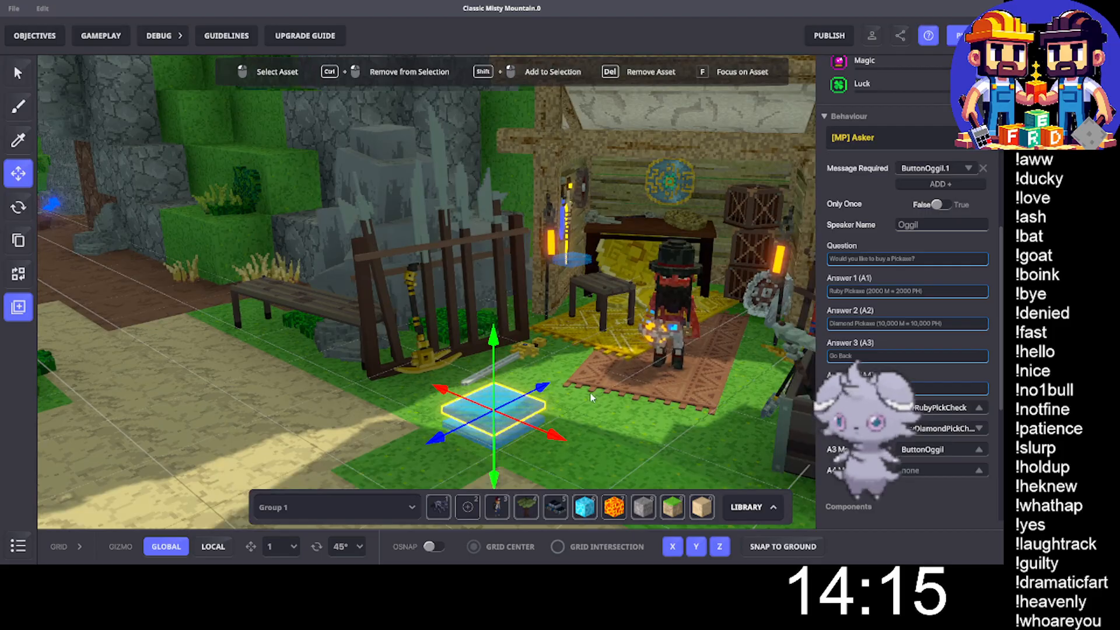
pyautogui.hotkey('ctrl', 's')
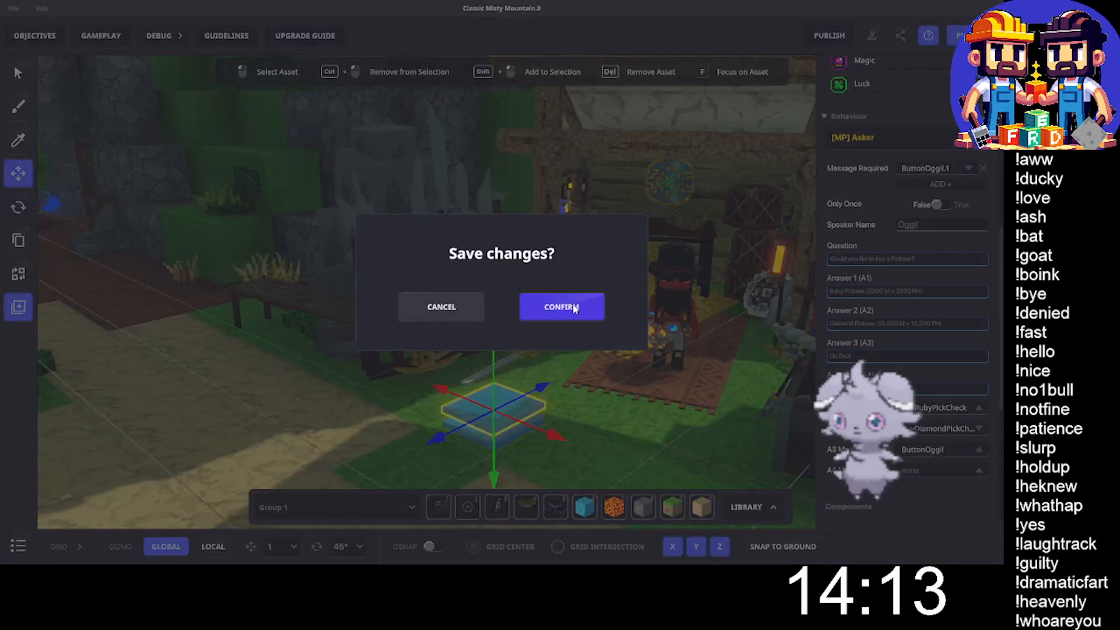
pyautogui.click(574, 308)
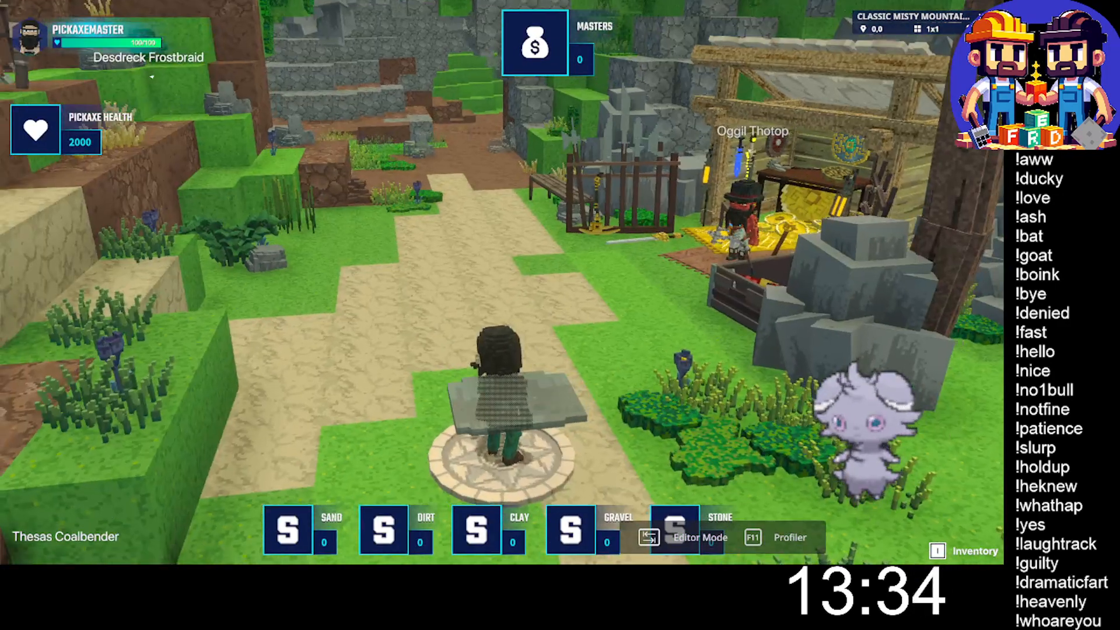
# - Walk from the spawn point past Oggil into the cave and strike the minable stone and gravel blocks bare-handed
pyautogui.press('w')
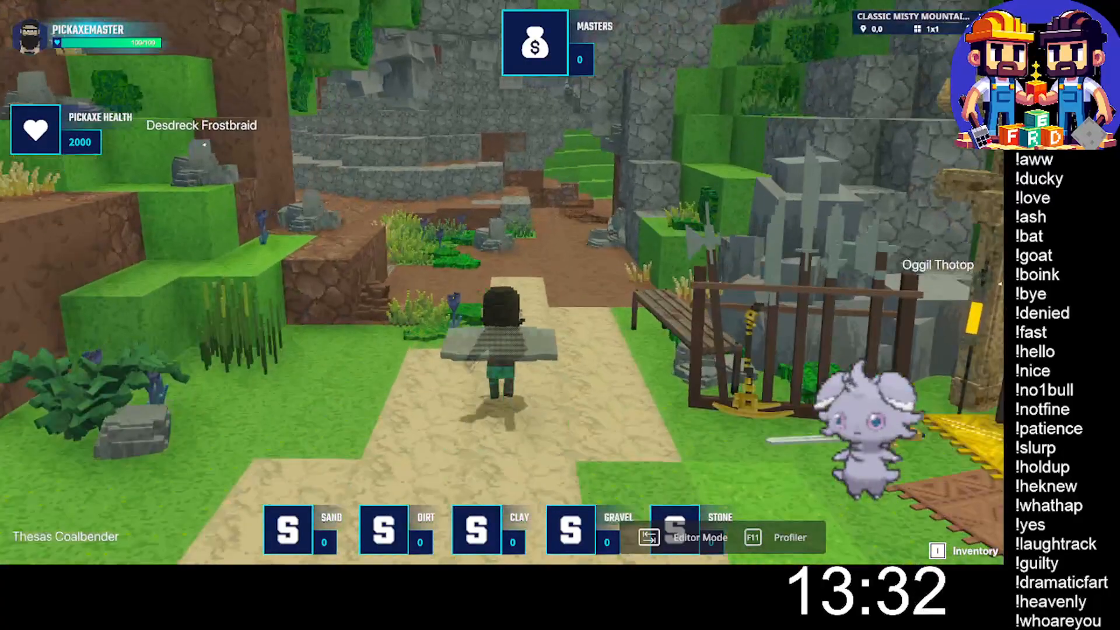
pyautogui.press('w')
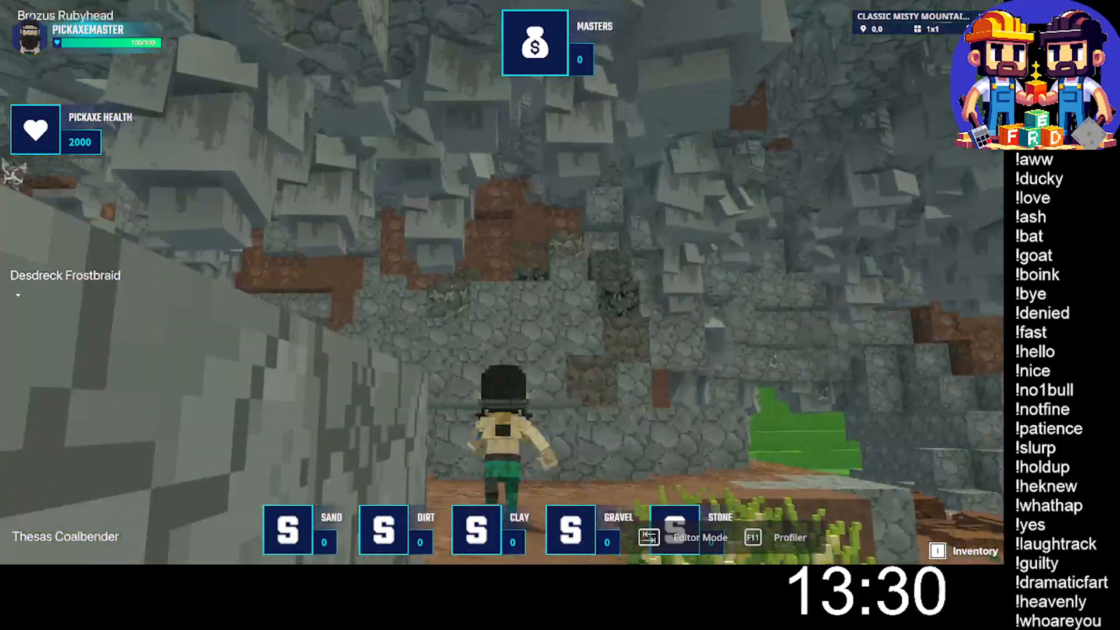
pyautogui.press('w')
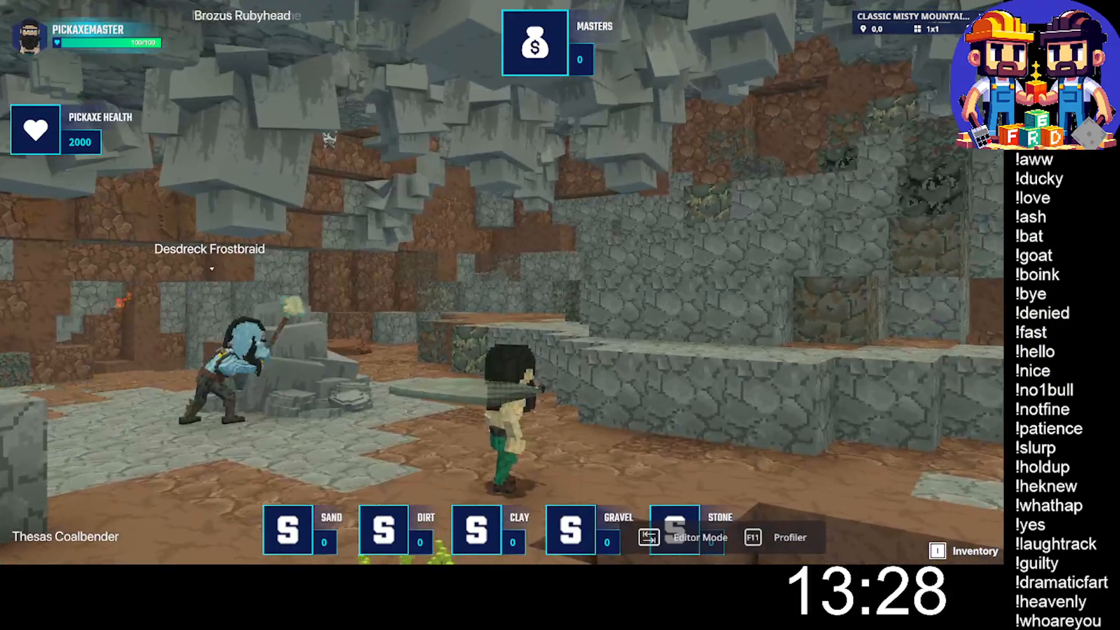
pyautogui.press('w')
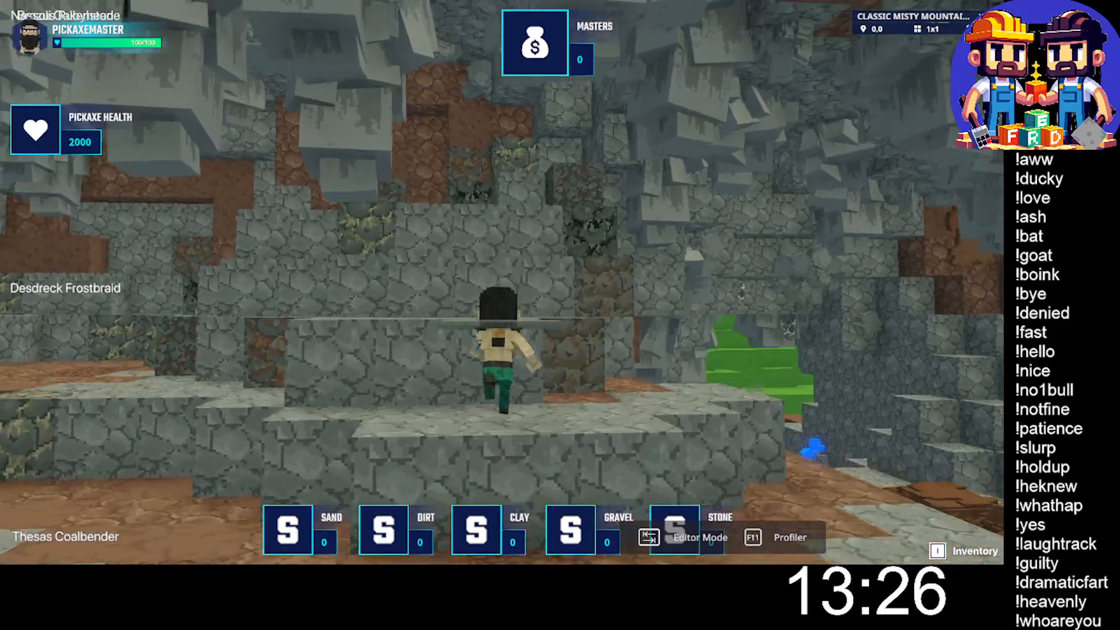
pyautogui.press('w')
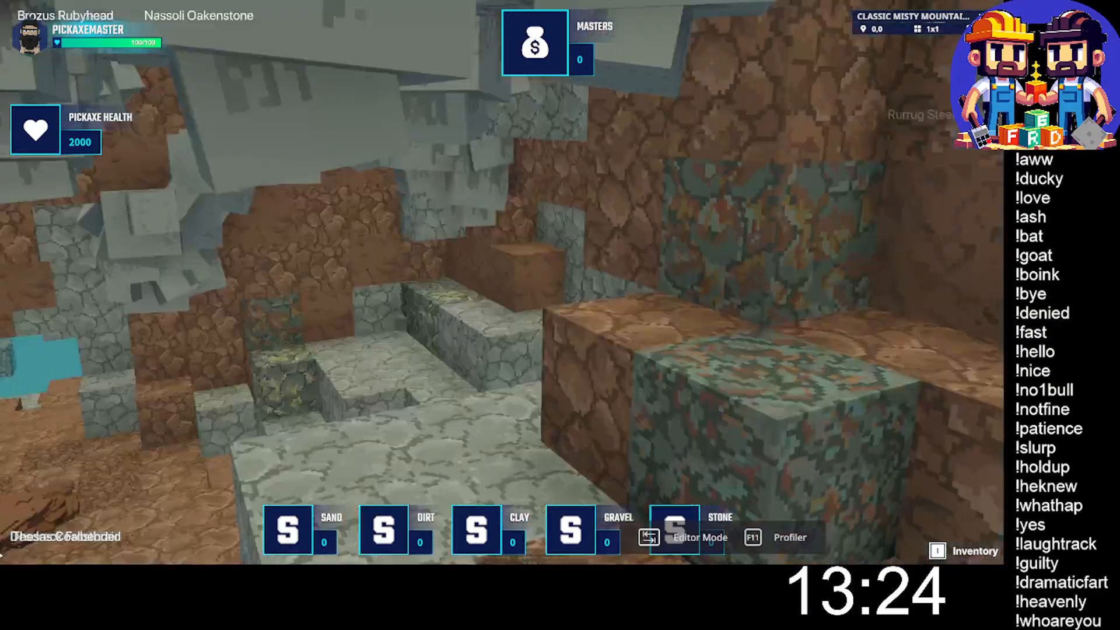
pyautogui.press('w')
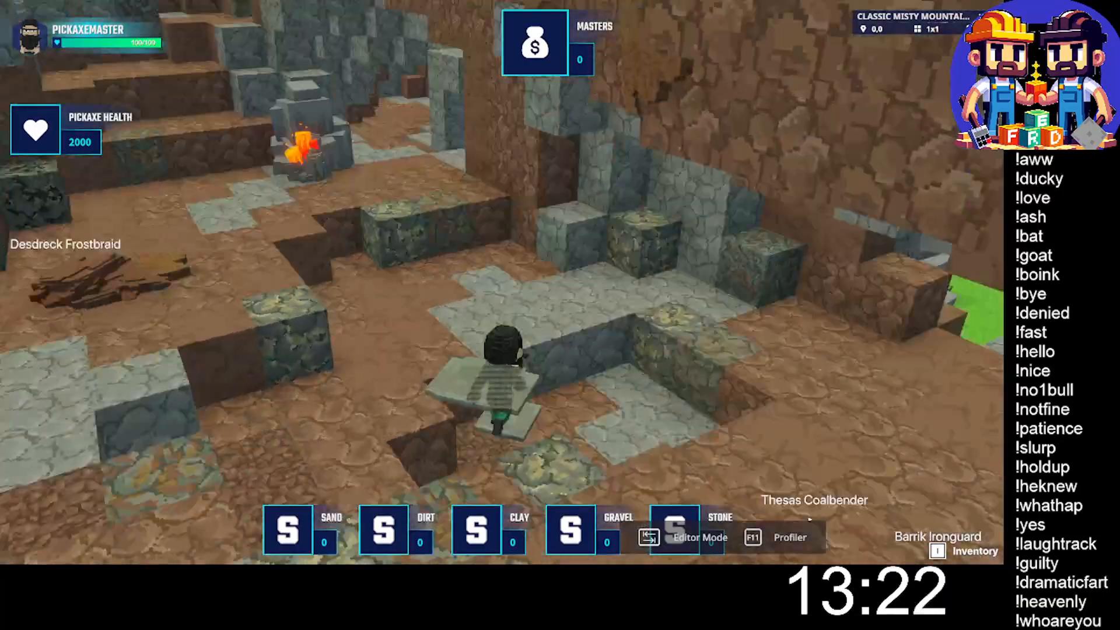
pyautogui.press('w')
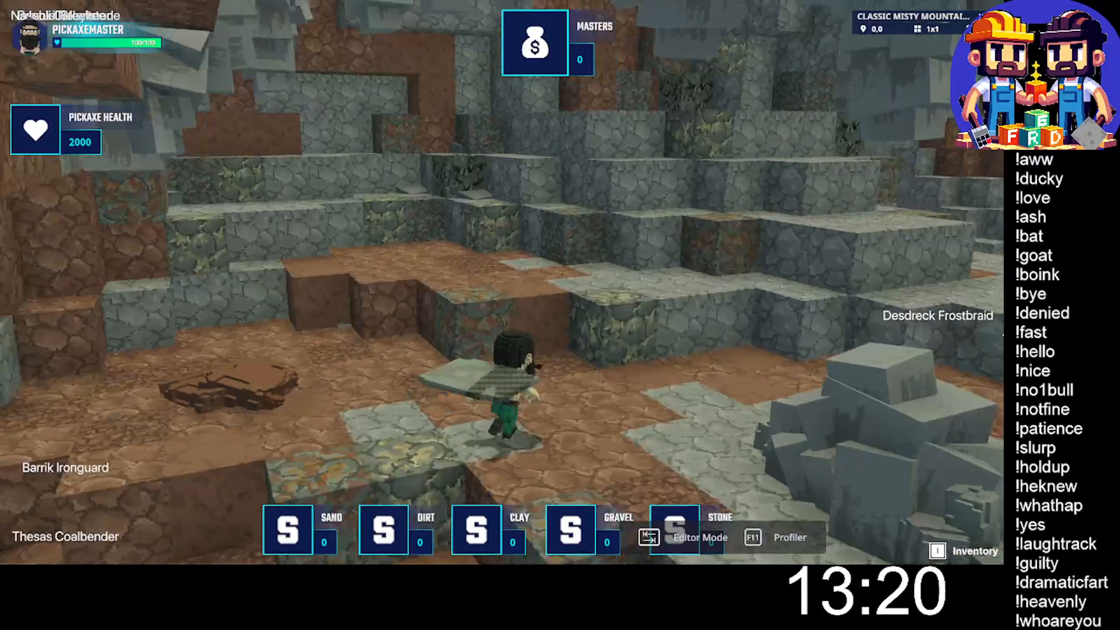
pyautogui.press('w')
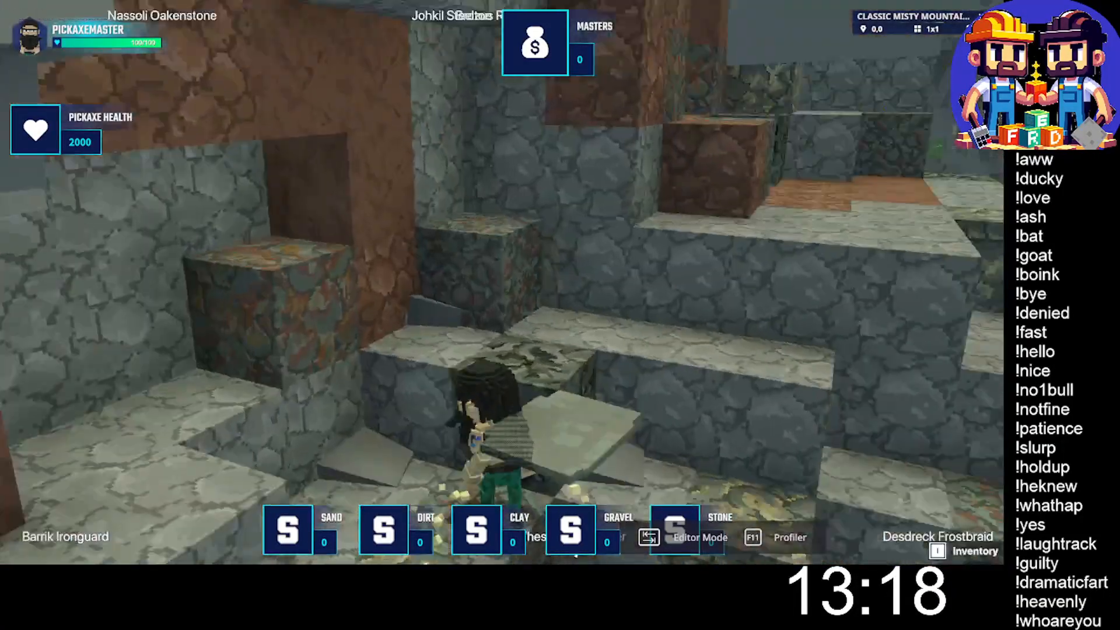
pyautogui.click(501, 282)
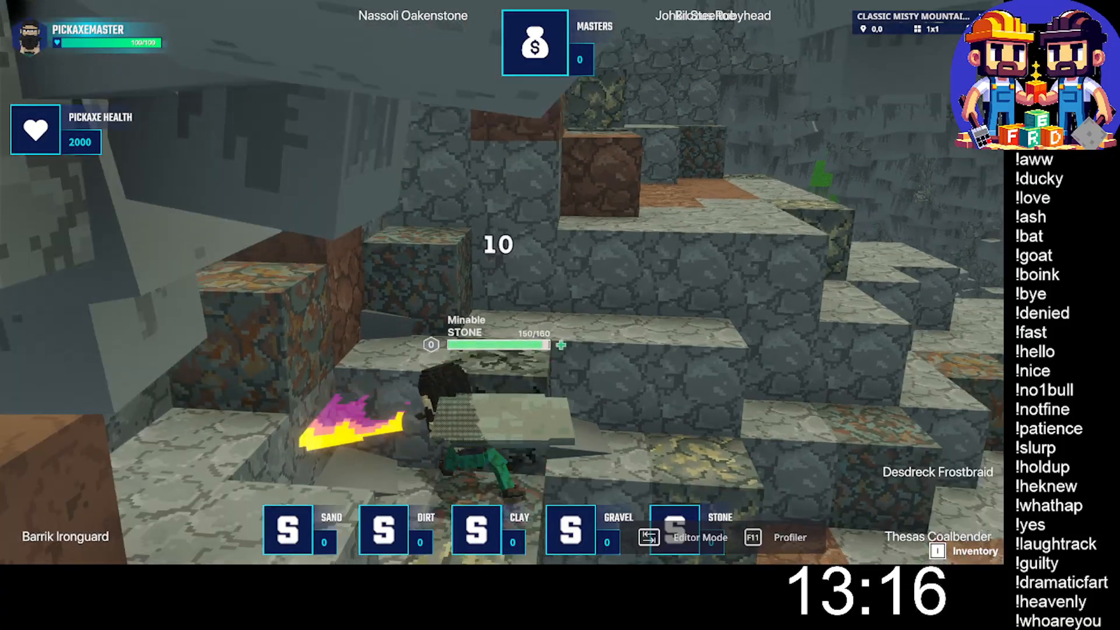
pyautogui.click(502, 283)
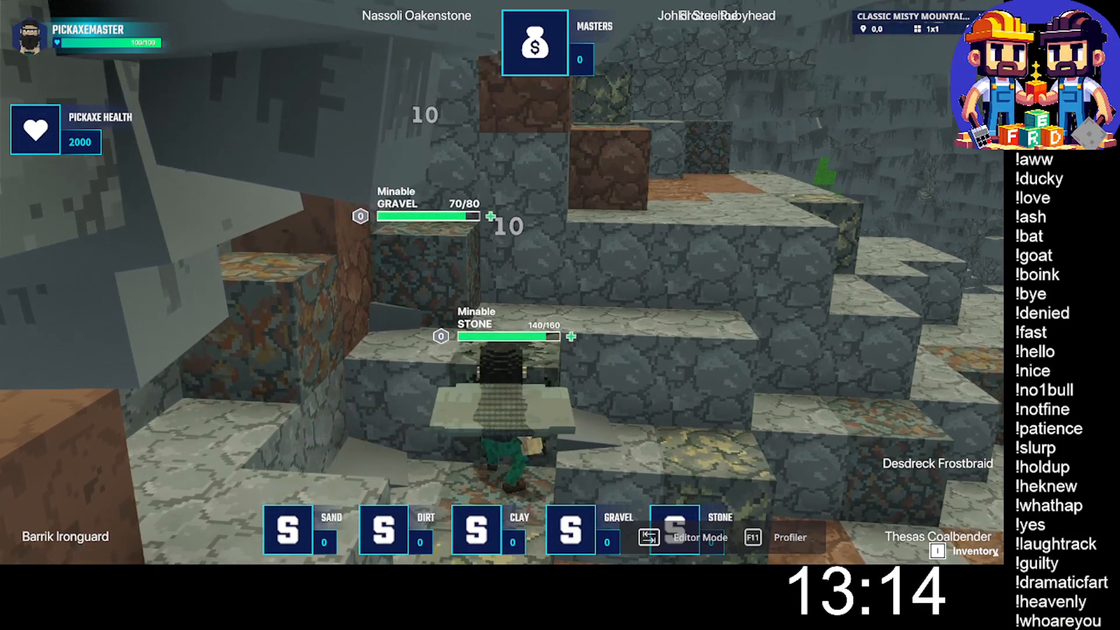
# - Open the inventory and equip the Attack outfit on the character
pyautogui.press('i')
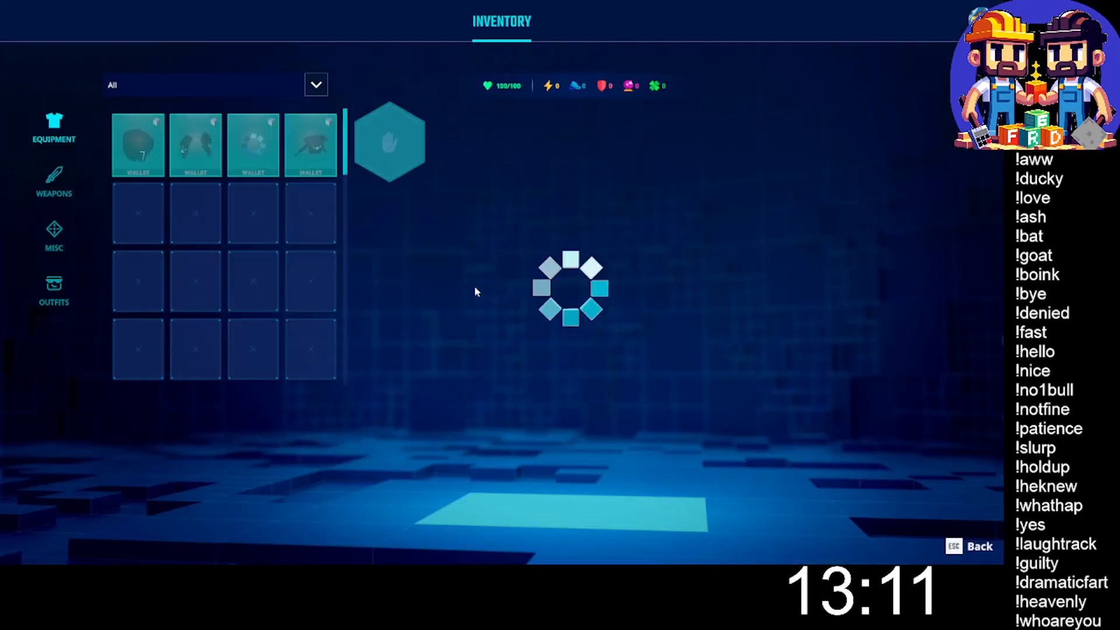
pyautogui.click(55, 180)
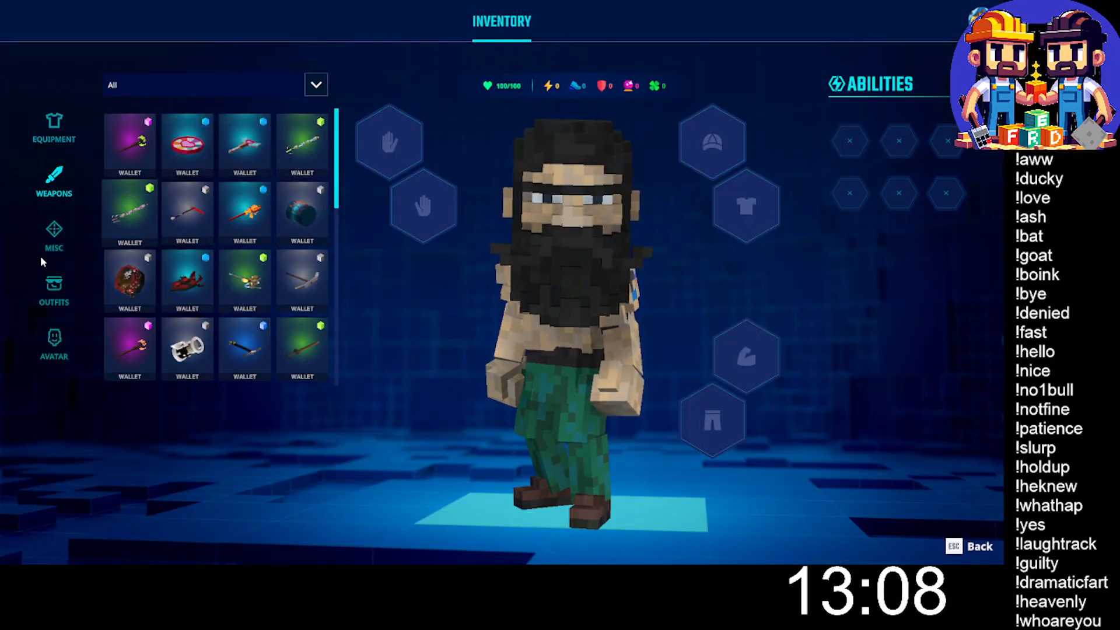
pyautogui.click(55, 291)
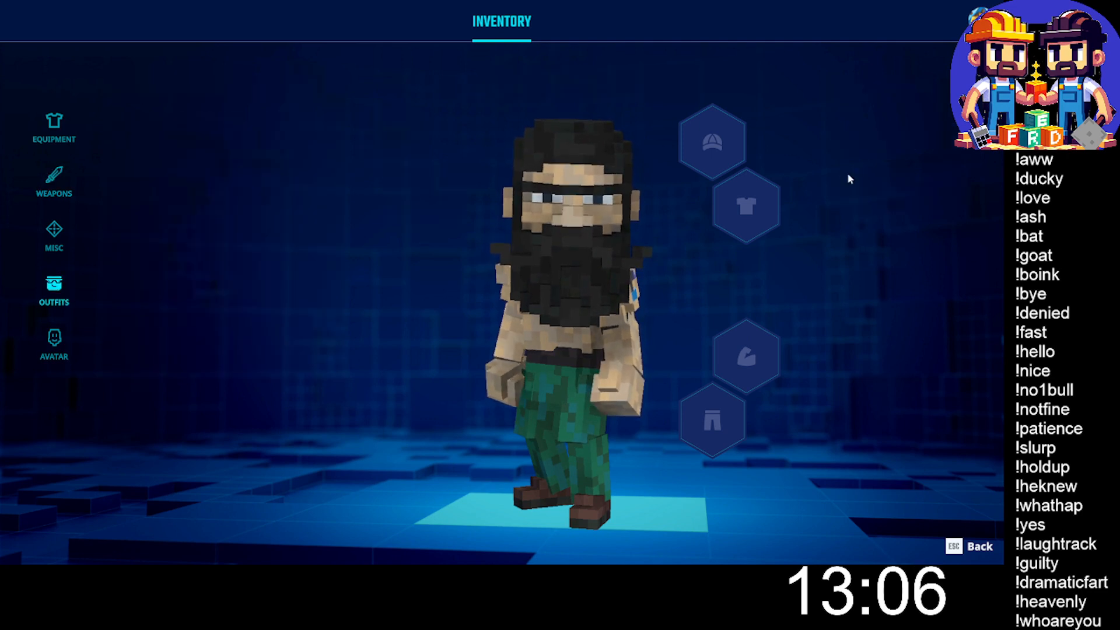
pyautogui.click(919, 248)
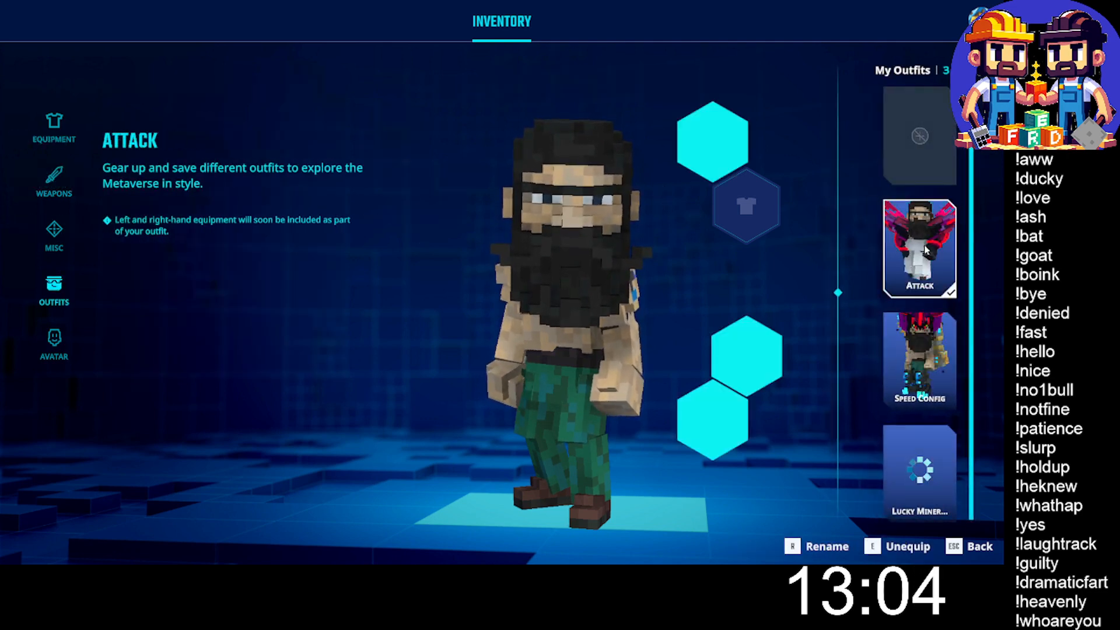
# - Equip the golden pickaxe from the weapons in the inventory and return to the game
pyautogui.click(54, 178)
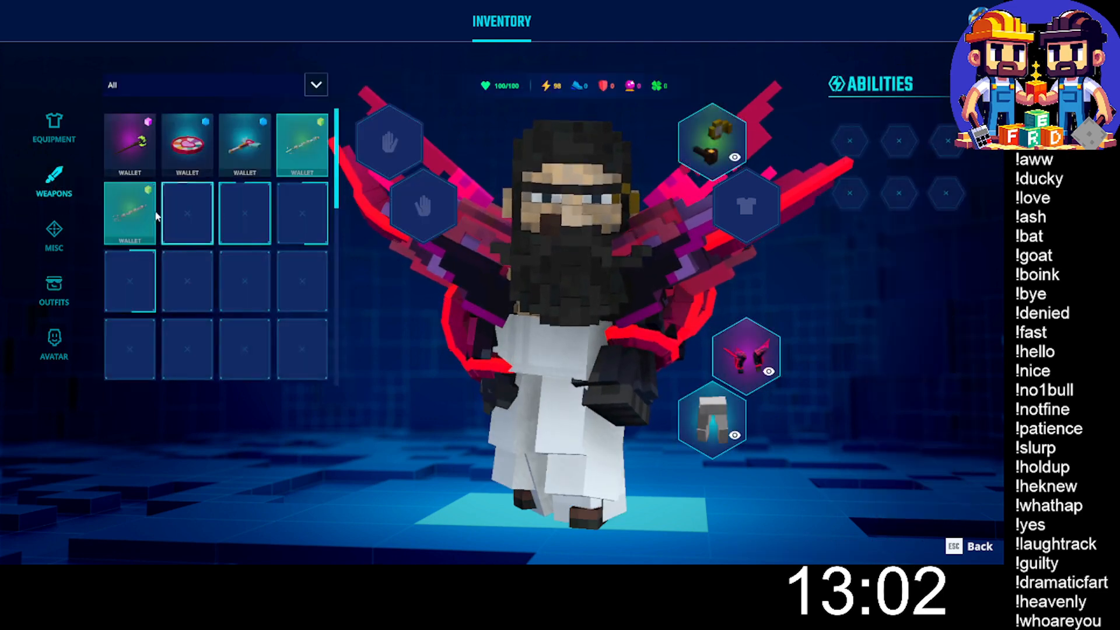
pyautogui.scroll(-2, 204, 269)
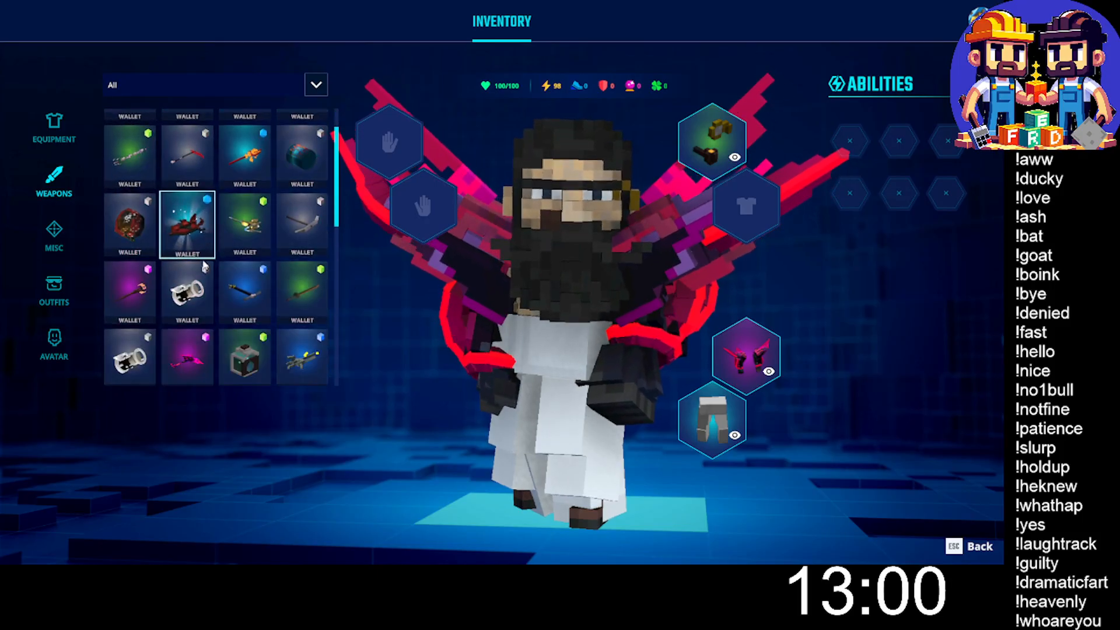
pyautogui.scroll(-1, 235, 220)
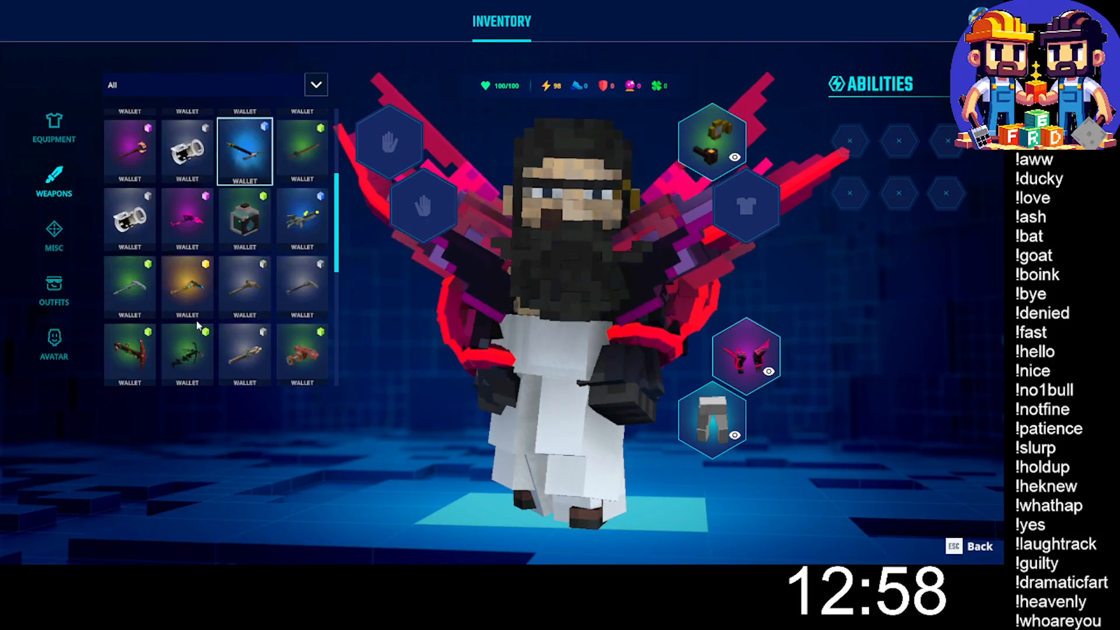
pyautogui.click(187, 286)
pyautogui.press('Escape')
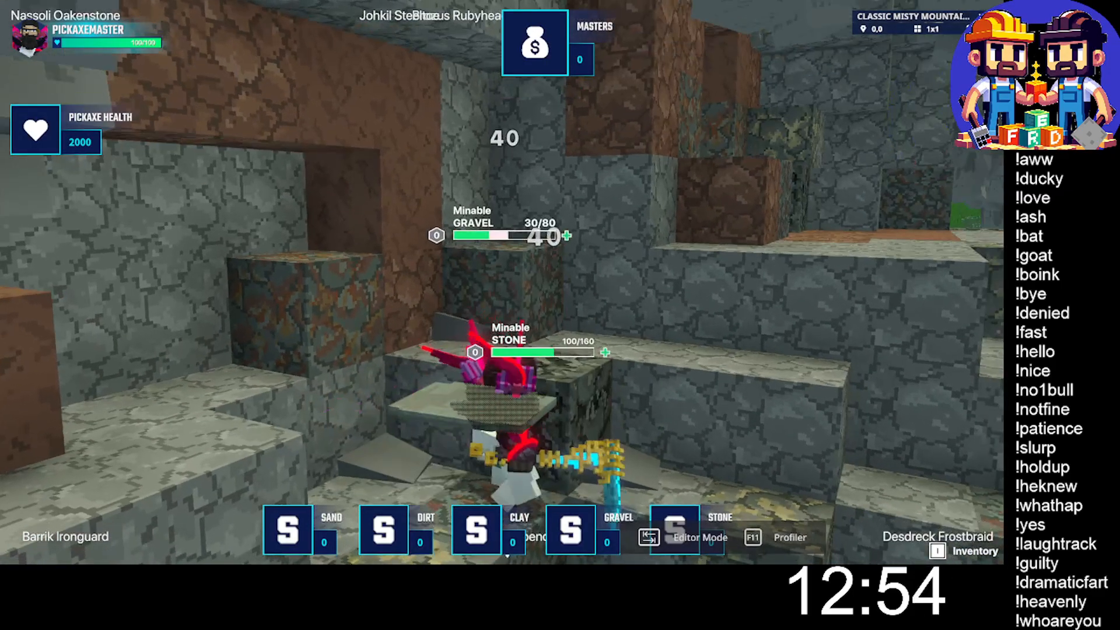
# - Mine out the damaged gravel and stone blocks with the golden pickaxe and collect the dropped gravel and gold
pyautogui.click(501, 283)
pyautogui.click(501, 282)
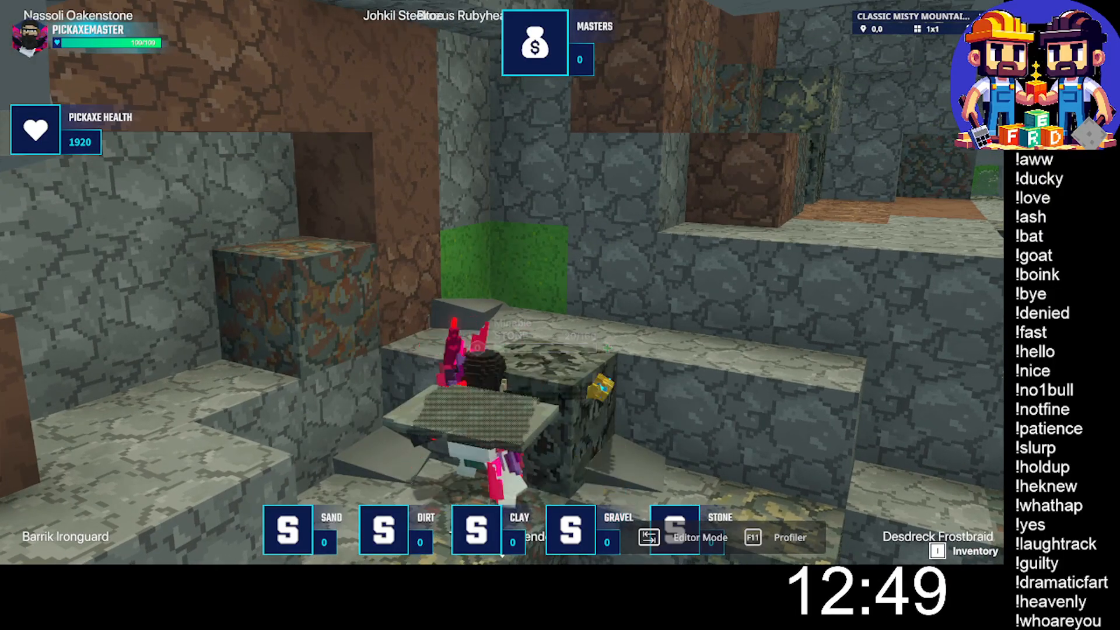
pyautogui.click(501, 282)
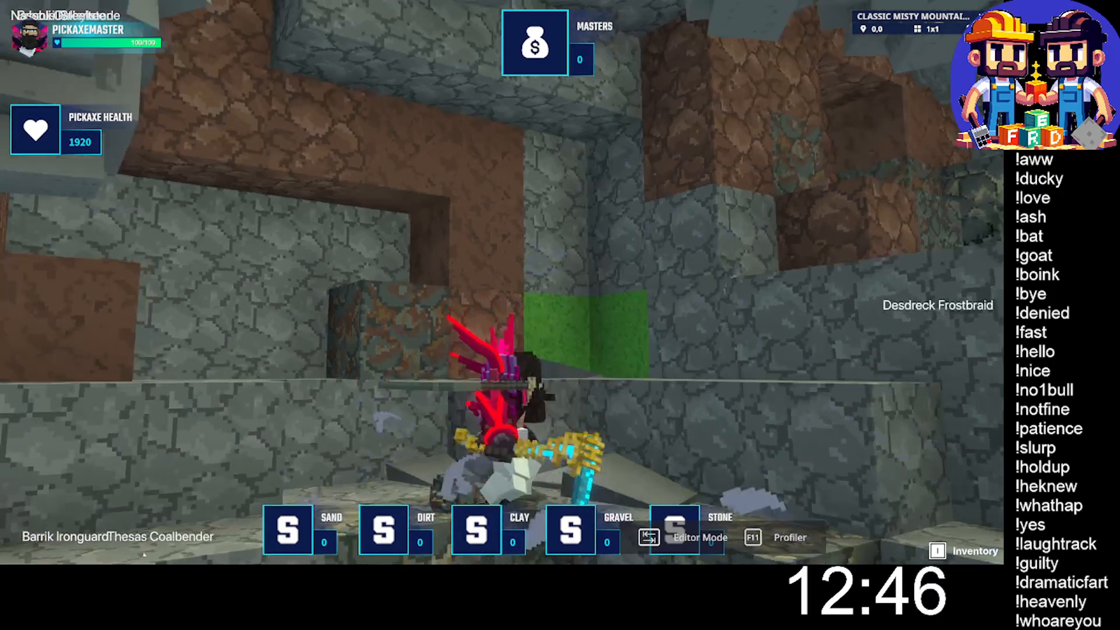
pyautogui.click(501, 282)
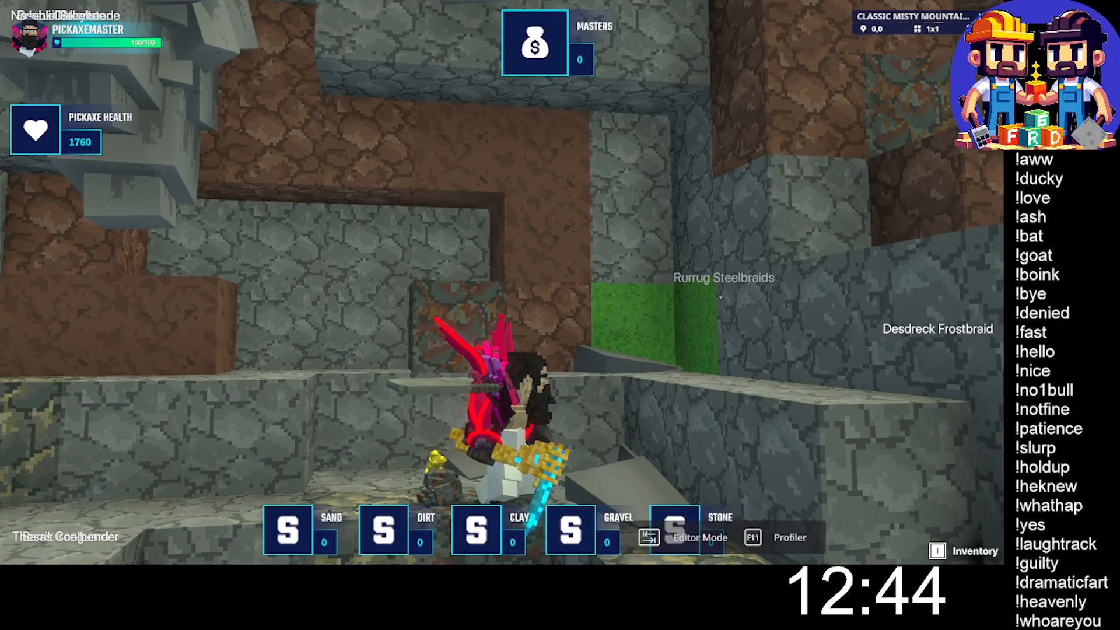
pyautogui.press('w')
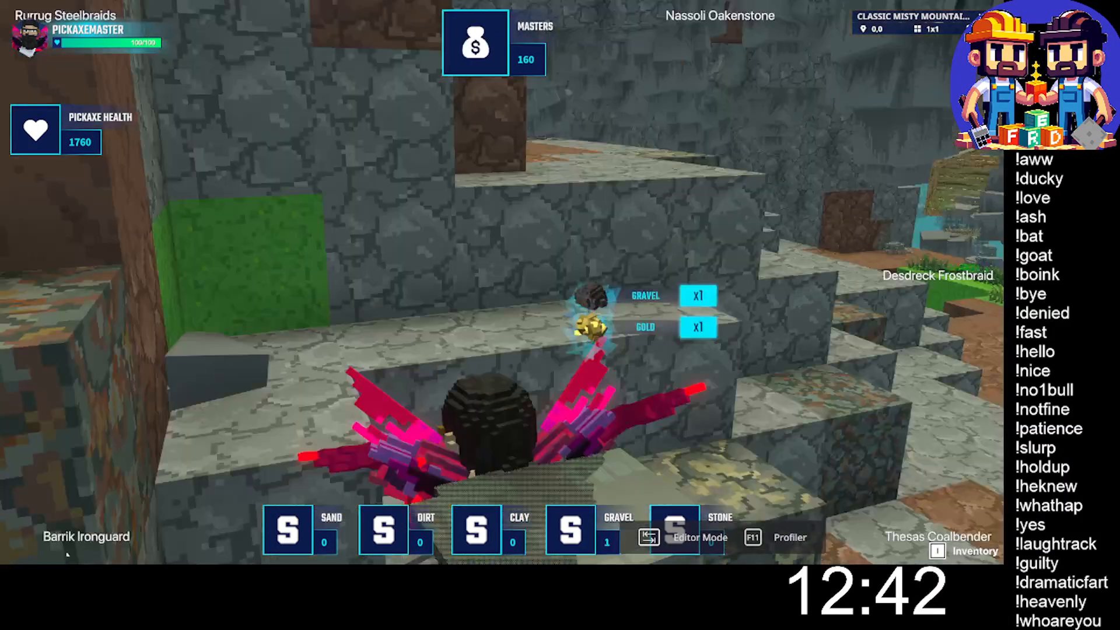
# - Cross the cave, climb the stone ledges and mine the stone and gravel blocks on the upper ledge
pyautogui.press('w')
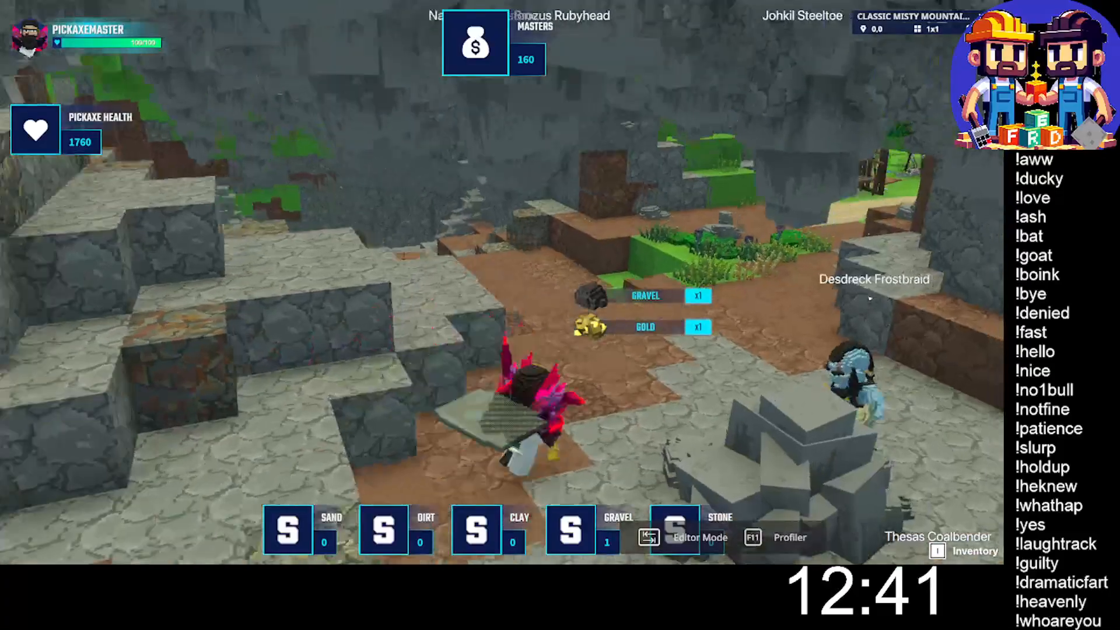
pyautogui.press('w')
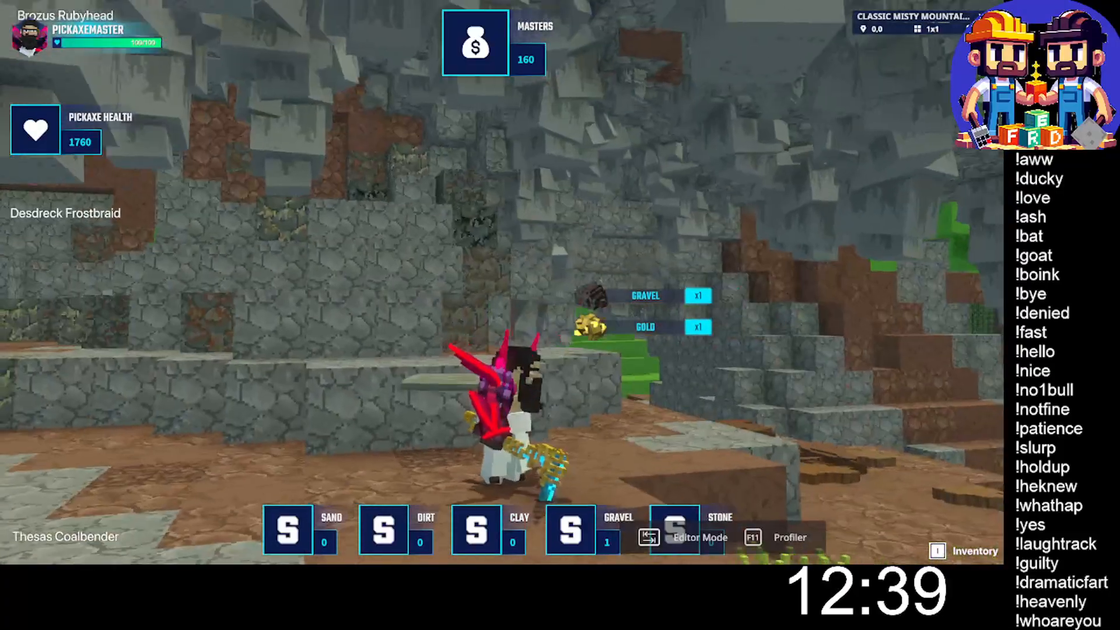
pyautogui.press('space')
pyautogui.press('w')
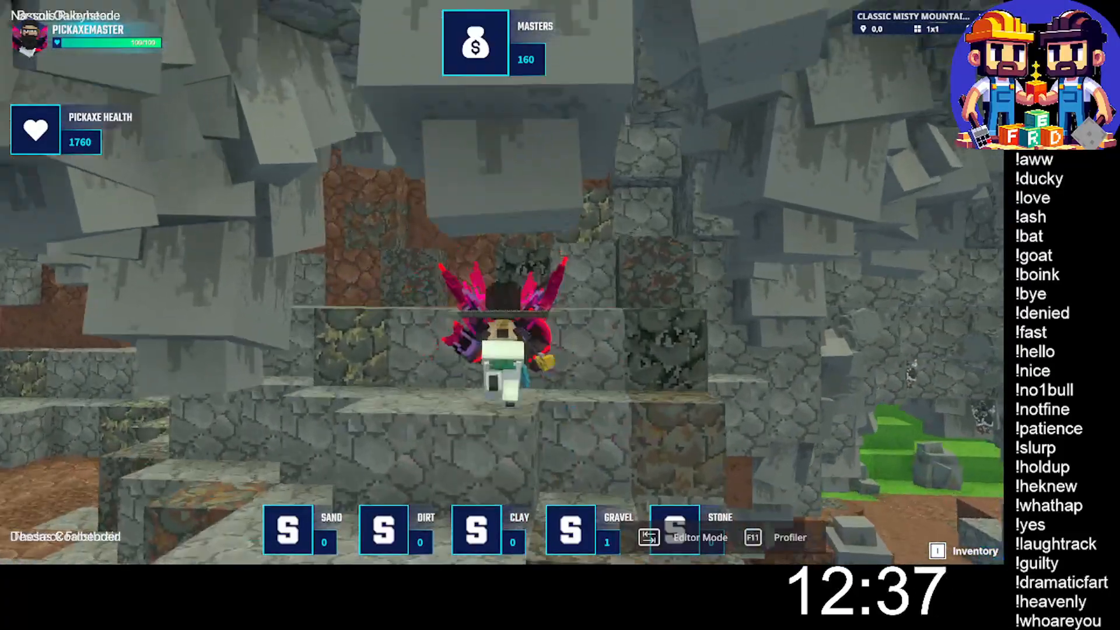
pyautogui.press('space')
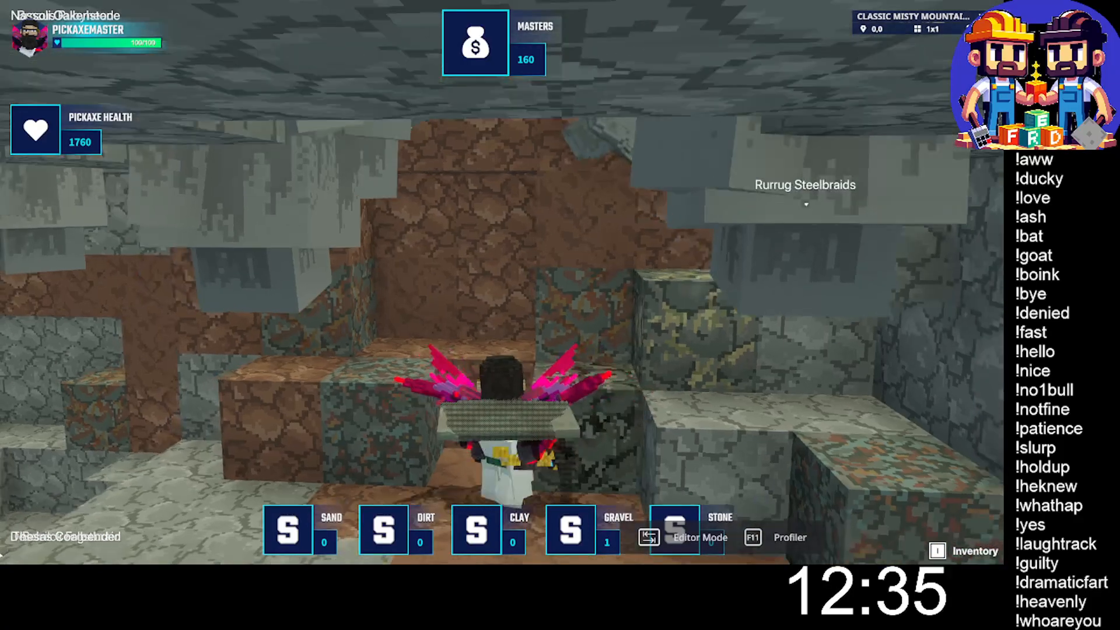
pyautogui.click(502, 282)
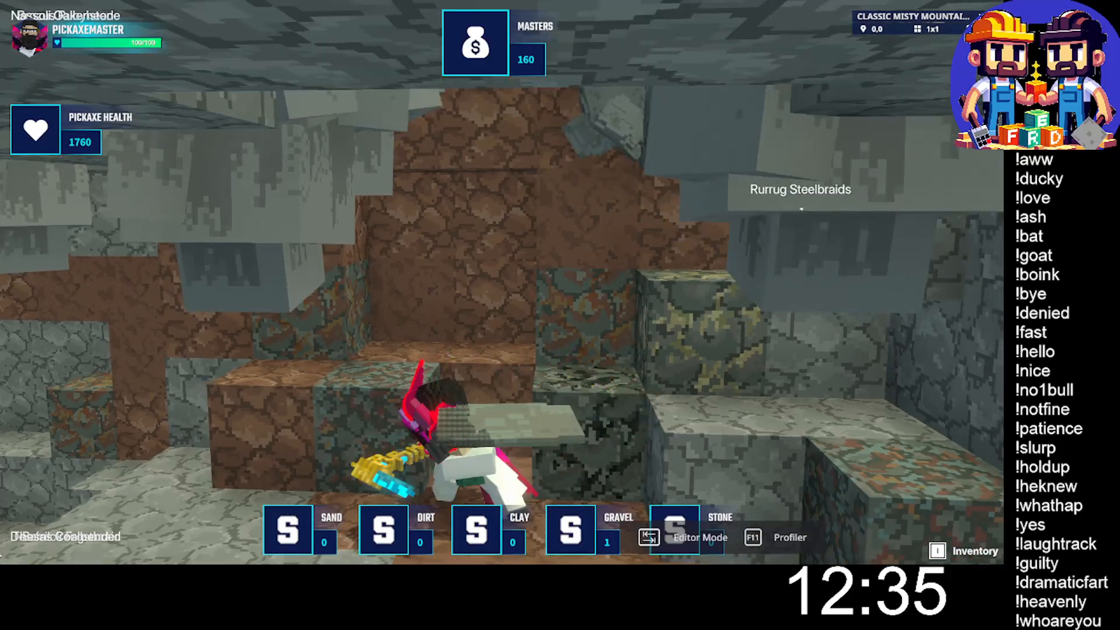
pyautogui.click(502, 282)
pyautogui.click(502, 282)
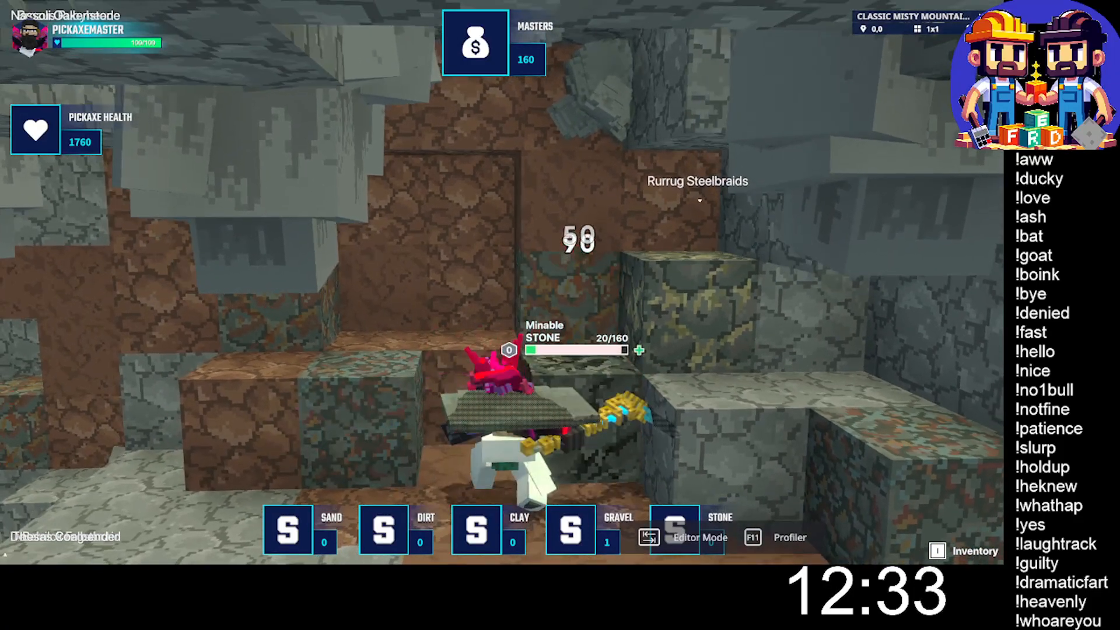
pyautogui.click(502, 281)
pyautogui.click(502, 282)
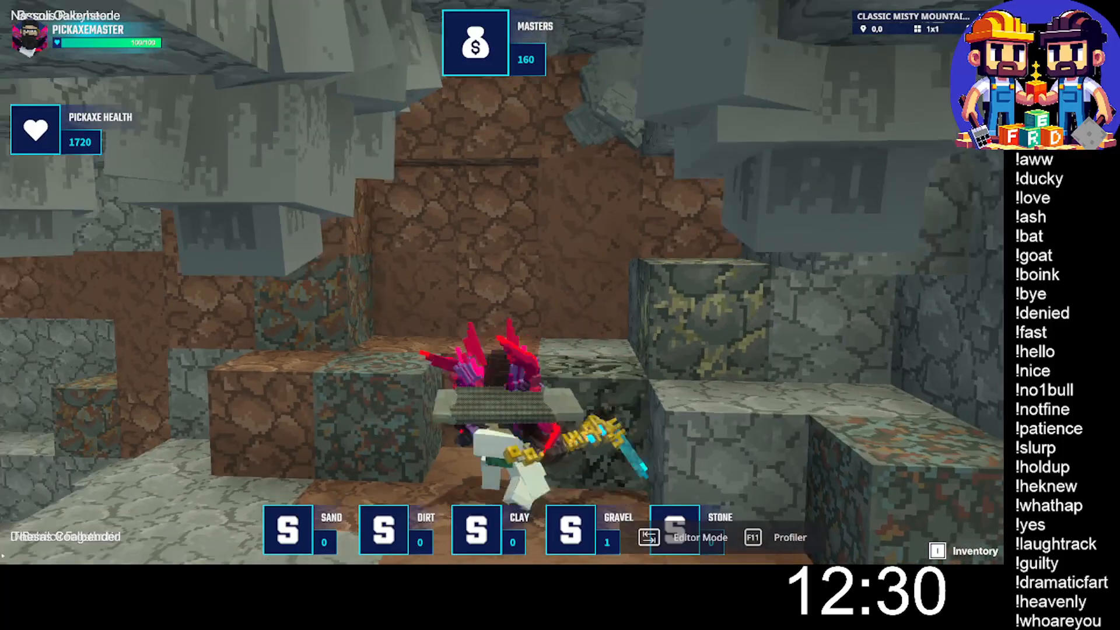
# - Mine the remaining ore blocks on the upper ledge and collect the dropped gold and sapphire
pyautogui.press('w')
pyautogui.press('space')
pyautogui.click(501, 282)
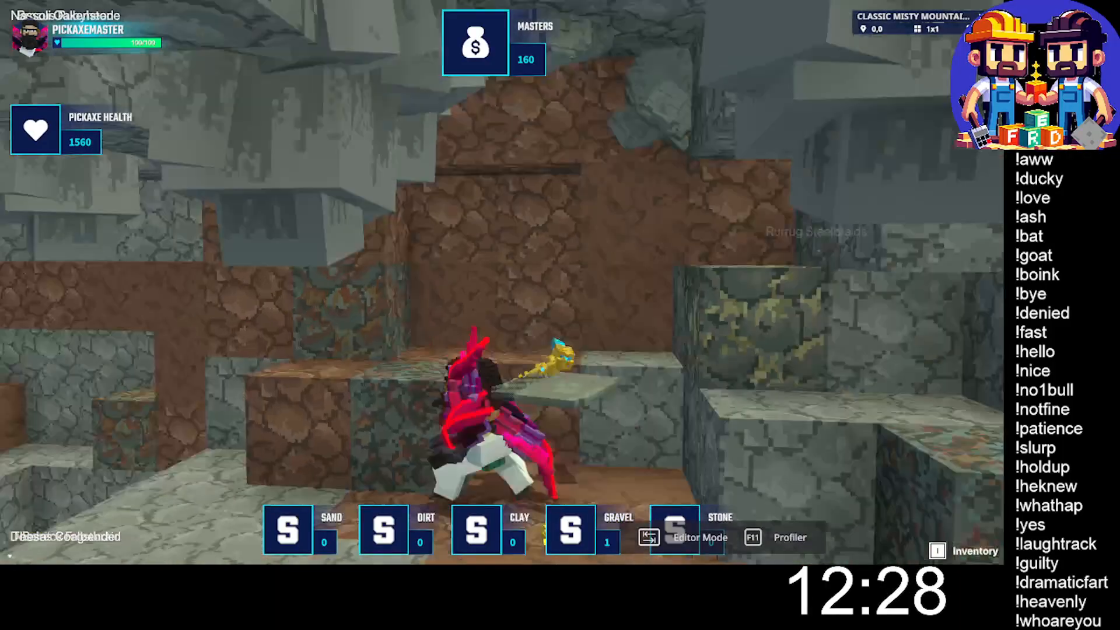
pyautogui.click(502, 282)
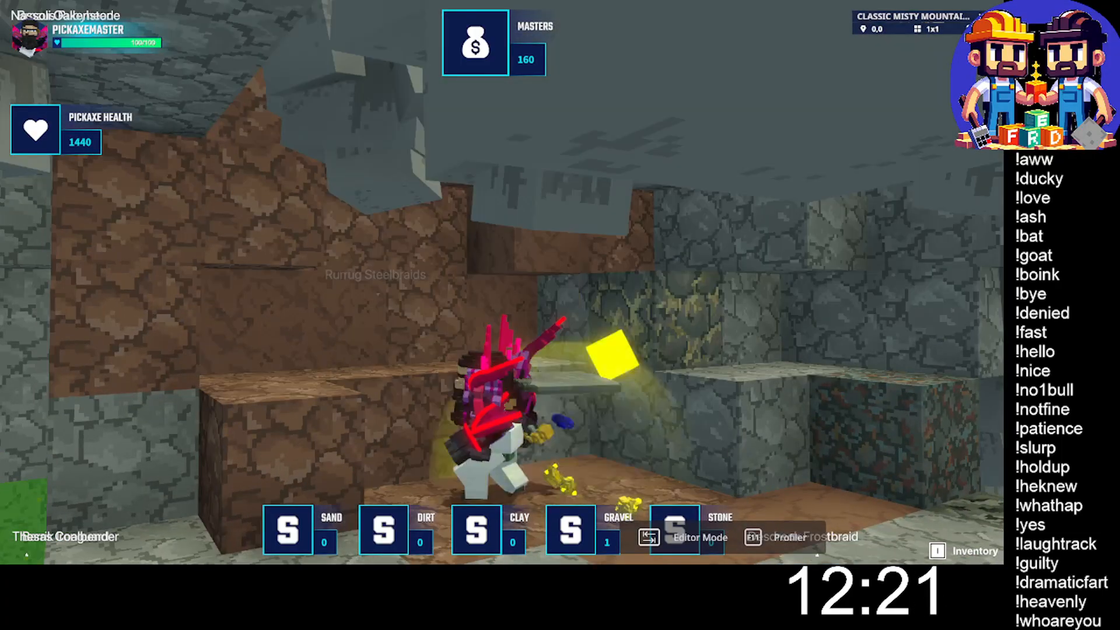
pyautogui.click(501, 282)
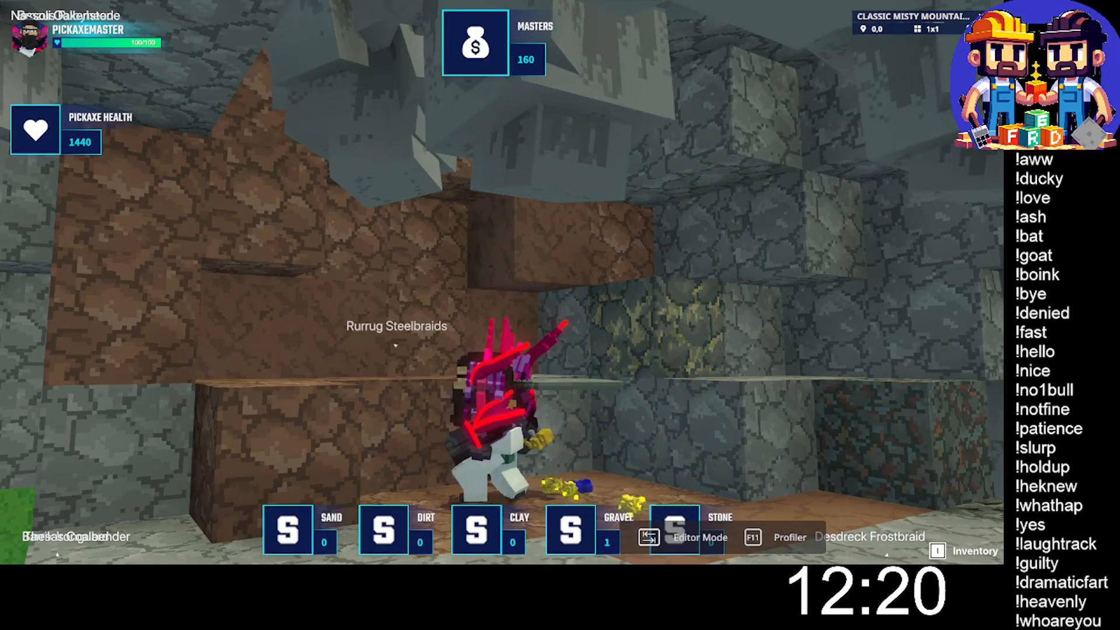
pyautogui.press('w')
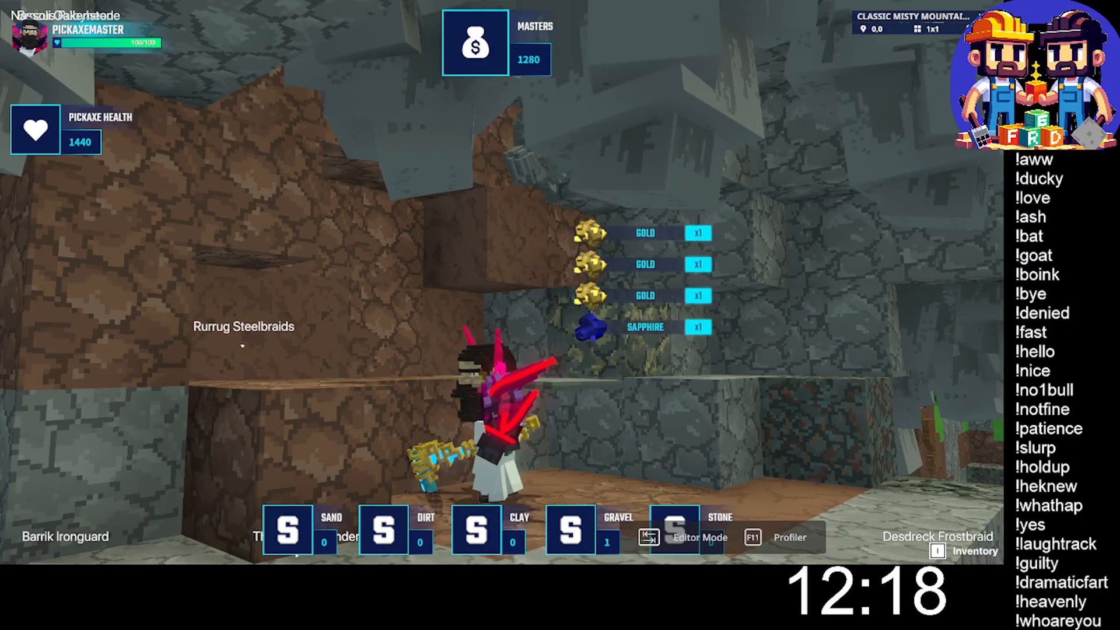
# - Leave the upper ledge, cross the cave to the open rocky area and mine blocks there to collect dirt and gravel
pyautogui.press('space')
pyautogui.press('w')
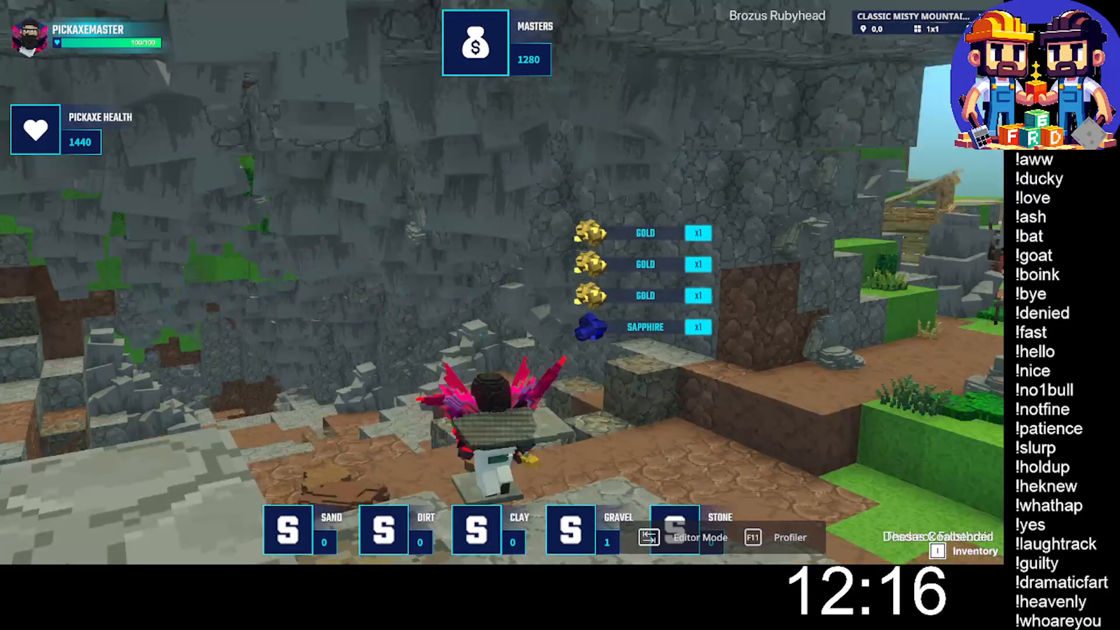
pyautogui.press('space')
pyautogui.press('w')
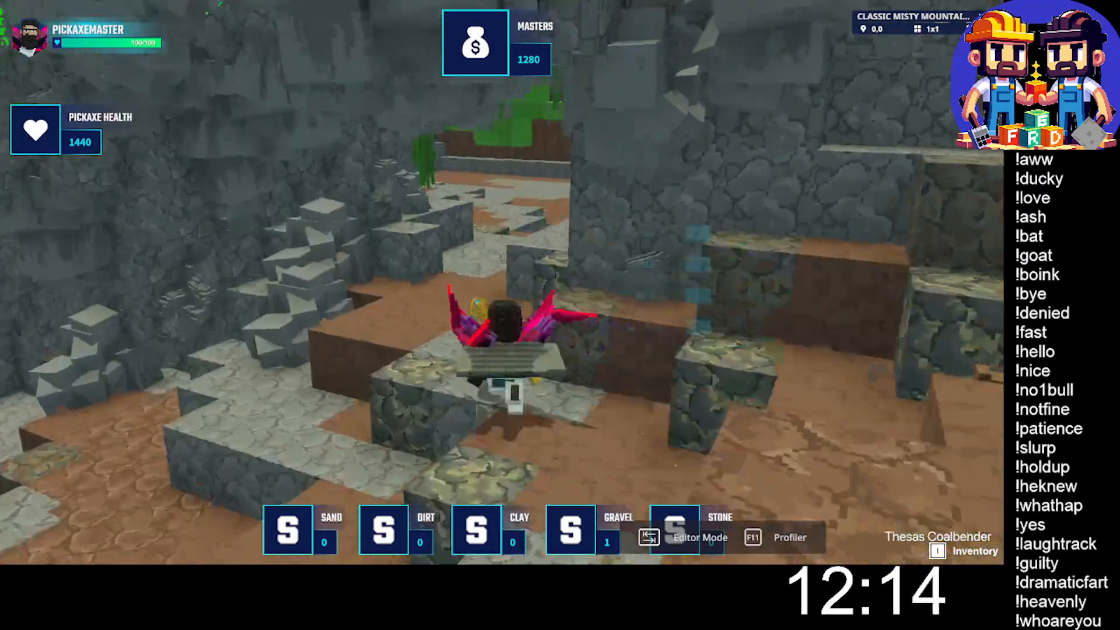
pyautogui.press('space')
pyautogui.press('w')
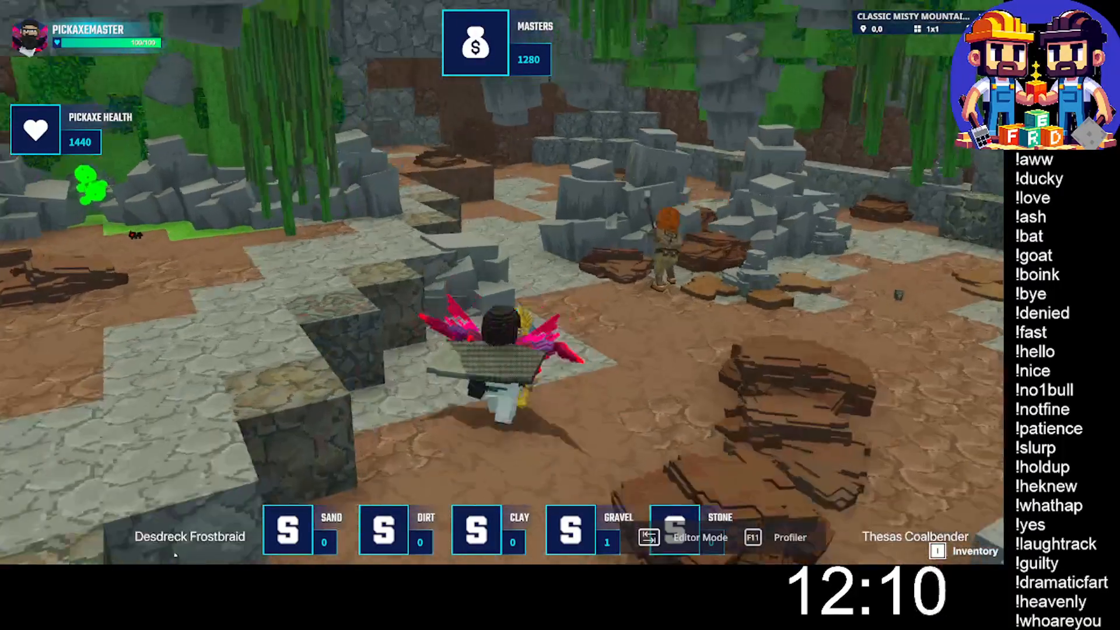
pyautogui.press('w')
pyautogui.press('d')
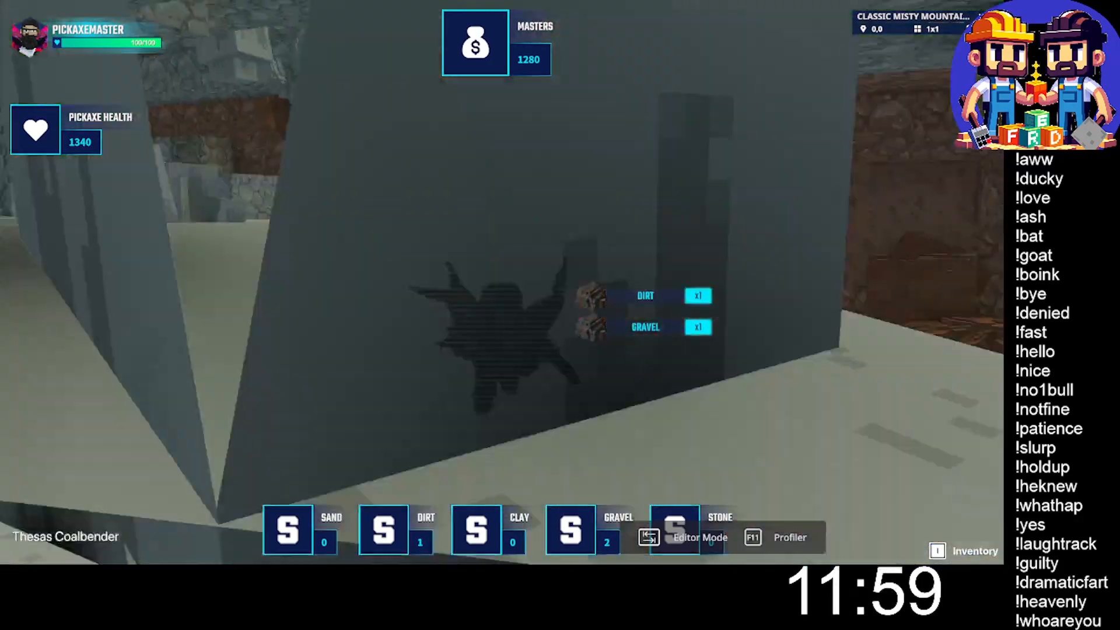
# - Climb onto the grey stone ledges, mine the dark stone block in the narrow passage and collect the dropped gold
pyautogui.press('w')
pyautogui.press('space')
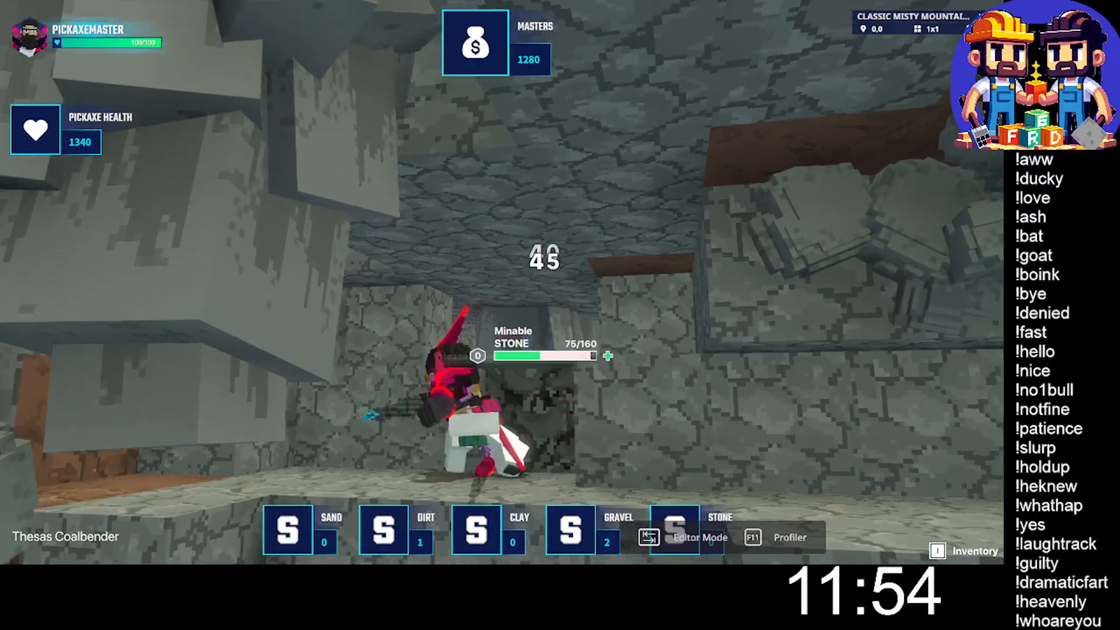
pyautogui.click(502, 283)
pyautogui.press('w')
pyautogui.press('space')
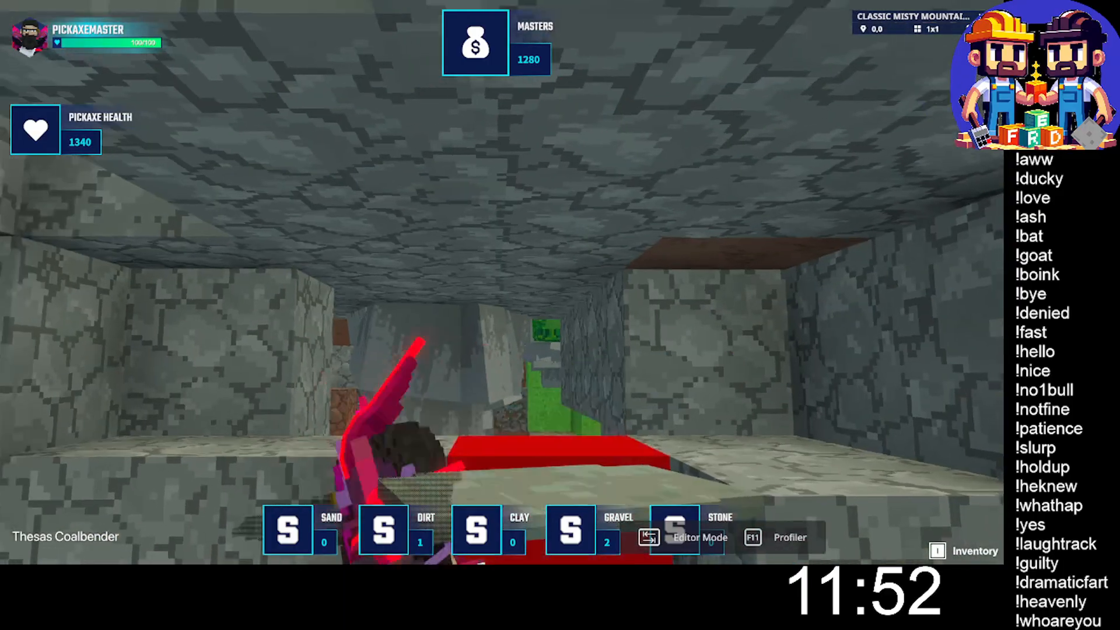
pyautogui.press('w')
pyautogui.click(501, 282)
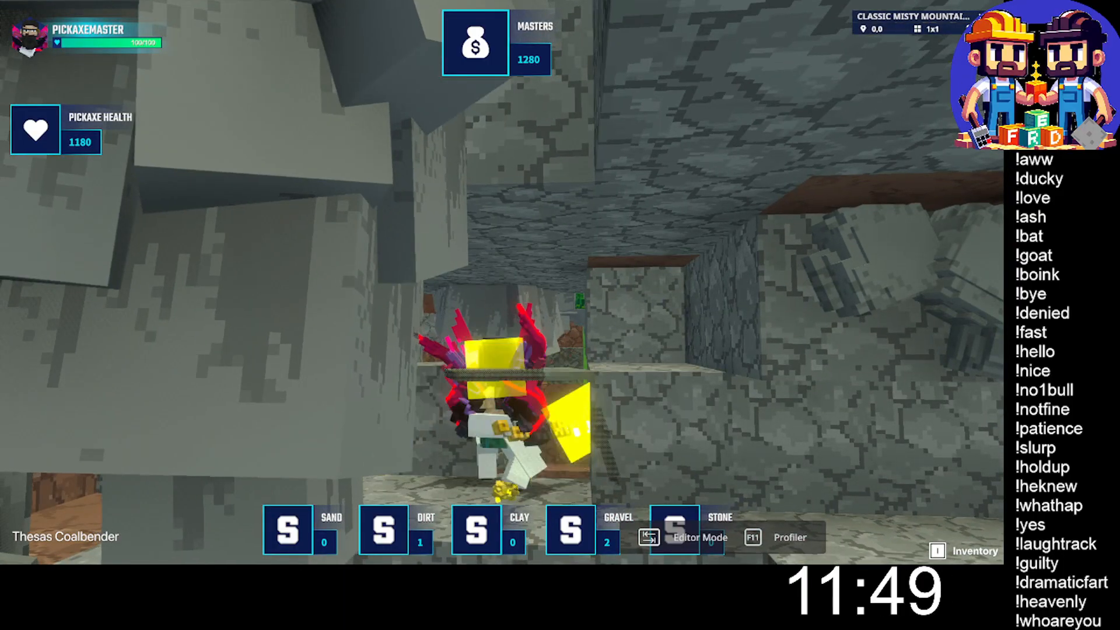
pyautogui.press('w')
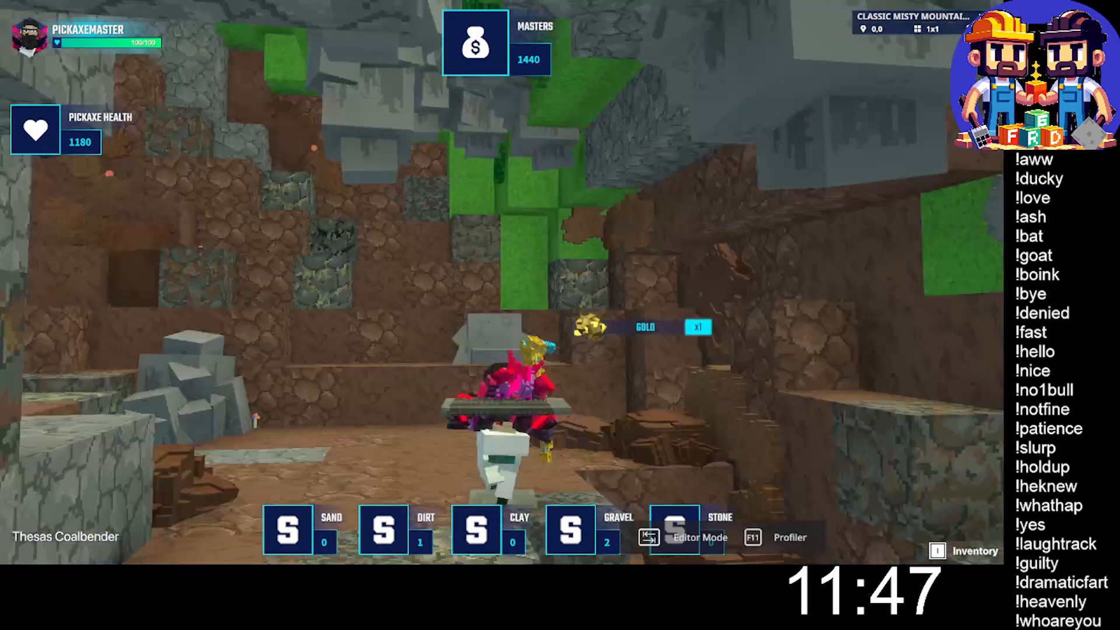
# - Climb the dirt wall beside the grass blocks, mine its stone blocks and collect the dropped sand and blue diamond
pyautogui.press('w')
pyautogui.press('space')
pyautogui.press('space')
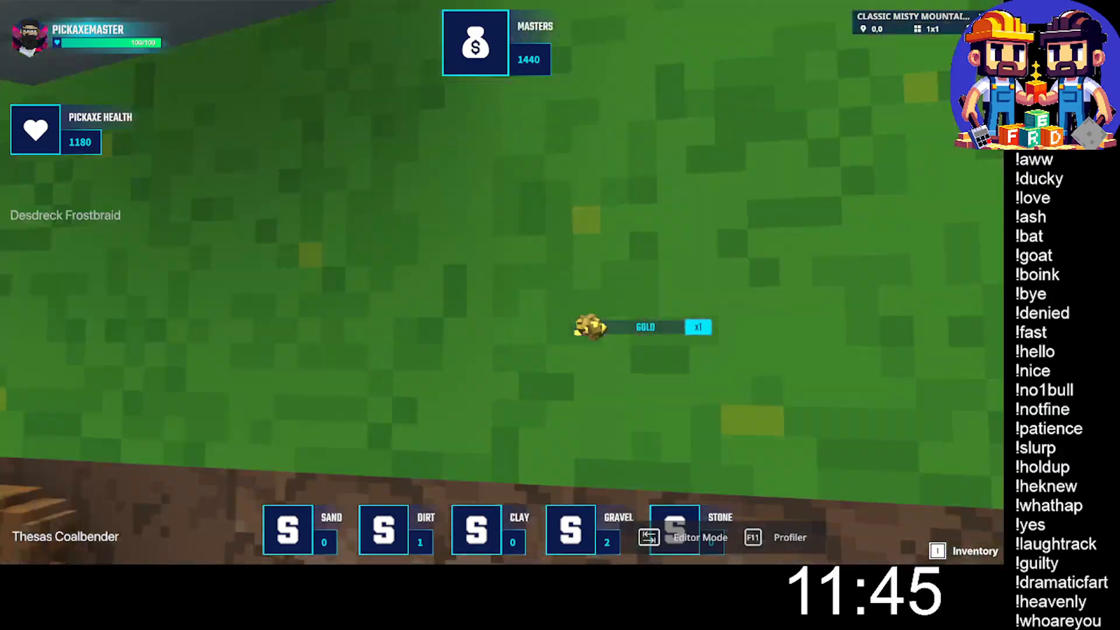
pyautogui.press('w')
pyautogui.press('space')
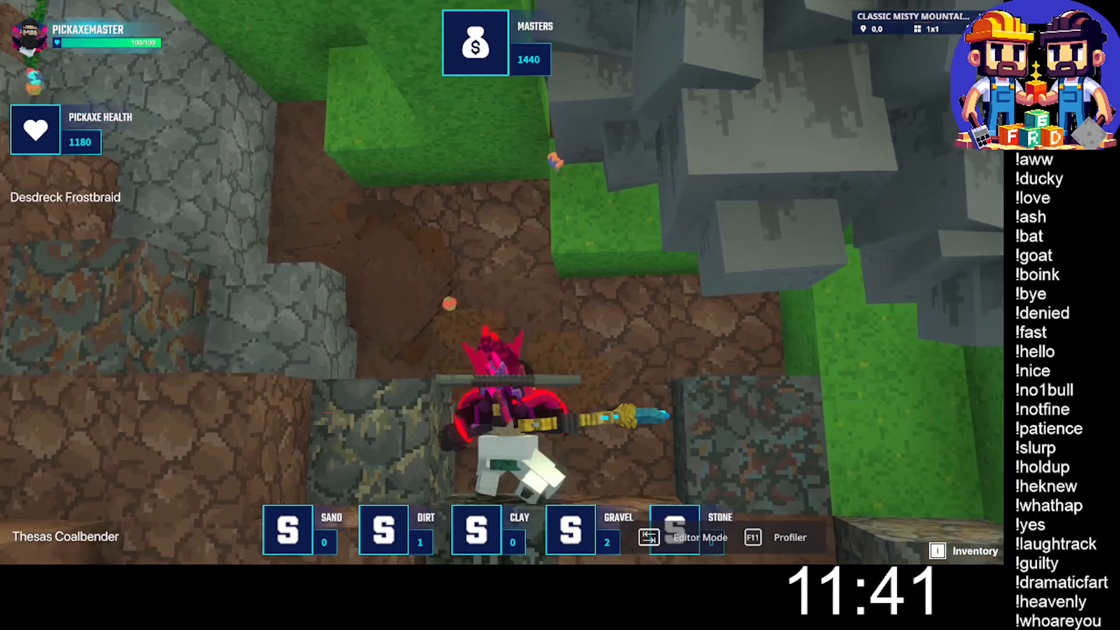
pyautogui.press('s')
pyautogui.press('space')
pyautogui.press('w')
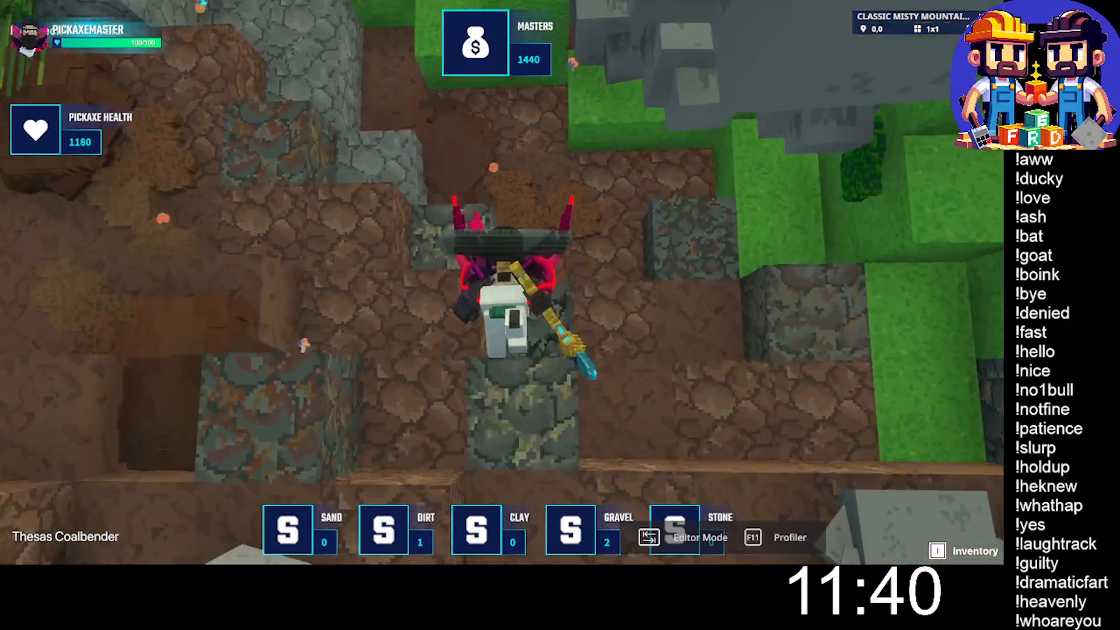
pyautogui.click(501, 283)
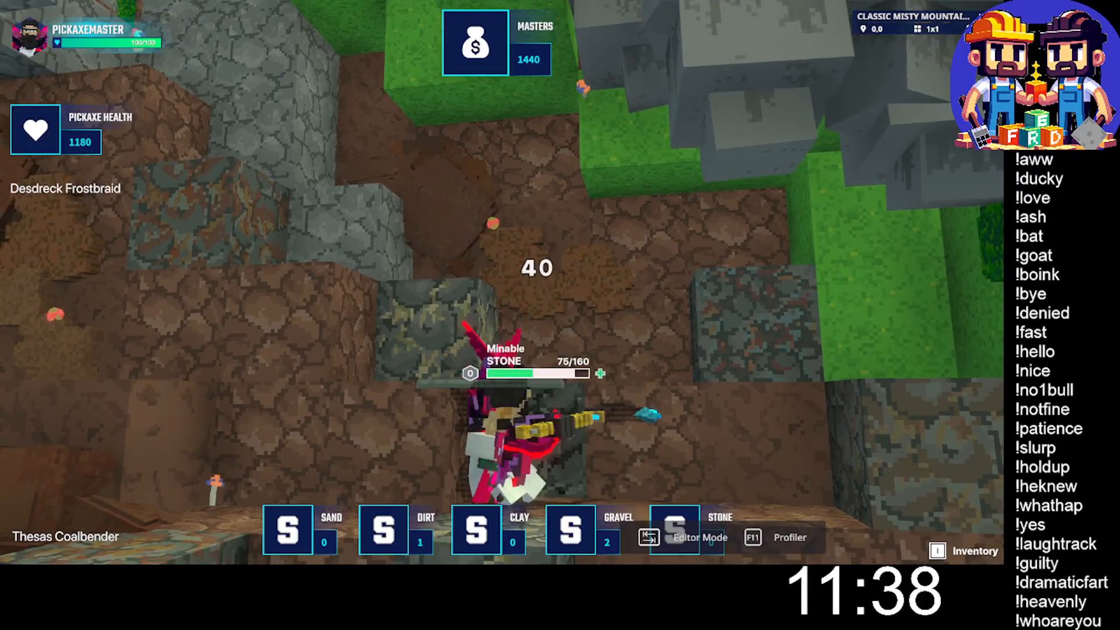
pyautogui.click(502, 283)
pyautogui.click(502, 282)
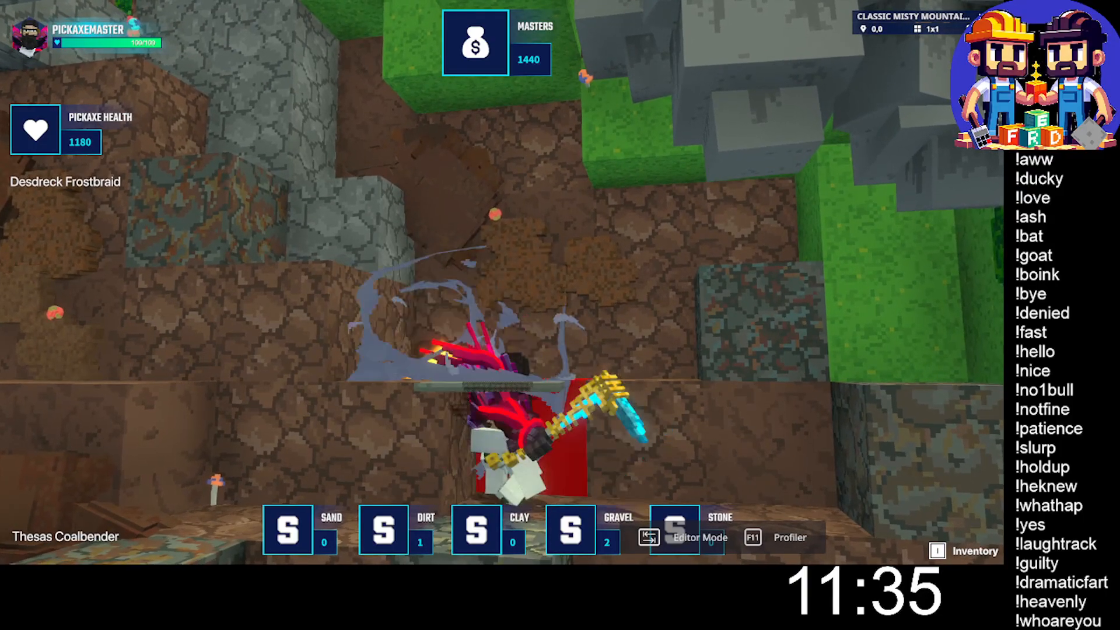
pyautogui.click(502, 283)
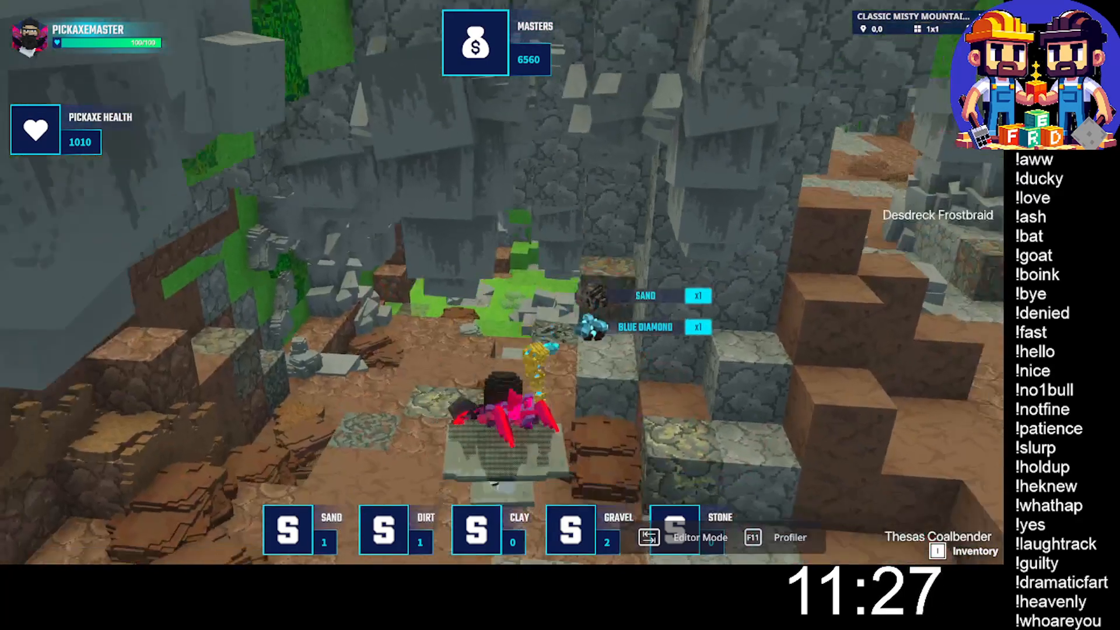
# - Approach the dark stone block below the grey stone wall and mine it with the golden pickaxe
pyautogui.press('w')
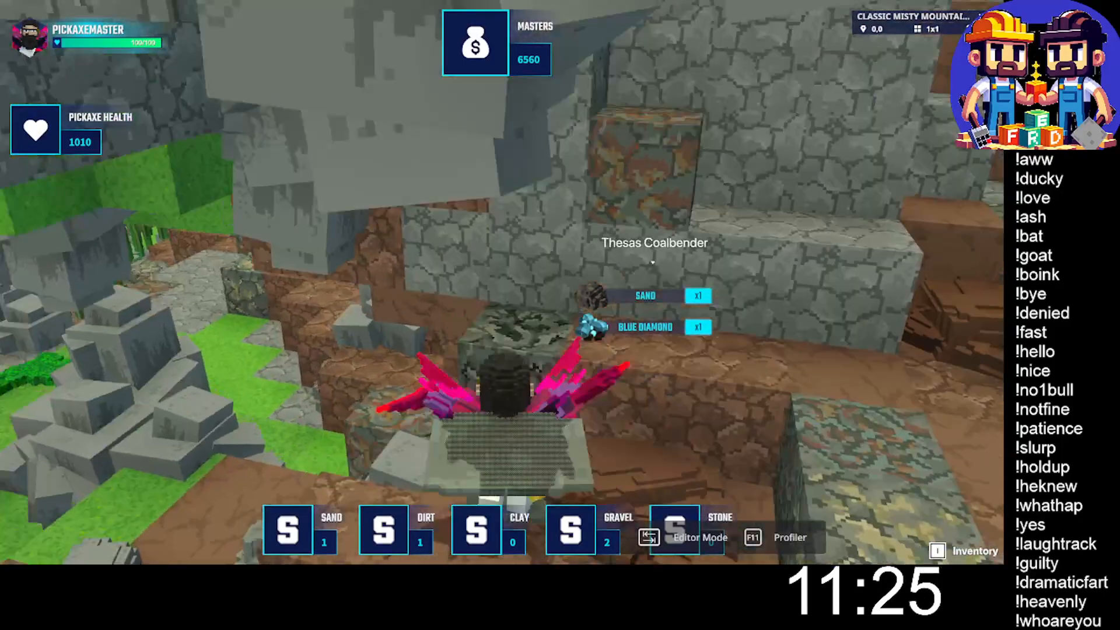
pyautogui.press('w')
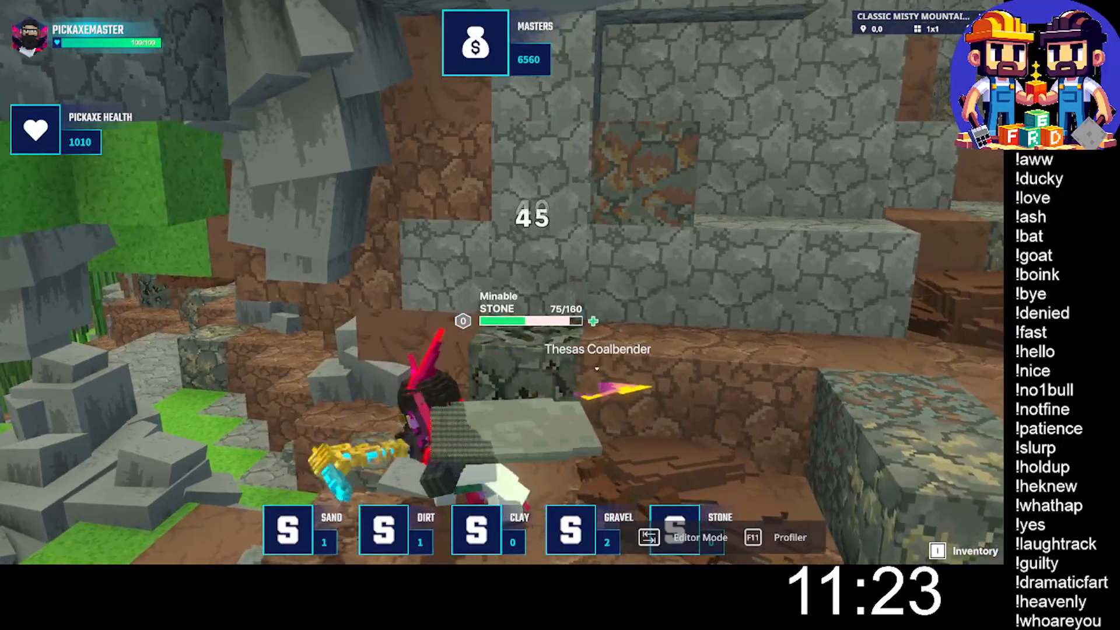
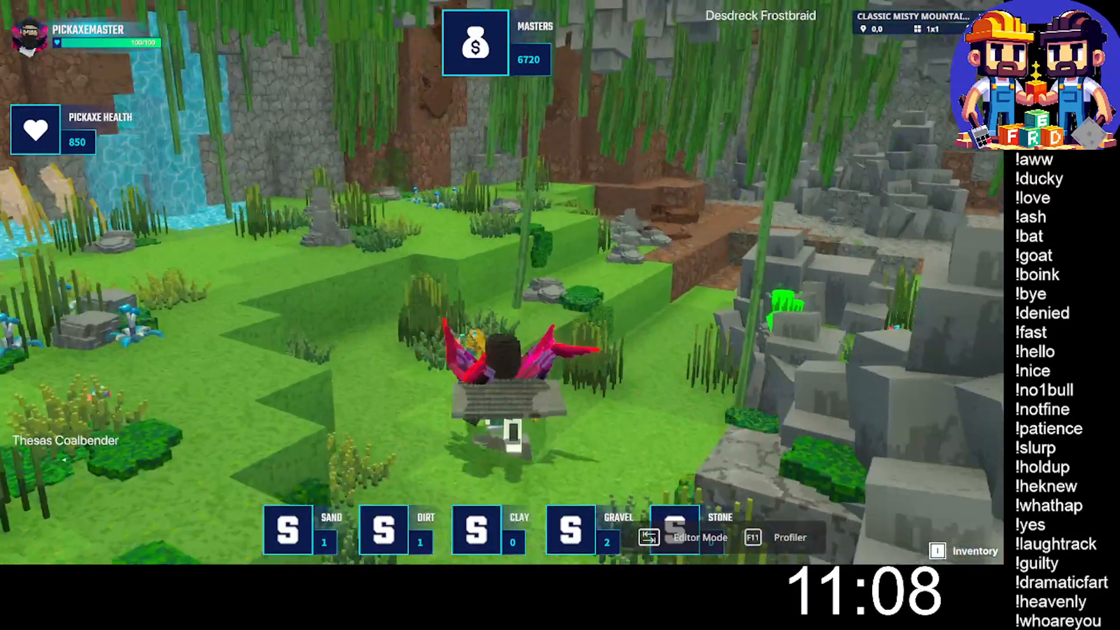
# - Cross the grassy area to the rocky ground, collect the dropped gravel and gold, and approach the dark stone block at the dirt wall
pyautogui.press('space')
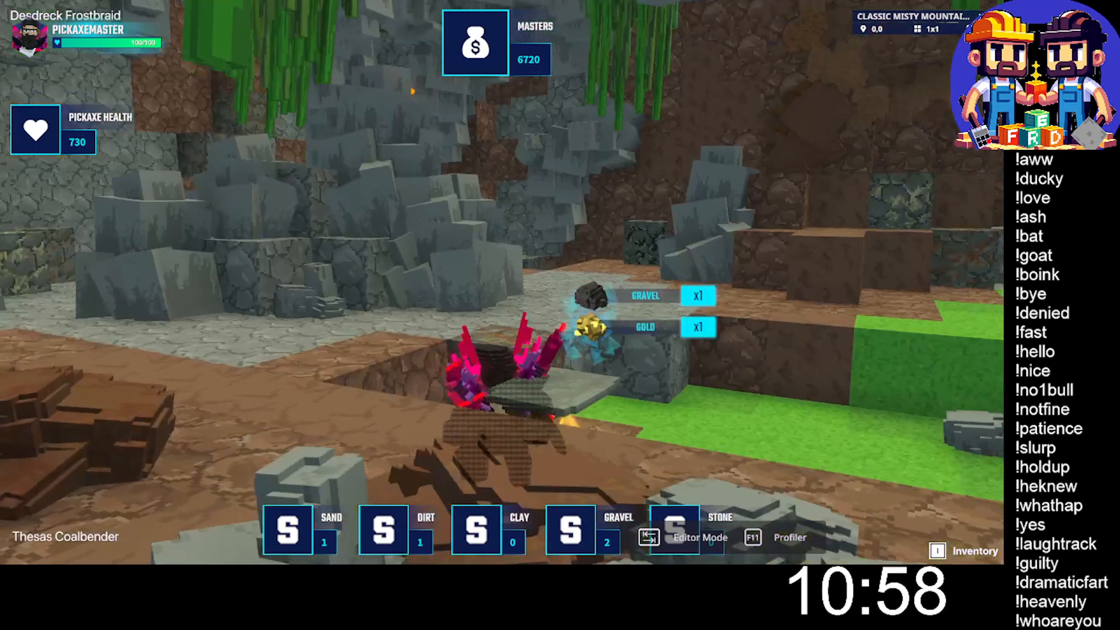
pyautogui.press('w')
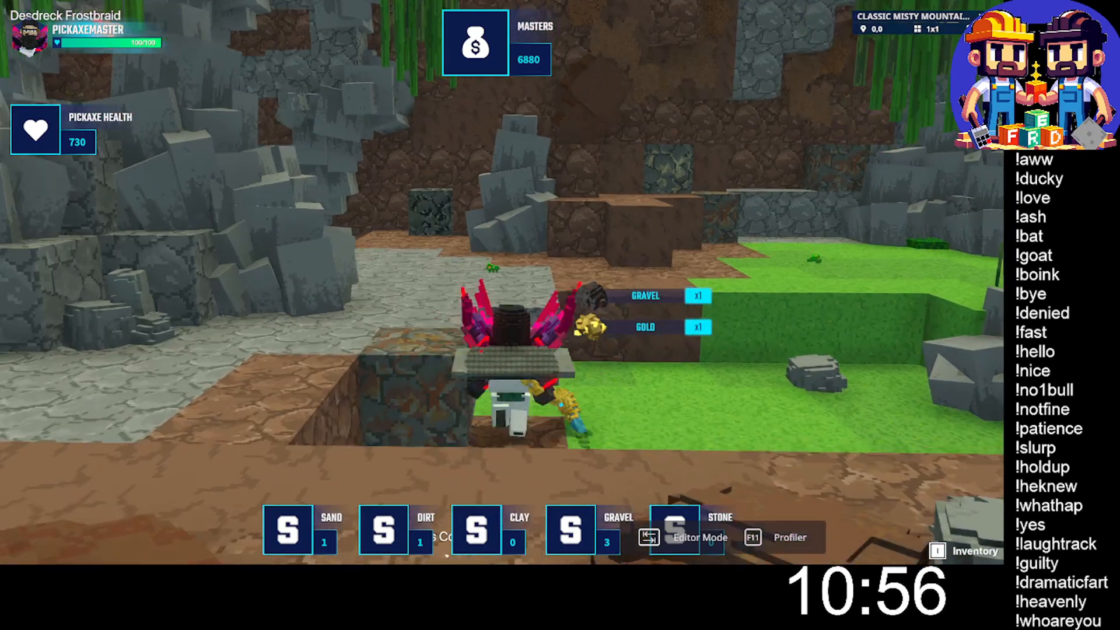
pyautogui.press('space')
pyautogui.press('w')
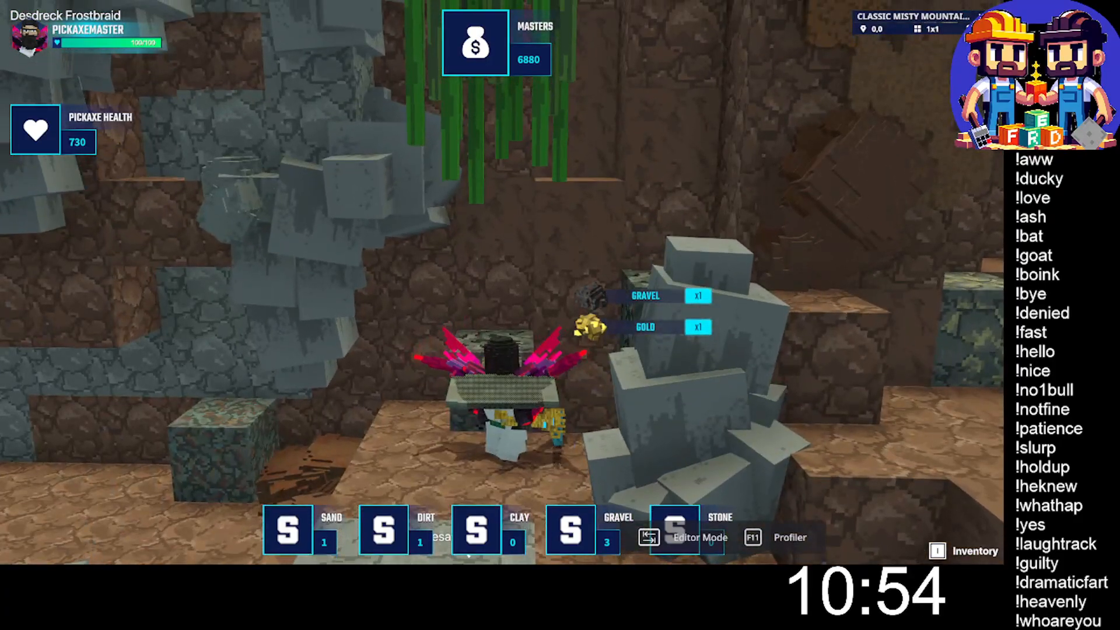
# - Mine the dark stone block beside the grey rock pile with the golden pickaxe and collect the dropped stone
pyautogui.click(502, 283)
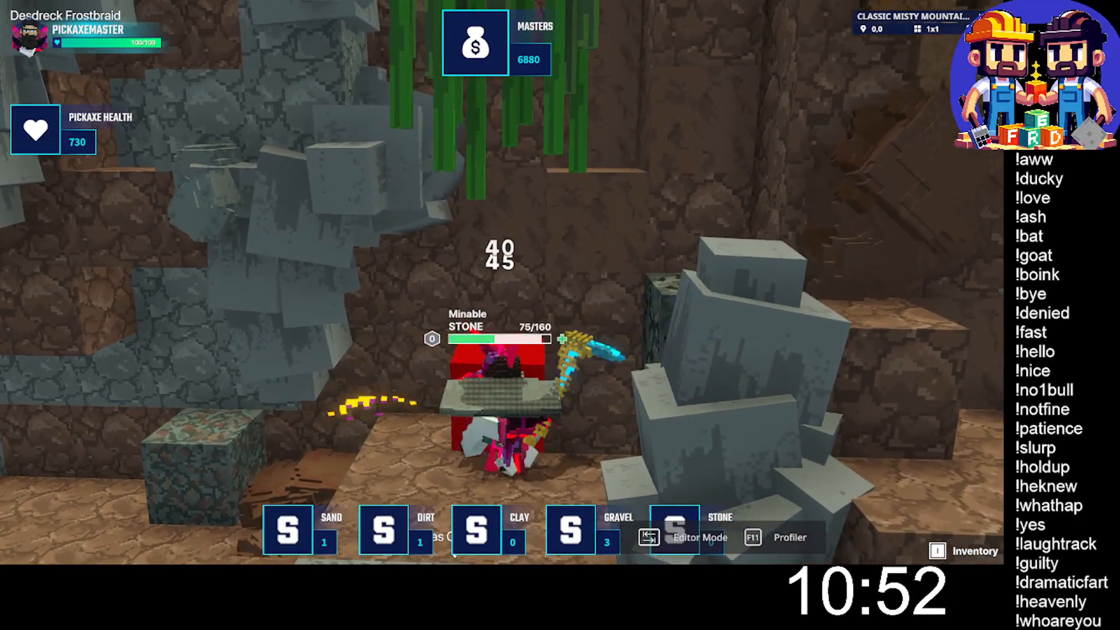
pyautogui.click(501, 283)
pyautogui.click(501, 282)
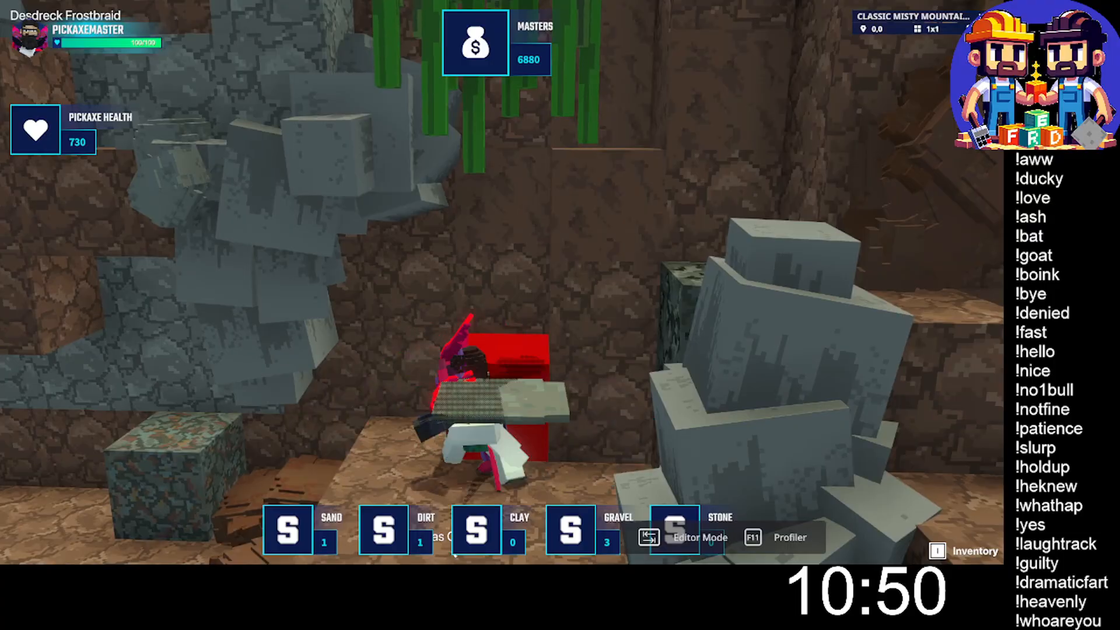
pyautogui.press('w')
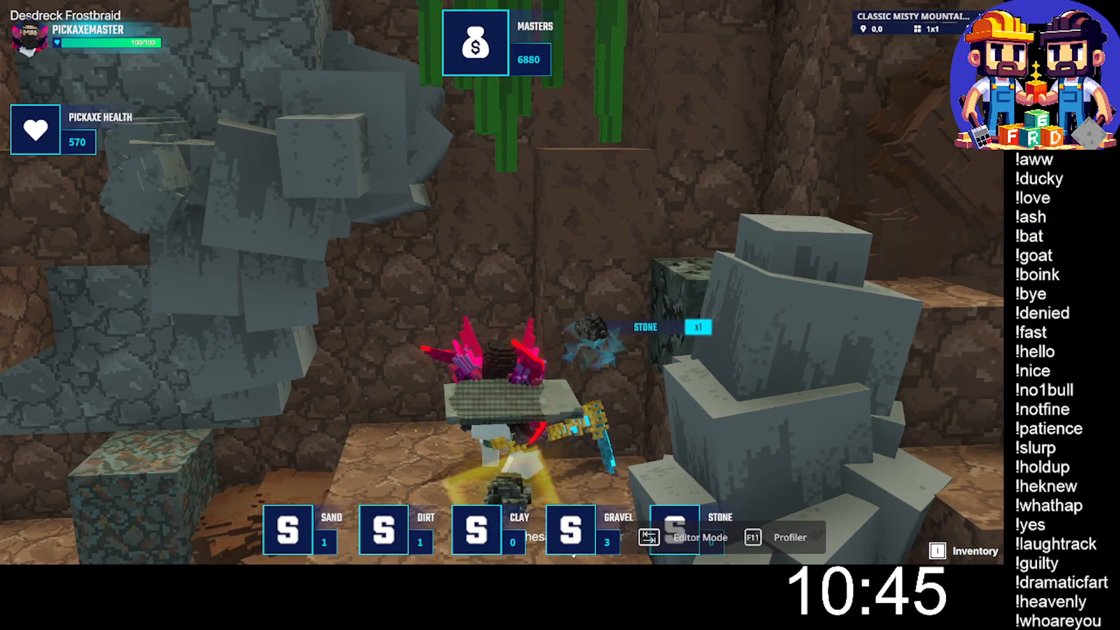
# - Go through the stone passage into the low cave and reach the mottled ore blocks along the brown wall
pyautogui.press('w')
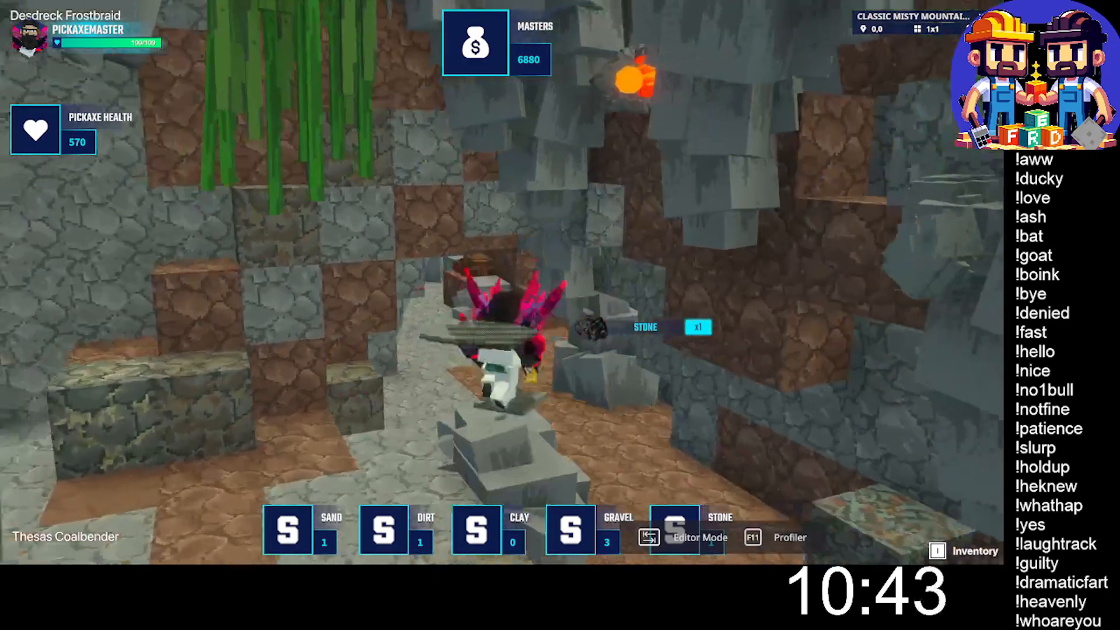
pyautogui.press('w')
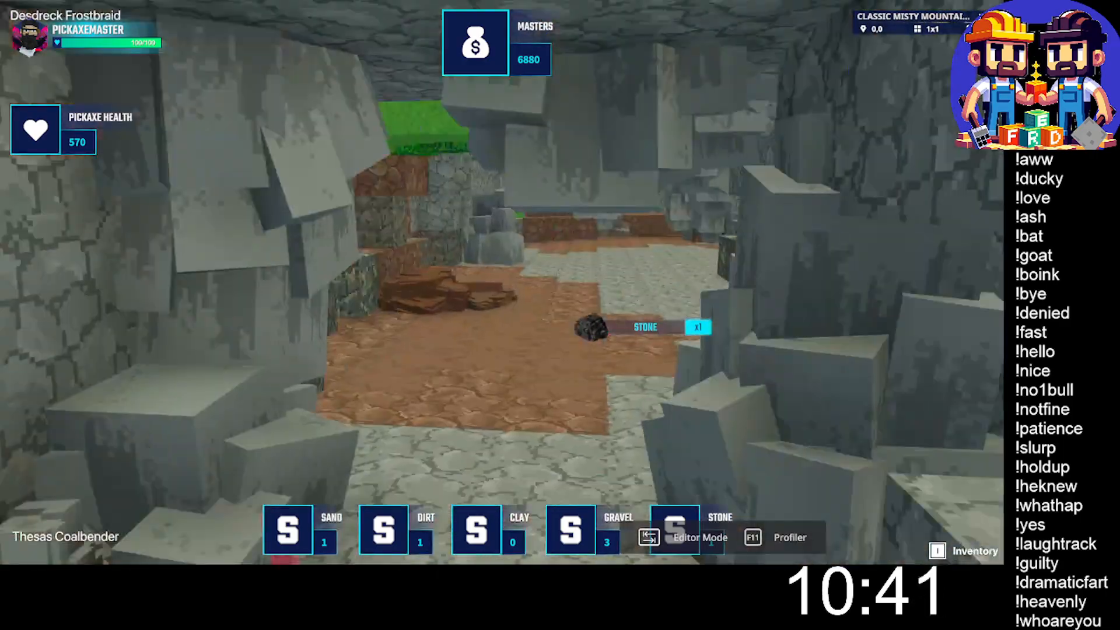
pyautogui.press('w')
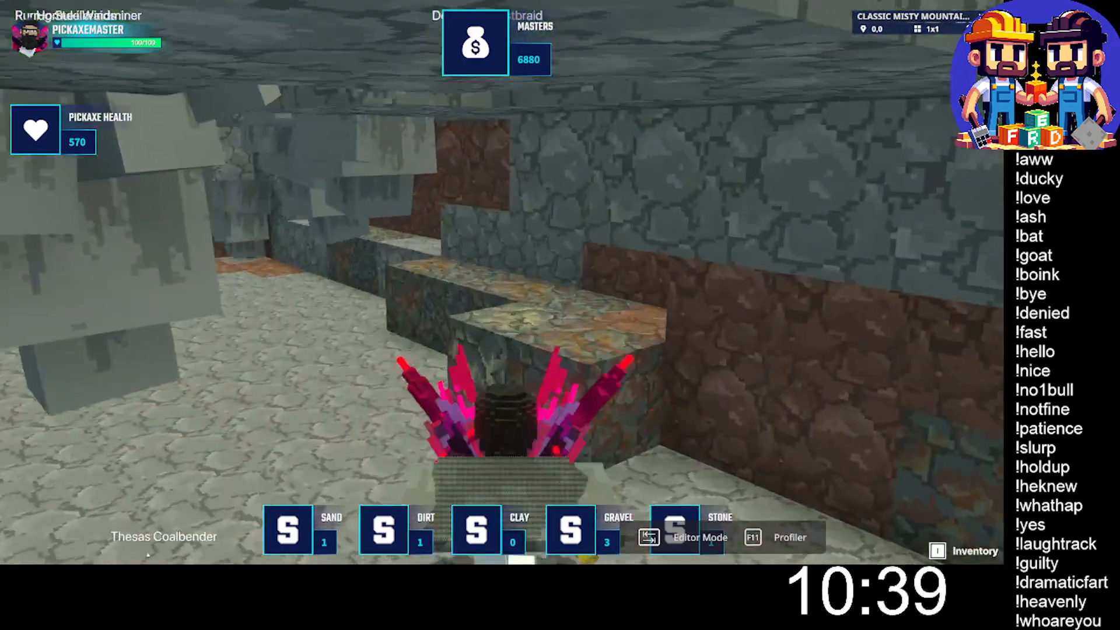
pyautogui.press('w')
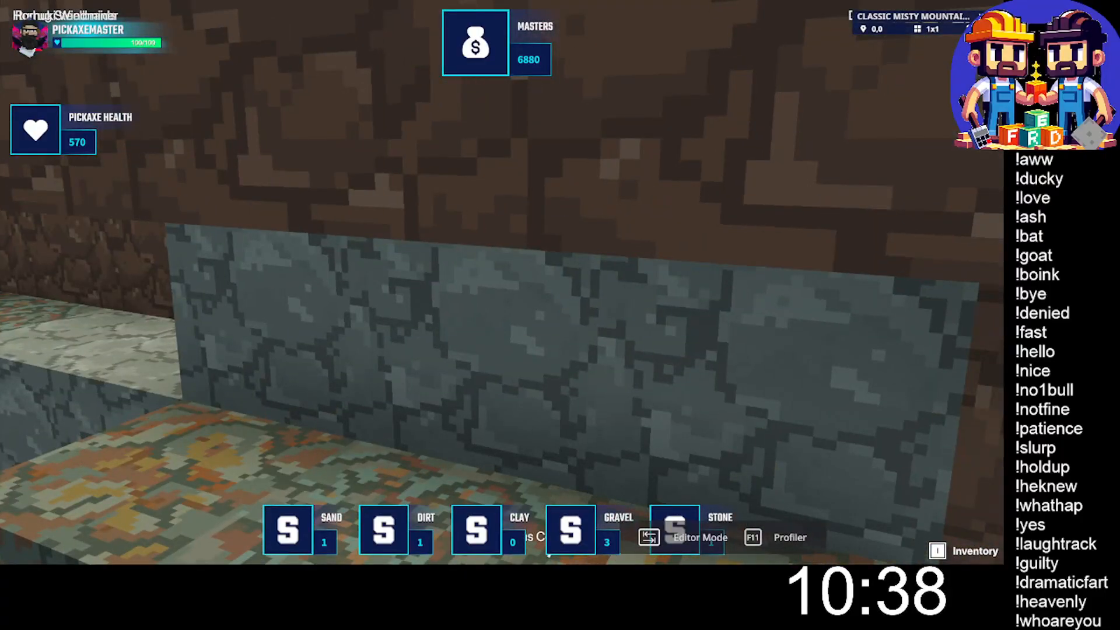
# - Mine the row of mottled gravel and sand blocks along the brown cave wall
pyautogui.press('w')
pyautogui.click(502, 282)
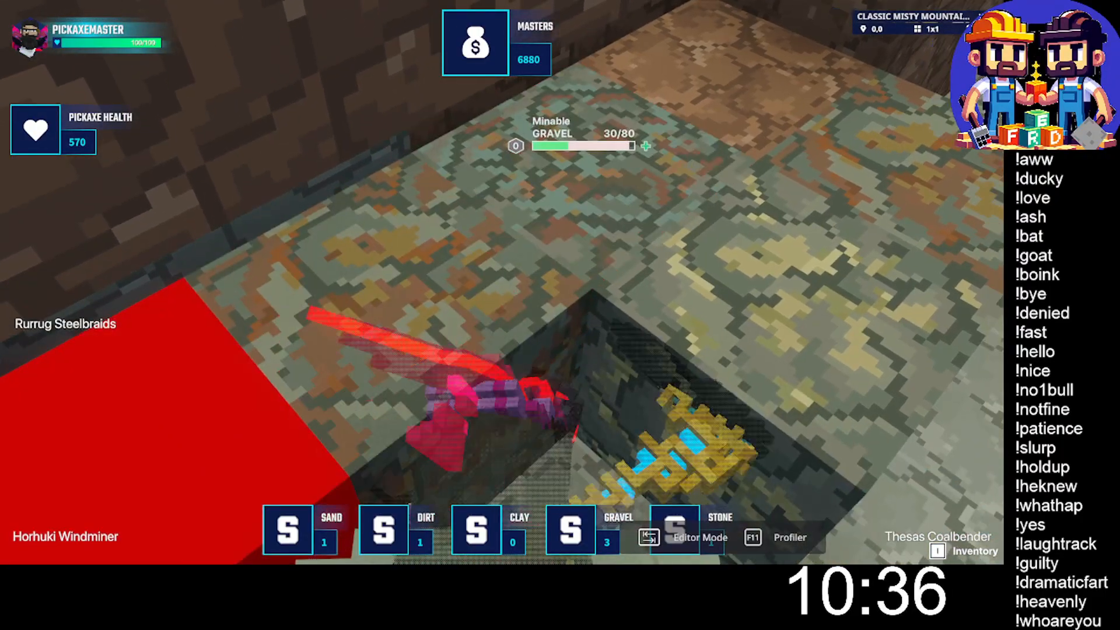
pyautogui.click(501, 282)
pyautogui.click(502, 282)
pyautogui.click(502, 282)
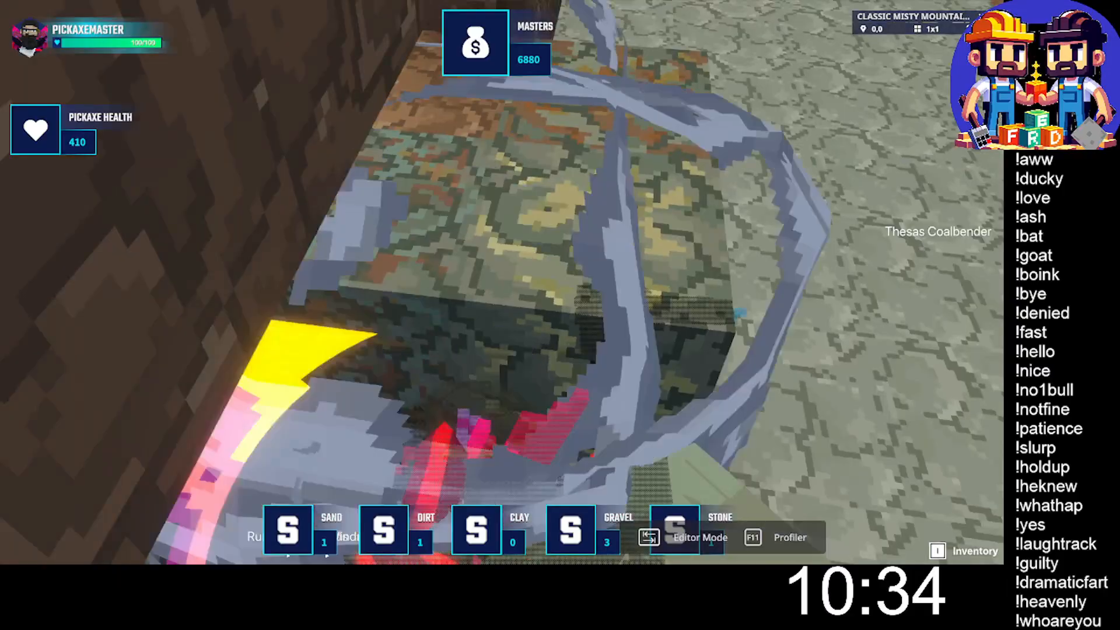
pyautogui.press('w')
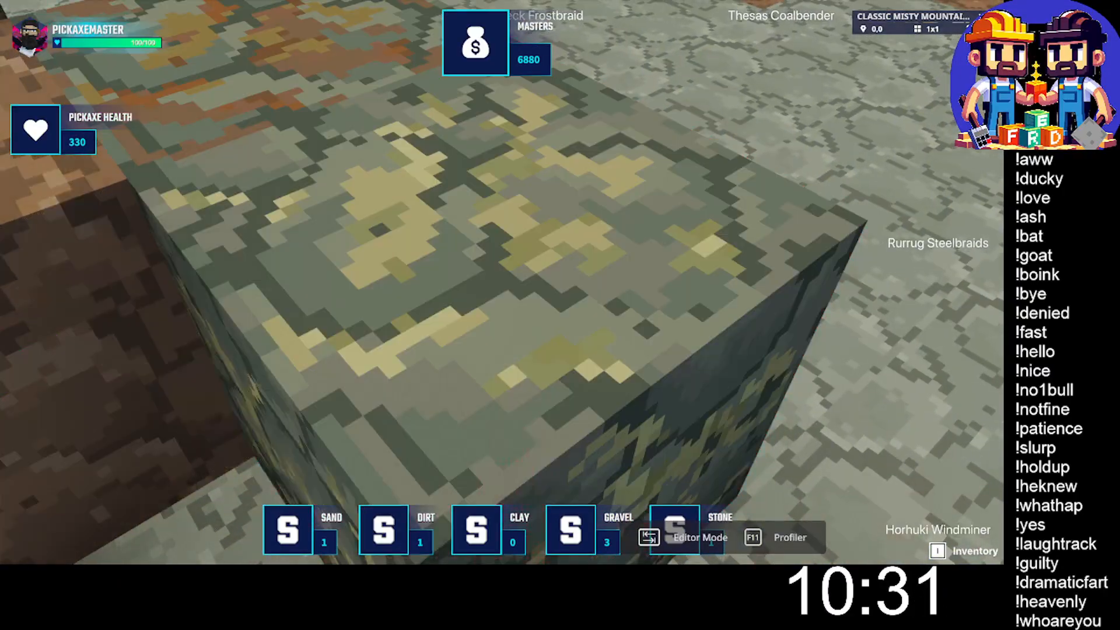
pyautogui.press('w')
pyautogui.click(502, 282)
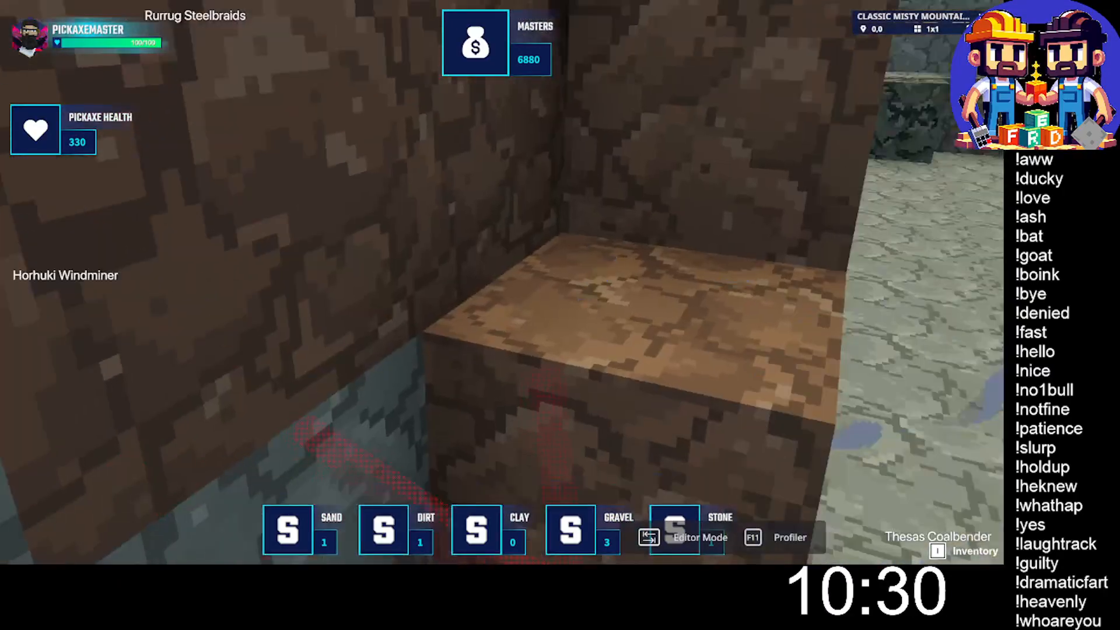
# - Collect the sapphire, silver, sand and copper dropped on the cave floor
pyautogui.press('w')
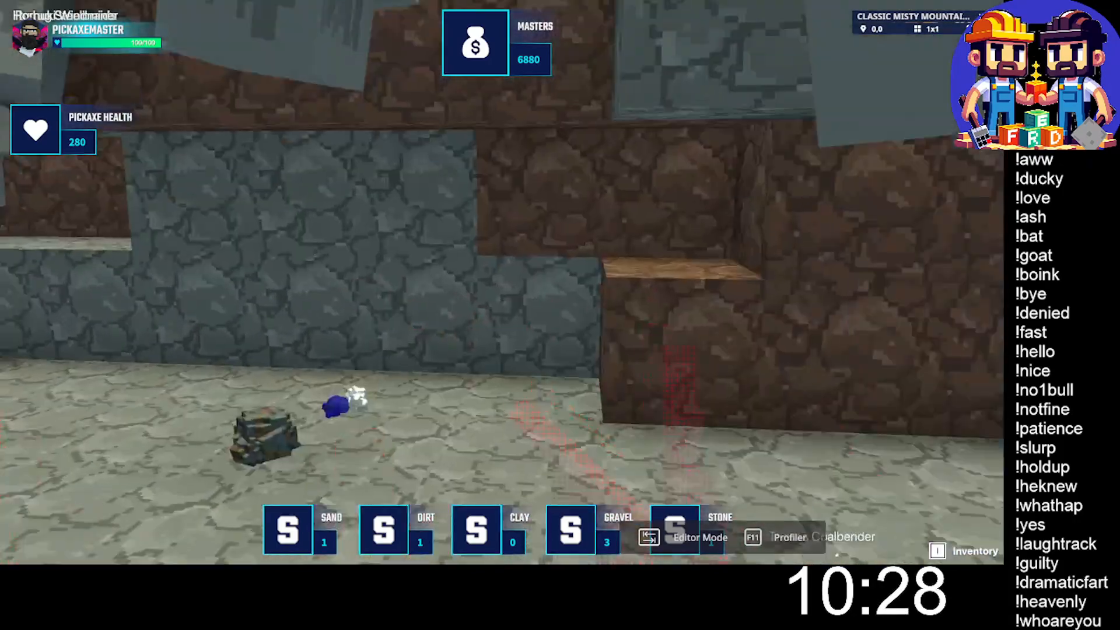
pyautogui.press('w')
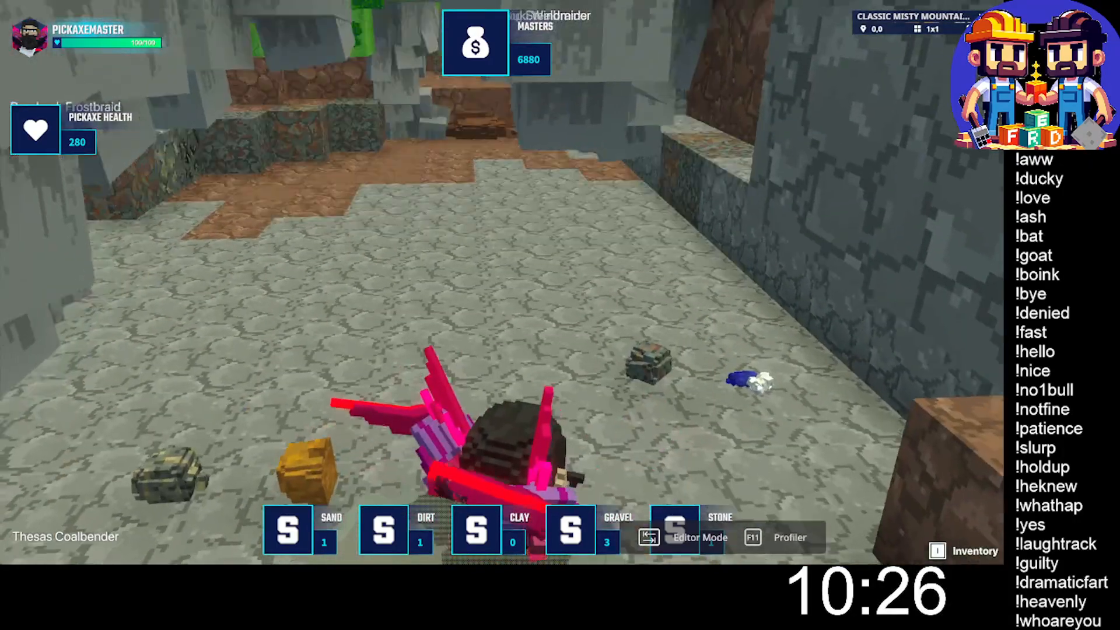
pyautogui.press('w')
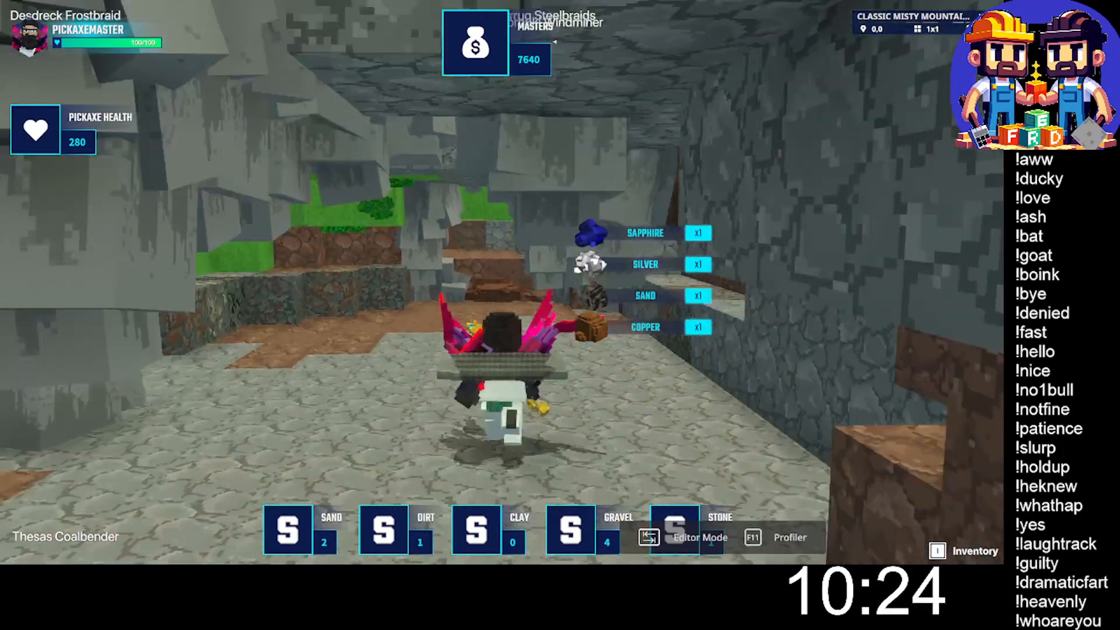
# - Cross the cave to the blocks below the grass wall and mine the dark stone block in the corner
pyautogui.press('w')
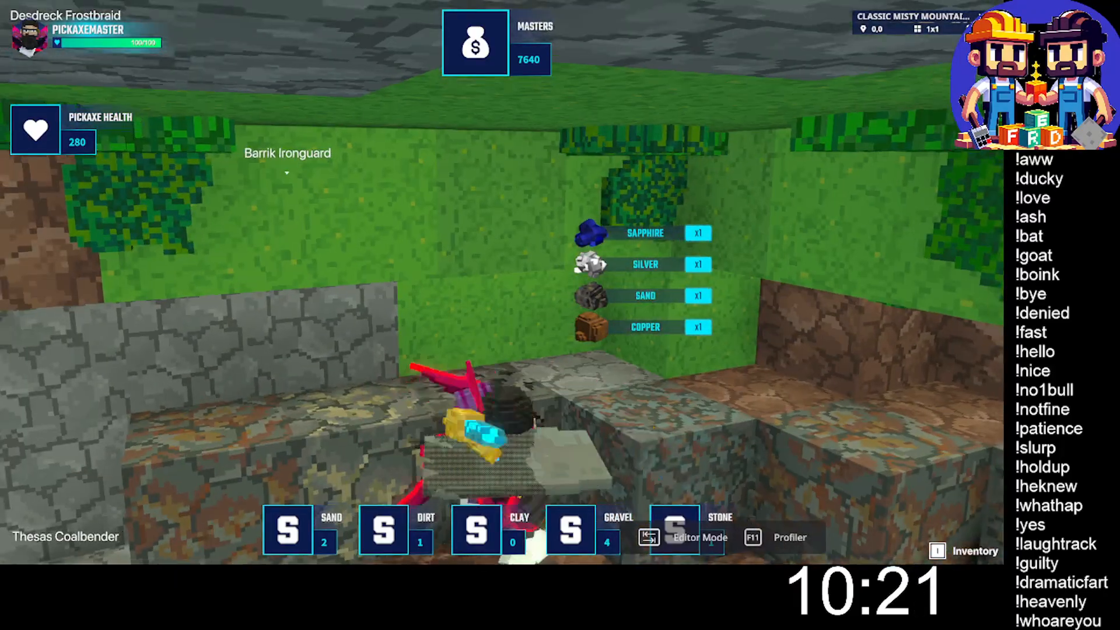
pyautogui.click(501, 283)
pyautogui.click(502, 282)
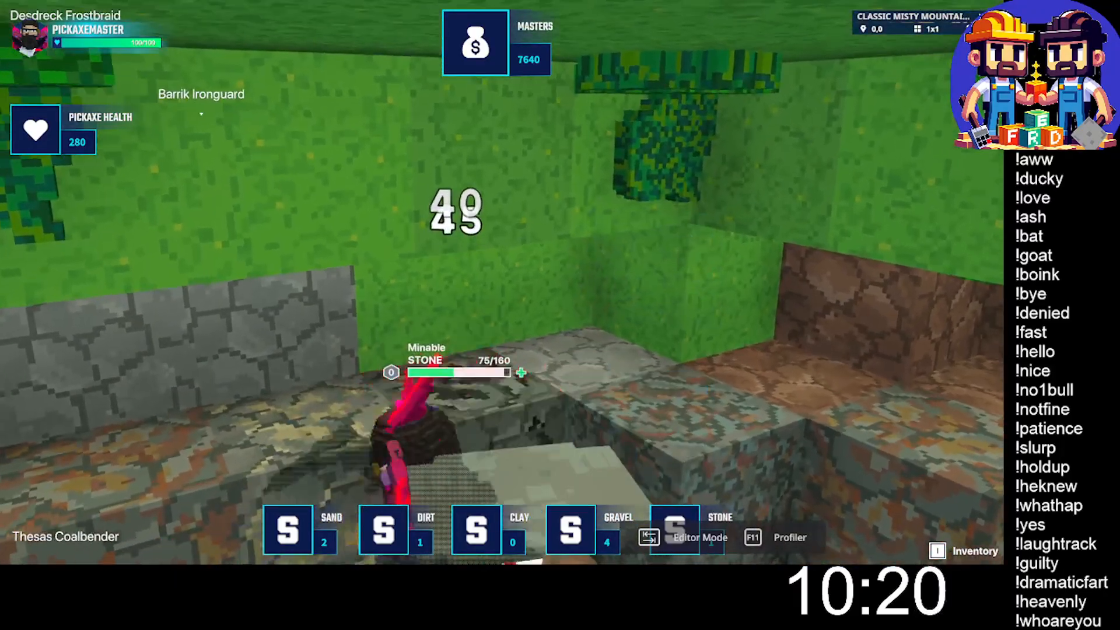
pyautogui.click(501, 282)
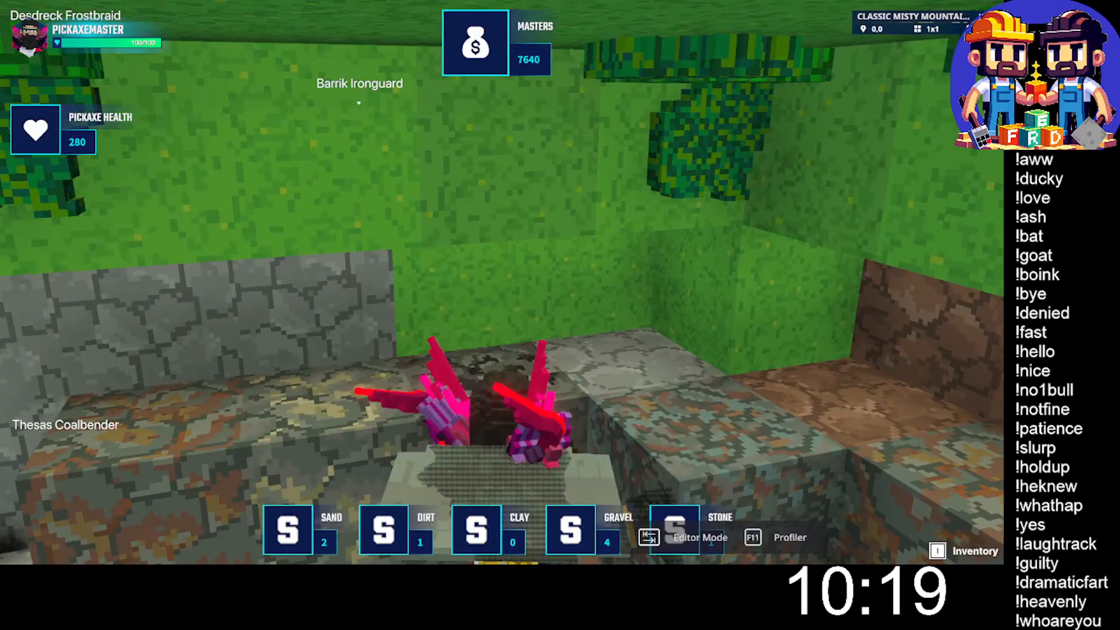
pyautogui.click(502, 282)
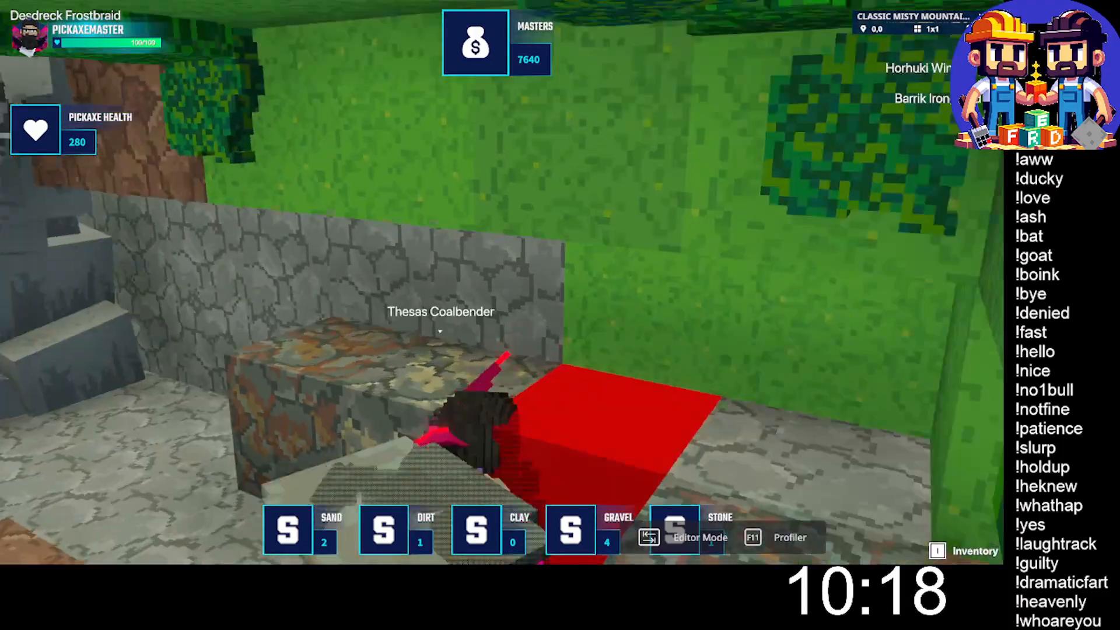
pyautogui.click(502, 282)
pyautogui.click(502, 282)
pyautogui.click(502, 282)
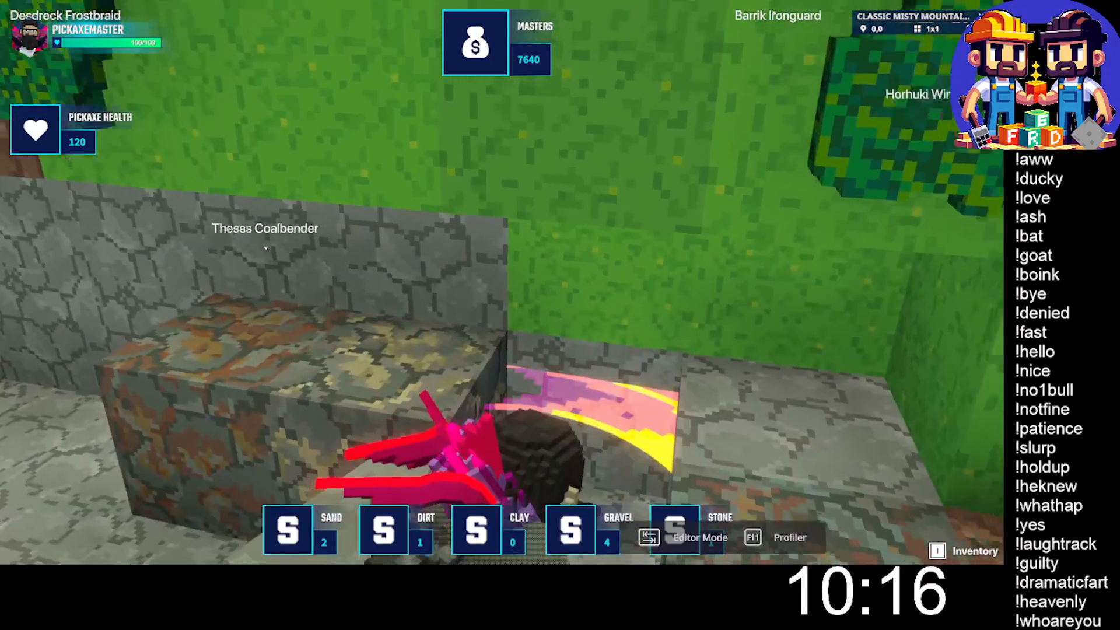
pyautogui.click(502, 283)
# - Mine the two remaining mottled blocks against the grey stone wall
pyautogui.press('w')
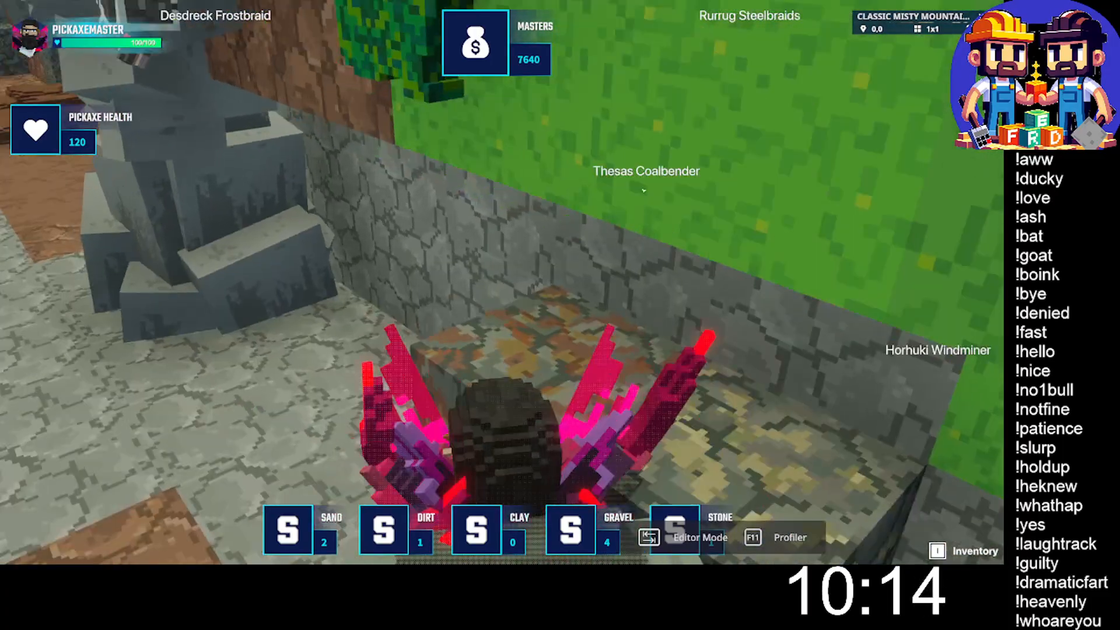
pyautogui.click(501, 283)
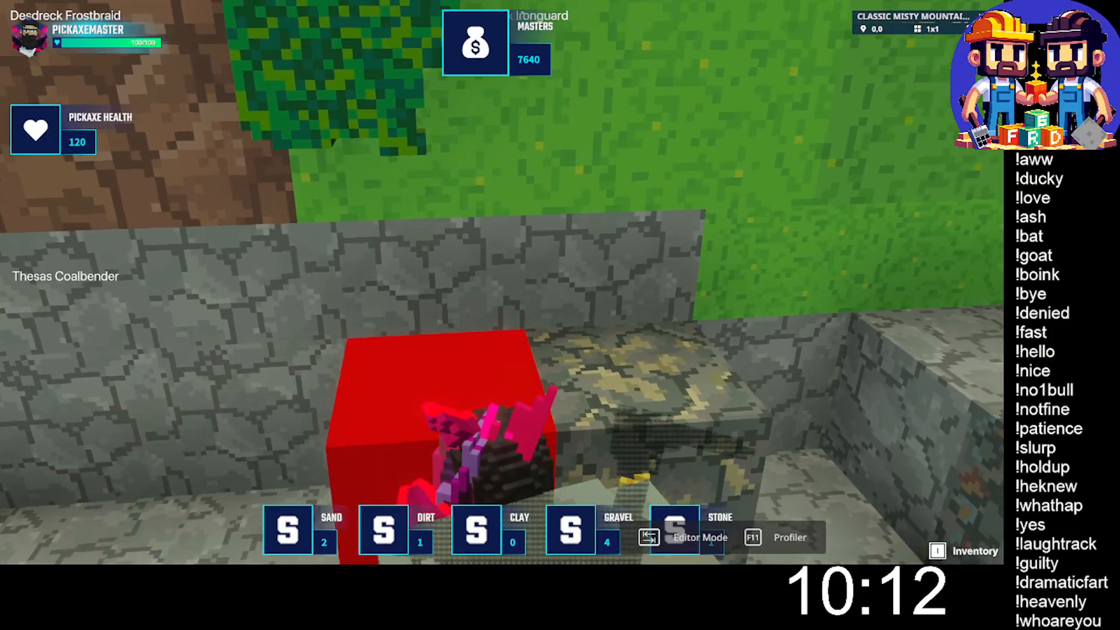
pyautogui.click(501, 282)
pyautogui.click(502, 283)
pyautogui.click(502, 282)
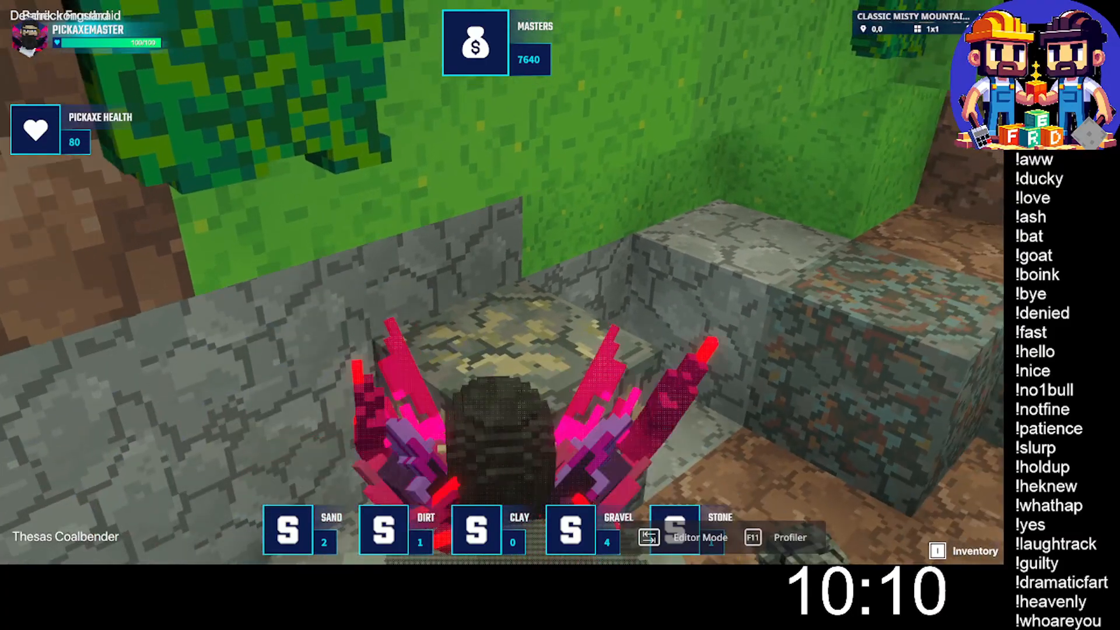
pyautogui.click(502, 282)
pyautogui.click(501, 282)
pyautogui.click(502, 282)
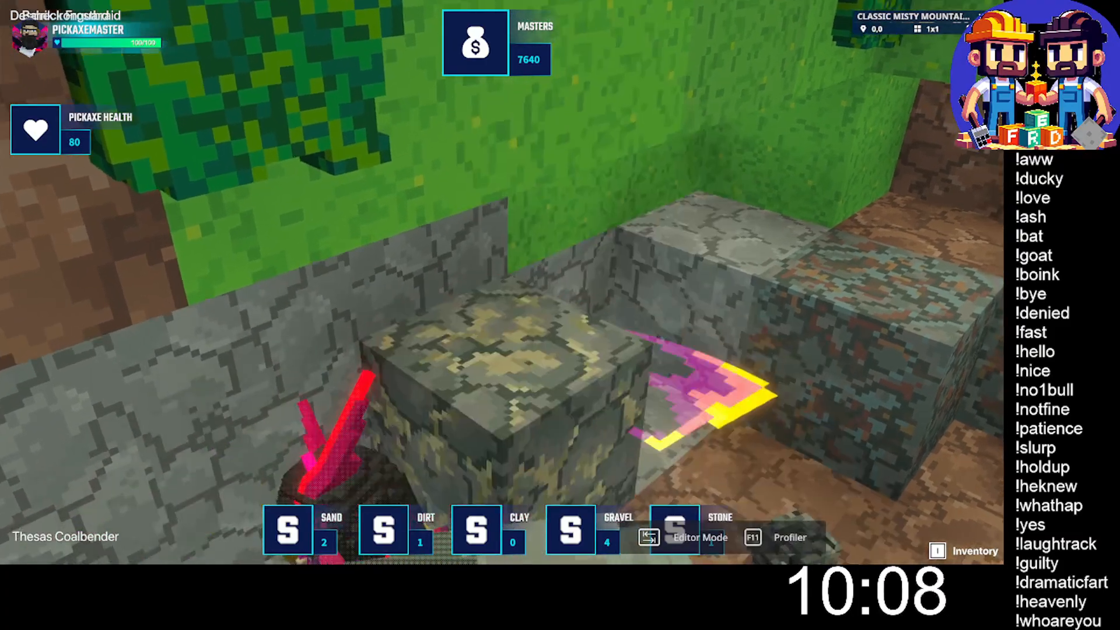
pyautogui.press('w')
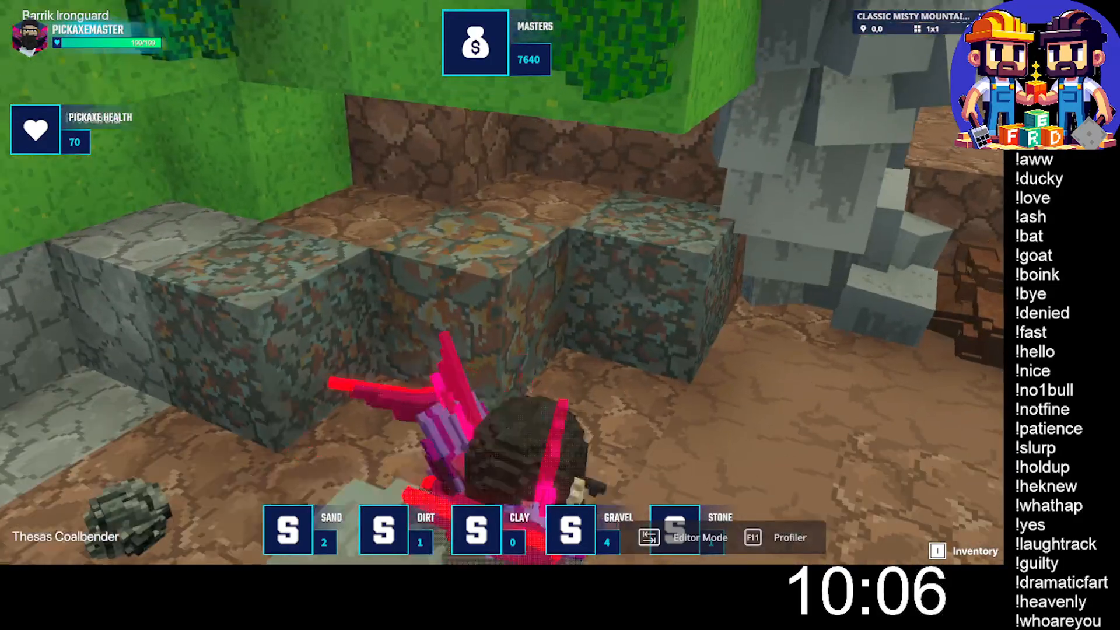
# - Mine the middle mottled block in front of the dirt ledge and start on the neighbouring gravel block
pyautogui.press('w')
pyautogui.click(502, 283)
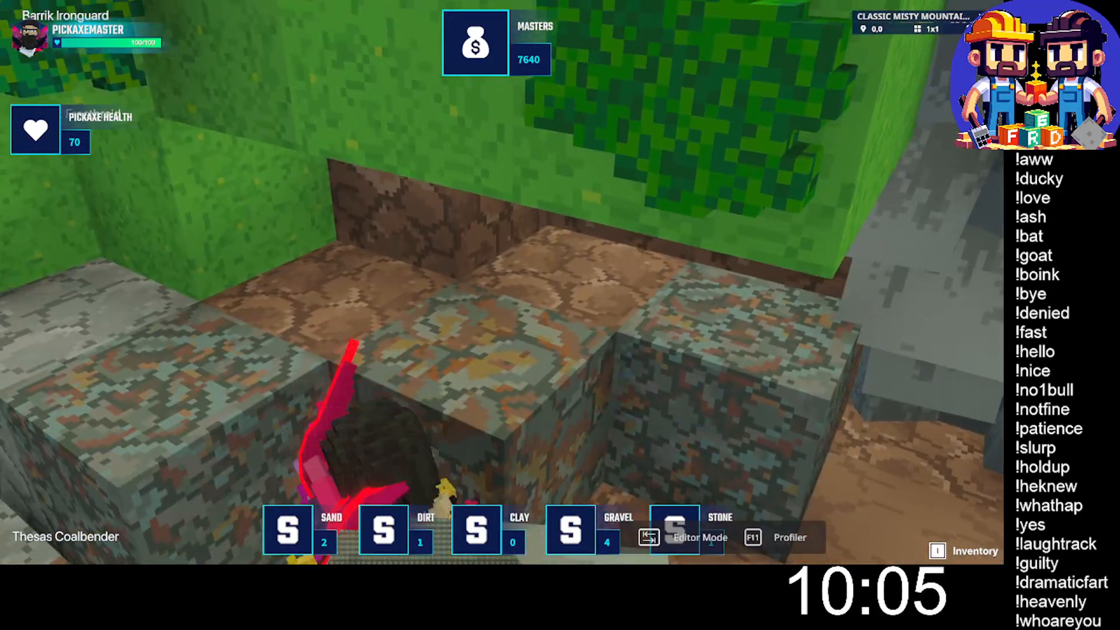
pyautogui.click(502, 282)
pyautogui.click(502, 282)
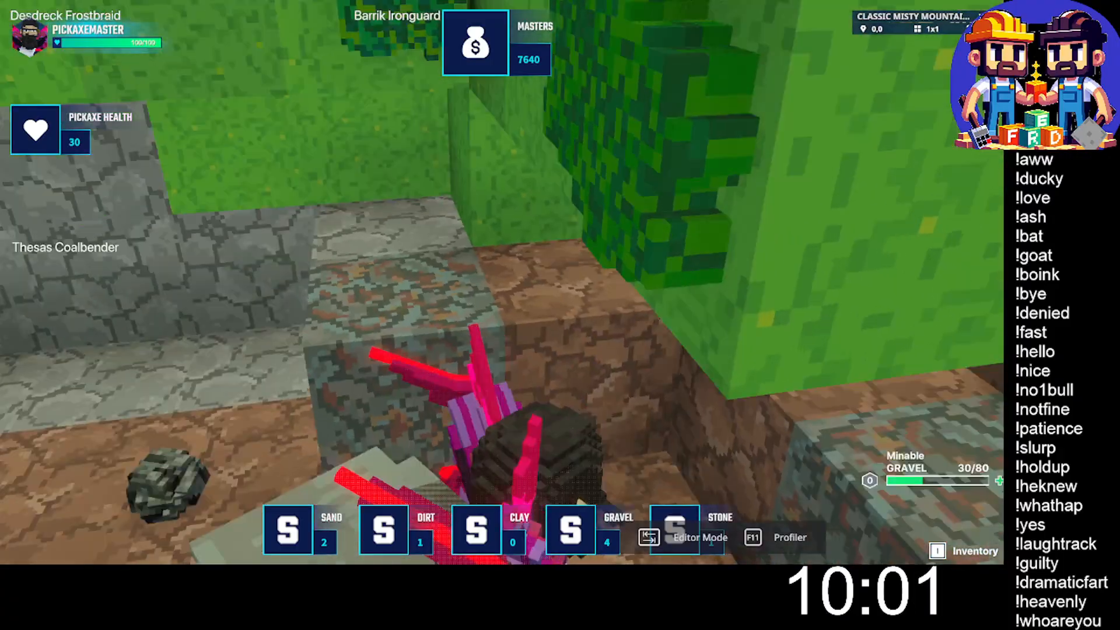
# - Collect the stone, iron, clay and silver dropped around the mined blocks
pyautogui.press('w')
pyautogui.press('w')
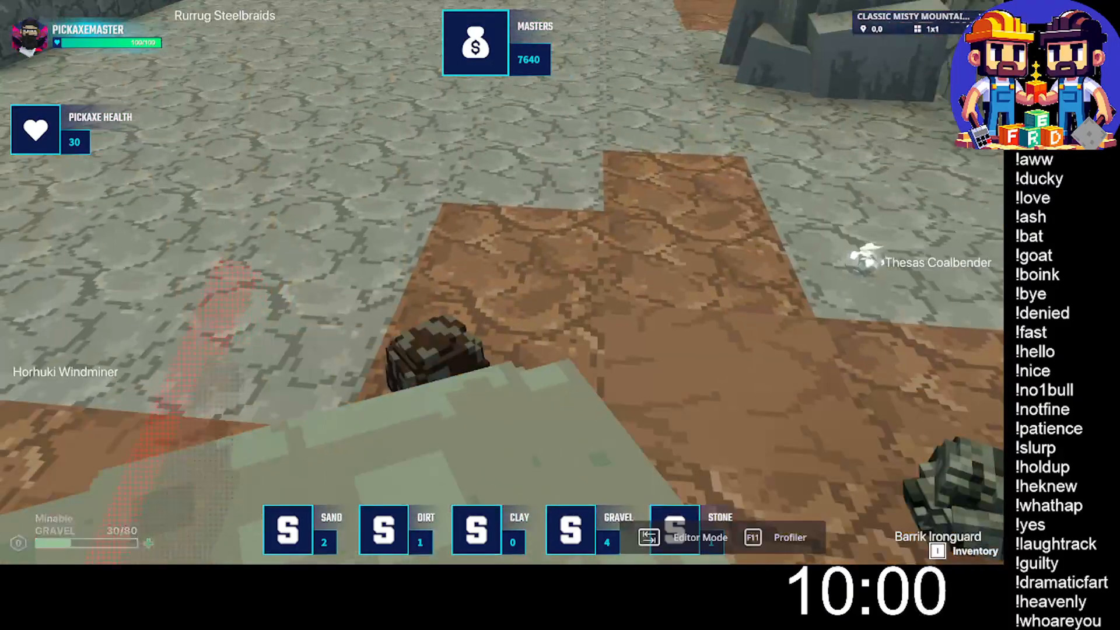
pyautogui.press('w')
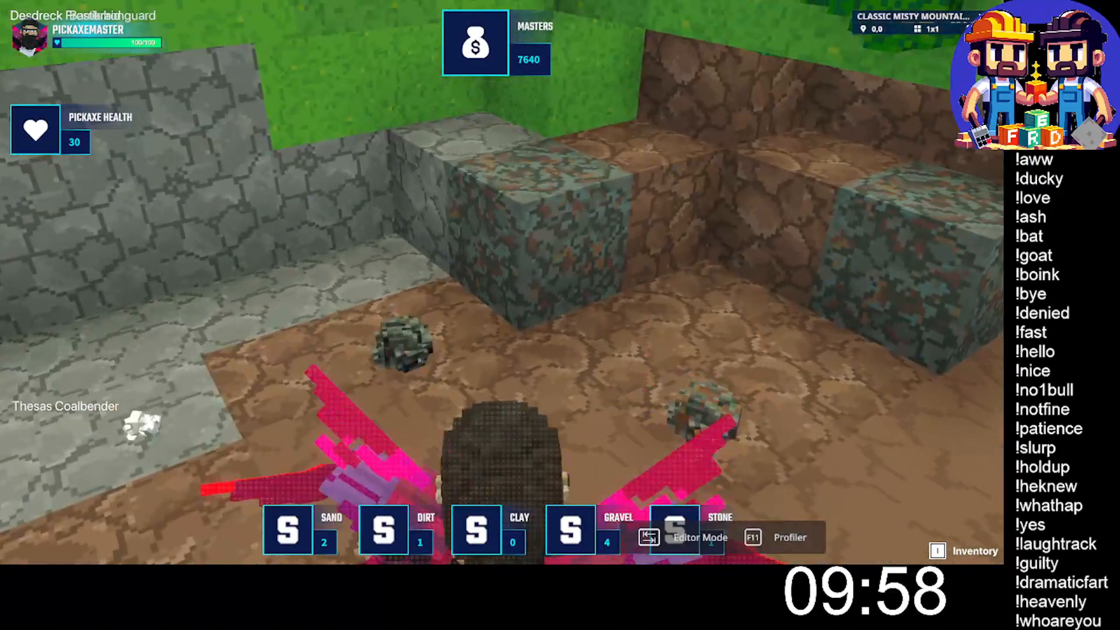
# - Pass between the grey stone columns to the dirt steps and mine the mottled block wedged between the dirt and stone
pyautogui.press('w')
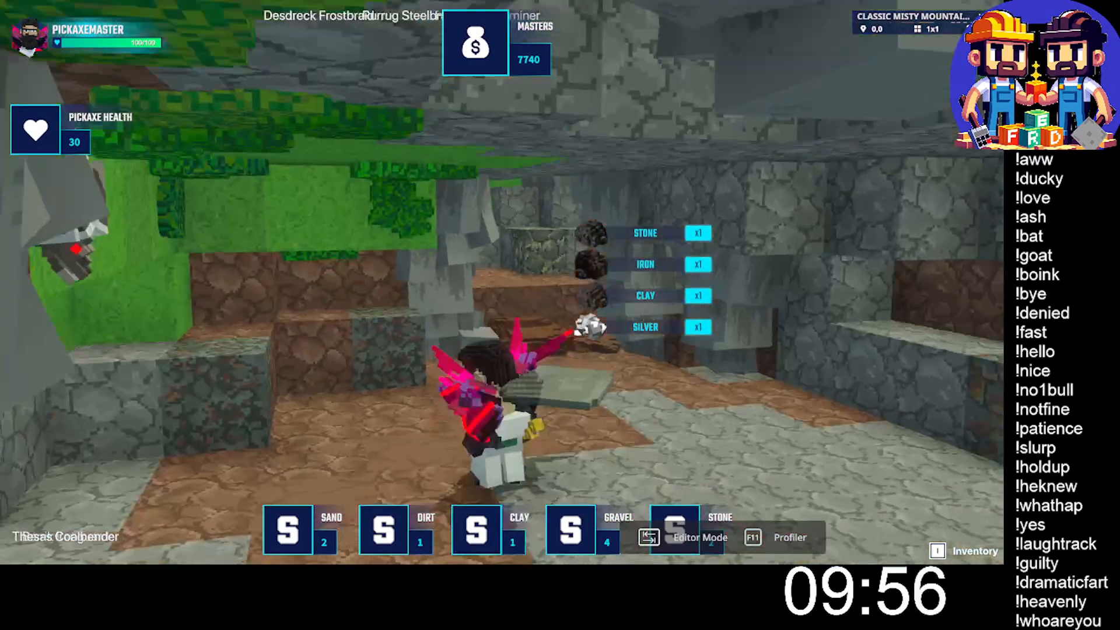
pyautogui.press('w')
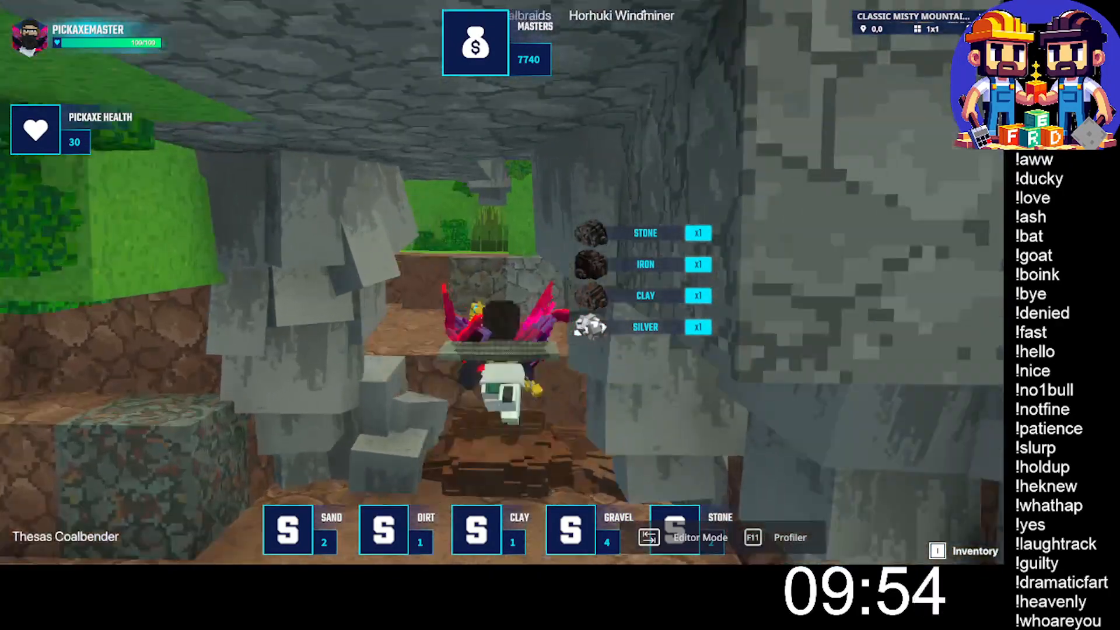
pyautogui.press('w')
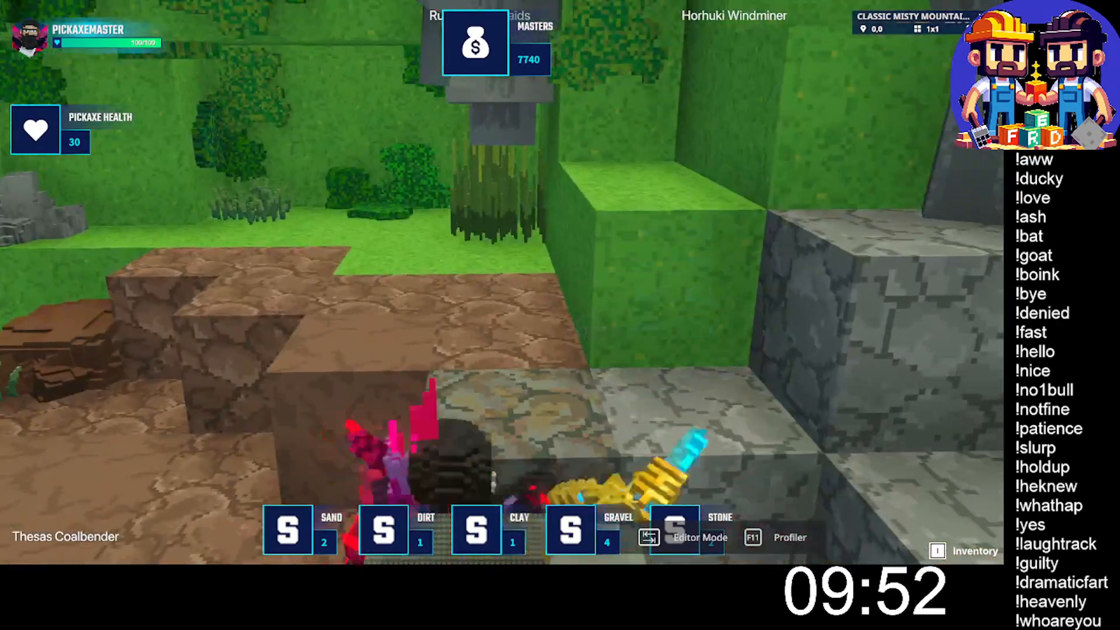
pyautogui.click(502, 282)
pyautogui.click(502, 282)
pyautogui.click(502, 282)
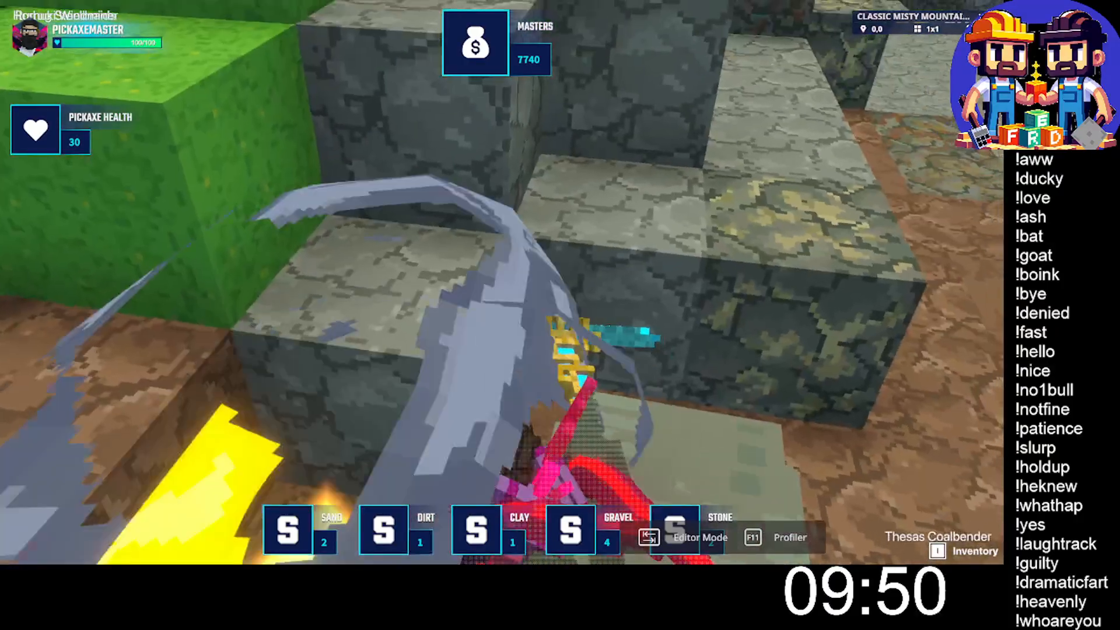
pyautogui.press('w')
pyautogui.click(502, 283)
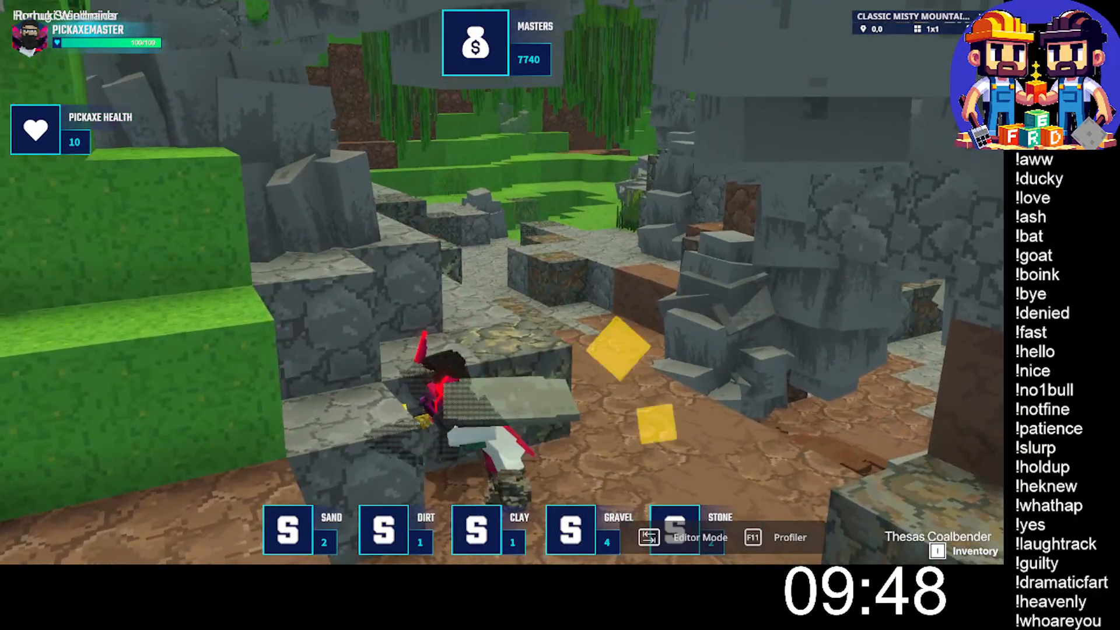
# - Mine the mottled block wedged between dirt and stone with the remaining pickaxe health and collect the dropped dirt and iron
pyautogui.click(502, 282)
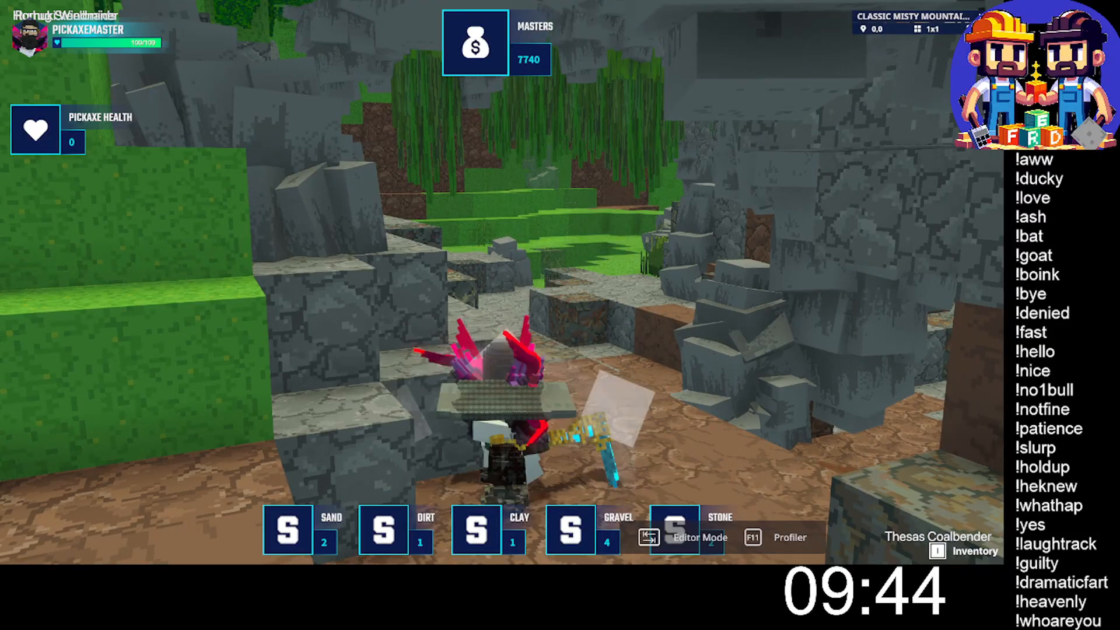
pyautogui.press('w')
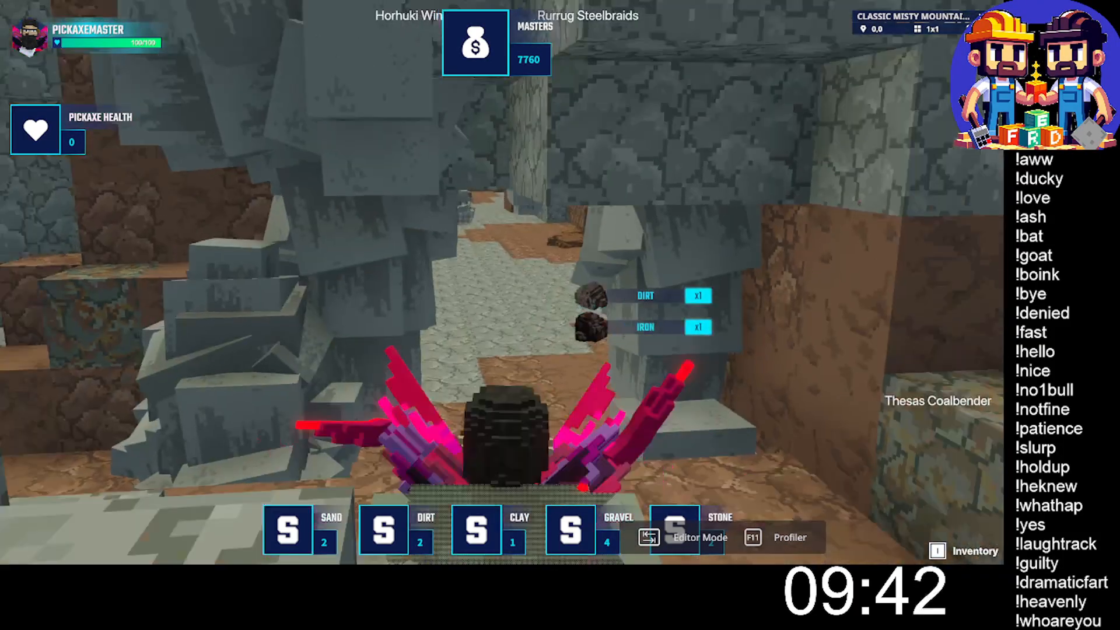
# - Run through the gravel tunnel between the stone columns and across the grassy cavern to Oggil Thotop's stall
pyautogui.press('w')
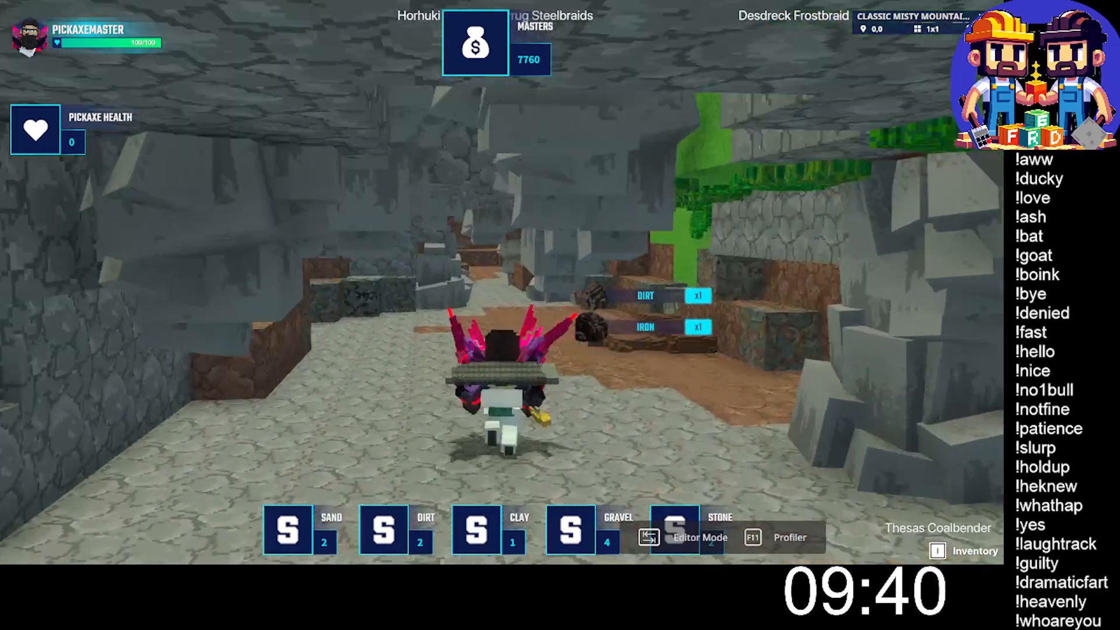
pyautogui.press('w')
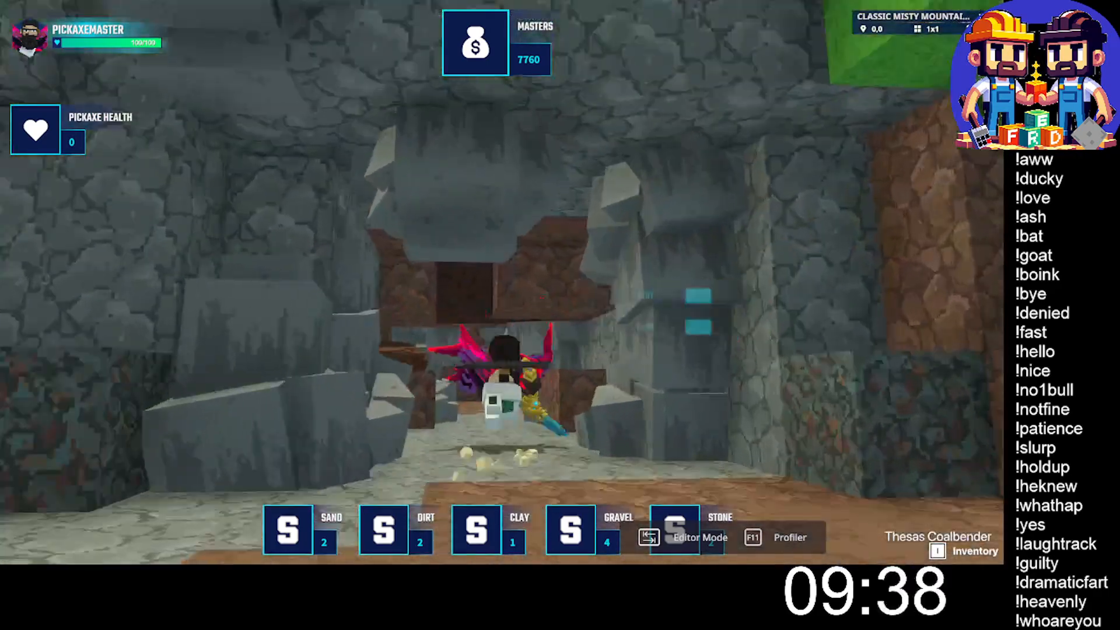
pyautogui.press('w')
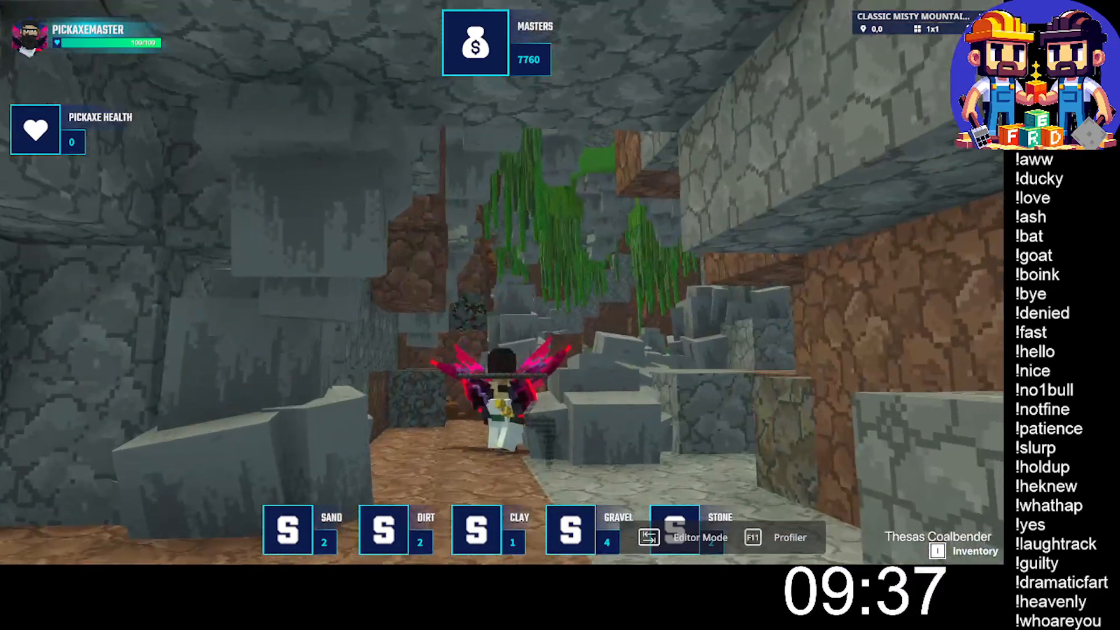
pyautogui.press('w')
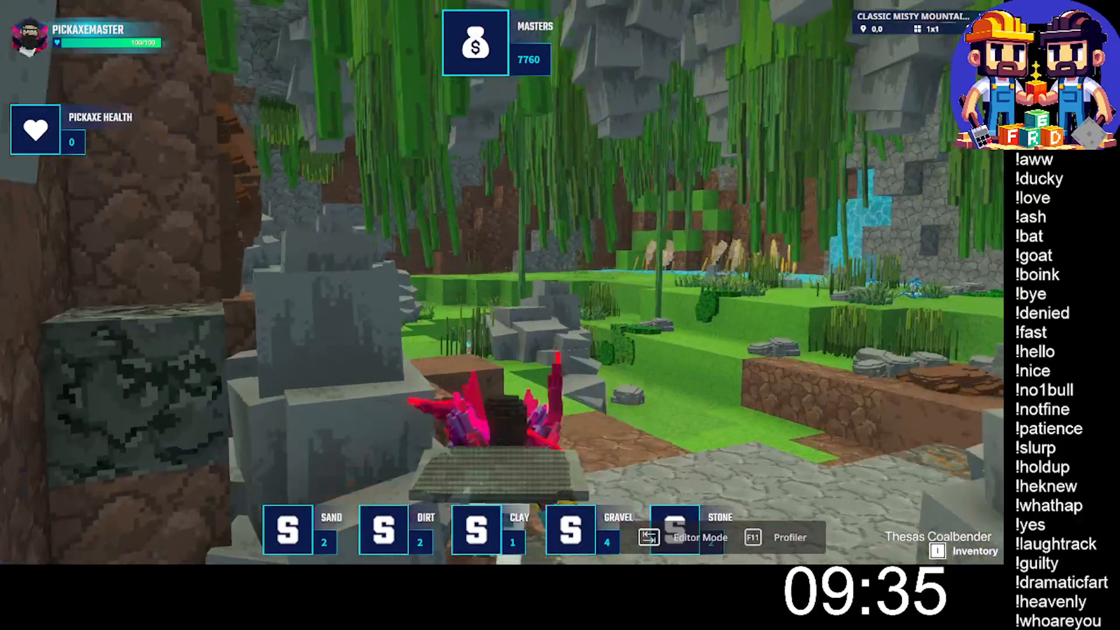
pyautogui.press('w')
pyautogui.press('d')
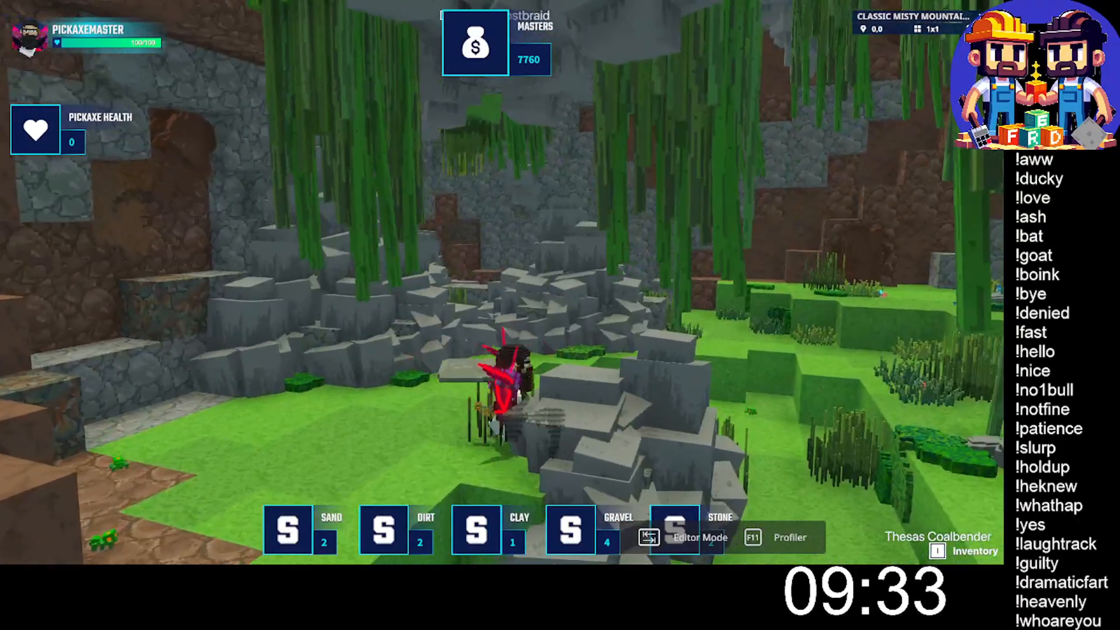
pyautogui.press('w')
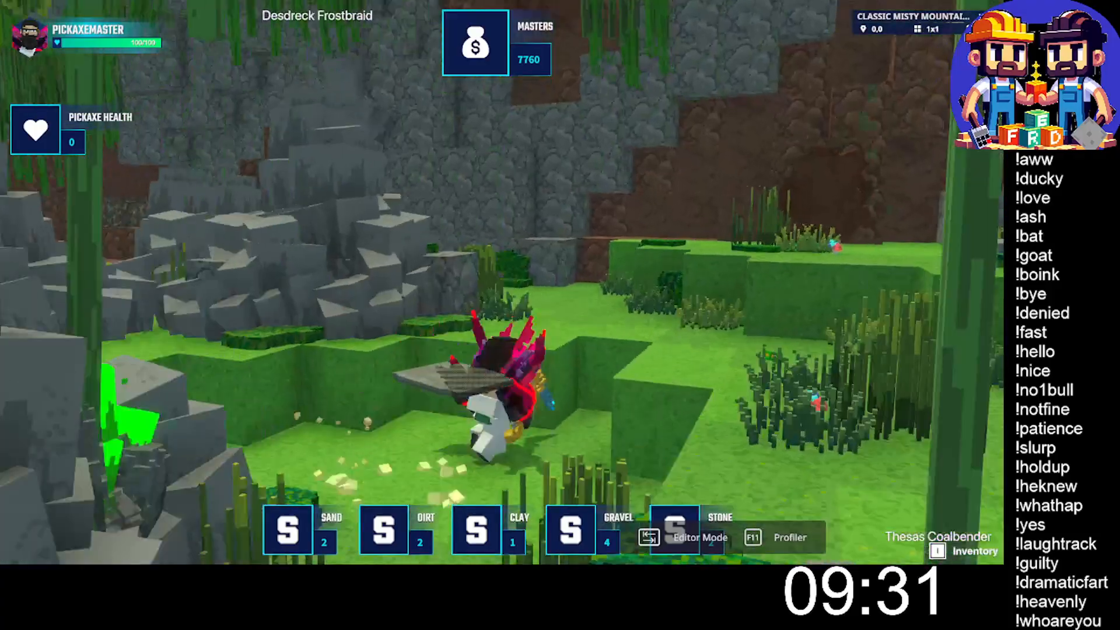
pyautogui.press('w')
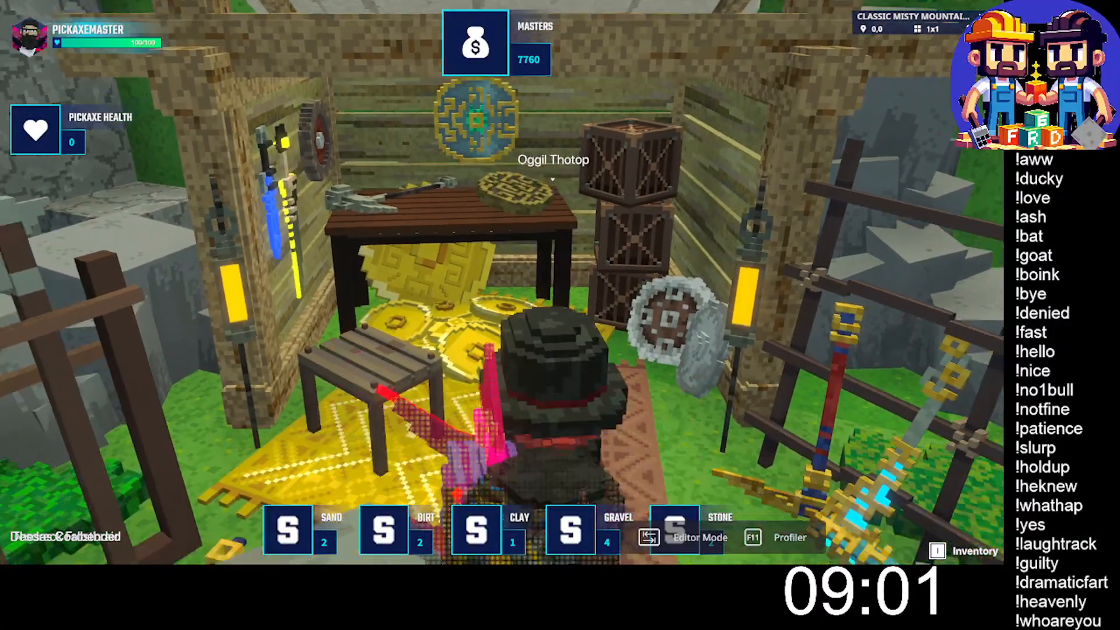
pyautogui.press('w')
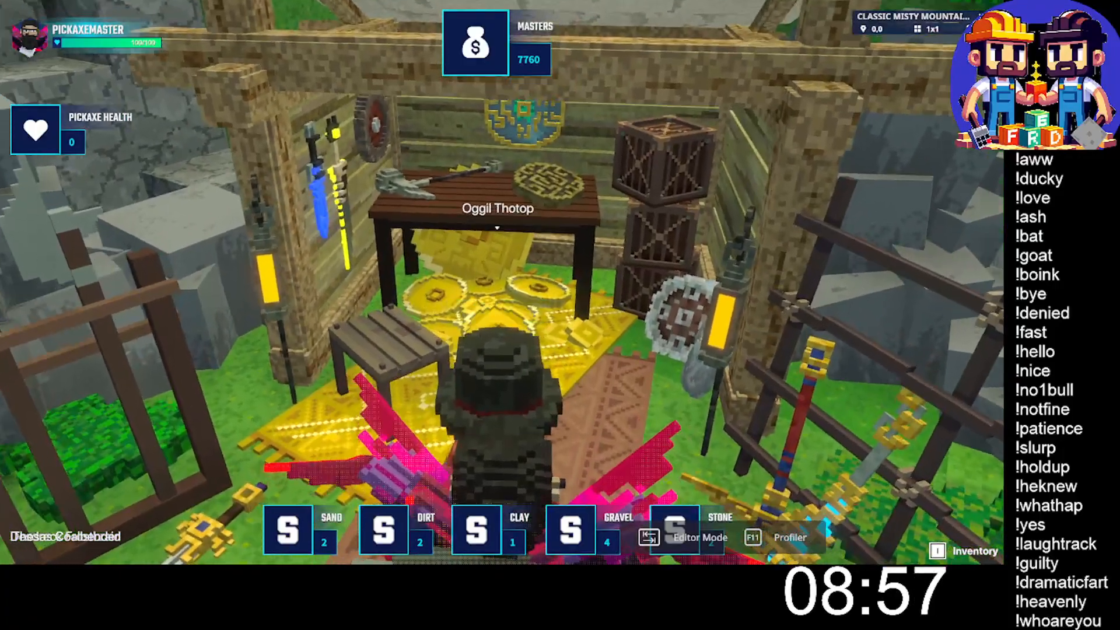
# - Leave Oggil's stall and run past the fishing dock along the pond onto the lantern-lit stone path
pyautogui.press('w')
pyautogui.press('w')
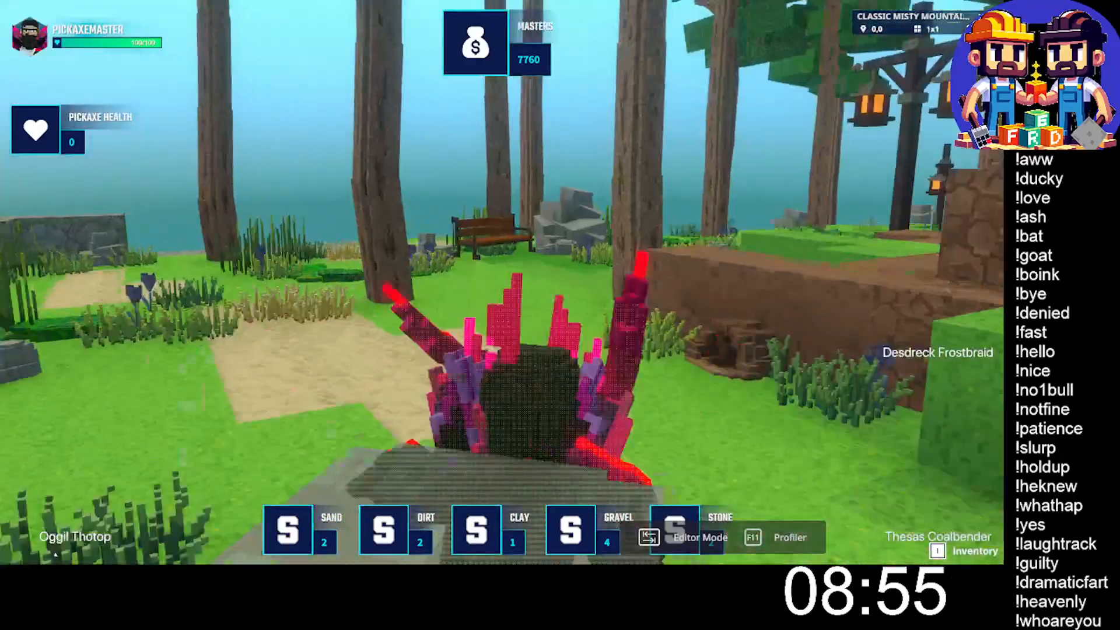
pyautogui.press('w')
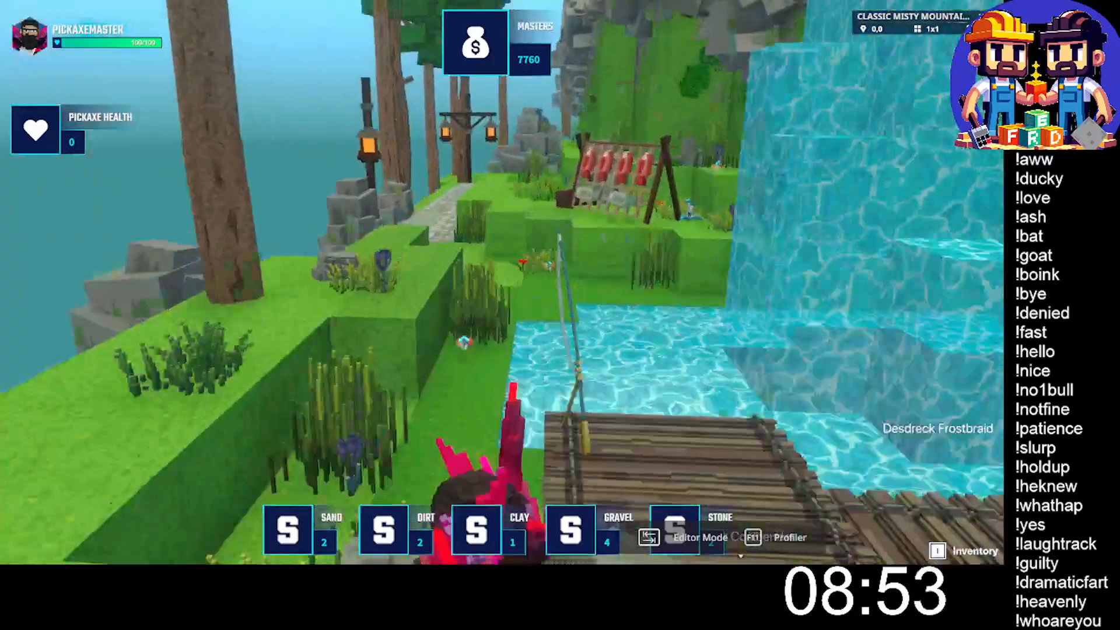
pyautogui.press('w')
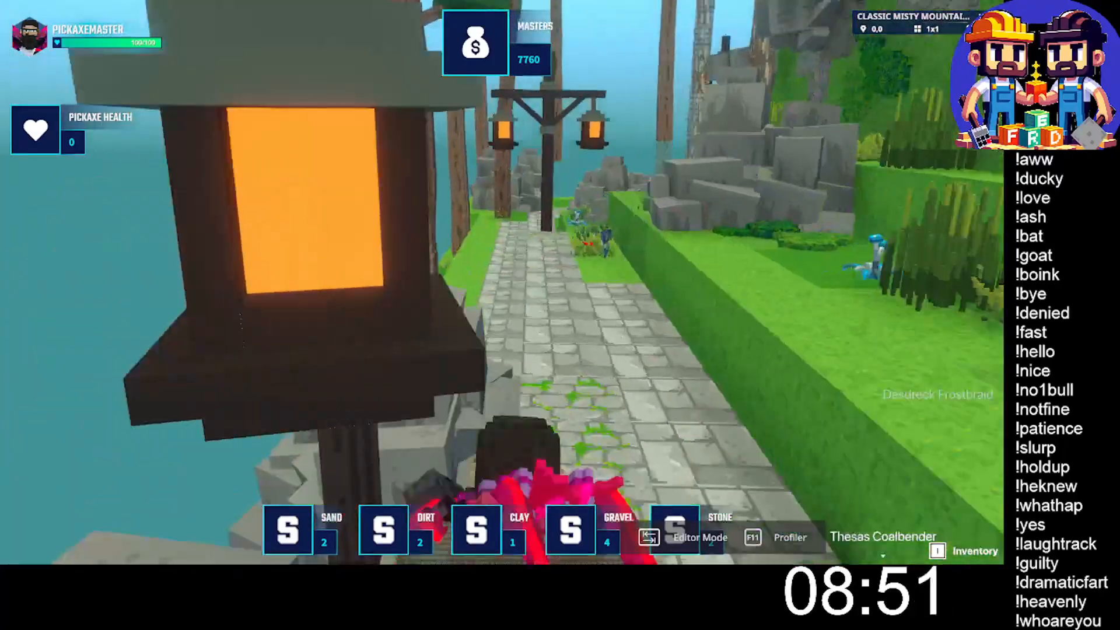
pyautogui.press('w')
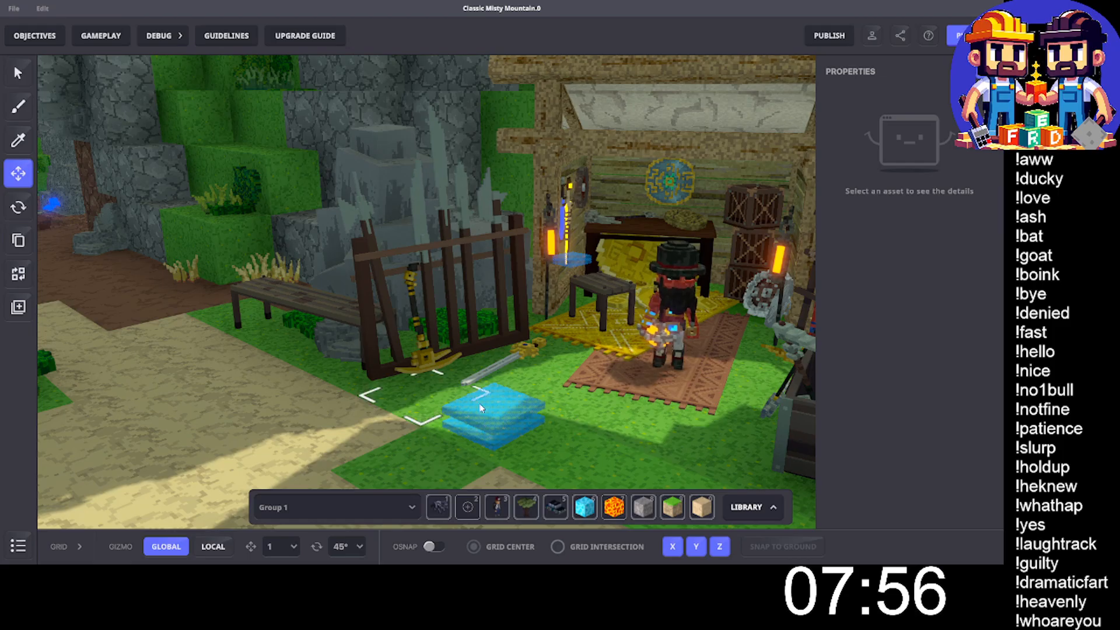
# - Select both stacked blue Asker pads in front of Oggil's stall and add the tag ButtonOggil to them
pyautogui.click(480, 409)
pyautogui.scroll(-10, 859, 366)
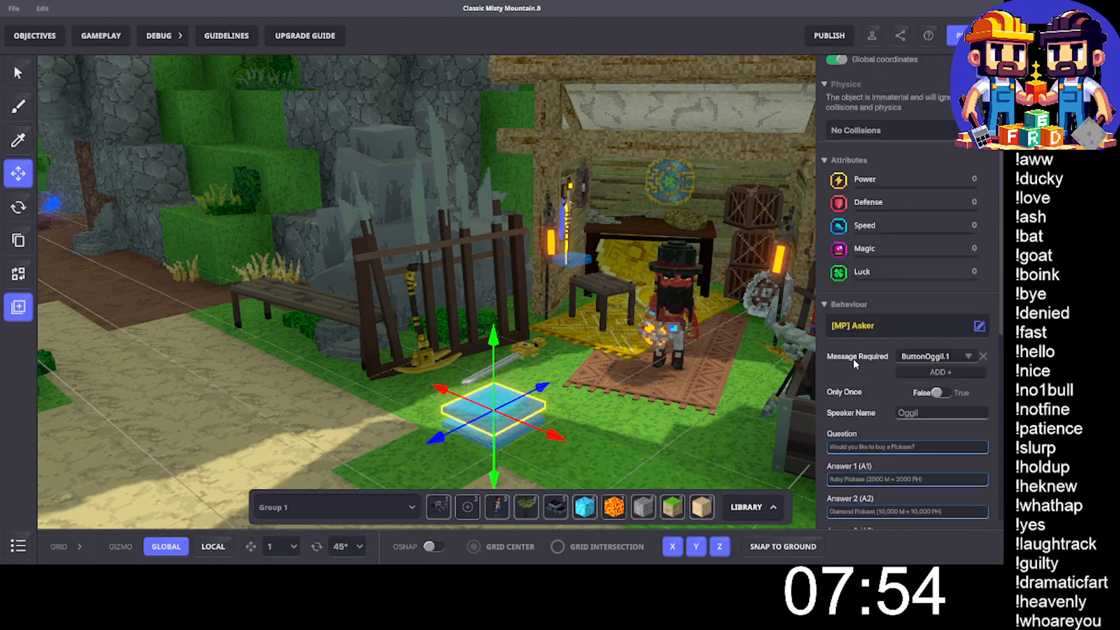
pyautogui.scroll(3, 480, 459)
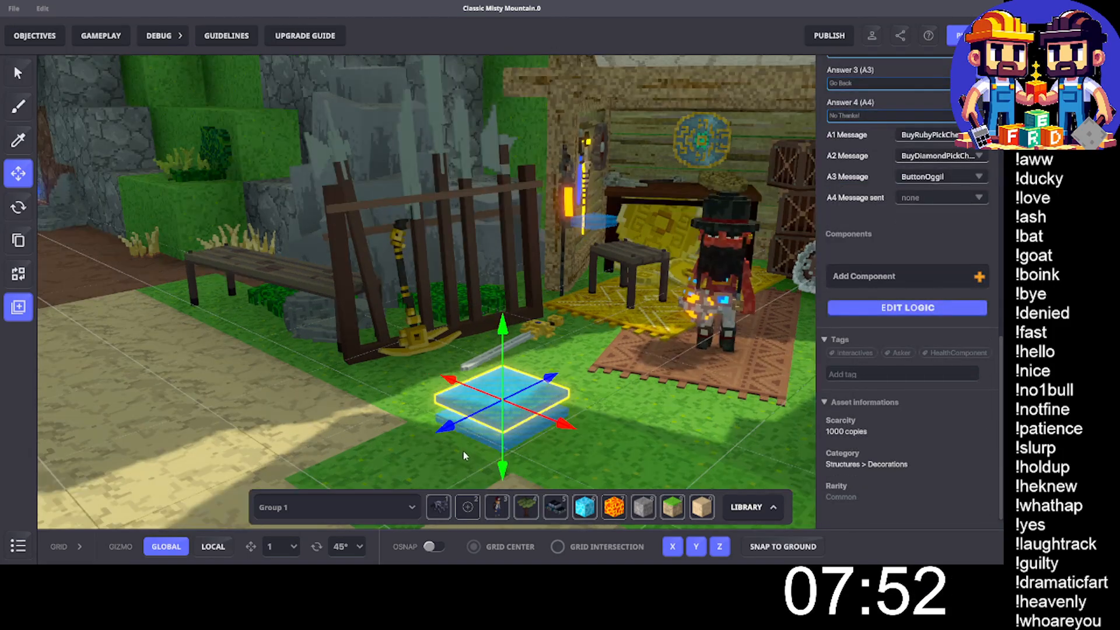
pyautogui.keyDown('shift'); pyautogui.click(485, 438); pyautogui.keyUp('shift')
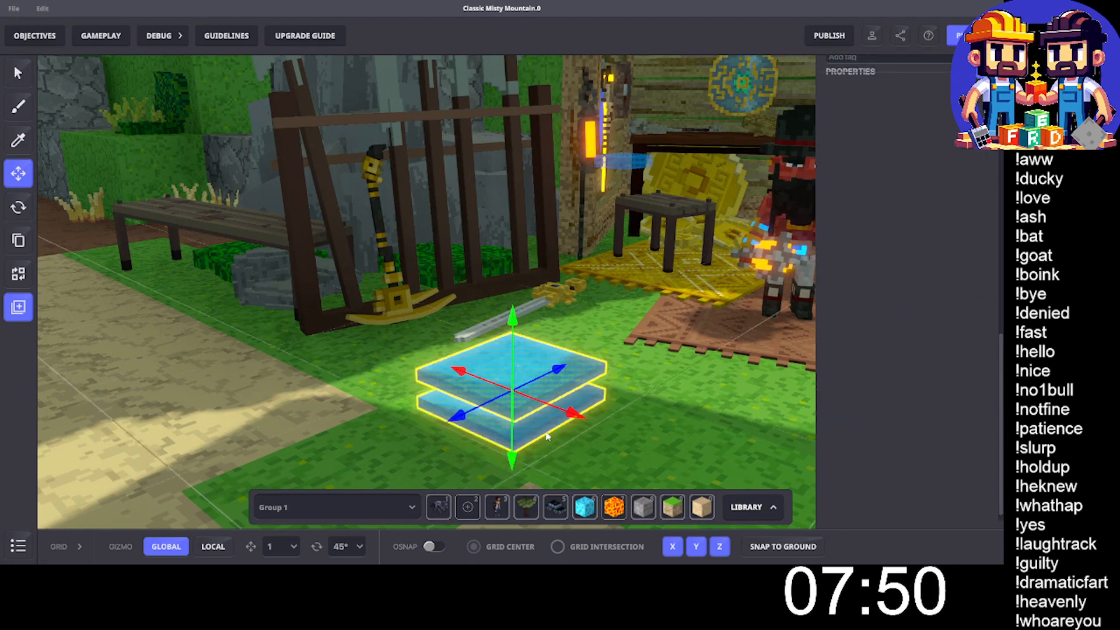
pyautogui.scroll(-5, 872, 330)
pyautogui.scroll(-2, 873, 330)
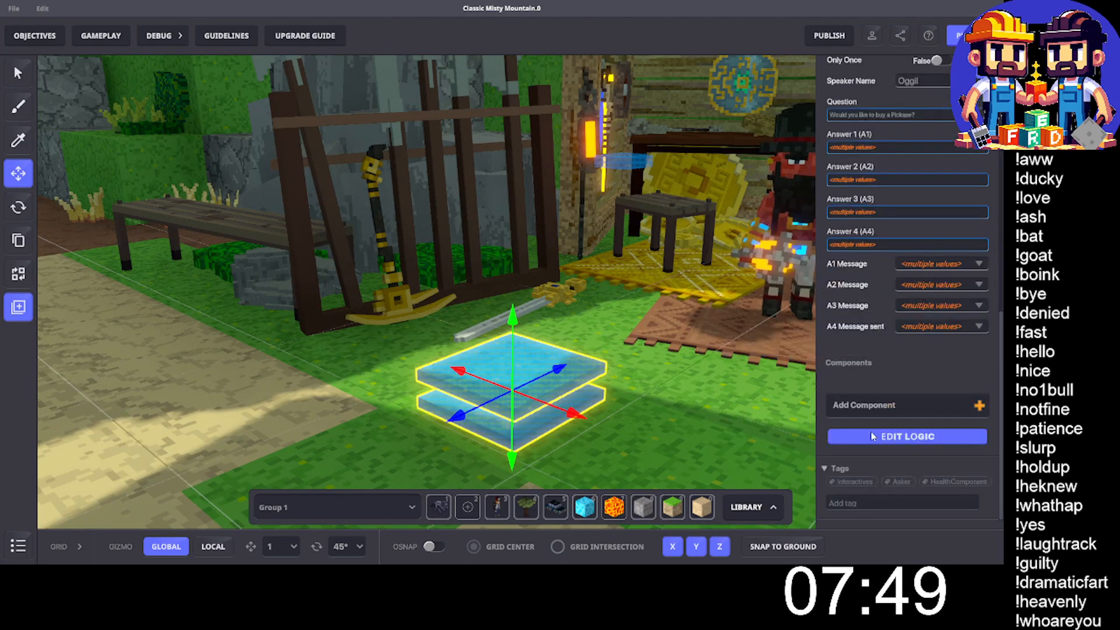
pyautogui.click(856, 505)
pyautogui.write('B')
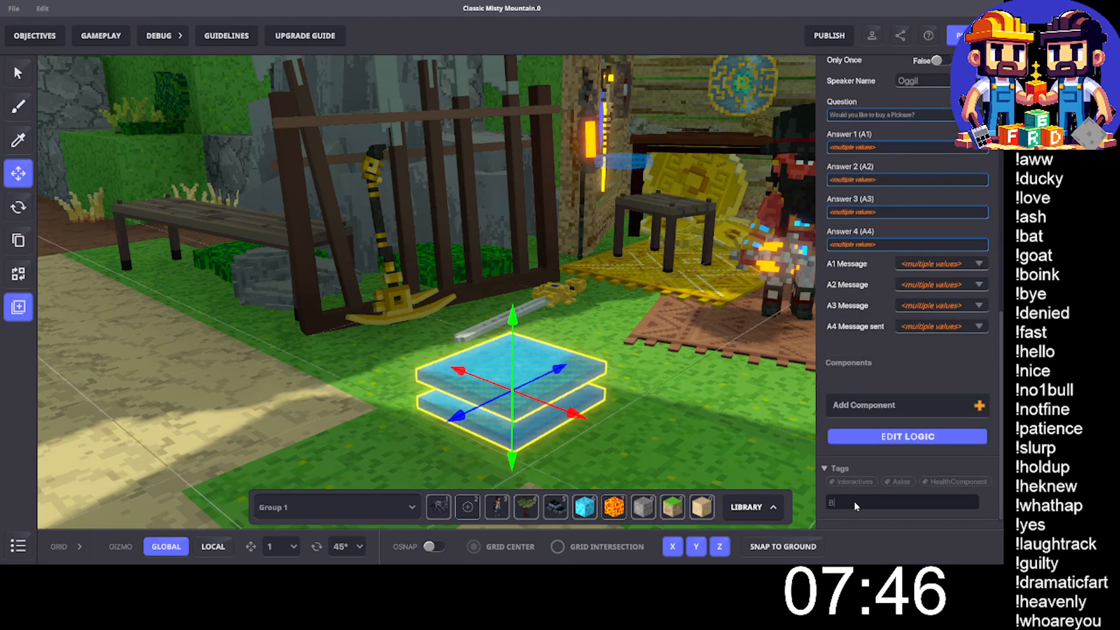
pyautogui.write('uttonC')
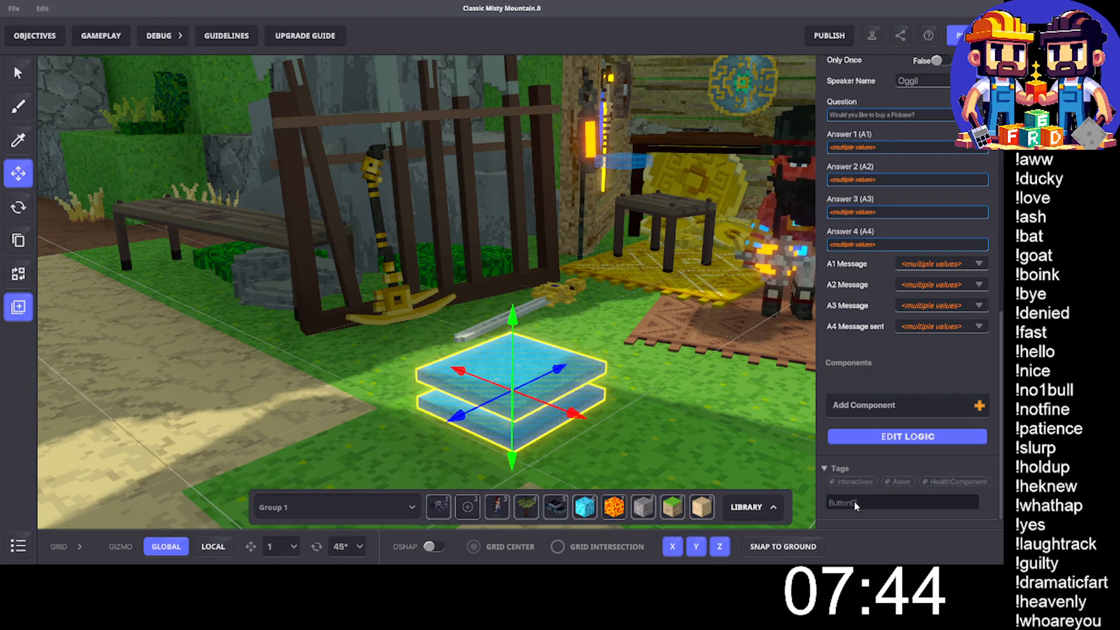
pyautogui.press('BackSpace')
pyautogui.write('Oggil')
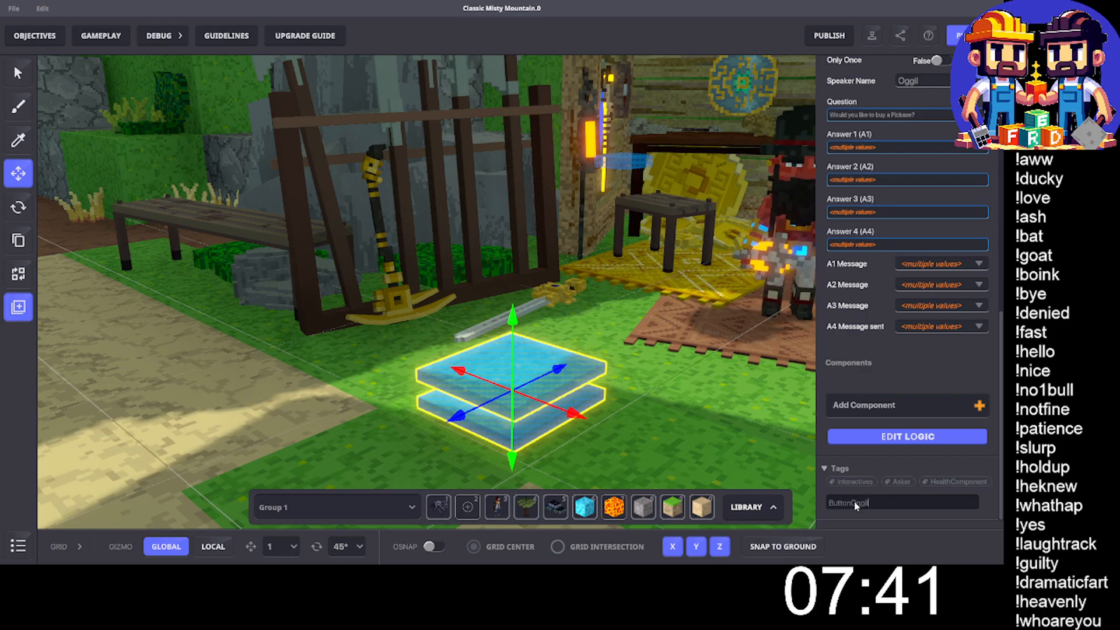
# - Inspect the broadcast type, range and tags of Oggil's Button component and whether its range reaches the Asker pads
pyautogui.moveTo(772, 394); pyautogui.dragTo(708, 299, button='right')
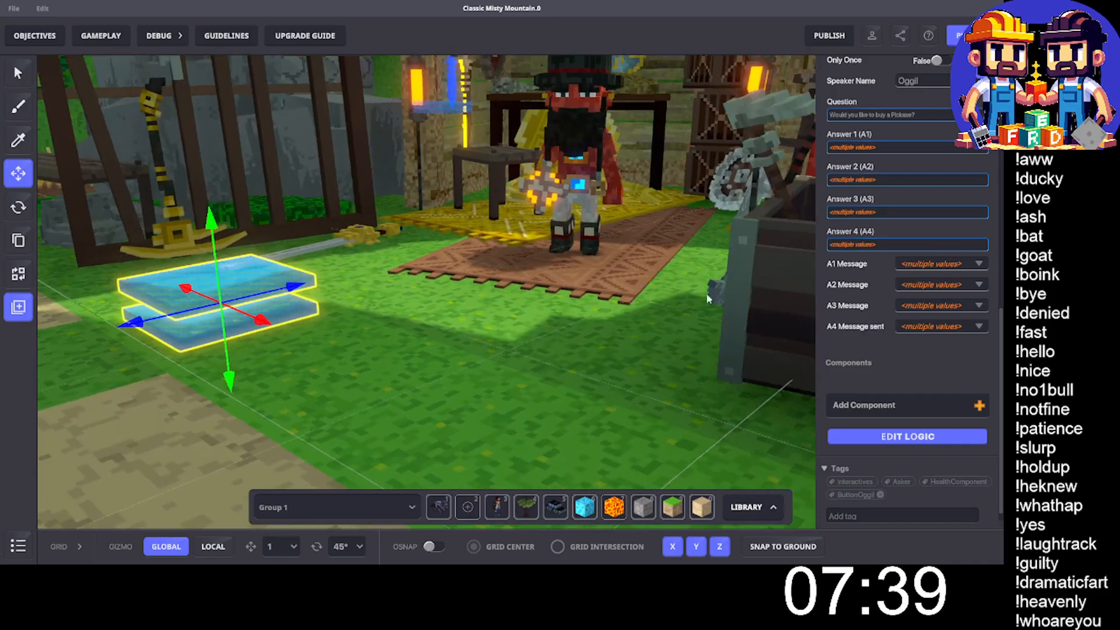
pyautogui.click(596, 175)
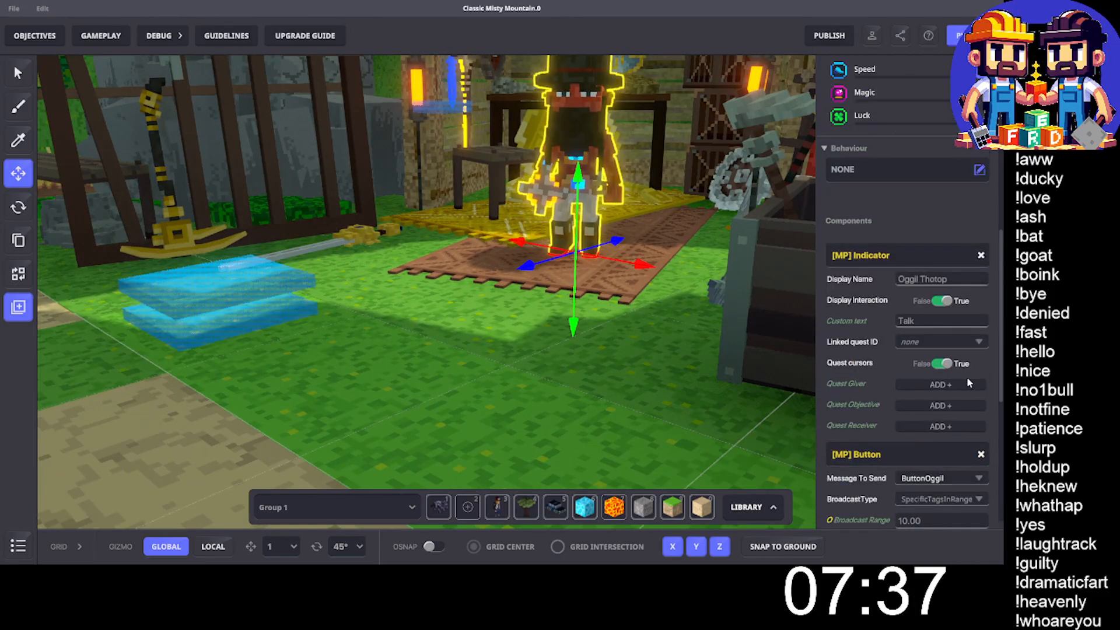
pyautogui.scroll(-5, 970, 382)
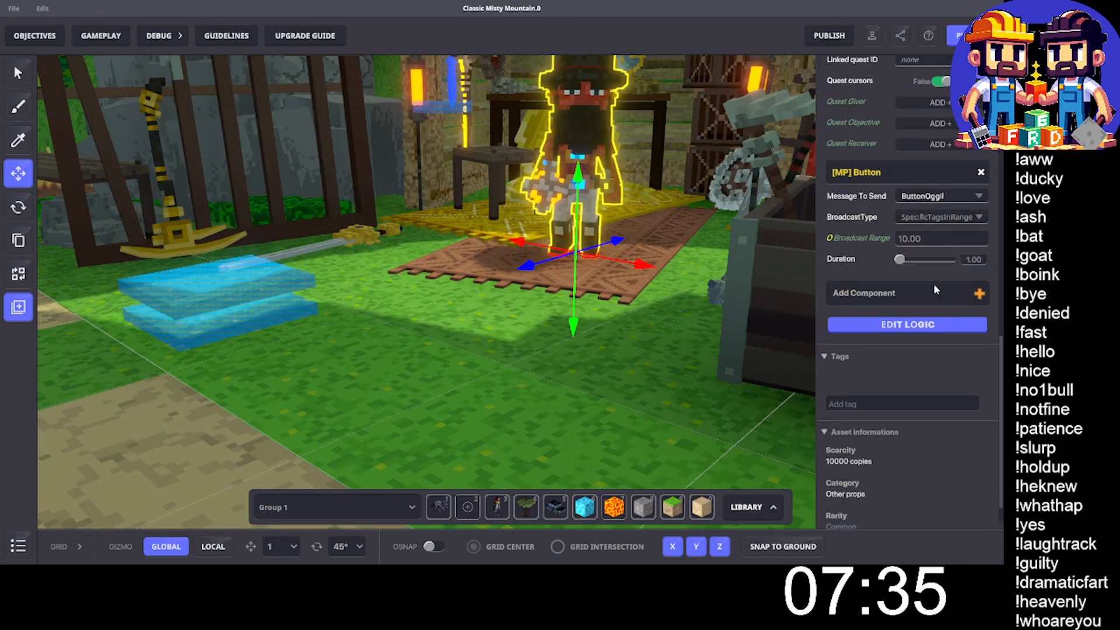
pyautogui.click(928, 325)
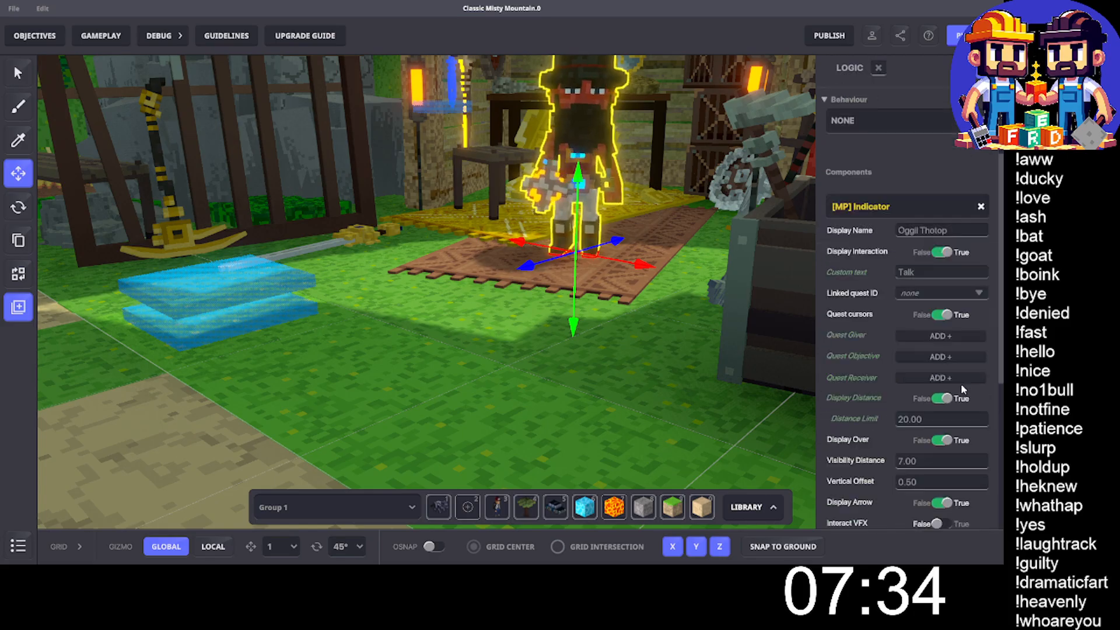
pyautogui.scroll(-5, 538, 414)
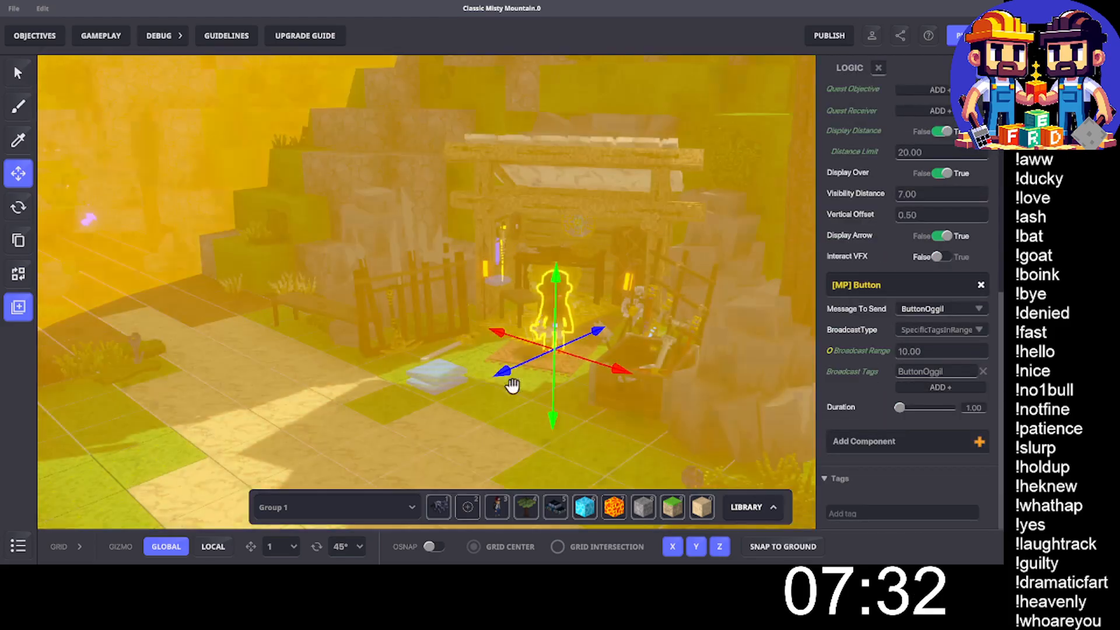
pyautogui.moveTo(512, 386); pyautogui.dragTo(416, 360, button='right')
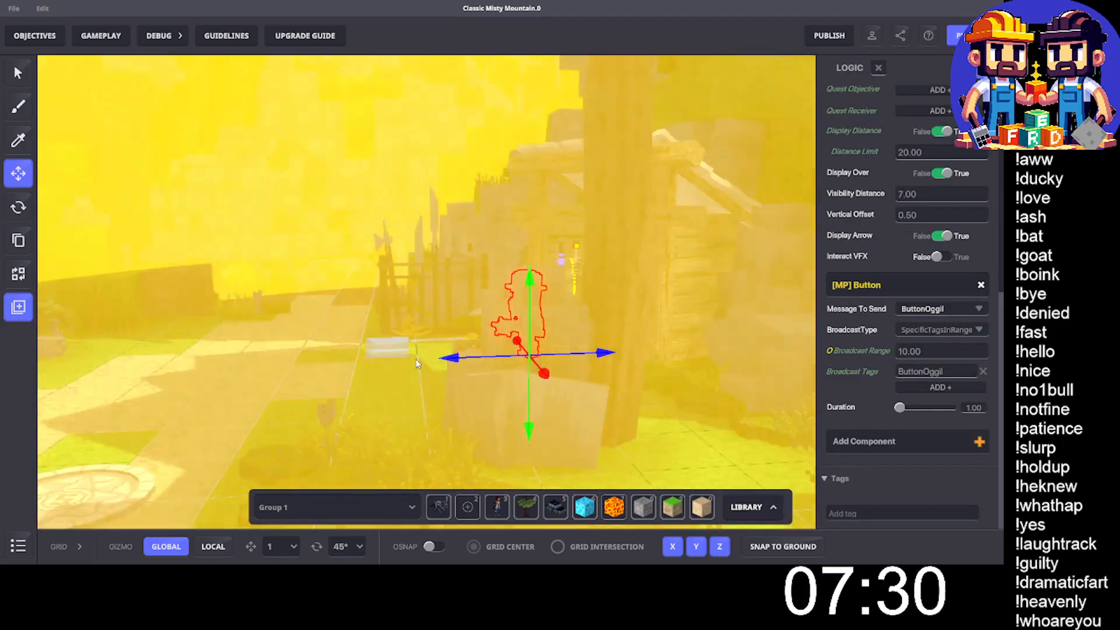
# - Save the changes to the Classic Misty Mountain map
pyautogui.hotkey('ctrl', 's')
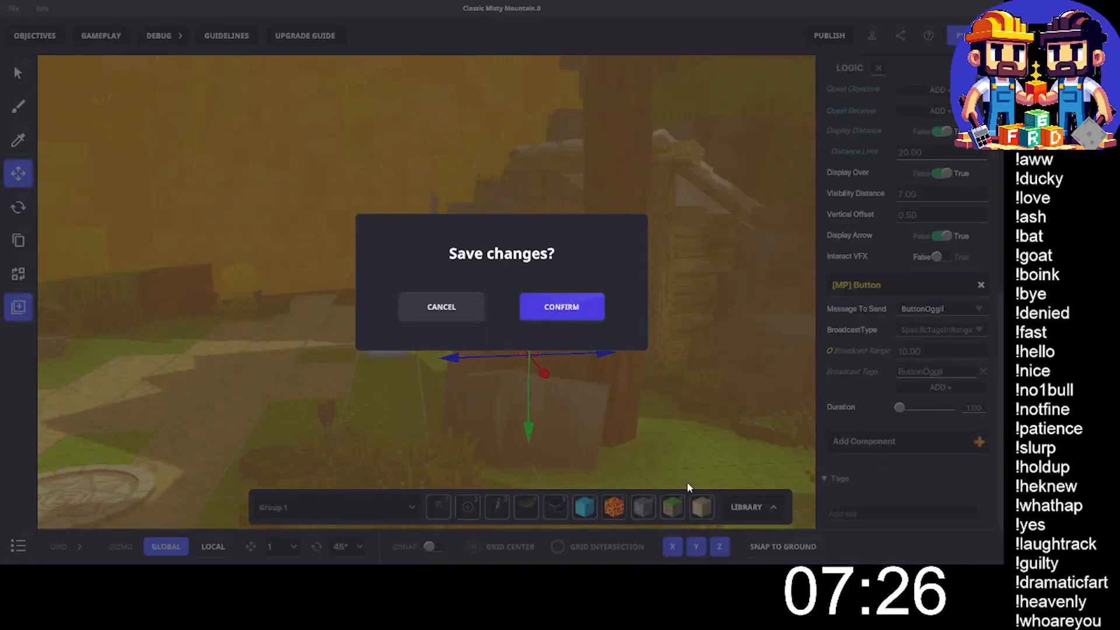
pyautogui.press('Return')
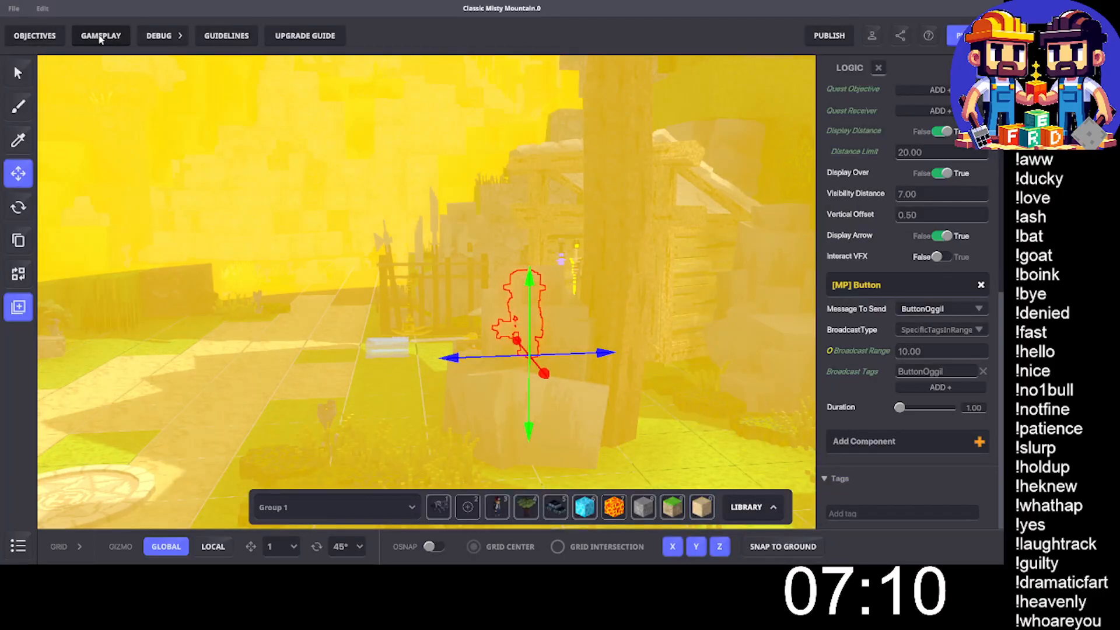
# - Set the starting value of the global Masters variable to 100000 in the game rules
pyautogui.click(100, 37)
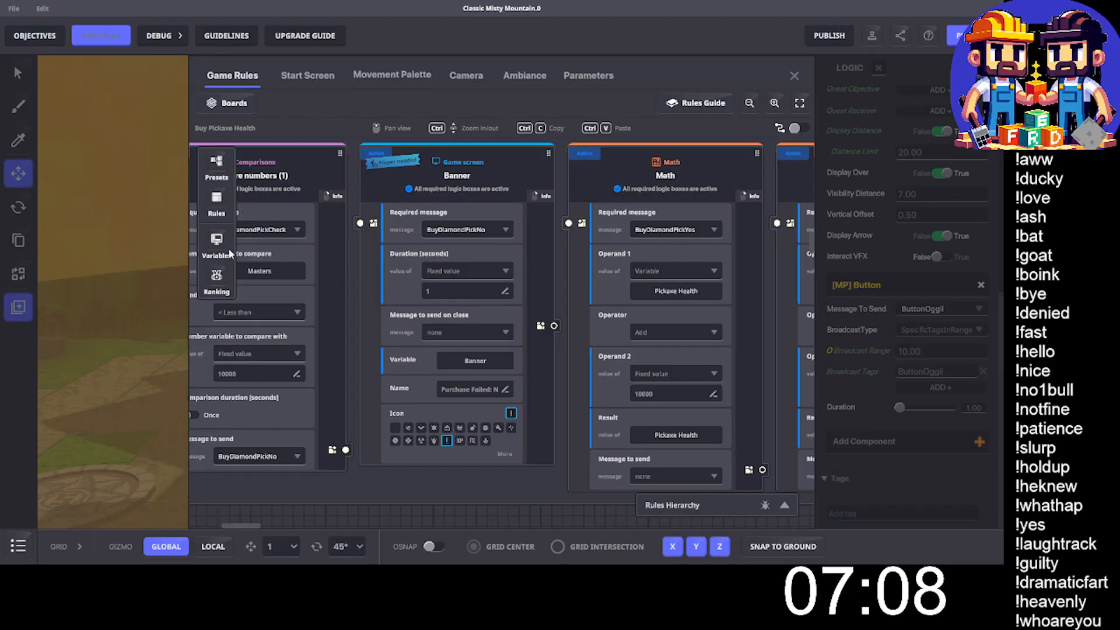
pyautogui.click(227, 246)
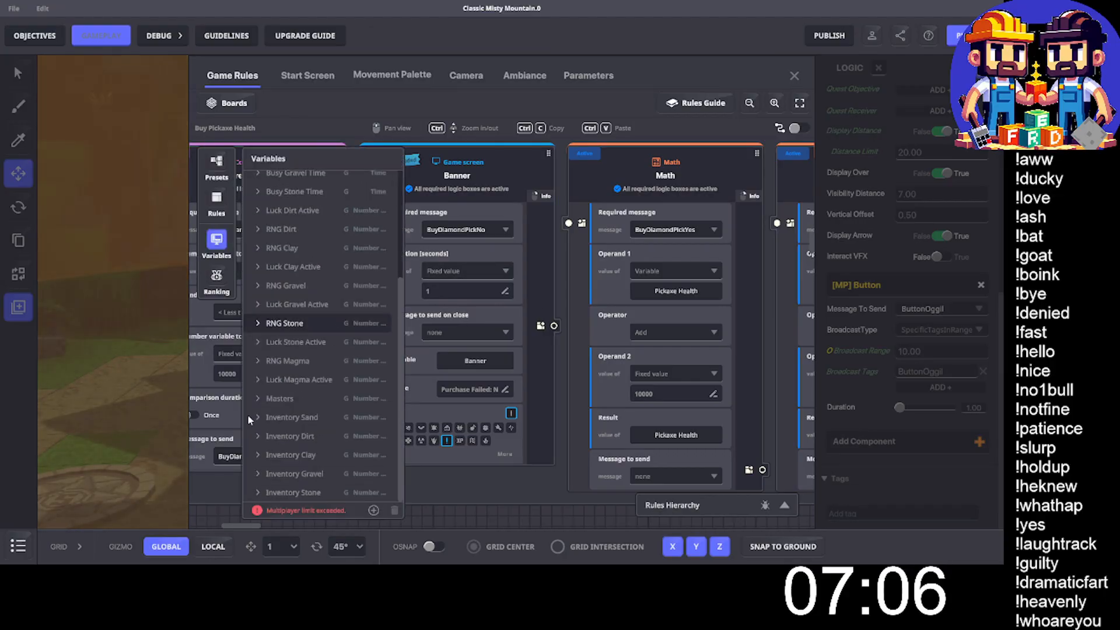
pyautogui.click(262, 398)
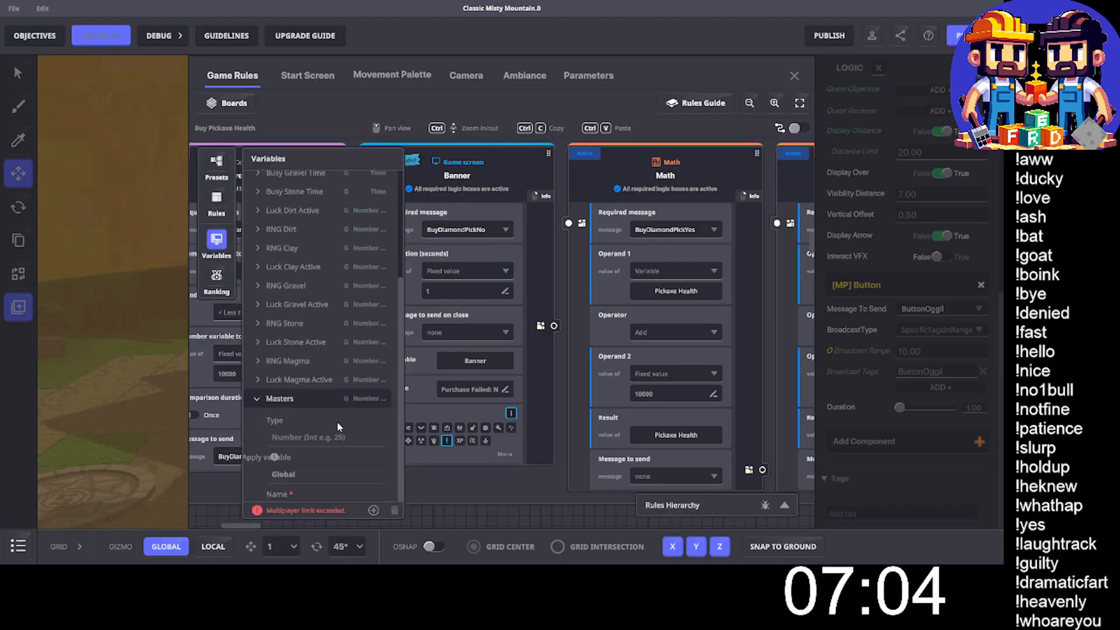
pyautogui.scroll(-3, 302, 409)
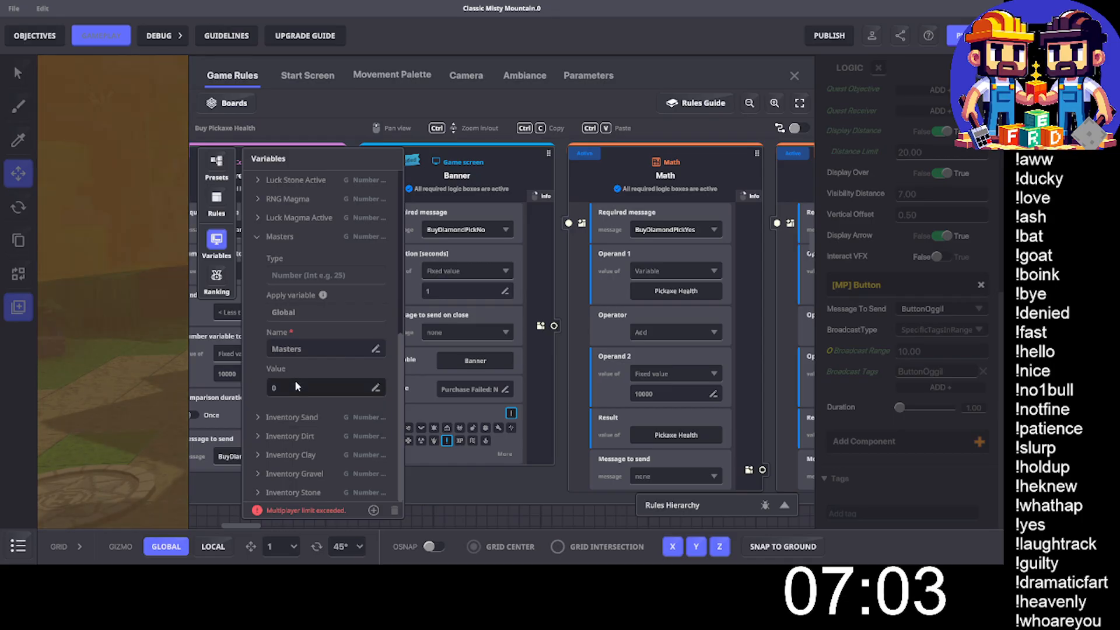
pyautogui.click(296, 383)
pyautogui.write('1')
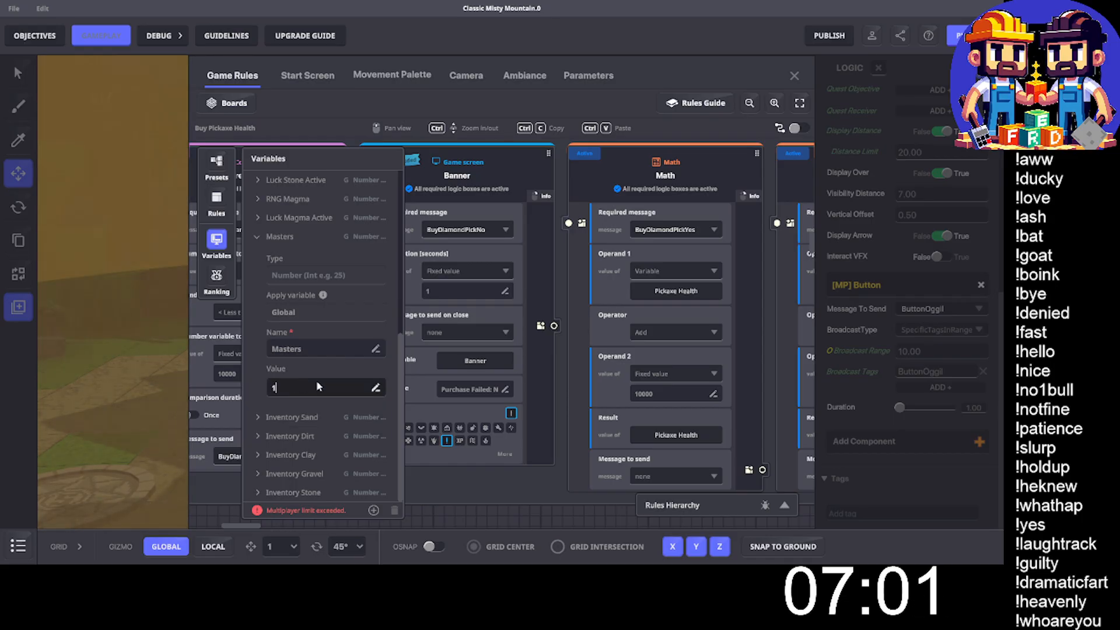
pyautogui.write('00000')
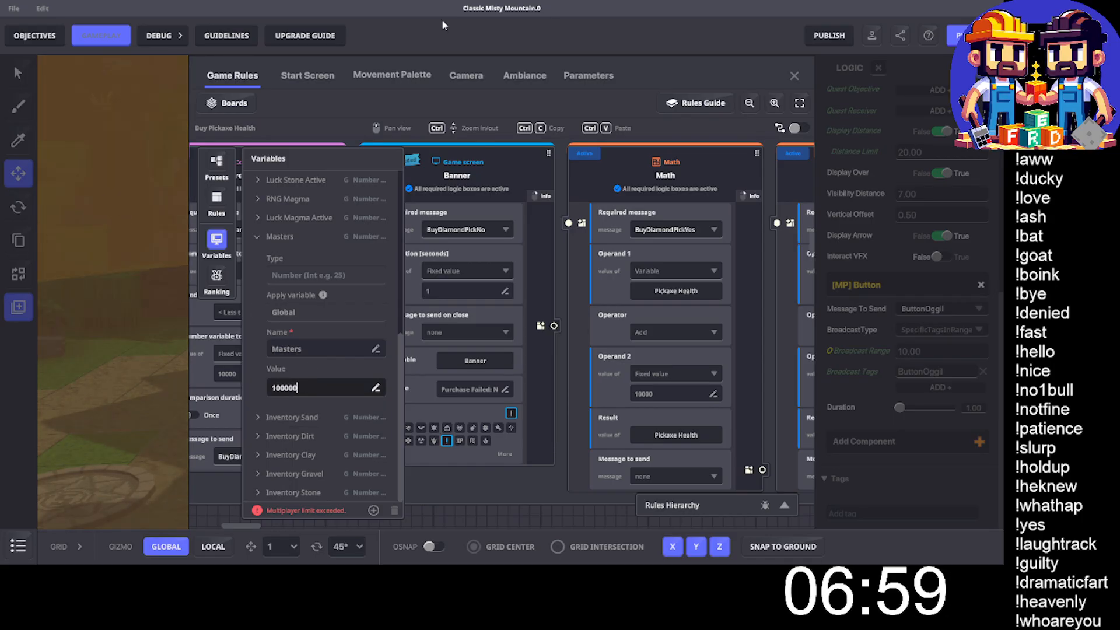
pyautogui.write('4')
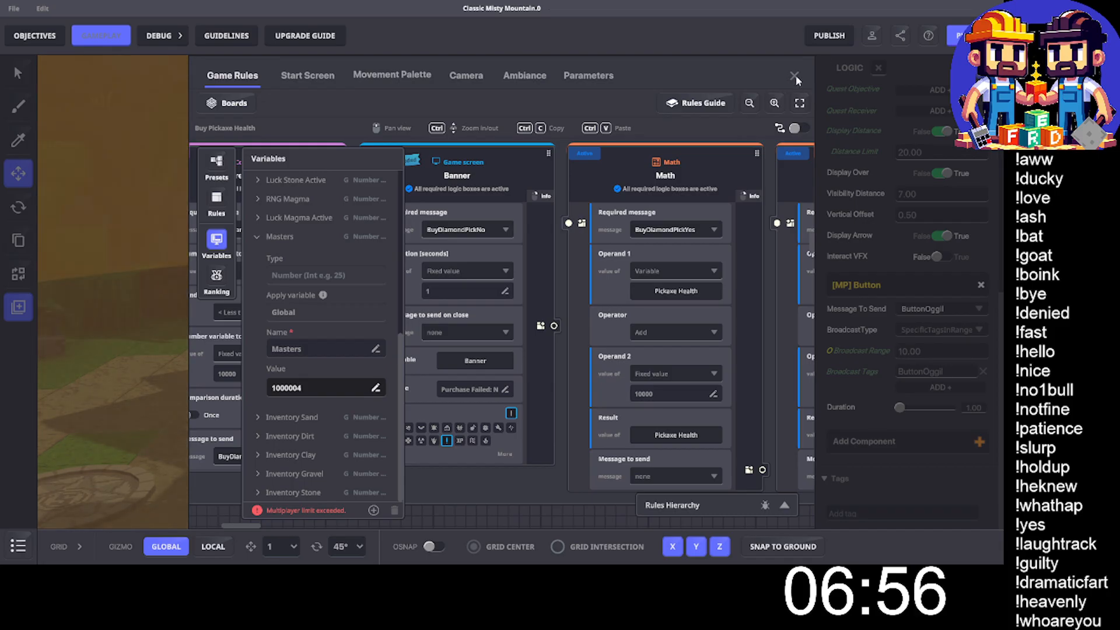
# - Close the game rules with the Masters starting value at 100000 and start a play-test of the map
pyautogui.press('BackSpace')
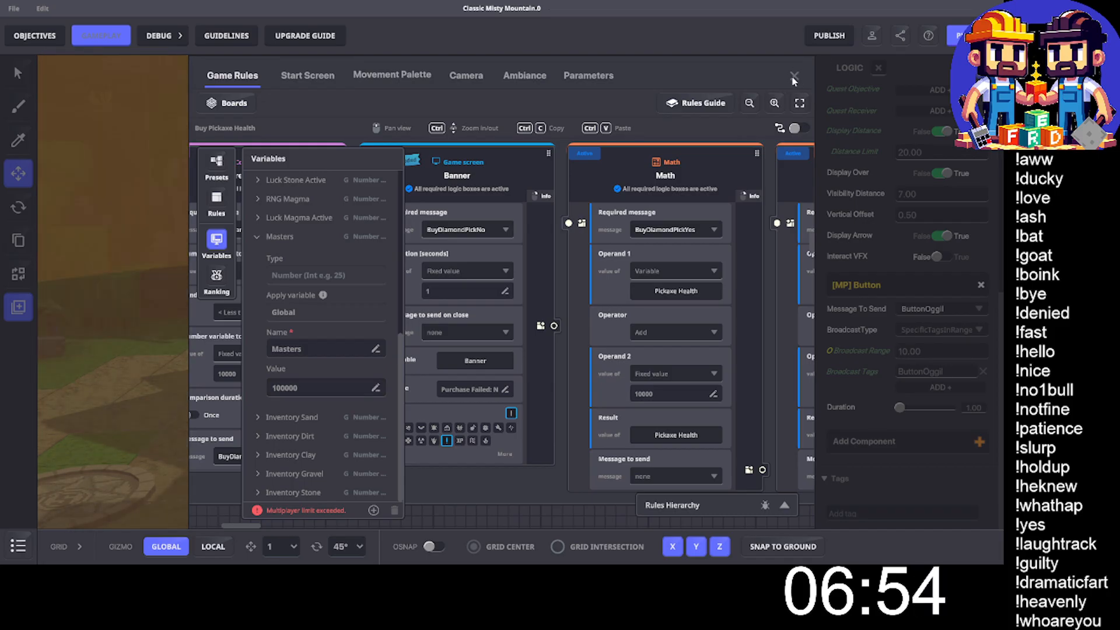
pyautogui.click(794, 78)
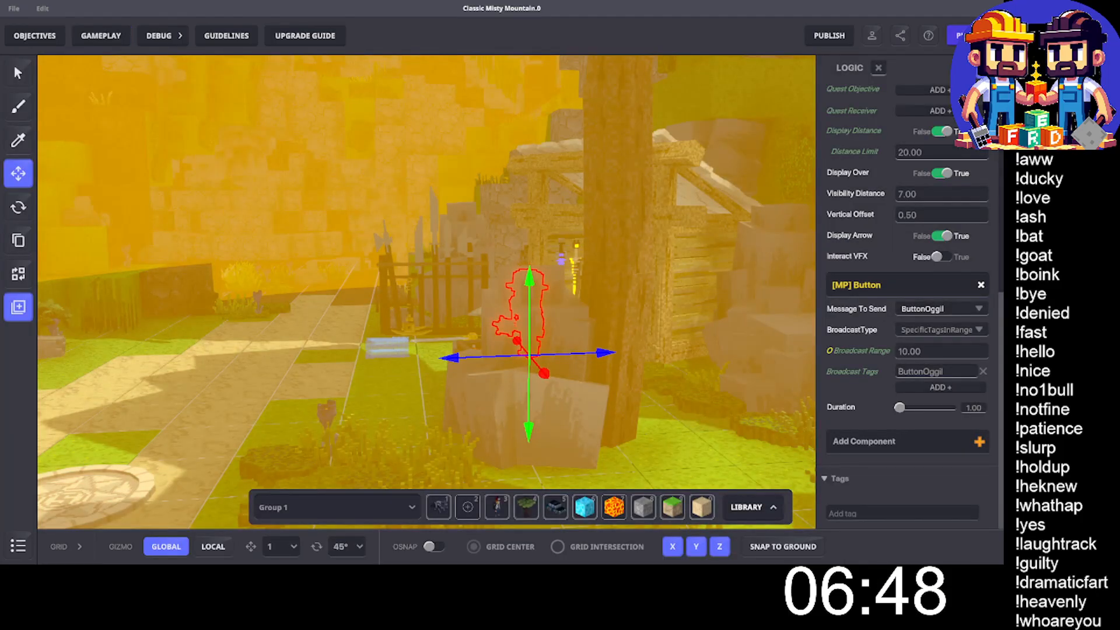
pyautogui.click(968, 36)
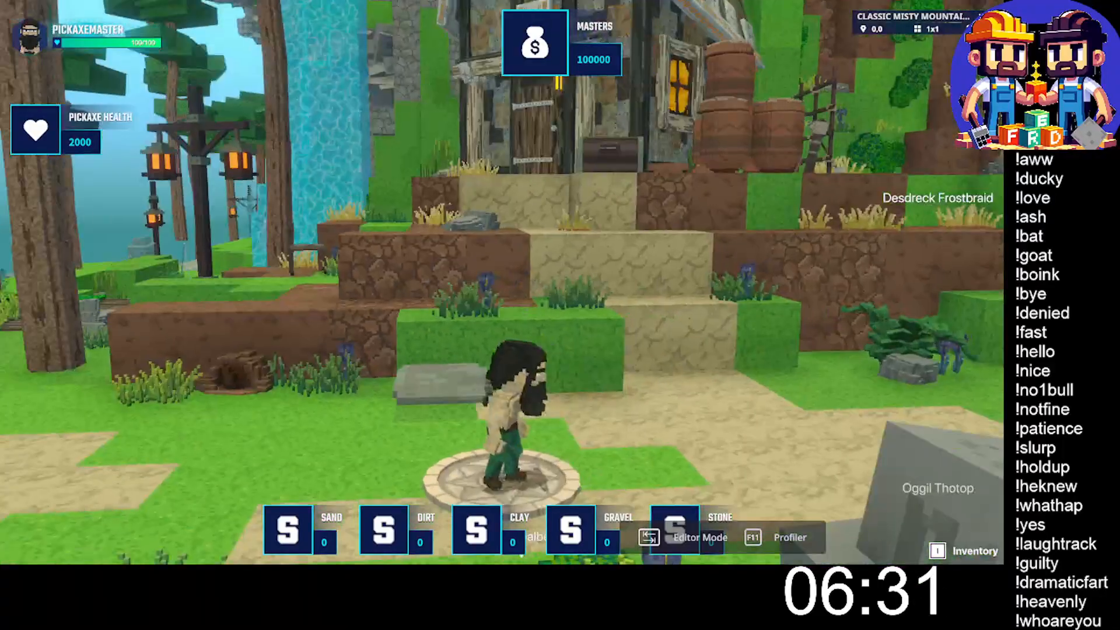
# - Walk to Oggil's stall, talk to him and buy the Iron Pickaxe (100 M = 100 PH)
pyautogui.press('w')
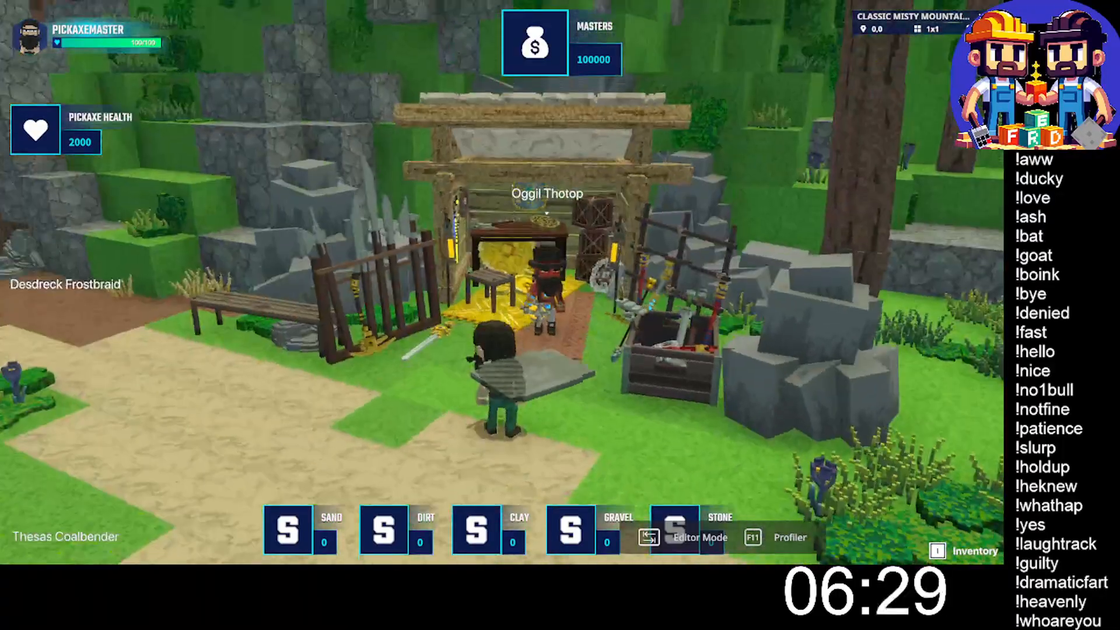
pyautogui.press('w')
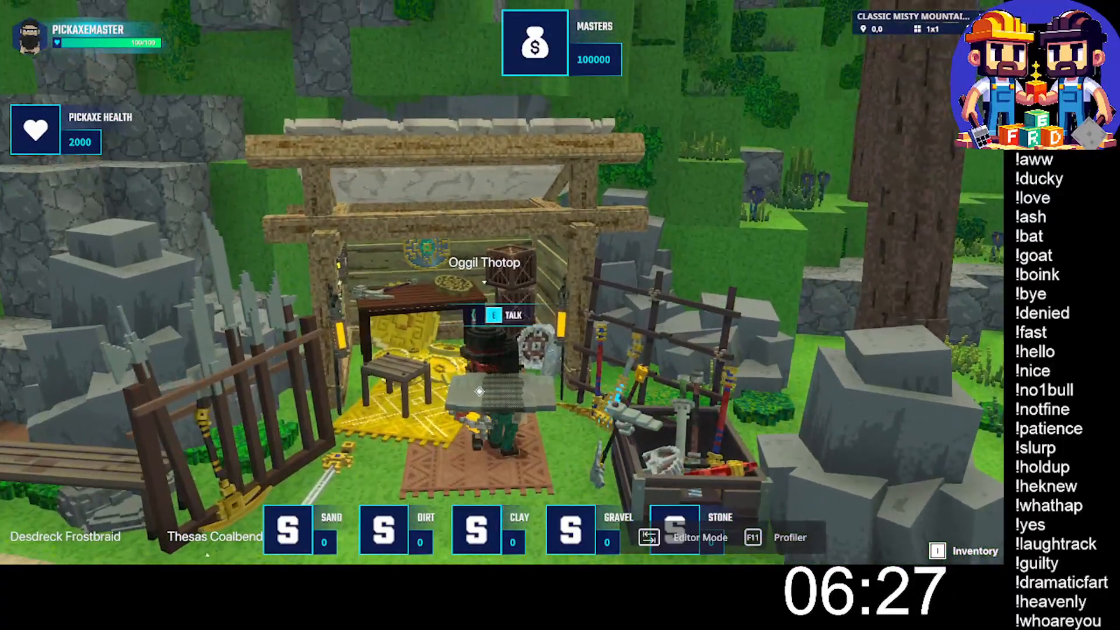
pyautogui.press('e')
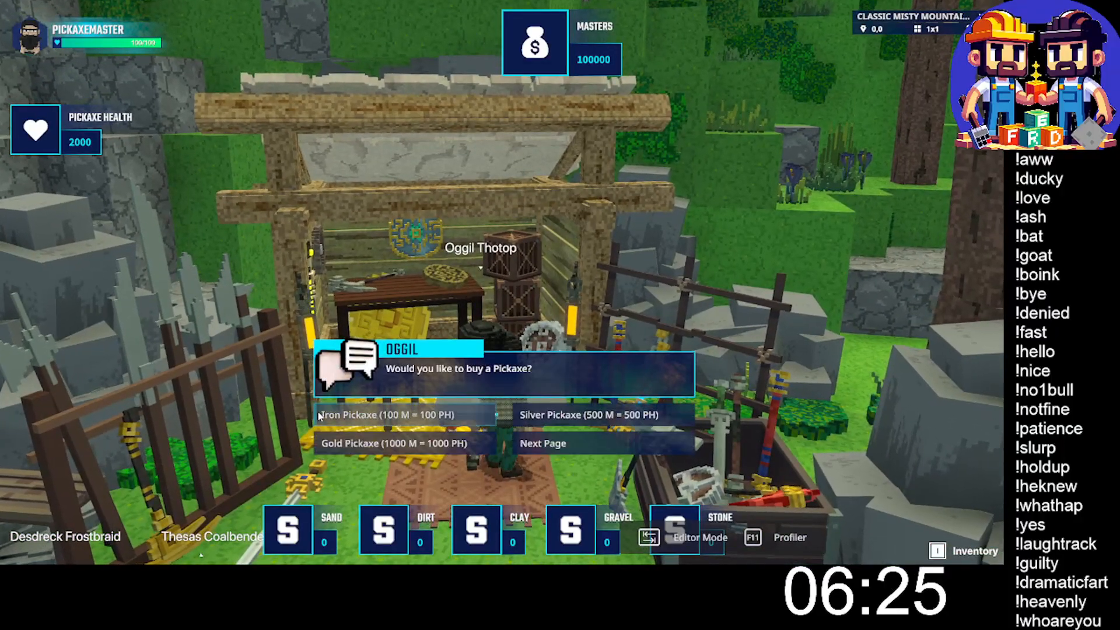
pyautogui.click(396, 416)
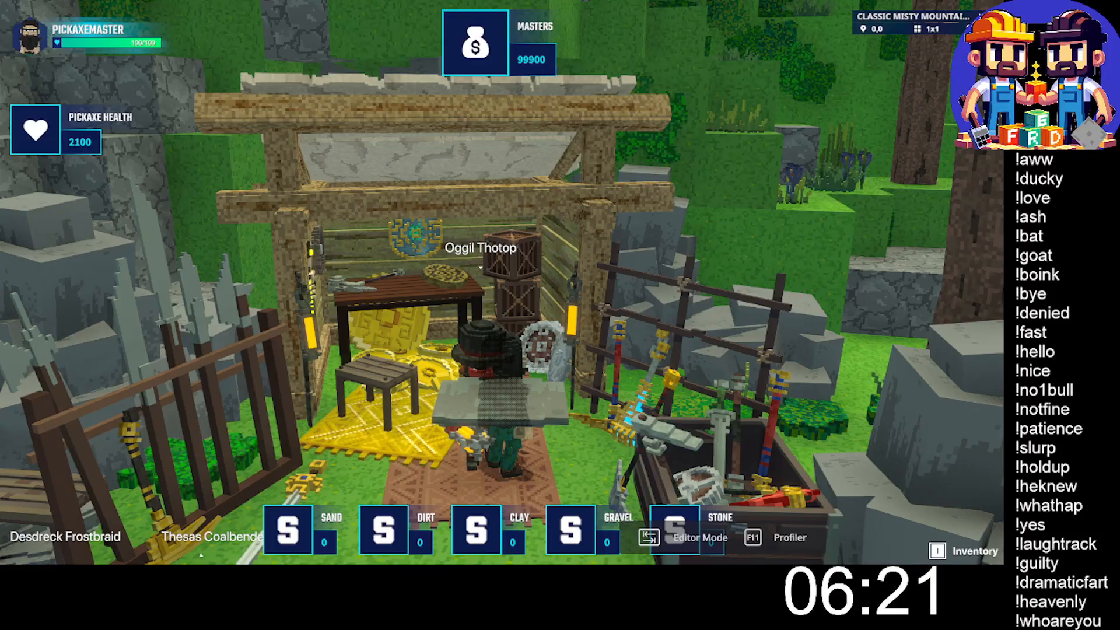
# - Step back from Oggil, return to him and buy the Silver Pickaxe (500 M = 500 PH)
pyautogui.press('s')
pyautogui.press('w')
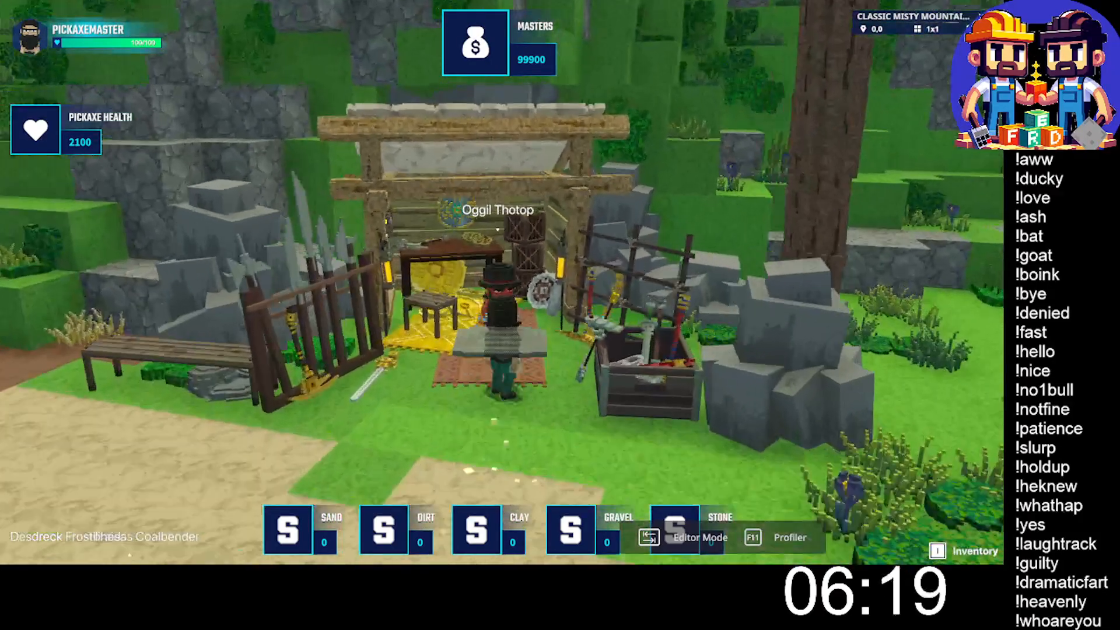
pyautogui.press('e')
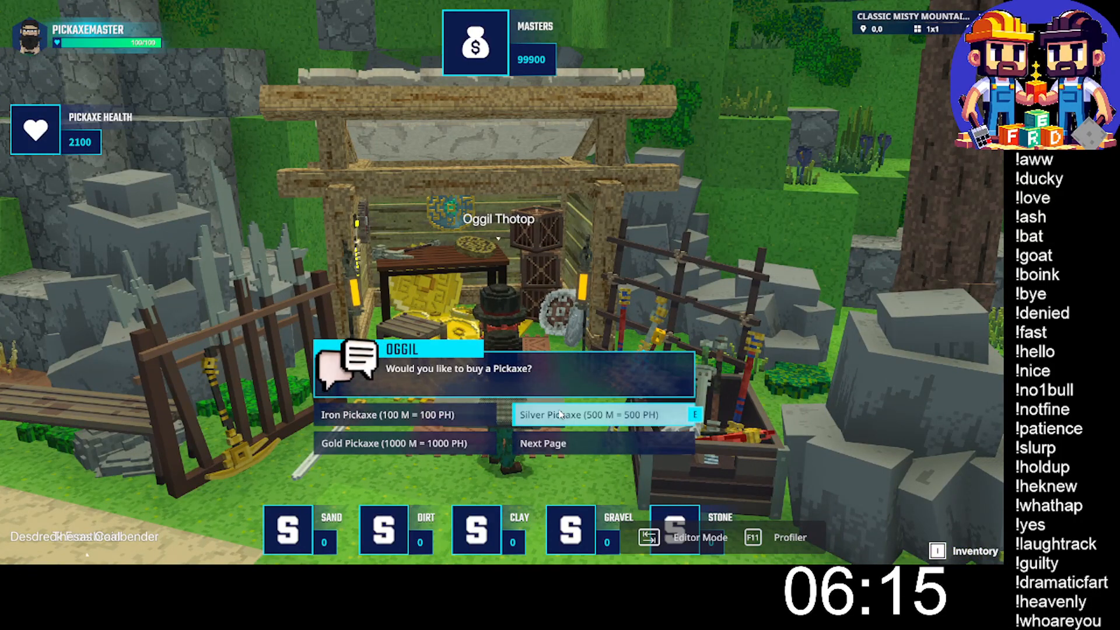
pyautogui.click(610, 416)
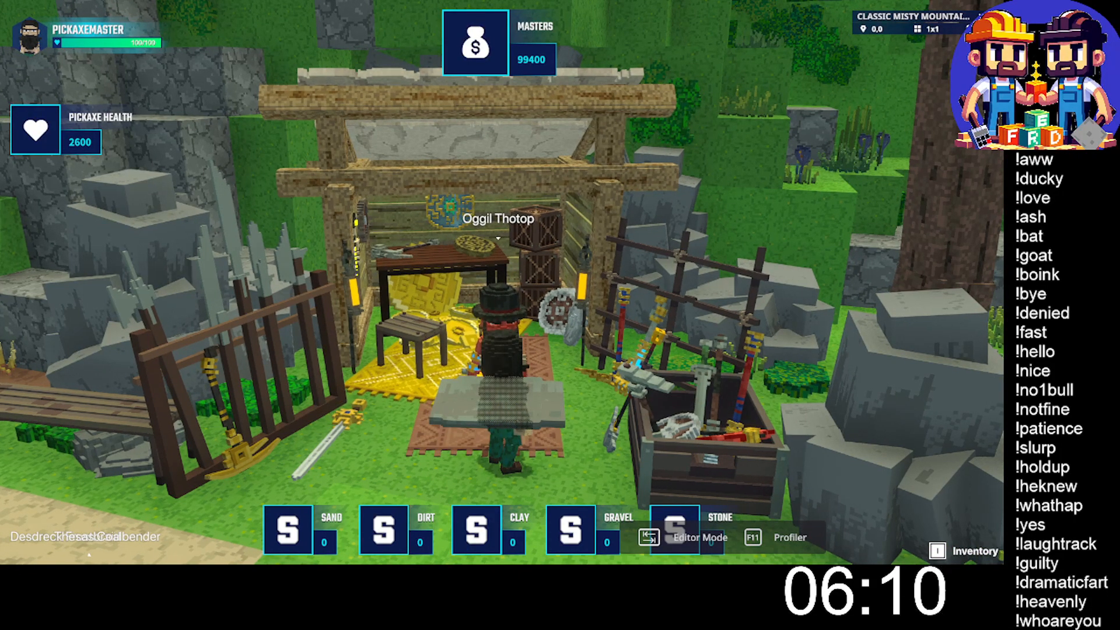
# - Buy the Gold Pickaxe (1000 M = 1000 PH) from Oggil three times in a row
pyautogui.press('e')
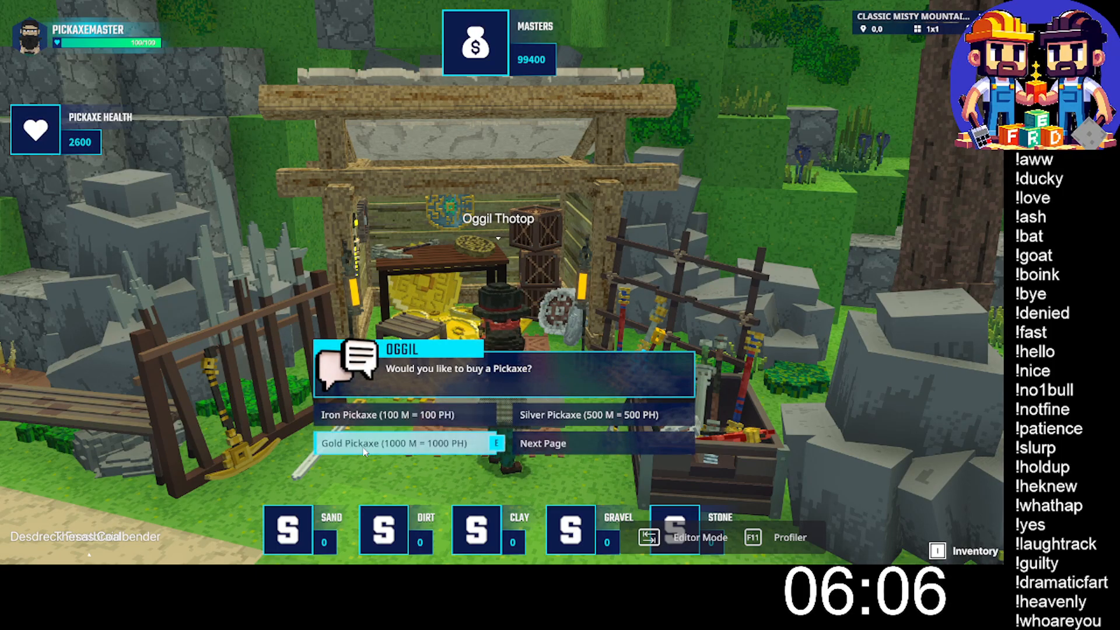
pyautogui.click(365, 451)
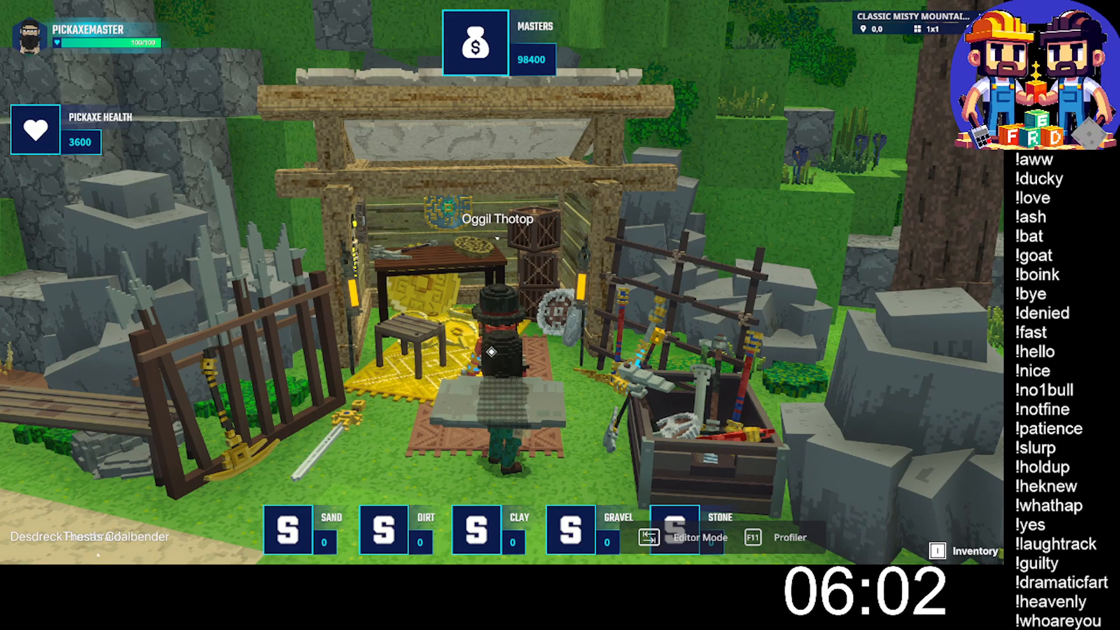
pyautogui.press('e')
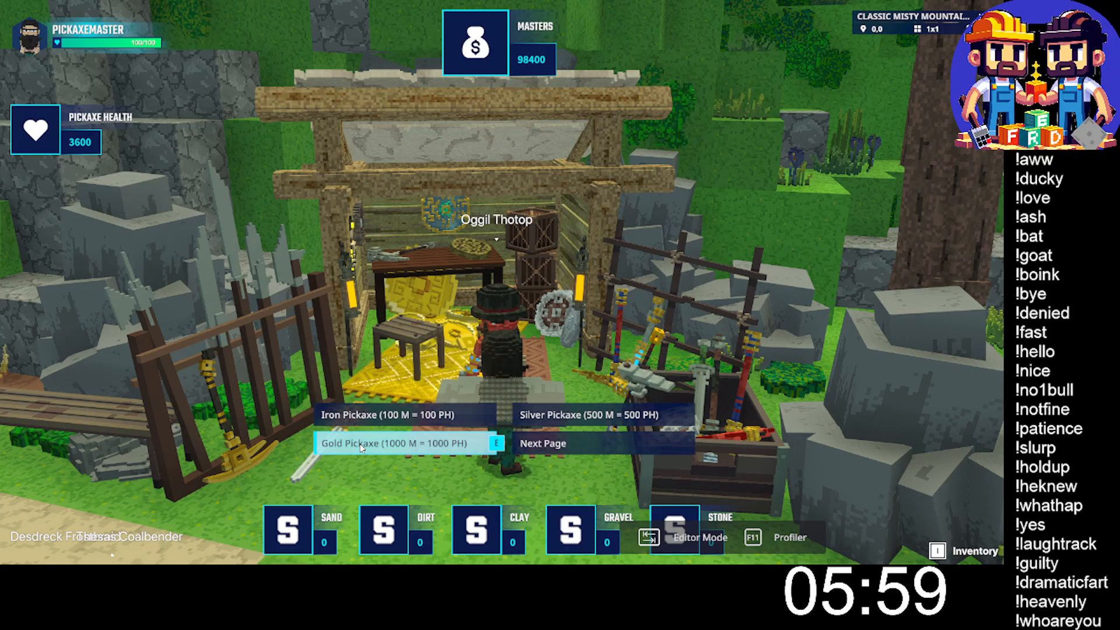
pyautogui.click(362, 448)
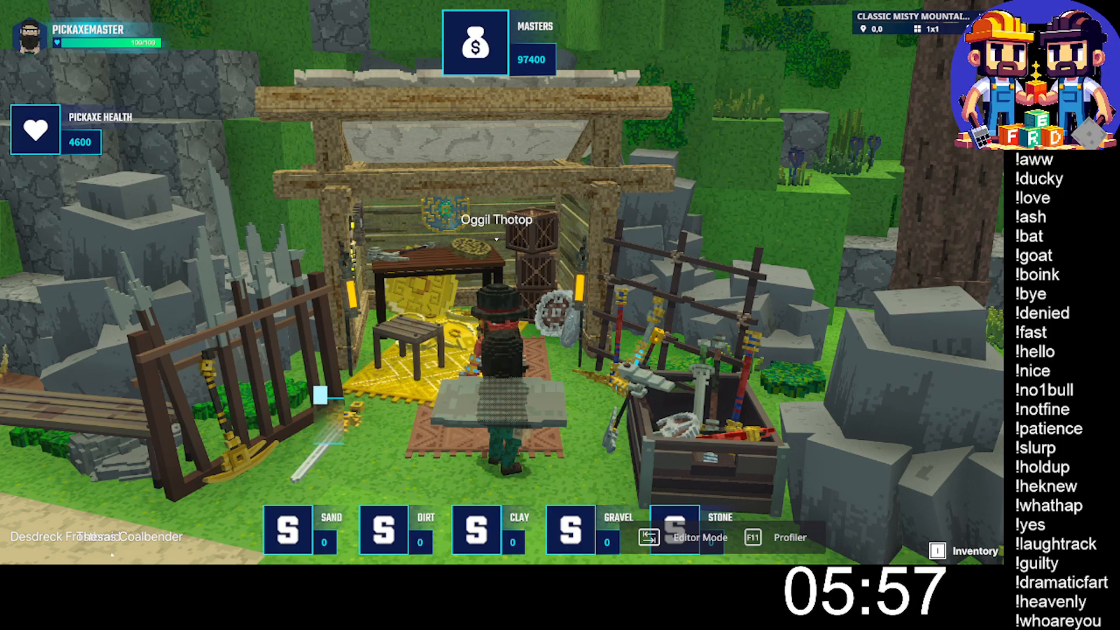
pyautogui.press('e')
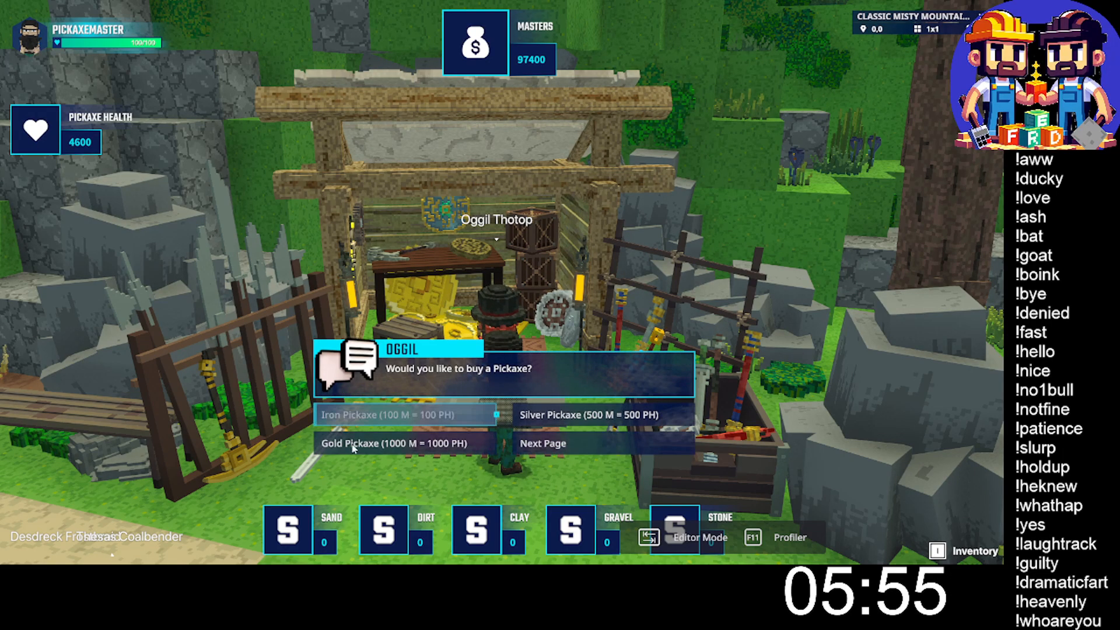
pyautogui.click(362, 443)
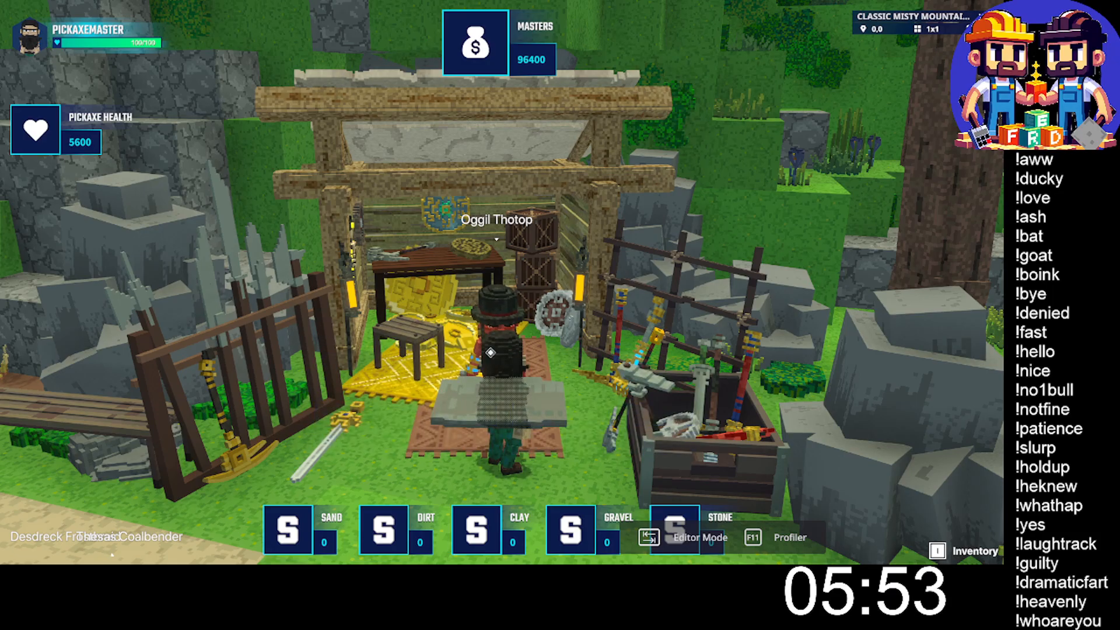
# - Buy the Ruby Pickaxe (2000 M) and the Diamond Pickaxe (10,000 M) from the second page of Oggil's dialogue
pyautogui.press('e')
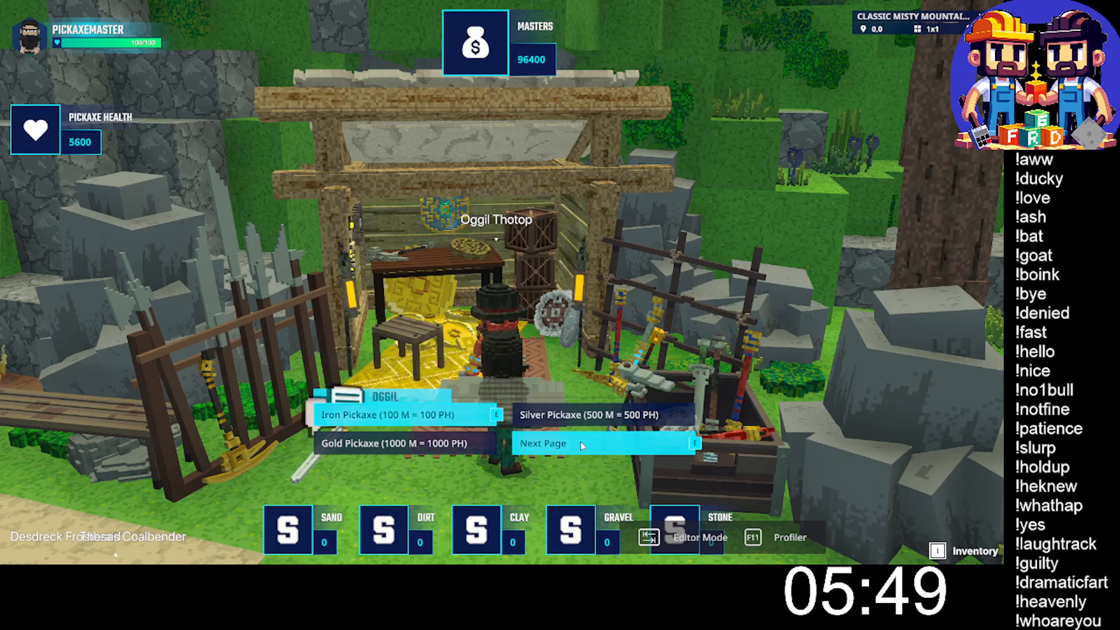
pyautogui.click(585, 446)
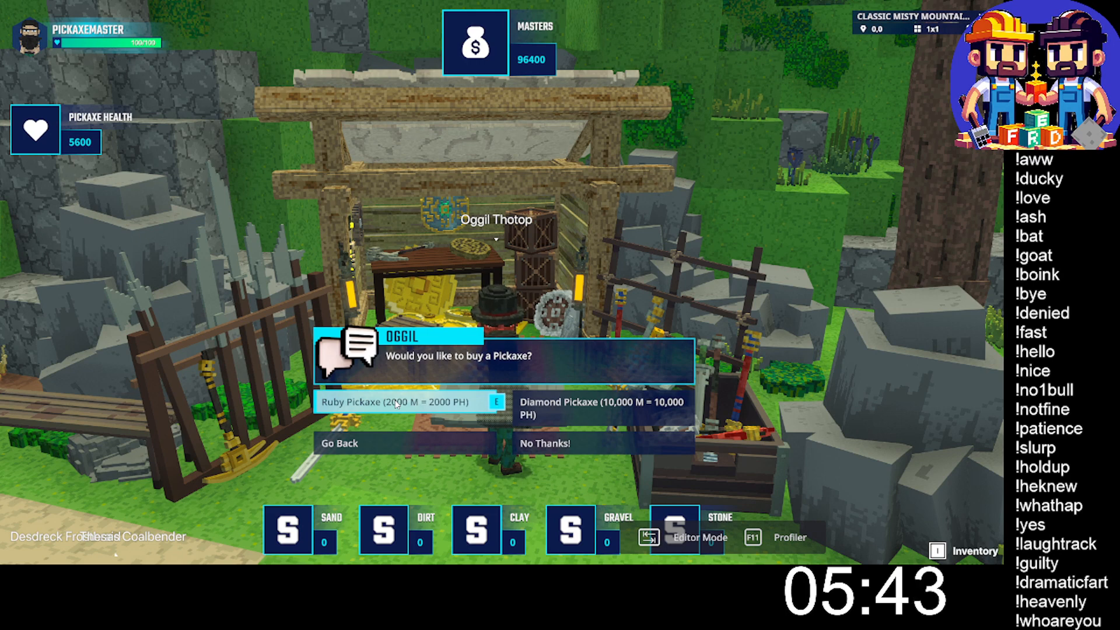
pyautogui.click(395, 403)
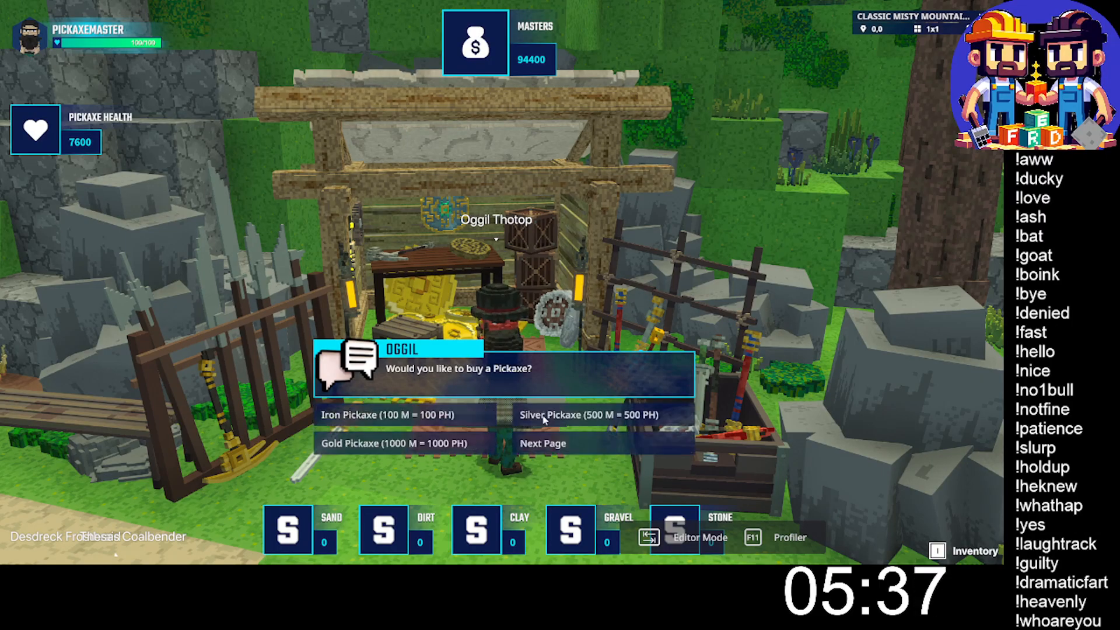
pyautogui.click(554, 445)
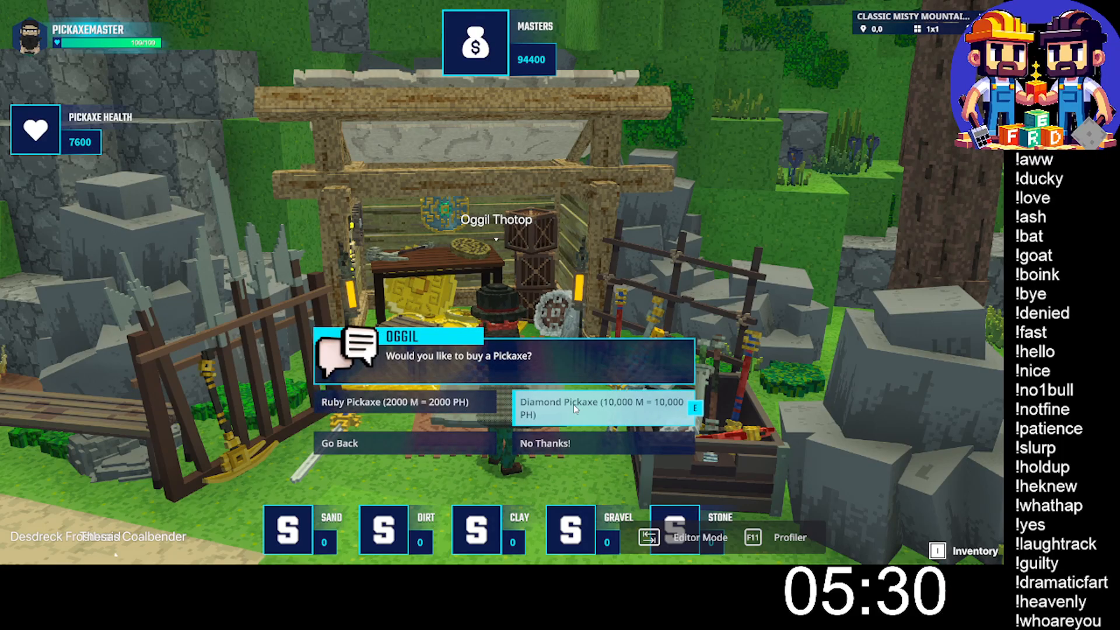
pyautogui.click(573, 404)
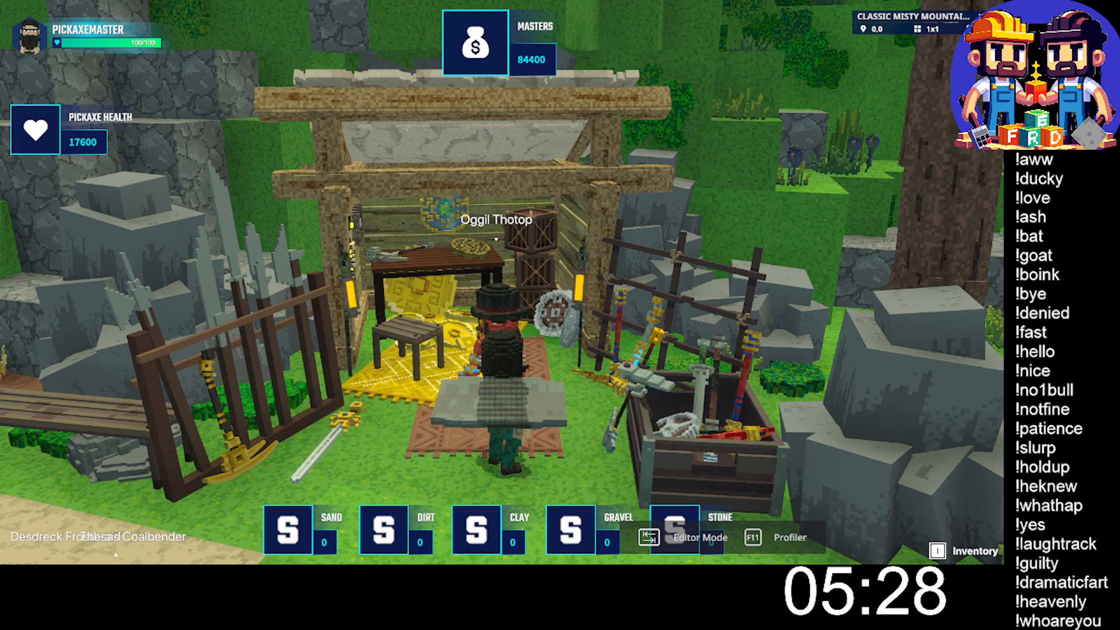
# - Test paging forward and back through Oggil's dialogue and decline the offer on its second page with No Thanks!
pyautogui.moveTo(523, 362)
pyautogui.mouseDown(button='right')
pyautogui.moveTo(490, 377)
pyautogui.moveTo(523, 363)
pyautogui.mouseUp(button='right')
pyautogui.click(528, 367)
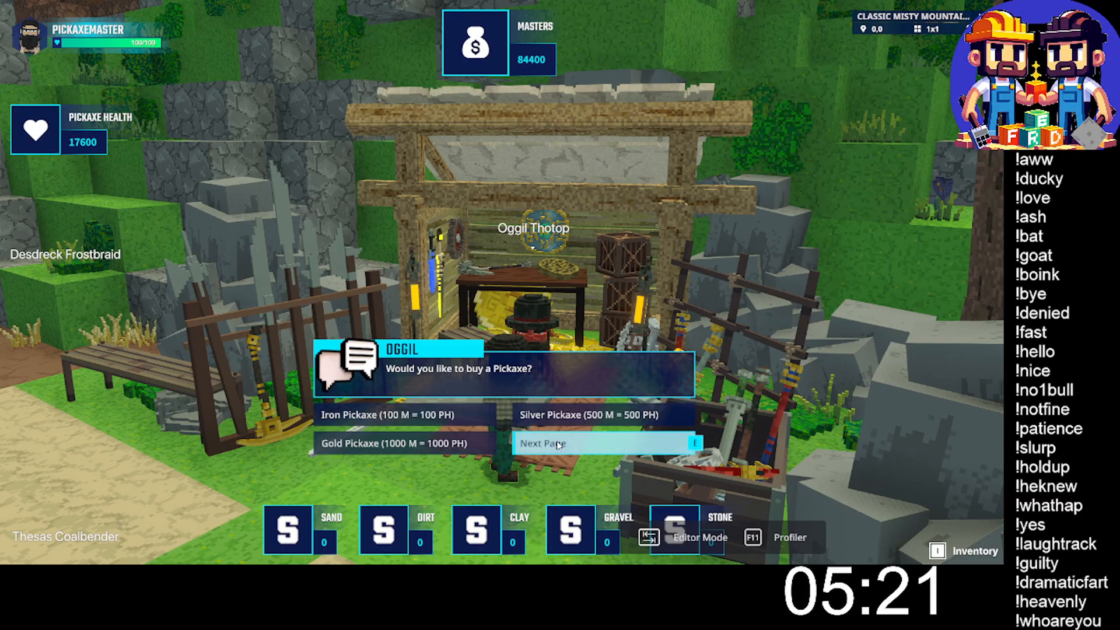
pyautogui.click(558, 444)
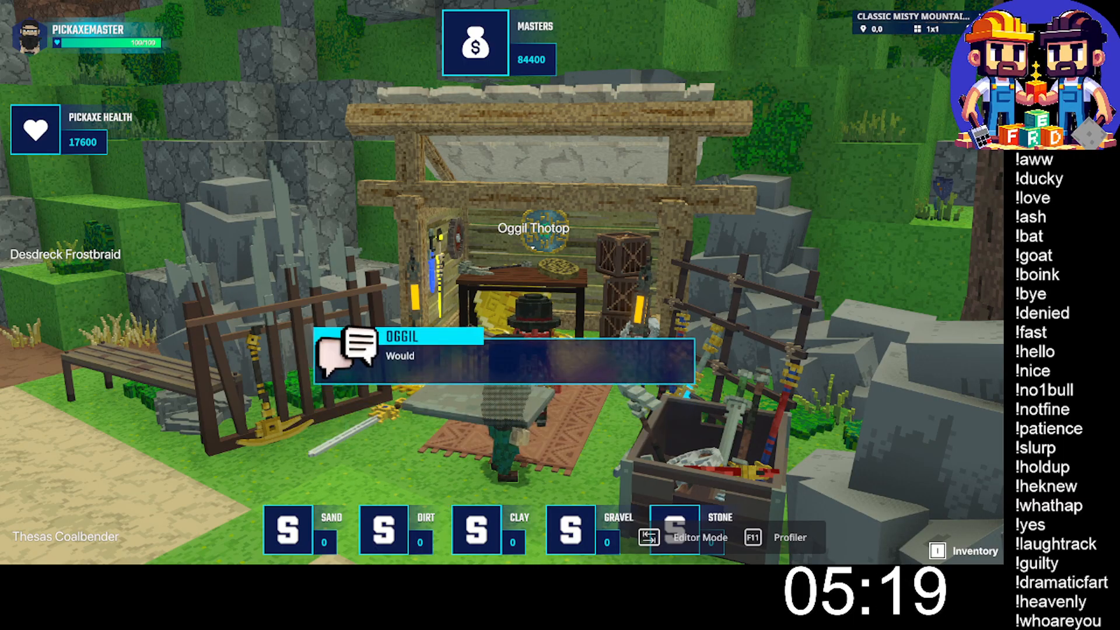
pyautogui.click(344, 445)
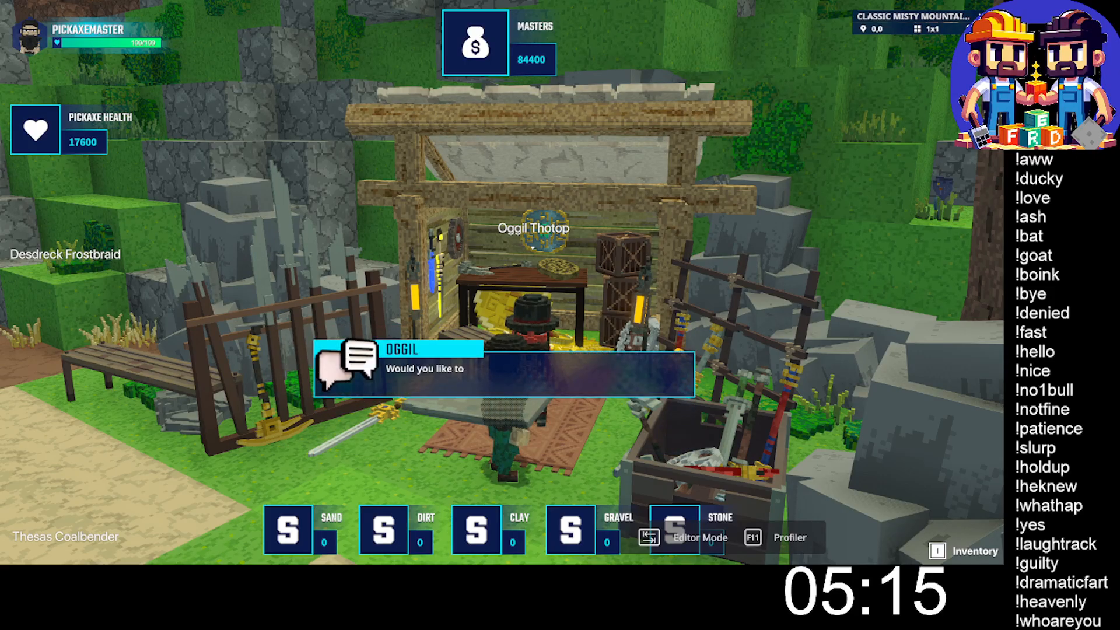
pyautogui.click(581, 449)
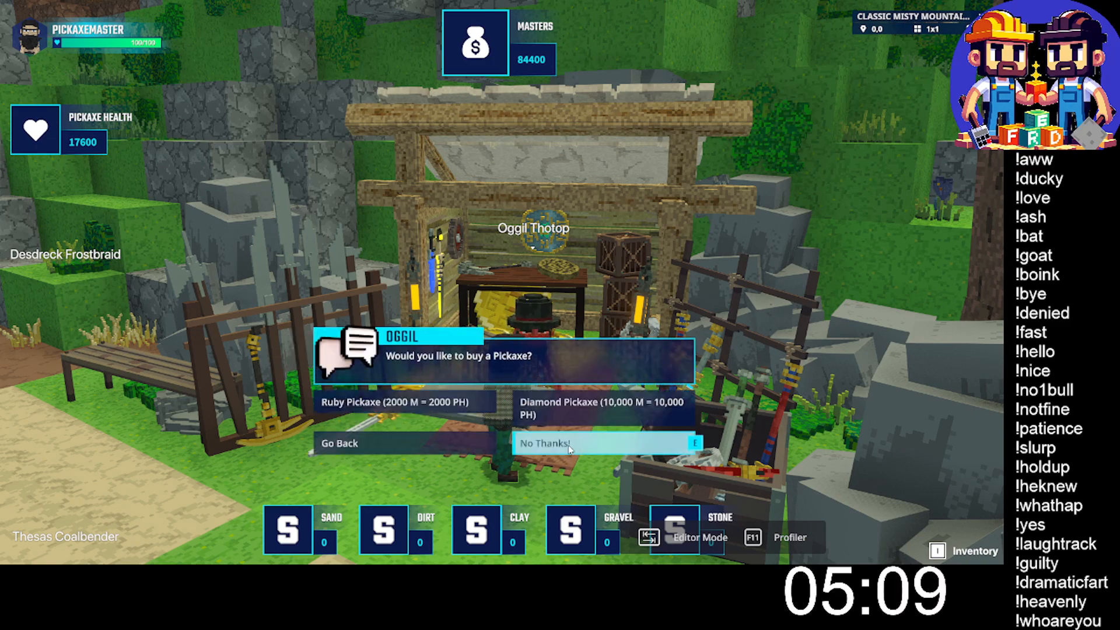
pyautogui.click(568, 444)
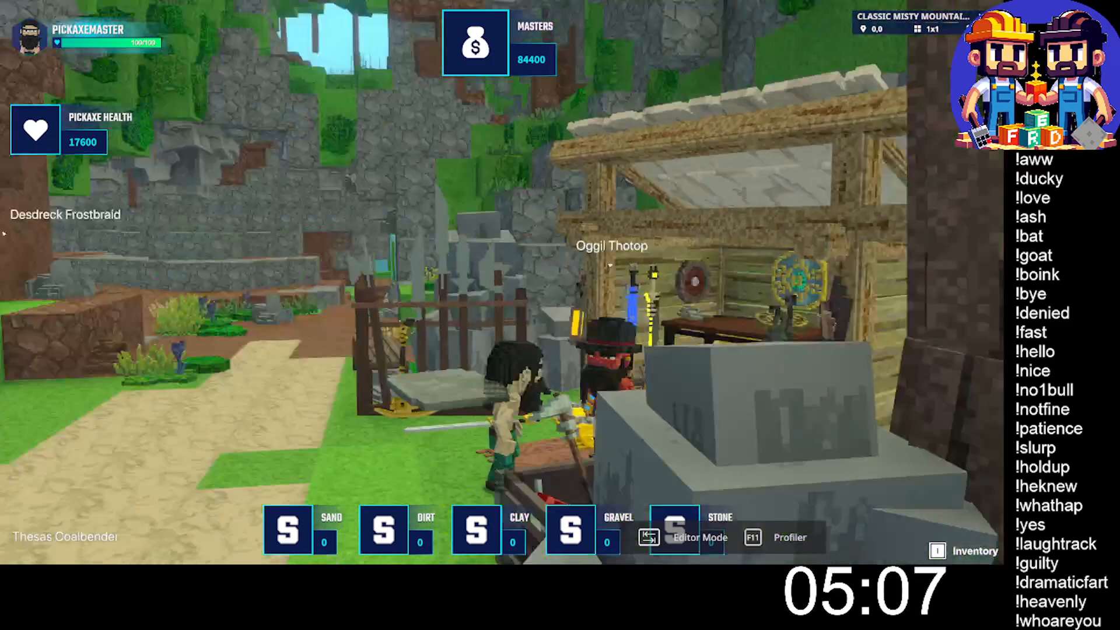
# - Run away from Oggil's stall, return to him and buy the Diamond Pickaxe (10,000 M = 10,000 PH) twice
pyautogui.press('w')
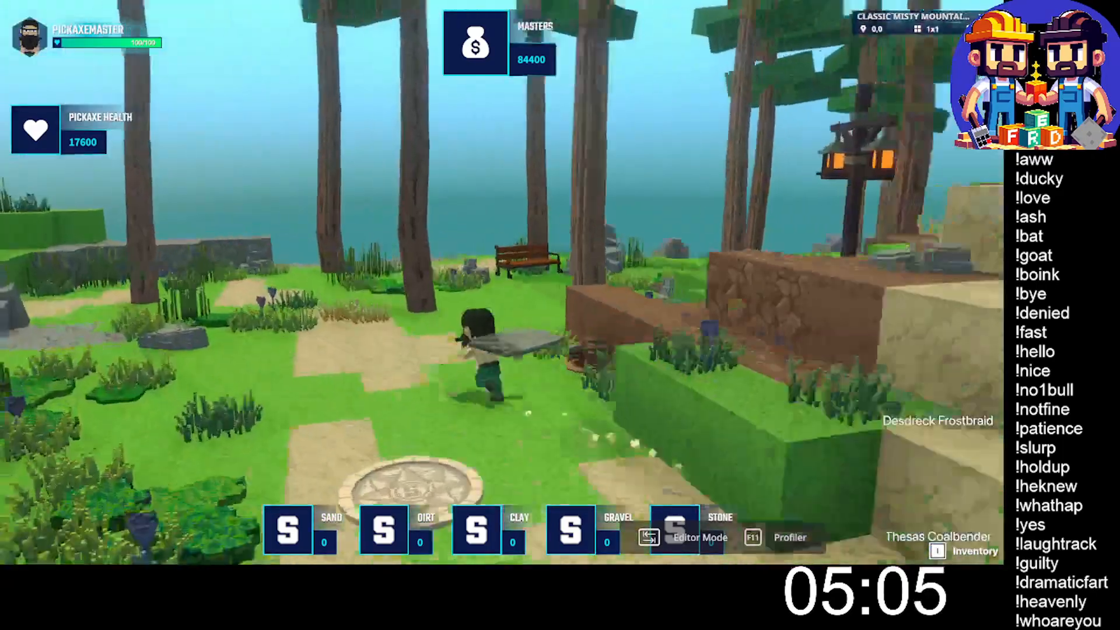
pyautogui.press('w')
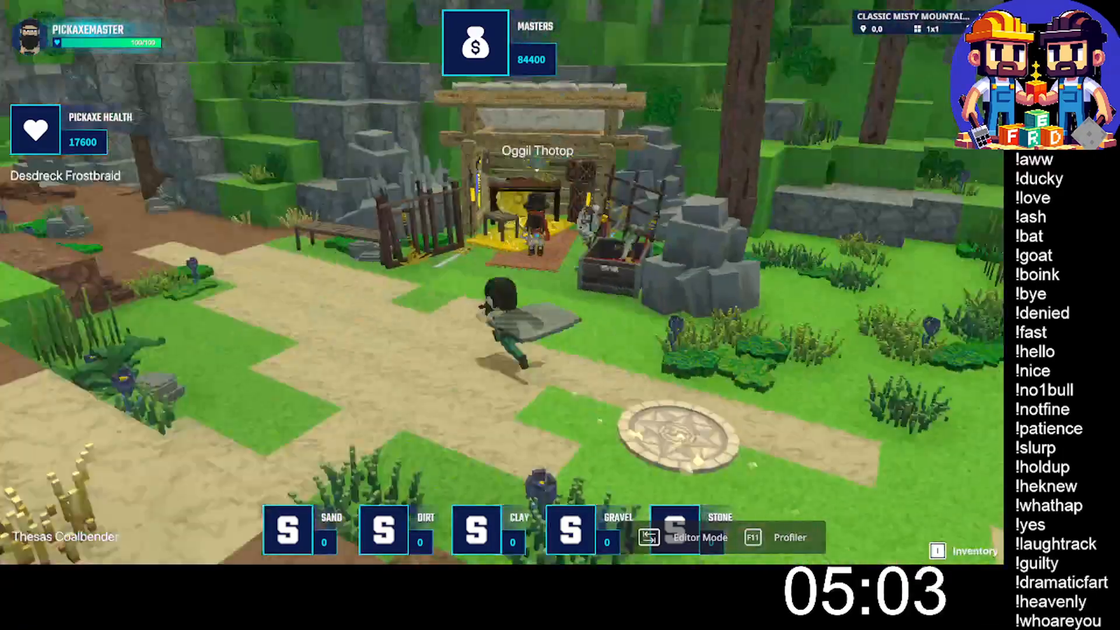
pyautogui.press('w')
pyautogui.press('e')
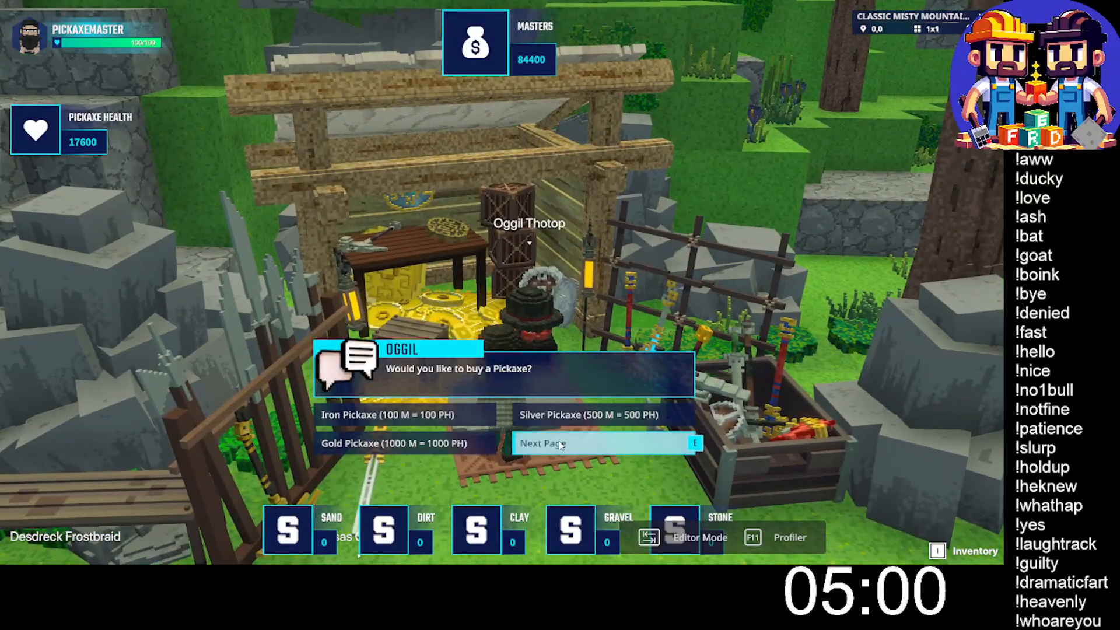
pyautogui.click(561, 444)
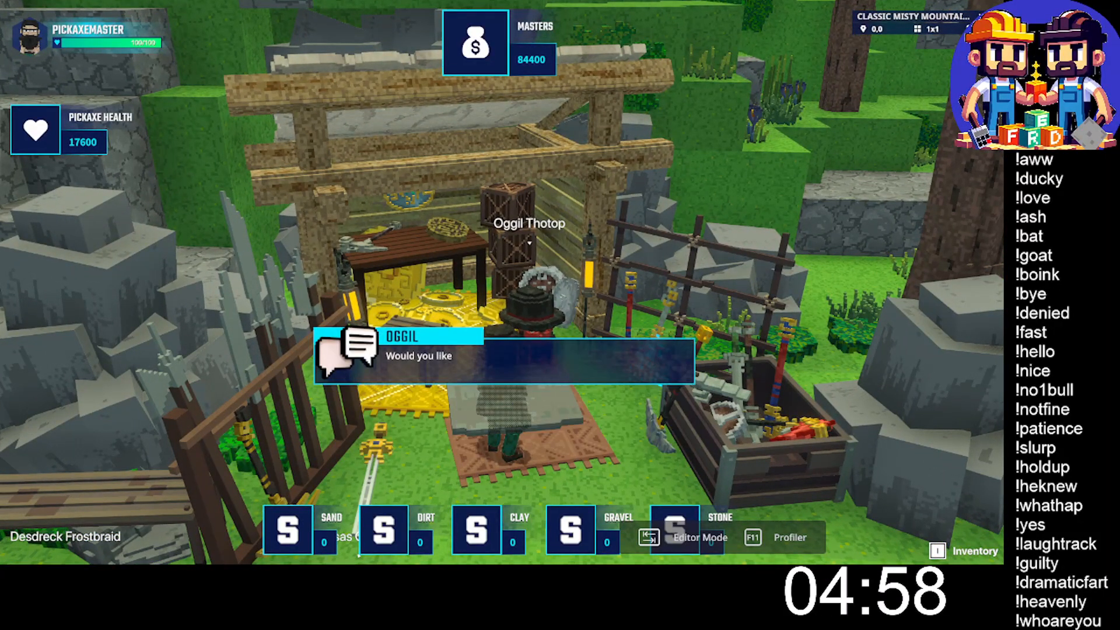
pyautogui.click(594, 405)
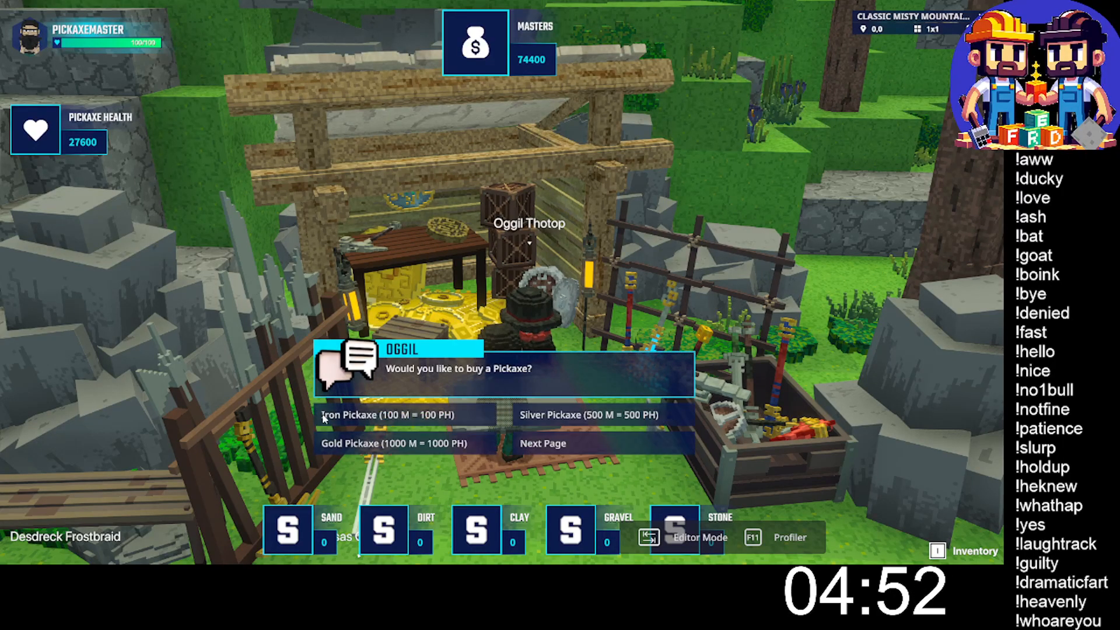
pyautogui.click(597, 446)
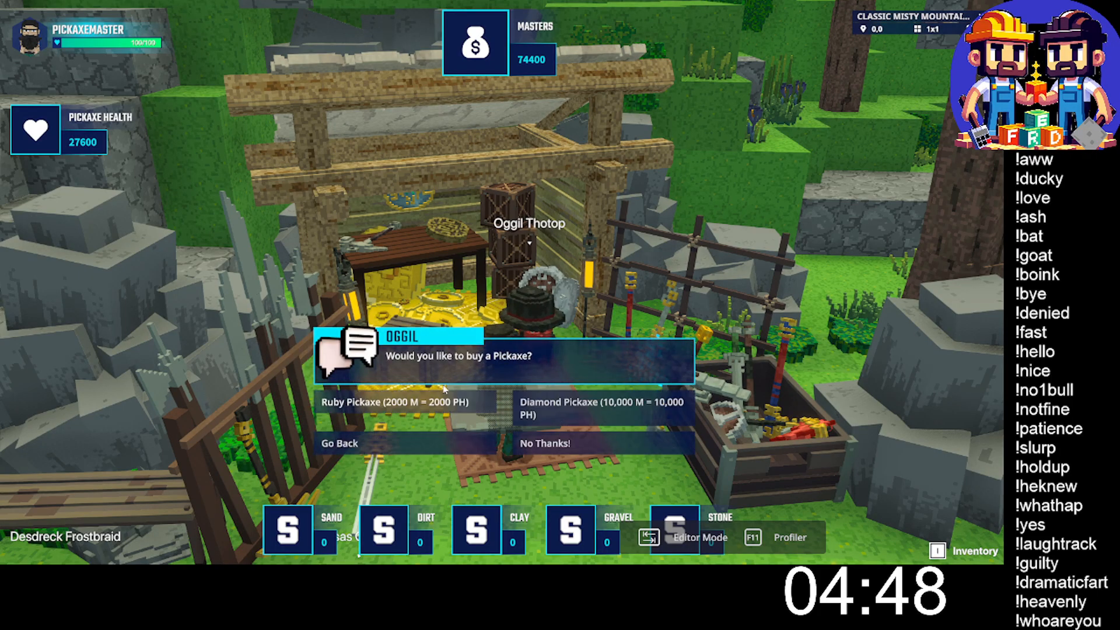
pyautogui.click(596, 411)
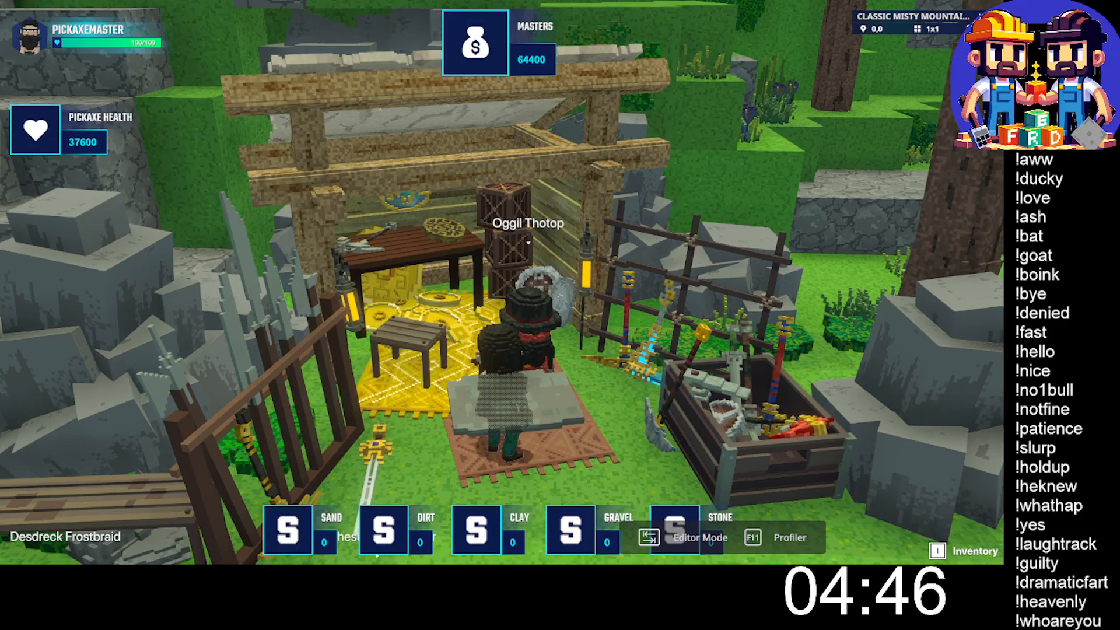
pyautogui.press('w')
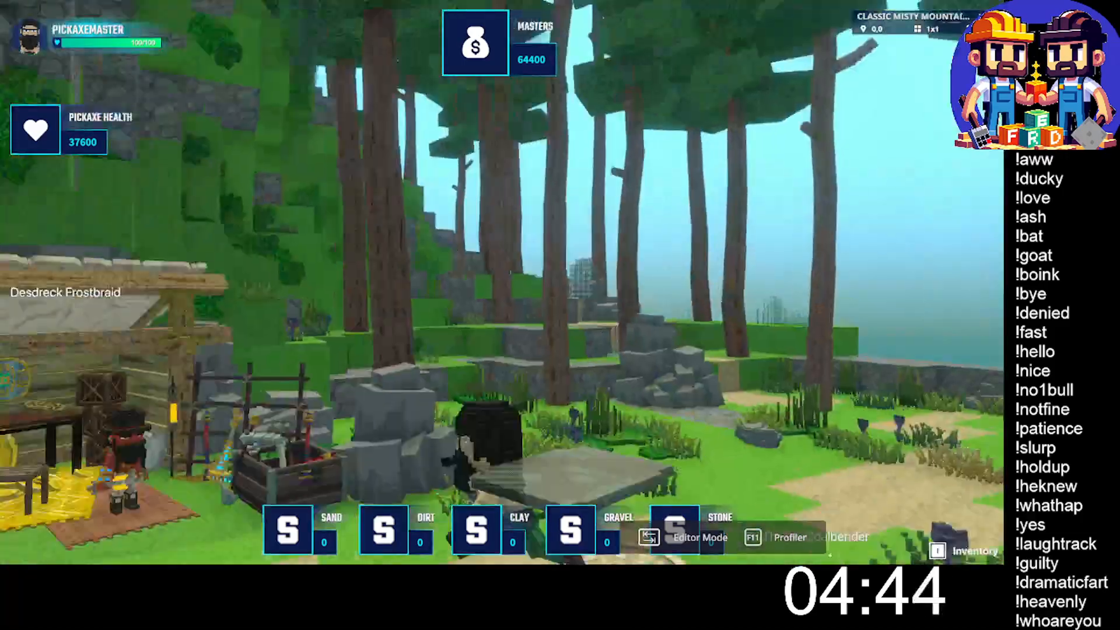
# - Run from Oggil's stall along the stone path past the waterfall to the foot of the mossy brick stairs
pyautogui.press('w')
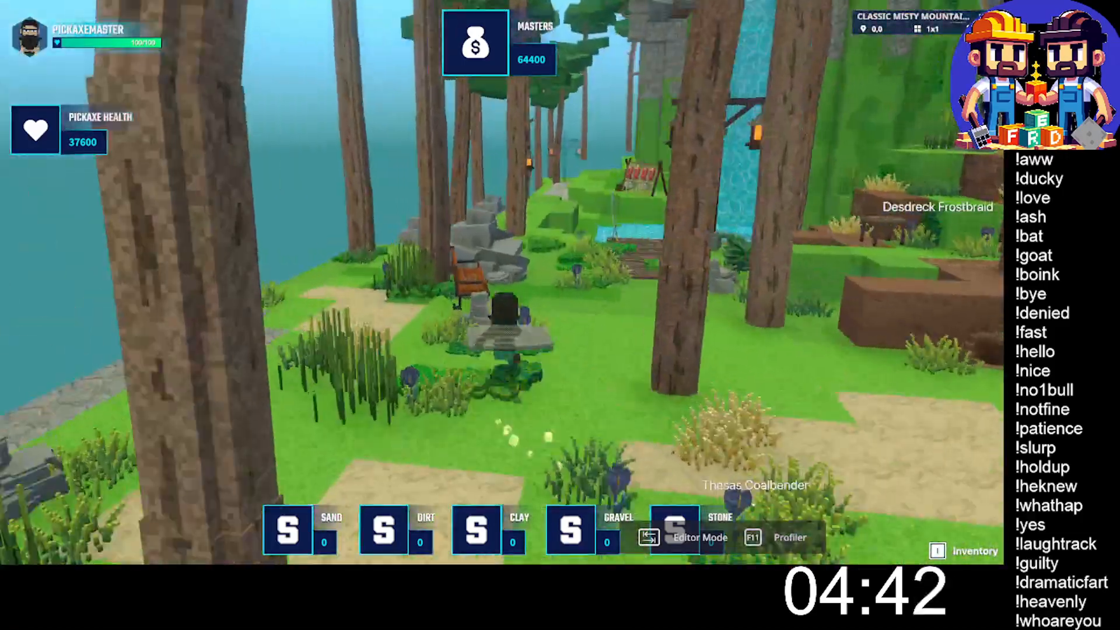
pyautogui.press('w')
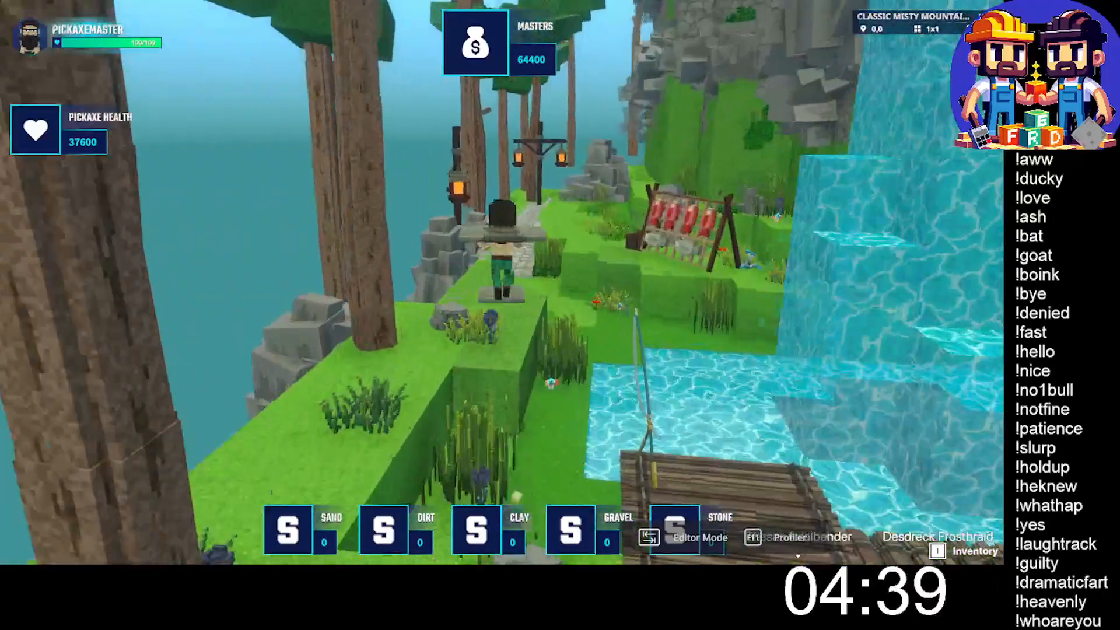
pyautogui.press('w')
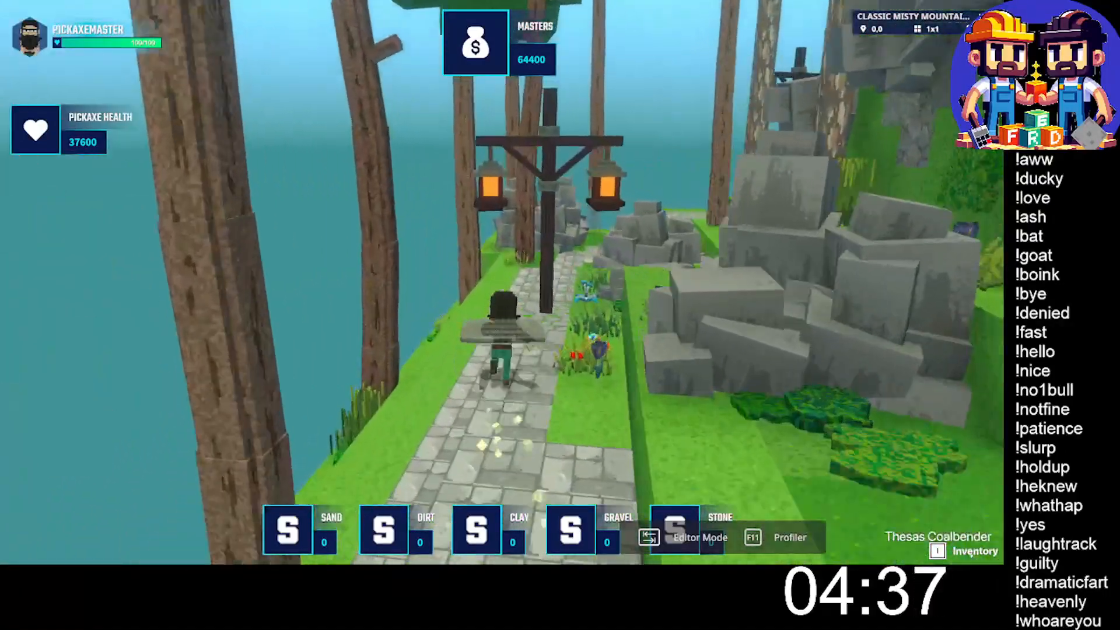
pyautogui.press('w')
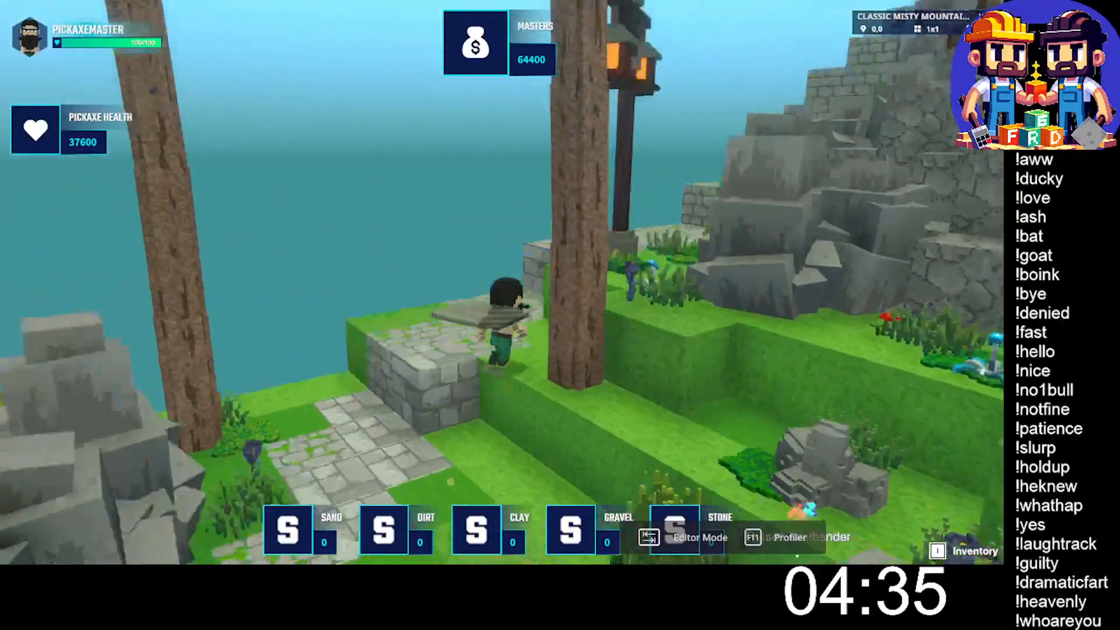
pyautogui.press('w')
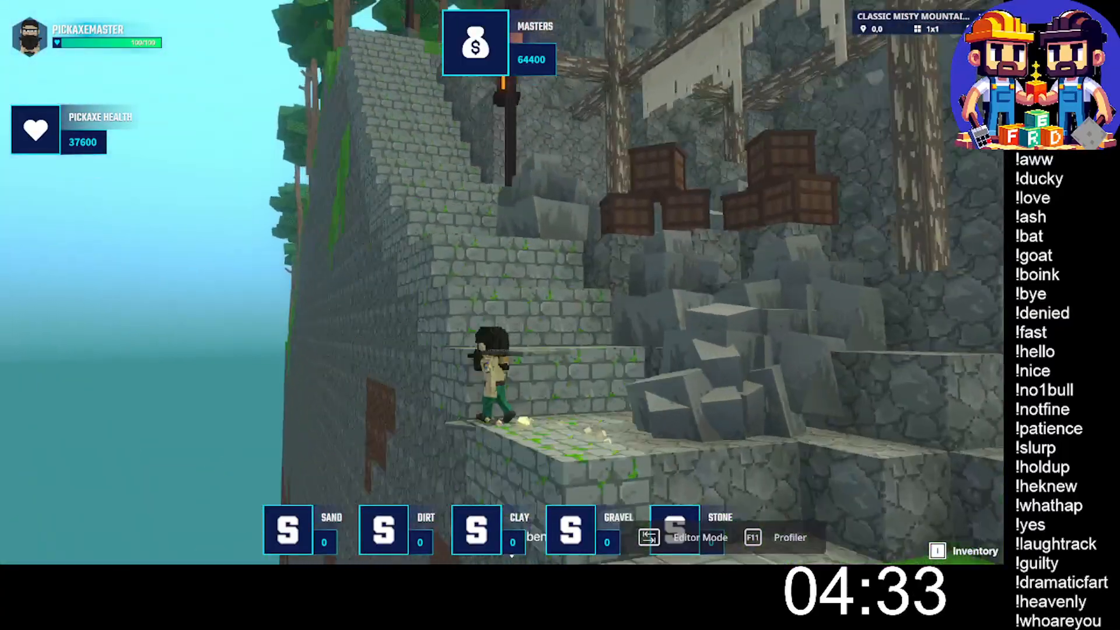
# - Climb the brick stairs and pass through the hanging vines into the mining cave
pyautogui.press('w')
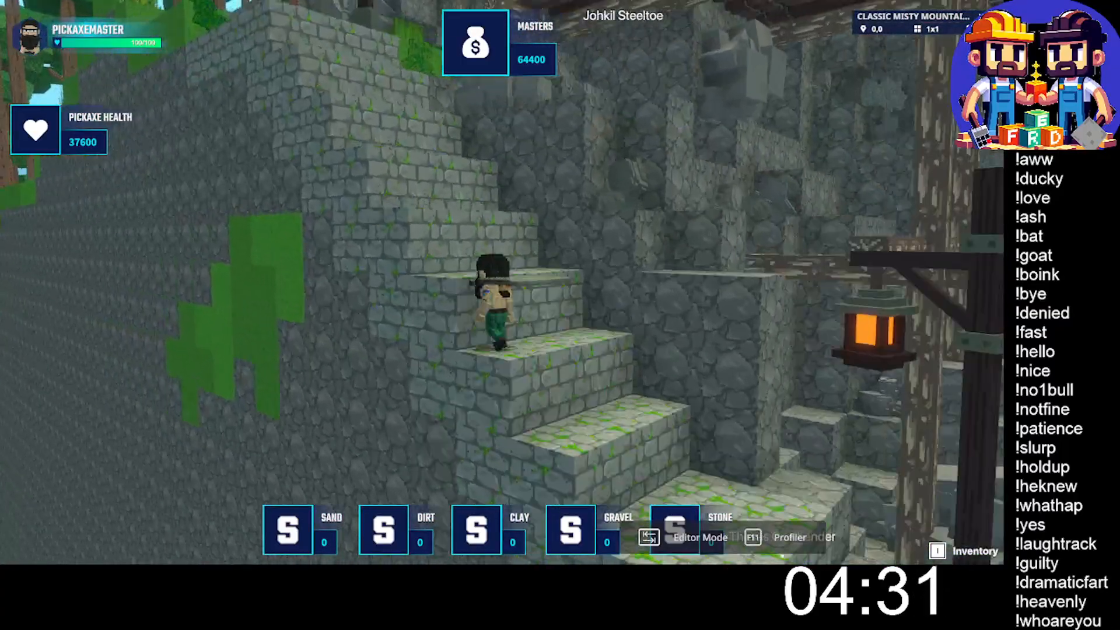
pyautogui.press('w')
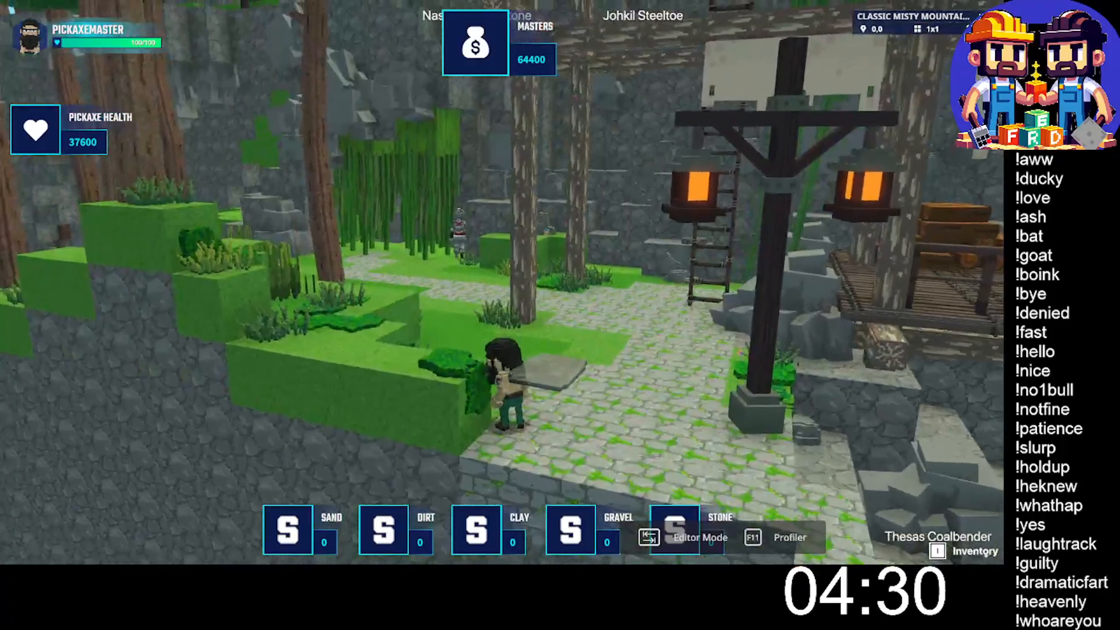
pyautogui.press('w')
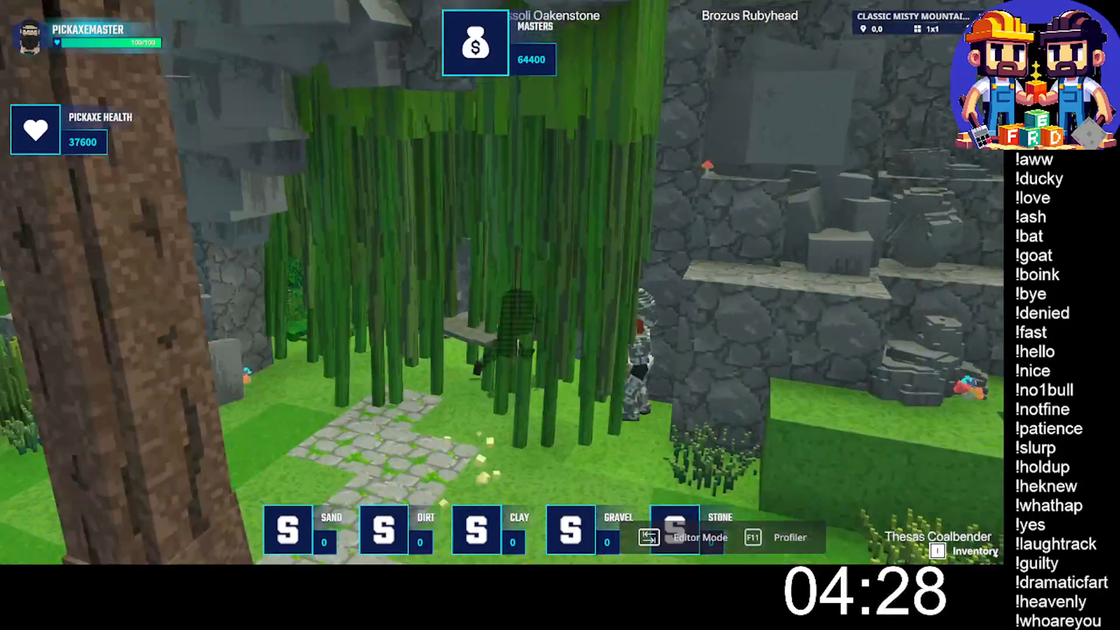
pyautogui.press('w')
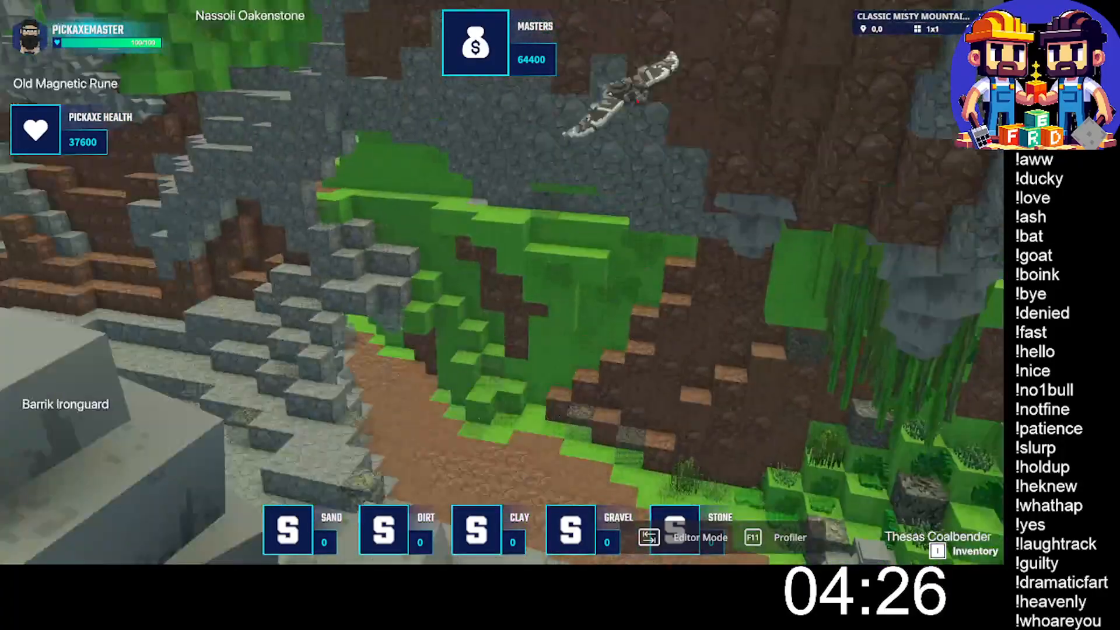
pyautogui.press('w')
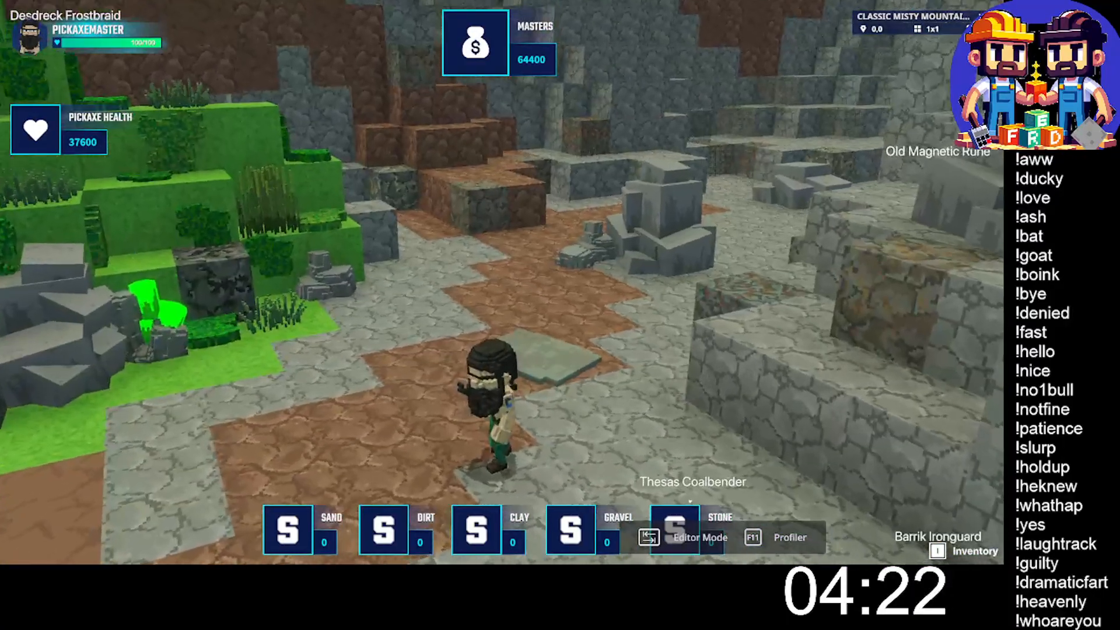
# - Equip the orange-tier golden pickaxe from the weapons and put on the Attack outfit
pyautogui.press('i')
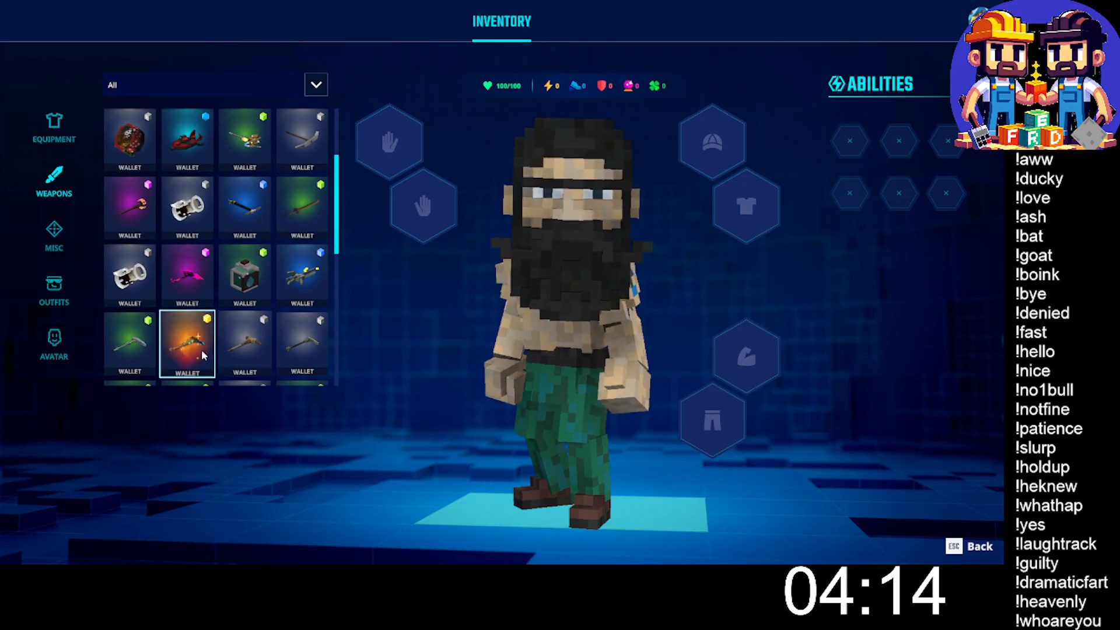
pyautogui.click(186, 341)
pyautogui.click(55, 130)
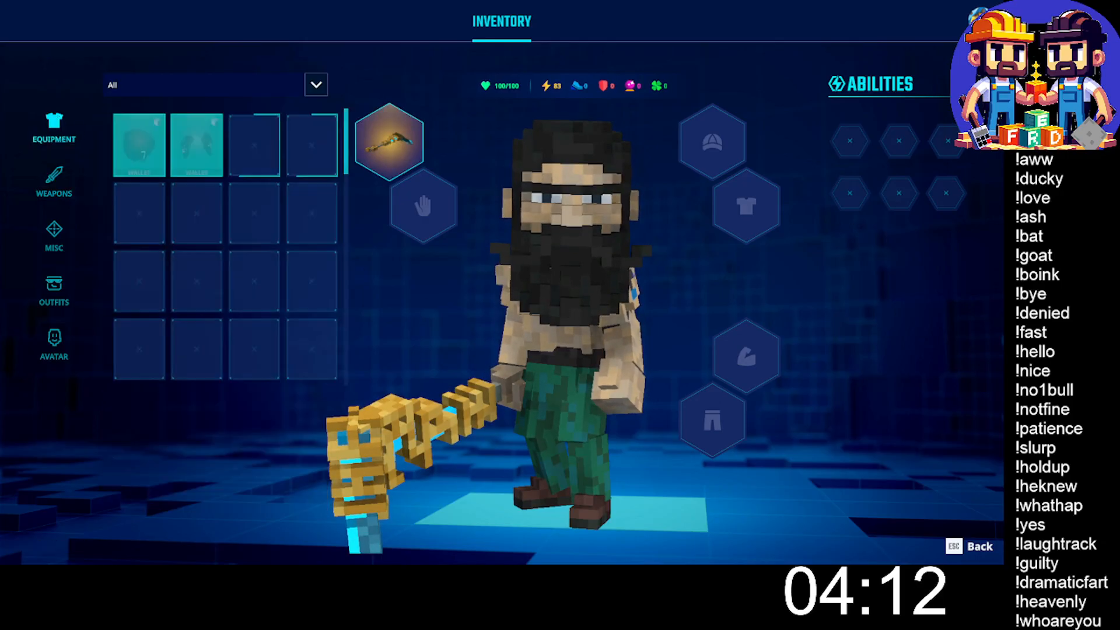
pyautogui.click(54, 289)
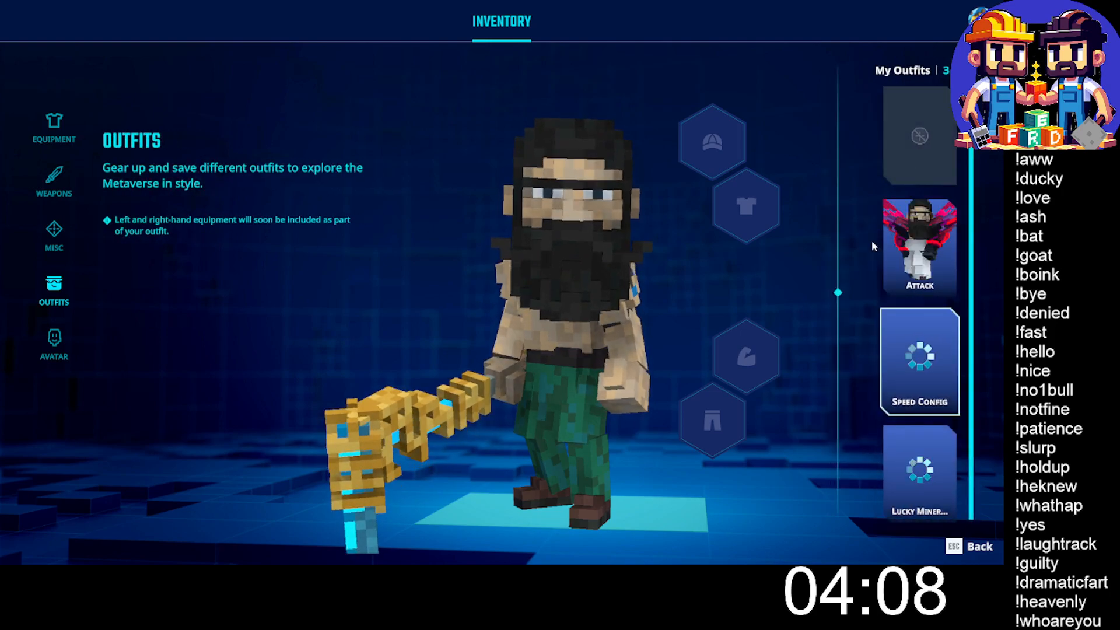
pyautogui.click(929, 229)
pyautogui.press('Escape')
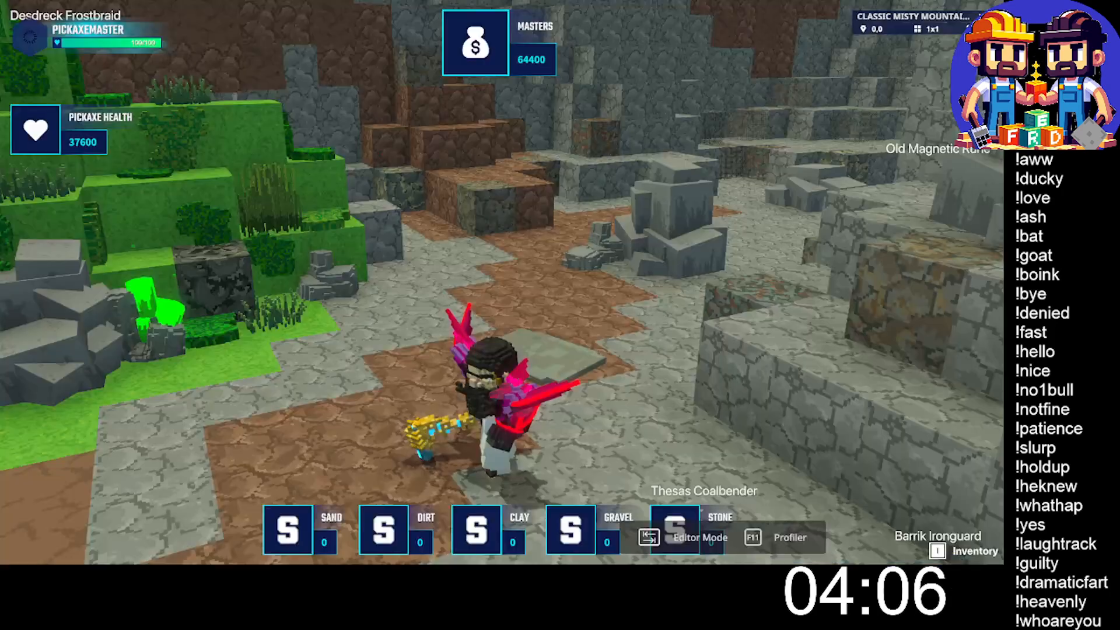
# - Run through the cave past Barrik Ironguard and the wooden pillars, jumping over the stone ledges
pyautogui.press('w')
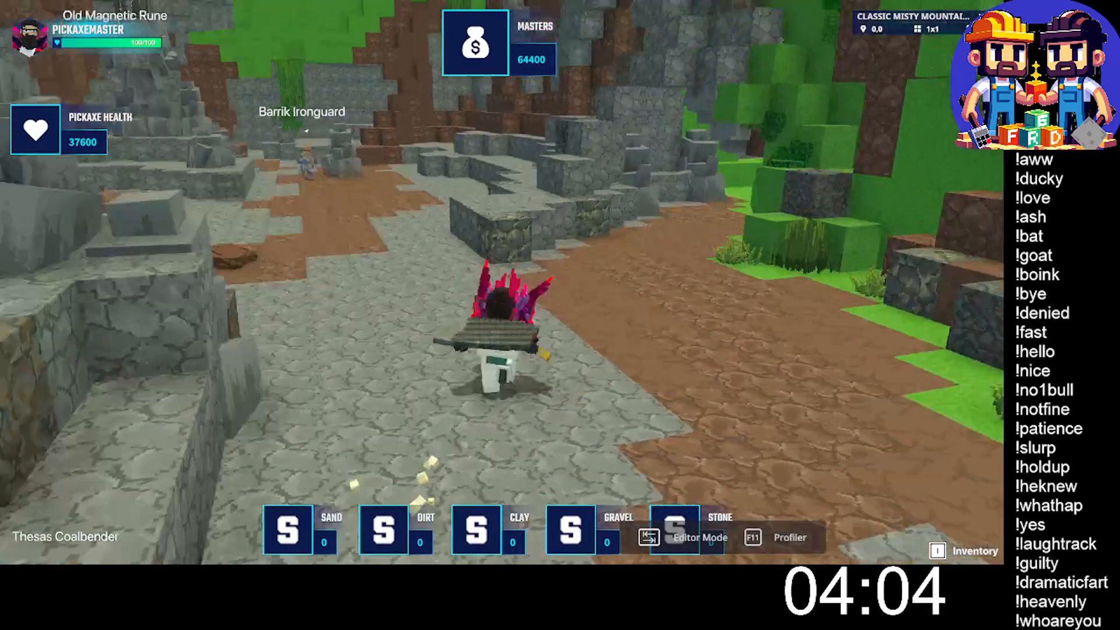
pyautogui.press('w')
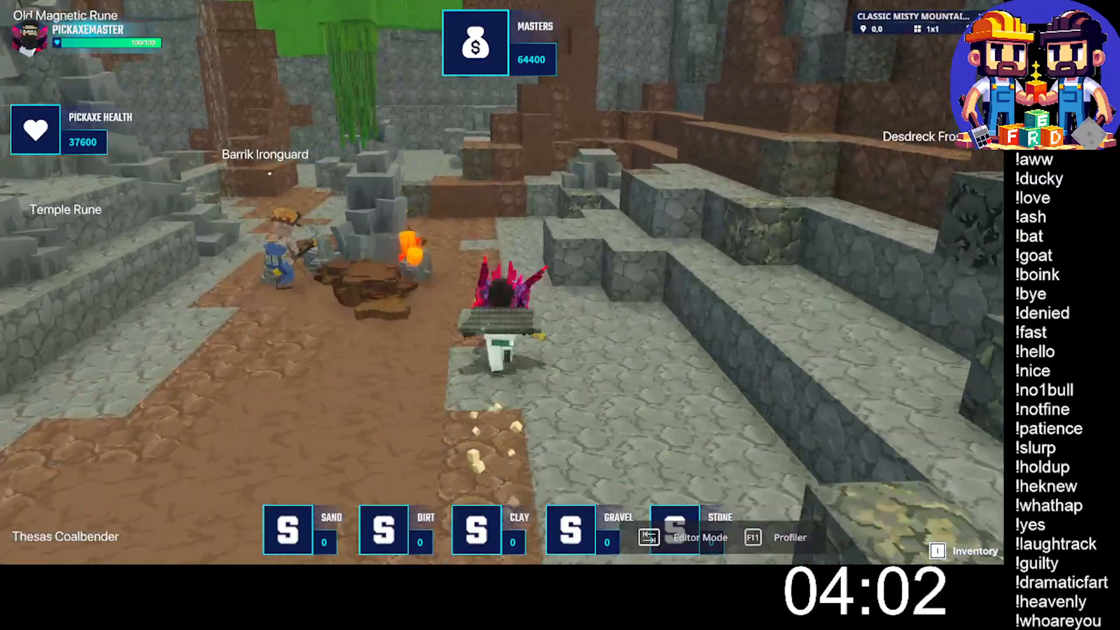
pyautogui.press('space')
pyautogui.press('w')
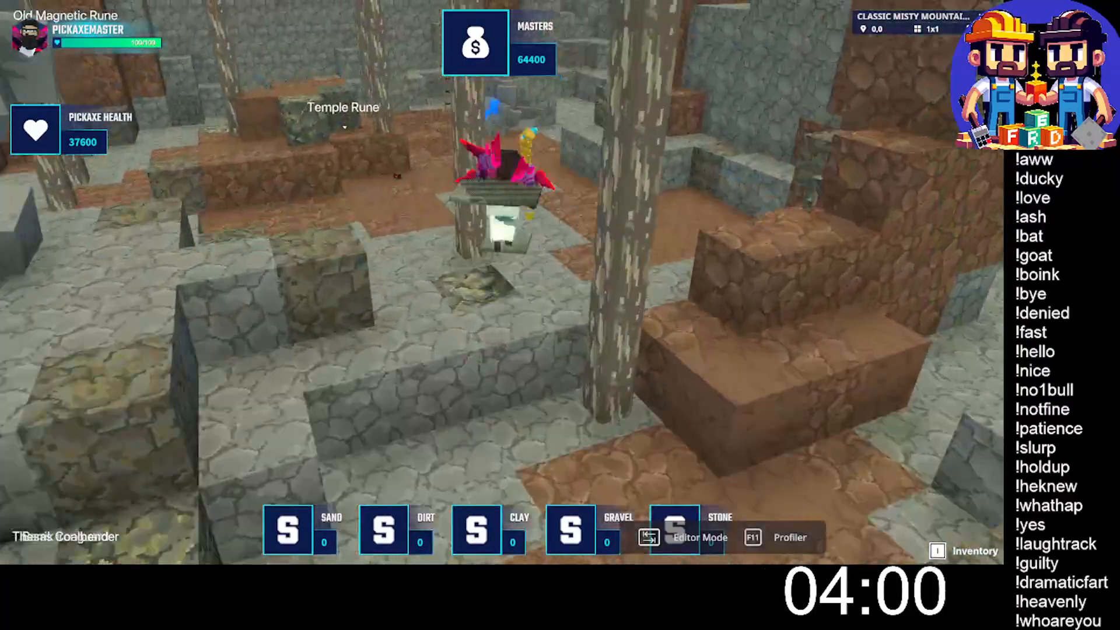
pyautogui.press('w')
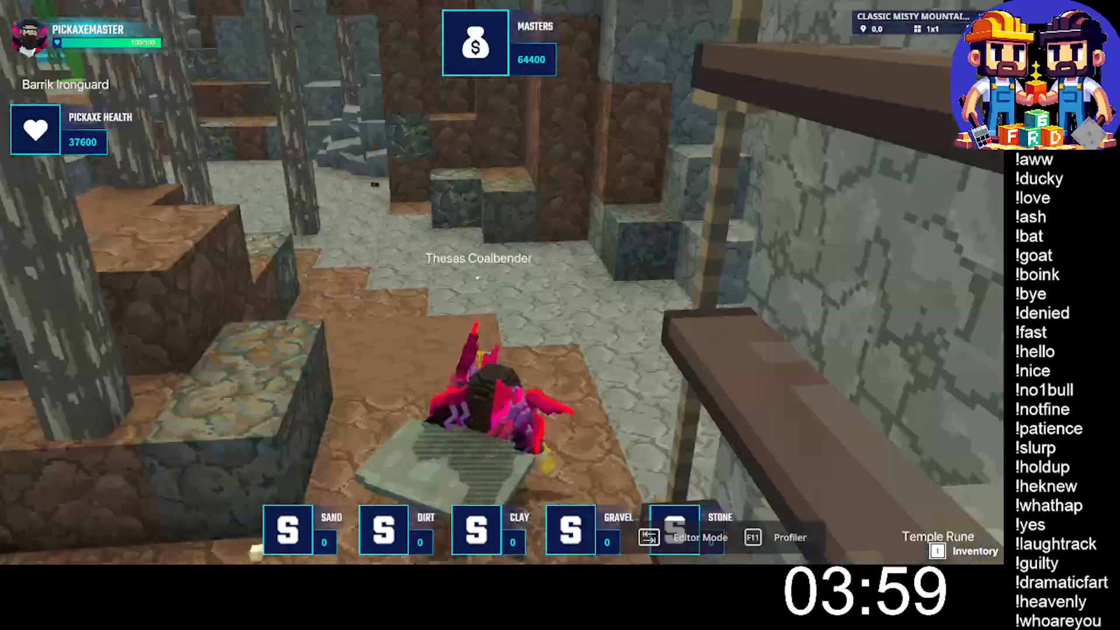
# - Circle back through the cave toward the Old Magnetic Rune and test mining the resource nodes
pyautogui.press('w')
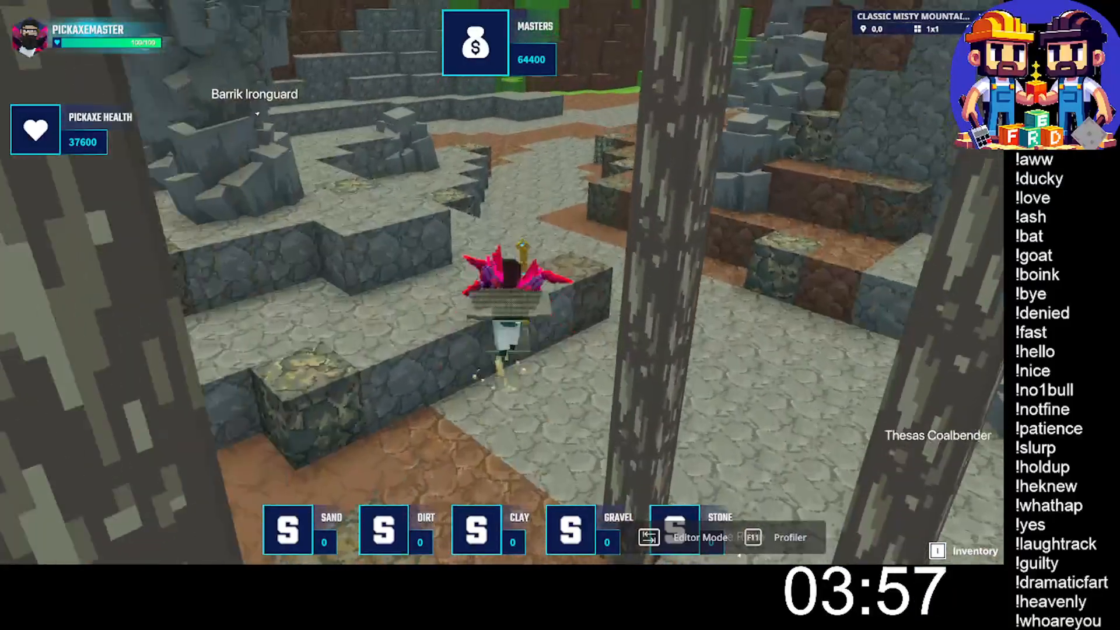
pyautogui.press('w')
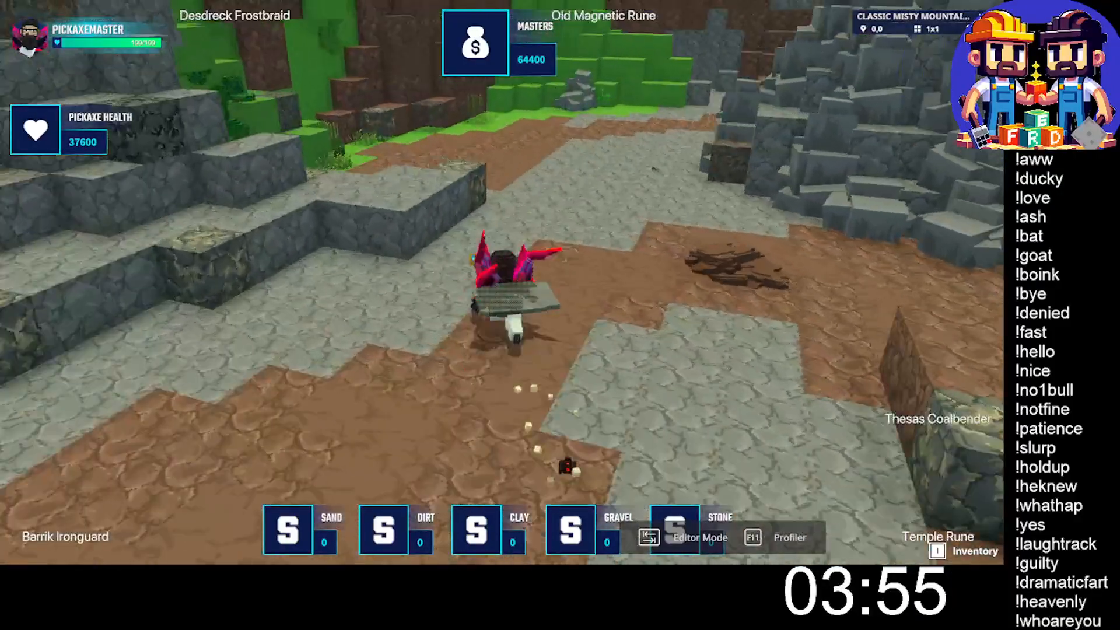
pyautogui.press('w')
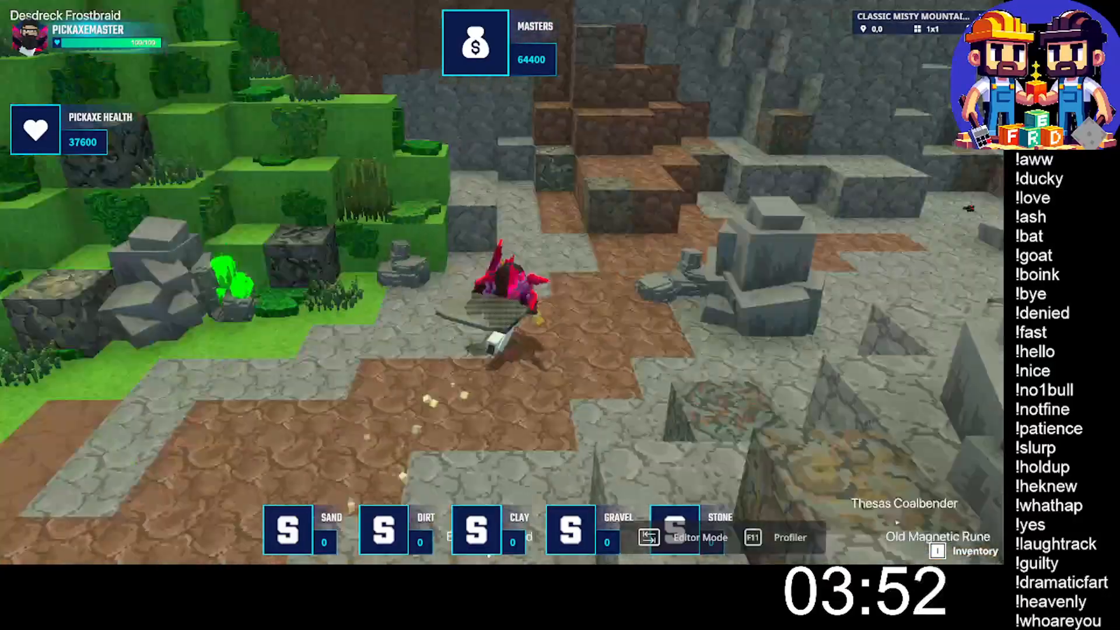
pyautogui.press('d')
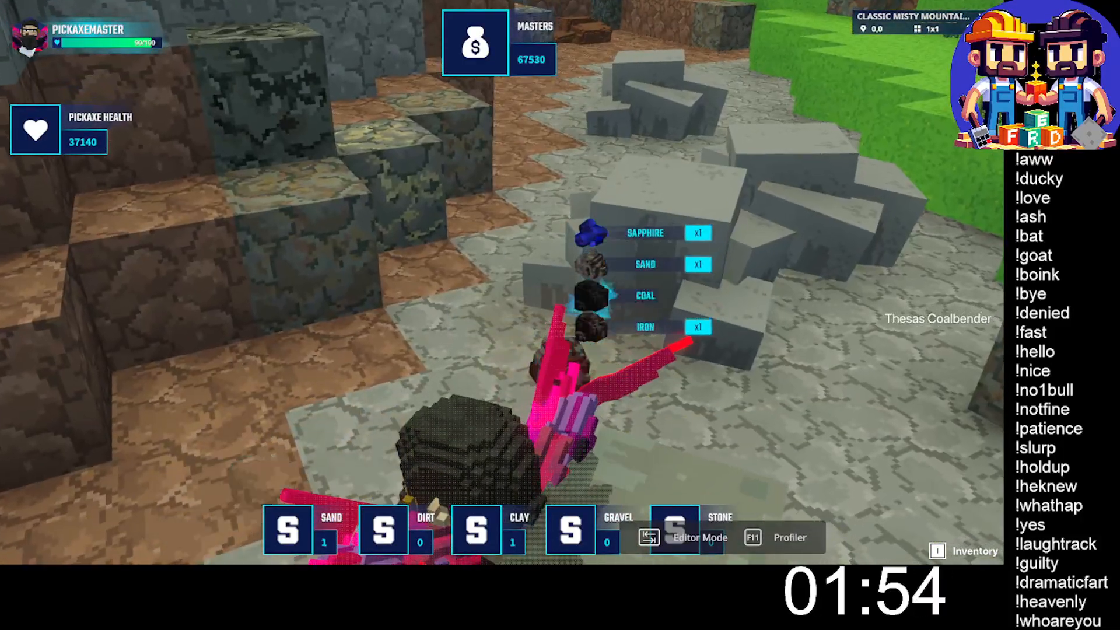
pyautogui.press('w')
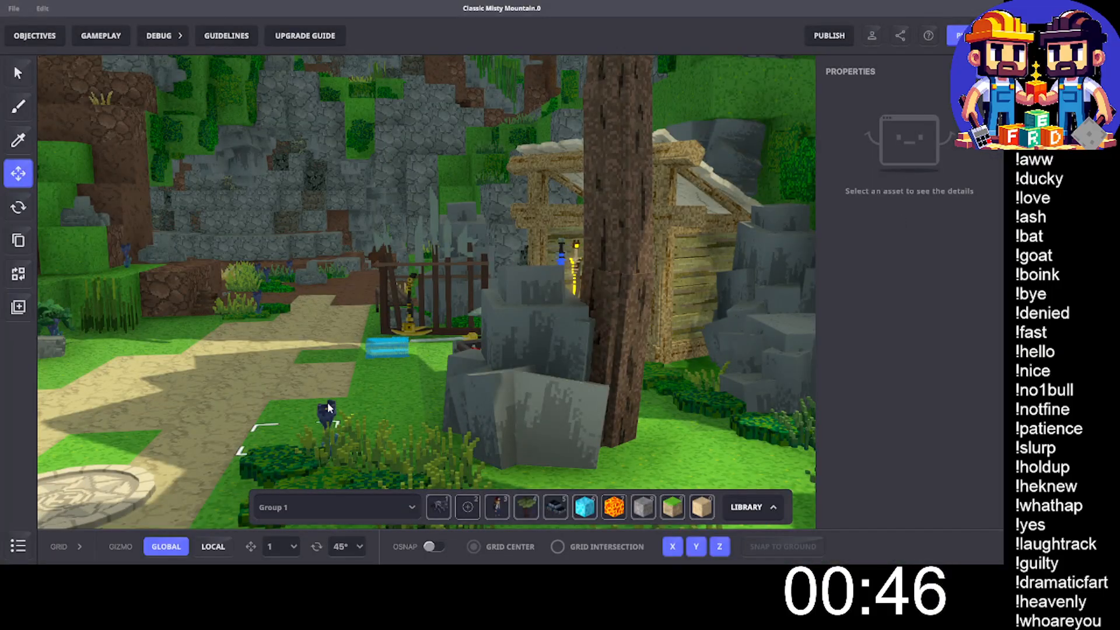
pyautogui.moveTo(328, 404); pyautogui.dragTo(364, 394, button='middle')
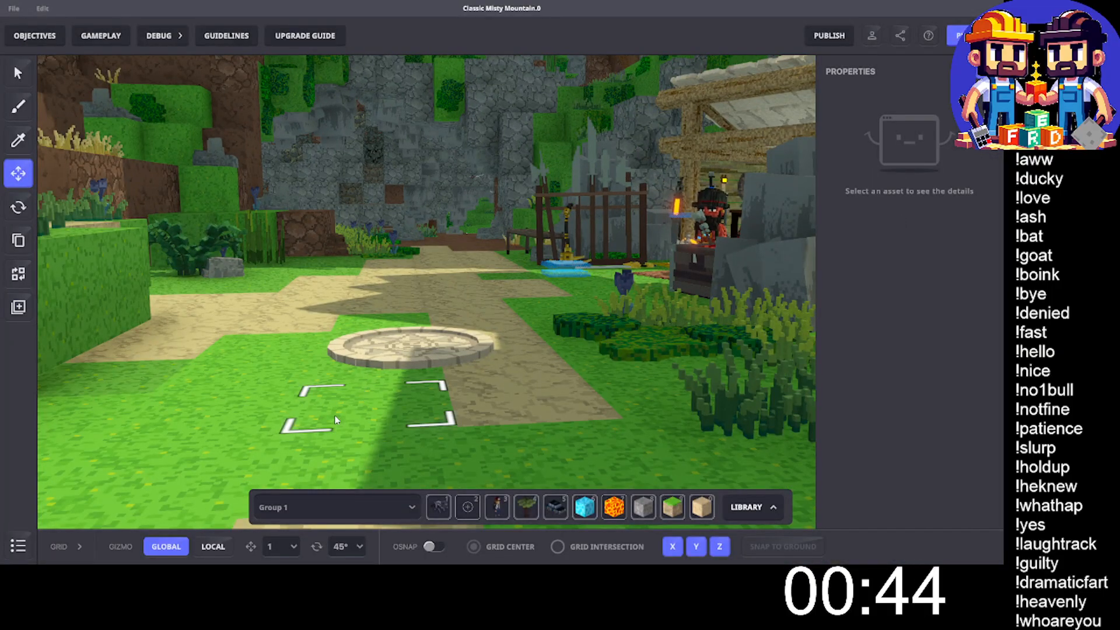
pyautogui.scroll(-3, 299, 342)
pyautogui.scroll(-2, 300, 343)
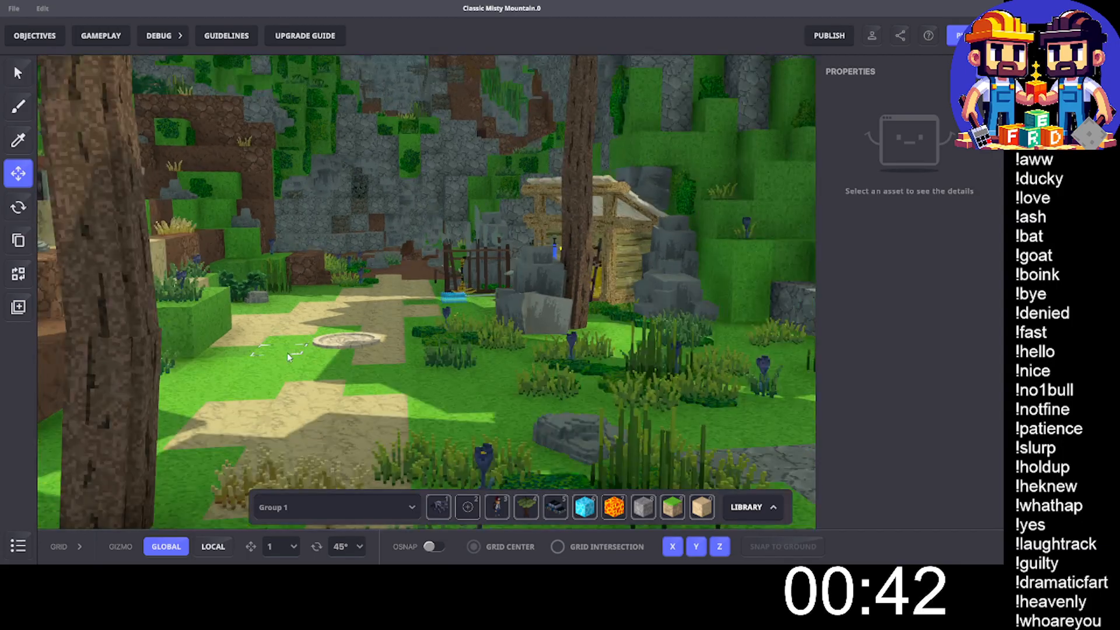
pyautogui.moveTo(287, 353); pyautogui.dragTo(327, 350, button='middle')
pyautogui.scroll(4, 328, 349)
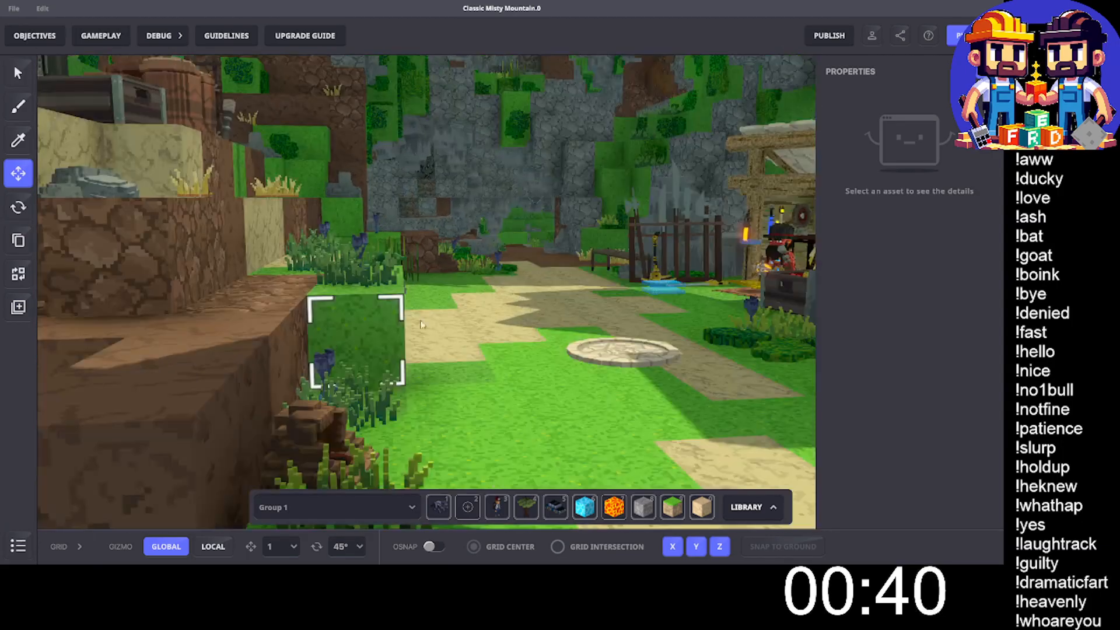
pyautogui.moveTo(459, 311); pyautogui.dragTo(432, 323, button='middle')
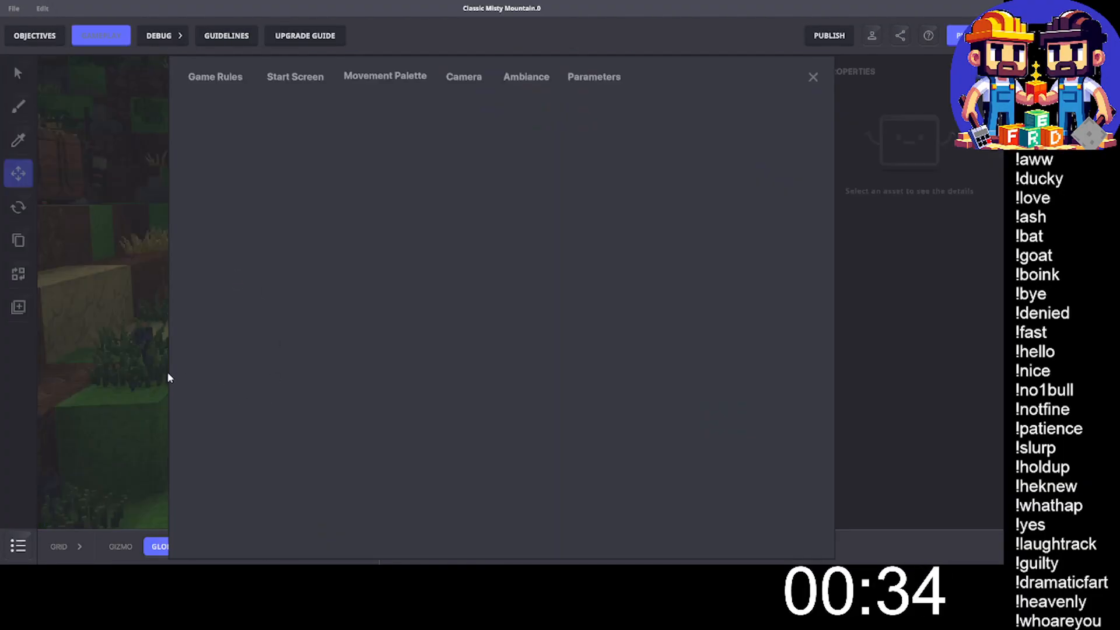
# - Set the initial value of the global Masters variable to 0 in the game rules and close them
pyautogui.scroll(-3, 266, 344)
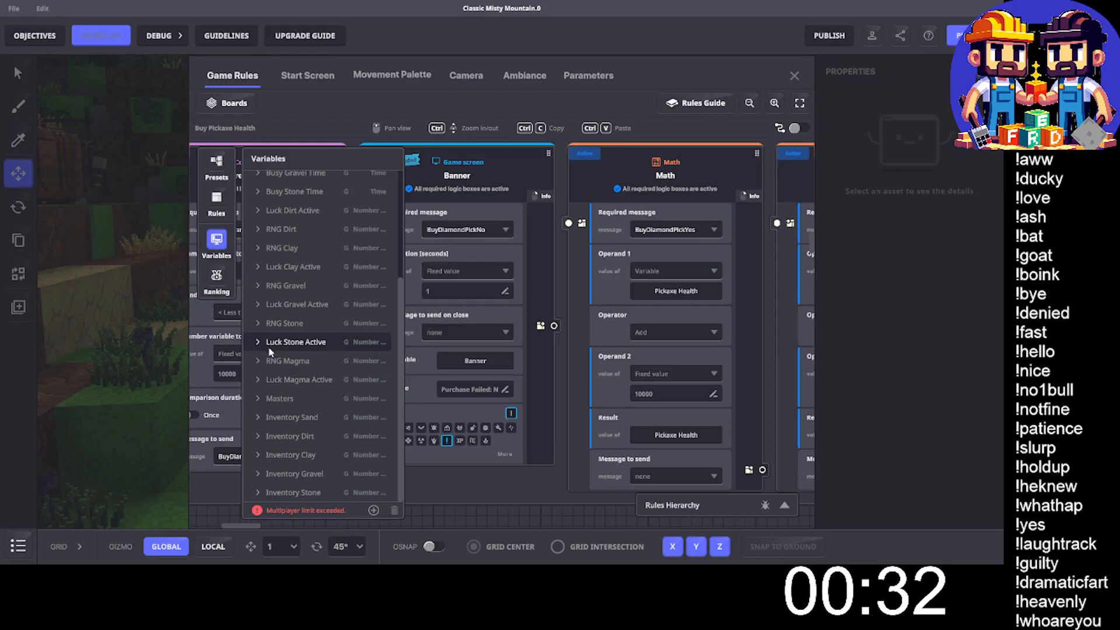
pyautogui.click(256, 399)
pyautogui.scroll(-3, 319, 321)
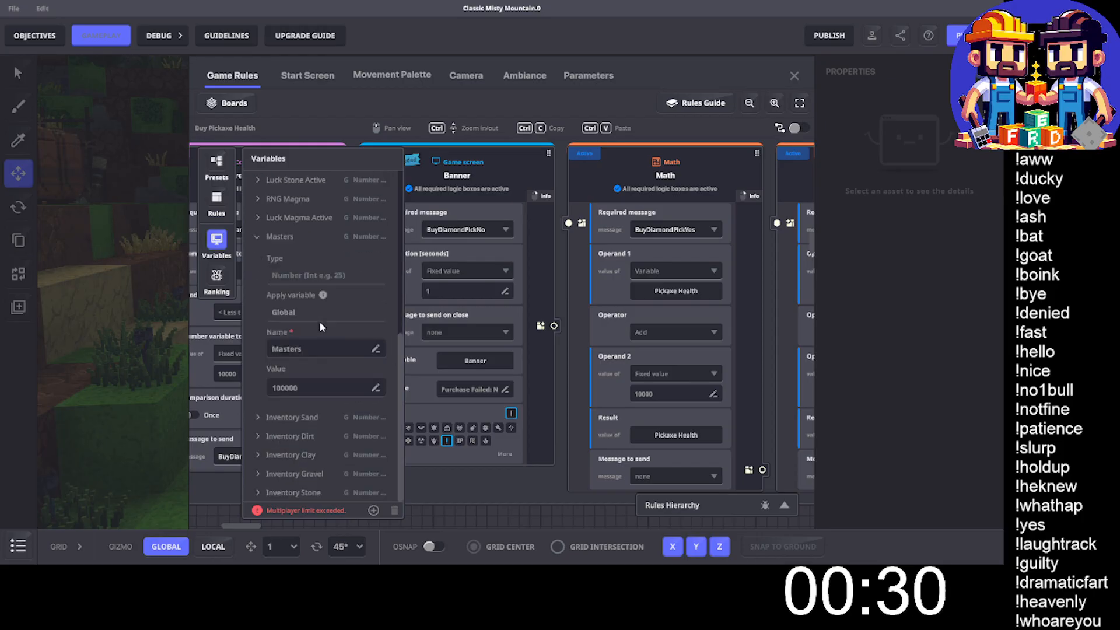
pyautogui.doubleClick(287, 388)
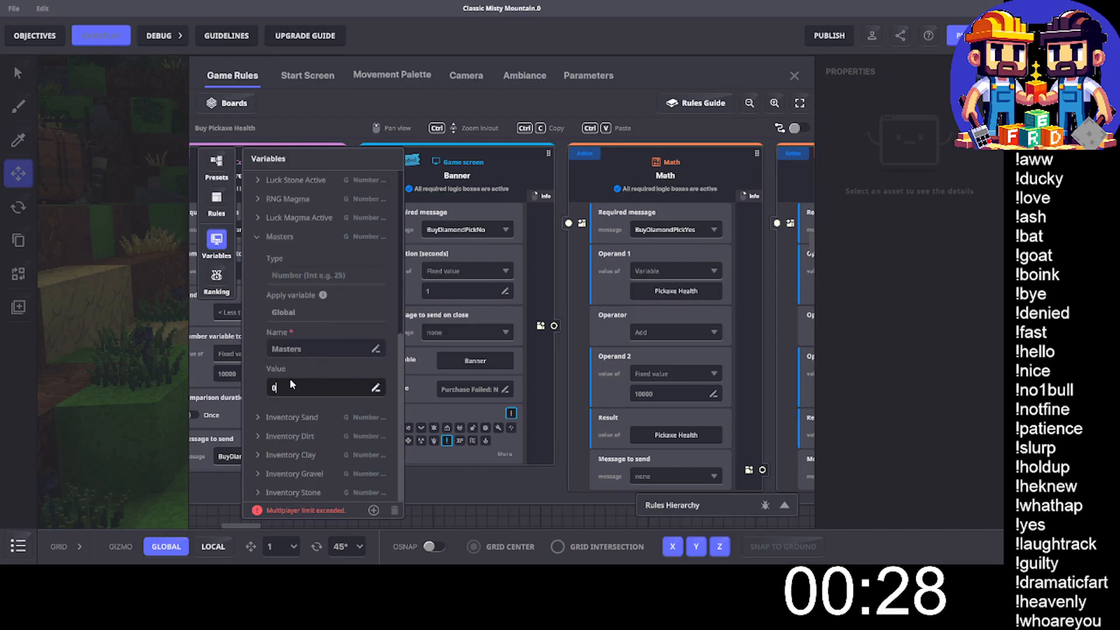
pyautogui.press('Return')
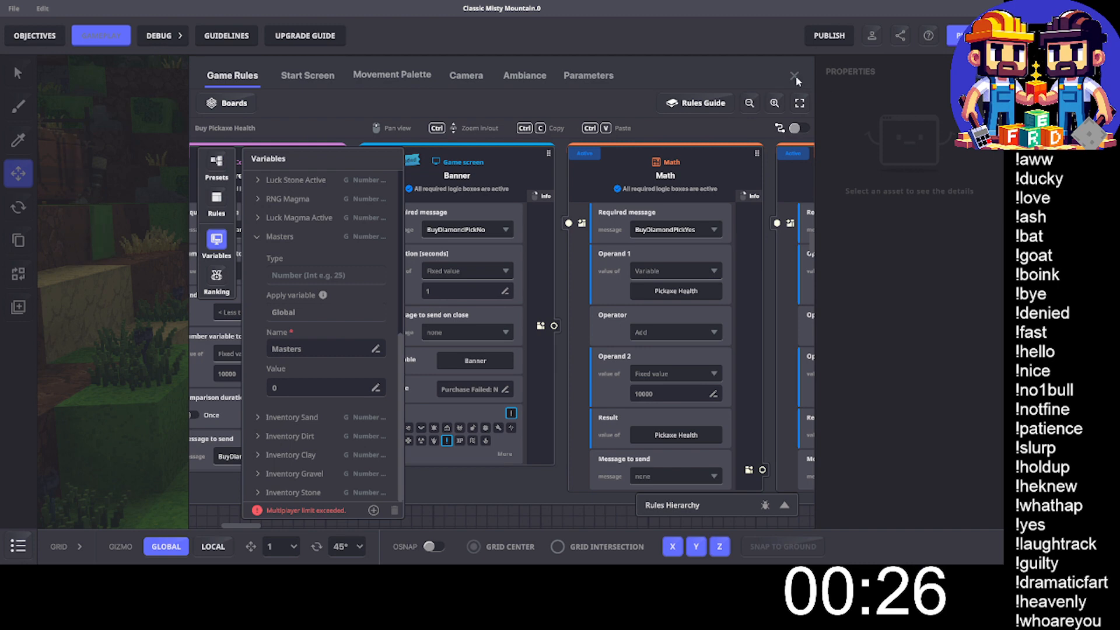
pyautogui.press('Escape')
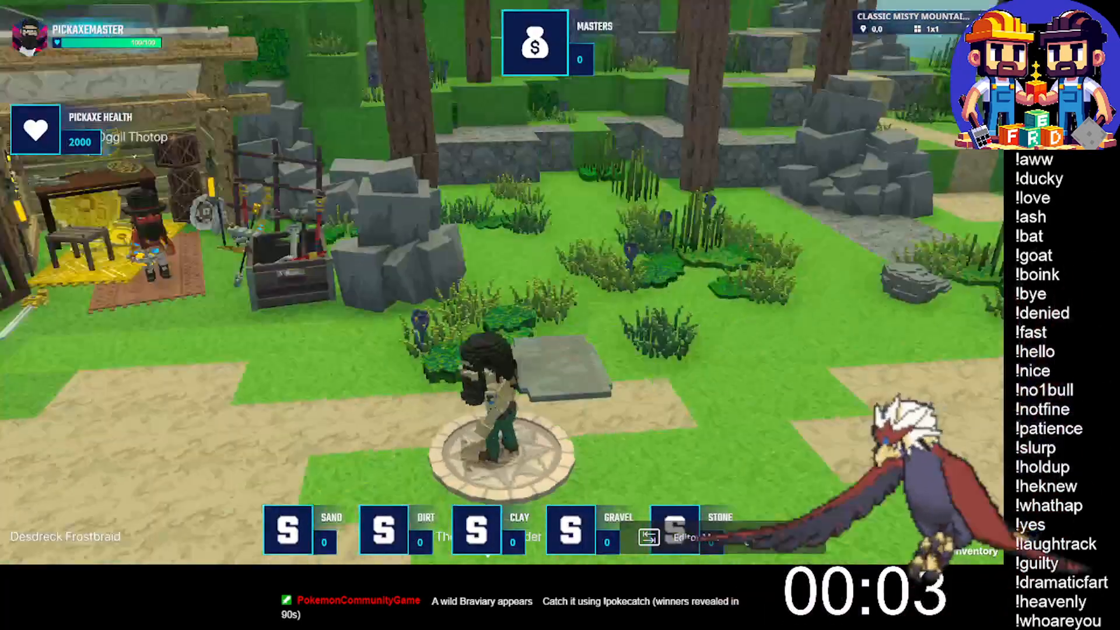
# - Walk from the spawn point to Oggil's stall, test buying the Iron Pickaxe for 100 M, and back away from the stall
pyautogui.press('w')
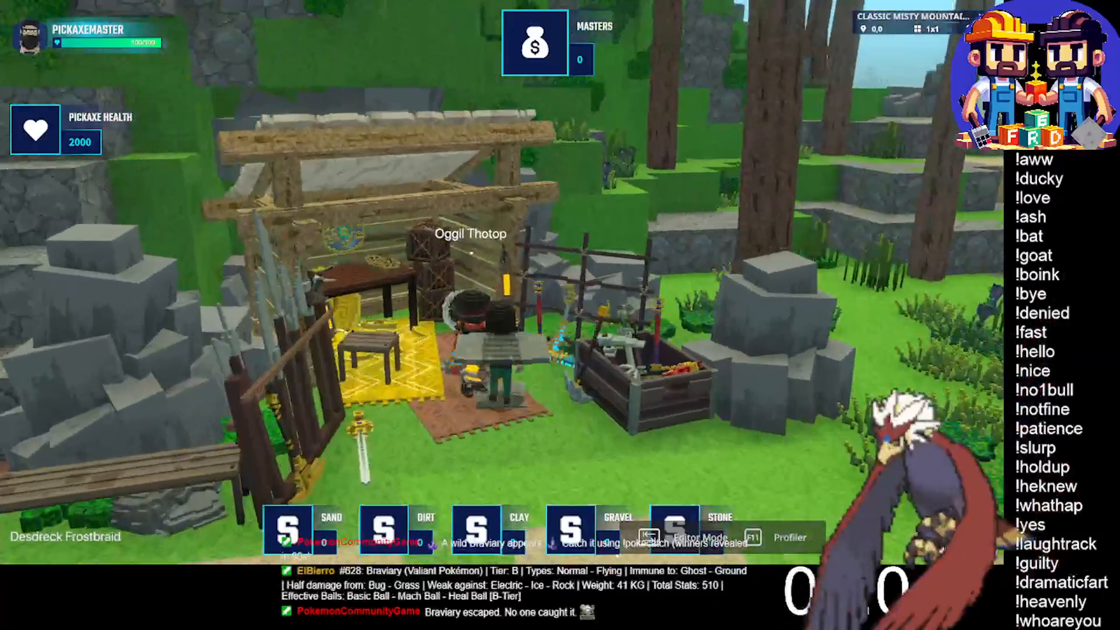
pyautogui.press('e')
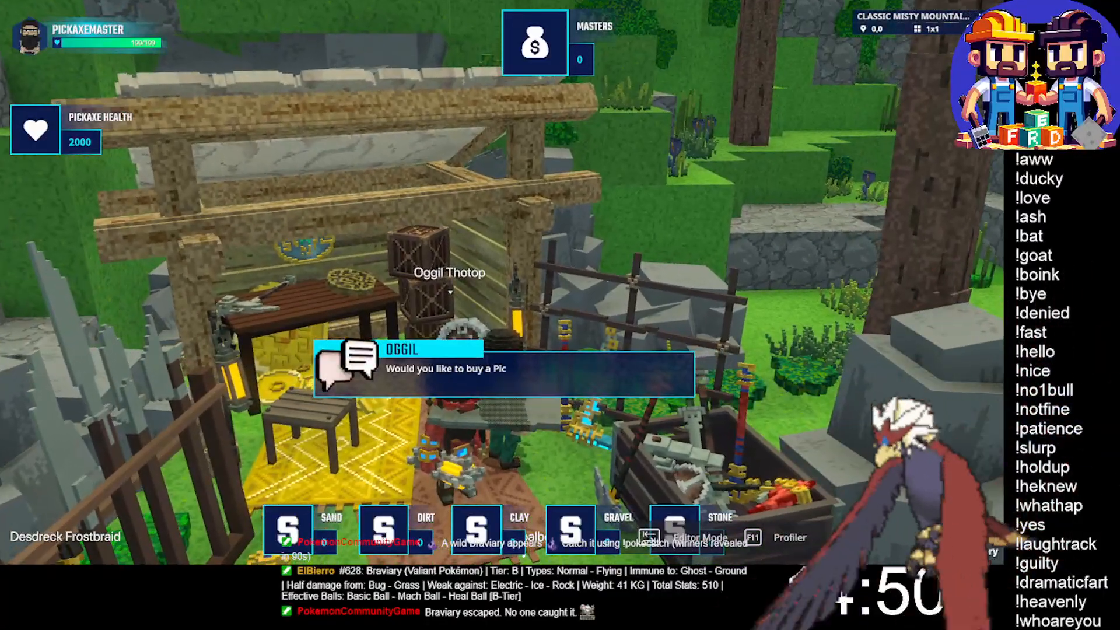
pyautogui.click(328, 417)
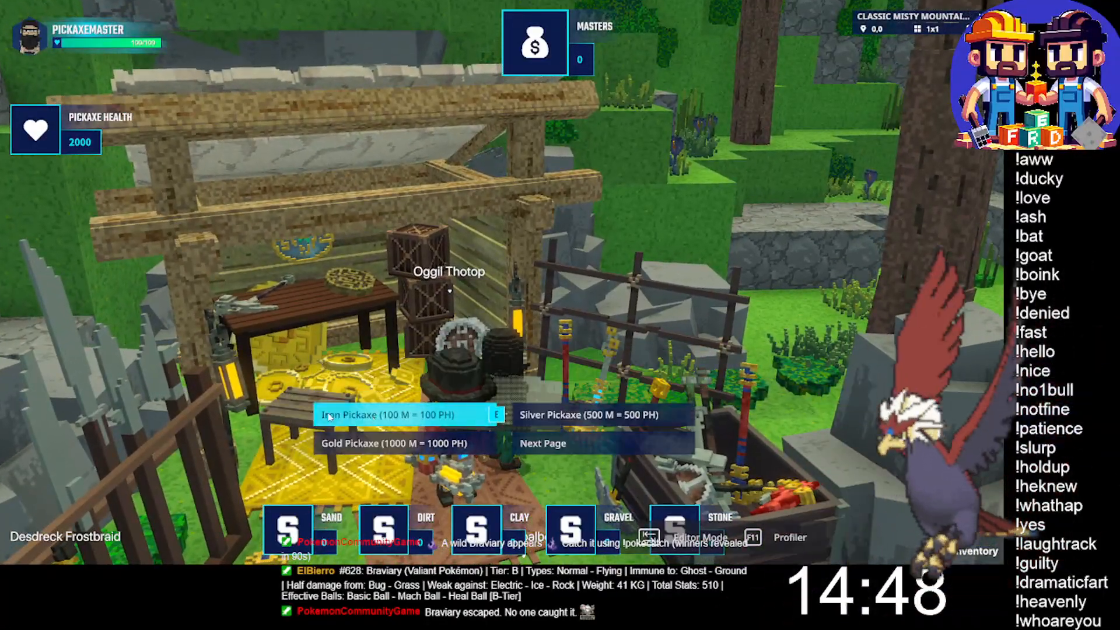
pyautogui.press('s')
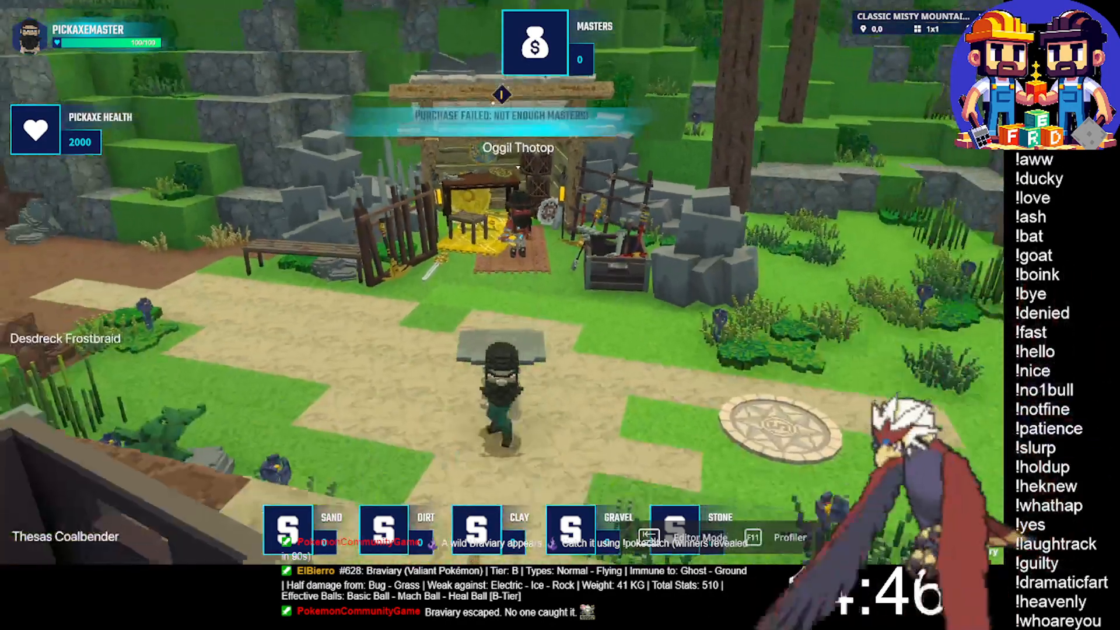
# - Return to Oggil and test buying the Silver Pickaxe for 500 M and the Gold Pickaxe for 1000 M
pyautogui.press('w')
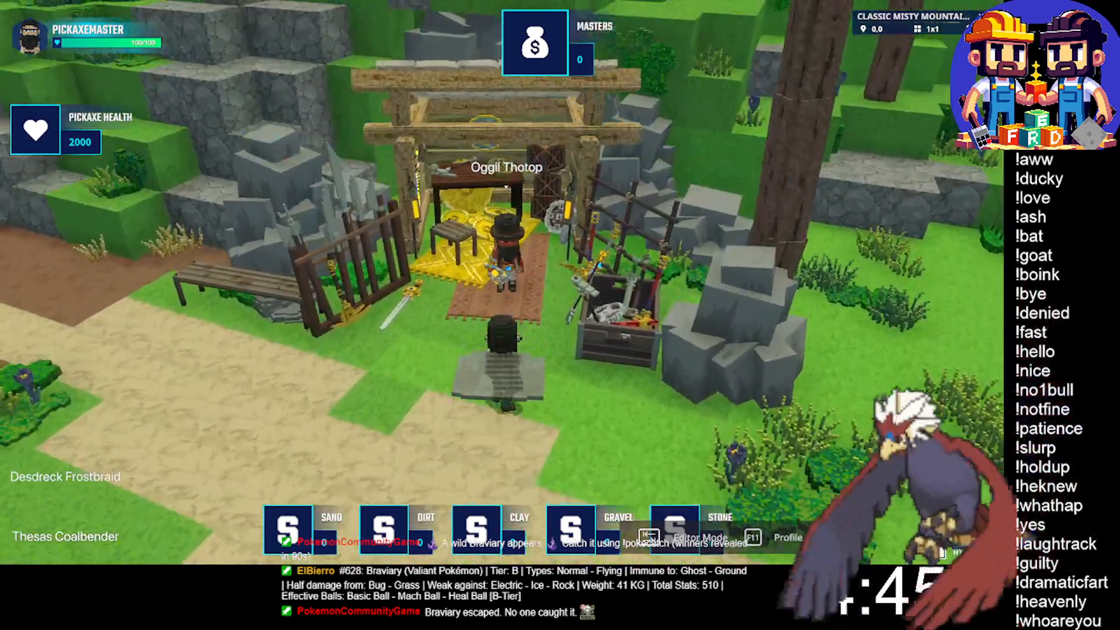
pyautogui.press('e')
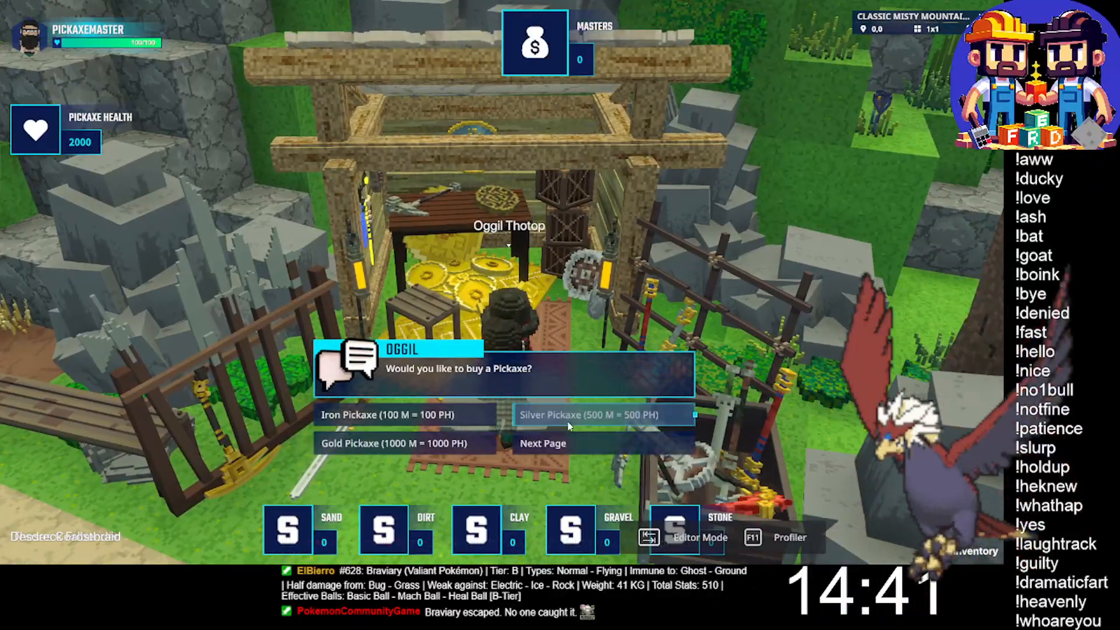
pyautogui.click(563, 413)
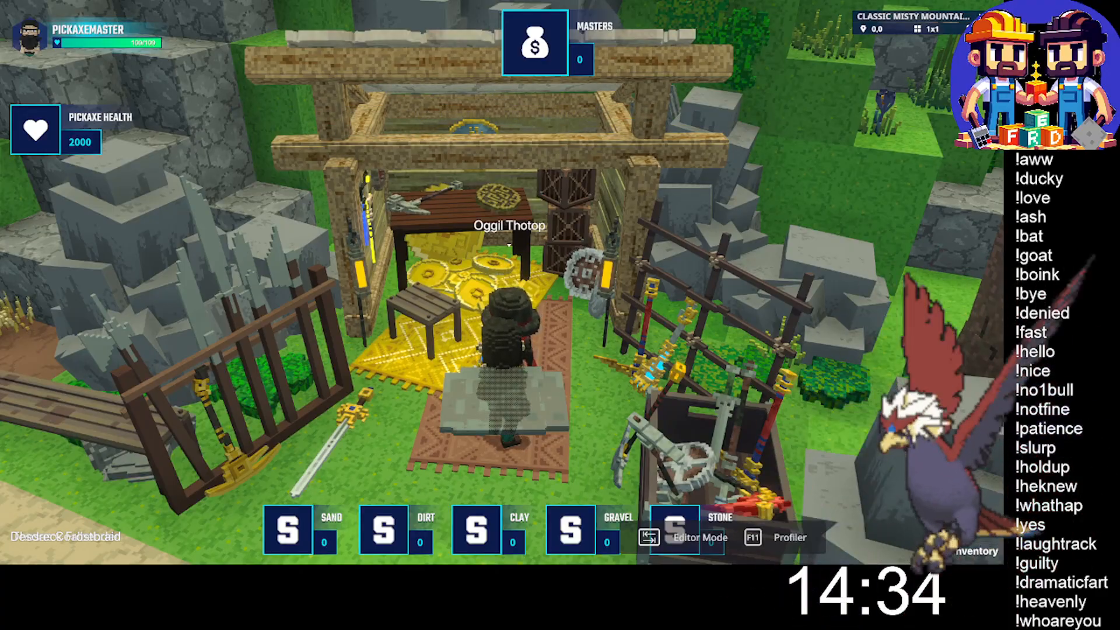
pyautogui.press('e')
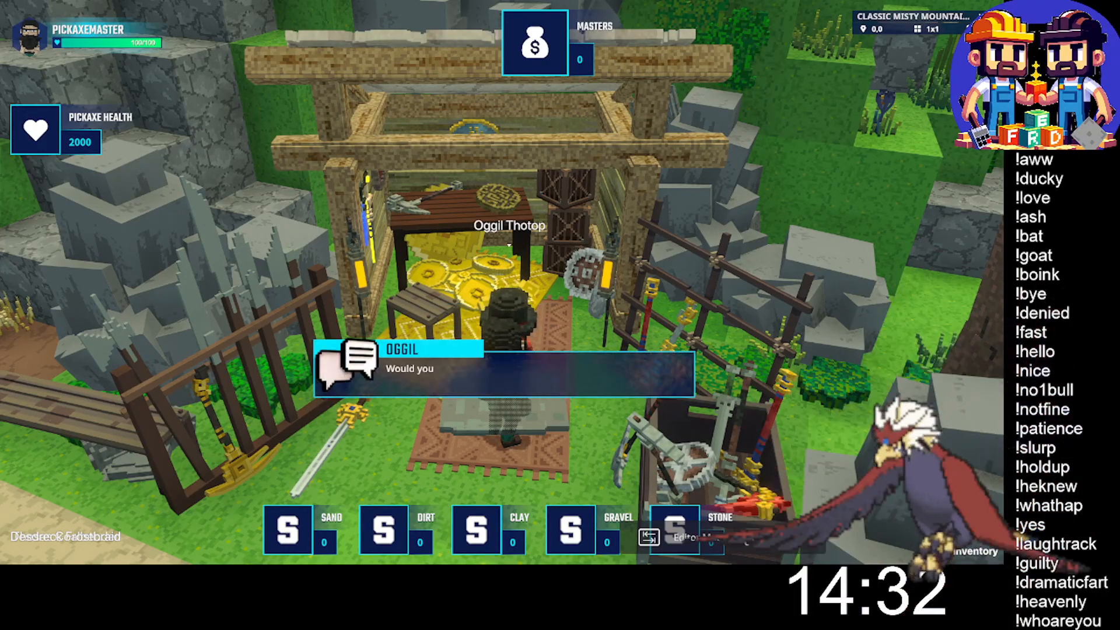
pyautogui.click(402, 443)
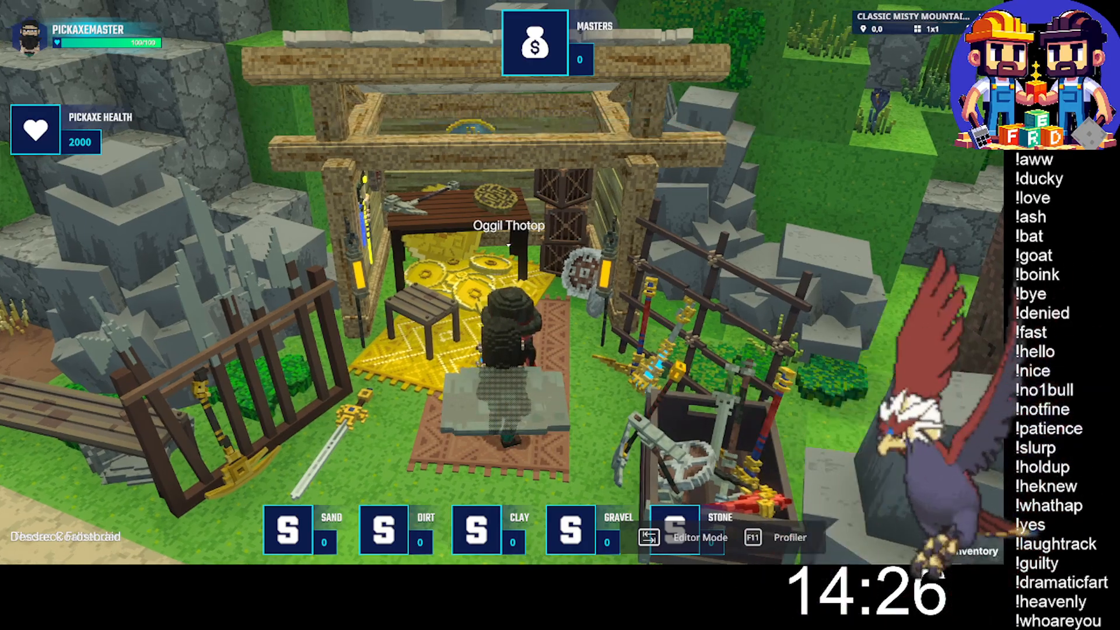
# - Test buying the Ruby Pickaxe for 2000 M and the Diamond Pickaxe for 10,000 M from the second page of Oggil's dialogue
pyautogui.press('e')
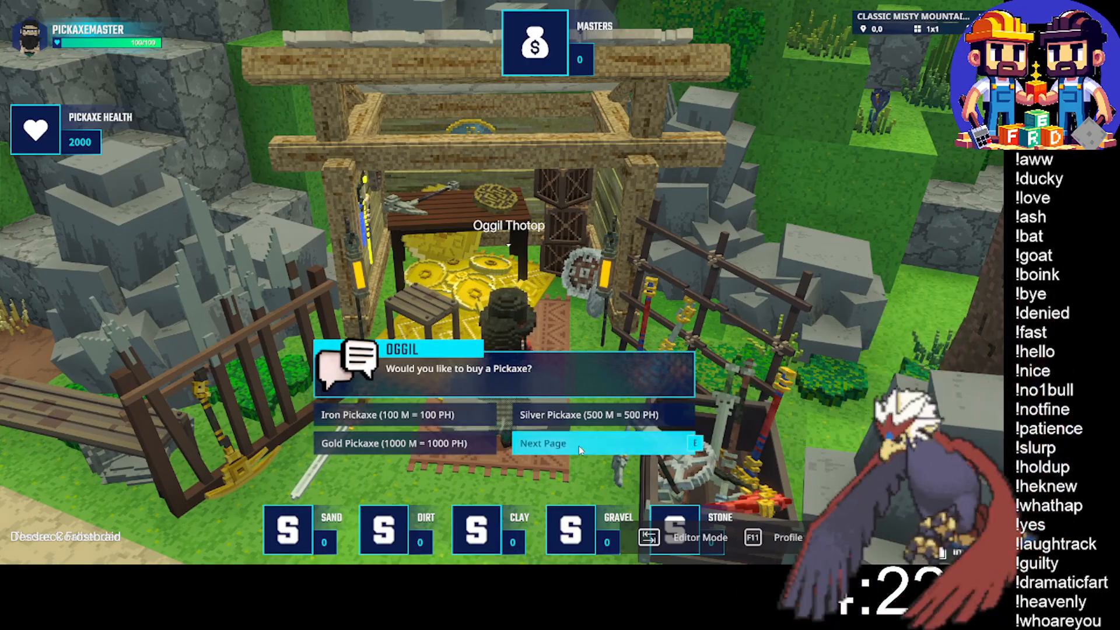
pyautogui.click(580, 450)
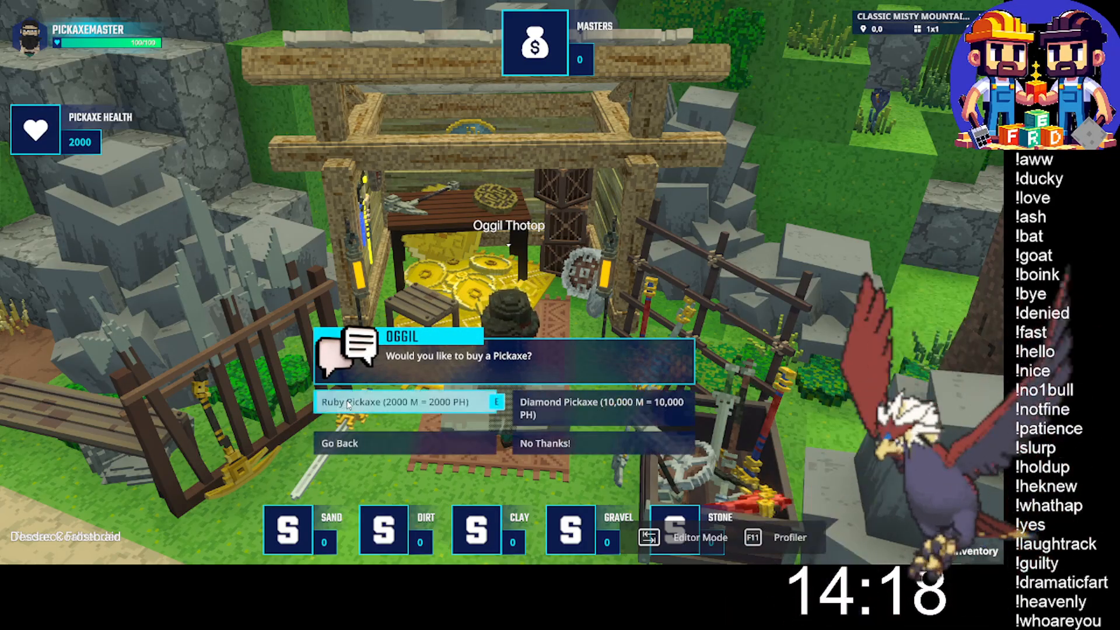
pyautogui.click(348, 403)
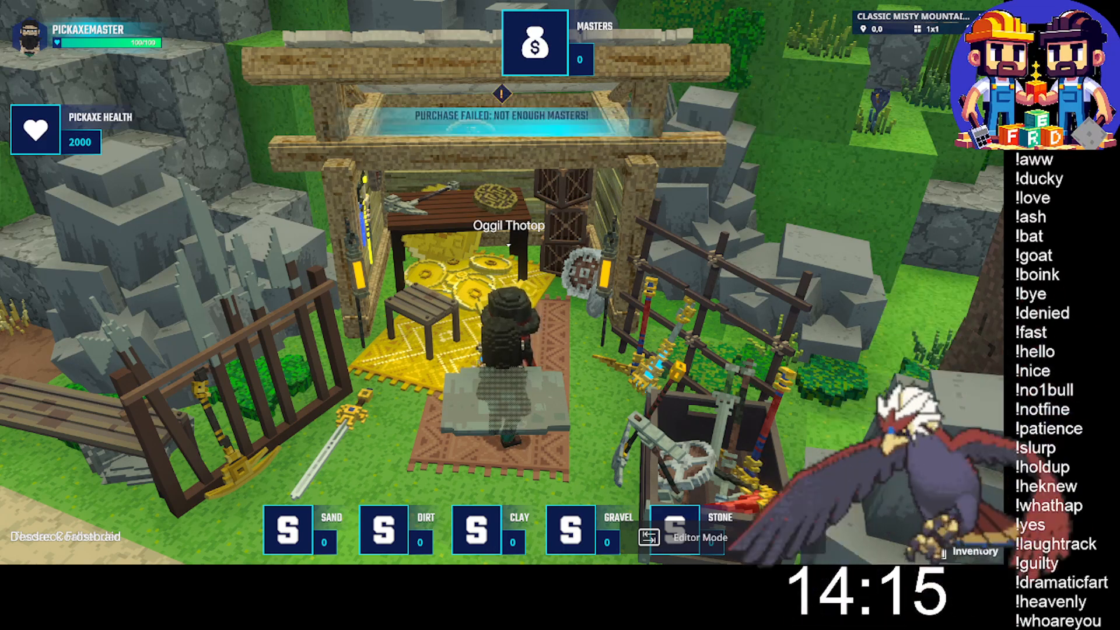
pyautogui.press('e')
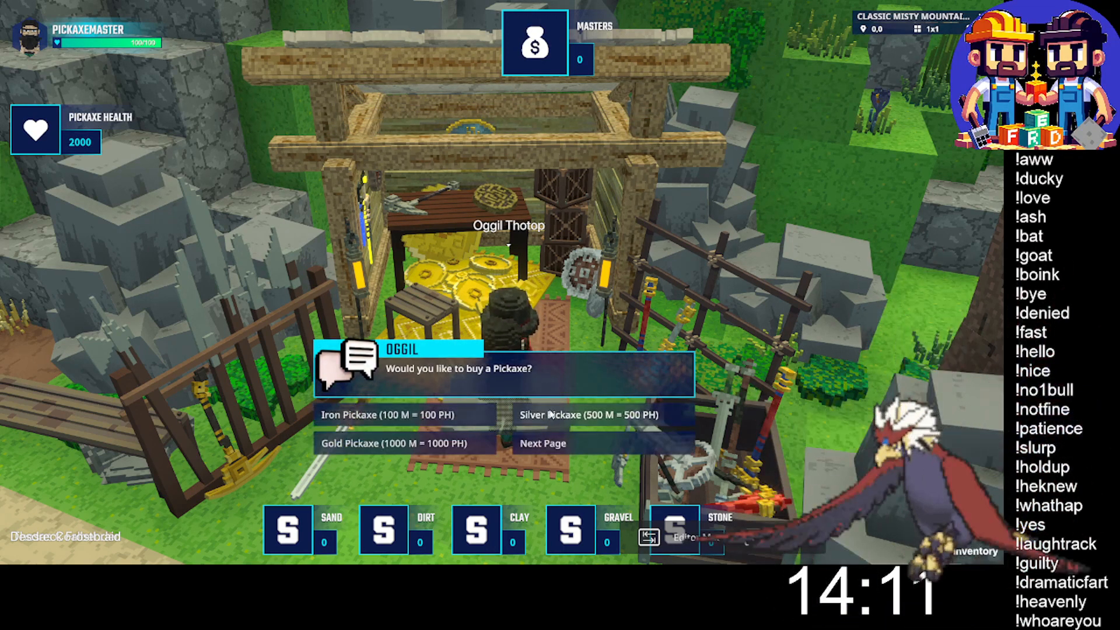
pyautogui.click(568, 444)
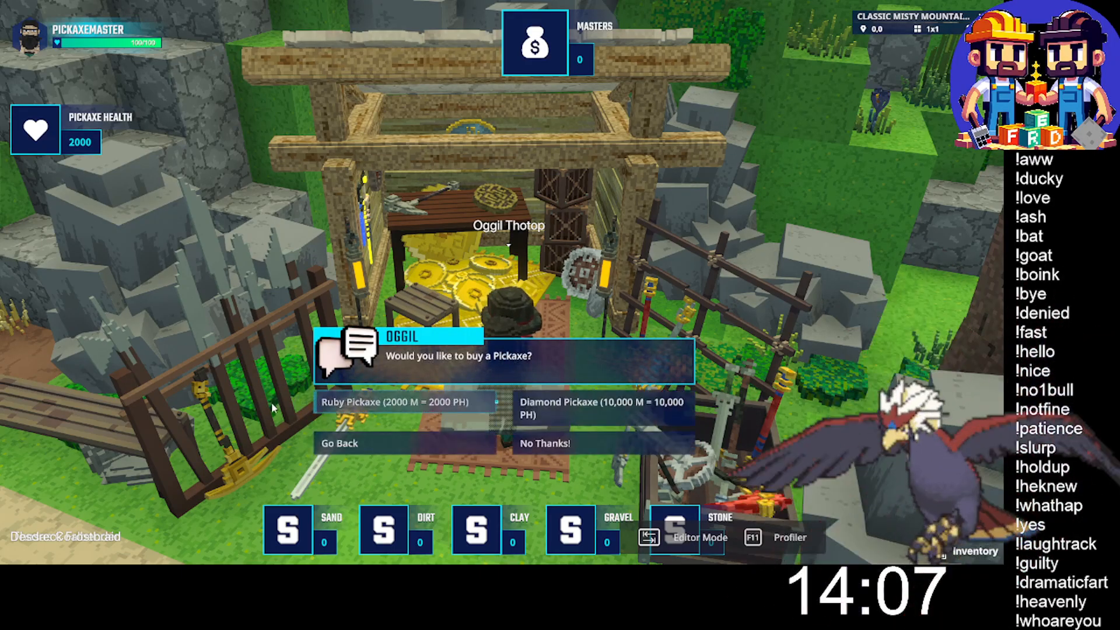
pyautogui.click(589, 408)
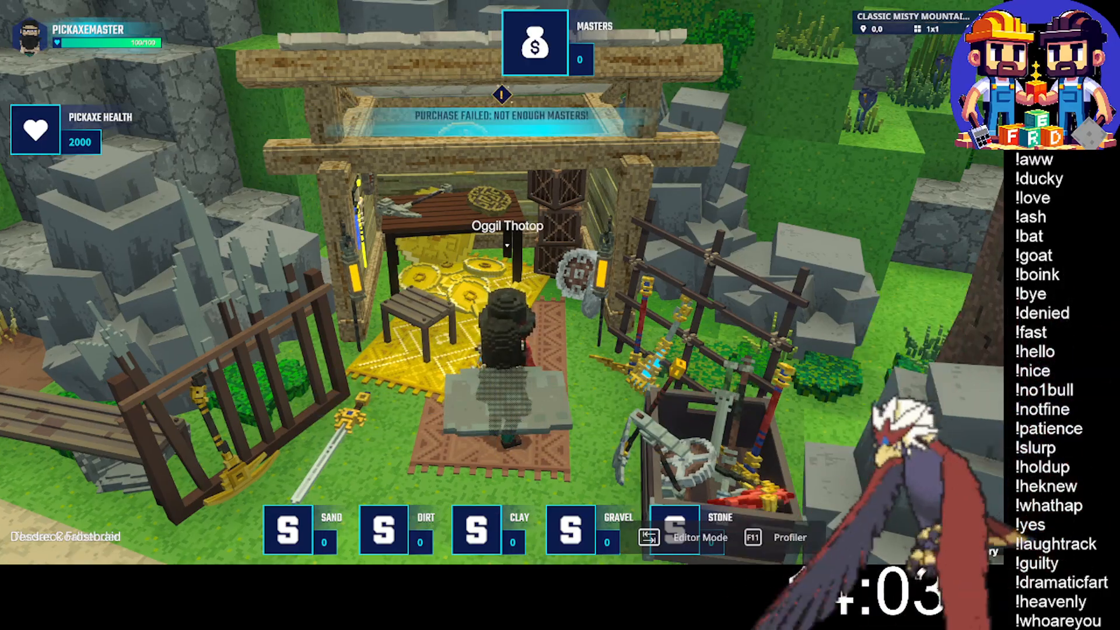
# - Run away from Oggil's stall into the trees and end the play test, returning to the map editor
pyautogui.press('w')
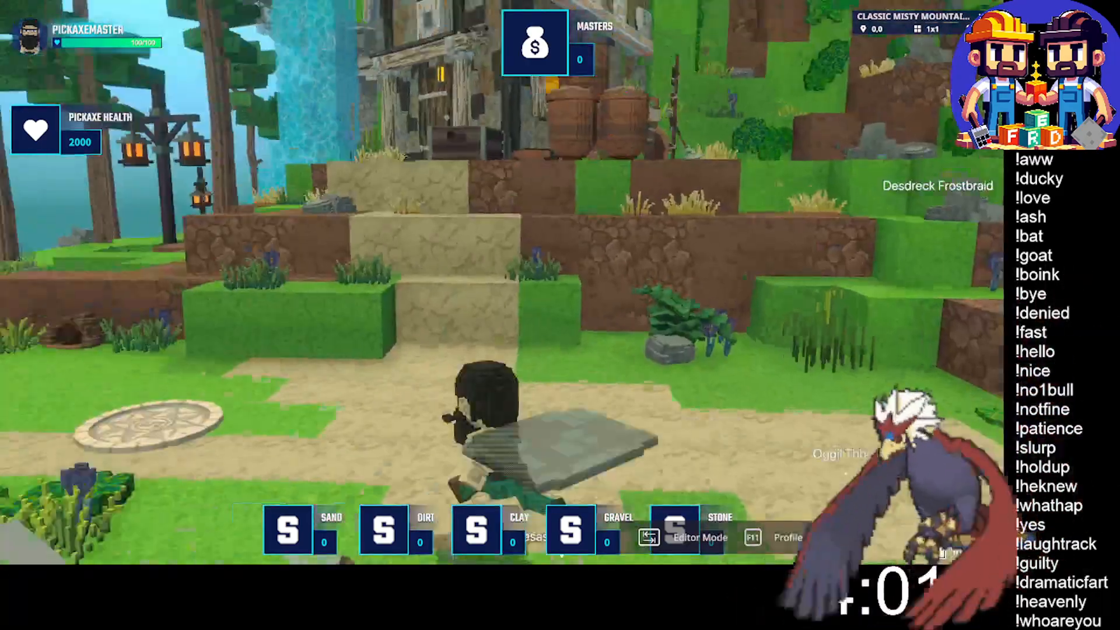
pyautogui.press('w')
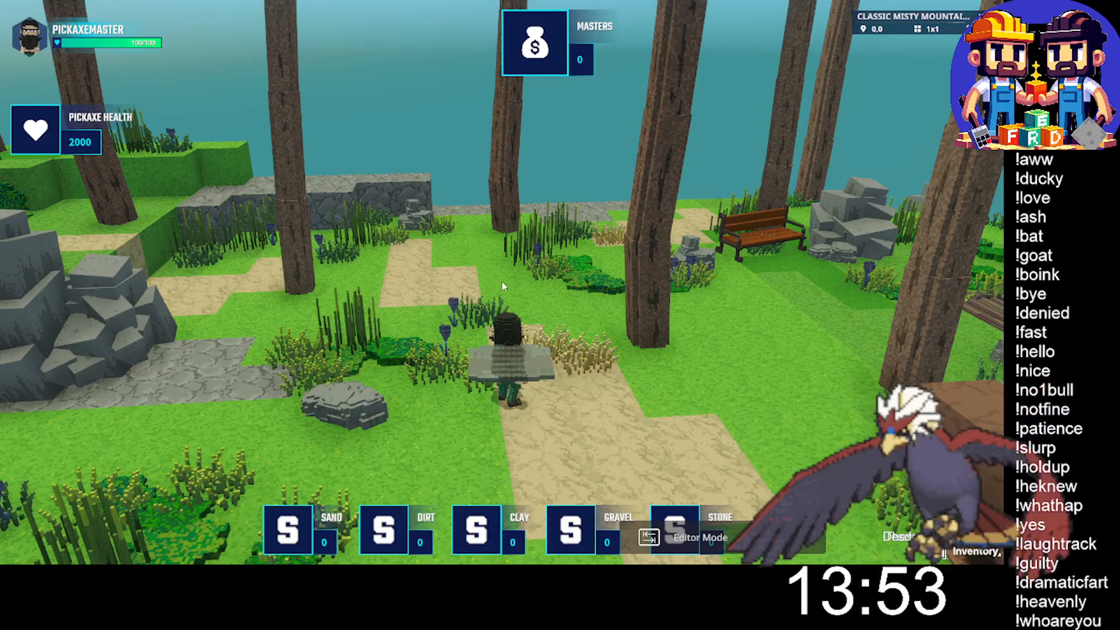
pyautogui.press('Tab')
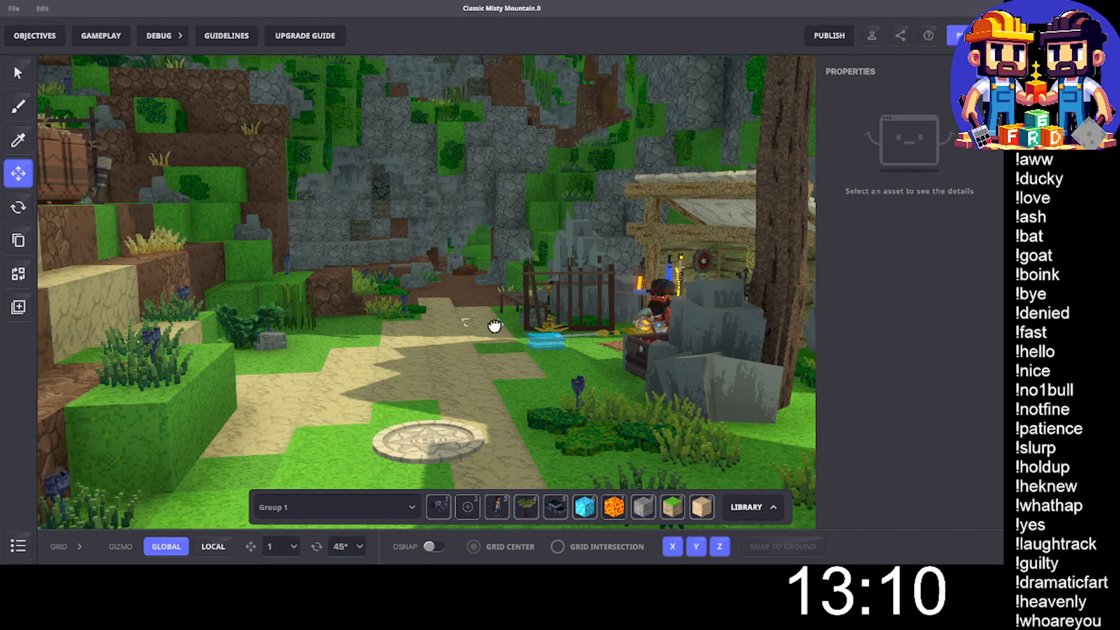
# - Examine the Asset Spawner settings of the NumPad Switch and Geology.Prize.Spawn objects beside the geology quest NPC
pyautogui.moveTo(494, 327); pyautogui.dragTo(501, 322, button='middle')
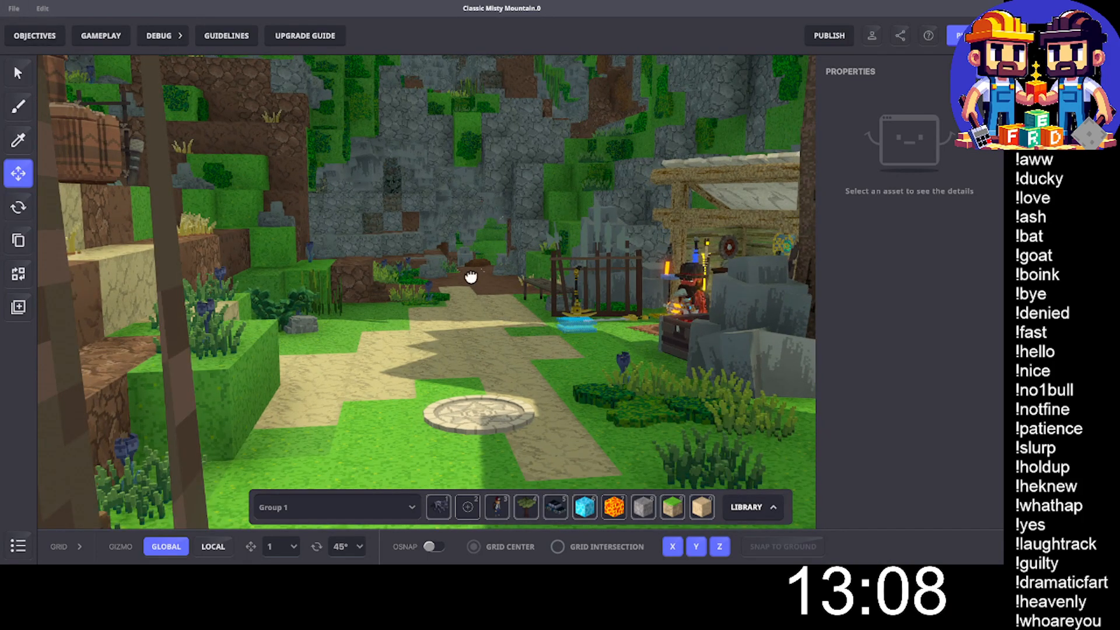
pyautogui.moveTo(471, 277); pyautogui.dragTo(463, 275, button='middle')
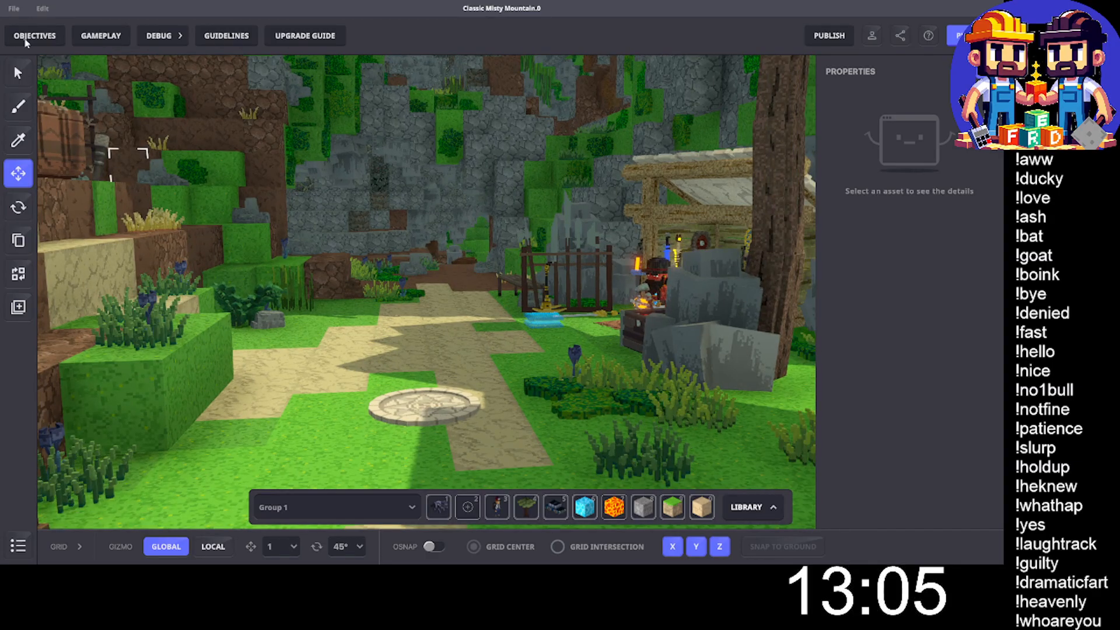
pyautogui.moveTo(222, 238); pyautogui.dragTo(363, 372, button='middle')
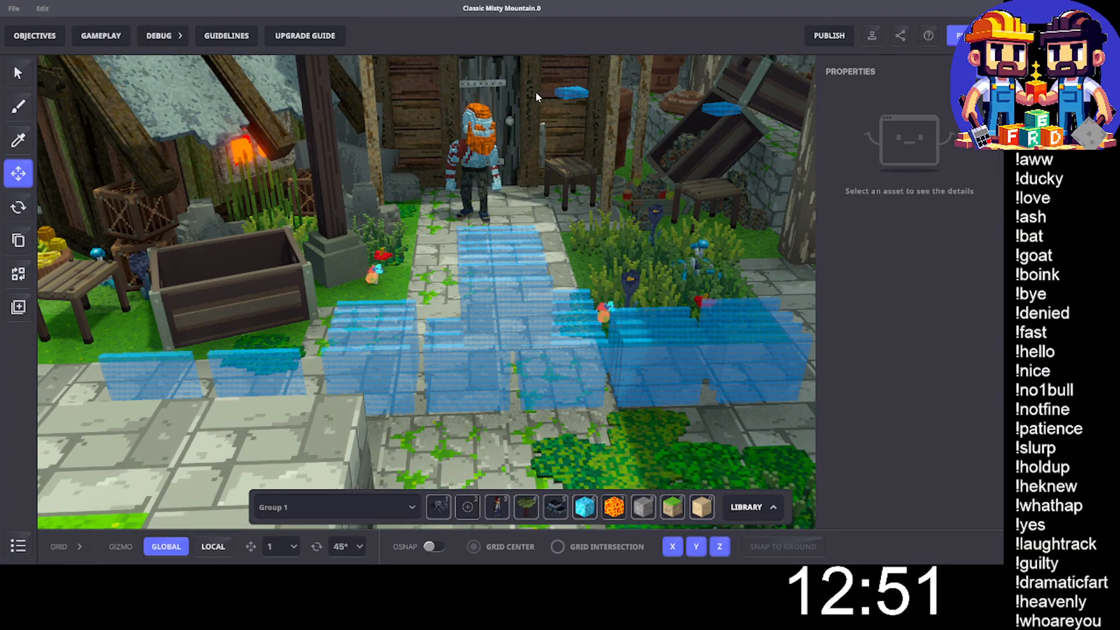
pyautogui.click(561, 94)
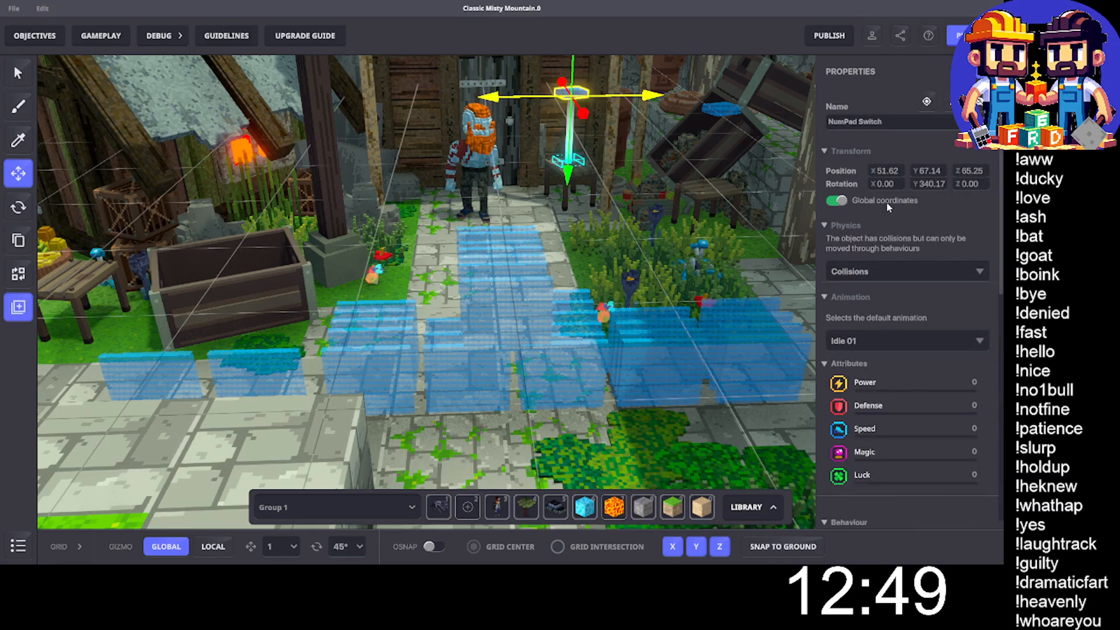
pyautogui.scroll(-3, 888, 337)
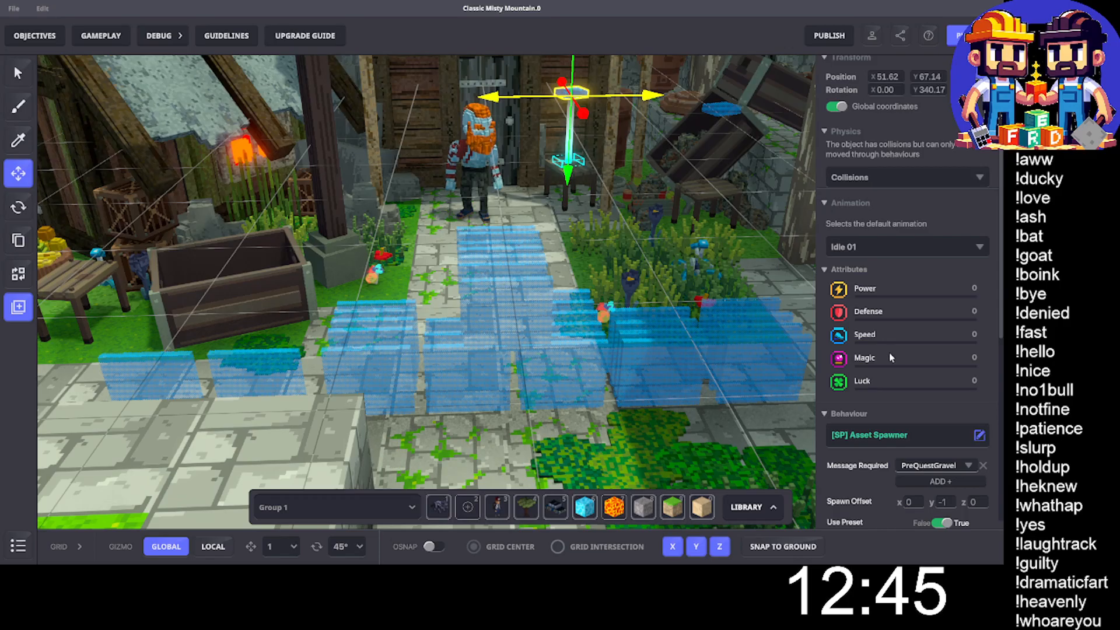
pyautogui.scroll(-3, 928, 424)
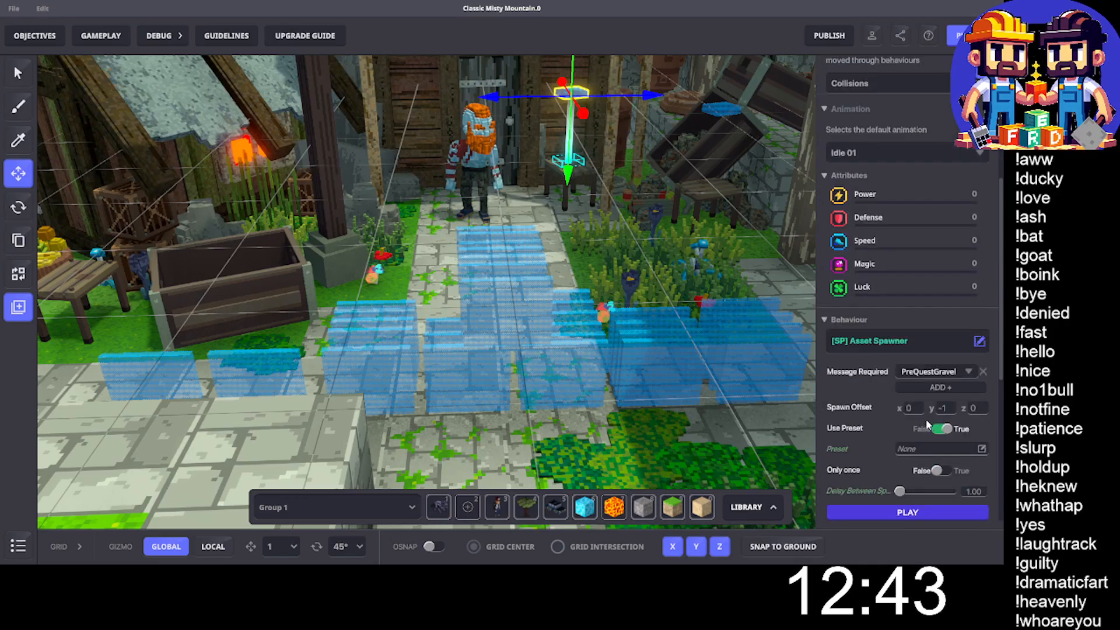
pyautogui.scroll(-2, 884, 418)
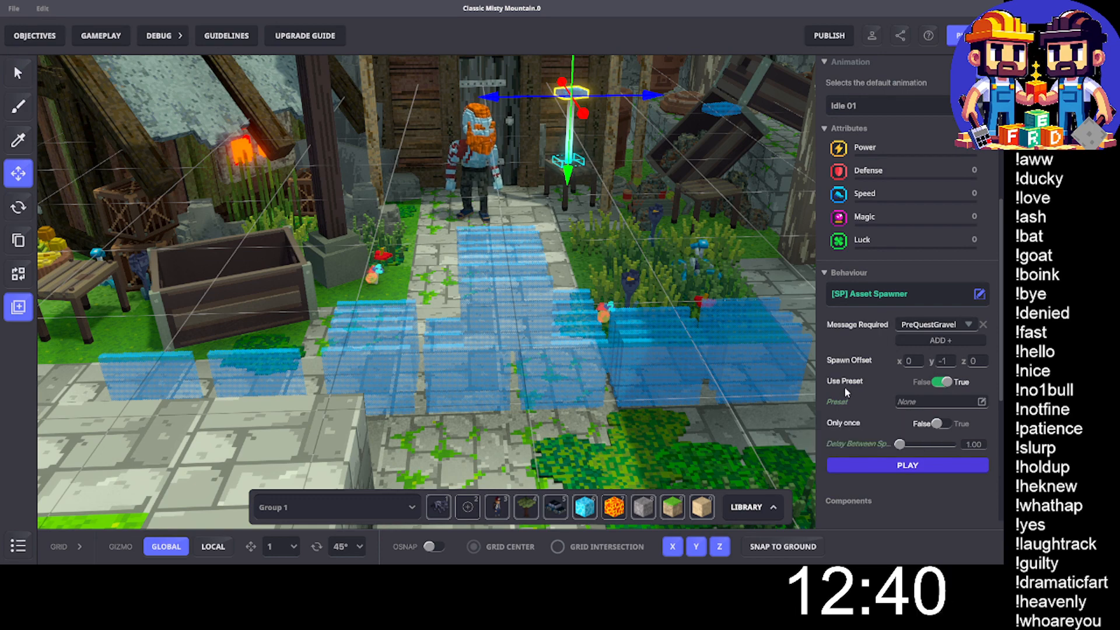
pyautogui.moveTo(839, 389)
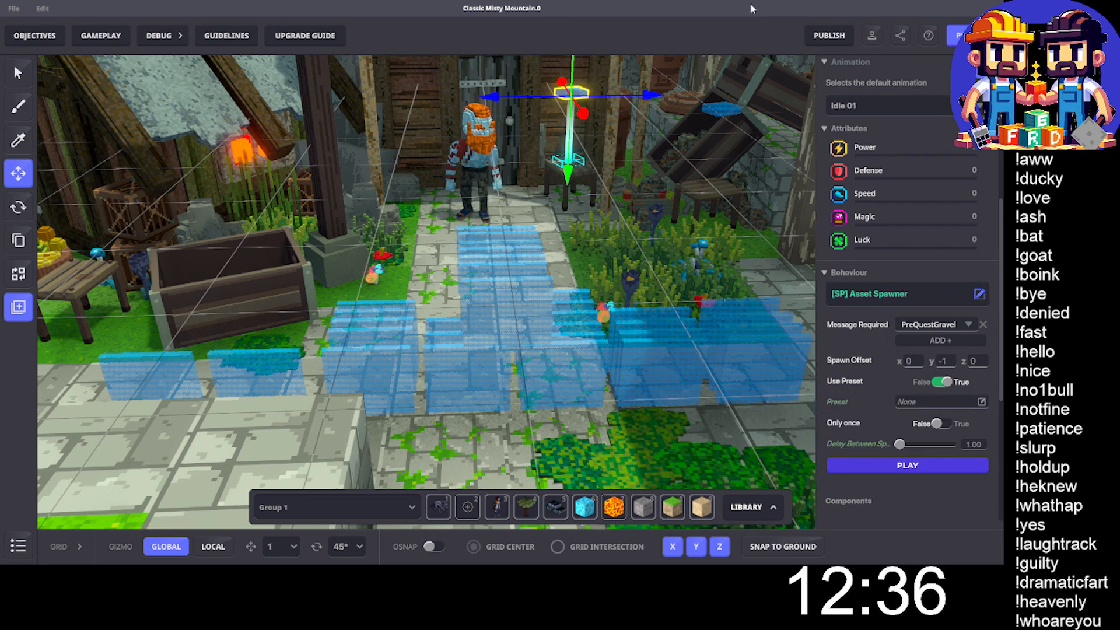
pyautogui.click(710, 112)
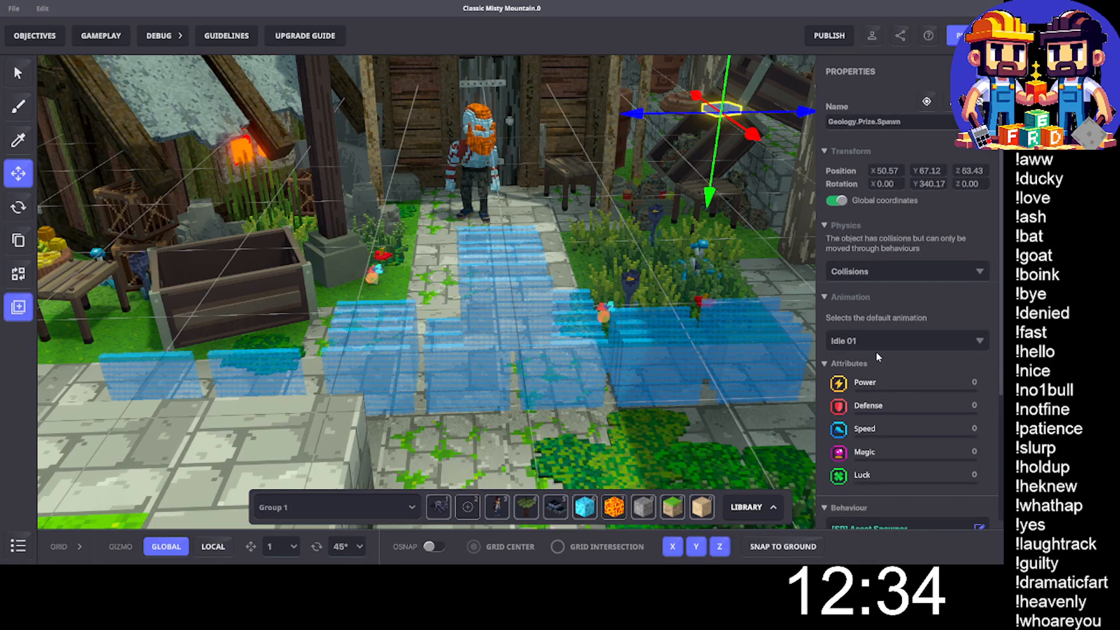
pyautogui.scroll(-5, 876, 351)
# - Examine the Asker and Toggle settings of the InitQuestSand and VerifyQuestSand blocks in front of Nassoli
pyautogui.click(470, 324)
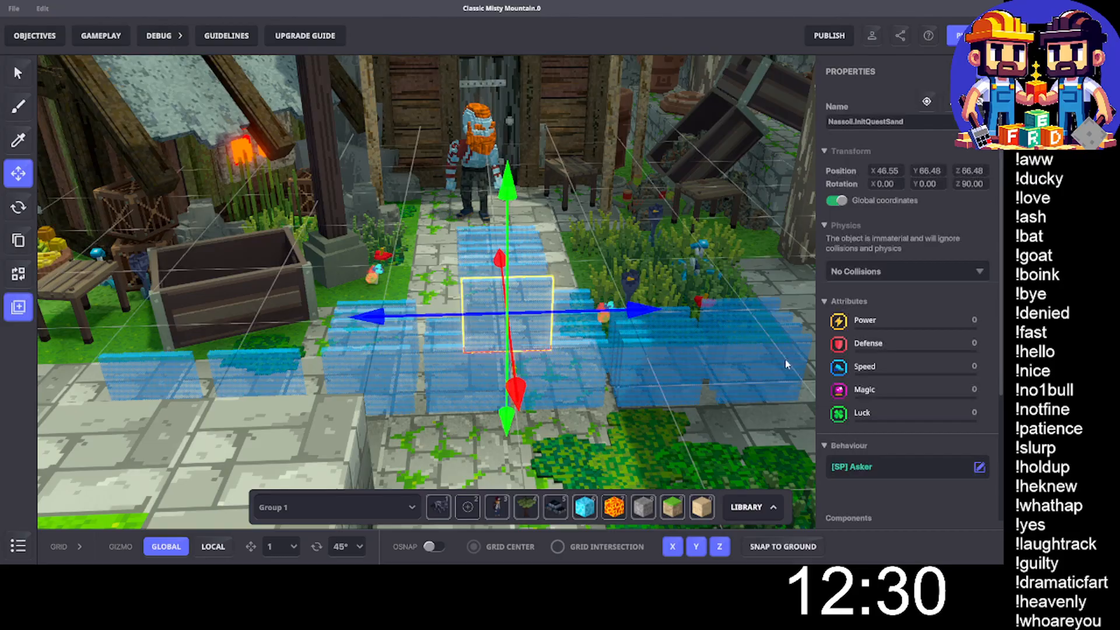
pyautogui.scroll(-4, 924, 379)
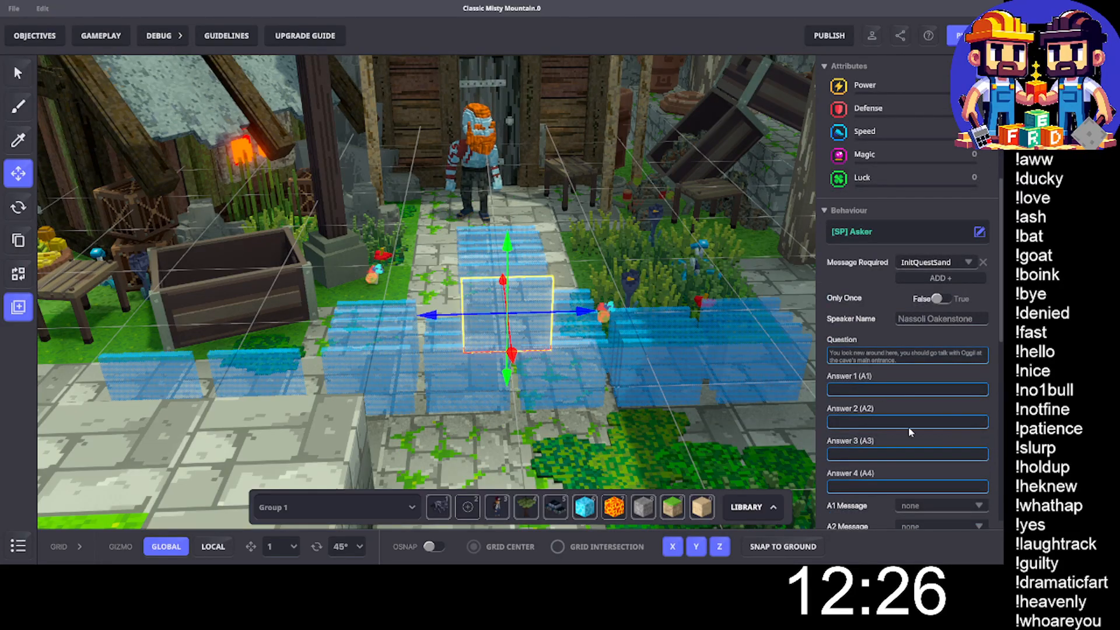
pyautogui.scroll(-6, 898, 366)
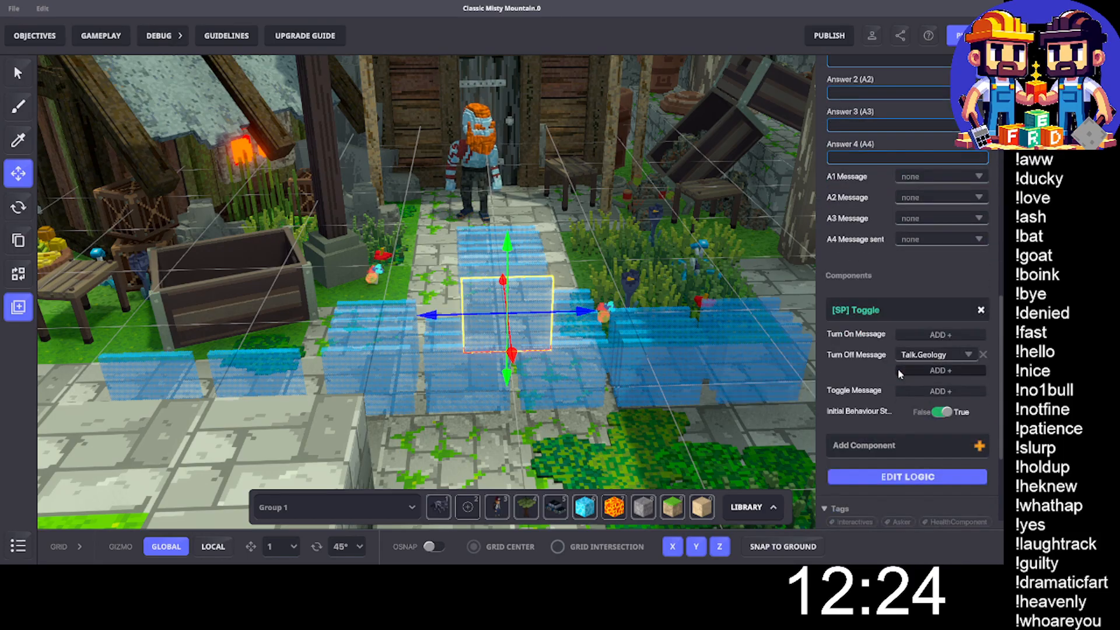
pyautogui.scroll(-2, 959, 395)
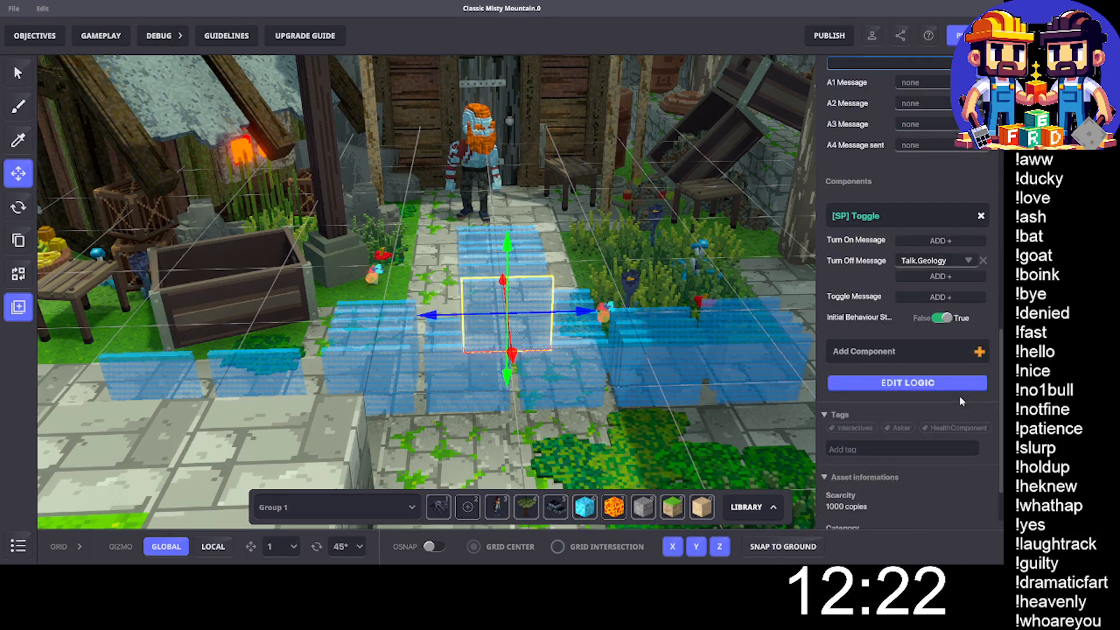
pyautogui.scroll(-1, 960, 398)
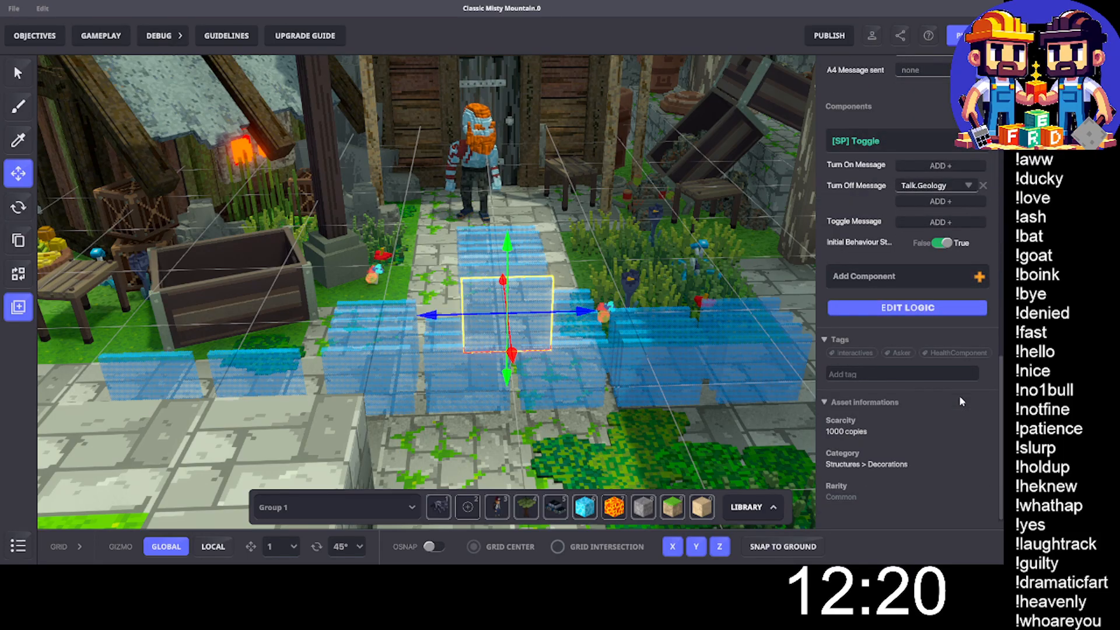
pyautogui.scroll(8, 960, 399)
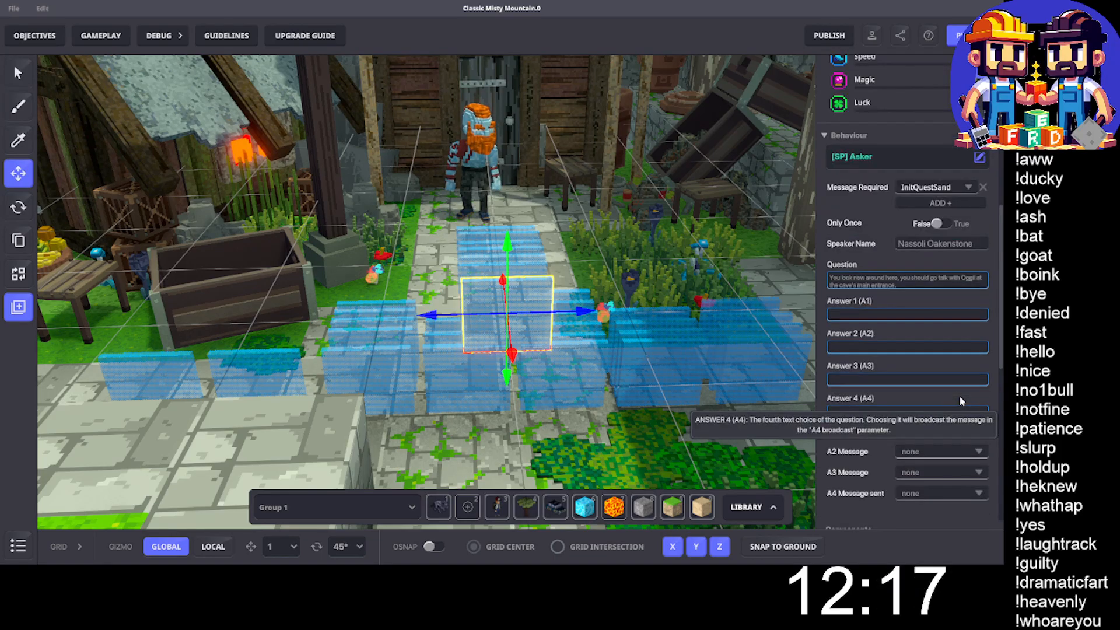
pyautogui.click(545, 267)
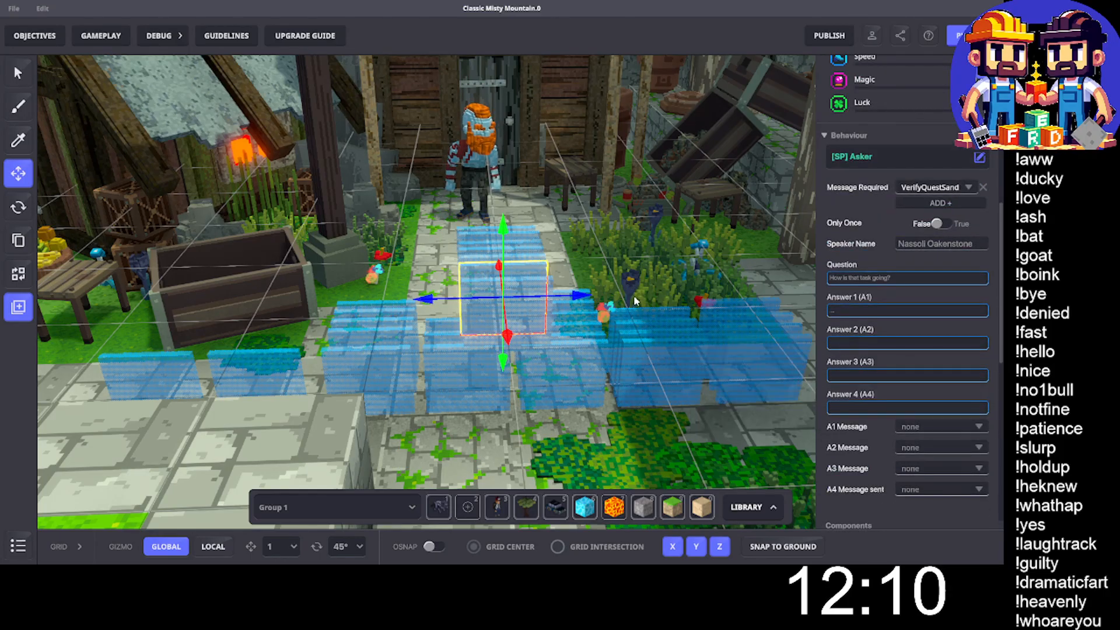
pyautogui.scroll(-4, 888, 358)
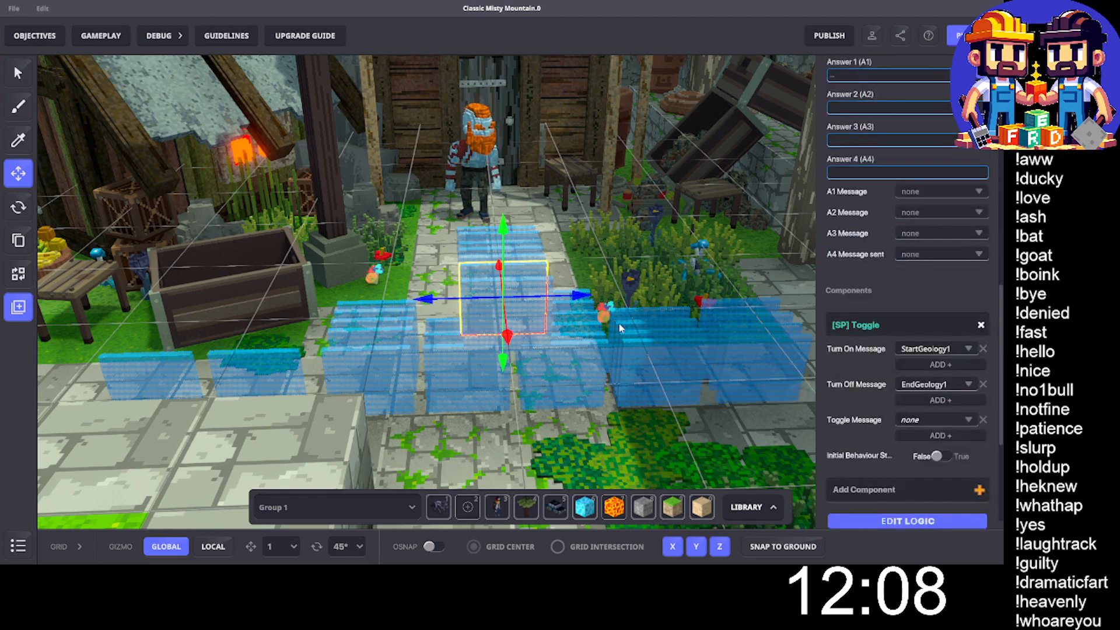
# - Replace the Nassoli NPC by the door with the Nassoli Oakenstone model that is not marked [OLD], searching for "nass"
pyautogui.moveTo(585, 304)
pyautogui.mouseDown(button='right')
pyautogui.moveTo(565, 313)
pyautogui.moveTo(445, 307)
pyautogui.moveTo(378, 286)
pyautogui.moveTo(353, 295)
pyautogui.moveTo(571, 310)
pyautogui.mouseUp(button='right')
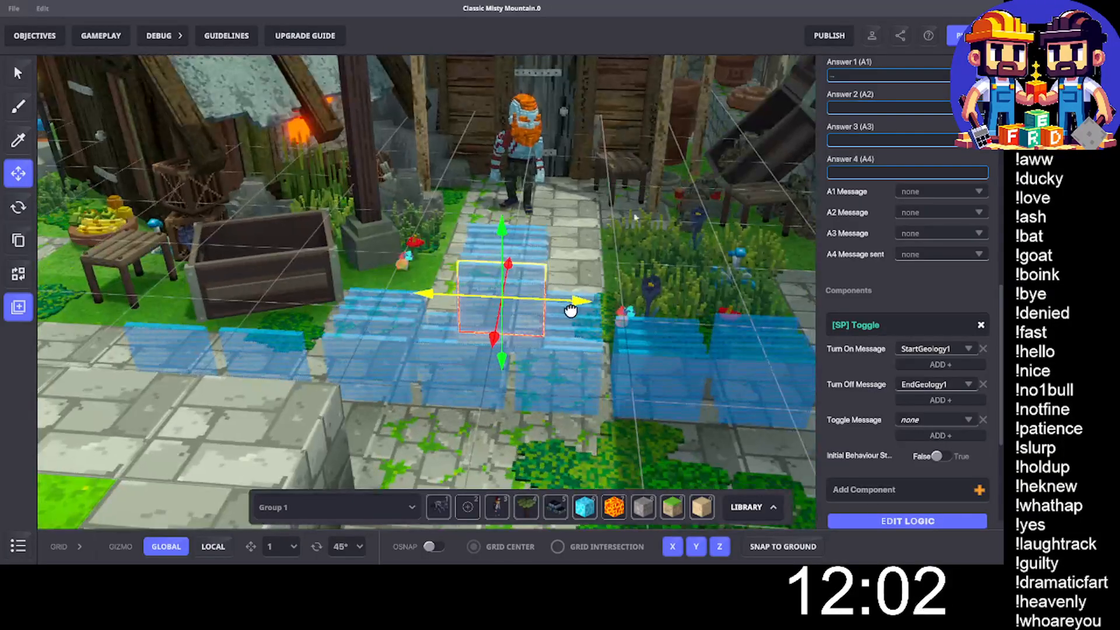
pyautogui.click(531, 153)
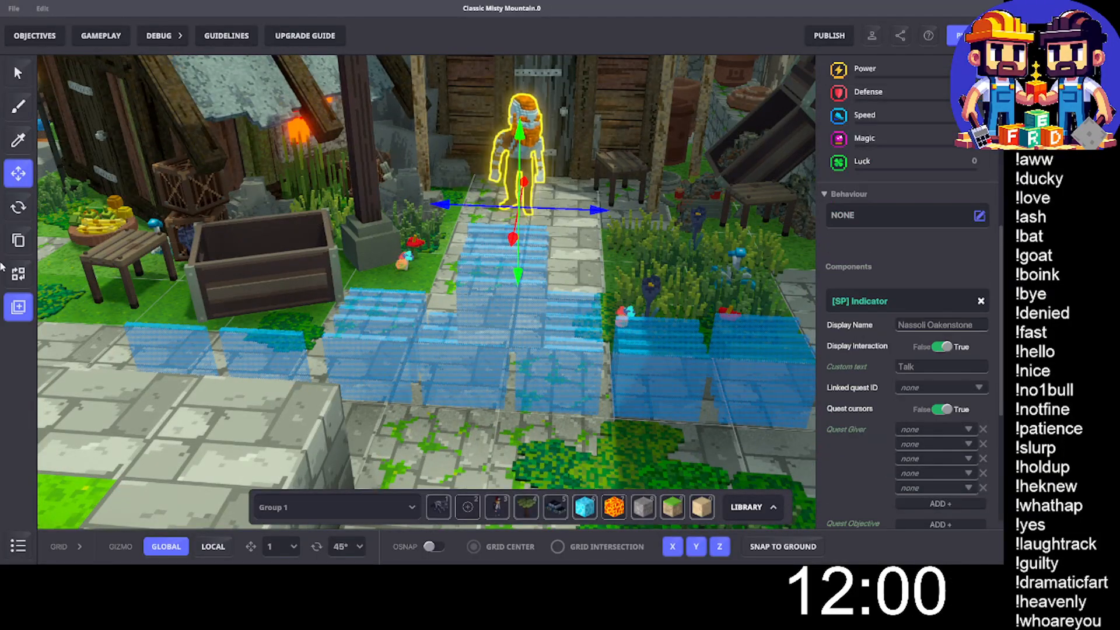
pyautogui.click(18, 275)
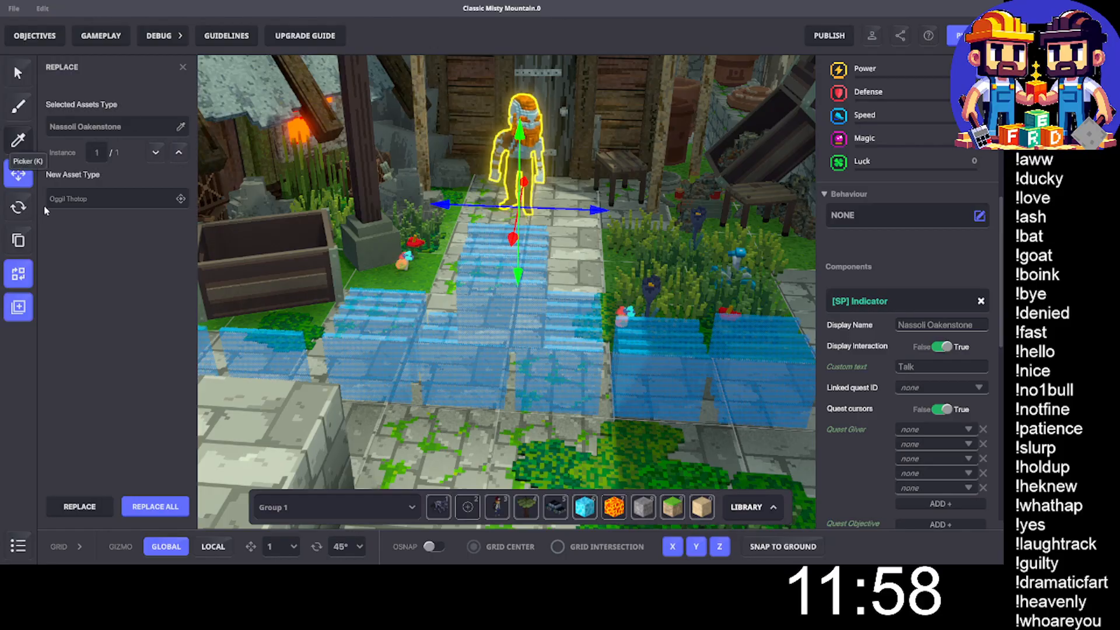
pyautogui.click(76, 199)
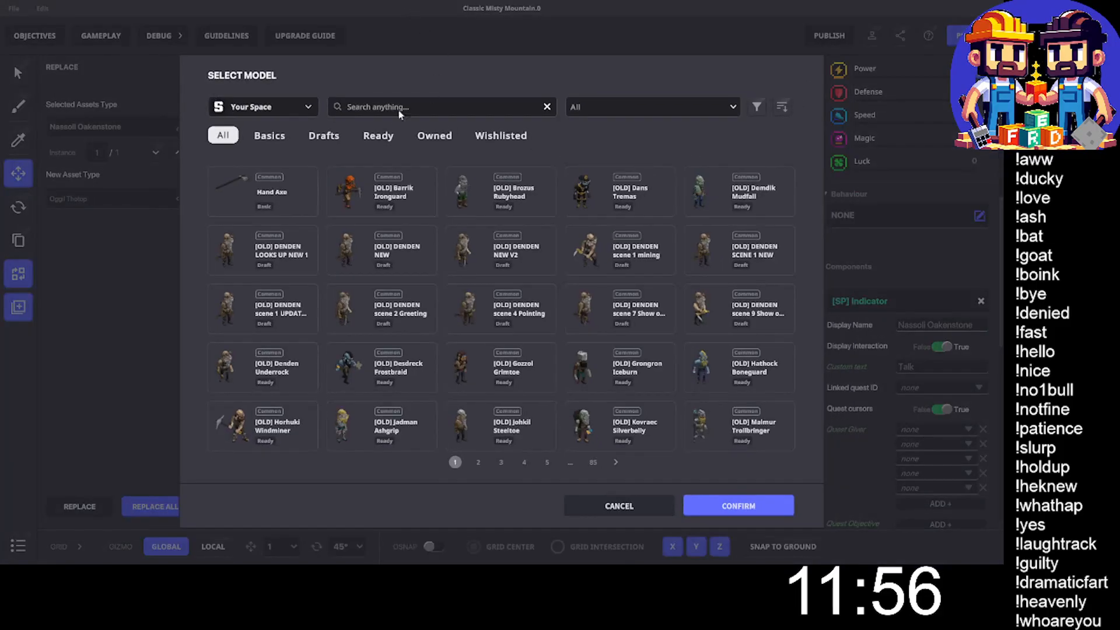
pyautogui.write('nass')
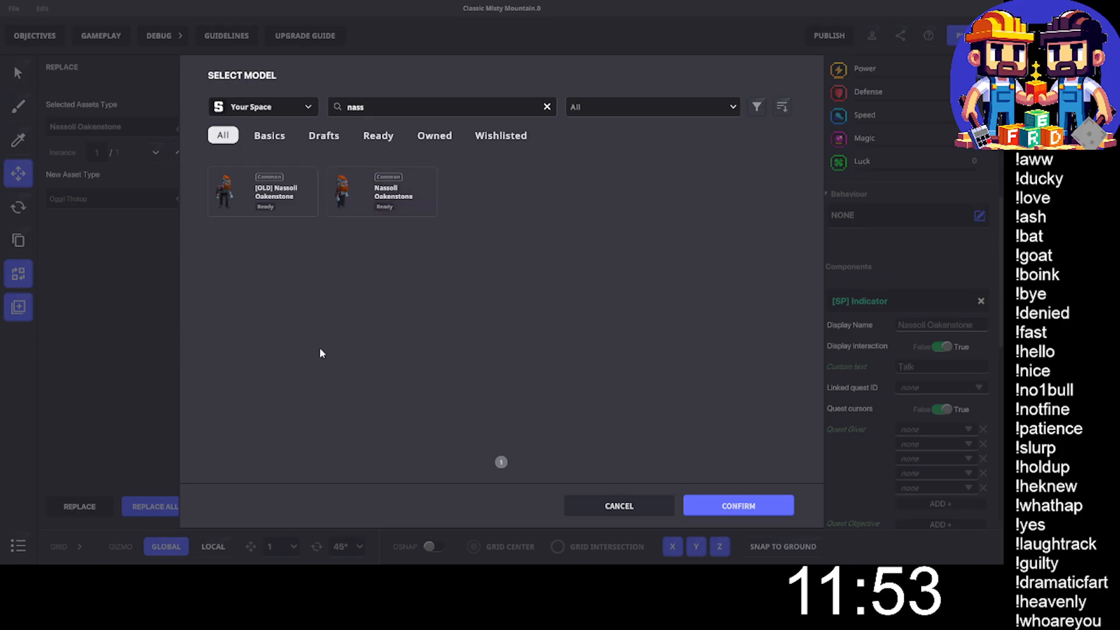
pyautogui.click(382, 192)
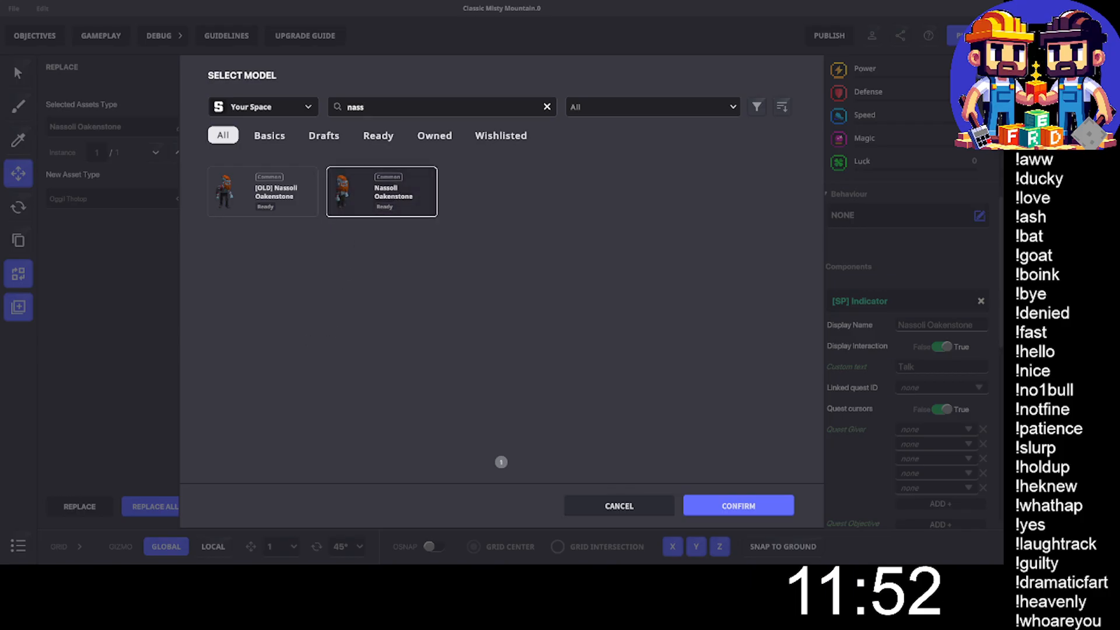
pyautogui.click(733, 503)
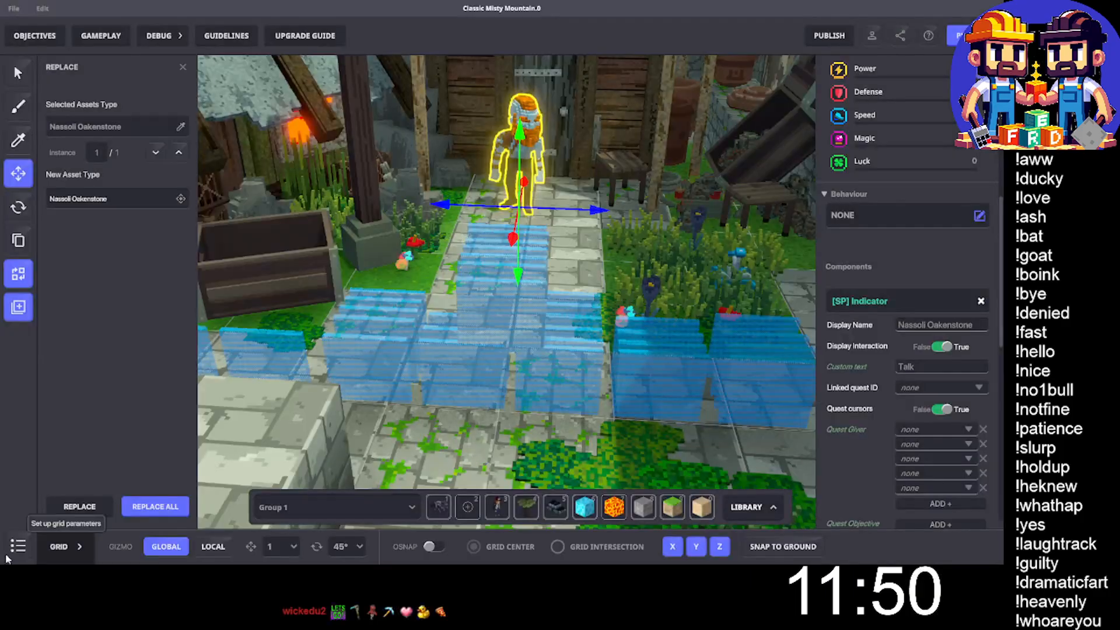
pyautogui.click(69, 507)
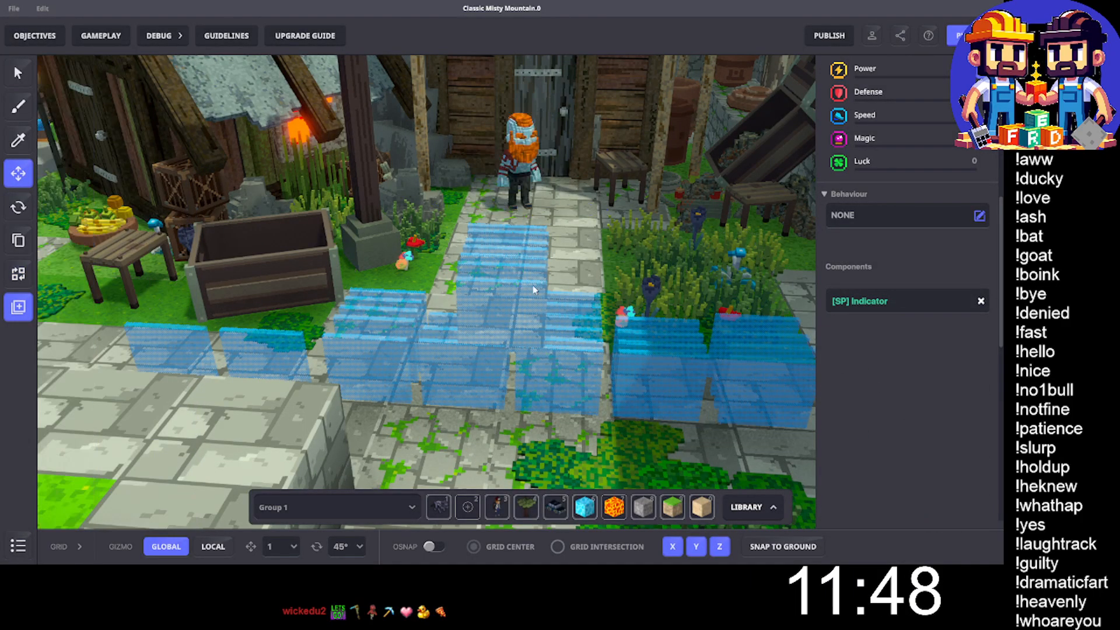
# - Remove the [SP] Indicator and [SP] Speaker components from the replaced Nassoli NPC
pyautogui.click(540, 152)
pyautogui.press('e')
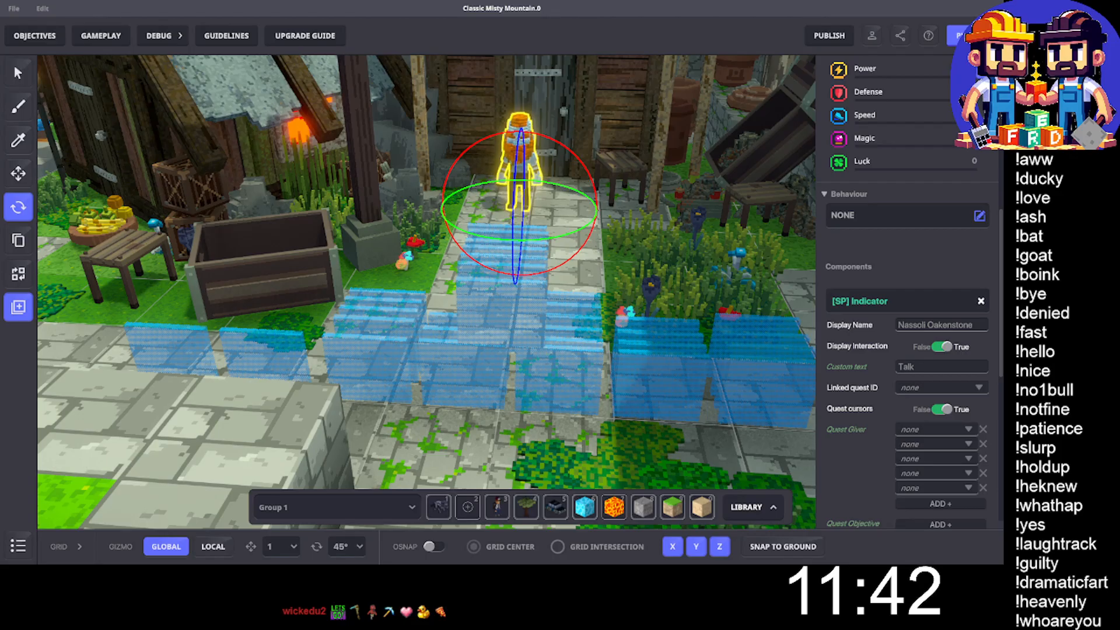
pyautogui.scroll(-2, 891, 353)
pyautogui.scroll(-5, 891, 349)
pyautogui.scroll(5, 939, 369)
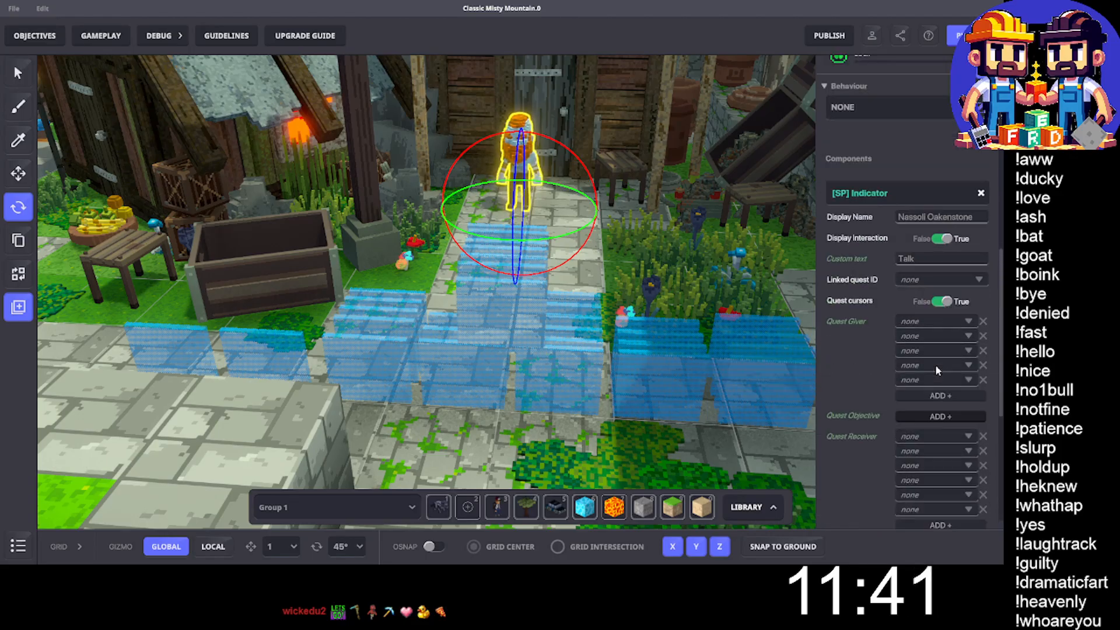
pyautogui.click(981, 193)
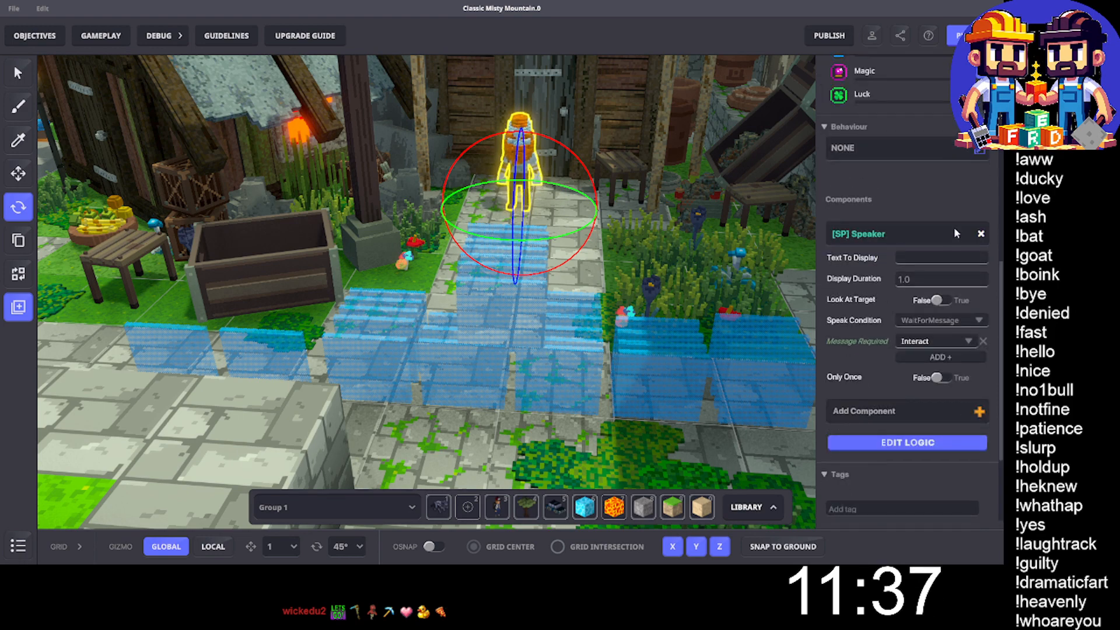
pyautogui.click(982, 233)
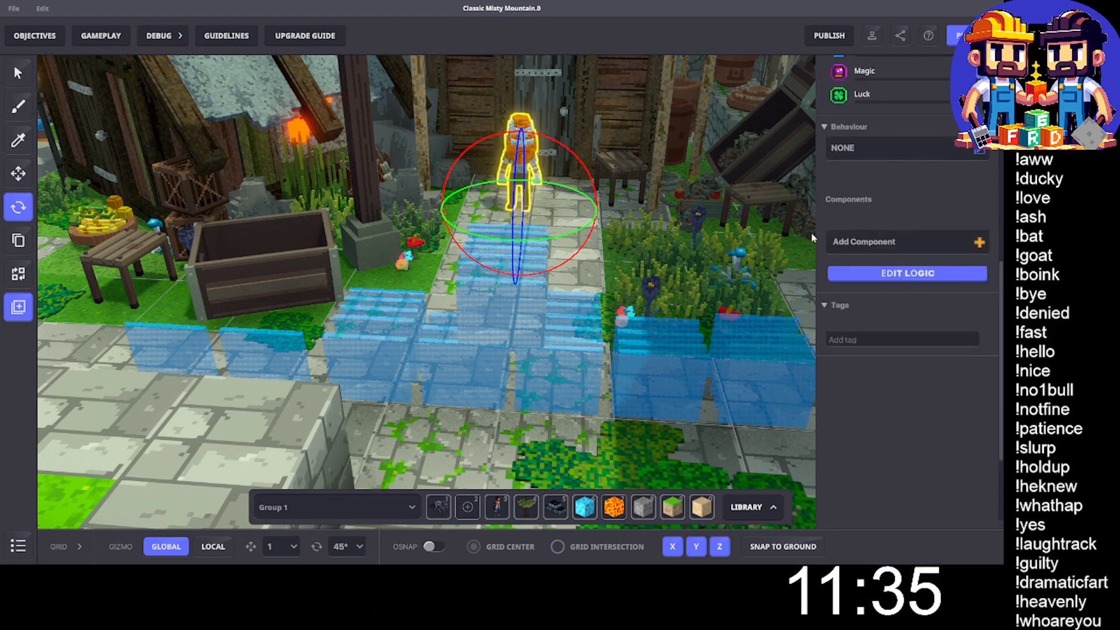
# - Add the synchronized [MP] Indicator component to the Nassoli NPC
pyautogui.click(875, 279)
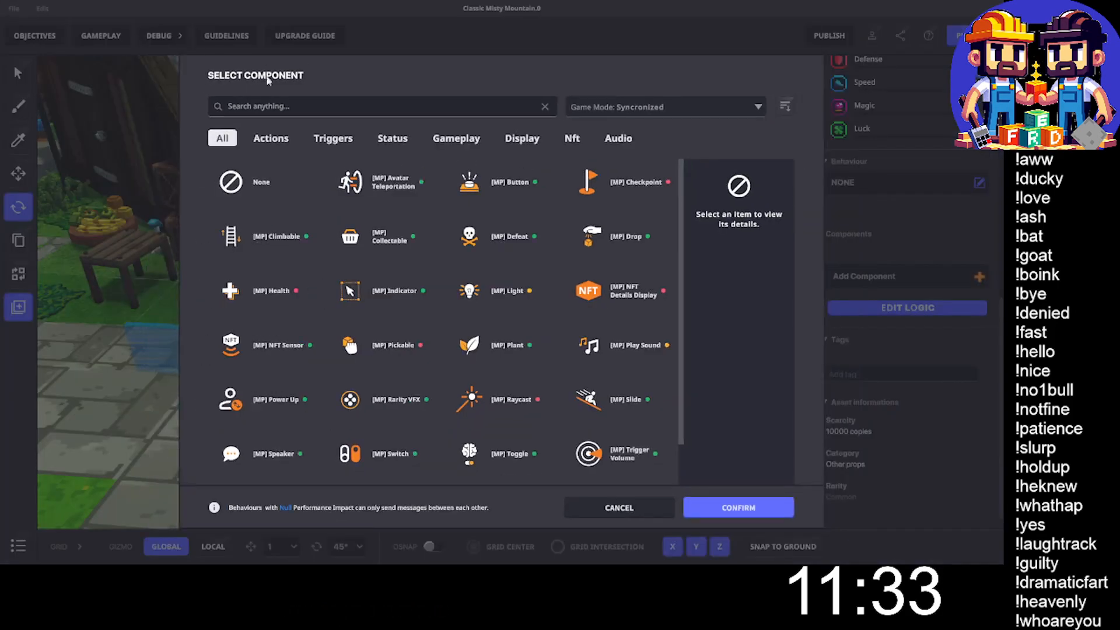
pyautogui.click(266, 107)
pyautogui.write('In')
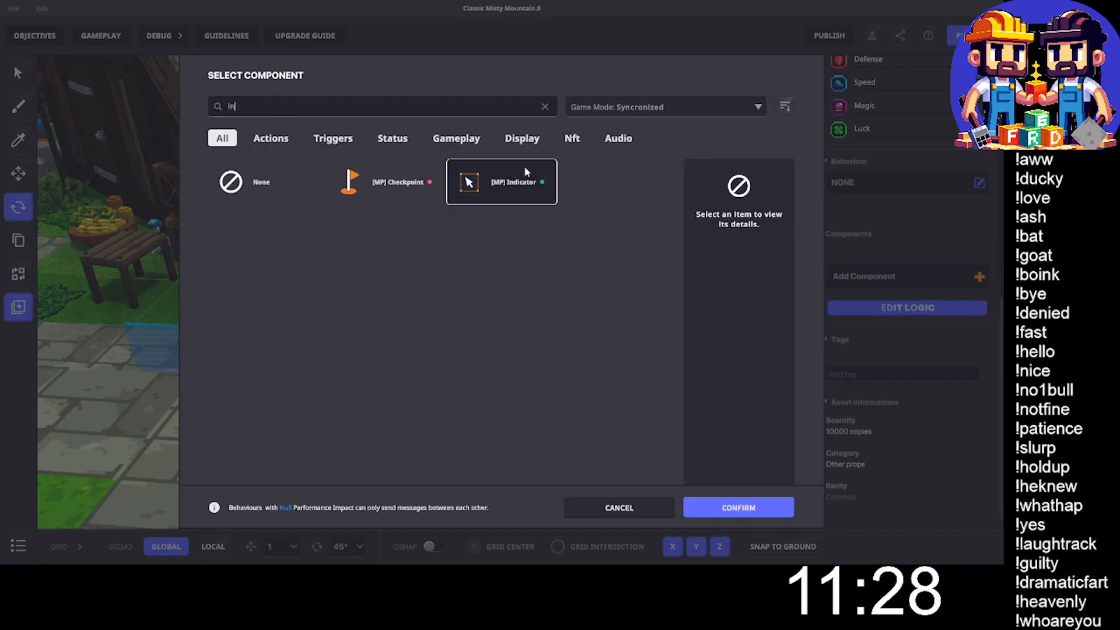
pyautogui.click(514, 181)
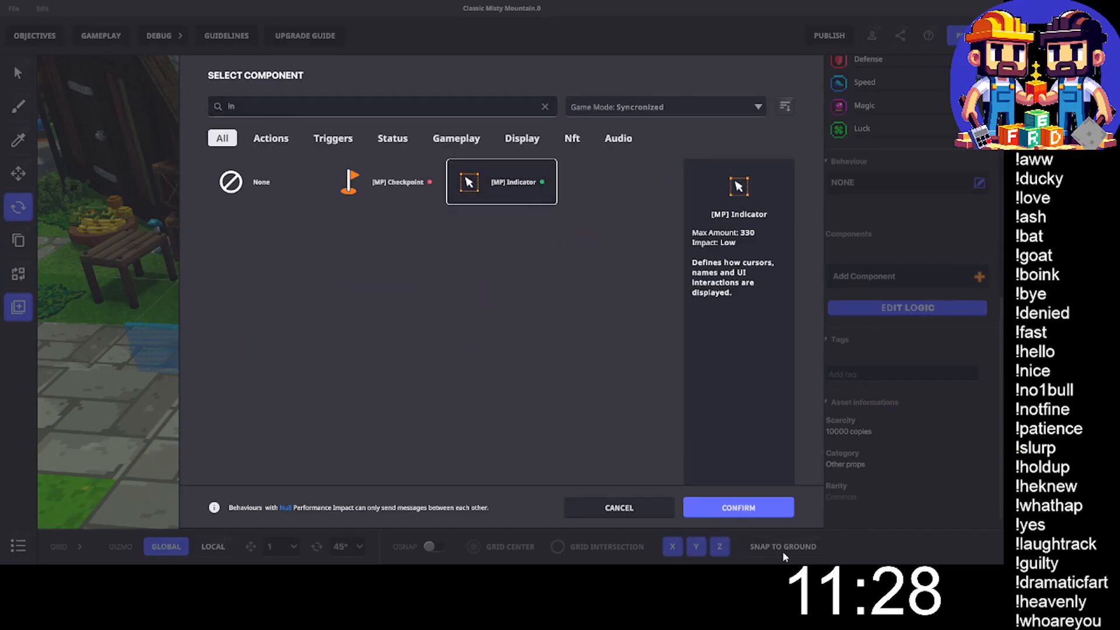
pyautogui.click(738, 508)
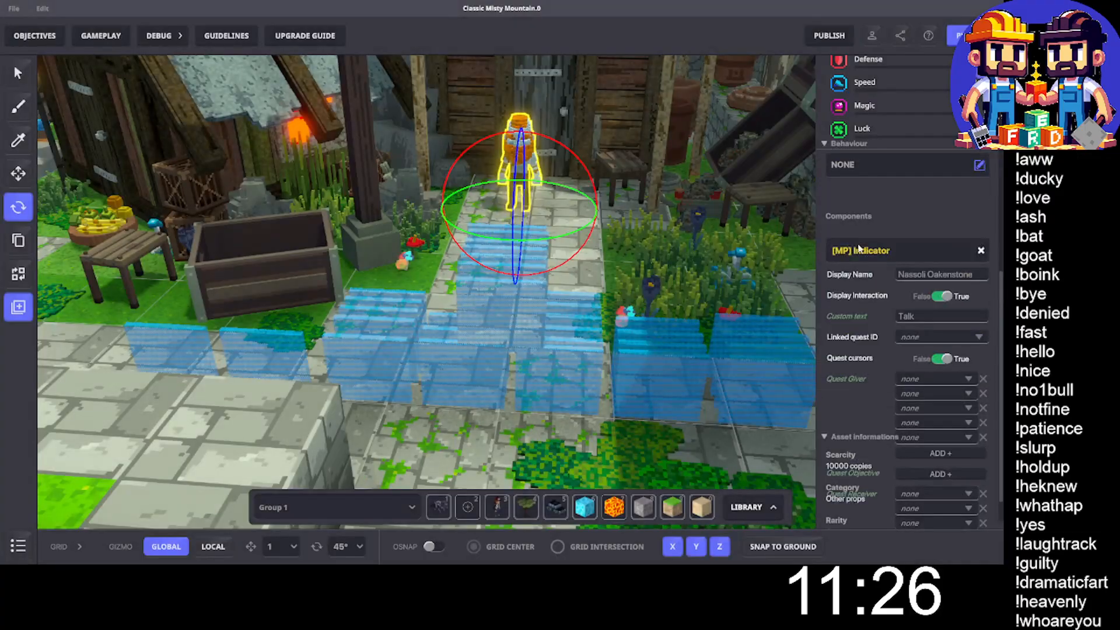
# - Remove all the empty Quest Giver entries from Nassoli's [MP] Indicator
pyautogui.click(984, 397)
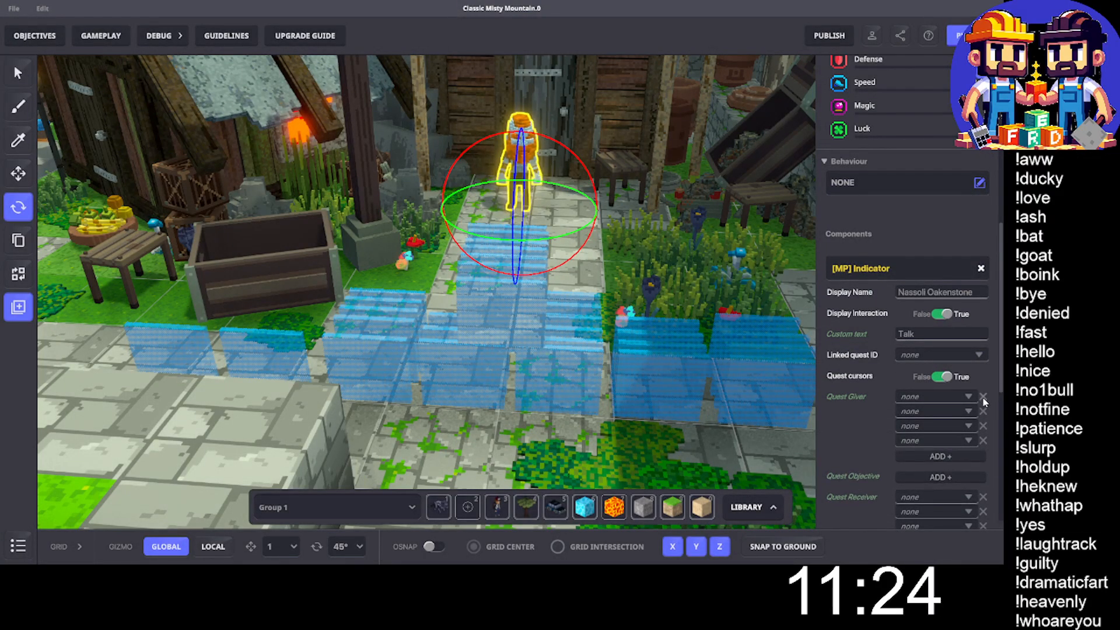
pyautogui.click(984, 397)
pyautogui.click(984, 398)
pyautogui.click(984, 398)
pyautogui.click(983, 402)
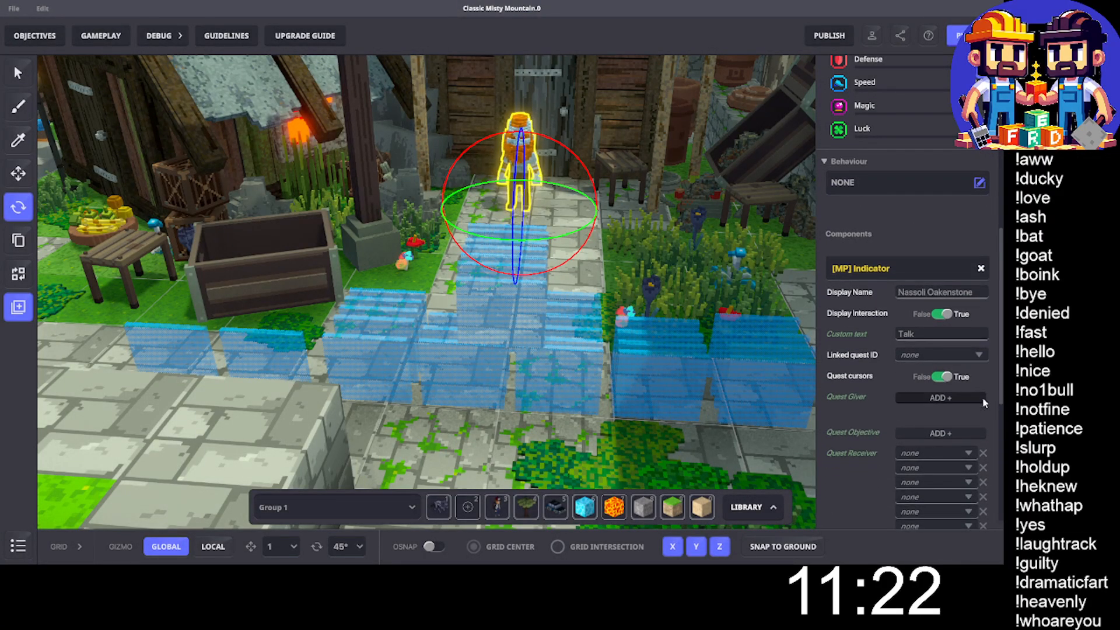
# - Remove all the empty Quest Receiver entries from Nassoli's [MP] Indicator
pyautogui.click(984, 439)
pyautogui.click(983, 438)
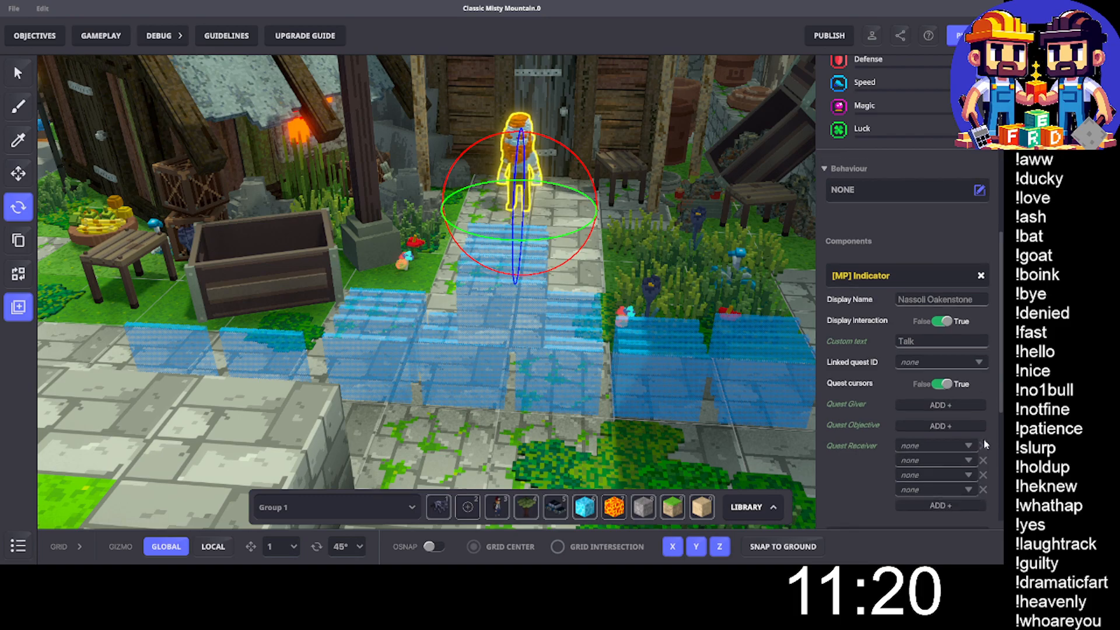
pyautogui.click(983, 439)
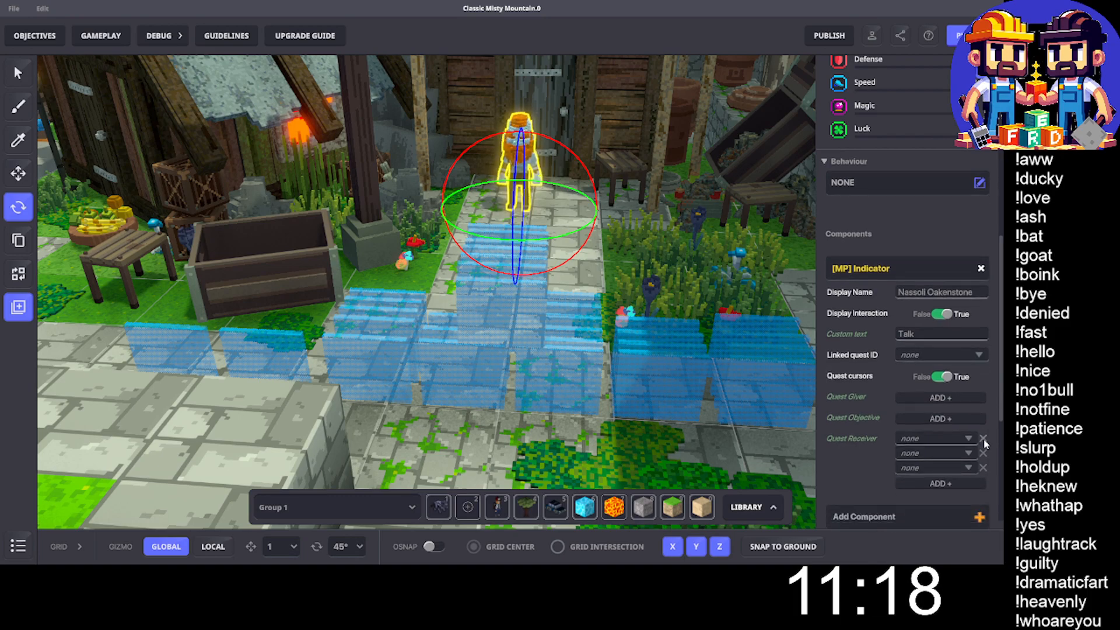
pyautogui.click(984, 438)
pyautogui.click(983, 439)
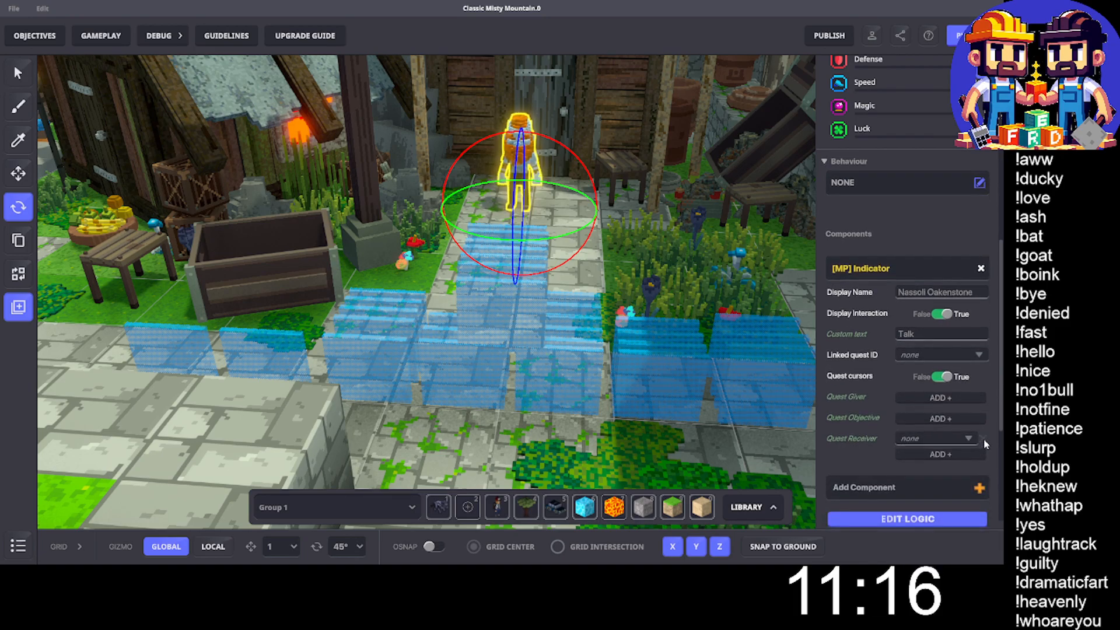
pyautogui.click(984, 439)
pyautogui.scroll(1, 920, 321)
pyautogui.scroll(-2, 895, 329)
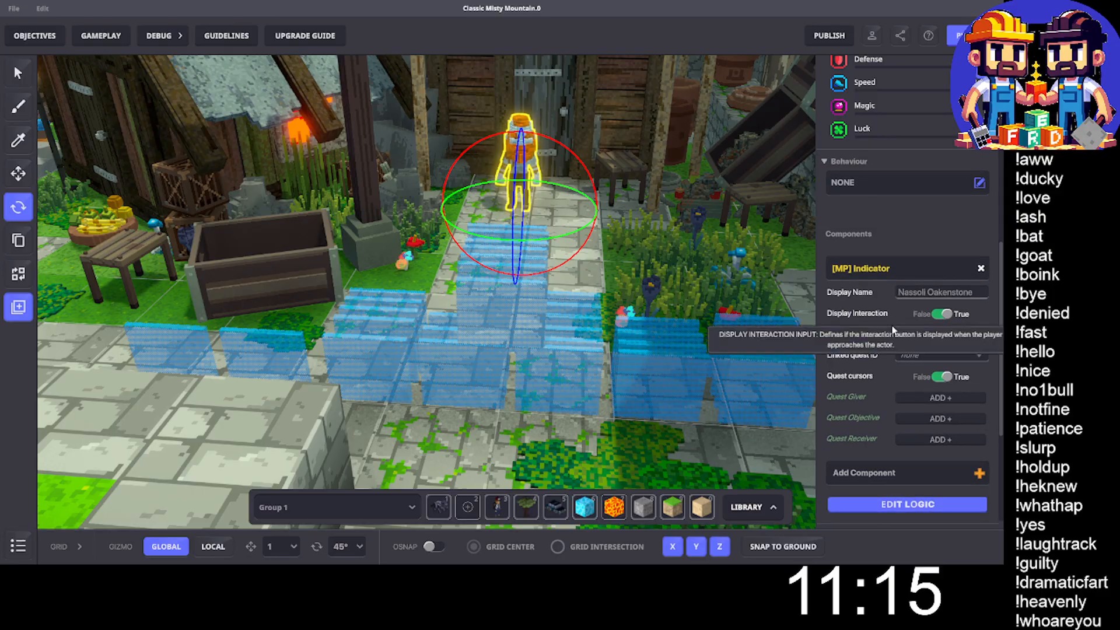
# - Check and delete the VerifyQuestSand Asker blocks at the front of the stack leading up to Nassoli
pyautogui.click(508, 339)
pyautogui.click(509, 341)
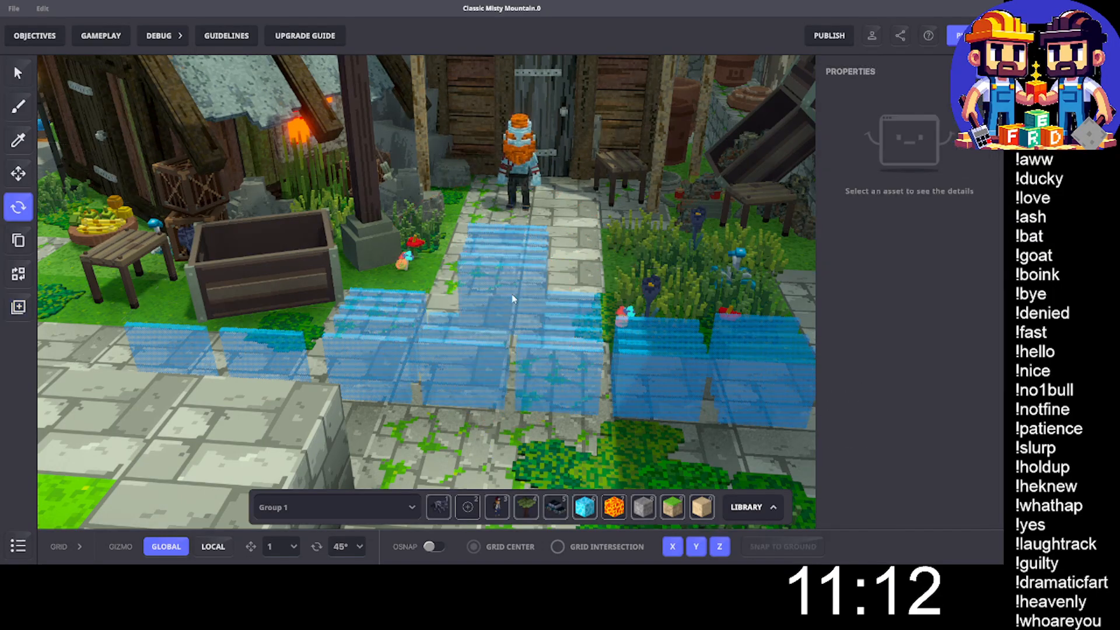
pyautogui.click(517, 295)
pyautogui.scroll(-5, 929, 345)
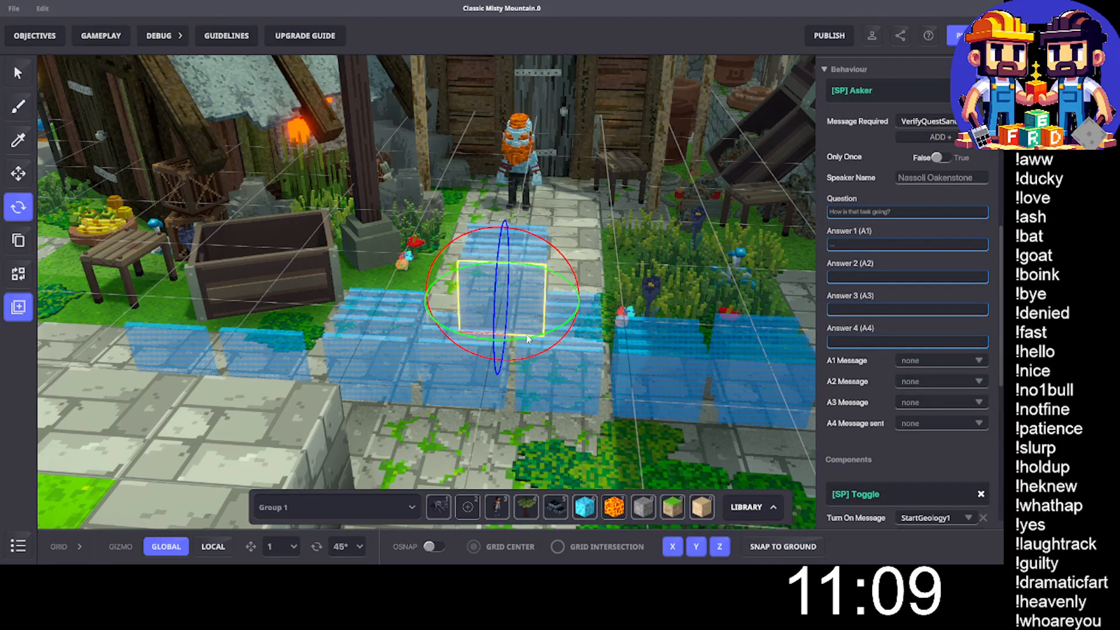
pyautogui.click(506, 280)
pyautogui.click(516, 280)
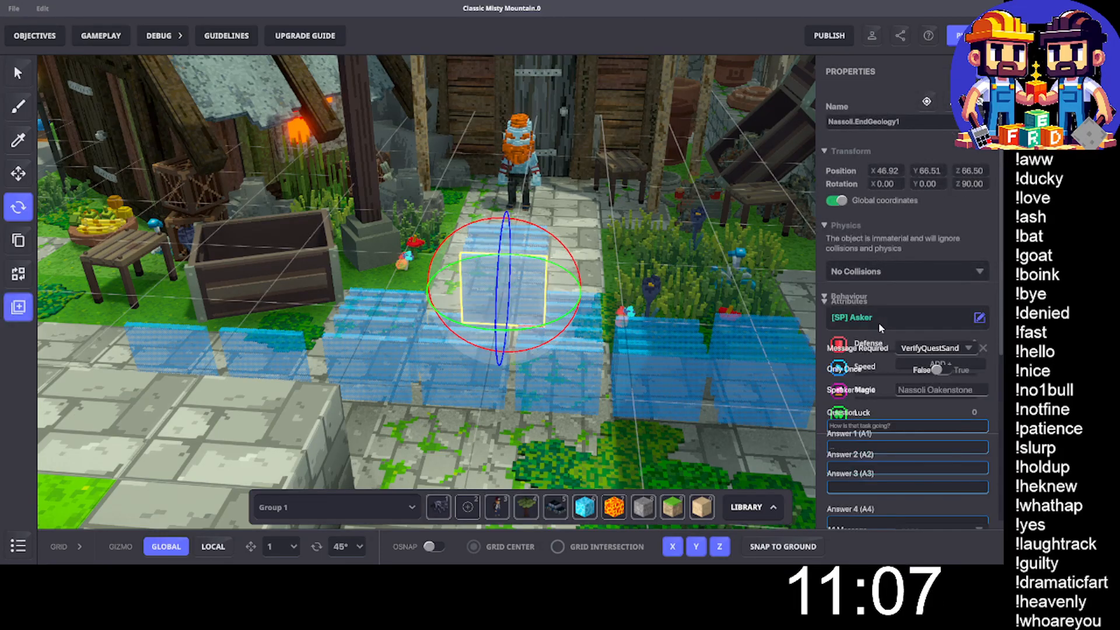
pyautogui.scroll(-5, 915, 394)
pyautogui.click(525, 293)
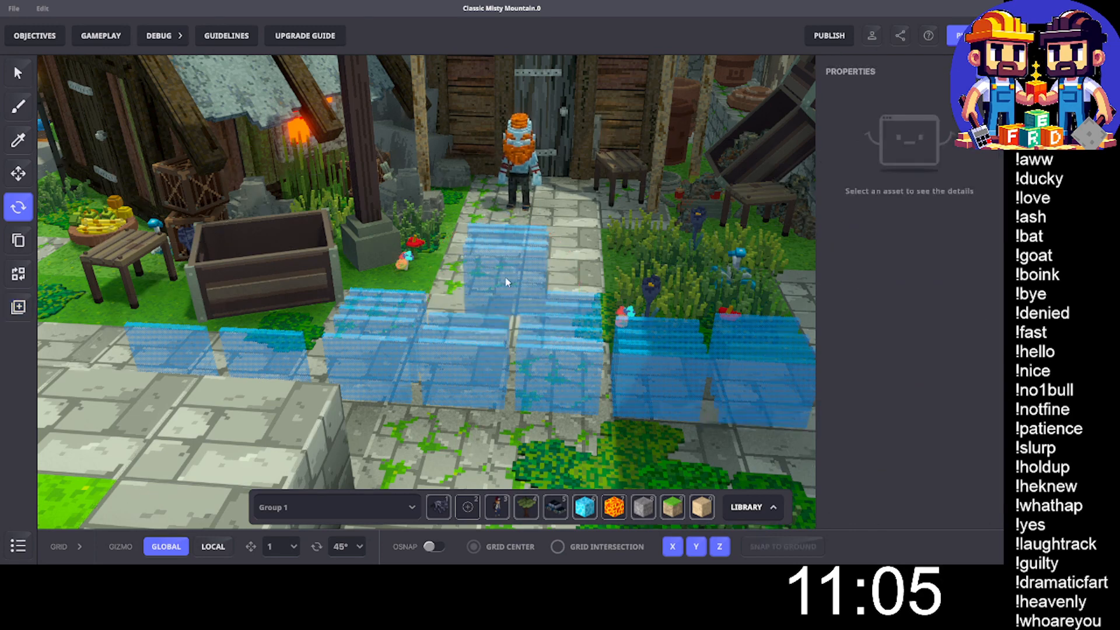
# - Check and delete the next Nassoli.EndGeology1 blocks in the stack, leaving only the one nearest Nassoli
pyautogui.click(522, 290)
pyautogui.scroll(-5, 930, 344)
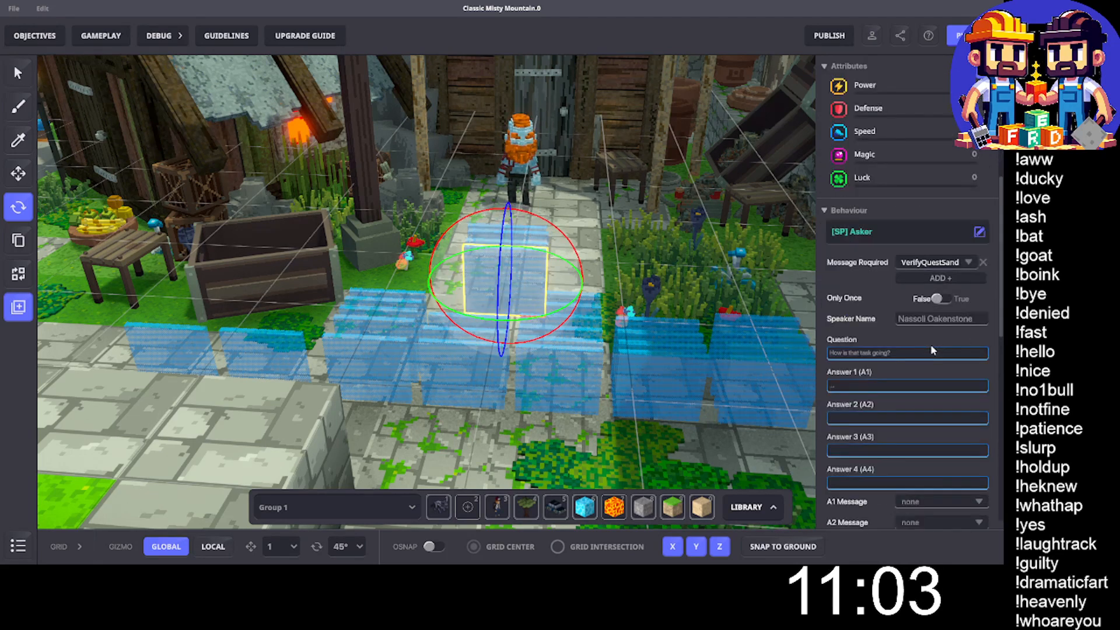
pyautogui.click(485, 269)
pyautogui.click(482, 269)
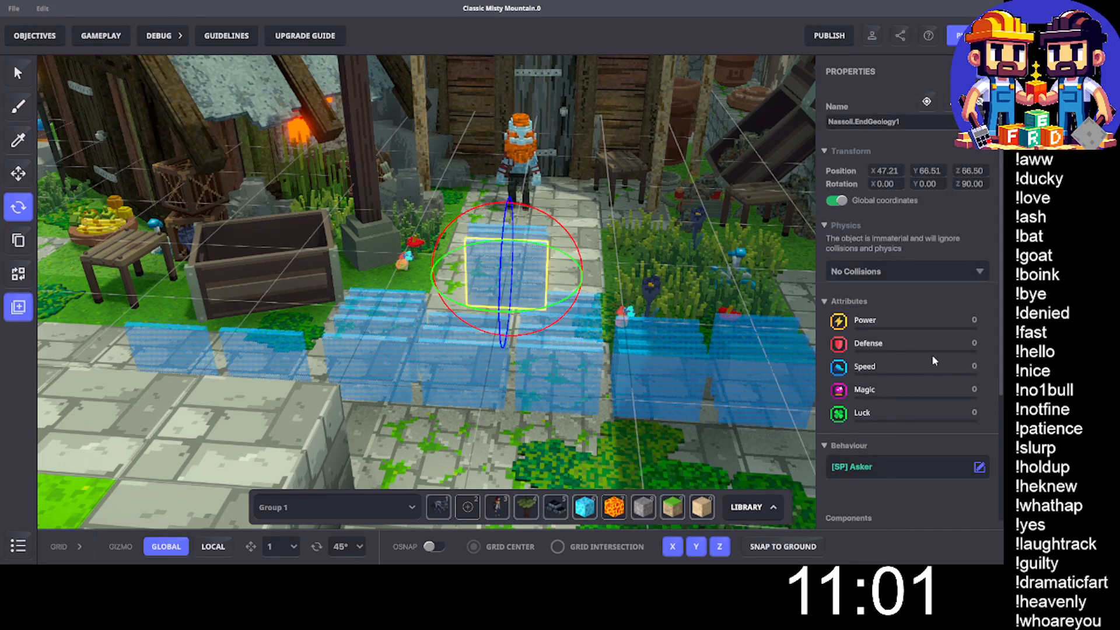
pyautogui.scroll(-4, 928, 353)
pyautogui.click(628, 289)
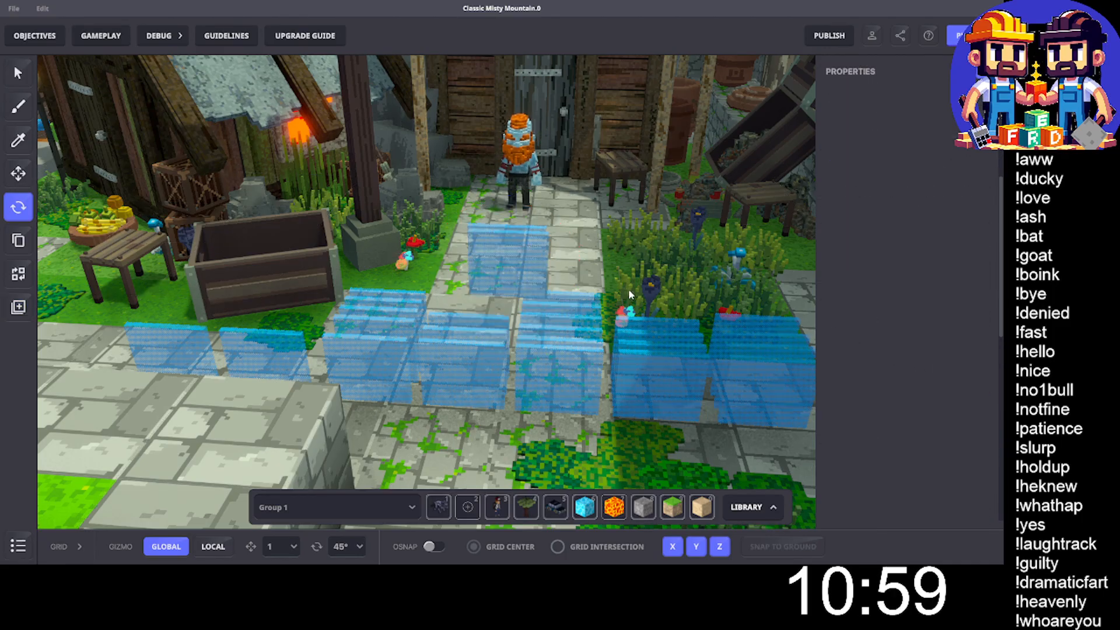
pyautogui.click(488, 258)
pyautogui.press('Delete')
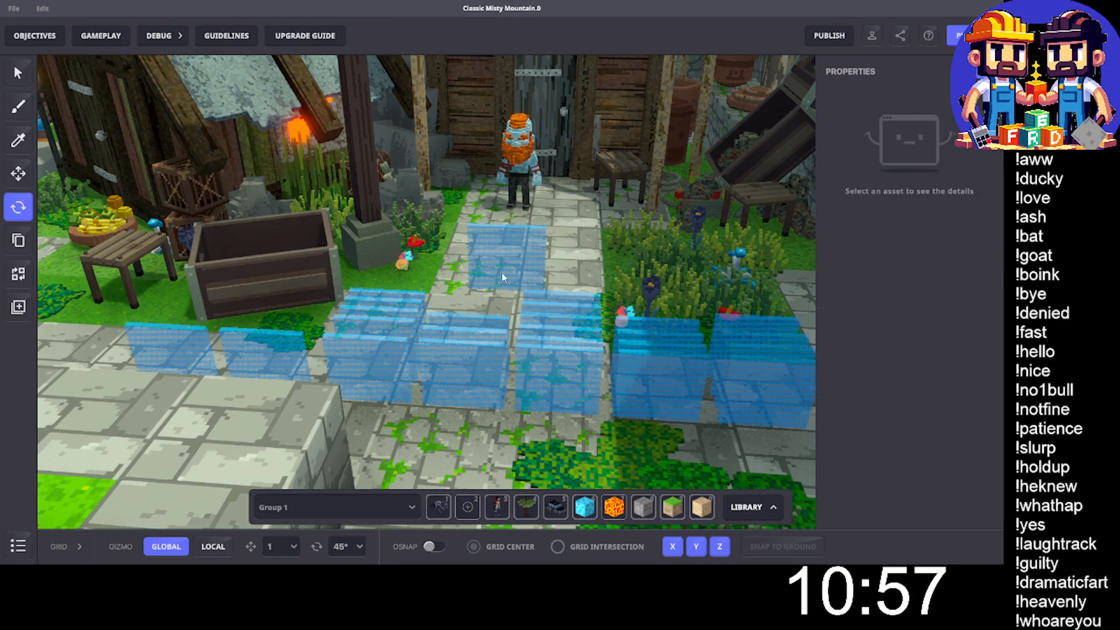
# - Delete the last Nassoli.EndGeology1 block, whose question is "Did you mine anything good with the Pickaxe I gave you?"
pyautogui.click(482, 270)
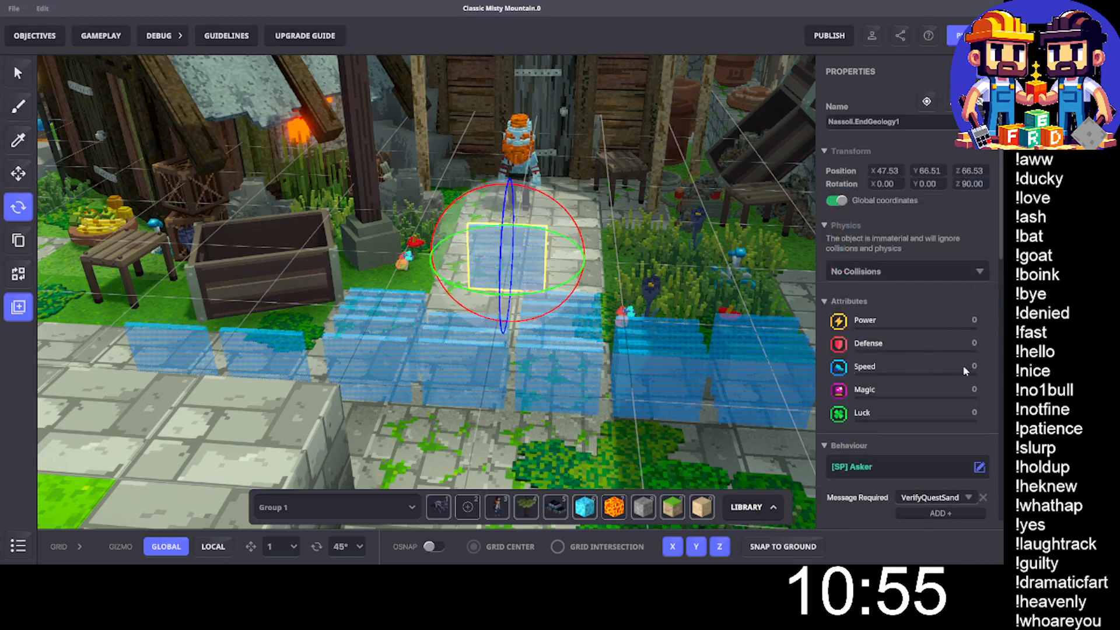
pyautogui.scroll(-5, 963, 365)
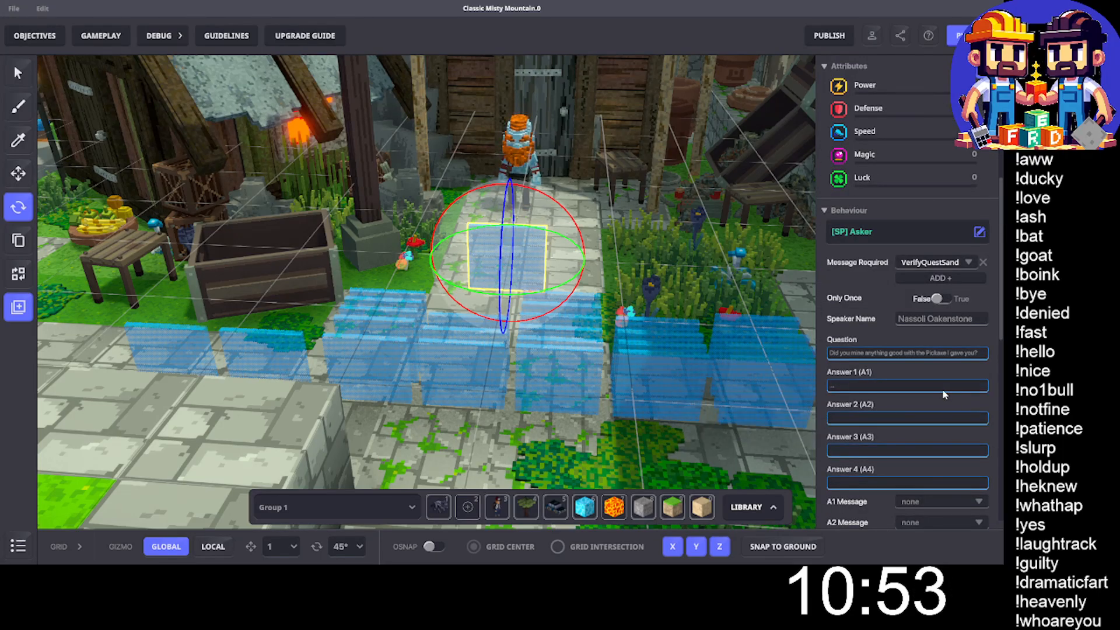
pyautogui.scroll(-1, 942, 393)
pyautogui.press('Delete')
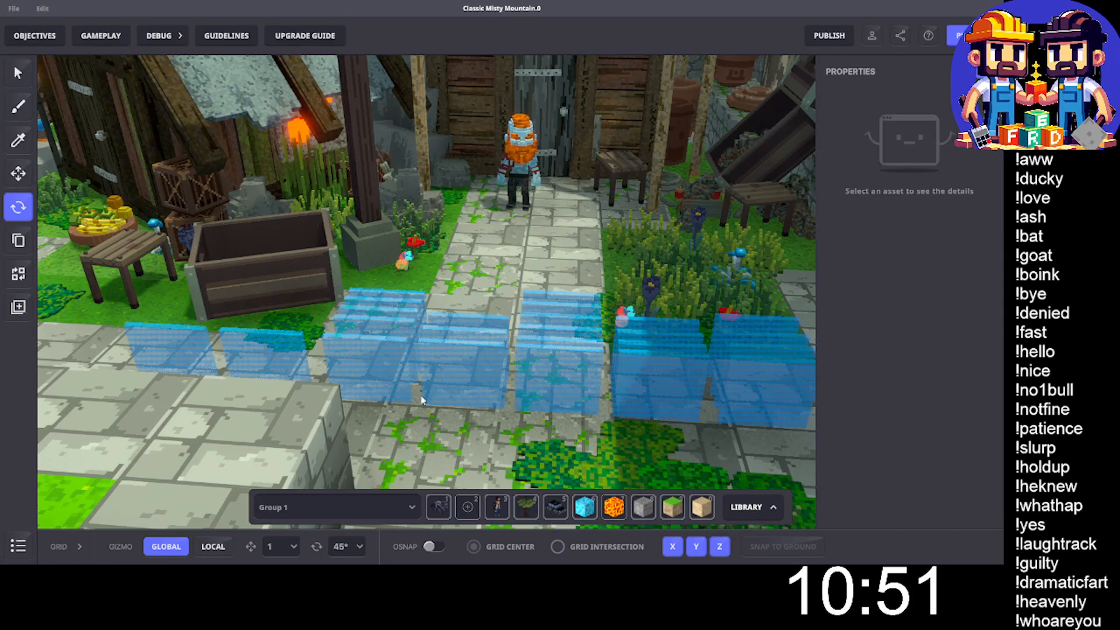
# - Examine the Asker and Toggle settings of the InitQuestSand block at the far end of the row beside the stone ledge
pyautogui.click(175, 353)
pyautogui.scroll(-5, 926, 327)
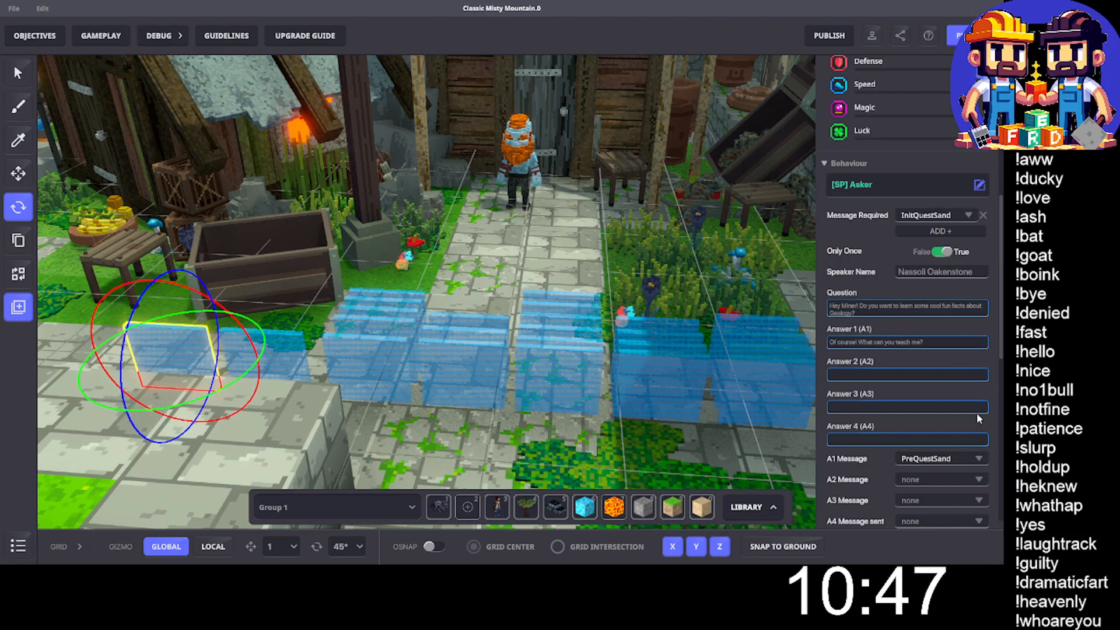
pyautogui.scroll(-5, 973, 414)
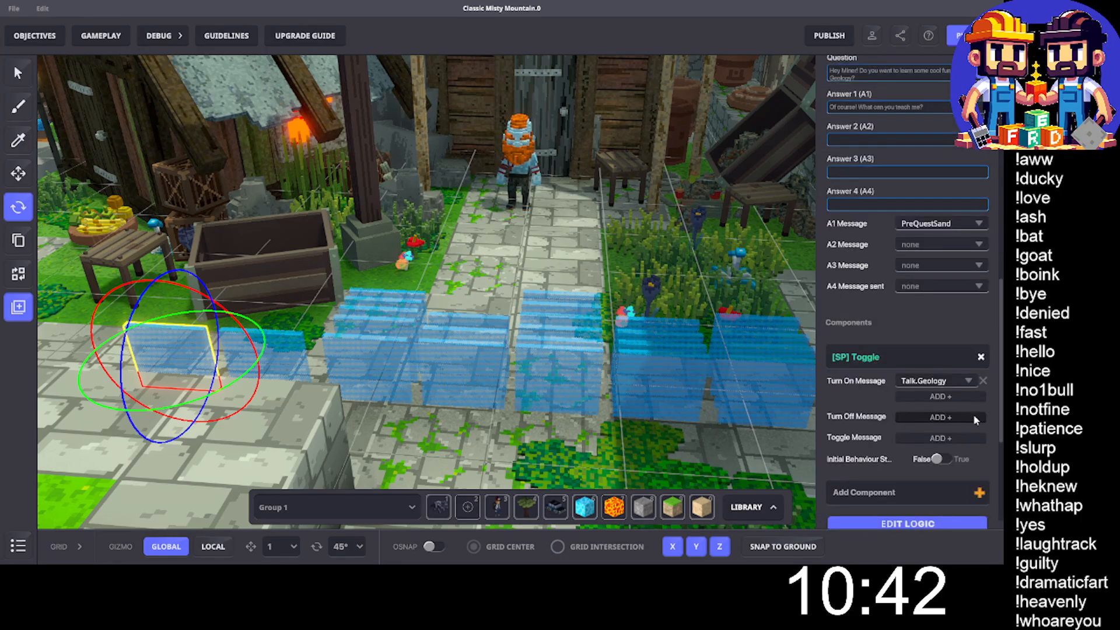
# - Delete the InitQuestSand block beside the stone ledge, and check and delete the neighbouring Nassoli.PreQuest.Sand block
pyautogui.scroll(3, 973, 414)
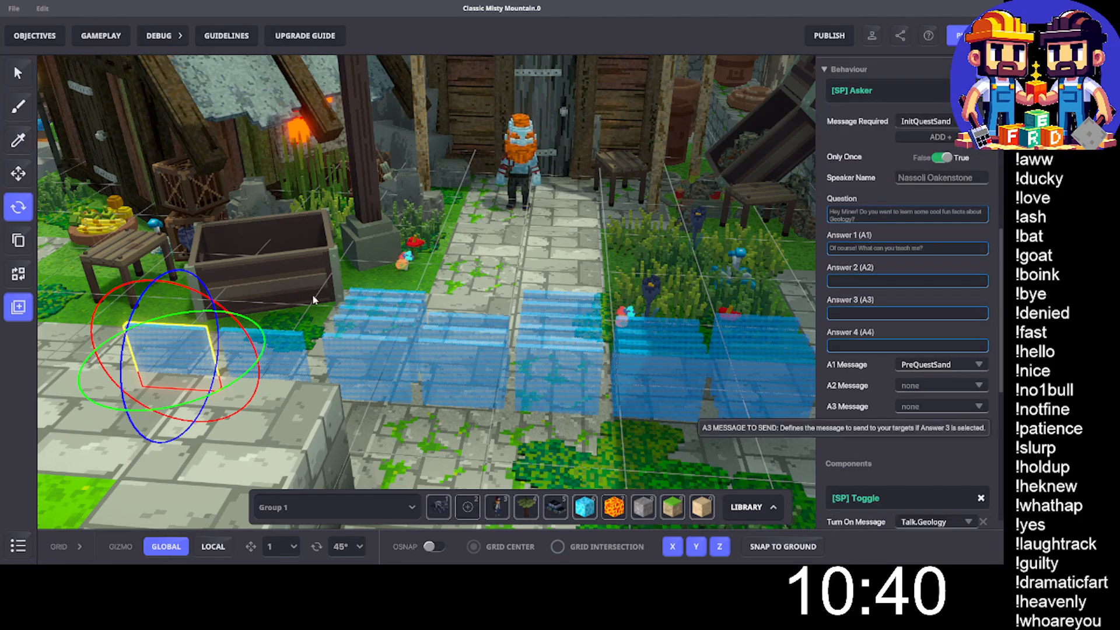
pyautogui.click(280, 361)
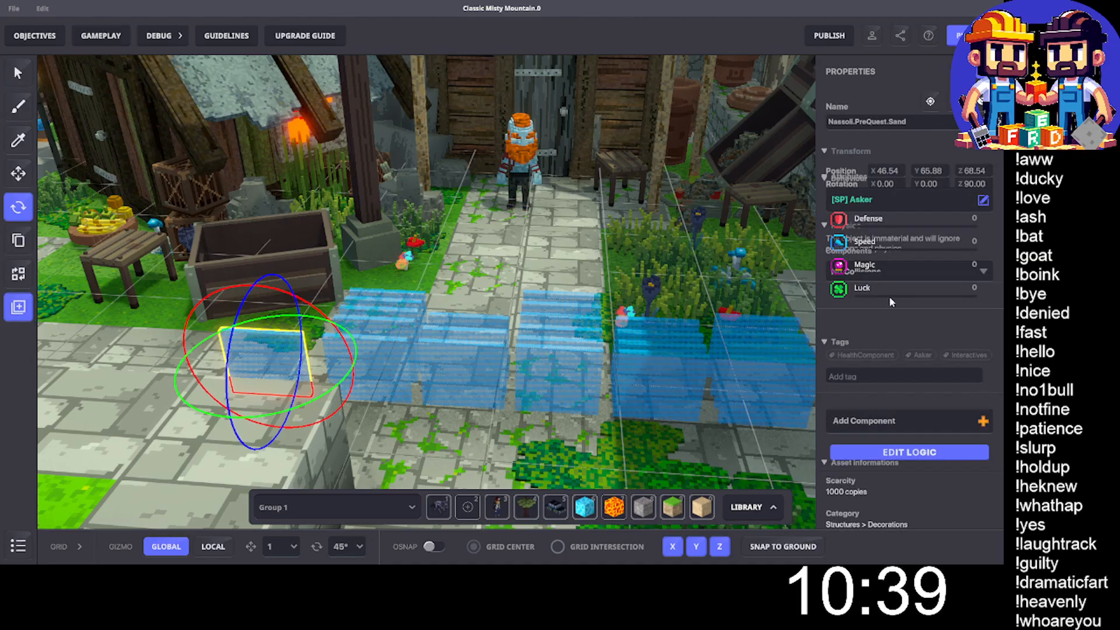
pyautogui.scroll(-5, 919, 312)
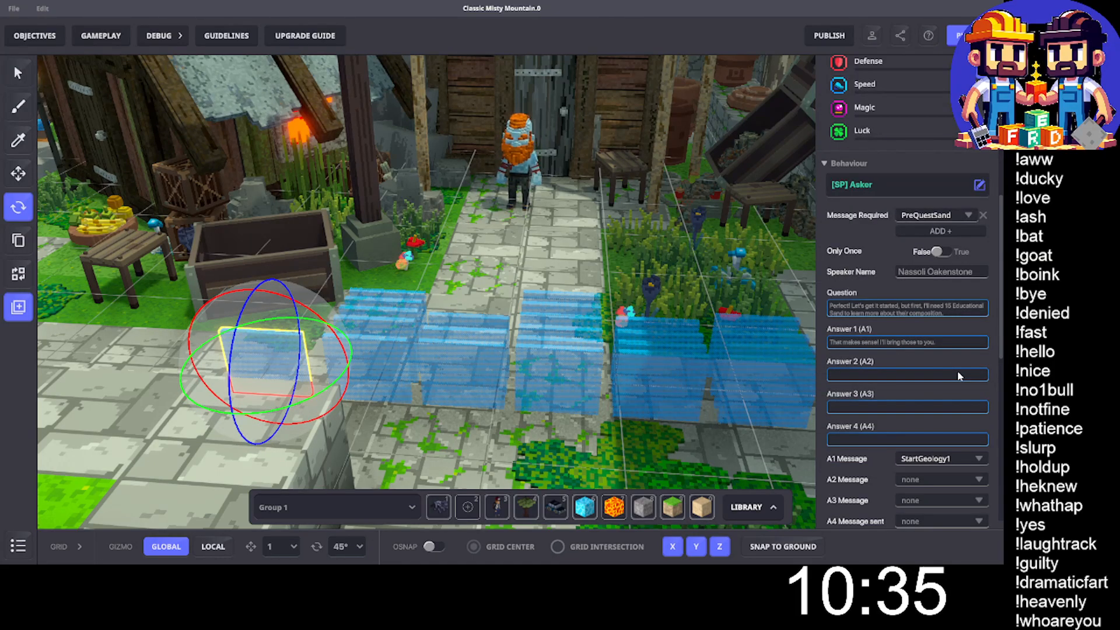
pyautogui.scroll(-2, 957, 369)
pyautogui.click(309, 412)
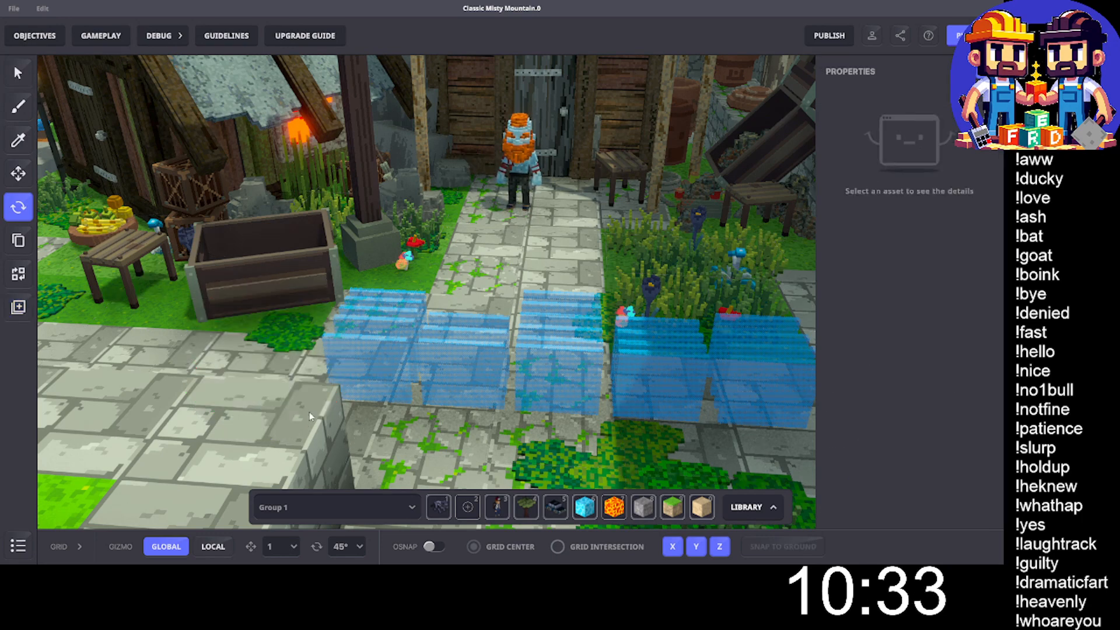
# - Check and delete the Nassoli.EndGeology1 block that asks about having a lot of SAND
pyautogui.click(370, 373)
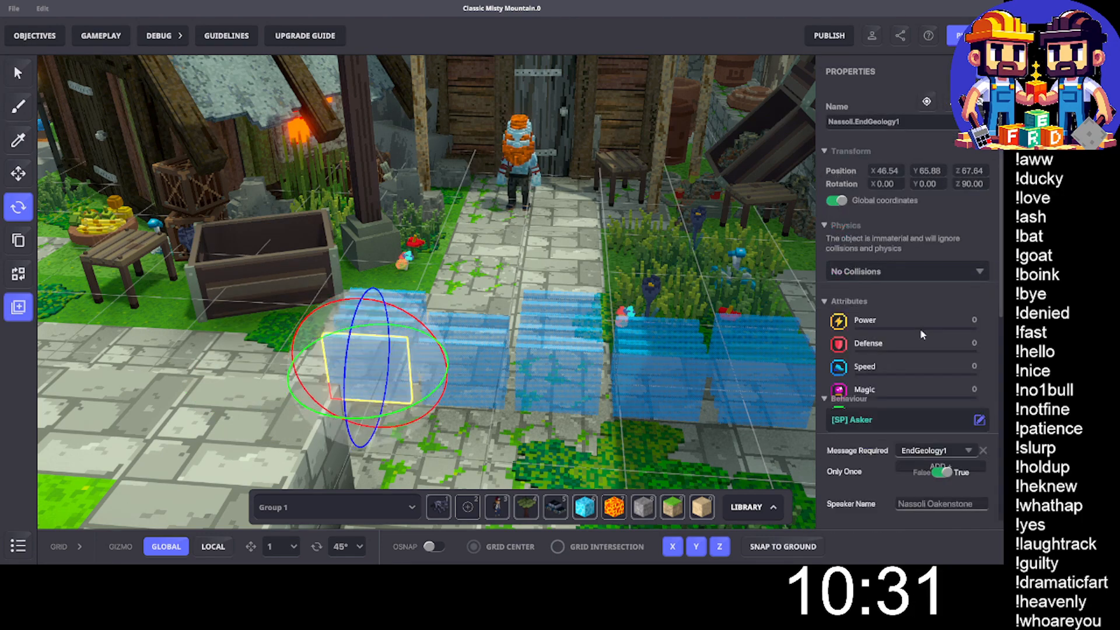
pyautogui.scroll(-5, 919, 329)
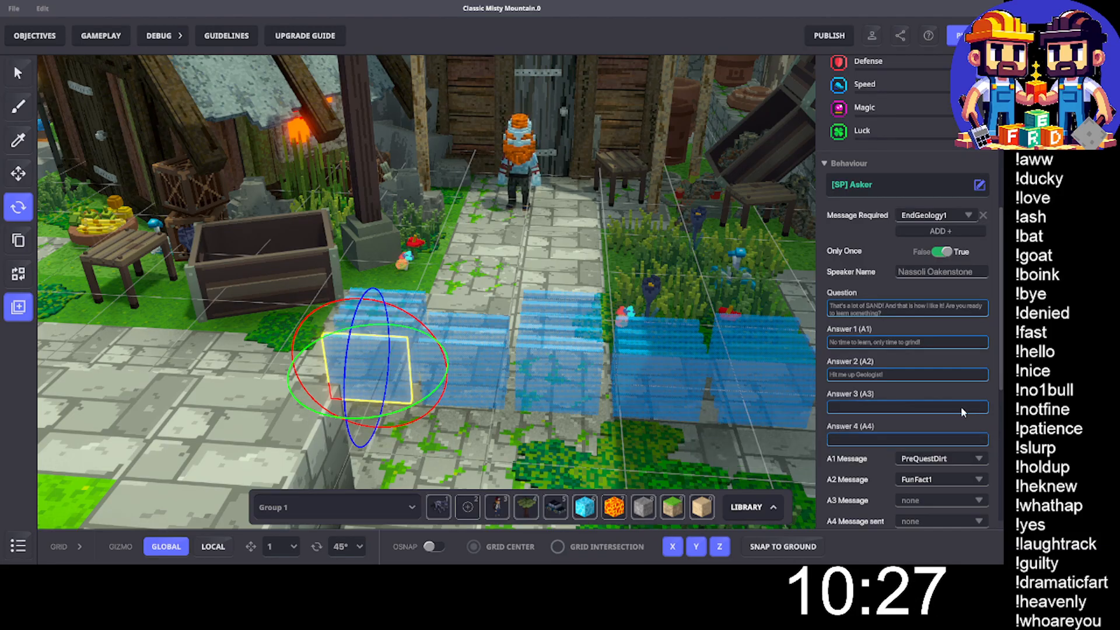
pyautogui.scroll(-2, 934, 410)
pyautogui.scroll(1, 933, 410)
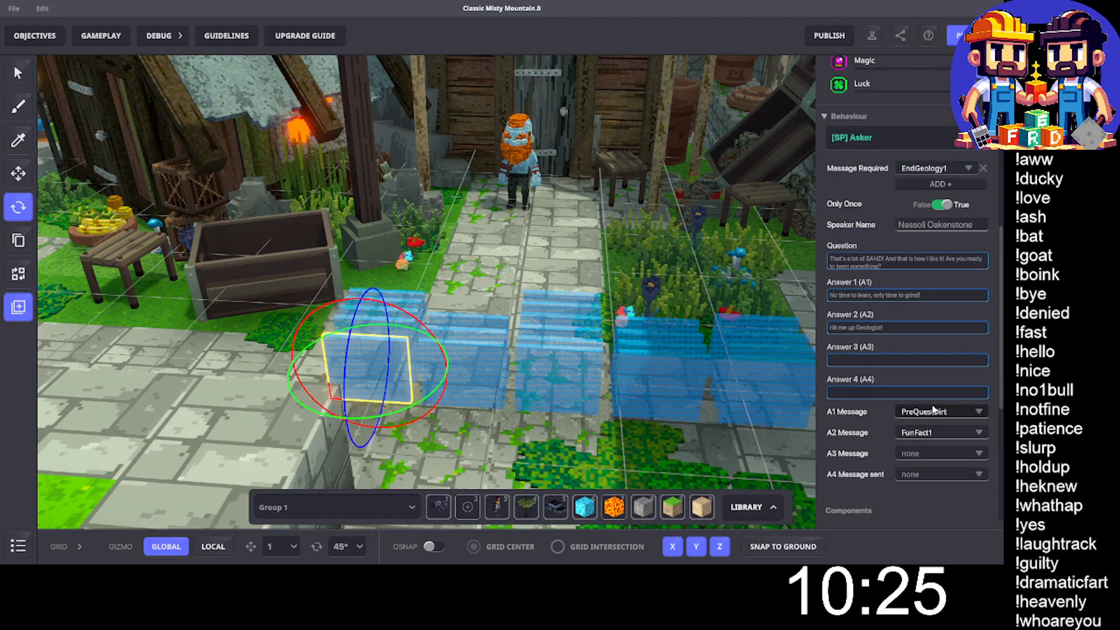
pyautogui.press('Delete')
# - Check the Nassoli.FunFact1 and FunFact2 blocks and move both onto the paving in front of the bench and wooden trough
pyautogui.click(376, 341)
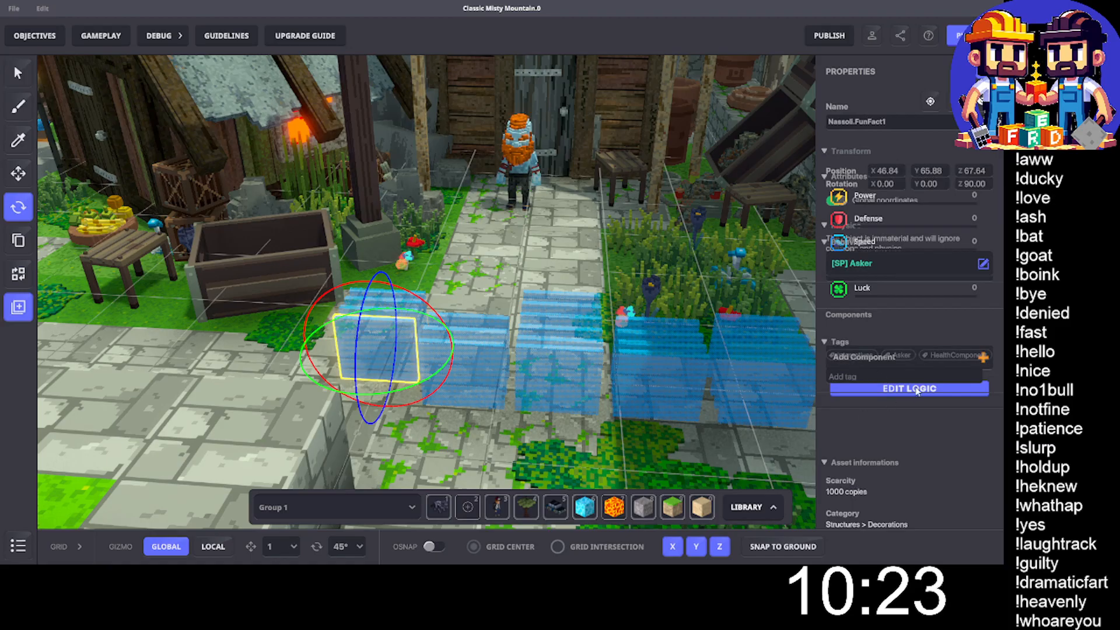
pyautogui.scroll(-5, 887, 379)
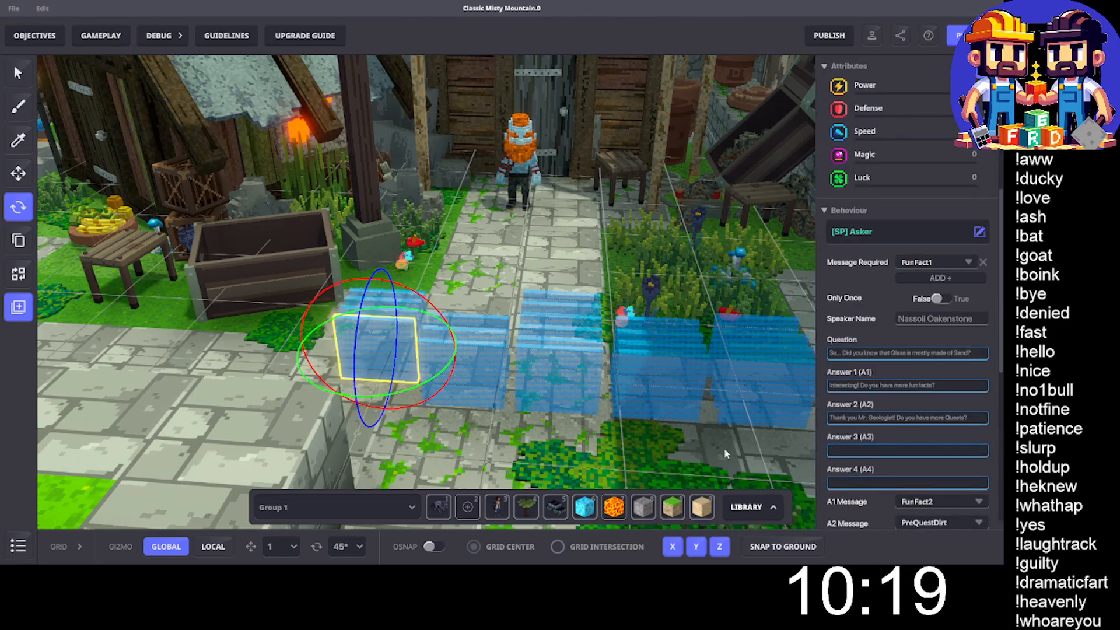
pyautogui.press('w')
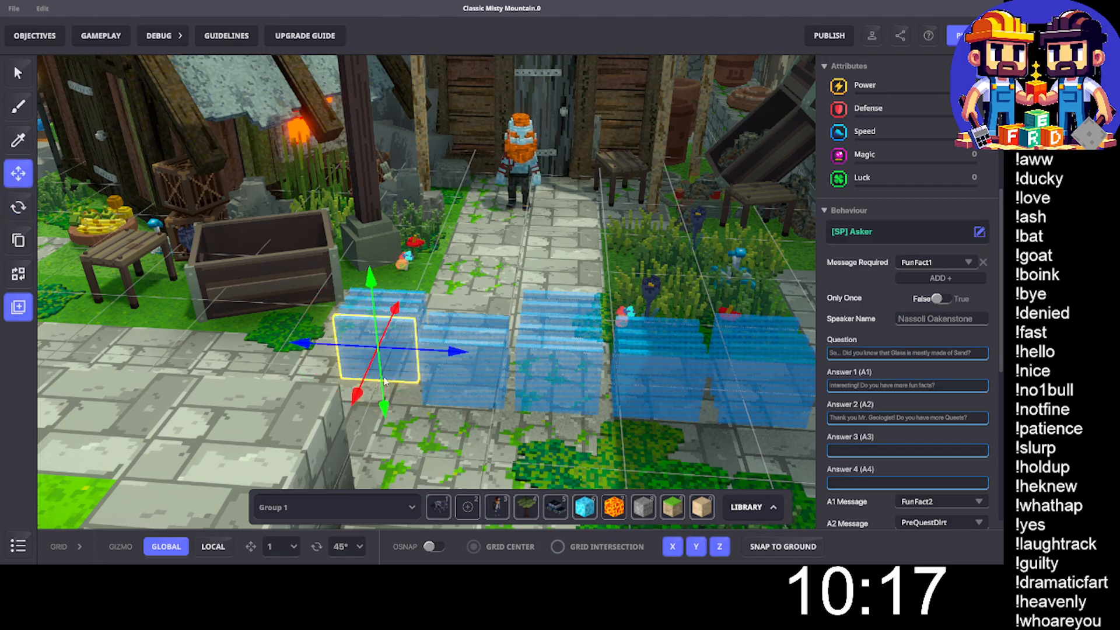
pyautogui.moveTo(398, 358); pyautogui.dragTo(182, 368)
pyautogui.click(380, 339)
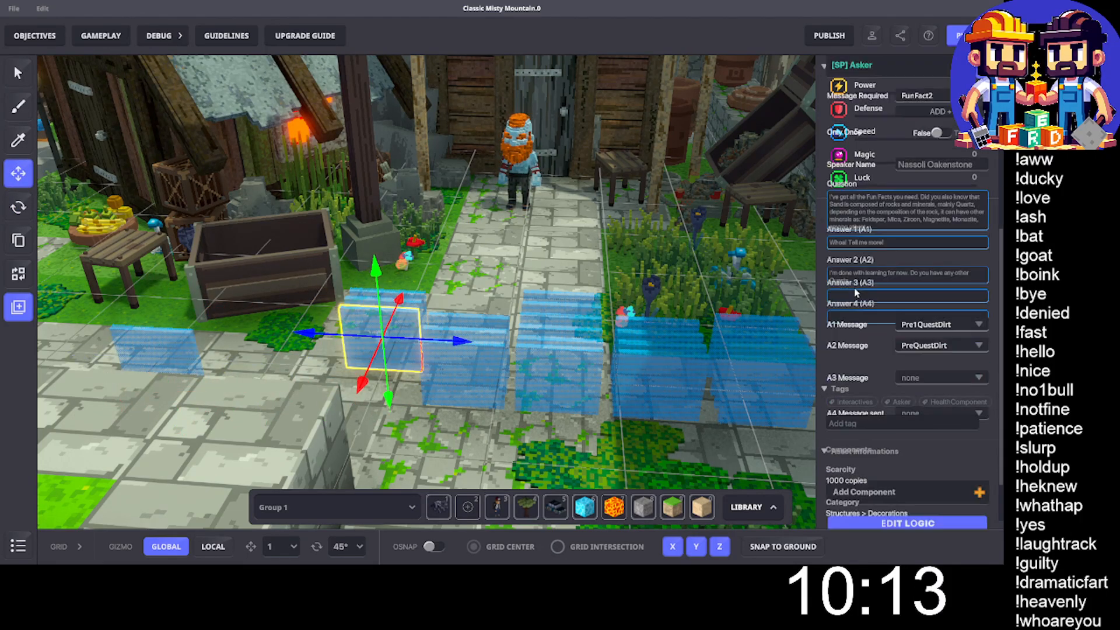
pyautogui.scroll(1, 952, 326)
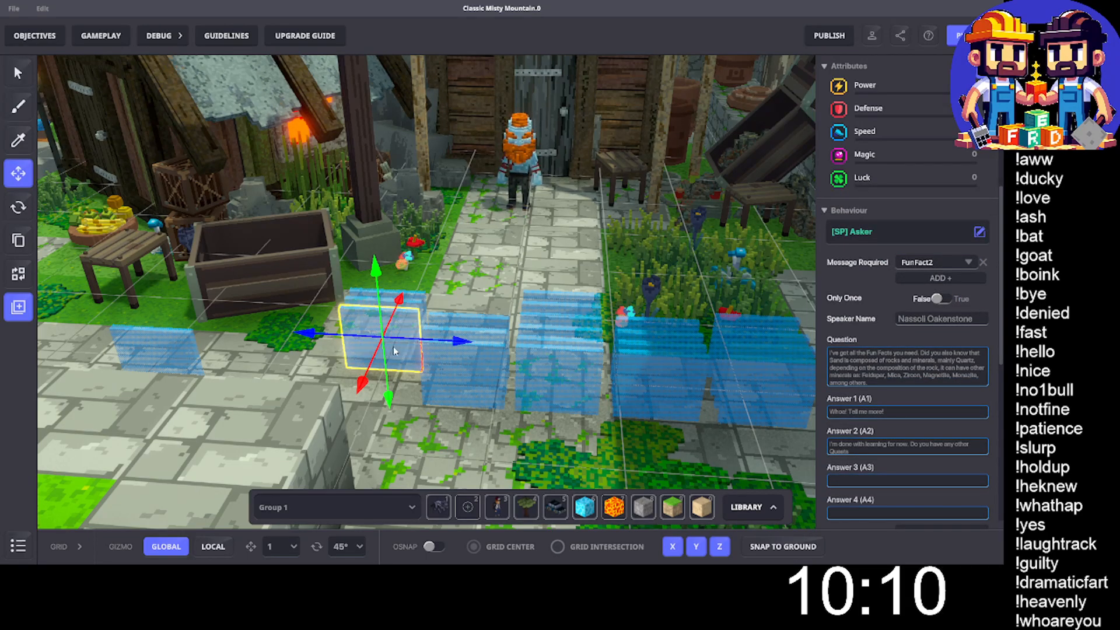
pyautogui.moveTo(398, 352); pyautogui.dragTo(179, 363)
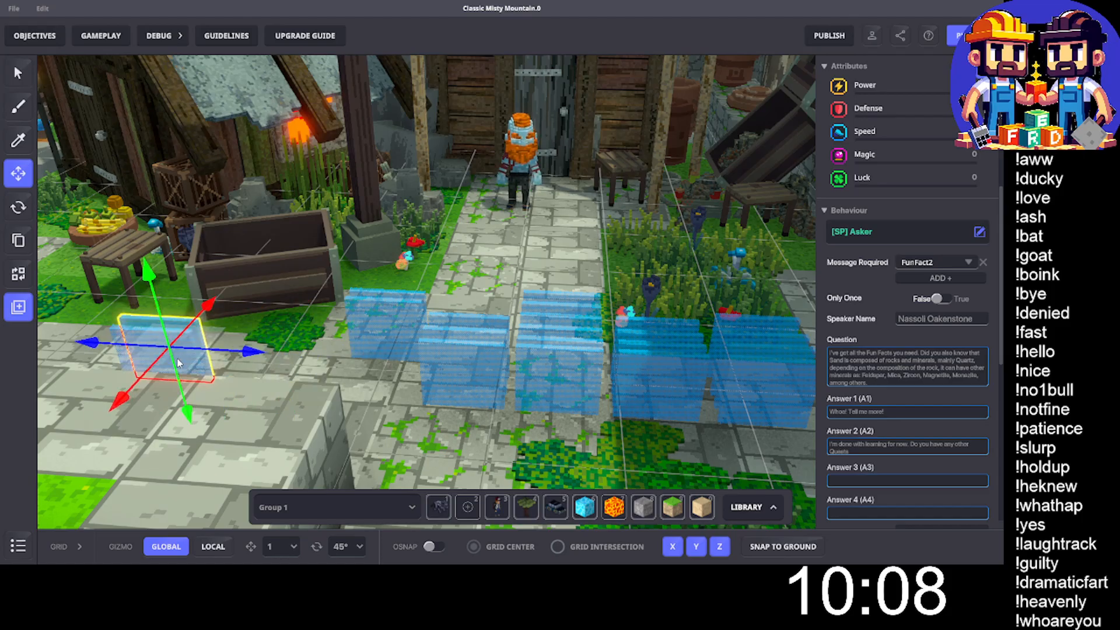
# - Check and delete the Pre1QuestDirt and Nassoli.PreQuestDirt blocks that remain in the stack in front of the trough
pyautogui.click(382, 323)
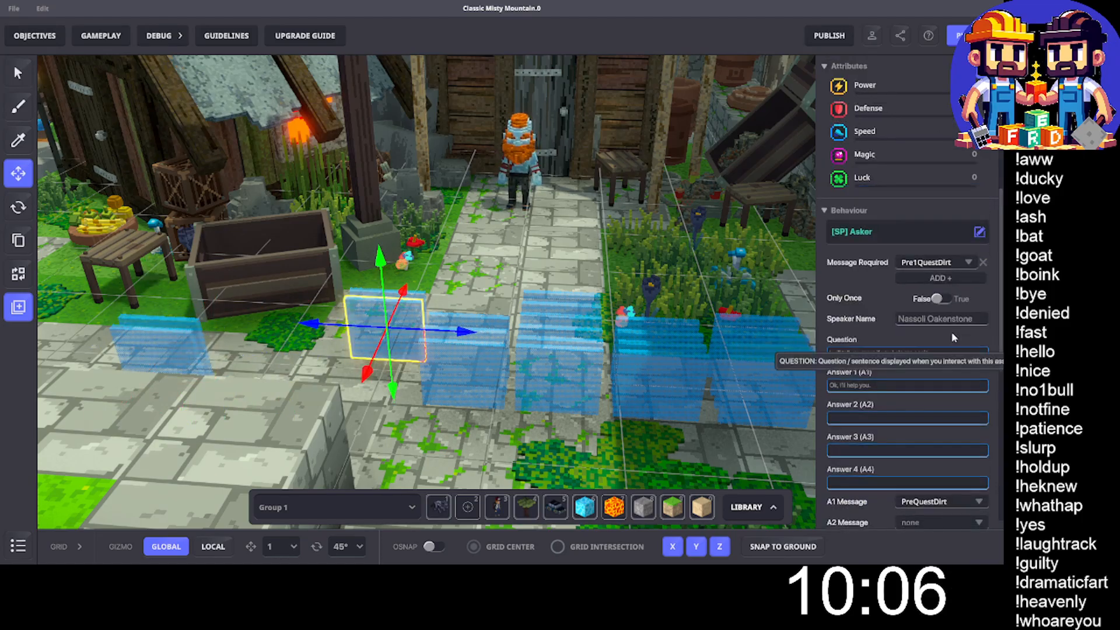
pyautogui.press('Delete')
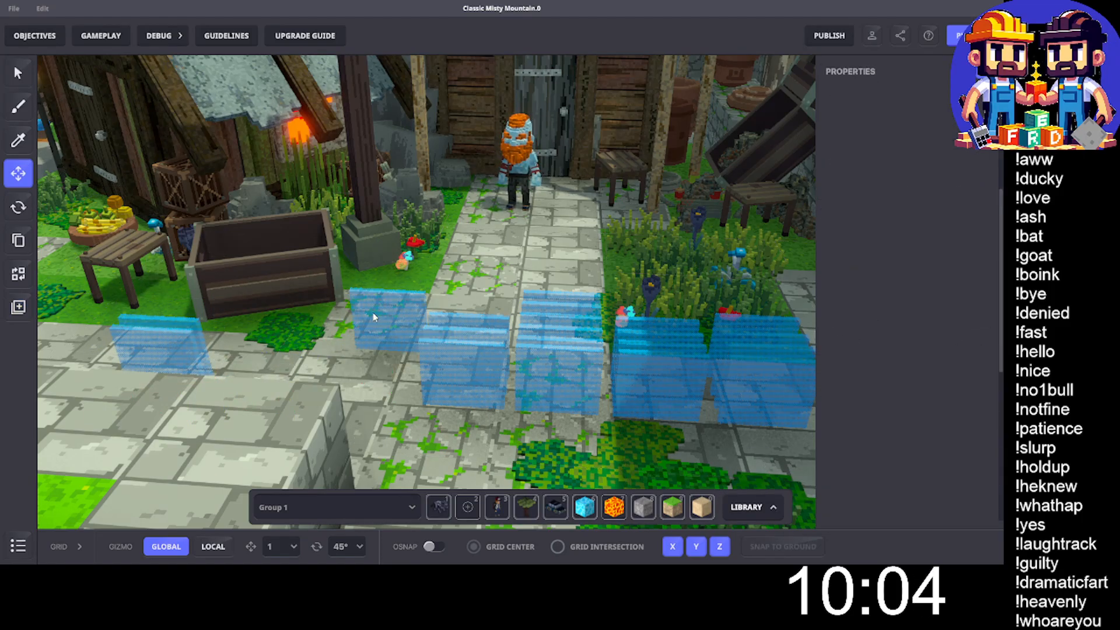
pyautogui.click(372, 312)
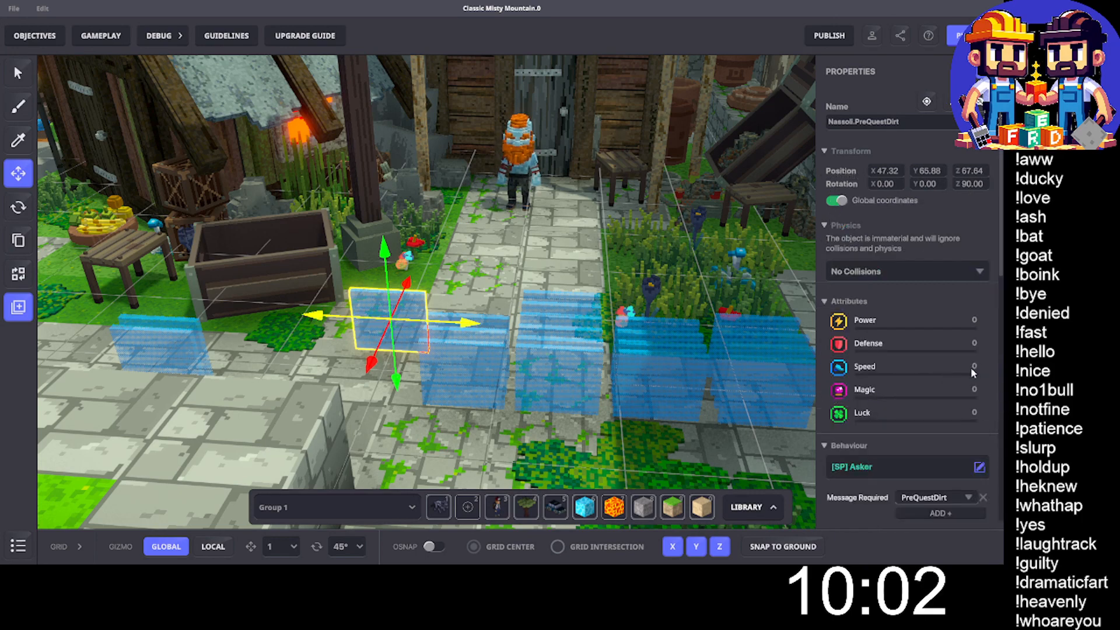
pyautogui.scroll(-5, 972, 372)
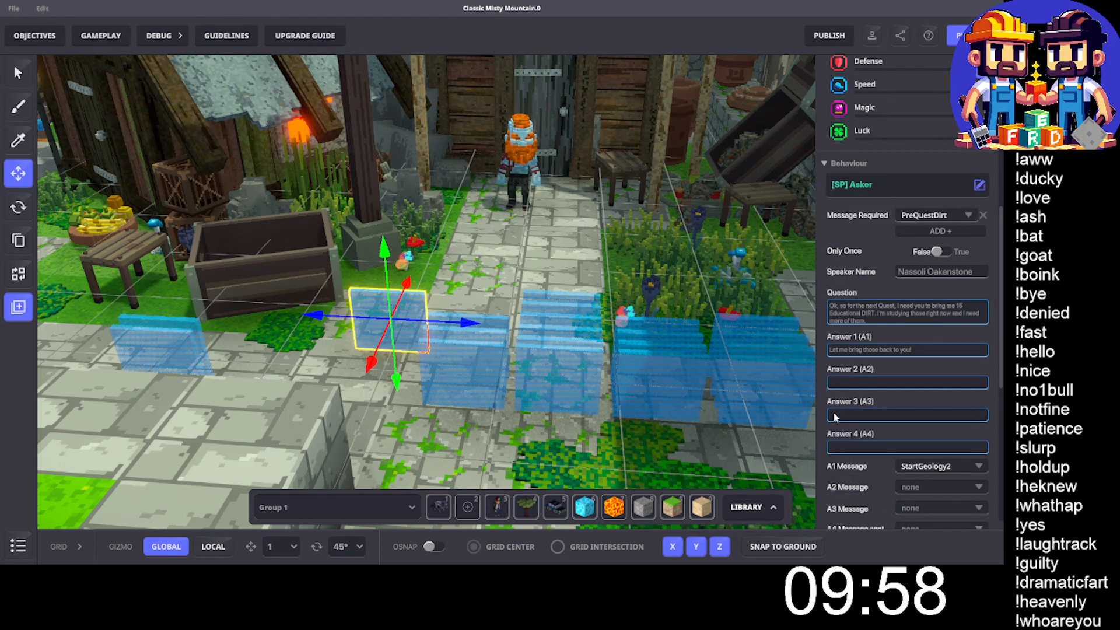
pyautogui.click(332, 340)
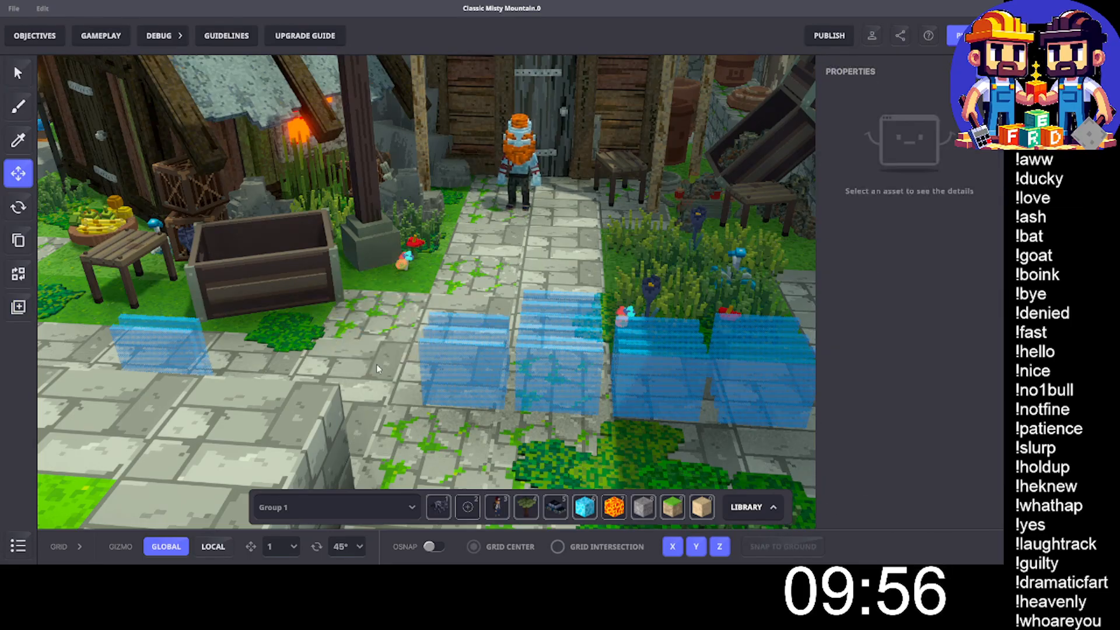
# - Check and delete the Nassoli.EndGeology2 block at the front of the next stack
pyautogui.click(465, 379)
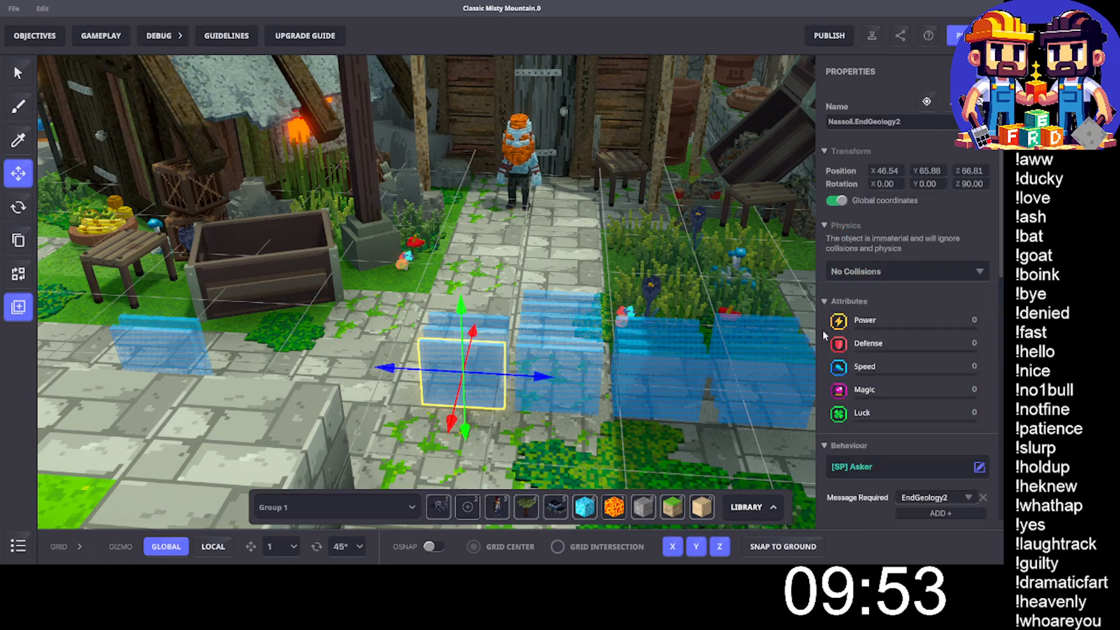
pyautogui.scroll(-1, 947, 382)
pyautogui.scroll(-3, 947, 385)
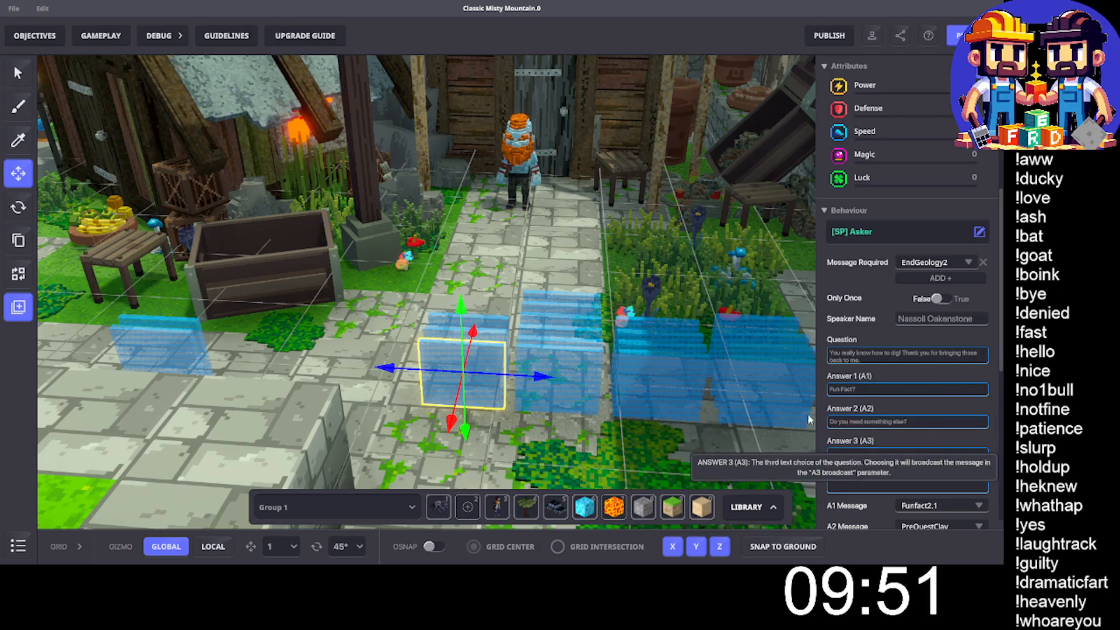
pyautogui.click(443, 370)
# - Check the Nassoli.Funfact2.1 block and move it behind the FunFact blocks near the trough
pyautogui.click(471, 361)
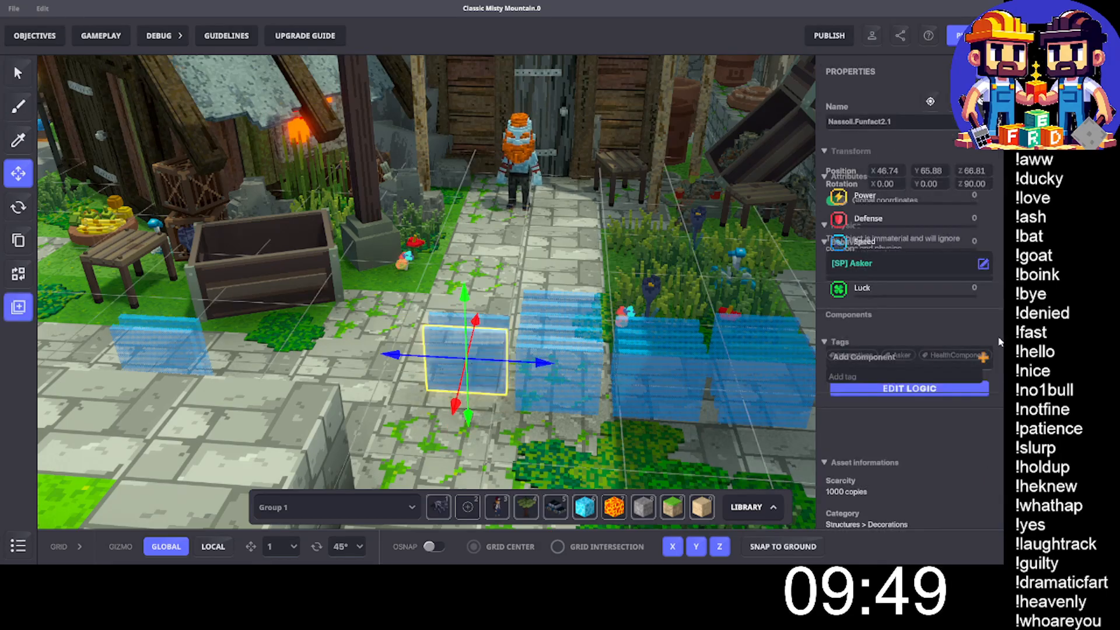
pyautogui.scroll(-2, 902, 328)
pyautogui.scroll(-2, 946, 371)
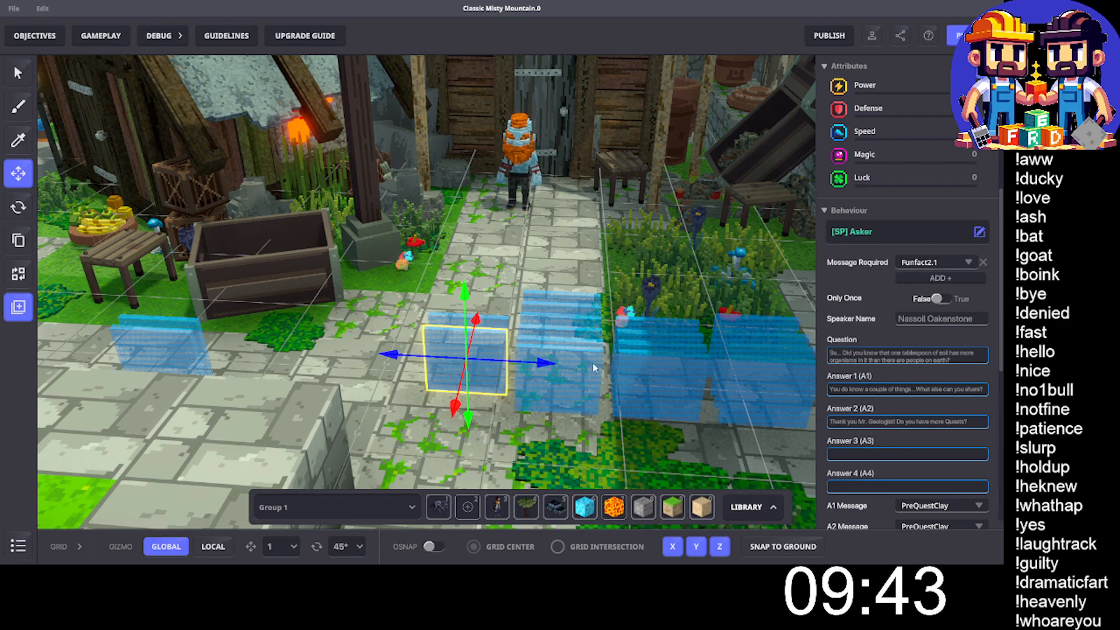
pyautogui.moveTo(542, 369); pyautogui.dragTo(233, 379)
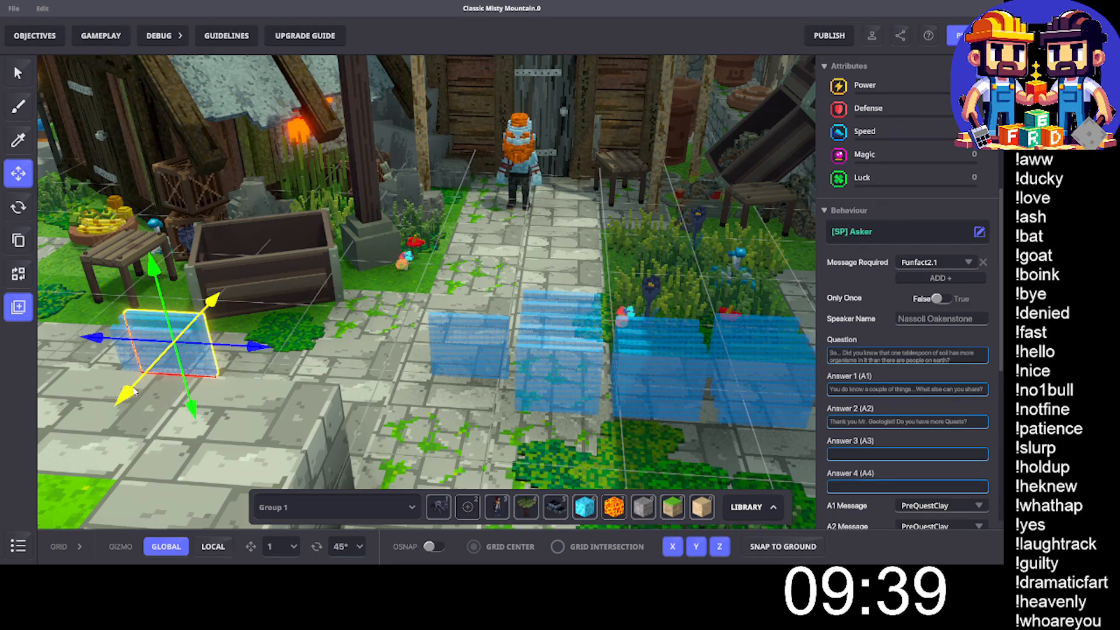
pyautogui.moveTo(132, 391); pyautogui.dragTo(134, 390)
# - Check and delete the PreQuestClay block and the Nassoli.EndGeology3 block at the front of the following stack
pyautogui.click(492, 350)
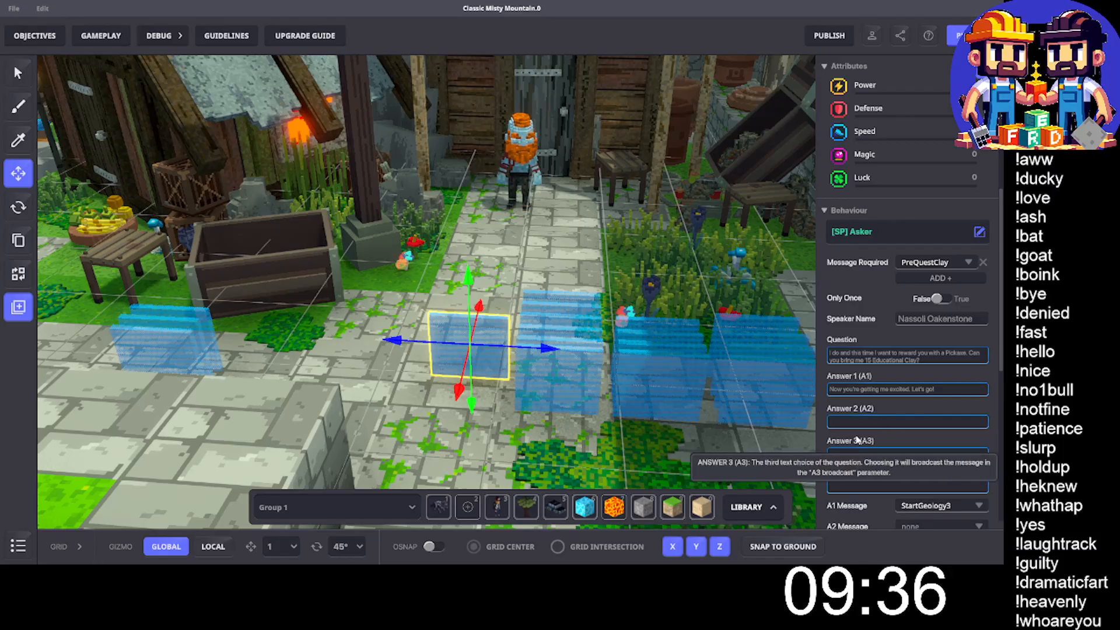
pyautogui.press('Delete')
pyautogui.click(565, 374)
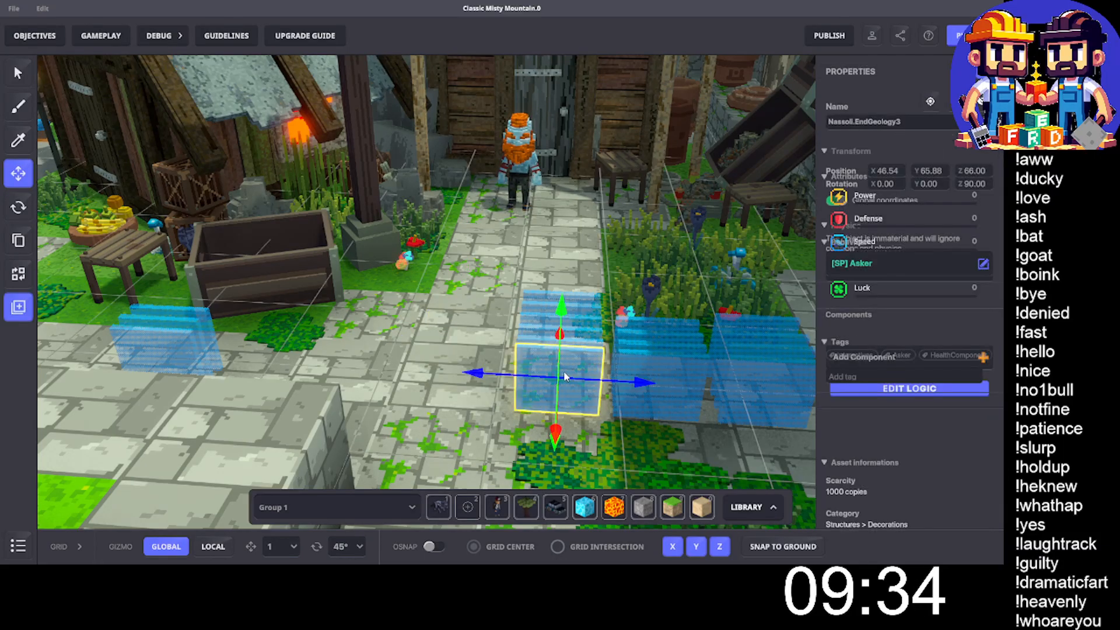
pyautogui.scroll(-5, 936, 455)
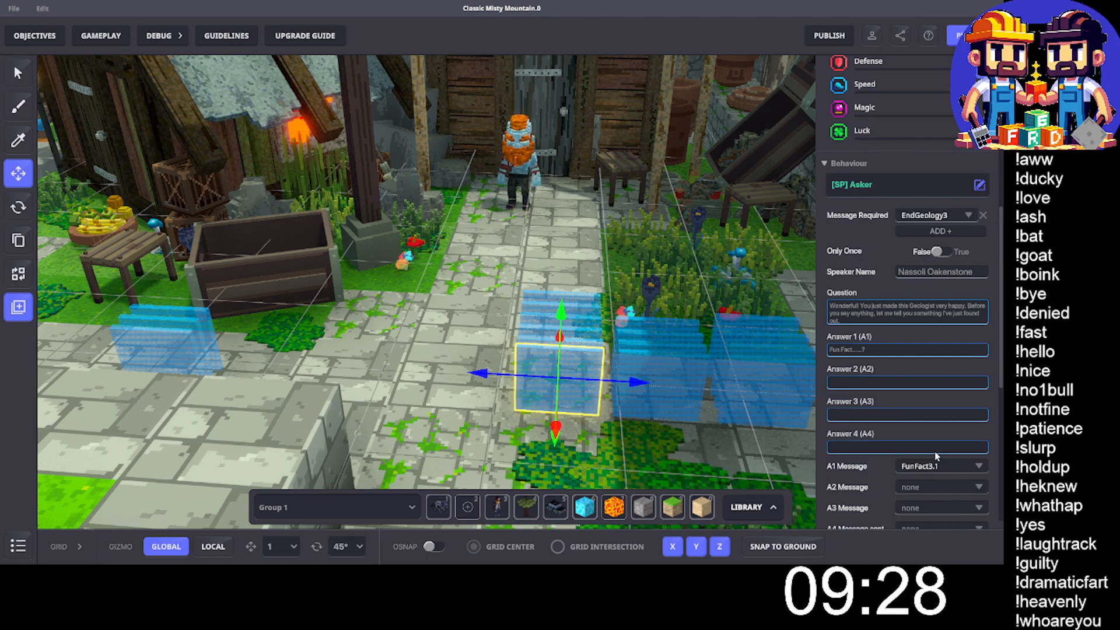
pyautogui.press('Delete')
# - Move the Nassoli.FunFact3.1 block to the FunFact group near the trough, and delete the FunFact3.2 miner joke block
pyautogui.click(533, 365)
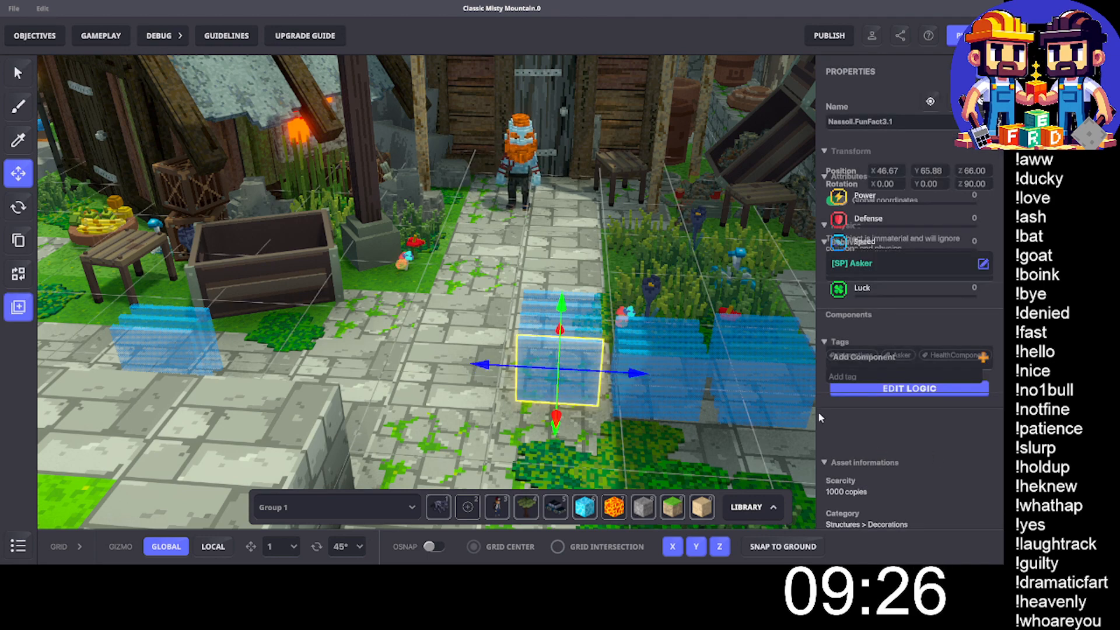
pyautogui.scroll(-4, 934, 372)
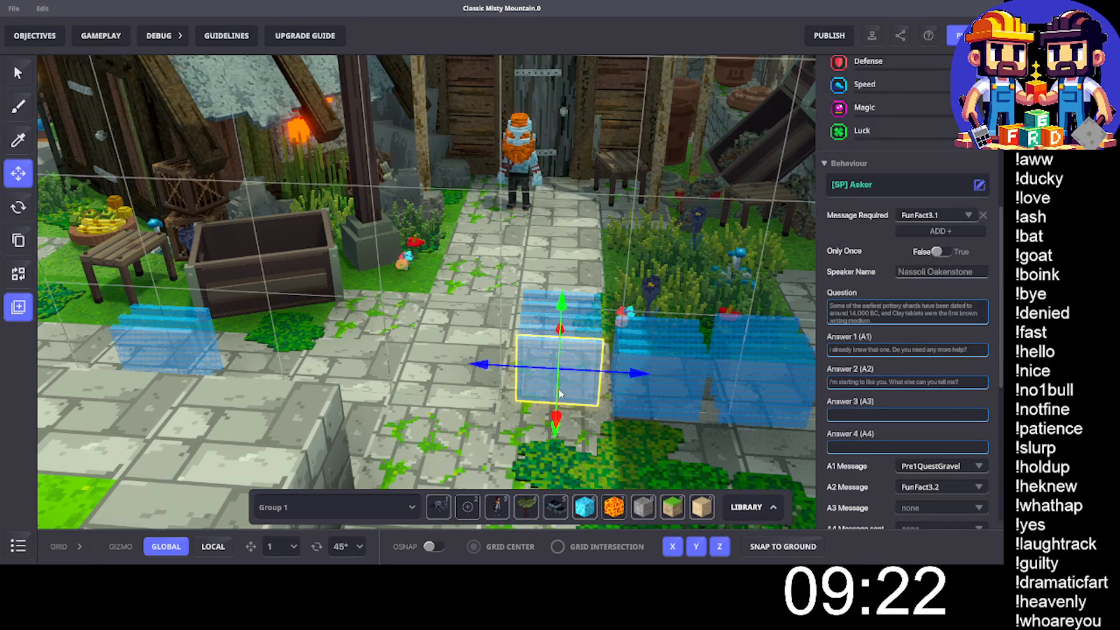
pyautogui.moveTo(480, 367); pyautogui.dragTo(145, 379)
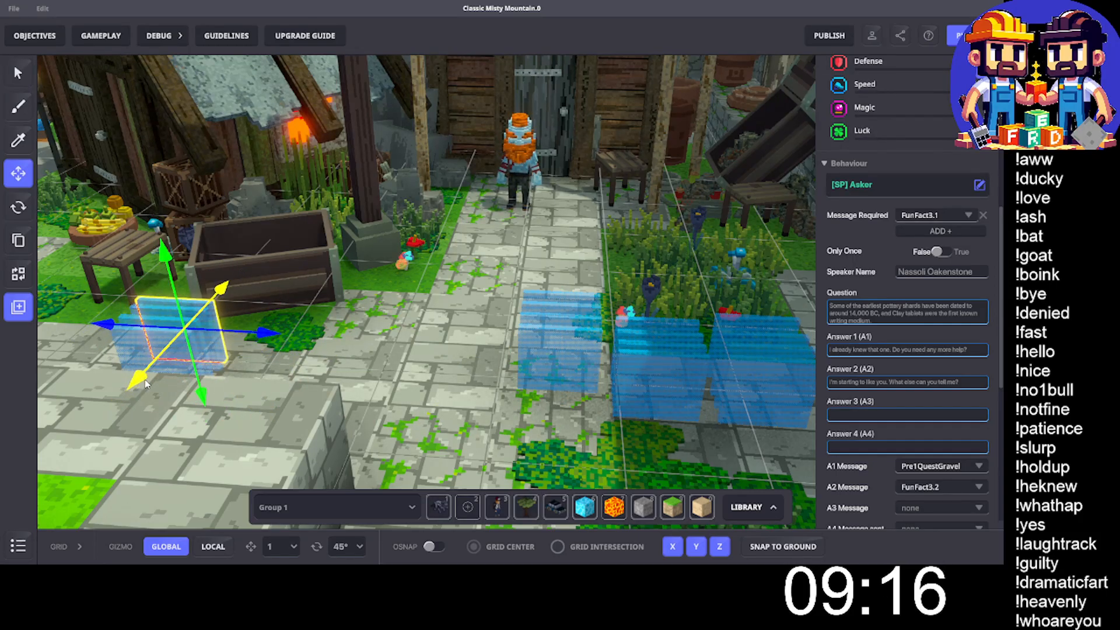
pyautogui.click(565, 367)
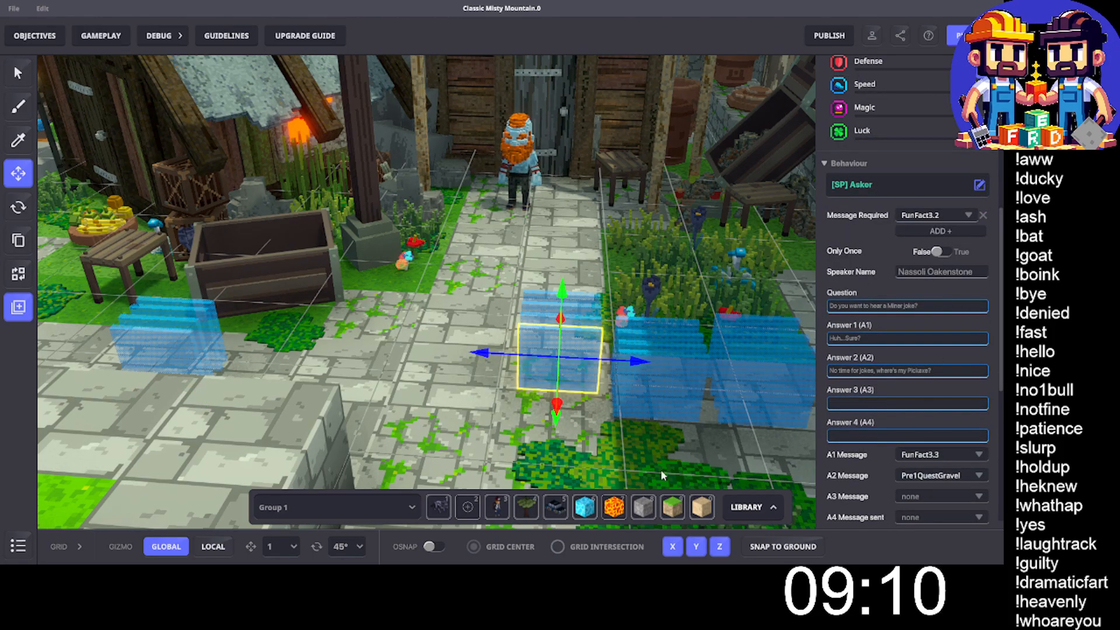
pyautogui.click(525, 350)
# - Check the Nassoli.FunFact3.3 block and move it to the back of the FunFact group near the trough
pyautogui.click(553, 332)
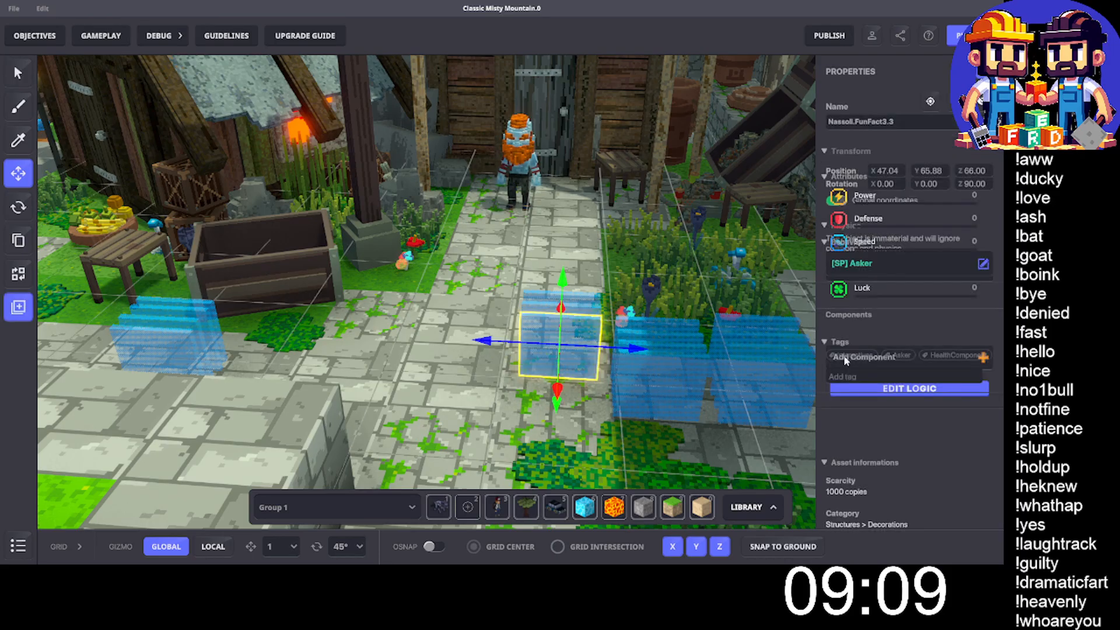
pyautogui.scroll(-4, 913, 387)
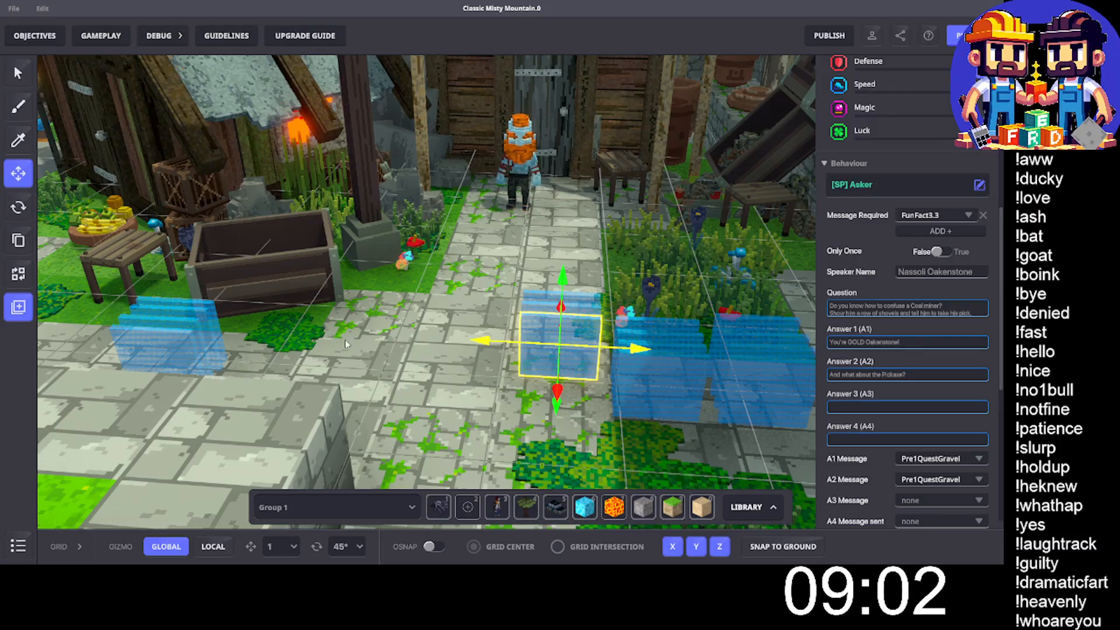
pyautogui.click(117, 341)
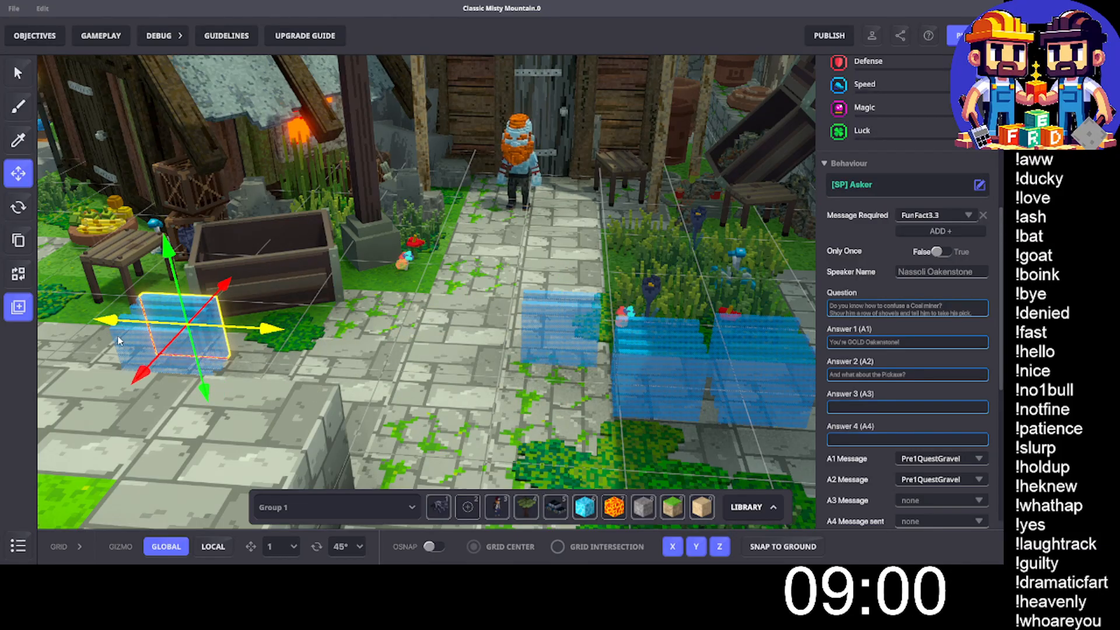
pyautogui.moveTo(142, 373); pyautogui.dragTo(148, 368)
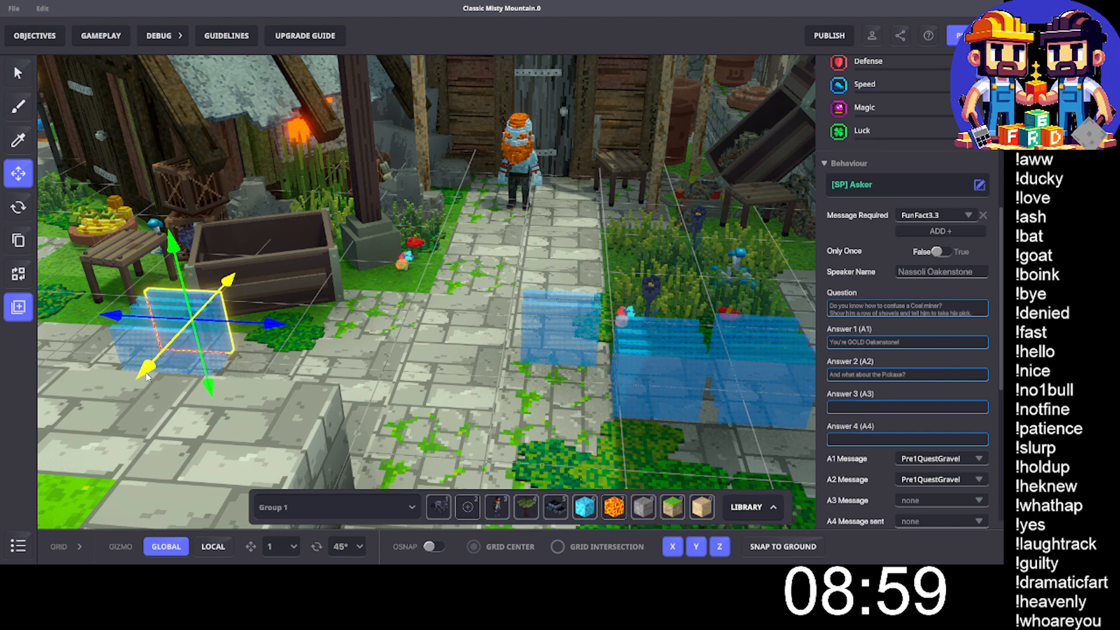
# - Delete the Pre1QuestGravel block, and check and delete the PreQuestGravel block behind it on the path
pyautogui.click(562, 338)
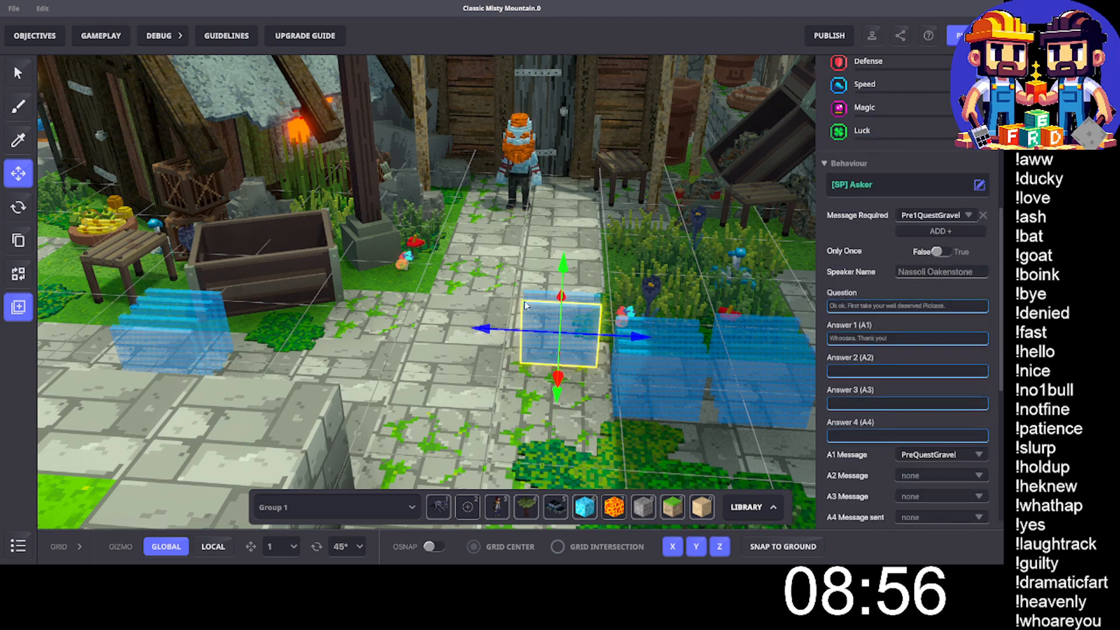
pyautogui.press('Delete')
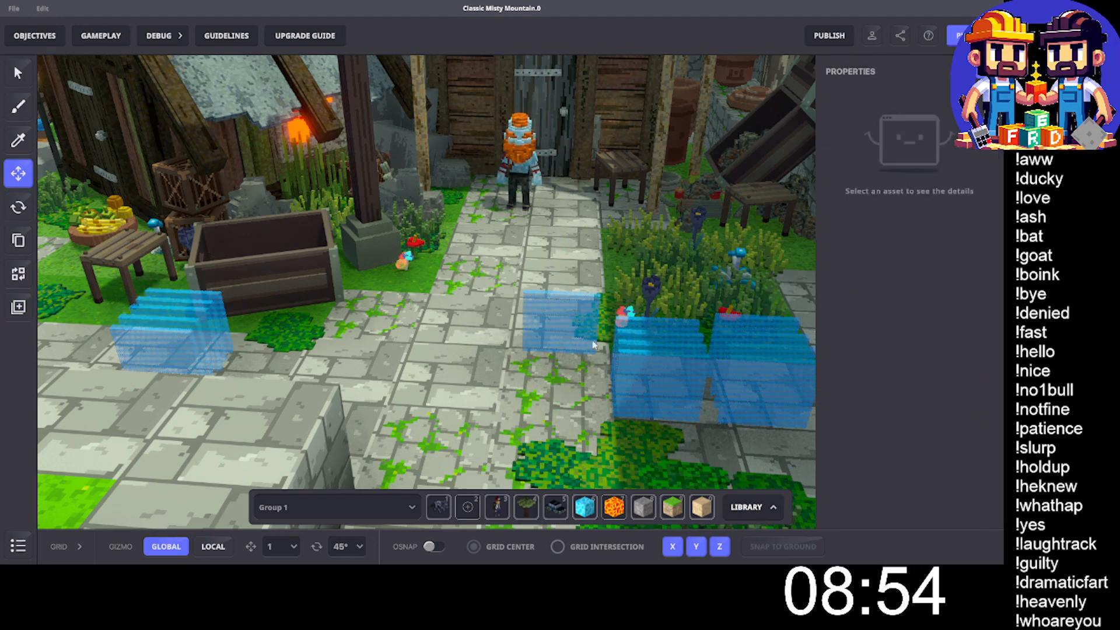
pyautogui.click(563, 329)
pyautogui.scroll(-6, 922, 344)
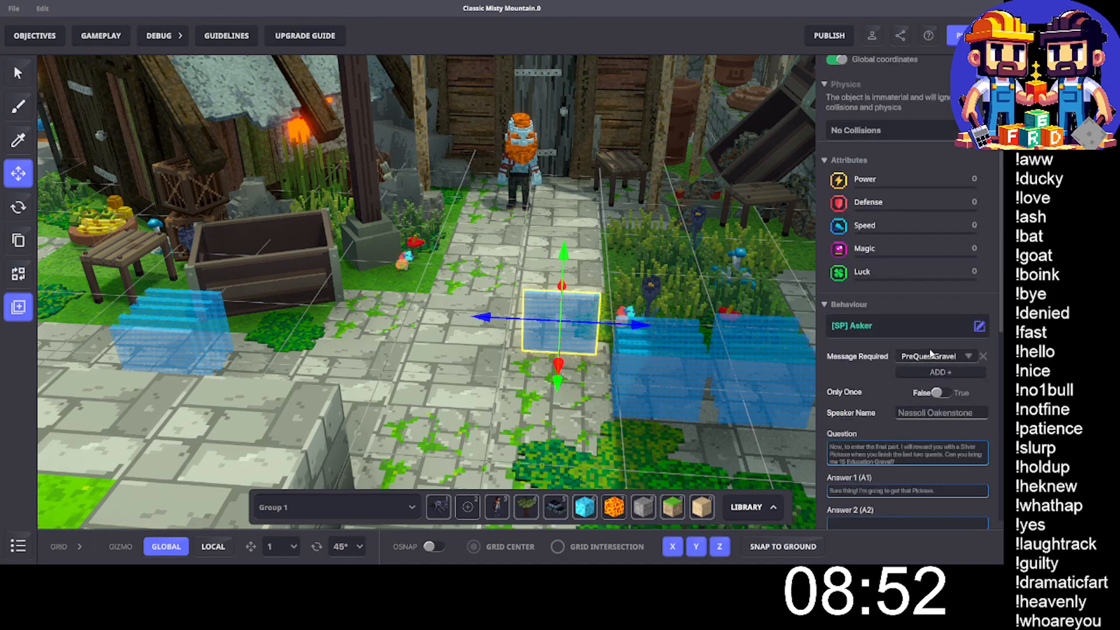
pyautogui.scroll(-2, 931, 353)
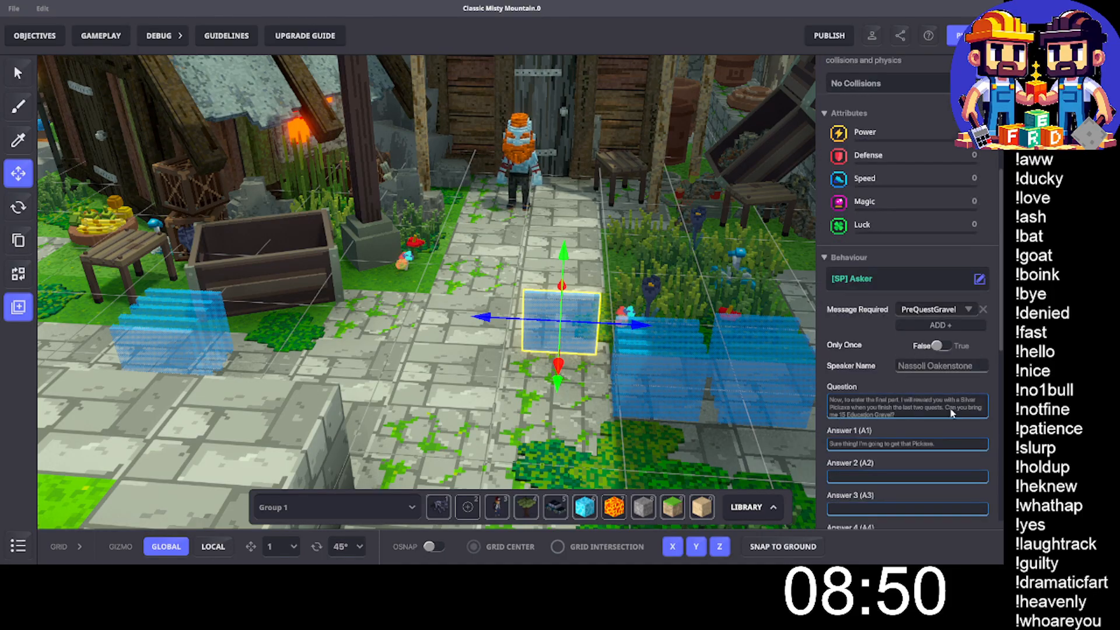
pyautogui.press('Delete')
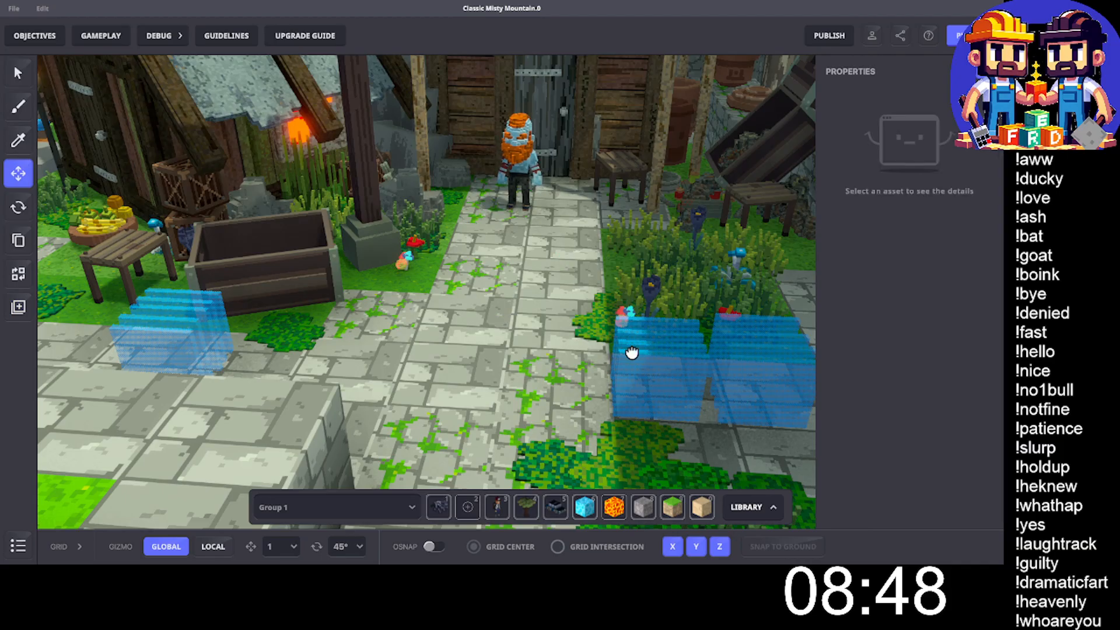
# - Check and delete the Nassoli.EndGeology4 block at the front of the next stack
pyautogui.press('d')
pyautogui.click(581, 373)
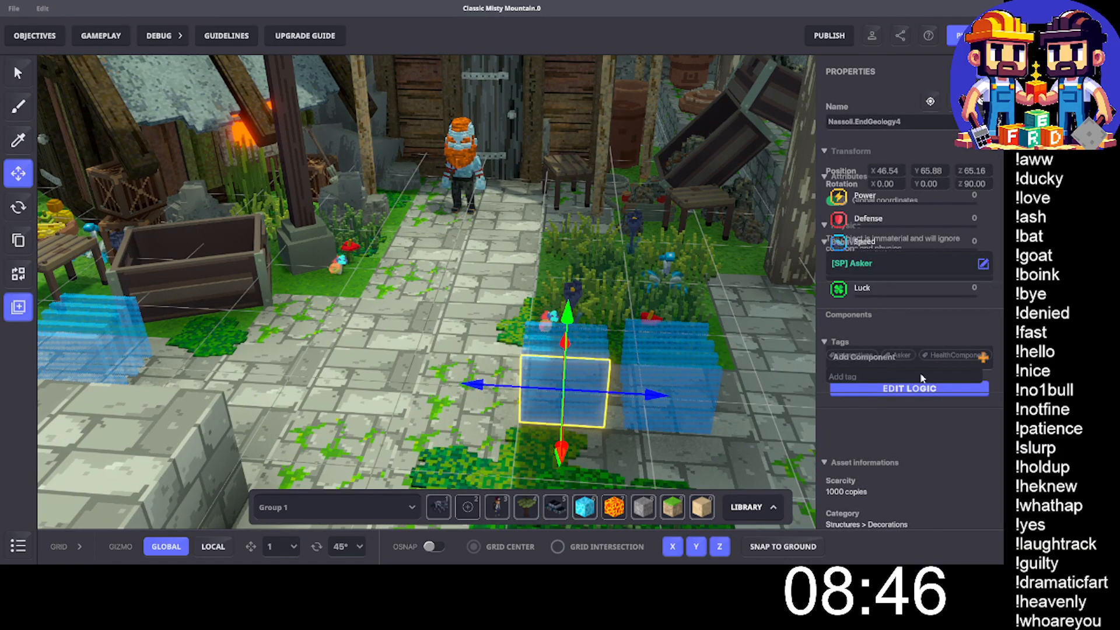
pyautogui.scroll(-4, 887, 400)
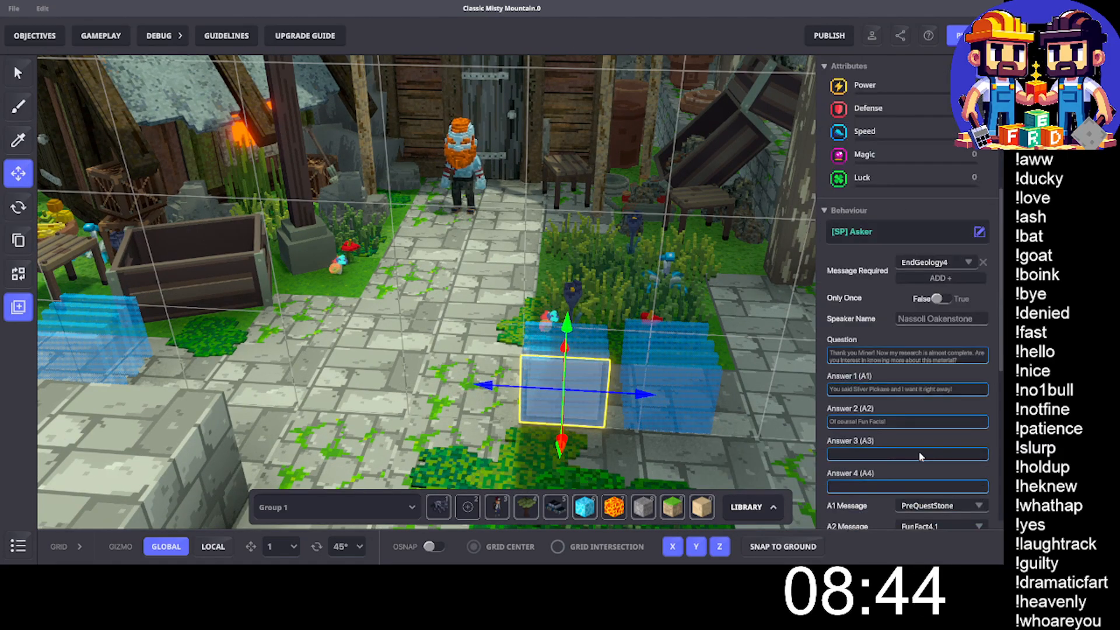
pyautogui.click(668, 420)
# - Check the Nassoli.FunFact4.1 block and move it to the back of the FunFact group near the trough
pyautogui.click(582, 394)
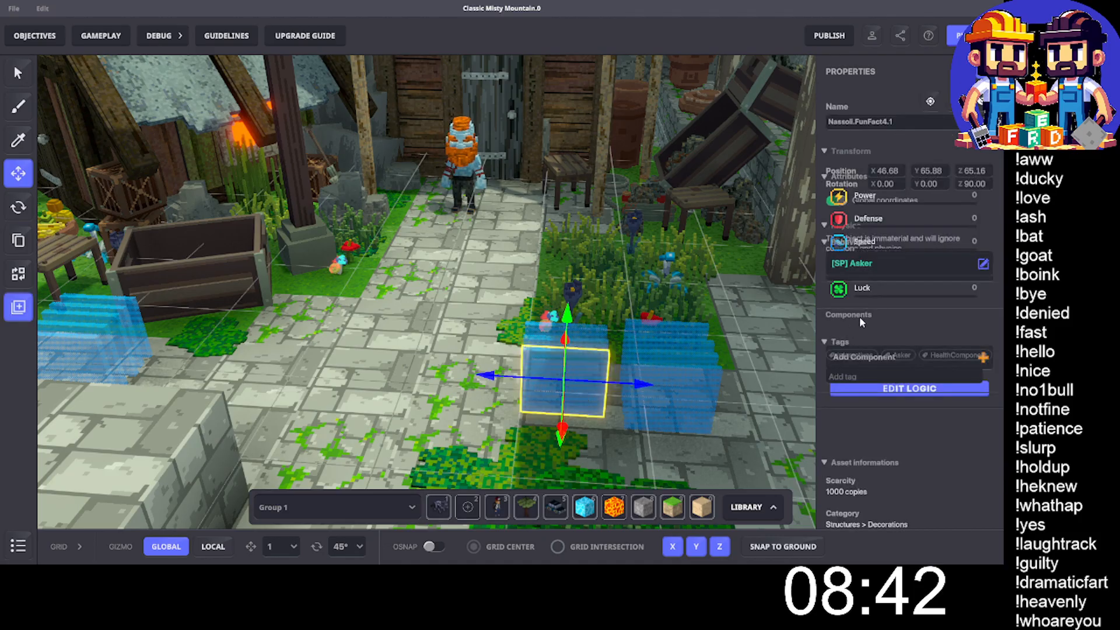
pyautogui.scroll(-4, 949, 287)
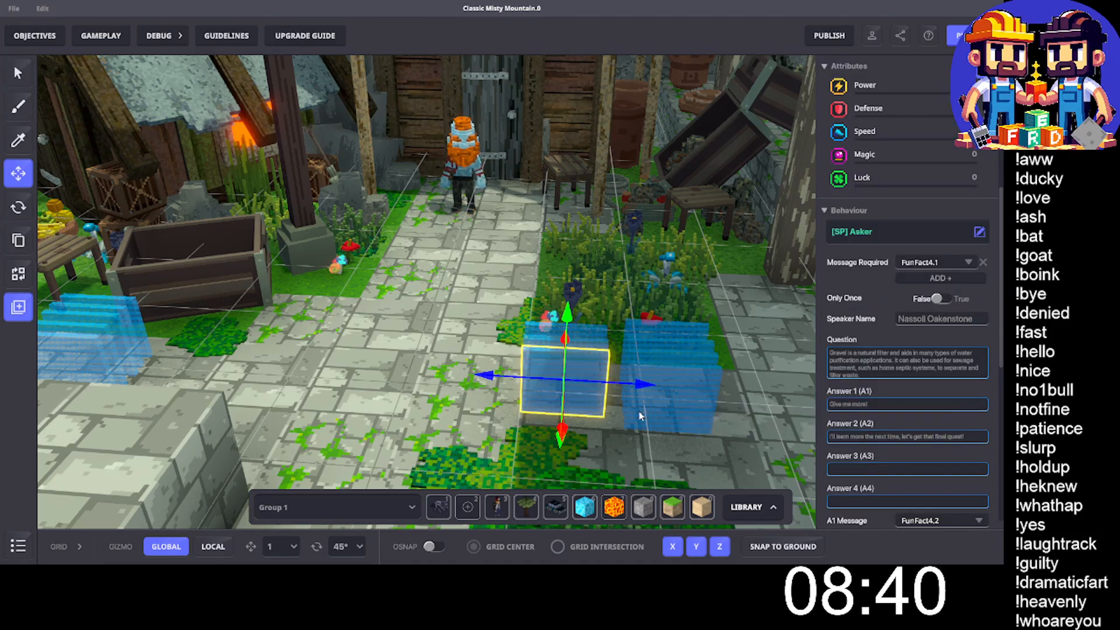
pyautogui.moveTo(491, 379); pyautogui.dragTo(9, 378)
pyautogui.moveTo(125, 311); pyautogui.dragTo(169, 292)
# - Check the FunFact4.2 block and move it behind the other FunFact blocks near the trough
pyautogui.click(547, 355)
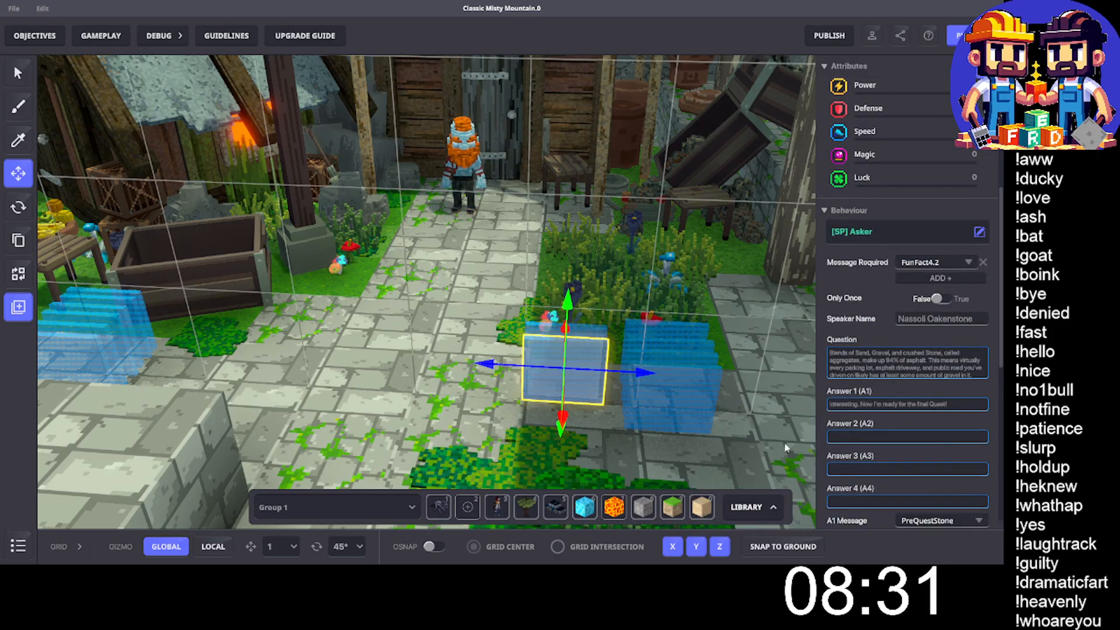
pyautogui.click(134, 354)
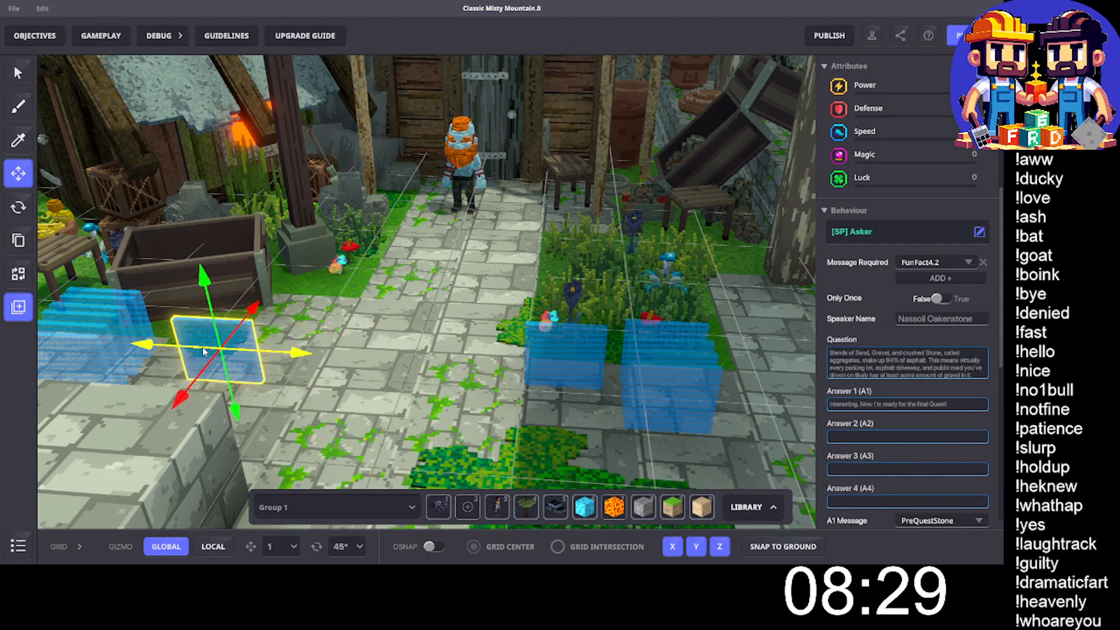
pyautogui.moveTo(136, 355); pyautogui.dragTo(145, 357)
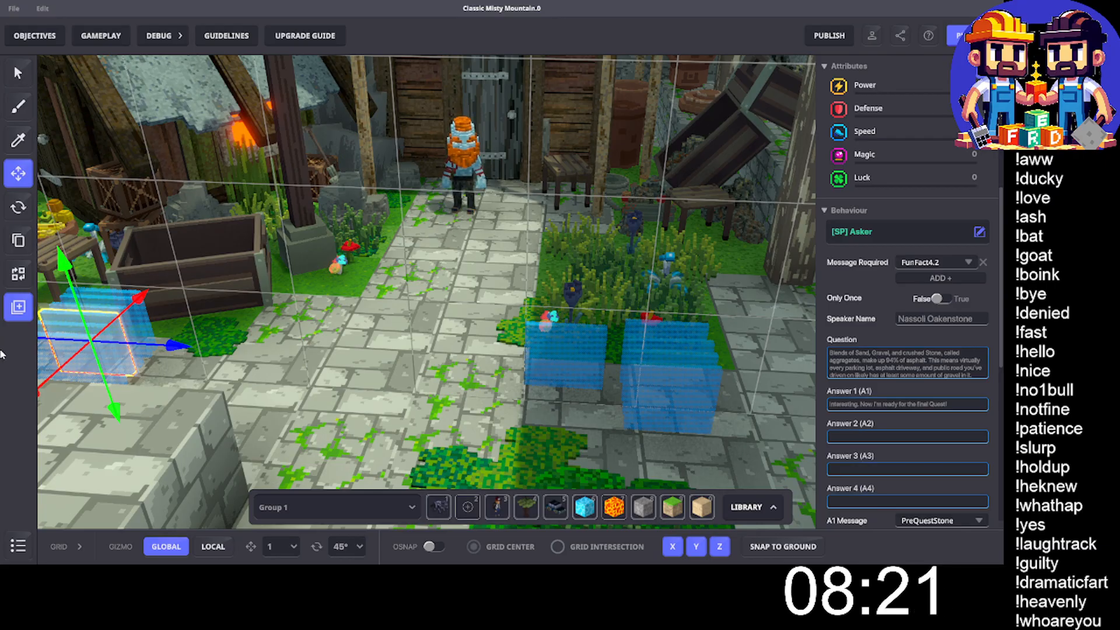
pyautogui.moveTo(42, 391); pyautogui.dragTo(88, 348)
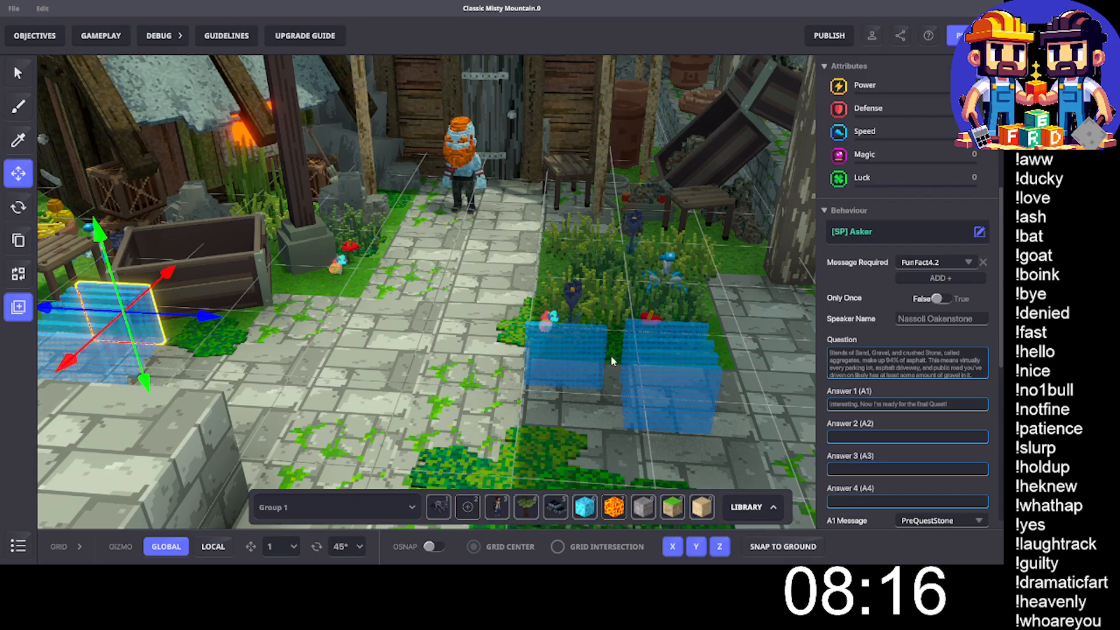
# - Delete the PreQuestStone block, and check and delete the Nassoli.EndGeology5 block at the front of the last stack
pyautogui.click(576, 362)
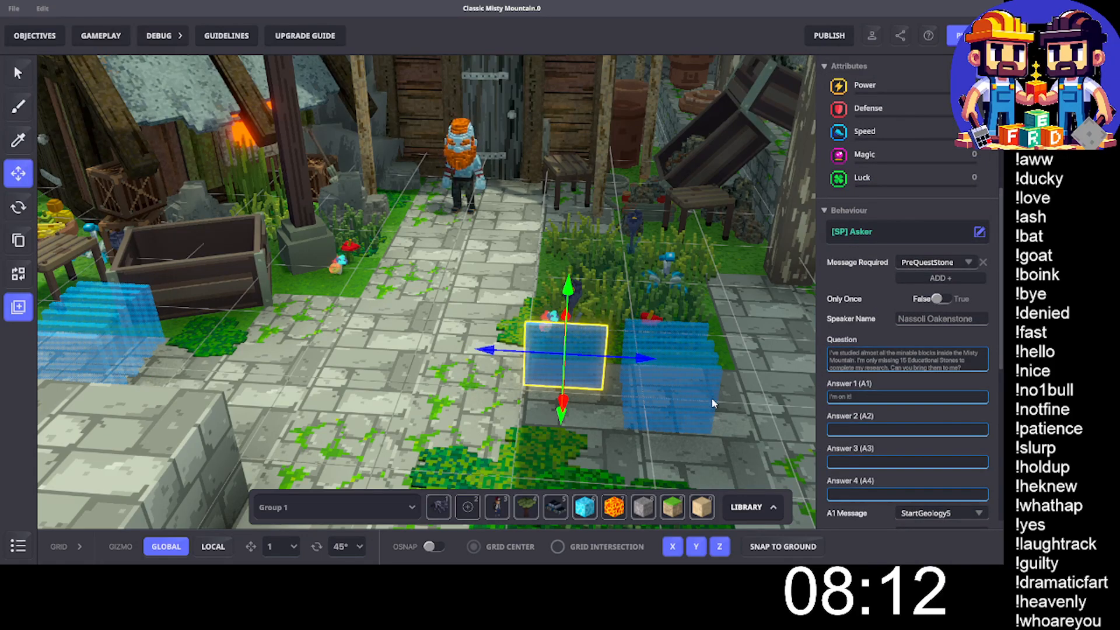
pyautogui.press('Delete')
pyautogui.click(670, 392)
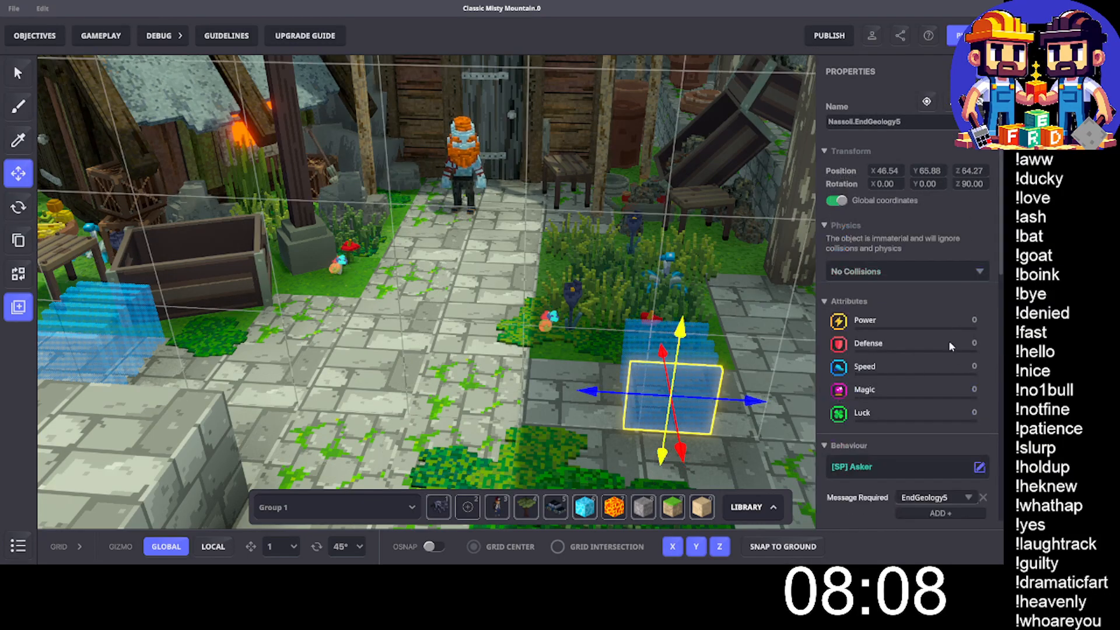
pyautogui.scroll(-5, 949, 341)
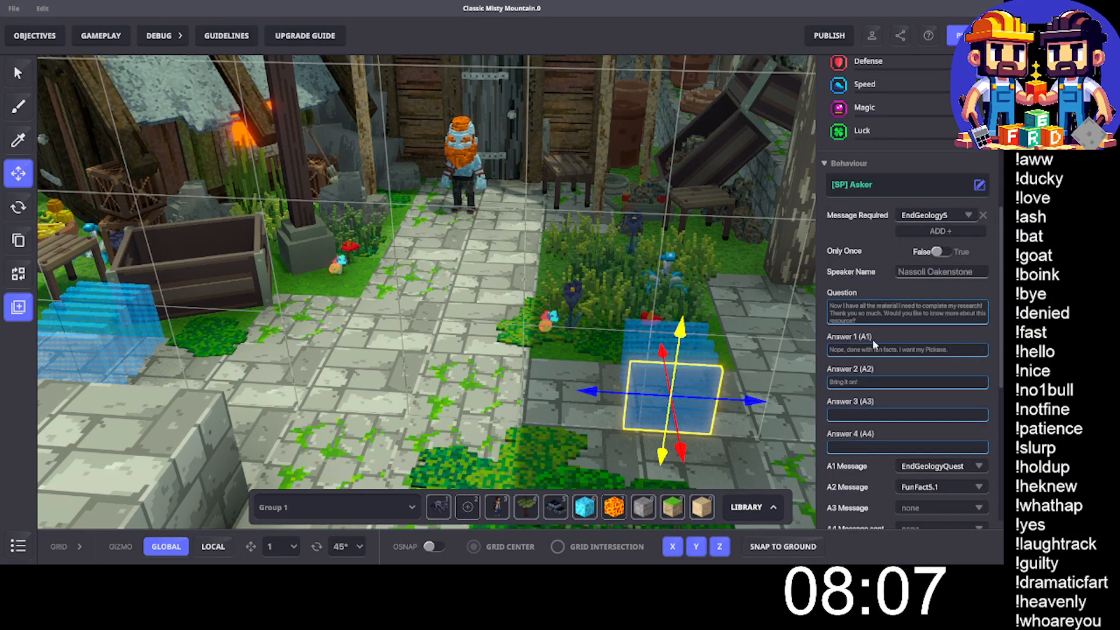
pyautogui.press('Delete')
# - Check the Nassoli.FunFact5.1 block and move it to the back of the FunFact group near the trough
pyautogui.click(674, 398)
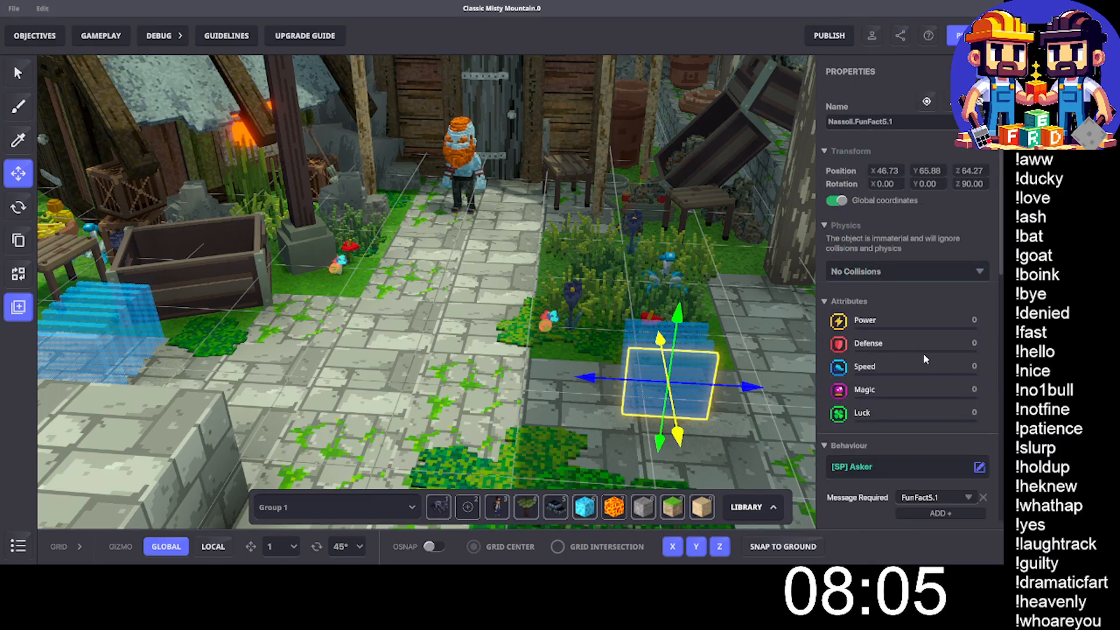
pyautogui.scroll(-5, 924, 357)
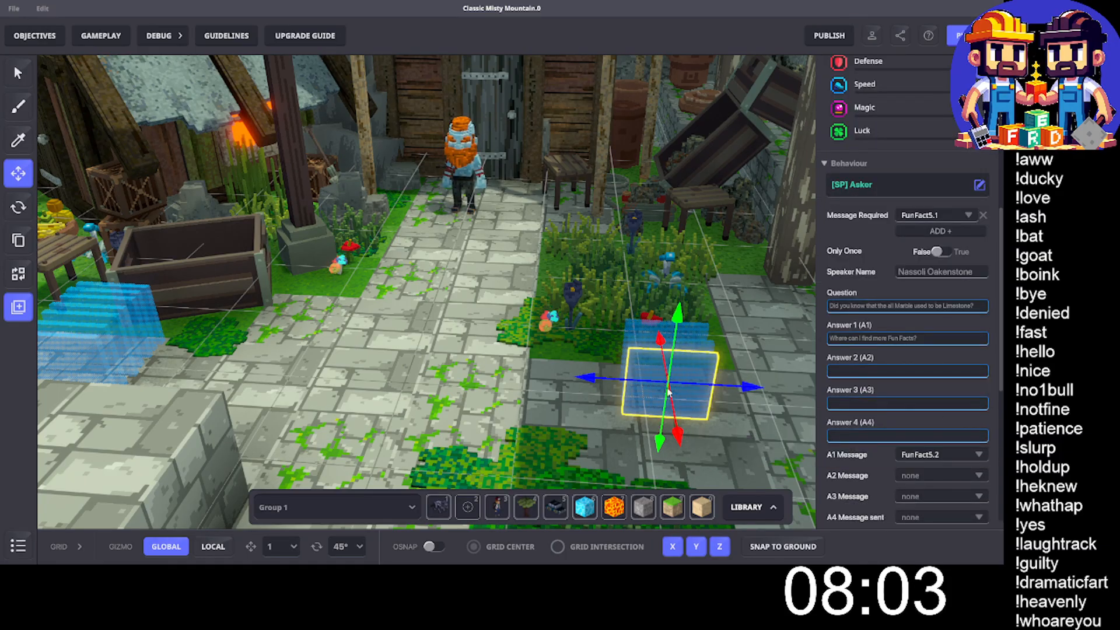
pyautogui.moveTo(669, 392); pyautogui.dragTo(473, 382)
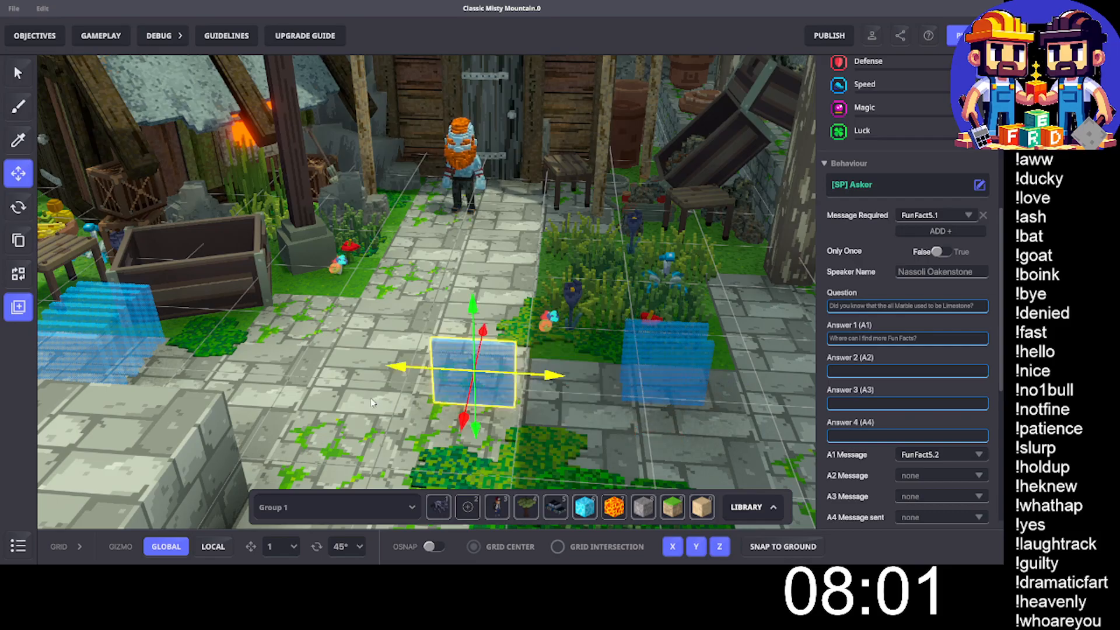
pyautogui.moveTo(372, 402); pyautogui.dragTo(17, 366)
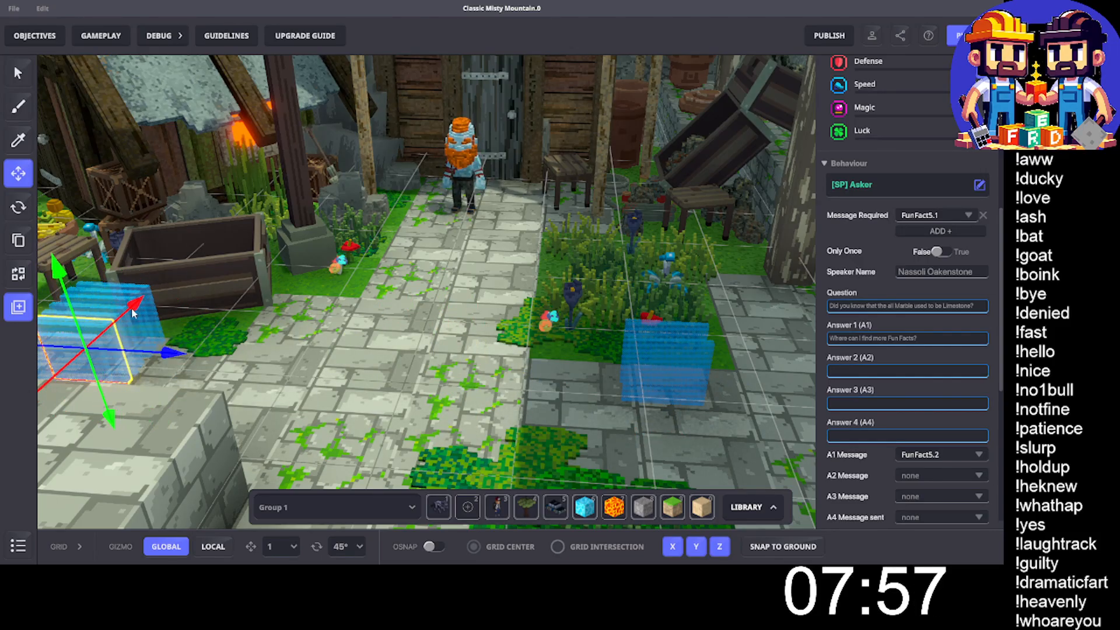
pyautogui.moveTo(133, 313); pyautogui.dragTo(177, 288)
# - Check and delete the FunFact5.2 Twitter block and the EndGeologyQuest block remaining beside the flower bed
pyautogui.click(686, 357)
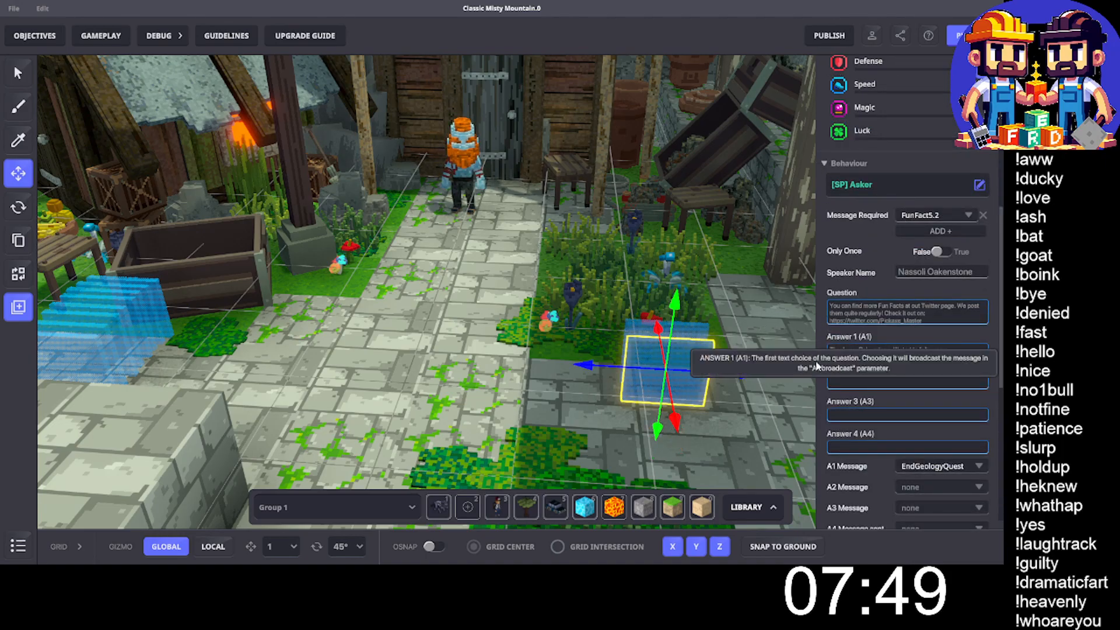
pyautogui.press('Delete')
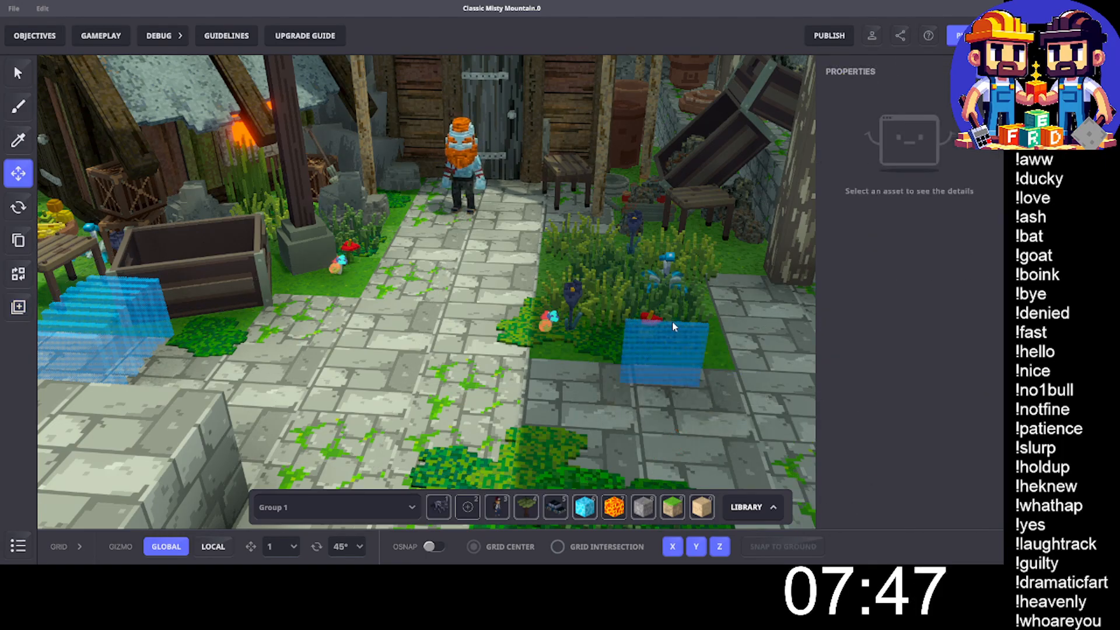
pyautogui.click(672, 321)
pyautogui.scroll(-4, 877, 254)
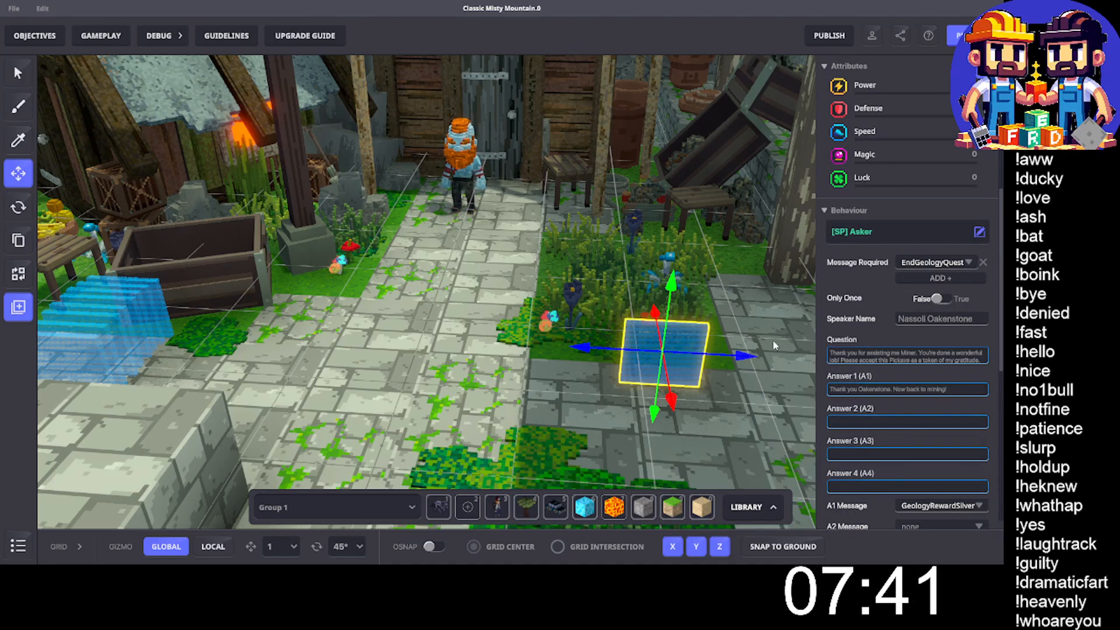
pyautogui.press('Delete')
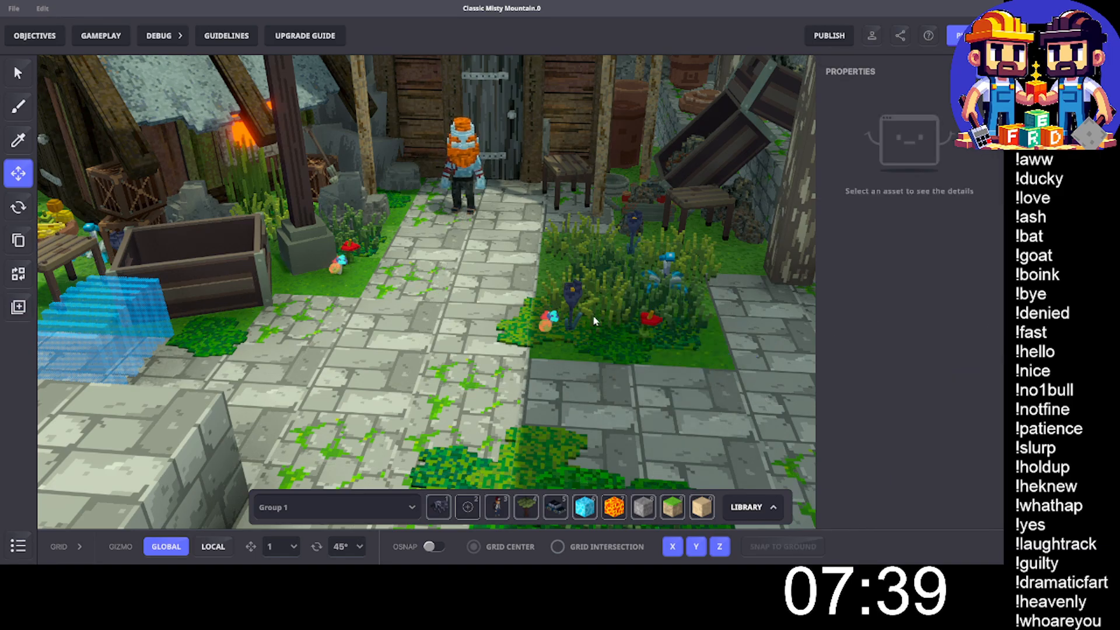
# - Open the logic of the Nassoli Oakenstone character and set its Indicator's Visibility Distance to 7
pyautogui.scroll(-5, 519, 286)
pyautogui.moveTo(478, 275); pyautogui.dragTo(492, 282, button='middle')
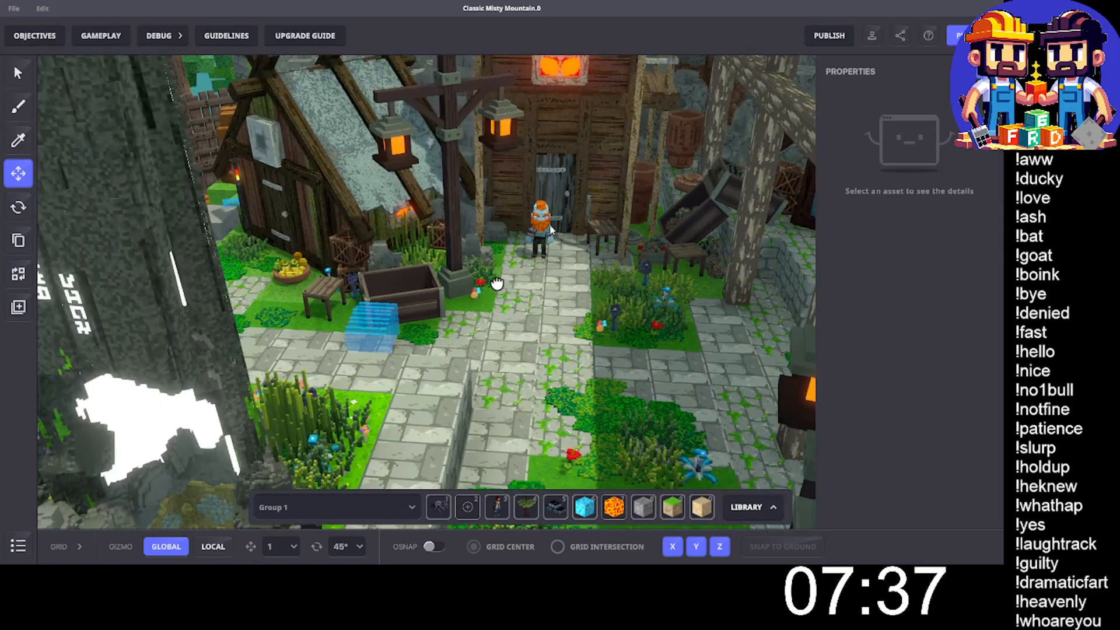
pyautogui.scroll(3, 543, 233)
pyautogui.click(539, 231)
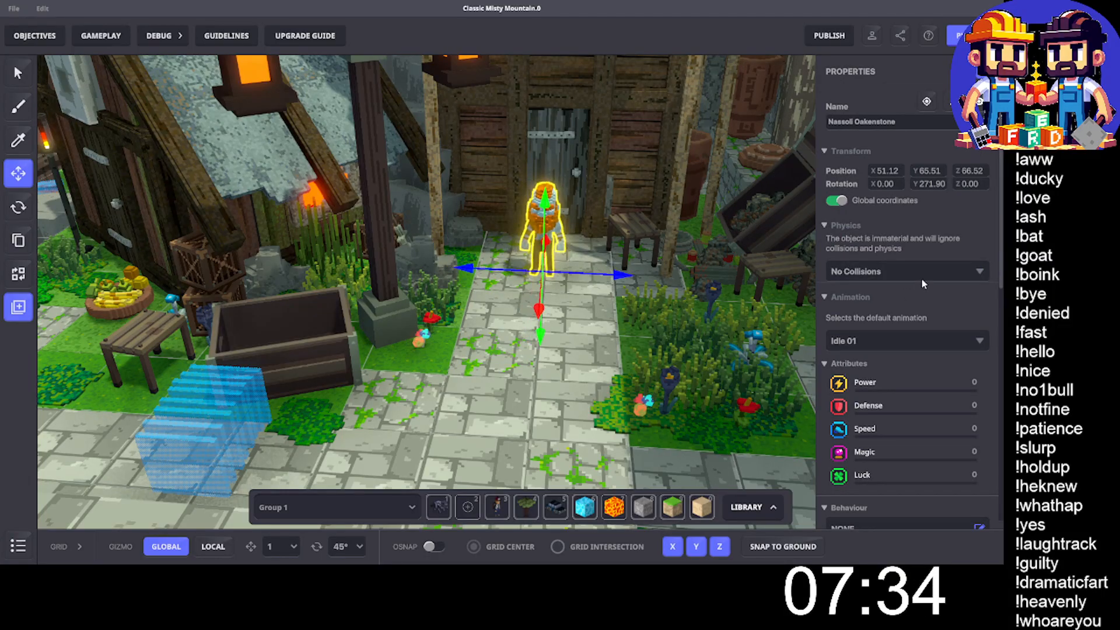
pyautogui.scroll(-8, 921, 278)
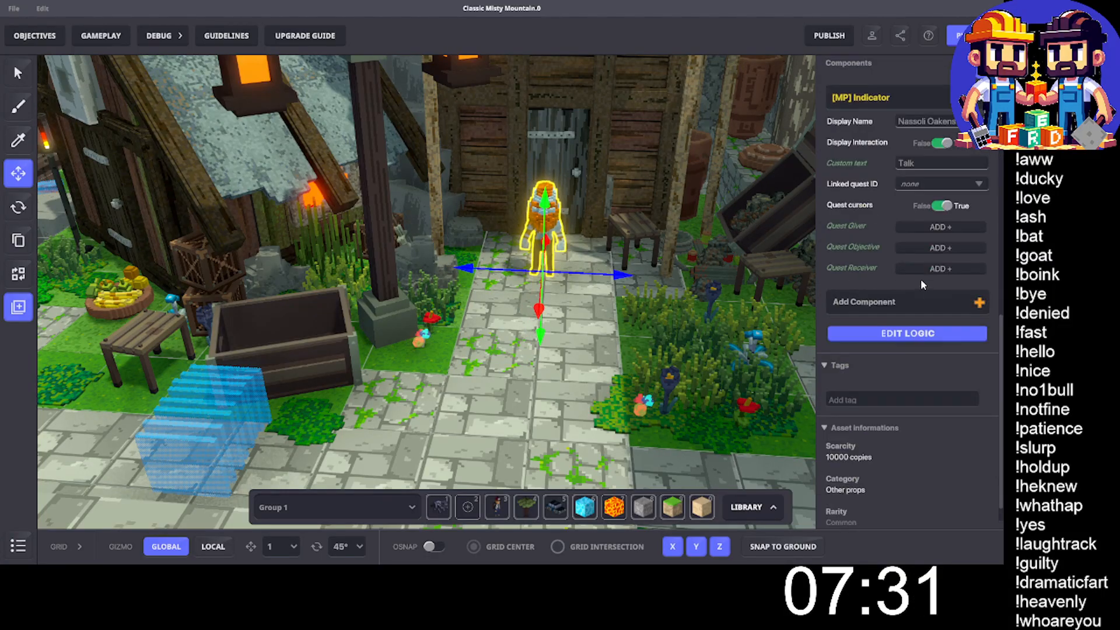
pyautogui.click(910, 331)
pyautogui.scroll(-4, 905, 336)
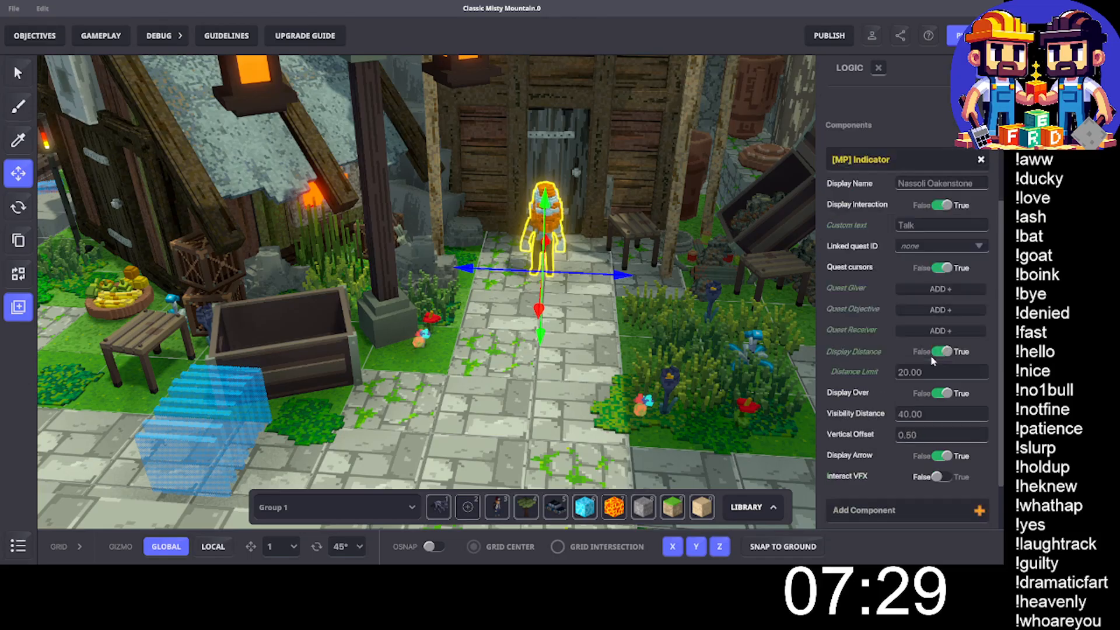
pyautogui.click(925, 345)
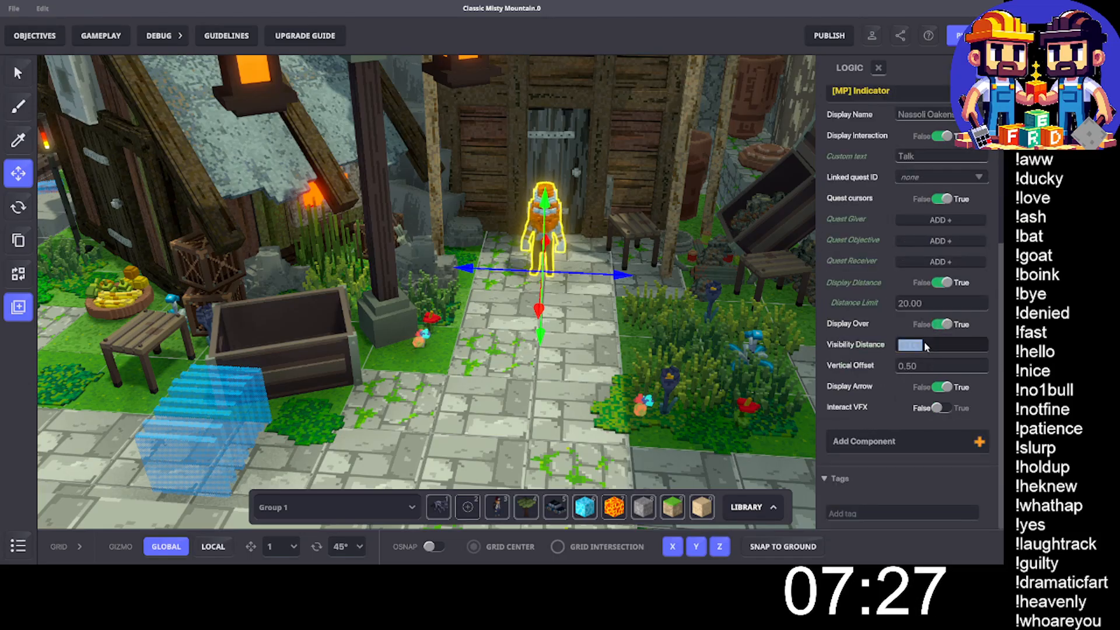
pyautogui.write('7')
pyautogui.press('Return')
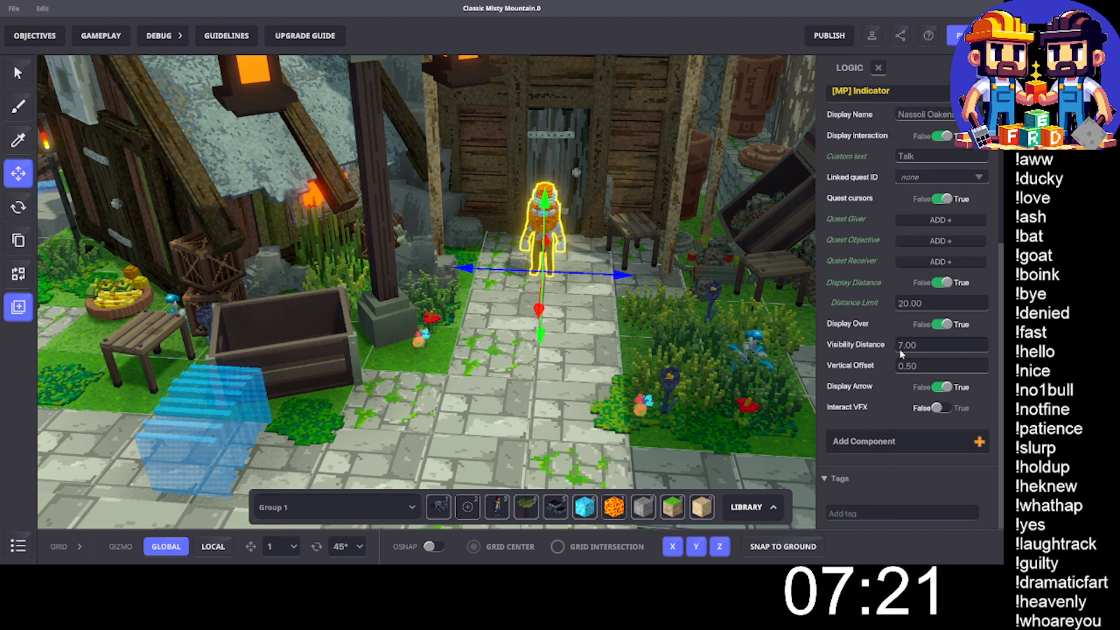
# - Add an [MP] Button component to the Nassoli Oakenstone character
pyautogui.click(868, 443)
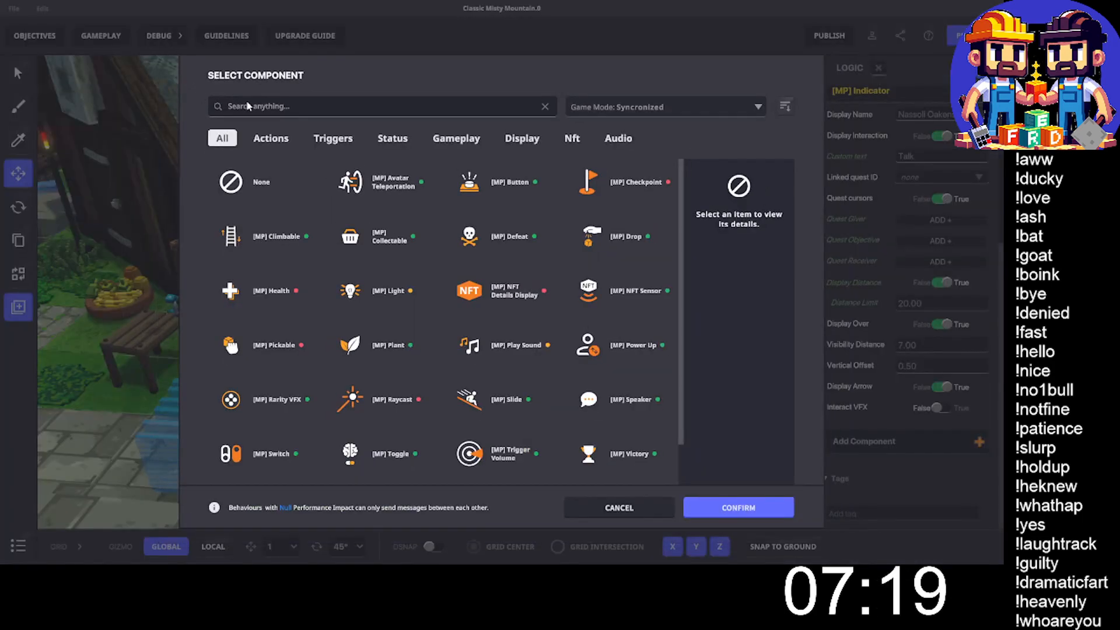
pyautogui.write('butt')
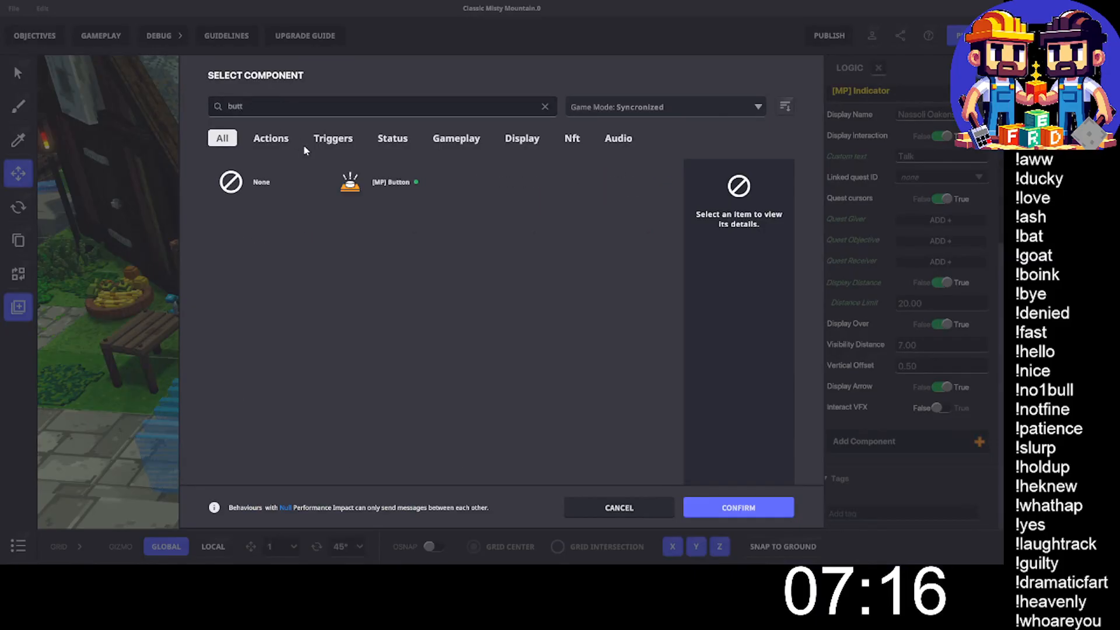
pyautogui.click(408, 185)
pyautogui.click(752, 507)
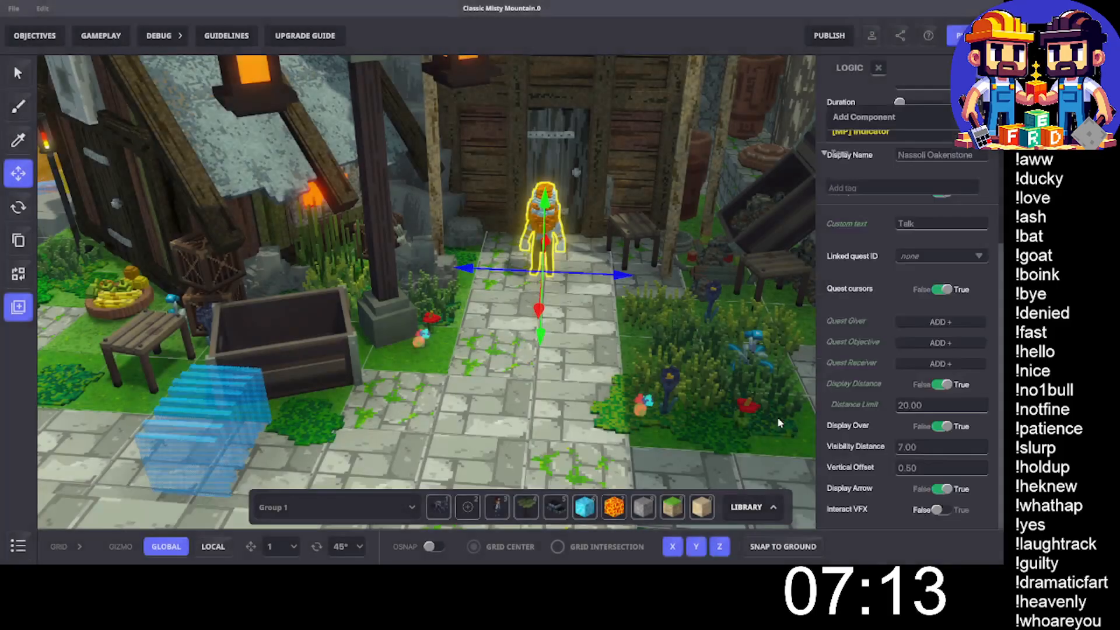
# - Create a new message ButtonNassoli as the Message To Send of Nassoli's [MP] Button component and close the logic
pyautogui.scroll(-10, 912, 321)
pyautogui.scroll(8, 910, 315)
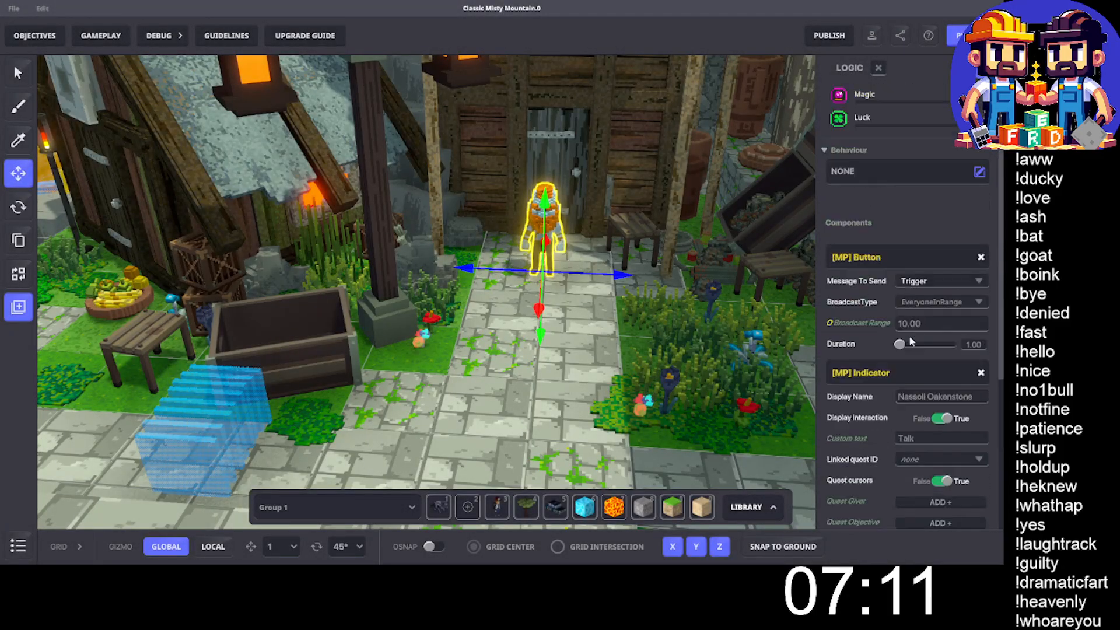
pyautogui.click(929, 330)
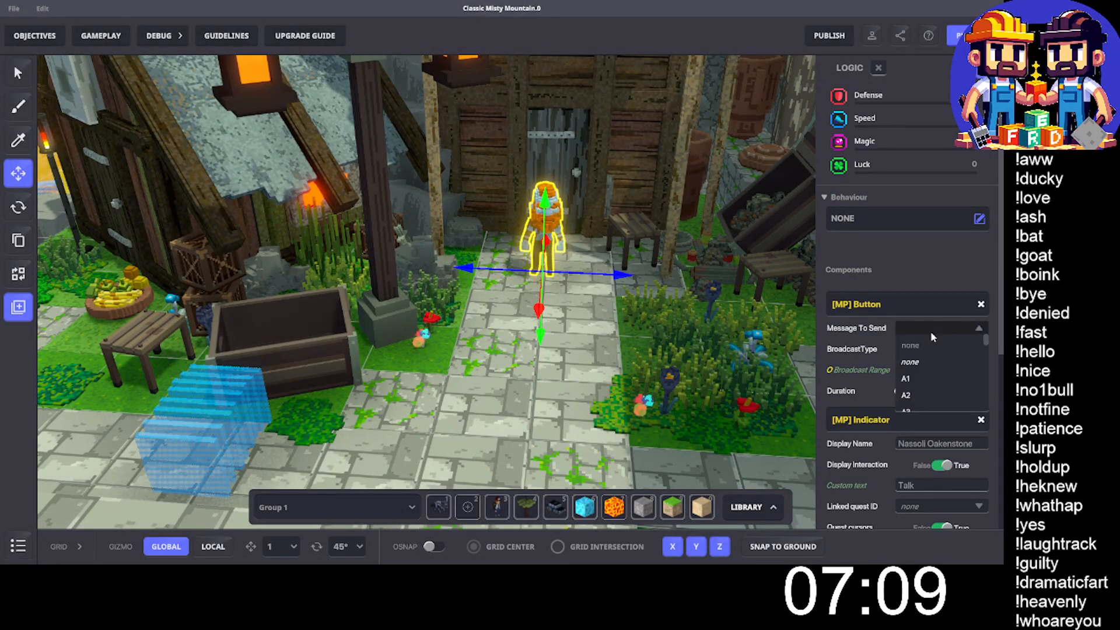
pyautogui.write('Button')
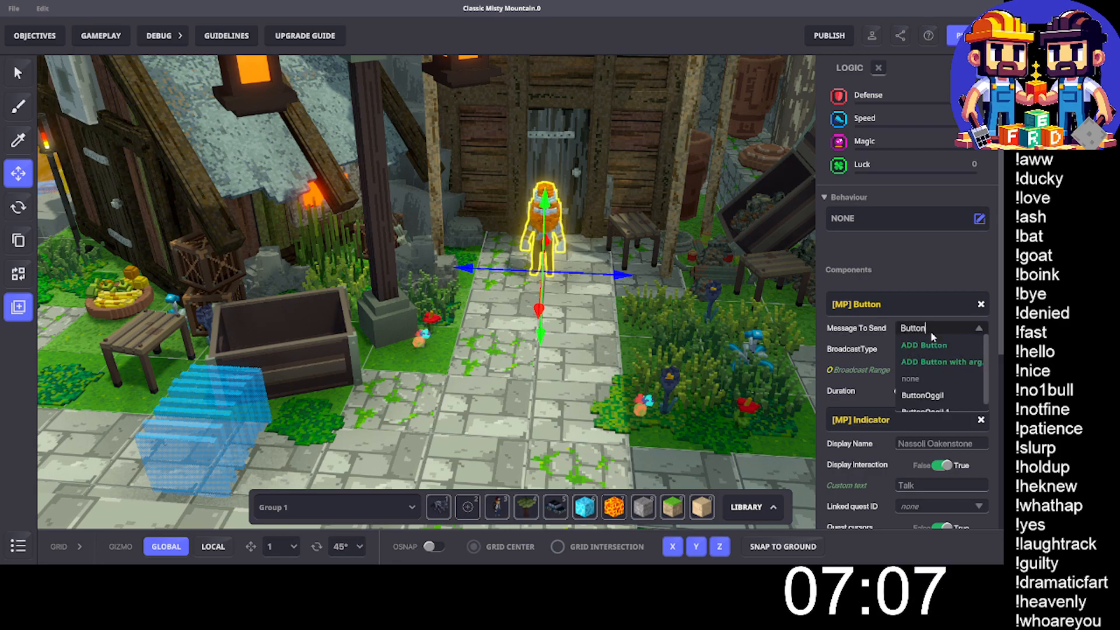
pyautogui.write('Nassoll')
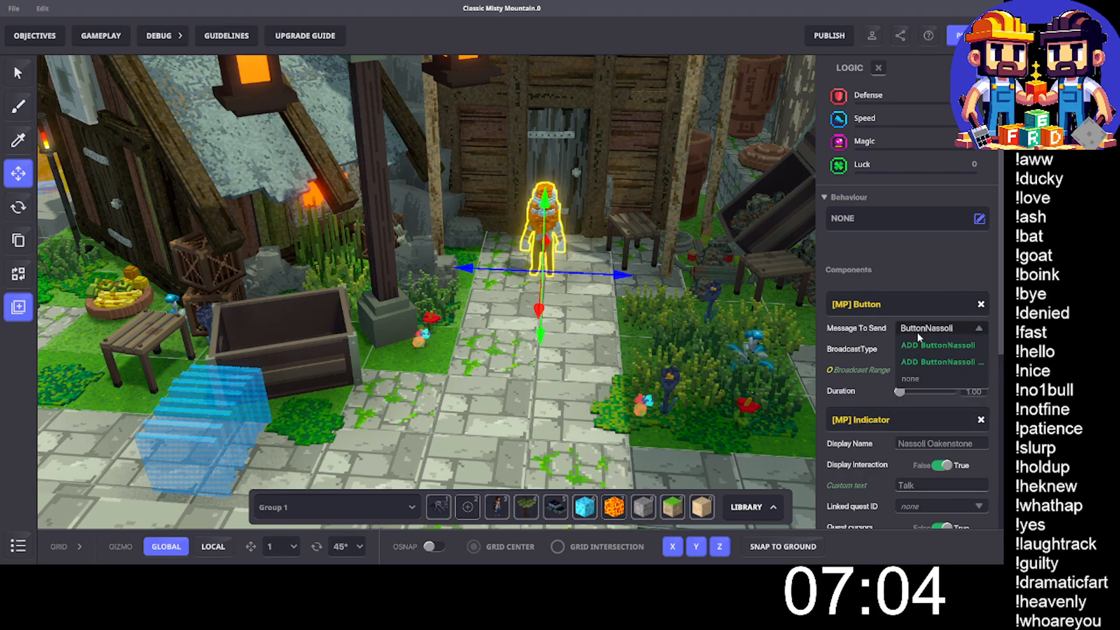
pyautogui.click(928, 344)
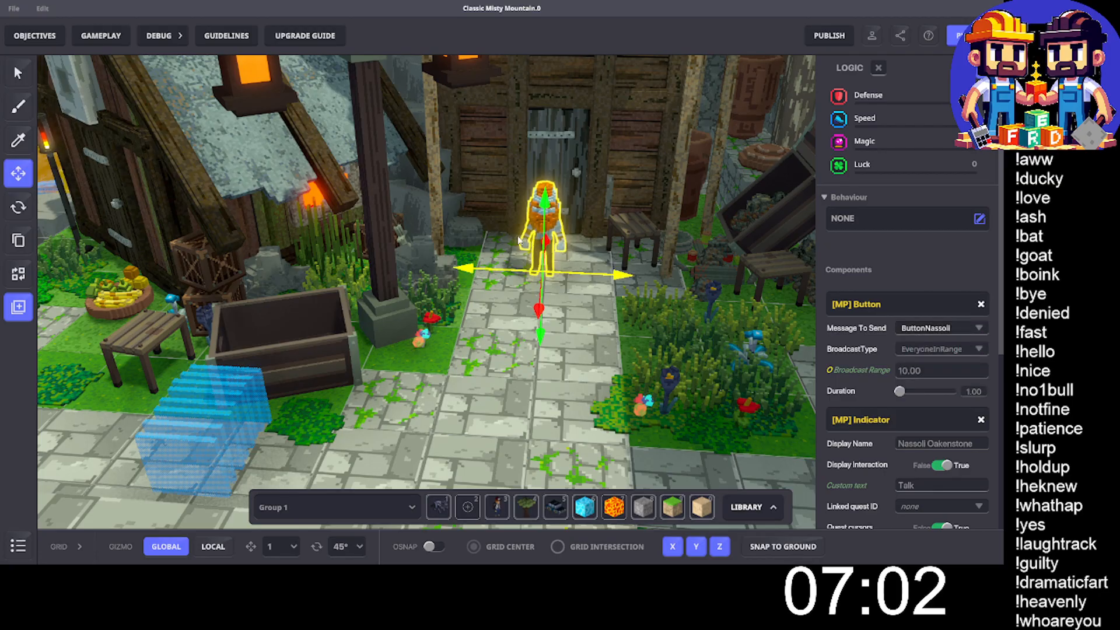
pyautogui.scroll(2, 920, 262)
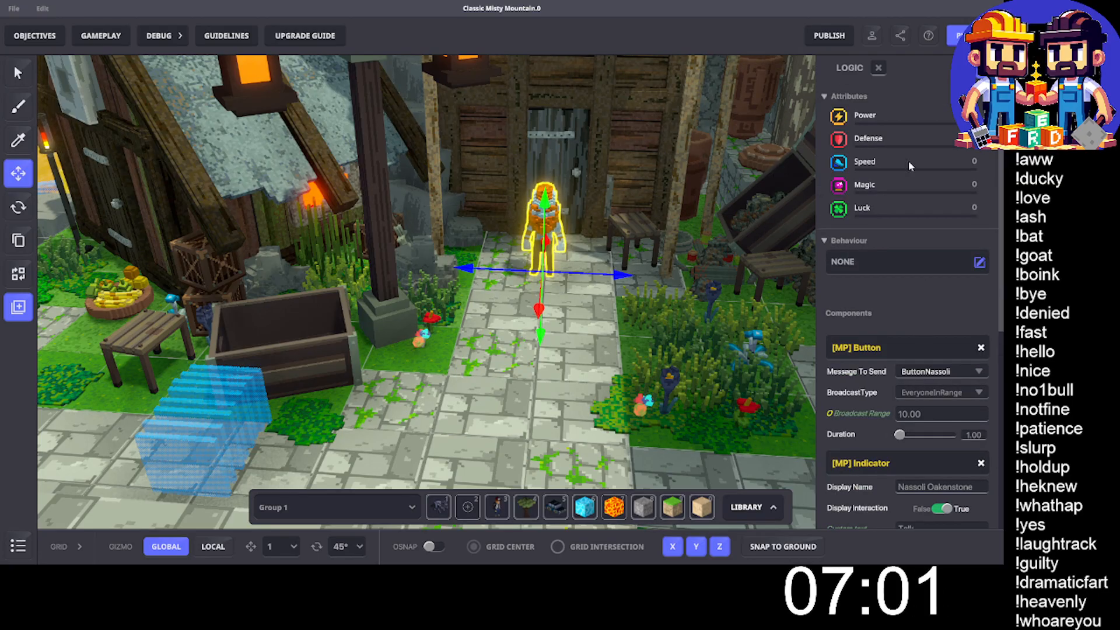
pyautogui.click(878, 70)
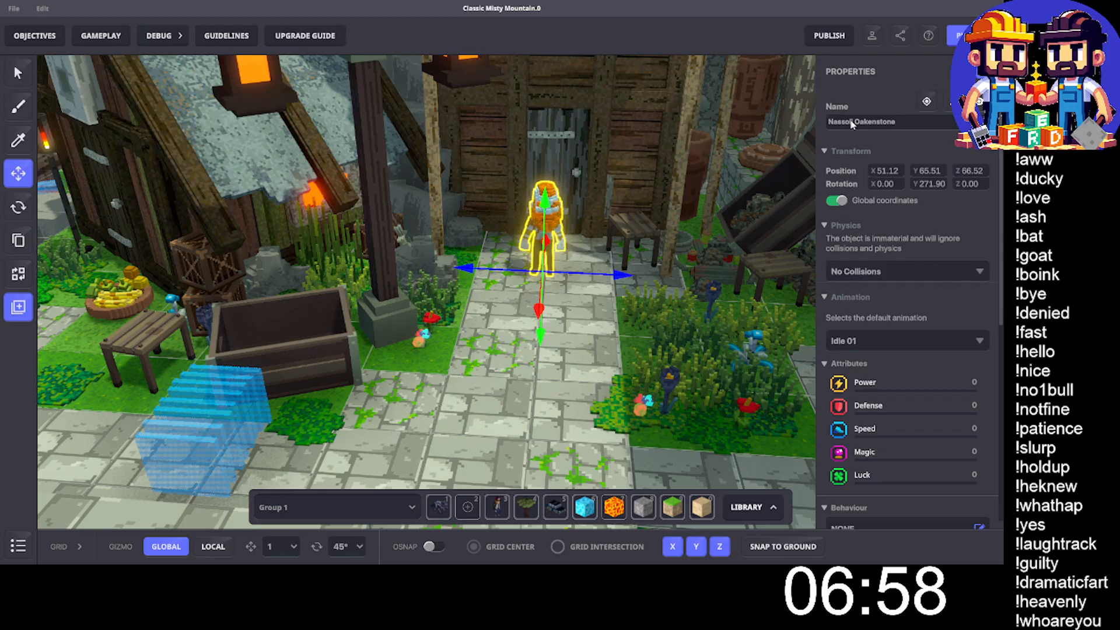
# - Reopen the Nassoli Oakenstone character's logic and set the [MP] Button's BroadcastType to Rules
pyautogui.scroll(-5, 877, 292)
pyautogui.scroll(-2, 888, 333)
pyautogui.click(917, 310)
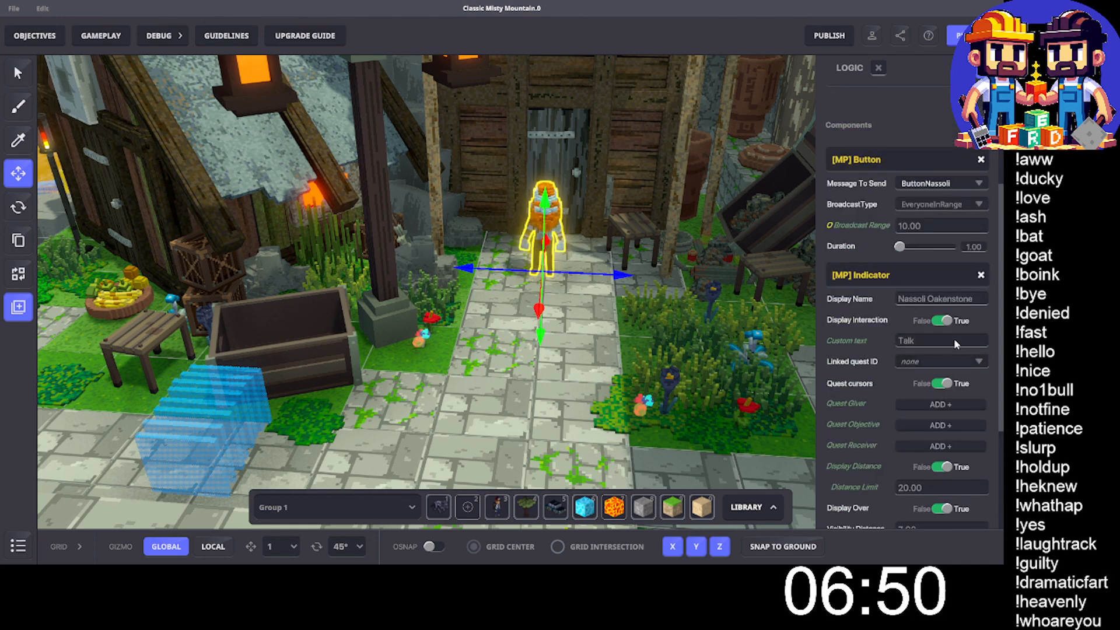
pyautogui.click(954, 209)
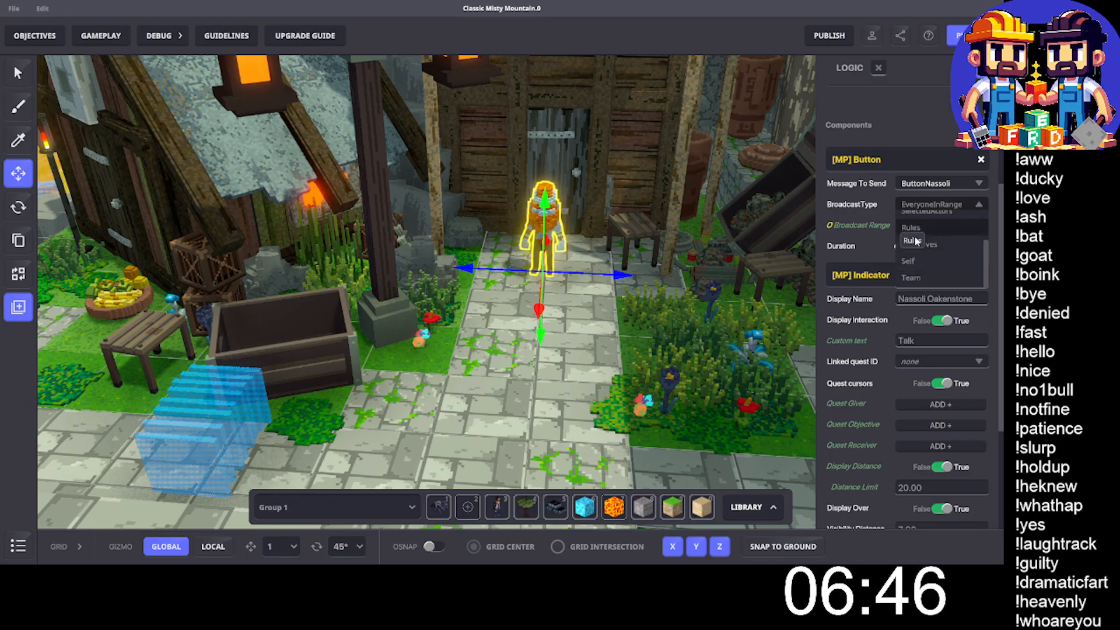
pyautogui.click(922, 228)
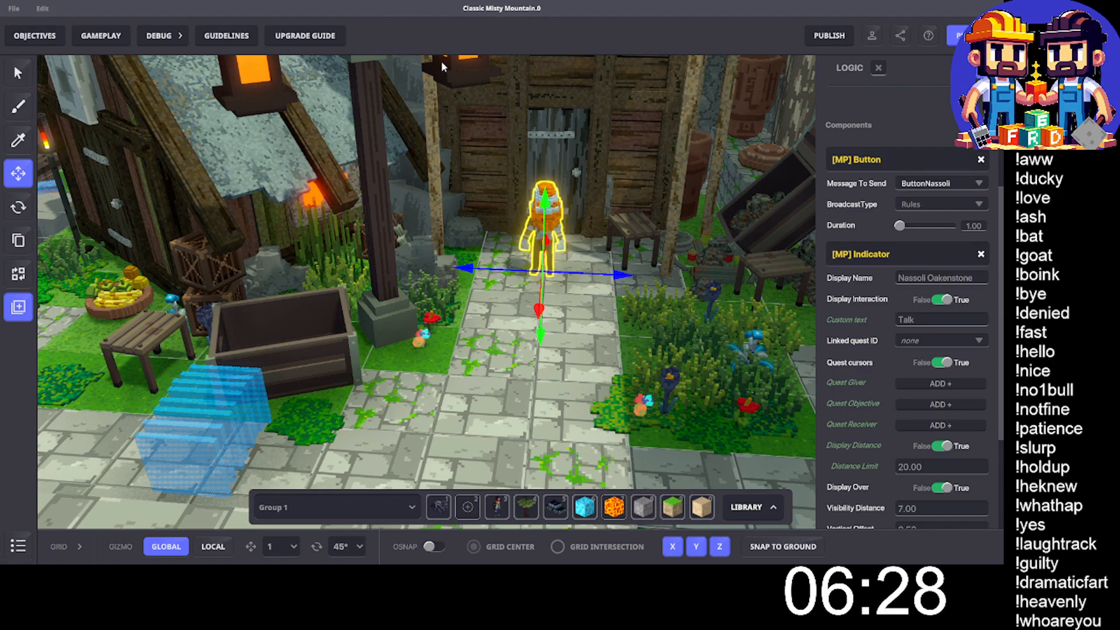
pyautogui.scroll(1, 375, 69)
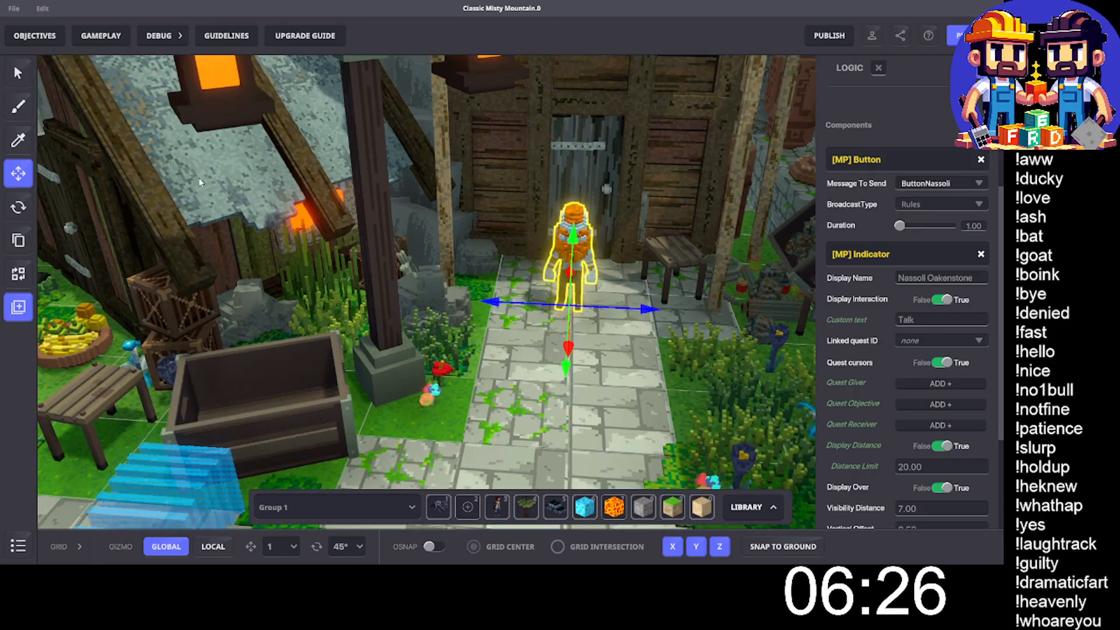
pyautogui.scroll(-1, 431, 281)
pyautogui.scroll(-1, 431, 281)
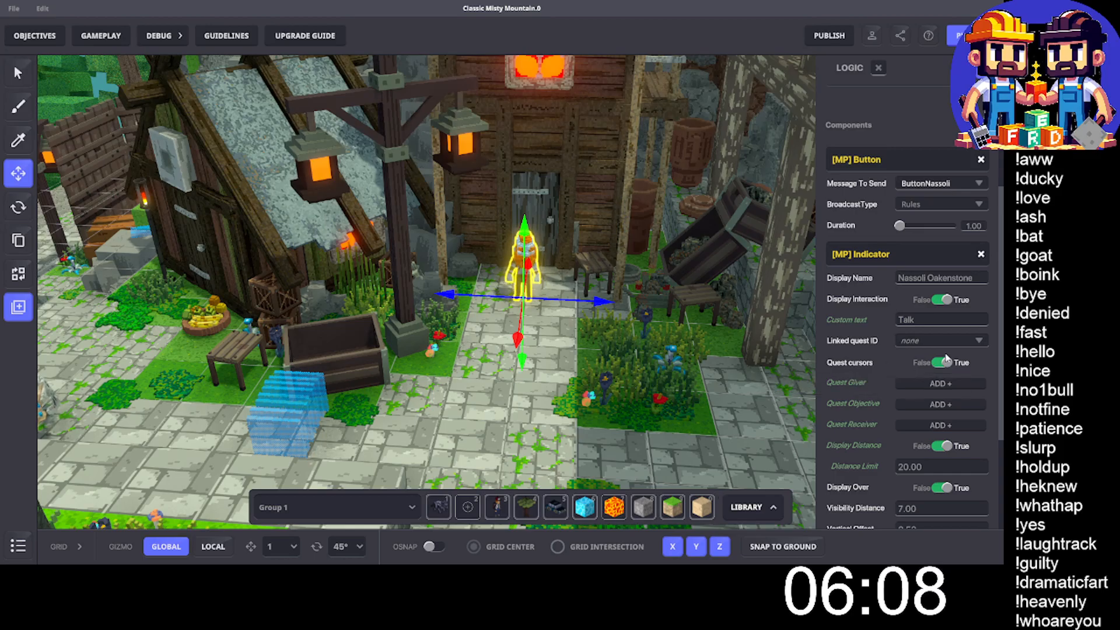
pyautogui.scroll(-5, 931, 413)
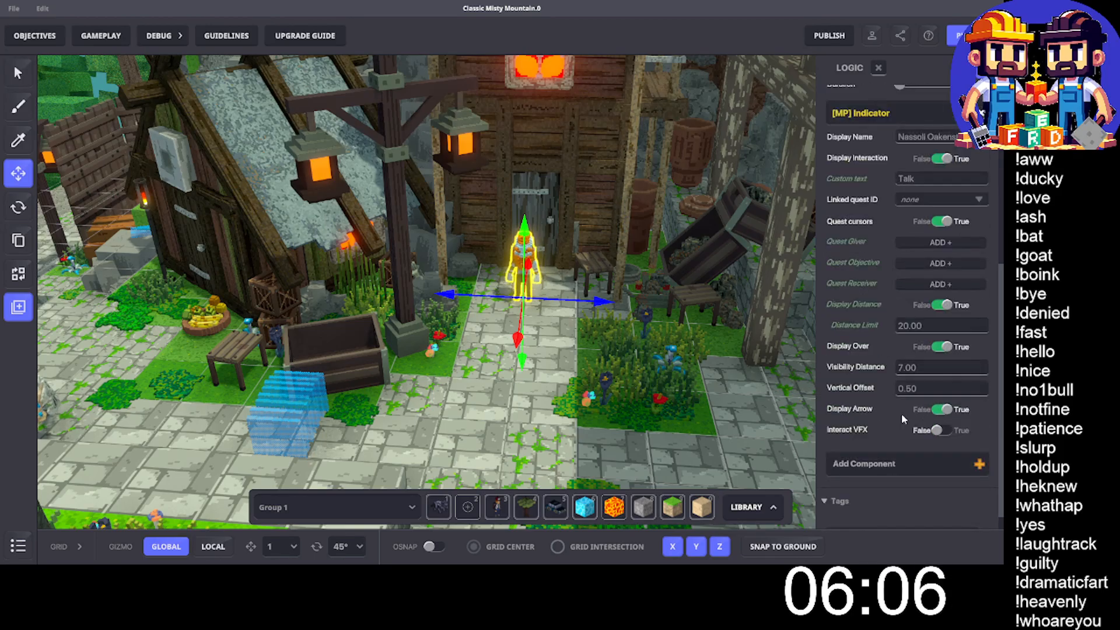
pyautogui.scroll(10, 906, 418)
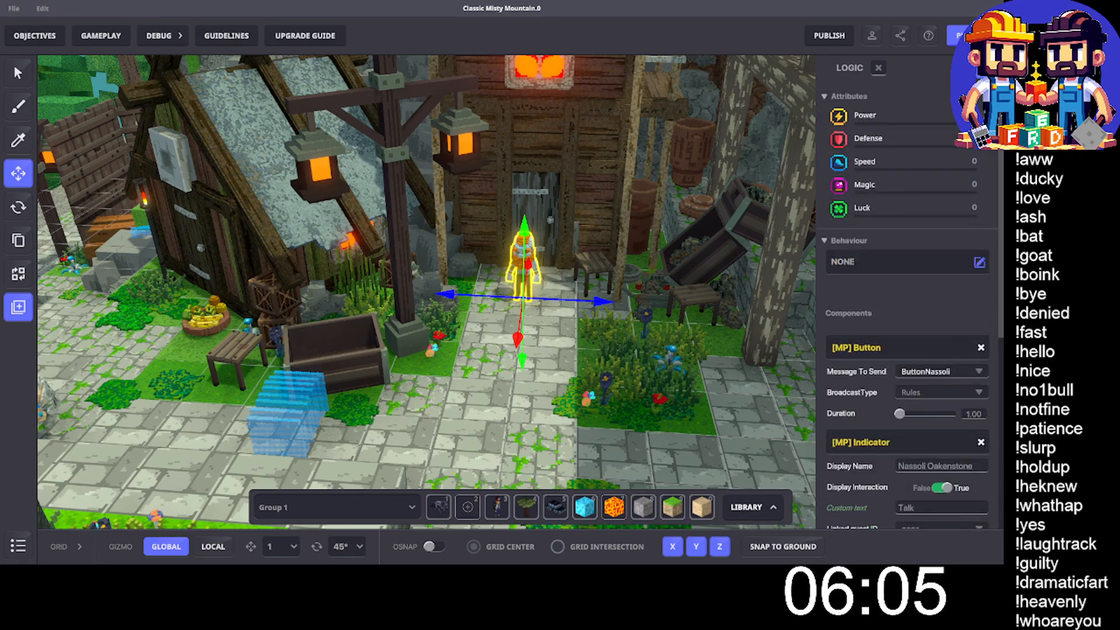
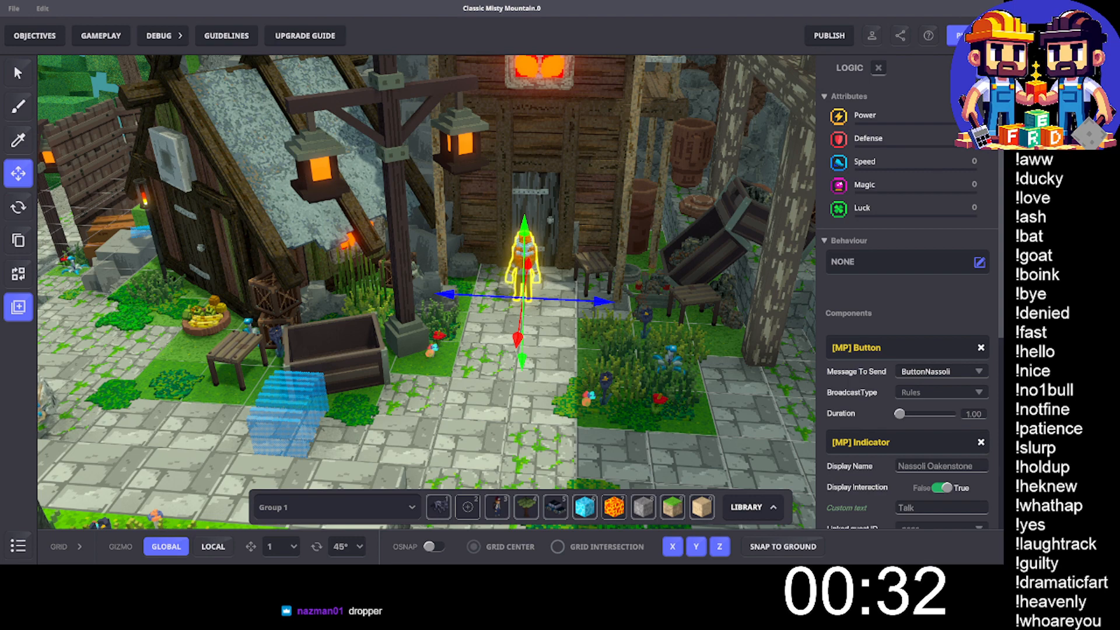
# - Switch to the Misty Mountain design board in Figma and examine the RNG rule blocks in the yellow section
pyautogui.moveTo(1000, 307); pyautogui.dragTo(540, 4)
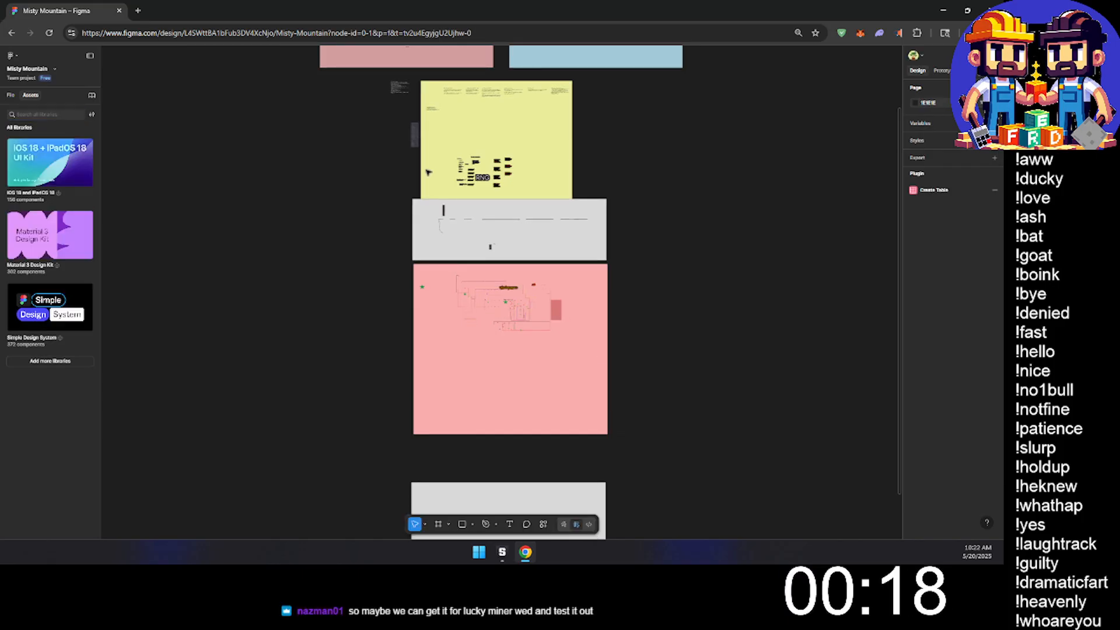
pyautogui.moveTo(625, 108); pyautogui.dragTo(427, 191, button='middle')
pyautogui.keyDown('ctrl'); pyautogui.scroll(5, 298, 264); pyautogui.keyUp('ctrl')
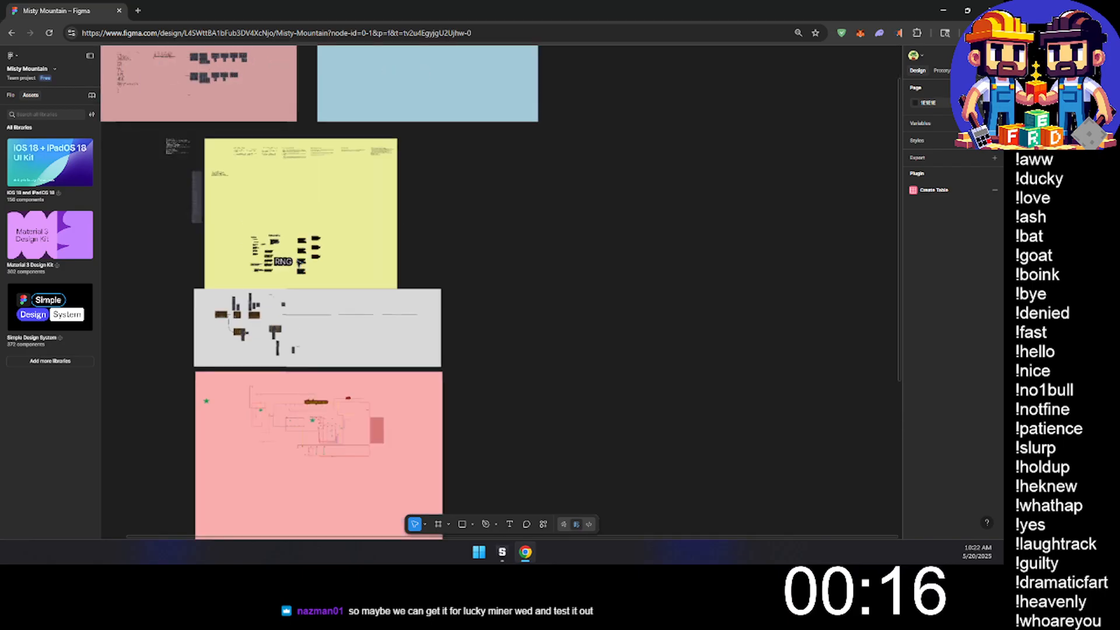
pyautogui.keyDown('ctrl'); pyautogui.scroll(4, 294, 261); pyautogui.keyUp('ctrl')
pyautogui.scroll(-3, 345, 273)
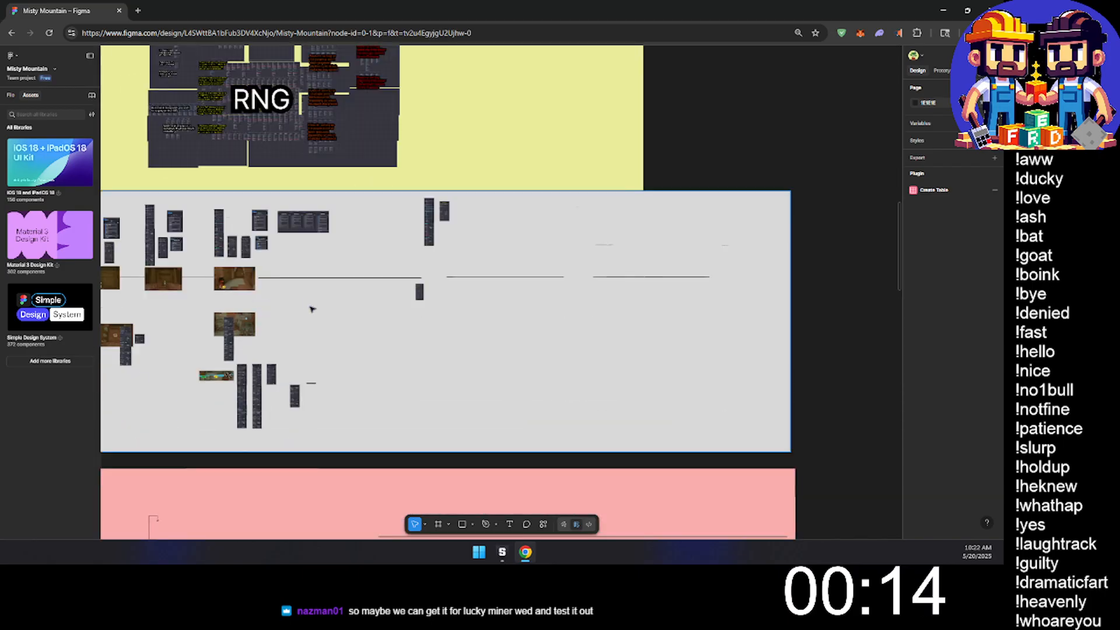
pyautogui.moveTo(345, 273); pyautogui.dragTo(557, 369, button='middle')
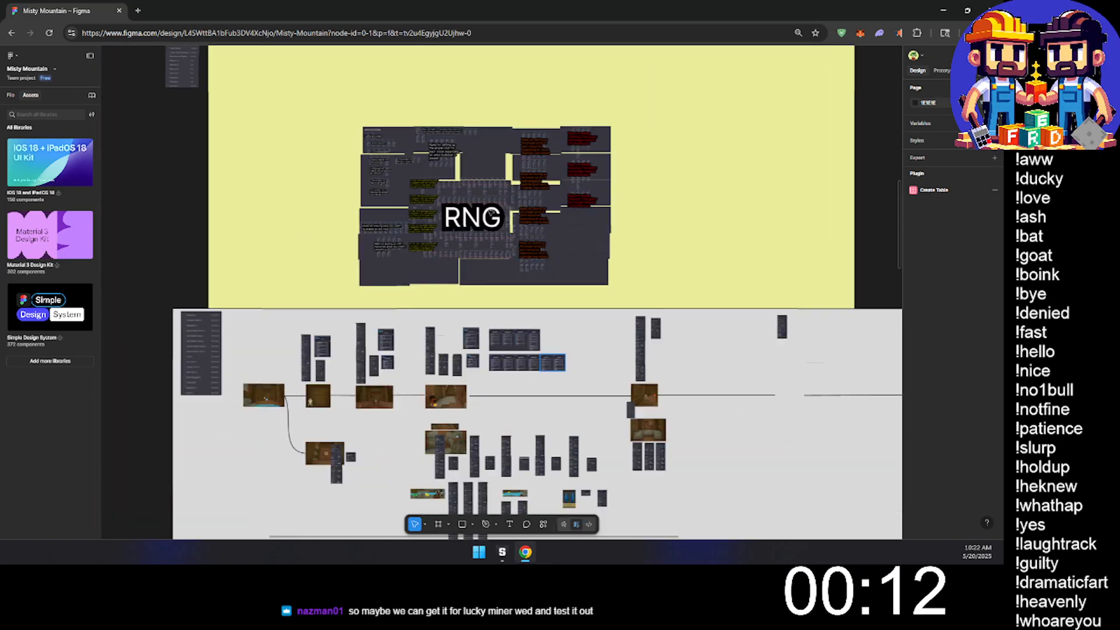
pyautogui.keyDown('ctrl'); pyautogui.scroll(10, 419, 200); pyautogui.keyUp('ctrl')
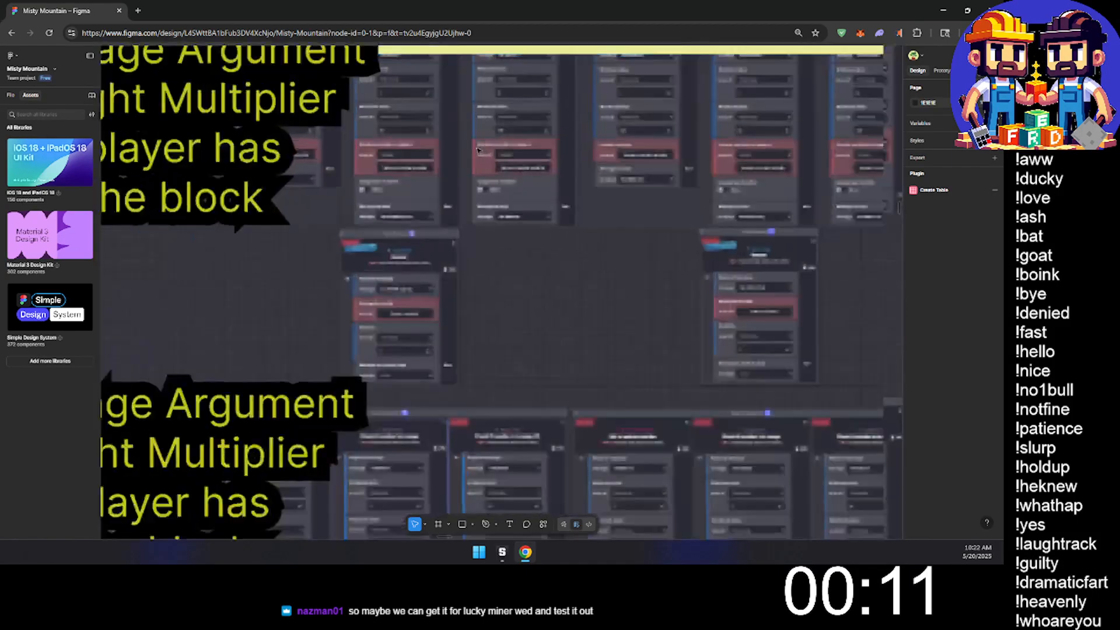
pyautogui.scroll(3, 478, 153)
pyautogui.hscroll(-2, 477, 153)
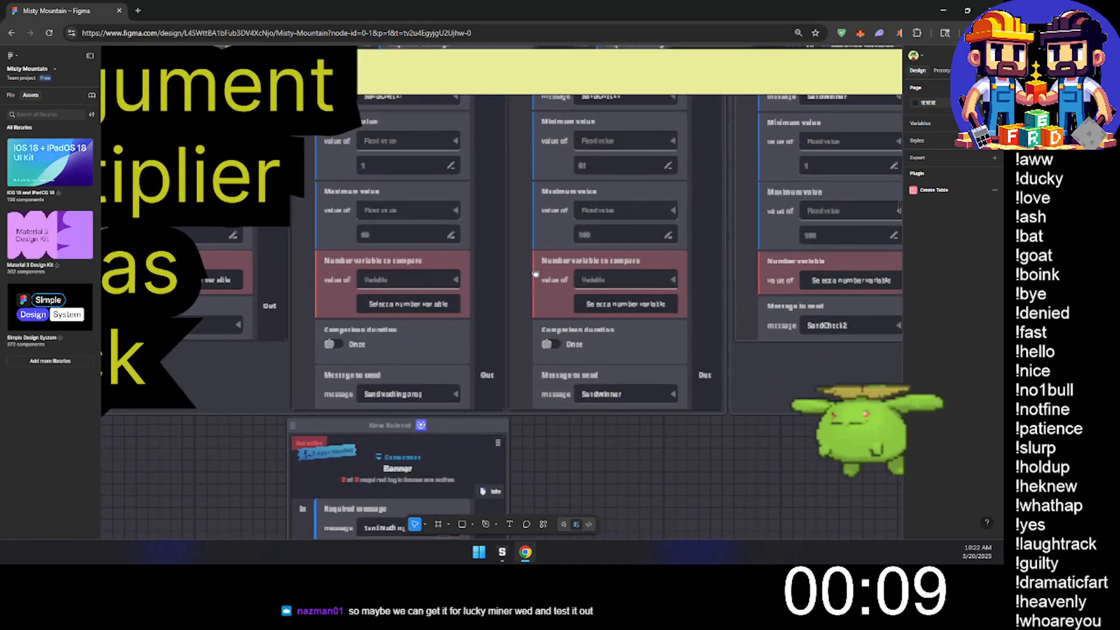
pyautogui.hscroll(3, 580, 247)
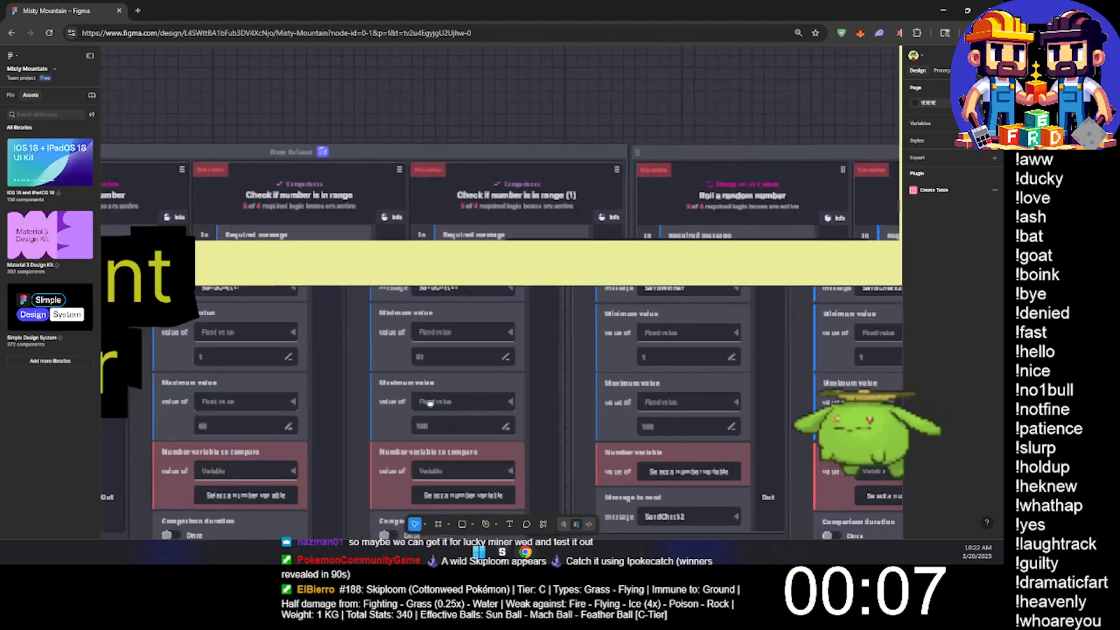
pyautogui.keyDown('ctrl'); pyautogui.scroll(-10, 493, 330); pyautogui.keyUp('ctrl')
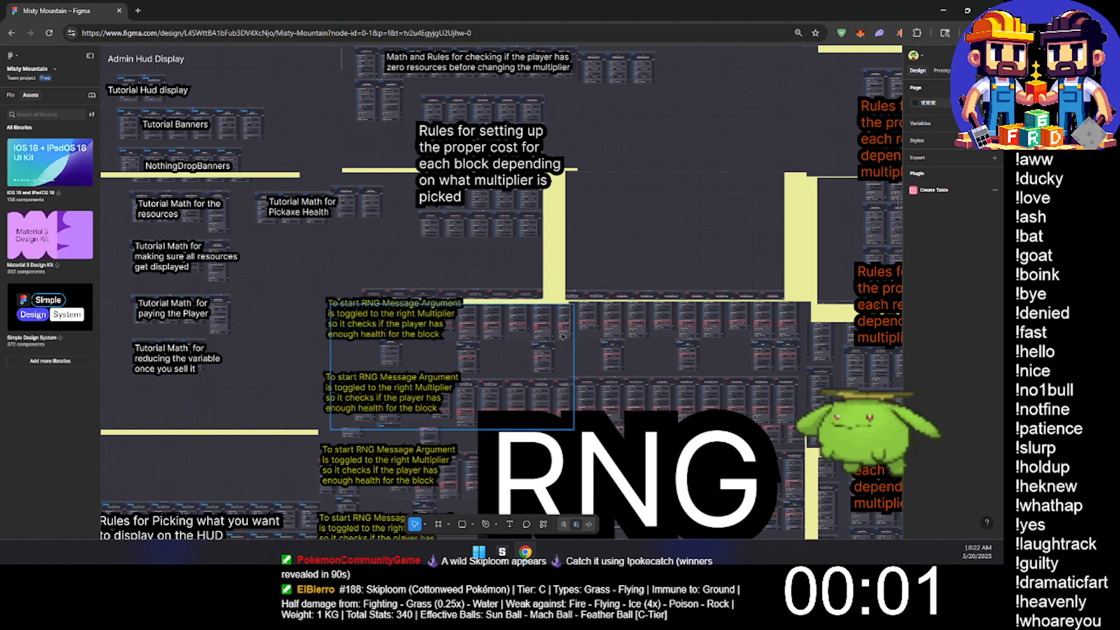
pyautogui.scroll(-4, 517, 257)
pyautogui.scroll(-3, 517, 257)
pyautogui.keyDown('ctrl'); pyautogui.scroll(-8, 517, 257); pyautogui.keyUp('ctrl')
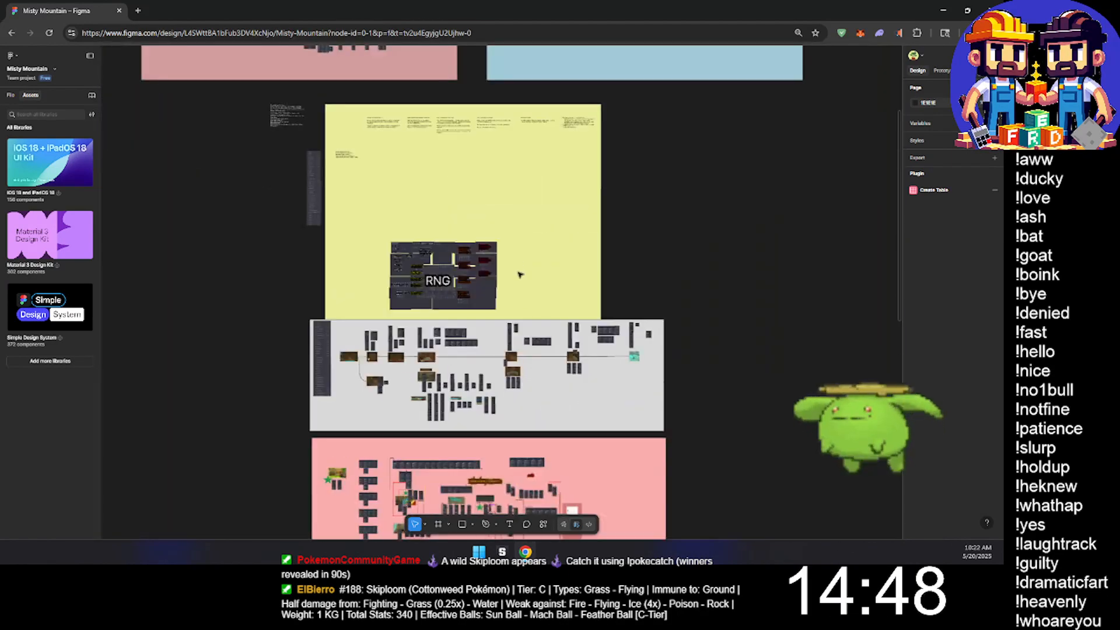
# - Examine the Leverage rulesets in the upper pink section and the Sand, Dirt and Clay block comparison rules in the blue section
pyautogui.keyDown('ctrl'); pyautogui.scroll(-5, 441, 308); pyautogui.keyUp('ctrl')
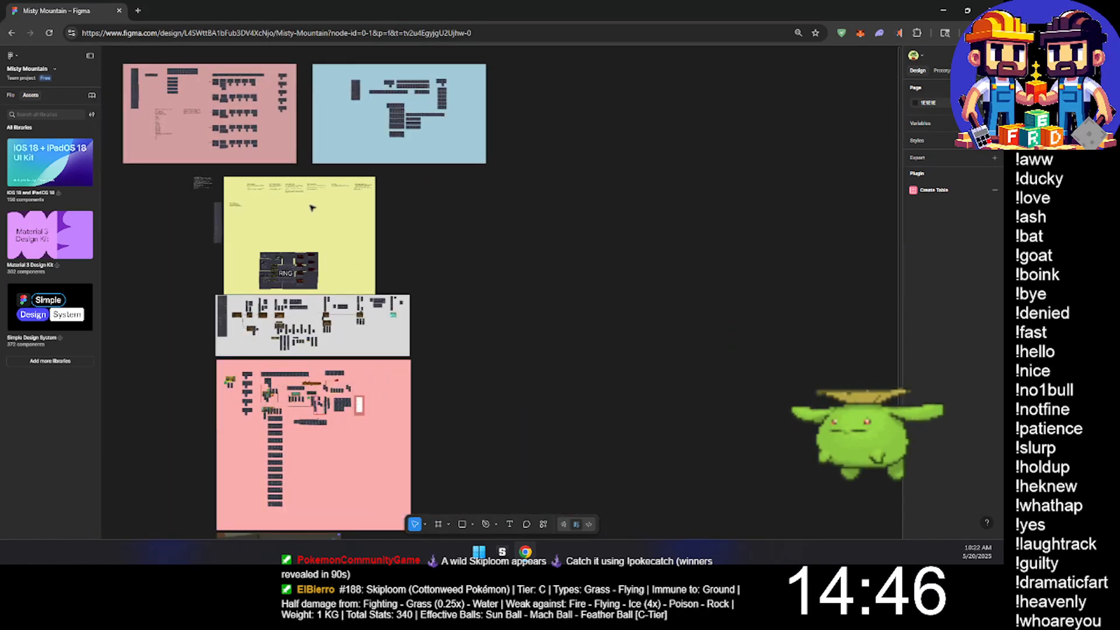
pyautogui.keyDown('ctrl'); pyautogui.scroll(10, 217, 125); pyautogui.keyUp('ctrl')
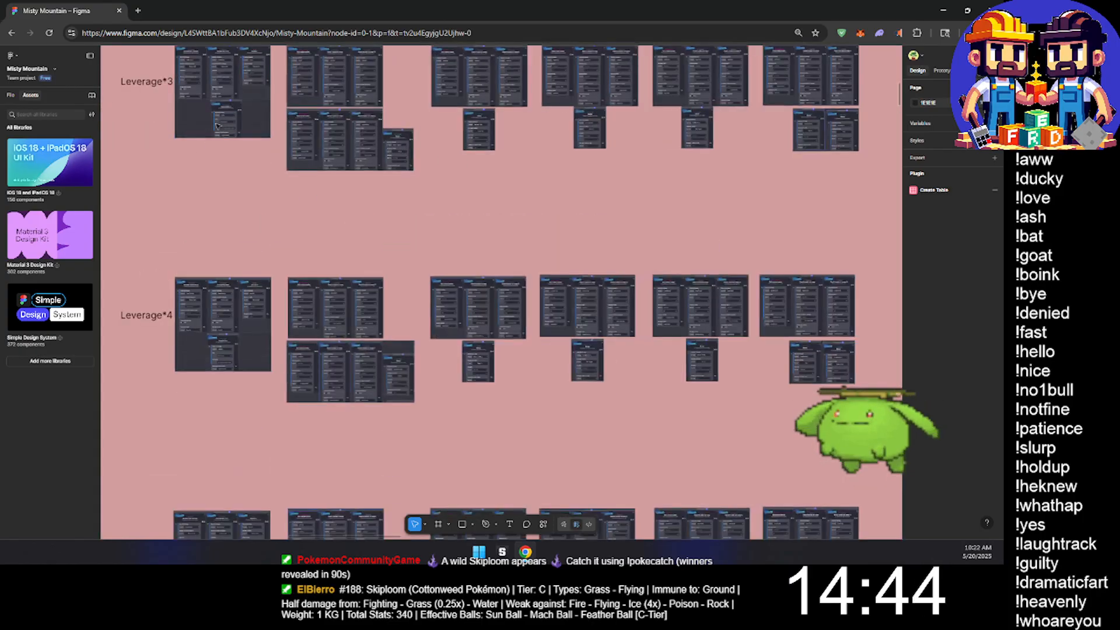
pyautogui.keyDown('ctrl'); pyautogui.scroll(-8, 217, 125); pyautogui.keyUp('ctrl')
pyautogui.keyDown('ctrl'); pyautogui.scroll(8, 568, 186); pyautogui.keyUp('ctrl')
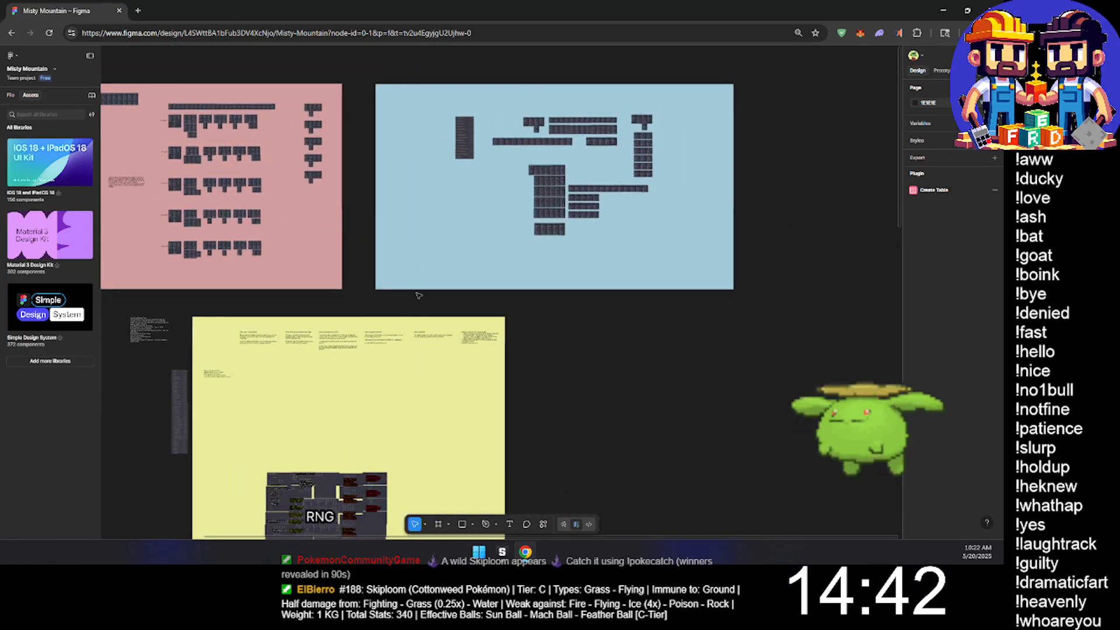
pyautogui.keyDown('ctrl'); pyautogui.scroll(10, 568, 186); pyautogui.keyUp('ctrl')
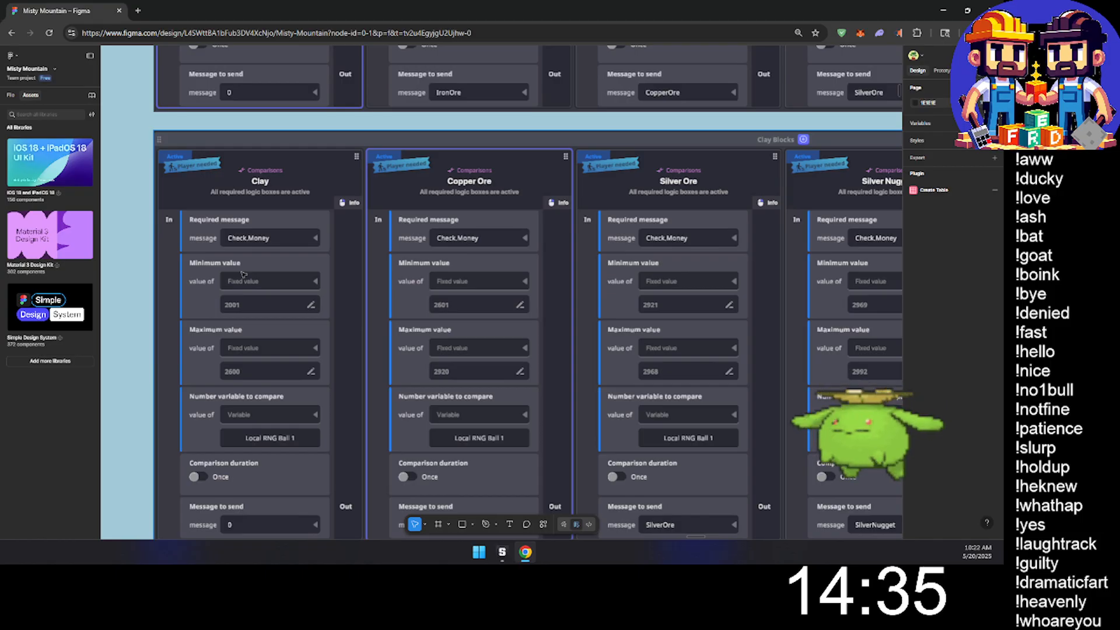
pyautogui.keyDown('ctrl'); pyautogui.scroll(-2, 244, 274); pyautogui.keyUp('ctrl')
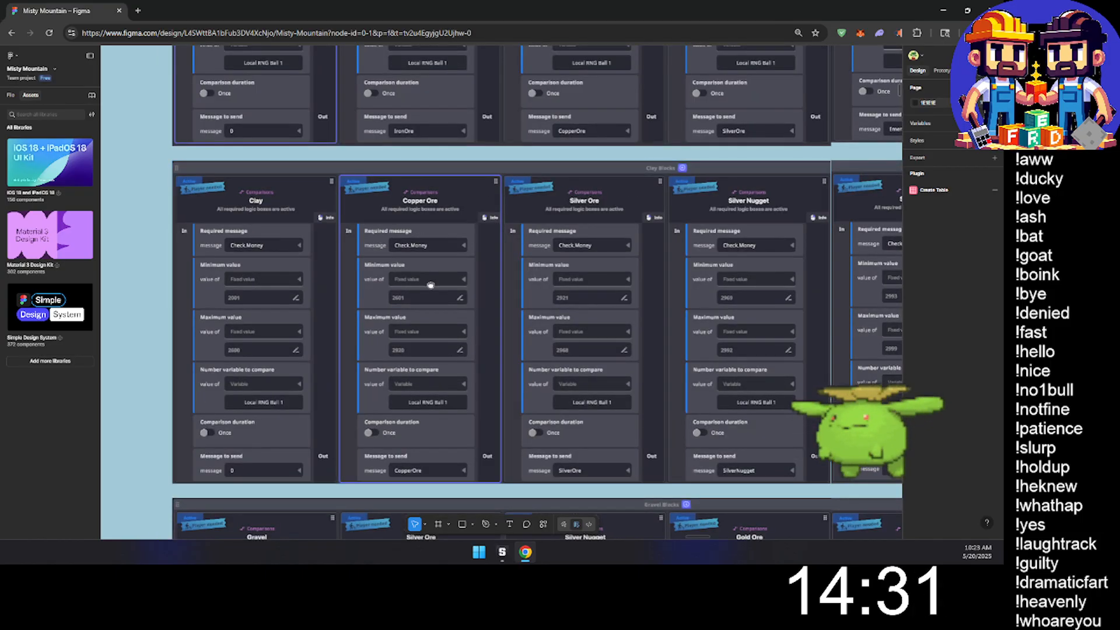
pyautogui.scroll(5, 429, 286)
pyautogui.scroll(10, 417, 459)
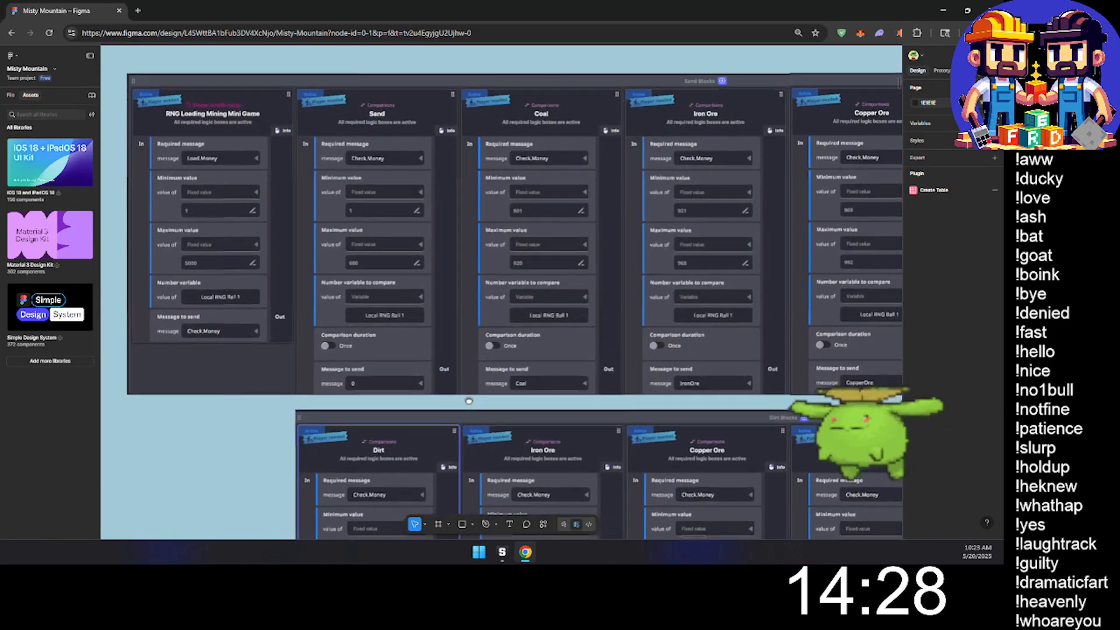
pyautogui.moveTo(469, 401); pyautogui.dragTo(471, 407, button='middle')
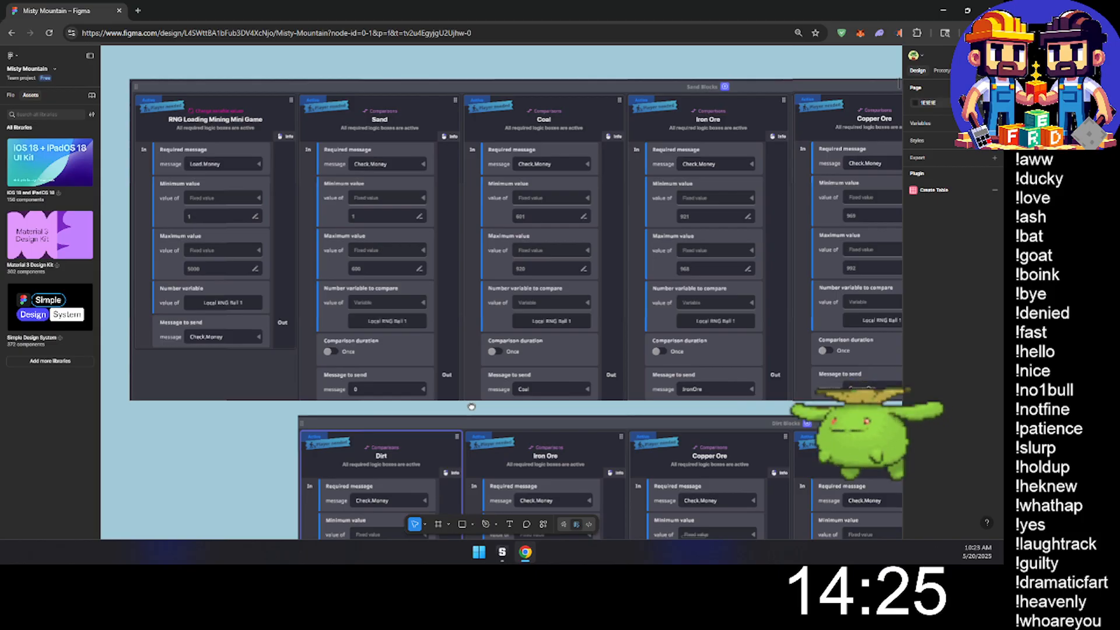
pyautogui.moveTo(472, 407); pyautogui.dragTo(352, 404, button='middle')
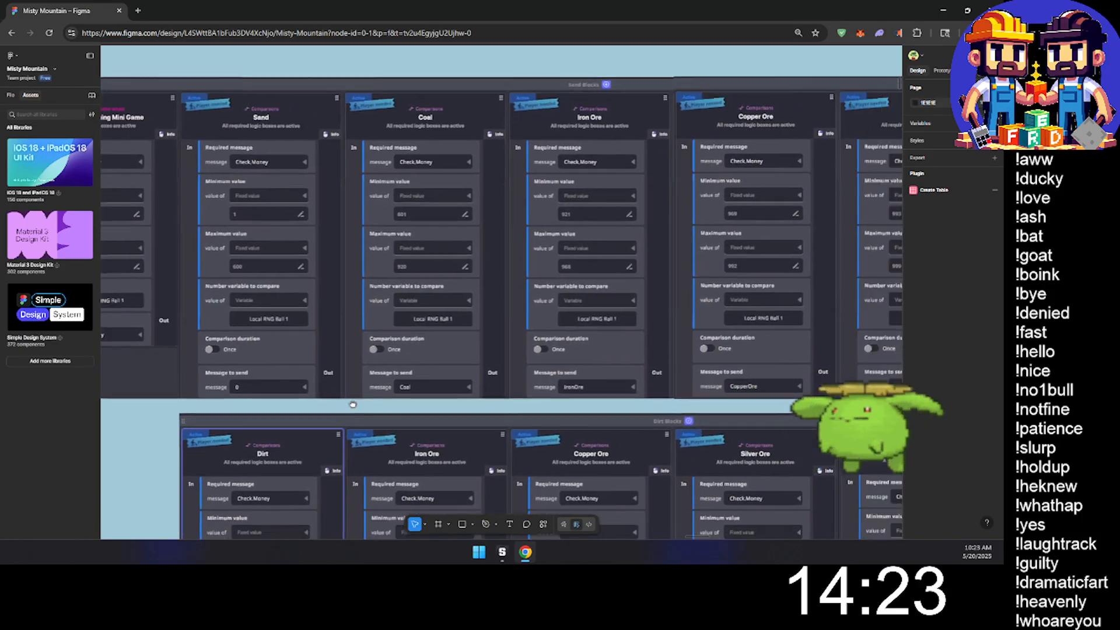
pyautogui.moveTo(352, 405); pyautogui.dragTo(271, 403)
pyautogui.keyDown('ctrl'); pyautogui.scroll(-3, 404, 326); pyautogui.keyUp('ctrl')
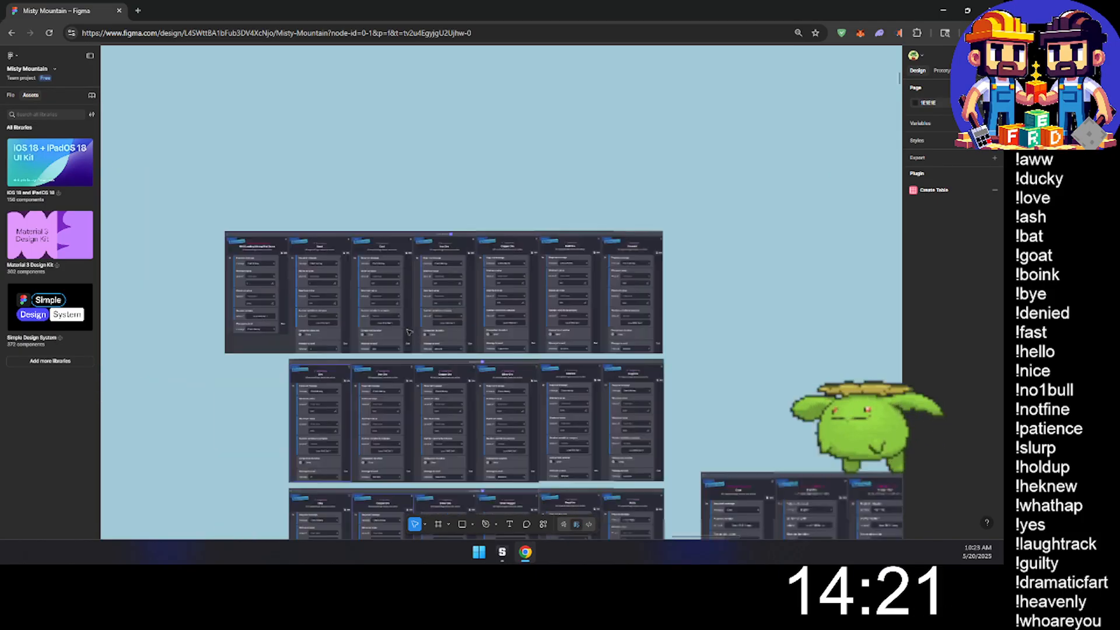
# - Examine the pickaxe purchase, ore value and Local Block Health rulesets in the blue section
pyautogui.moveTo(736, 195); pyautogui.dragTo(124, 332, button='middle')
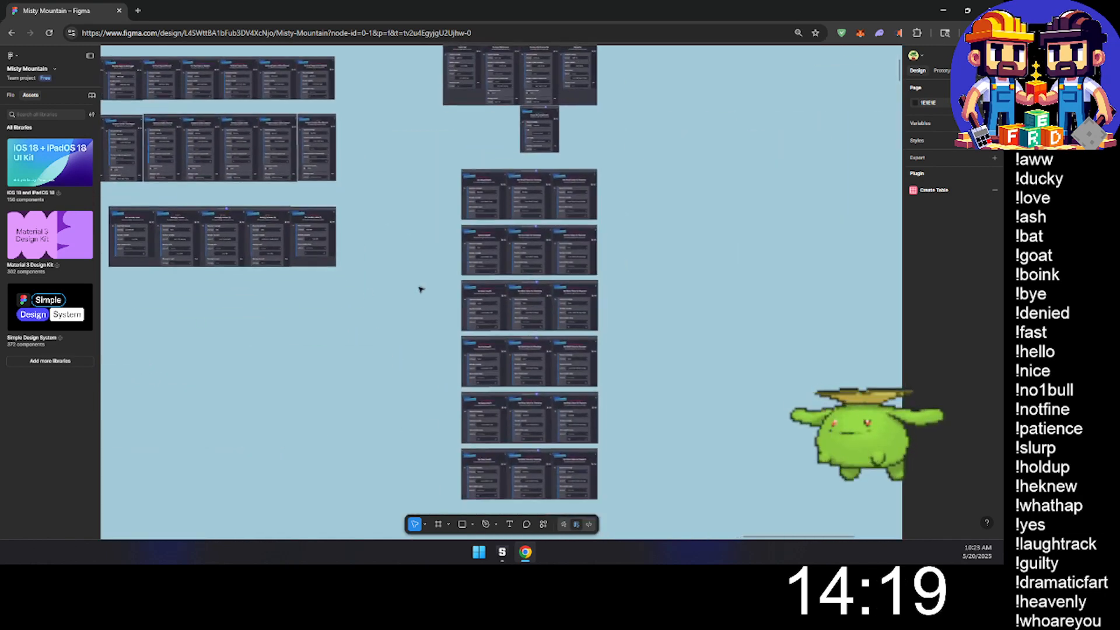
pyautogui.keyDown('ctrl'); pyautogui.scroll(3, 443, 277); pyautogui.keyUp('ctrl')
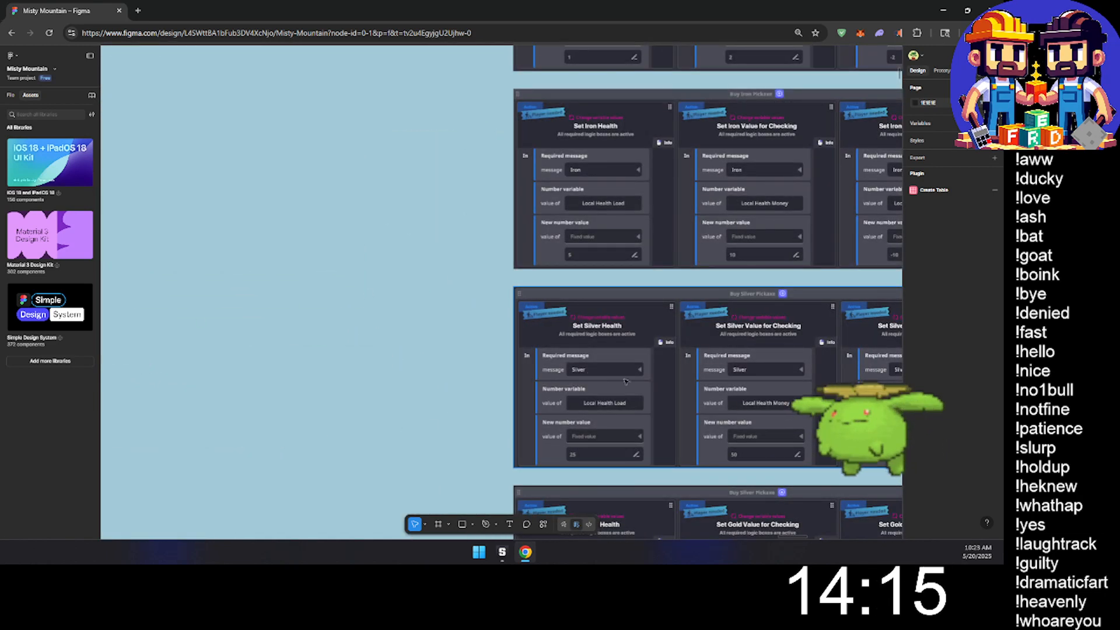
pyautogui.moveTo(669, 385); pyautogui.dragTo(552, 351, button='middle')
pyautogui.keyDown('ctrl'); pyautogui.scroll(-7, 553, 351); pyautogui.keyUp('ctrl')
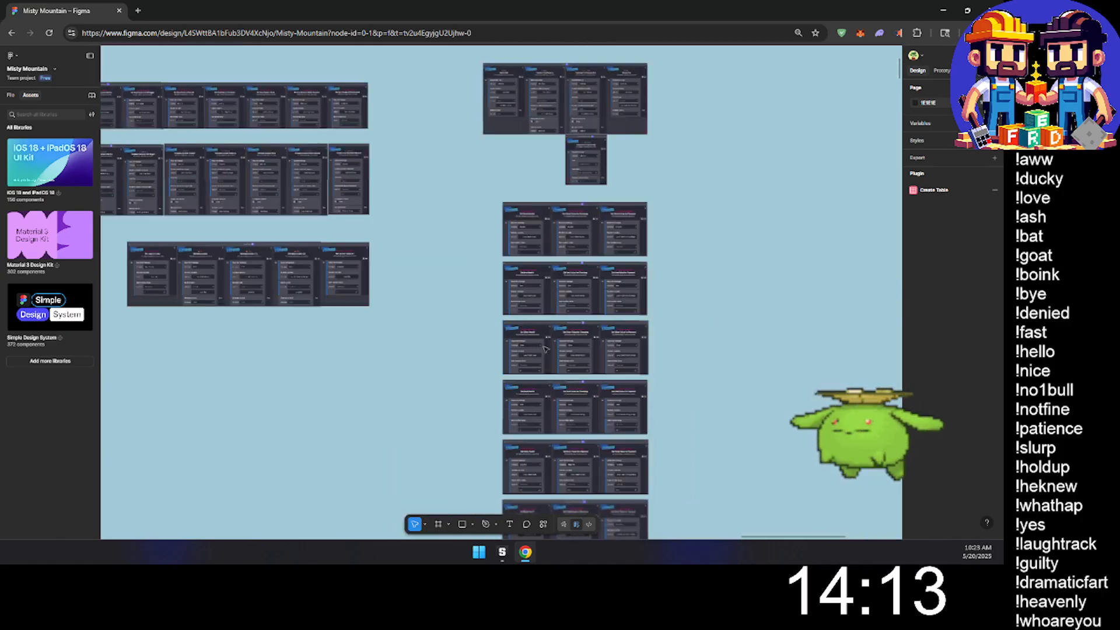
pyautogui.moveTo(386, 412); pyautogui.dragTo(566, 90, button='middle')
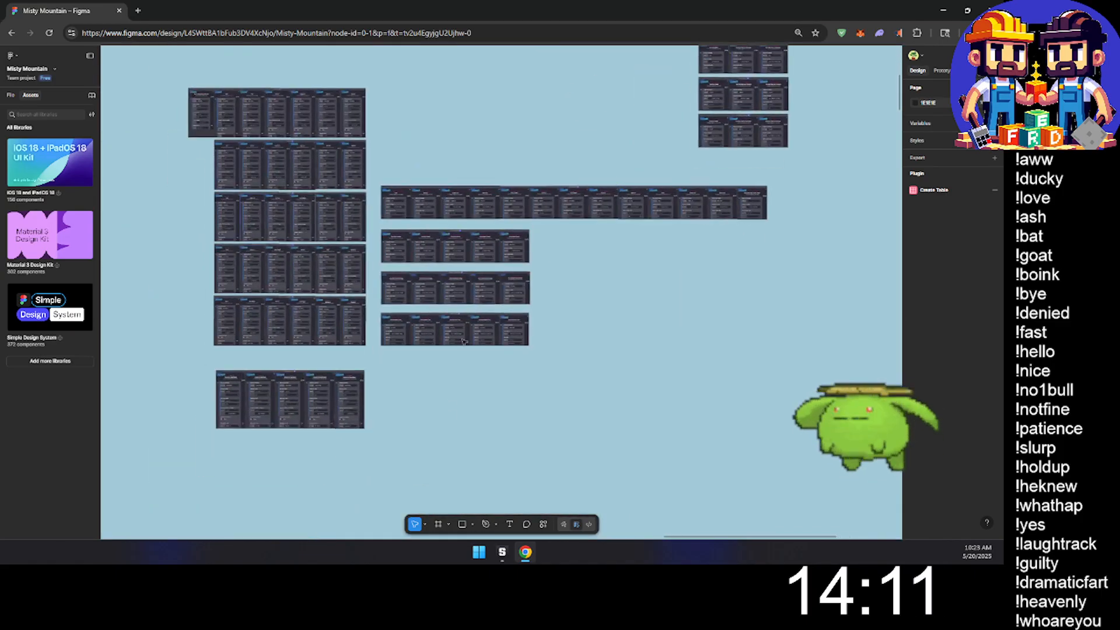
pyautogui.keyDown('ctrl'); pyautogui.scroll(6, 448, 169); pyautogui.keyUp('ctrl')
pyautogui.keyDown('ctrl'); pyautogui.scroll(3, 444, 172); pyautogui.keyUp('ctrl')
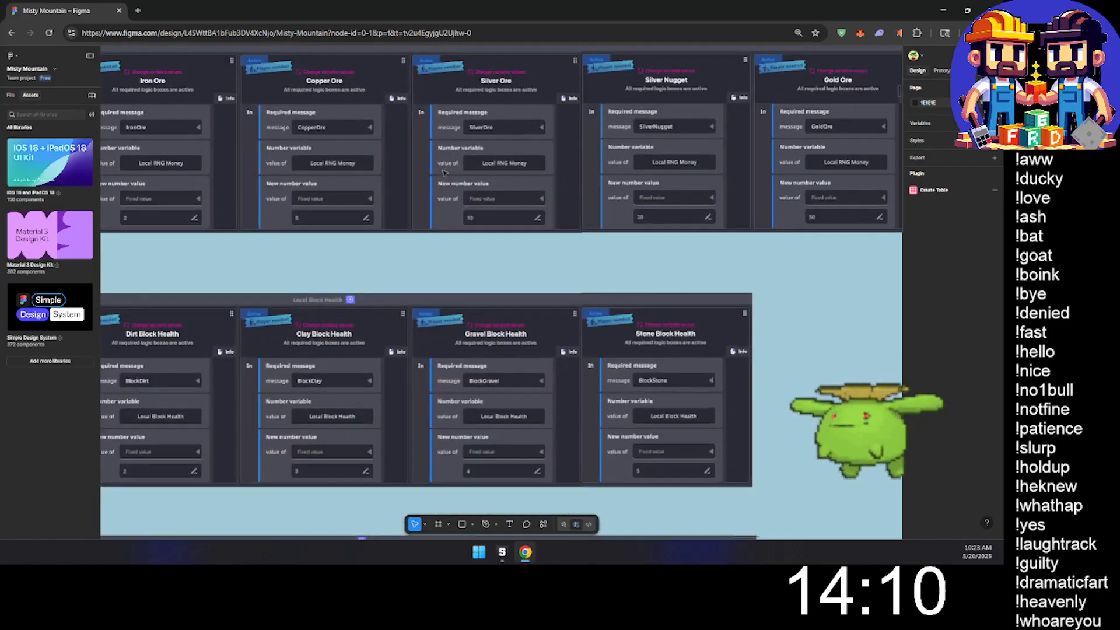
pyautogui.keyDown('ctrl'); pyautogui.scroll(-5, 412, 274); pyautogui.keyUp('ctrl')
pyautogui.keyDown('ctrl'); pyautogui.scroll(-8, 282, 455); pyautogui.keyUp('ctrl')
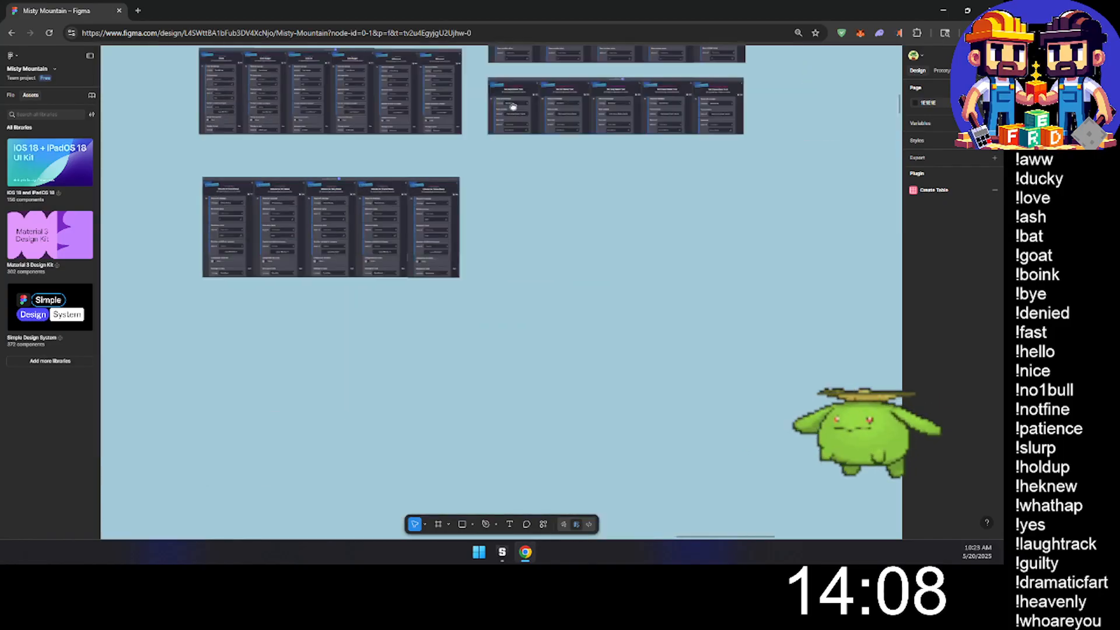
# - Examine the planning notes along the upper edge of the yellow section
pyautogui.keyDown('ctrl'); pyautogui.scroll(-5, 432, 292); pyautogui.keyUp('ctrl')
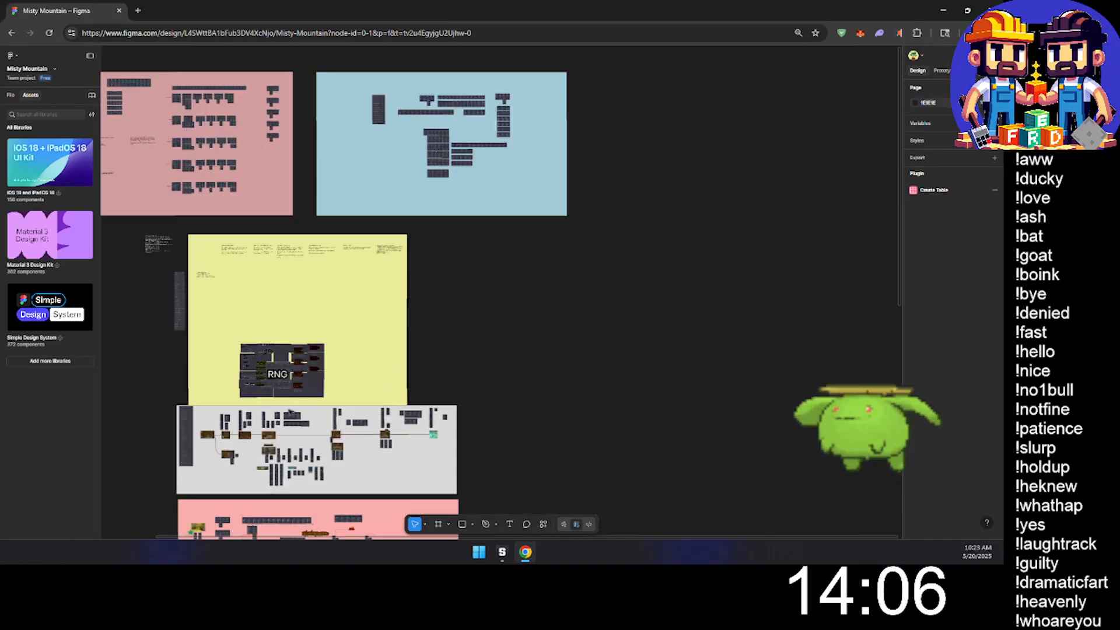
pyautogui.keyDown('ctrl'); pyautogui.scroll(8, 321, 165); pyautogui.keyUp('ctrl')
pyautogui.keyDown('ctrl'); pyautogui.scroll(5, 378, 146); pyautogui.keyUp('ctrl')
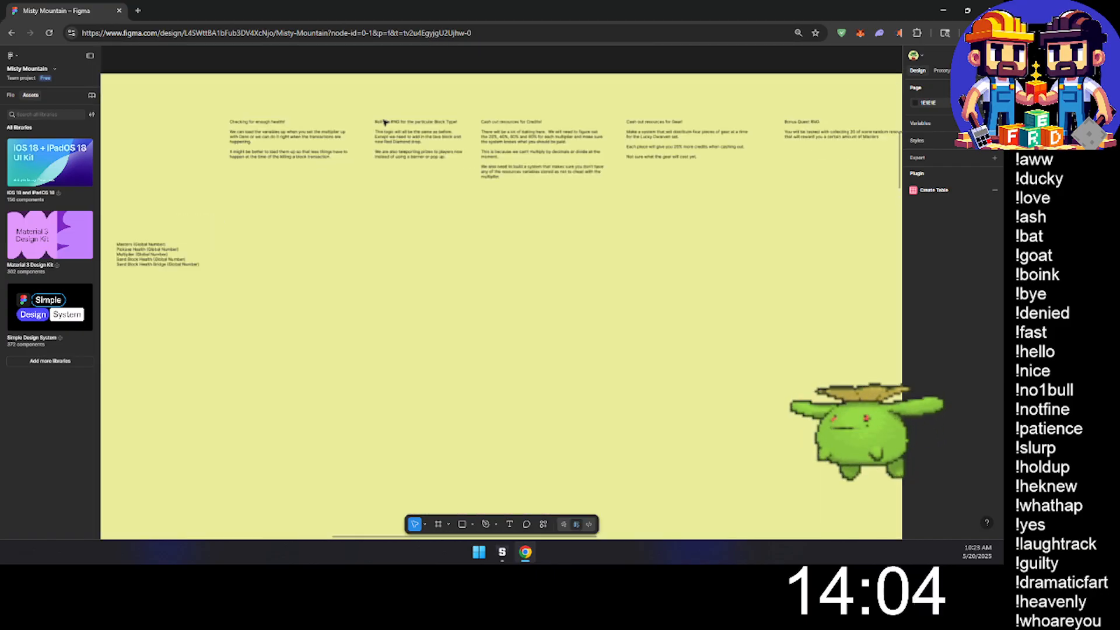
pyautogui.keyDown('ctrl'); pyautogui.scroll(-3, 390, 203); pyautogui.keyUp('ctrl')
pyautogui.scroll(-8, 502, 77)
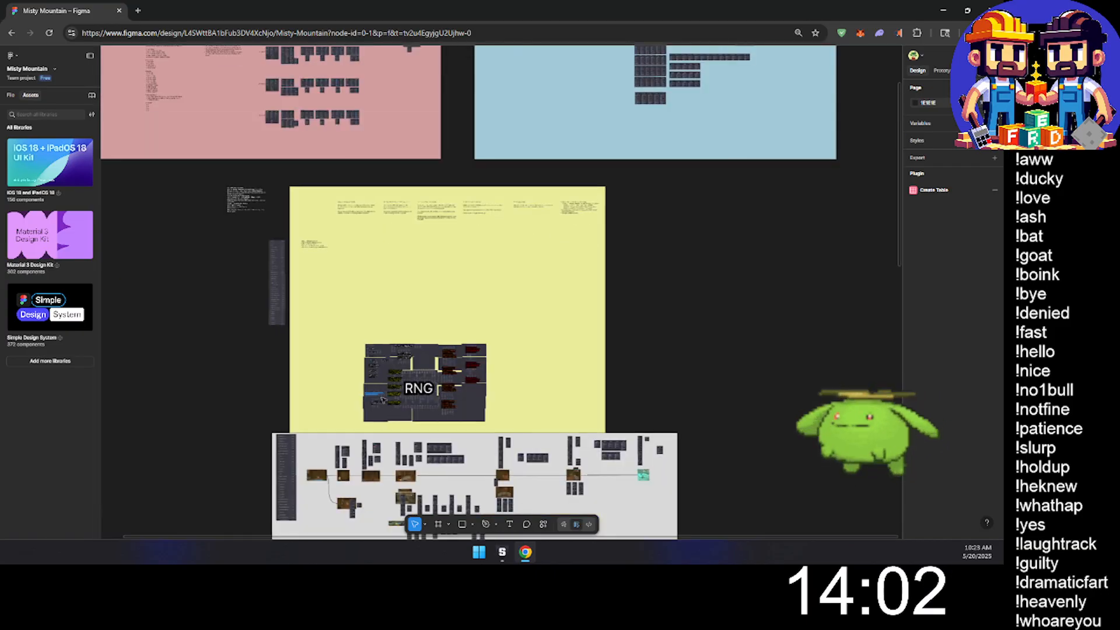
# - Examine the ore-selling rulesets and connected component diagrams in the lower pink section
pyautogui.scroll(1, 502, 76)
pyautogui.keyDown('ctrl'); pyautogui.scroll(10, 477, 350); pyautogui.keyUp('ctrl')
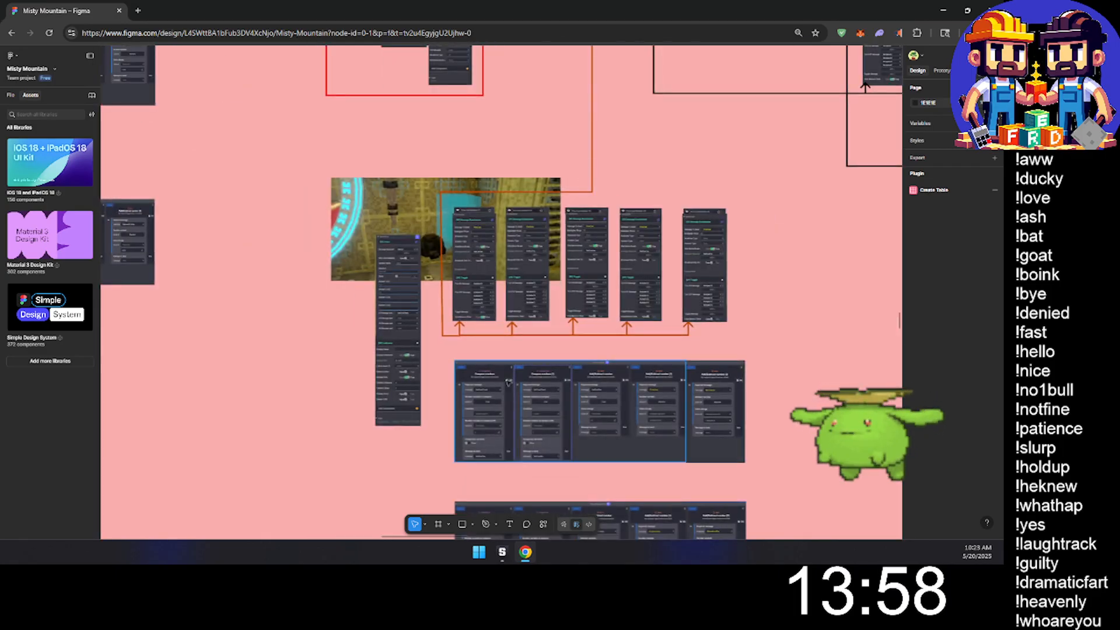
pyautogui.scroll(-4, 493, 344)
pyautogui.keyDown('ctrl'); pyautogui.scroll(5, 509, 335); pyautogui.keyUp('ctrl')
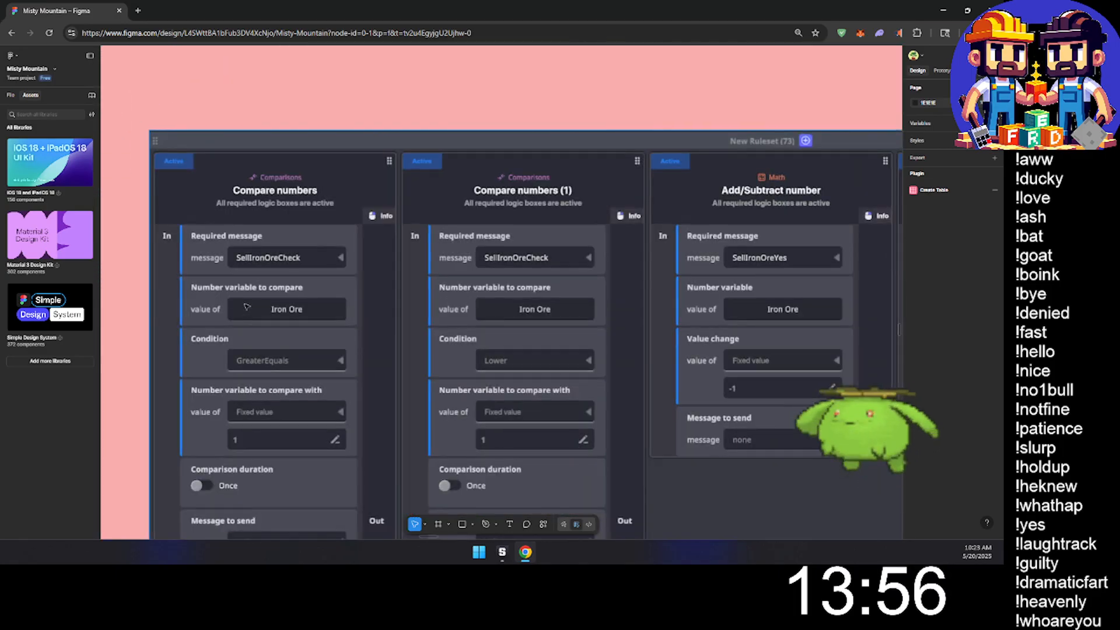
pyautogui.keyDown('ctrl'); pyautogui.scroll(-5, 251, 269); pyautogui.keyUp('ctrl')
pyautogui.keyDown('ctrl'); pyautogui.scroll(-6, 251, 270); pyautogui.keyUp('ctrl')
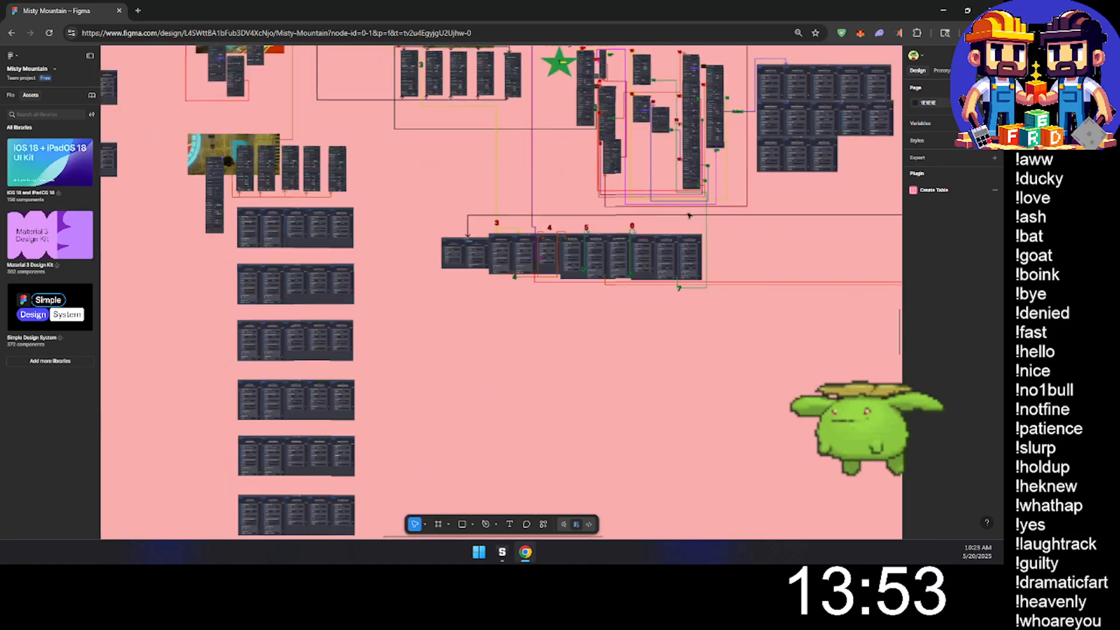
pyautogui.moveTo(531, 364); pyautogui.dragTo(868, 534, button='middle')
pyautogui.scroll(12, 572, 408)
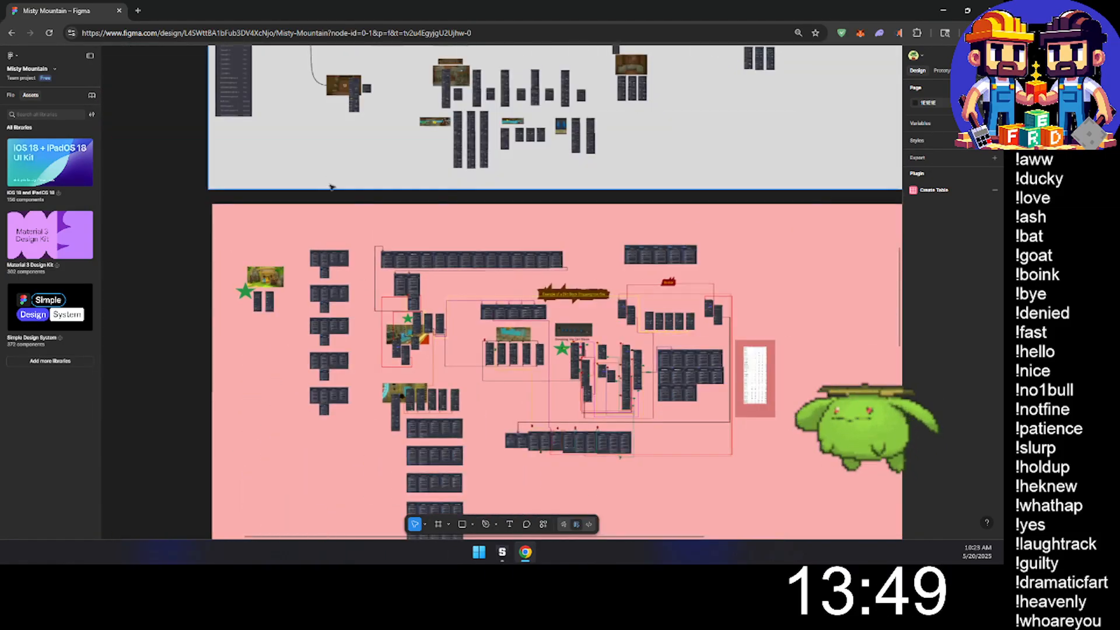
# - Examine the layout of the upper pink section and its rulesets that turn off the ore variable displays on the HUD
pyautogui.scroll(5, 437, 486)
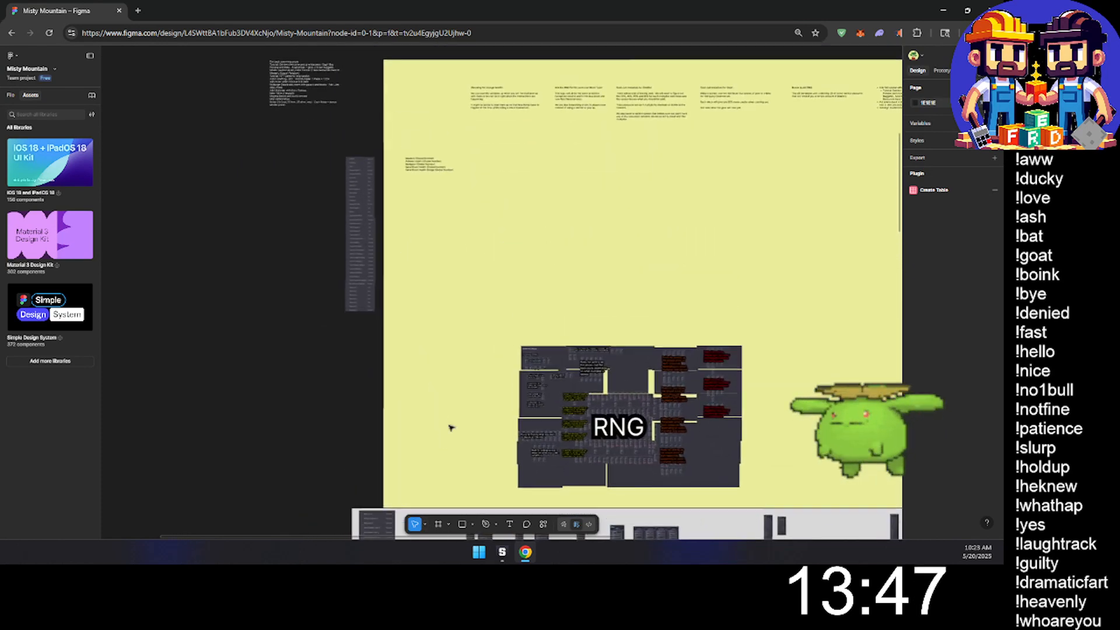
pyautogui.moveTo(433, 266); pyautogui.dragTo(332, 562, button='middle')
pyautogui.moveTo(267, 284); pyautogui.dragTo(400, 482, button='middle')
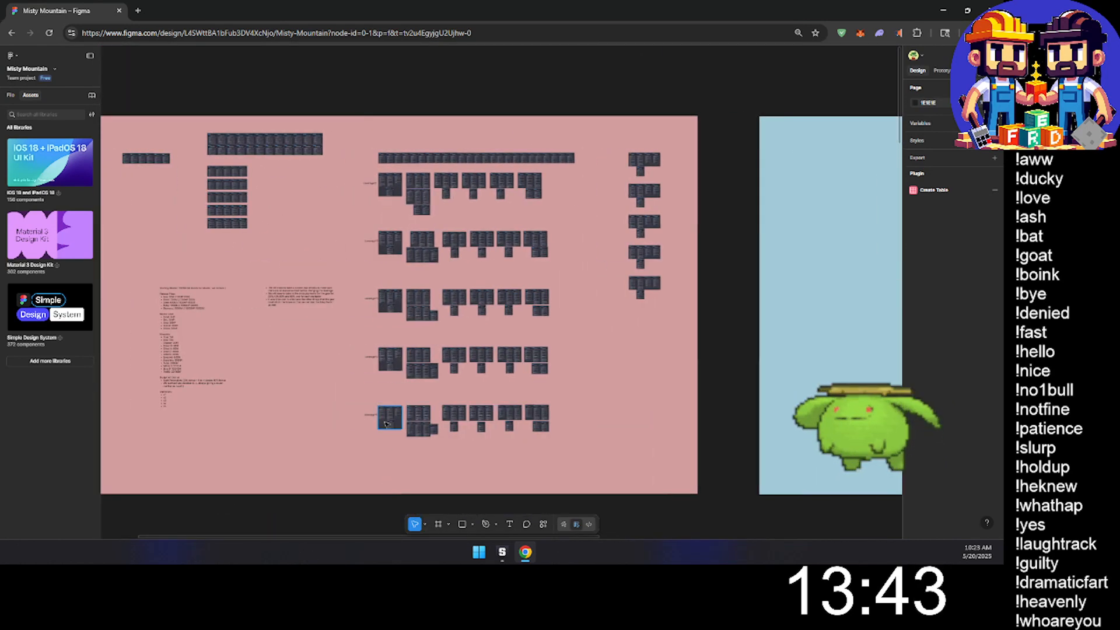
pyautogui.moveTo(332, 394); pyautogui.dragTo(483, 424, button='middle')
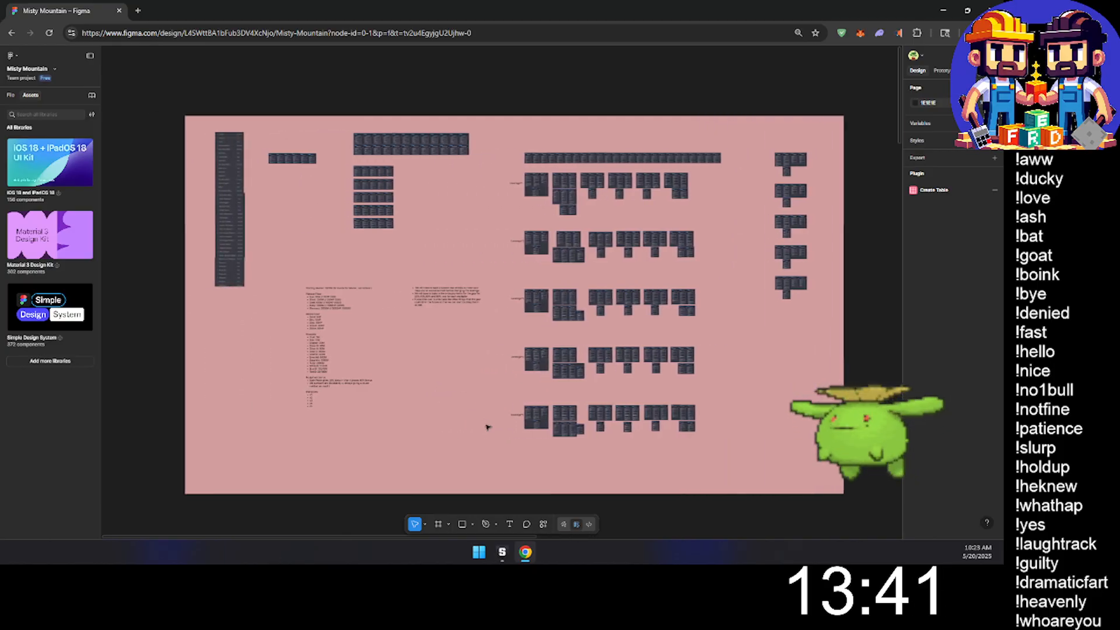
pyautogui.keyDown('ctrl'); pyautogui.scroll(3, 391, 315); pyautogui.keyUp('ctrl')
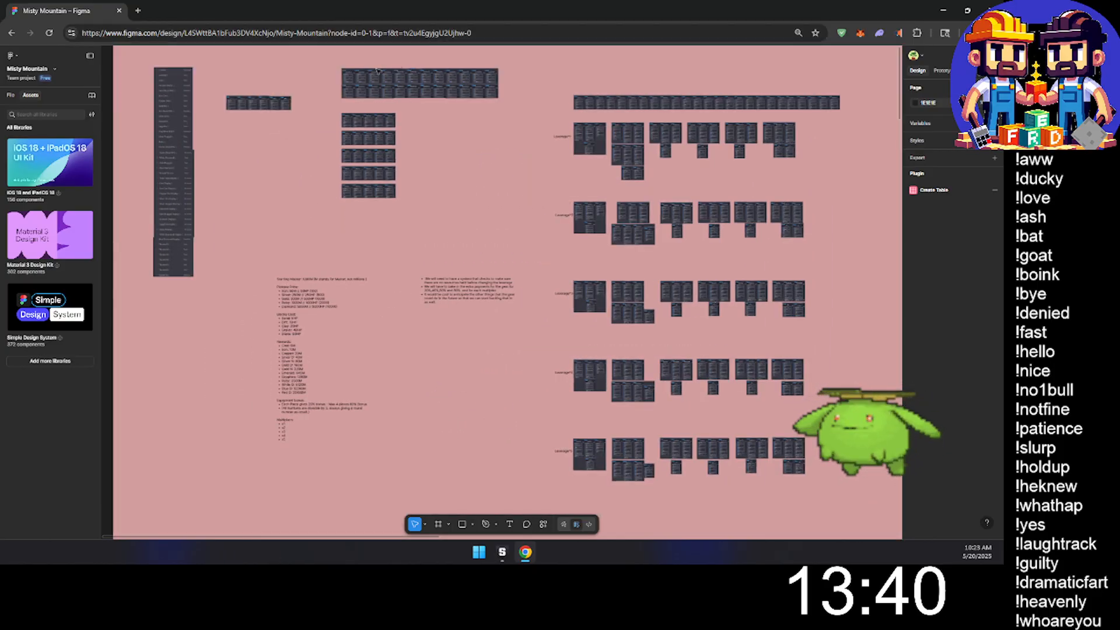
pyautogui.keyDown('ctrl'); pyautogui.scroll(5, 364, 105); pyautogui.keyUp('ctrl')
pyautogui.keyDown('ctrl'); pyautogui.scroll(10, 364, 105); pyautogui.keyUp('ctrl')
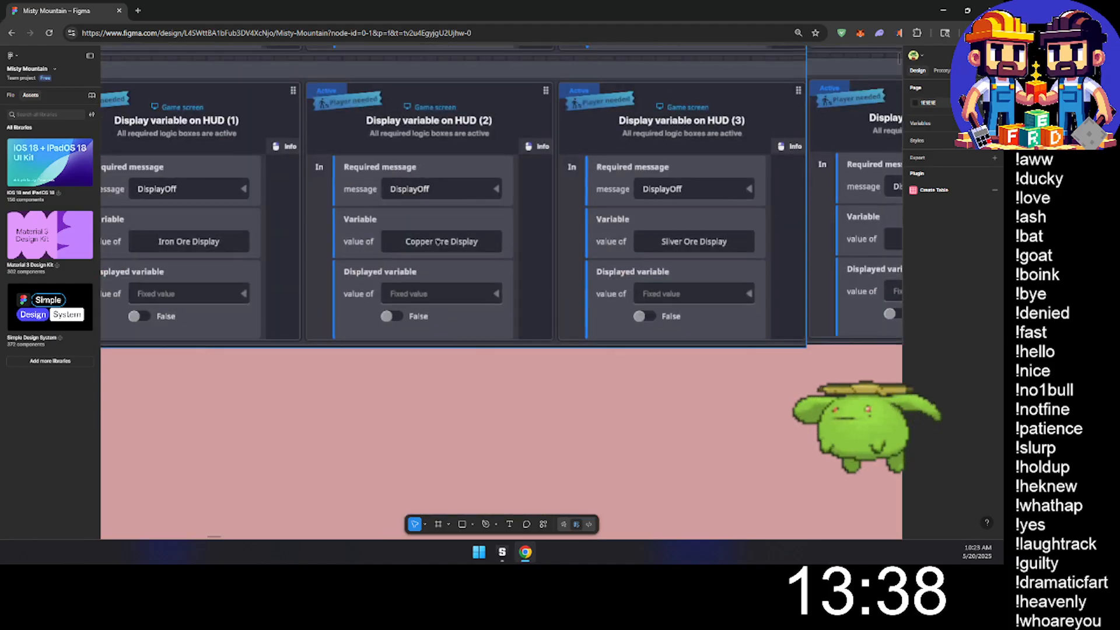
pyautogui.keyDown('ctrl'); pyautogui.scroll(-15, 523, 268); pyautogui.keyUp('ctrl')
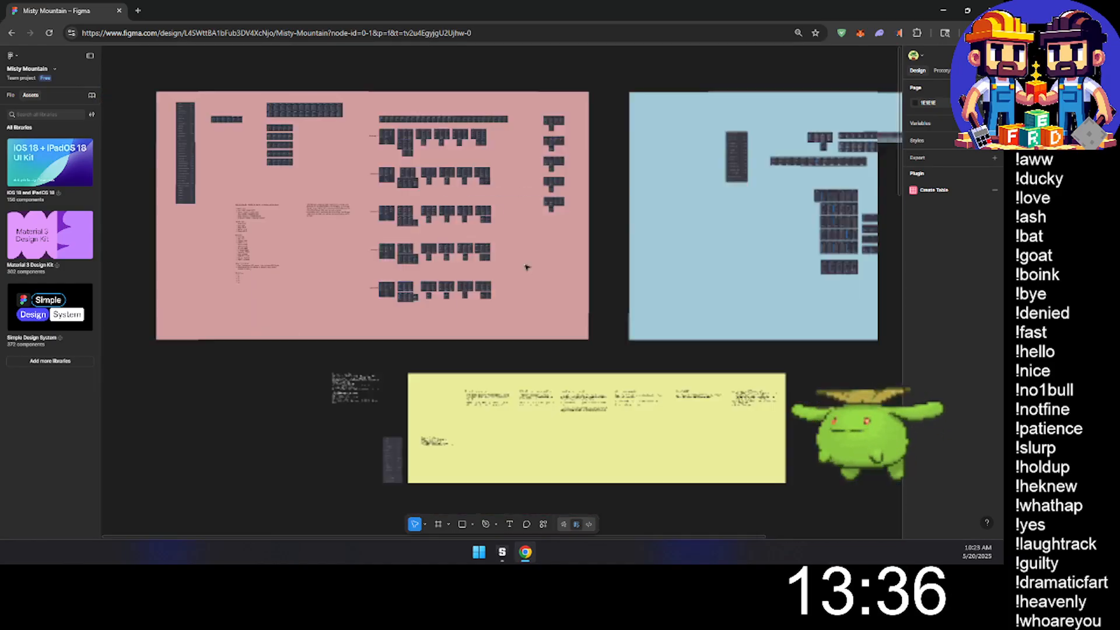
# - Switch to the Game Maker and look over the village surroundings near Nassoli's house in the Classic Misty Mountain map
pyautogui.moveTo(254, 12); pyautogui.dragTo(1002, 160)
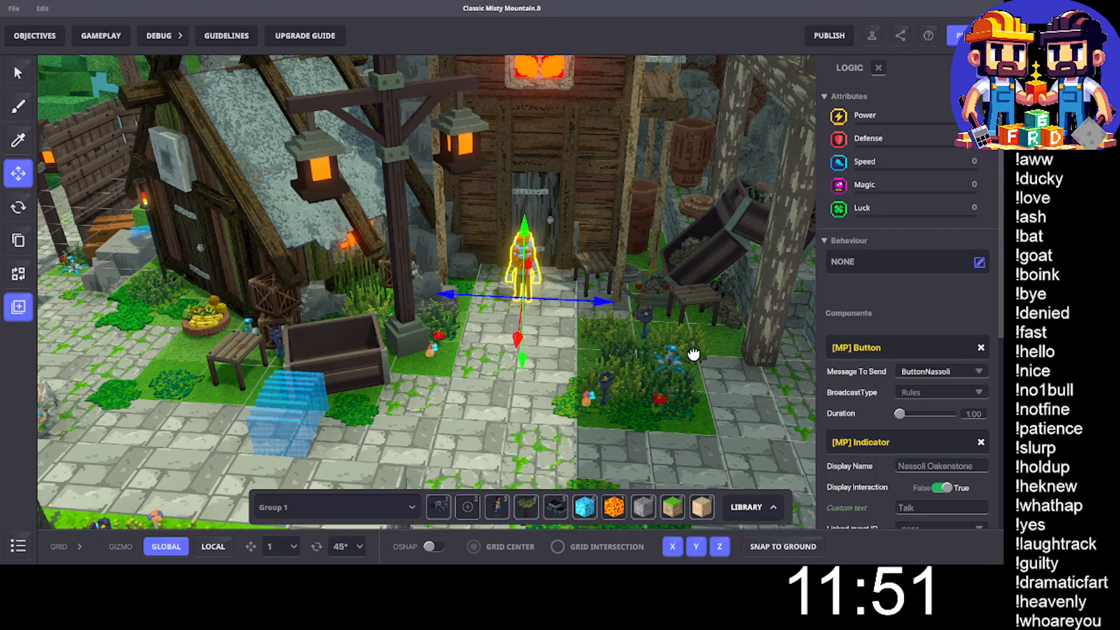
pyautogui.moveTo(694, 354); pyautogui.dragTo(647, 350, button='middle')
pyautogui.scroll(-5, 647, 350)
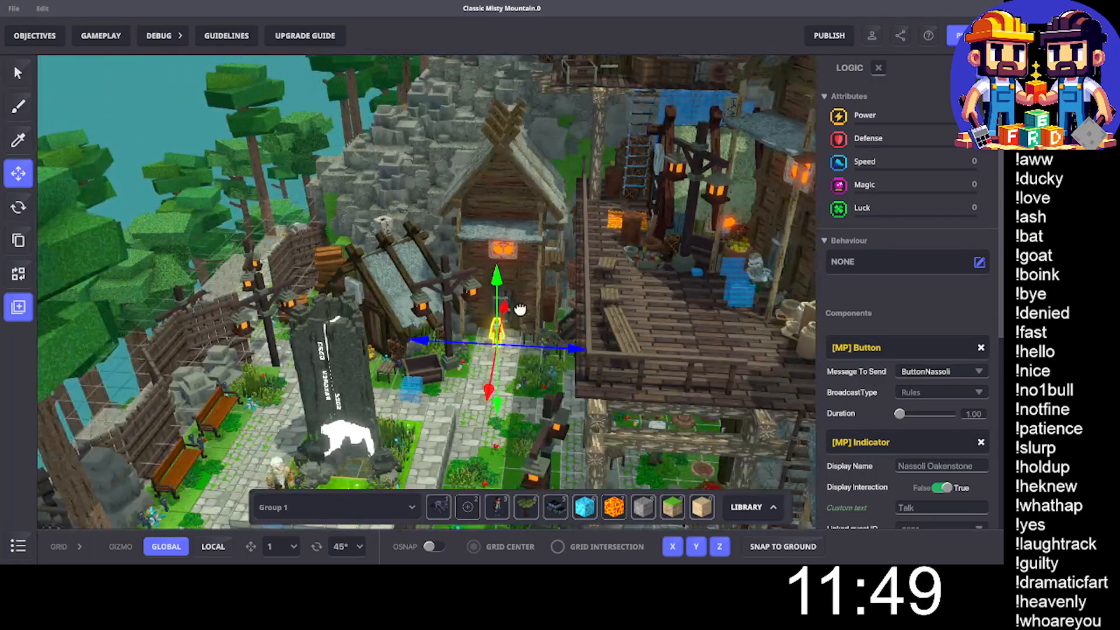
pyautogui.moveTo(520, 309); pyautogui.dragTo(447, 281, button='middle')
pyautogui.moveTo(447, 280); pyautogui.dragTo(425, 330, button='right')
pyautogui.moveTo(425, 330); pyautogui.dragTo(477, 105, button='middle')
pyautogui.scroll(4, 470, 286)
pyautogui.scroll(-6, 472, 288)
pyautogui.scroll(-8, 471, 288)
pyautogui.scroll(6, 516, 322)
pyautogui.moveTo(510, 355); pyautogui.dragTo(114, 188, button='middle')
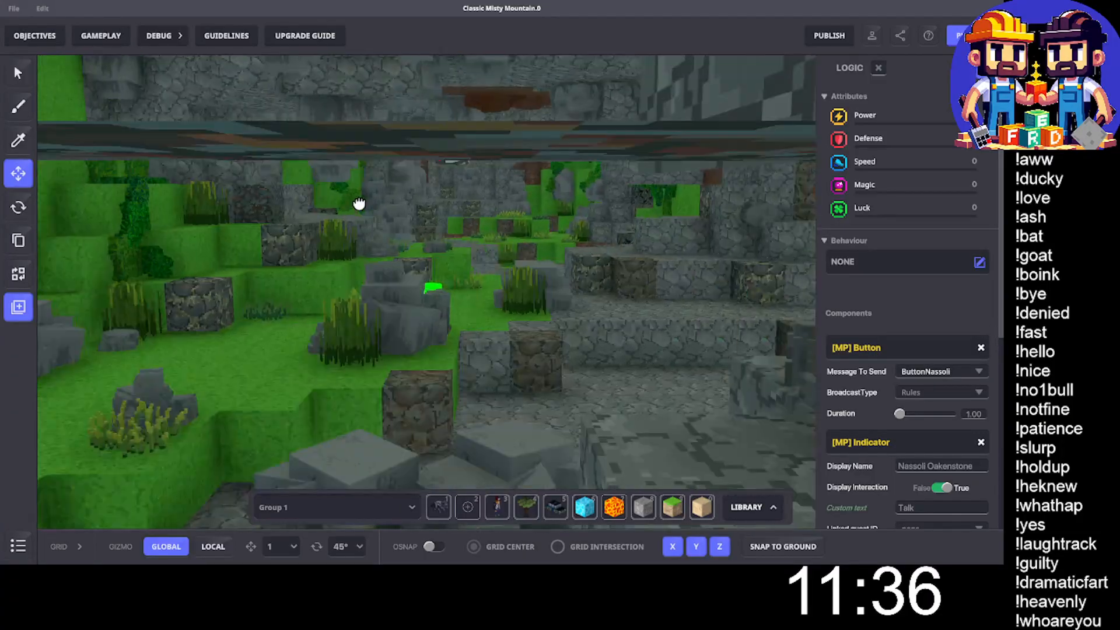
# - Survey the forest path, grassy slopes and mine cavern for the climbing areas of the map
pyautogui.moveTo(359, 204); pyautogui.dragTo(314, 205, button='middle')
pyautogui.scroll(-4, 546, 276)
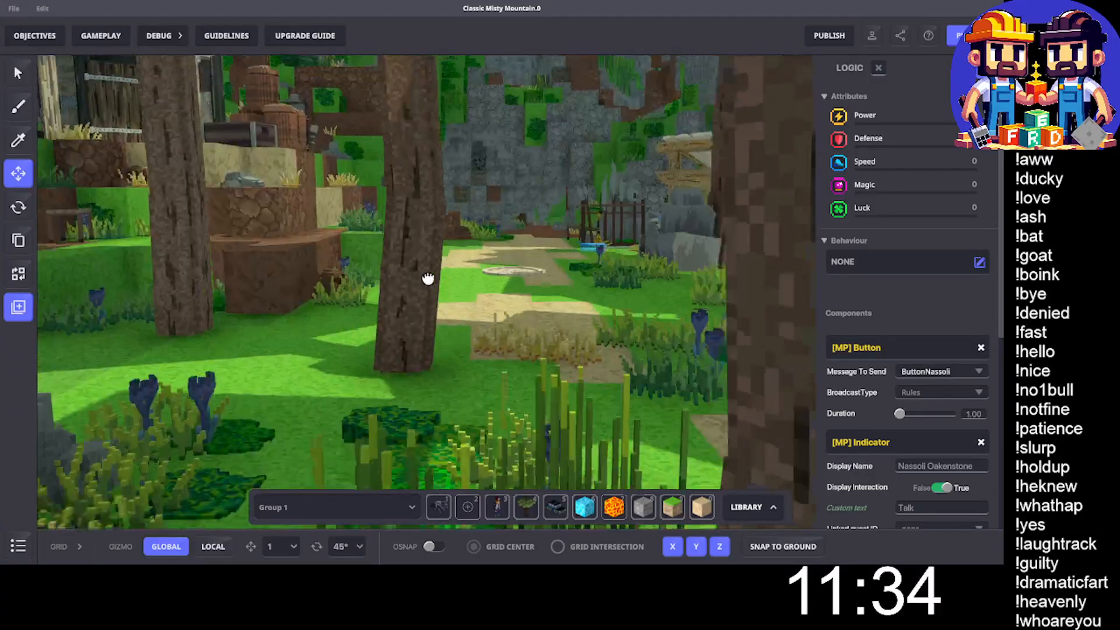
pyautogui.moveTo(428, 278); pyautogui.dragTo(479, 306, button='middle')
pyautogui.moveTo(659, 313); pyautogui.dragTo(780, 294, button='middle')
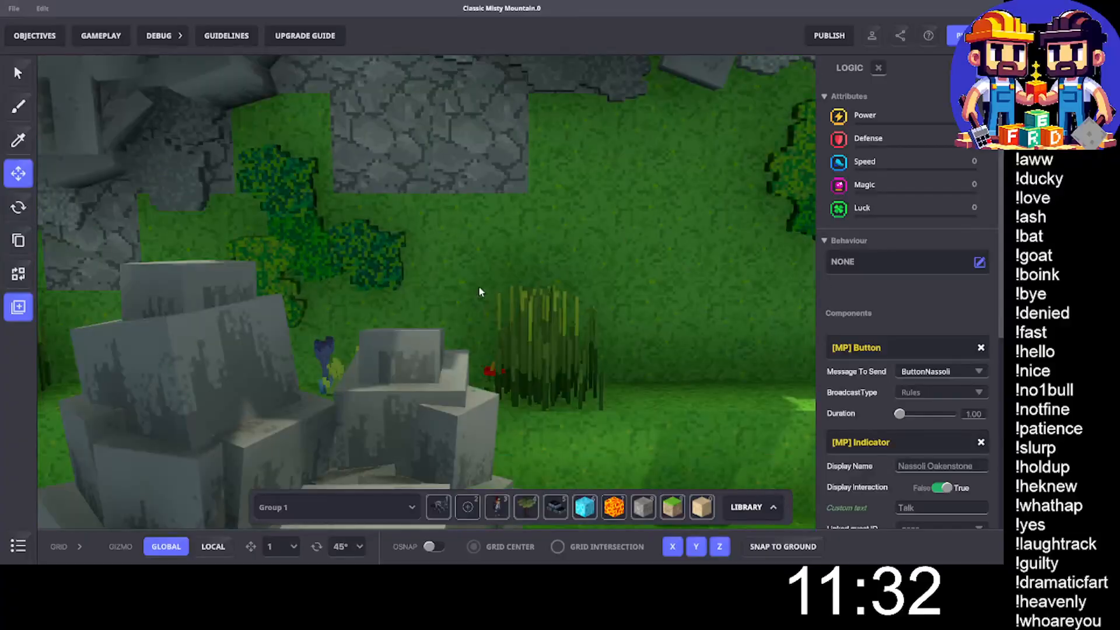
pyautogui.scroll(-4, 352, 300)
pyautogui.moveTo(342, 309); pyautogui.dragTo(405, 366, button='right')
pyautogui.scroll(2, 490, 359)
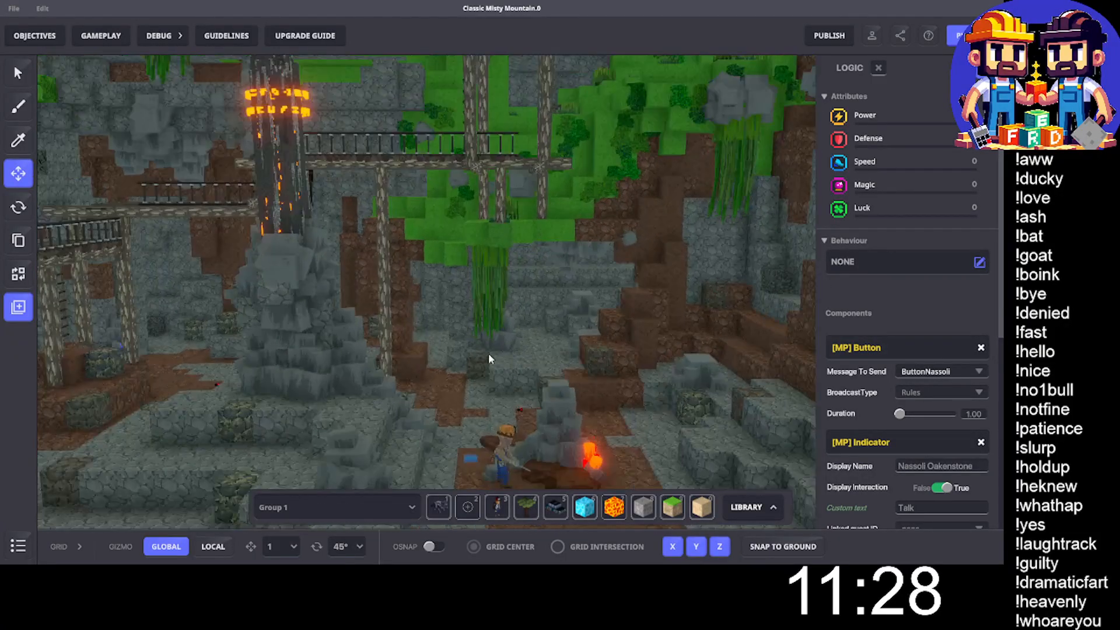
pyautogui.scroll(2, 540, 355)
pyautogui.moveTo(540, 355); pyautogui.dragTo(6, 266, button='right')
pyautogui.moveTo(268, 302); pyautogui.dragTo(327, 360, button='right')
# - Inspect the properties and components of the Climbing Vines on the cavern walls
pyautogui.click(452, 298)
pyautogui.scroll(3, 353, 336)
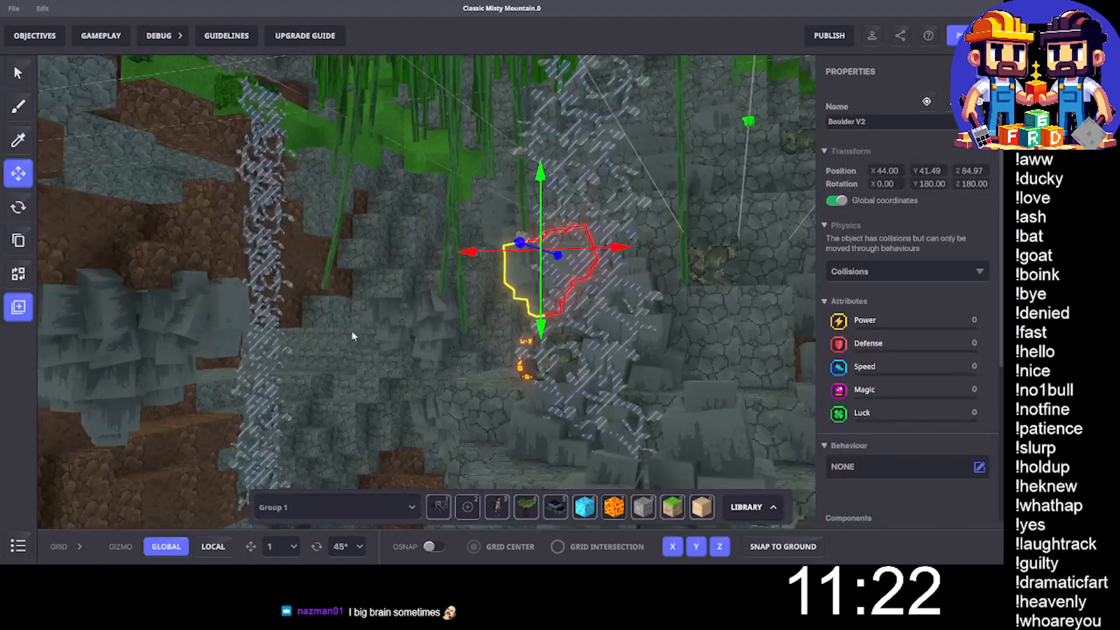
pyautogui.click(544, 148)
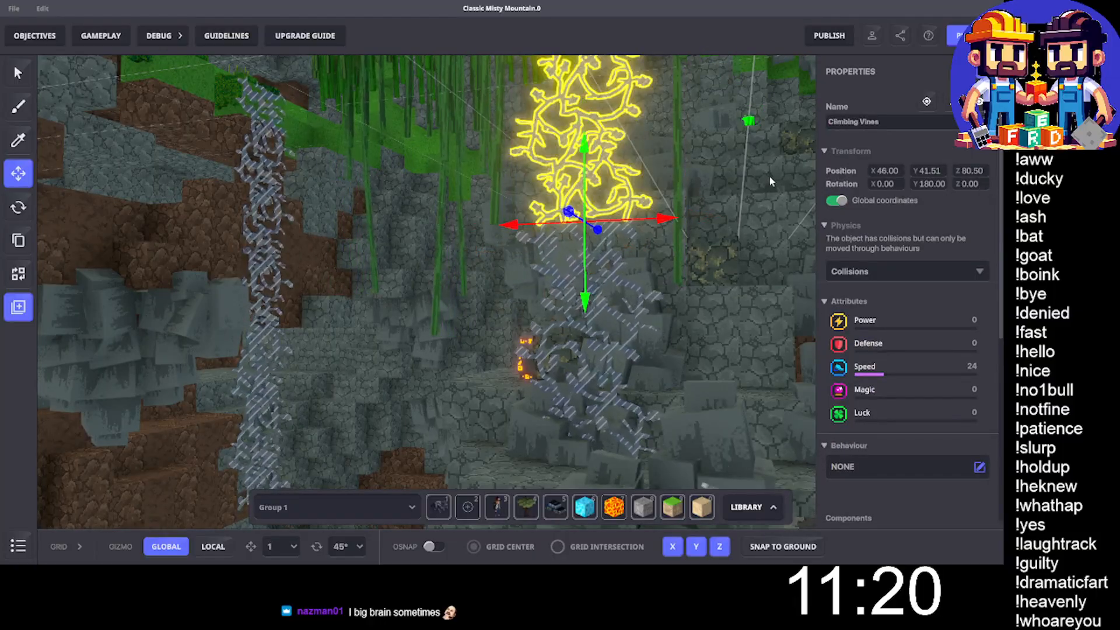
pyautogui.click(271, 280)
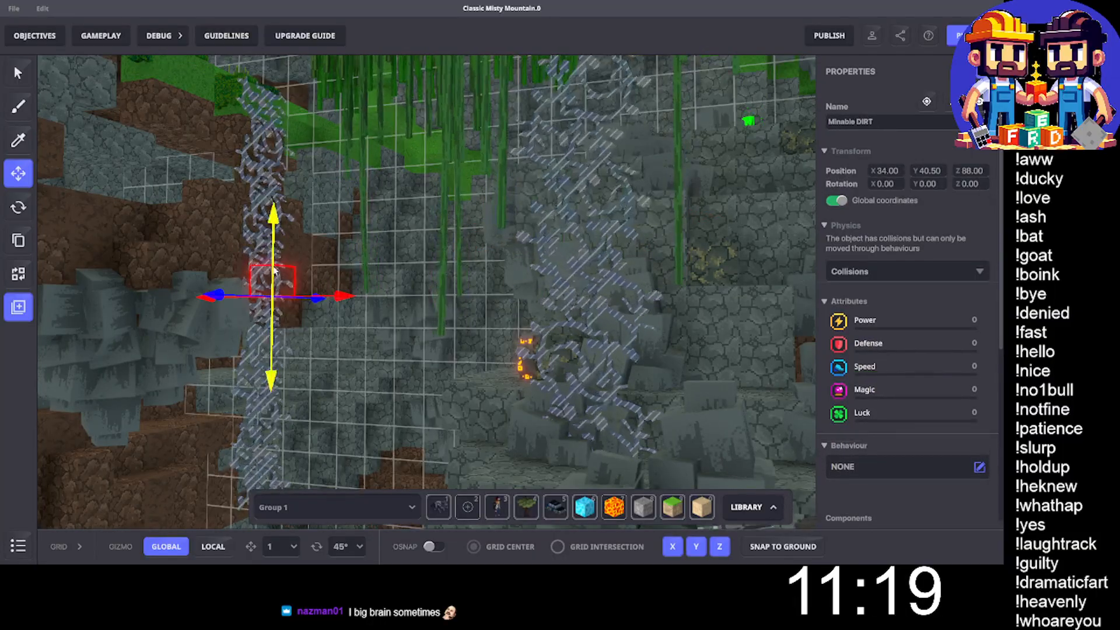
pyautogui.click(254, 207)
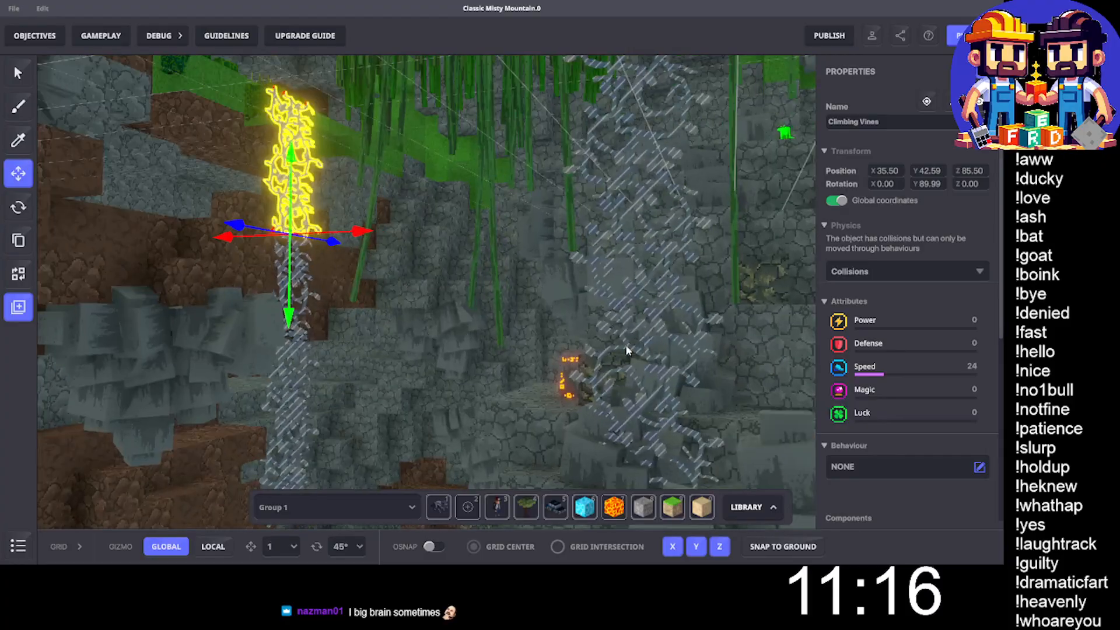
pyautogui.moveTo(628, 350); pyautogui.dragTo(491, 435, button='right')
pyautogui.scroll(3, 571, 354)
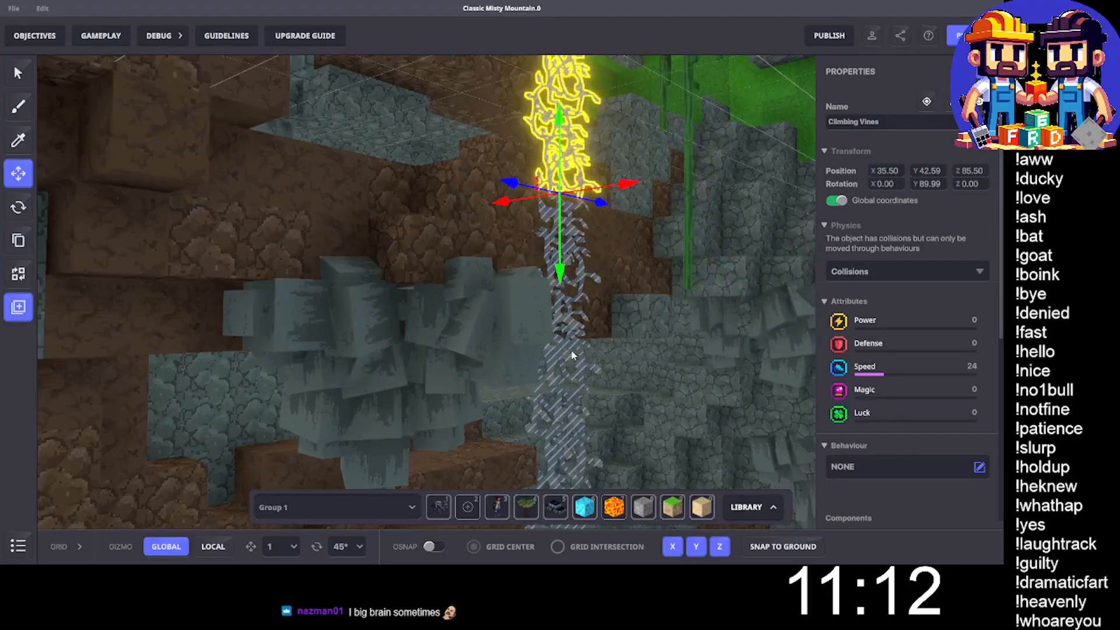
pyautogui.moveTo(572, 354); pyautogui.dragTo(540, 341, button='right')
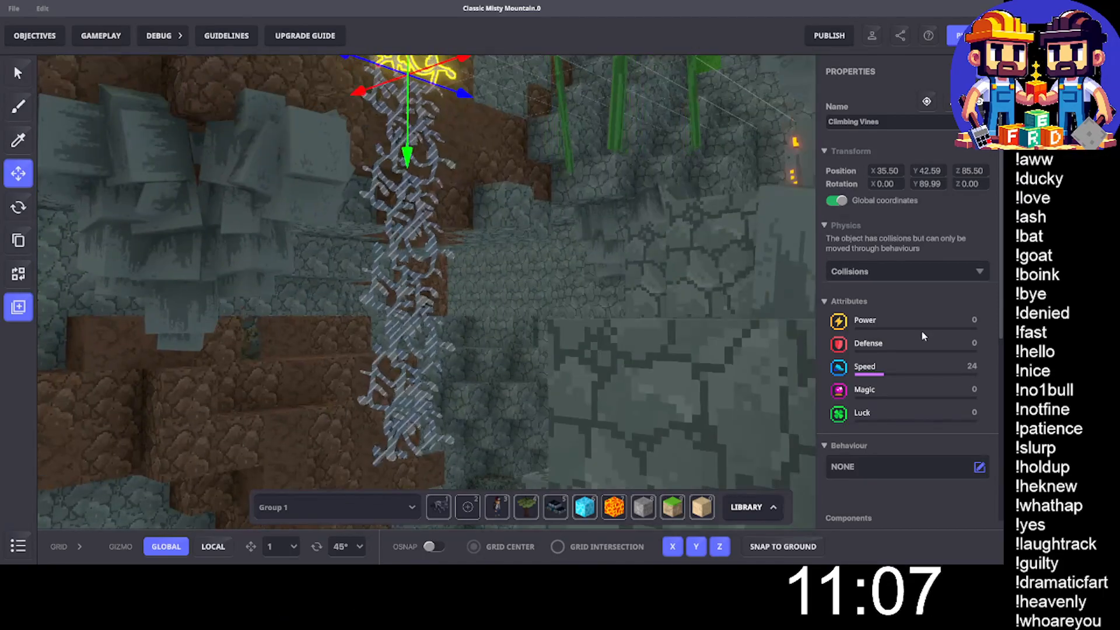
pyautogui.scroll(-5, 923, 336)
pyautogui.moveTo(432, 414); pyautogui.dragTo(499, 345, button='right')
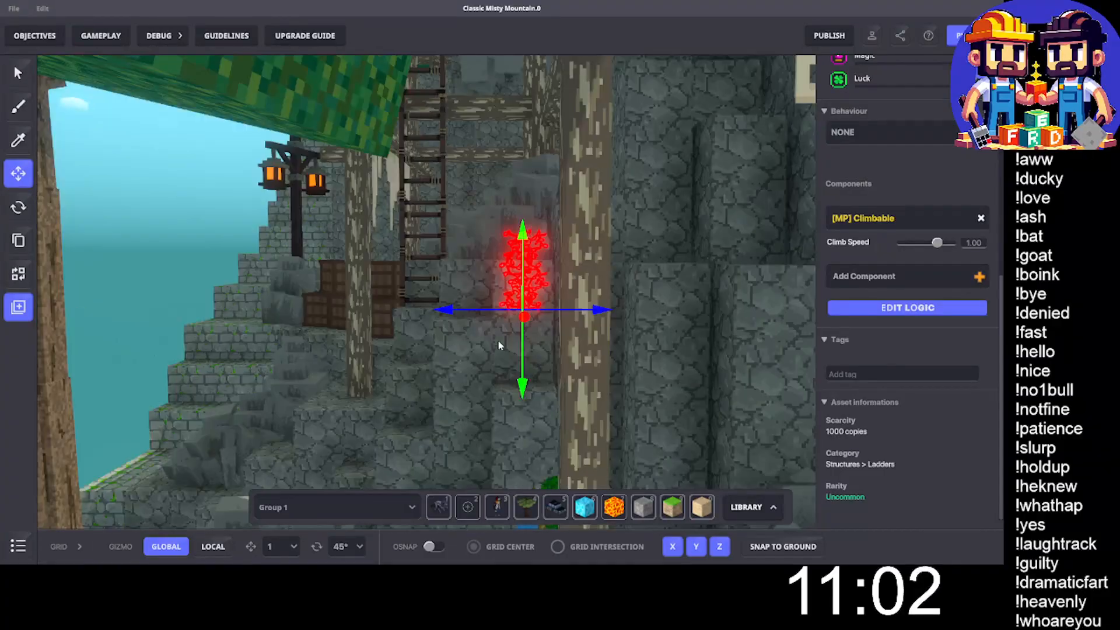
# - Look over the outer cliffs, waterfall and village, ending with a close view of Nassoli outside the house
pyautogui.scroll(-5, 499, 345)
pyautogui.moveTo(499, 345); pyautogui.dragTo(302, 309, button='middle')
pyautogui.scroll(-5, 302, 310)
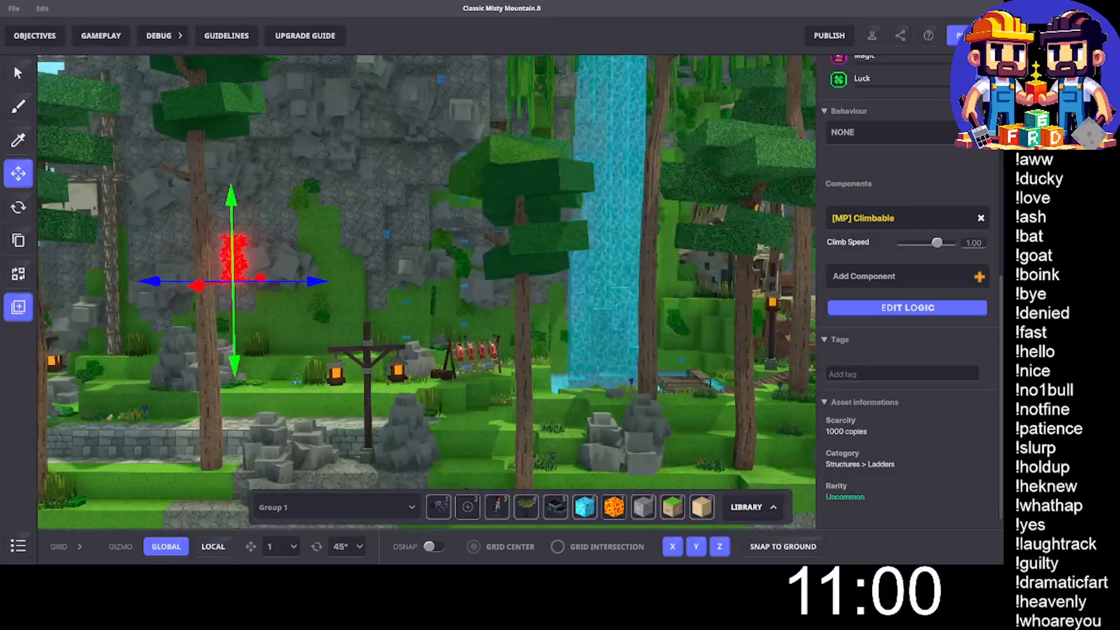
pyautogui.moveTo(502, 350); pyautogui.dragTo(186, 358, button='middle')
pyautogui.scroll(-3, 297, 394)
pyautogui.click(394, 444)
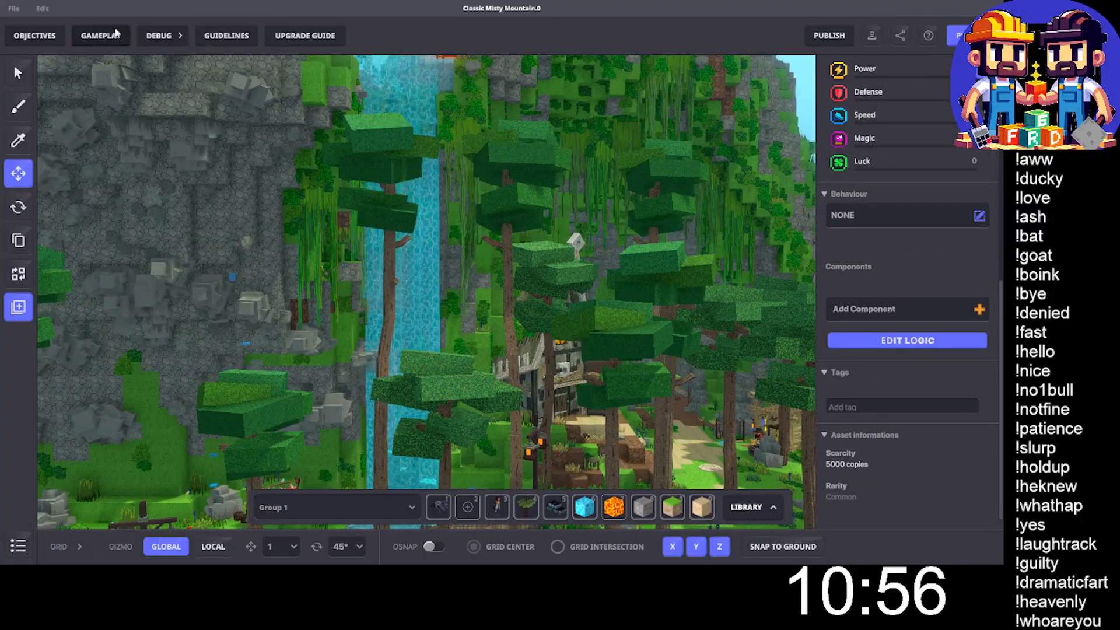
pyautogui.moveTo(392, 204); pyautogui.dragTo(507, 336, button='middle')
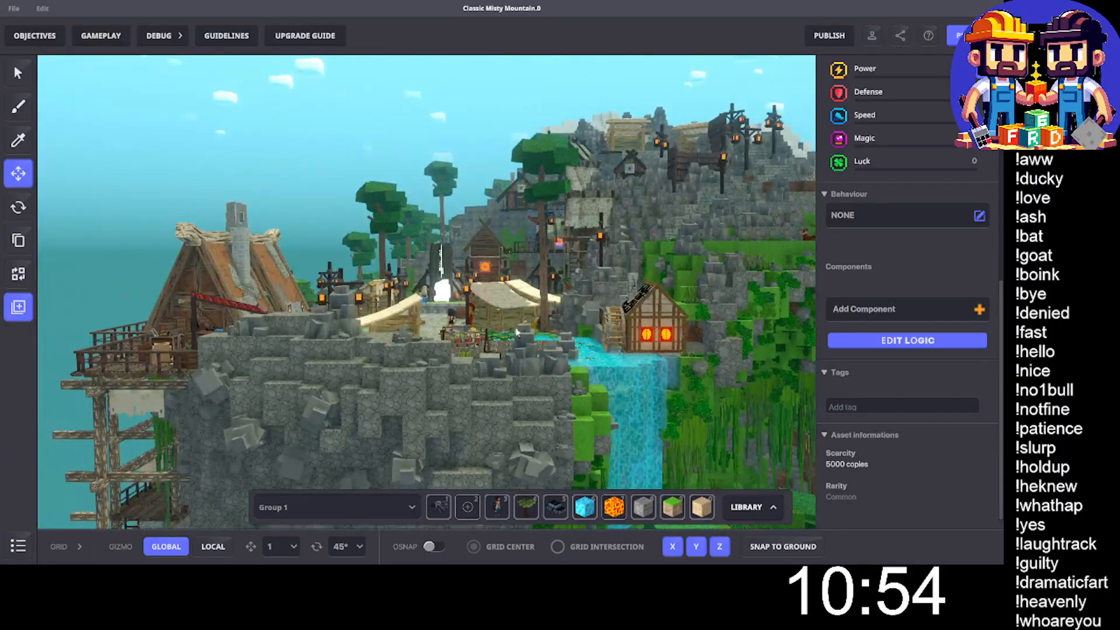
pyautogui.scroll(2, 481, 292)
pyautogui.scroll(5, 499, 300)
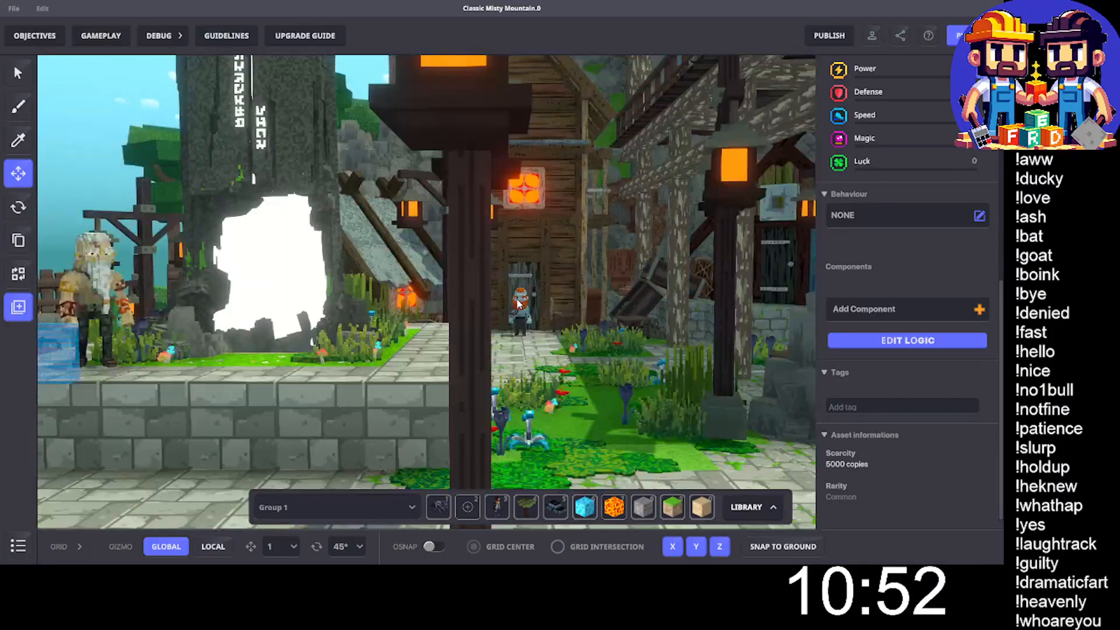
pyautogui.moveTo(553, 302); pyautogui.dragTo(522, 224, button='middle')
pyautogui.scroll(5, 522, 224)
pyautogui.moveTo(579, 253)
pyautogui.mouseDown(button='middle')
pyautogui.moveTo(558, 250)
pyautogui.moveTo(578, 243)
pyautogui.mouseUp(button='middle')
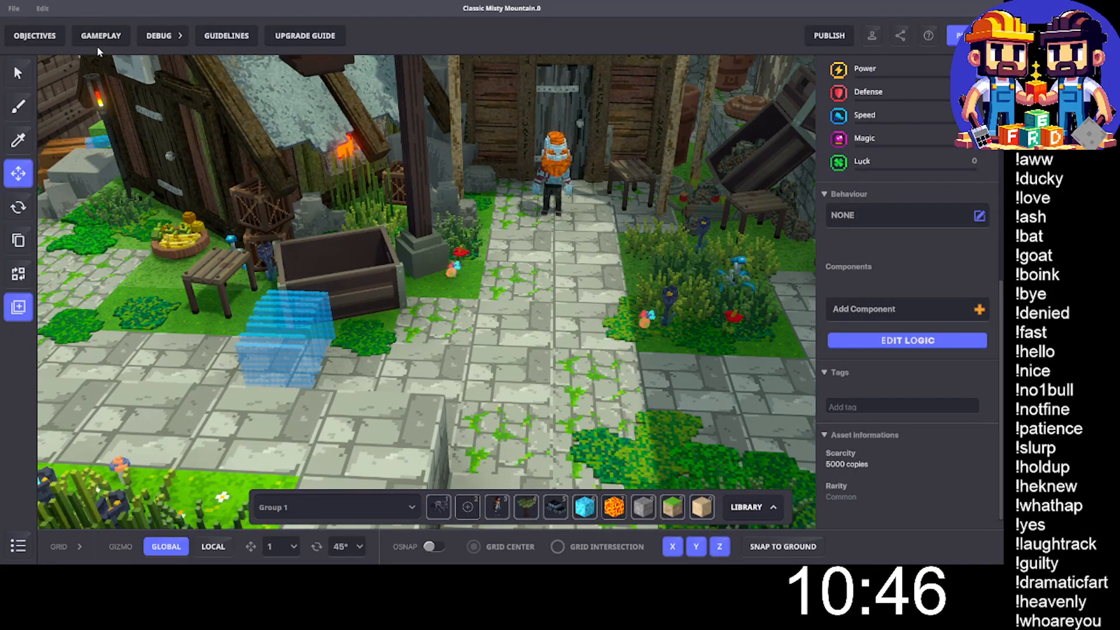
# - Add a new objective to the map and name it "Coal Geology Quest"
pyautogui.click(23, 38)
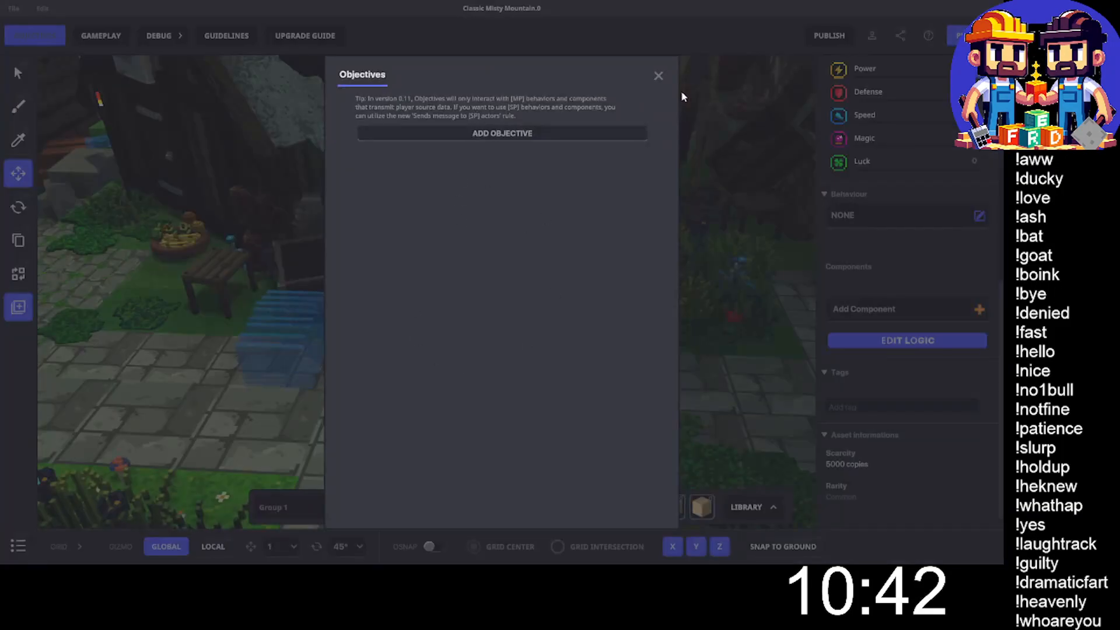
pyautogui.click(506, 133)
pyautogui.click(399, 136)
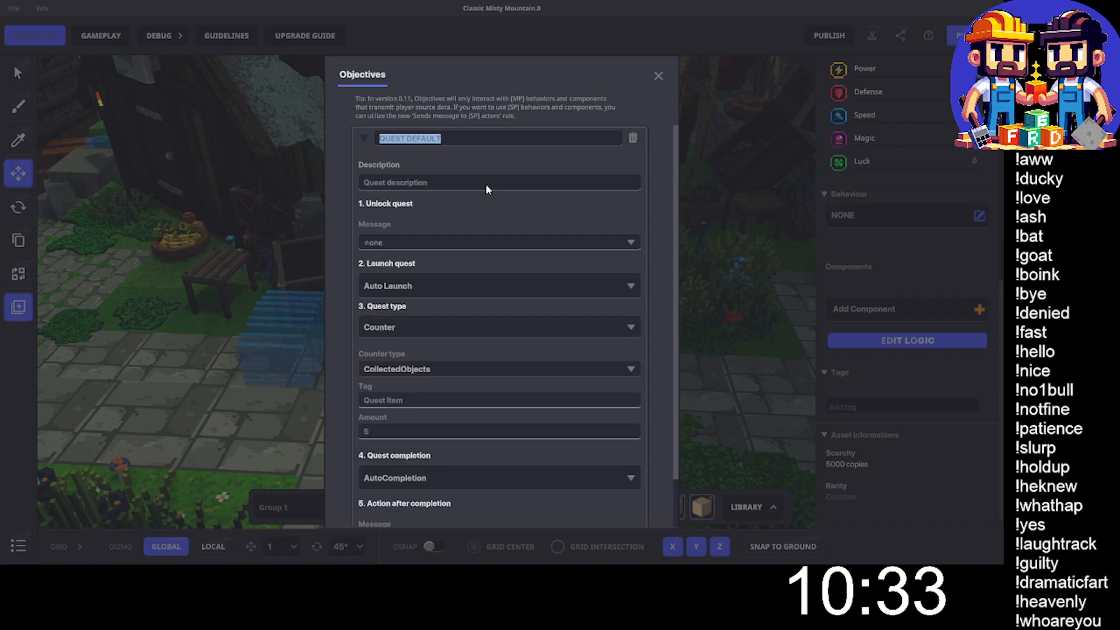
pyautogui.write('Coa')
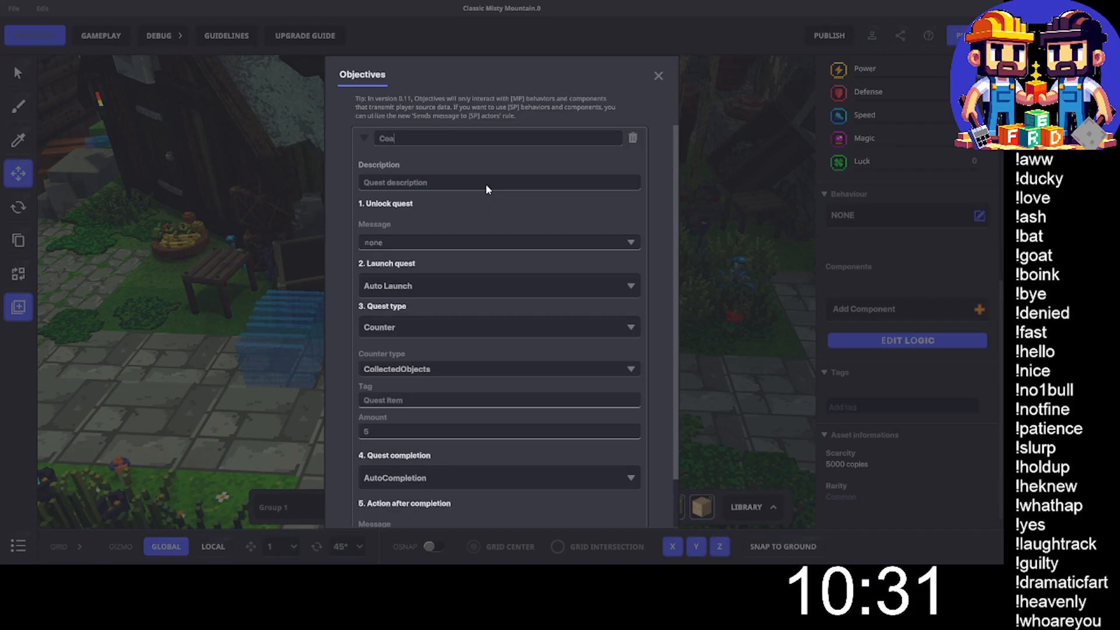
pyautogui.write('l')
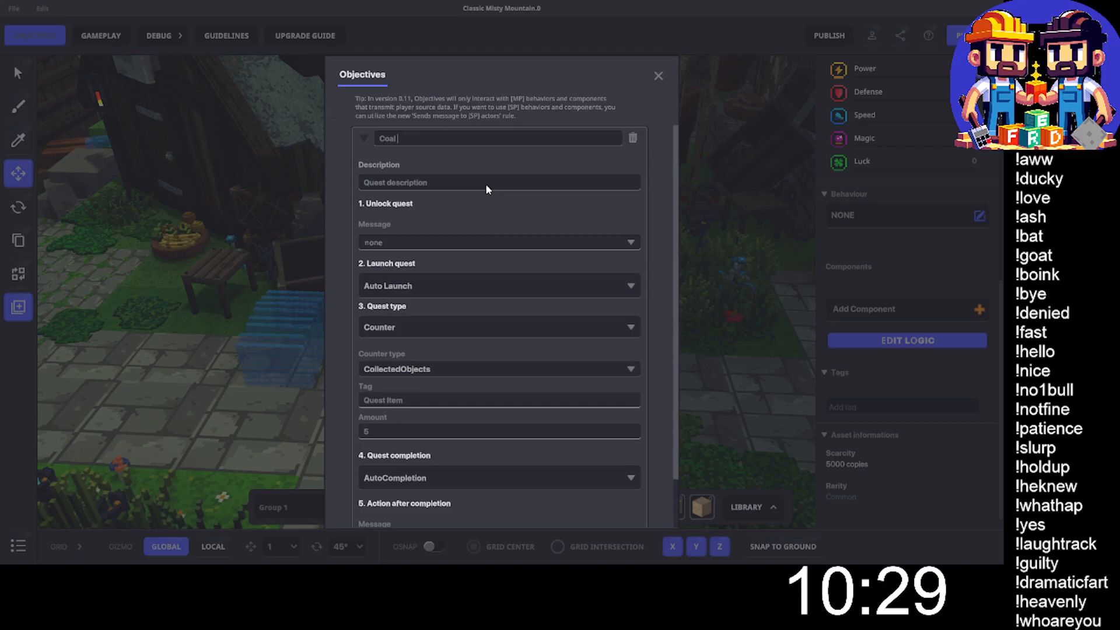
pyautogui.write(' Geo')
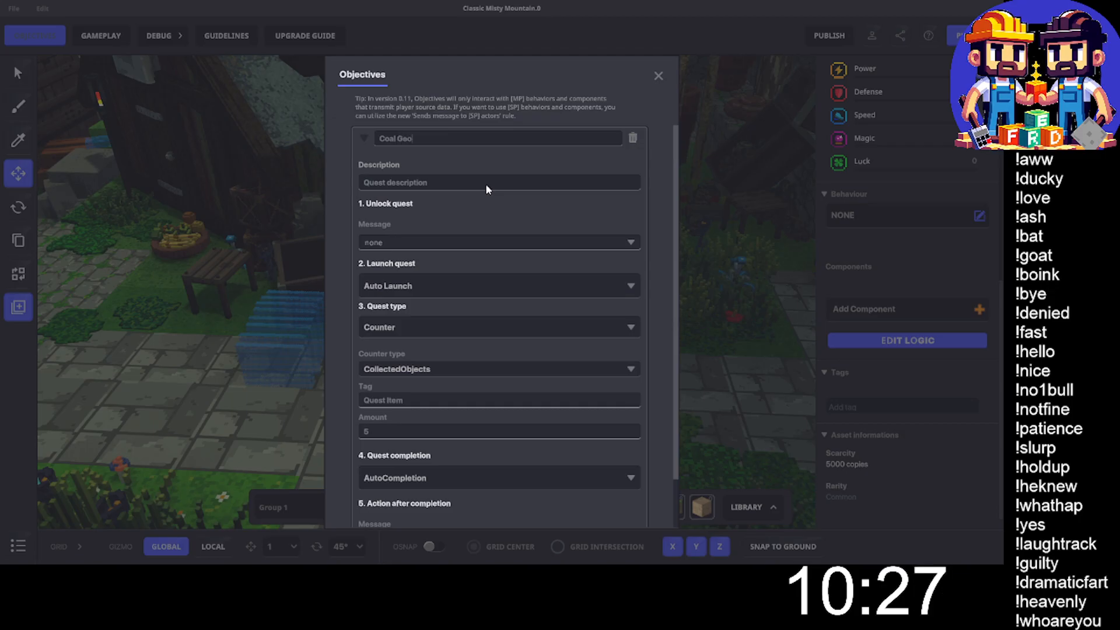
pyautogui.write('logy ')
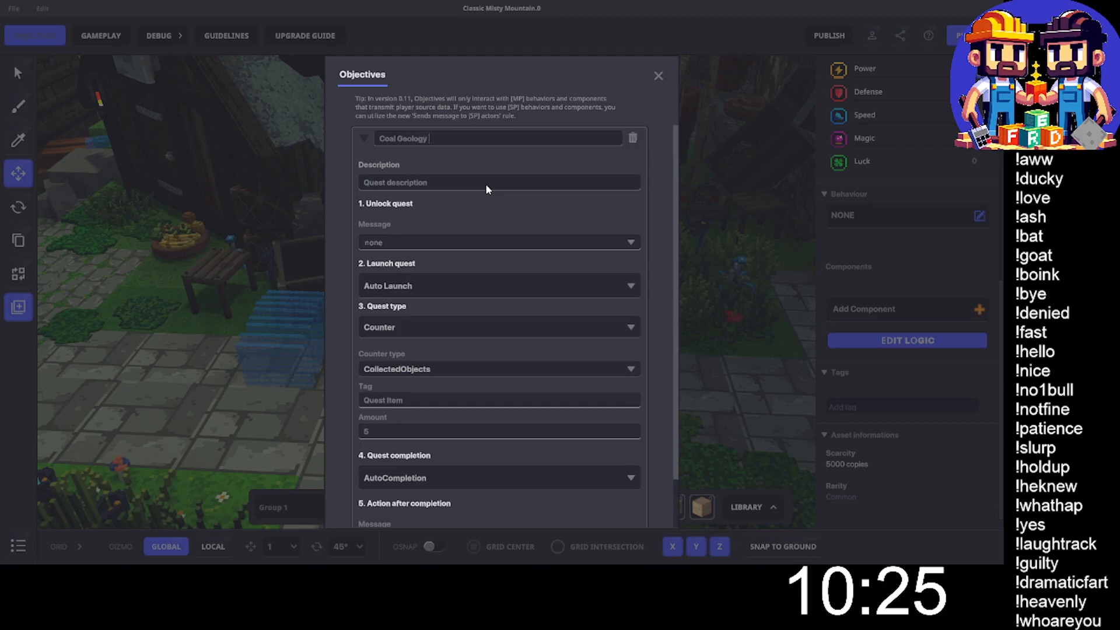
pyautogui.write('Quest')
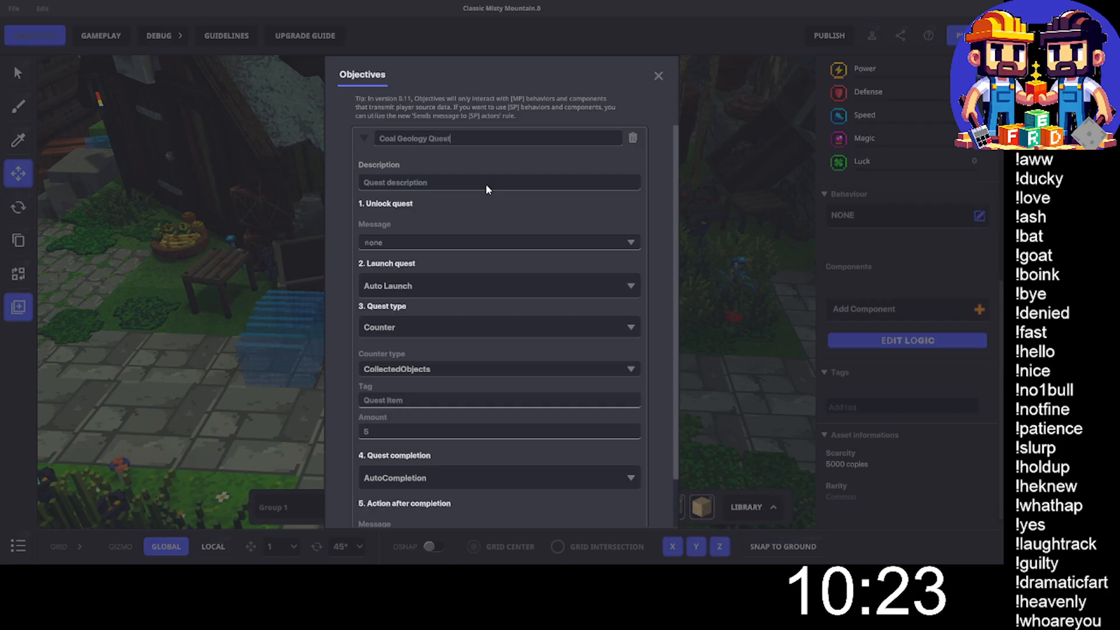
# - Set the description of the Coal Geology Quest to "Collect 20 Coal!"
pyautogui.click(412, 181)
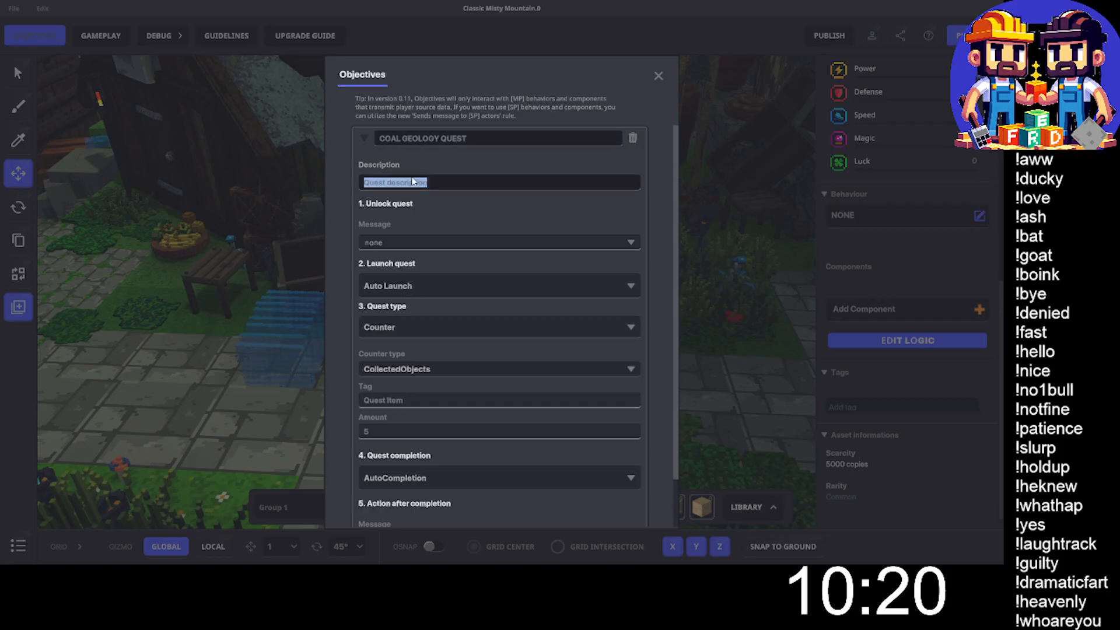
pyautogui.write('Collect')
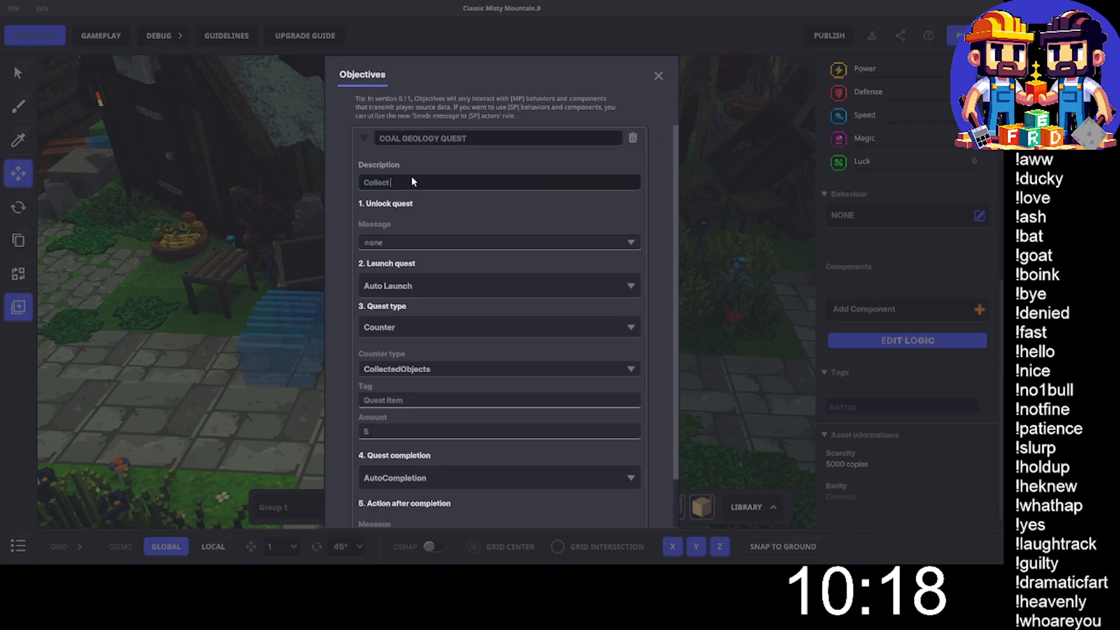
pyautogui.write(' 20 Coal!')
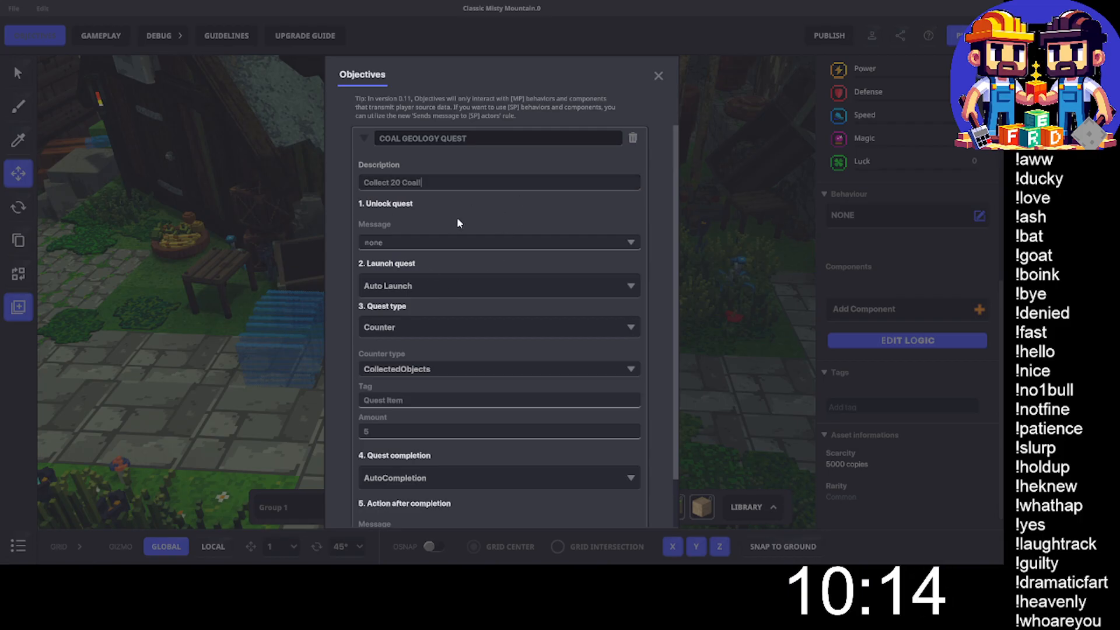
# - Add a new message "Unlock.0" as the message that unlocks the Coal Geology Quest
pyautogui.click(390, 241)
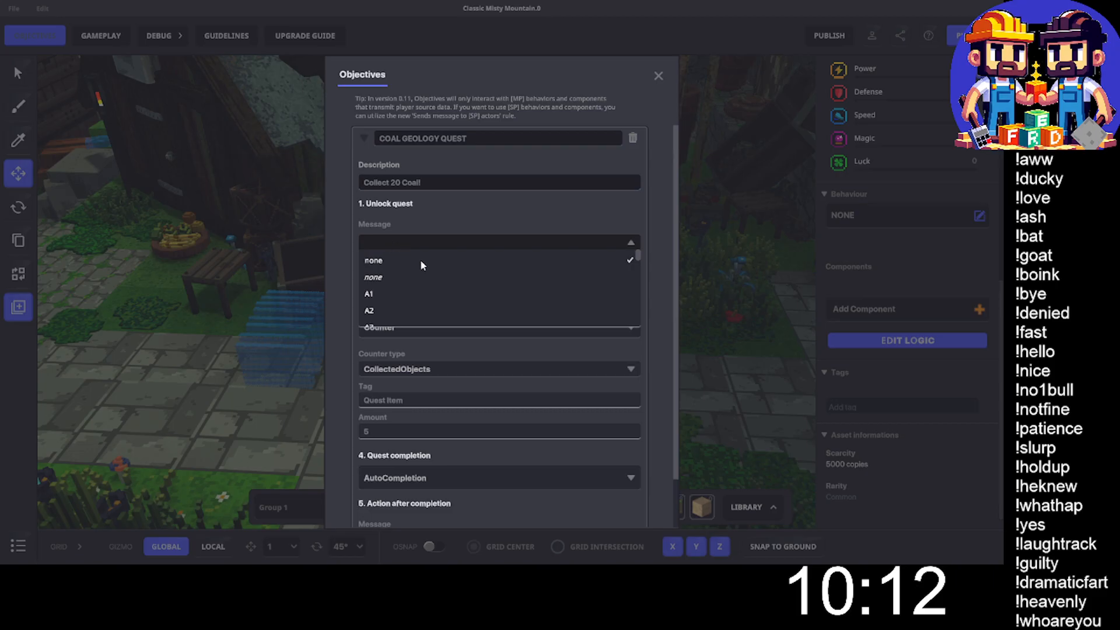
pyautogui.write('Unlock.0')
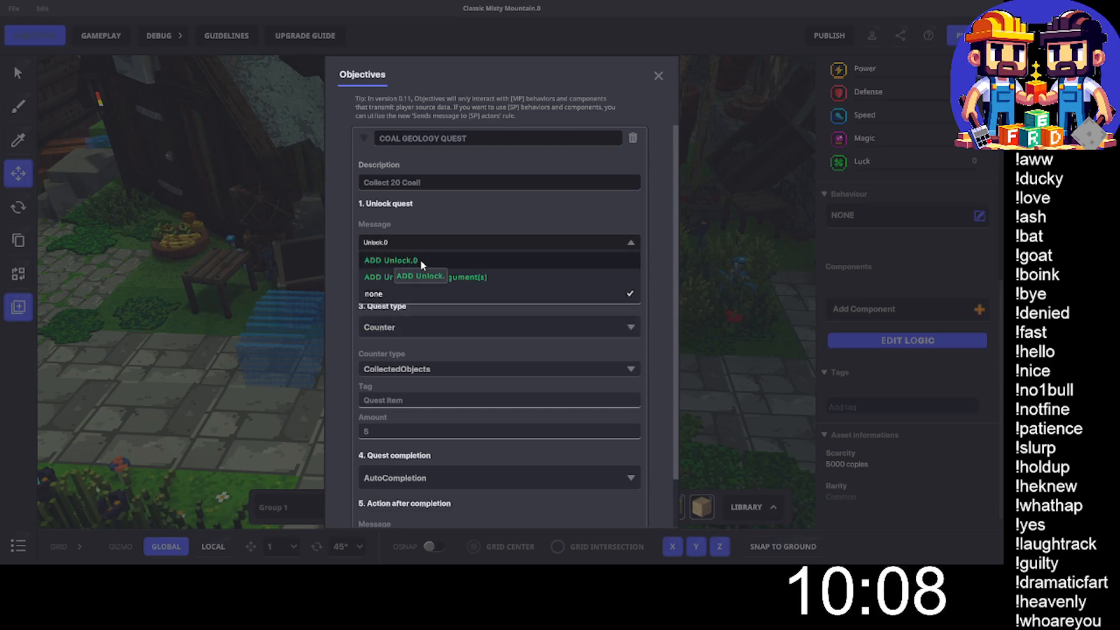
pyautogui.click(420, 260)
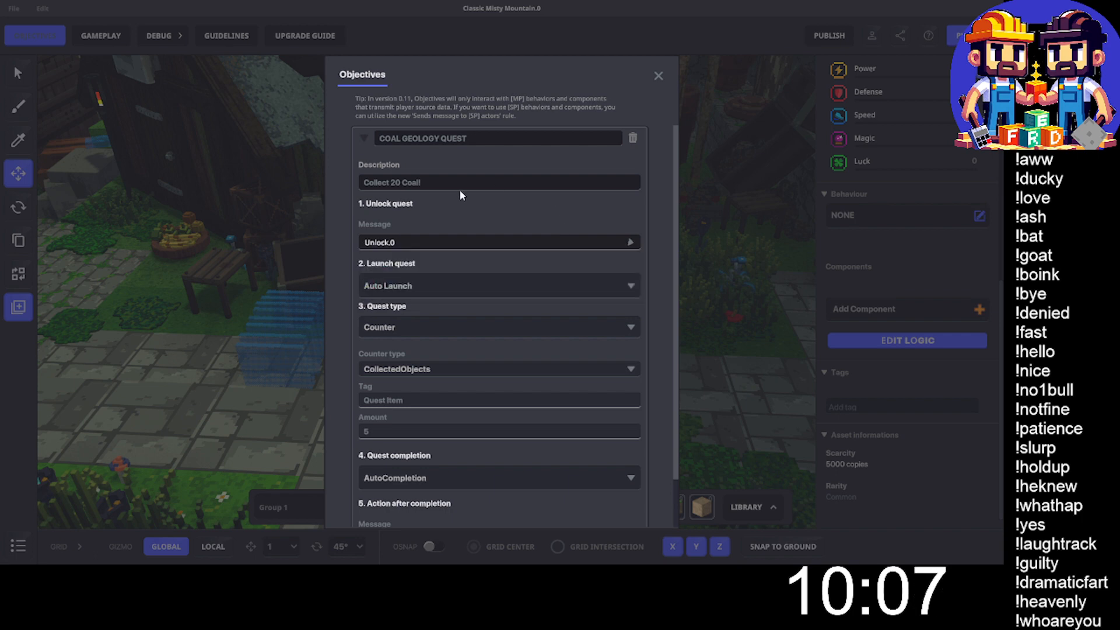
# - Make launching the quest use Requires Message and add "Launch.0" as its launch message
pyautogui.click(401, 286)
pyautogui.click(383, 320)
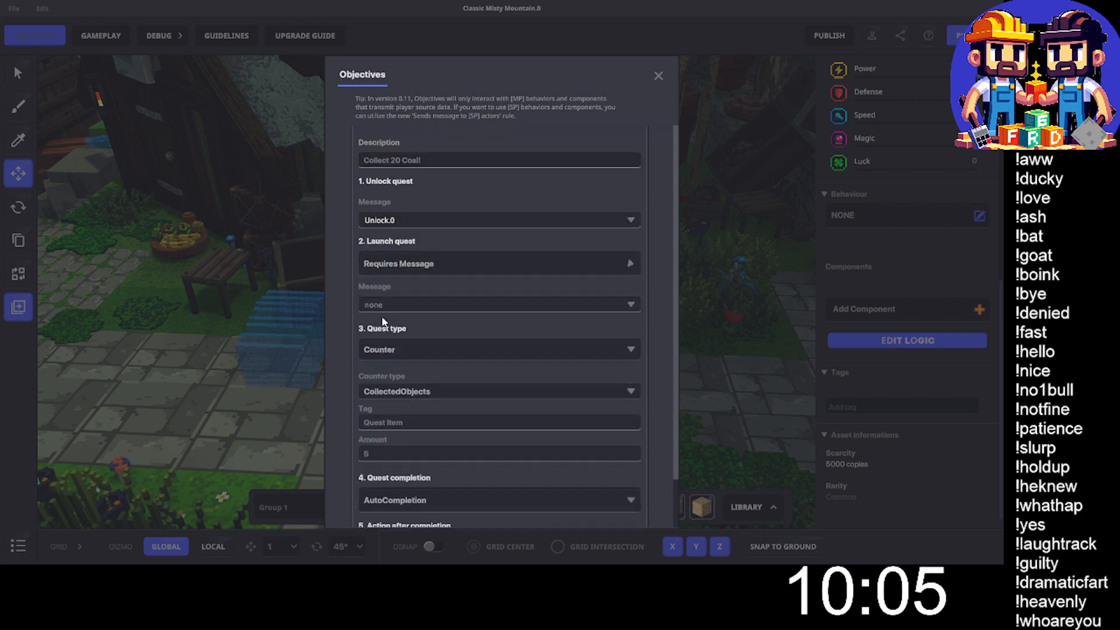
pyautogui.click(379, 326)
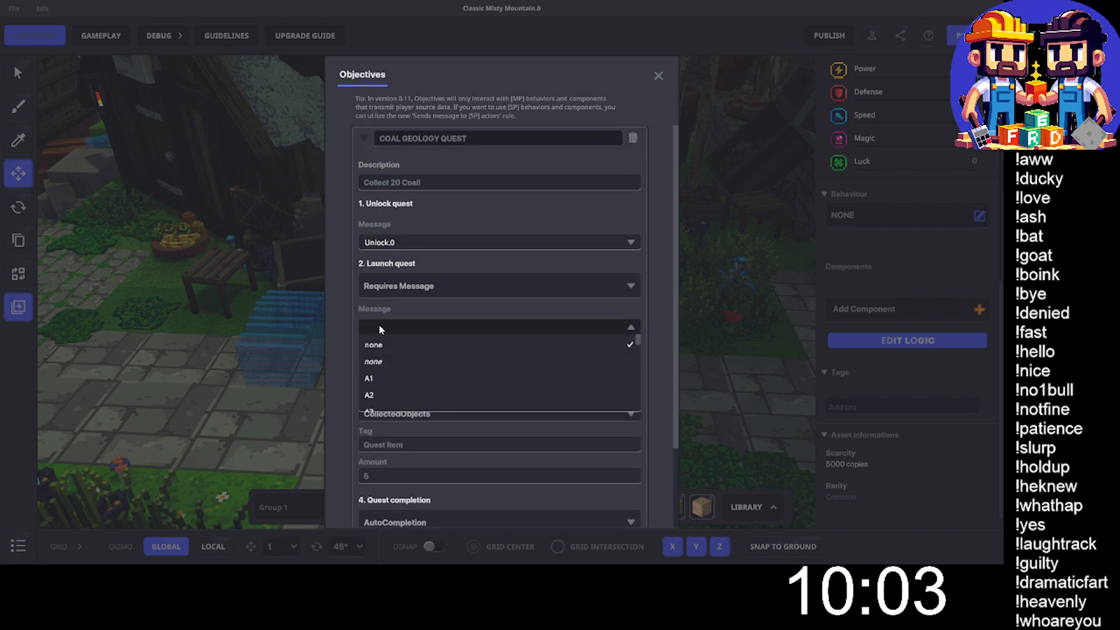
pyautogui.write('Laun')
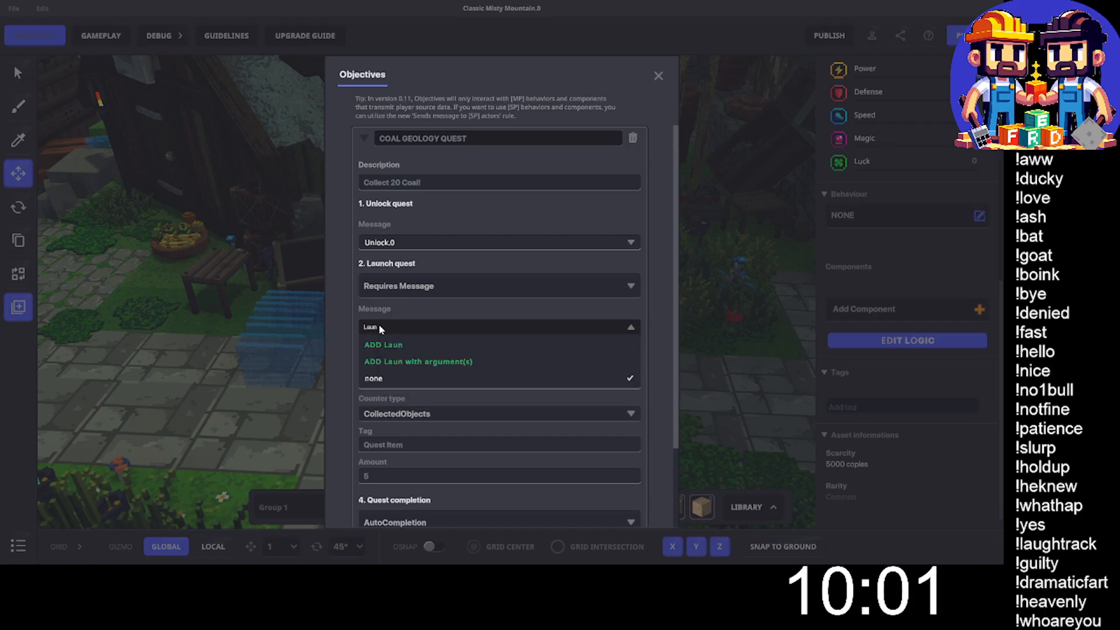
pyautogui.write('ch.0')
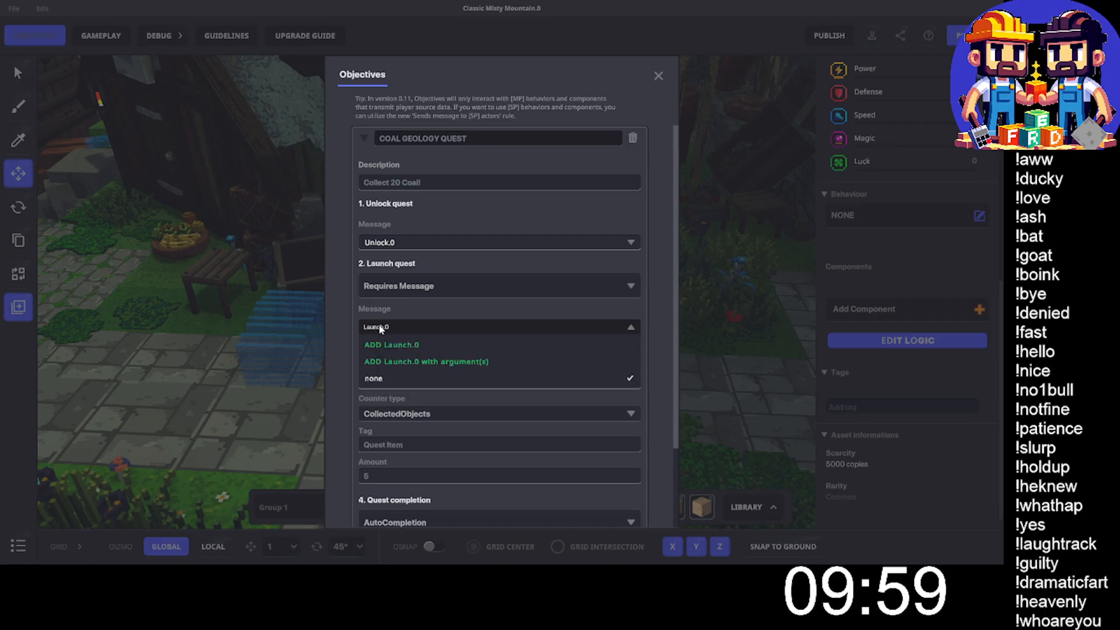
pyautogui.click(401, 345)
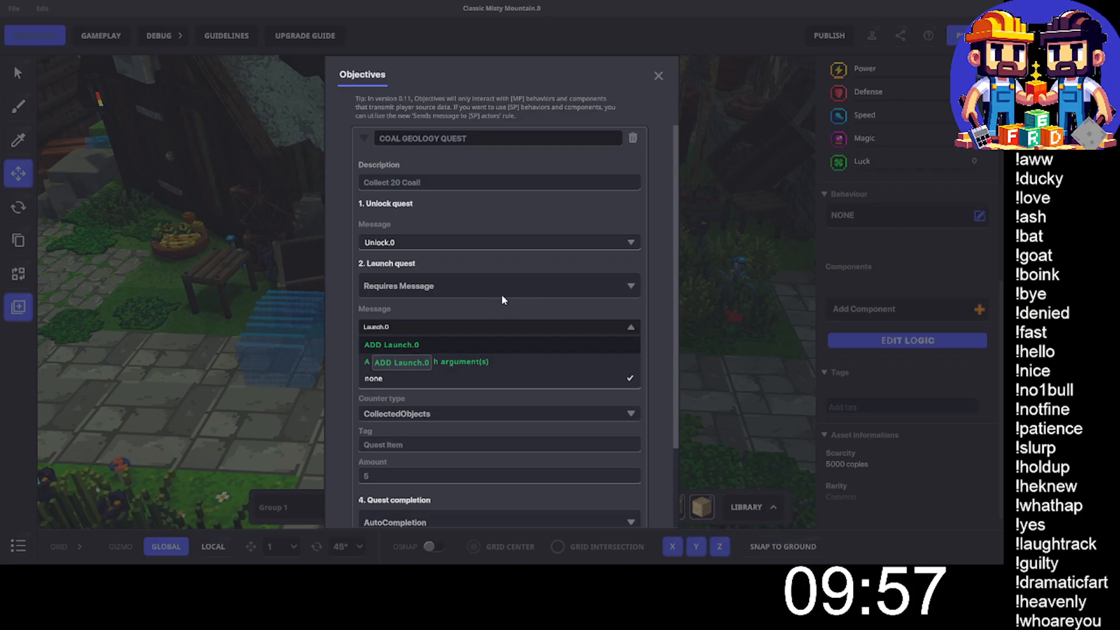
# - Keep Counter as the quest type, and set the collected objects' tag to "Coal" and the amount to 20
pyautogui.scroll(-1, 402, 312)
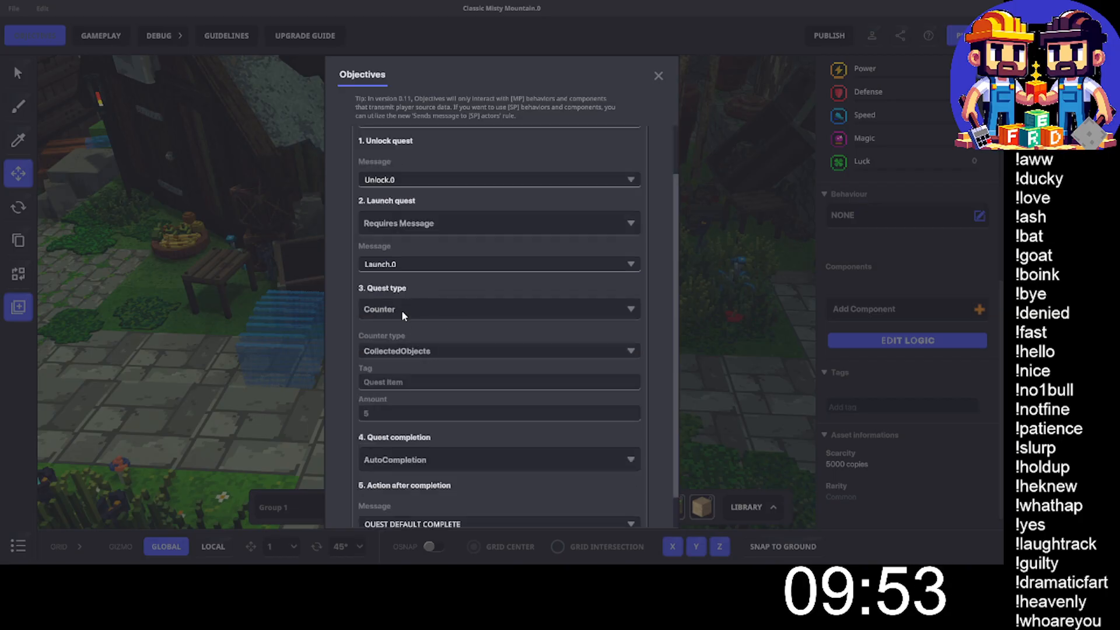
pyautogui.click(402, 310)
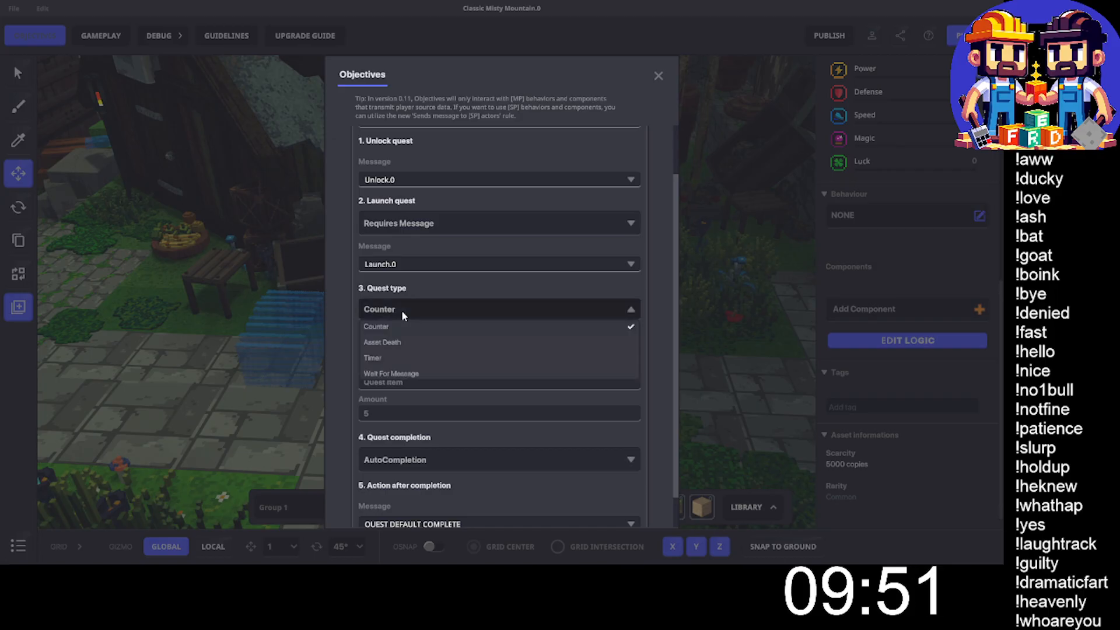
pyautogui.click(428, 286)
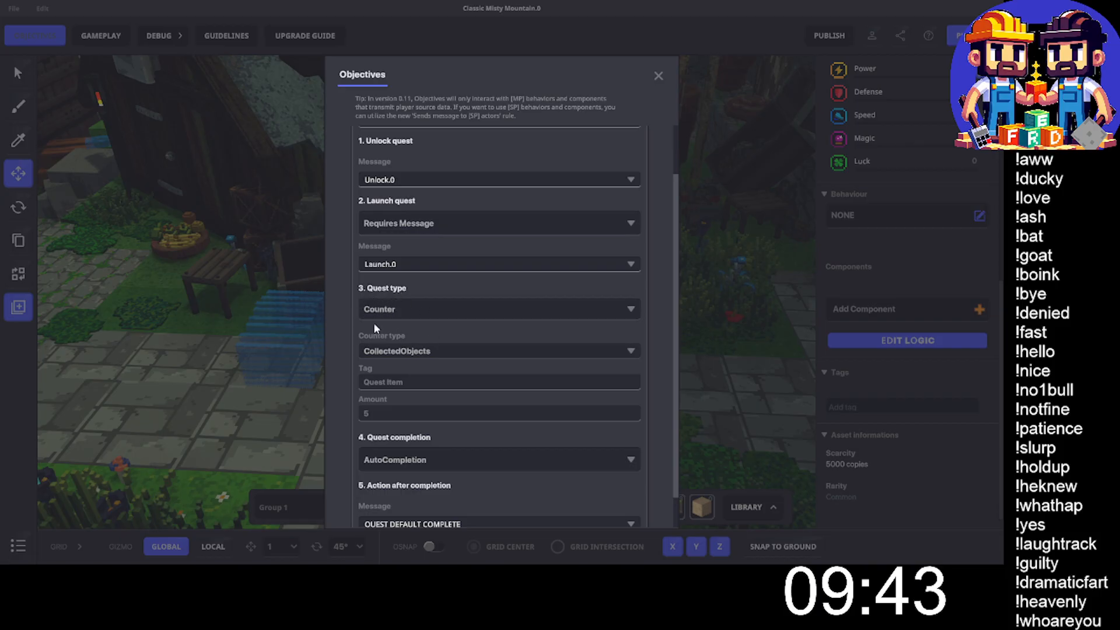
pyautogui.click(392, 381)
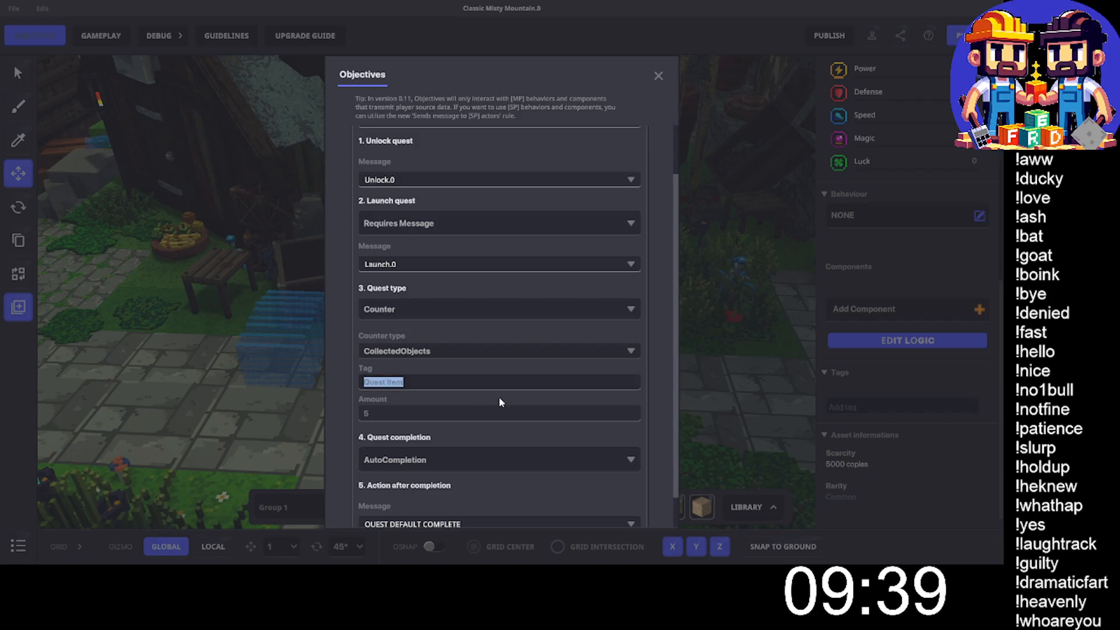
pyautogui.write('Coal')
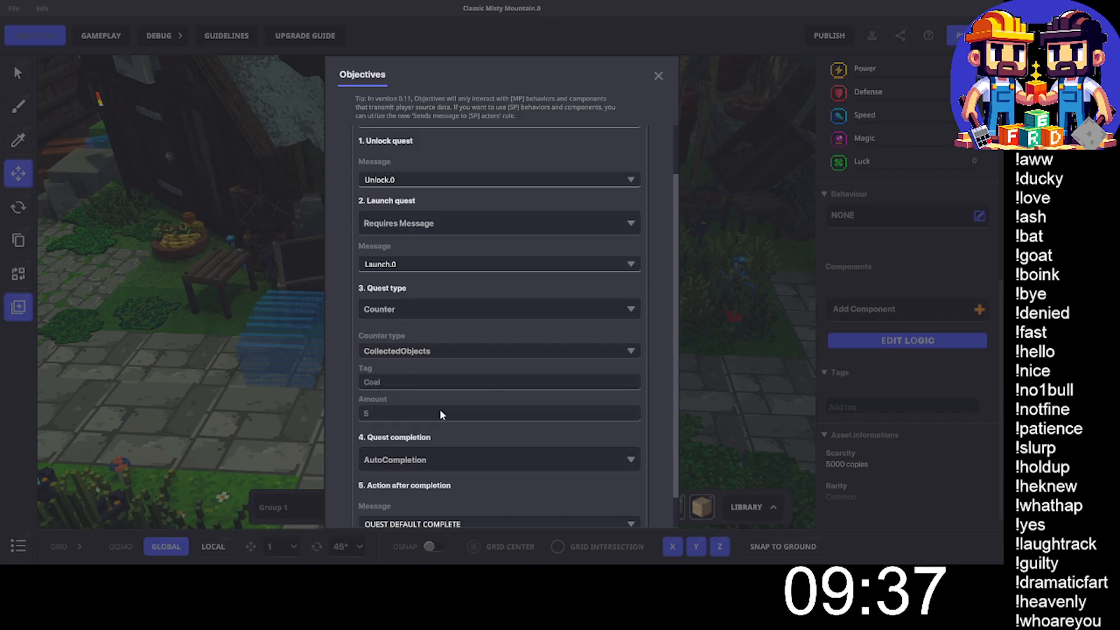
pyautogui.click(424, 413)
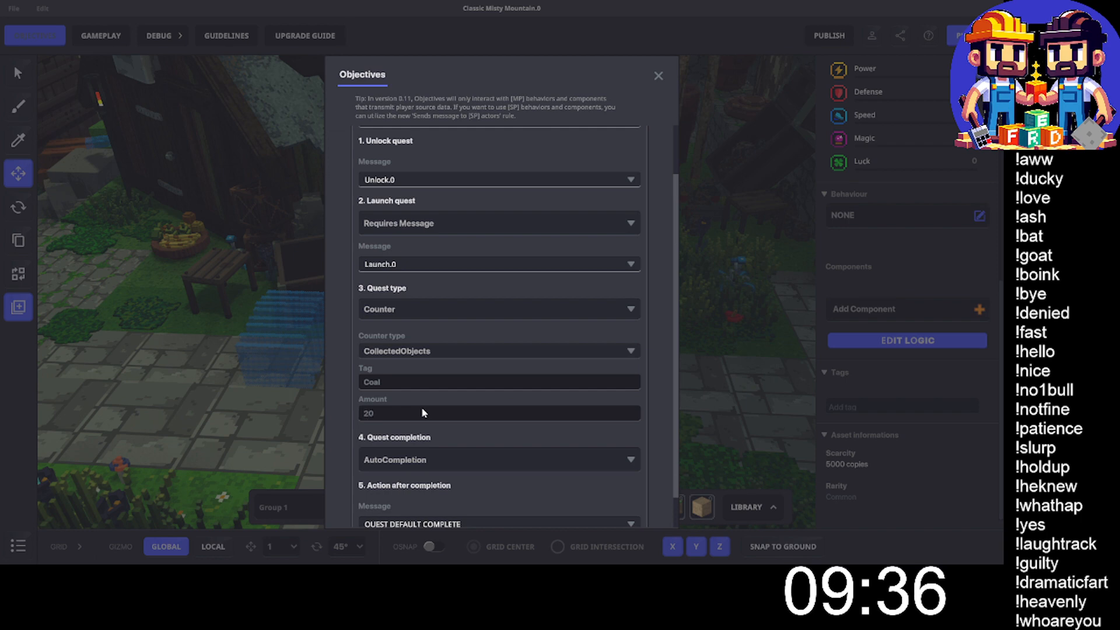
# - Set the quest completion to RequiresMessage and add "Completion.0" as its completion message
pyautogui.scroll(-1, 422, 412)
pyautogui.click(397, 422)
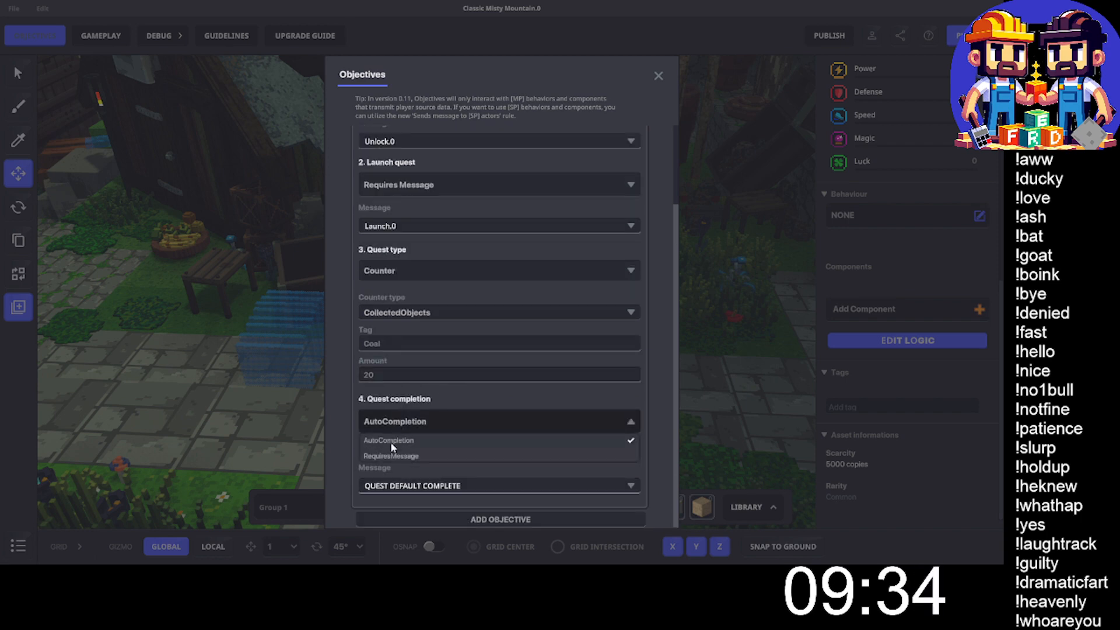
pyautogui.click(384, 456)
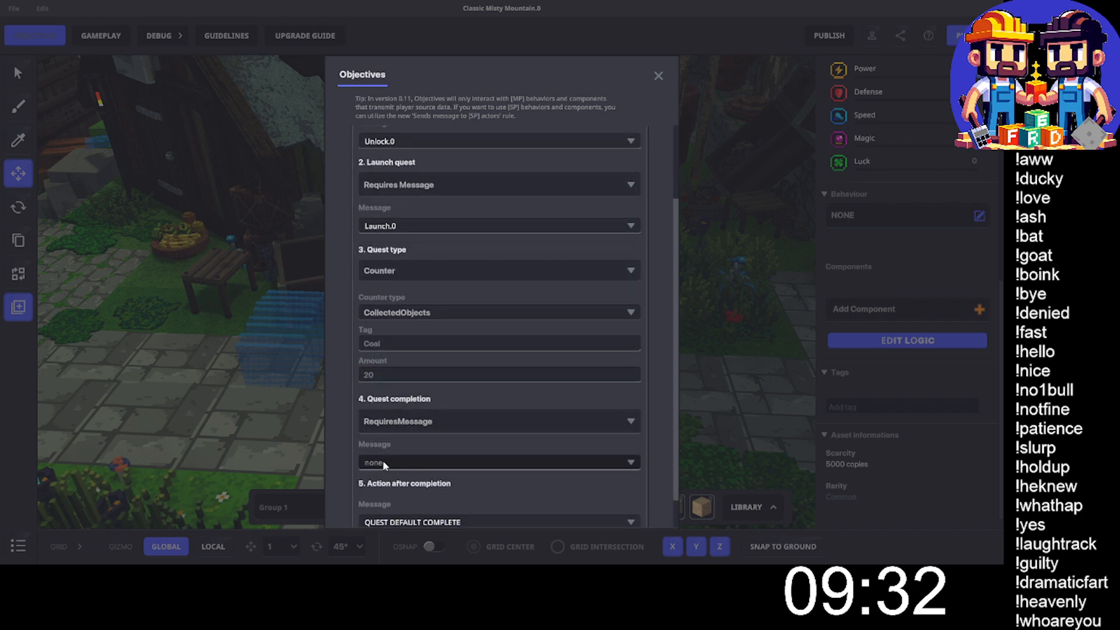
pyautogui.click(384, 463)
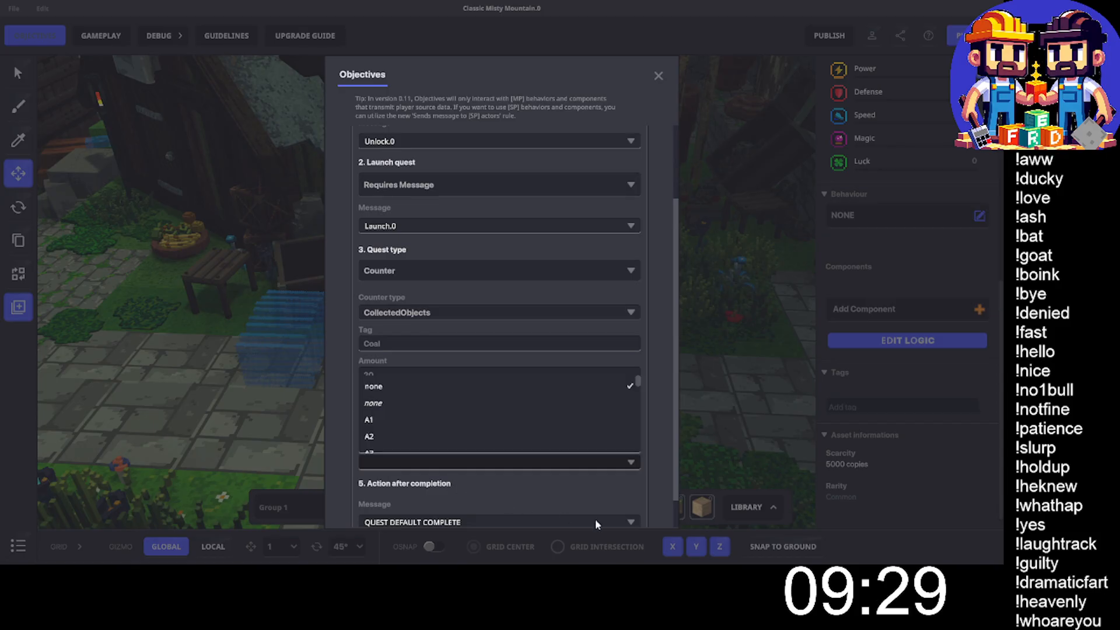
pyautogui.write('Complet')
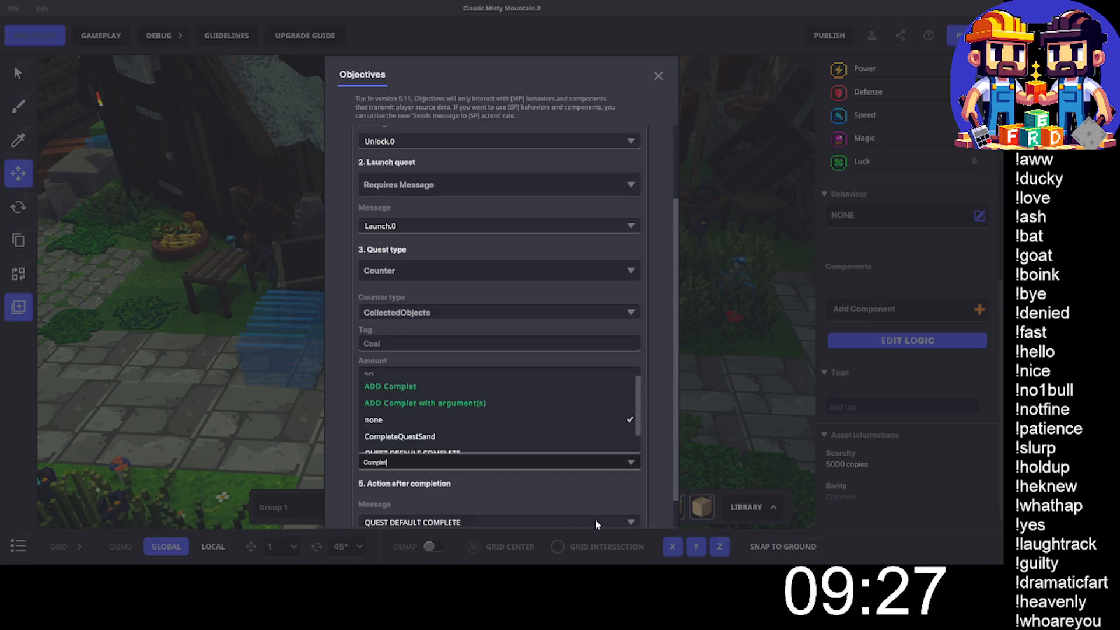
pyautogui.write('ion')
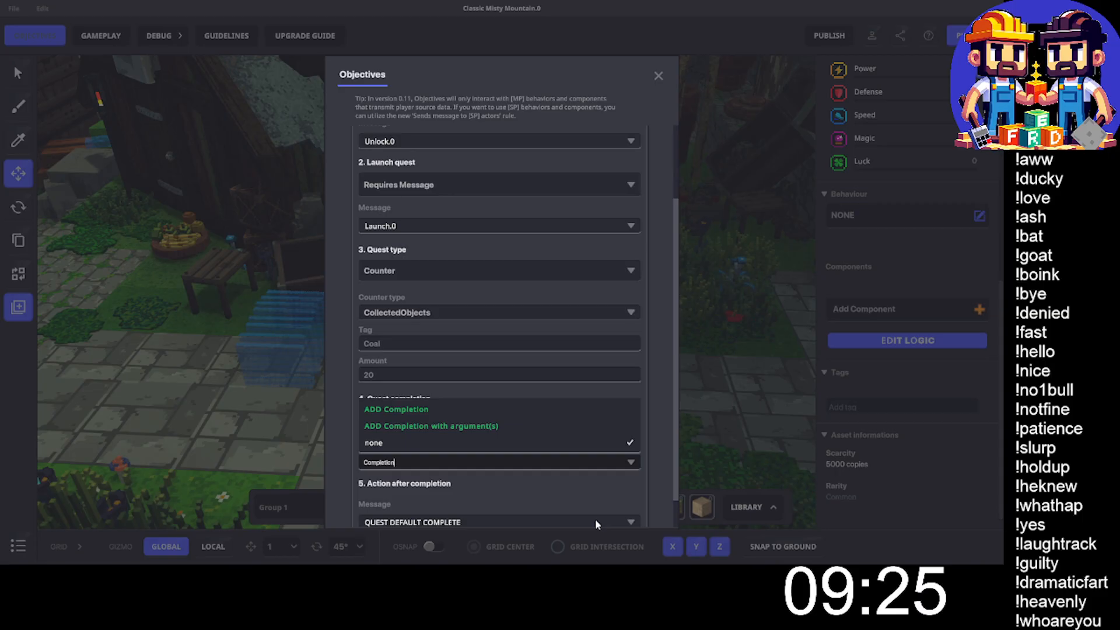
pyautogui.click(403, 404)
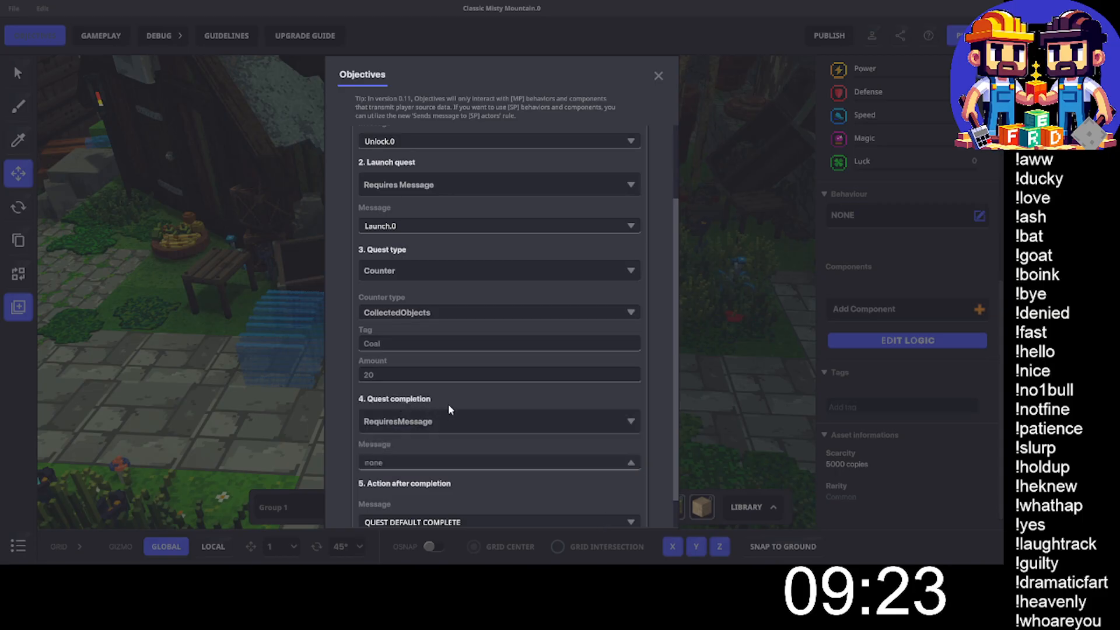
pyautogui.click(394, 456)
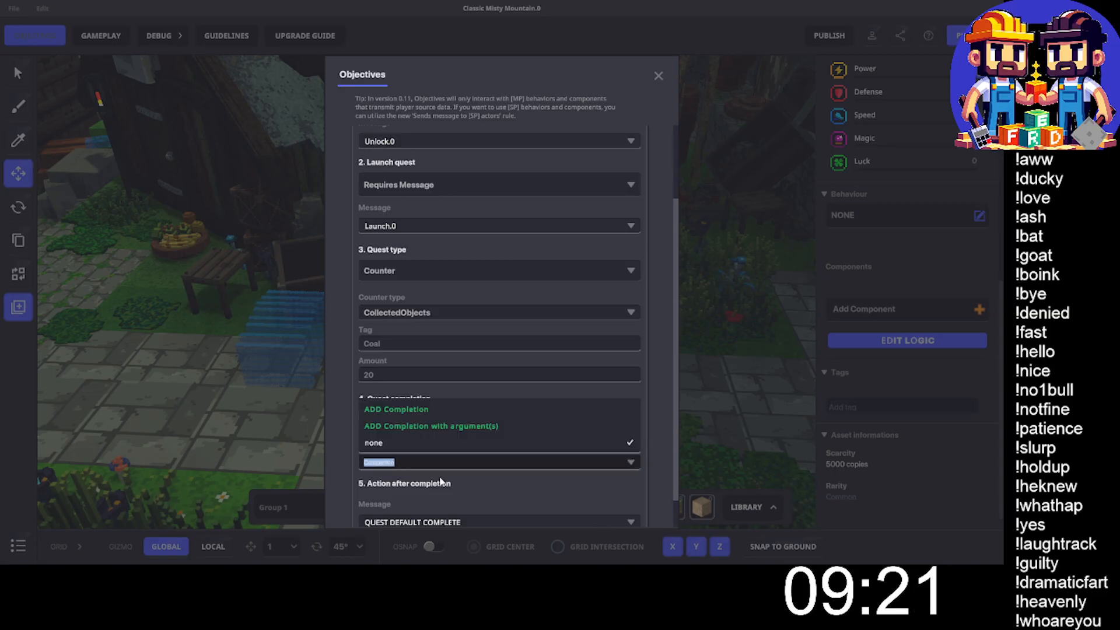
pyautogui.press('End')
pyautogui.write('.0')
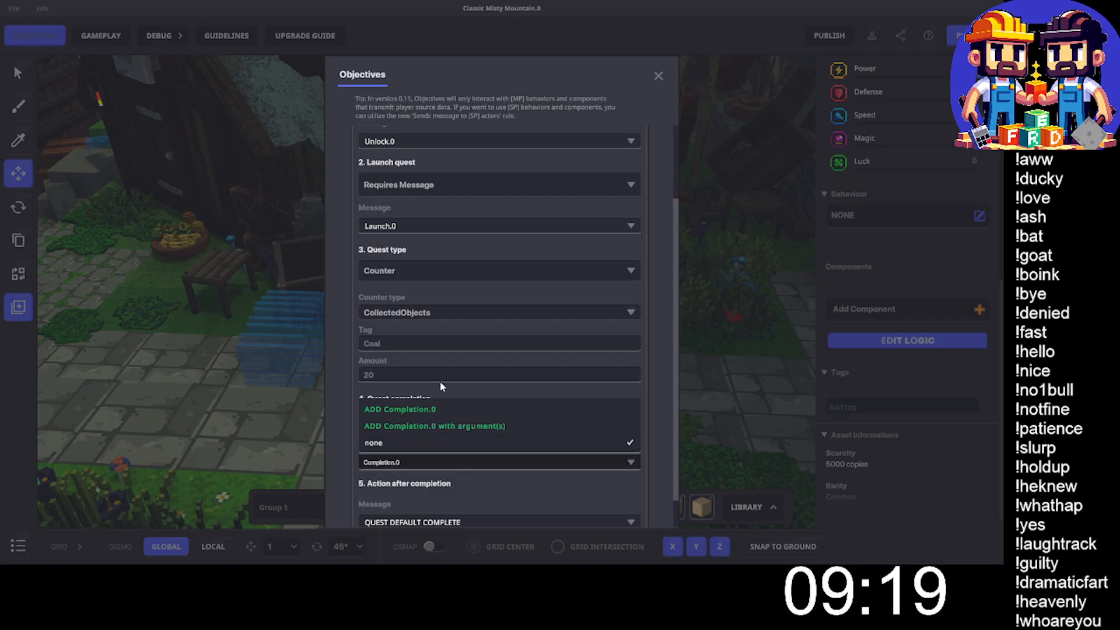
pyautogui.press('Return')
# - Set the message sent after the quest's completion to none
pyautogui.scroll(-1, 460, 484)
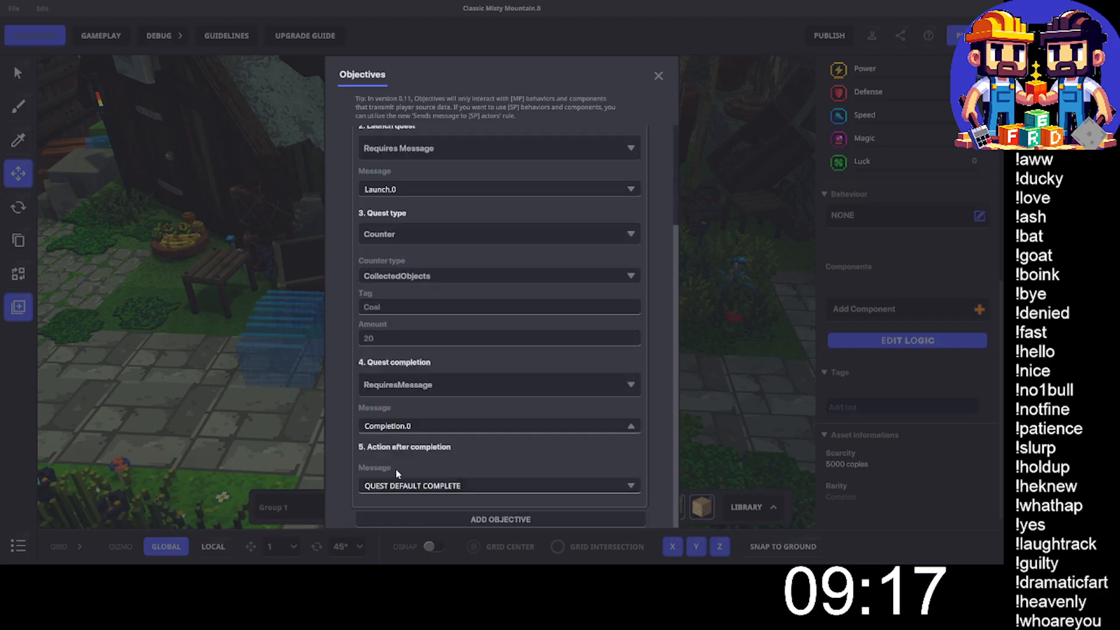
pyautogui.click(405, 486)
pyautogui.click(390, 426)
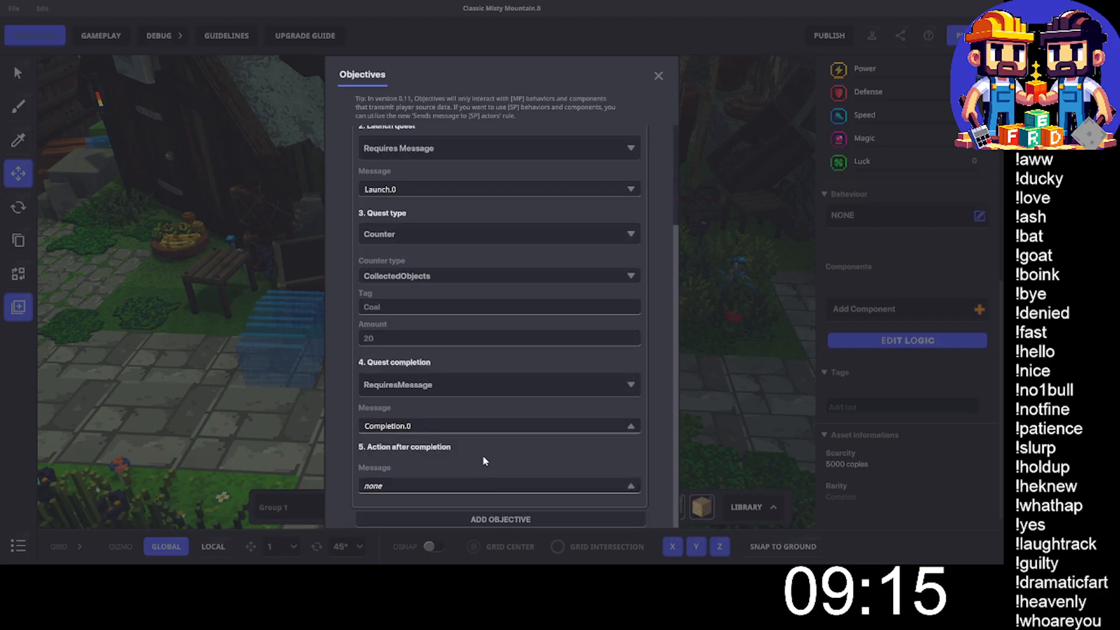
# - Reset the Coal Geology Quest's unlock message to none and close the objectives
pyautogui.scroll(3, 419, 426)
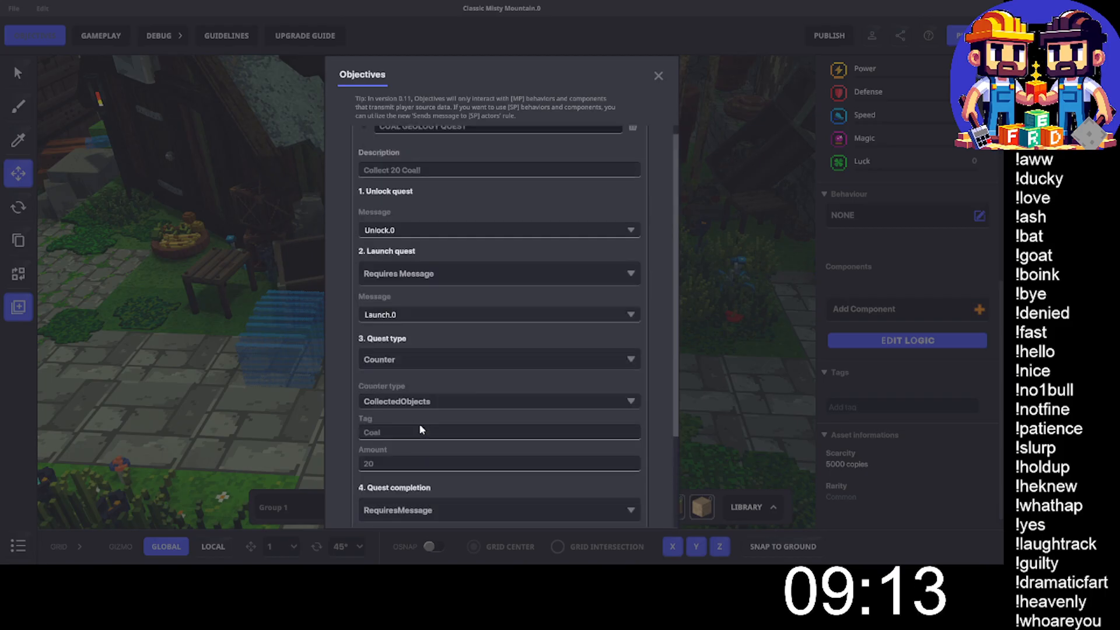
pyautogui.scroll(1, 419, 429)
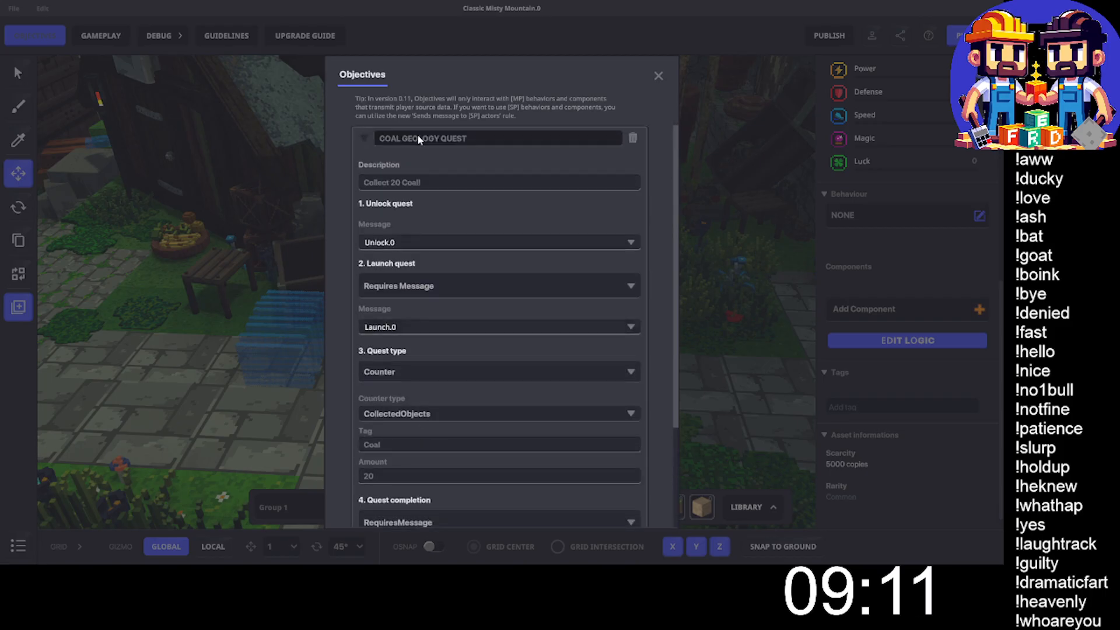
pyautogui.click(363, 138)
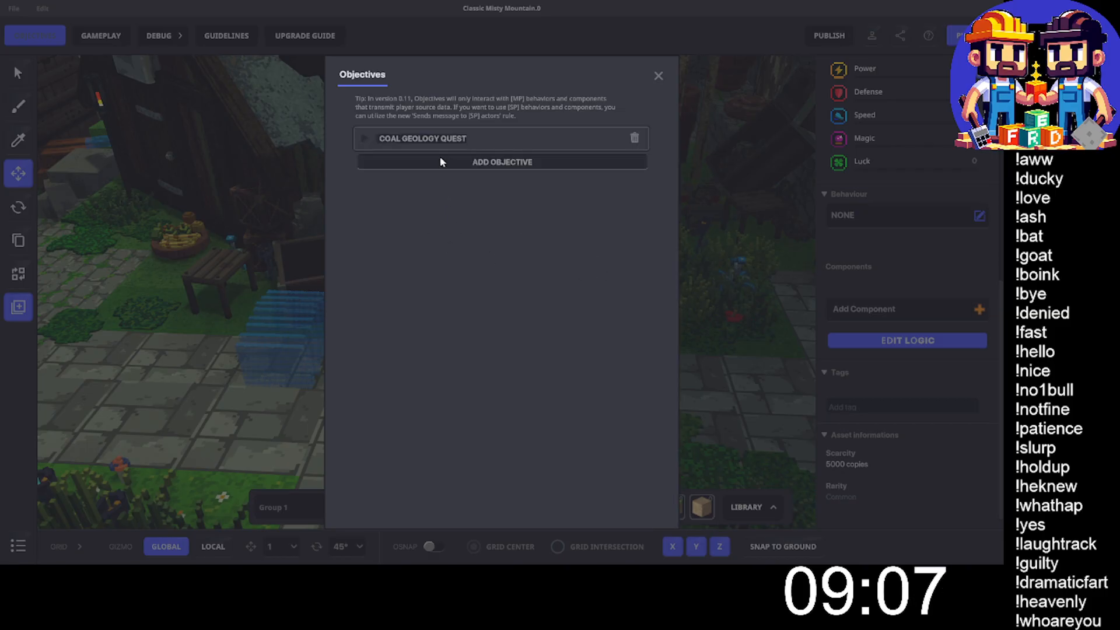
pyautogui.click(364, 138)
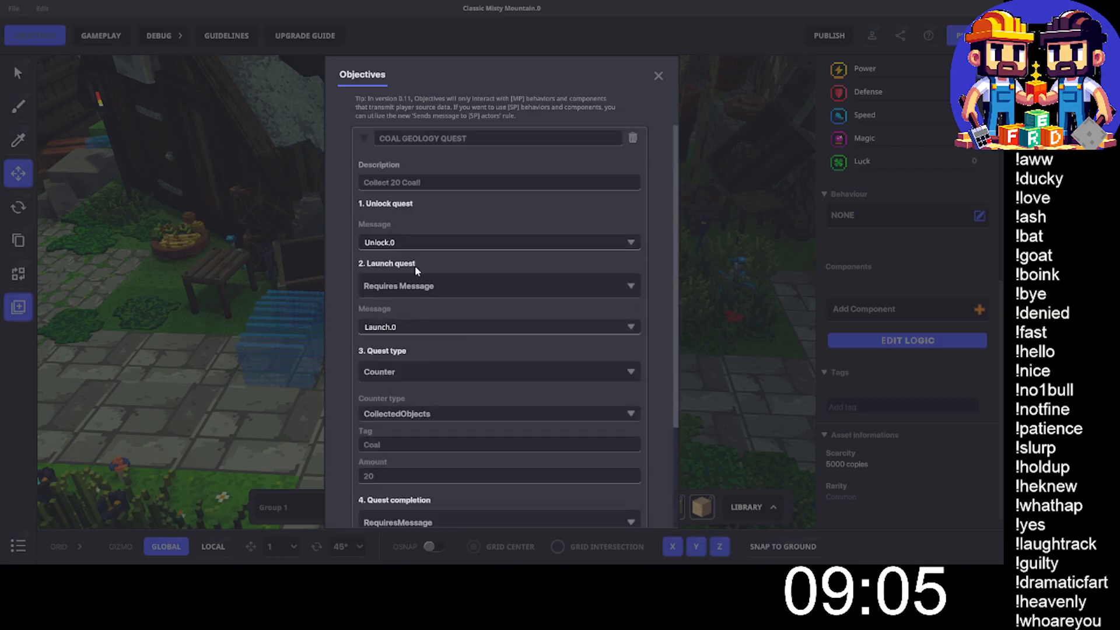
pyautogui.click(390, 241)
pyautogui.click(384, 260)
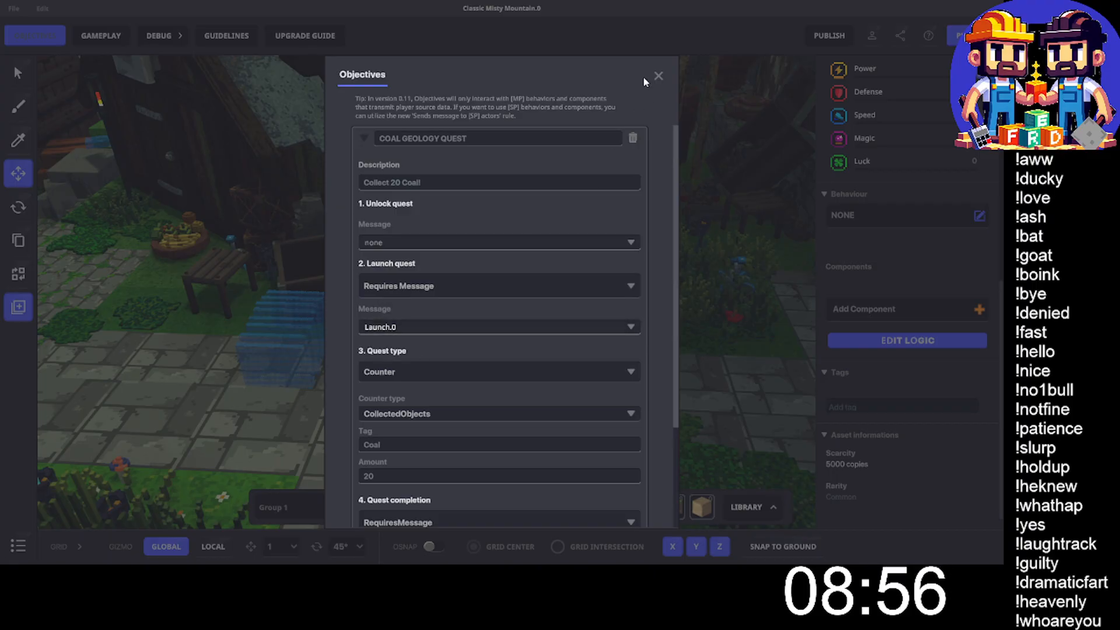
pyautogui.click(658, 76)
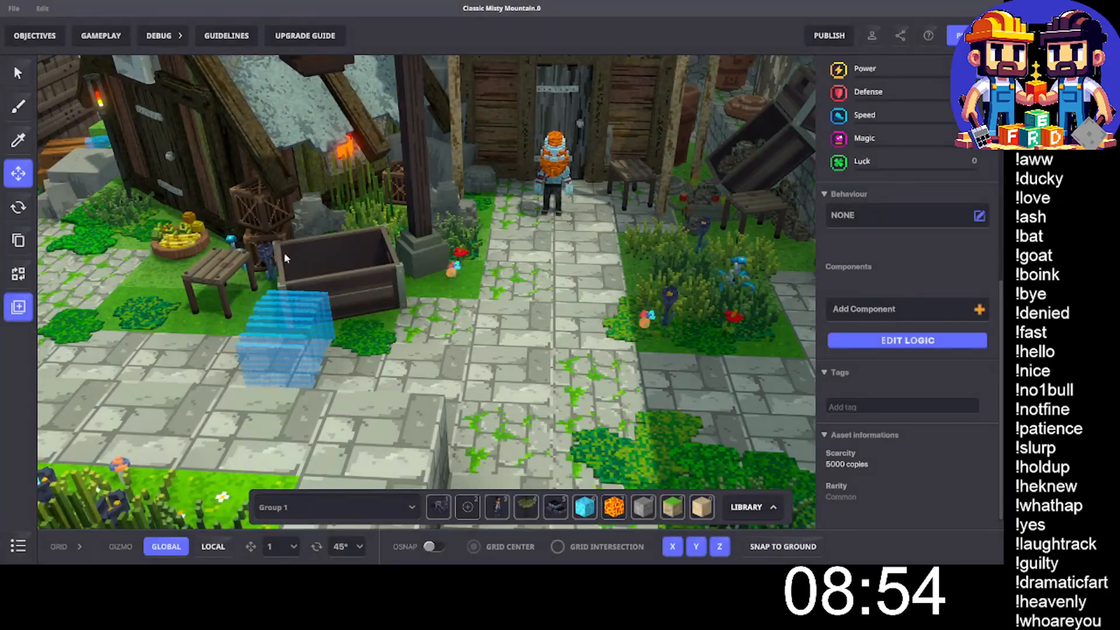
pyautogui.click(748, 507)
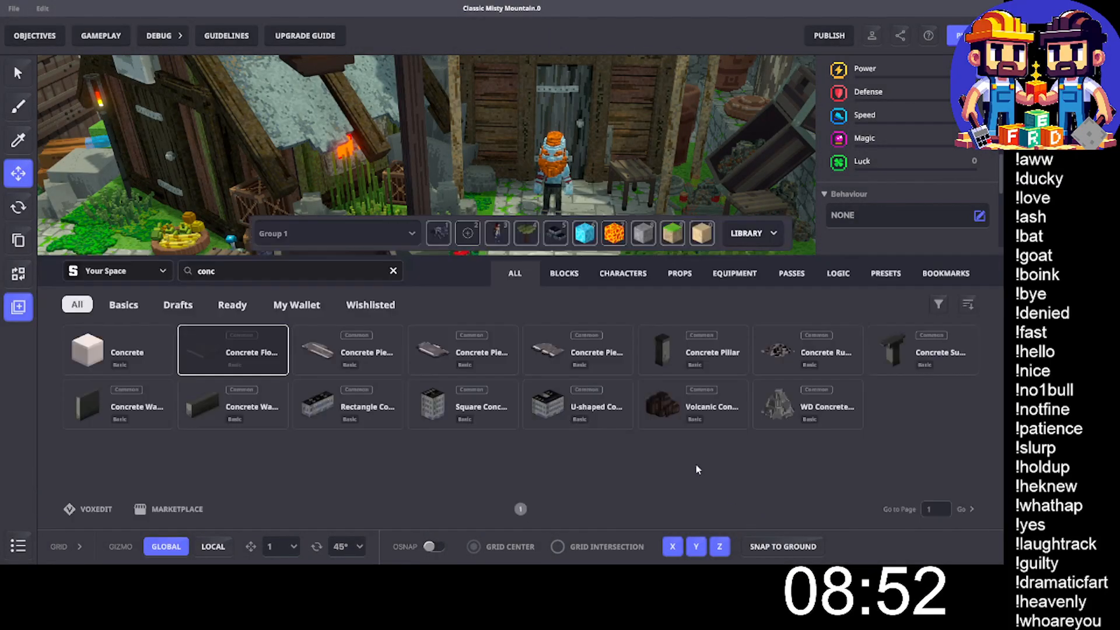
pyautogui.click(897, 278)
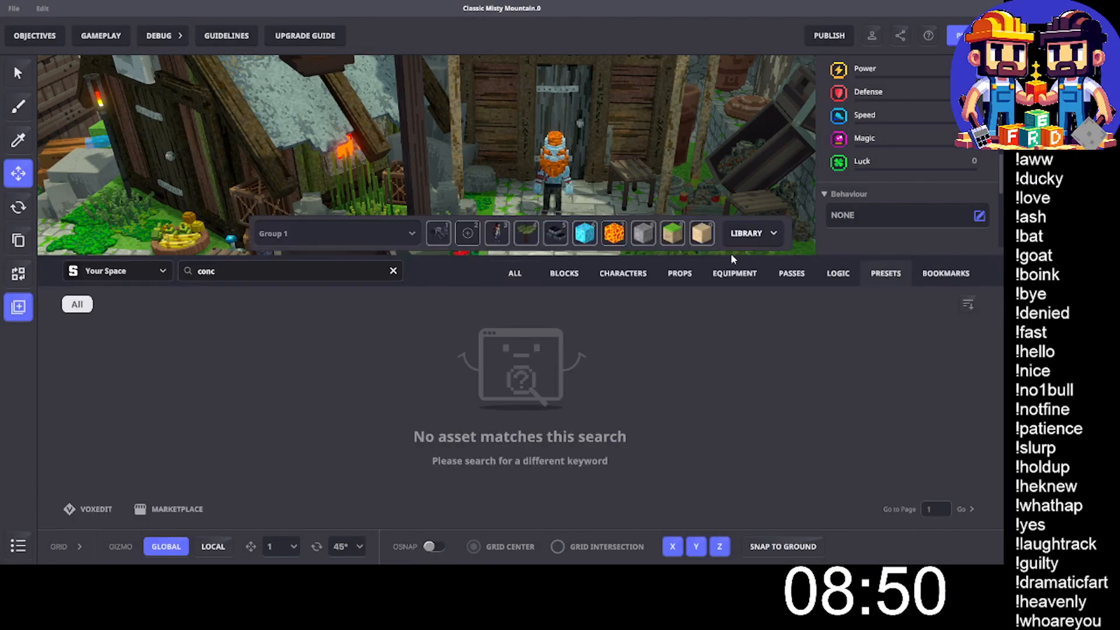
pyautogui.click(745, 232)
# - Add the tag "Coal" to the black coal block in the front row of collectable ores in the stone-walled area
pyautogui.moveTo(496, 431); pyautogui.dragTo(501, 292, button='middle')
pyautogui.scroll(8, 522, 356)
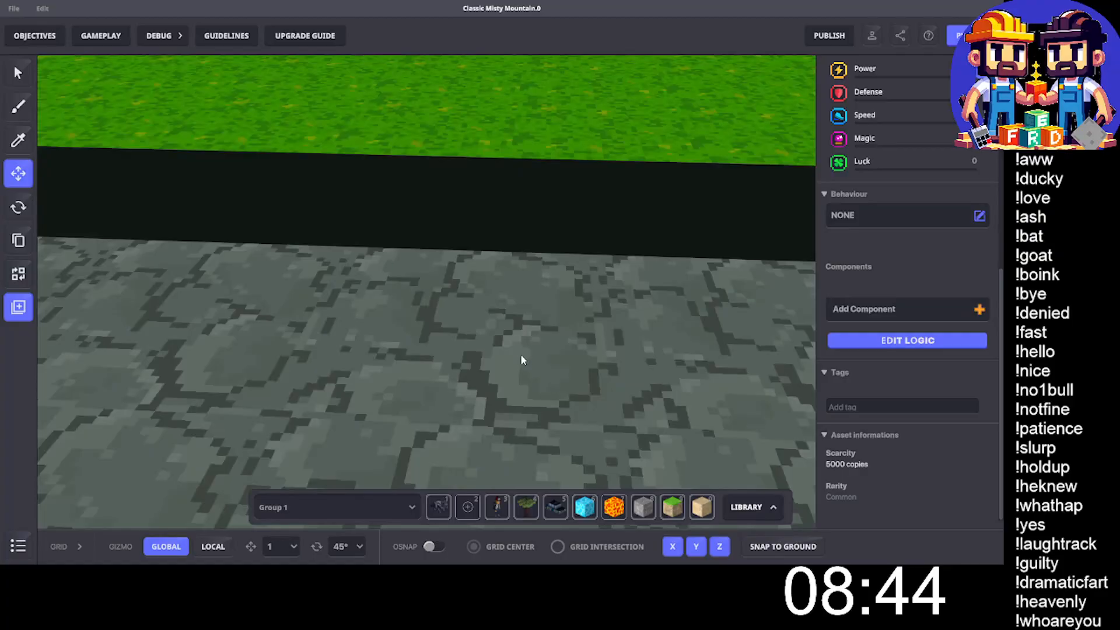
pyautogui.moveTo(520, 355); pyautogui.dragTo(462, 218, button='right')
pyautogui.scroll(10, 187, 205)
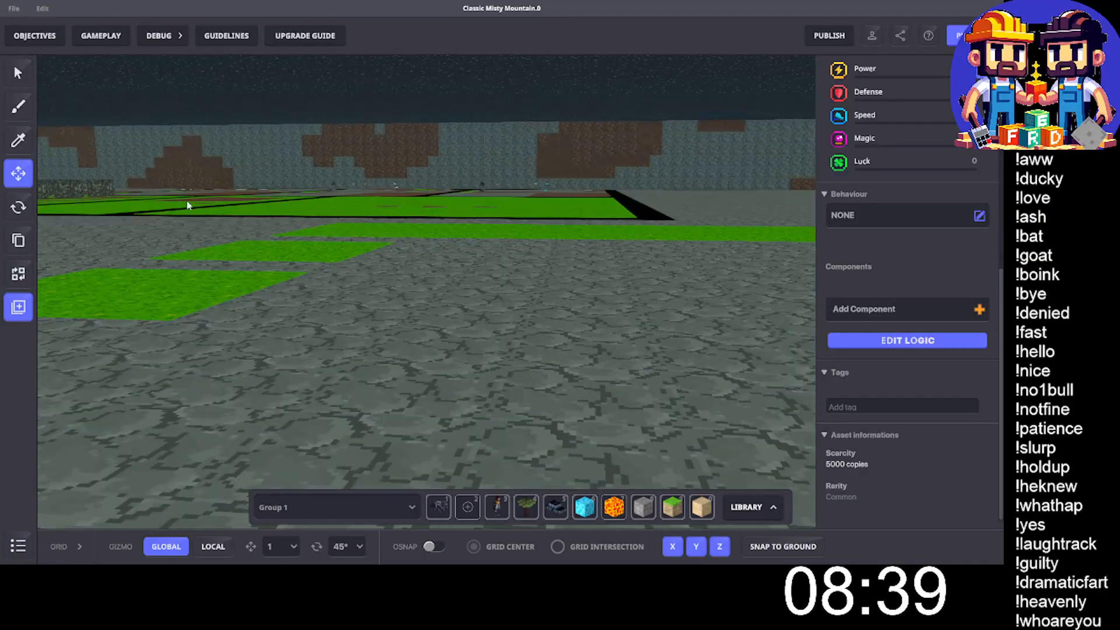
pyautogui.scroll(10, 265, 175)
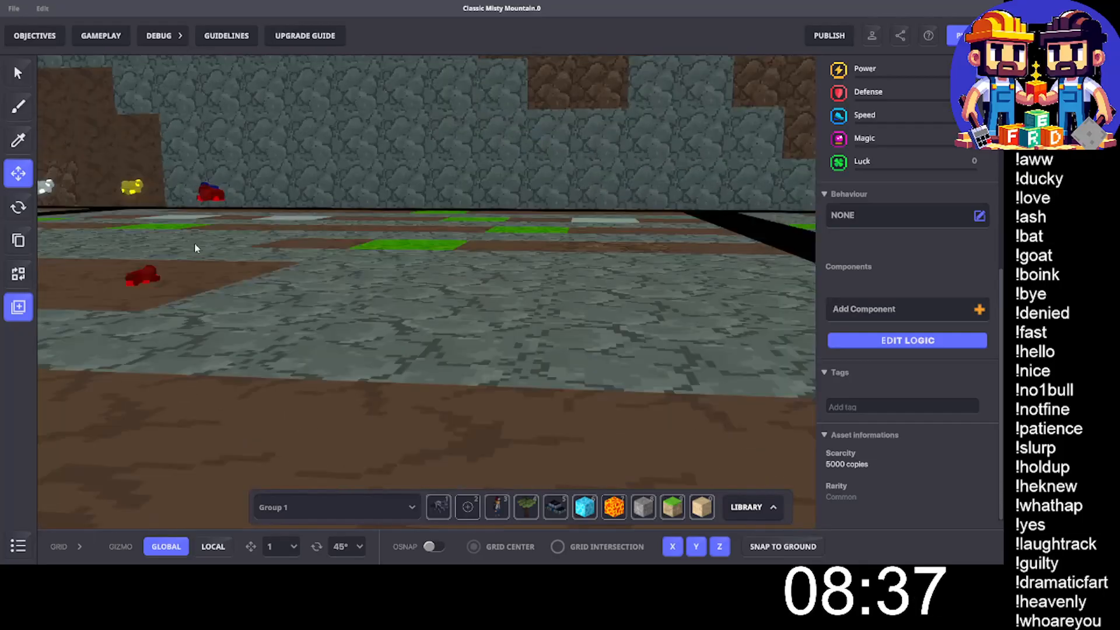
pyautogui.moveTo(194, 243); pyautogui.dragTo(441, 302, button='right')
pyautogui.click(327, 332)
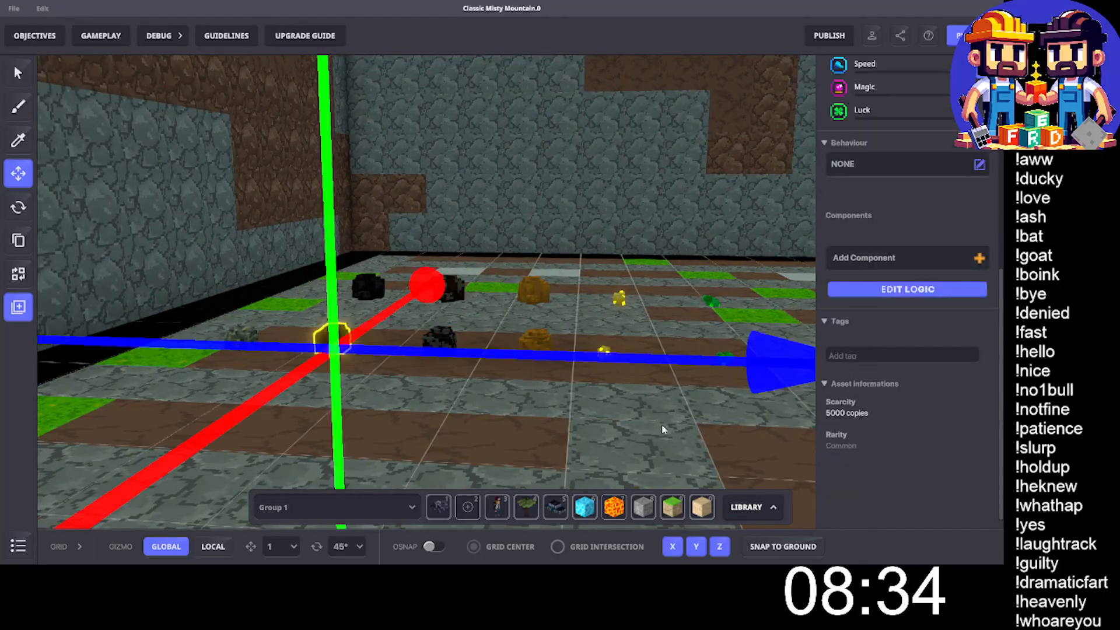
pyautogui.scroll(-10, 891, 338)
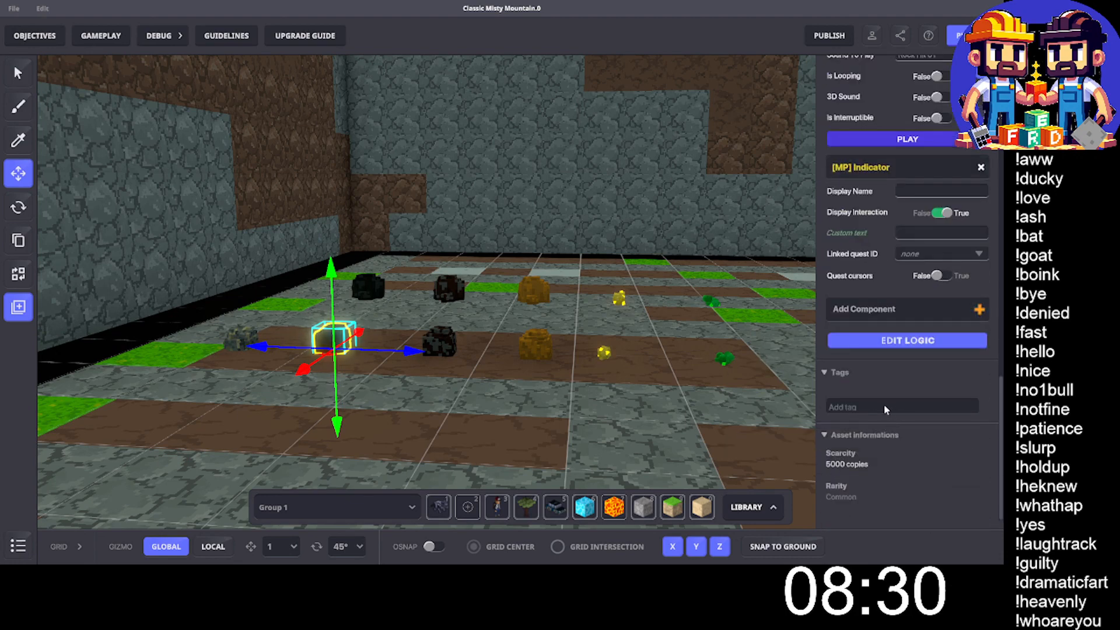
pyautogui.click(885, 407)
pyautogui.write('Coal')
pyautogui.press('Return')
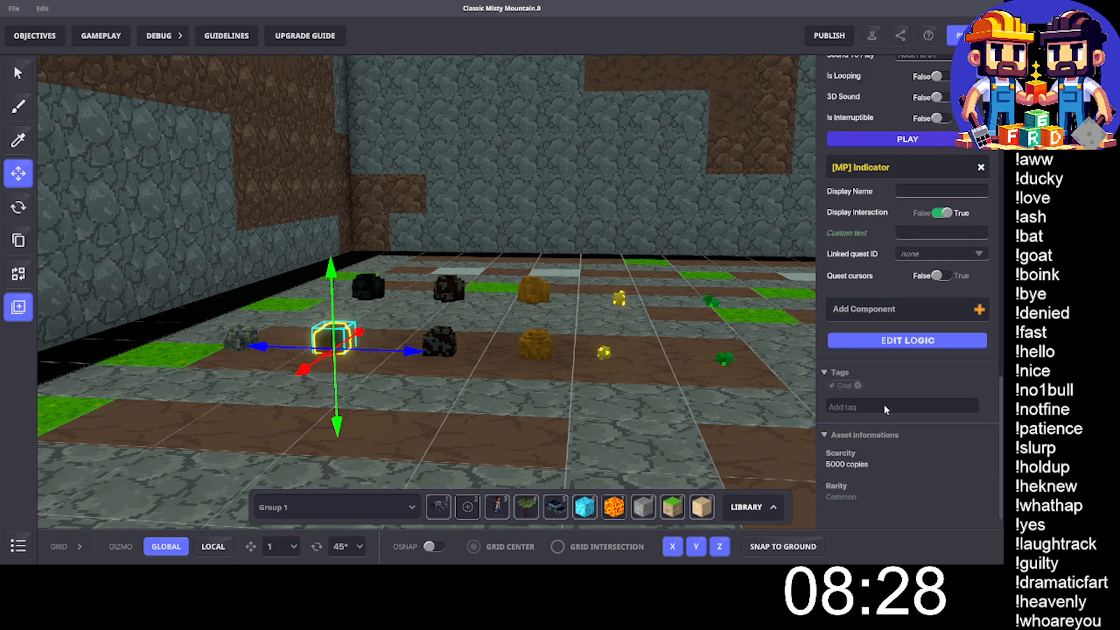
# - Add the tag "Iron" to the collectable iron block beside the coal
pyautogui.click(446, 334)
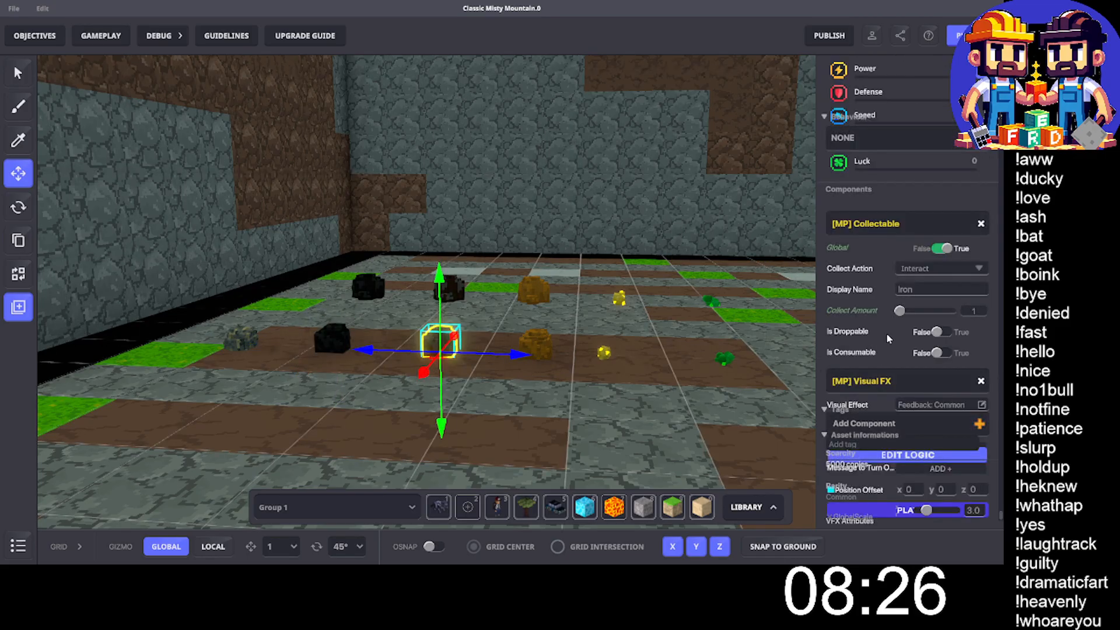
pyautogui.scroll(-5, 885, 362)
pyautogui.scroll(-5, 885, 403)
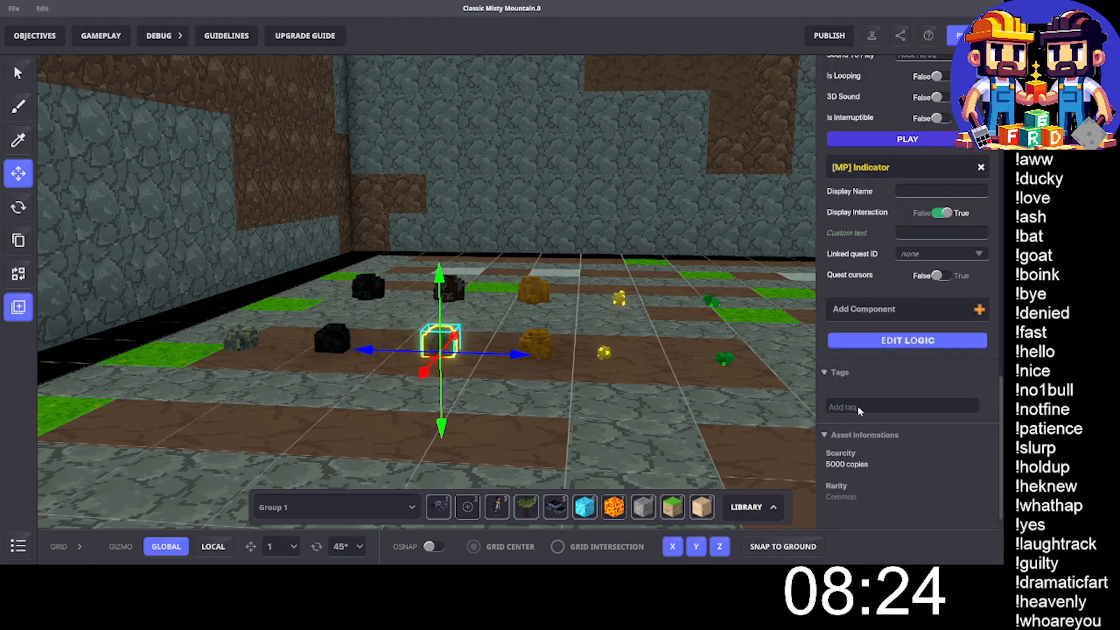
pyautogui.click(864, 408)
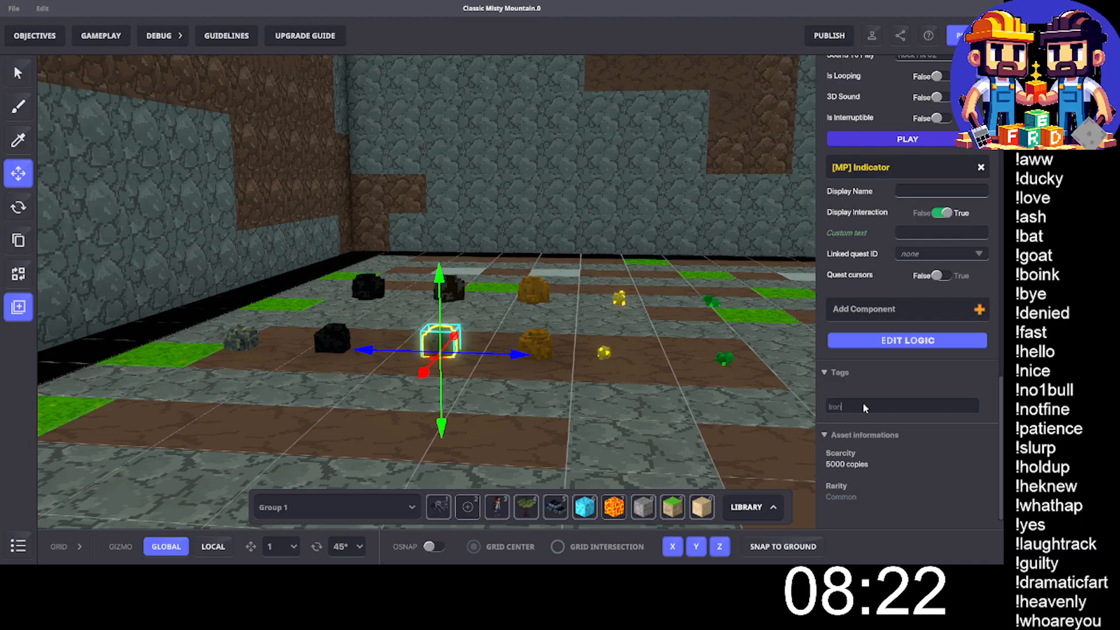
# - Add the tag "Copper" to the orange ore block in the front row beside the iron
pyautogui.click(543, 343)
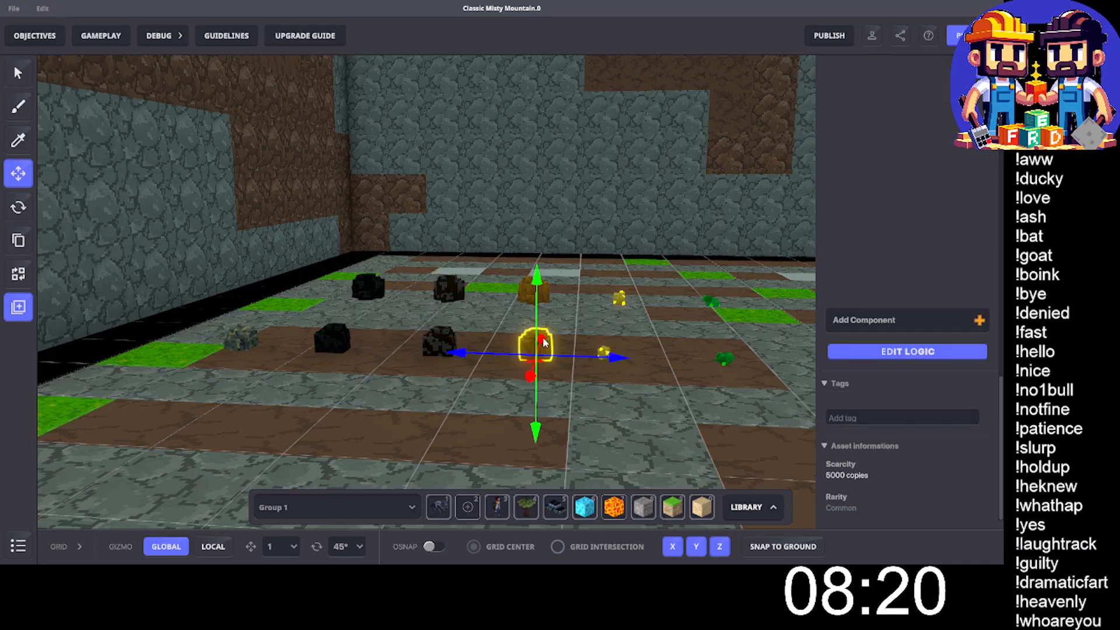
pyautogui.scroll(-10, 934, 340)
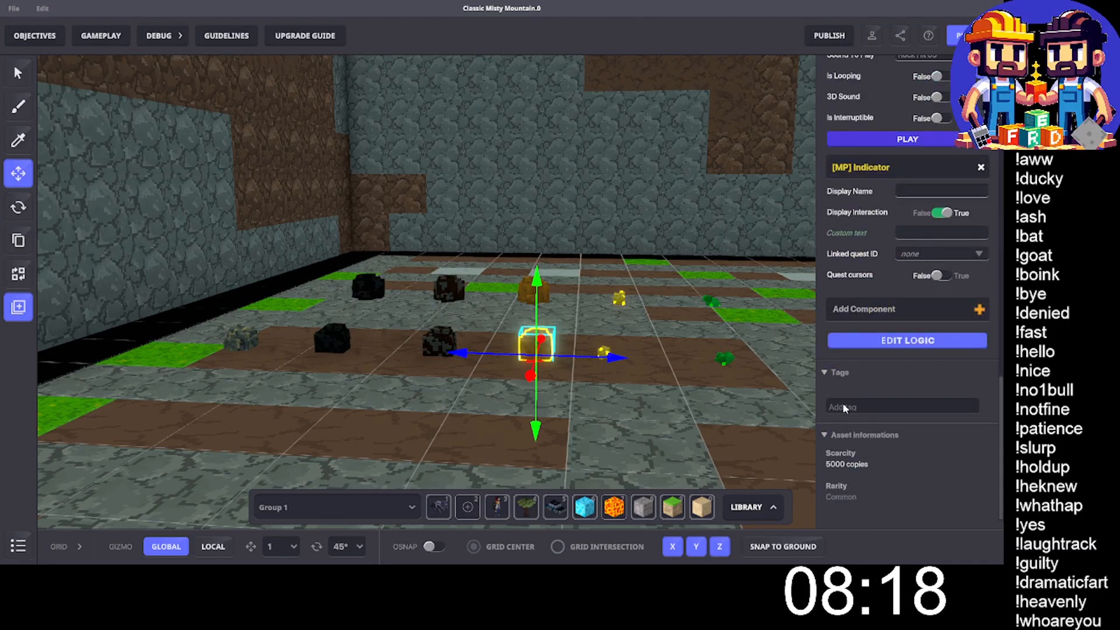
pyautogui.click(845, 407)
pyautogui.write('Copper')
pyautogui.press('Return')
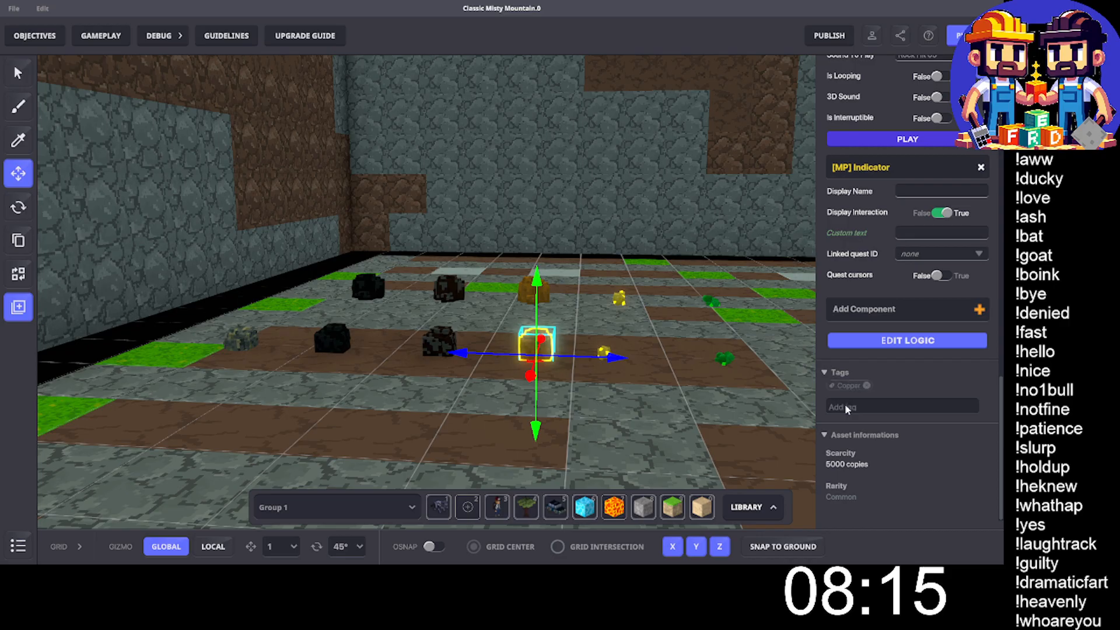
# - Bring up the tag settings of the front yellow nugget, and add the tag "Emerald" to the front green gem
pyautogui.click(604, 352)
pyautogui.scroll(-15, 901, 378)
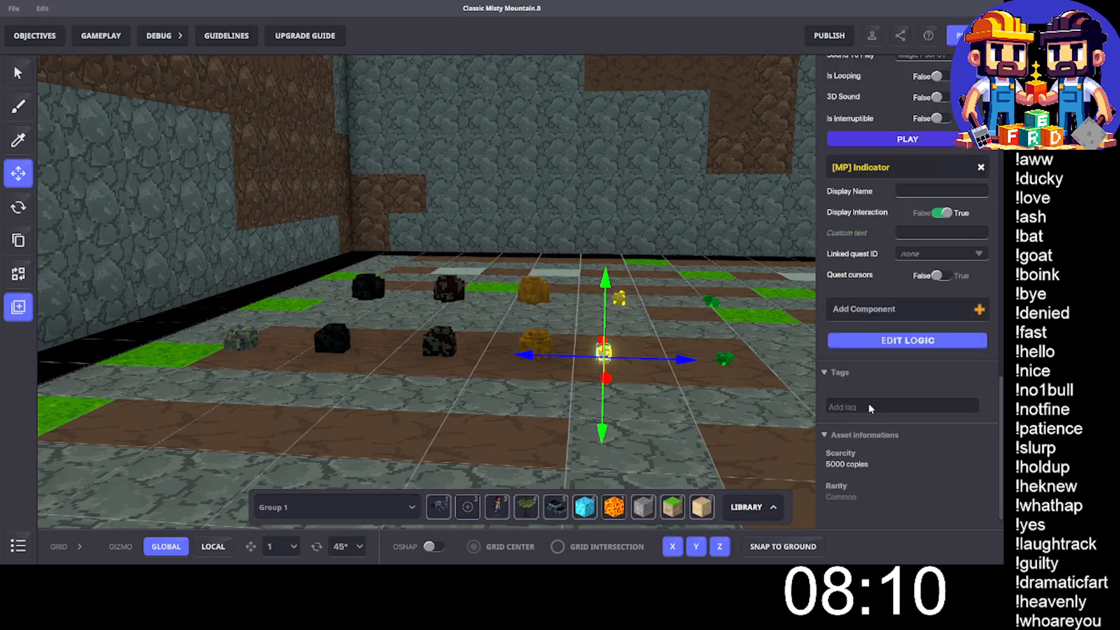
pyautogui.click(724, 358)
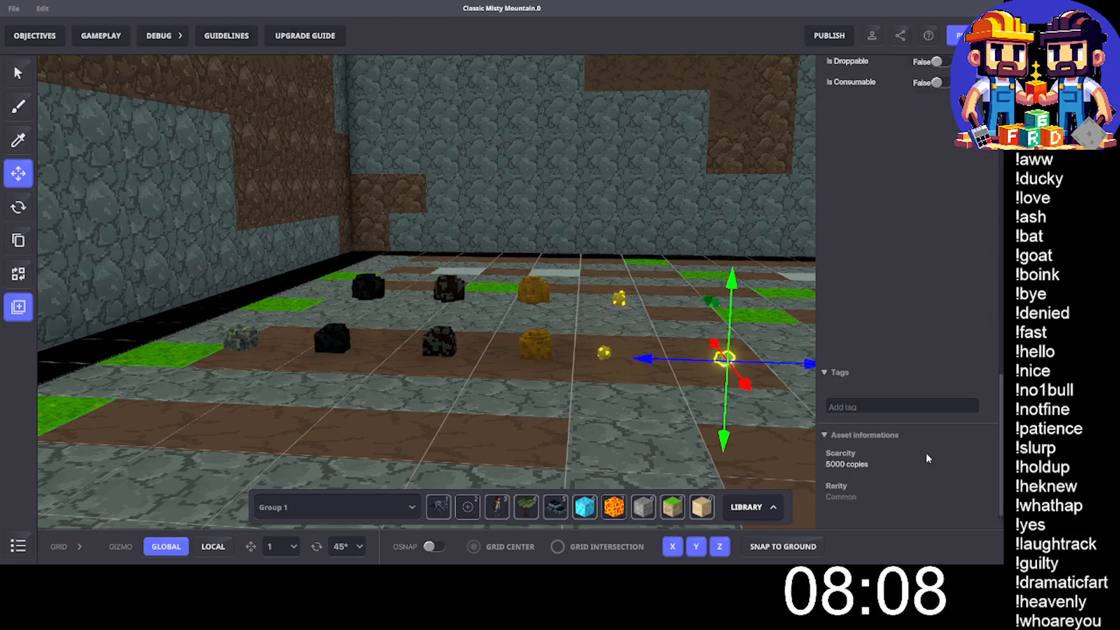
pyautogui.scroll(-10, 936, 361)
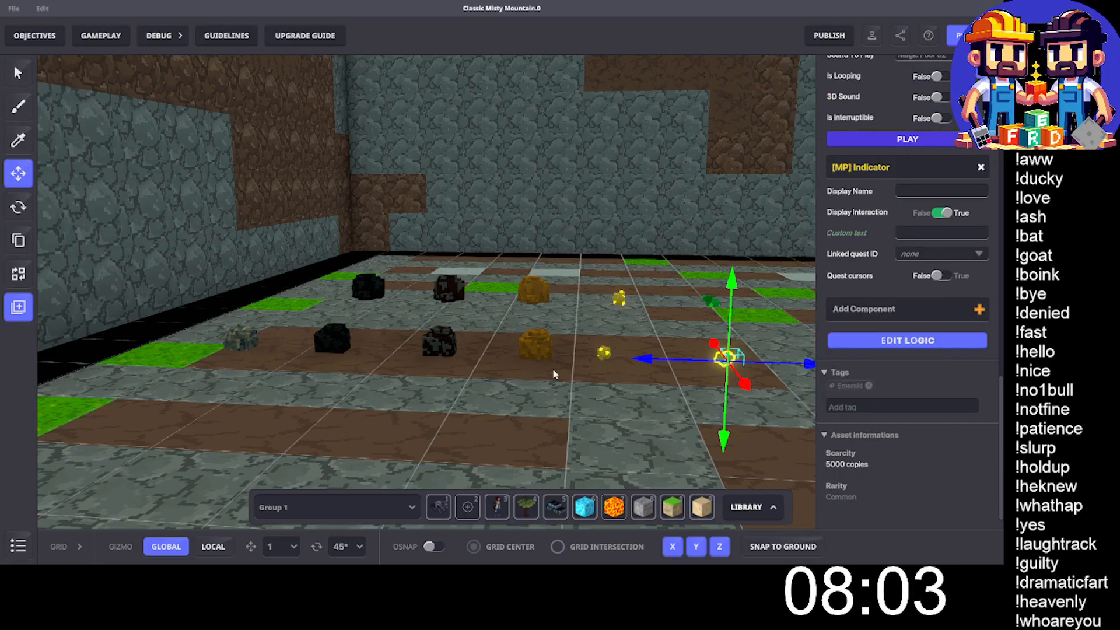
# - Add the tag "Silver" to the front white nugget in the neighbouring ore plot
pyautogui.moveTo(588, 274); pyautogui.dragTo(606, 327, button='middle')
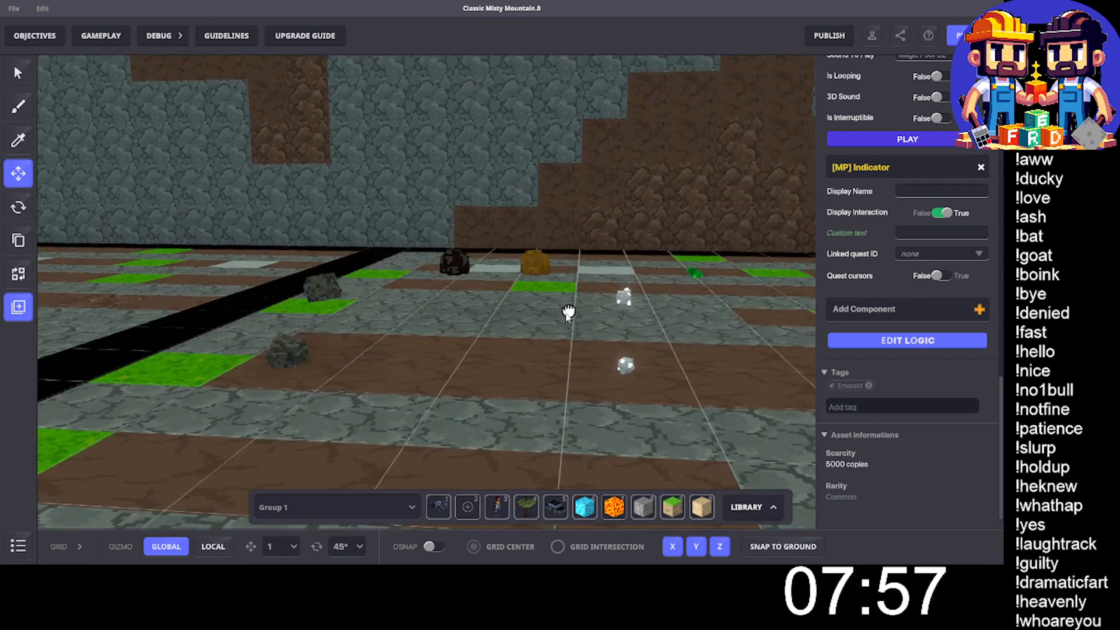
pyautogui.click(627, 364)
pyautogui.scroll(-10, 892, 306)
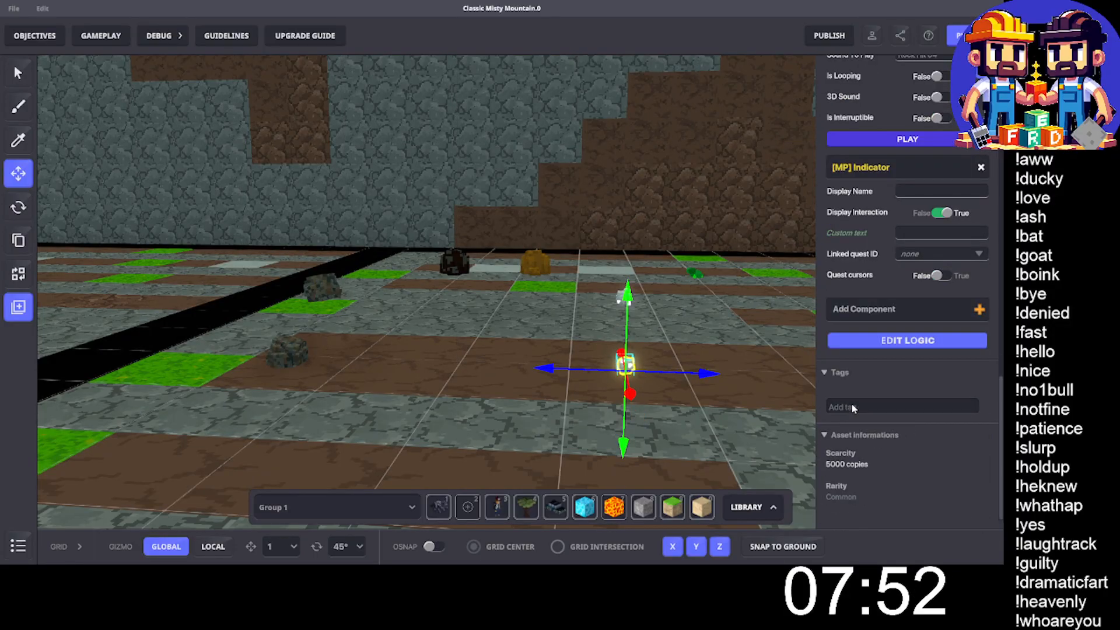
pyautogui.click(852, 408)
pyautogui.write('Silver')
pyautogui.press('Return')
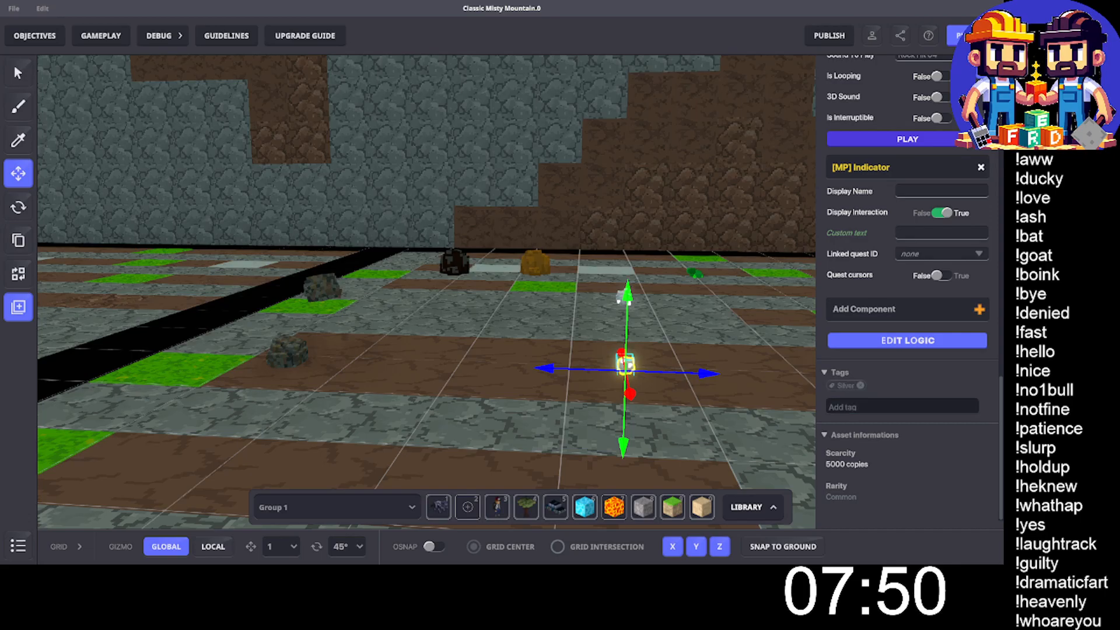
# - Add the tag "Sapphire" to the front collectable sapphire gem
pyautogui.moveTo(804, 378); pyautogui.dragTo(440, 367, button='middle')
pyautogui.click(441, 366)
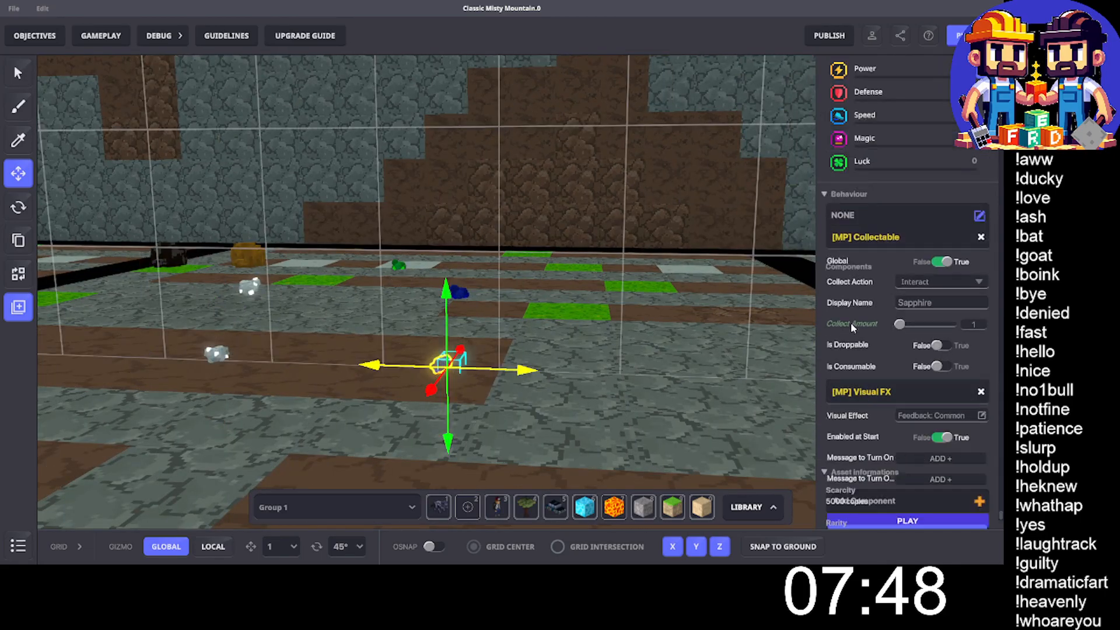
pyautogui.scroll(-10, 857, 327)
pyautogui.click(881, 402)
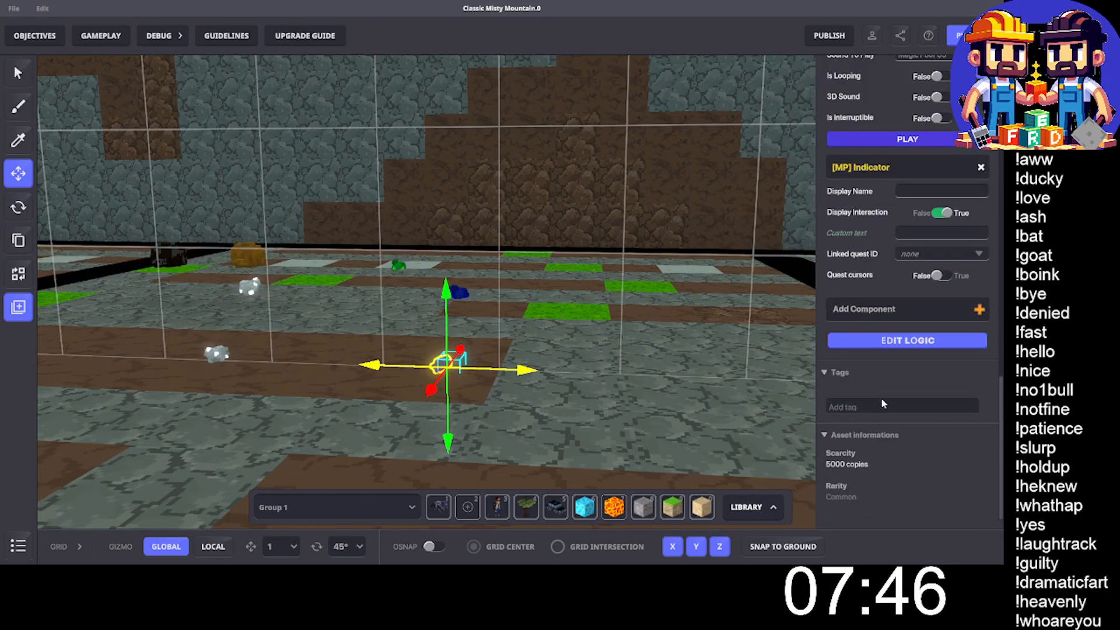
pyautogui.write('Sapphire')
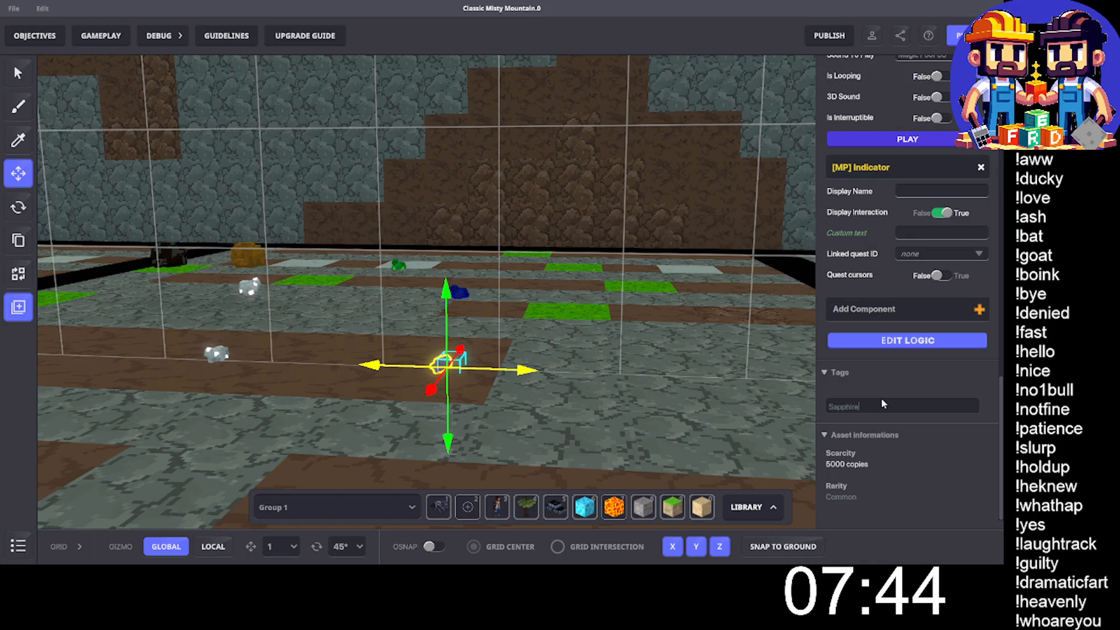
pyautogui.press('Return')
# - Add the tag "Ruby" to the front red gem in the ore display
pyautogui.moveTo(756, 323); pyautogui.dragTo(577, 320, button='middle')
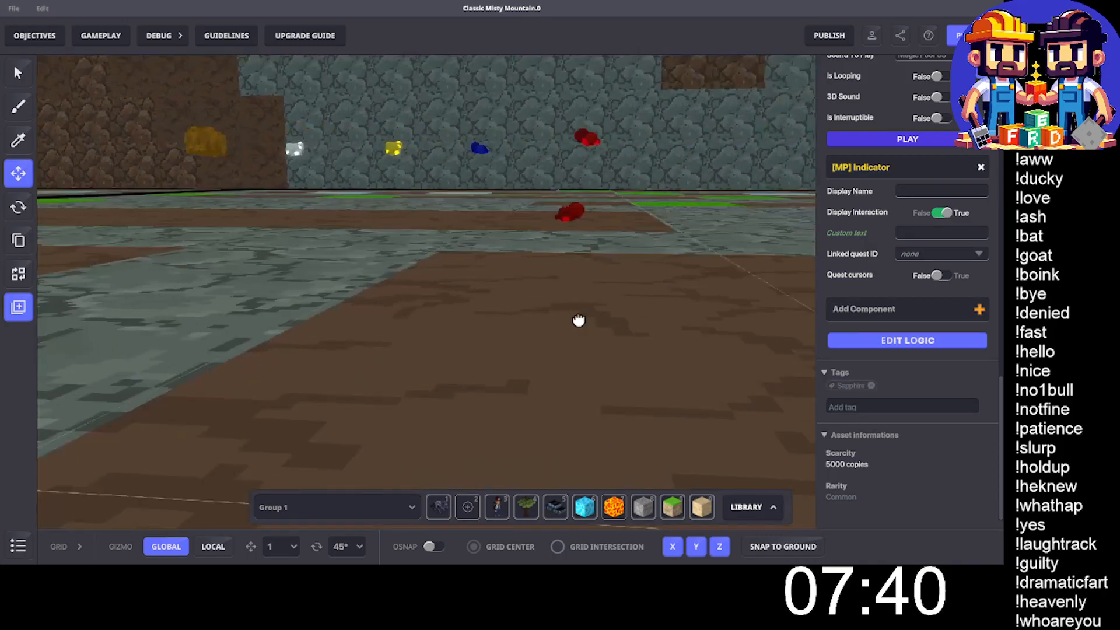
pyautogui.click(566, 211)
pyautogui.scroll(-10, 928, 309)
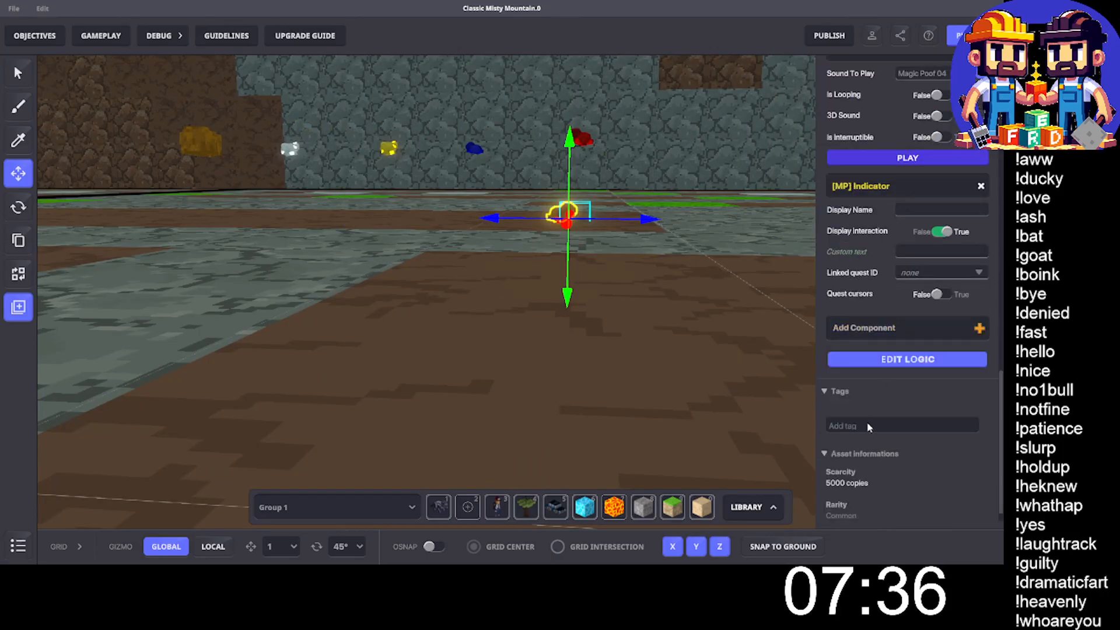
pyautogui.click(869, 426)
pyautogui.write('Ruby')
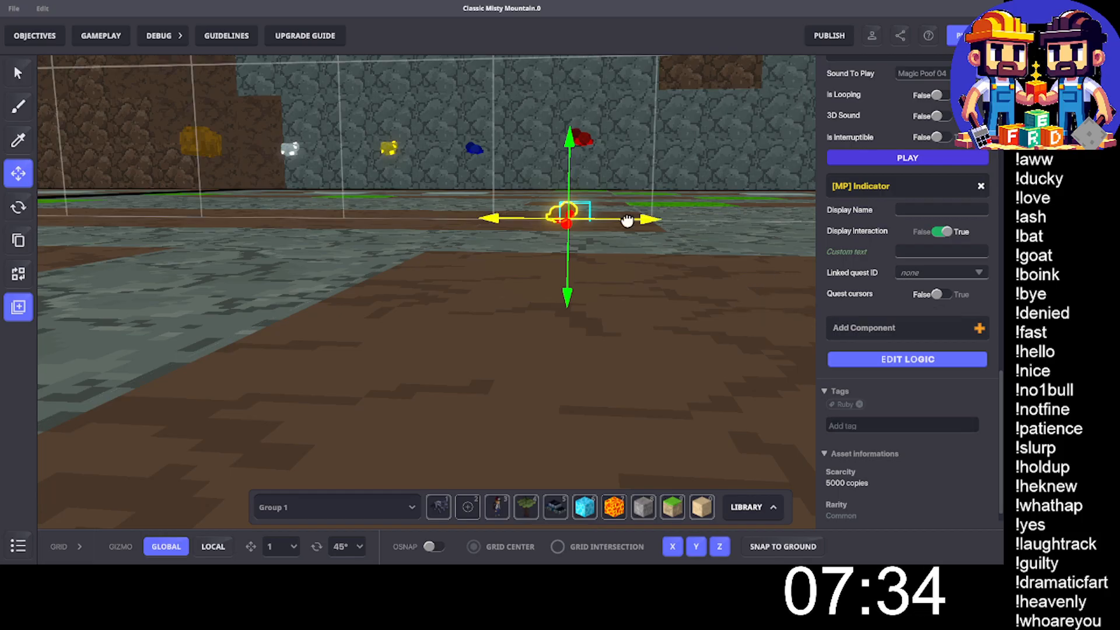
# - Add the tag "WhiteDiamond" to the front collectable white diamond in the next ore plot
pyautogui.moveTo(627, 221); pyautogui.dragTo(521, 270, button='middle')
pyautogui.scroll(-2, 570, 264)
pyautogui.scroll(1, 628, 354)
pyautogui.click(628, 353)
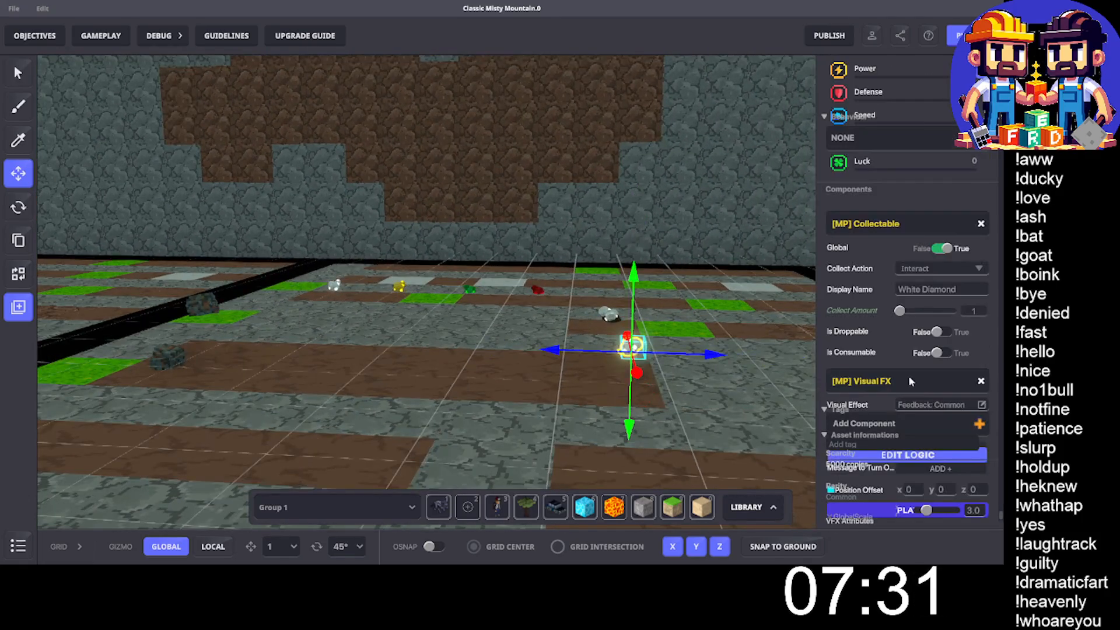
pyautogui.scroll(-10, 878, 342)
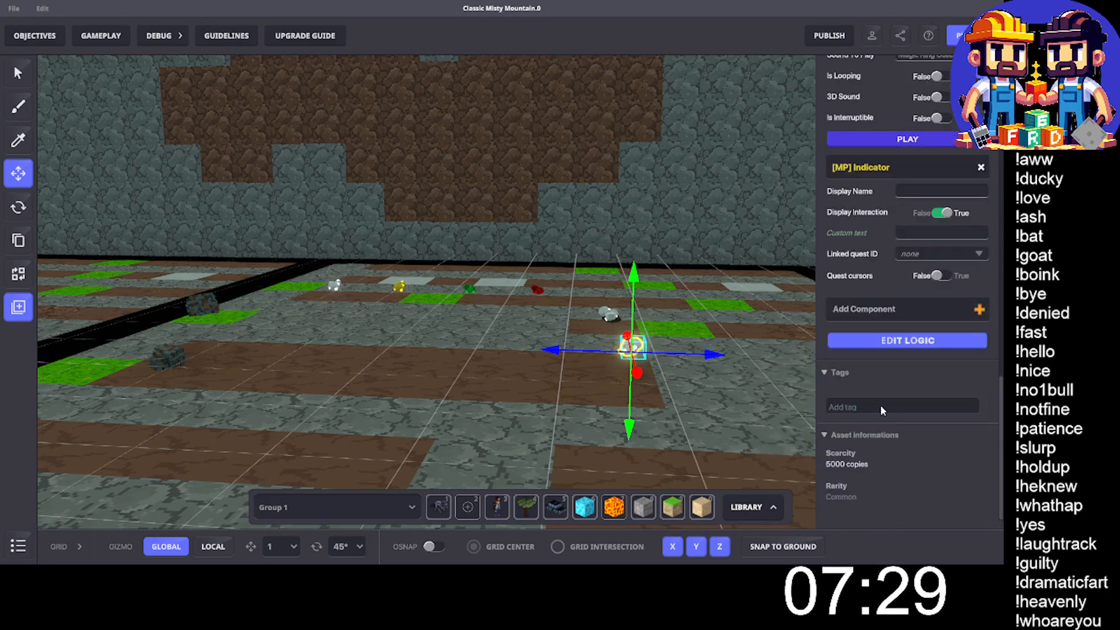
pyautogui.click(881, 406)
pyautogui.write('white')
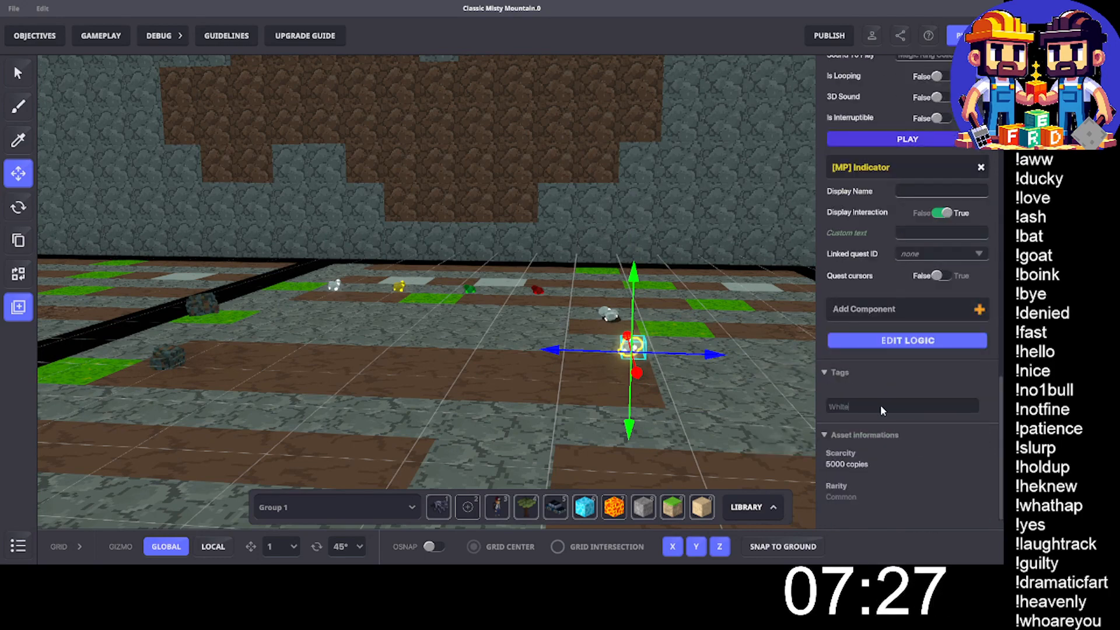
pyautogui.write('Diamond')
pyautogui.press('Return')
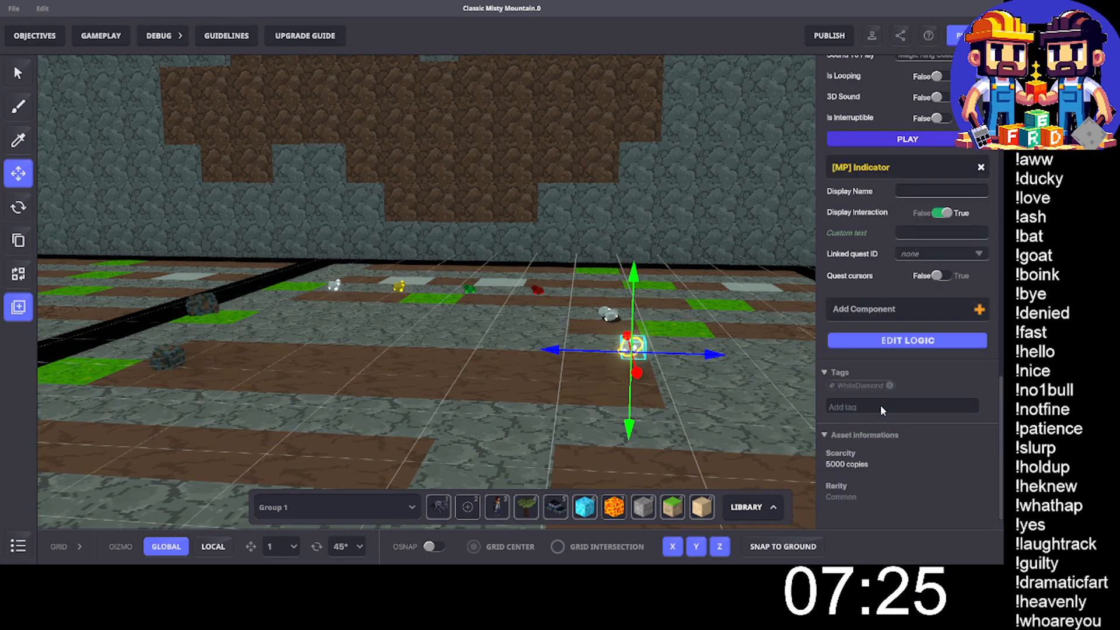
# - Add the tag "BlueDiamond" to the front collectable blue diamond in the following ore plot
pyautogui.moveTo(721, 347); pyautogui.dragTo(571, 338, button='middle')
pyautogui.click(484, 389)
pyautogui.scroll(-5, 868, 400)
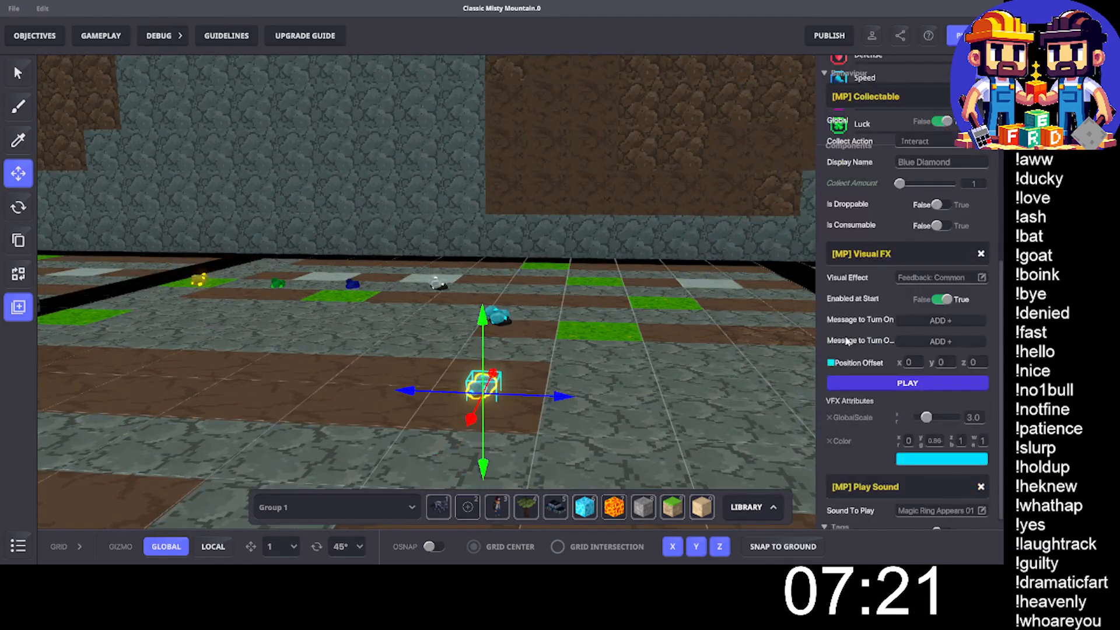
pyautogui.scroll(-1, 868, 397)
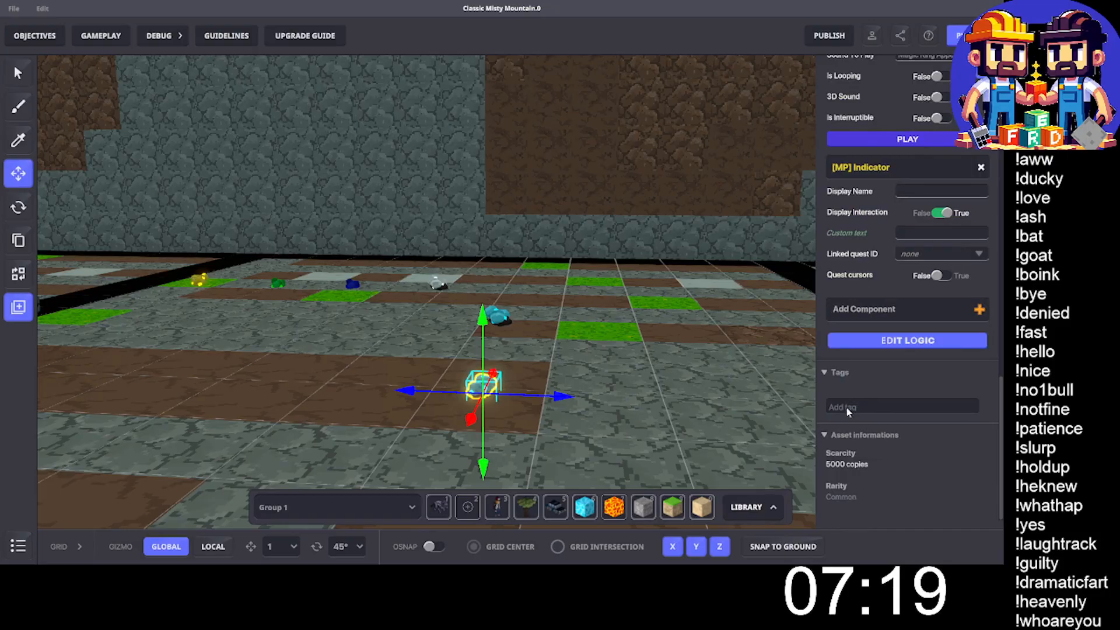
pyautogui.click(846, 405)
pyautogui.write('BlueDiamond')
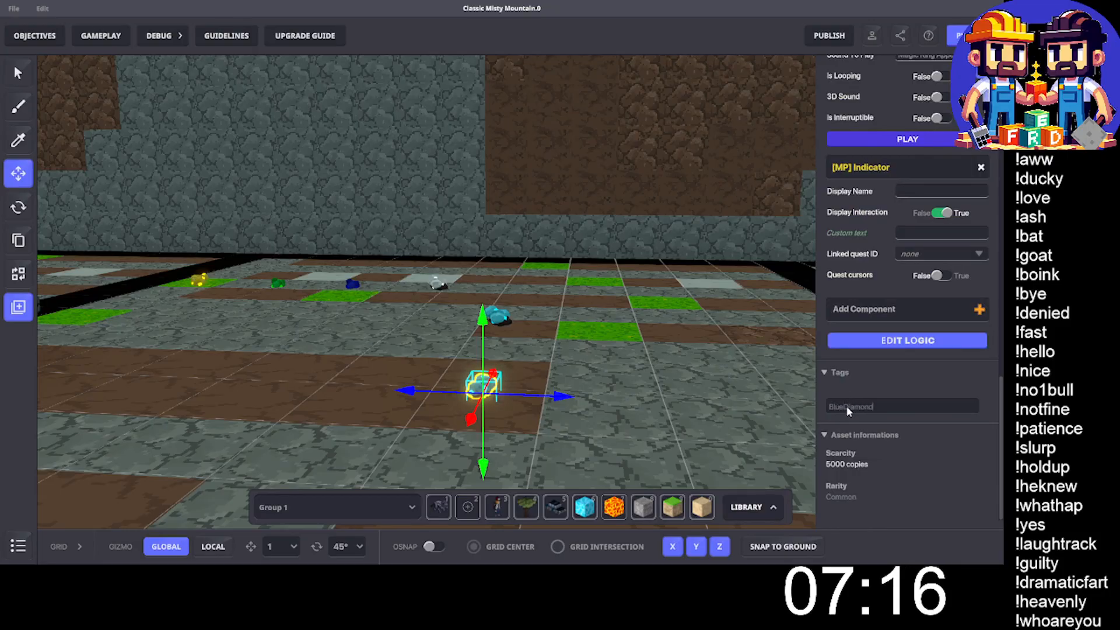
pyautogui.press('Return')
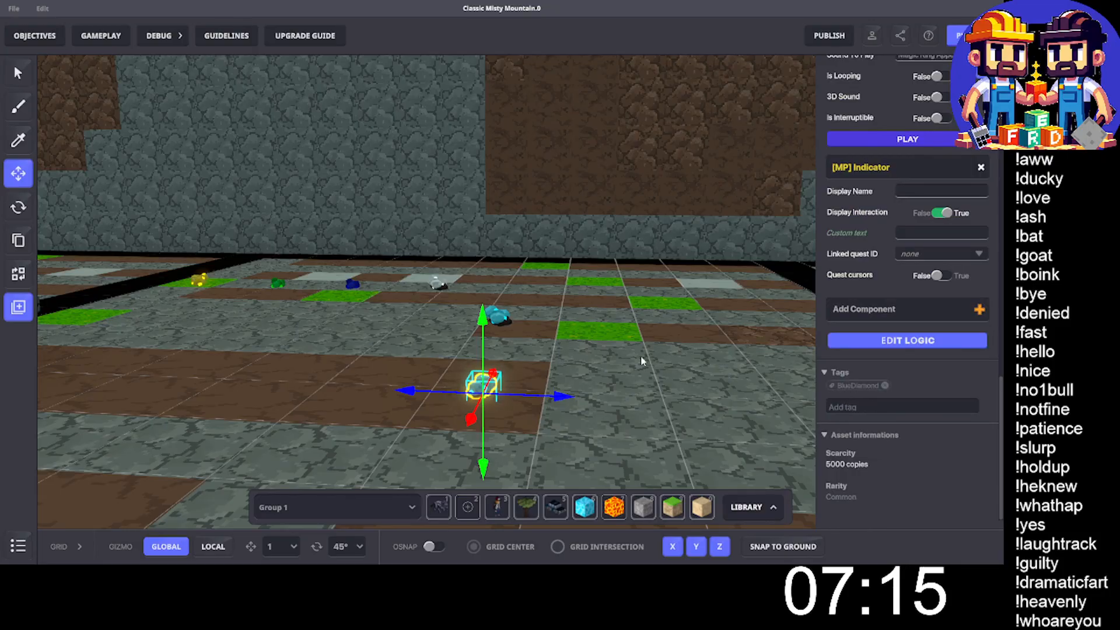
pyautogui.scroll(-4, 268, 318)
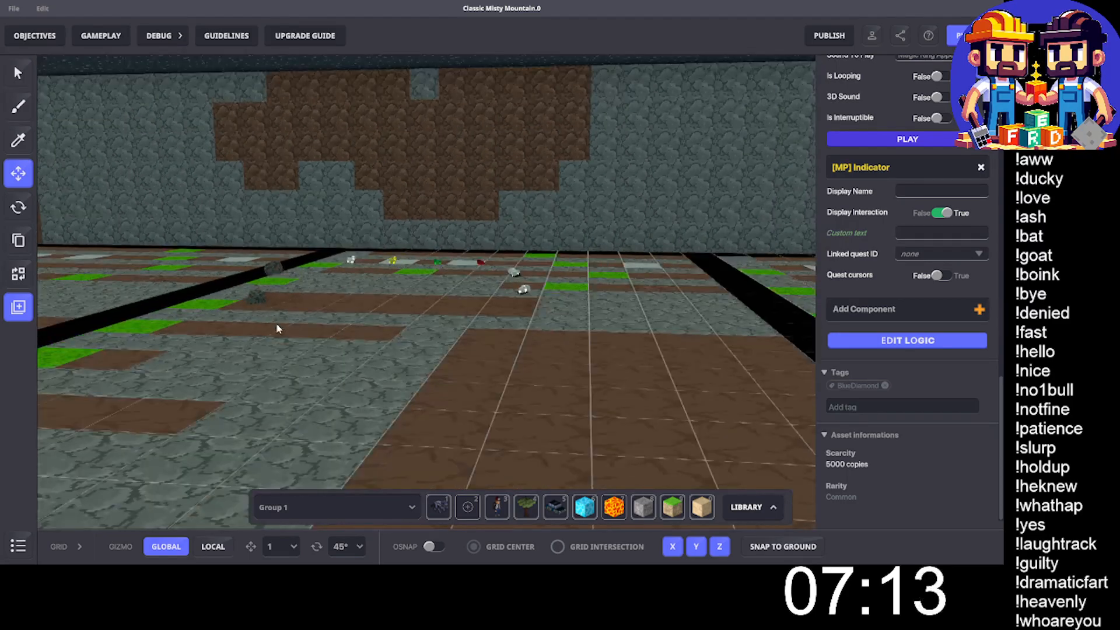
# - Save the front collectable coal in the ore display over the existing preset DropCoal, keeping that preset name
pyautogui.moveTo(278, 328); pyautogui.dragTo(652, 346, button='middle')
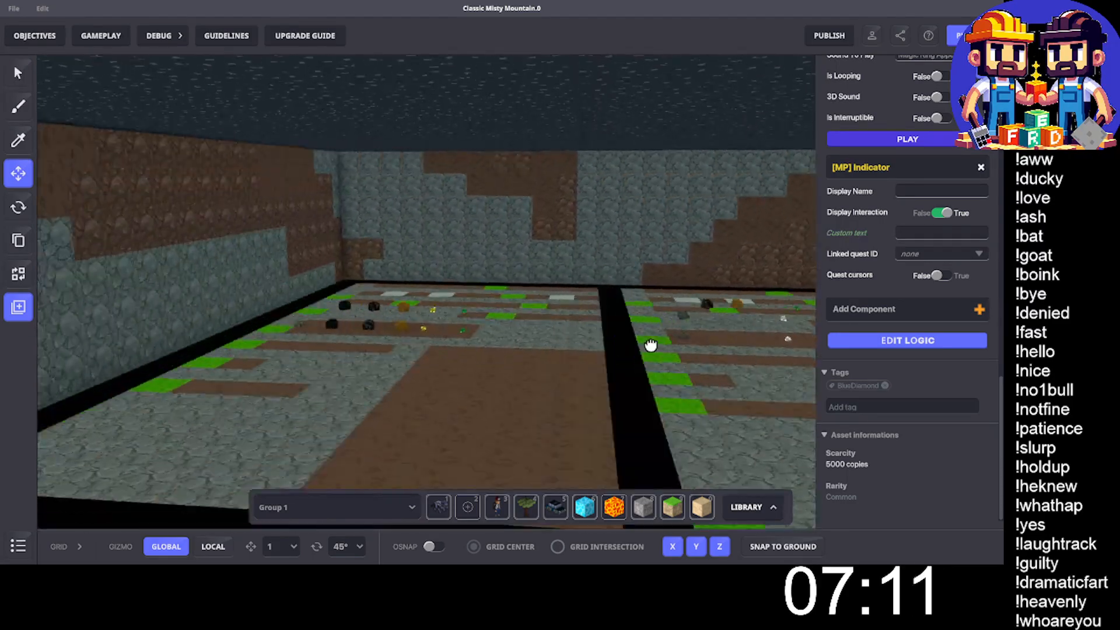
pyautogui.scroll(6, 378, 315)
pyautogui.click(317, 337)
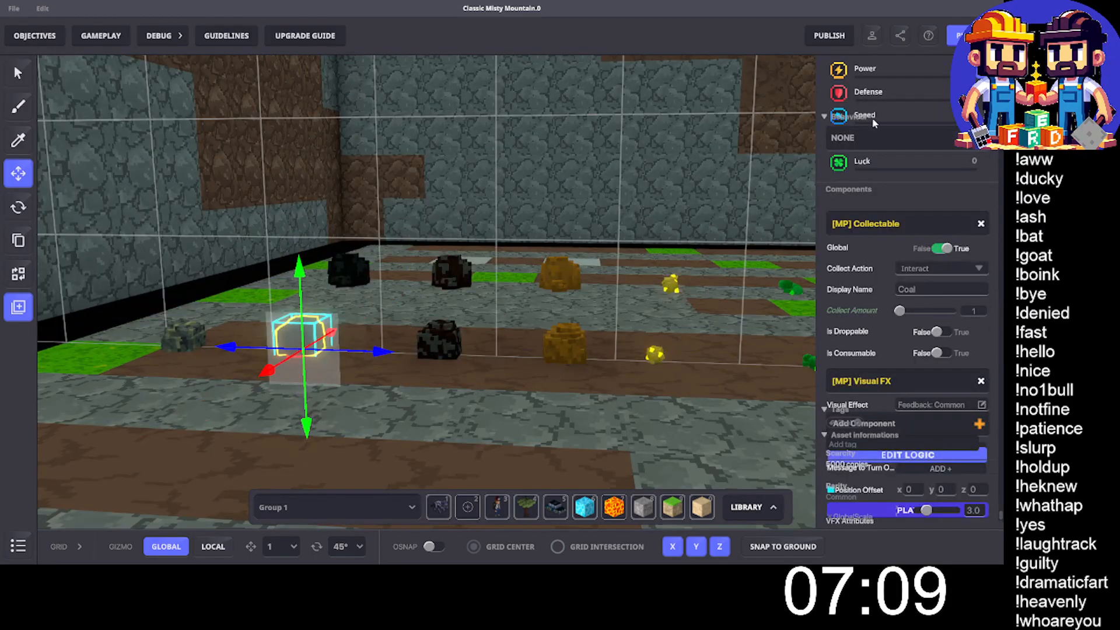
pyautogui.scroll(5, 853, 136)
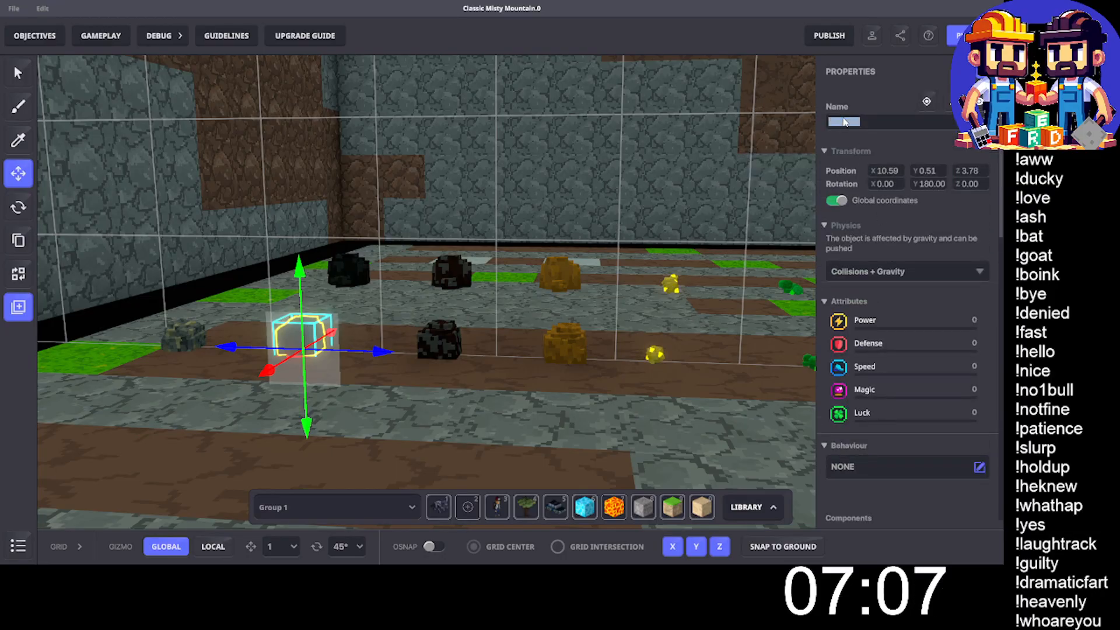
pyautogui.click(13, 309)
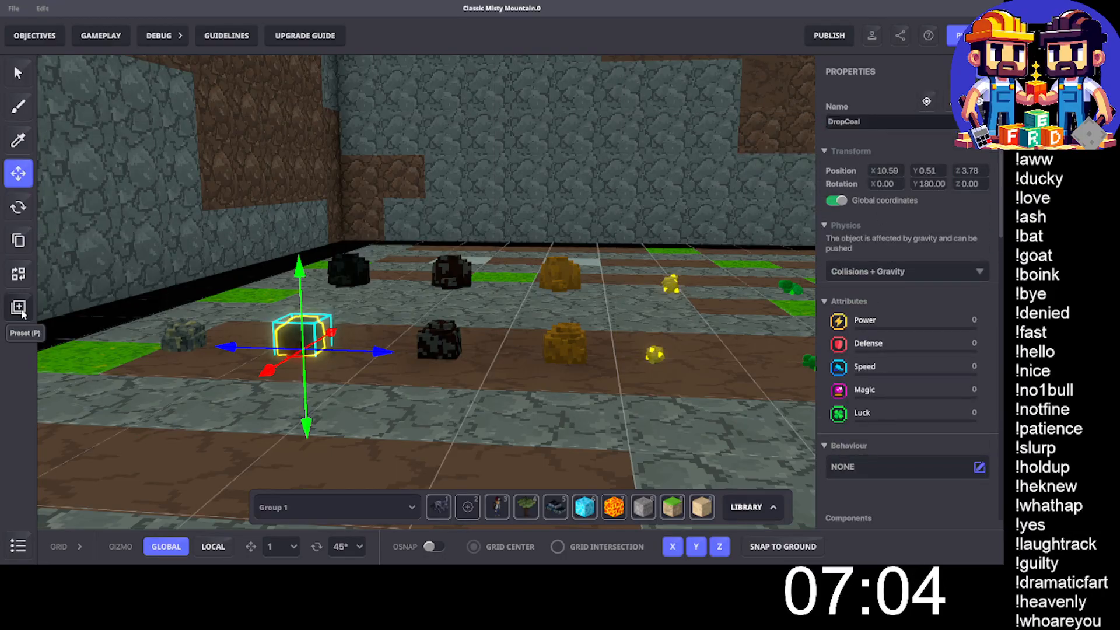
pyautogui.press('p')
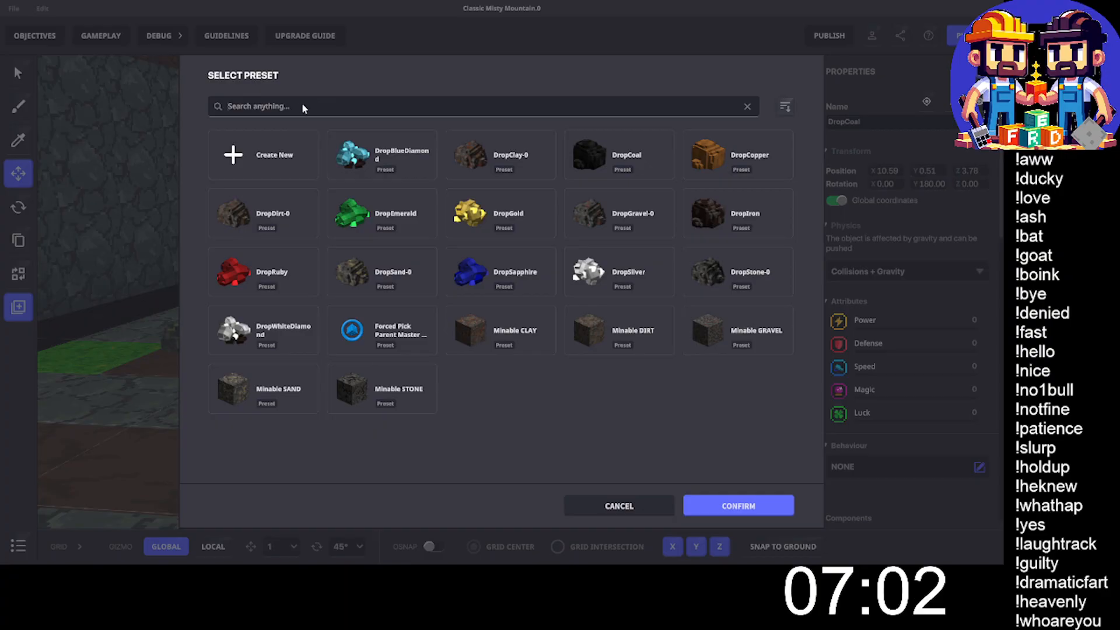
pyautogui.click(298, 106)
pyautogui.write('DropCoal')
pyautogui.click(299, 168)
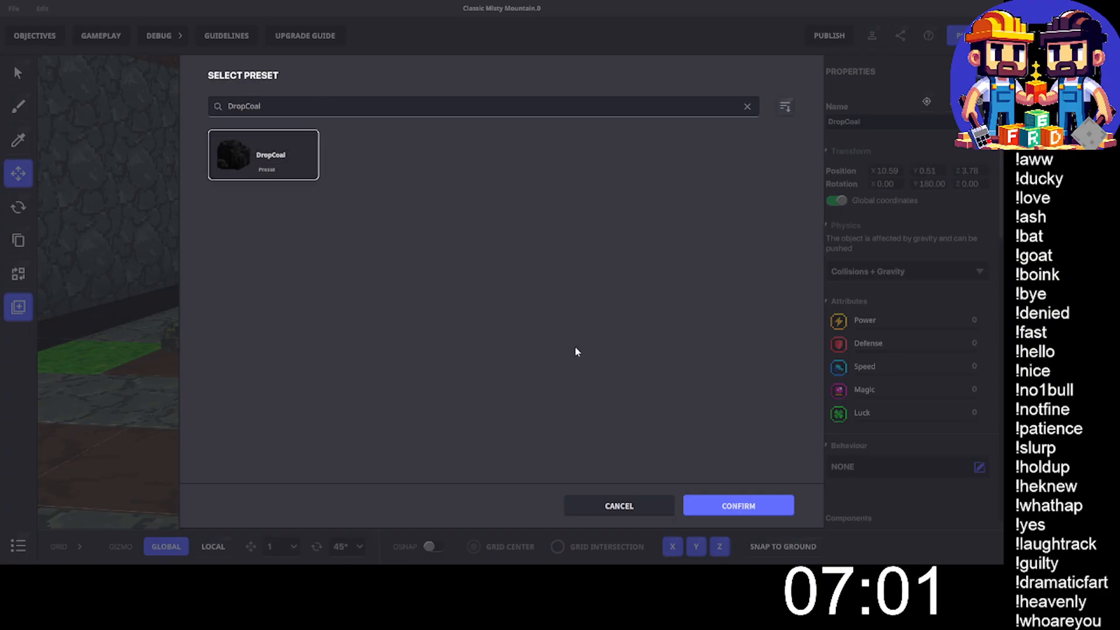
pyautogui.click(744, 508)
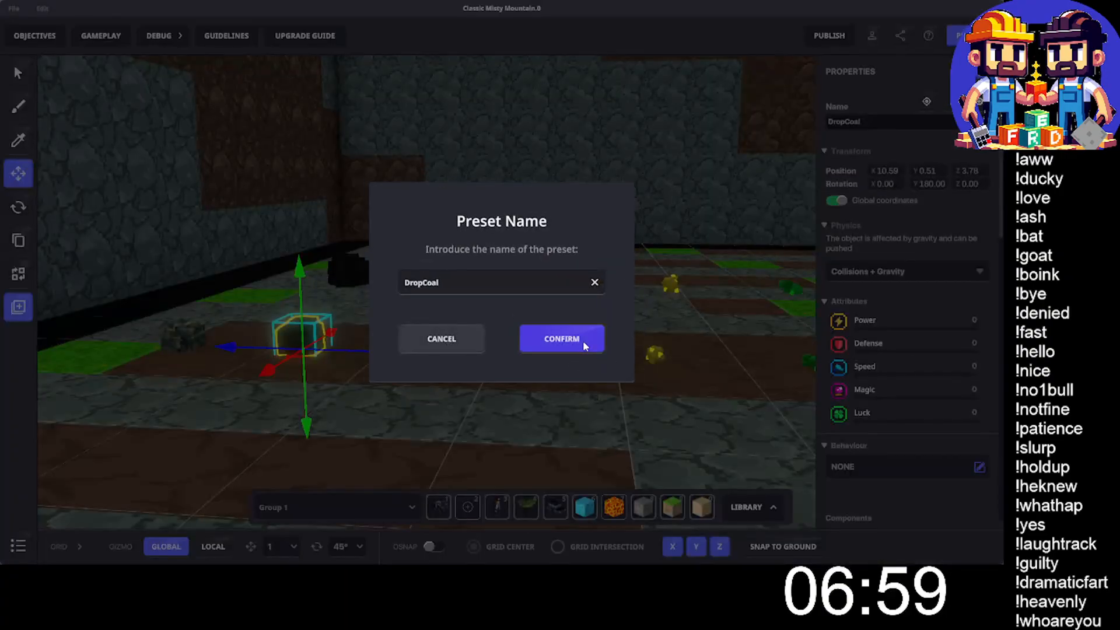
pyautogui.click(582, 341)
# - Overwrite the DropIron preset with the front collectable iron ore beside the coal
pyautogui.click(444, 338)
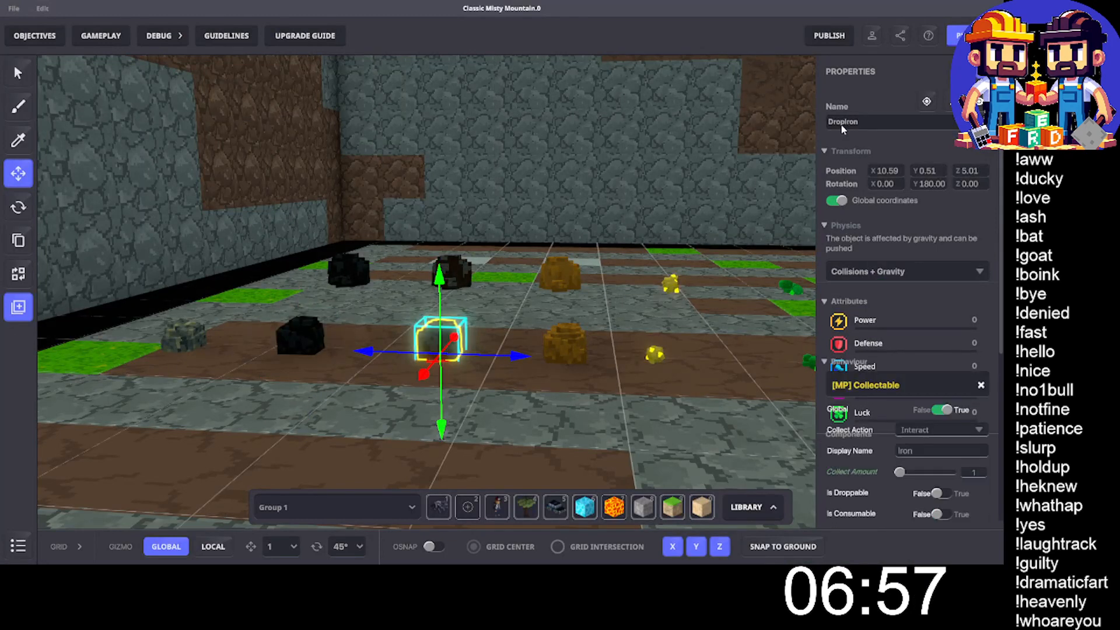
pyautogui.doubleClick(843, 123)
pyautogui.hotkey('ctrl', 'c')
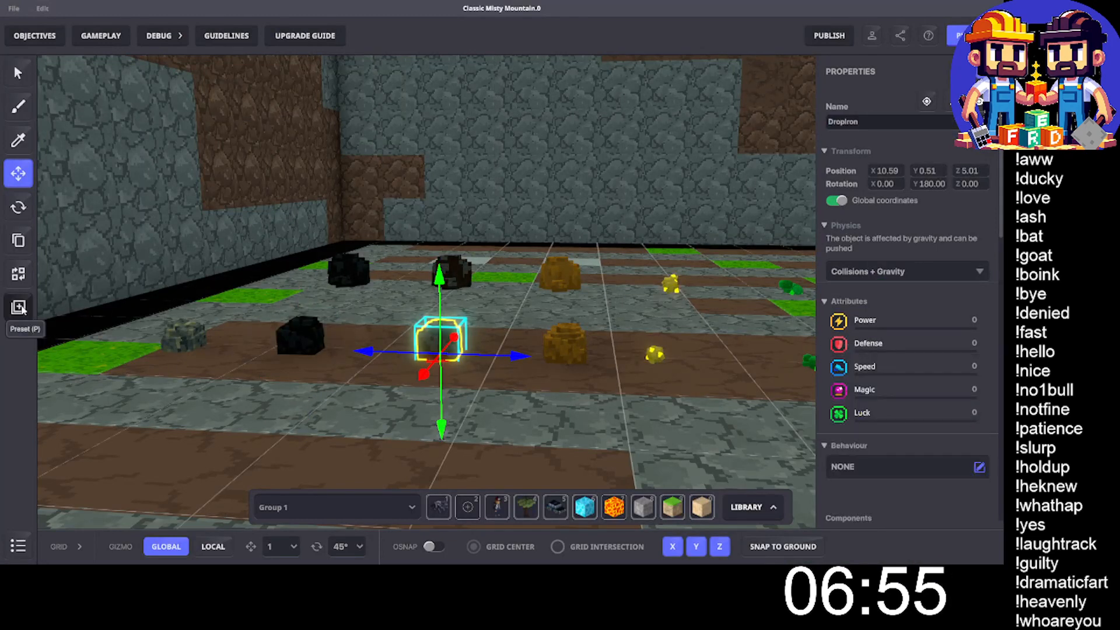
pyautogui.click(19, 308)
pyautogui.click(285, 107)
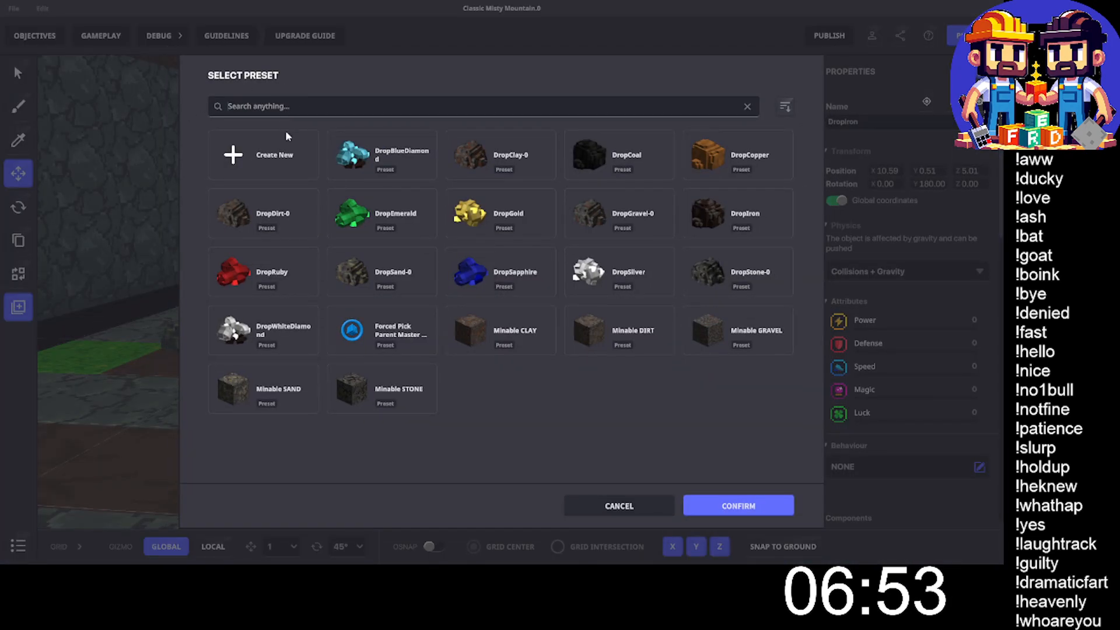
pyautogui.hotkey('ctrl', 'v')
pyautogui.click(277, 164)
pyautogui.click(702, 505)
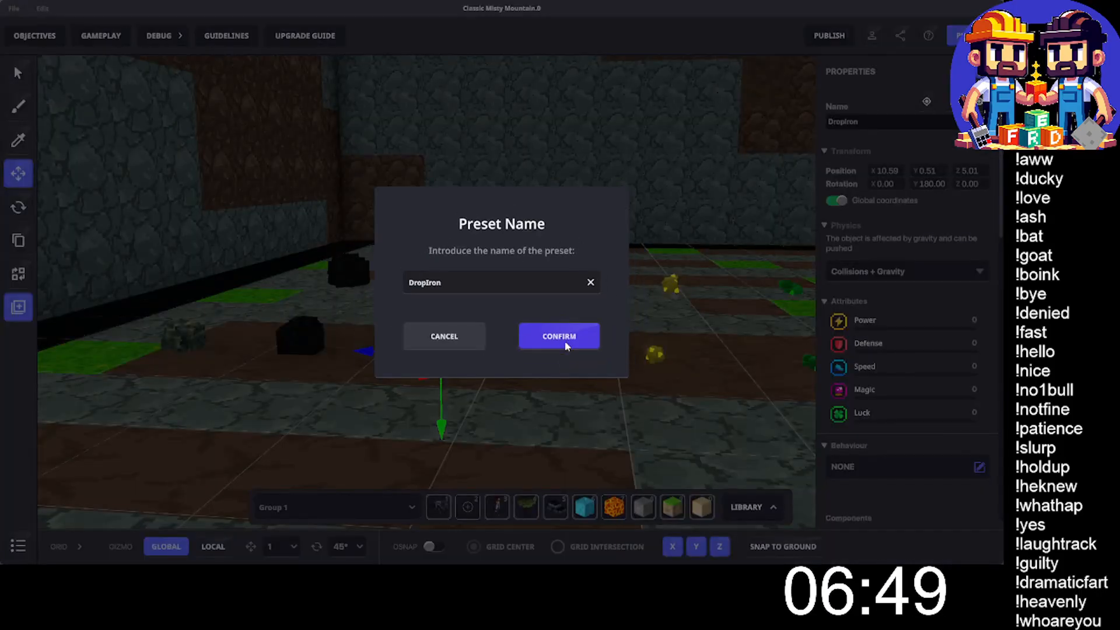
# - Overwrite the DropCopper preset with the front collectable copper ore, keeping the preset name DropCopper
pyautogui.click(564, 341)
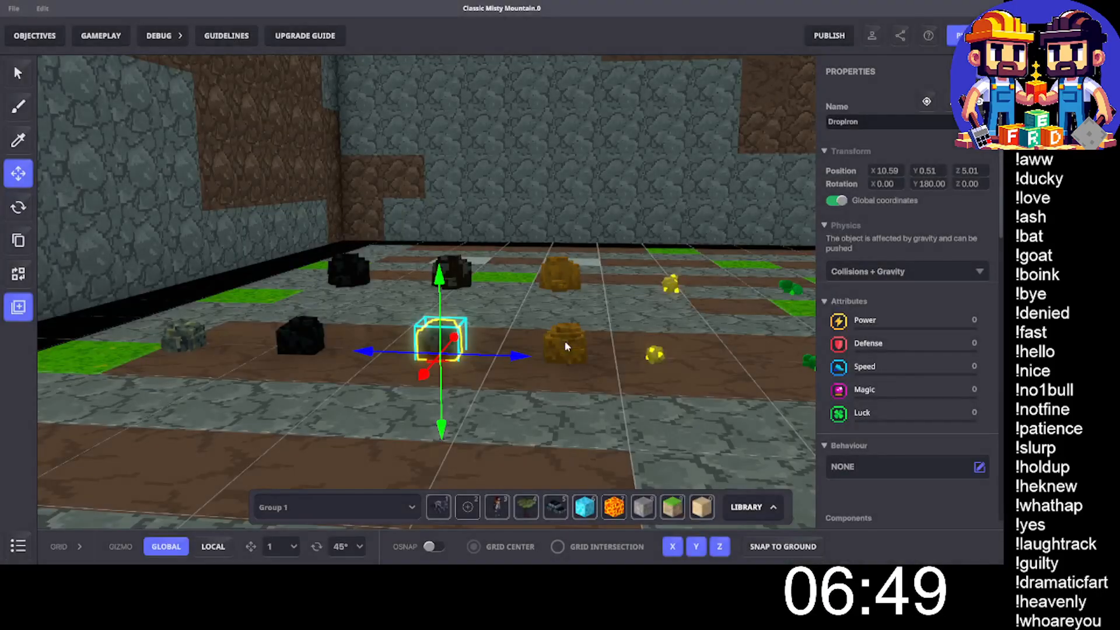
pyautogui.doubleClick(865, 122)
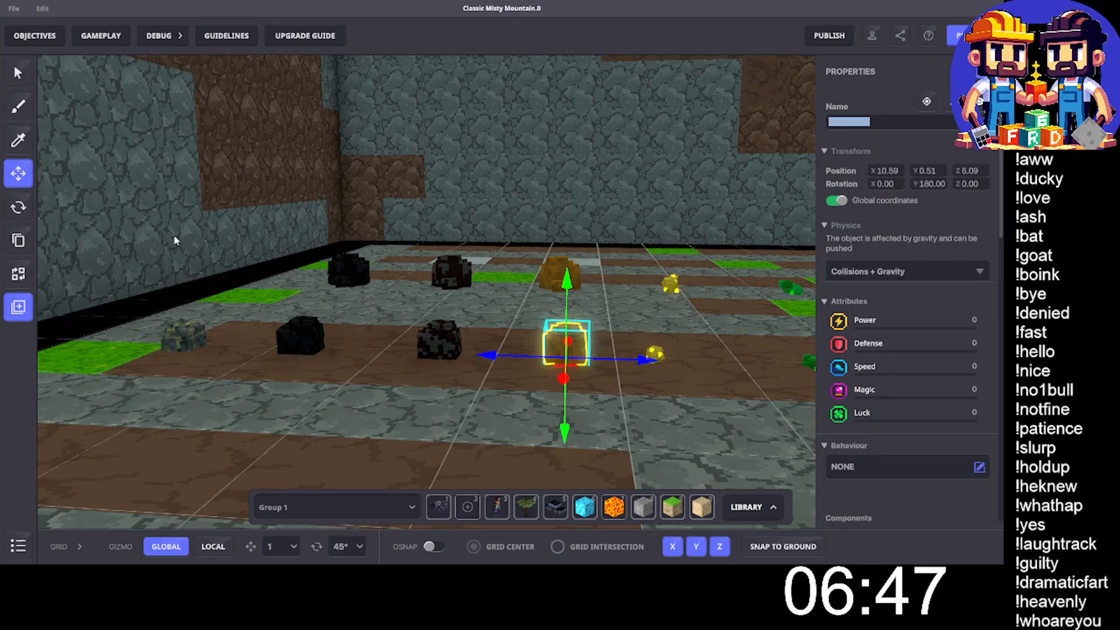
pyautogui.click(18, 307)
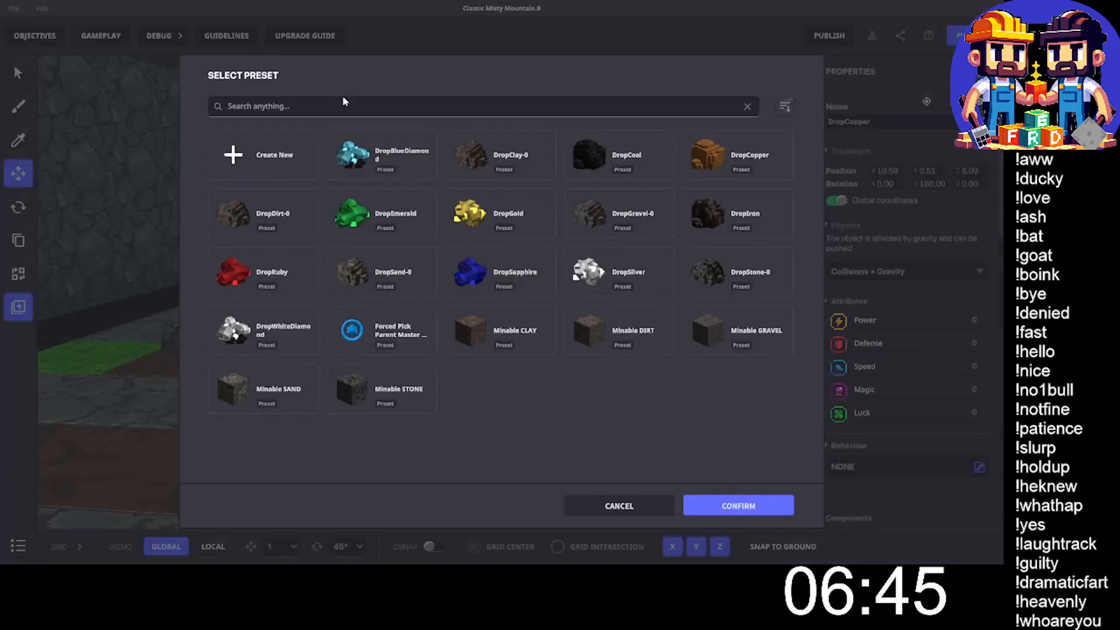
pyautogui.click(307, 103)
pyautogui.write('DropCopper')
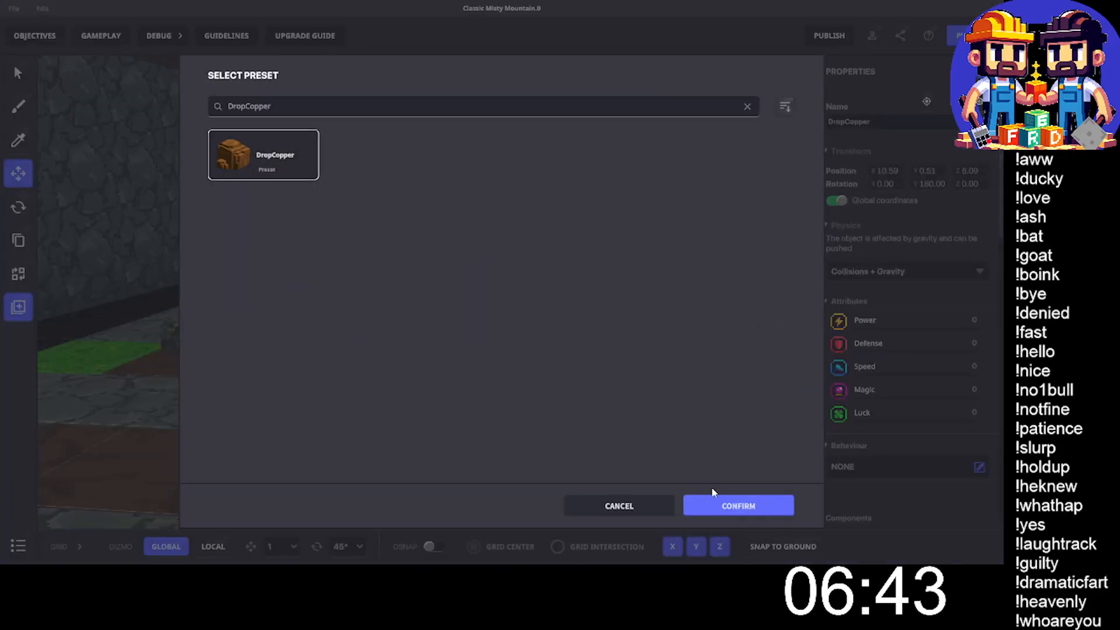
pyautogui.click(721, 503)
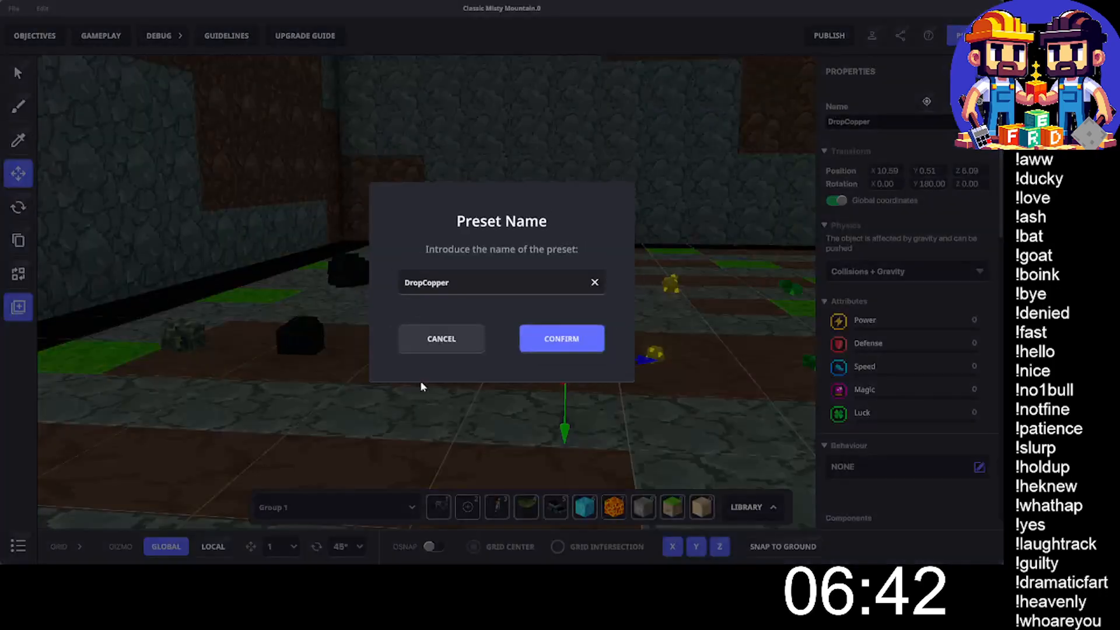
pyautogui.click(557, 339)
# - Overwrite the DropGold preset with the front collectable gold nugget, keeping the preset name DropGold
pyautogui.click(483, 357)
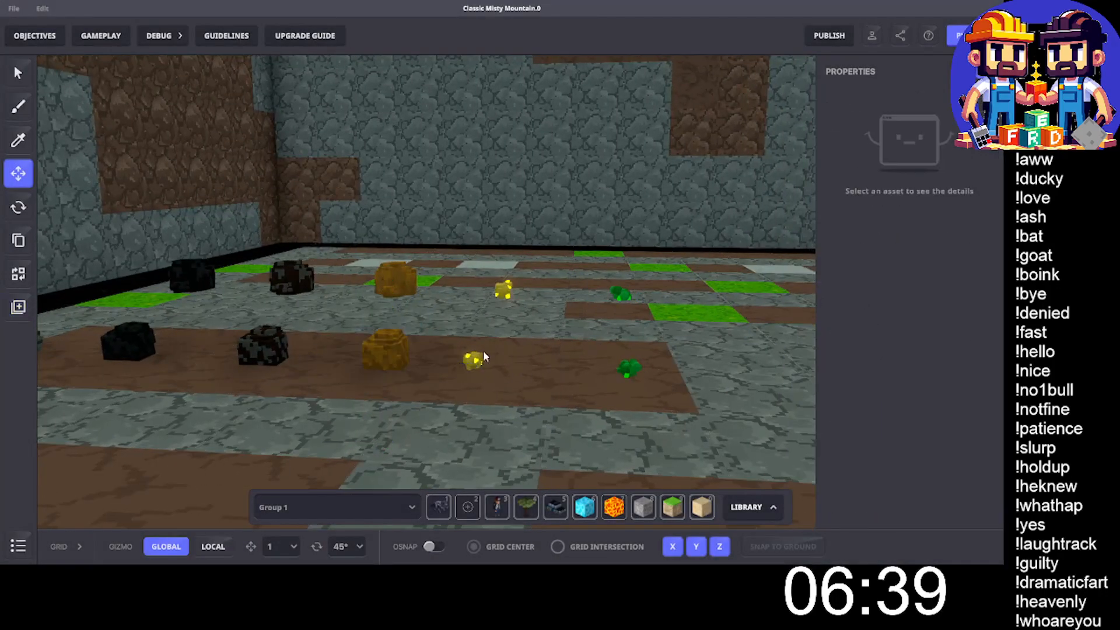
pyautogui.doubleClick(841, 123)
pyautogui.hotkey('ctrl', 'c')
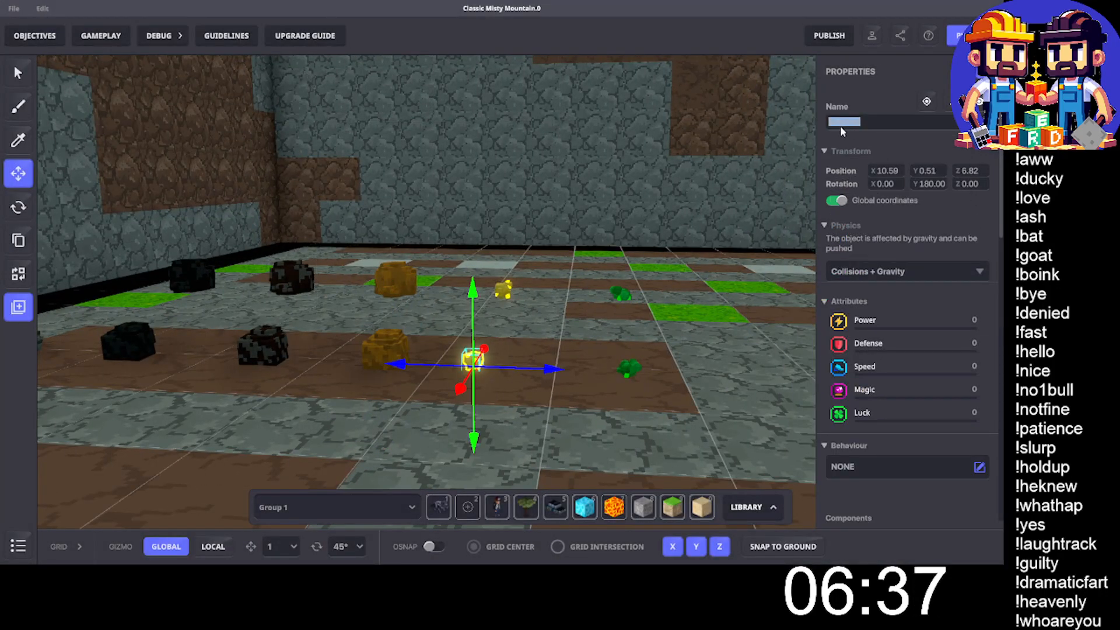
pyautogui.click(19, 307)
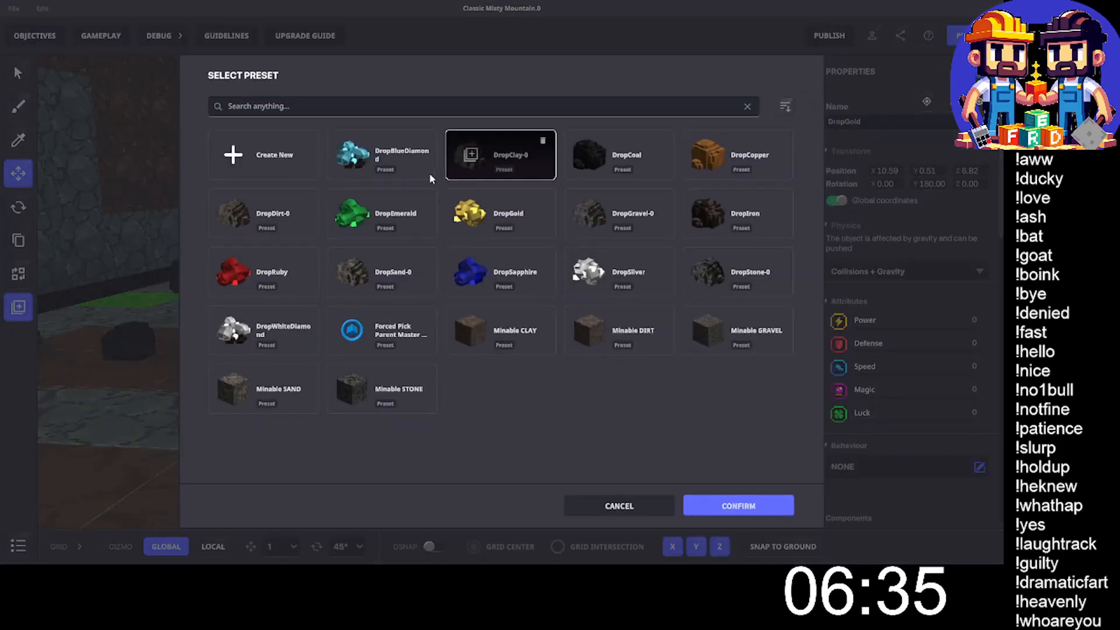
pyautogui.click(294, 107)
pyautogui.hotkey('ctrl', 'v')
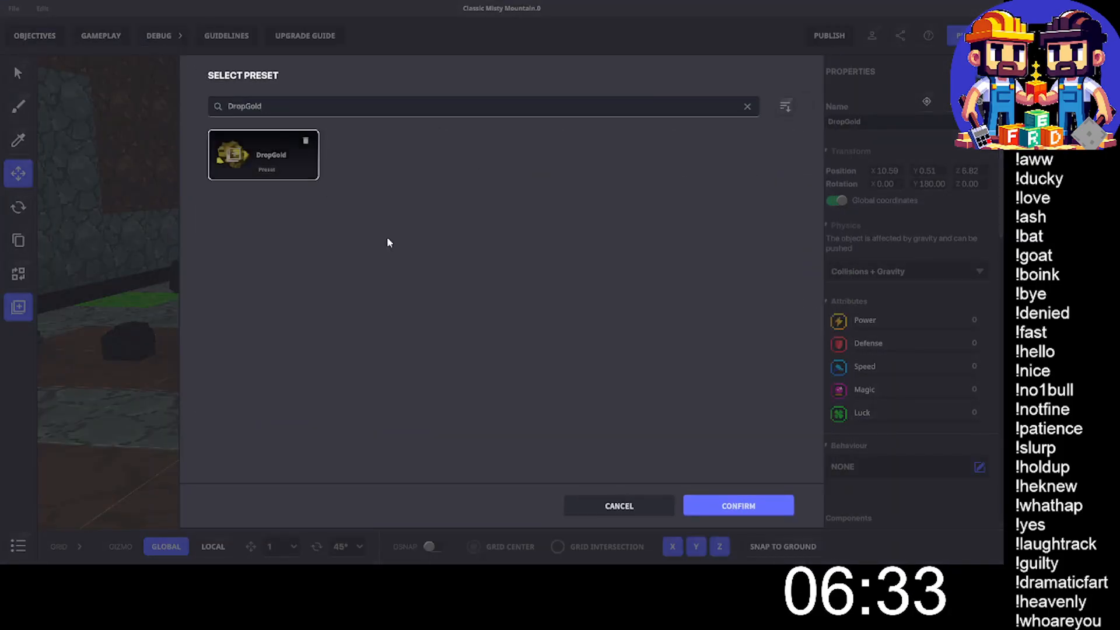
pyautogui.click(738, 507)
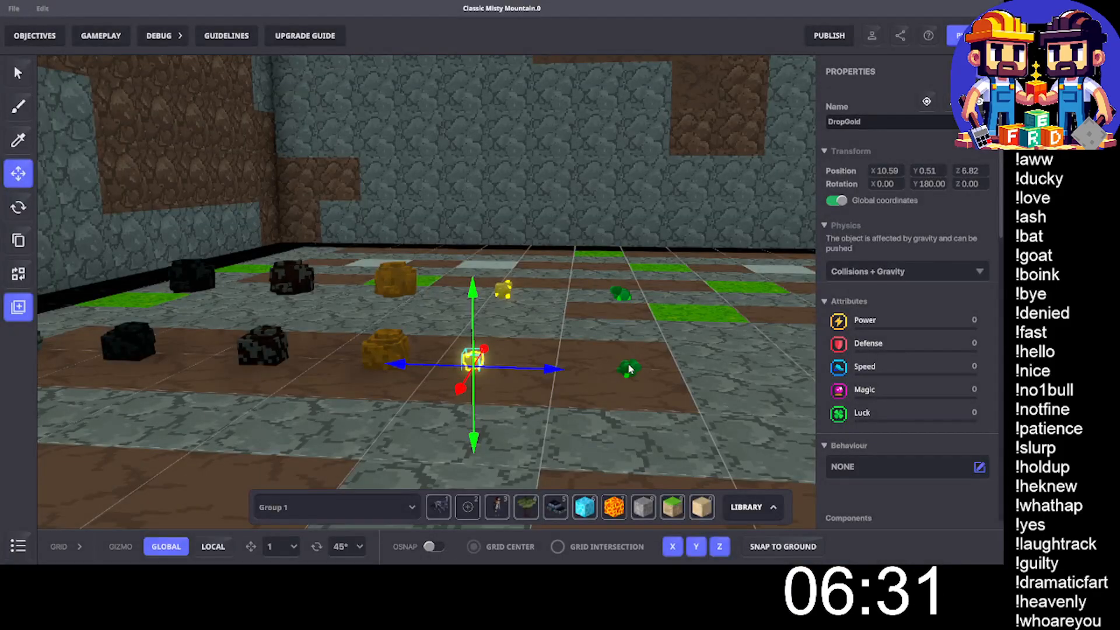
# - Overwrite the DropEmerald preset with the front green emerald at the end of the row
pyautogui.click(630, 367)
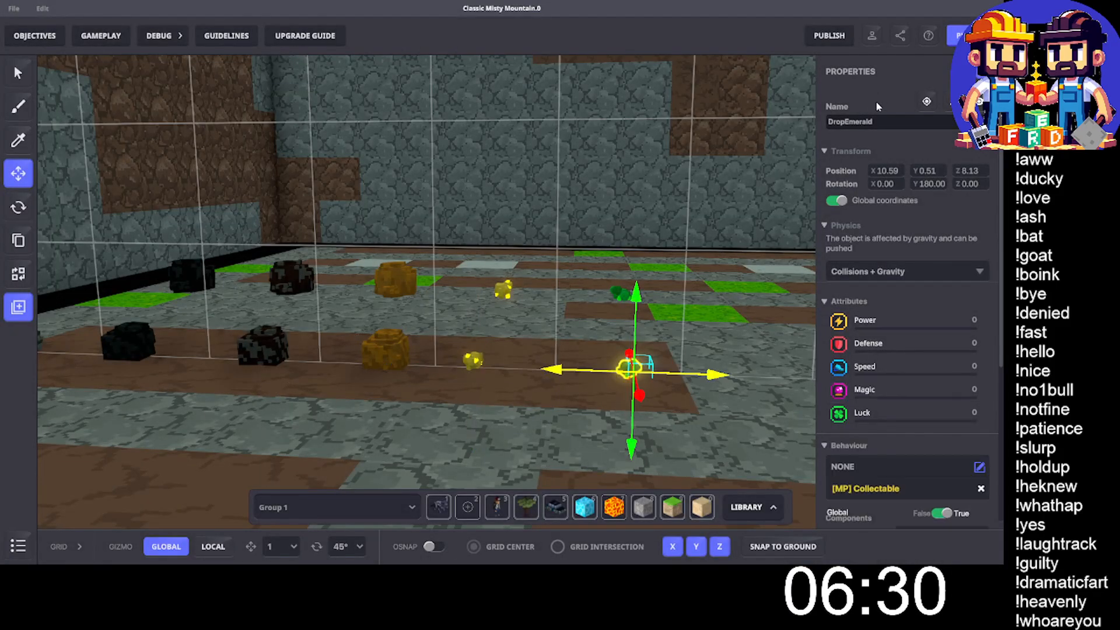
pyautogui.click(858, 124)
pyautogui.hotkey('ctrl', 'c')
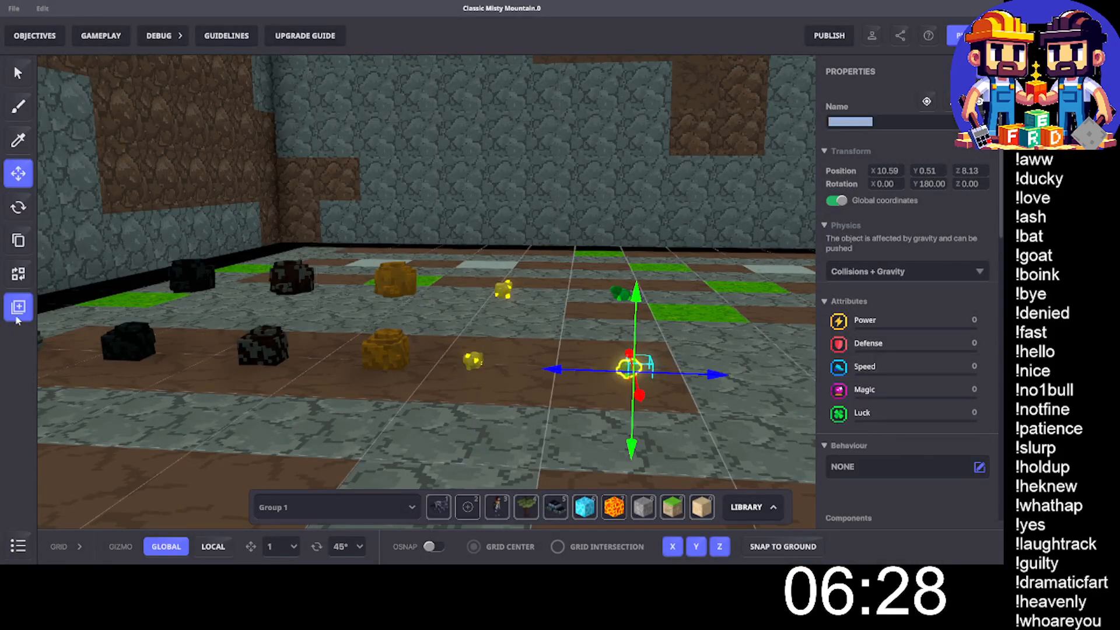
pyautogui.click(17, 315)
pyautogui.click(274, 108)
pyautogui.hotkey('ctrl', 'v')
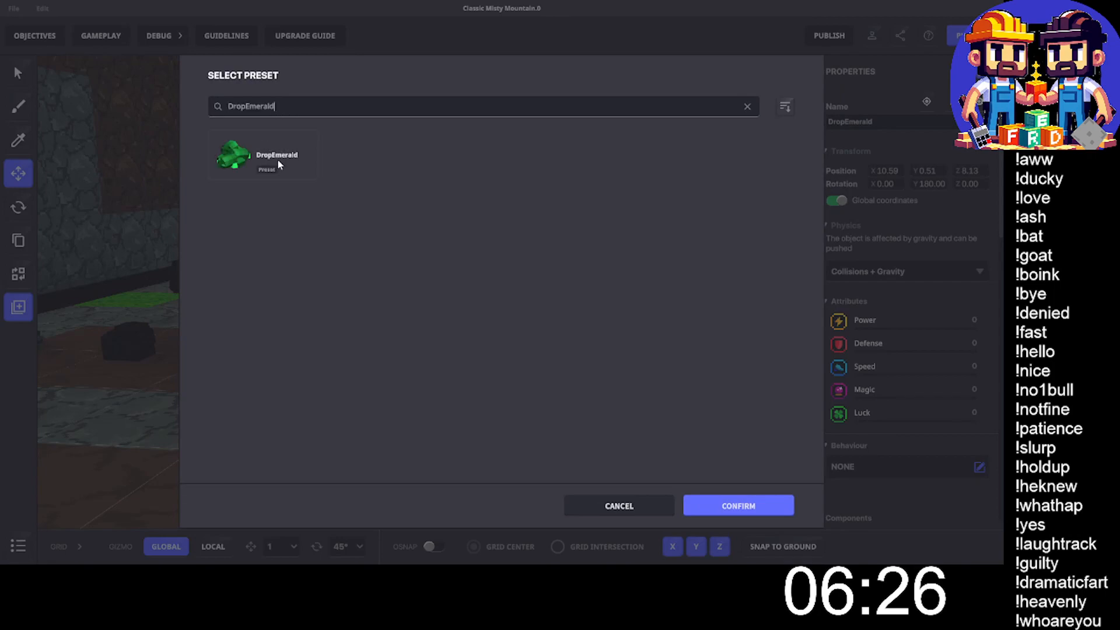
pyautogui.click(280, 163)
pyautogui.click(737, 506)
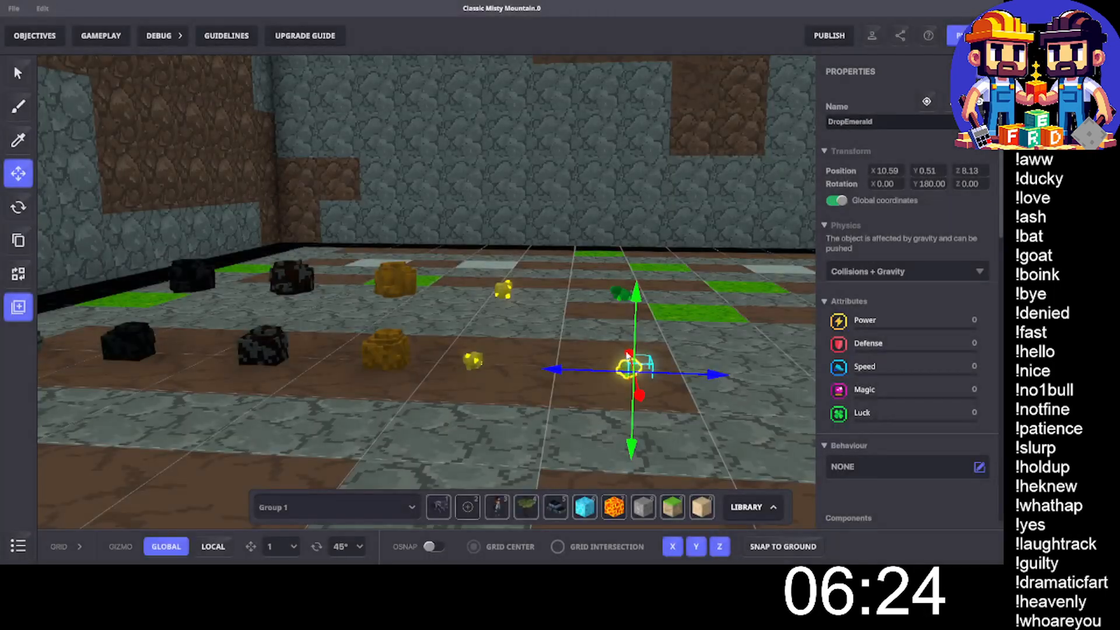
pyautogui.click(589, 342)
# - Overwrite the DropSilver preset with the front collectable silver in the next ore plot, keeping the preset name DropSilver
pyautogui.moveTo(675, 336); pyautogui.dragTo(544, 330, button='middle')
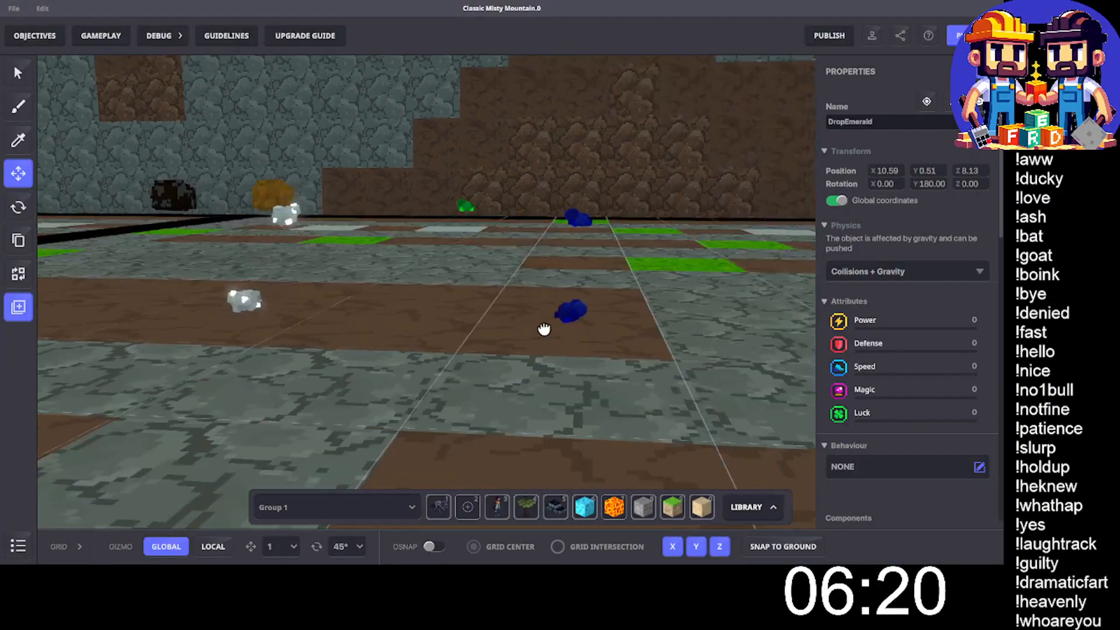
pyautogui.click(255, 302)
pyautogui.doubleClick(850, 119)
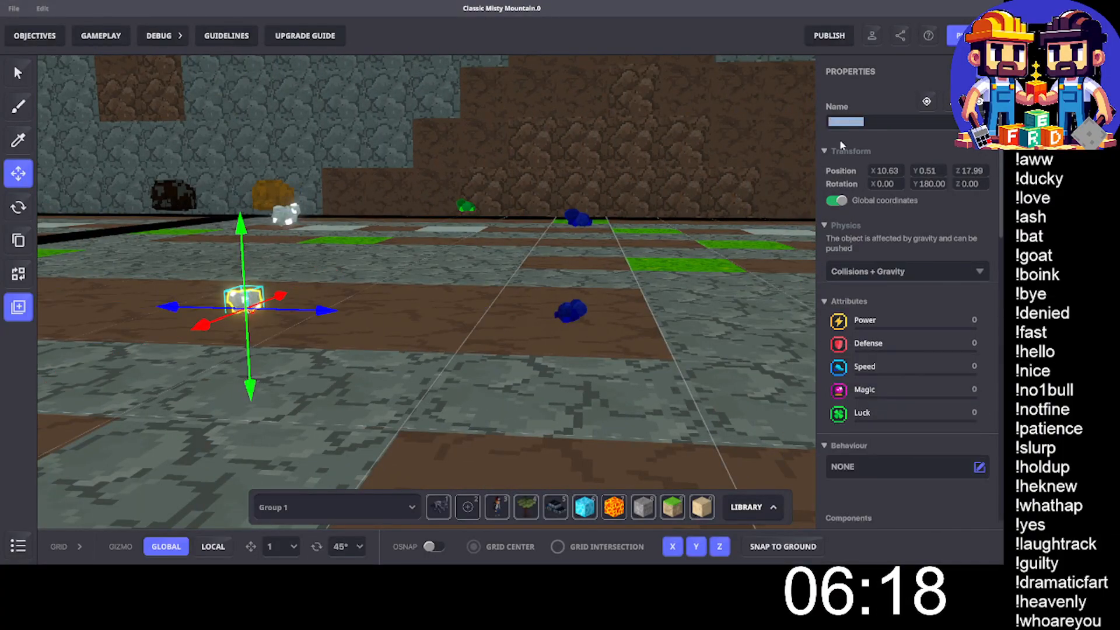
pyautogui.click(24, 311)
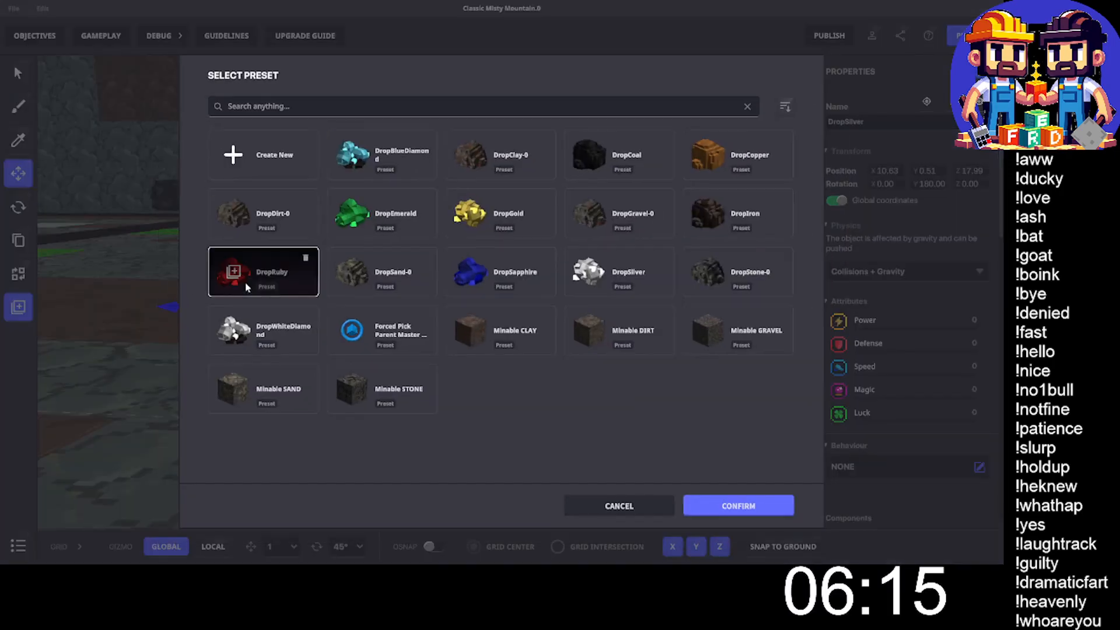
pyautogui.click(320, 106)
pyautogui.write('DropSilver')
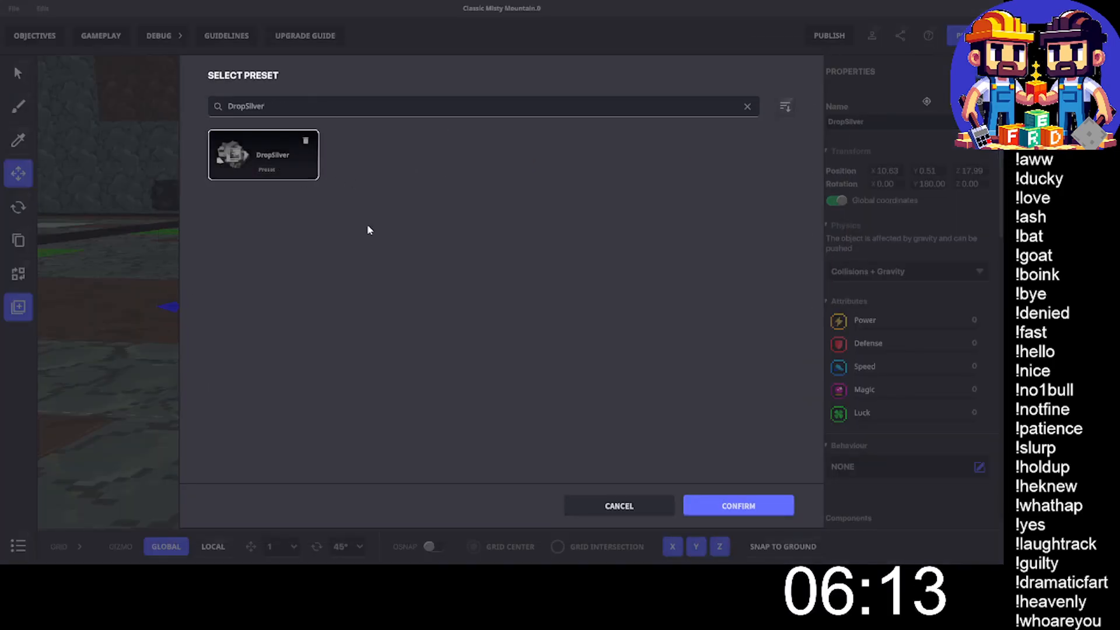
pyautogui.click(700, 507)
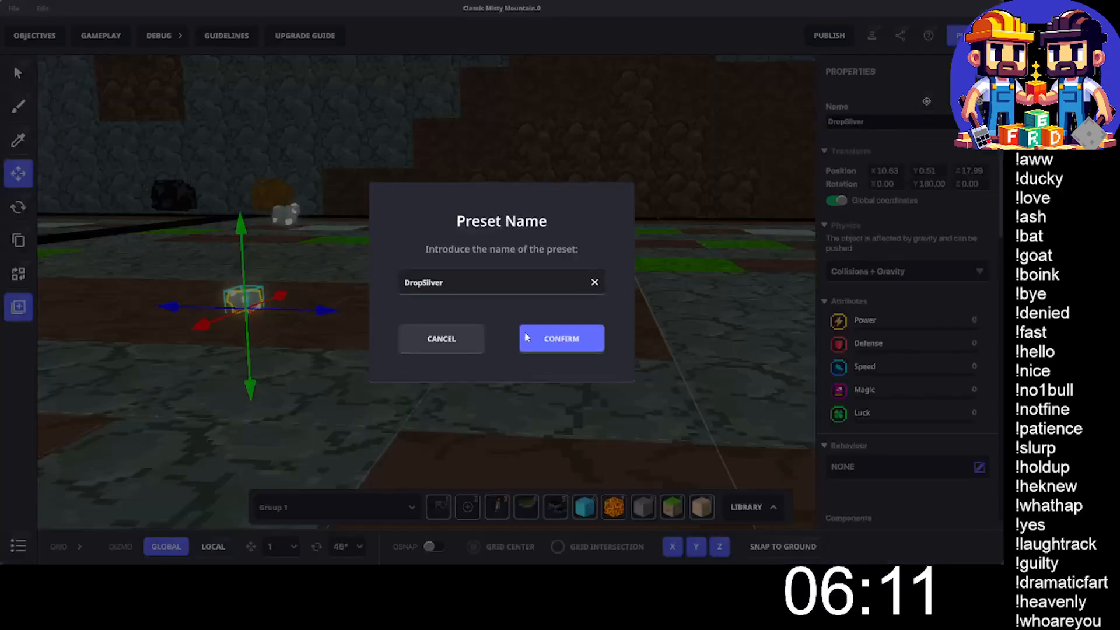
pyautogui.click(553, 333)
# - Overwrite the DropSapphire preset with the front collectable blue sapphire, keeping the preset name DropSapphire
pyautogui.click(566, 312)
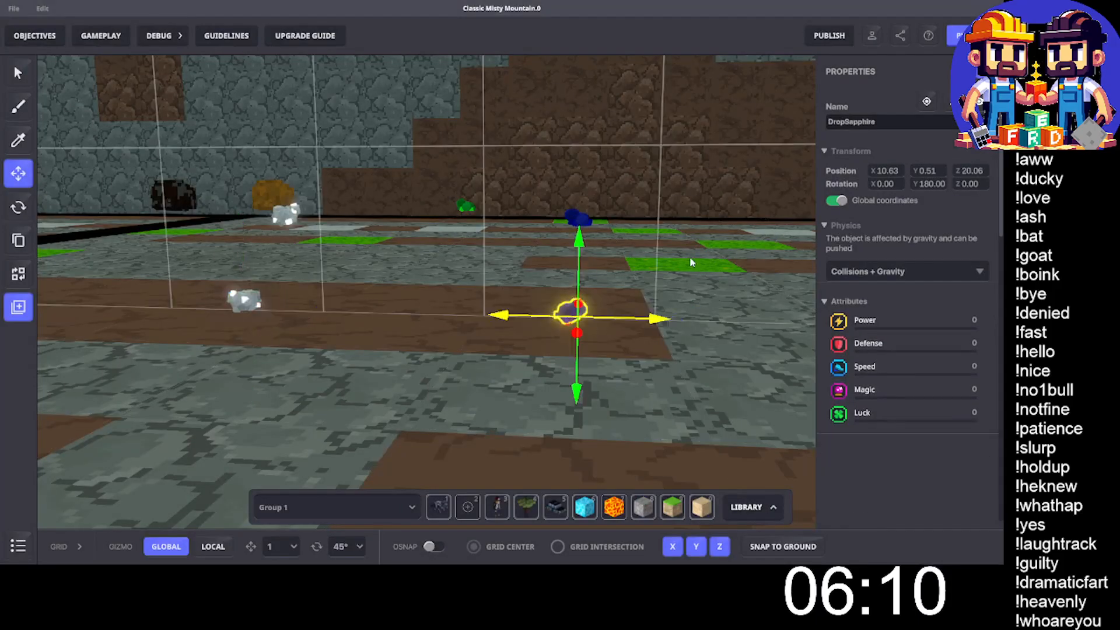
pyautogui.doubleClick(873, 120)
pyautogui.hotkey('ctrl', 'c')
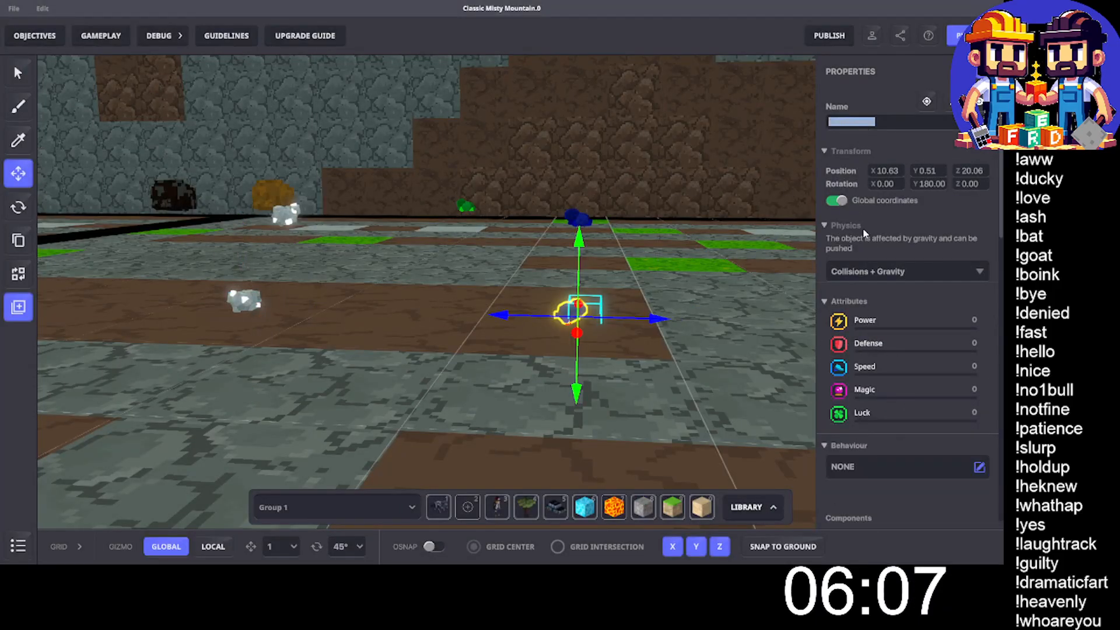
pyautogui.click(18, 307)
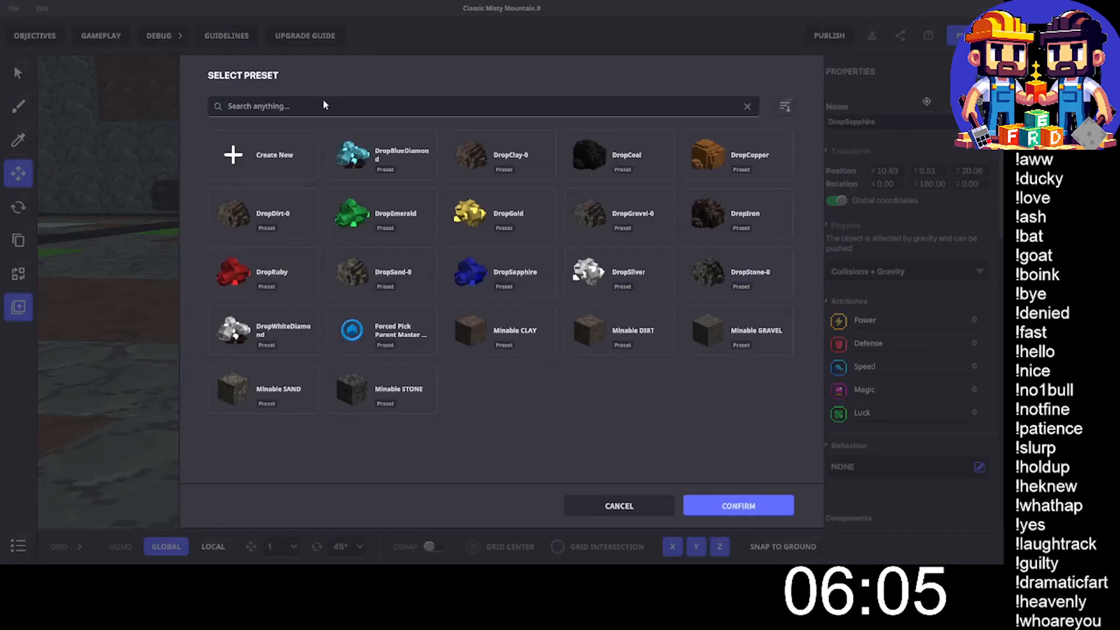
pyautogui.click(272, 106)
pyautogui.hotkey('ctrl', 'v')
pyautogui.click(290, 169)
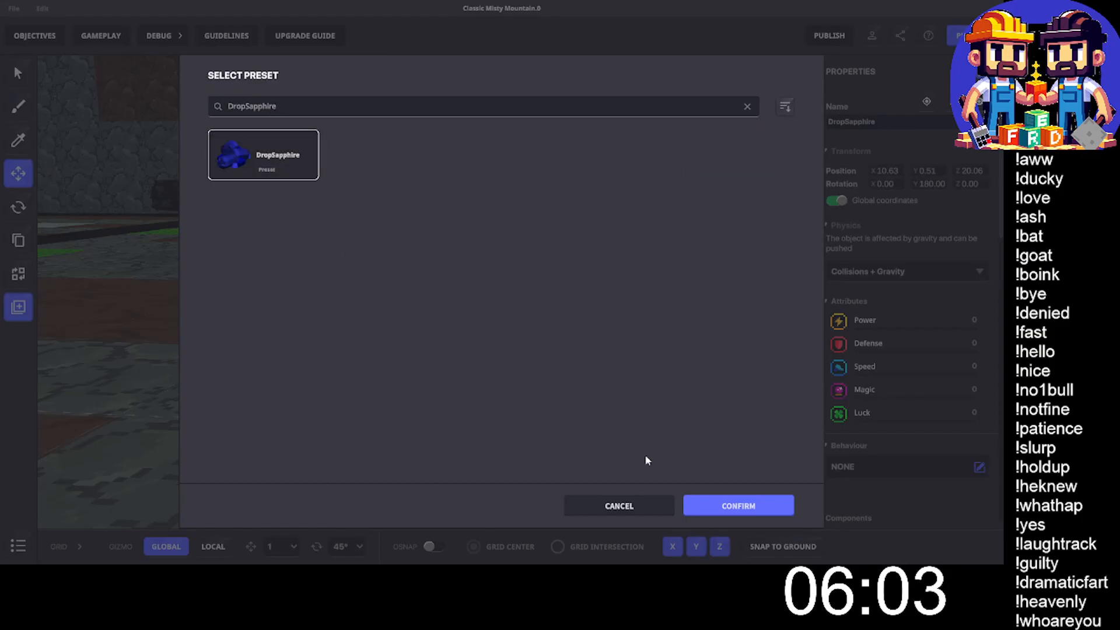
pyautogui.click(718, 507)
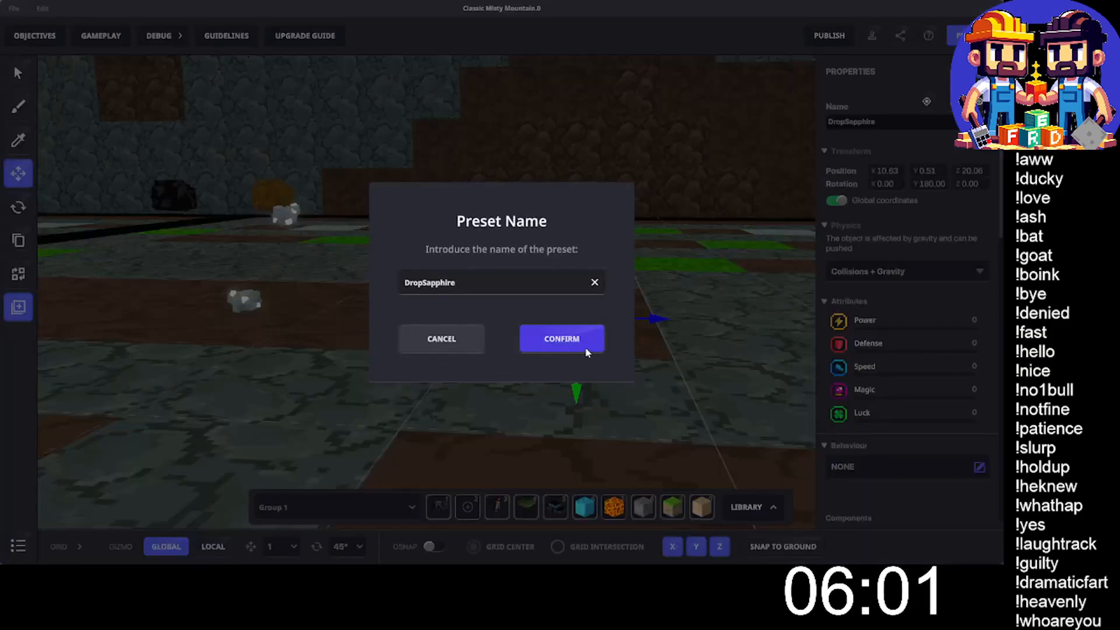
pyautogui.click(586, 344)
# - Overwrite the DropRuby preset with the front collectable red ruby, keeping the preset name DropRuby
pyautogui.moveTo(675, 370); pyautogui.dragTo(541, 371, button='middle')
pyautogui.scroll(-3, 590, 370)
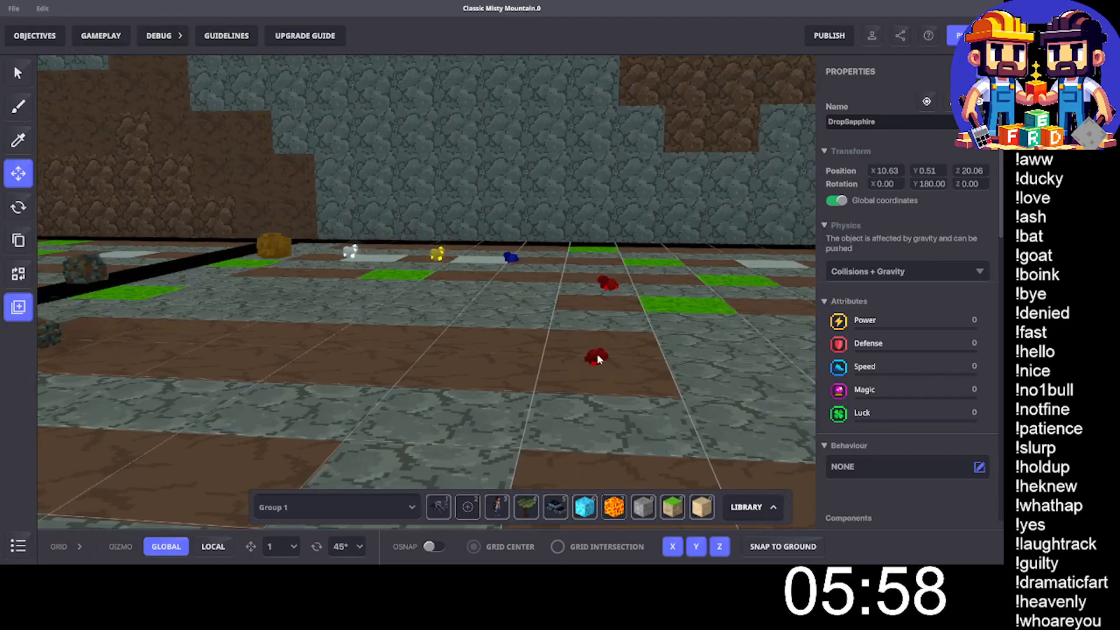
pyautogui.click(596, 354)
pyautogui.click(862, 124)
pyautogui.hotkey('ctrl', 'c')
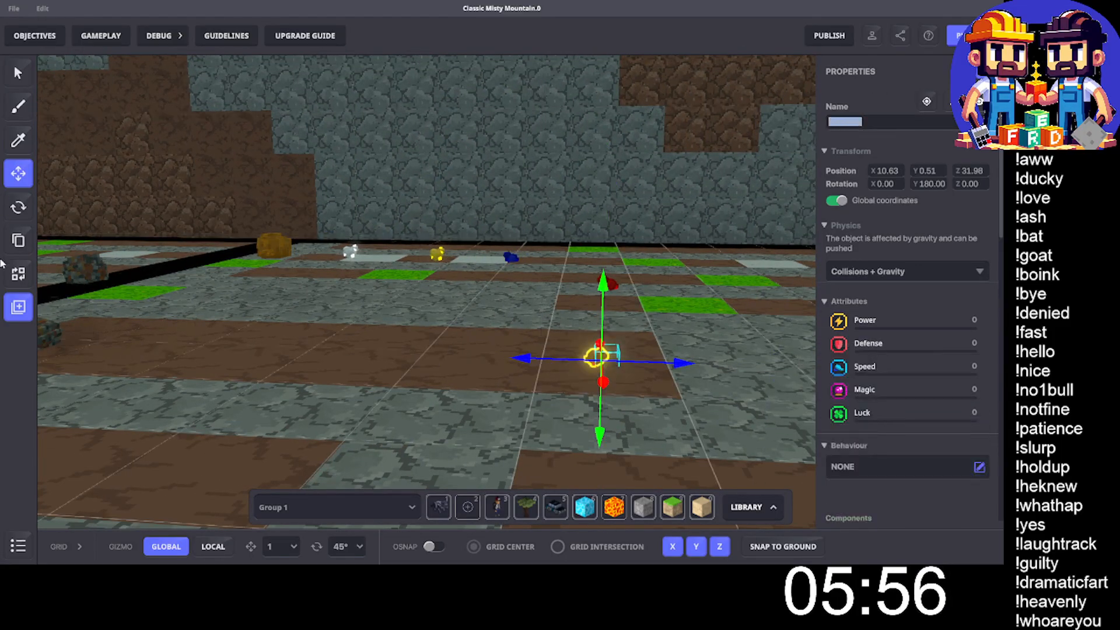
pyautogui.click(20, 308)
pyautogui.click(20, 308)
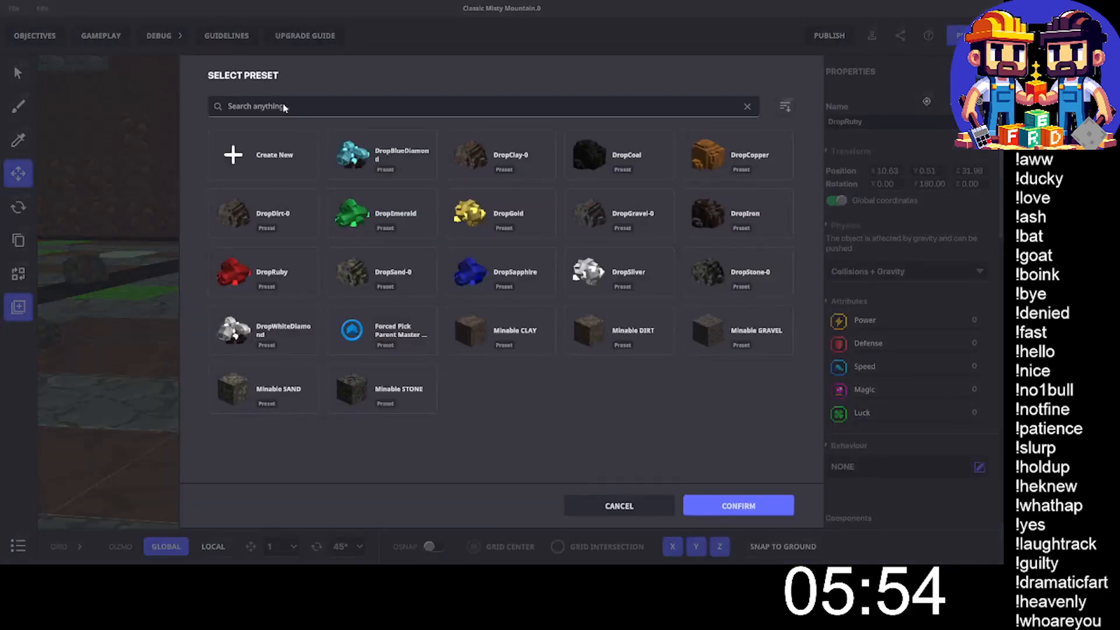
pyautogui.click(284, 106)
pyautogui.hotkey('ctrl', 'v')
pyautogui.click(285, 170)
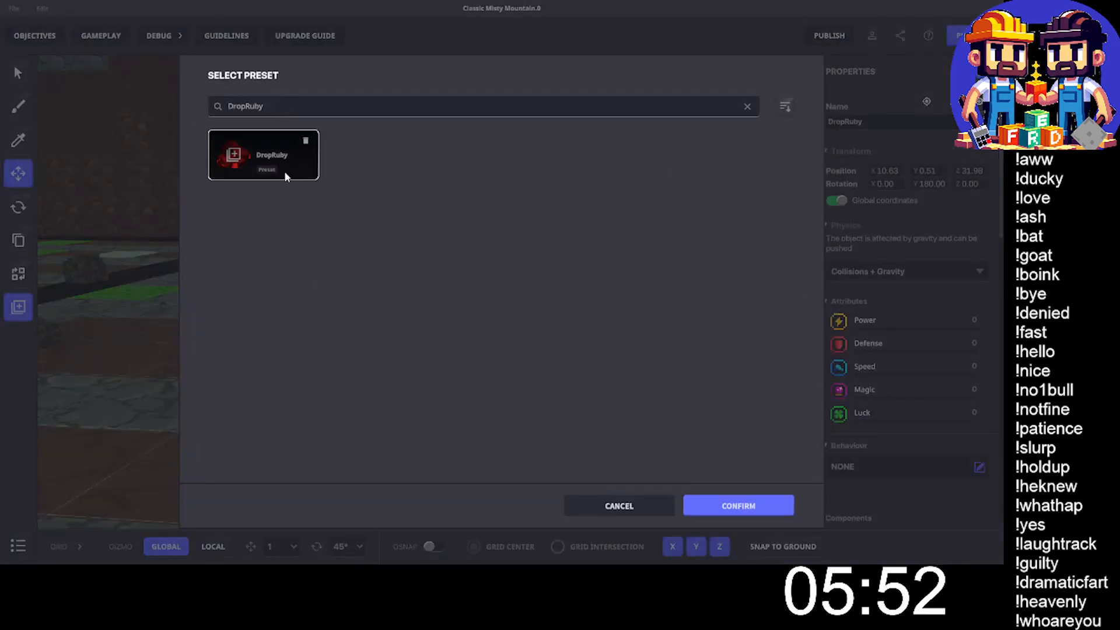
pyautogui.click(758, 512)
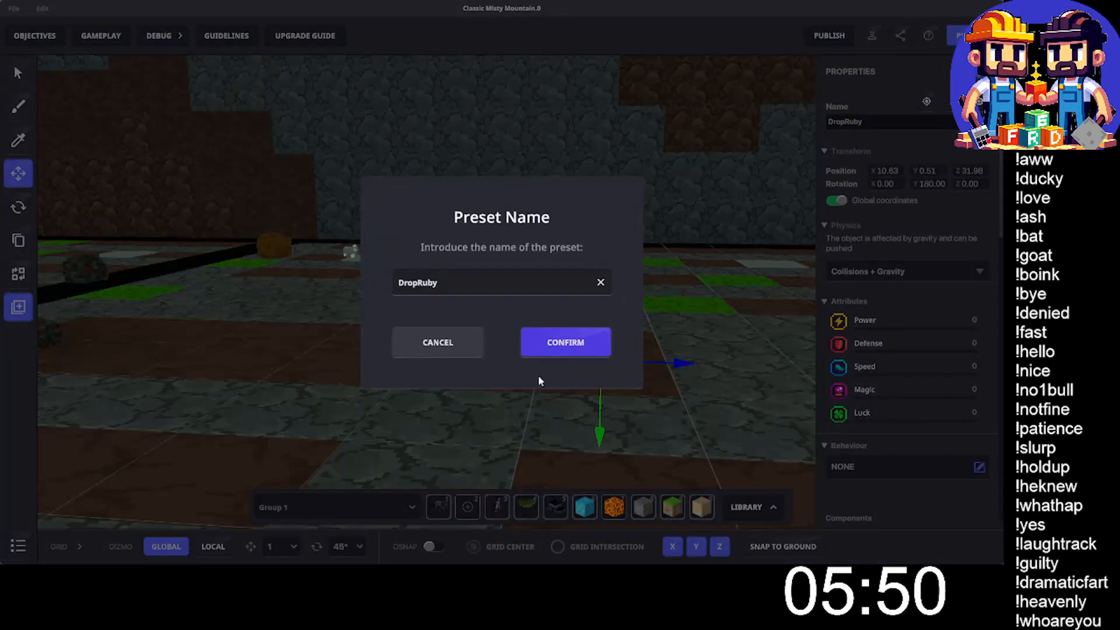
pyautogui.click(551, 351)
# - Overwrite the DropWhiteDiamond preset with the front collectable white diamond, keeping the preset name DropWhiteDiamond
pyautogui.moveTo(738, 427); pyautogui.dragTo(535, 394, button='middle')
pyautogui.click(499, 356)
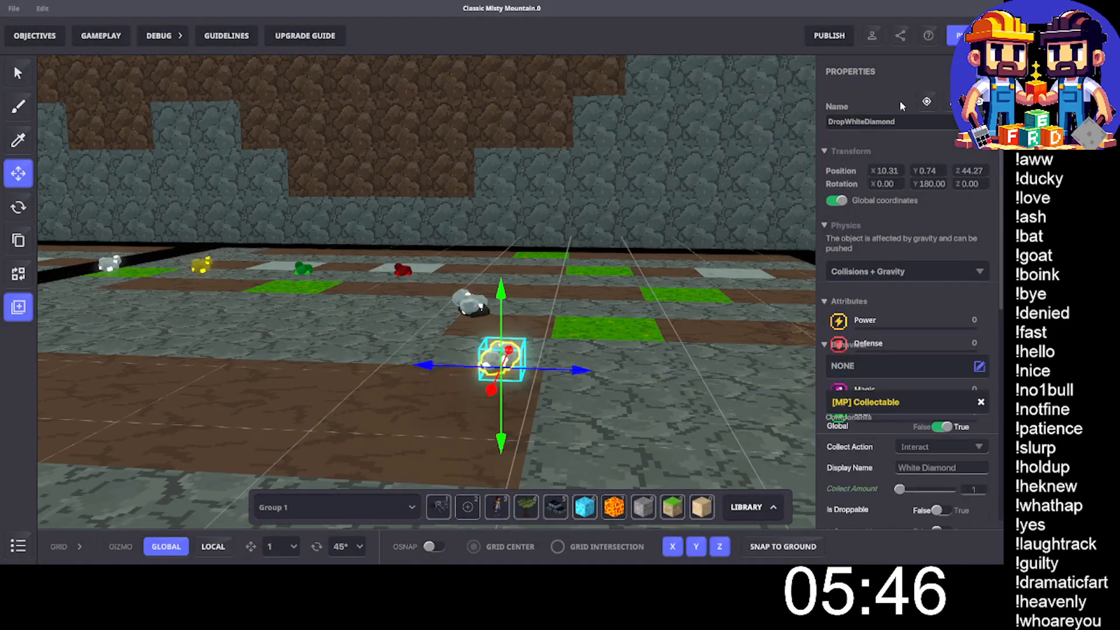
pyautogui.doubleClick(887, 122)
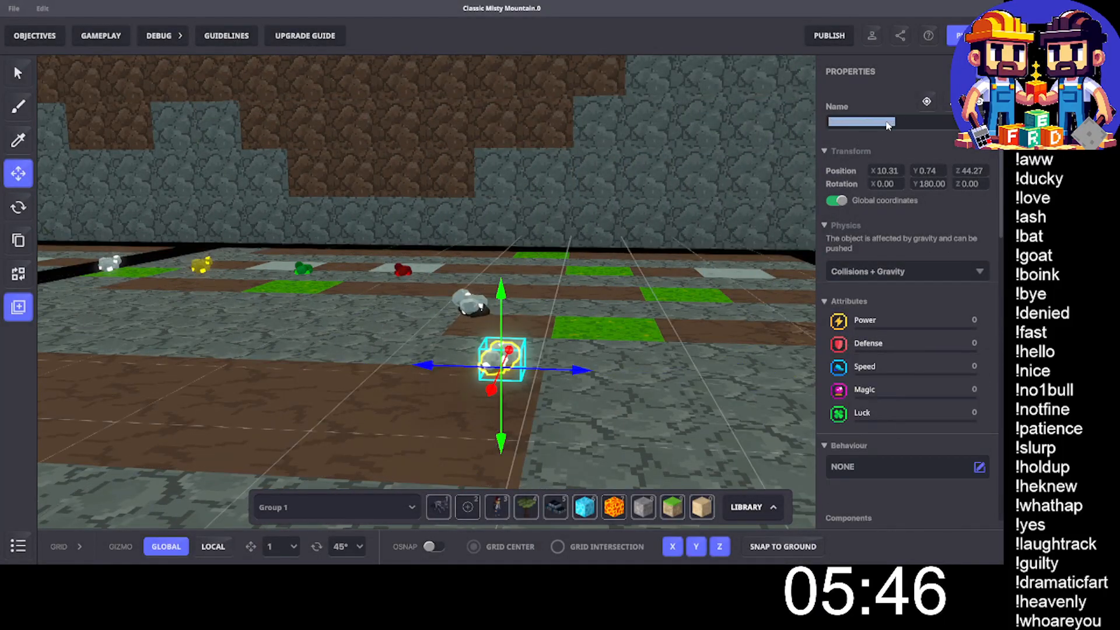
pyautogui.click(18, 307)
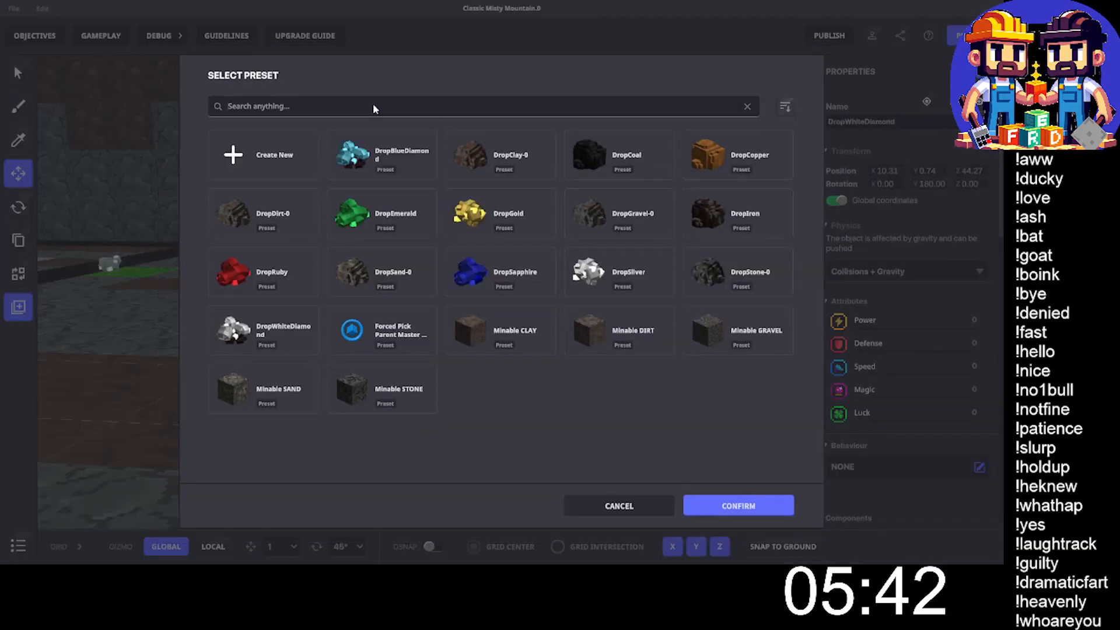
pyautogui.click(372, 105)
pyautogui.write('DropWhiteDiamond')
pyautogui.click(263, 154)
pyautogui.click(716, 497)
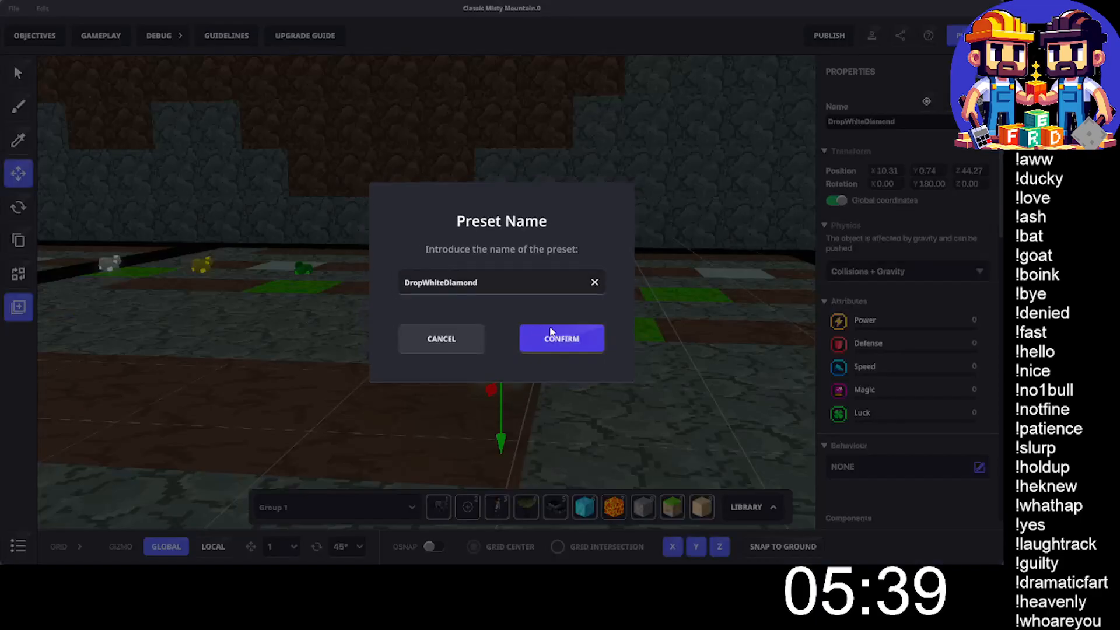
pyautogui.click(550, 334)
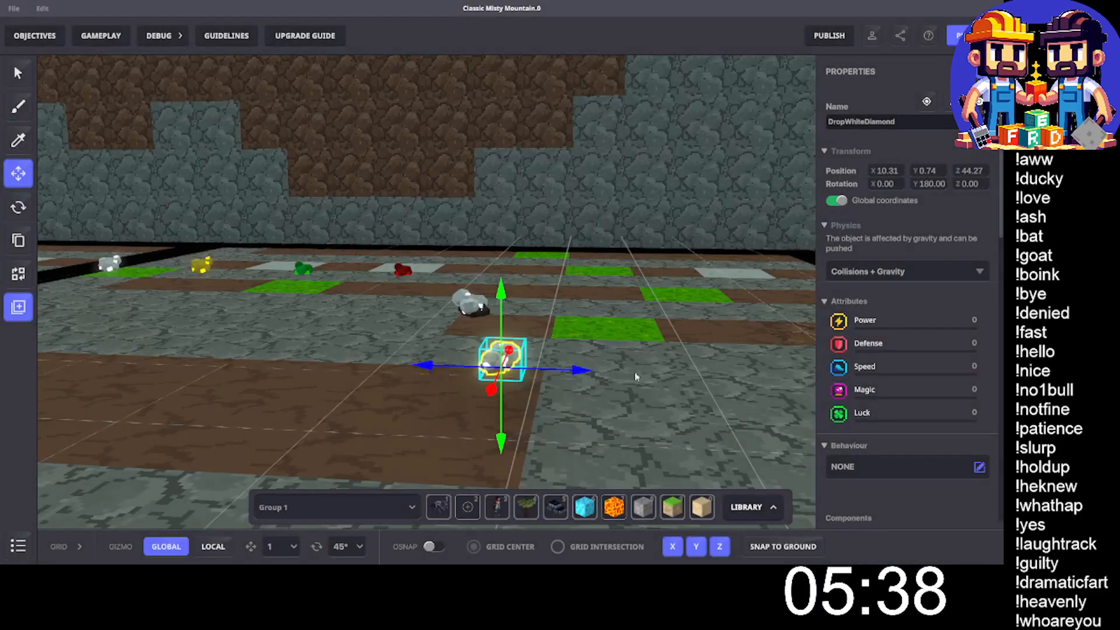
# - Overwrite the DropBlueDiamond preset with the front collectable blue diamond, keeping the preset name DropBlueDiamond
pyautogui.press('d')
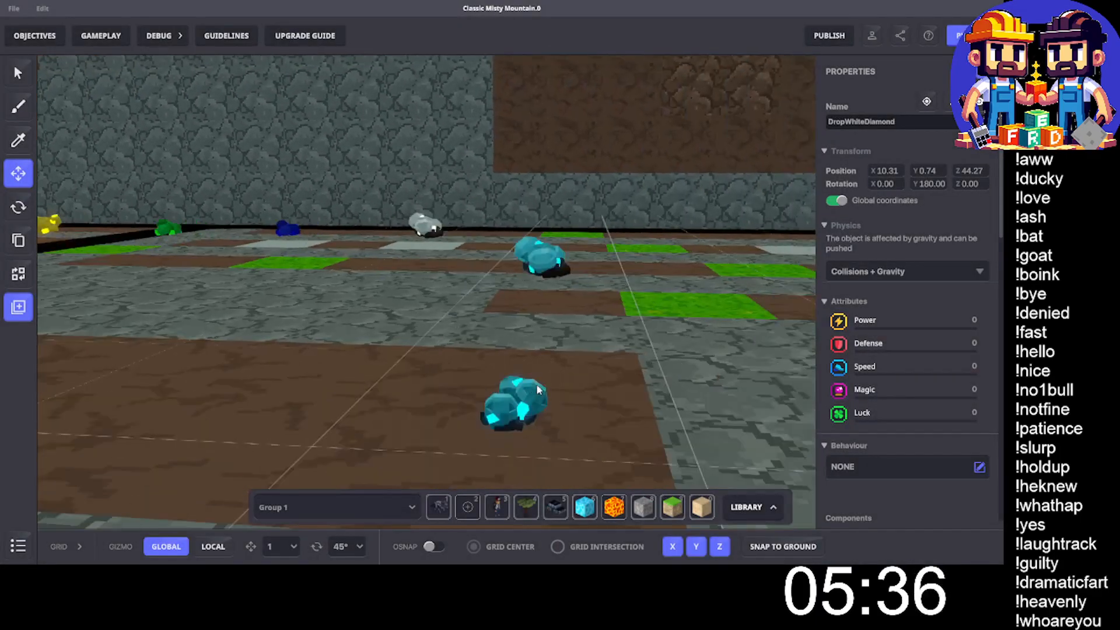
pyautogui.click(519, 409)
pyautogui.click(858, 124)
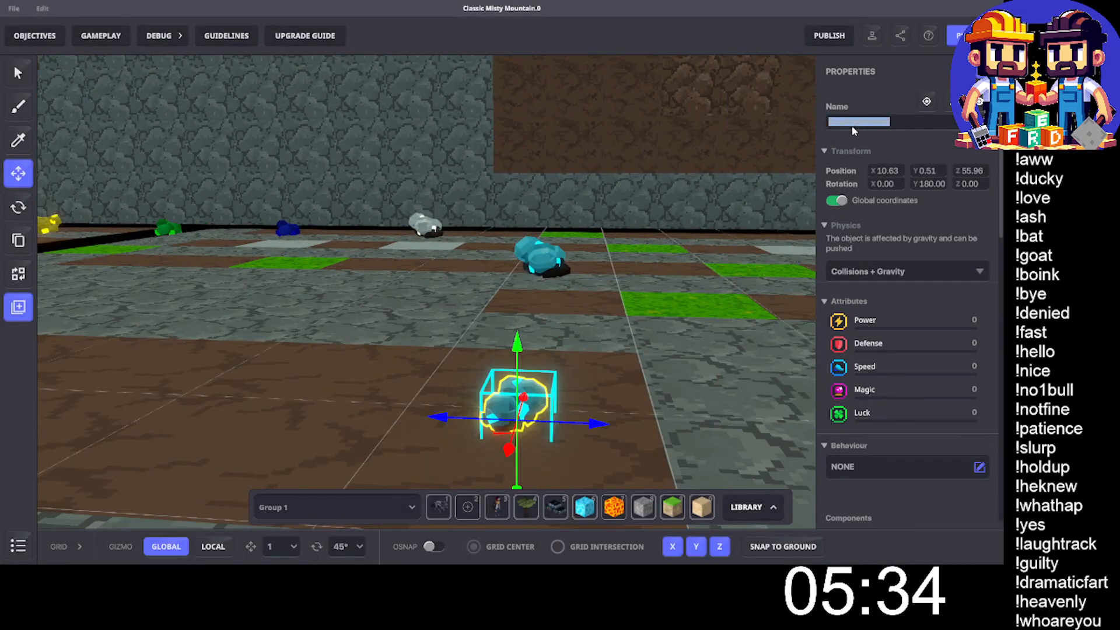
pyautogui.click(18, 307)
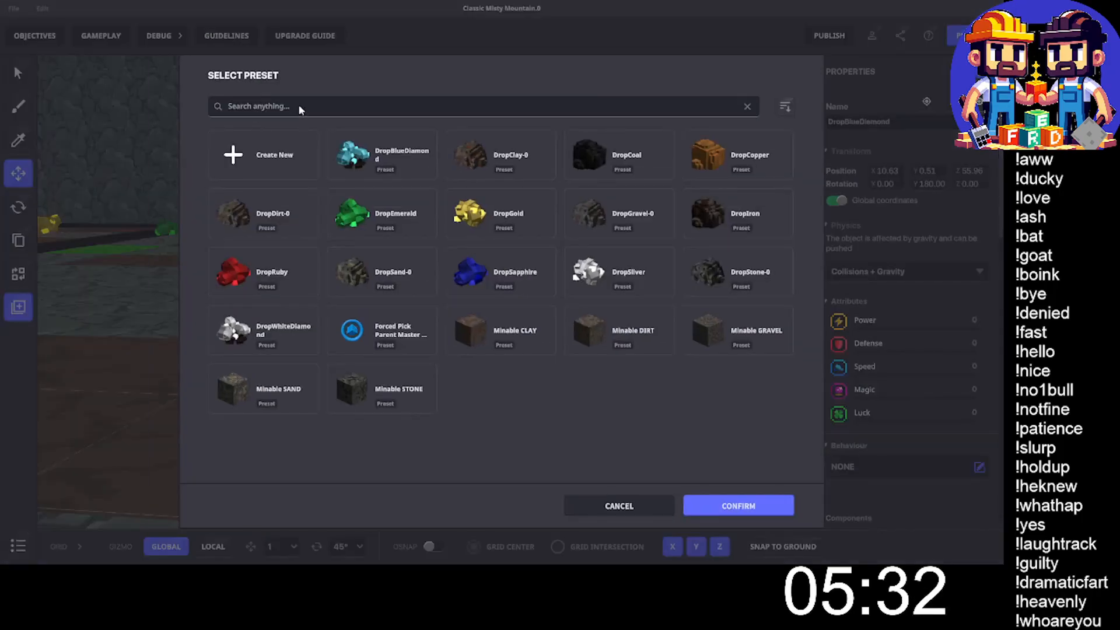
pyautogui.click(365, 157)
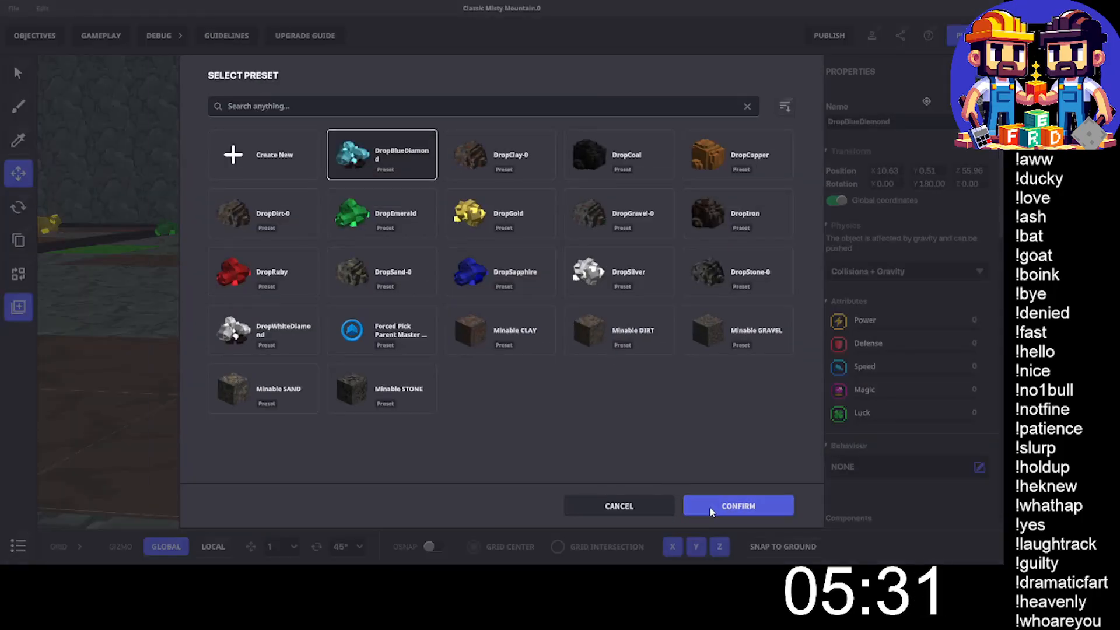
pyautogui.click(725, 506)
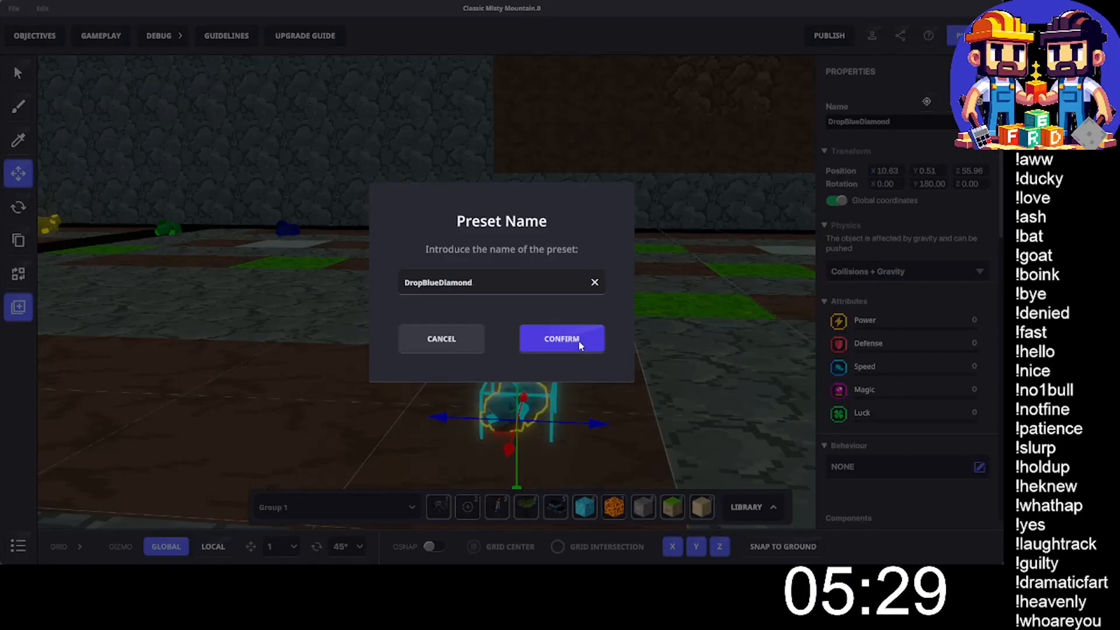
pyautogui.click(580, 345)
# - Save the changes to the Classic Misty Mountain map and dismiss the save notification
pyautogui.scroll(-5, 678, 330)
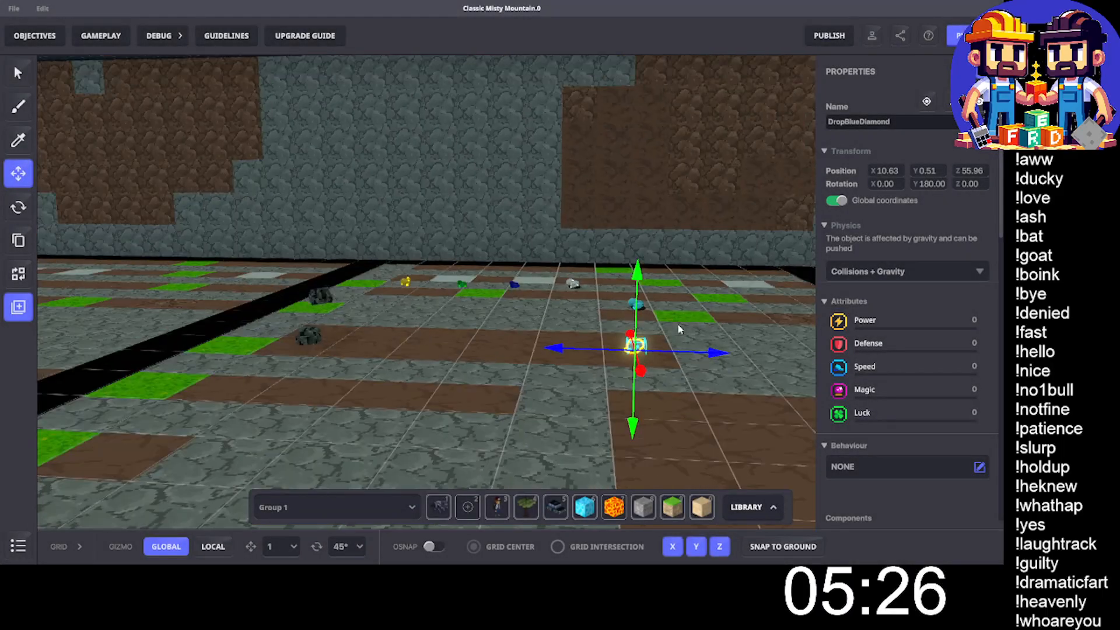
pyautogui.scroll(-3, 678, 327)
pyautogui.moveTo(679, 326); pyautogui.dragTo(578, 311, button='middle')
pyautogui.hotkey('ctrl', 's')
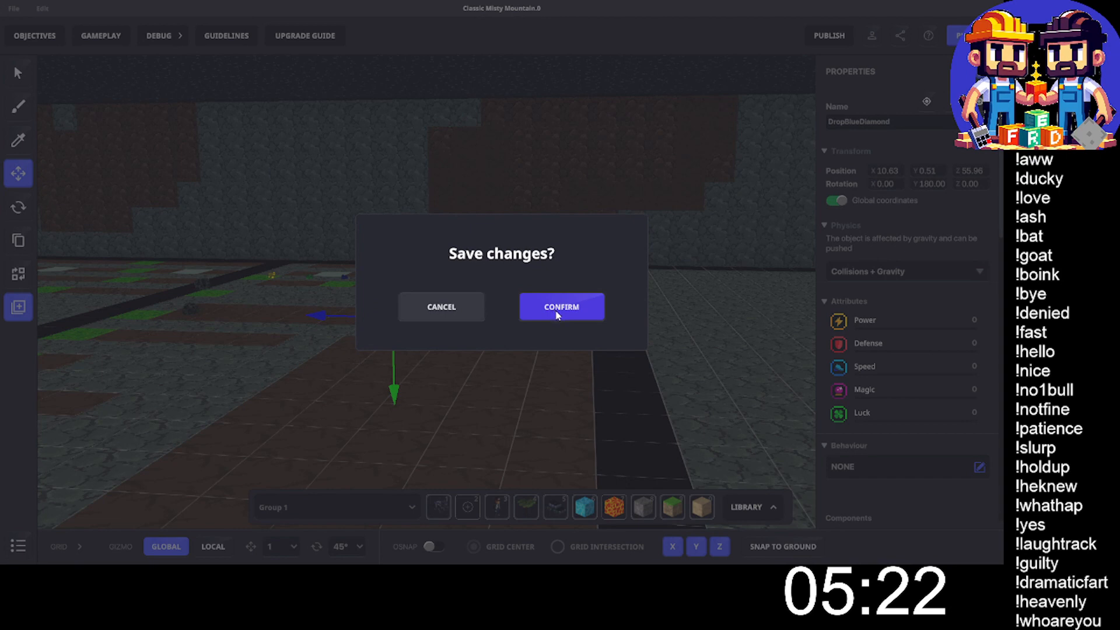
pyautogui.press('Return')
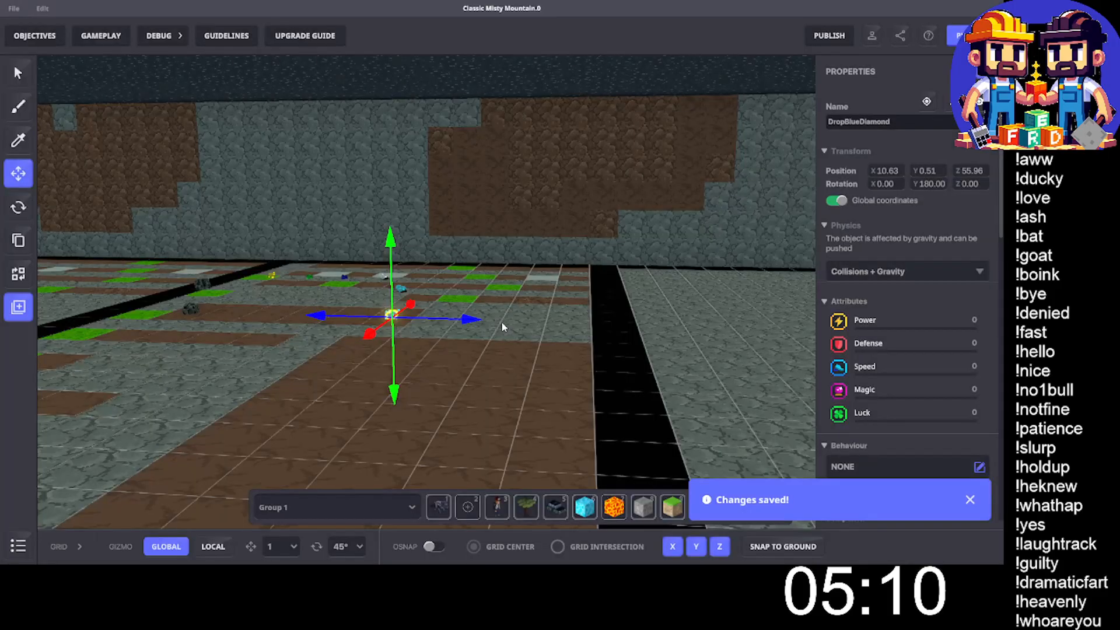
pyautogui.click(970, 501)
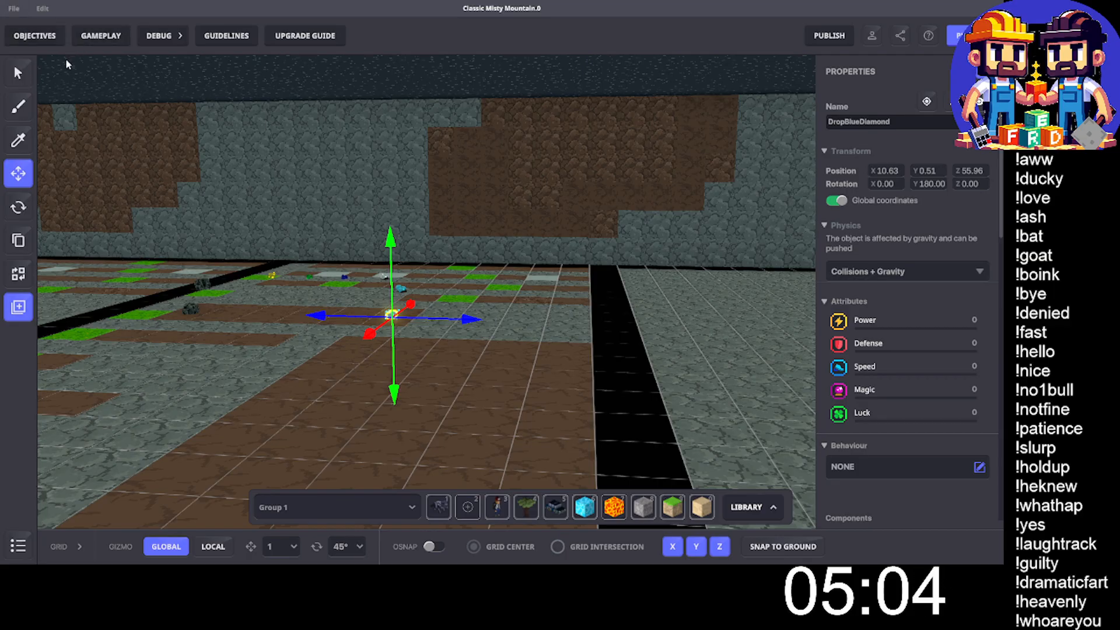
# - Select the orange-bearded dwarf NPC in front of the wooden doorway and examine its Button and Indicator component settings
pyautogui.moveTo(222, 195); pyautogui.dragTo(286, 194, button='middle')
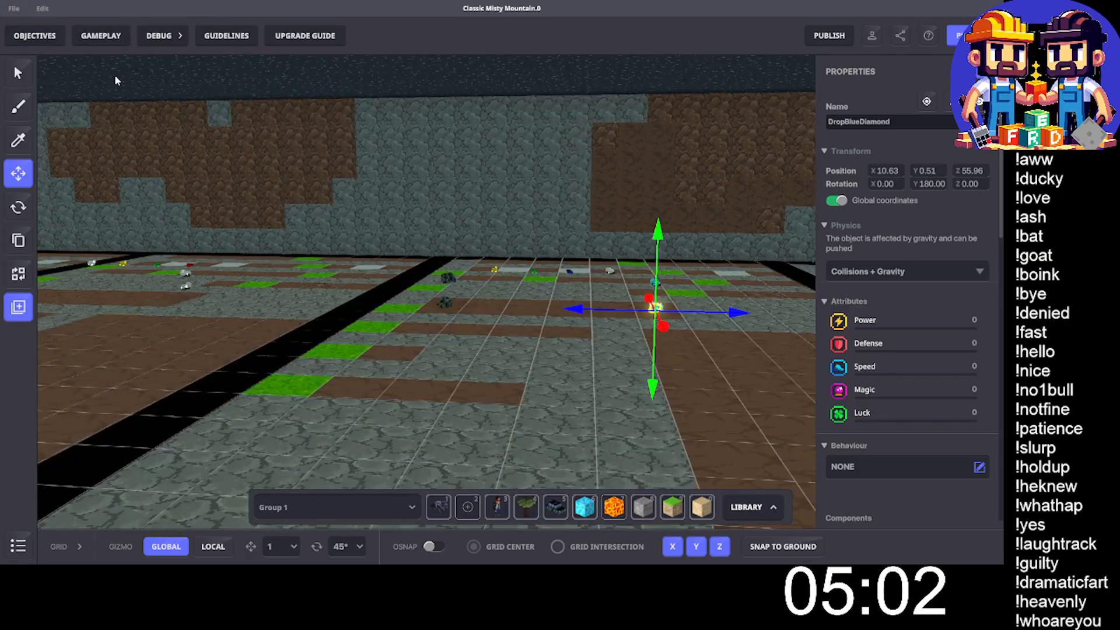
pyautogui.press('s')
pyautogui.press('d')
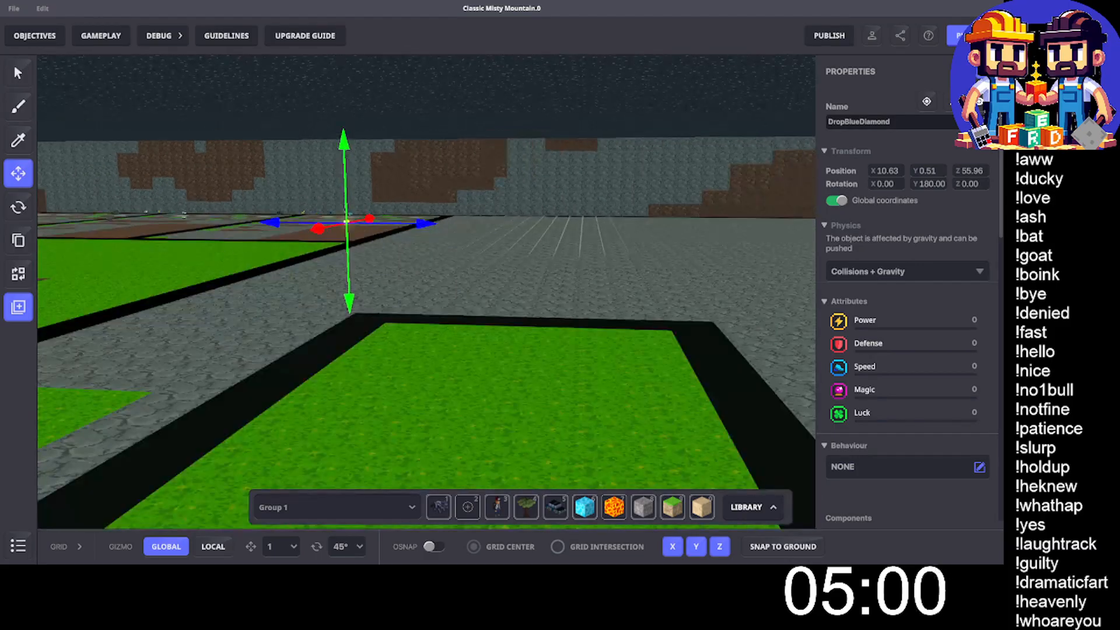
pyautogui.moveTo(286, 195); pyautogui.dragTo(608, 475, button='right')
pyautogui.press('w')
pyautogui.moveTo(451, 307); pyautogui.dragTo(566, 489, button='right')
pyautogui.press('w')
pyautogui.moveTo(533, 263); pyautogui.dragTo(490, 332, button='right')
pyautogui.press('w')
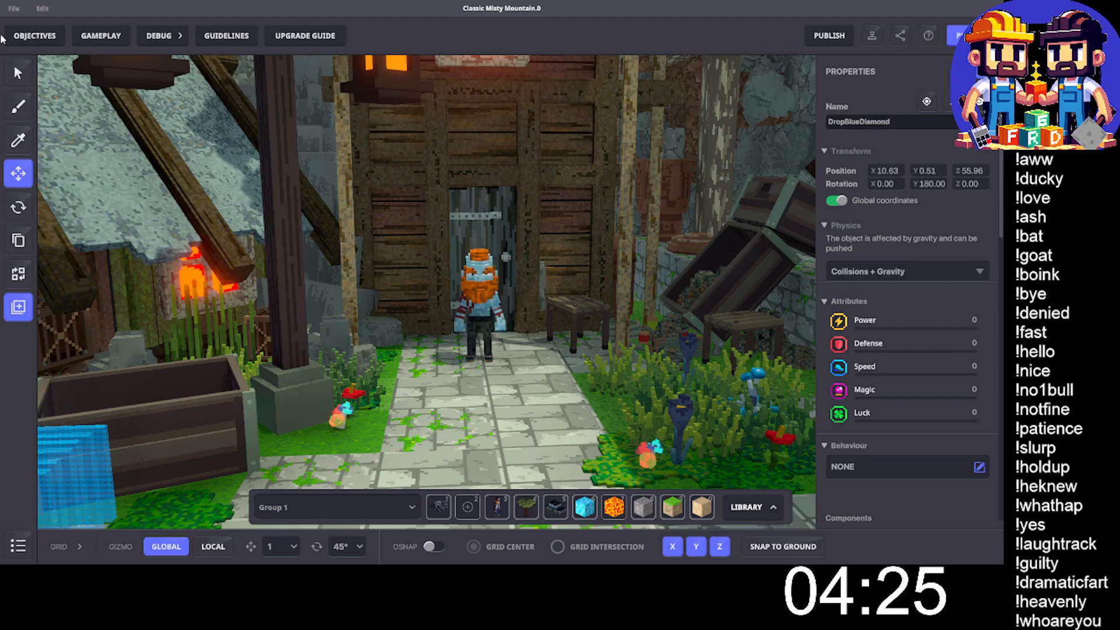
pyautogui.click(483, 279)
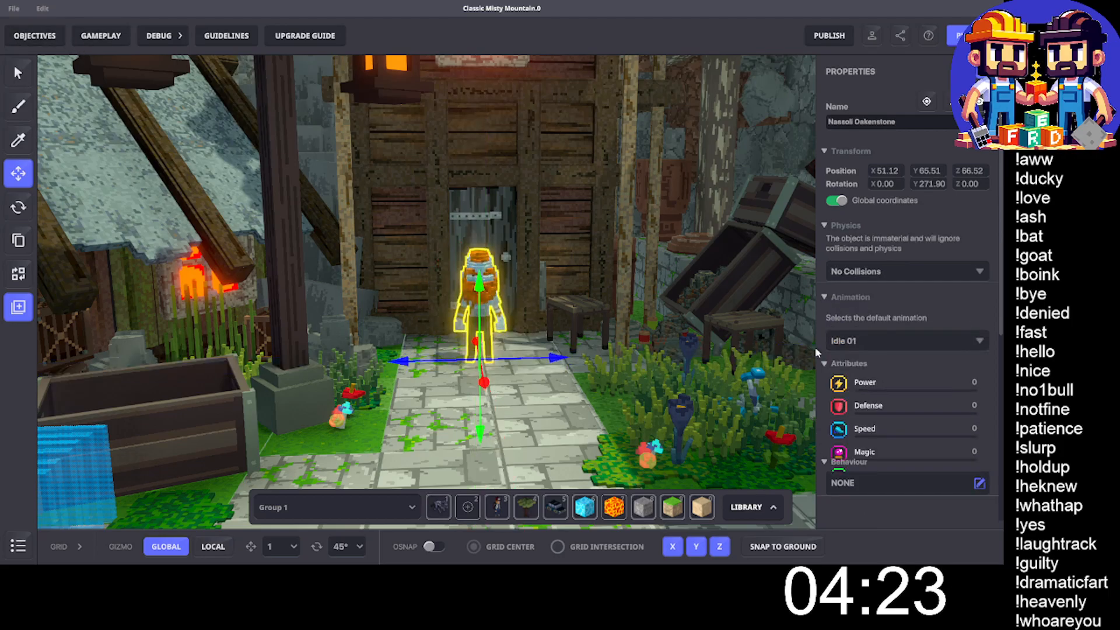
pyautogui.scroll(-6, 819, 347)
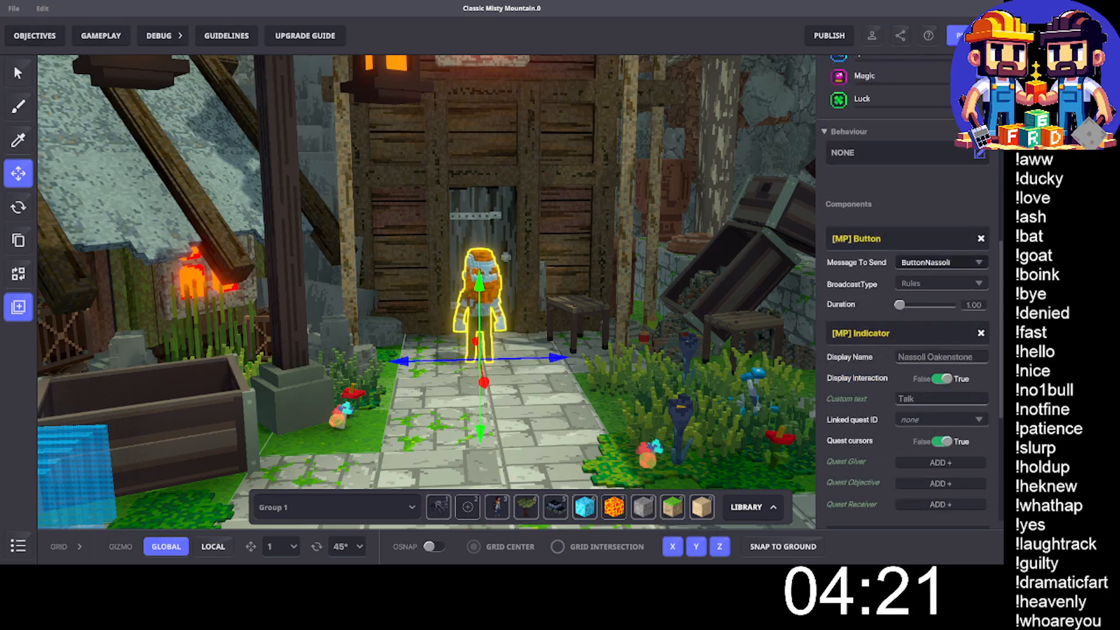
# - Review the Coal Geology Quest objective's launch, counter and completion settings, then collapse it and close the objectives
pyautogui.click(35, 42)
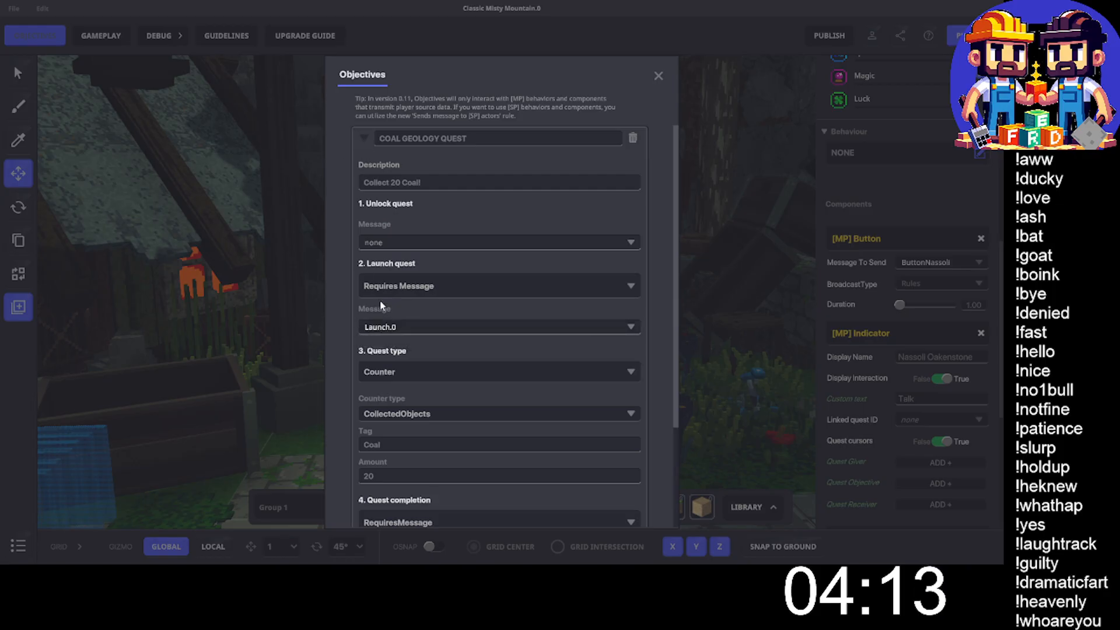
pyautogui.scroll(-3, 429, 338)
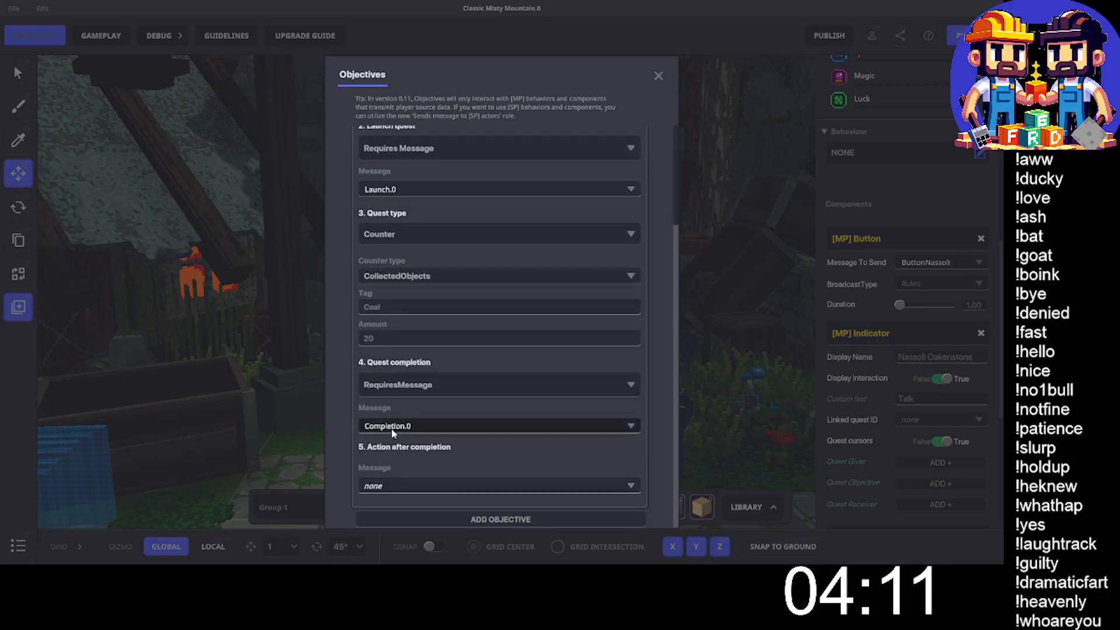
pyautogui.scroll(3, 430, 237)
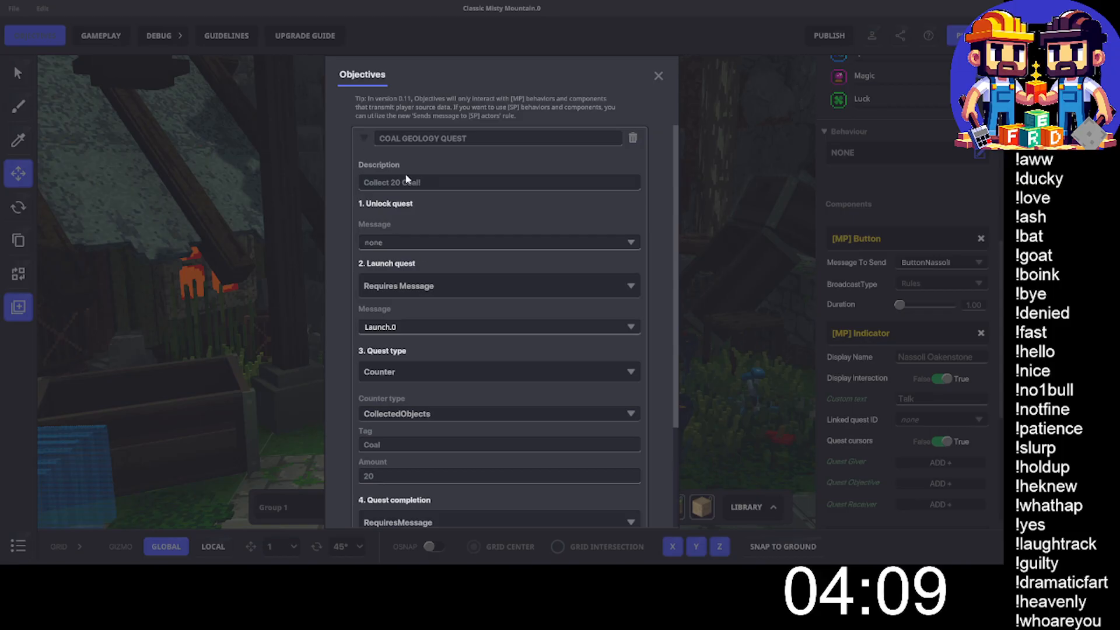
pyautogui.click(363, 138)
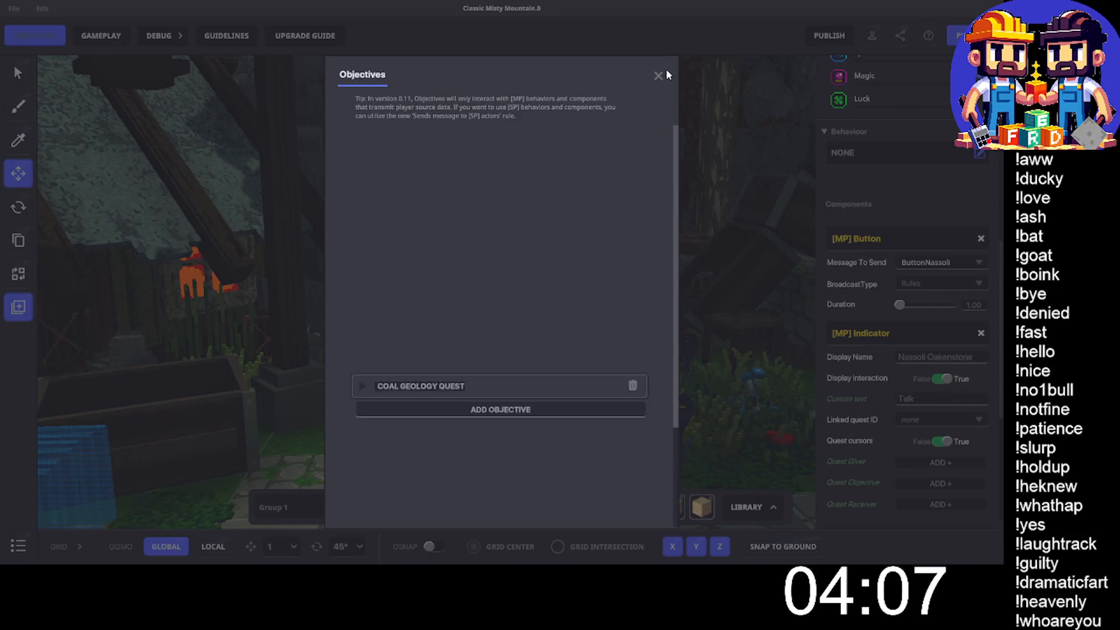
pyautogui.click(659, 76)
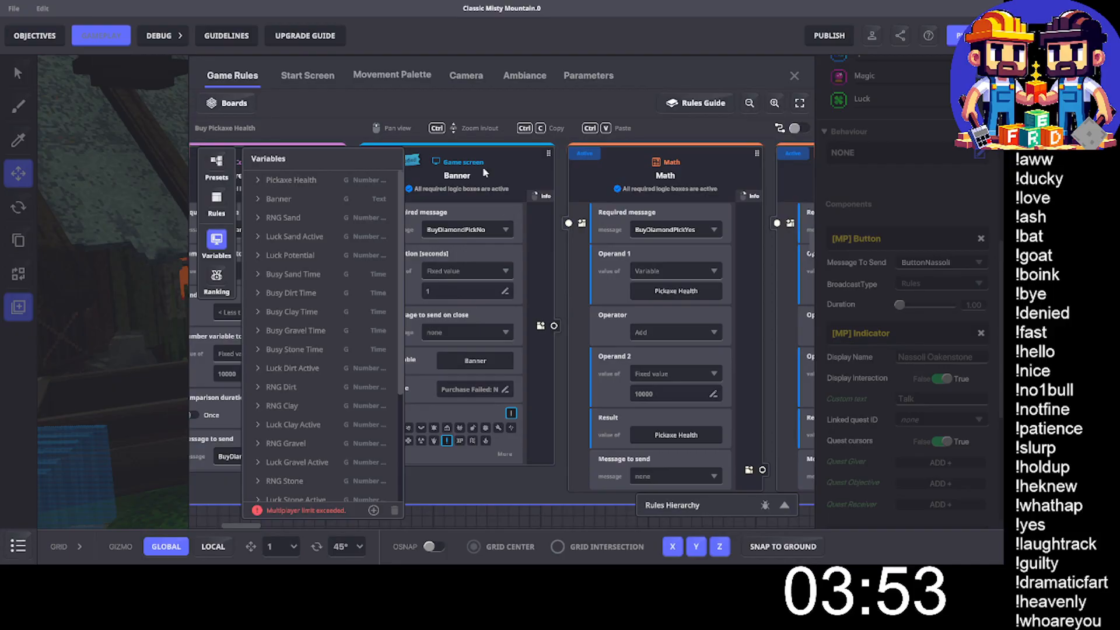
# - Expand the rules editor to full view and add a new board named "Nassoli Geology Quest"
pyautogui.click(800, 102)
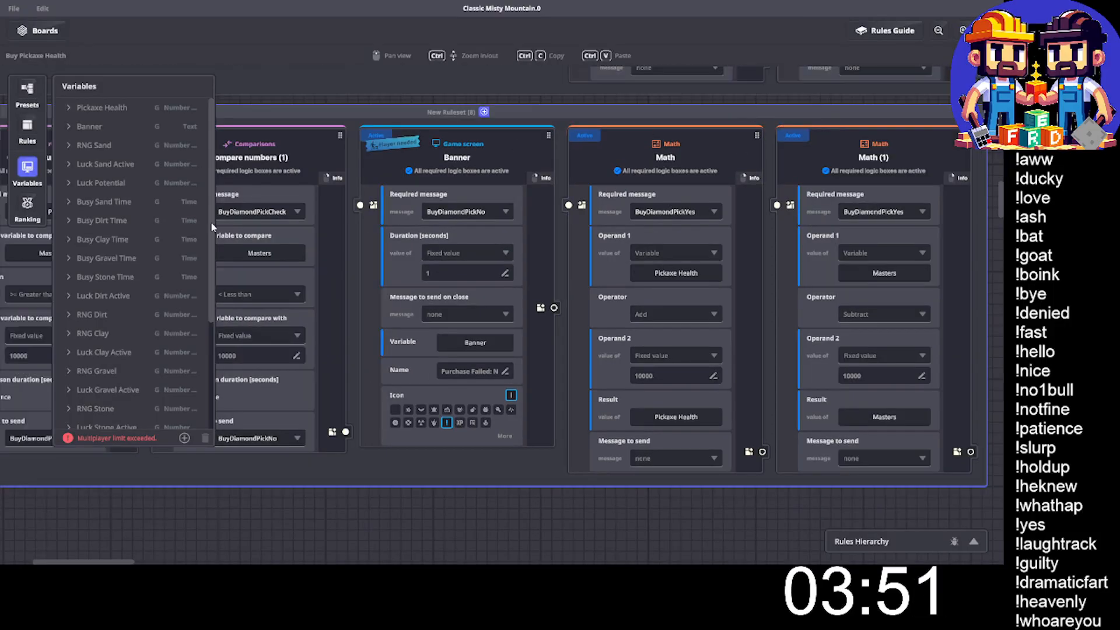
pyautogui.click(27, 168)
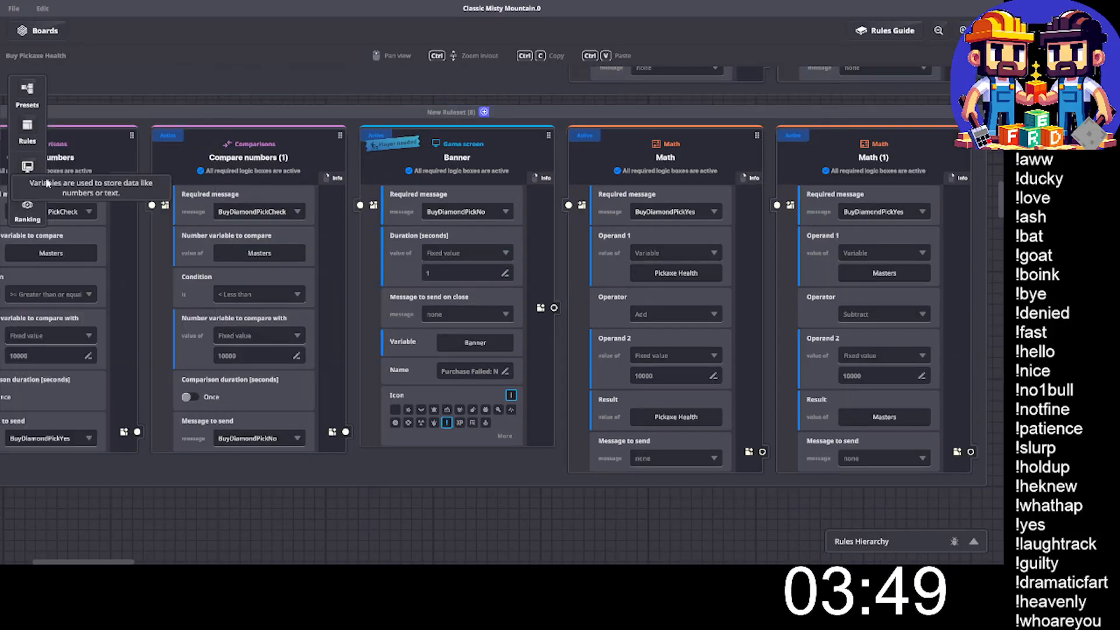
pyautogui.moveTo(234, 241); pyautogui.dragTo(438, 254, button='middle')
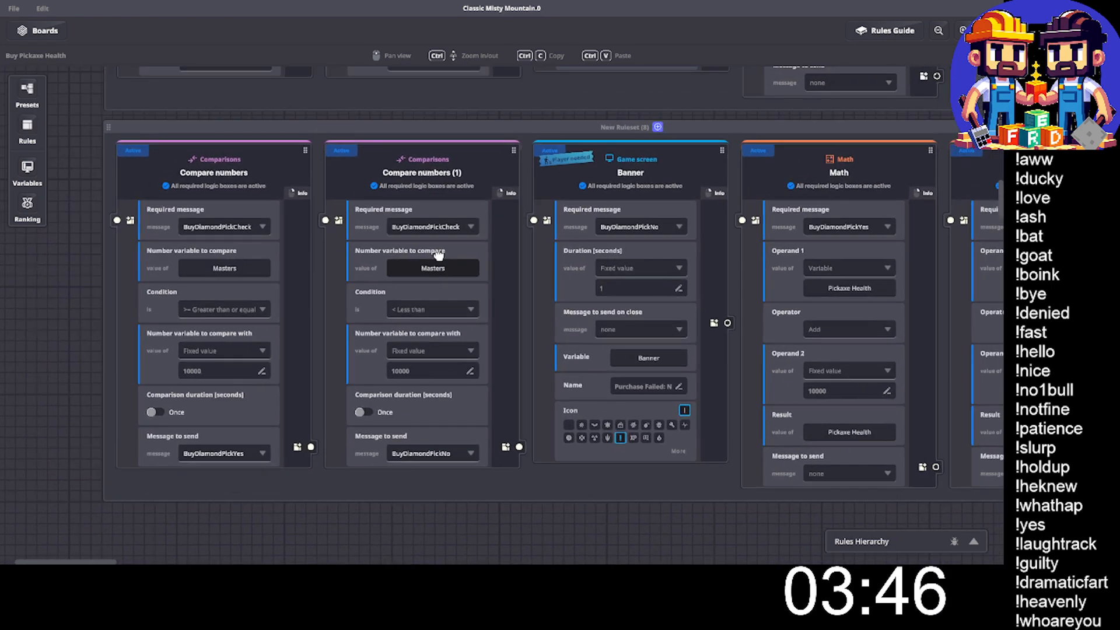
pyautogui.click(34, 30)
pyautogui.click(131, 58)
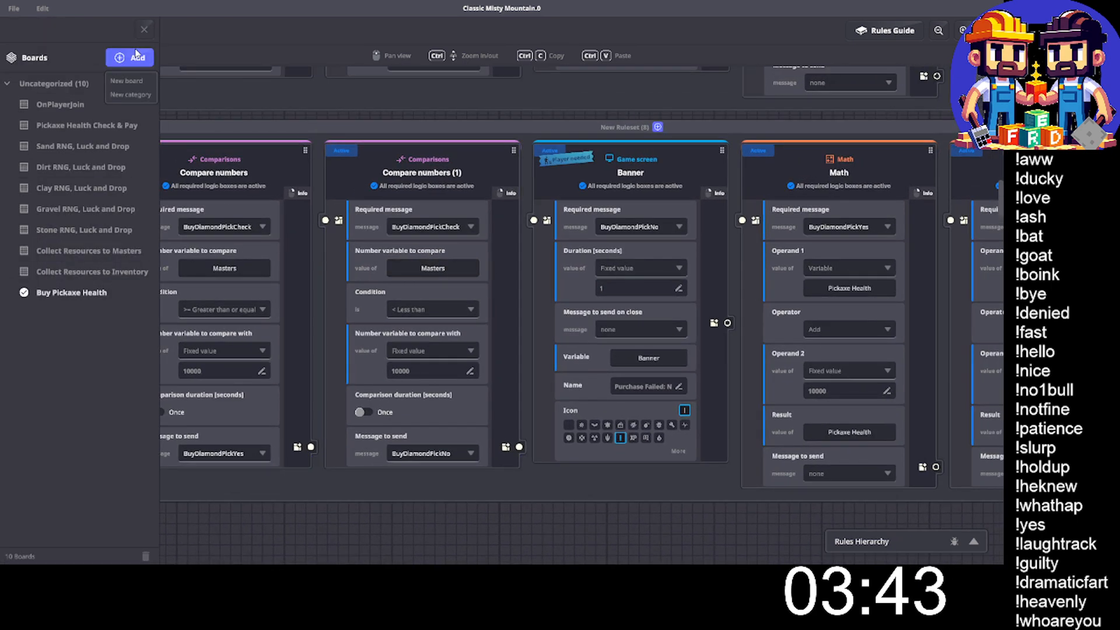
pyautogui.click(125, 81)
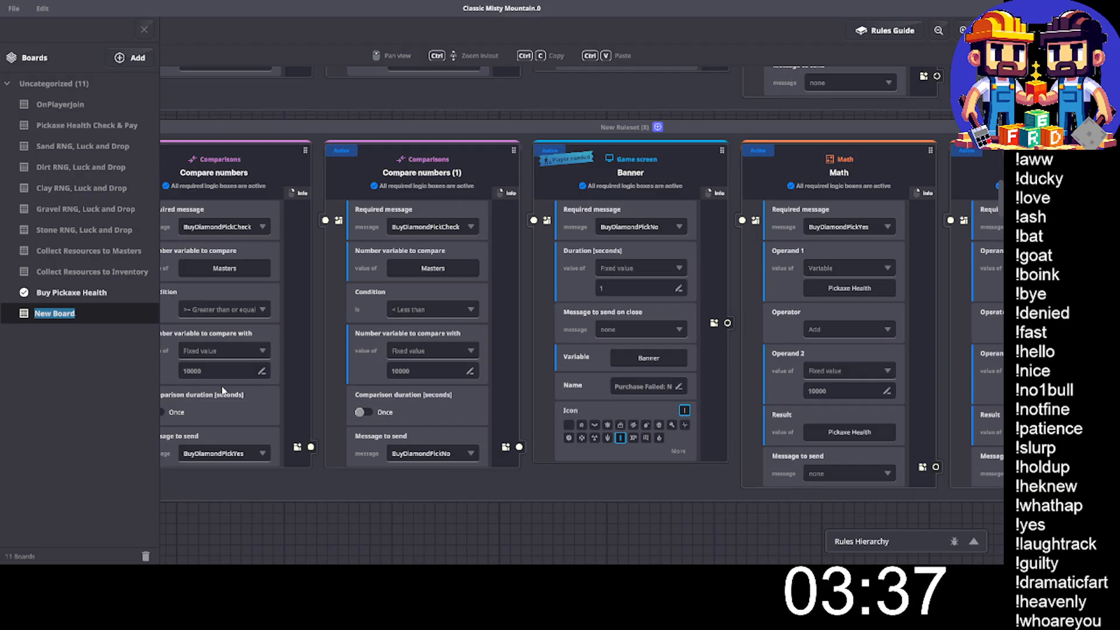
pyautogui.write('ss')
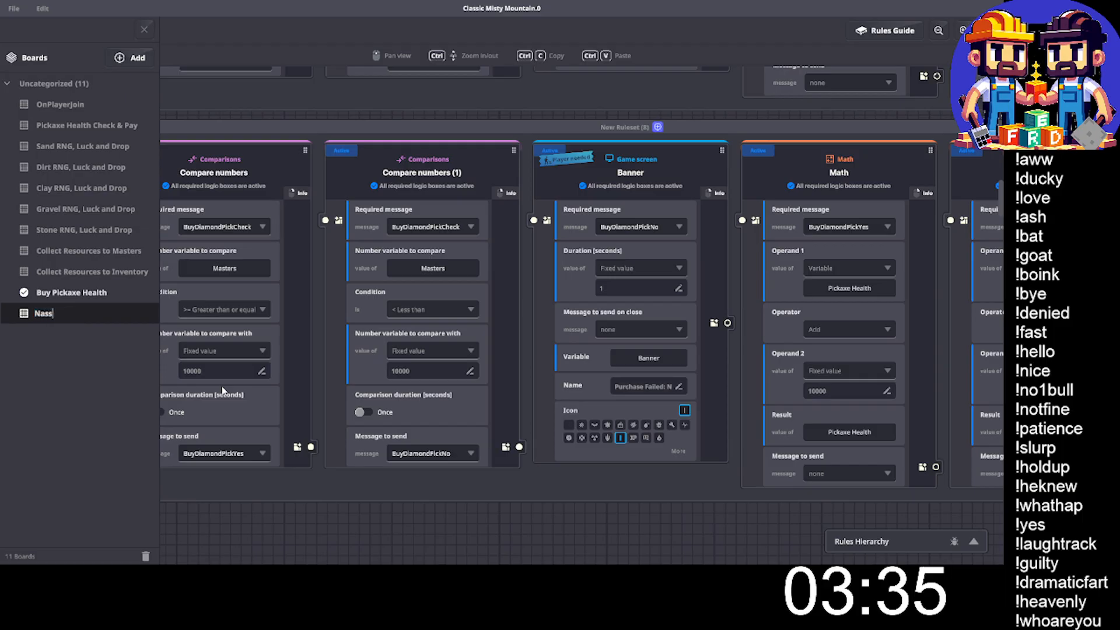
pyautogui.write('oli Geo')
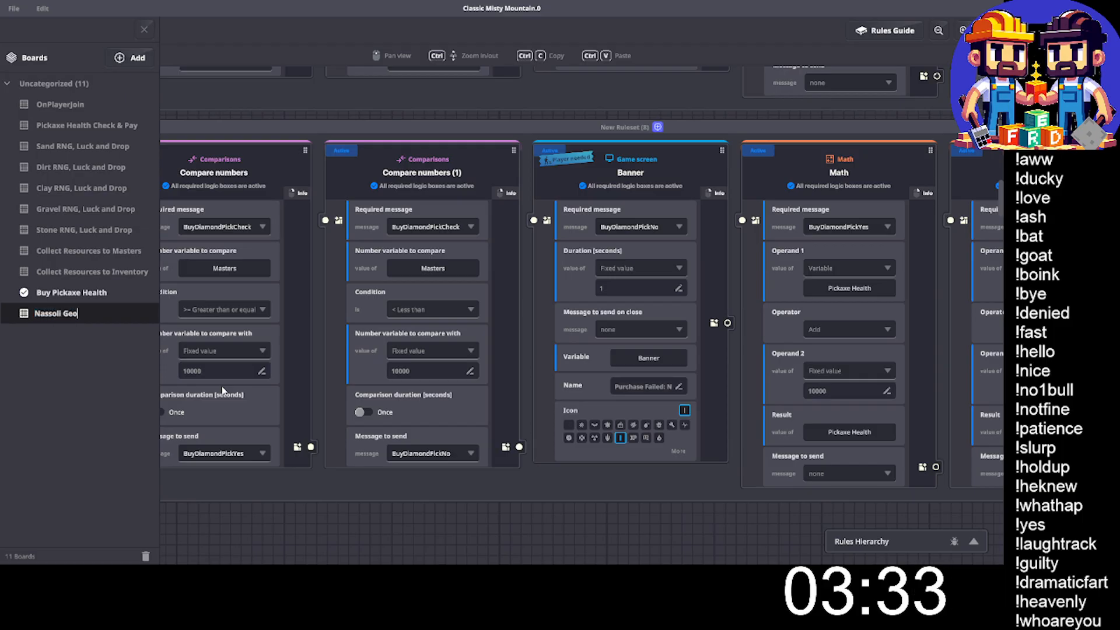
pyautogui.write('logy Quest')
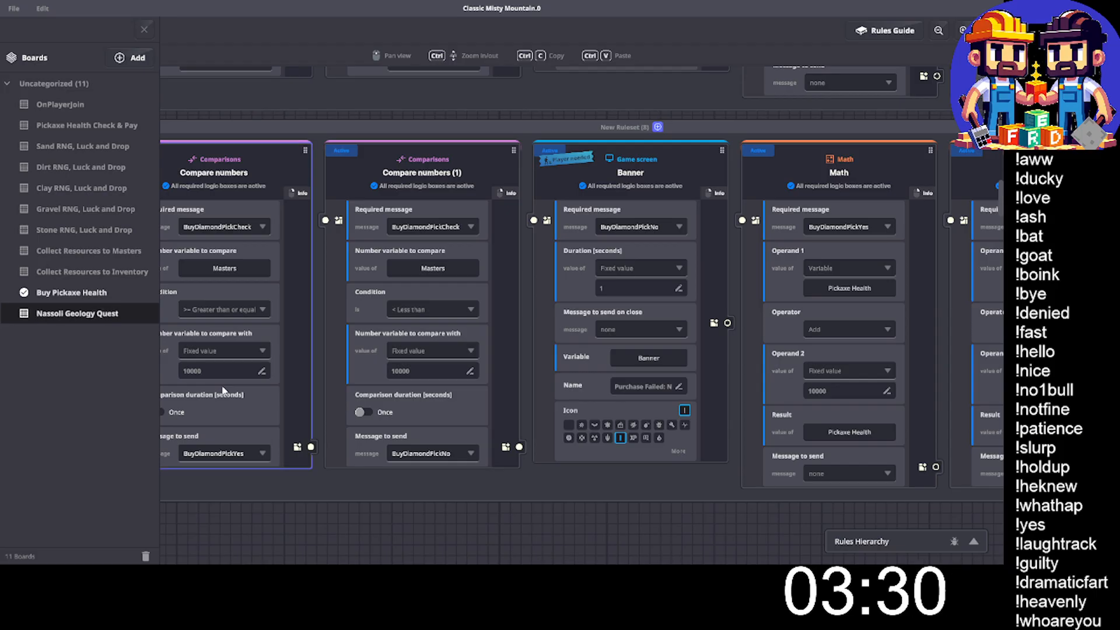
pyautogui.press('Return')
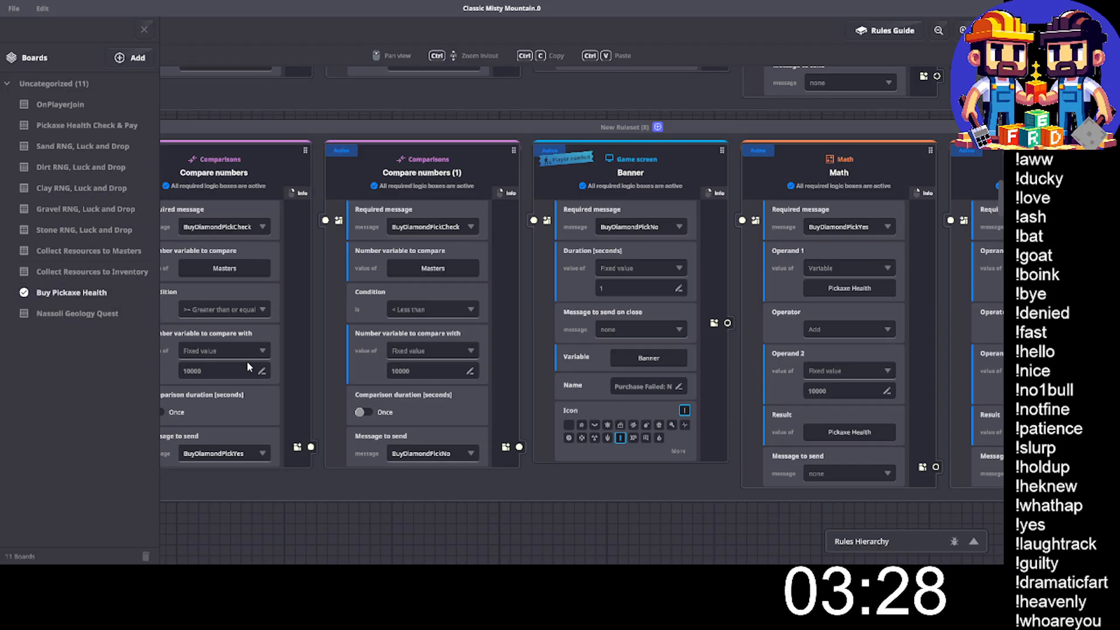
# - Open the Nassoli Geology Quest board, rename it "Nassoli Geology Quests" and close the boards list
pyautogui.click(105, 310)
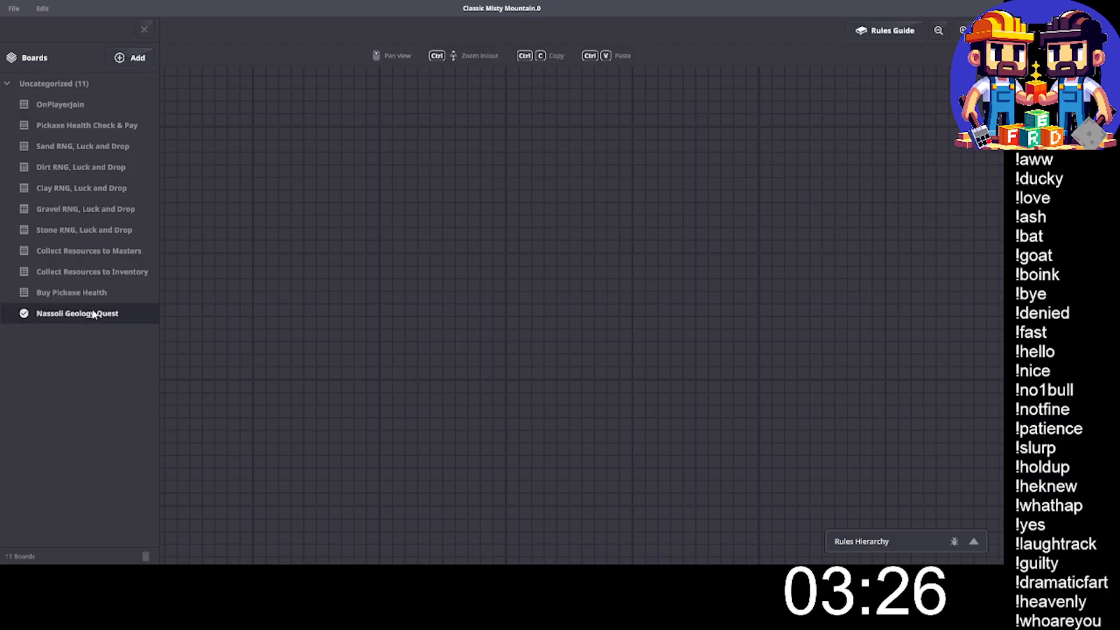
pyautogui.rightClick(94, 313)
pyautogui.click(111, 322)
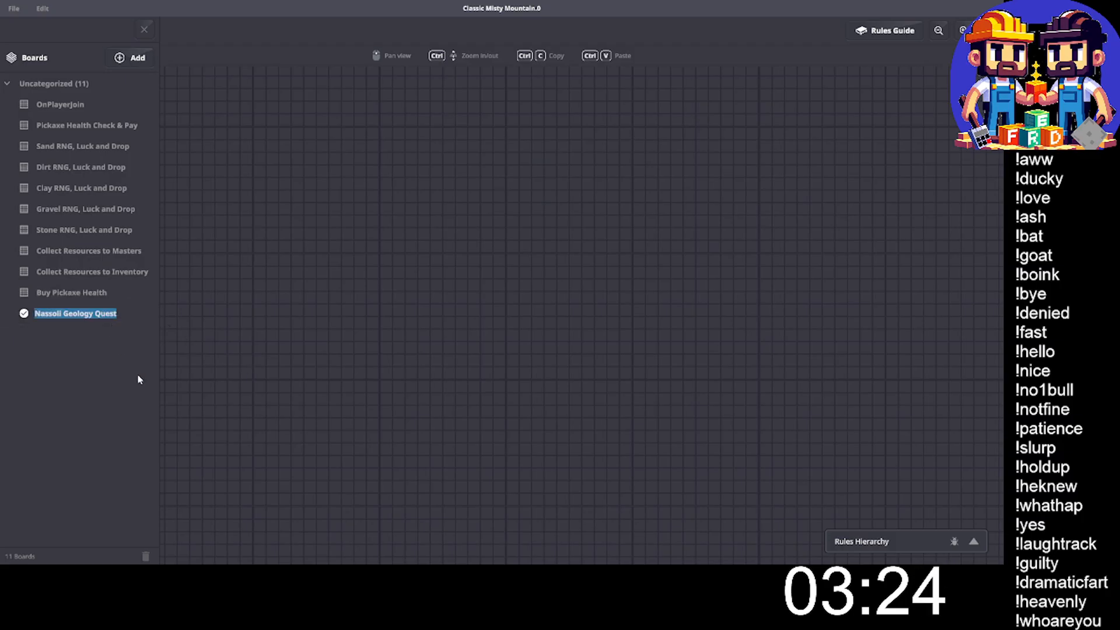
pyautogui.press('End')
pyautogui.write('s')
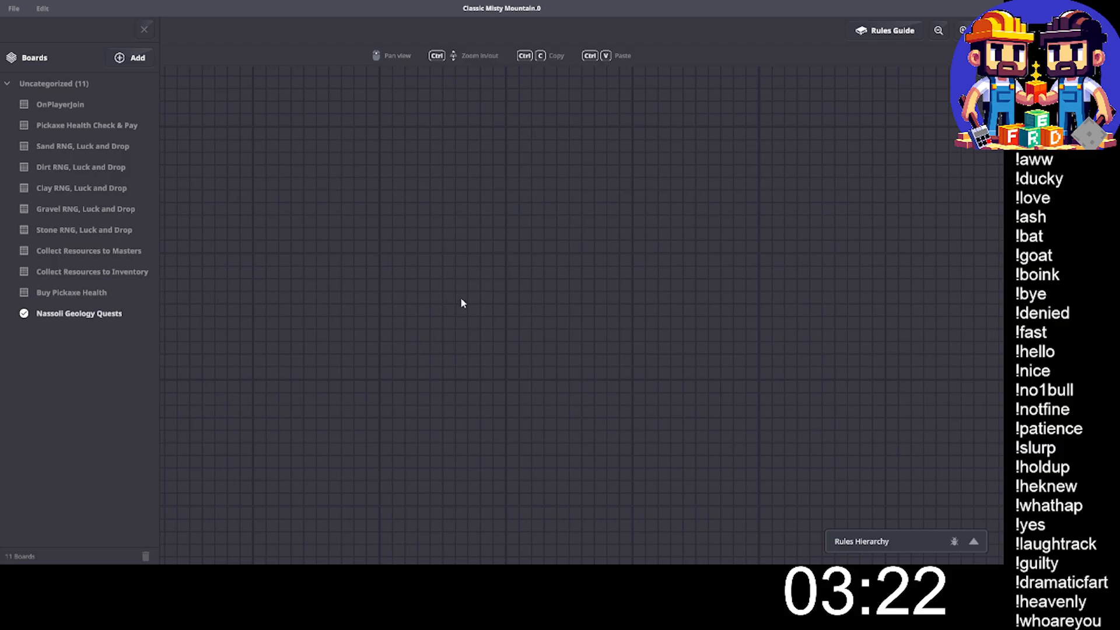
pyautogui.click(145, 29)
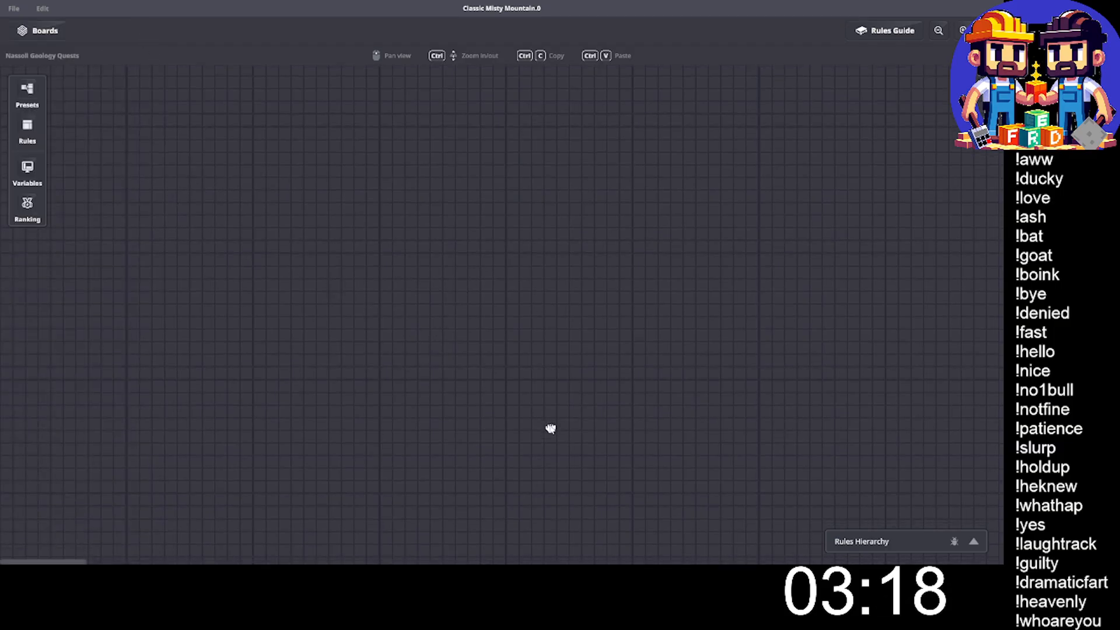
# - Create a global integer number variable named "Nassoli Geology Quests" and dismiss the resulting notification
pyautogui.click(27, 169)
pyautogui.scroll(-2, 87, 211)
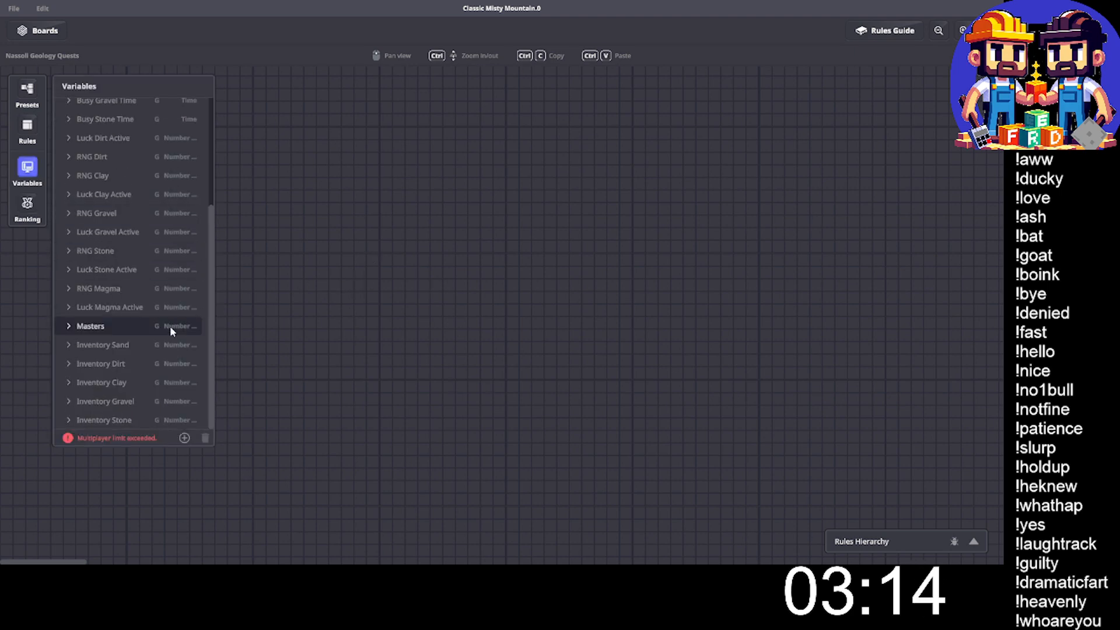
pyautogui.click(184, 438)
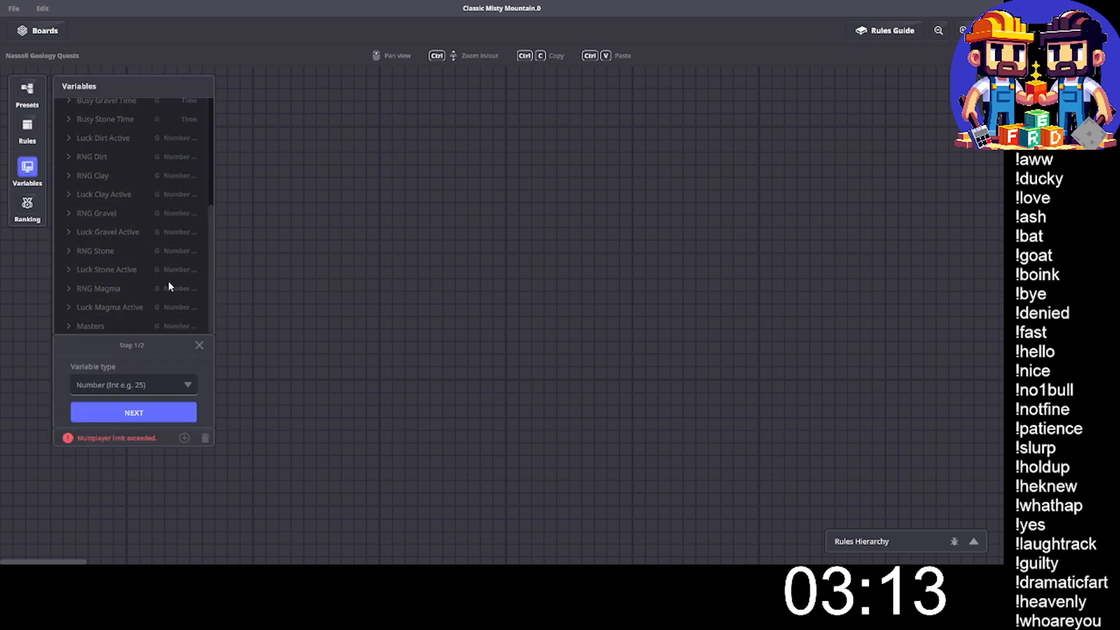
pyautogui.click(130, 408)
pyautogui.click(95, 324)
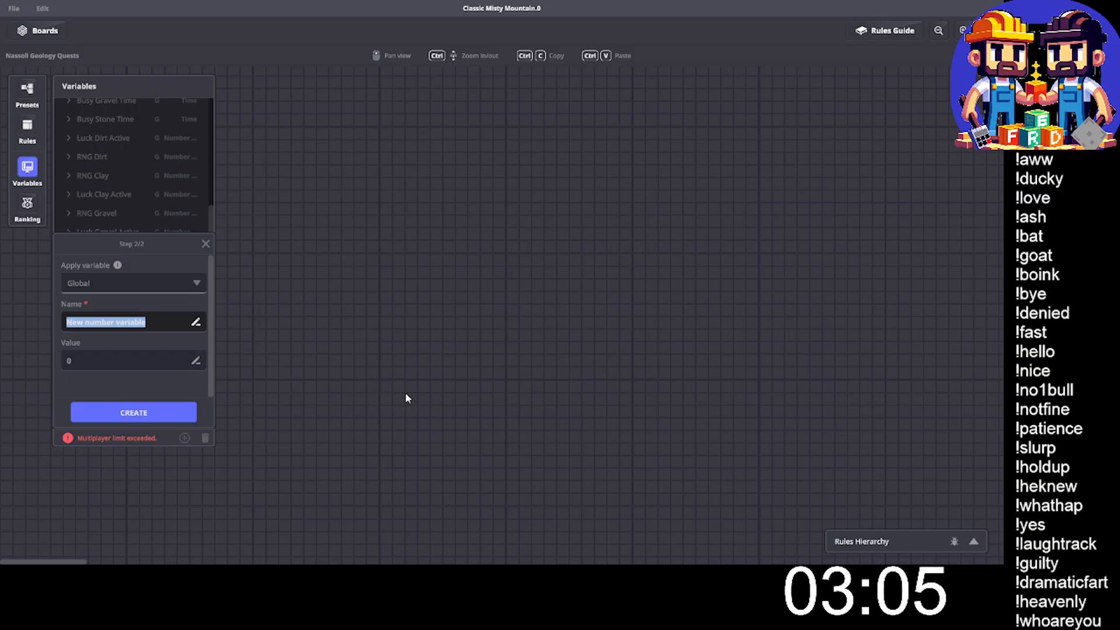
pyautogui.write('Nasso')
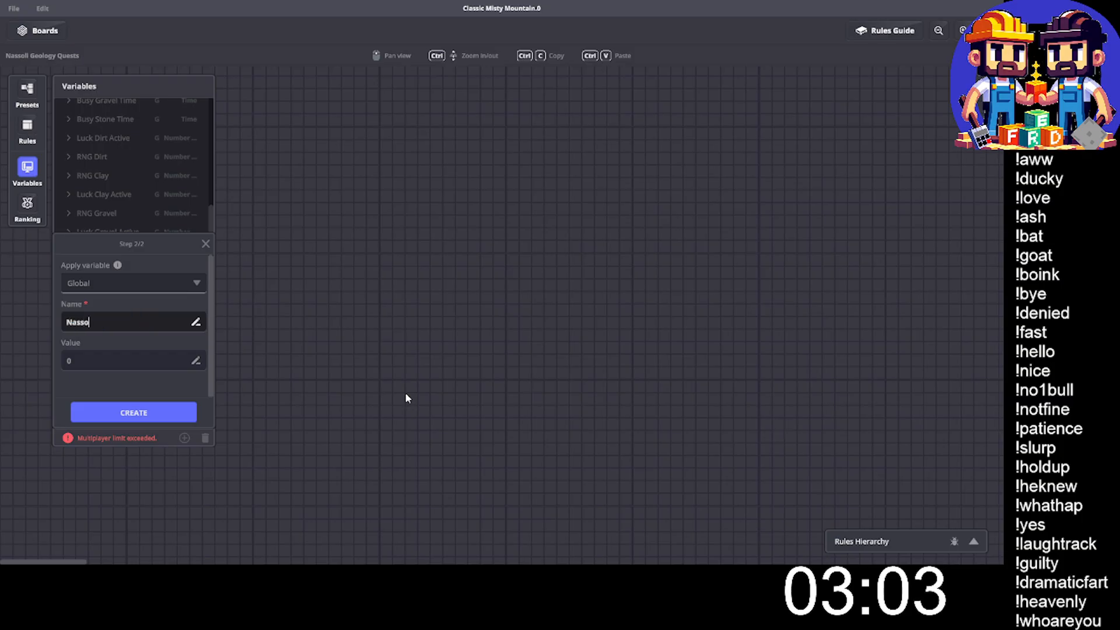
pyautogui.write('li Geol')
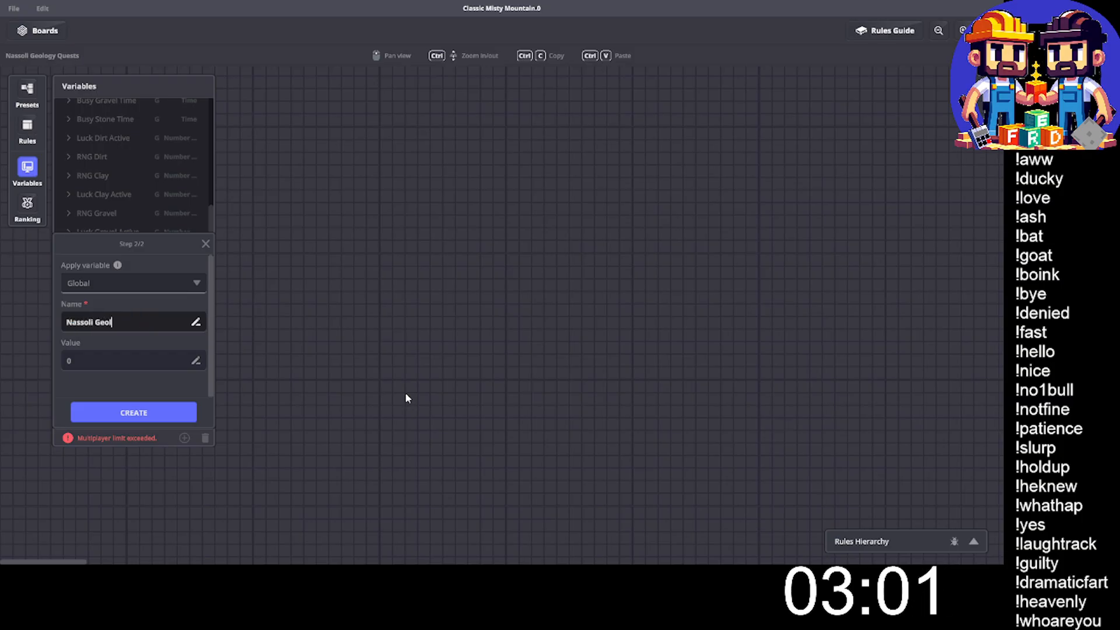
pyautogui.write('ogy Quests')
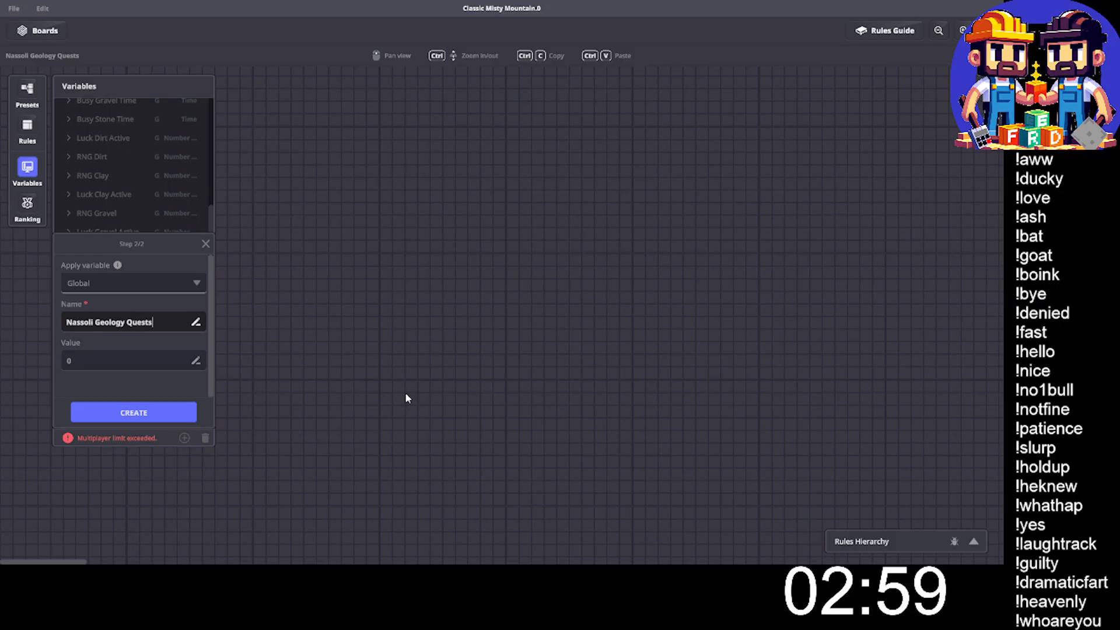
pyautogui.click(132, 411)
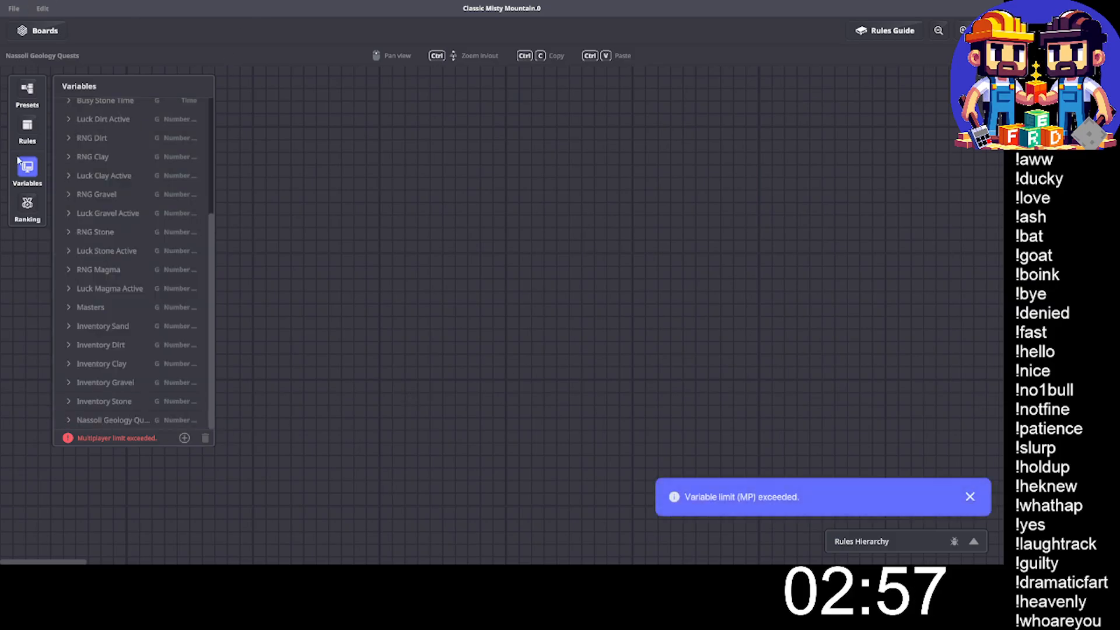
pyautogui.click(28, 174)
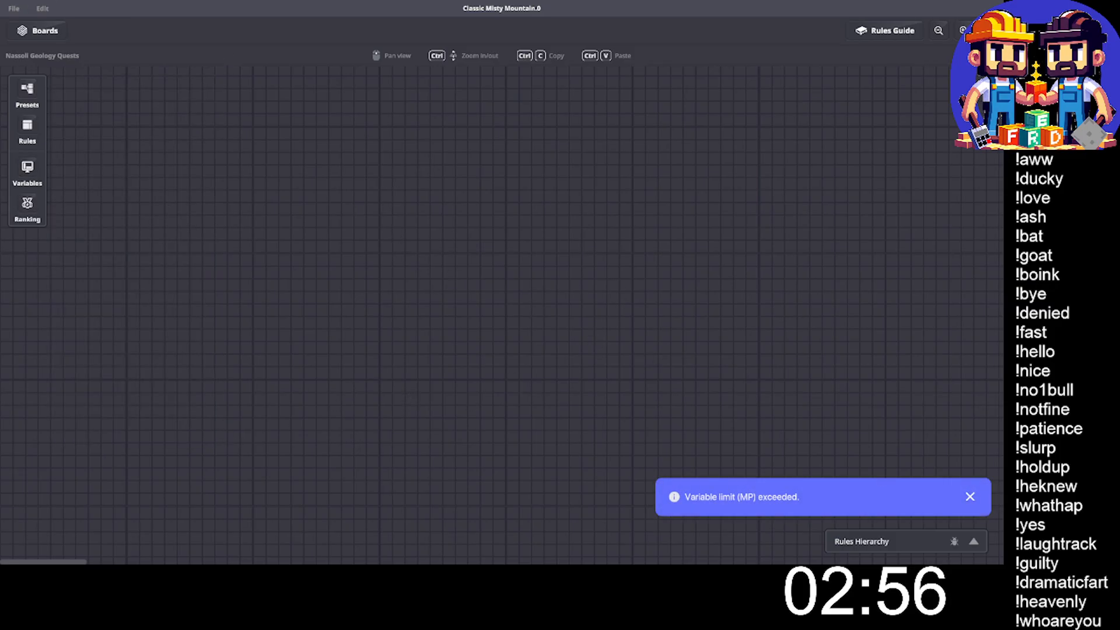
pyautogui.click(969, 497)
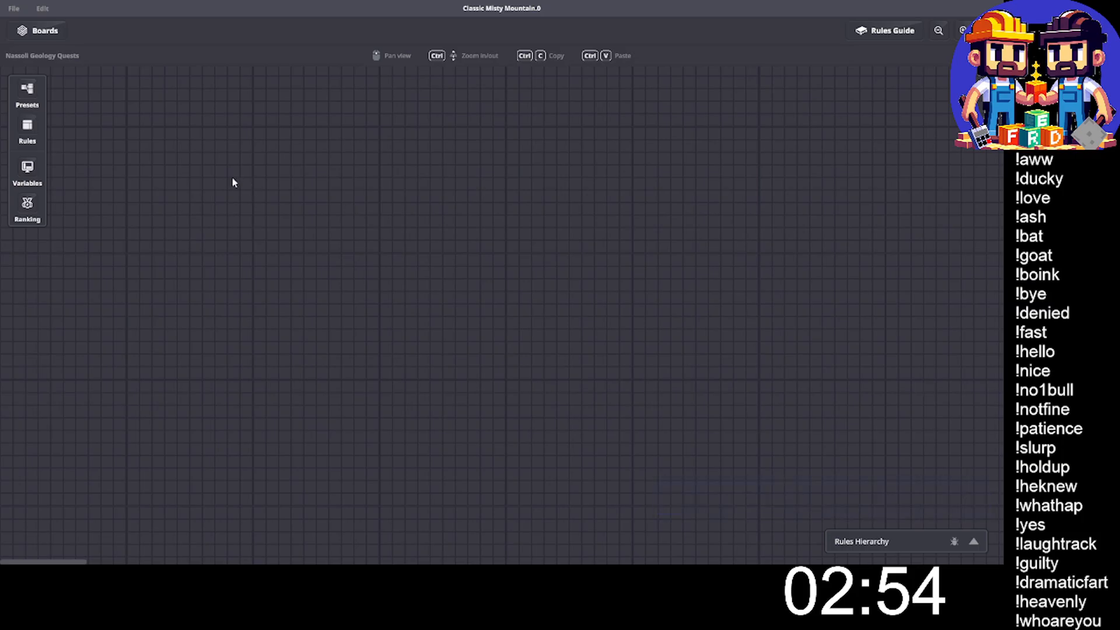
# - Place a Compare numbers rule on the empty board and set its required message to ButtonNassoli
pyautogui.click(31, 132)
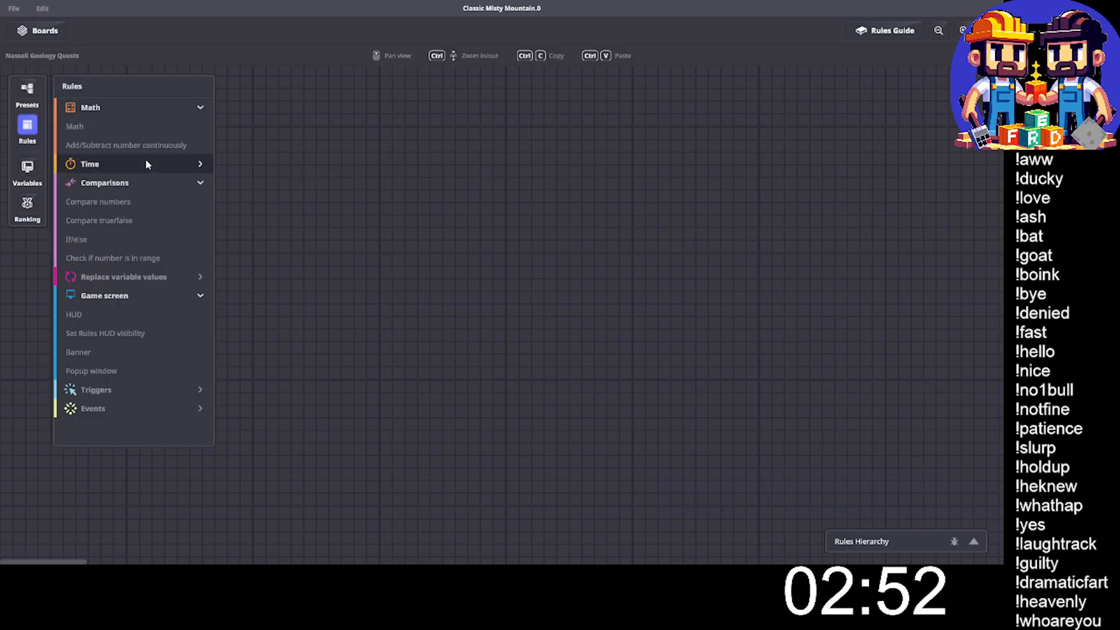
pyautogui.click(111, 182)
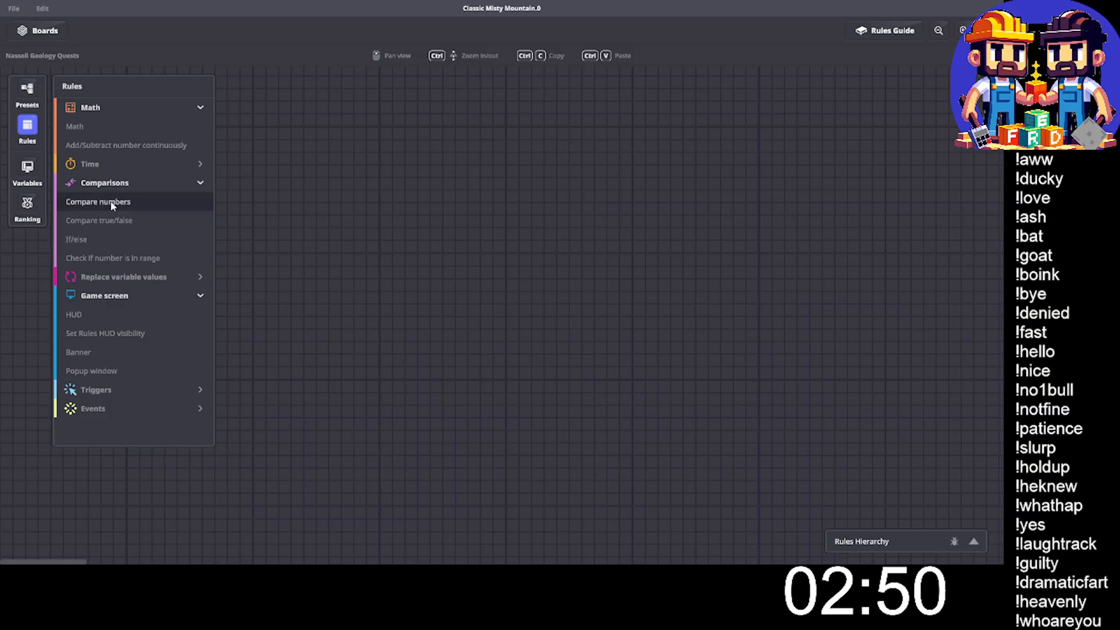
pyautogui.moveTo(110, 202); pyautogui.dragTo(539, 284)
pyautogui.moveTo(434, 193); pyautogui.dragTo(339, 160)
pyautogui.click(407, 278)
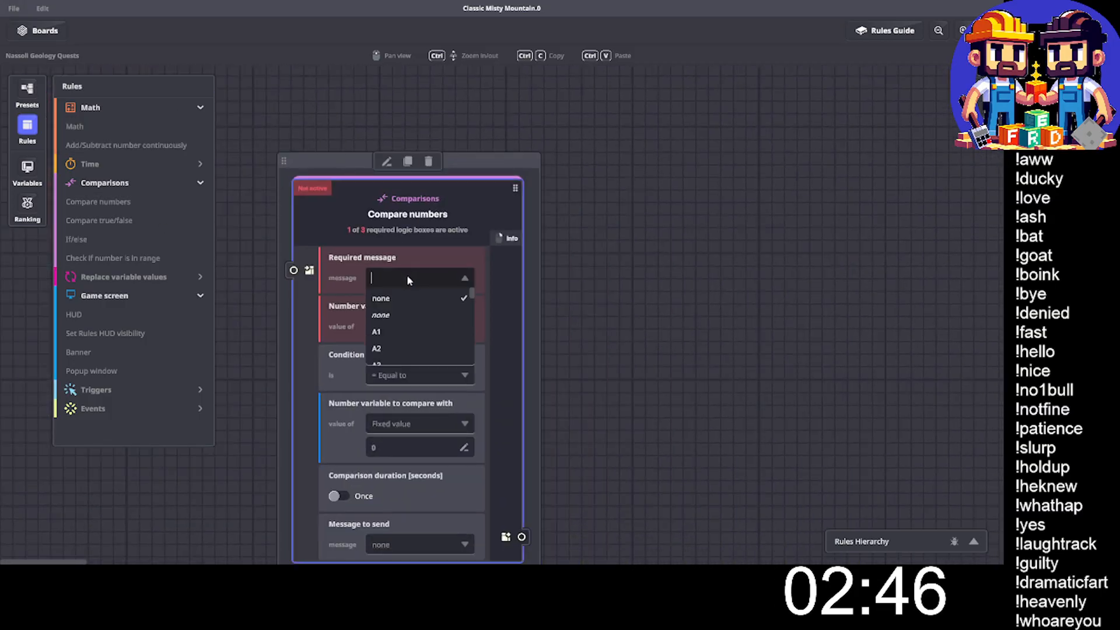
pyautogui.write('Button')
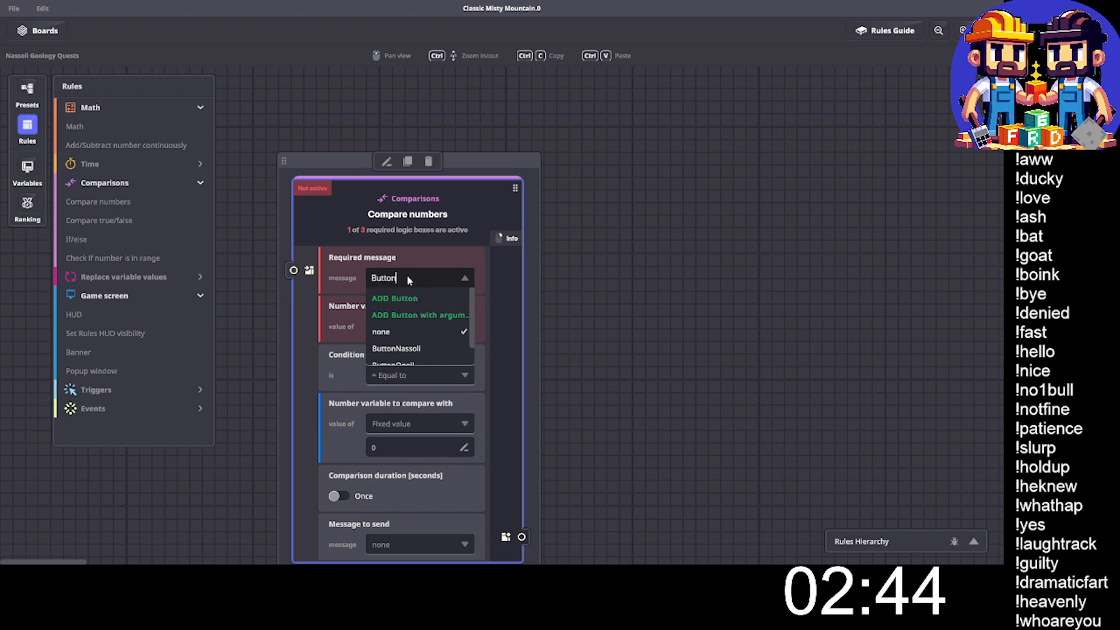
pyautogui.click(401, 349)
# - Use the Nassoli Geology Quests variable as the Compare numbers rule's number variable to compare
pyautogui.click(408, 327)
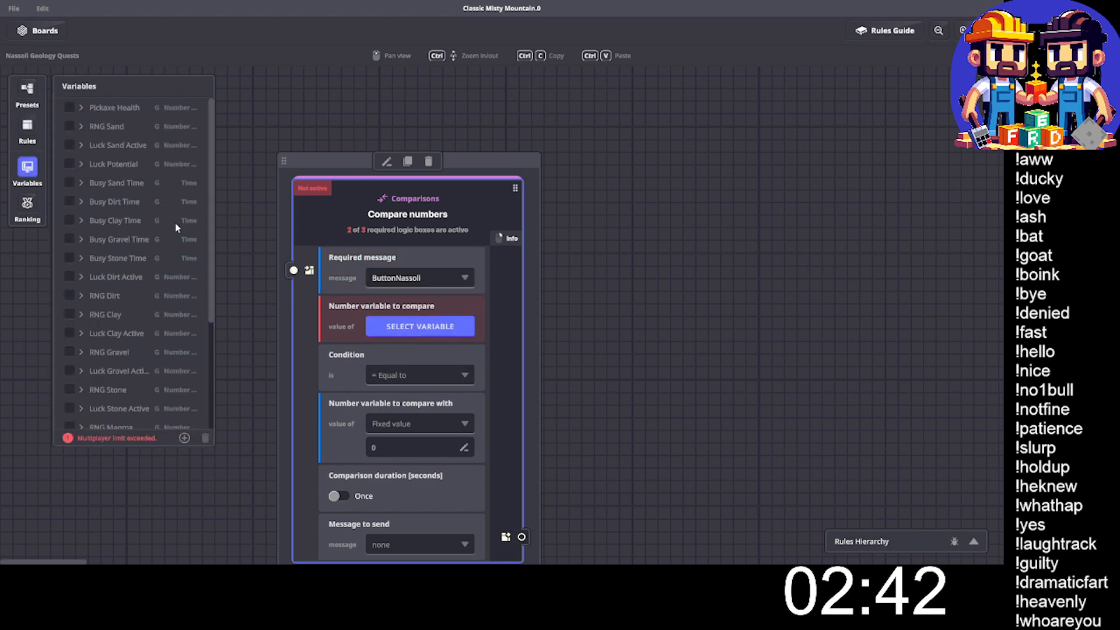
pyautogui.scroll(-3, 175, 222)
pyautogui.click(68, 419)
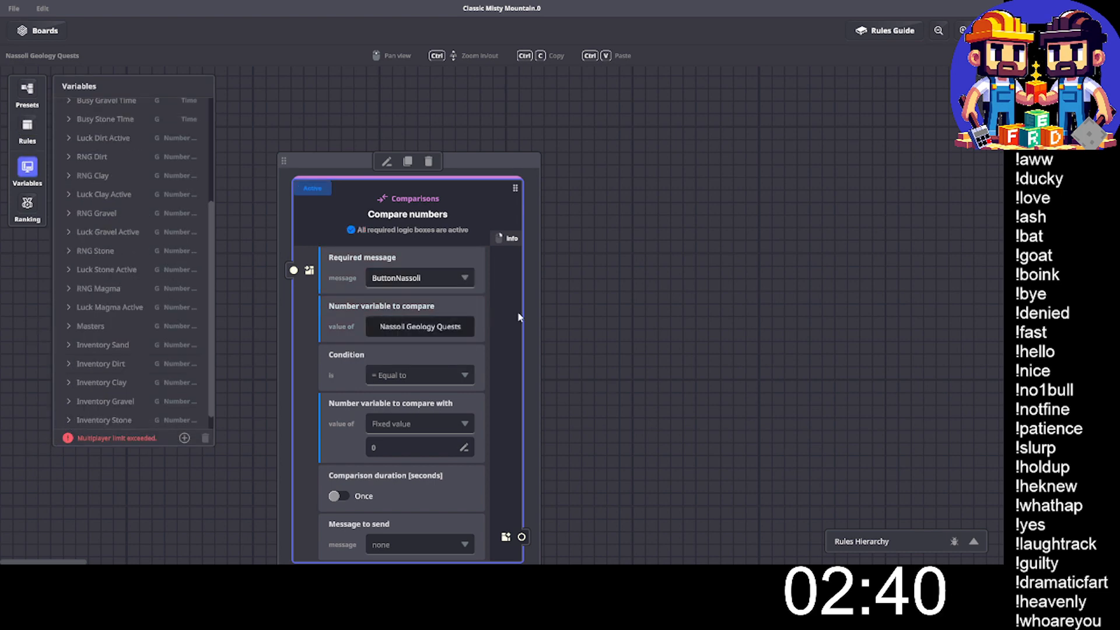
# - Create the message Launch.0Go as the Compare numbers rule's message to send, then close the variables list
pyautogui.scroll(-2, 433, 450)
pyautogui.click(392, 455)
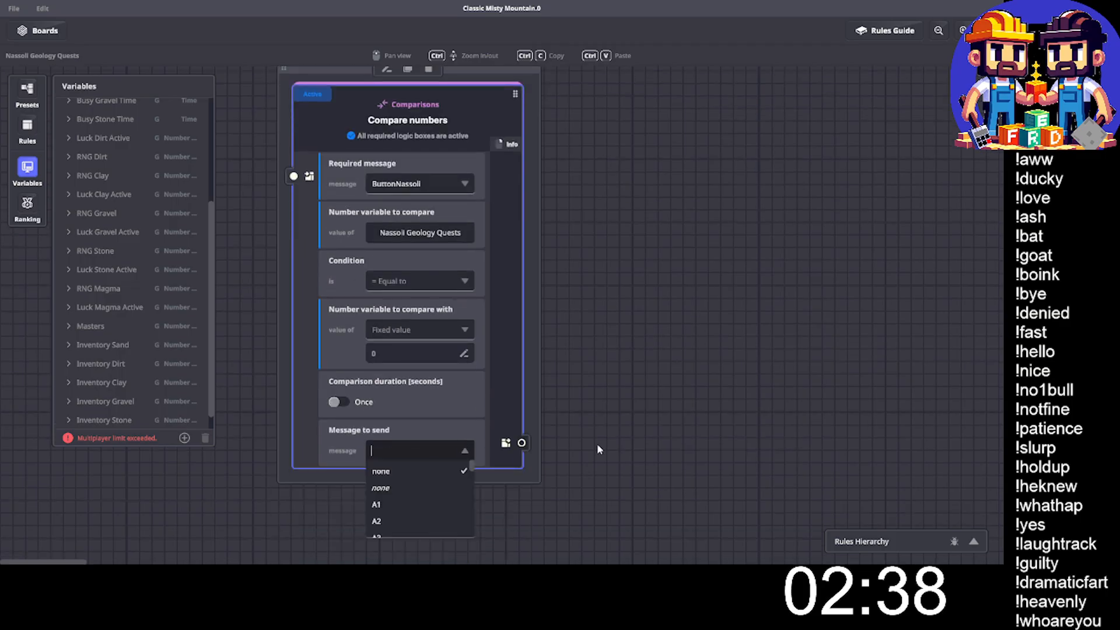
pyautogui.write('Launch')
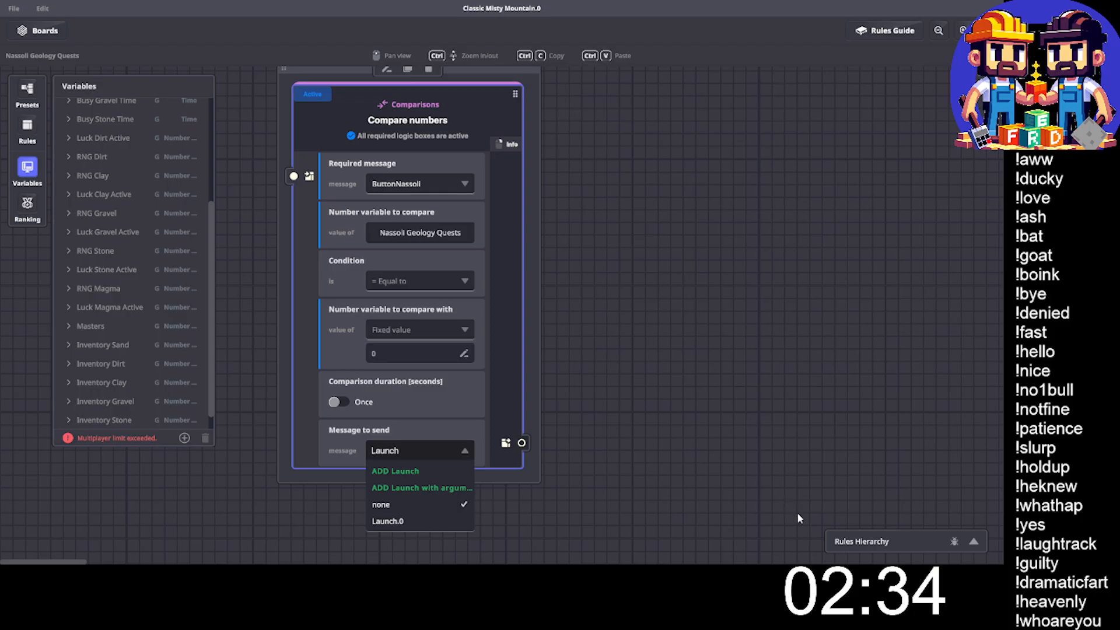
pyautogui.write('.0G')
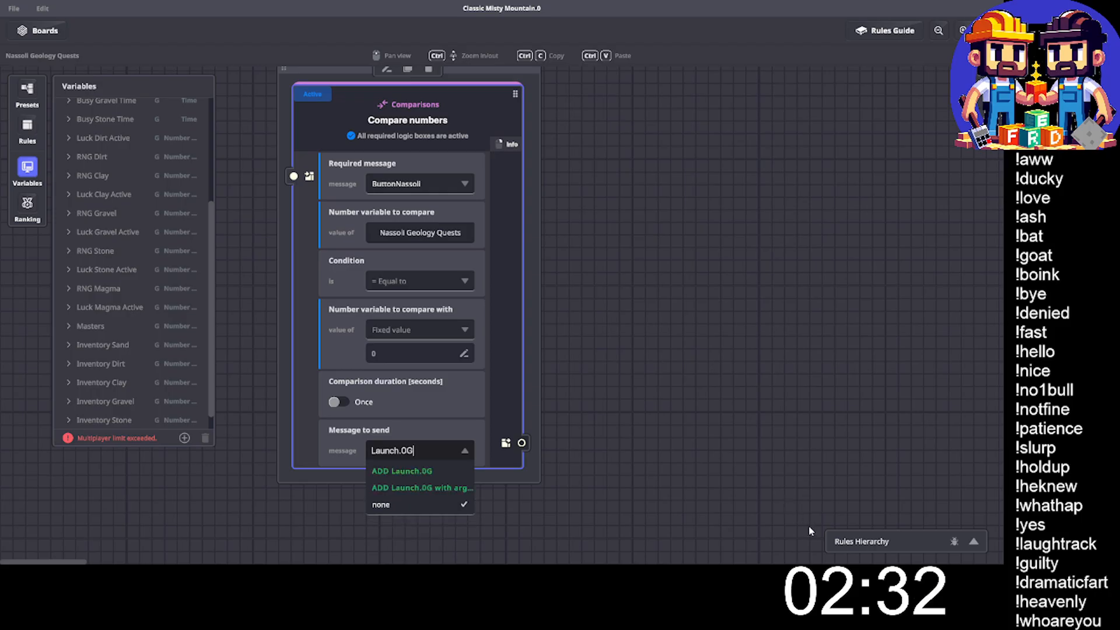
pyautogui.write('o')
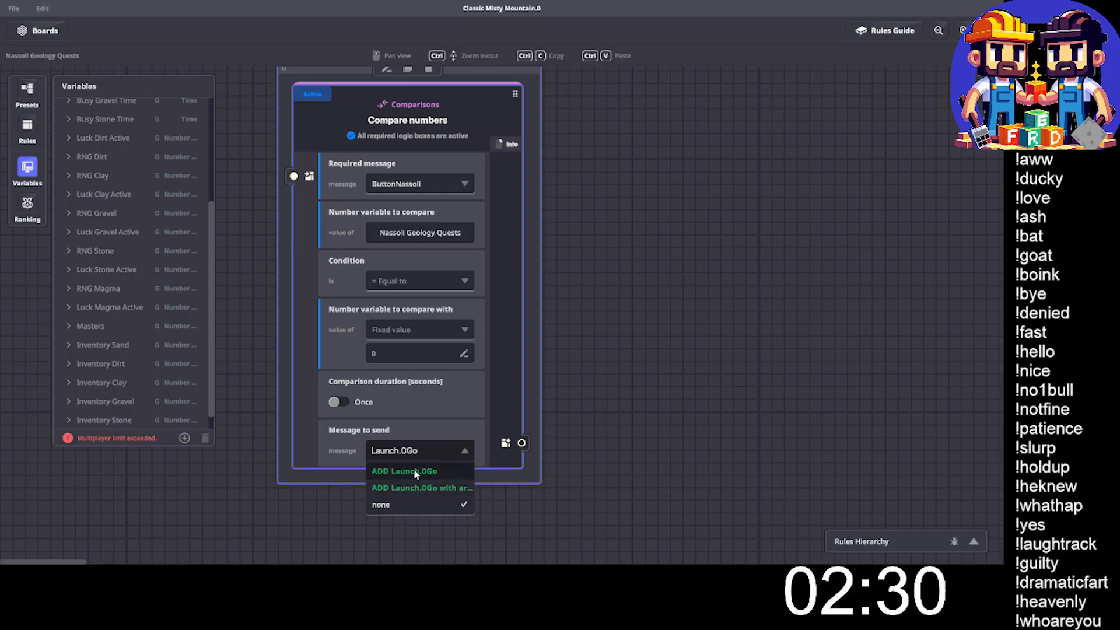
pyautogui.click(404, 470)
pyautogui.click(26, 169)
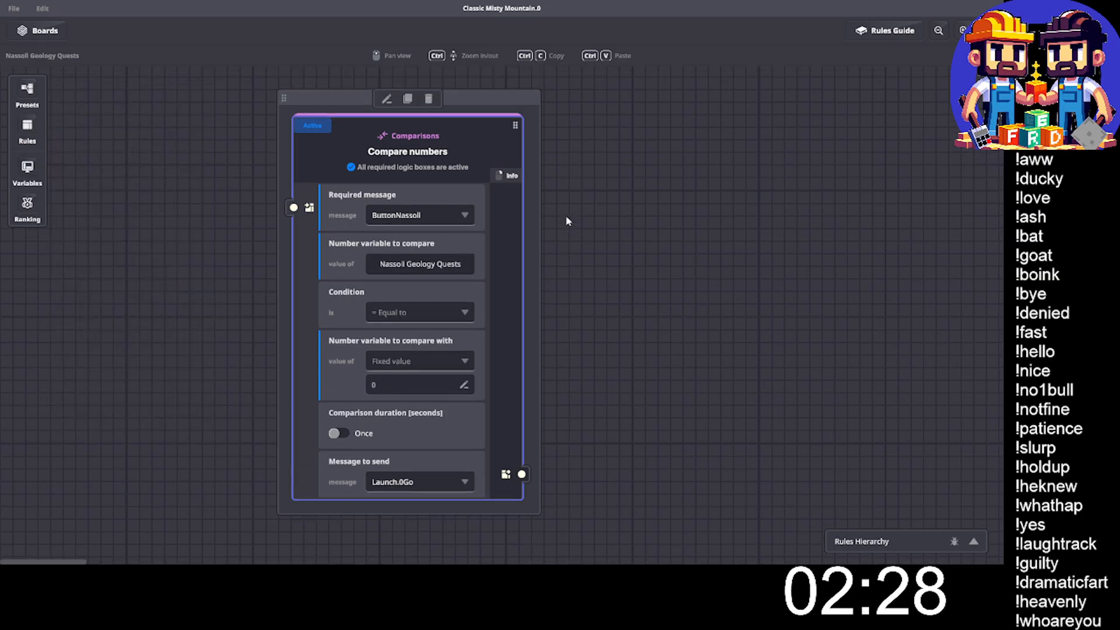
# - Add a Send message rule to the ruleset beside the Compare numbers rule and set its broadcast type to Objectives
pyautogui.click(435, 99)
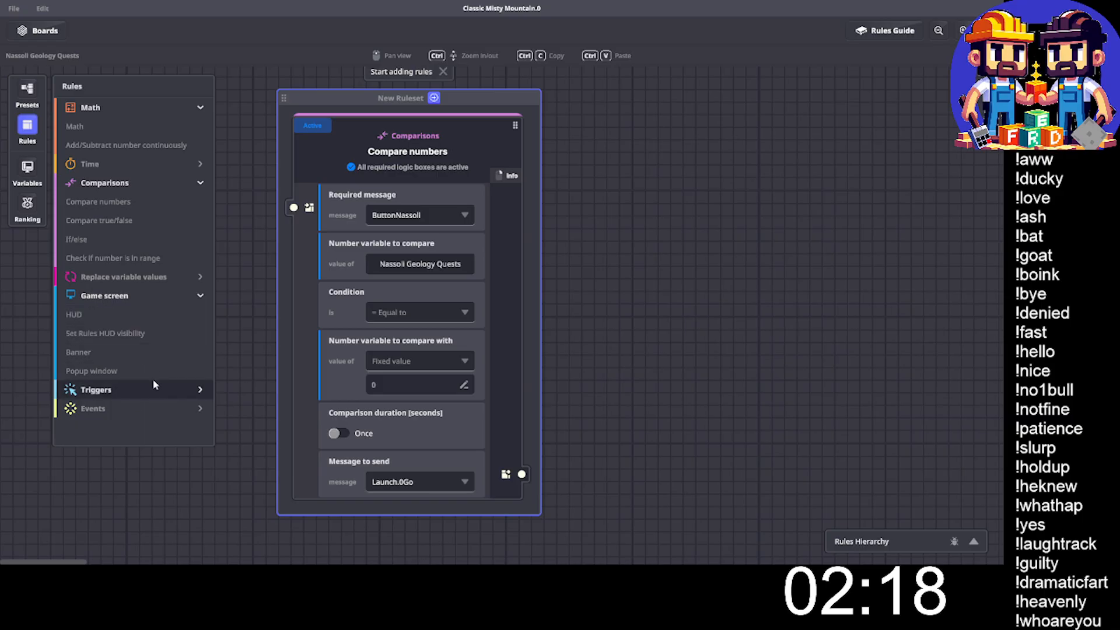
pyautogui.click(120, 408)
pyautogui.scroll(-1, 124, 419)
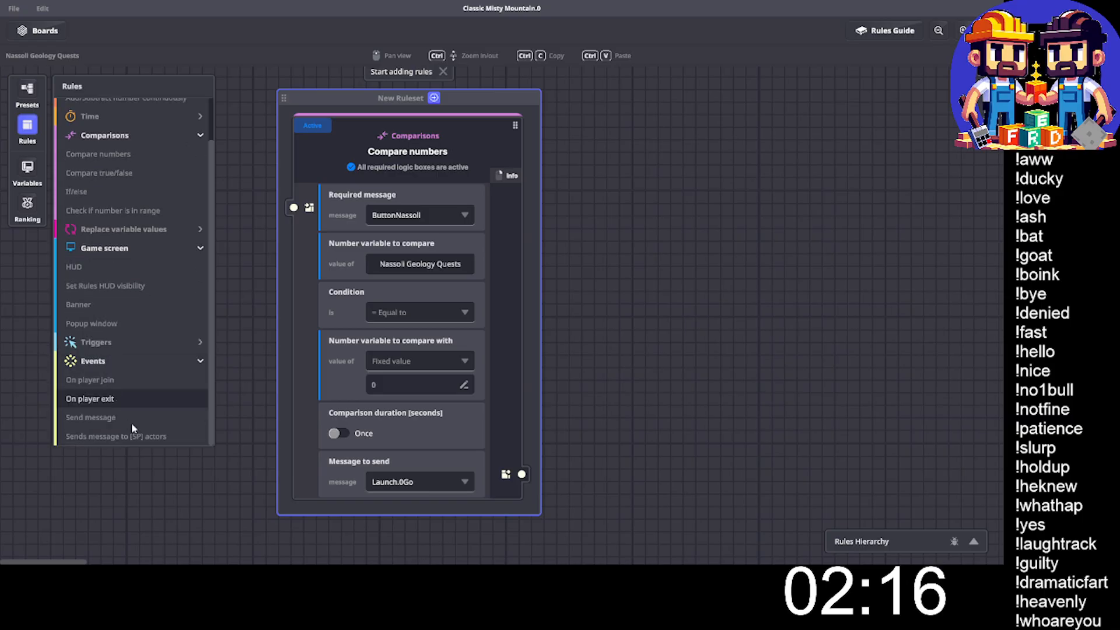
pyautogui.click(133, 422)
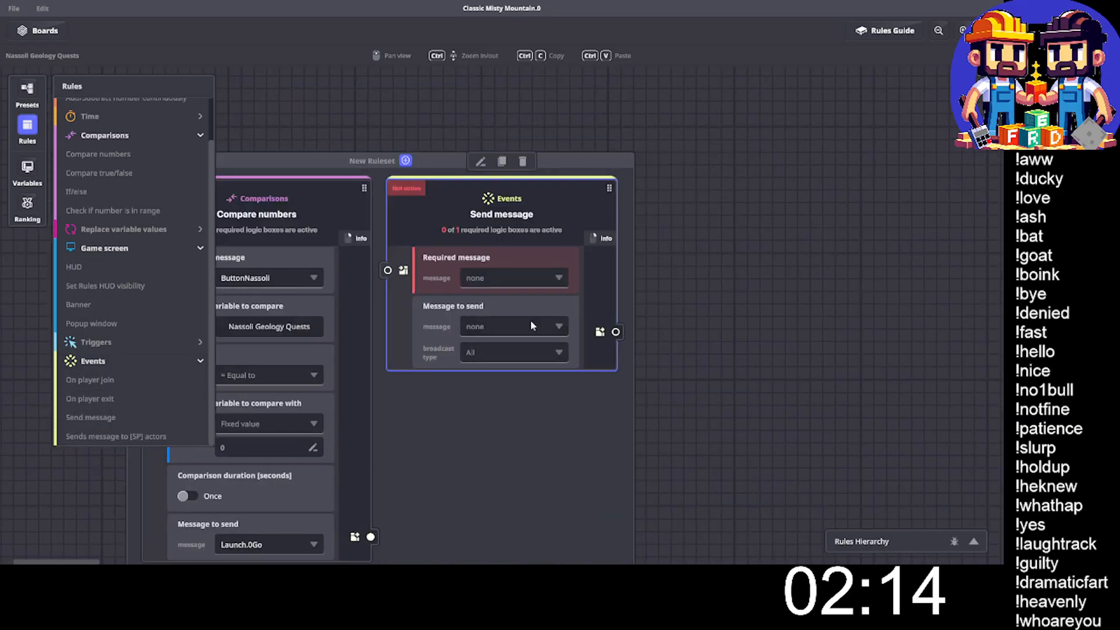
pyautogui.click(486, 350)
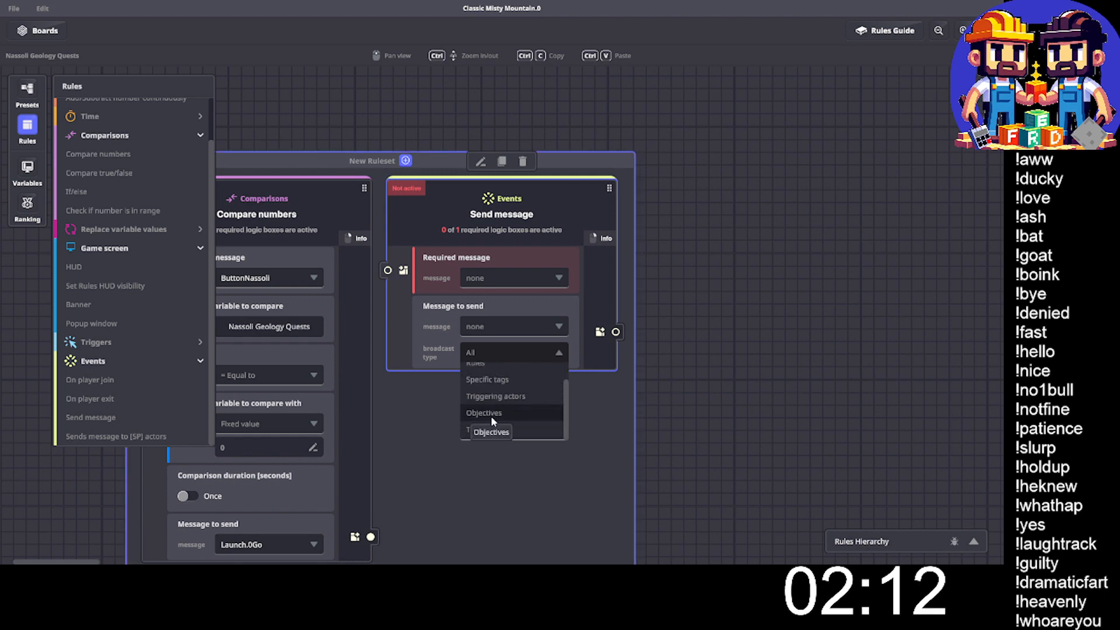
pyautogui.click(491, 415)
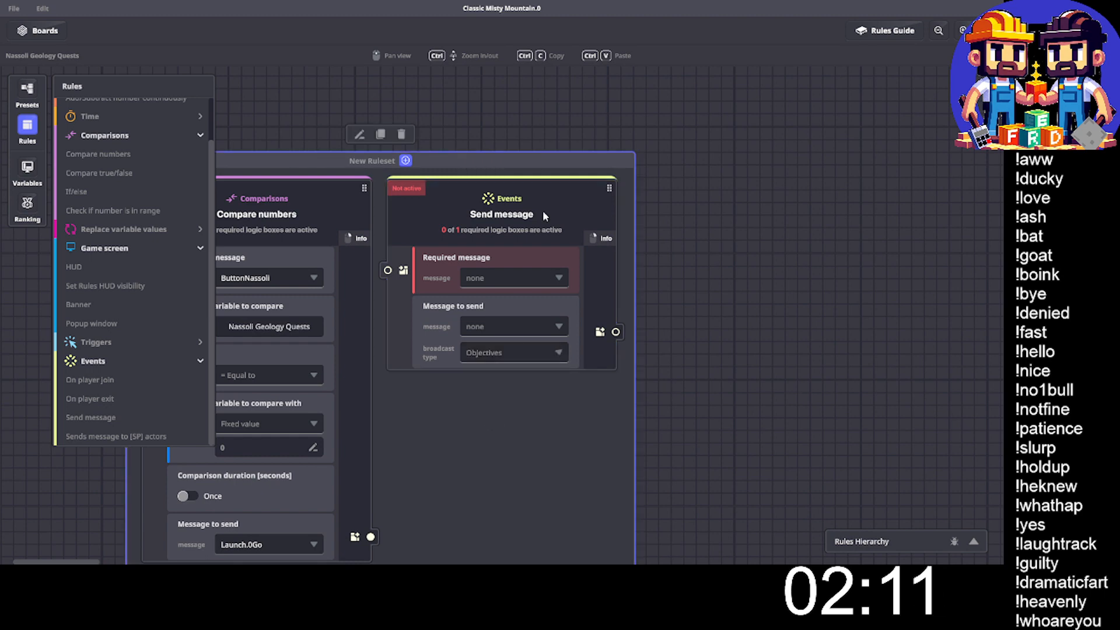
pyautogui.click(17, 131)
# - Set the Send message rule's required message to the existing Launch.0Go message
pyautogui.scroll(-3, 229, 383)
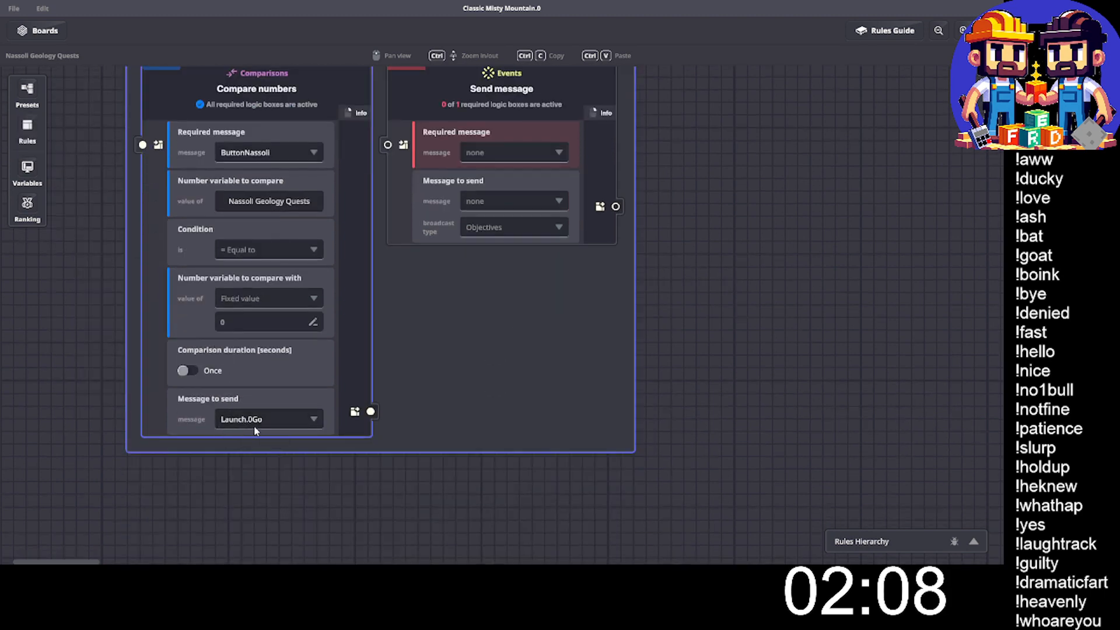
pyautogui.scroll(2, 420, 204)
pyautogui.click(498, 216)
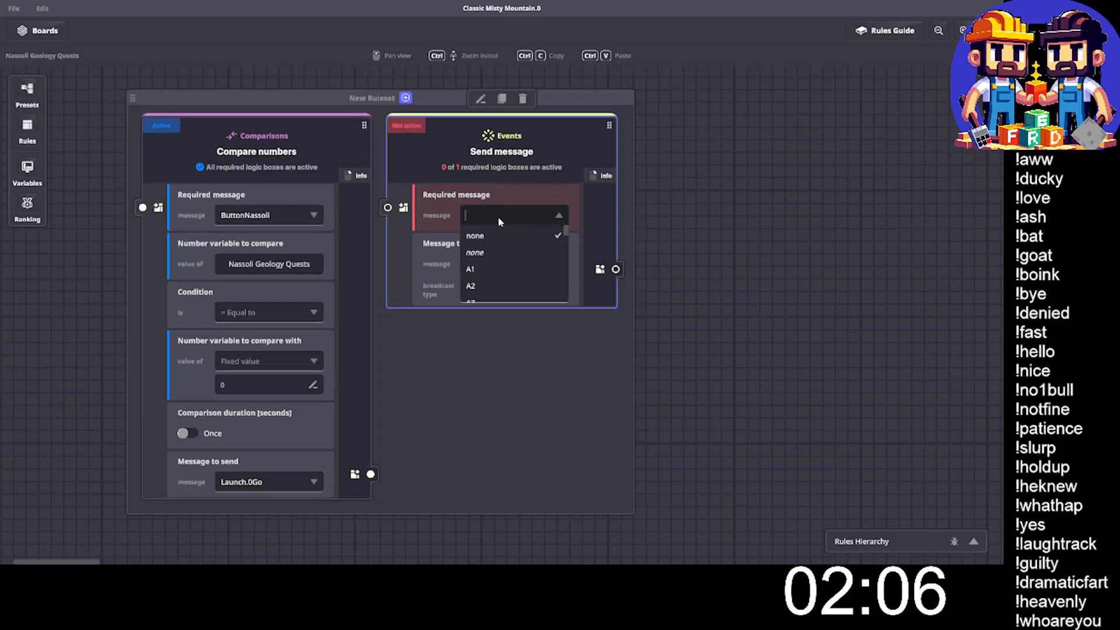
pyautogui.write('0go')
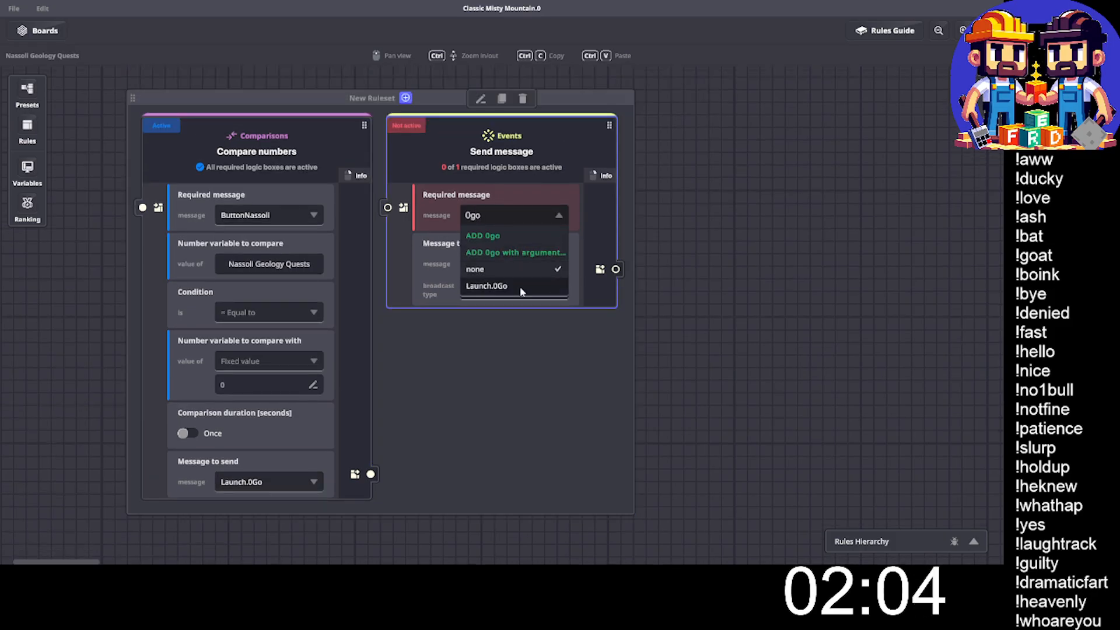
pyautogui.click(521, 288)
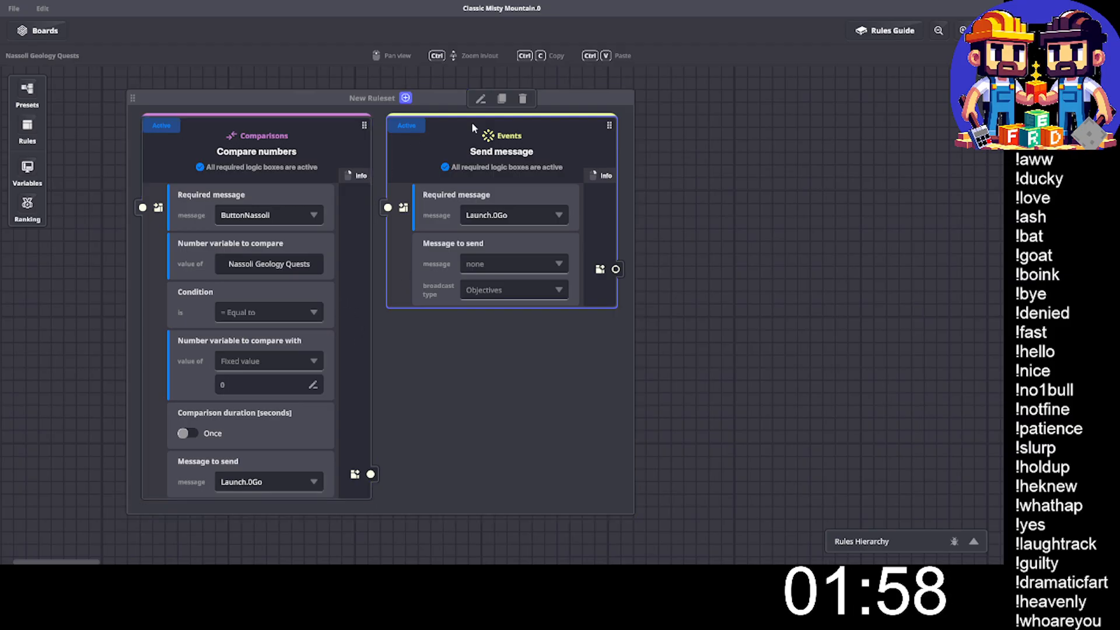
# - Use the existing Launch.0 message as the Send message rule's message to send
pyautogui.click(550, 270)
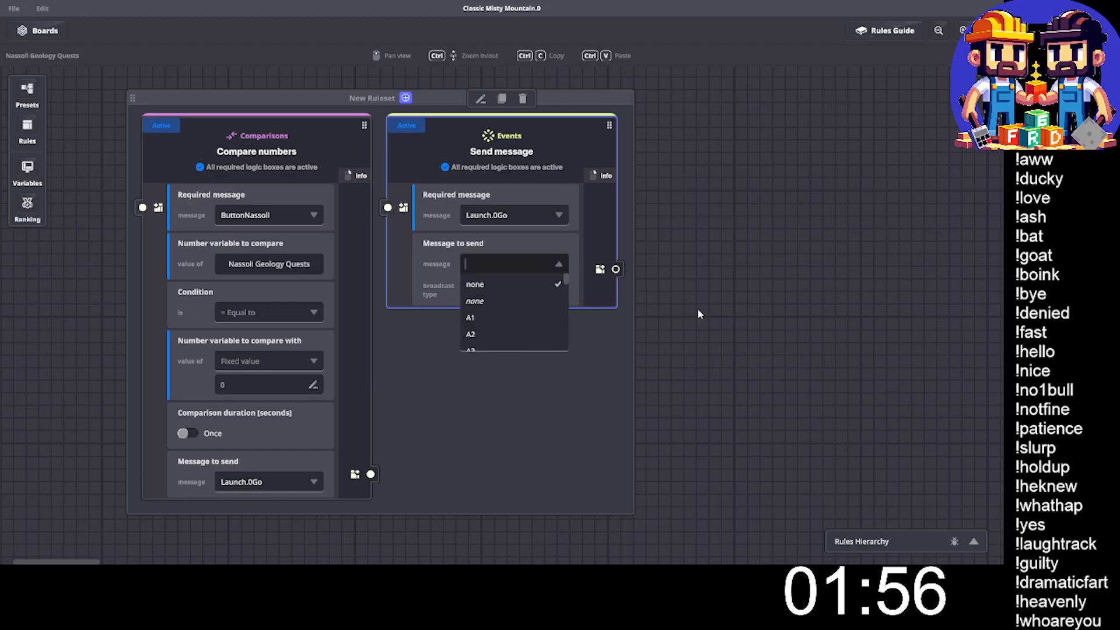
pyautogui.write('La')
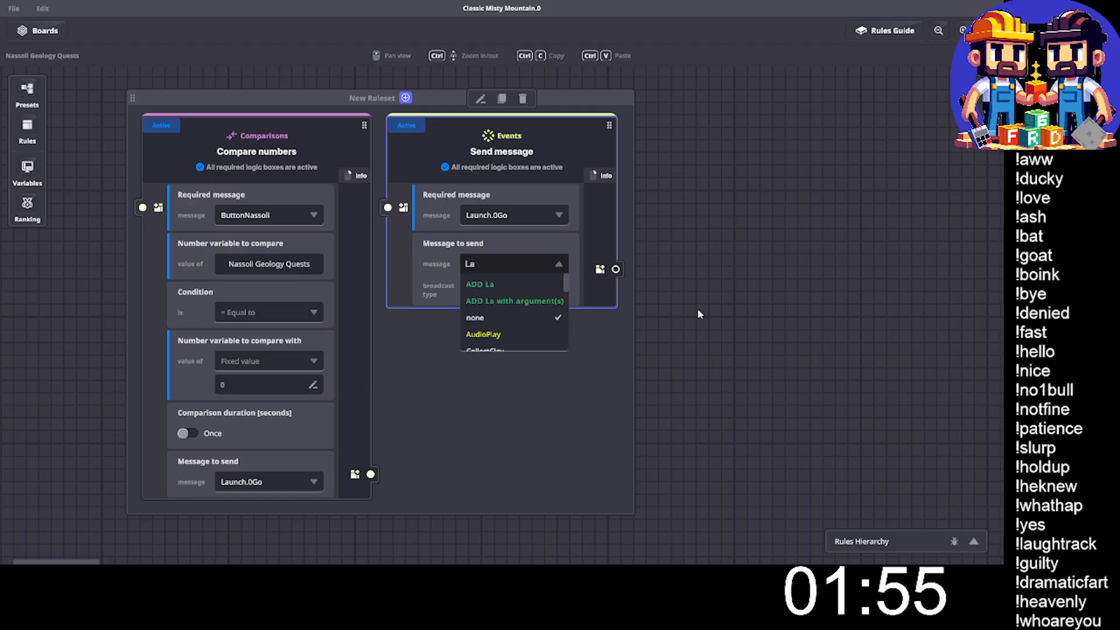
pyautogui.write('unch.0')
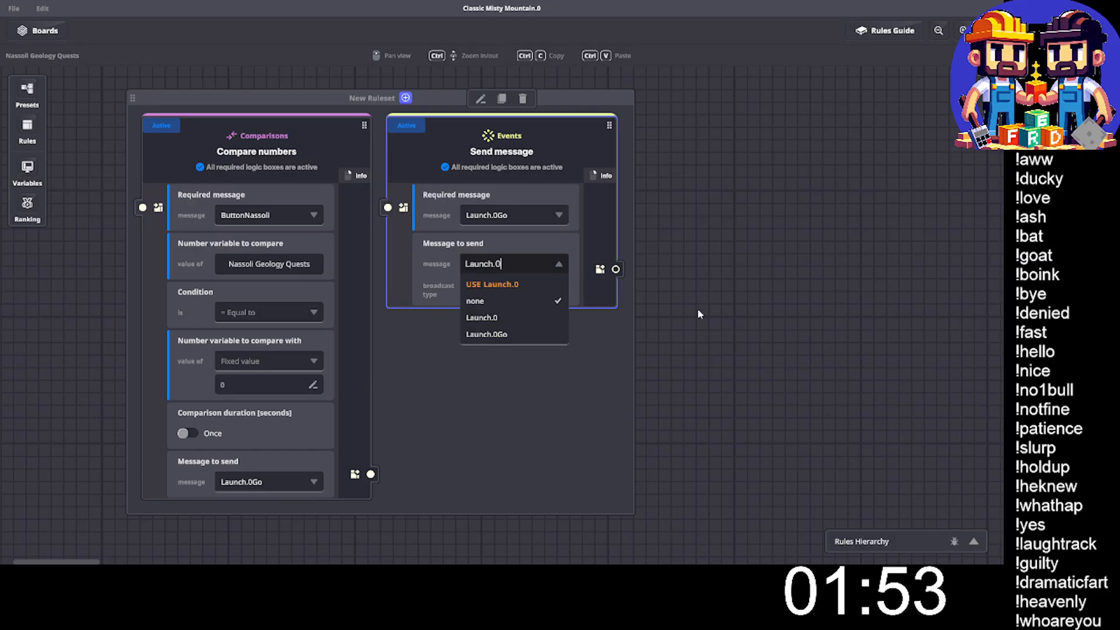
pyautogui.click(511, 285)
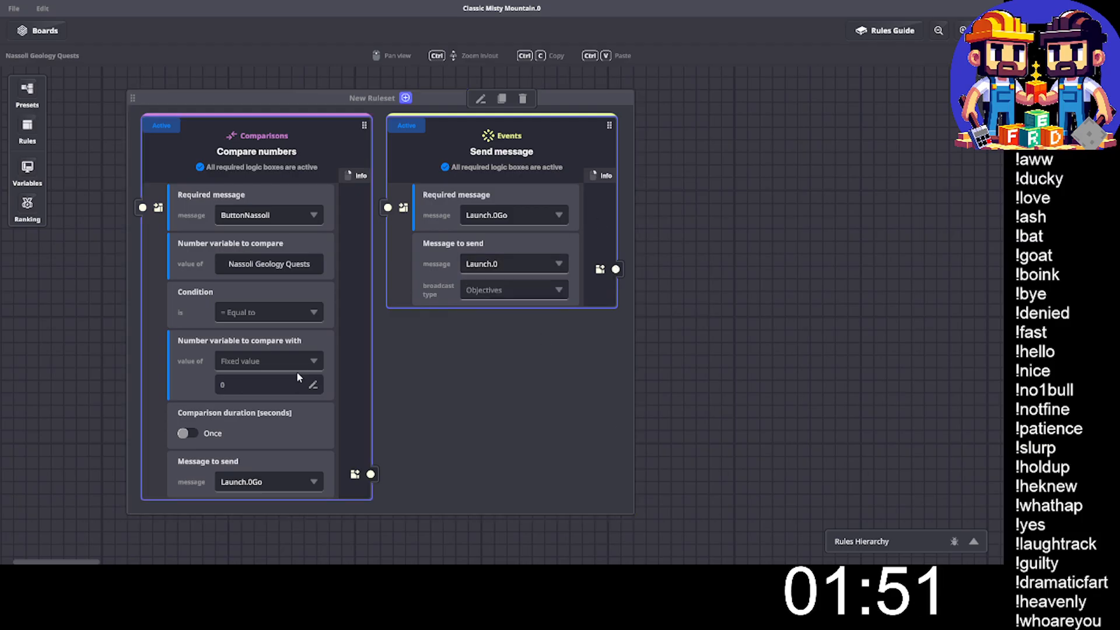
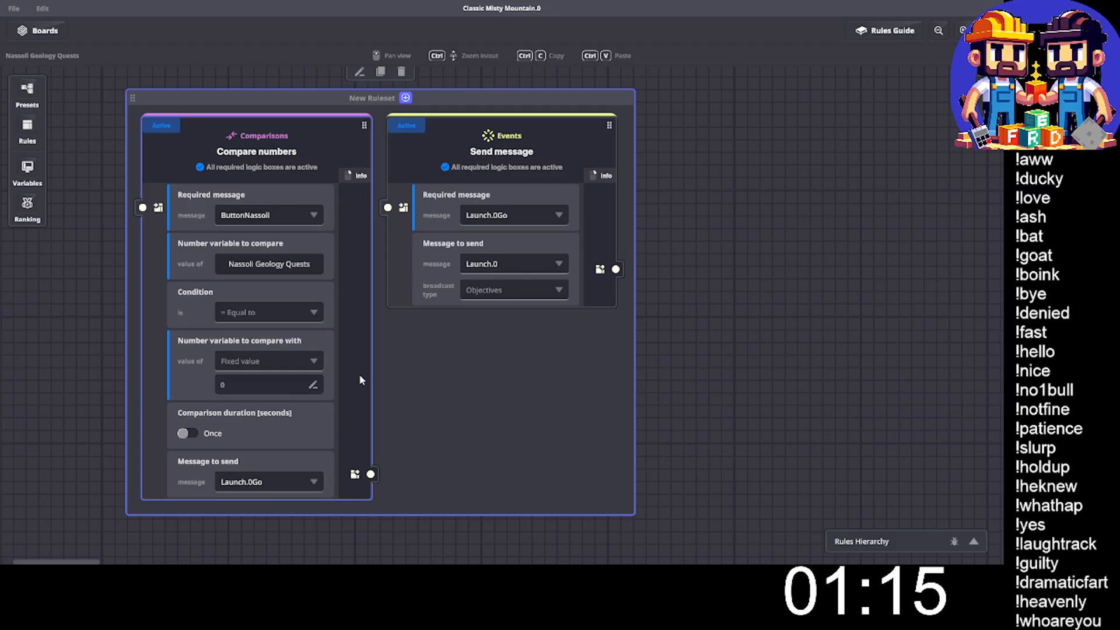
# - Add a Math rule to the ruleset and set its required message to Launch.0Go
pyautogui.click(406, 98)
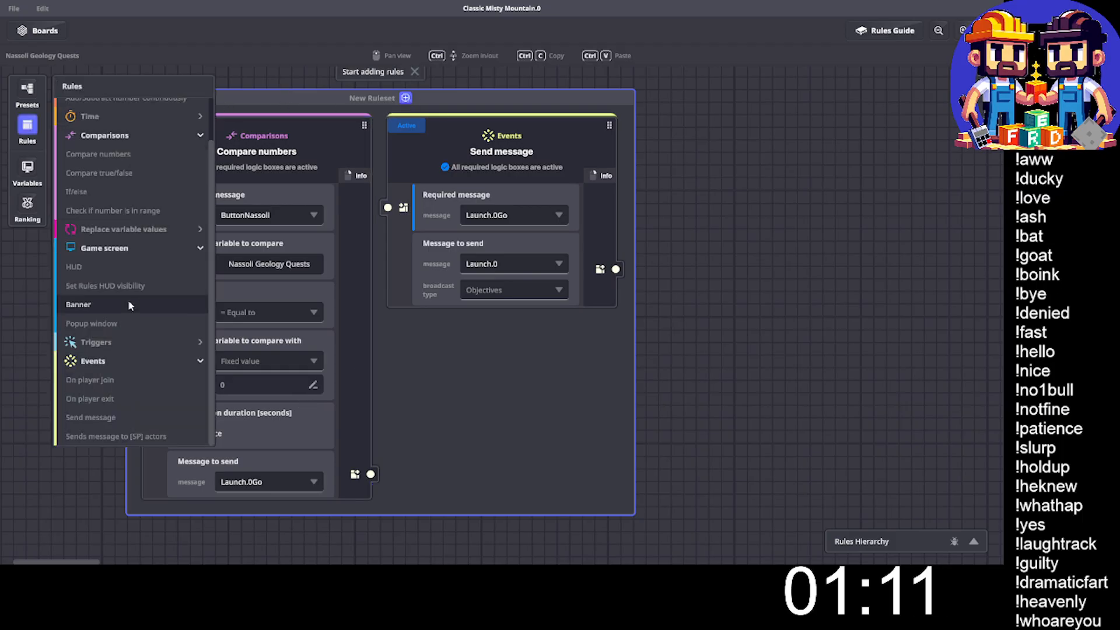
pyautogui.scroll(2, 138, 306)
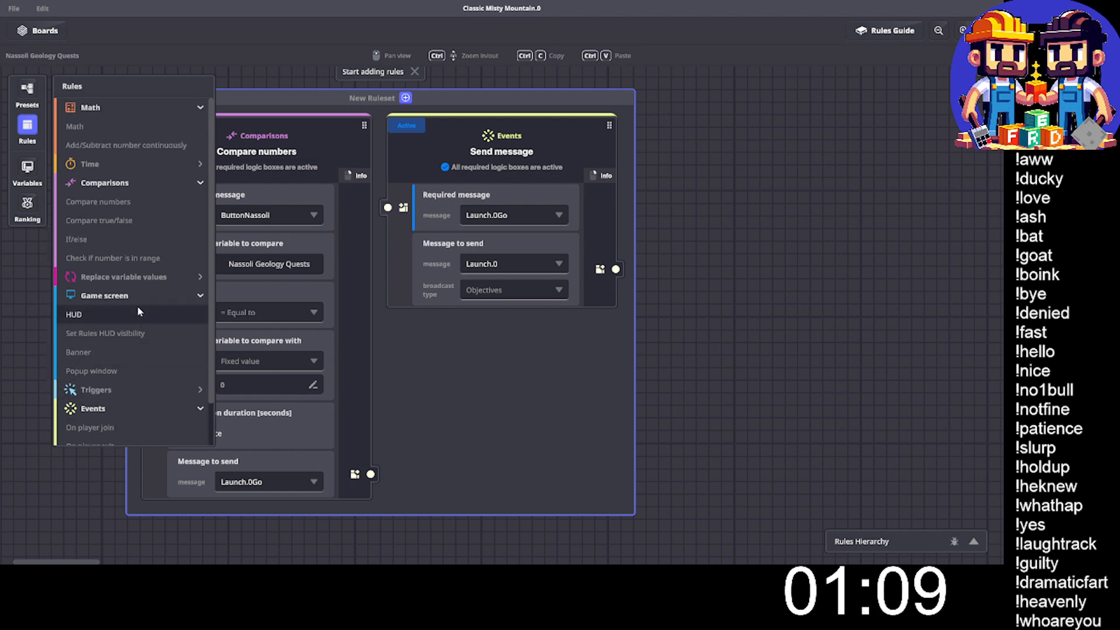
pyautogui.click(110, 120)
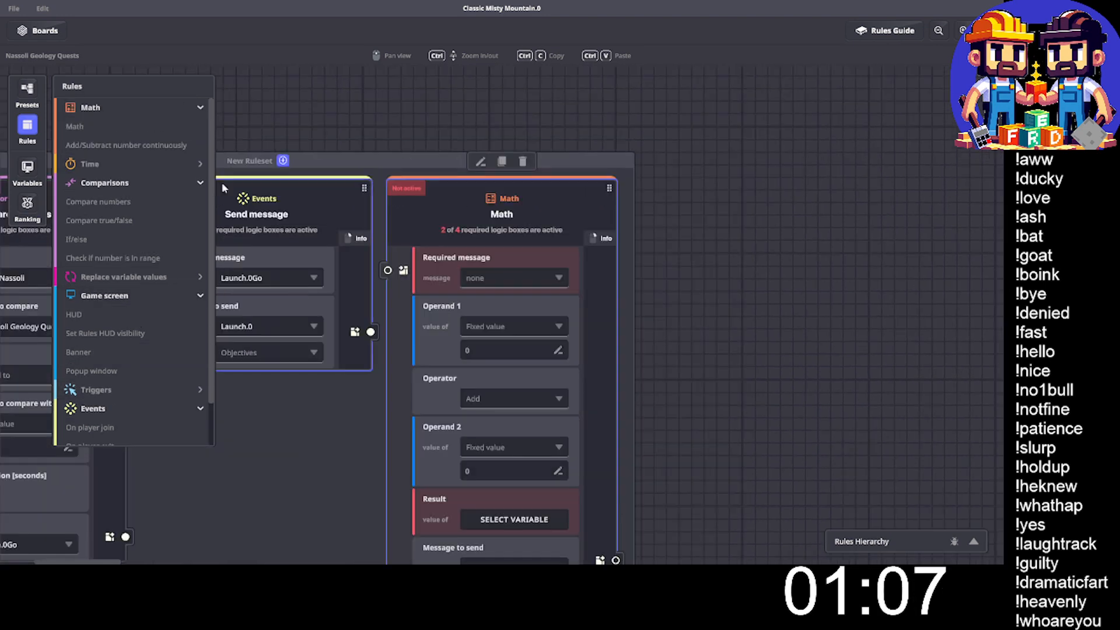
pyautogui.click(27, 125)
pyautogui.moveTo(322, 321); pyautogui.dragTo(485, 253, button='middle')
pyautogui.click(688, 204)
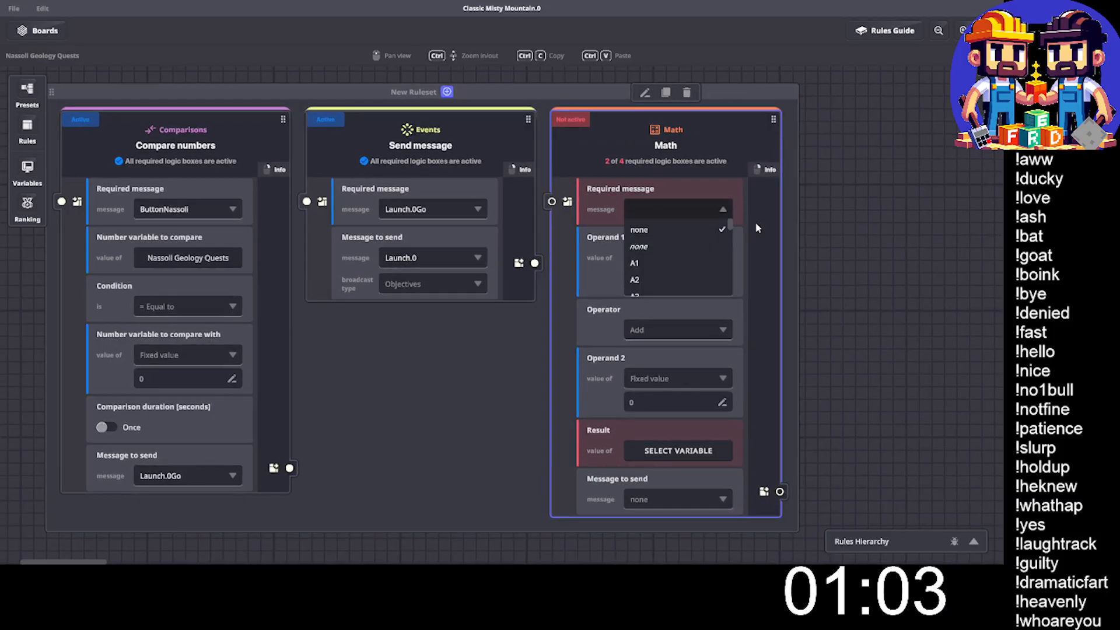
pyautogui.write('0g')
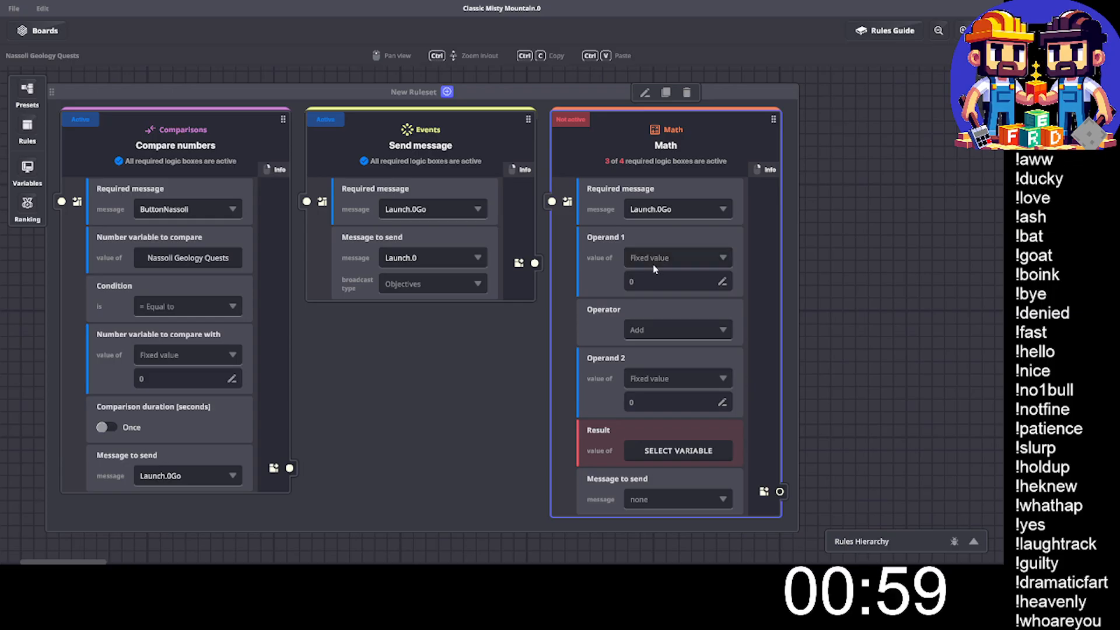
# - Make the Math rule add a fixed value of 1 to the Nassoli Geology Quests variable and store the result in that same variable
pyautogui.click(677, 257)
pyautogui.click(653, 294)
pyautogui.click(663, 284)
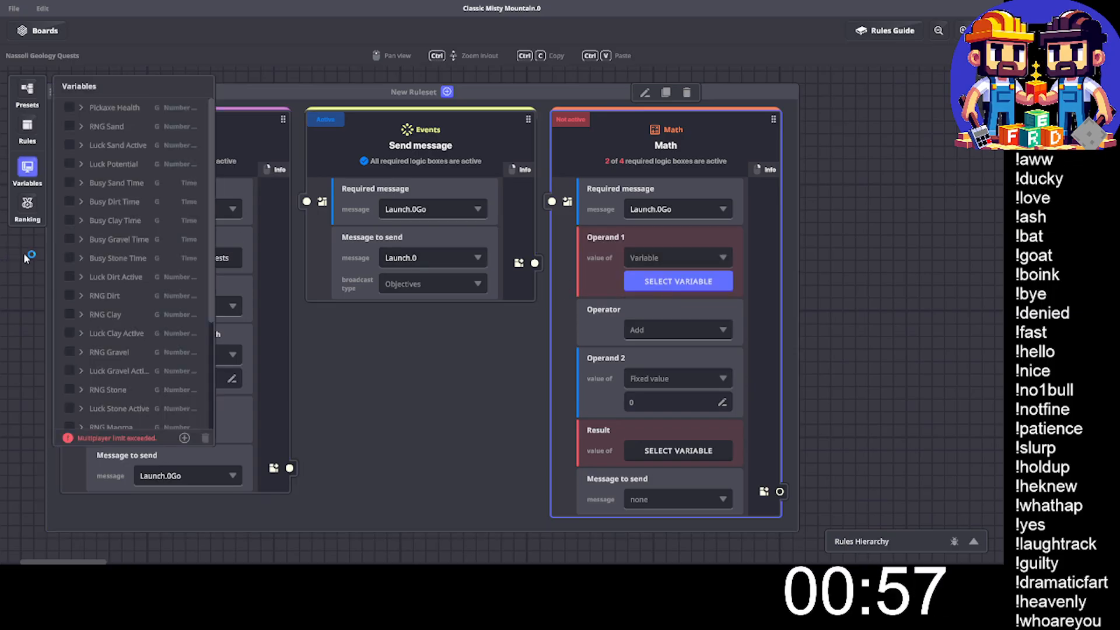
pyautogui.scroll(-3, 87, 320)
pyautogui.click(74, 420)
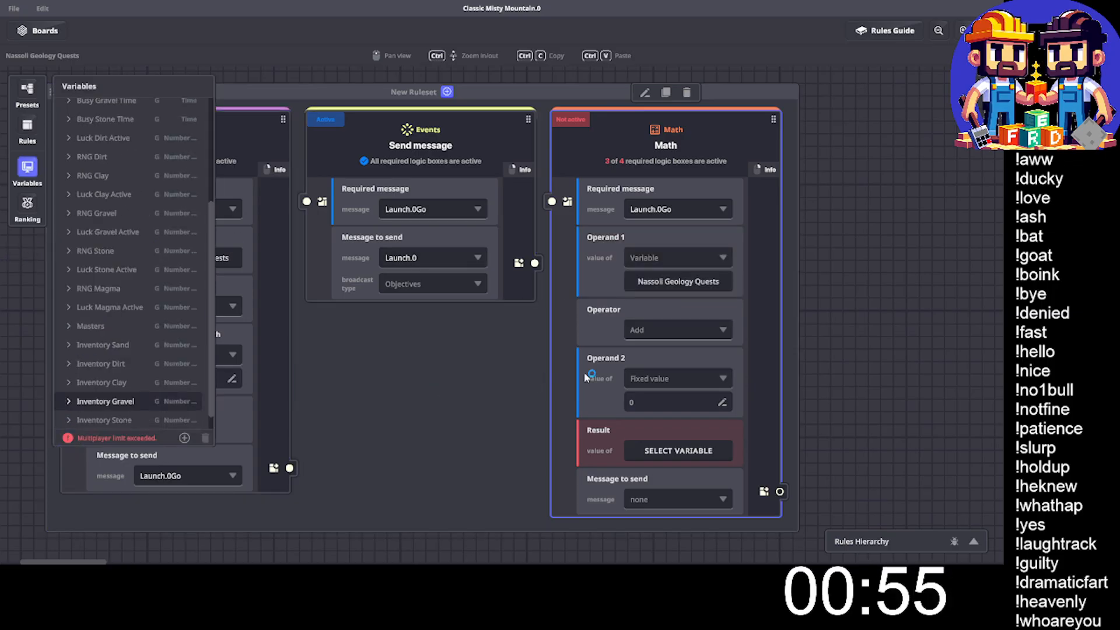
pyautogui.click(658, 400)
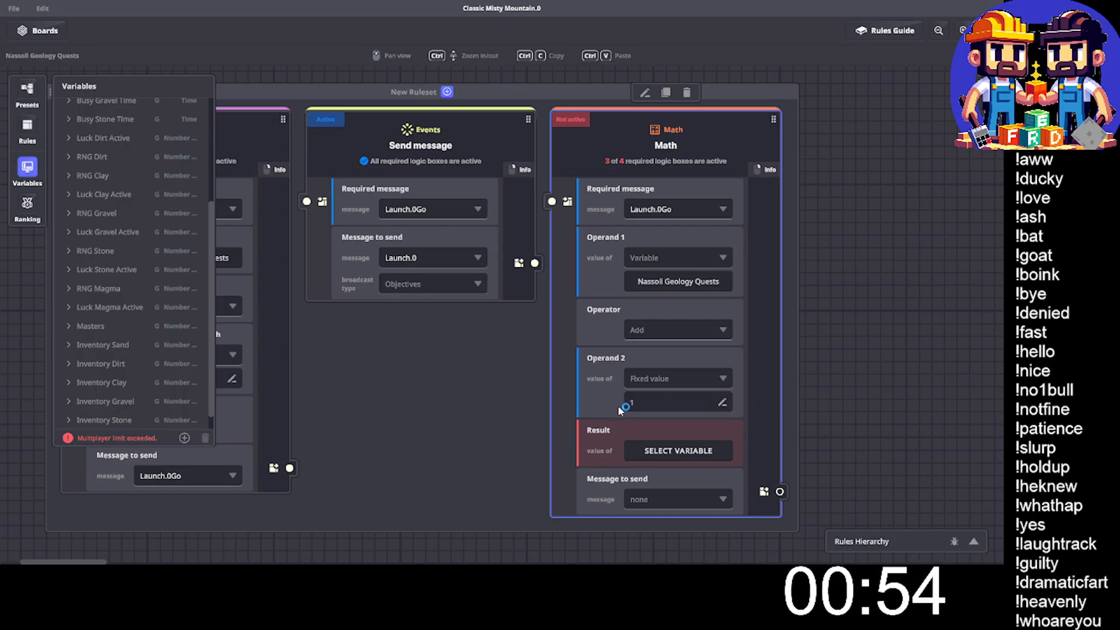
pyautogui.click(679, 452)
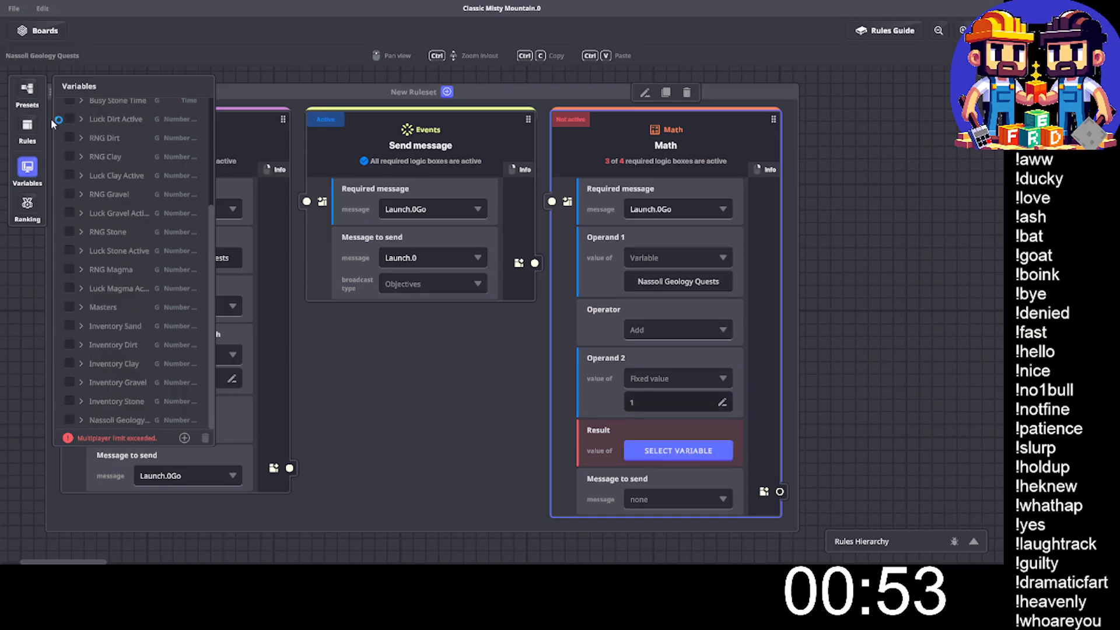
pyautogui.click(71, 421)
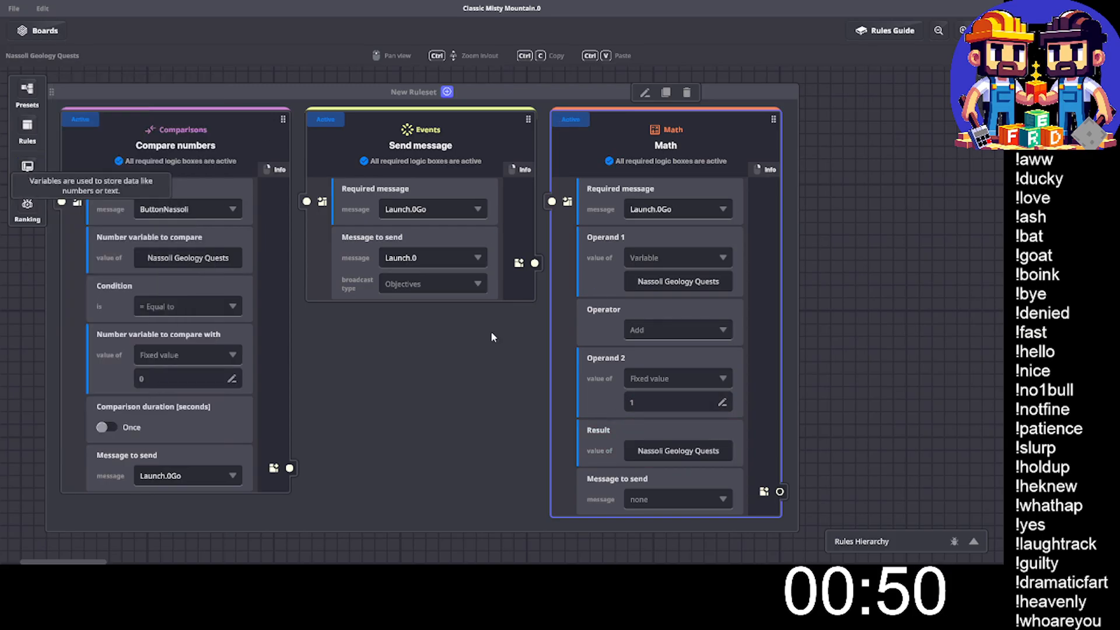
# - Duplicate the Compare numbers rule and set the copy's fixed comparison value to 1
pyautogui.scroll(-3, 662, 377)
pyautogui.scroll(2, 671, 408)
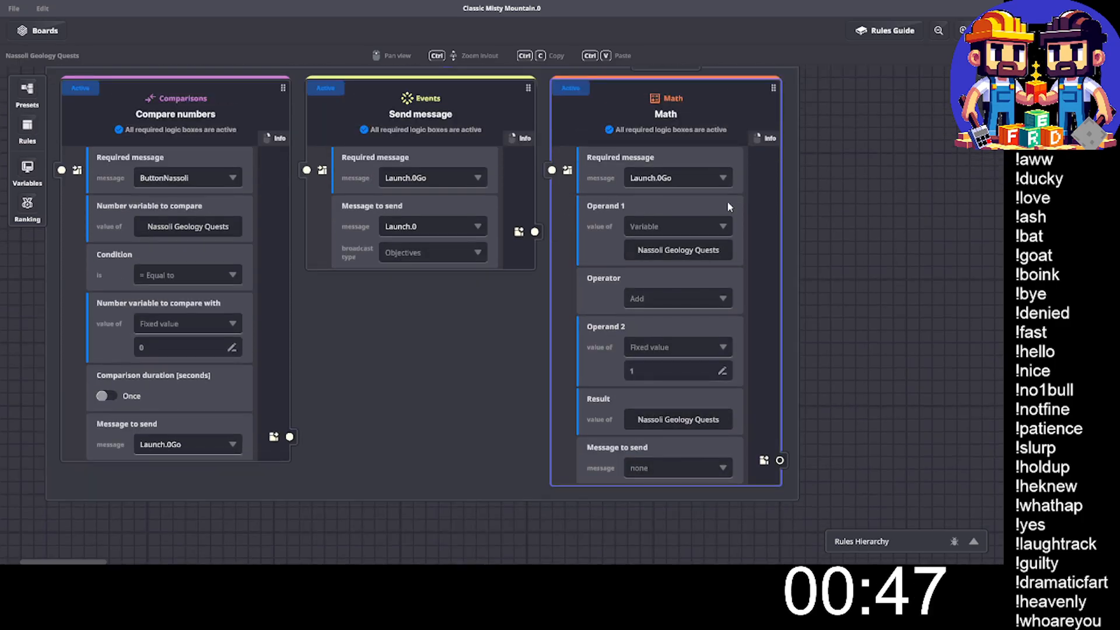
pyautogui.scroll(2, 177, 79)
pyautogui.click(175, 125)
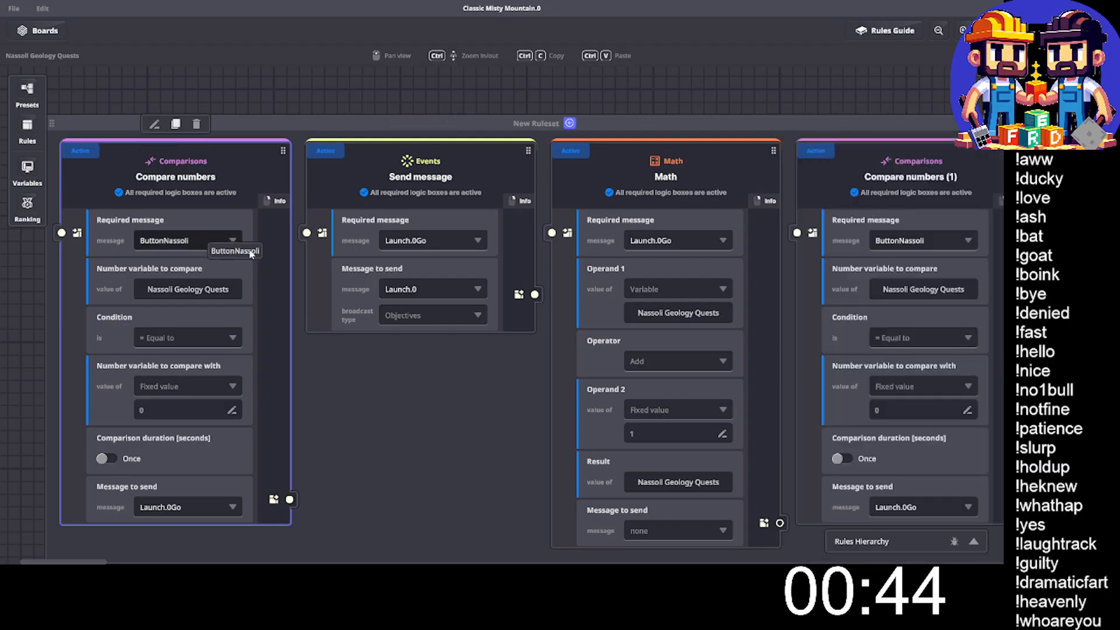
pyautogui.scroll(-2, 785, 334)
pyautogui.click(907, 347)
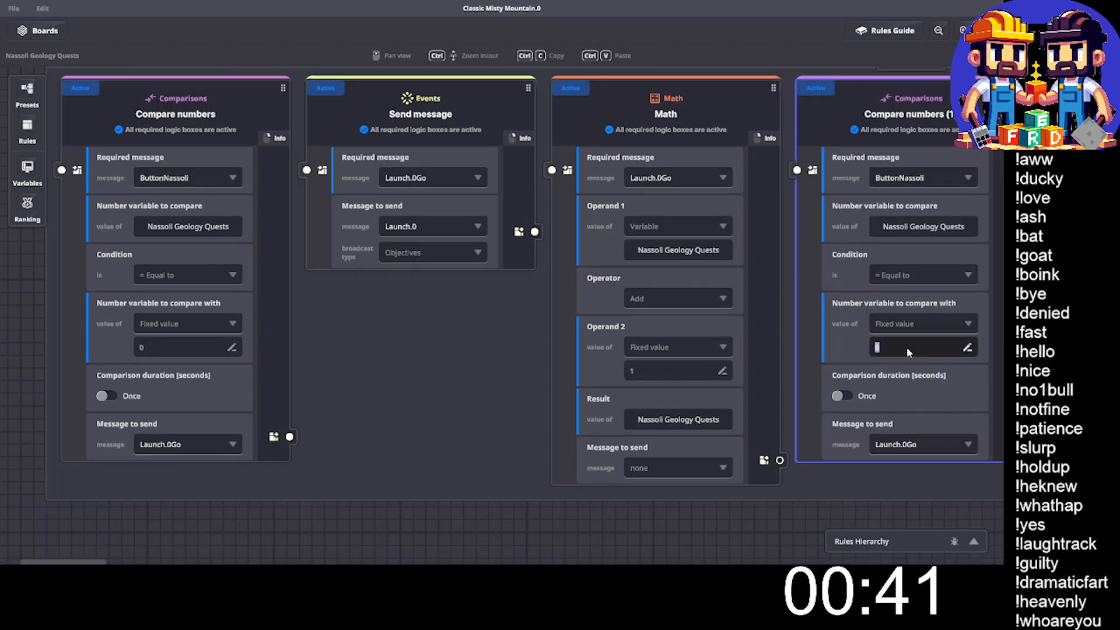
pyautogui.write('1')
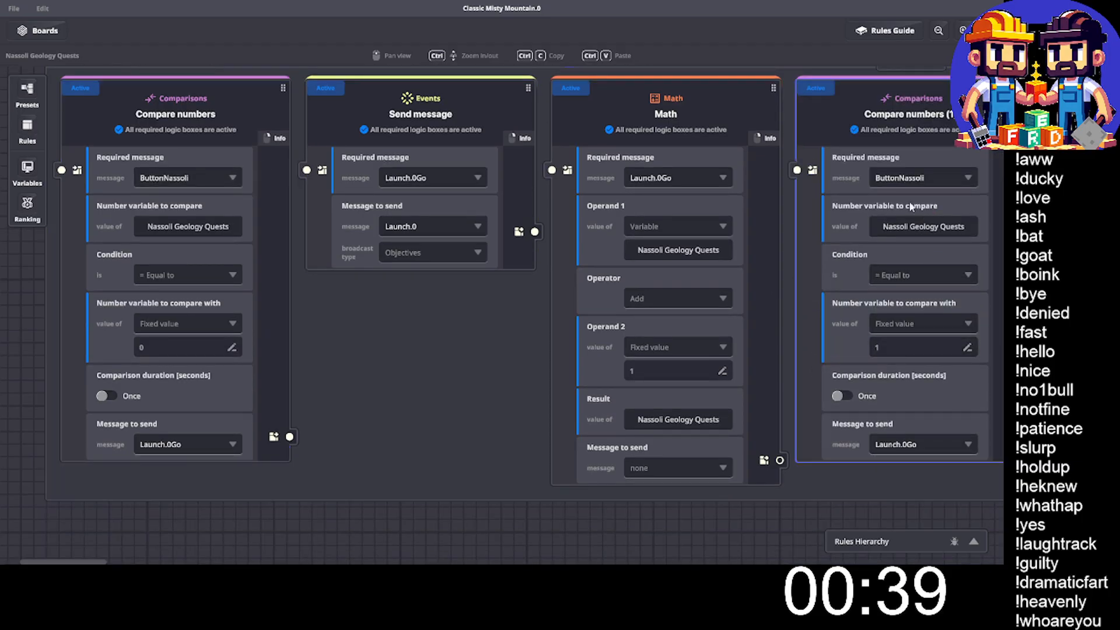
# - Create a new message Completion.0Go as the message to send in the duplicated Compare numbers rule
pyautogui.click(895, 442)
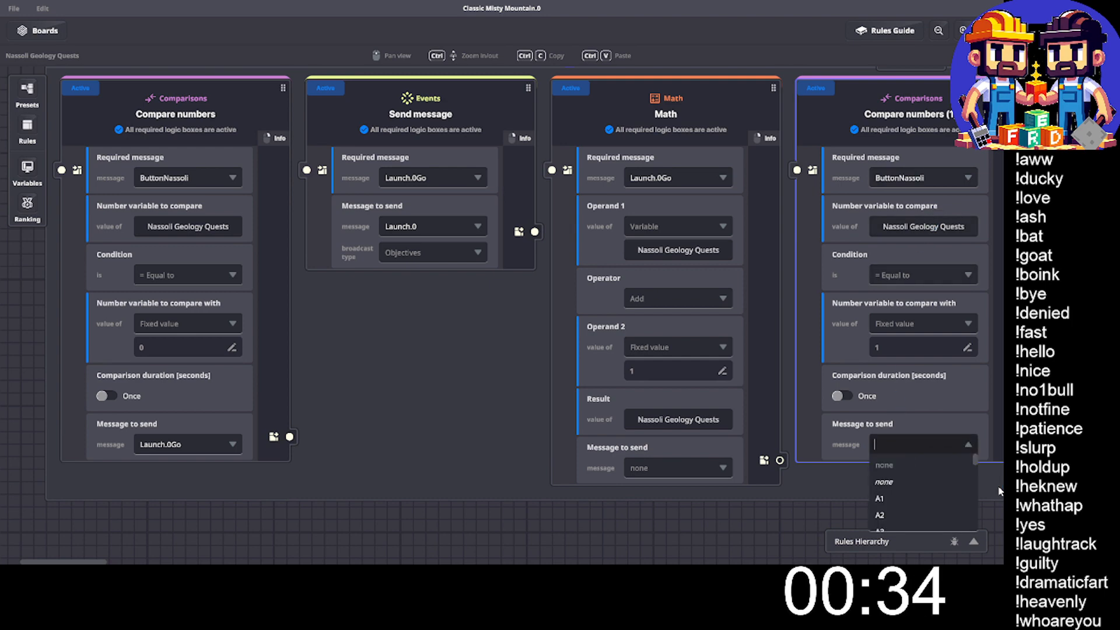
pyautogui.write('Comple')
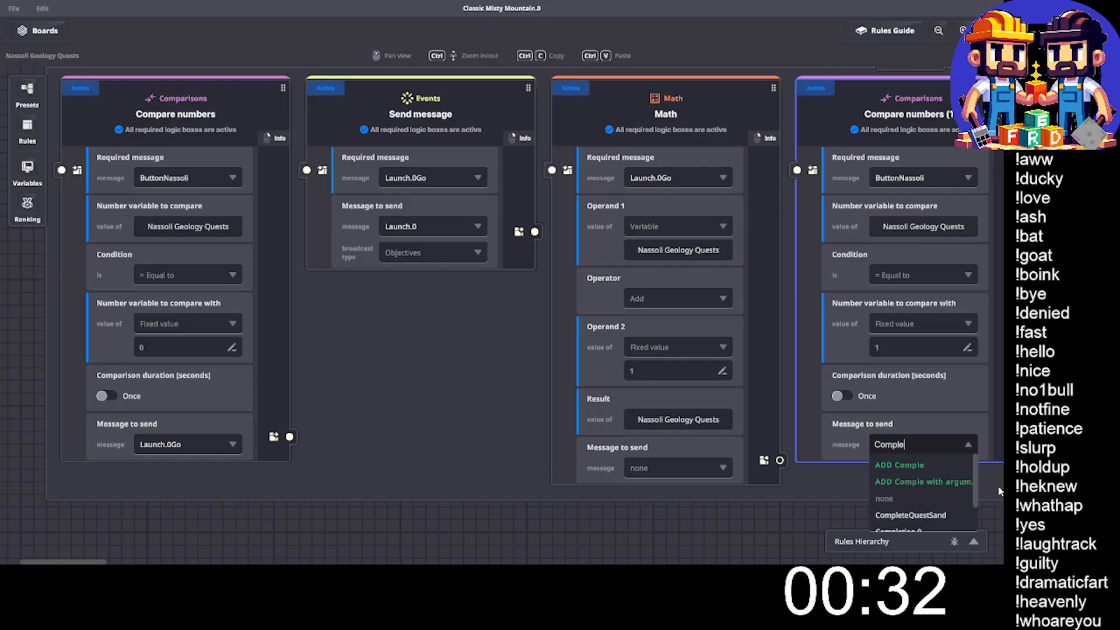
pyautogui.write('tion.0')
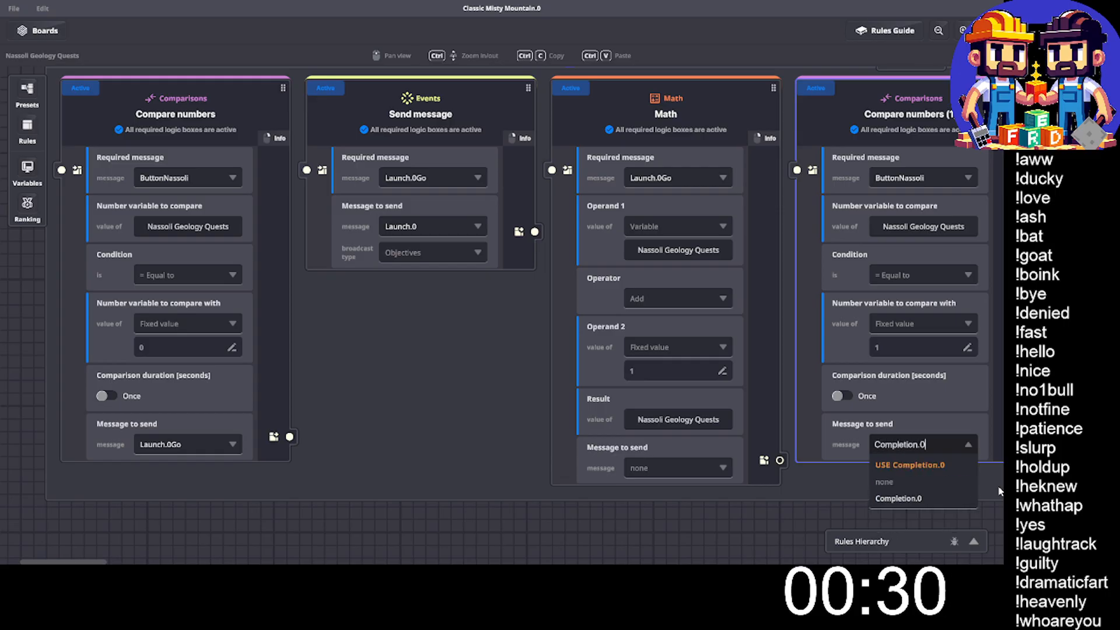
pyautogui.write('Go')
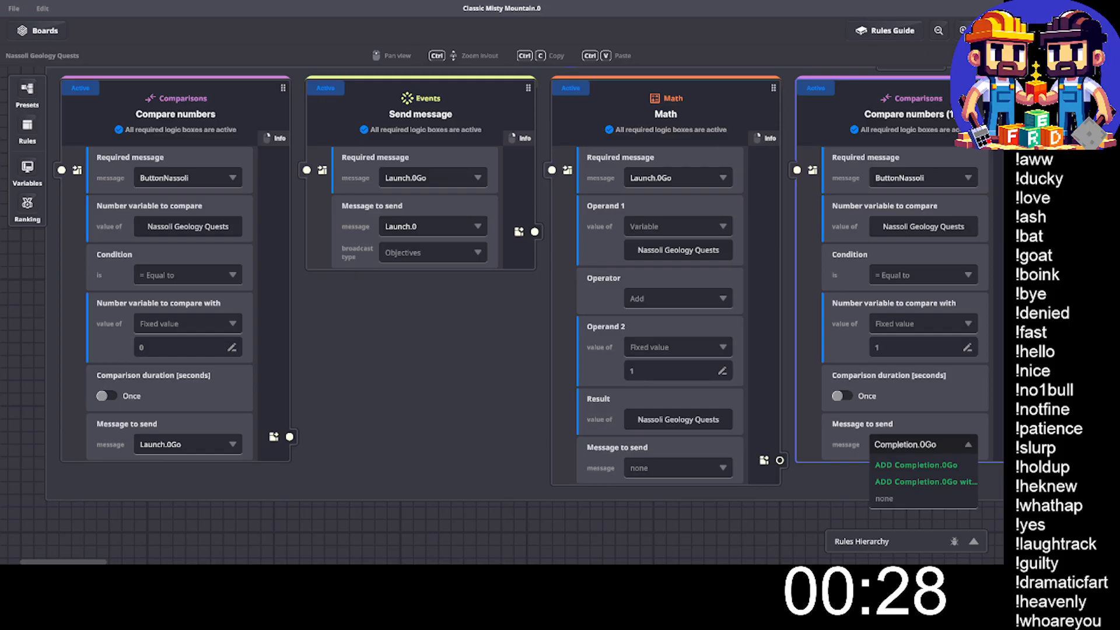
pyautogui.click(910, 465)
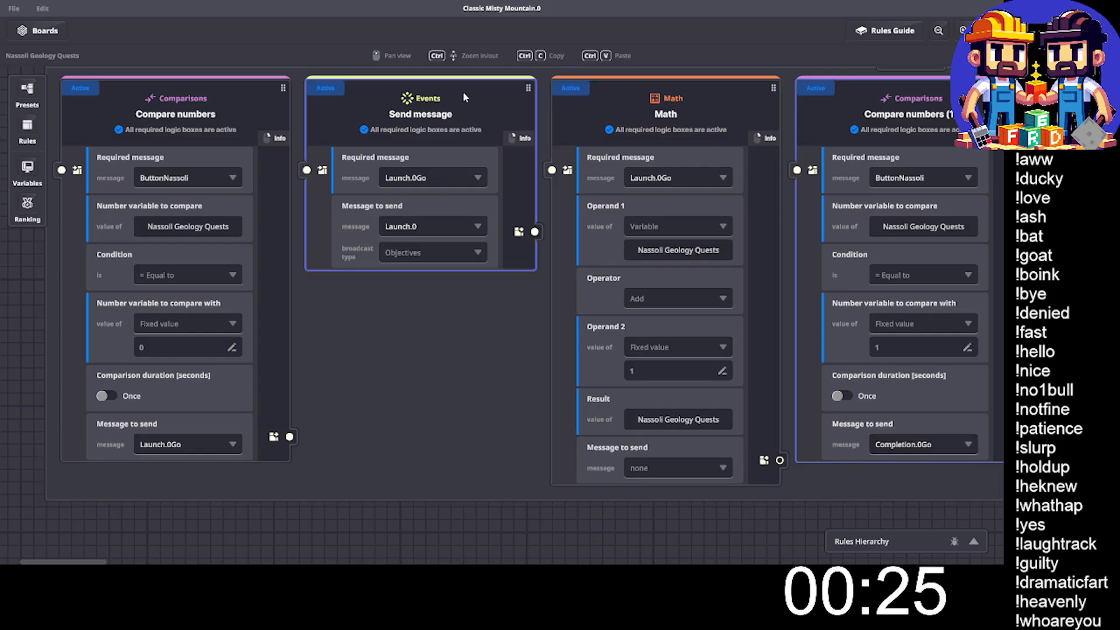
# - Duplicate the Send message rule and set the copy's required message to Completion.0Go
pyautogui.scroll(1, 441, 155)
pyautogui.click(419, 93)
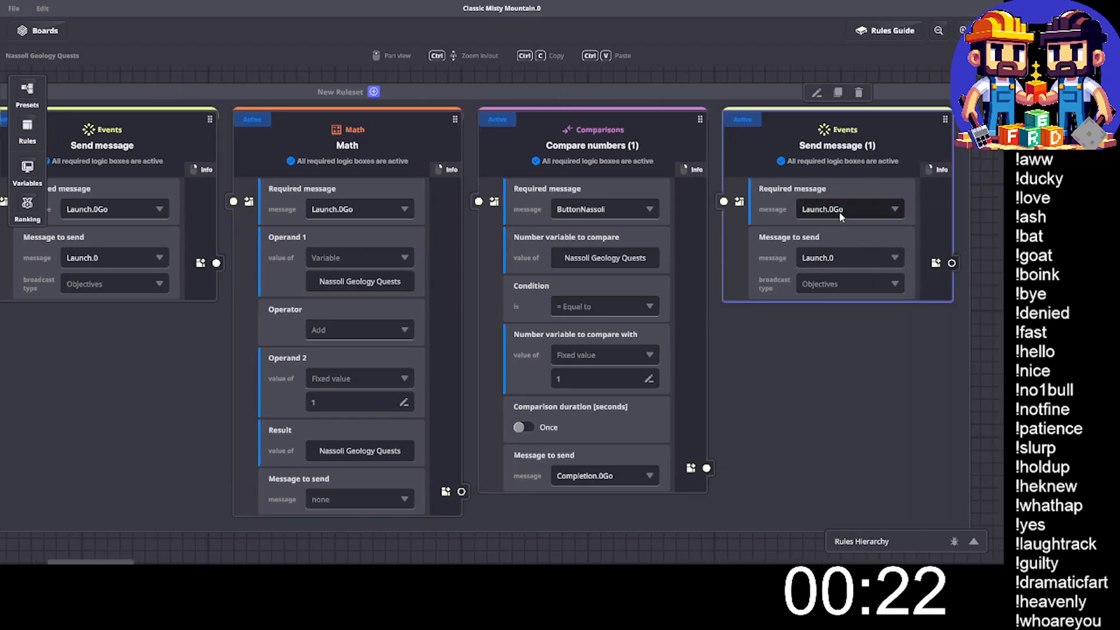
pyautogui.click(837, 209)
pyautogui.write('.0g')
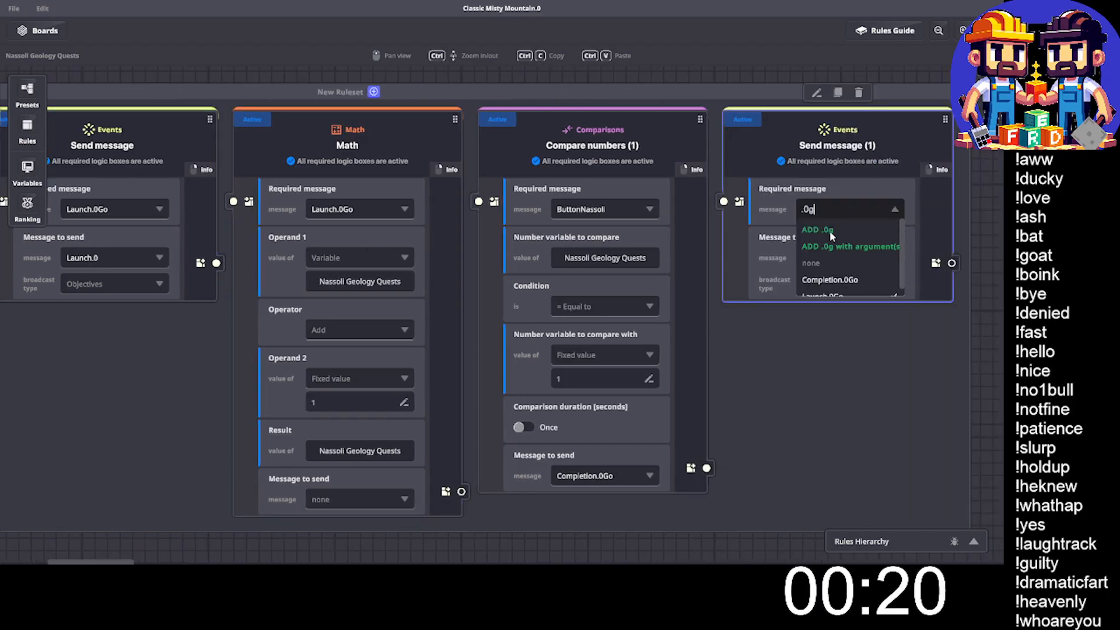
pyautogui.click(828, 280)
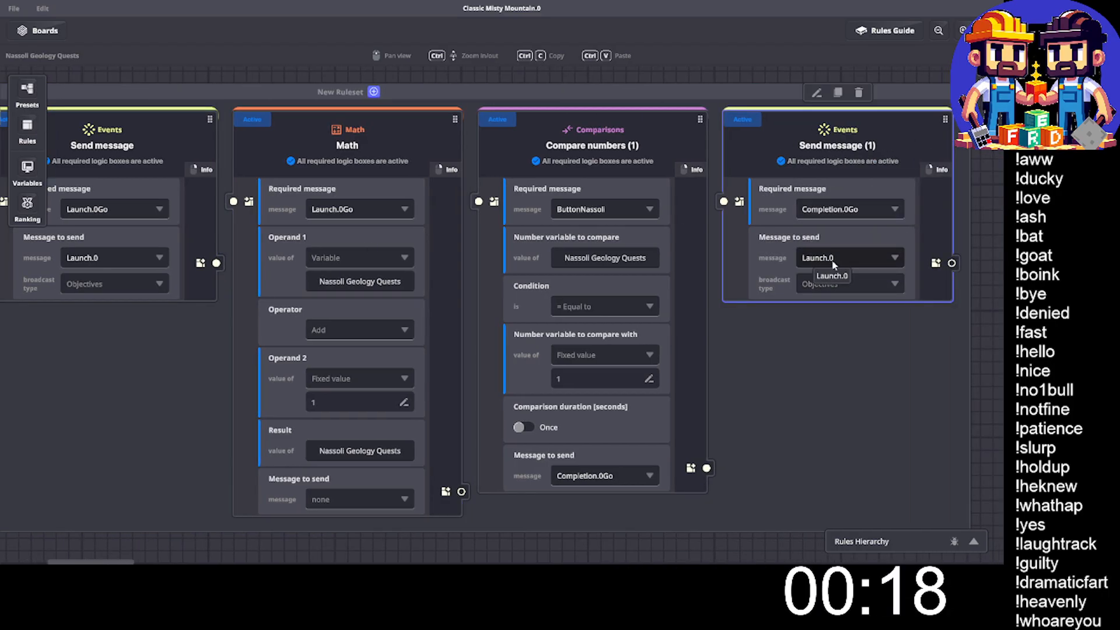
# - Set the duplicated Send message rule to send the existing message Completion.0
pyautogui.click(833, 260)
pyautogui.write('Compl')
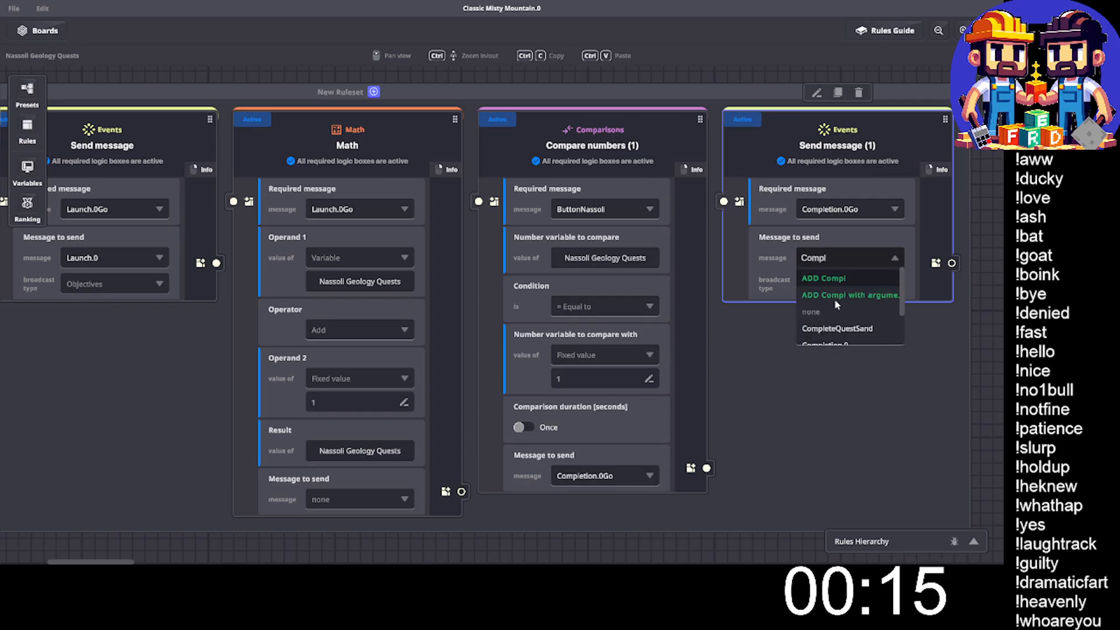
pyautogui.scroll(-2, 837, 304)
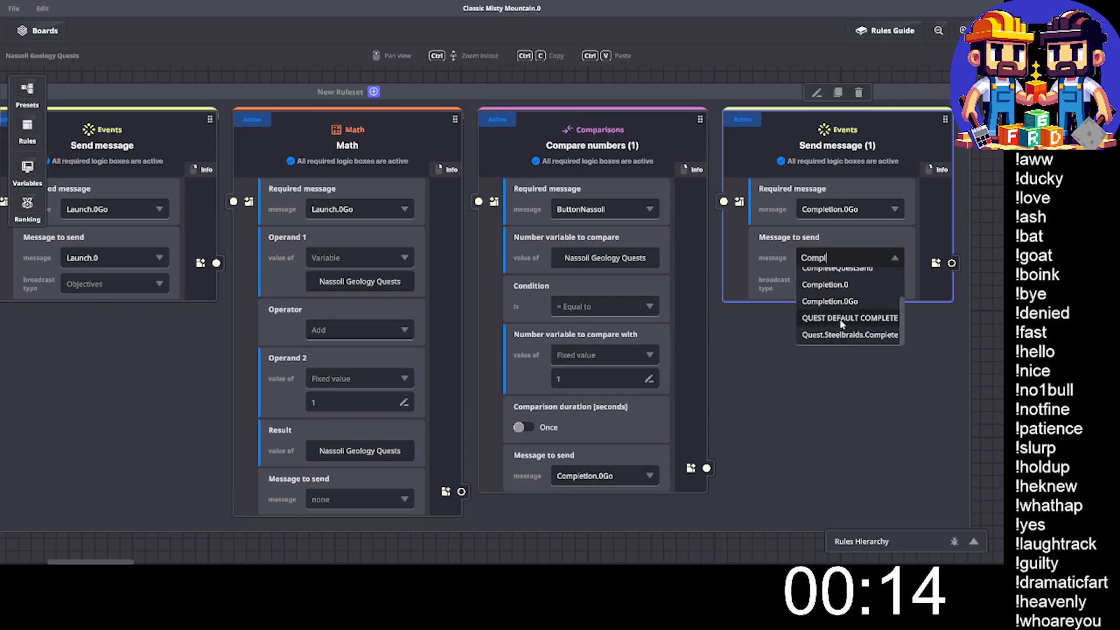
pyautogui.click(845, 286)
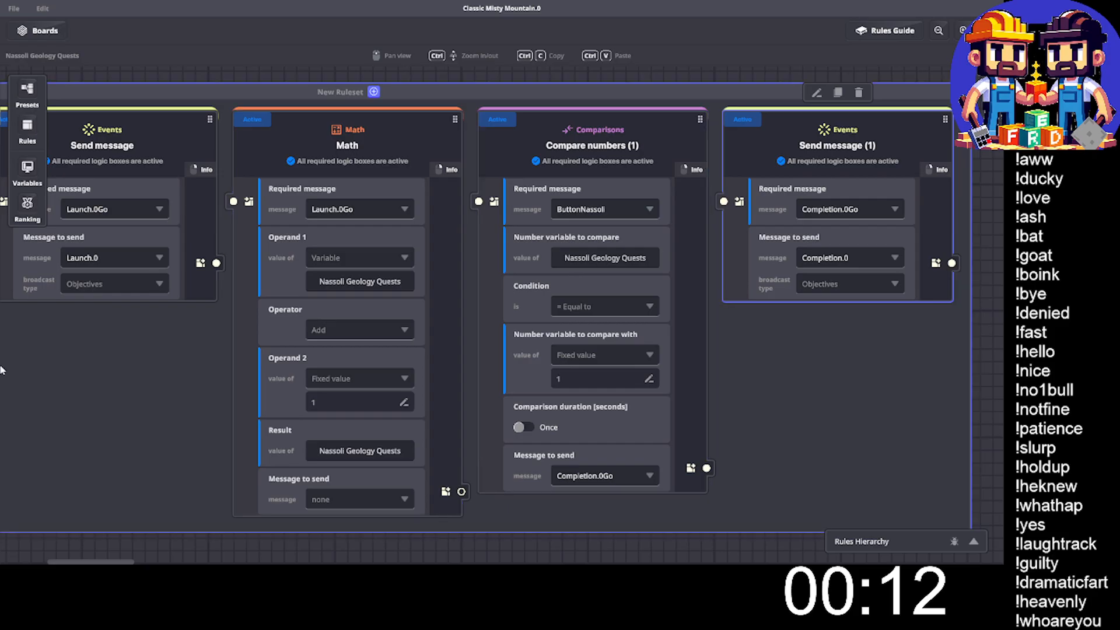
# - Look over the finished ruleset, exit the full-screen rules board and close the game rules to return to the scene
pyautogui.moveTo(430, 311); pyautogui.dragTo(593, 304)
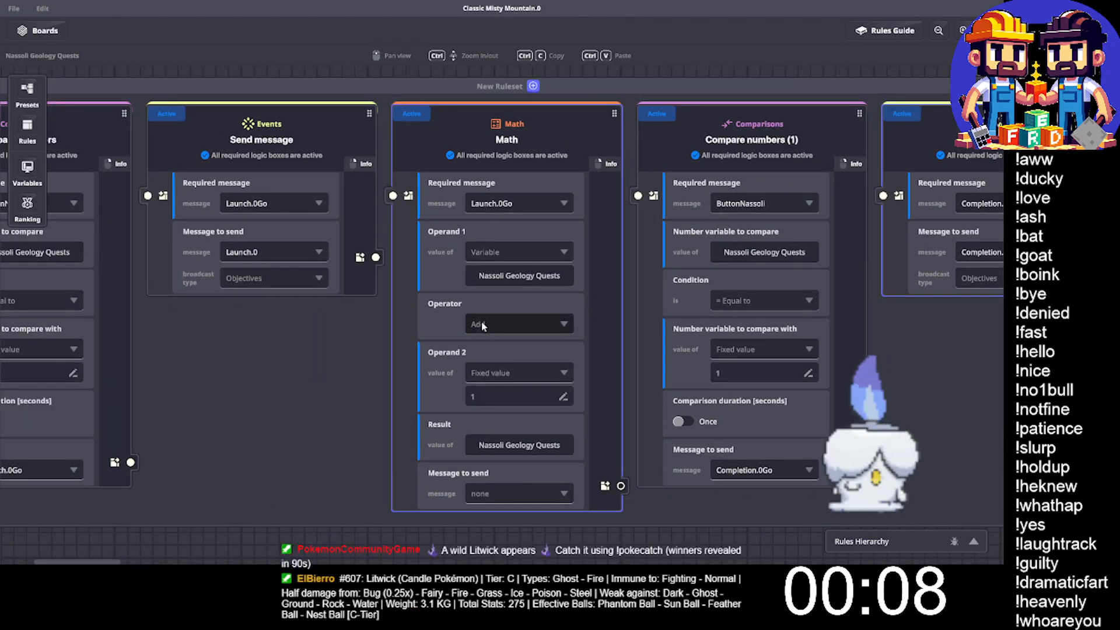
pyautogui.keyDown('ctrl'); pyautogui.scroll(-3, 481, 321); pyautogui.keyUp('ctrl')
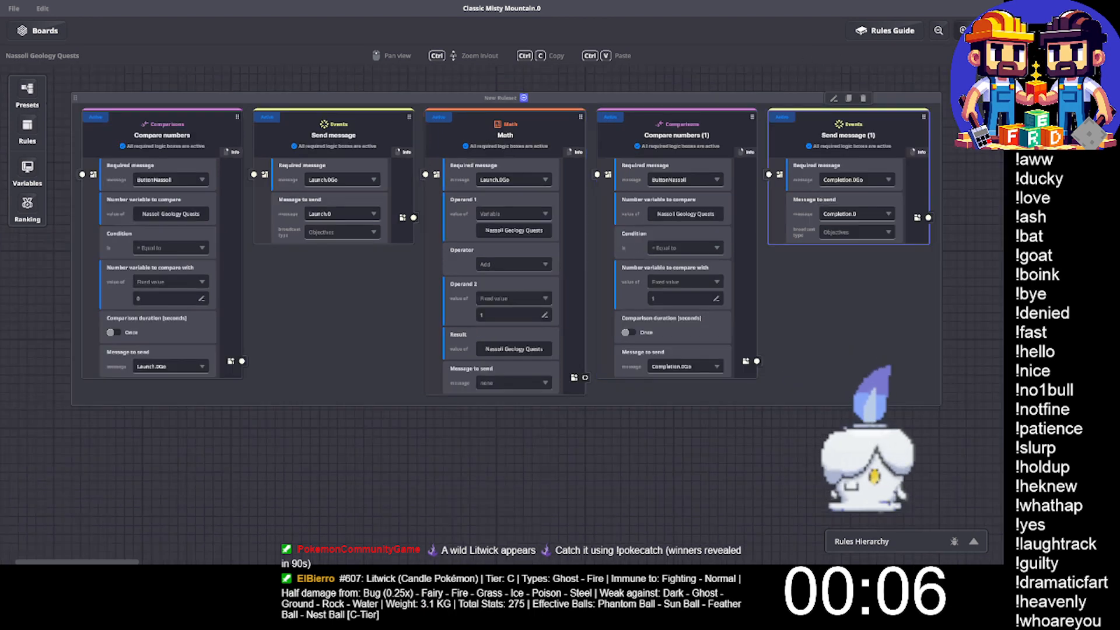
pyautogui.click(989, 30)
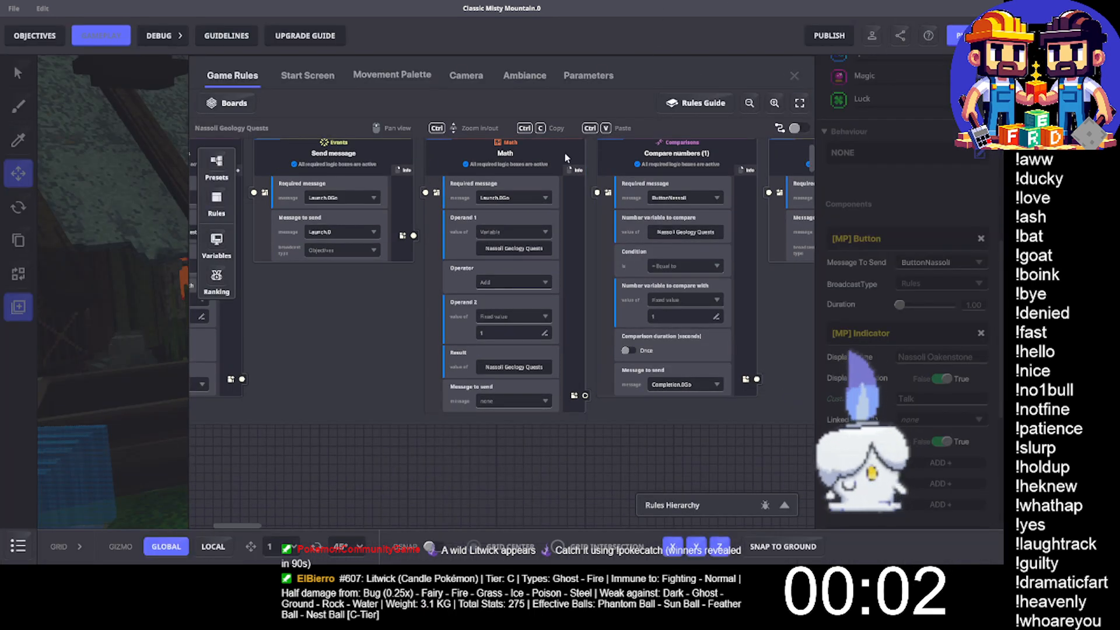
pyautogui.click(794, 77)
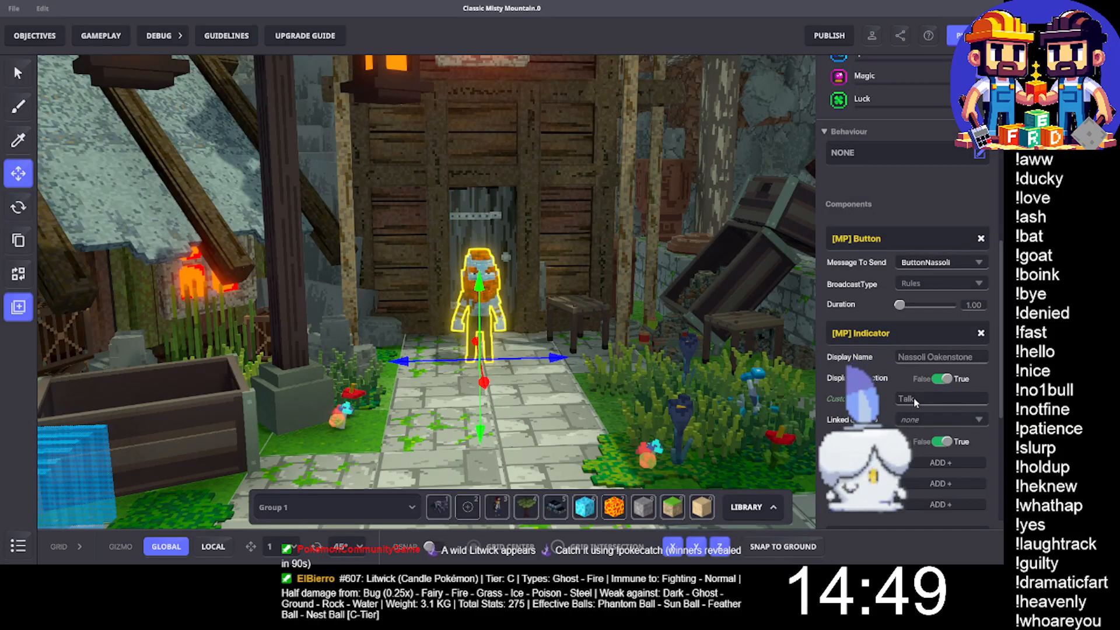
# - Add the COAL GEOLOGY quest to the NPC Indicator's Quest Giver list and to its third quest cursor list
pyautogui.scroll(-2, 921, 372)
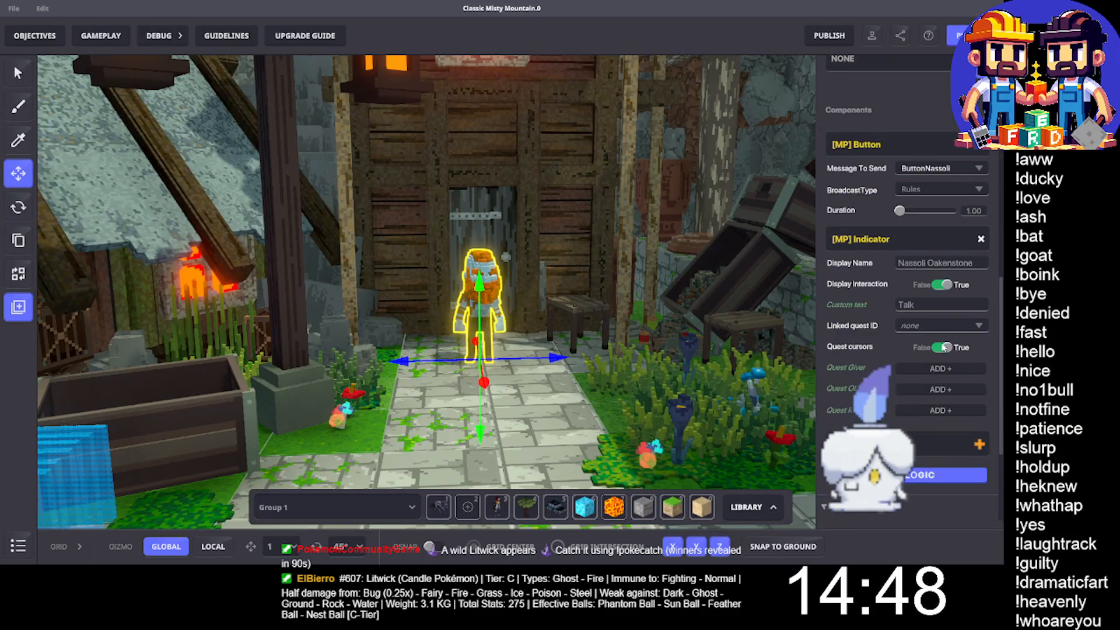
pyautogui.click(923, 367)
pyautogui.click(923, 369)
pyautogui.click(922, 399)
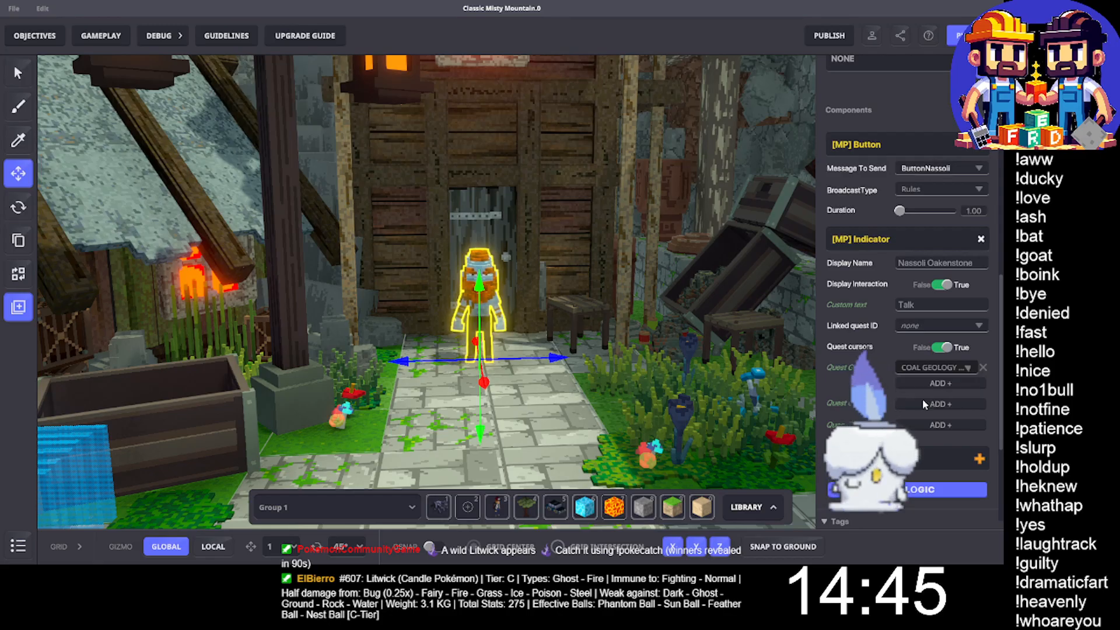
pyautogui.click(929, 425)
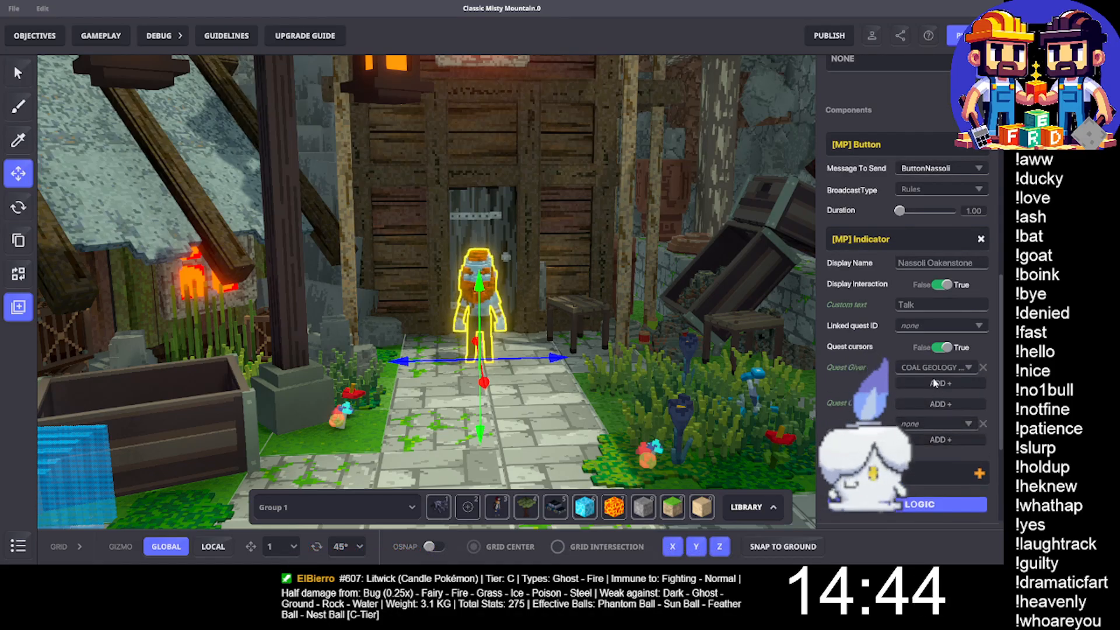
pyautogui.click(917, 422)
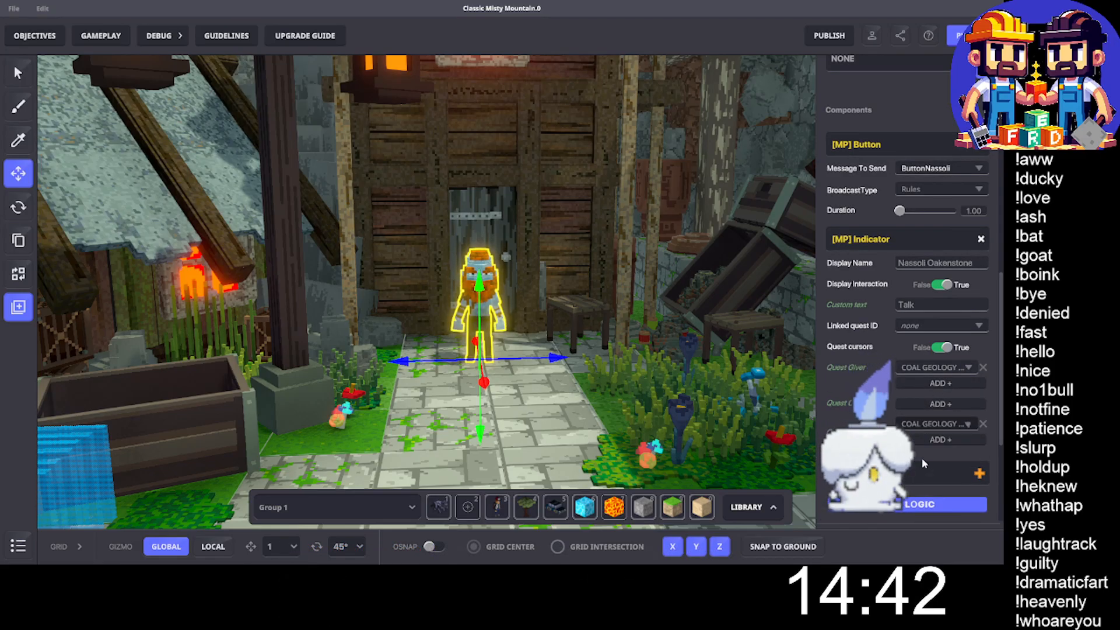
pyautogui.click(922, 457)
# - Blank out the custom text in the NPC's Indicator component and leave its settings
pyautogui.click(927, 305)
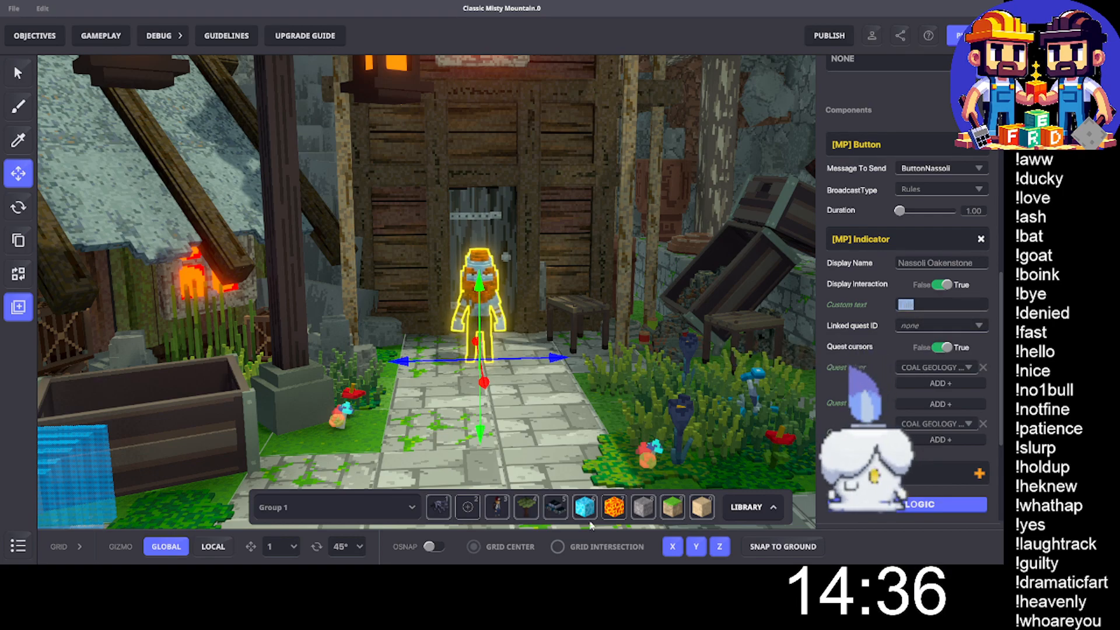
pyautogui.click(564, 392)
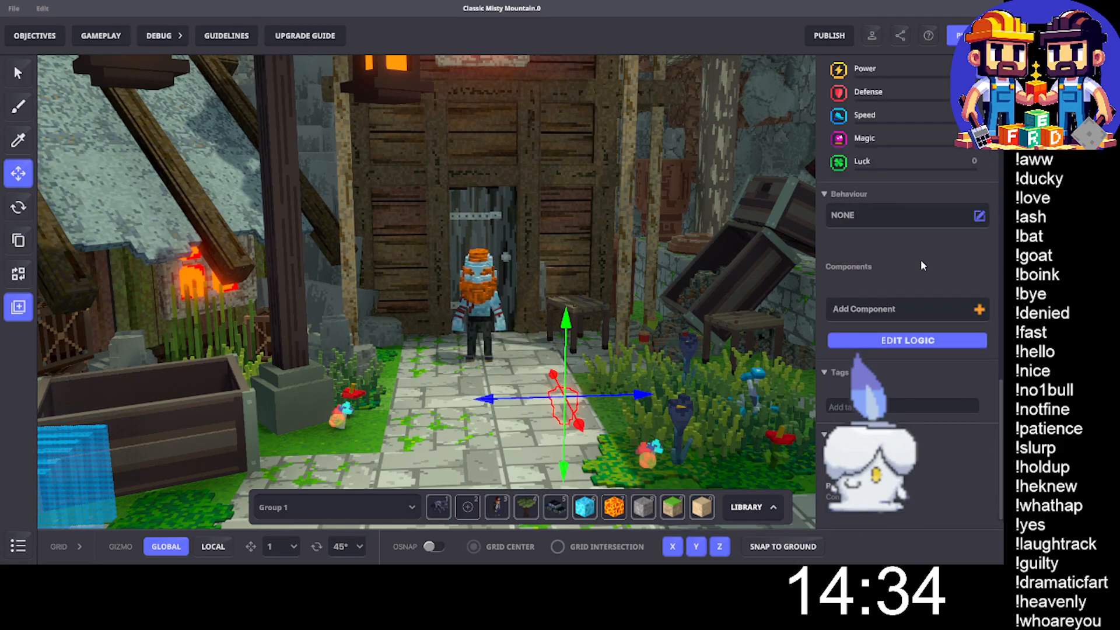
pyautogui.scroll(-1, 595, 317)
pyautogui.moveTo(543, 316); pyautogui.dragTo(520, 327, button='middle')
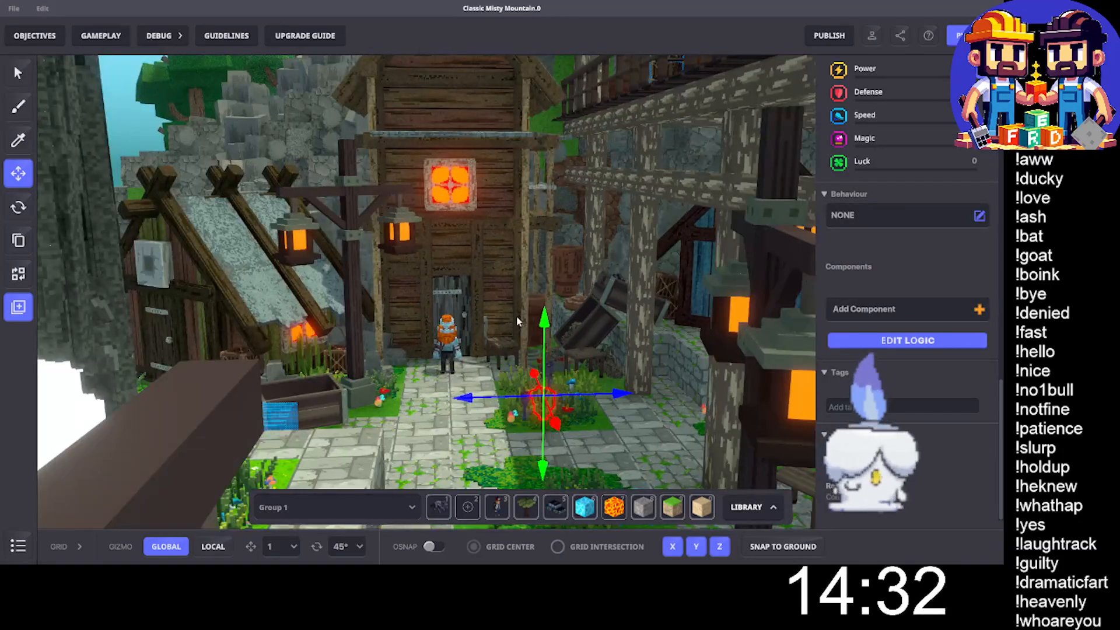
# - Save the changes to the experience and start a play test
pyautogui.hotkey('ctrl', 's')
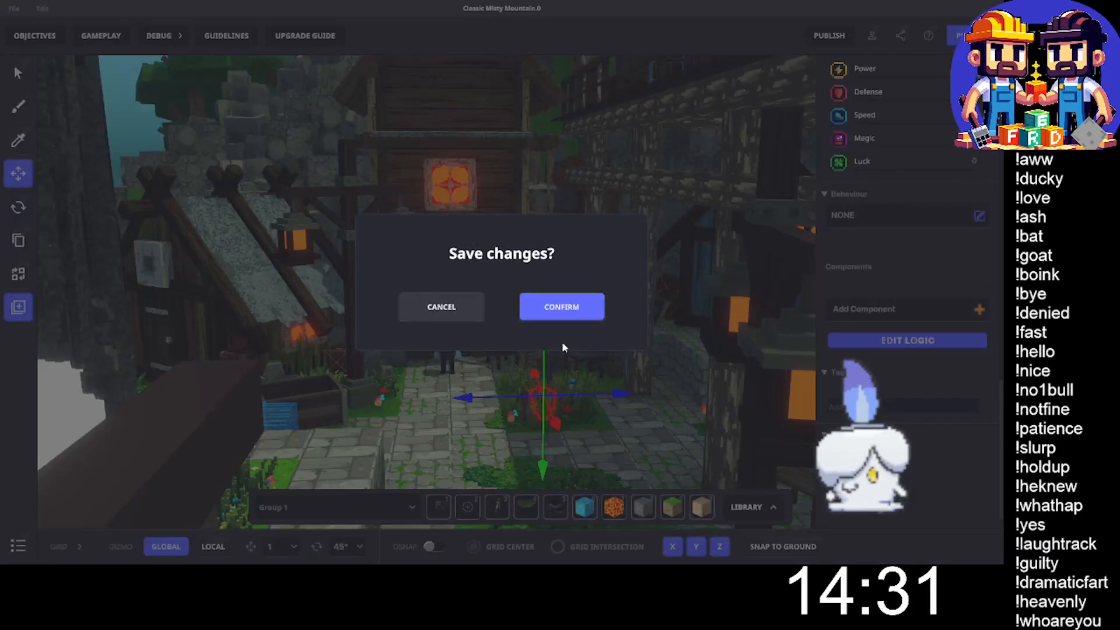
pyautogui.click(552, 309)
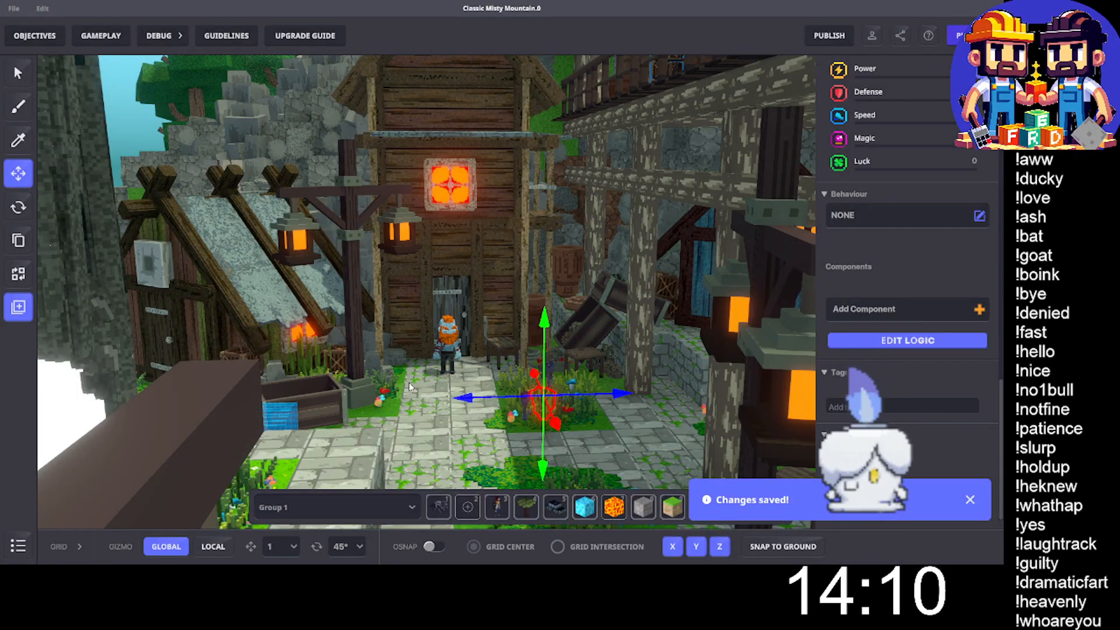
pyautogui.hotkey('ctrl', 'p')
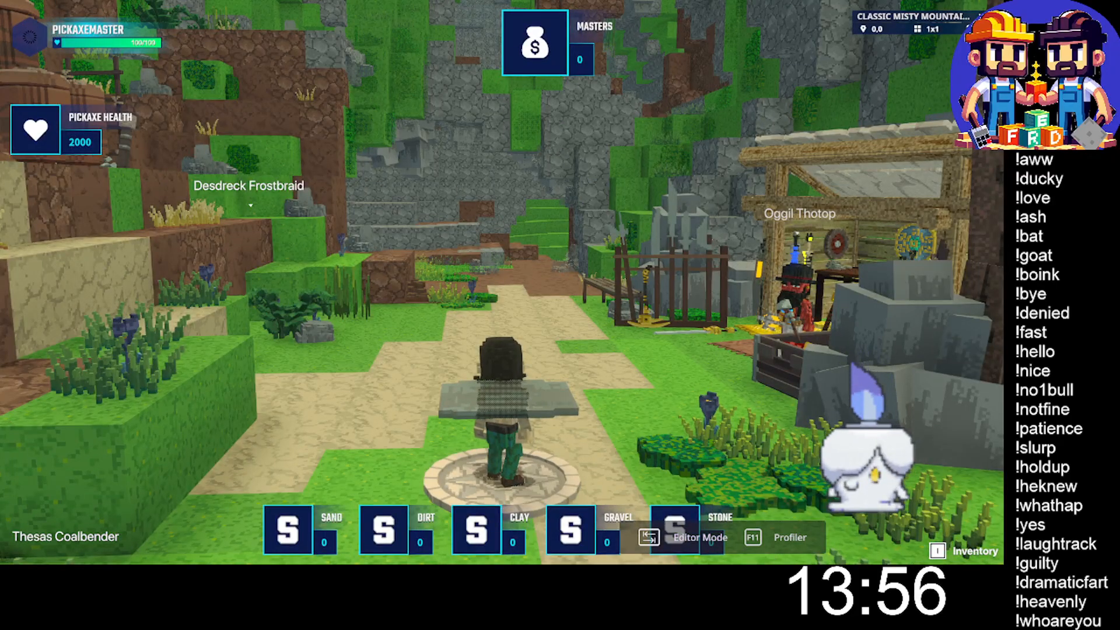
# - Equip the saved Attack outfit from the inventory, look through the owned weapons and return to the game
pyautogui.press('i')
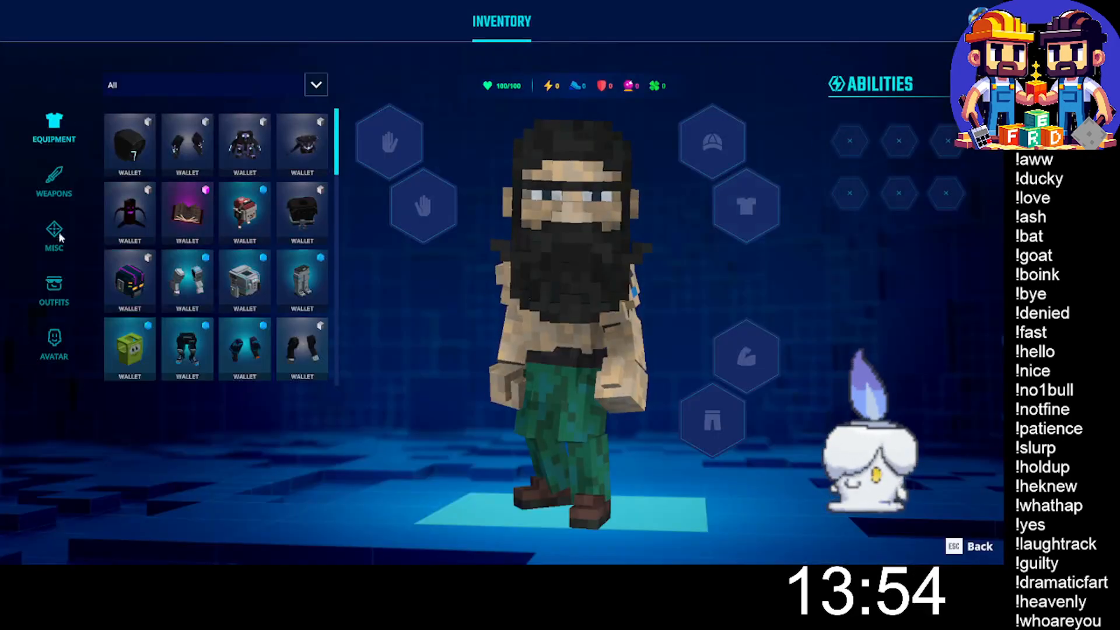
pyautogui.click(49, 290)
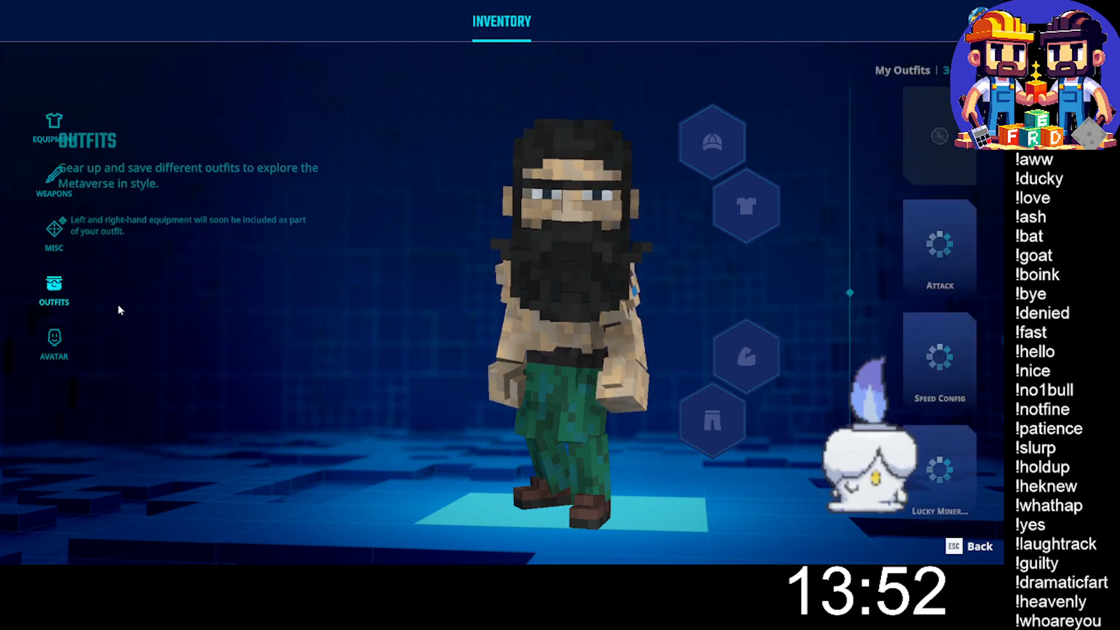
pyautogui.doubleClick(921, 255)
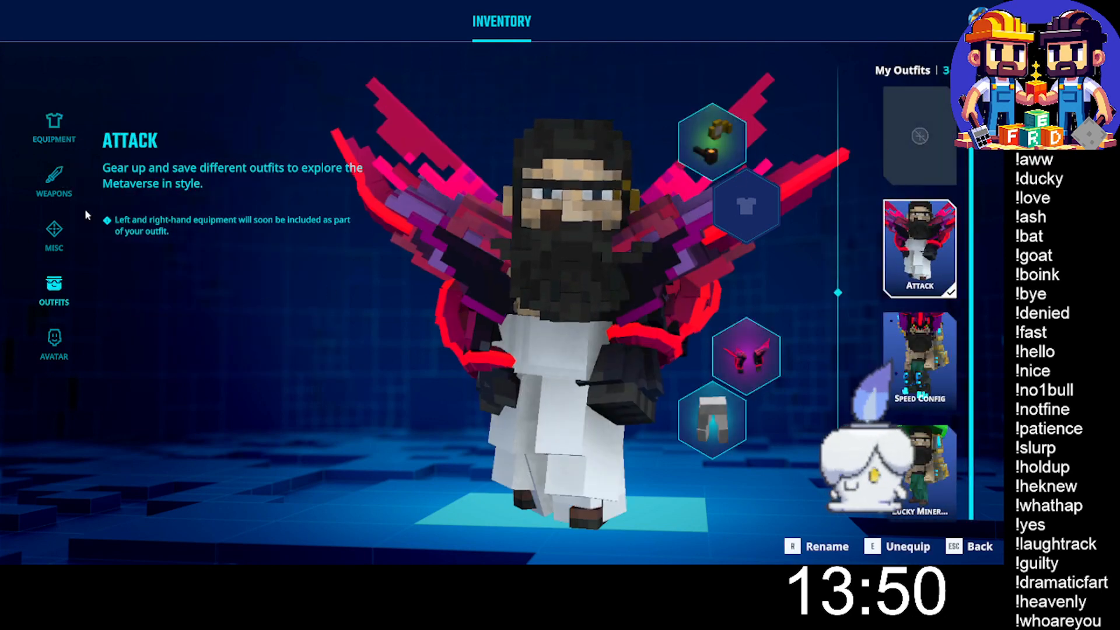
pyautogui.click(55, 182)
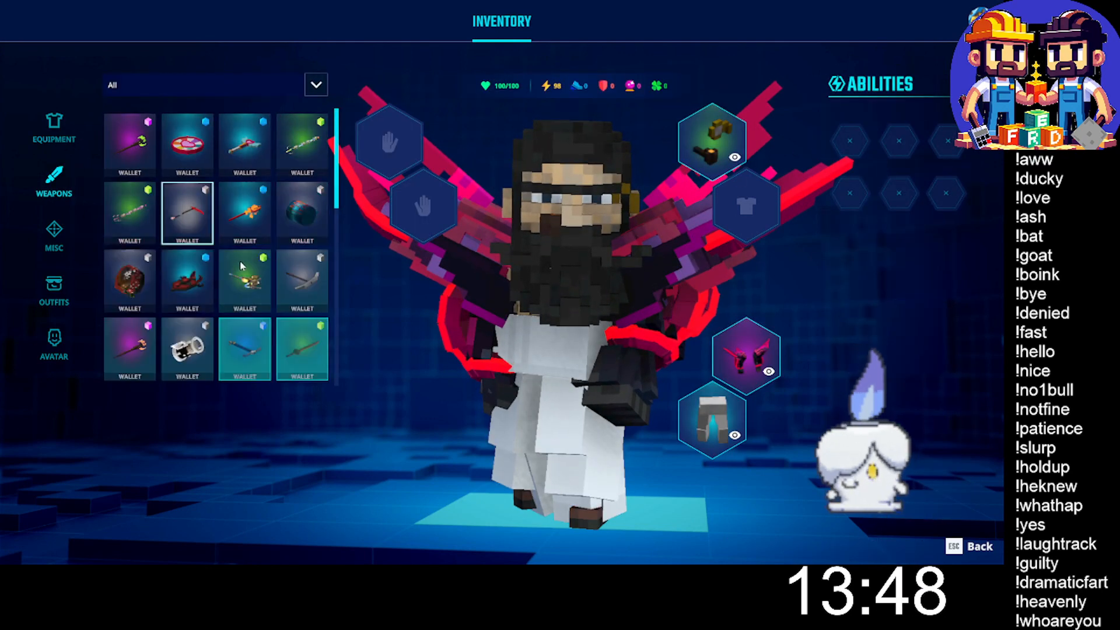
pyautogui.scroll(-2, 238, 250)
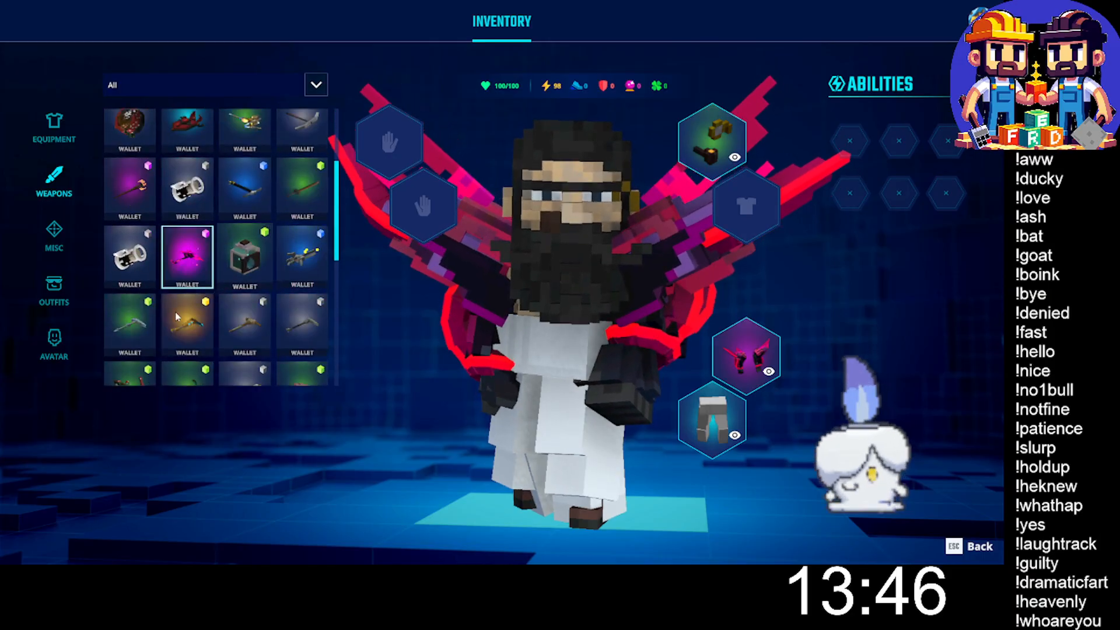
pyautogui.press('Escape')
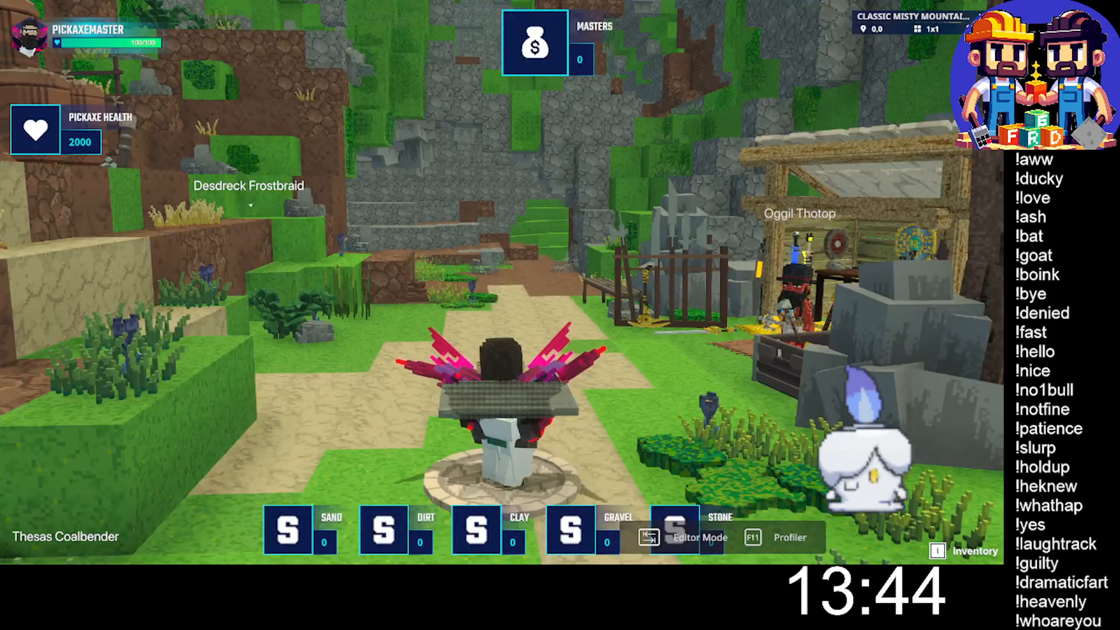
# - Run from the spawn point along the path down into the quarry cave with the ore blocks
pyautogui.press('w')
pyautogui.press('w')
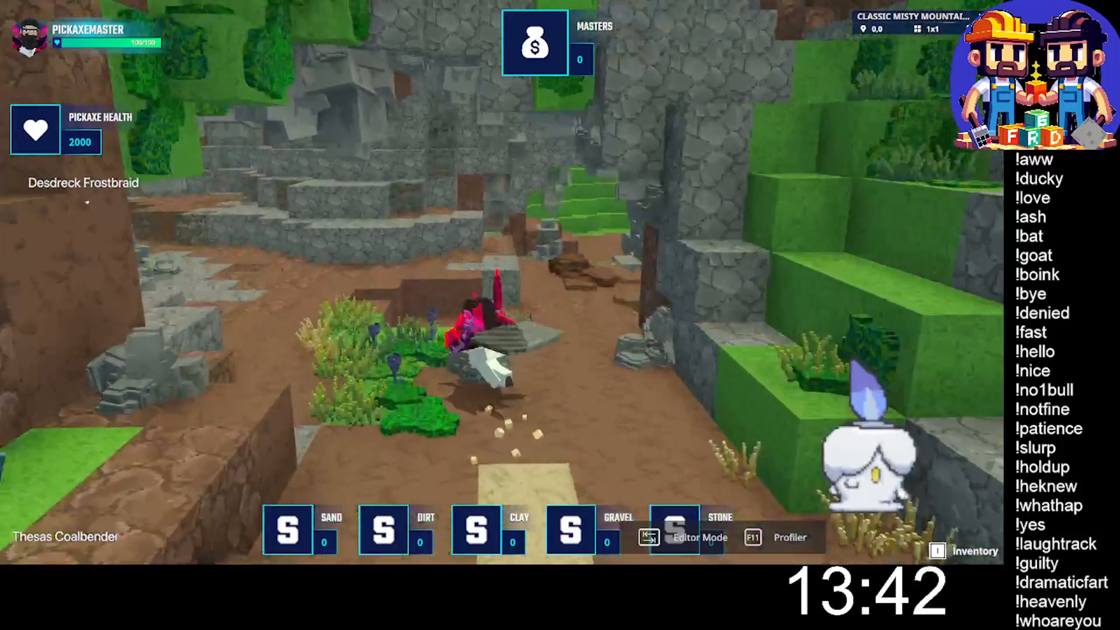
pyautogui.press('w')
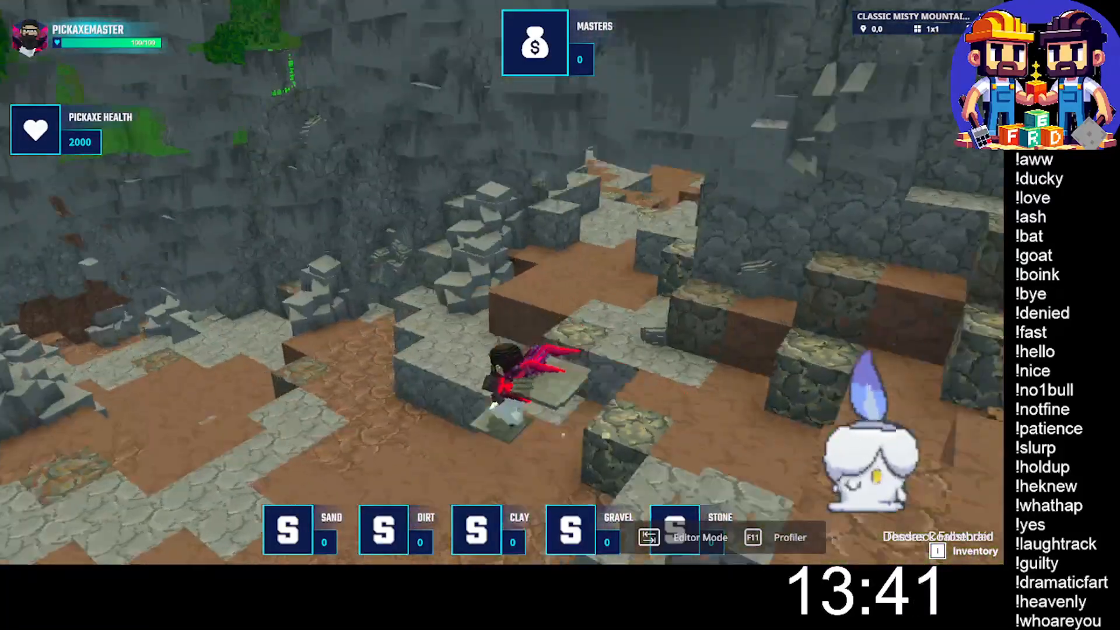
pyautogui.press('w')
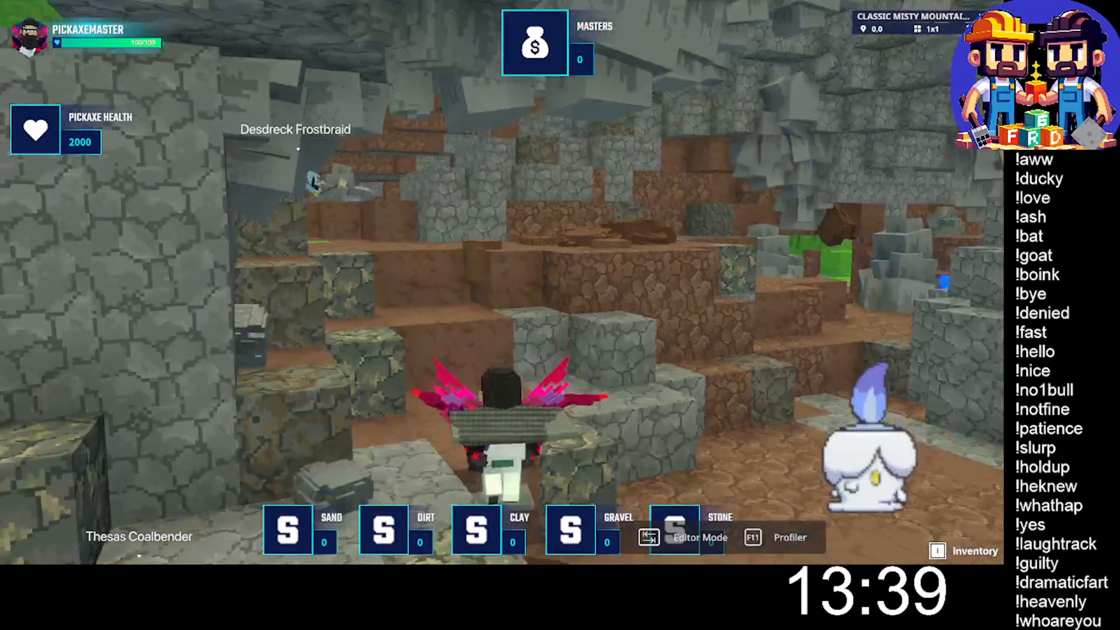
pyautogui.press('w')
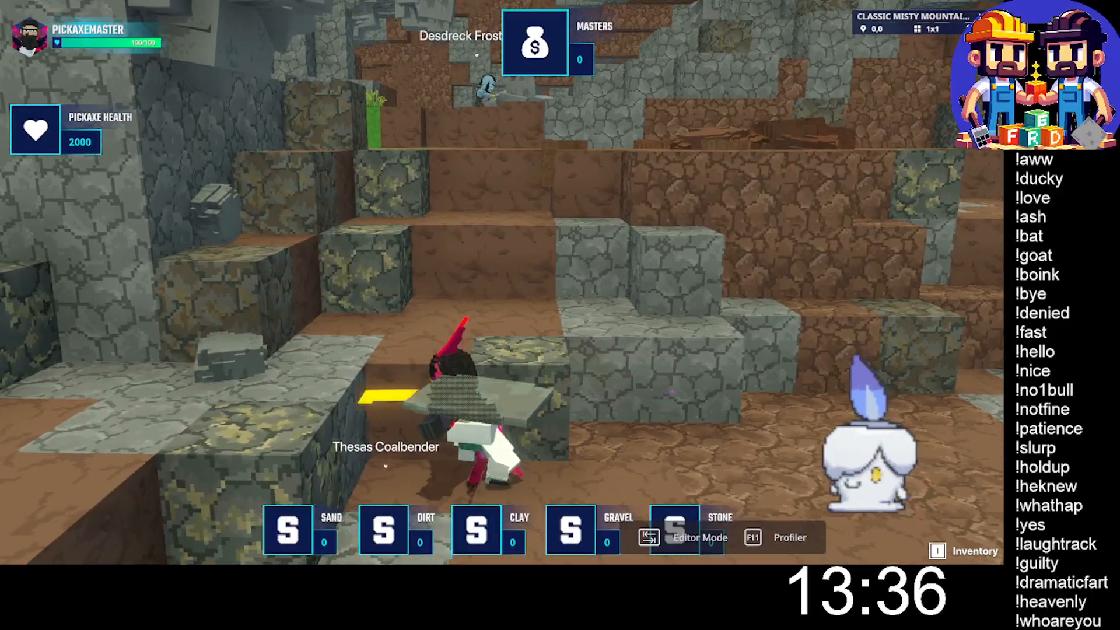
# - Mine the ore blocks beside the dirt steps and collect the dropped resources
pyautogui.click(501, 281)
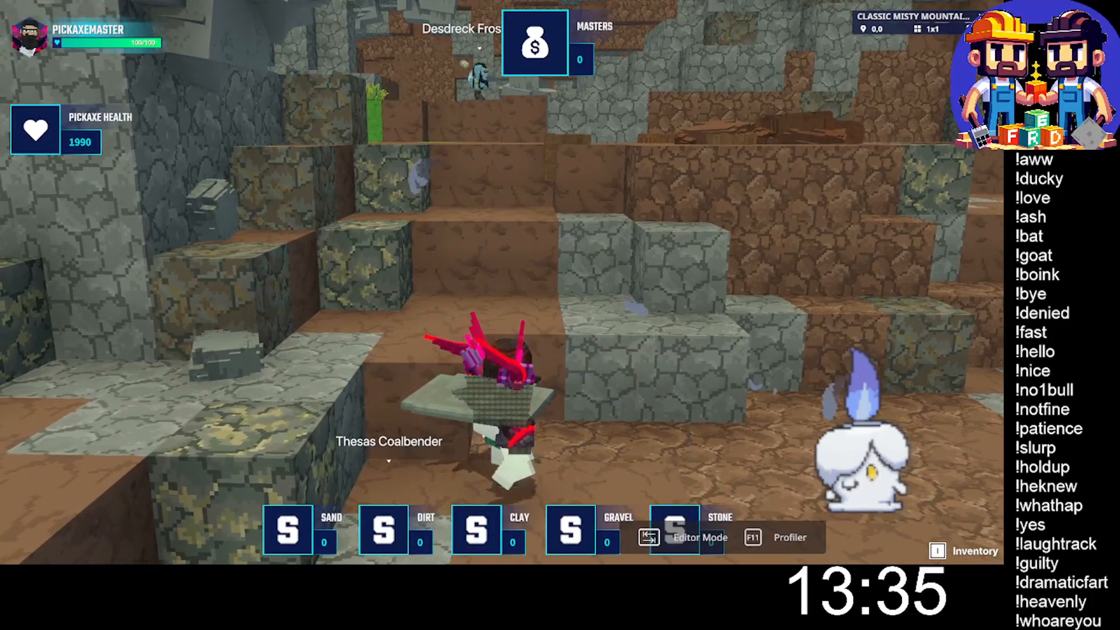
pyautogui.press('w')
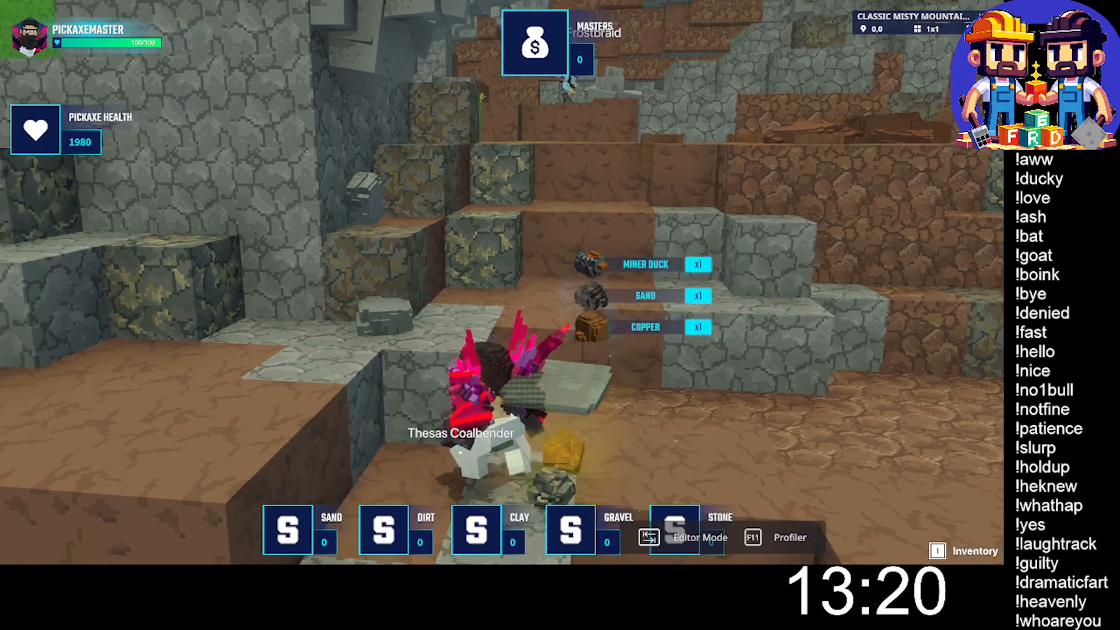
pyautogui.press('w')
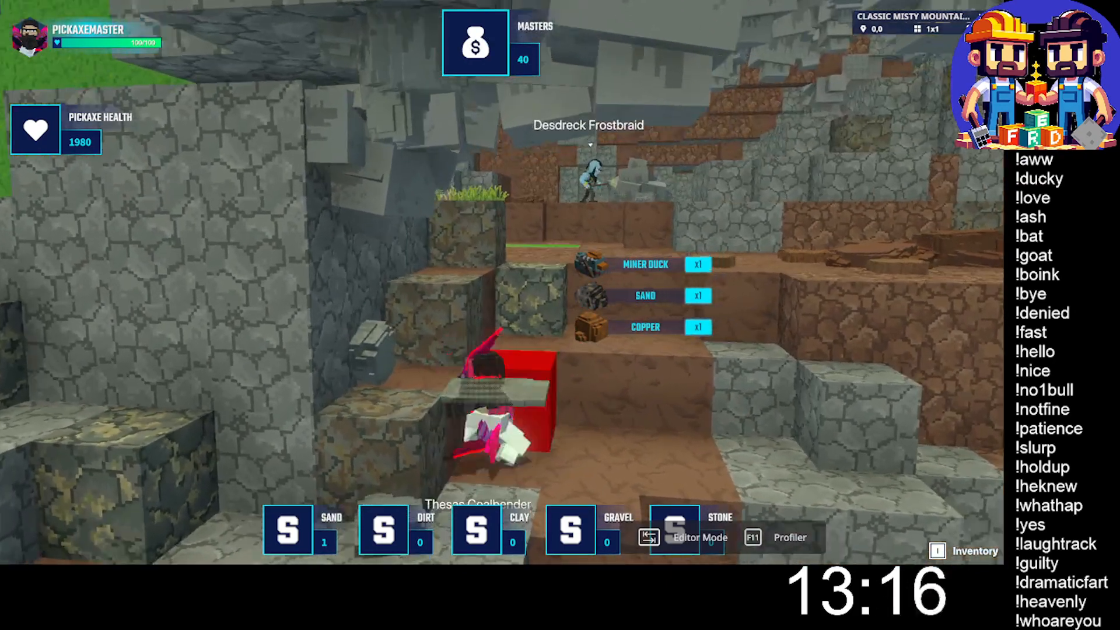
pyautogui.press('w')
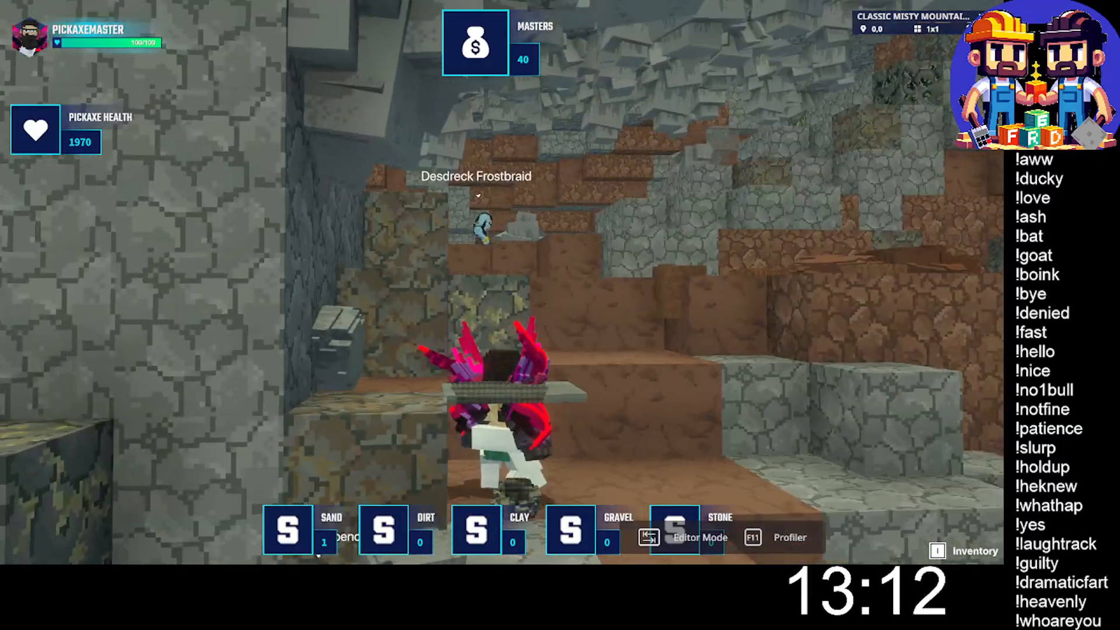
# - Jump up the dirt steps and run past Desdreck Frostbraid deeper into the cave
pyautogui.press('space')
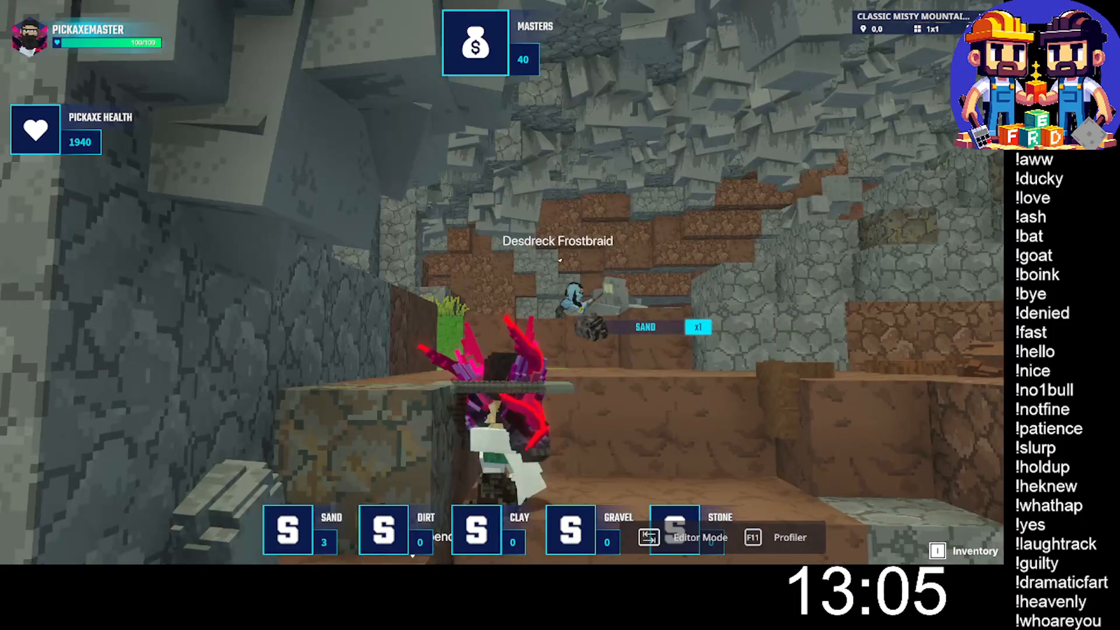
pyautogui.press('space')
pyautogui.press('w')
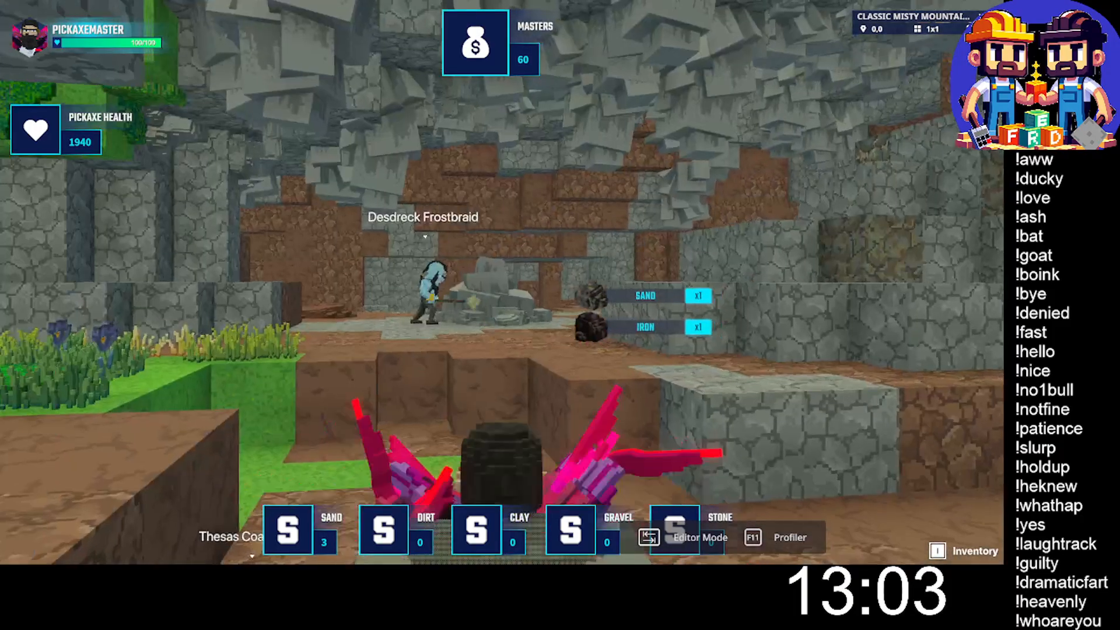
pyautogui.press('w')
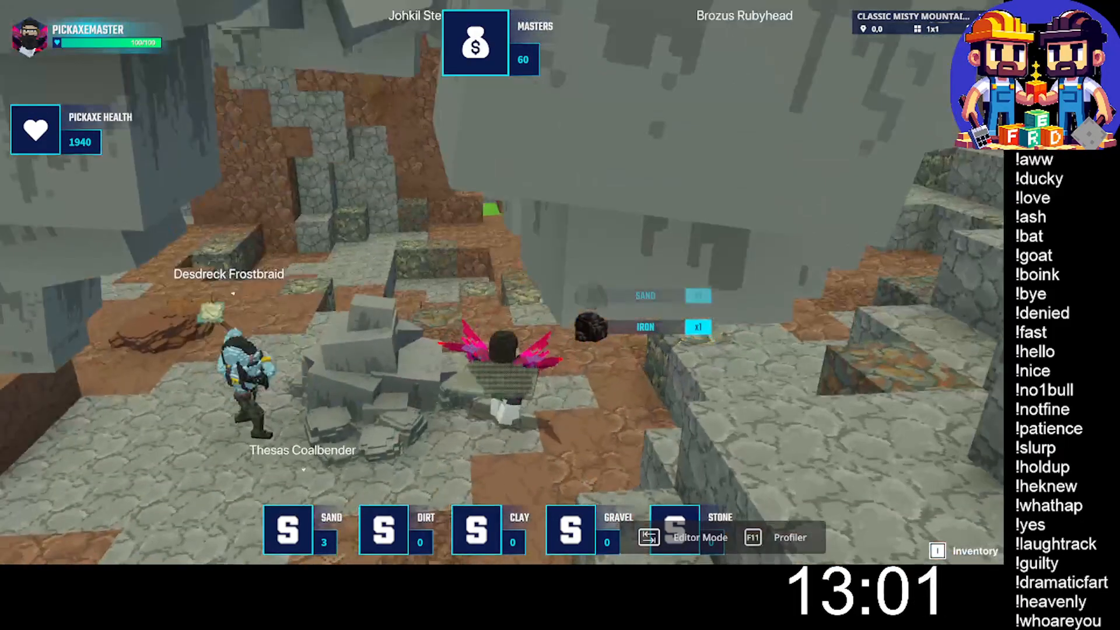
pyautogui.press('w')
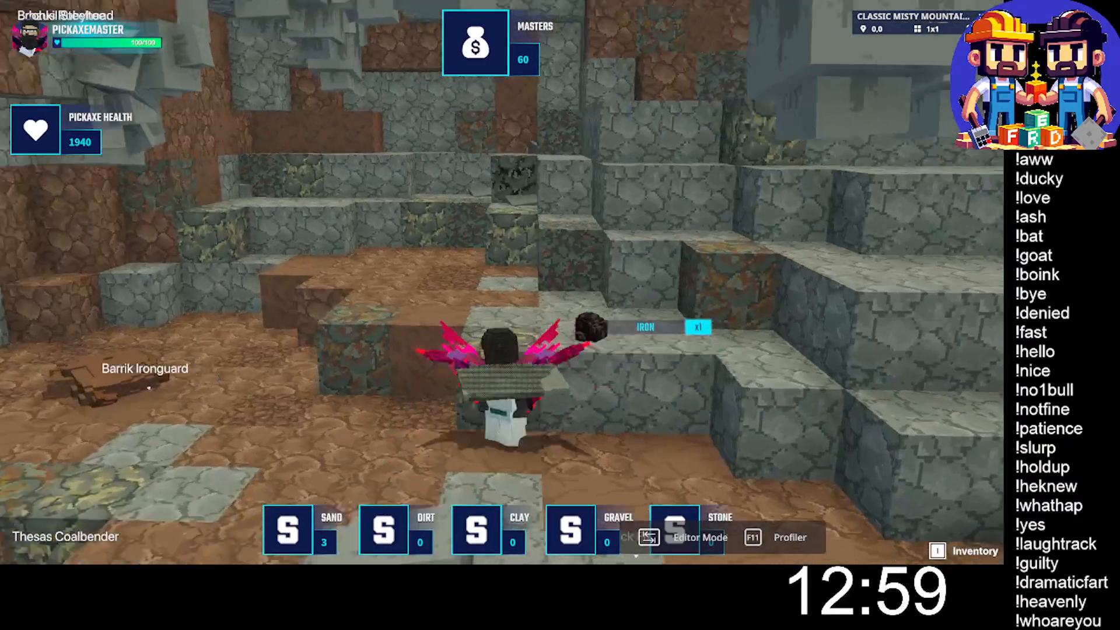
# - Mine the ore block on the grass patch by the cave wall to collect coal
pyautogui.press('a')
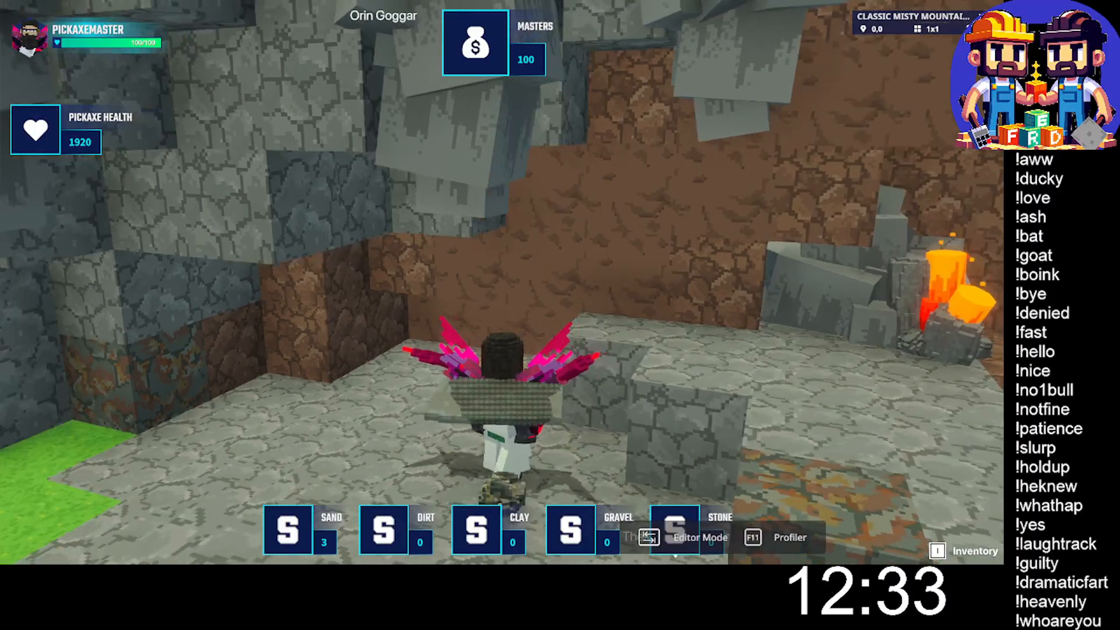
pyautogui.press('w')
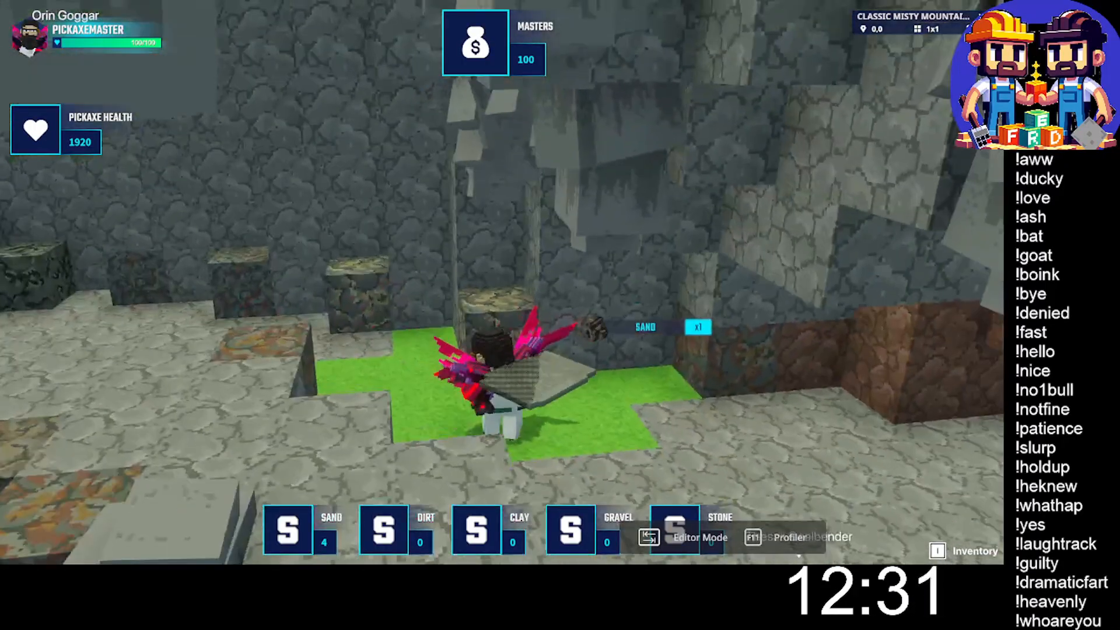
pyautogui.click(501, 282)
pyautogui.press('w')
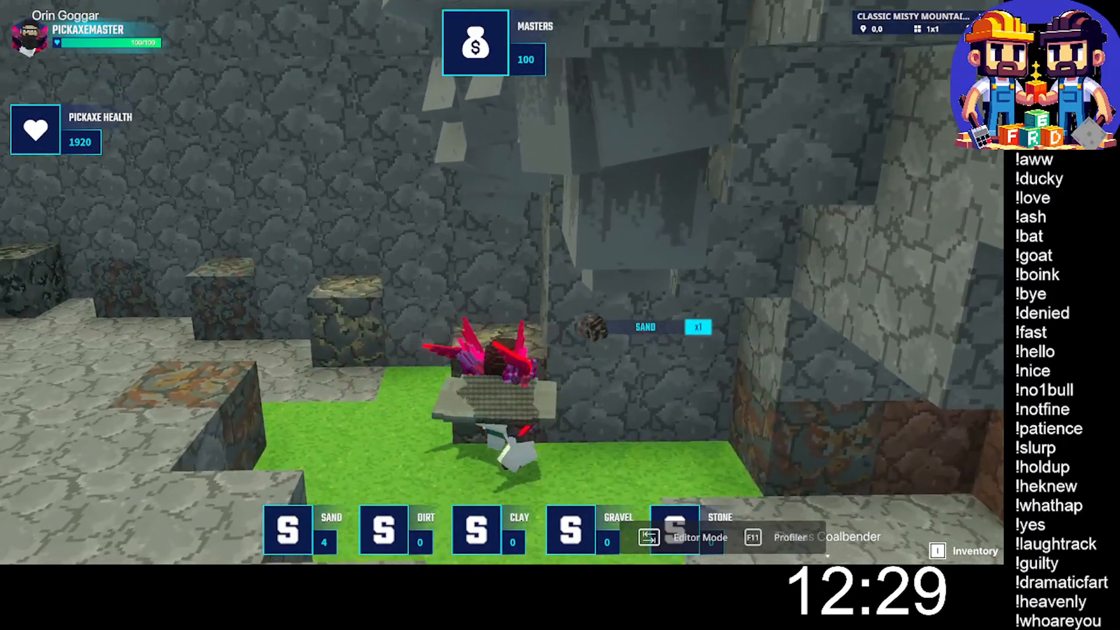
pyautogui.click(502, 282)
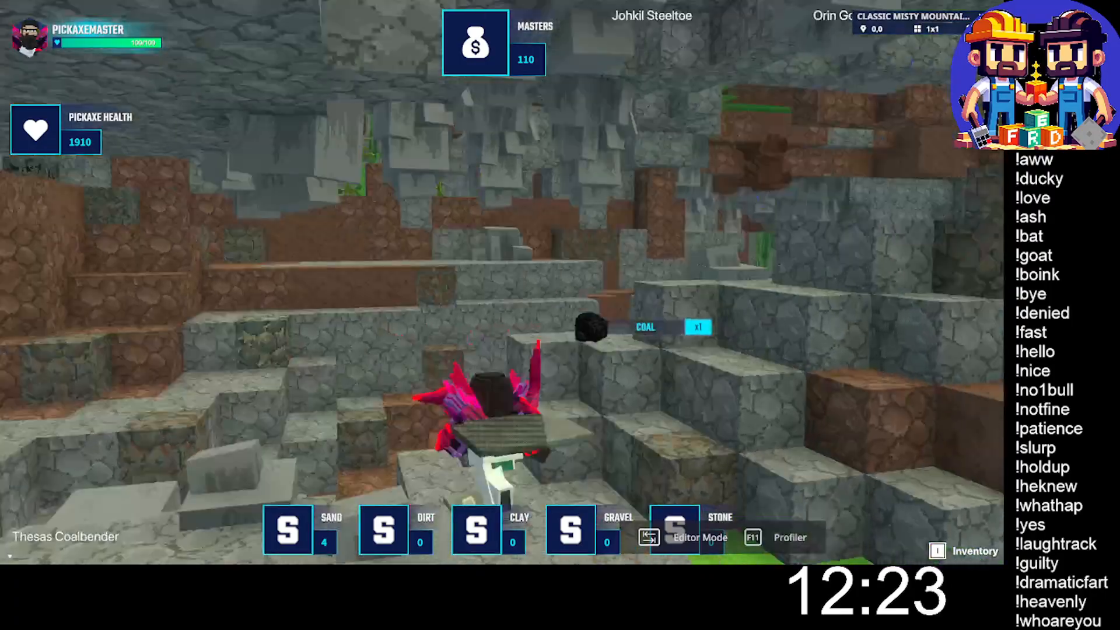
# - Run through the cave passages and out to the ladder near the lamp post and wooden walkway
pyautogui.press('w')
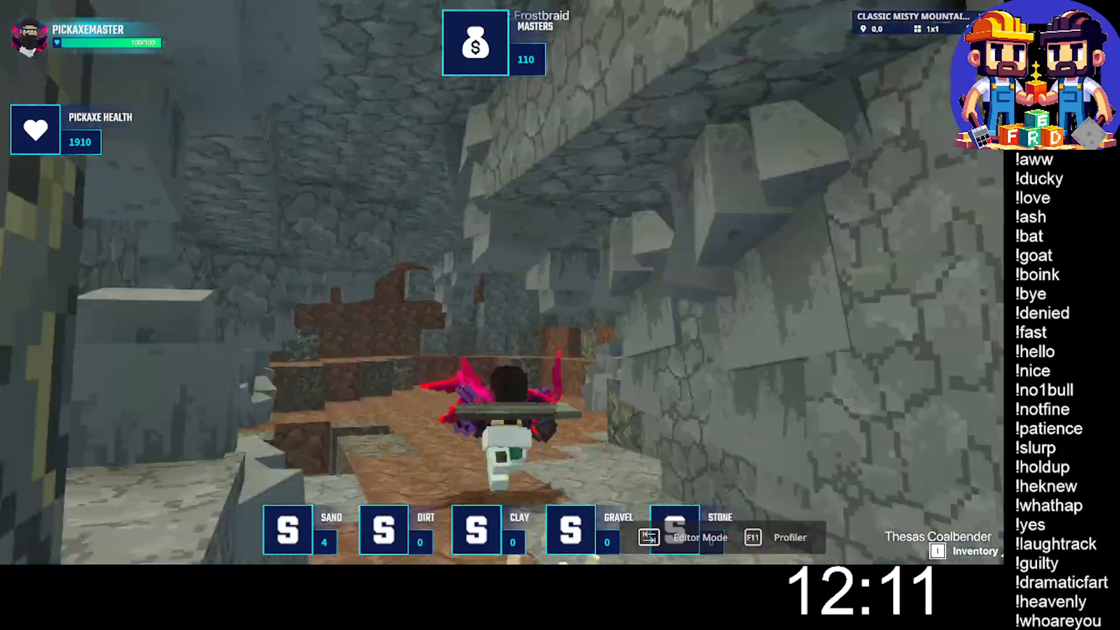
pyautogui.press('w')
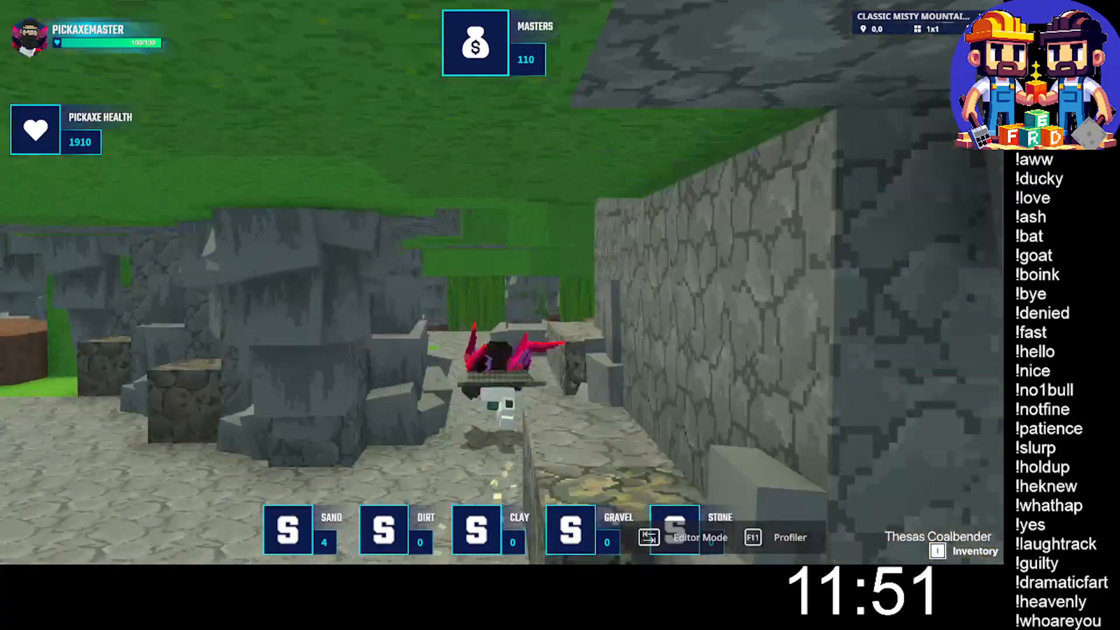
pyautogui.press('w')
pyautogui.press('w')
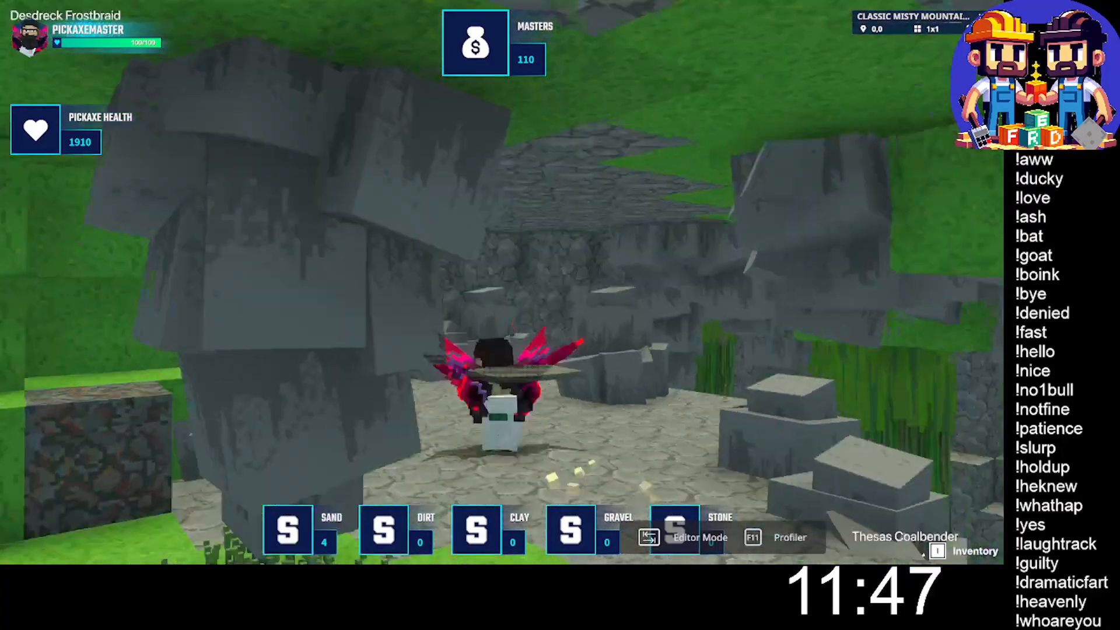
pyautogui.press('w')
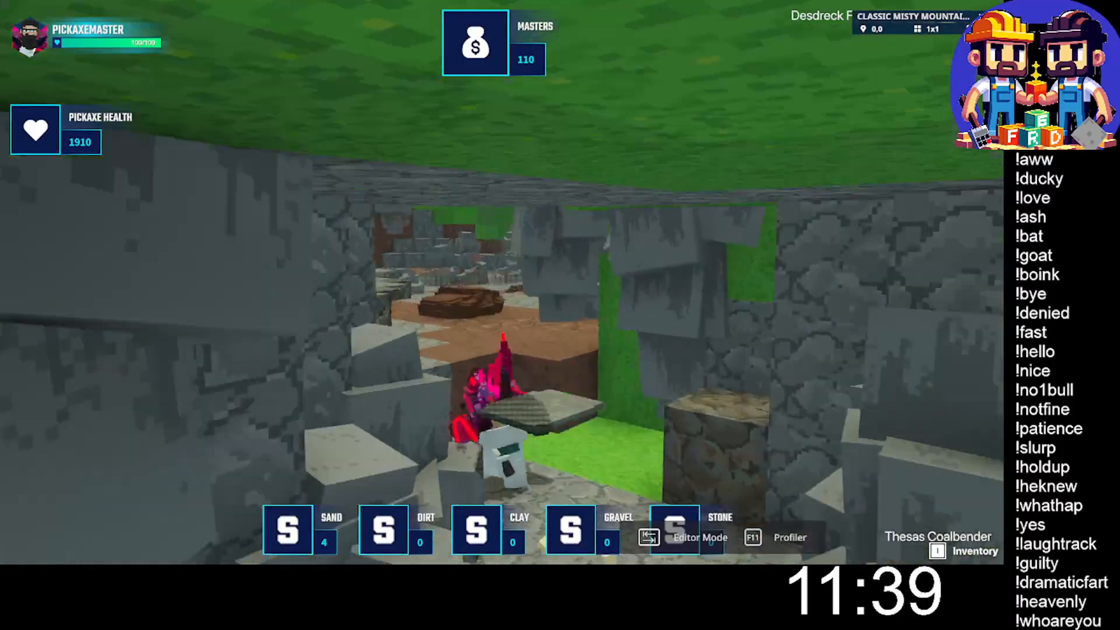
pyautogui.press('a')
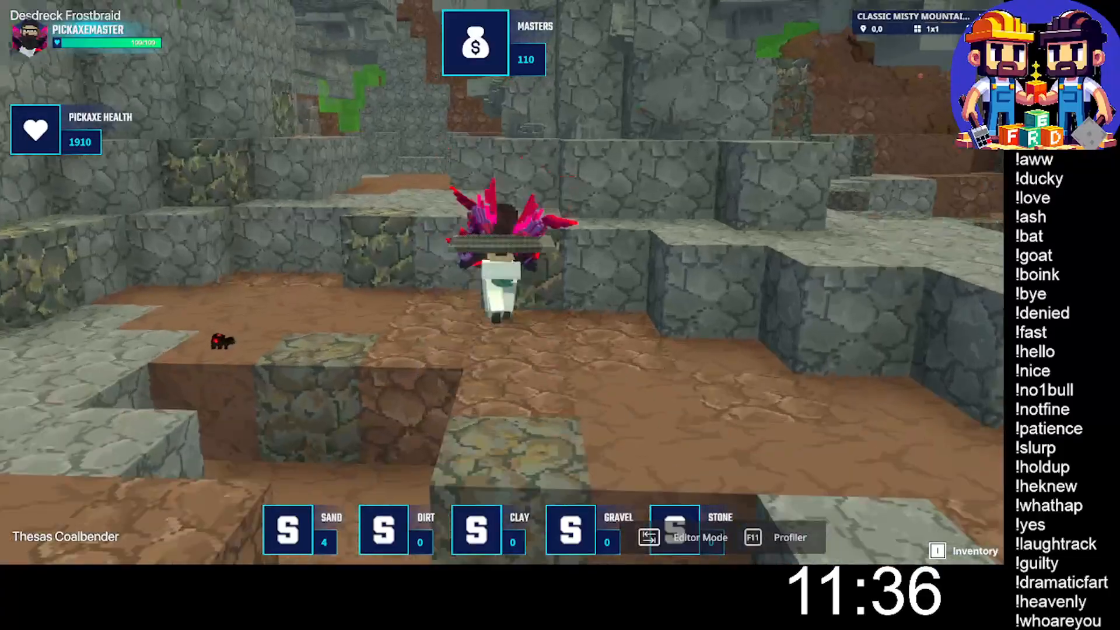
pyautogui.press('w')
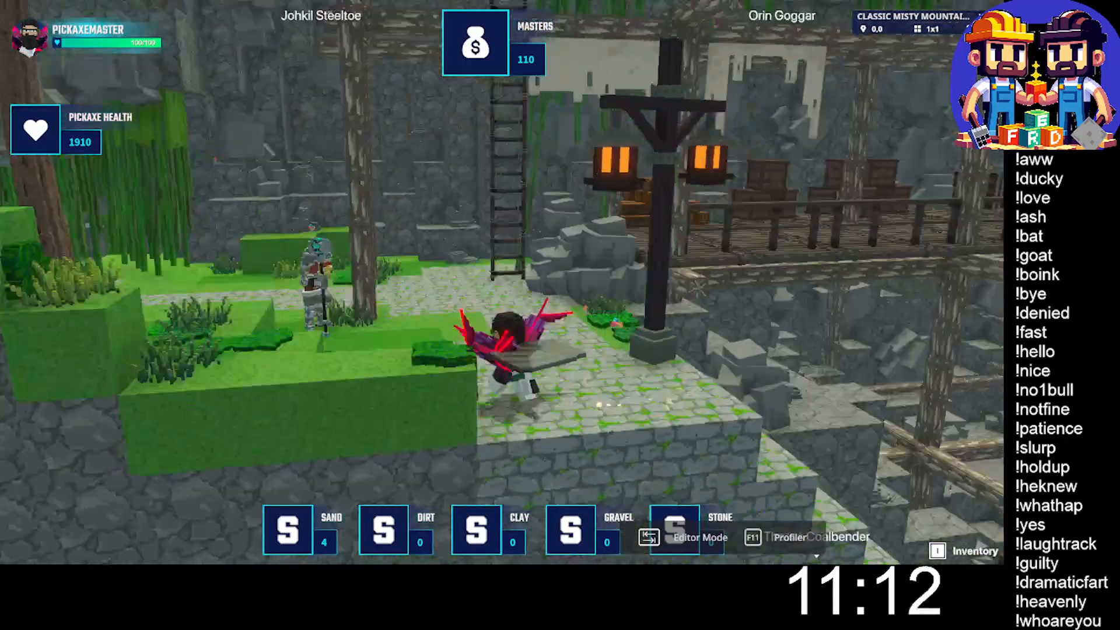
pyautogui.press('w')
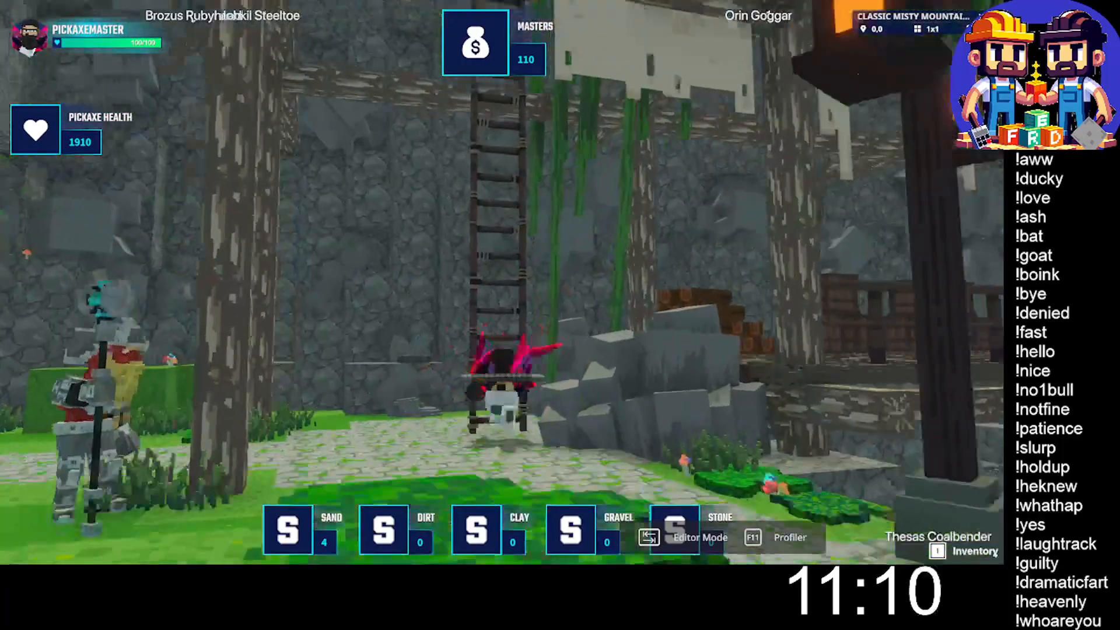
# - Climb the tall ladder beside the rocks up to the wooden walkway at village level
pyautogui.press('space')
pyautogui.press('w')
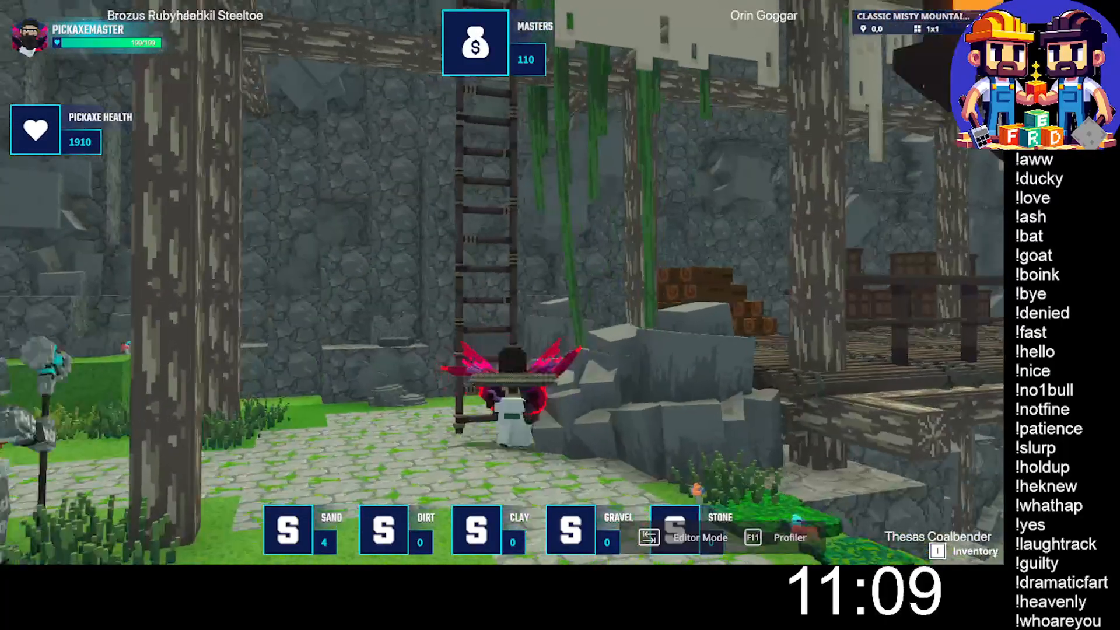
pyautogui.press('space')
pyautogui.press('w')
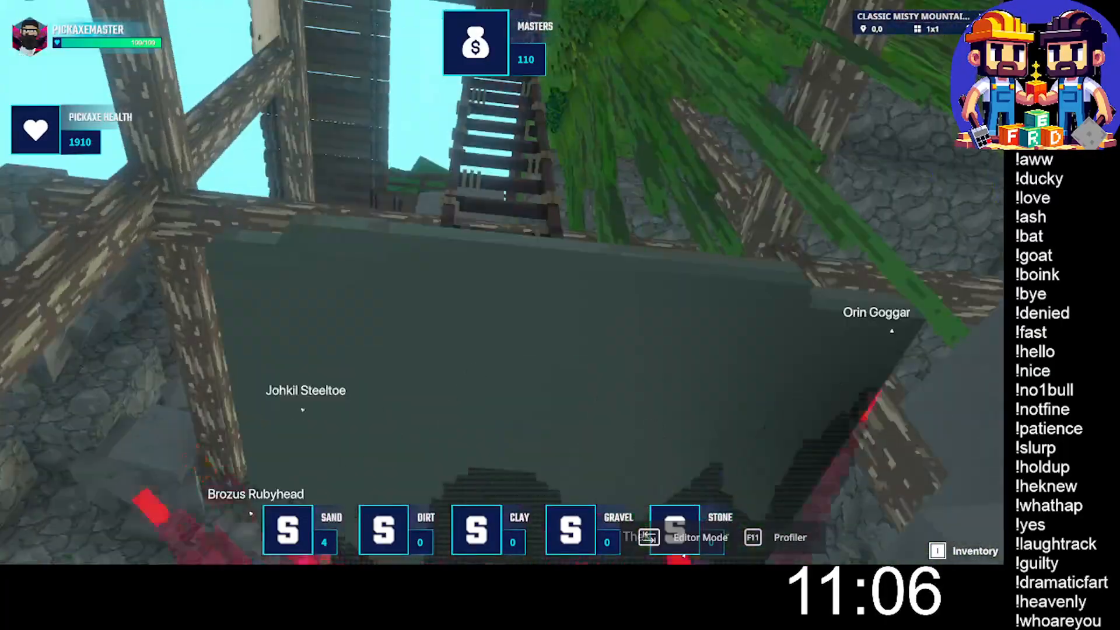
pyautogui.press('w')
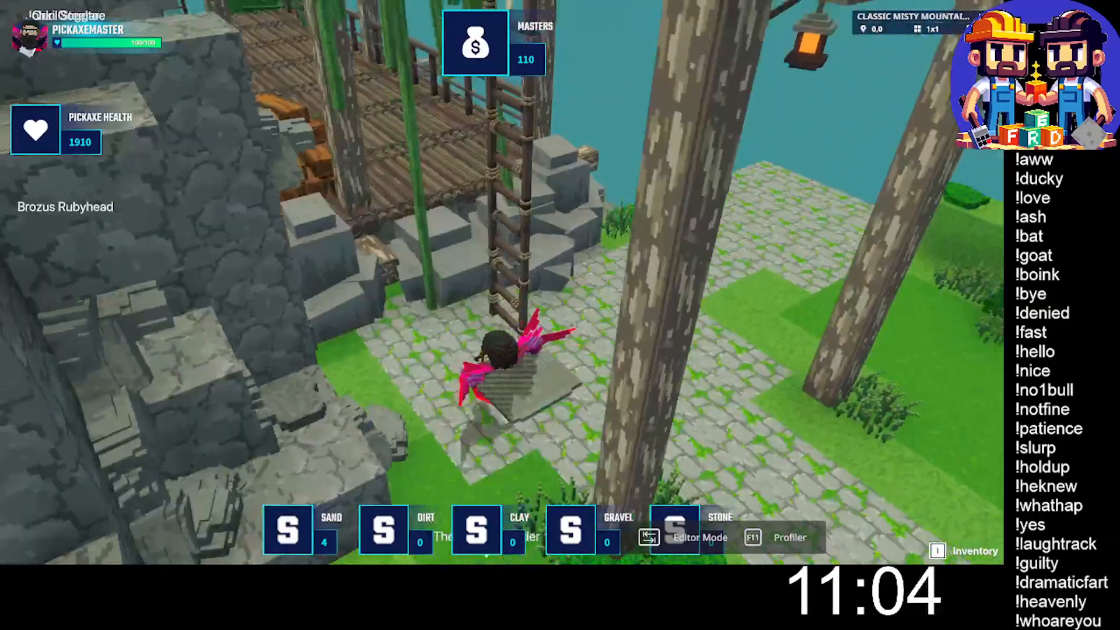
pyautogui.press('w')
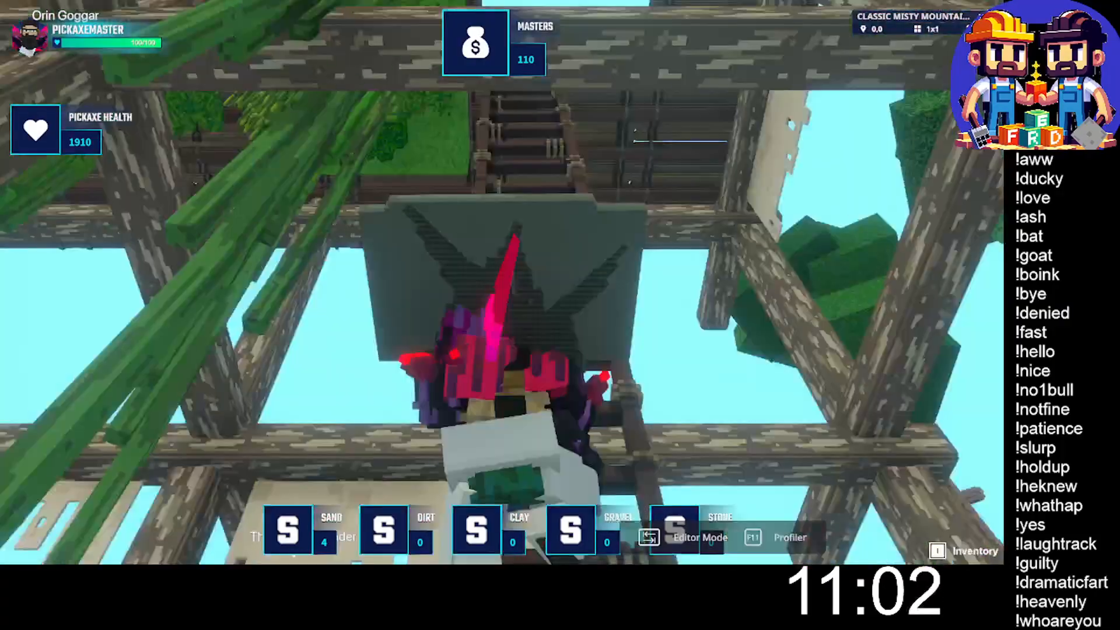
pyautogui.press('w')
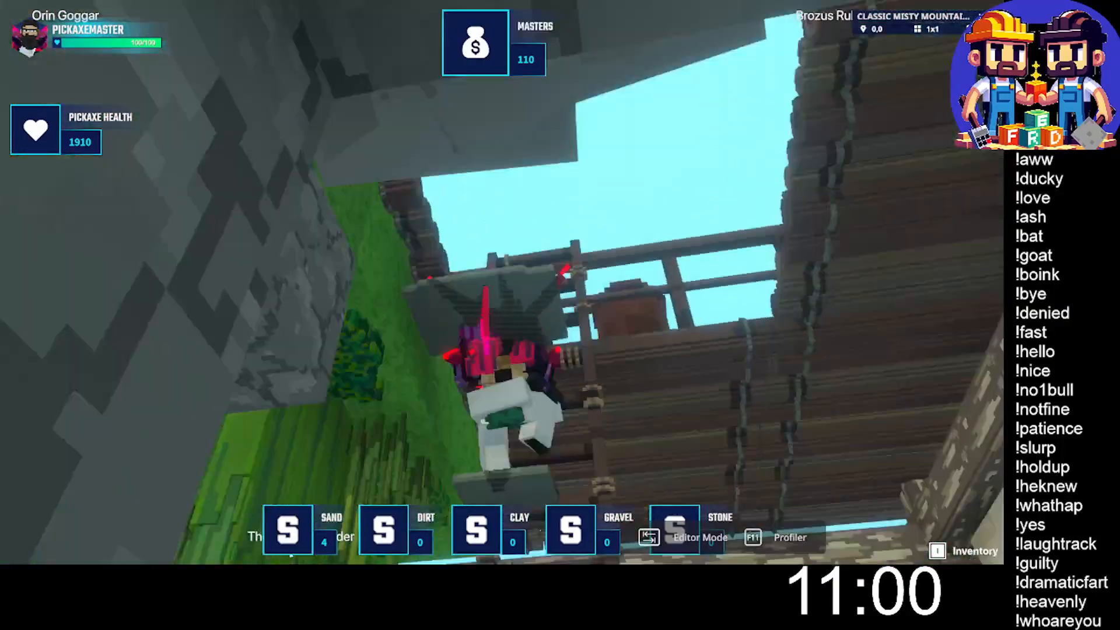
pyautogui.press('w')
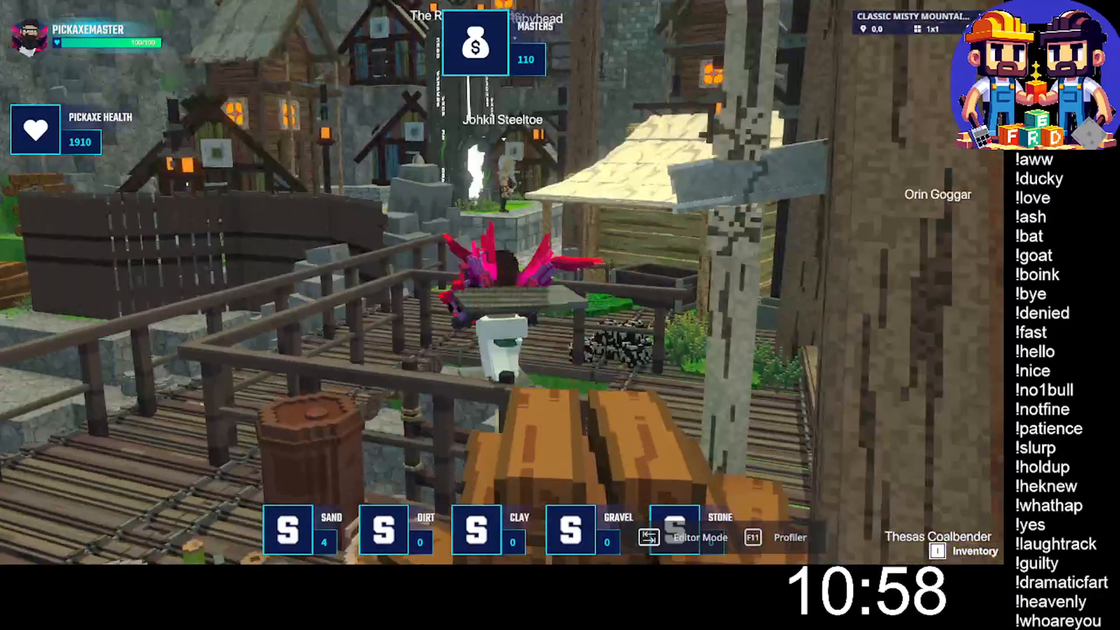
# - Run through the village to Nassoli Oakenstone at the wooden tower door, then step back along the stone path
pyautogui.press('w')
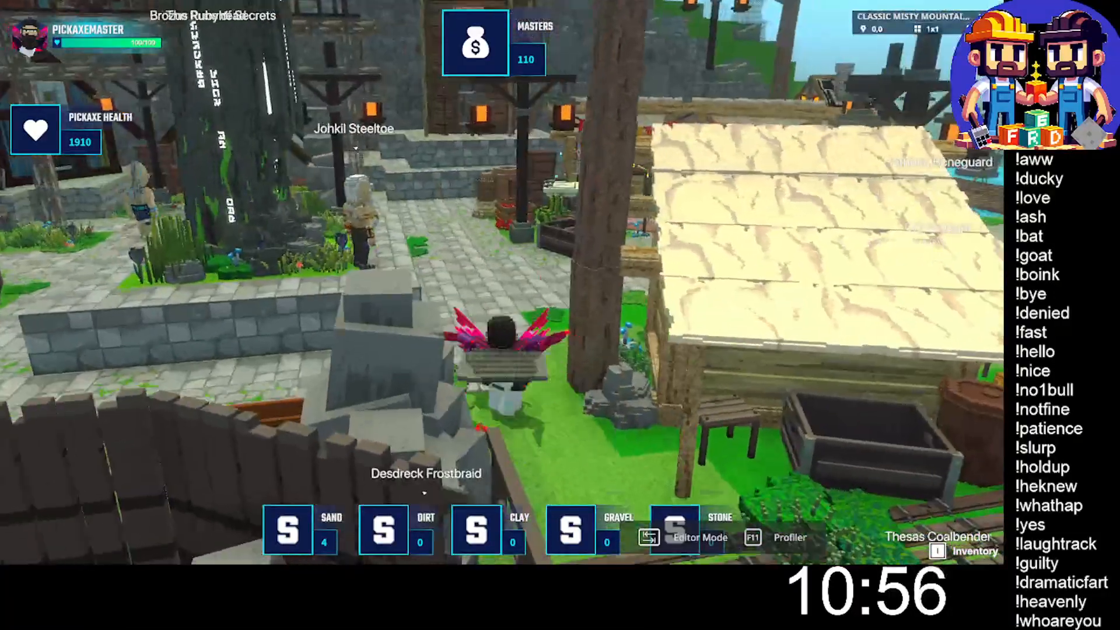
pyautogui.press('w')
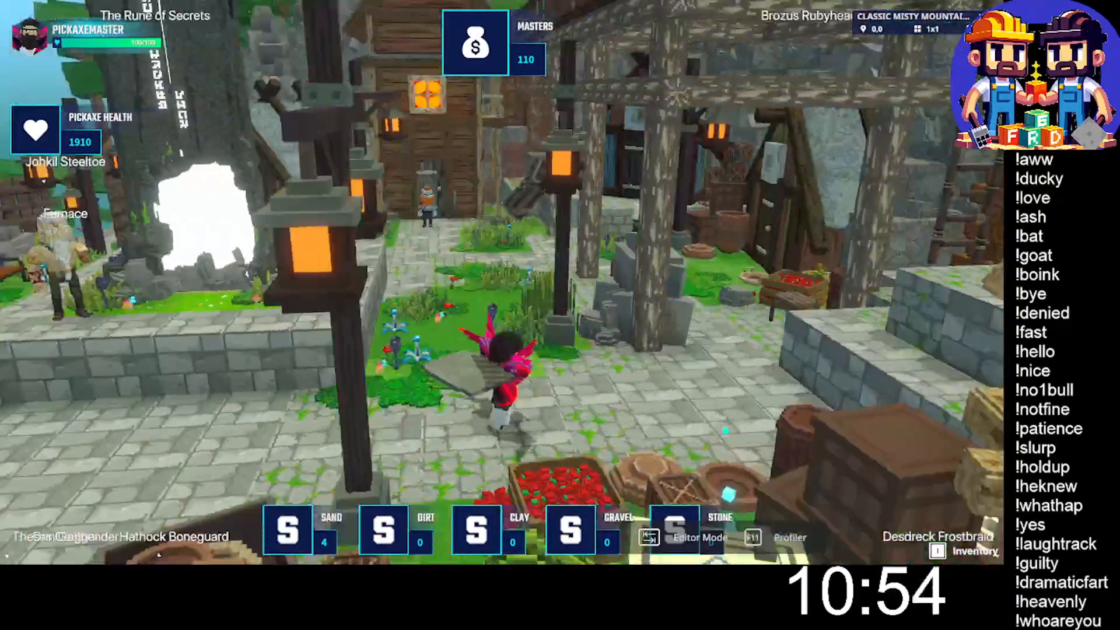
pyautogui.press('w')
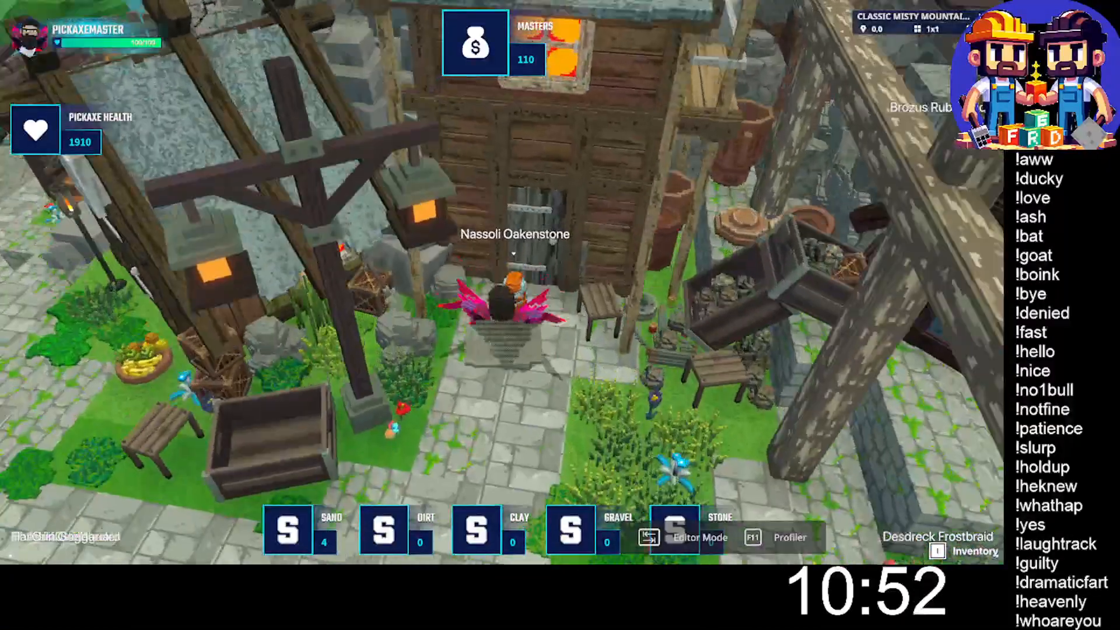
pyautogui.press('s')
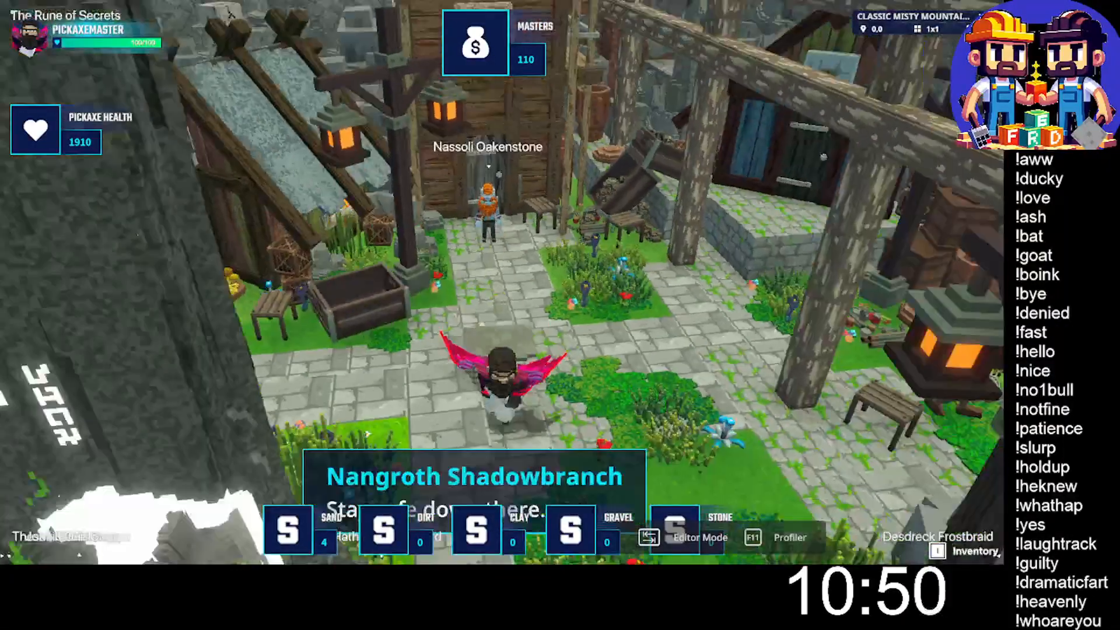
# - Run past The Rune of Secrets and down into the carpeted treasure room with the round glowing portal
pyautogui.press('w')
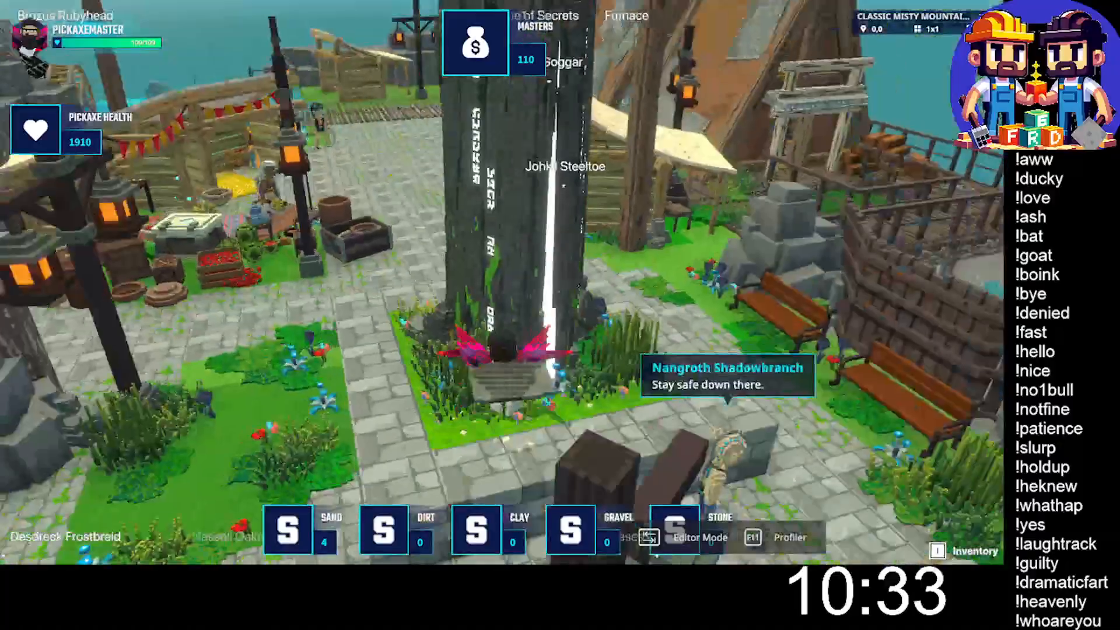
pyautogui.press('w')
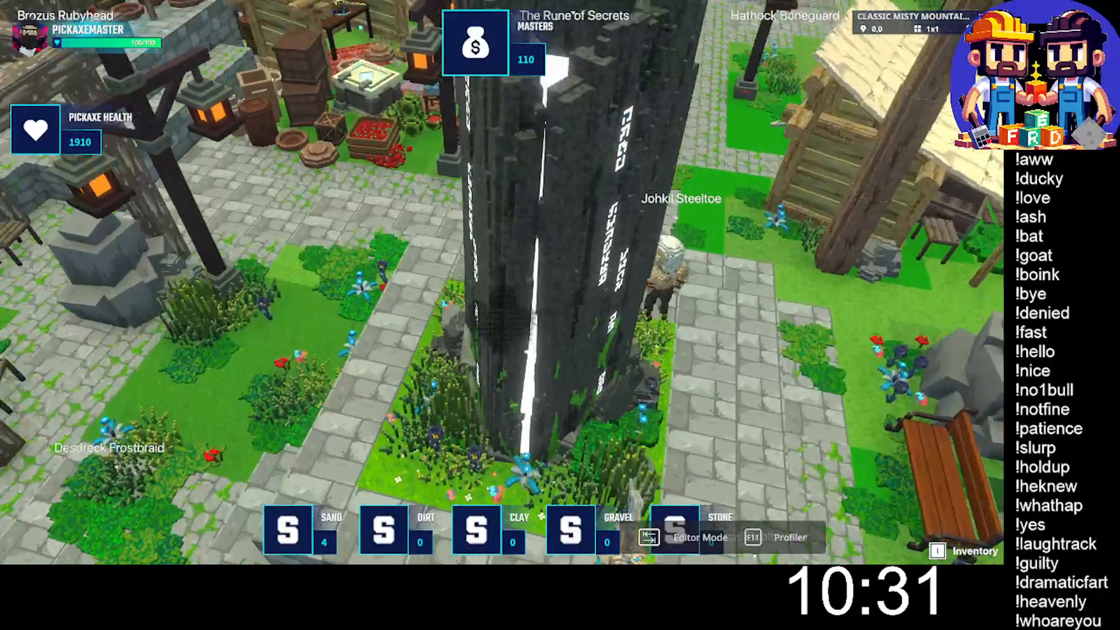
pyautogui.press('w')
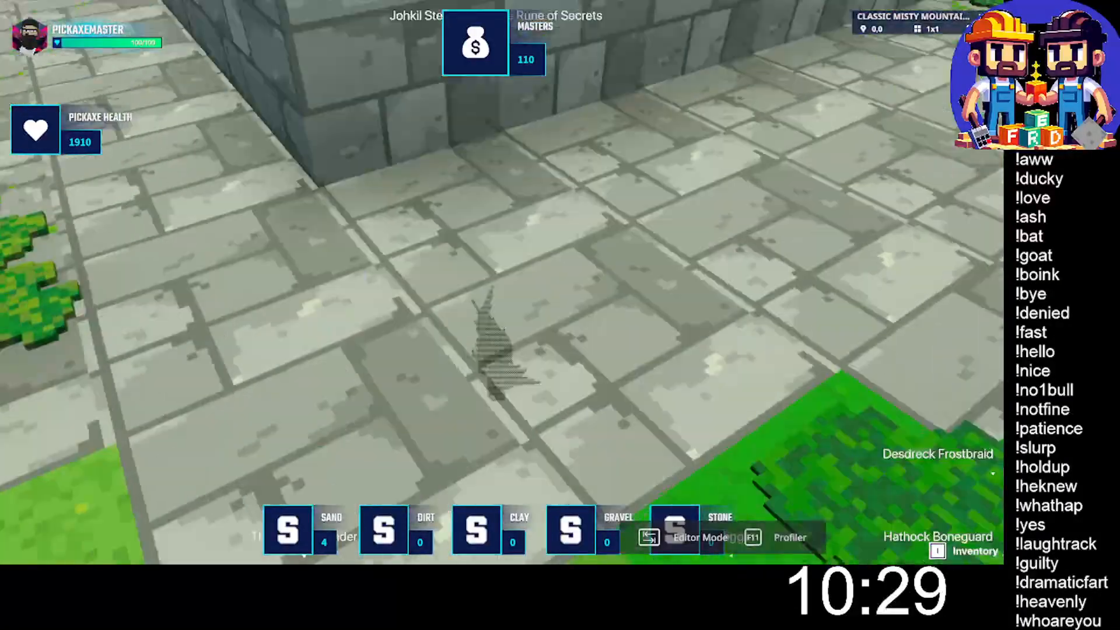
pyautogui.press('w')
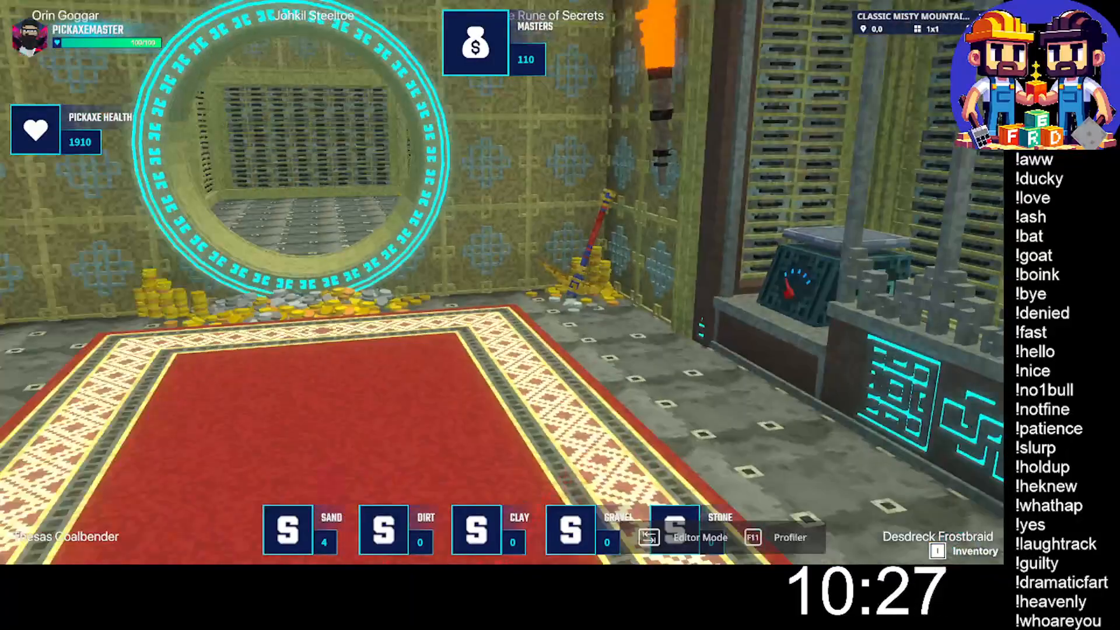
# - Approach Dans Tremas, decline the offer to trade the reward for SAND, and walk to the round portal
pyautogui.press('w')
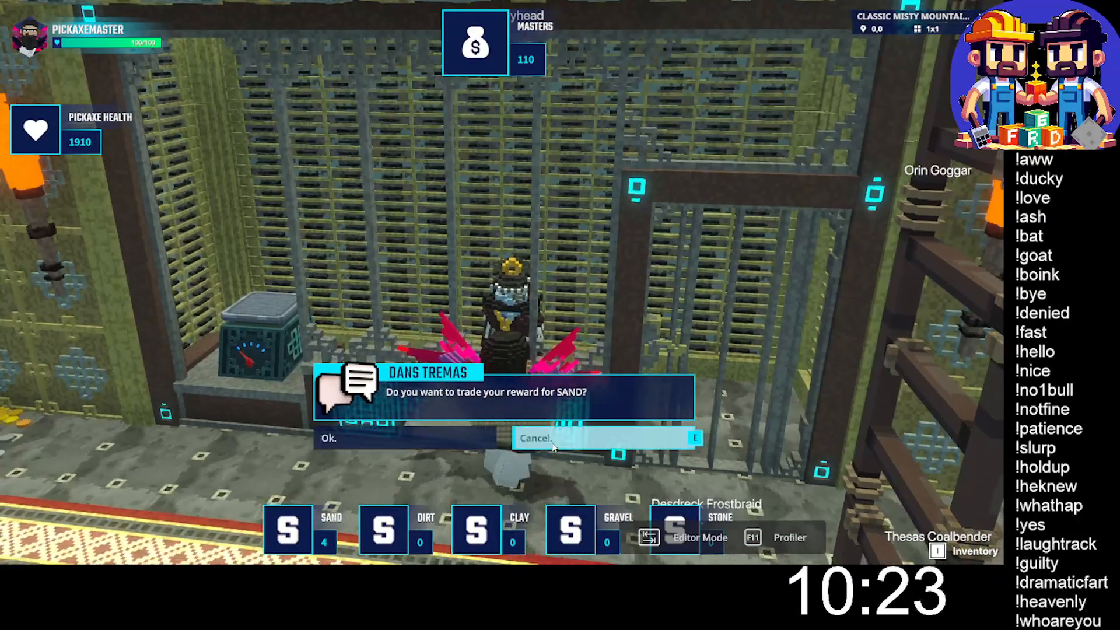
pyautogui.click(549, 439)
pyautogui.press('w')
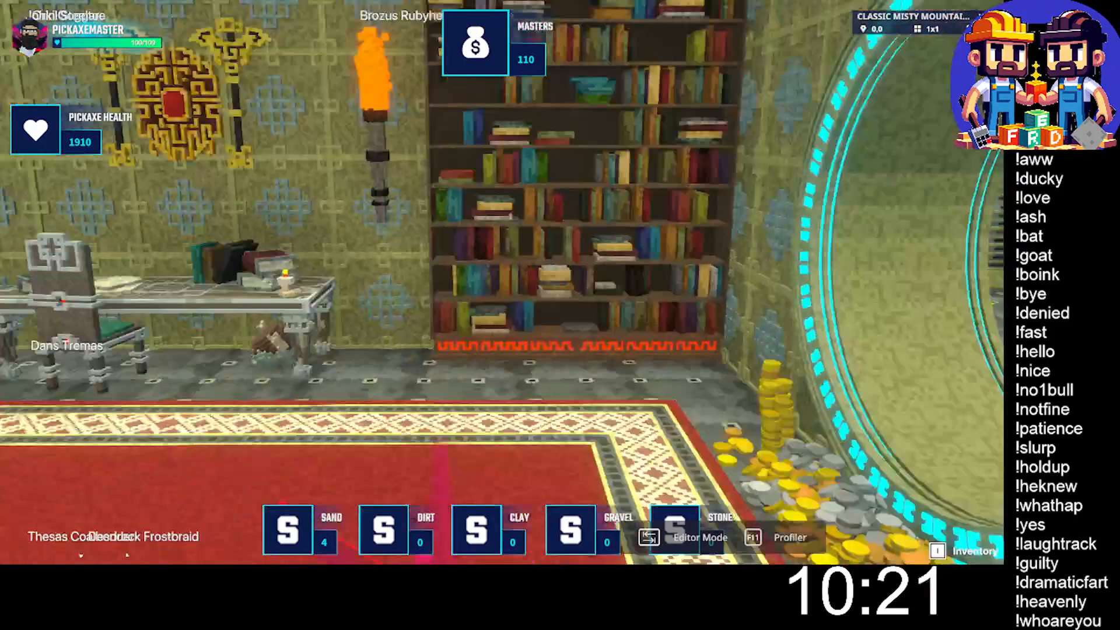
pyautogui.press('w')
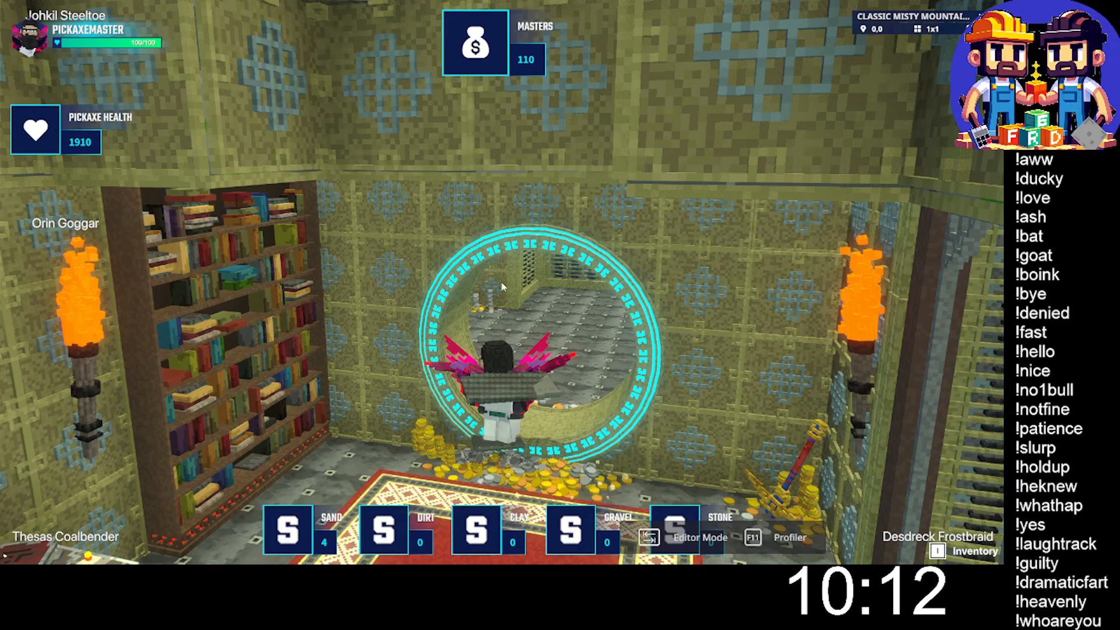
# - Return to editor mode and expand the Coal Geology Quest in the Objectives settings
pyautogui.press('Tab')
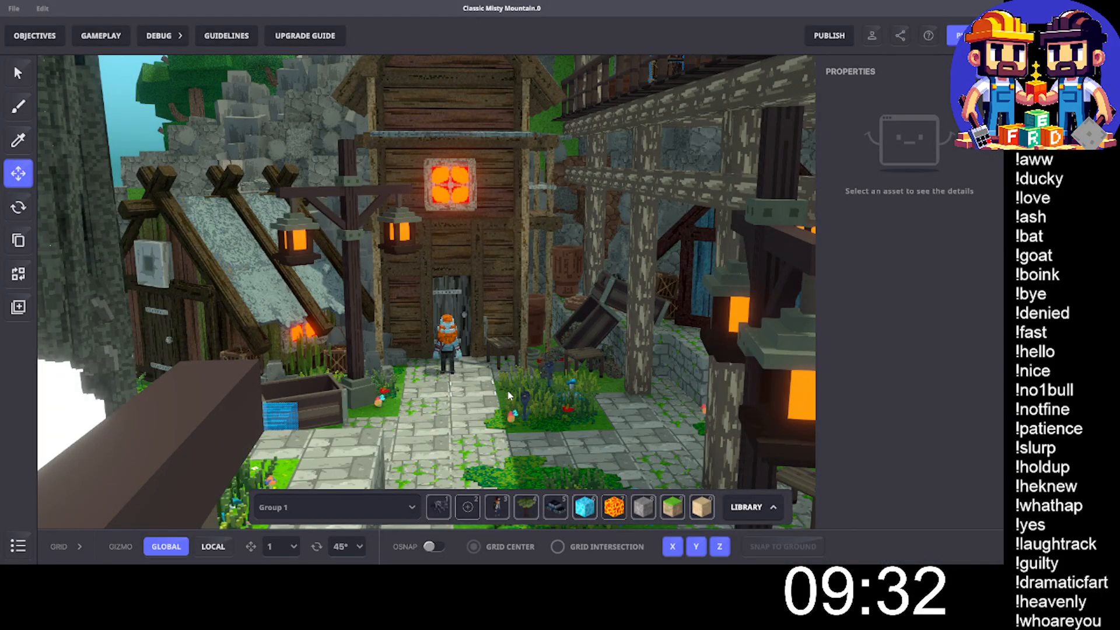
pyautogui.click(101, 36)
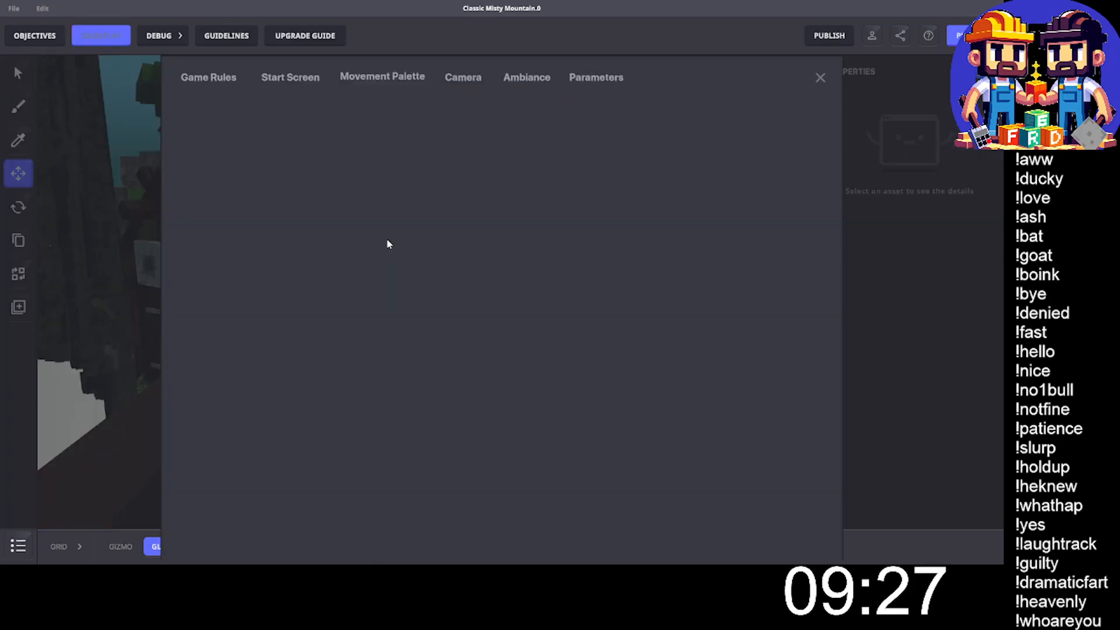
pyautogui.click(796, 76)
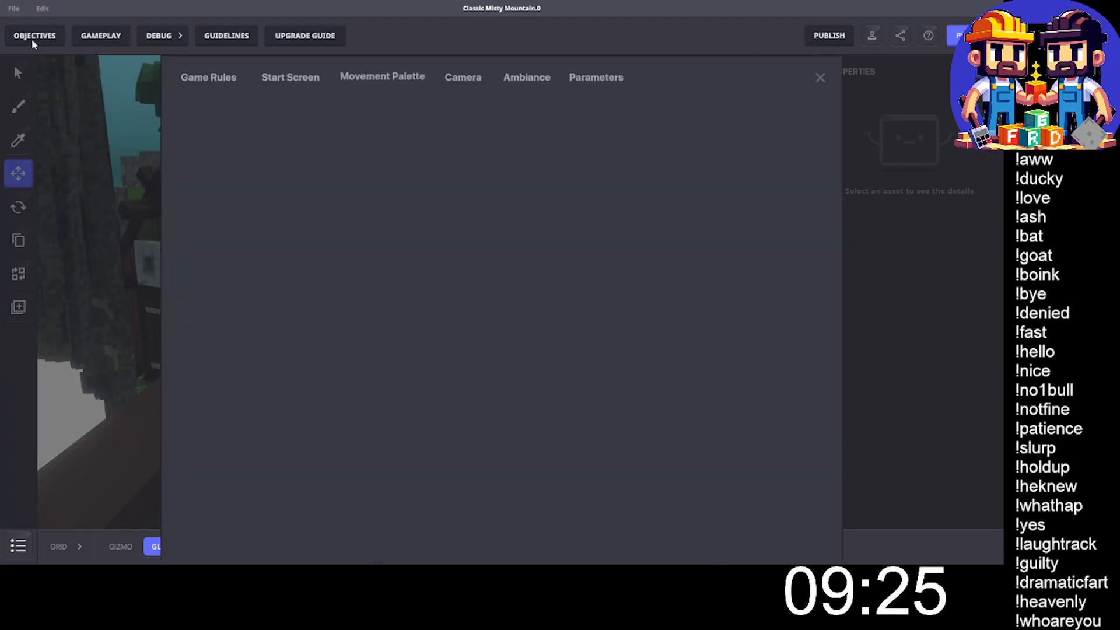
pyautogui.moveTo(490, 210); pyautogui.dragTo(184, 105)
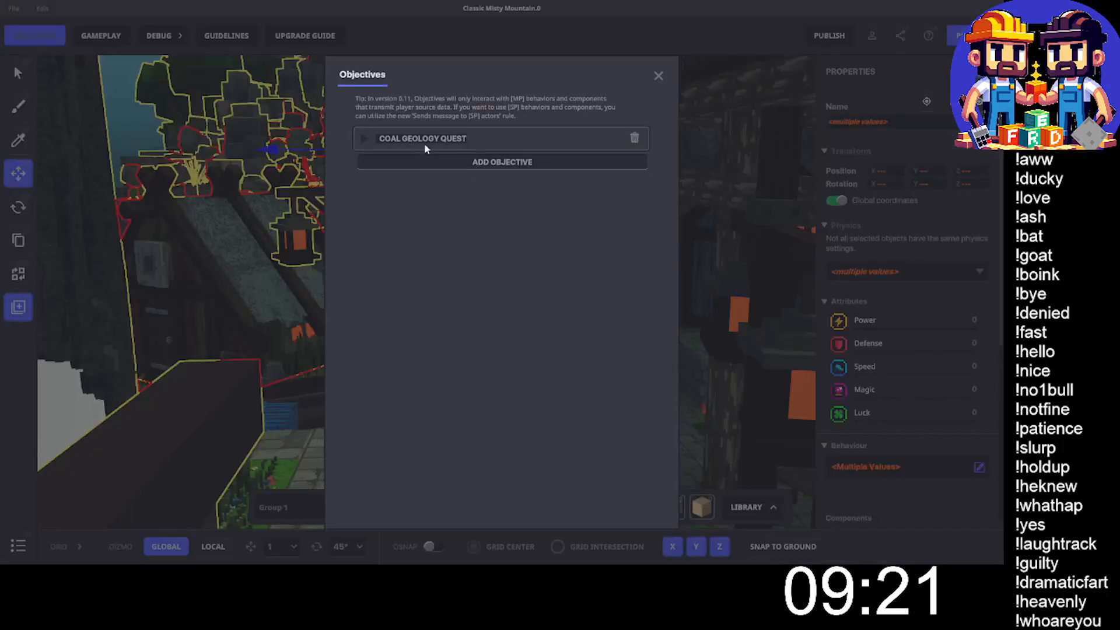
pyautogui.click(371, 151)
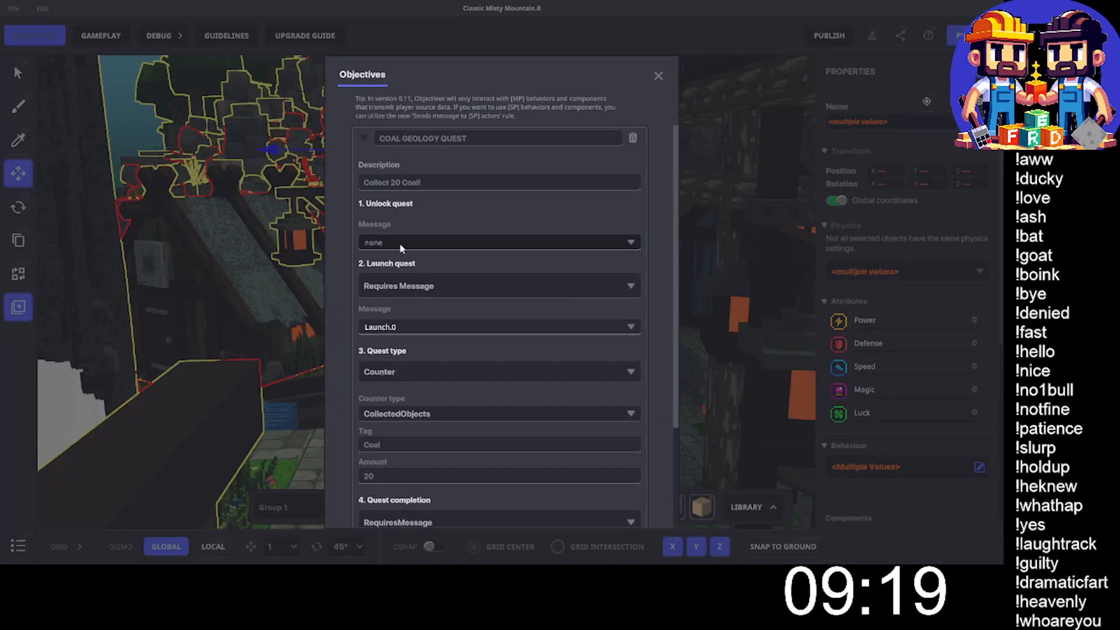
# - Set the Coal Geology Quest's unlock message to Unlock.0 and close the objectives settings
pyautogui.click(414, 241)
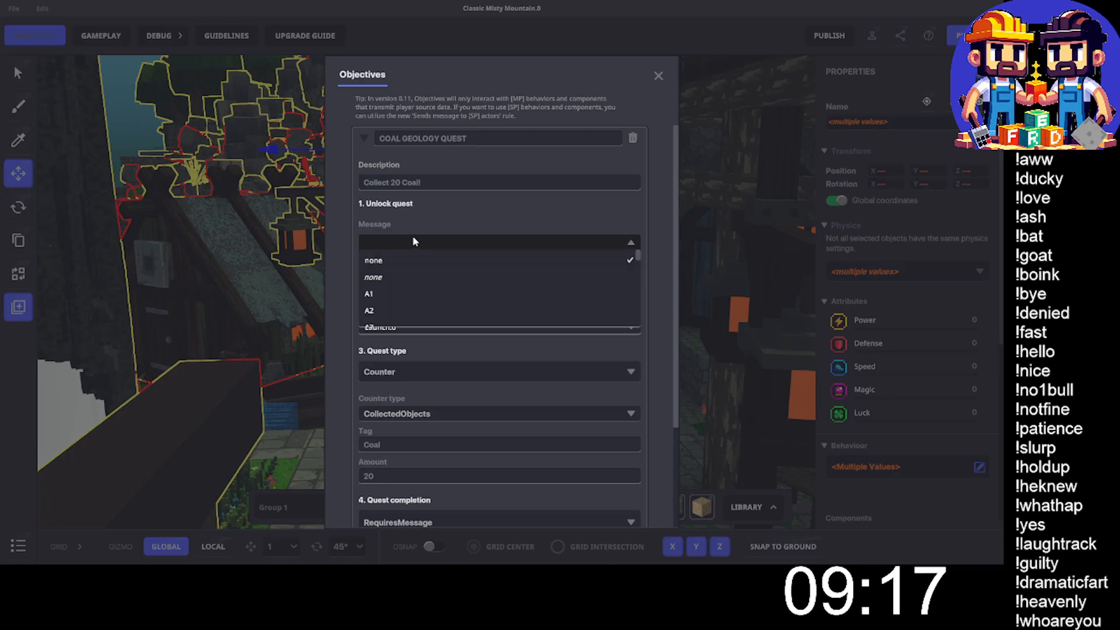
pyautogui.write('Unlock.0')
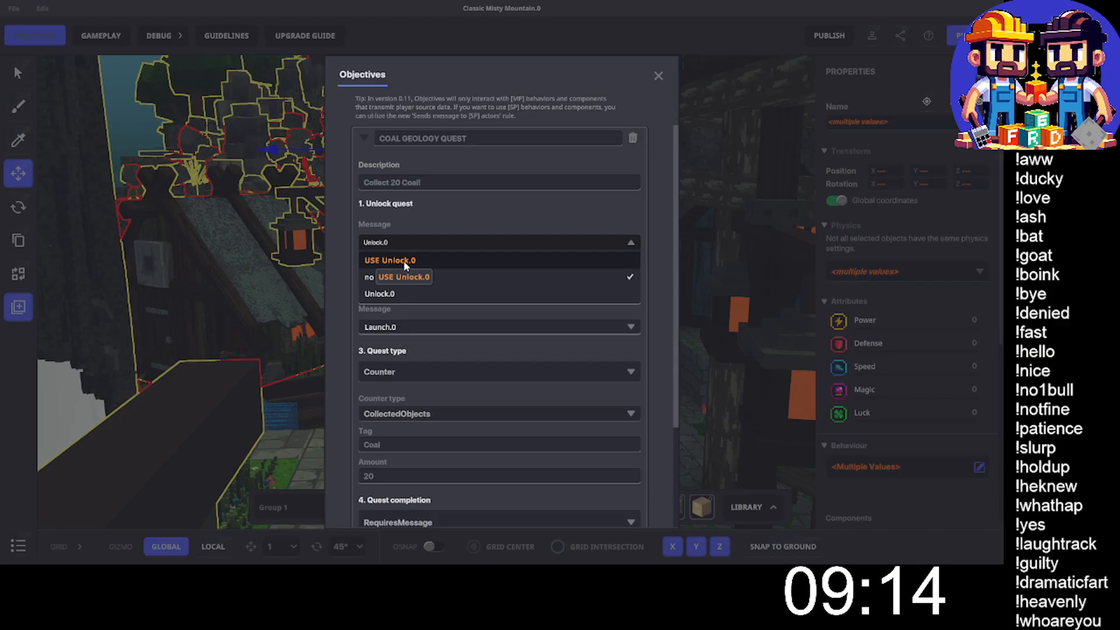
pyautogui.click(404, 262)
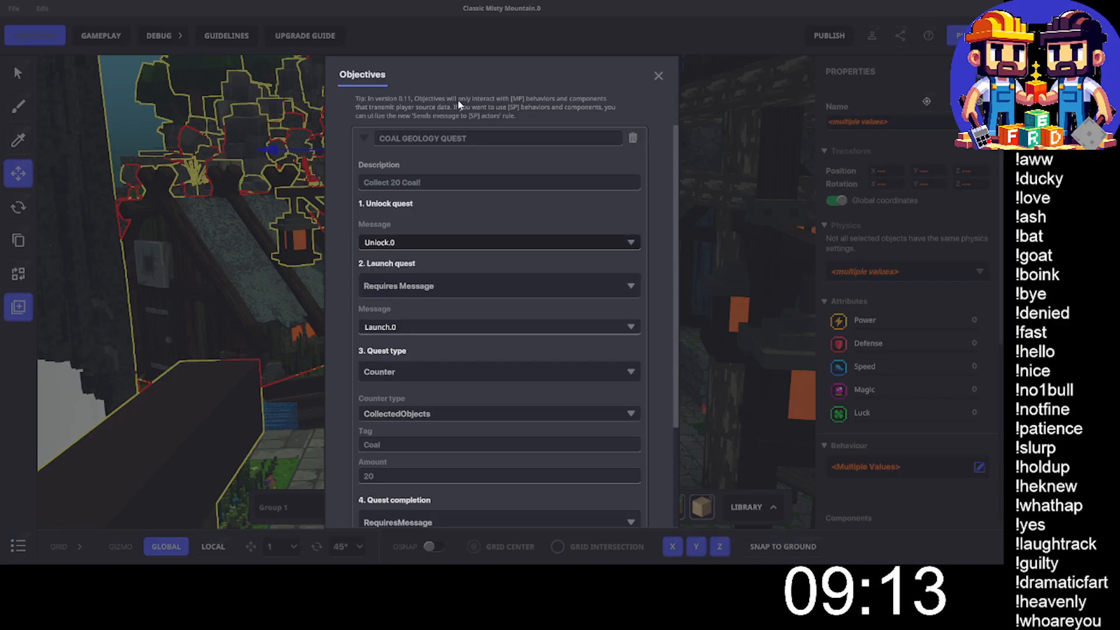
pyautogui.click(660, 76)
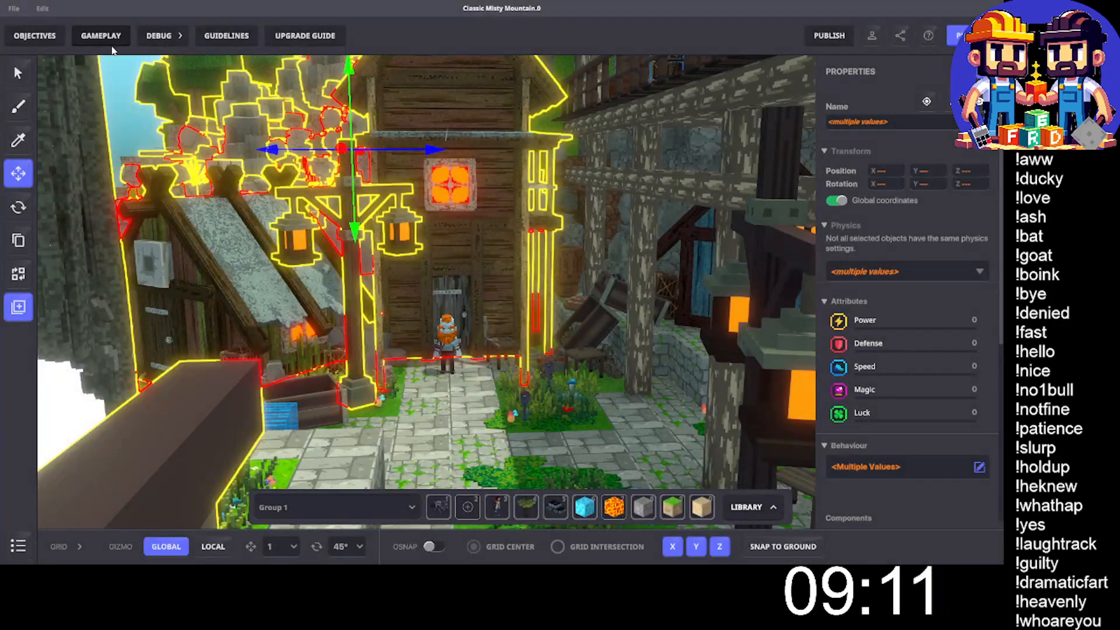
# - Show the Nassoli Geology Quests rules board full screen and add a Send message rule ahead of the existing ruleset
pyautogui.click(105, 39)
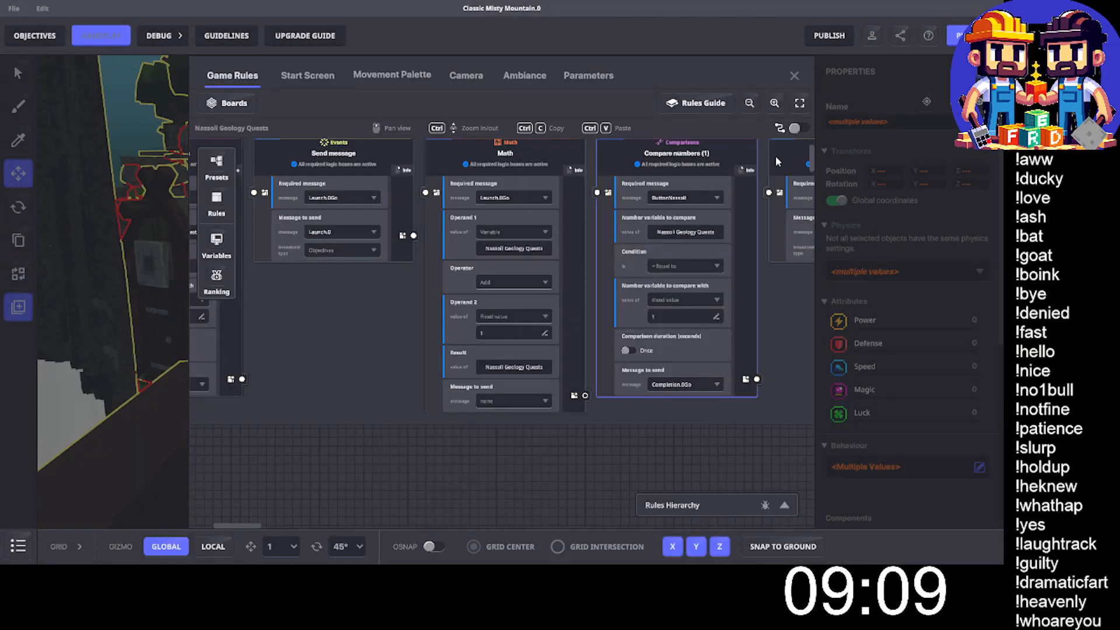
pyautogui.click(799, 103)
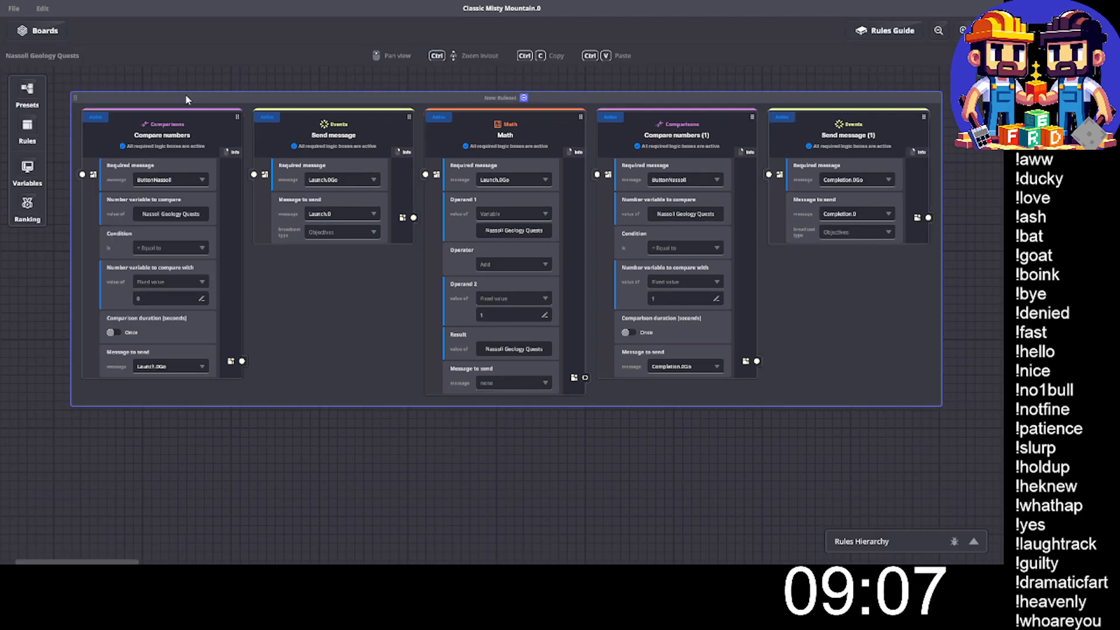
pyautogui.moveTo(187, 98); pyautogui.dragTo(538, 102)
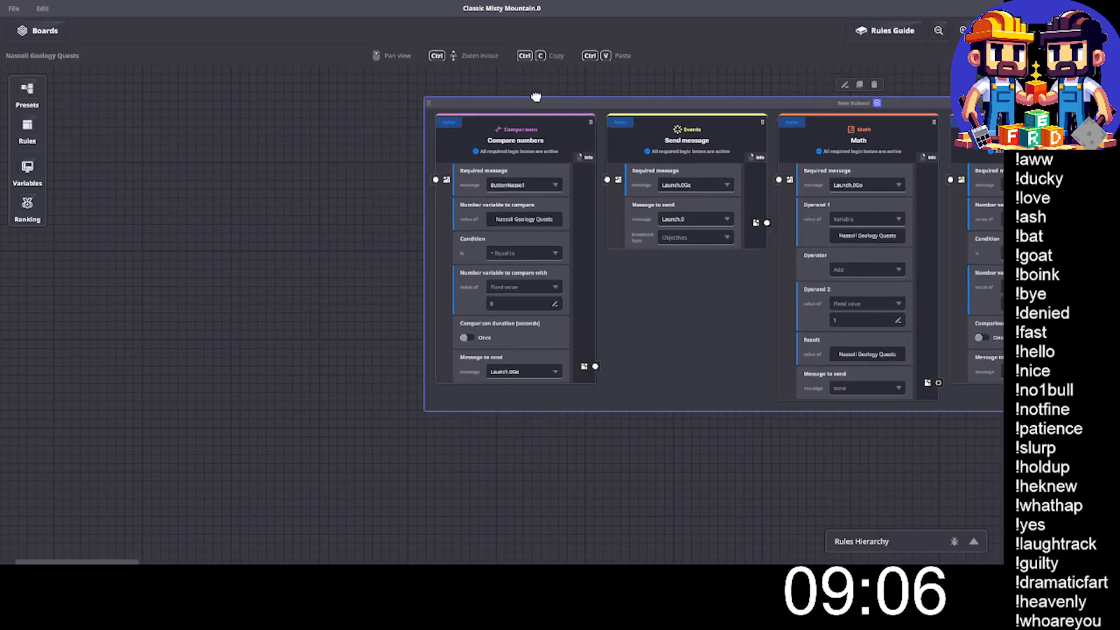
pyautogui.click(33, 128)
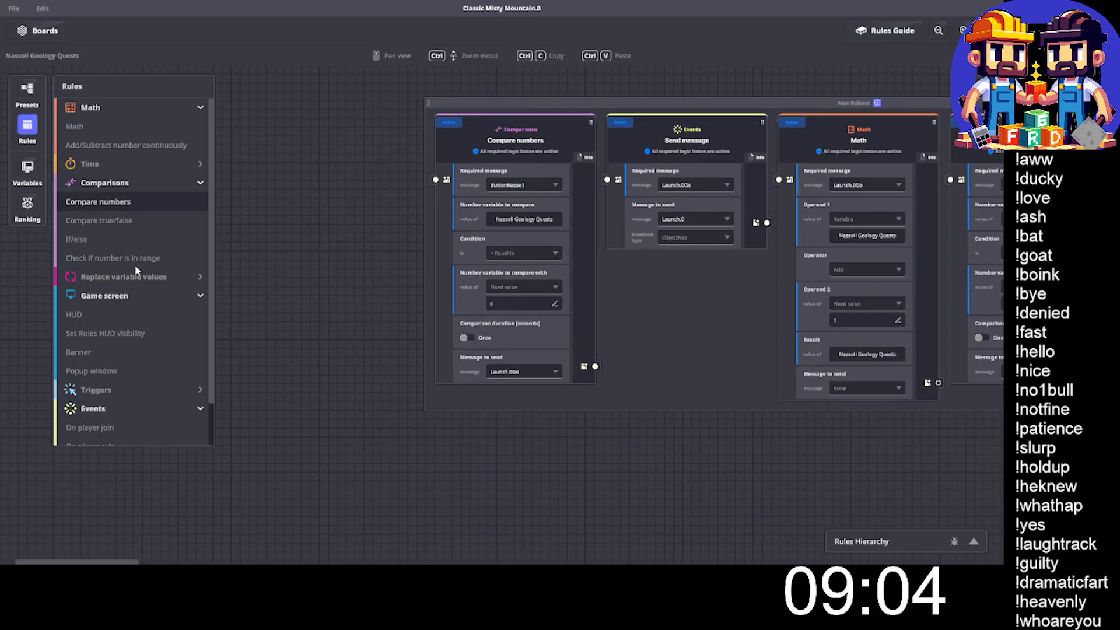
pyautogui.scroll(-1, 133, 292)
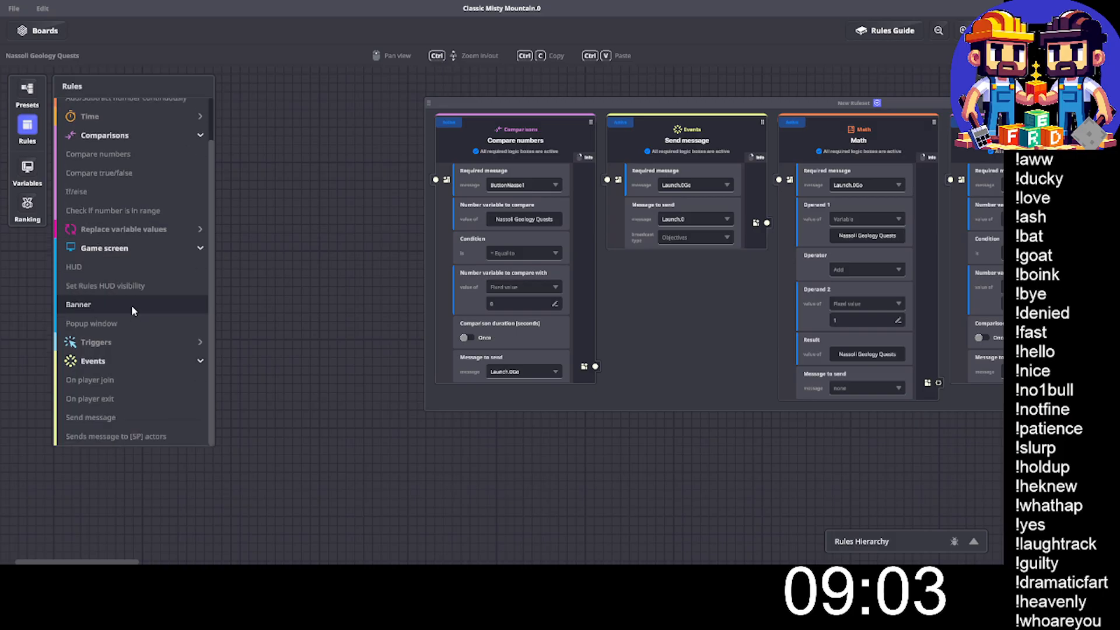
pyautogui.click(131, 417)
pyautogui.moveTo(451, 201); pyautogui.dragTo(373, 132)
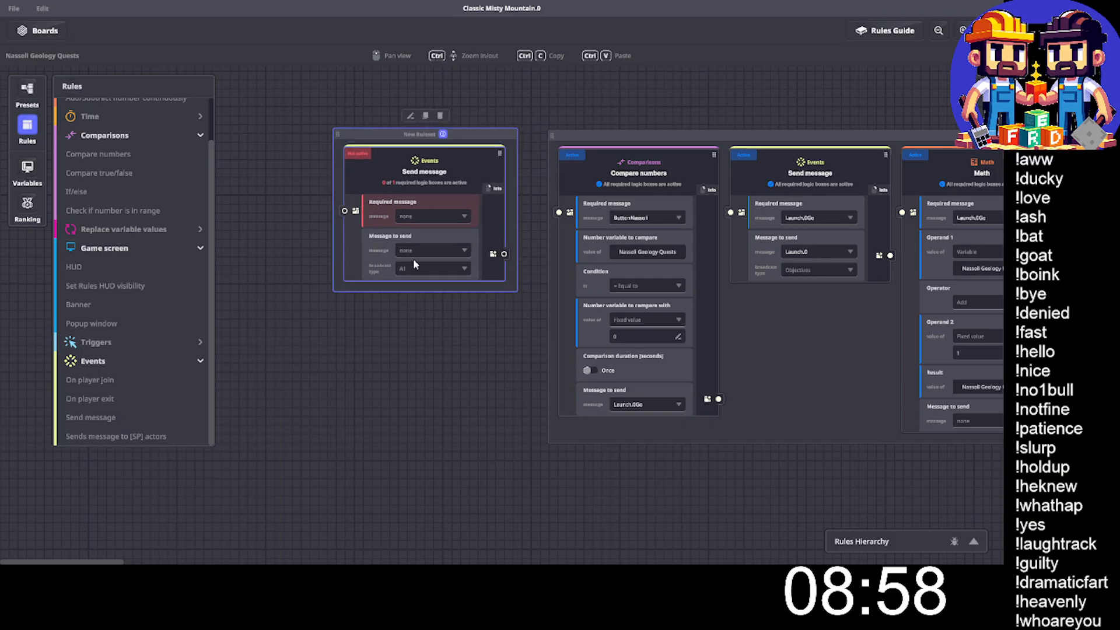
# - Set the new Send message rule's broadcast type to Objectives and its message to send to Unlock.0
pyautogui.click(413, 267)
pyautogui.click(422, 307)
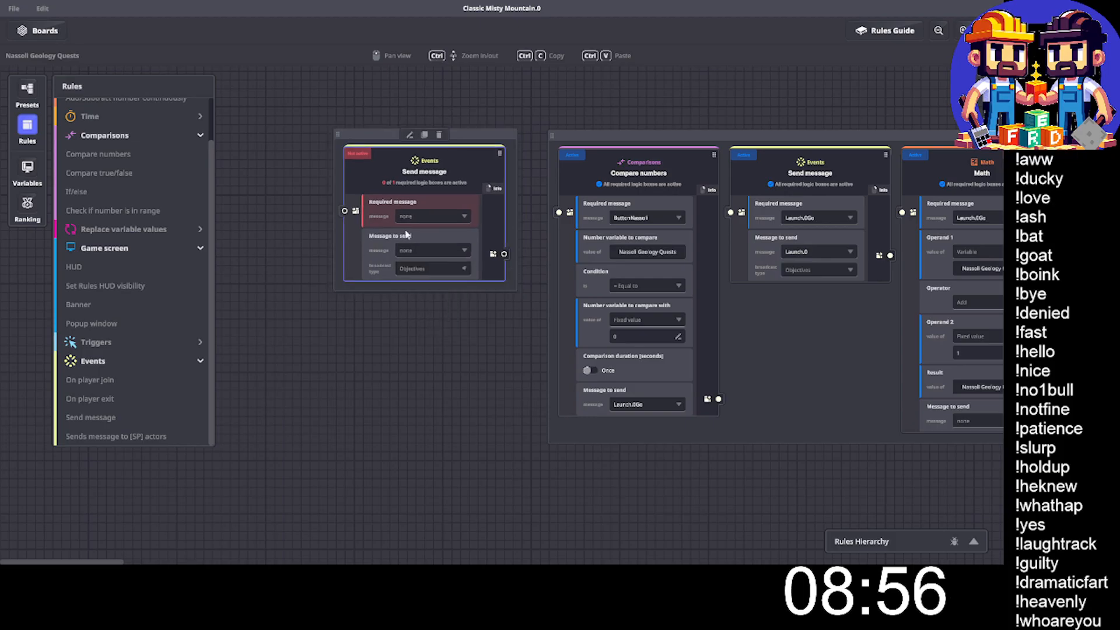
pyautogui.click(427, 248)
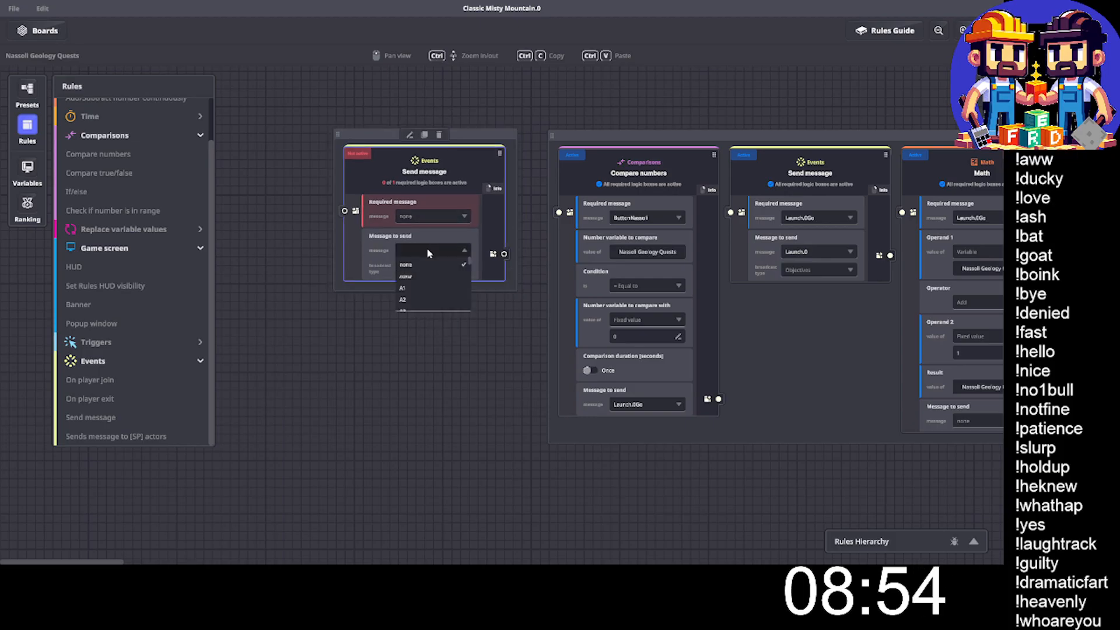
pyautogui.write('Unlock.')
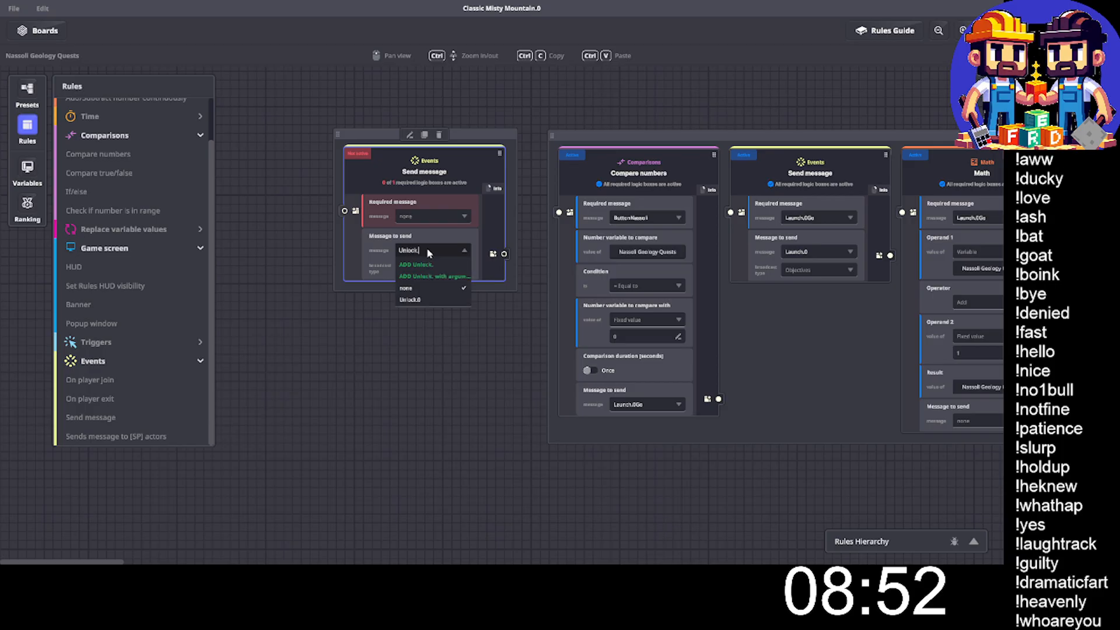
pyautogui.write('0')
pyautogui.click(410, 287)
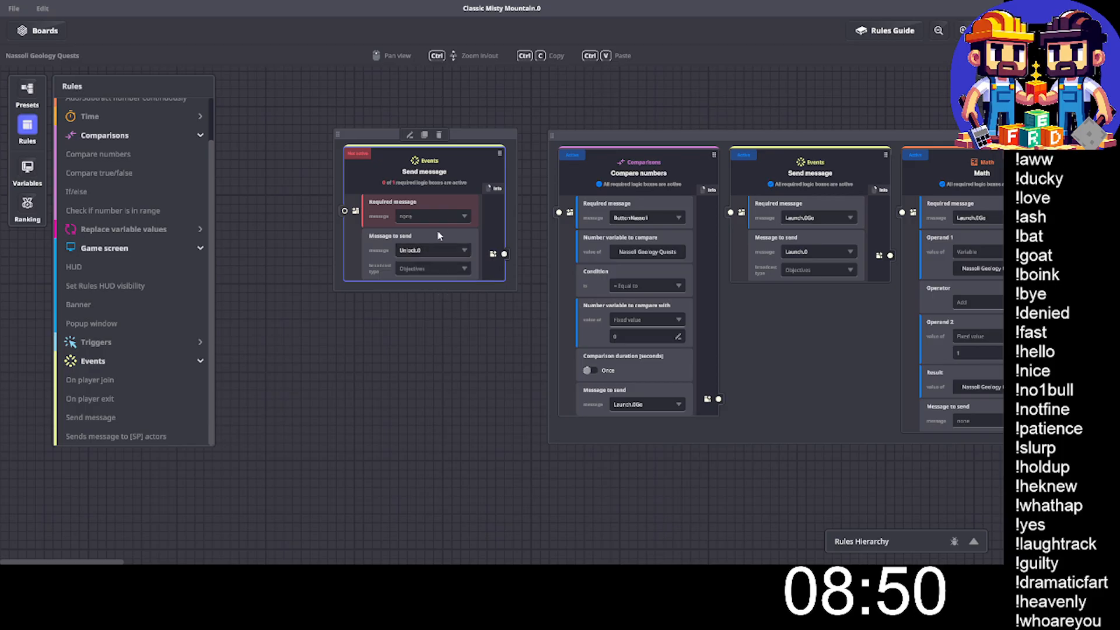
# - Set the new rule's required message to OnPlayerJoin and close the gameplay rules
pyautogui.click(445, 216)
pyautogui.write('onpla')
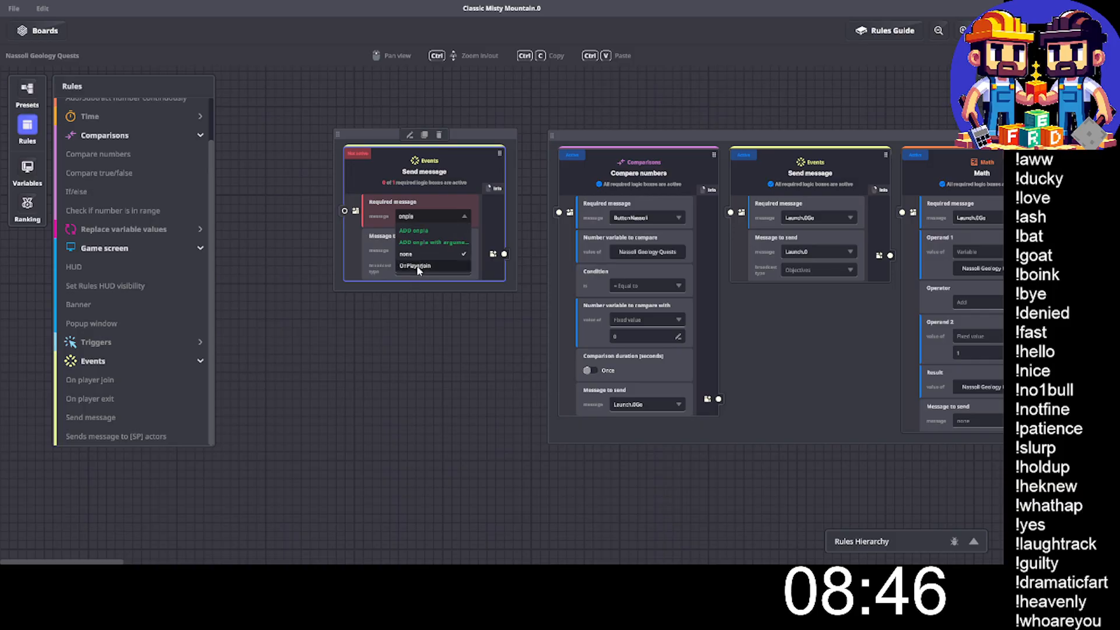
pyautogui.click(415, 266)
pyautogui.moveTo(494, 132); pyautogui.dragTo(516, 134)
pyautogui.click(989, 31)
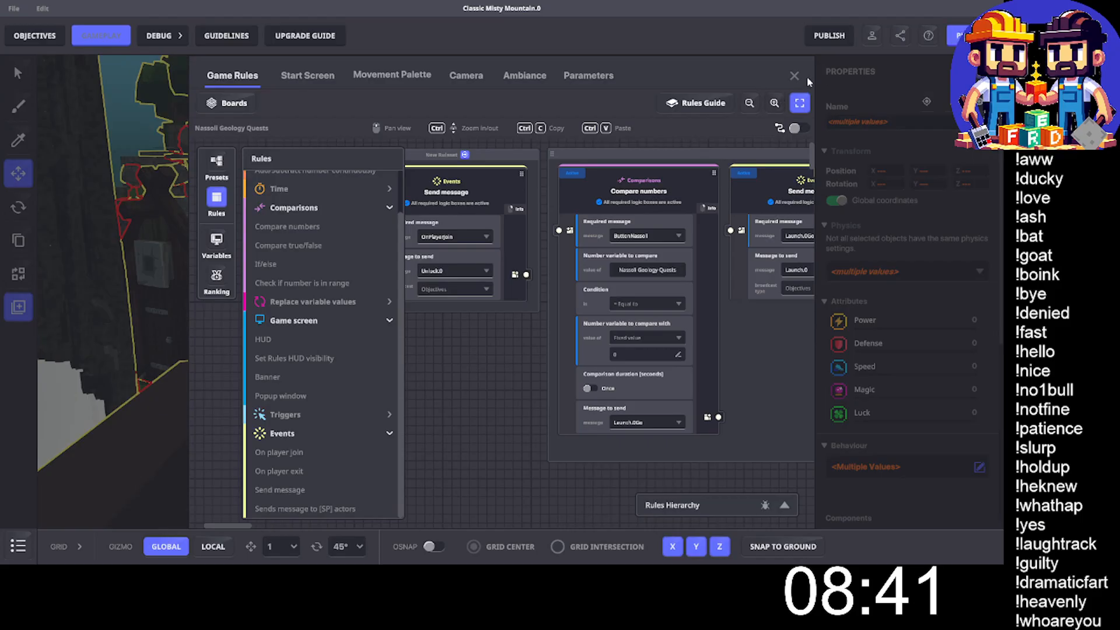
pyautogui.click(794, 75)
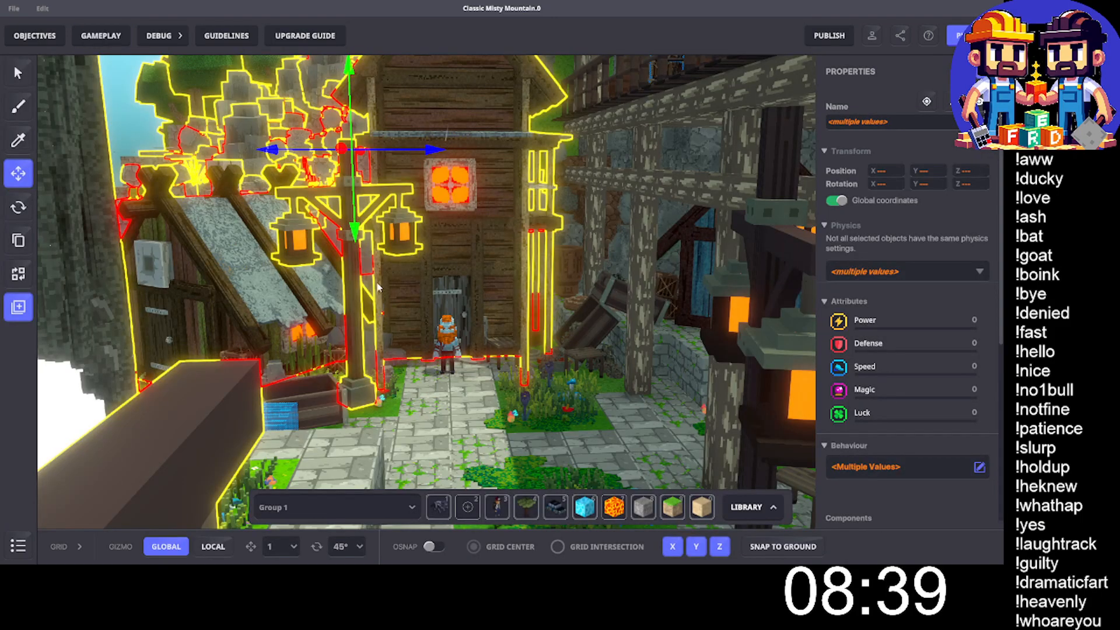
# - Save the changes to the Classic Misty Mountain experience and dismiss the notification
pyautogui.moveTo(445, 380); pyautogui.dragTo(468, 362, button='middle')
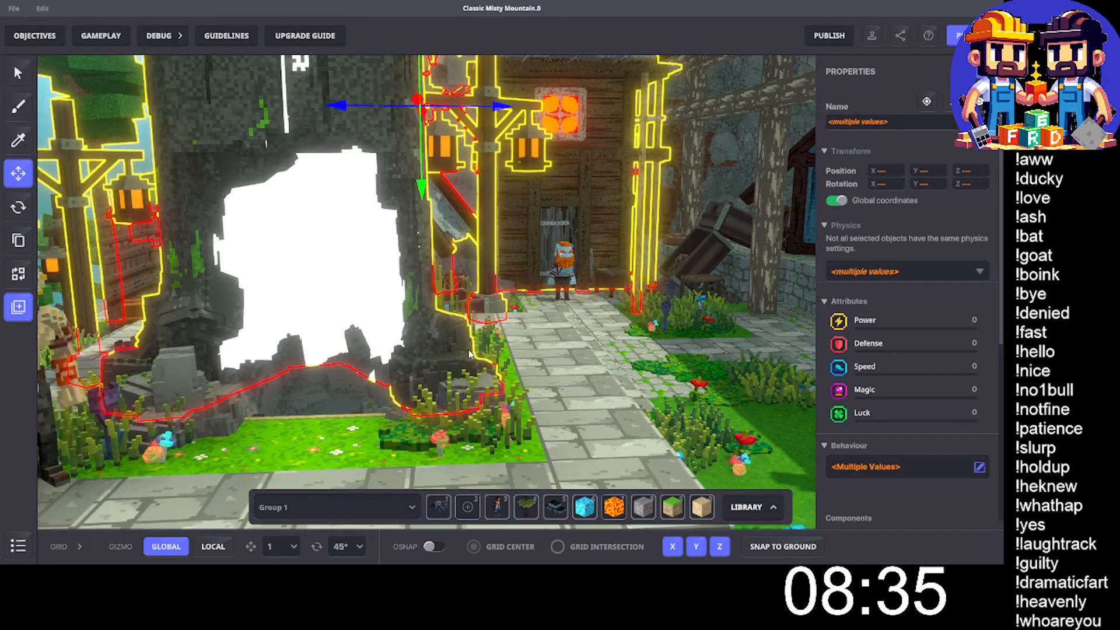
pyautogui.hotkey('ctrl', 's')
pyautogui.click(557, 311)
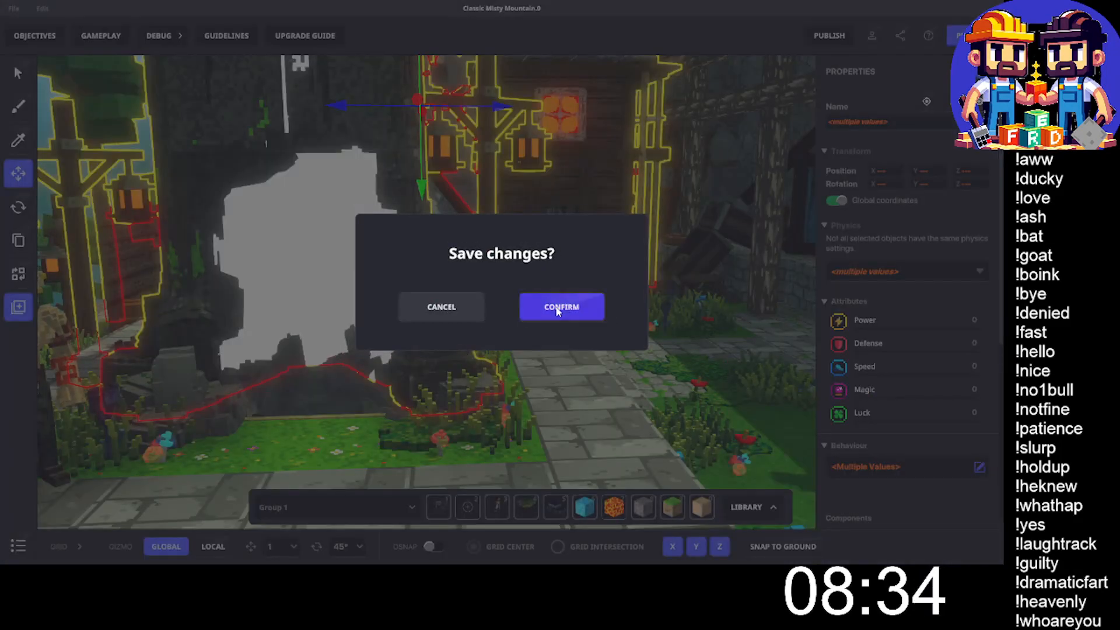
pyautogui.click(557, 311)
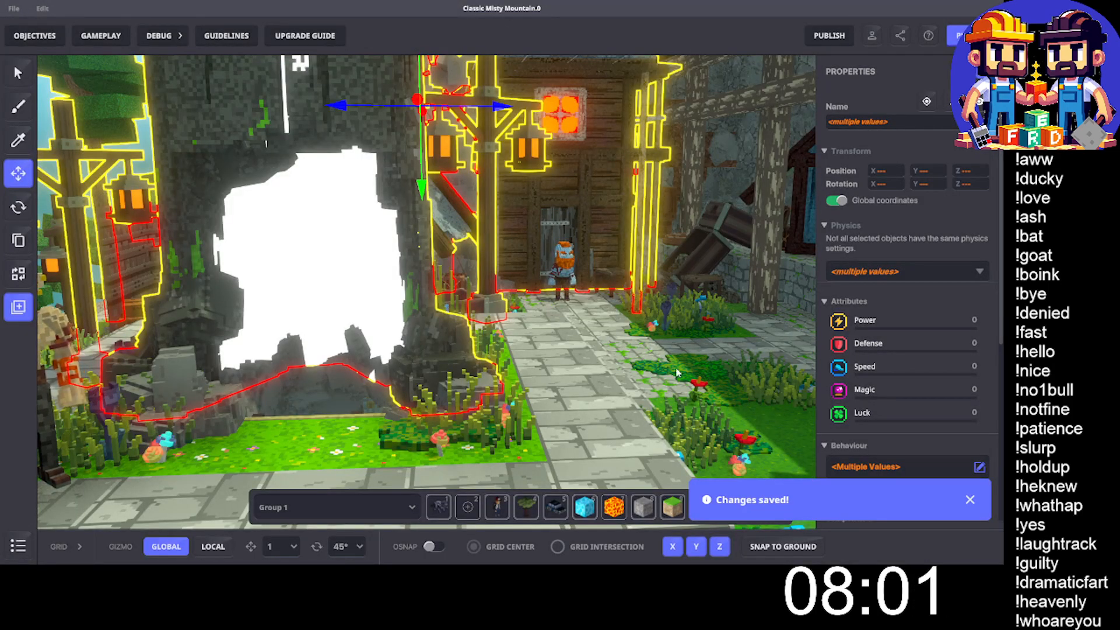
pyautogui.click(970, 501)
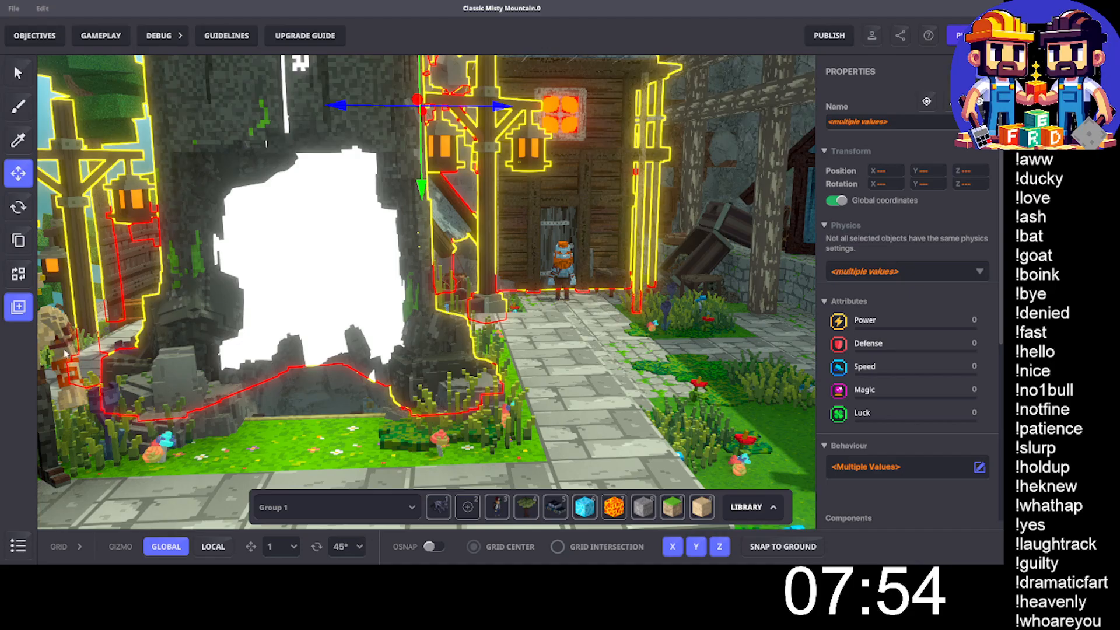
# - Start a play test and run the avatar along the path into the rocky mining area
pyautogui.hotkey('ctrl', 'p')
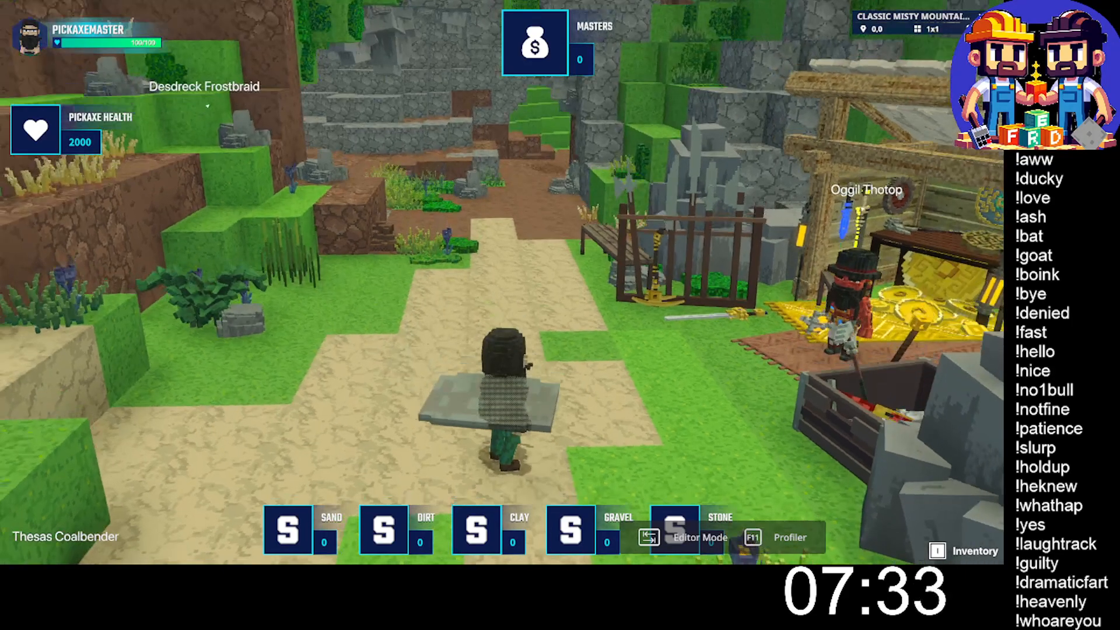
pyautogui.press('w')
pyautogui.press('w')
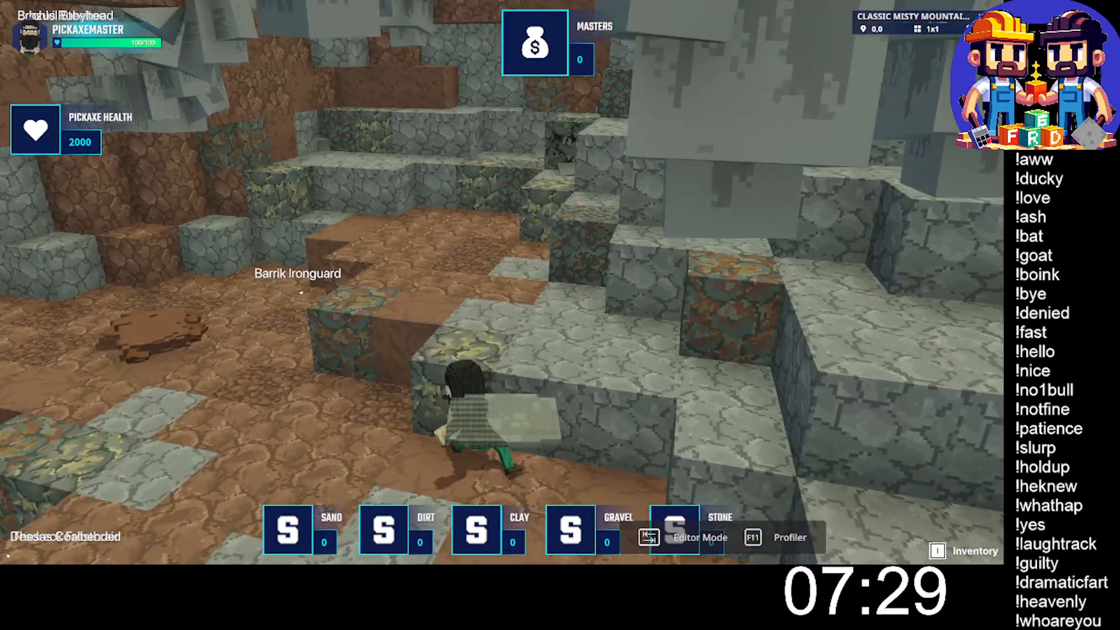
pyautogui.press('w')
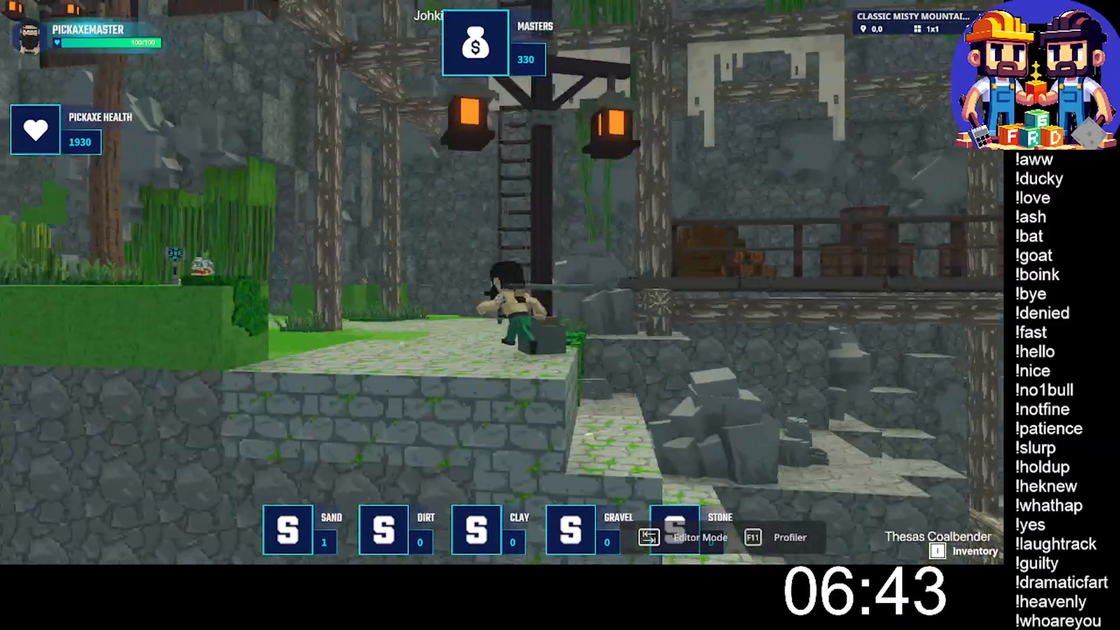
# - Run along the stone path and climb the ladder up to the wooden walkway by the village
pyautogui.press('w')
pyautogui.press('a')
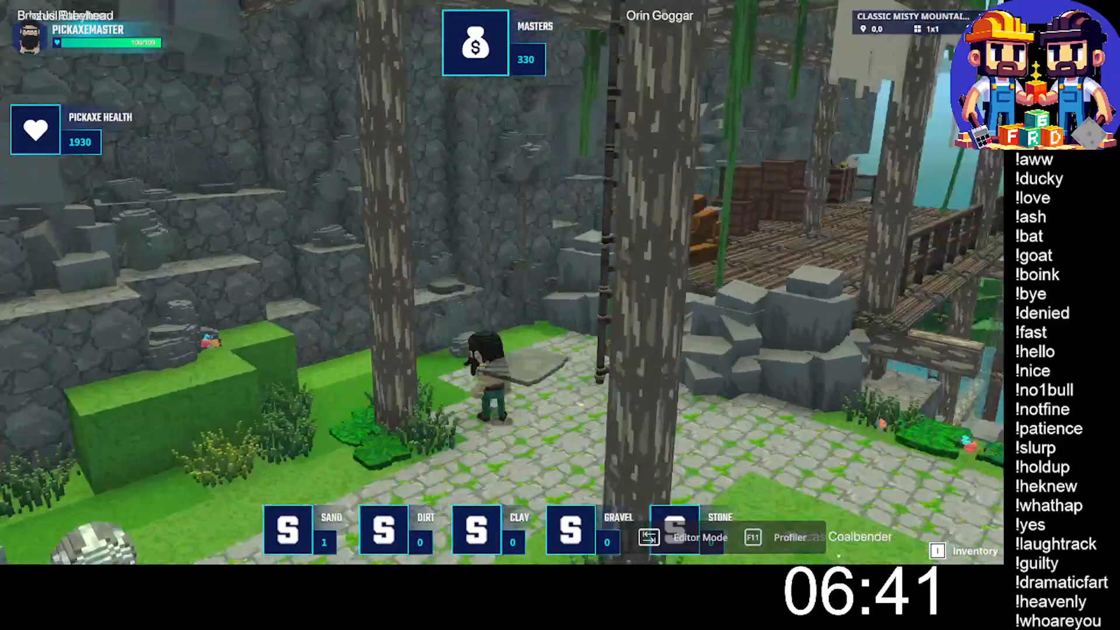
pyautogui.press('w')
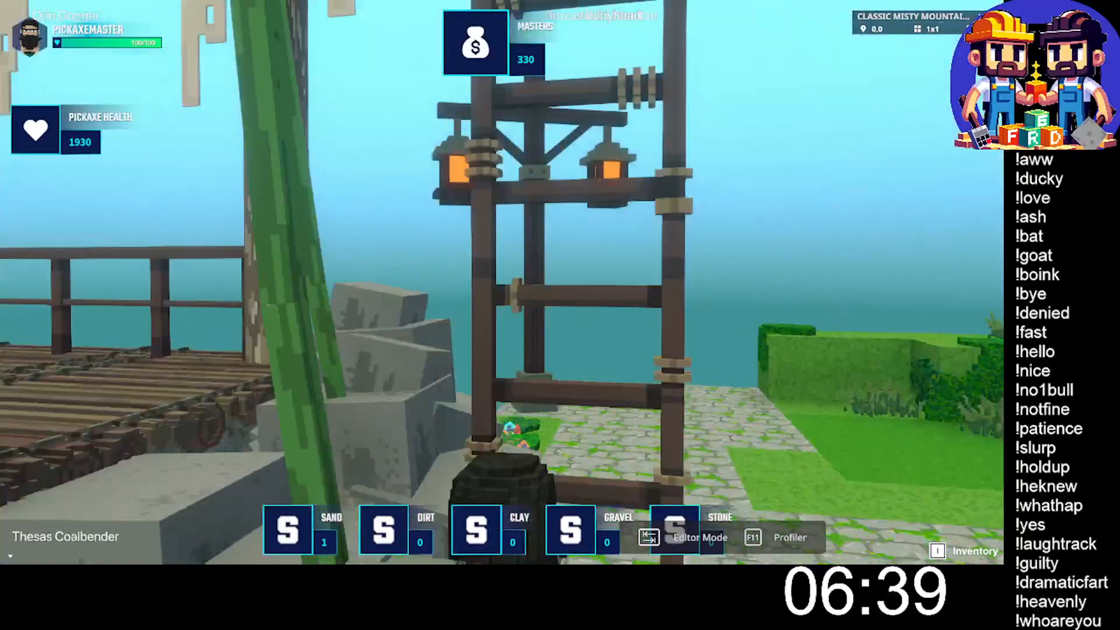
pyautogui.press('w')
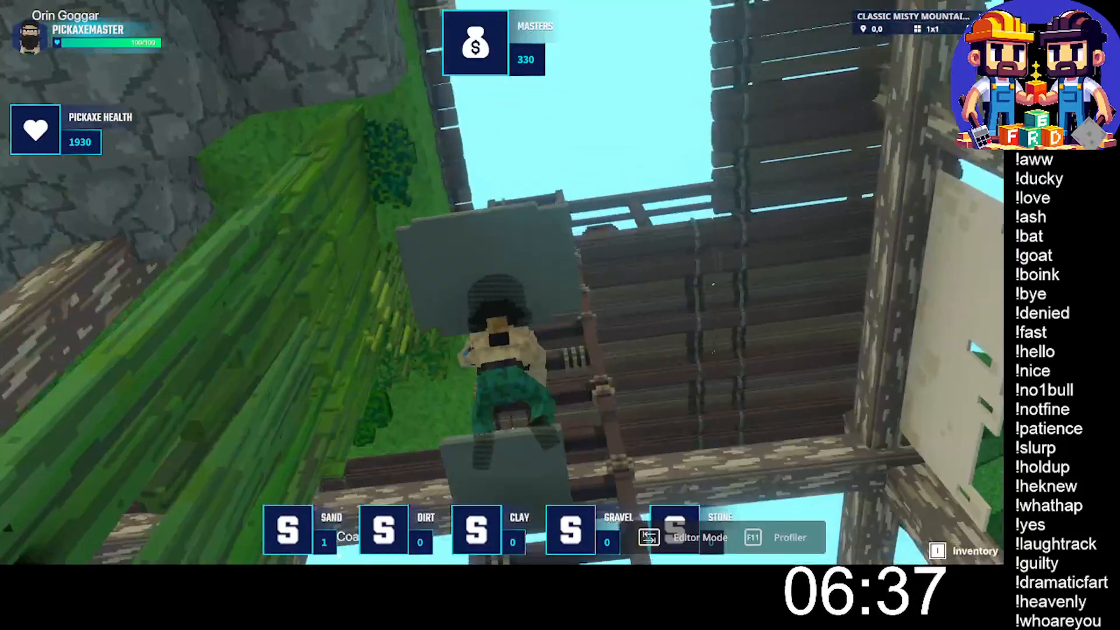
pyautogui.press('w')
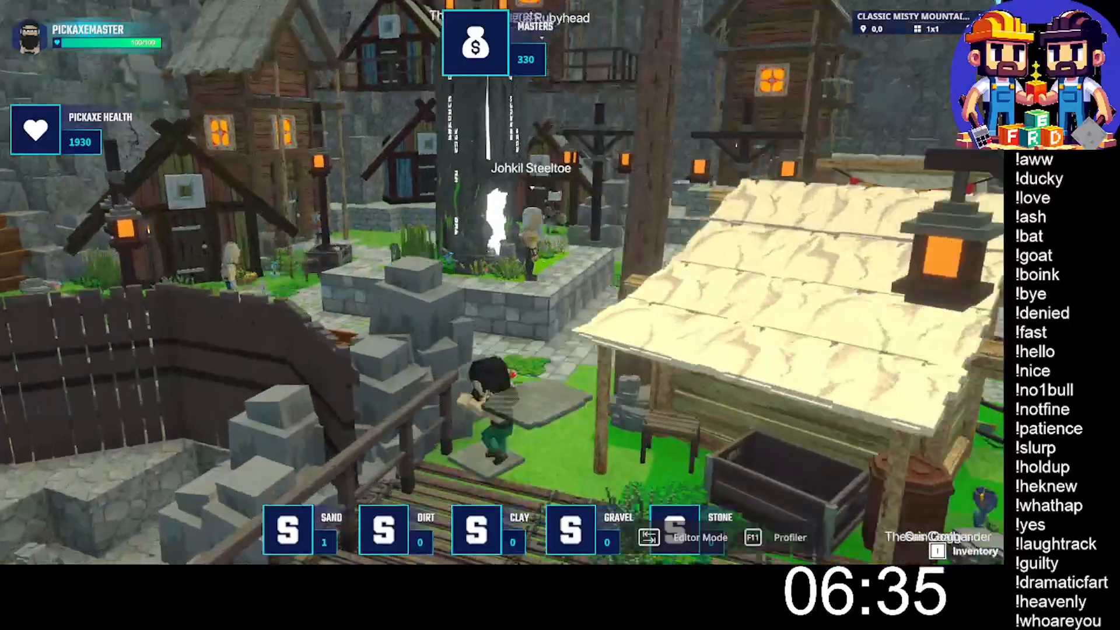
# - Cross the village to Nassoli Oakenstone, talk to him to launch the Coal Geology Quest, and close the reward trade dialogue
pyautogui.press('w')
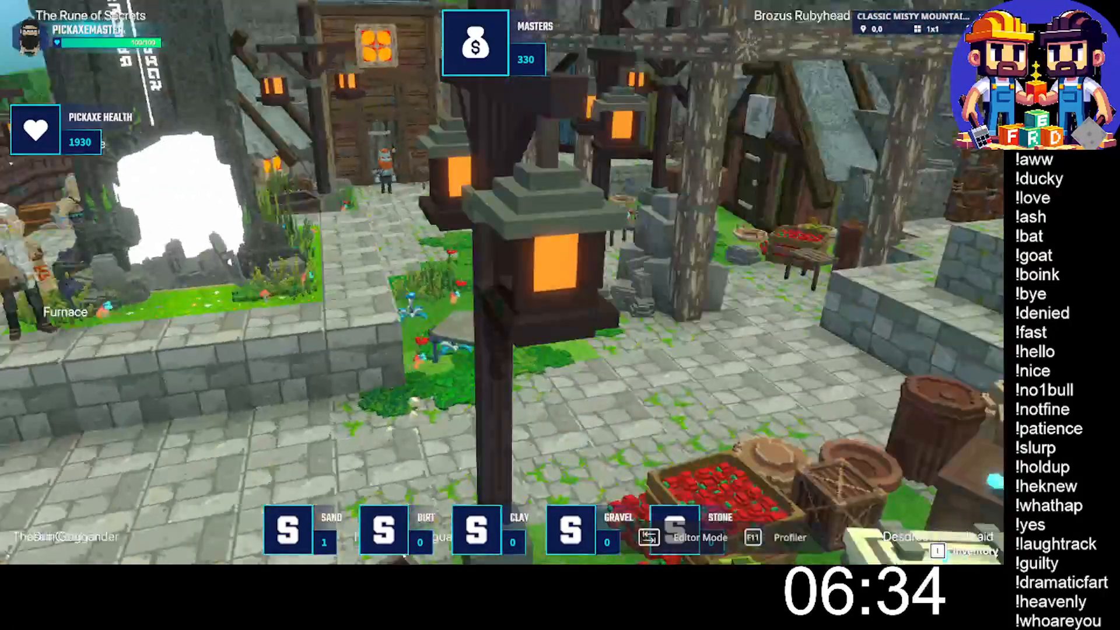
pyautogui.press('w')
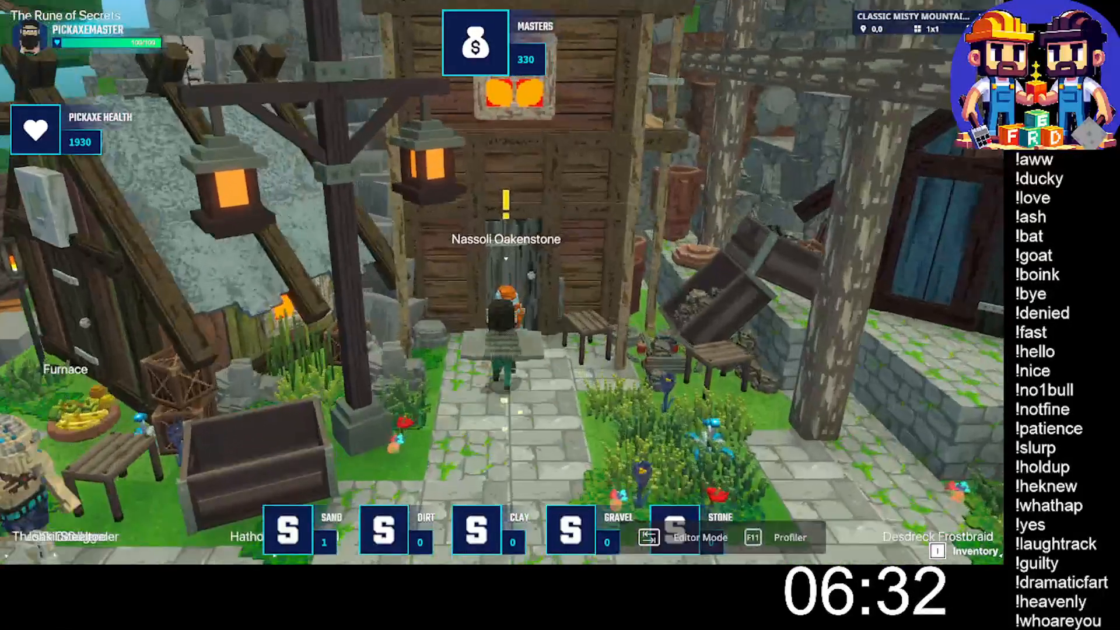
pyautogui.press('w')
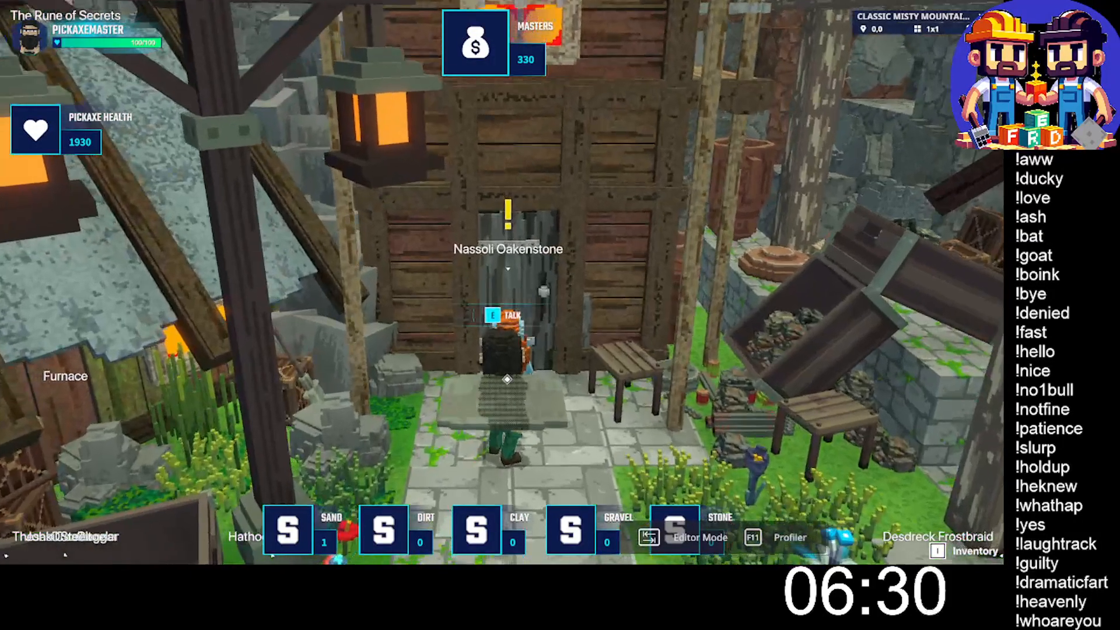
pyautogui.press('e')
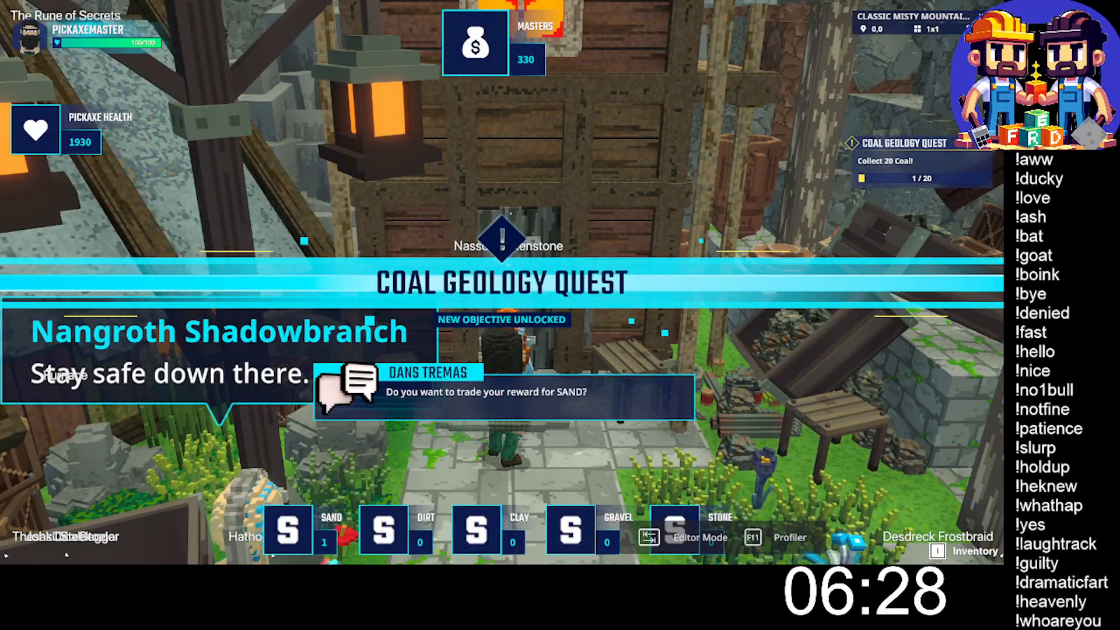
pyautogui.click(543, 439)
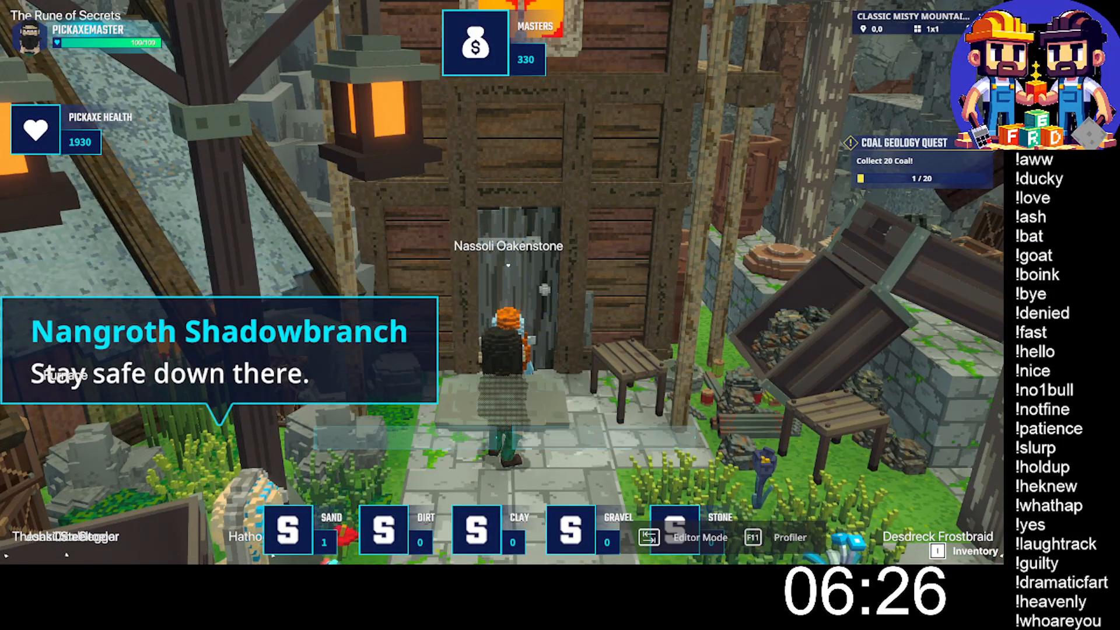
# - Run from Nassoli through the village, across the water and along the sandy path back to the mining pit
pyautogui.press('w')
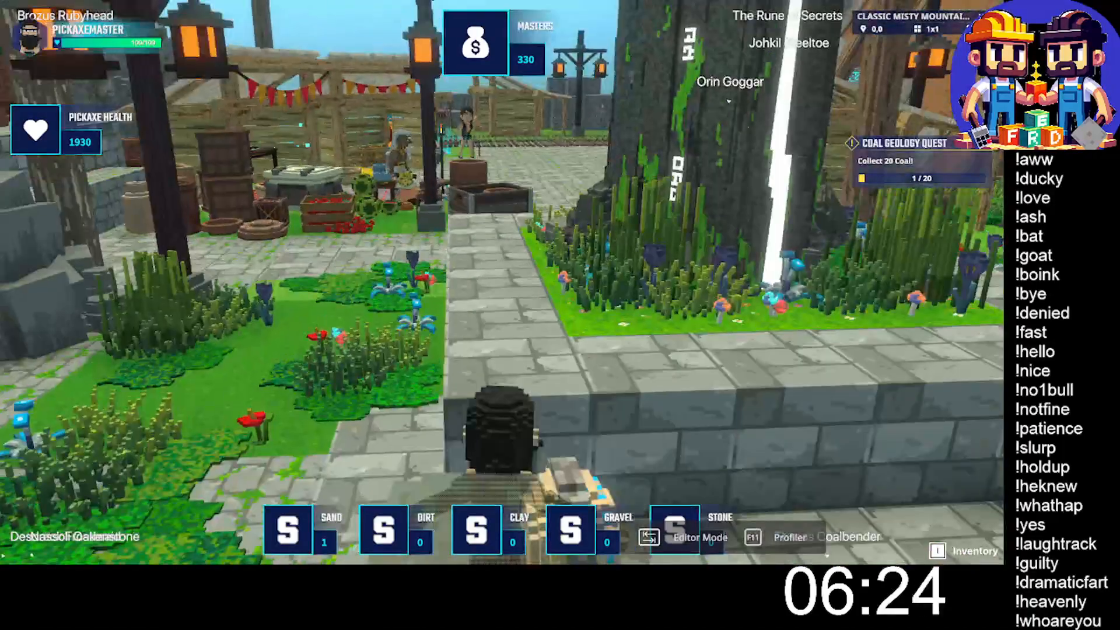
pyautogui.press('w')
pyautogui.press('space')
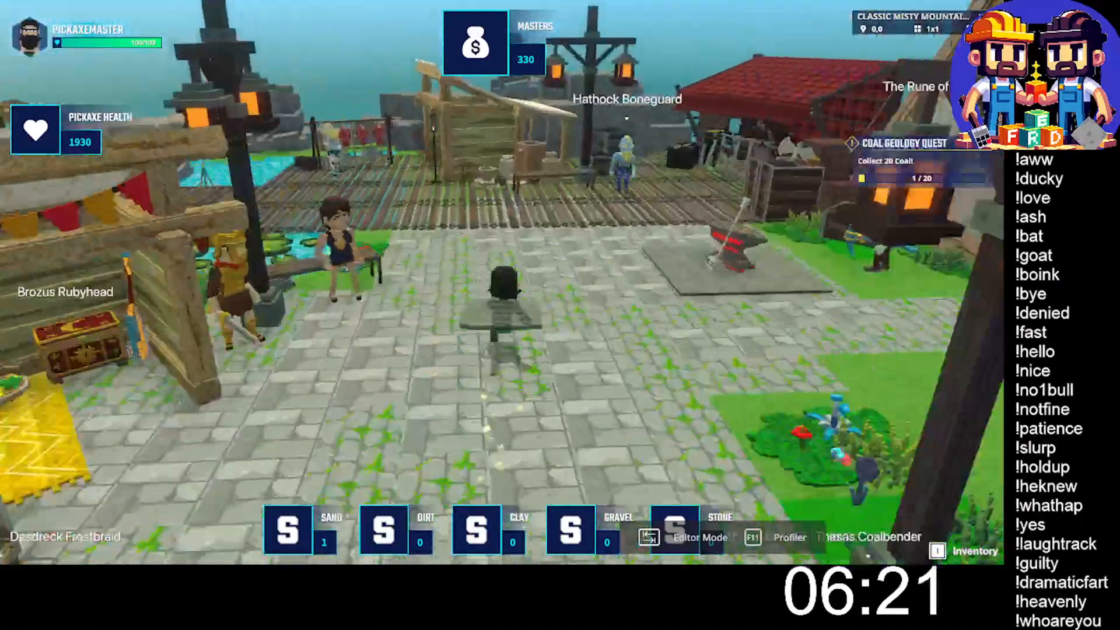
pyautogui.press('w')
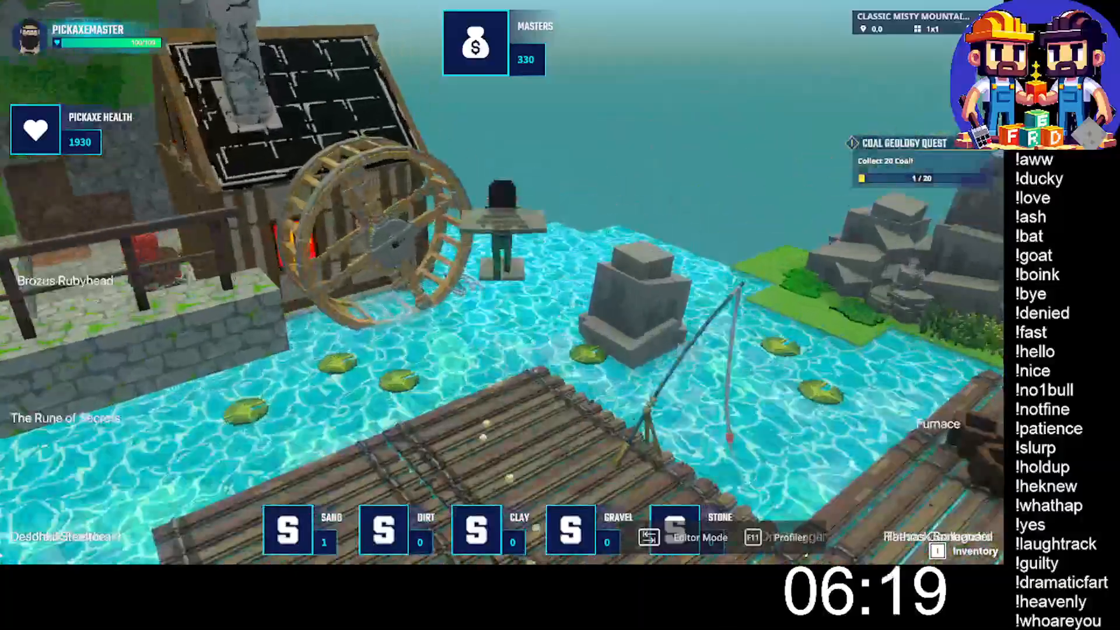
pyautogui.press('w')
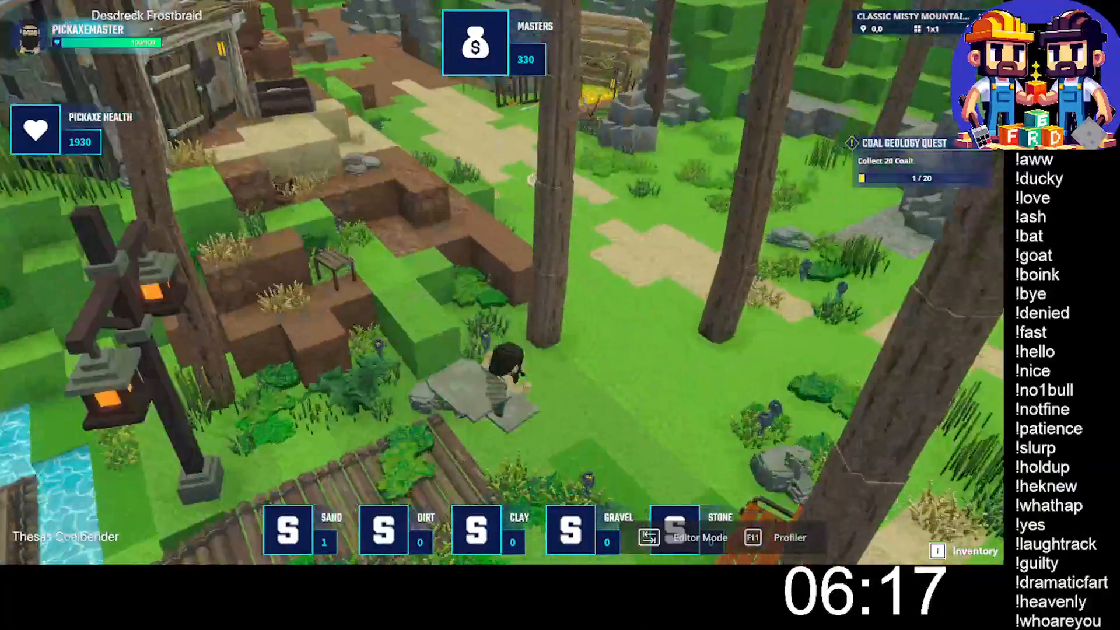
pyautogui.press('w')
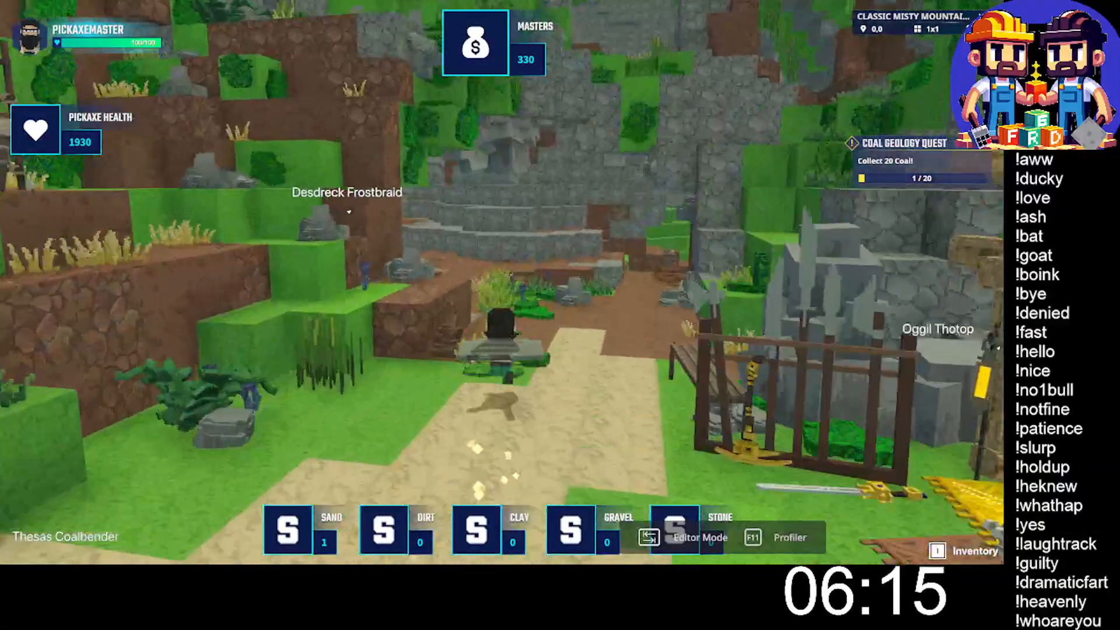
pyautogui.press('w')
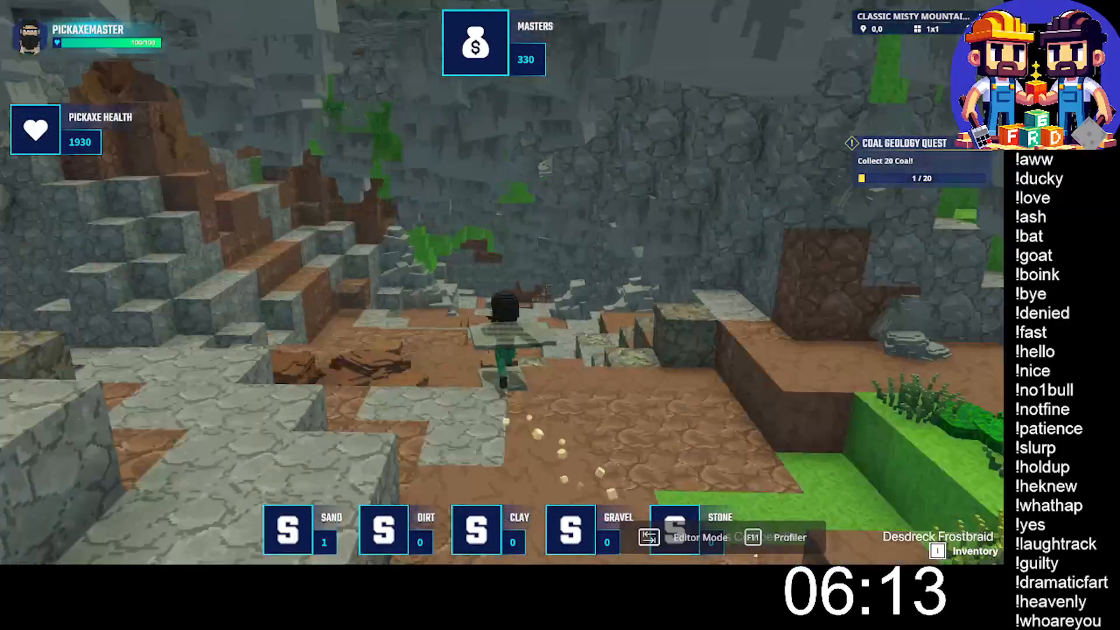
pyautogui.press('w')
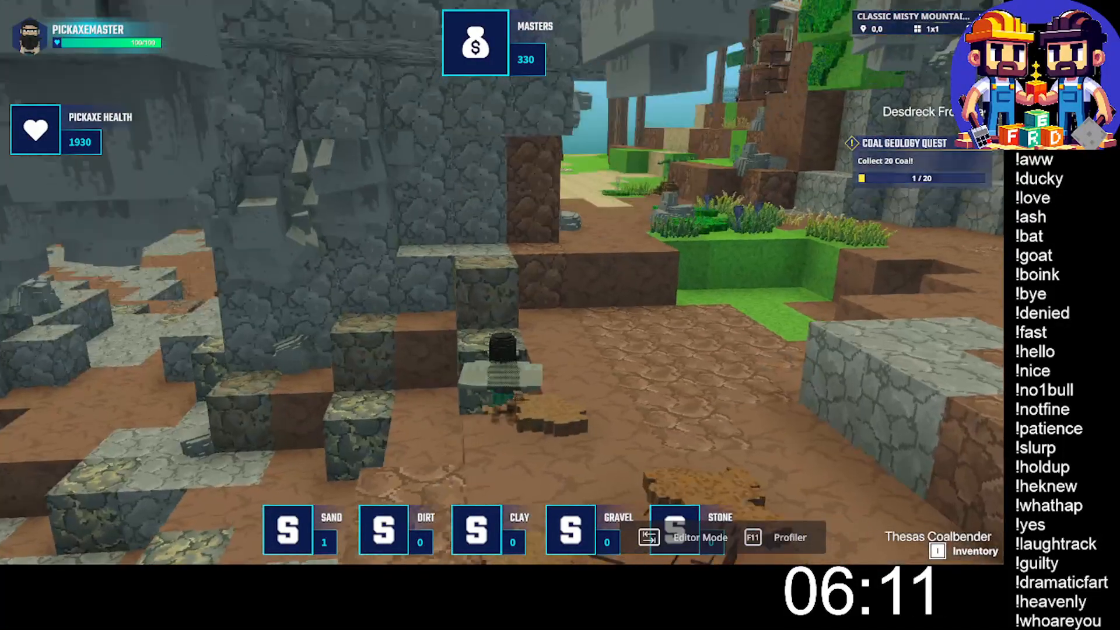
# - Mine an ore block on the pit's terraces and pick up the dropped sand and miner duck
pyautogui.click(502, 282)
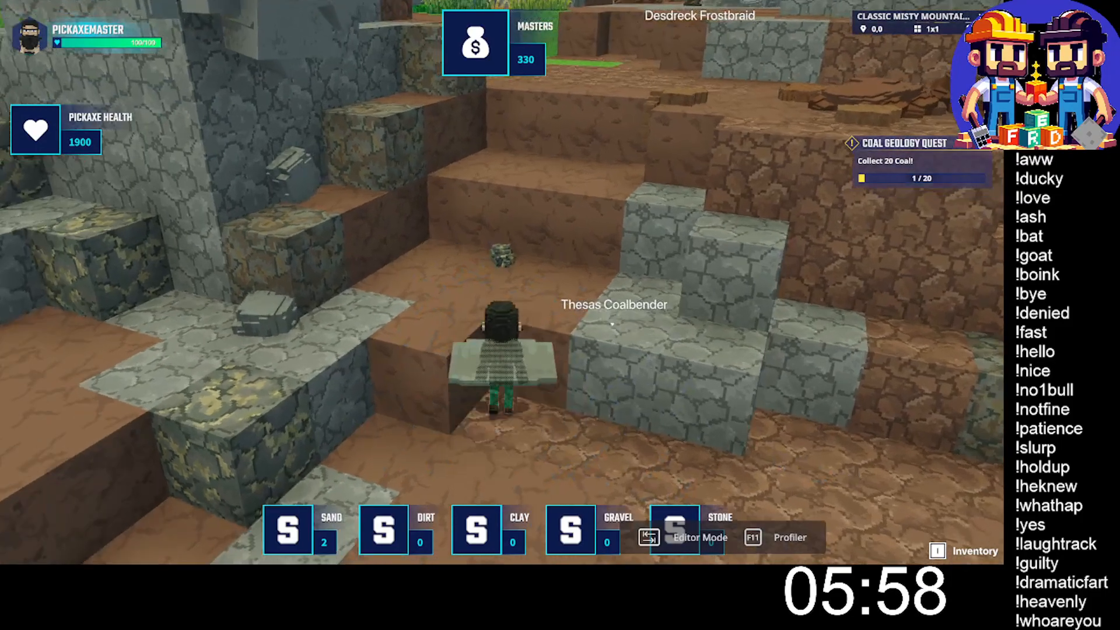
pyautogui.press('s')
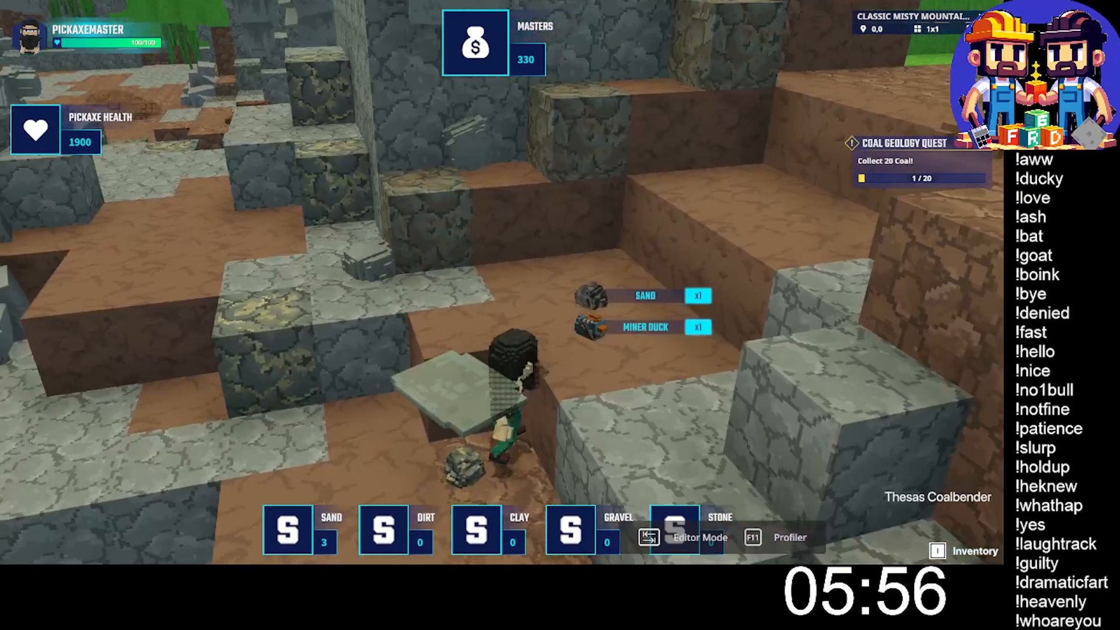
pyautogui.press('w')
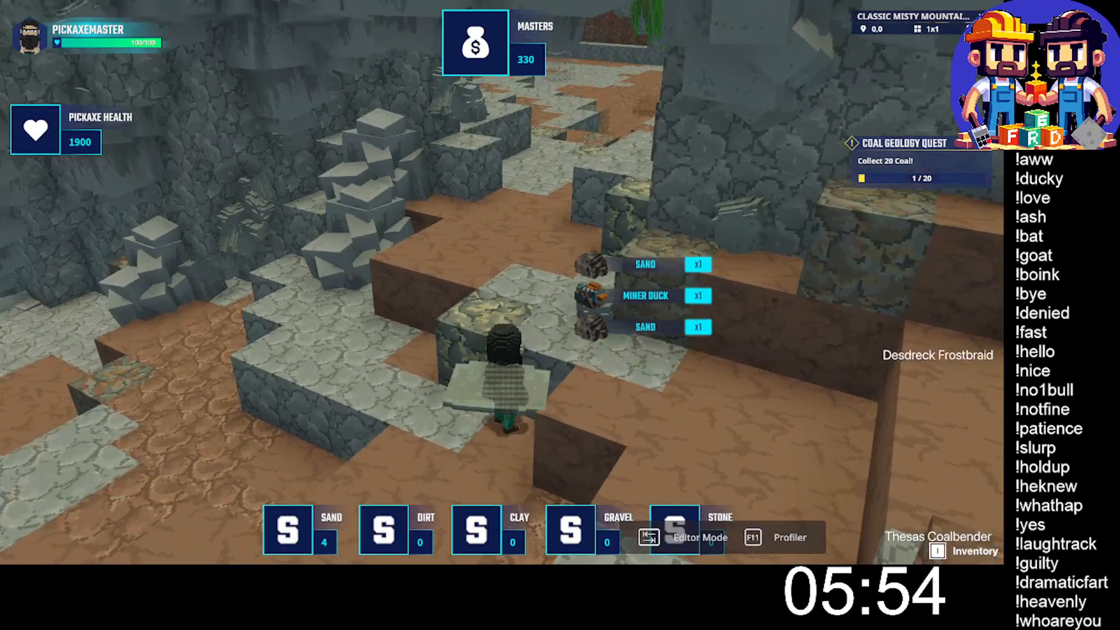
# - Mine the ore block embedded in the low stone ledge and collect the sand it drops
pyautogui.click(502, 282)
pyautogui.click(502, 282)
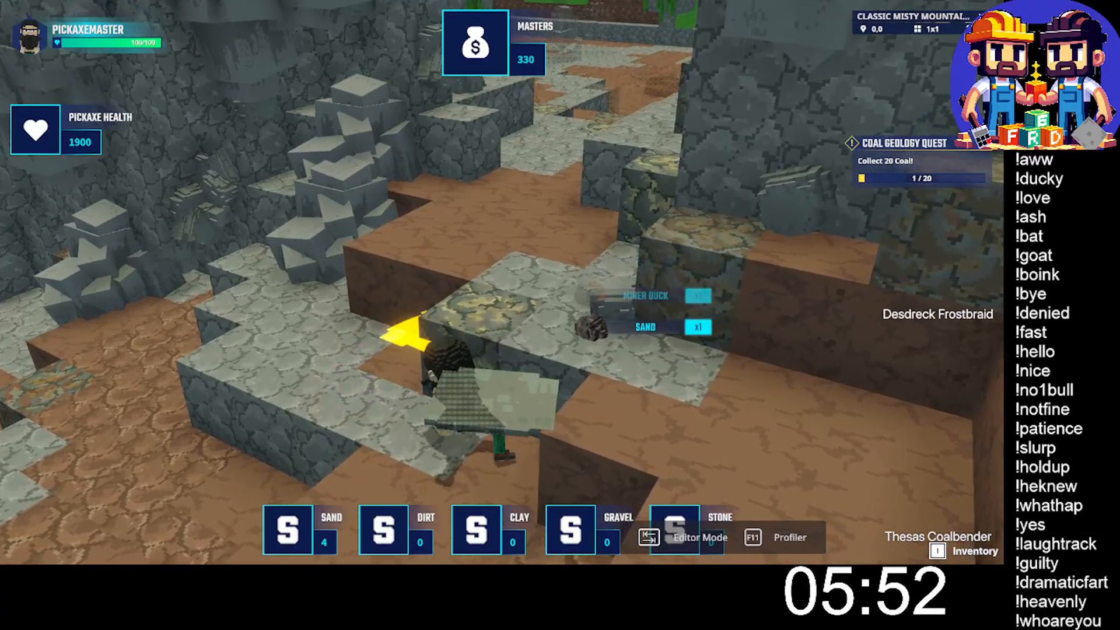
pyautogui.click(501, 283)
pyautogui.click(502, 282)
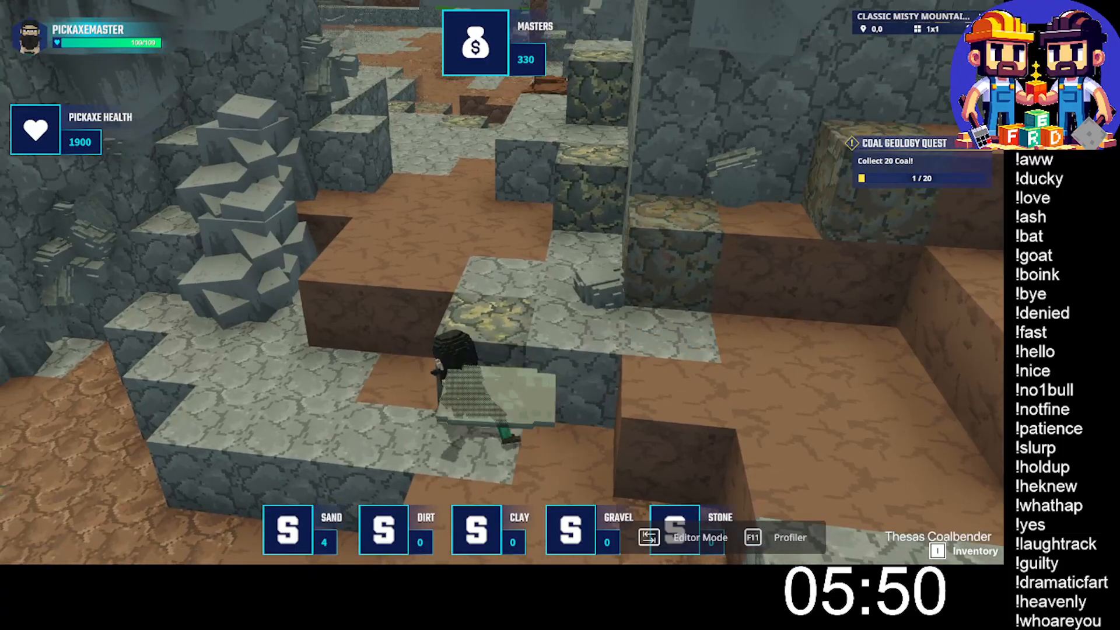
pyautogui.click(502, 283)
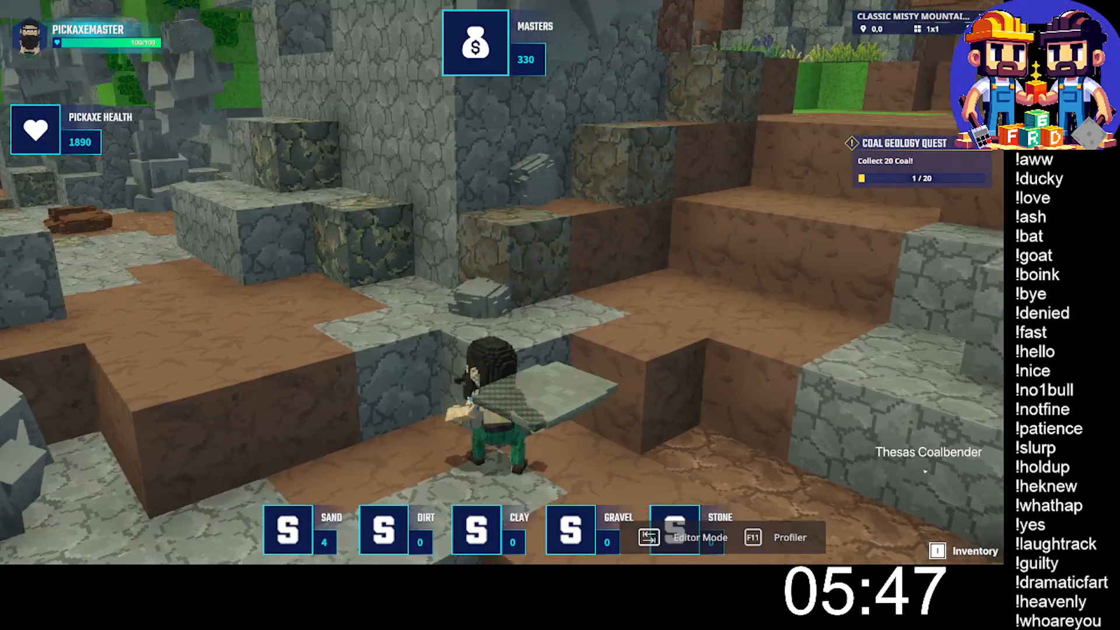
pyautogui.click(502, 282)
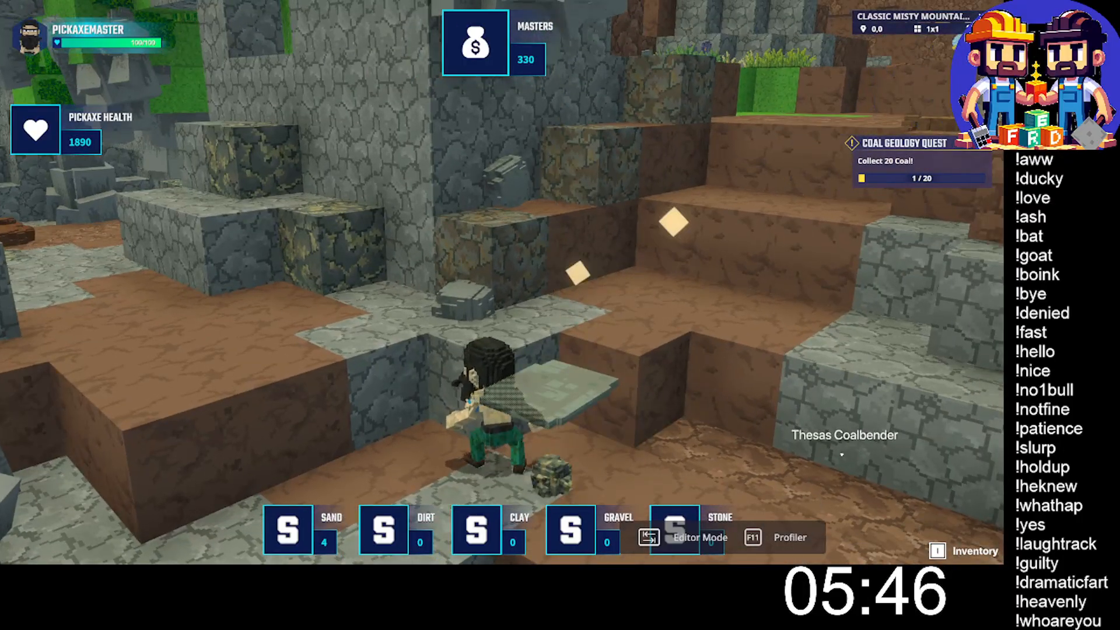
pyautogui.press('w')
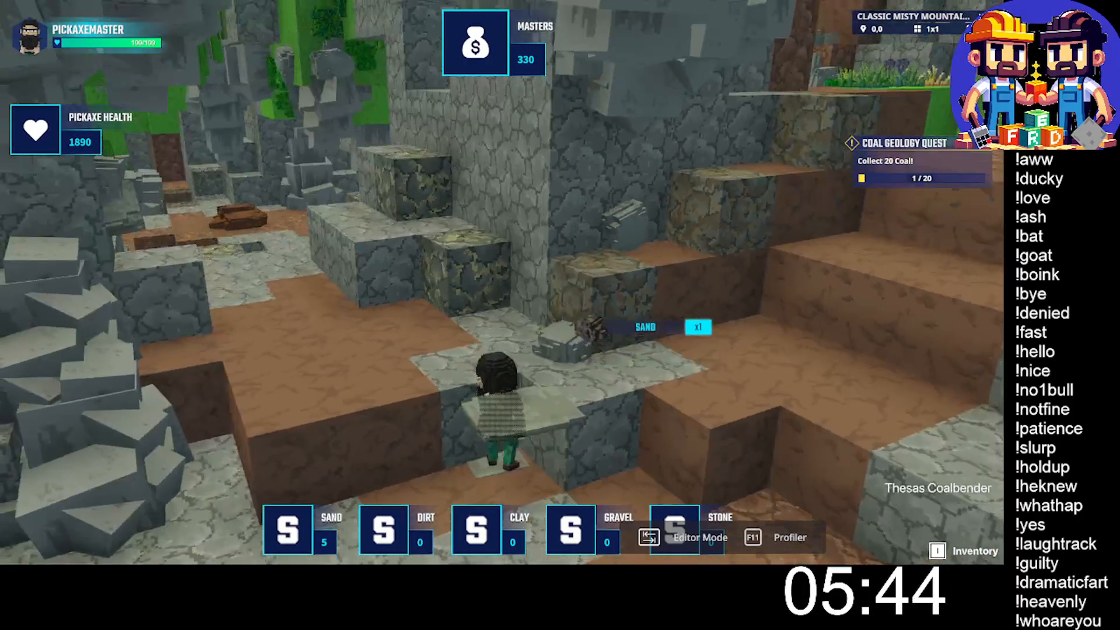
# - Climb onto the stone ledge, mine the ore block against the rock wall, and collect the coal and copper
pyautogui.press('space')
pyautogui.press('w')
pyautogui.click(501, 282)
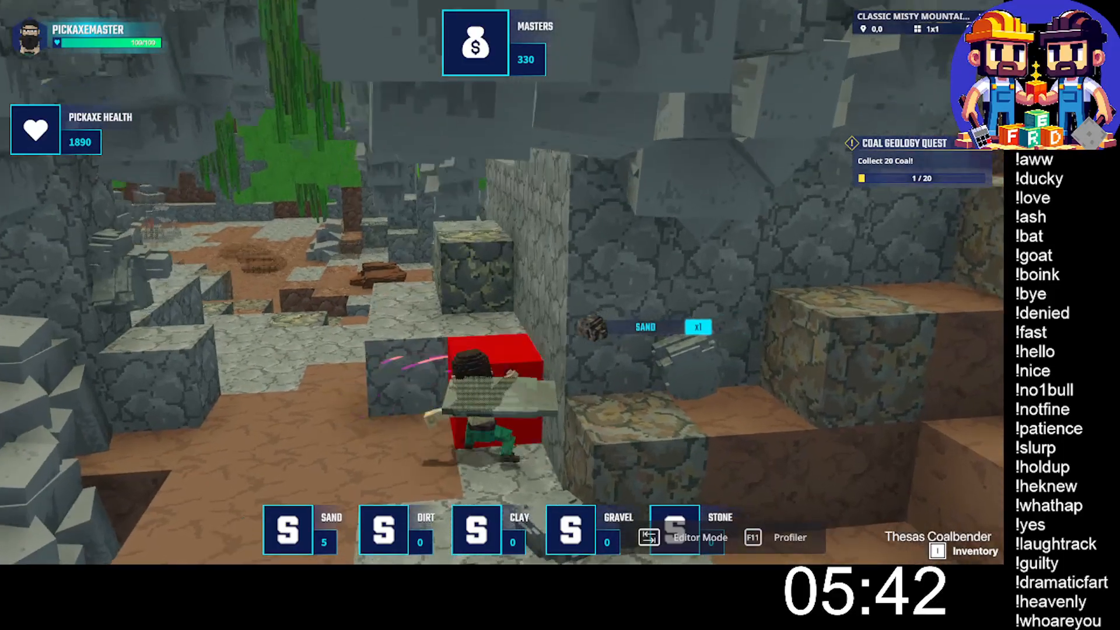
pyautogui.click(501, 283)
pyautogui.click(501, 282)
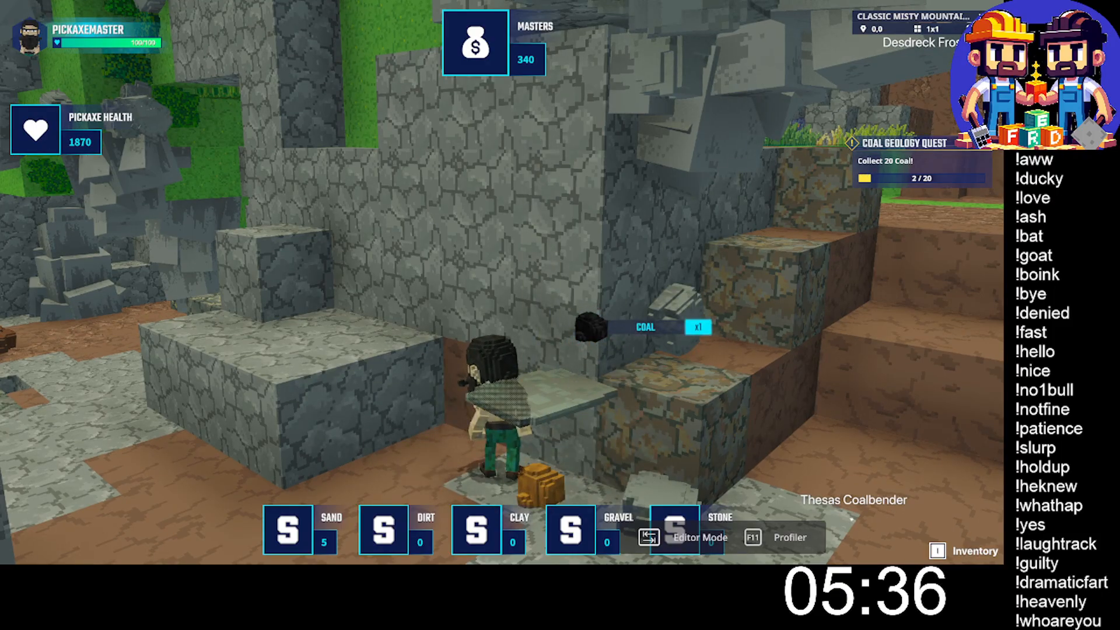
pyautogui.press('w')
# - Leave the mining pit and run along the sandy path to Nassoli Oakenstone in the village
pyautogui.press('space')
pyautogui.press('space')
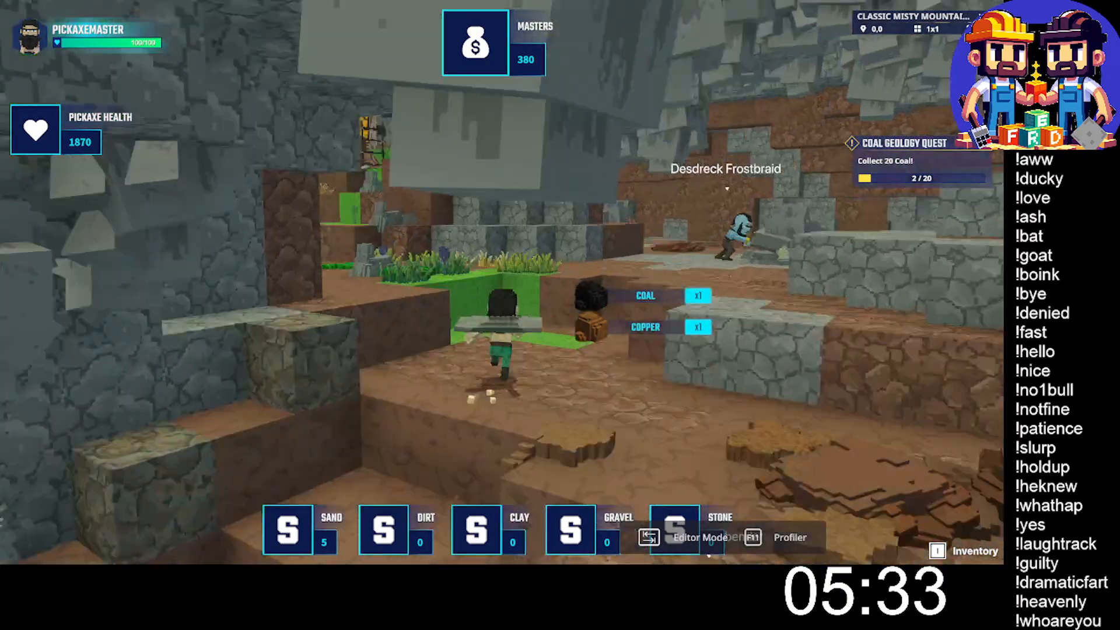
pyautogui.press('w')
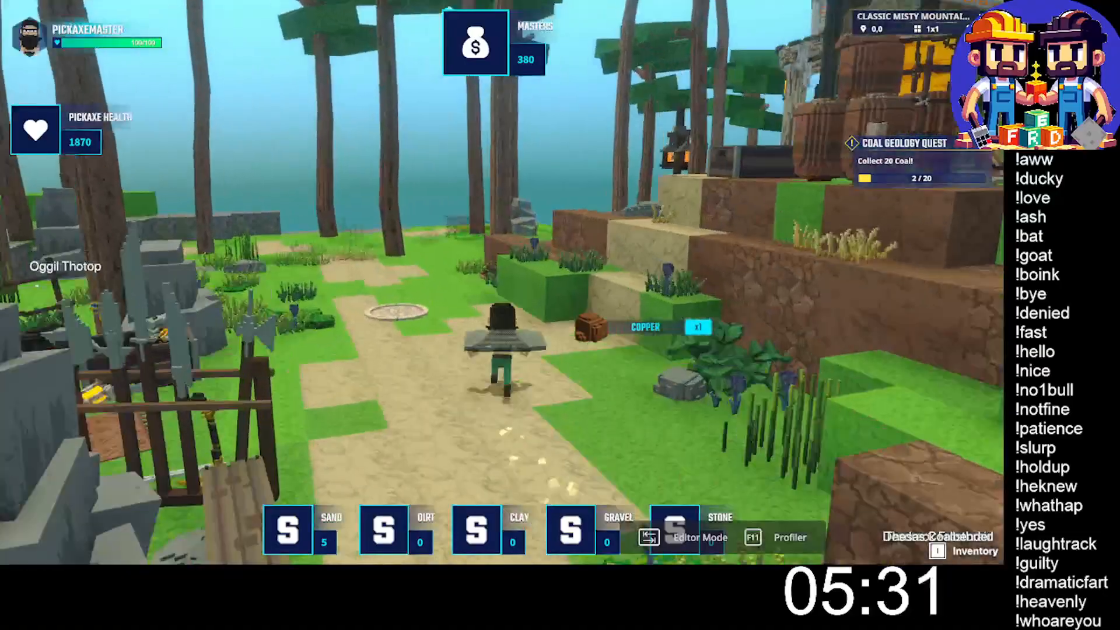
pyautogui.press('w')
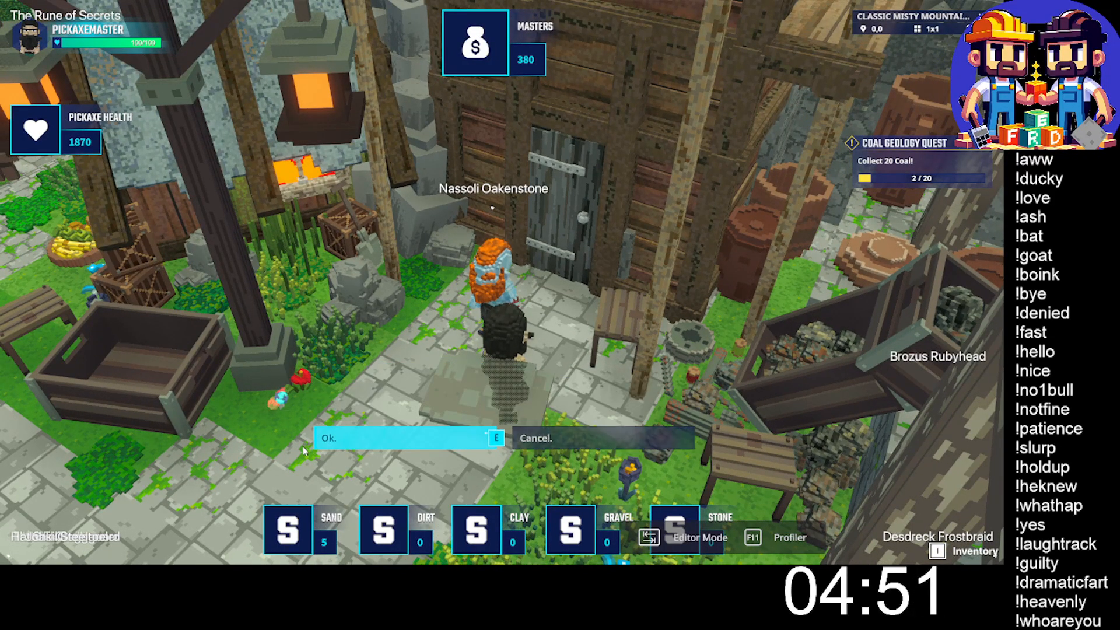
# - Accept Nassoli Oakenstone's dialogue and leave the village past the benches, jumping over the wooden fence into the trees
pyautogui.press('e')
pyautogui.press('w')
pyautogui.press('space')
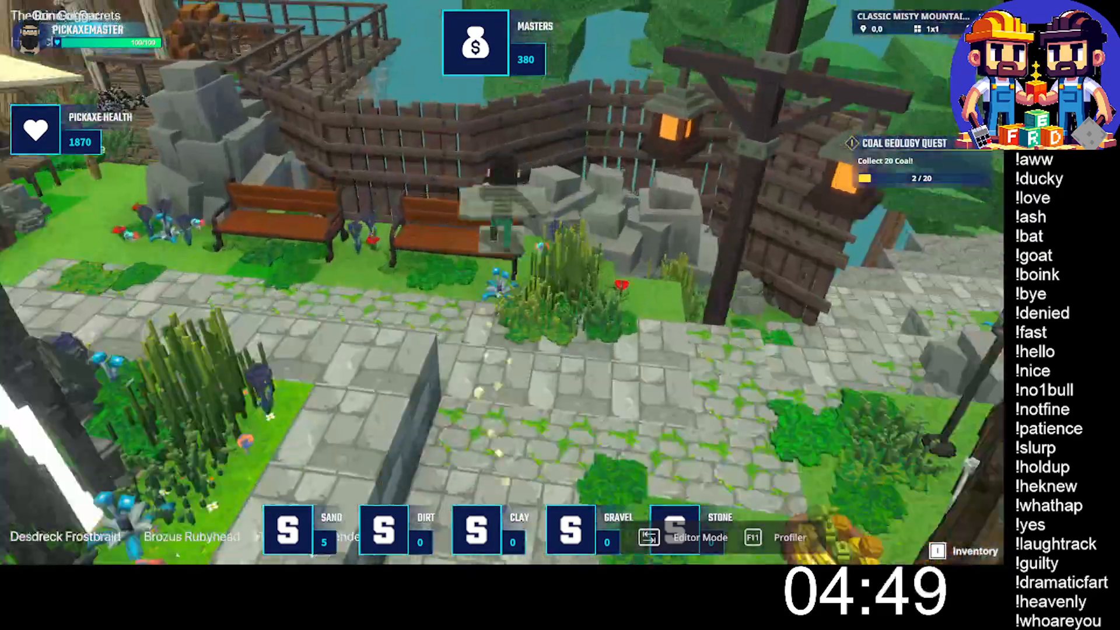
pyautogui.press('w')
pyautogui.press('space')
pyautogui.press('space')
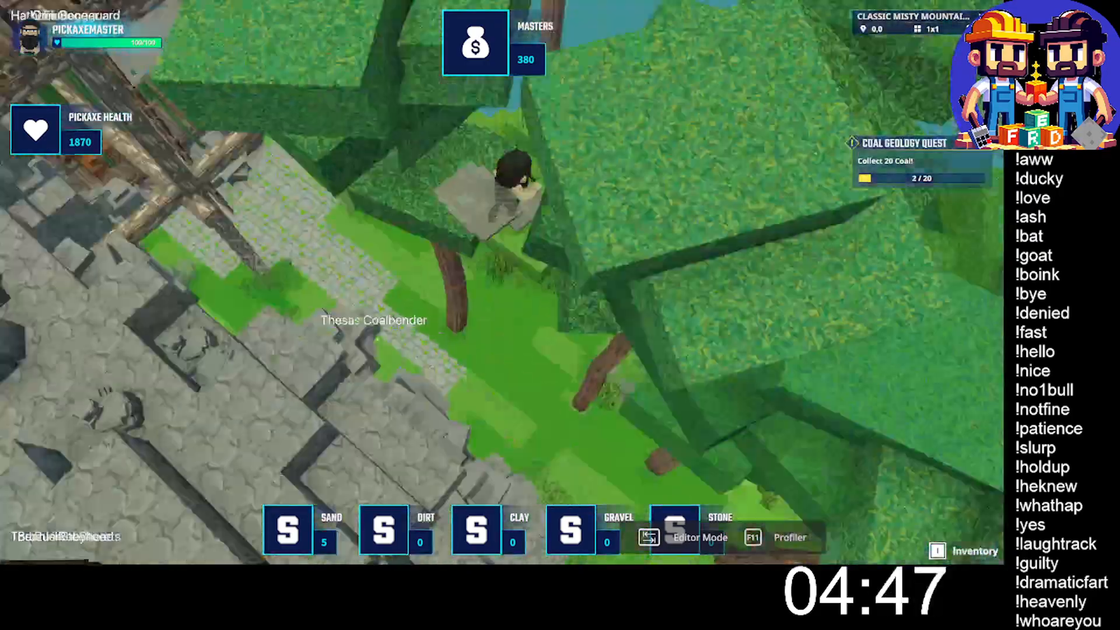
# - Run along the stone path past the ladder and descend into the mining area near Barrik Ironguard
pyautogui.press('w')
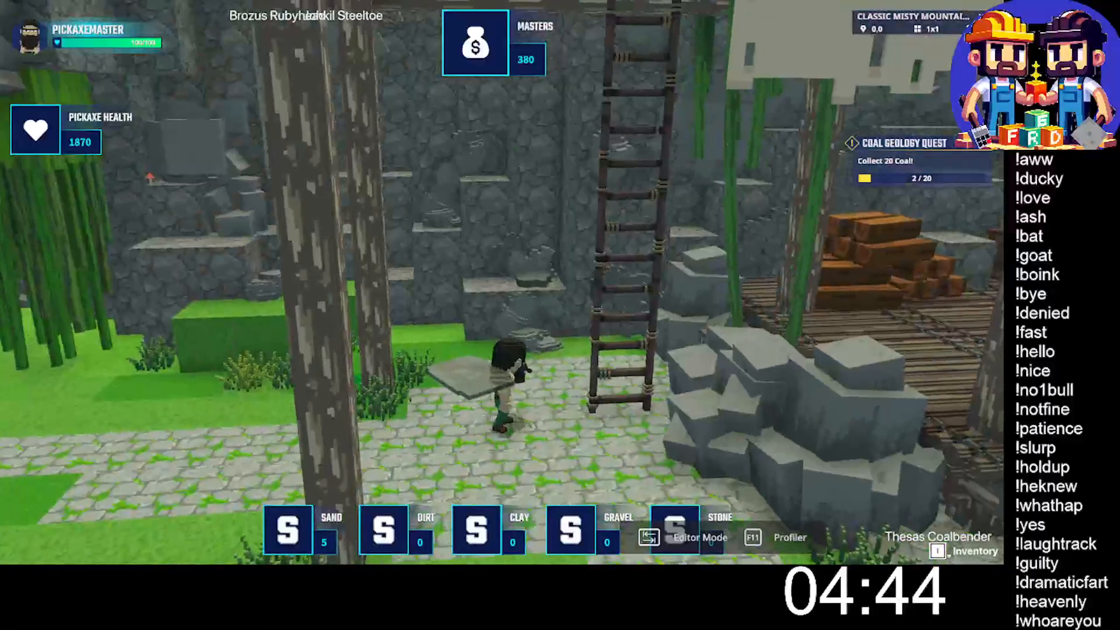
pyautogui.press('w')
pyautogui.press('space')
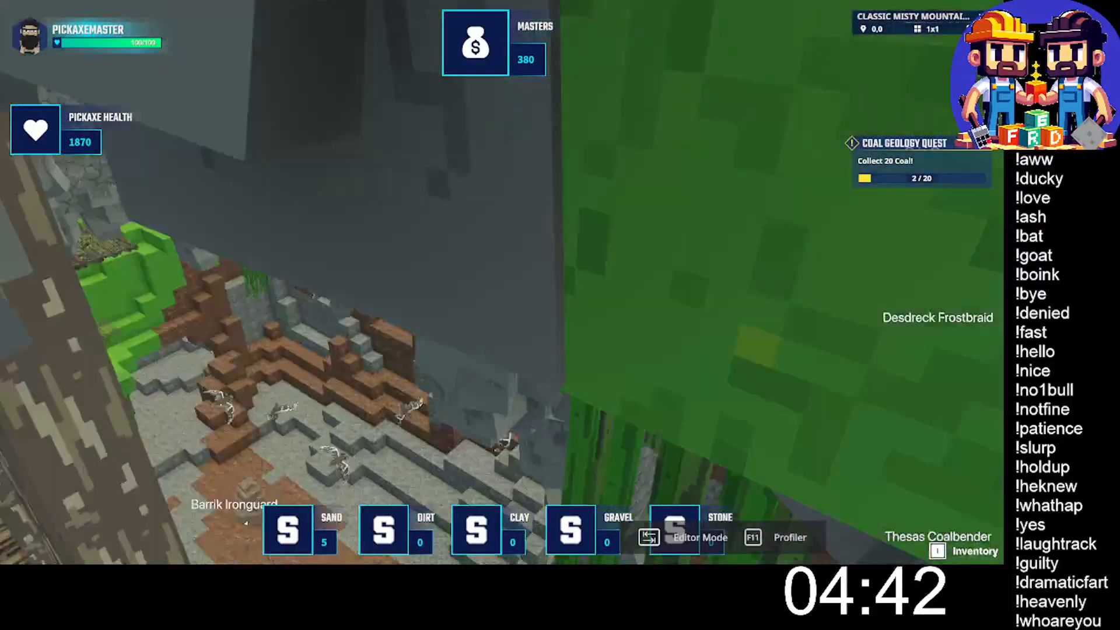
pyautogui.press('w')
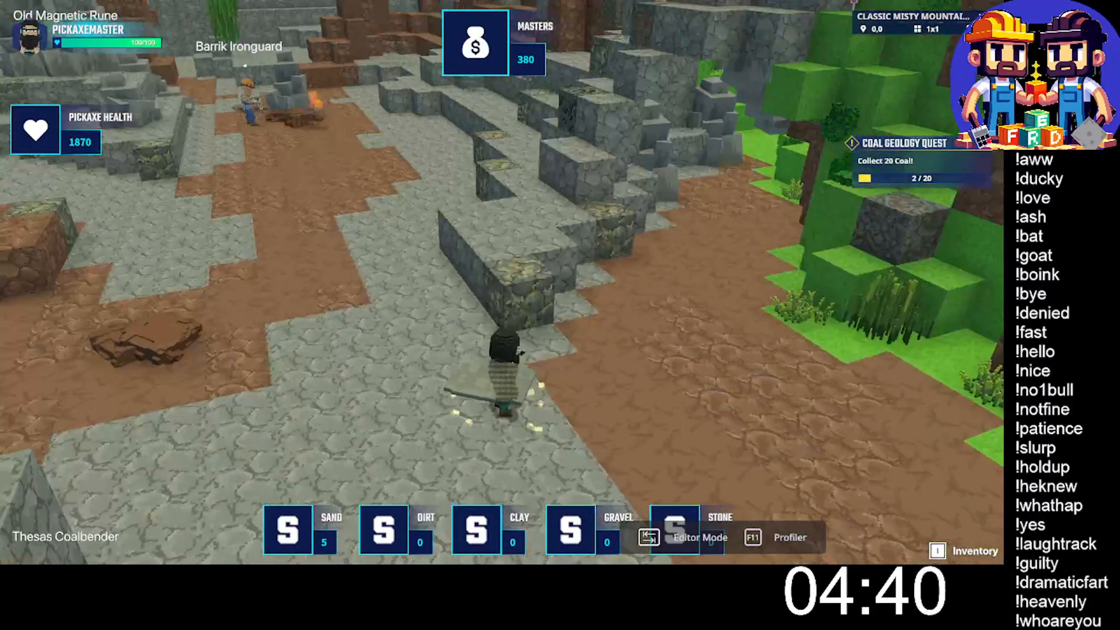
# - Mine the ore block at the near corner of the low stone ledge and pick up the coal
pyautogui.press('w')
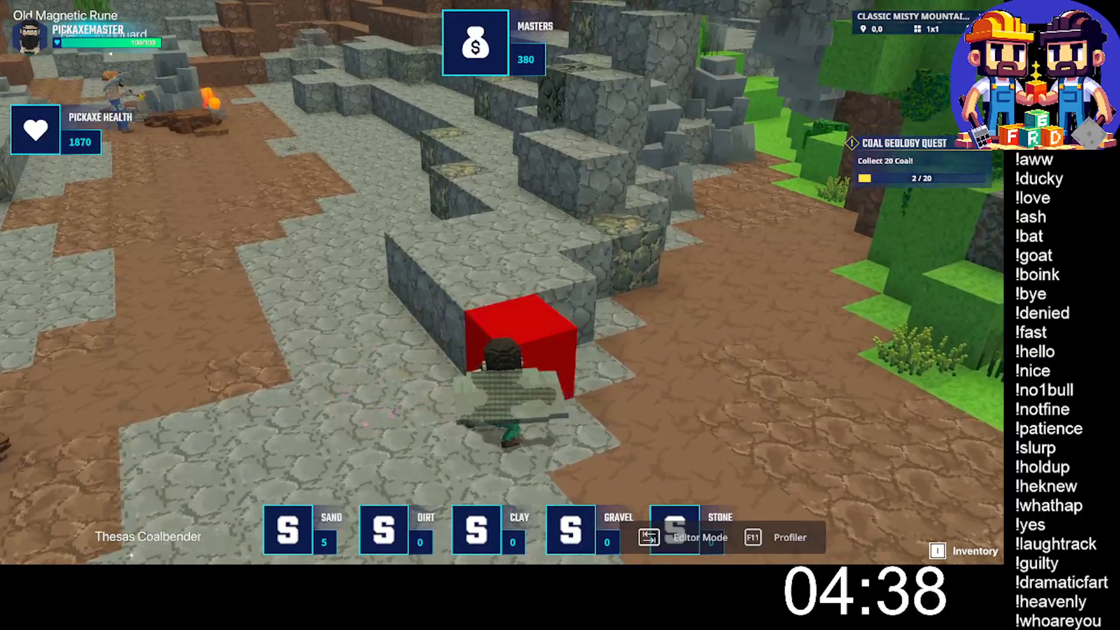
pyautogui.click(502, 282)
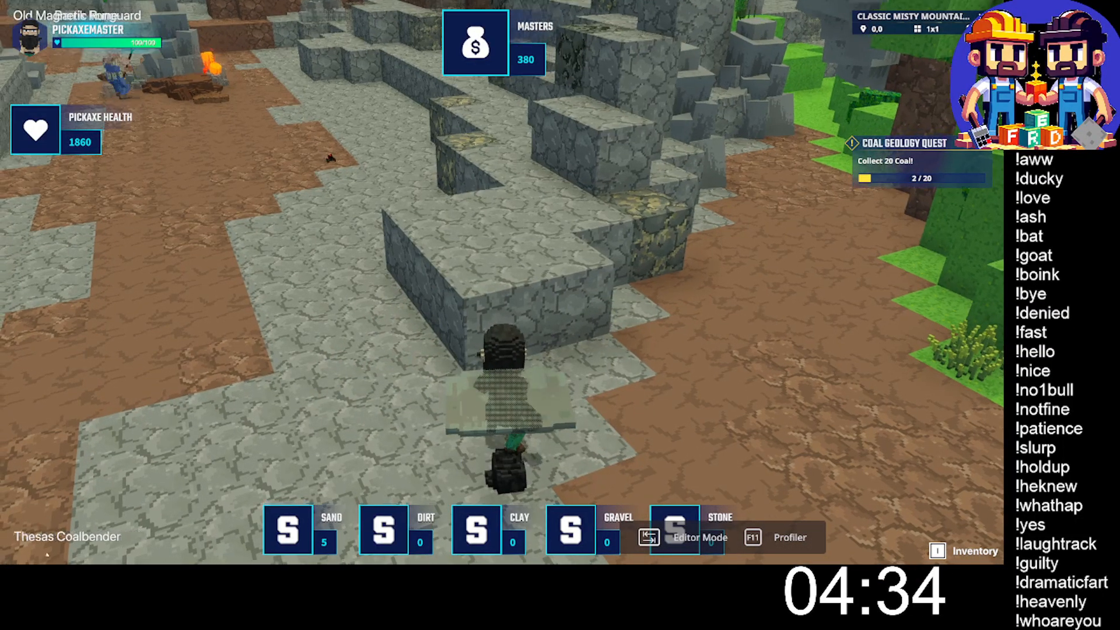
pyautogui.press('d')
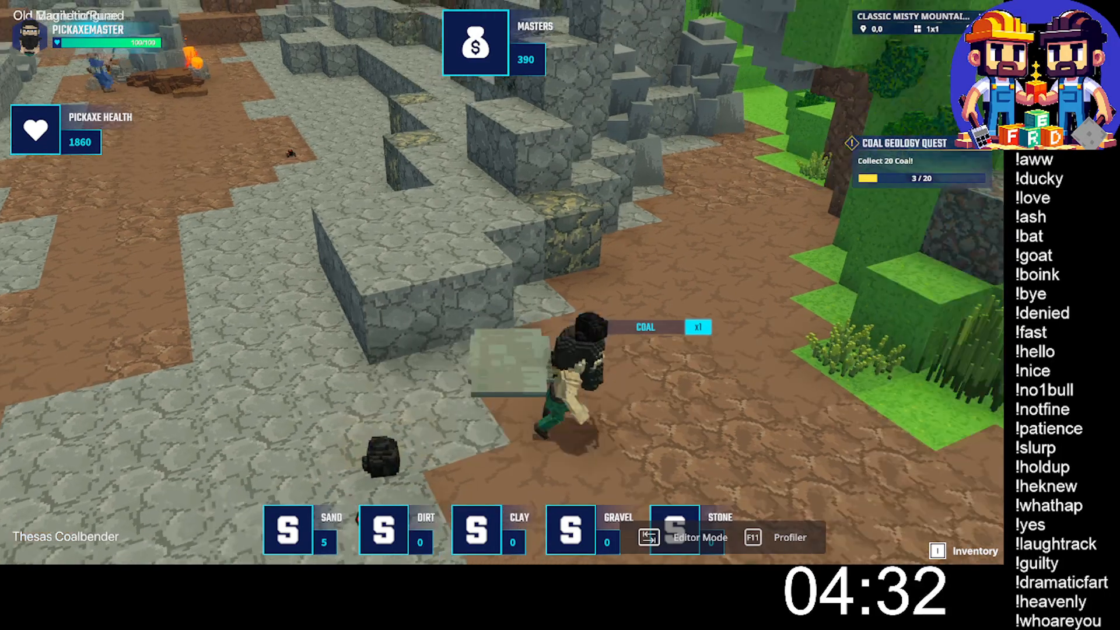
# - Mine the ore block on the side of the ledge facing the brown path and gather its coal
pyautogui.press('w')
pyautogui.click(501, 283)
pyautogui.click(502, 283)
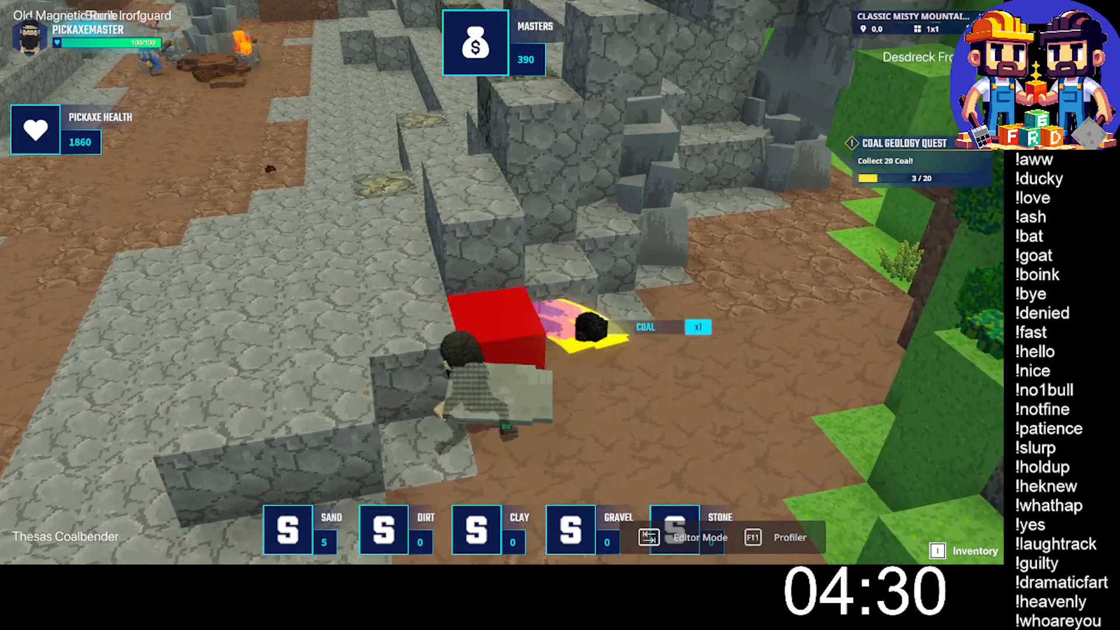
pyautogui.click(501, 282)
pyautogui.press('w')
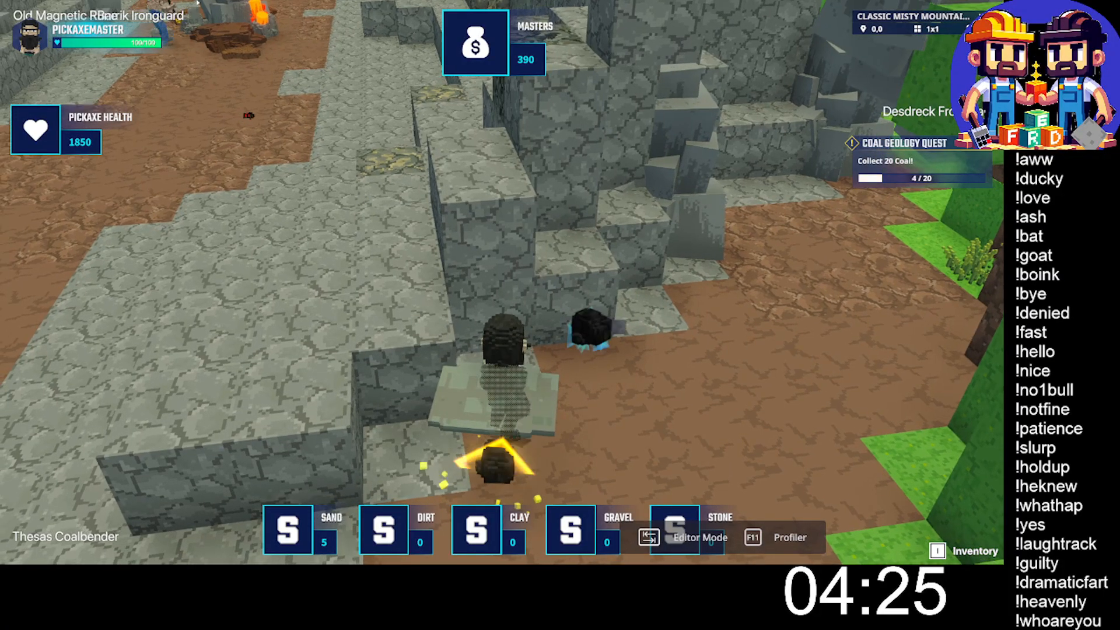
# - Cross to the stepped stone terraces, mine the closest ore block in the lowest step, and collect the copper
pyautogui.press('w')
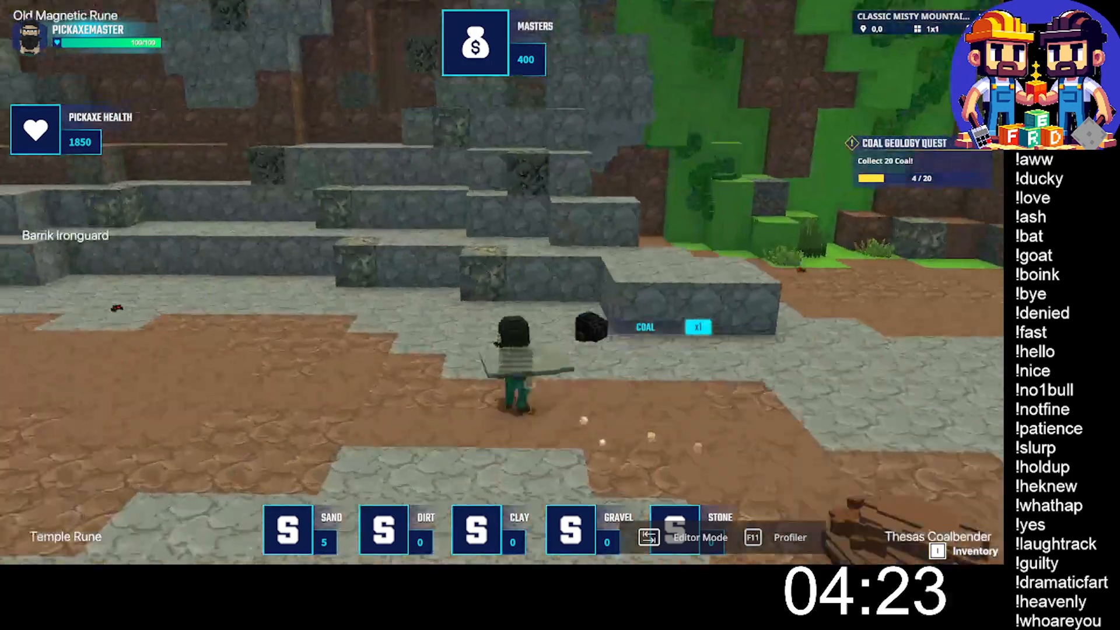
pyautogui.press('w')
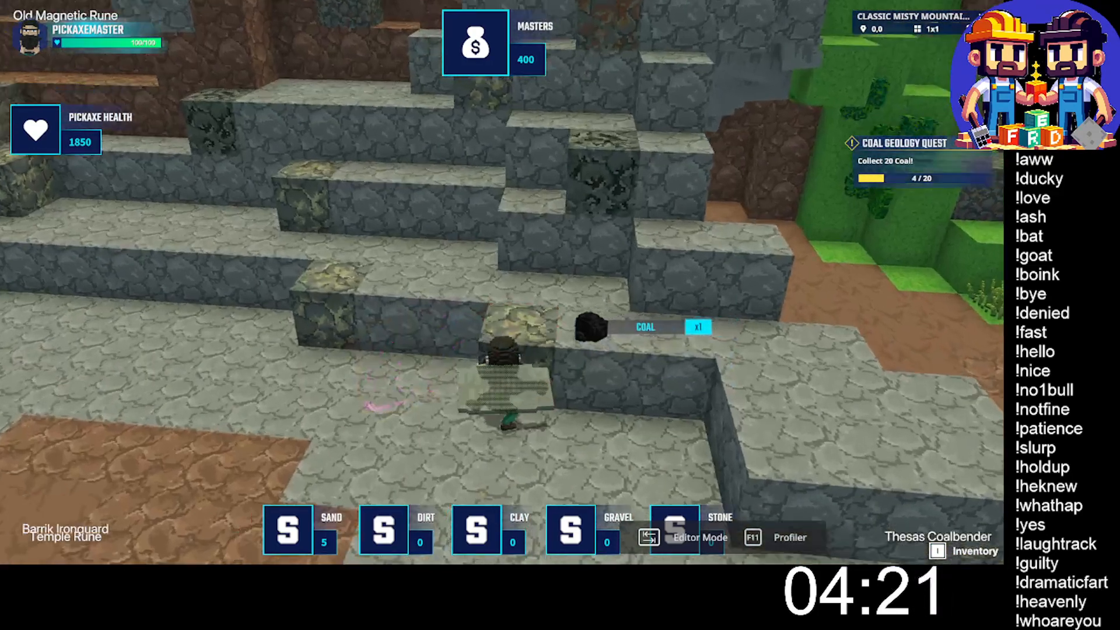
pyautogui.click(502, 283)
pyautogui.click(501, 282)
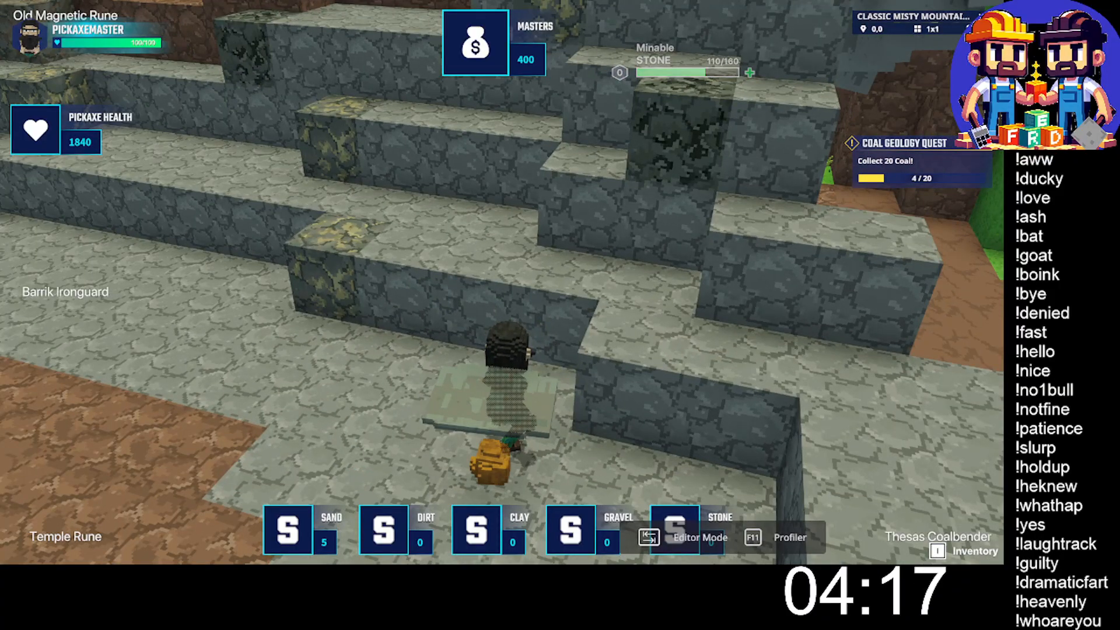
pyautogui.press('w')
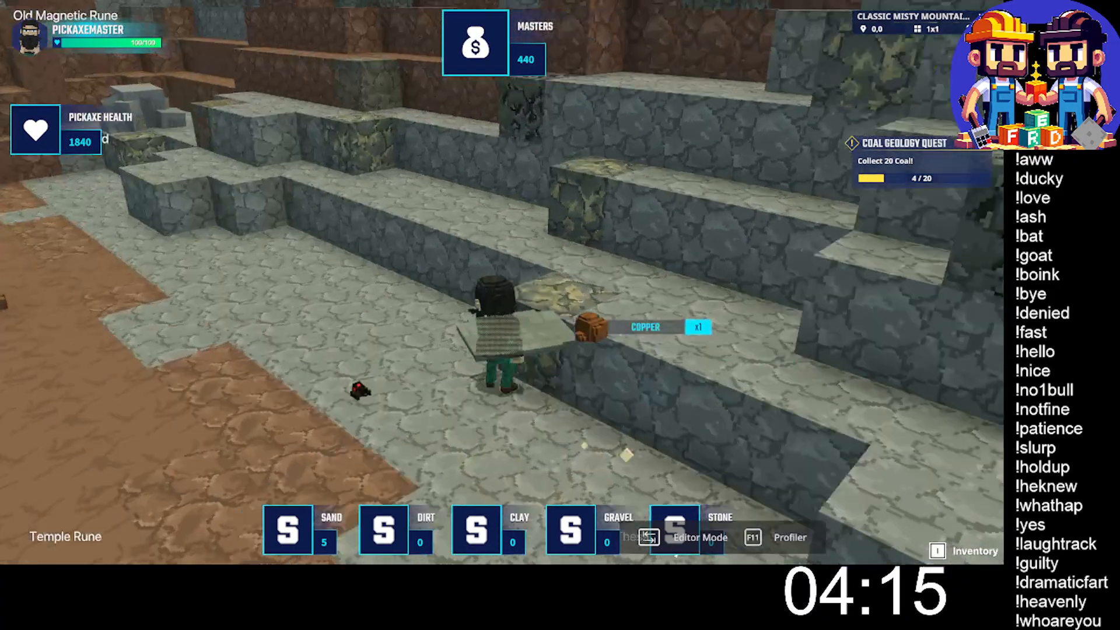
# - Mine the next ore blocks along the lower steps of the stone terraces
pyautogui.click(502, 282)
pyautogui.click(502, 282)
pyautogui.click(502, 283)
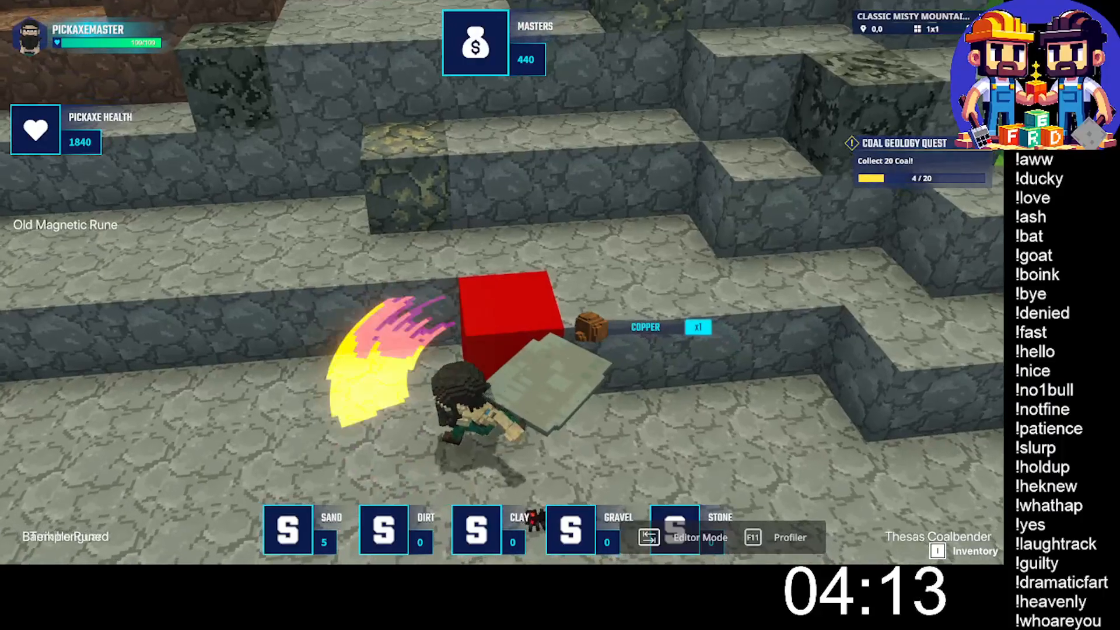
pyautogui.click(502, 283)
pyautogui.click(502, 282)
pyautogui.press('w')
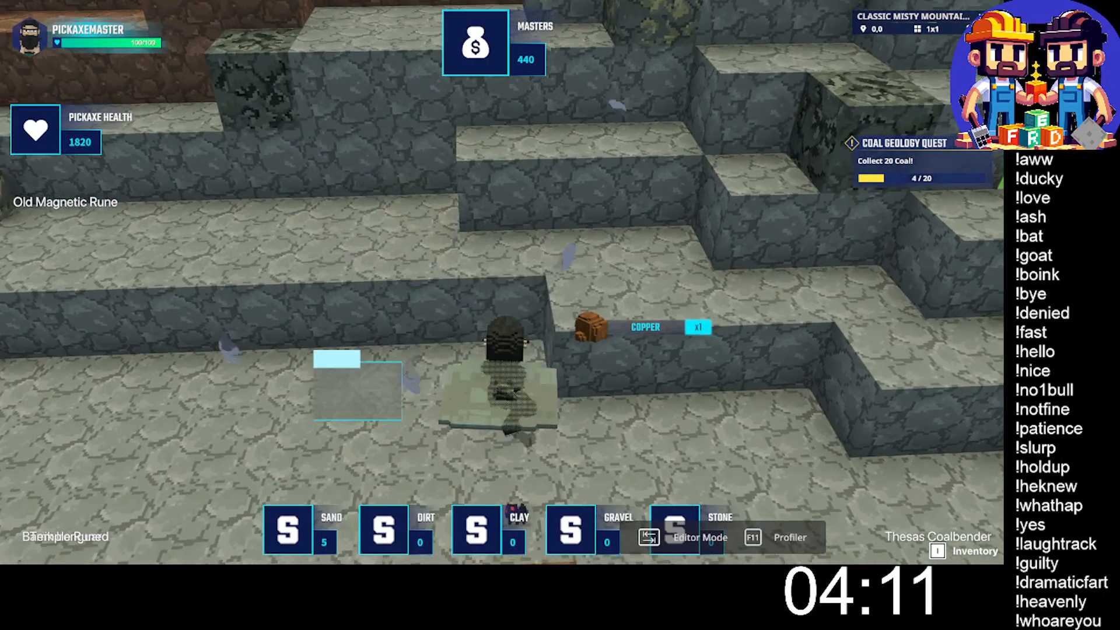
# - Dismiss the dialogue with "Ok. Thanks for the tip." and pick up the dropped sand and copper
pyautogui.press('e')
pyautogui.click(352, 440)
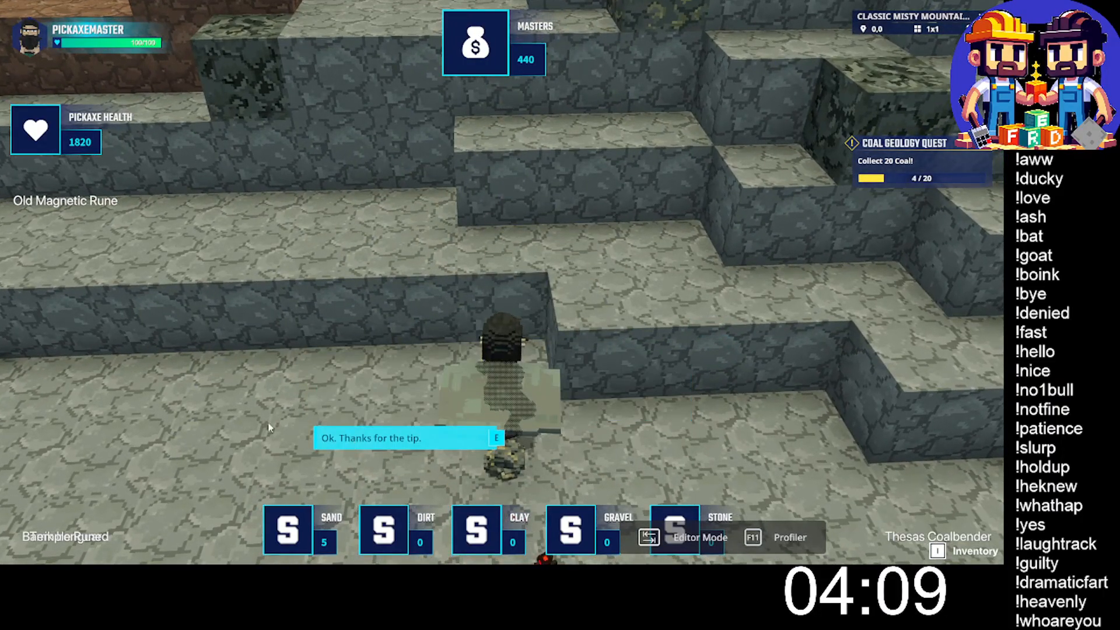
pyautogui.click(470, 431)
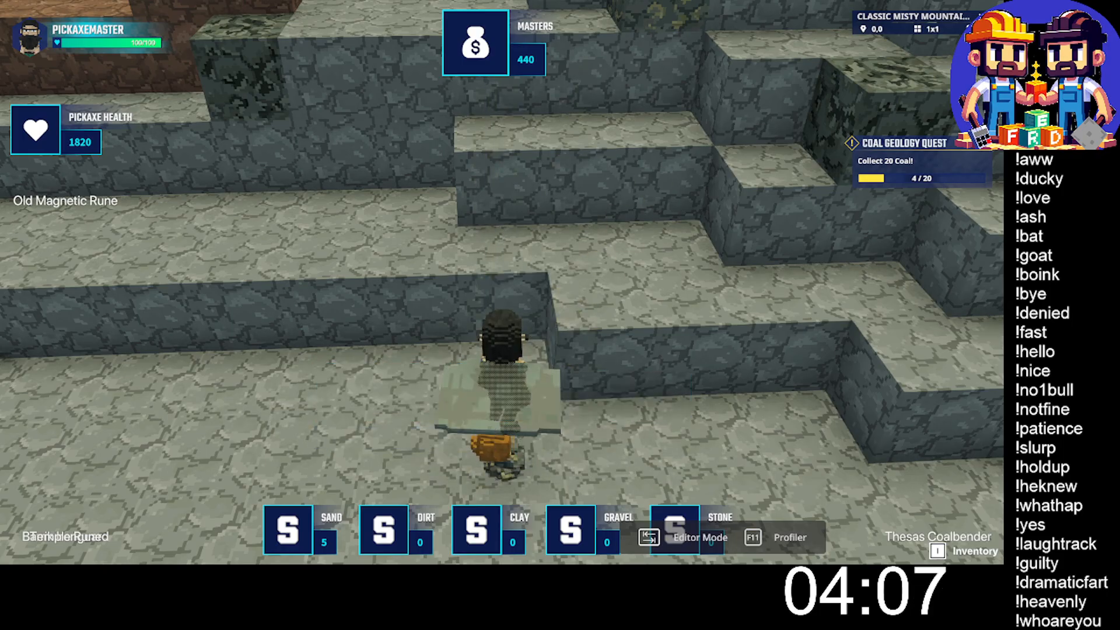
pyautogui.press('s')
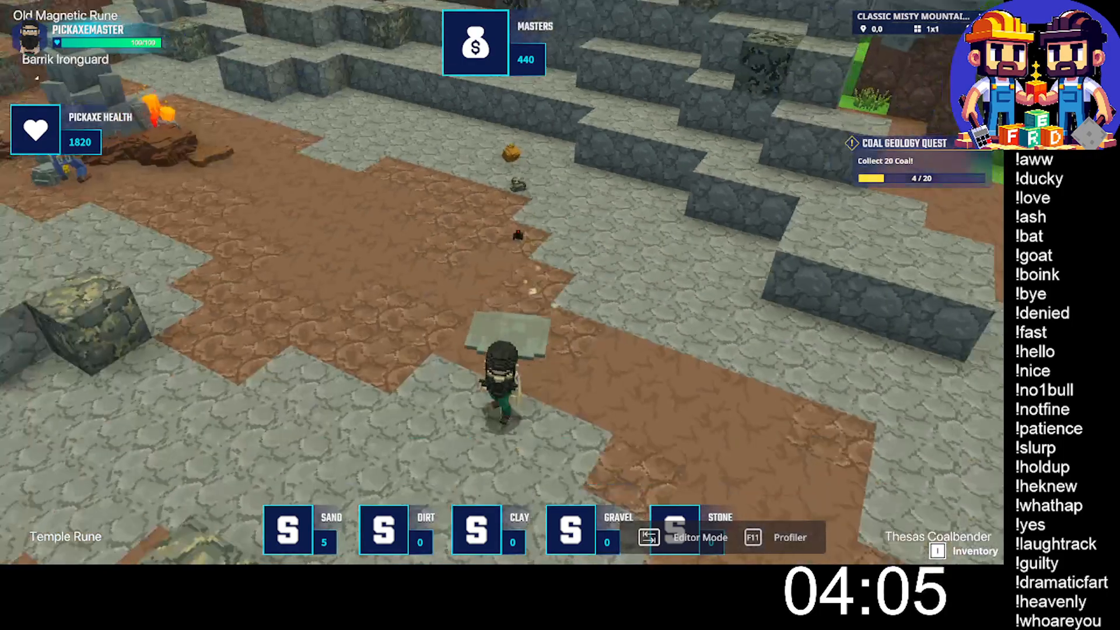
pyautogui.press('w')
# - Advance and close the dialogue with the miner by the campfire
pyautogui.click(502, 282)
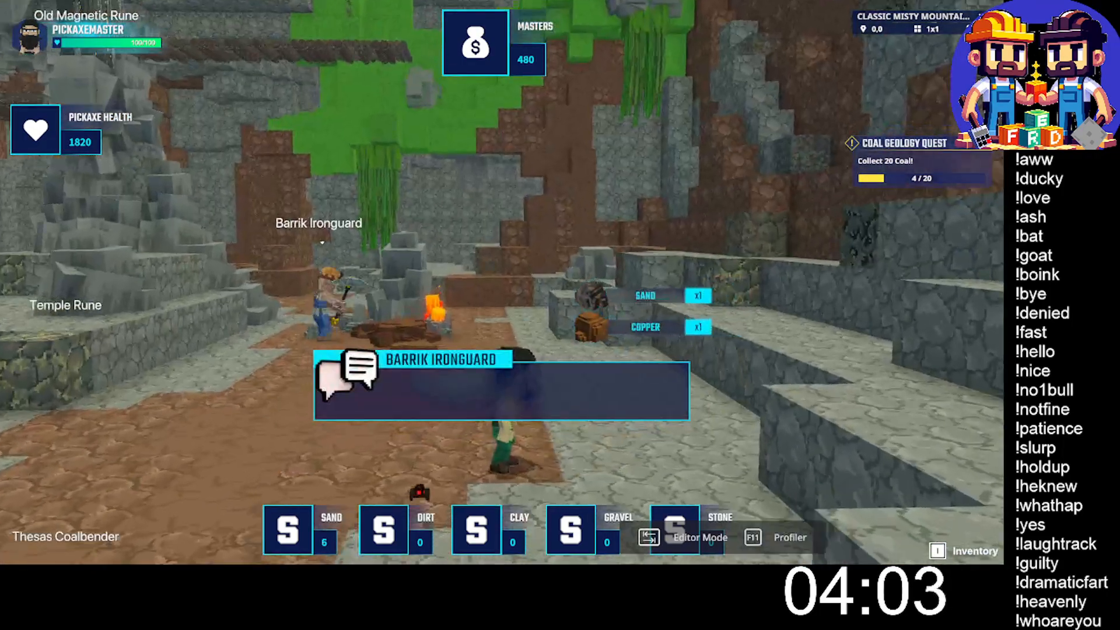
pyautogui.click(320, 439)
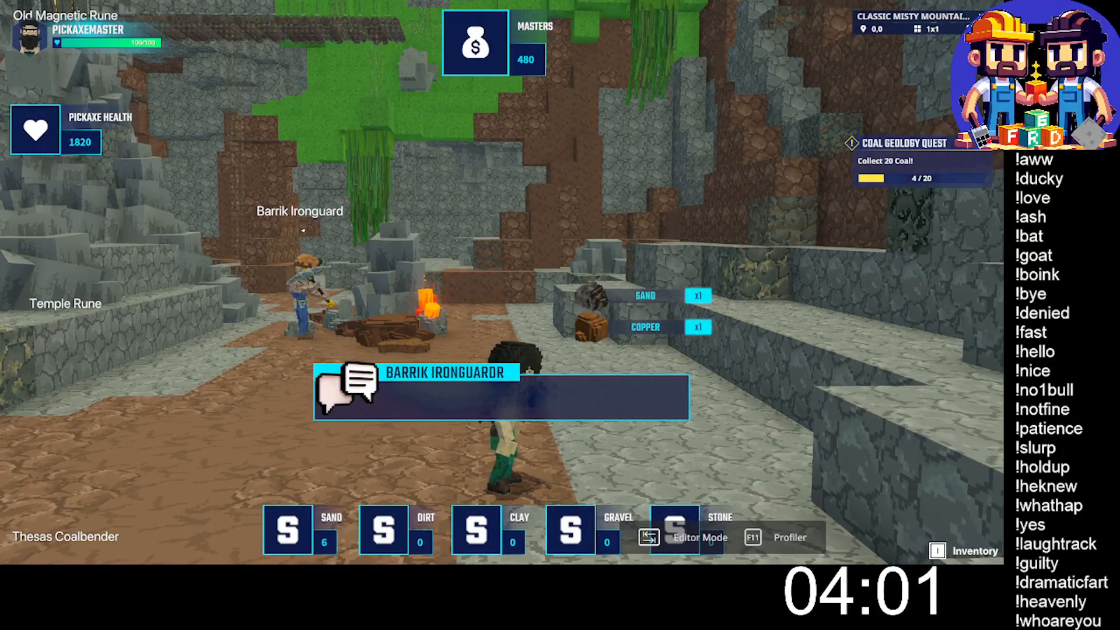
pyautogui.click(368, 440)
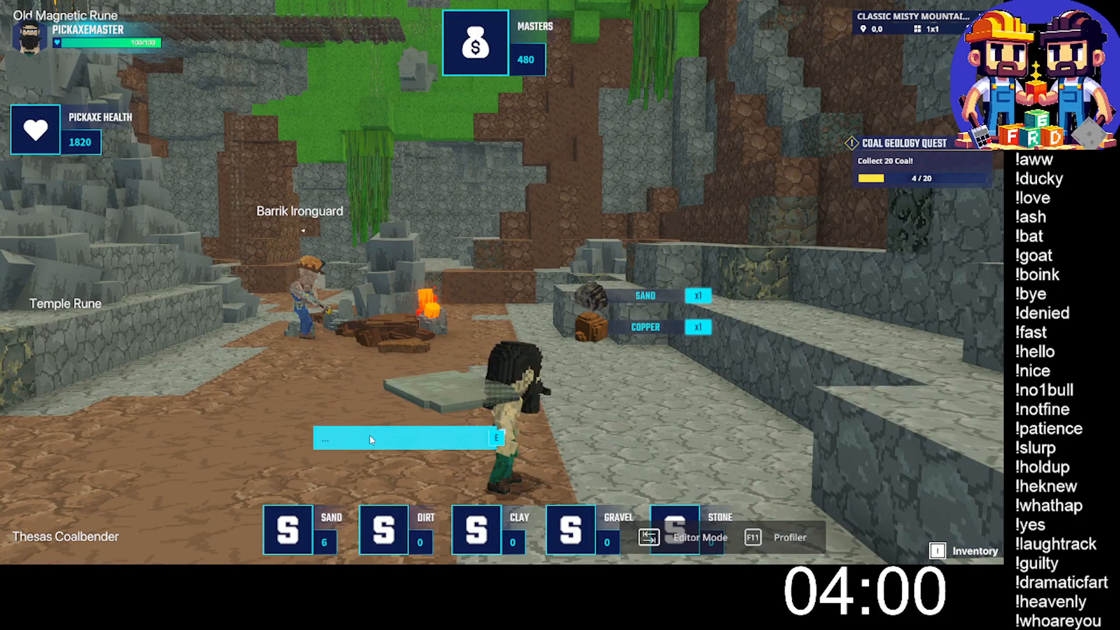
# - Cross to the brown terraces, mine the ore block at the edge of the lowest step, and collect the emerald
pyautogui.press('w')
pyautogui.press('space')
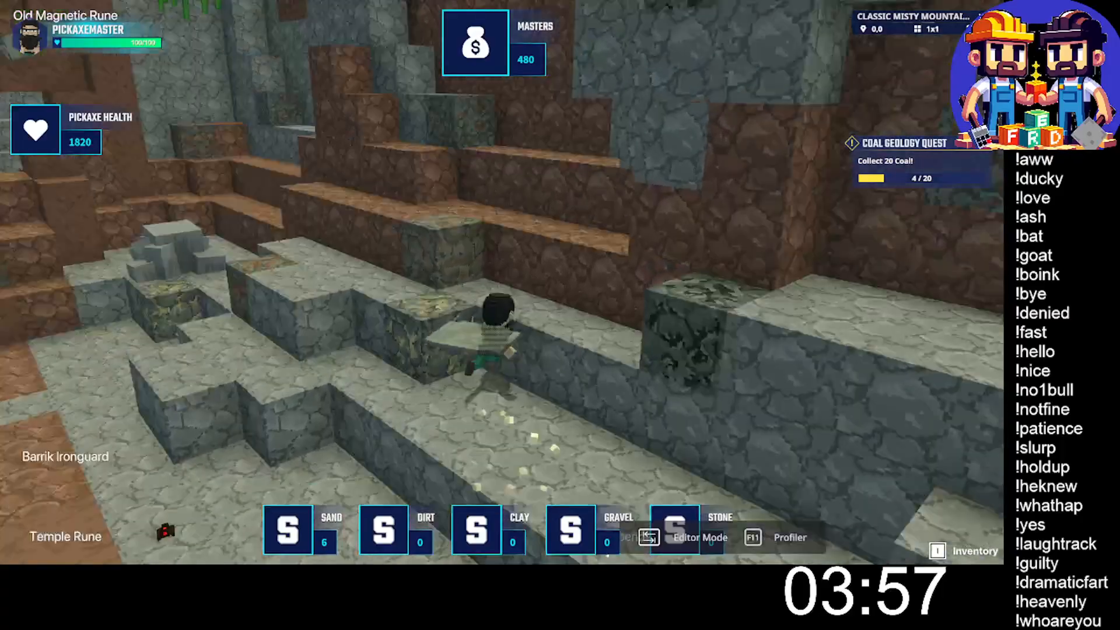
pyautogui.press('w')
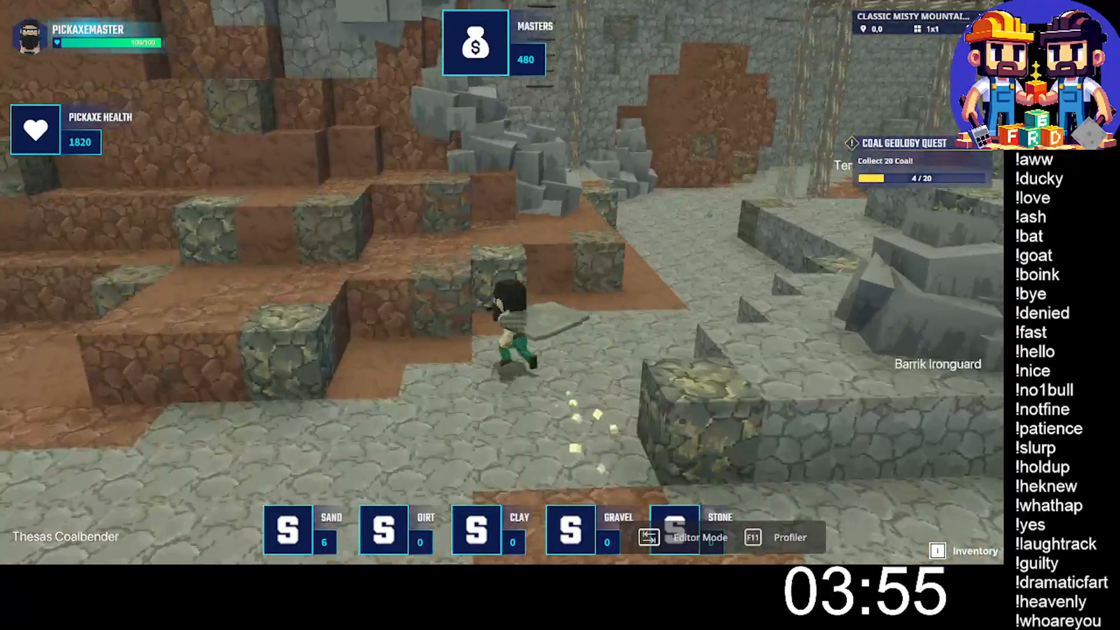
pyautogui.press('w')
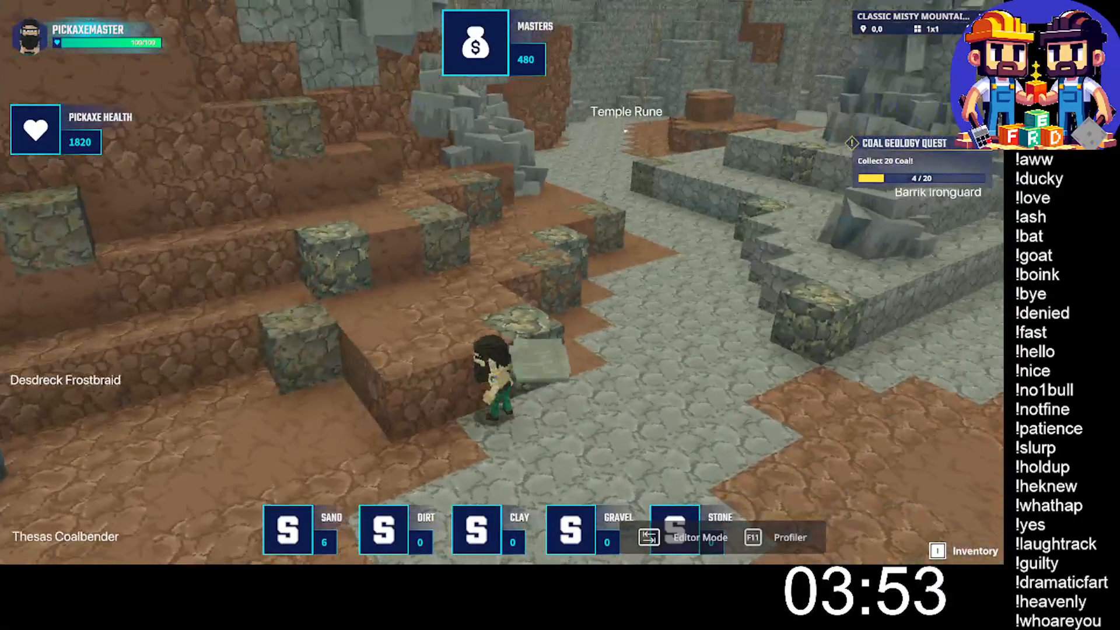
pyautogui.click(502, 282)
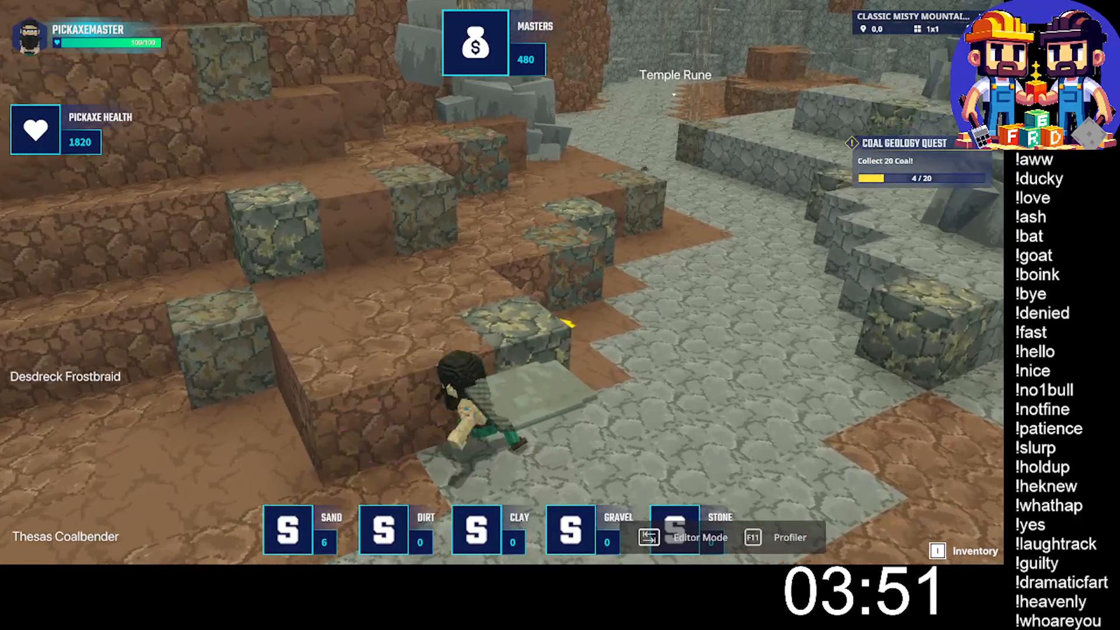
pyautogui.click(501, 282)
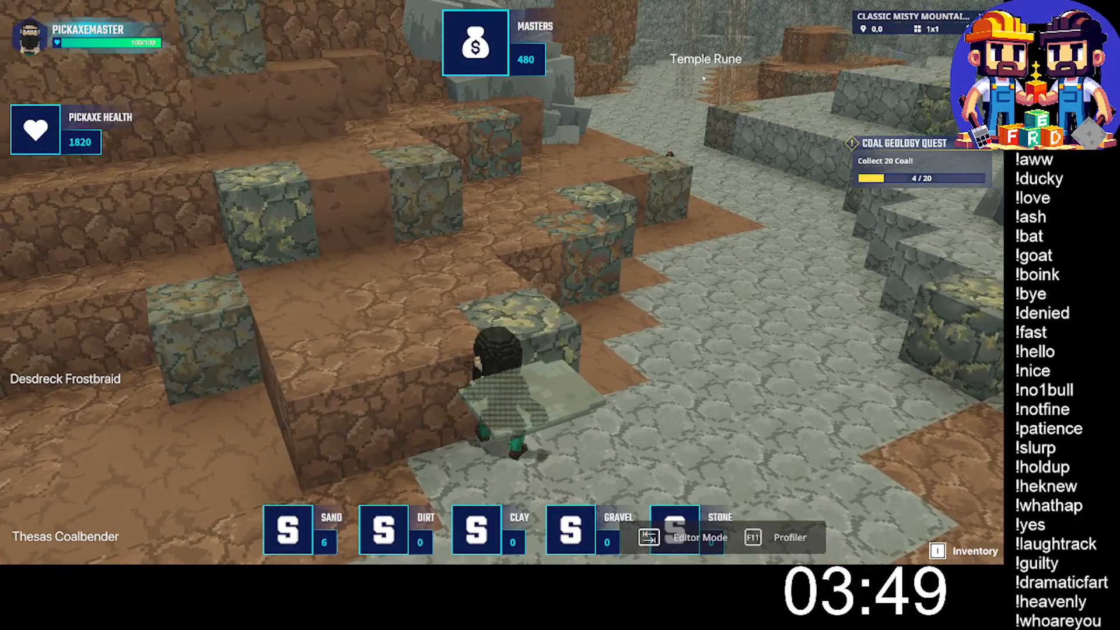
pyautogui.click(501, 282)
pyautogui.click(502, 282)
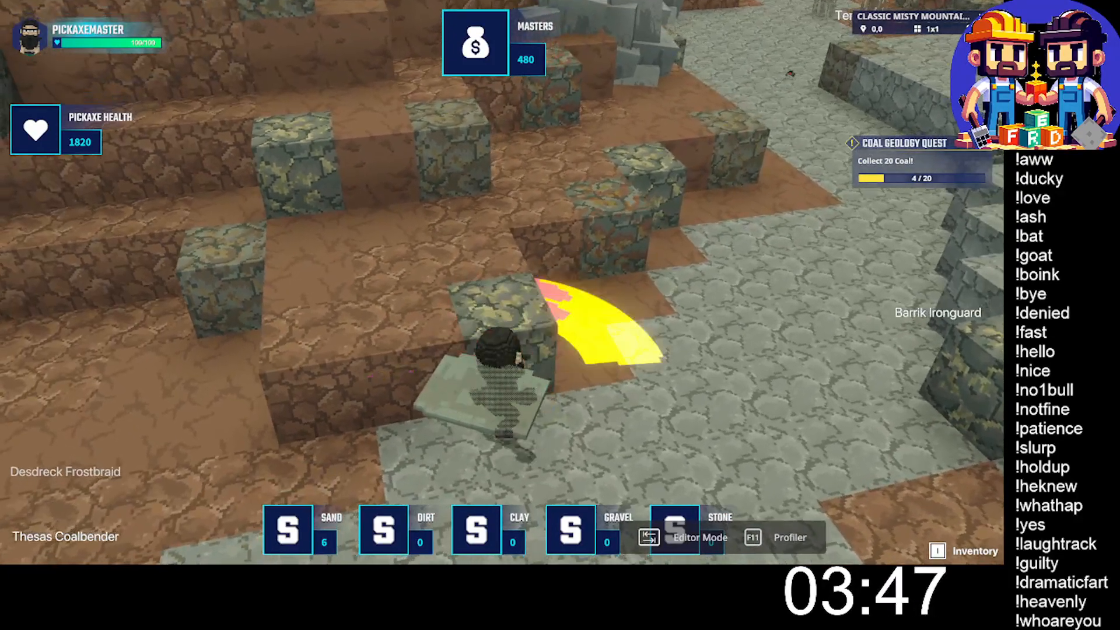
pyautogui.click(501, 282)
pyautogui.click(501, 282)
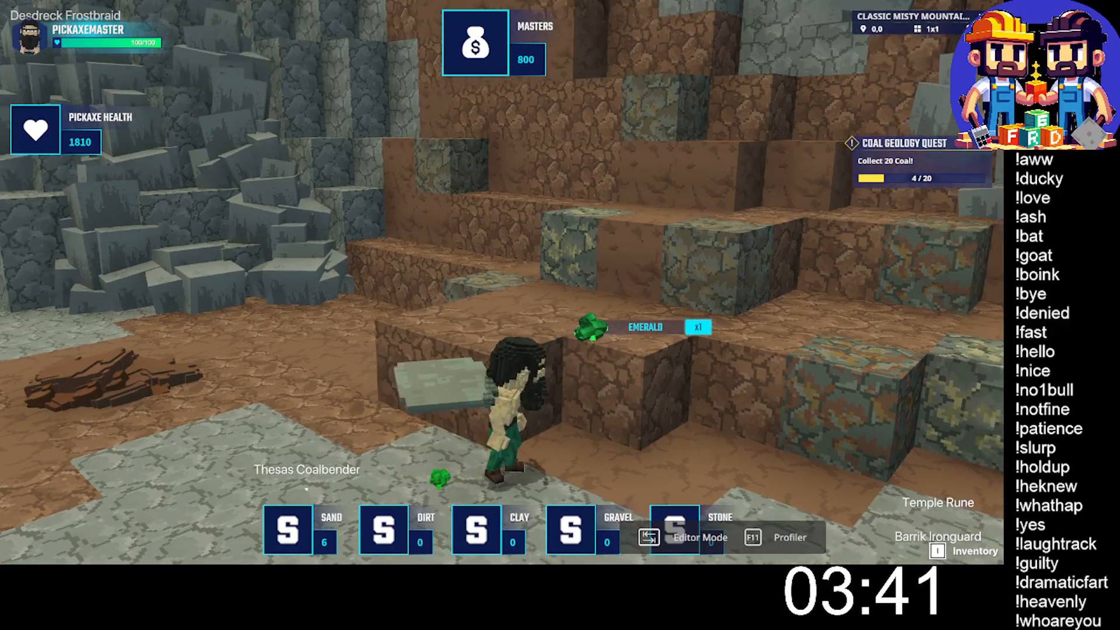
# - Climb onto the lowest brown terrace, mine the ore blocks in the wall ahead, and pick up the dropped coal
pyautogui.press('w')
pyautogui.press('space')
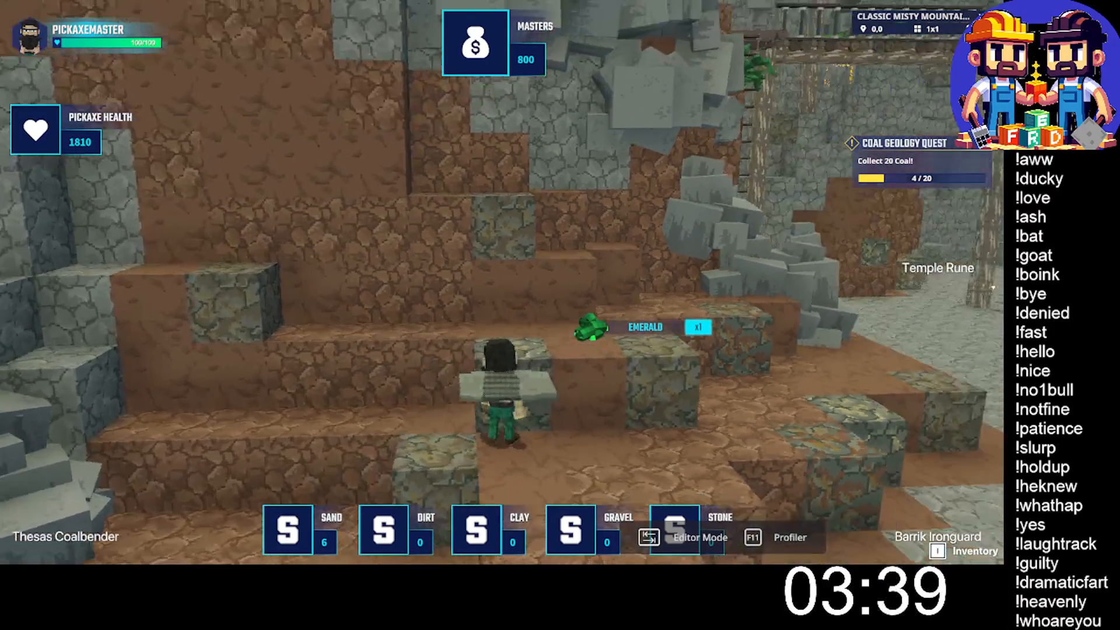
pyautogui.press('w')
pyautogui.click(501, 283)
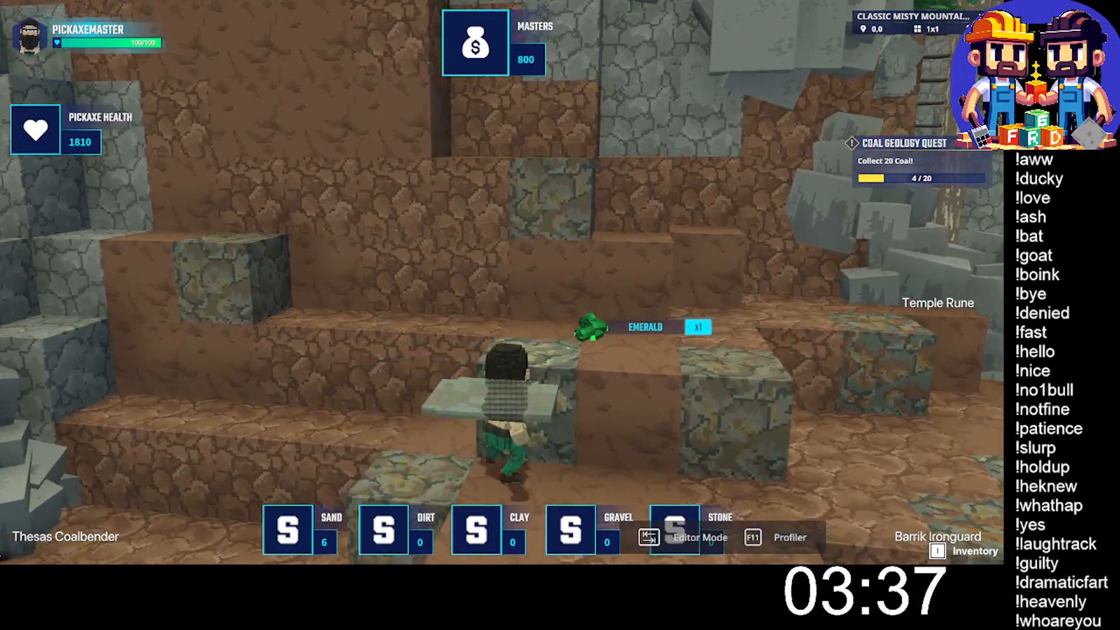
pyautogui.click(501, 282)
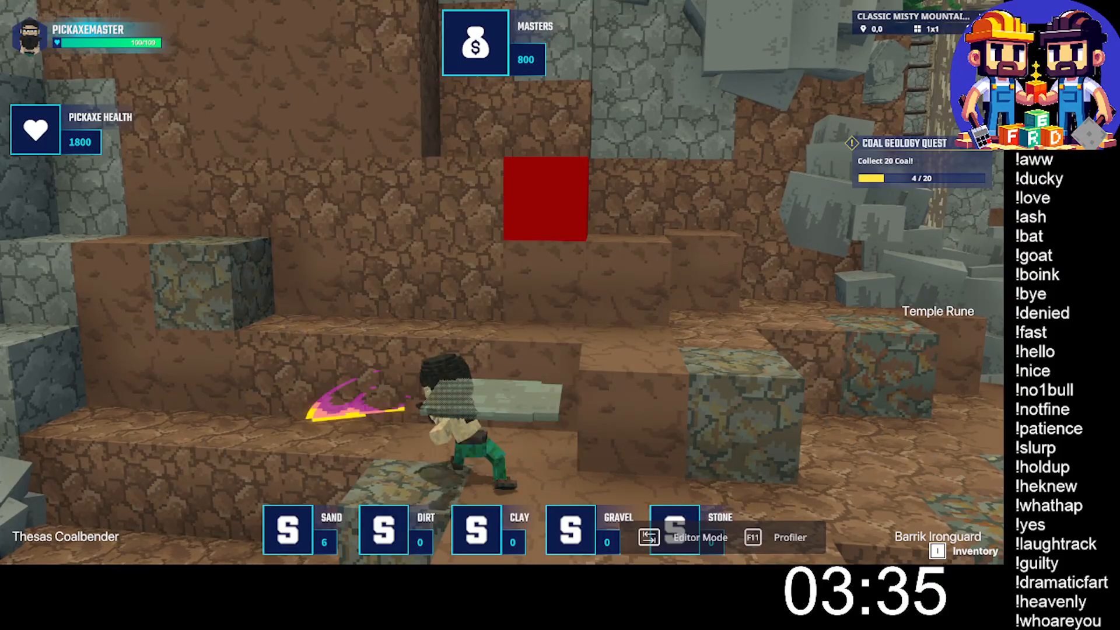
pyautogui.click(502, 282)
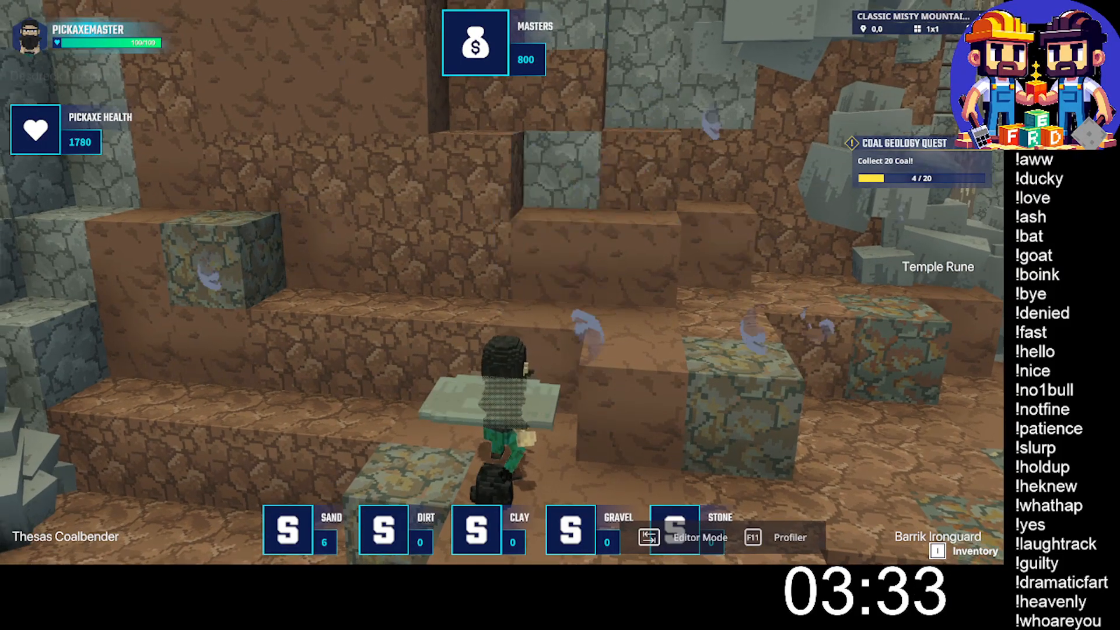
pyautogui.press('s')
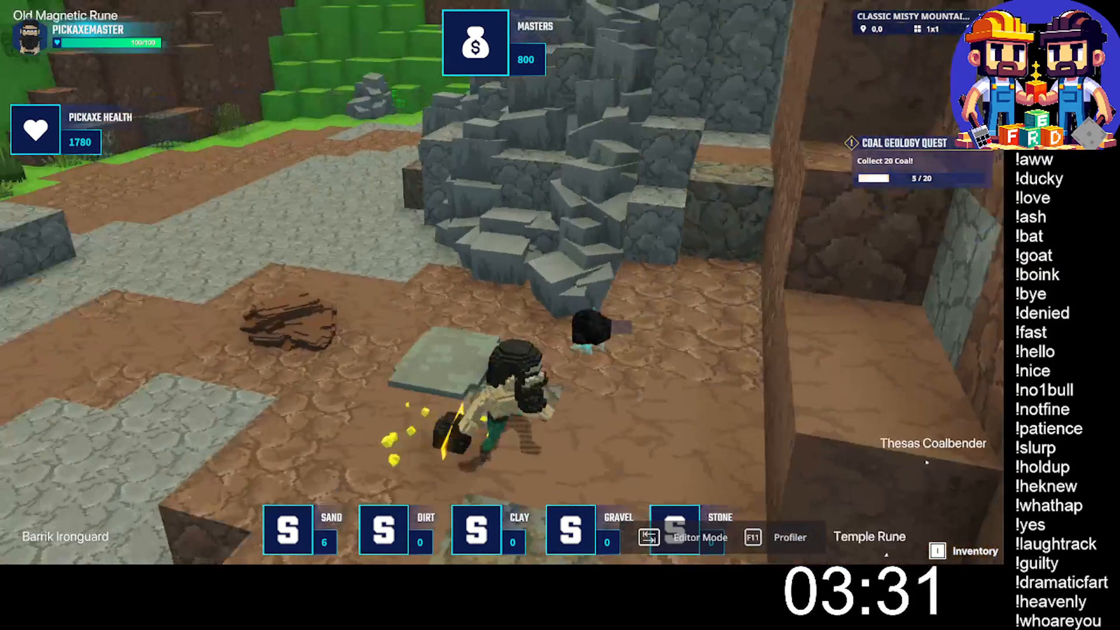
# - Run to the grassy slope, mine the ore block beside the grey rock pile, and collect the sand
pyautogui.press('w')
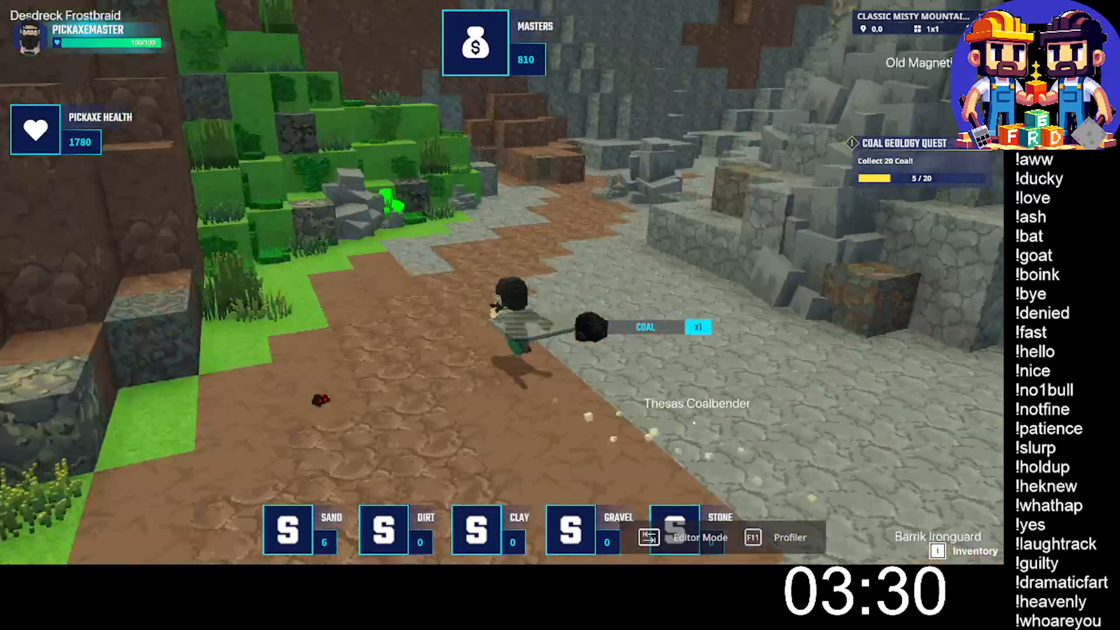
pyautogui.press('space')
pyautogui.press('w')
pyautogui.press('s')
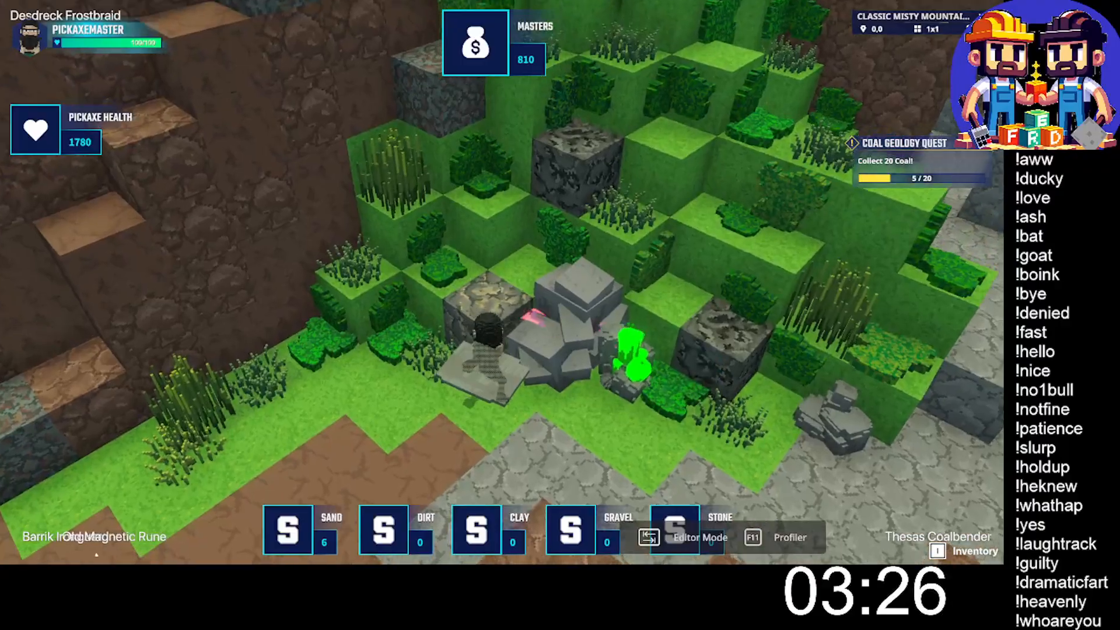
pyautogui.press('w')
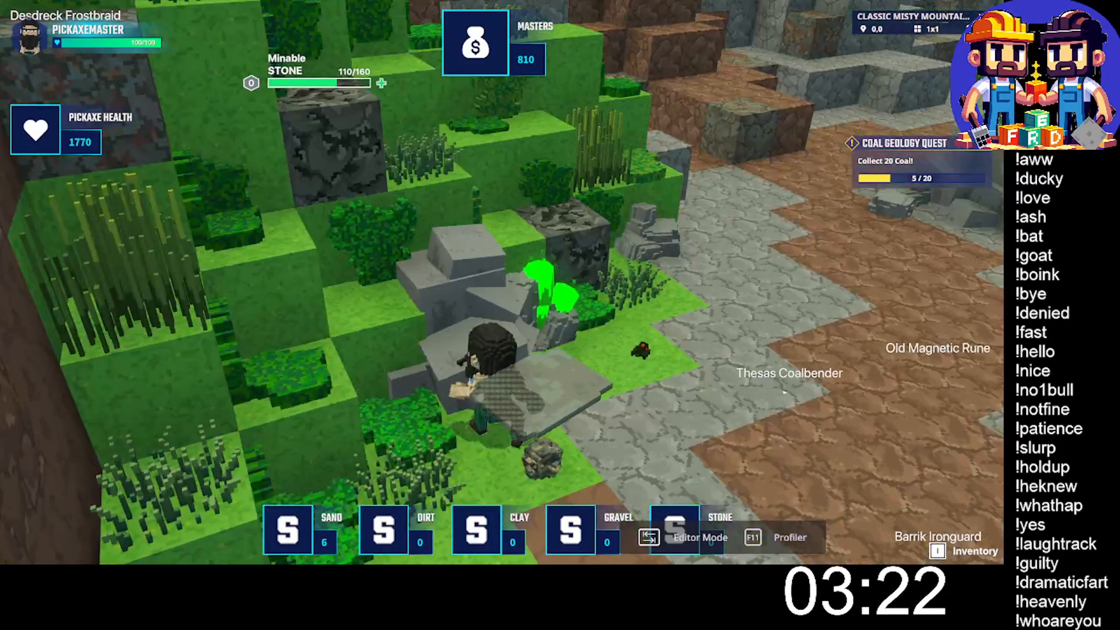
pyautogui.press('w')
# - Enter the grey stone gully, mine the ore block at the corner of the low ledge, and collect its coal
pyautogui.press('w')
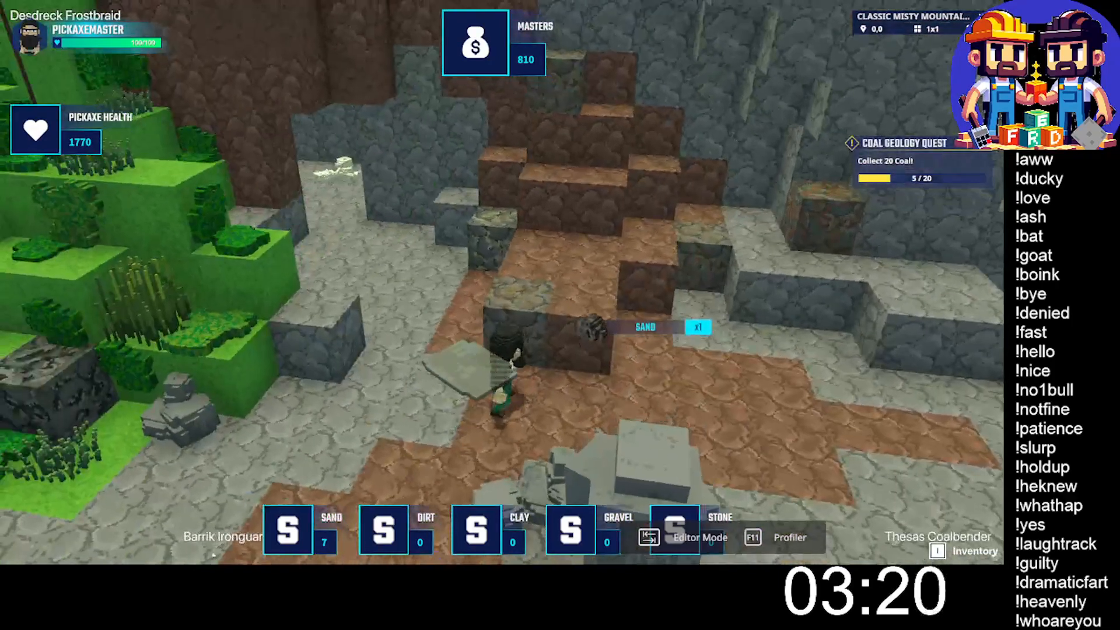
pyautogui.press('w')
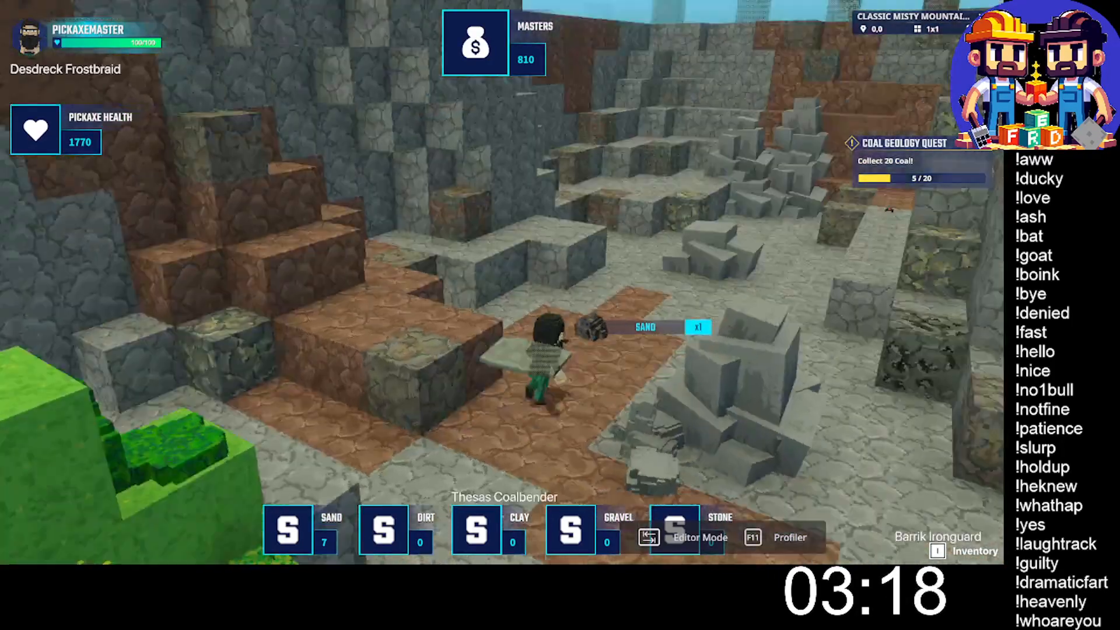
pyautogui.press('w')
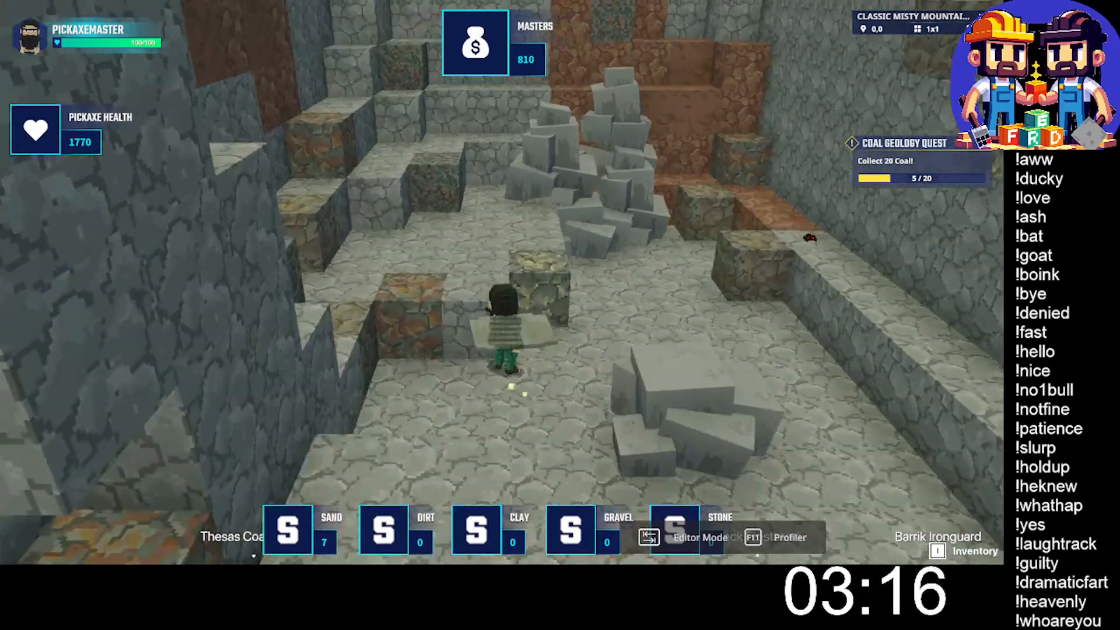
pyautogui.press('d')
pyautogui.press('s')
pyautogui.press('w')
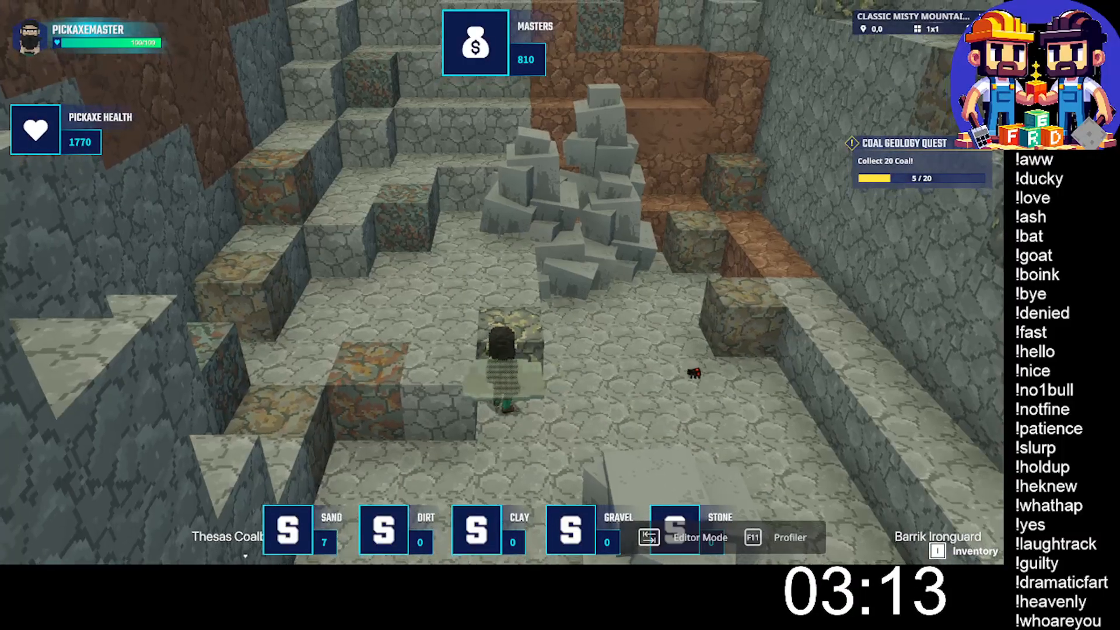
pyautogui.click(502, 282)
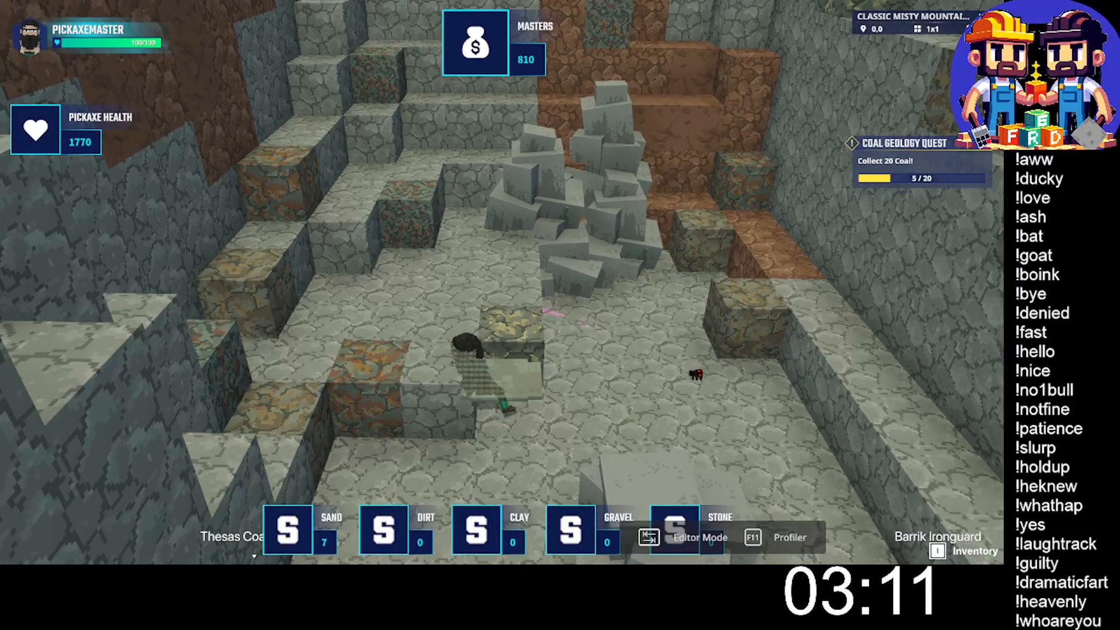
pyautogui.click(501, 283)
pyautogui.click(501, 282)
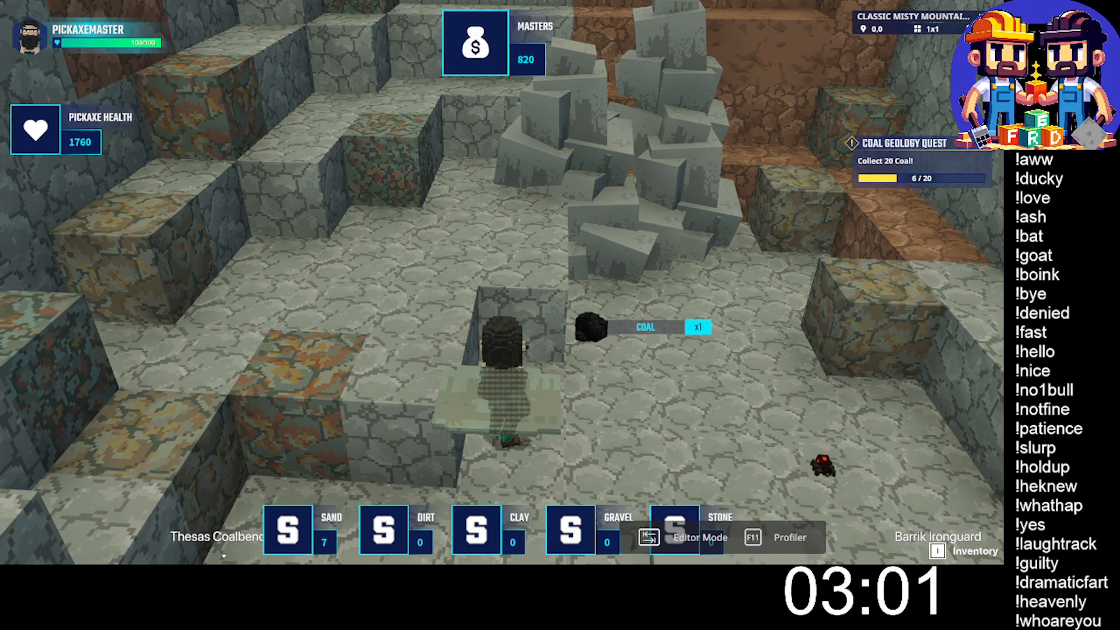
# - Jump onto the narrow ledge along the opposite gully wall, mine the ore block set into it, and gather the coal
pyautogui.press('w')
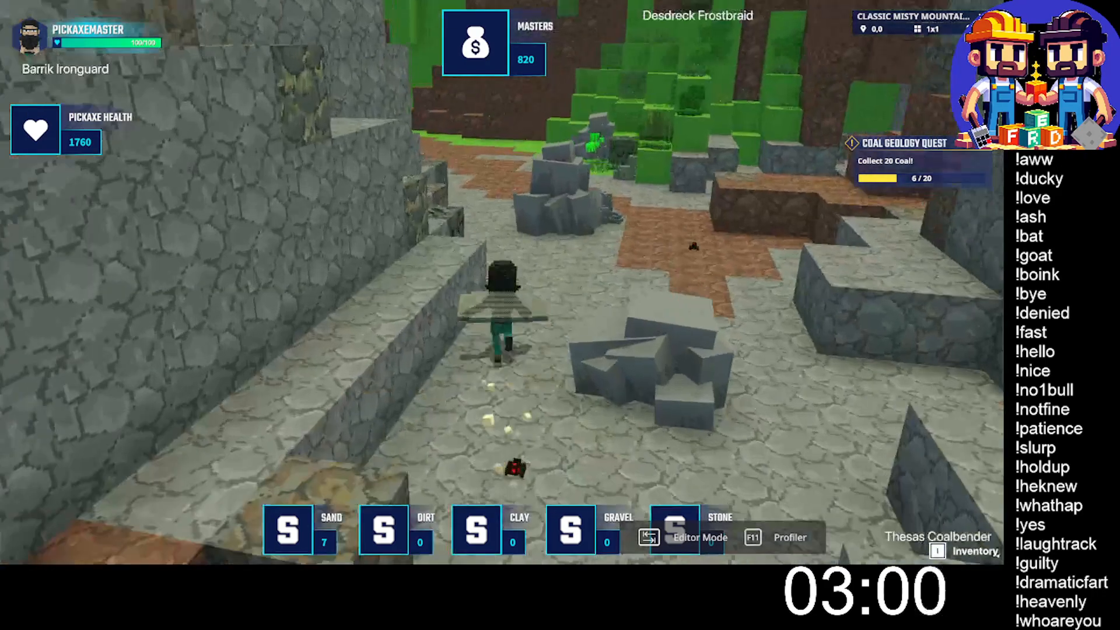
pyautogui.press('w')
pyautogui.press('space')
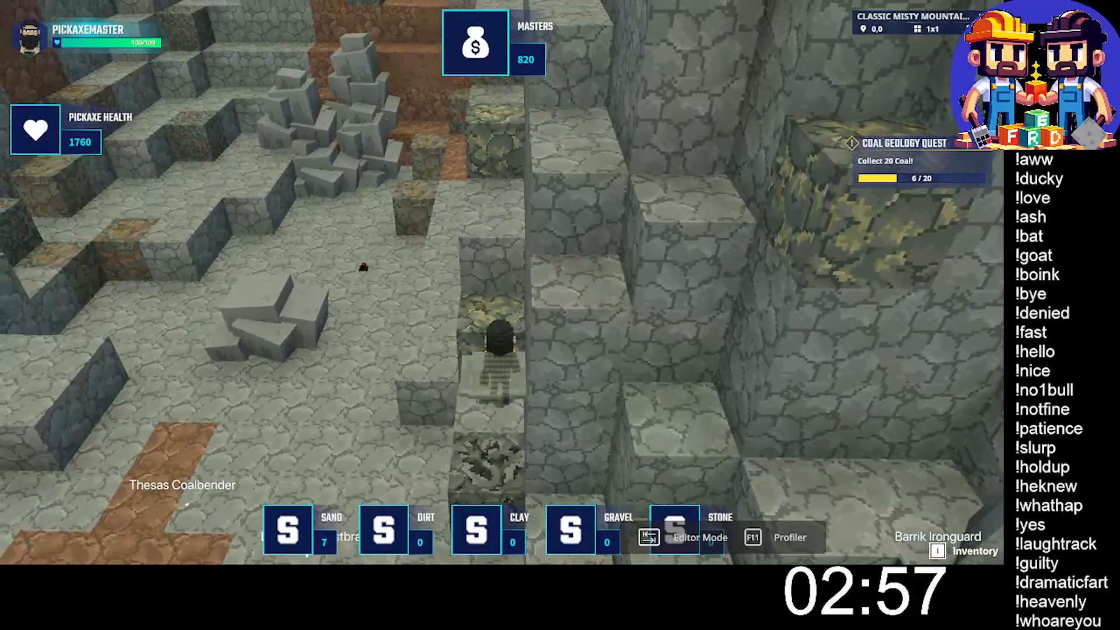
pyautogui.click(501, 281)
pyautogui.press('a')
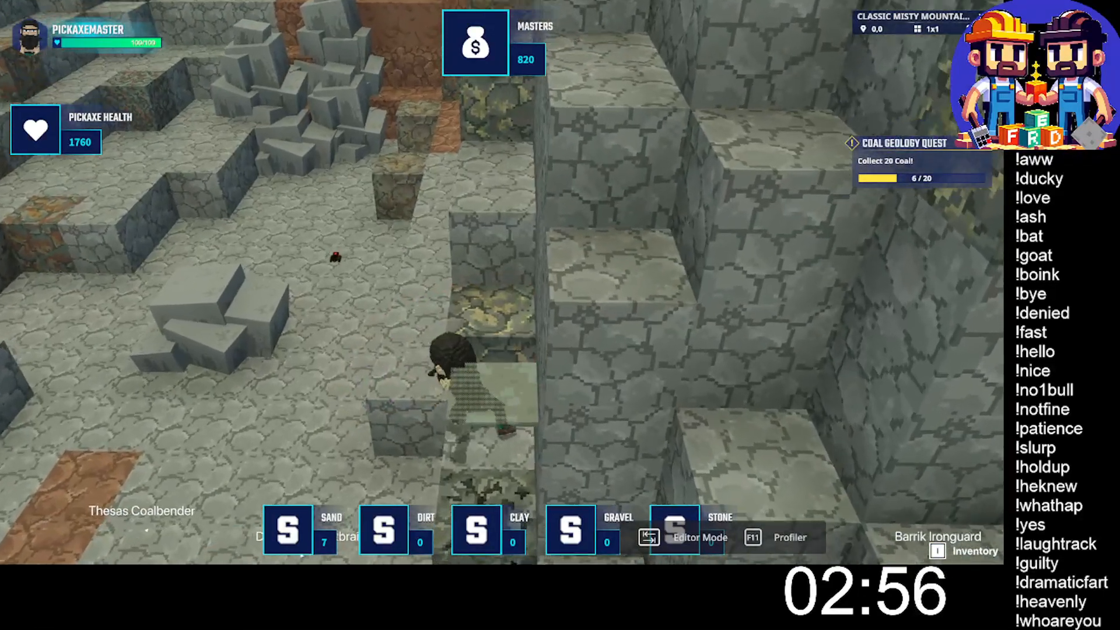
pyautogui.click(501, 281)
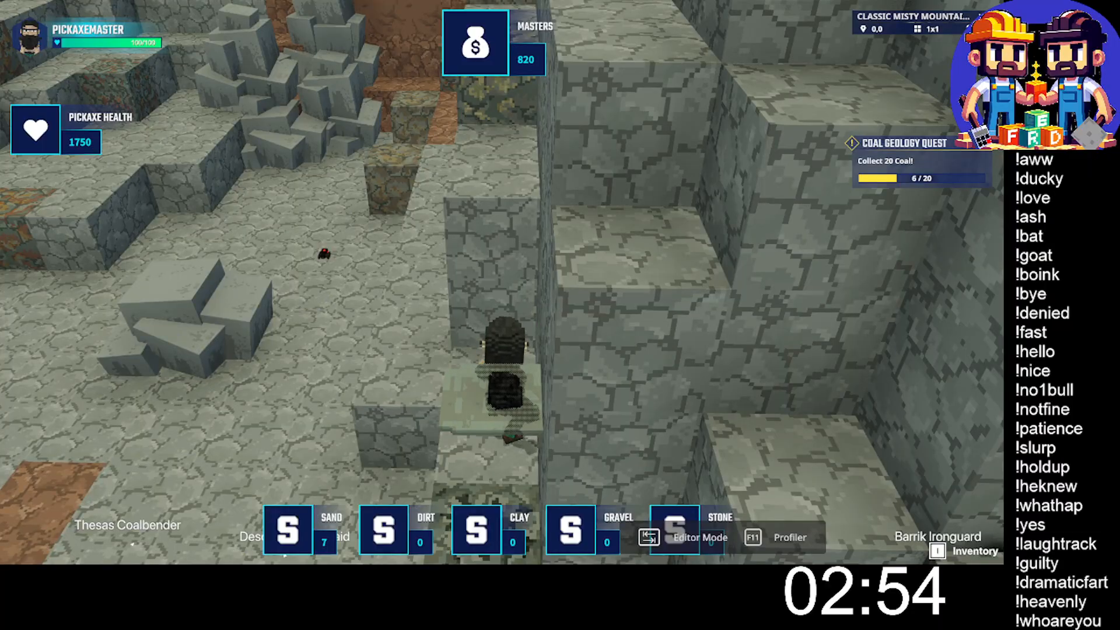
pyautogui.press('s')
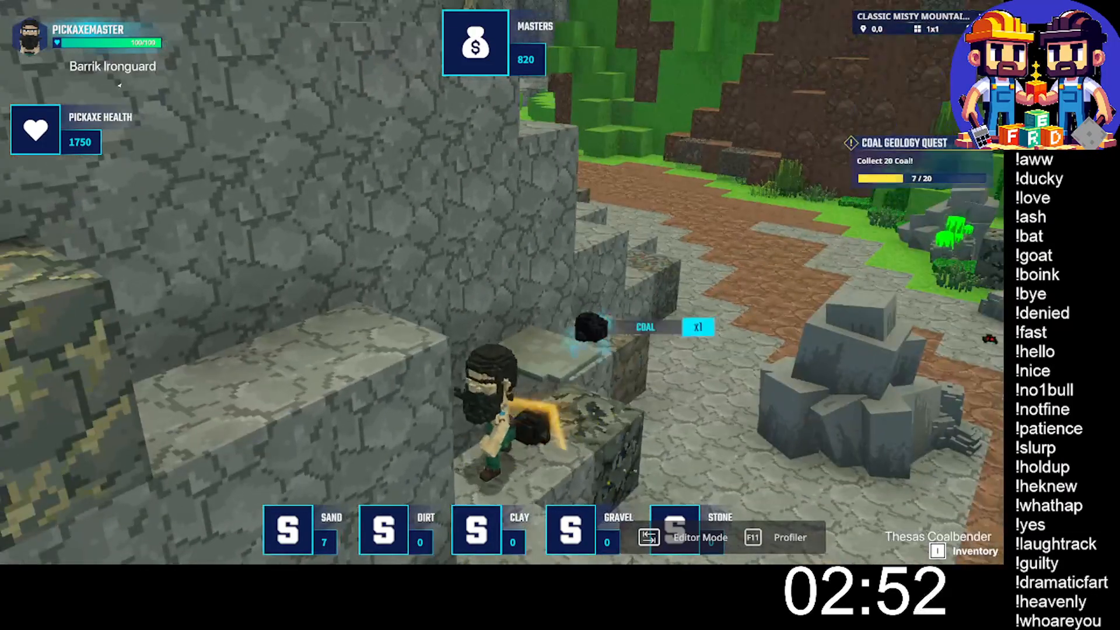
# - Leave the gully for the grass at the foot of the brown cliff, mine the closest ore block, and collect its drops
pyautogui.press('w')
pyautogui.press('space')
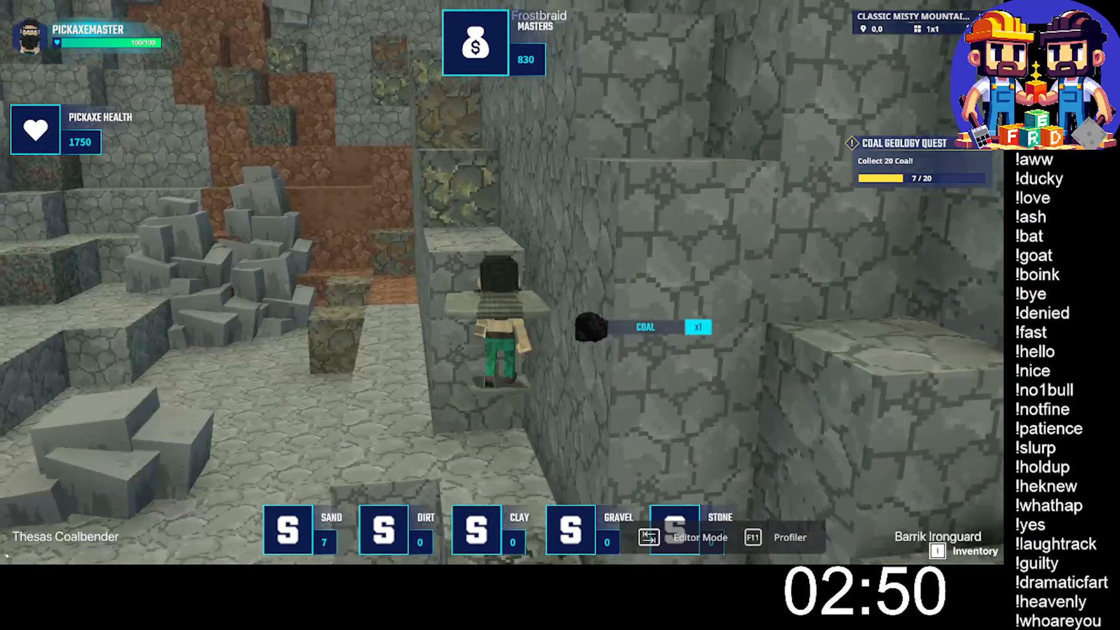
pyautogui.press('w')
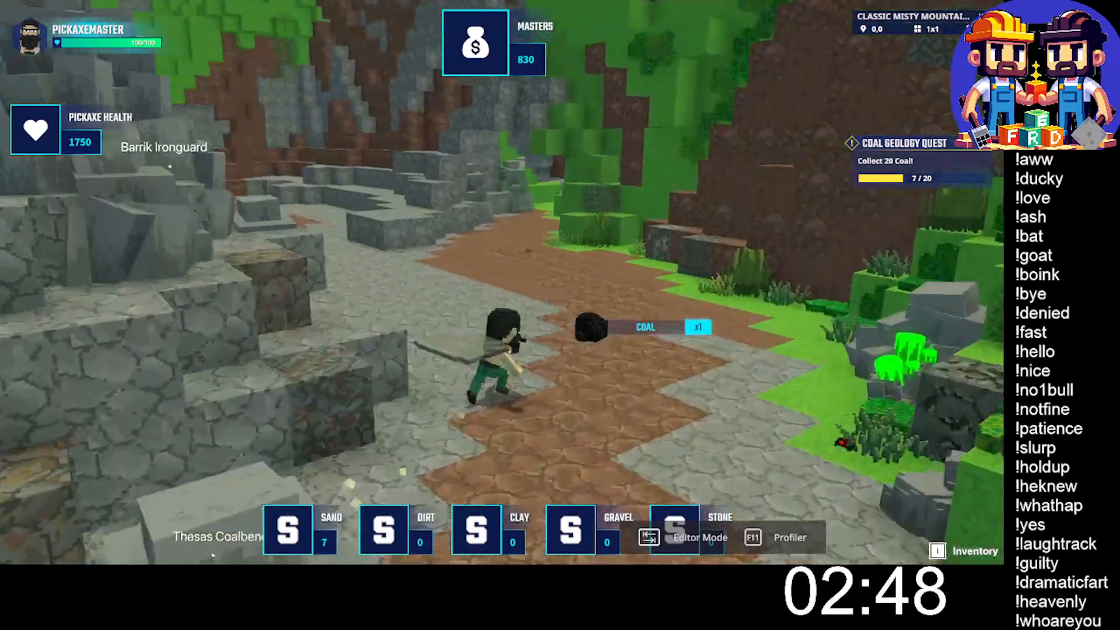
pyautogui.press('w')
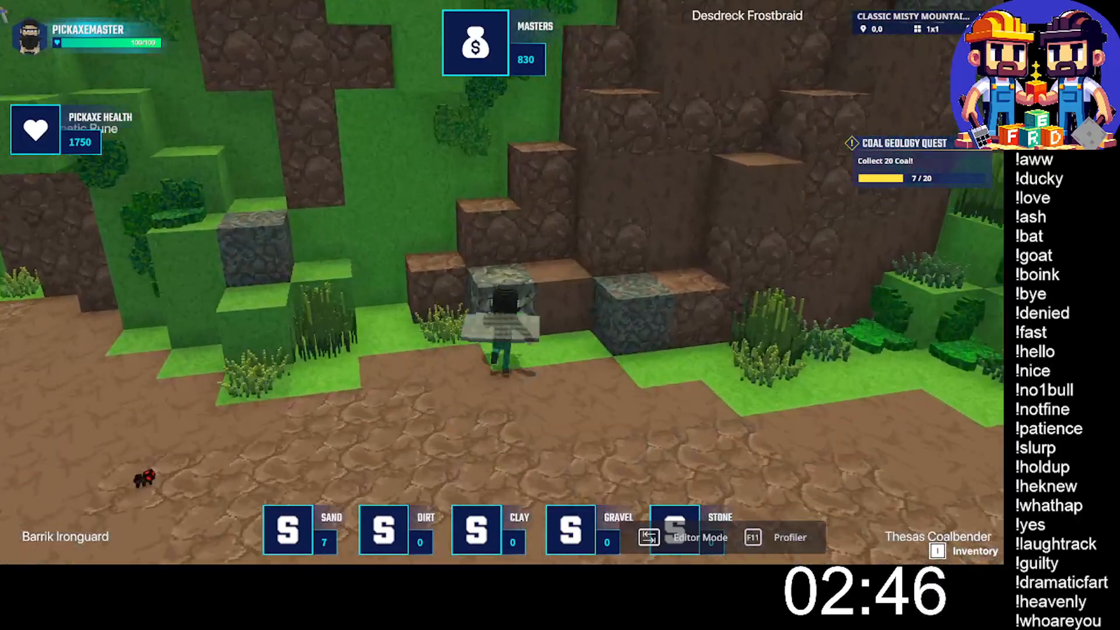
pyautogui.click(501, 282)
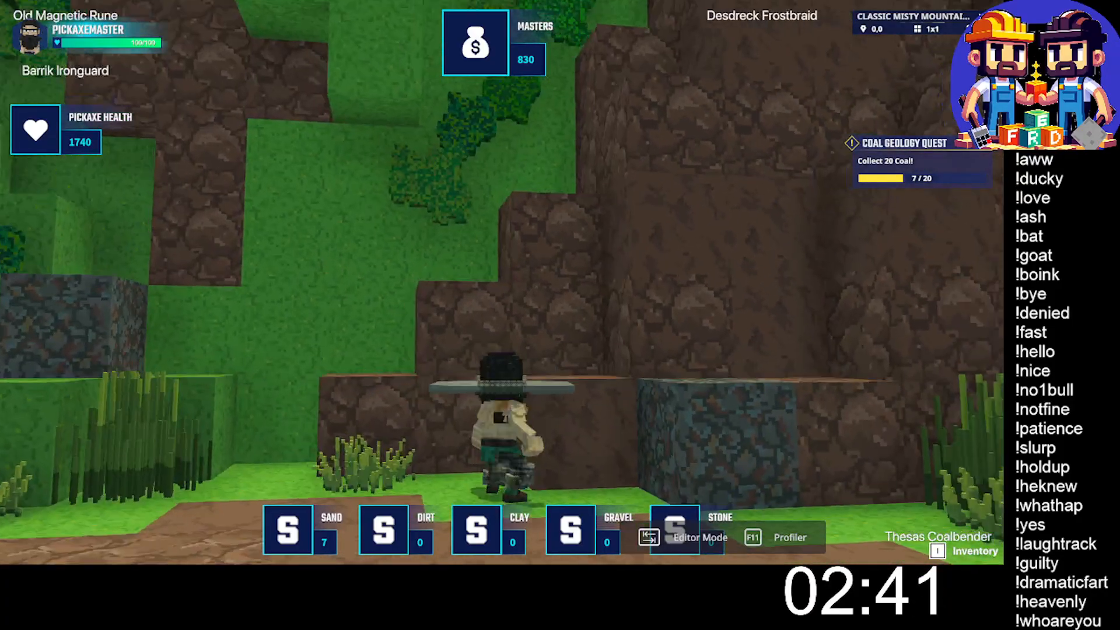
pyautogui.click(502, 282)
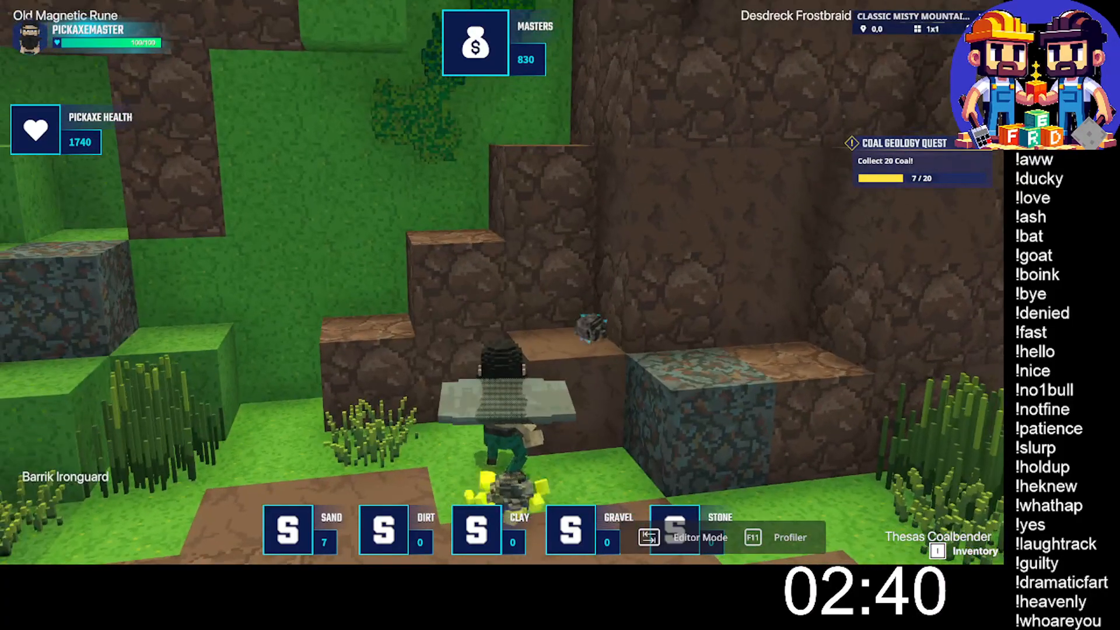
pyautogui.press('w')
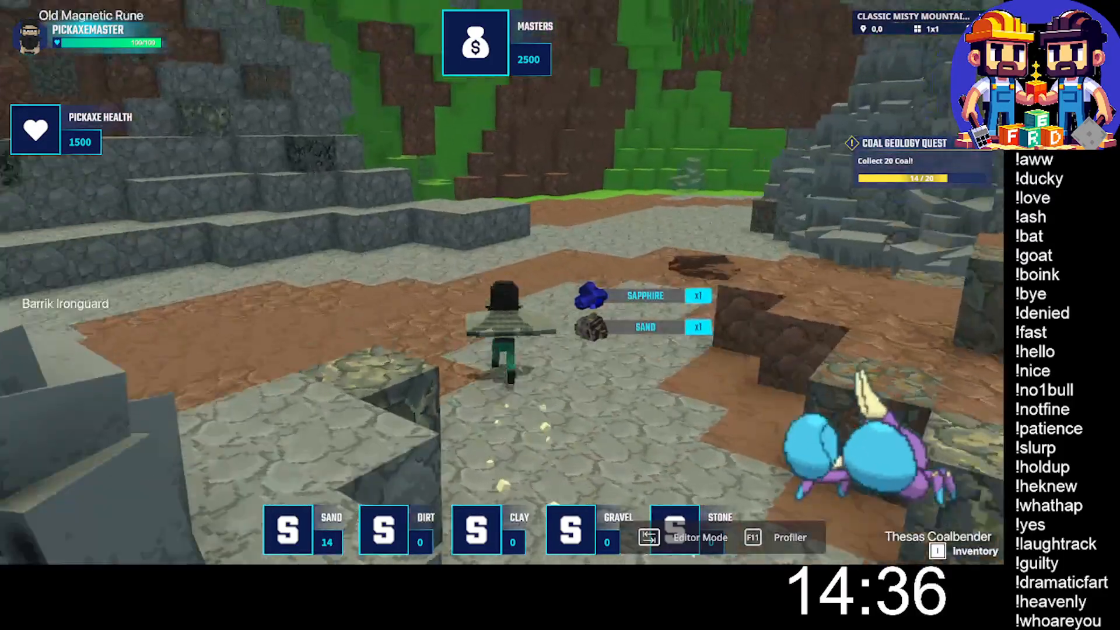
# - Run through the cavern to the grey ledges below the brown terraces, mine the ore block beside the low step, and collect the sand
pyautogui.press('w')
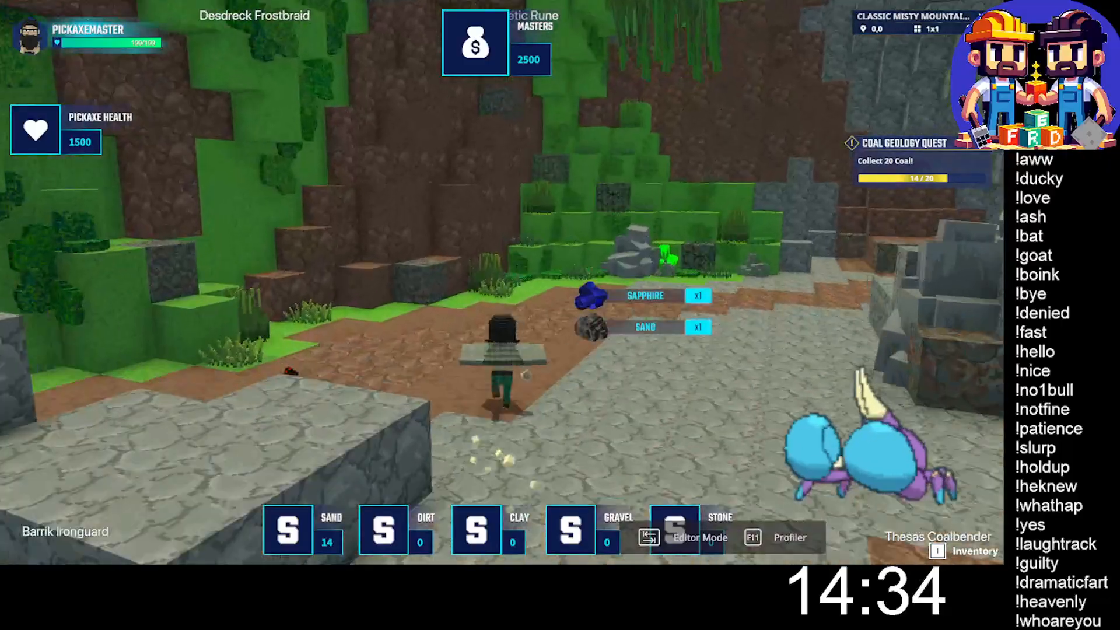
pyautogui.press('w')
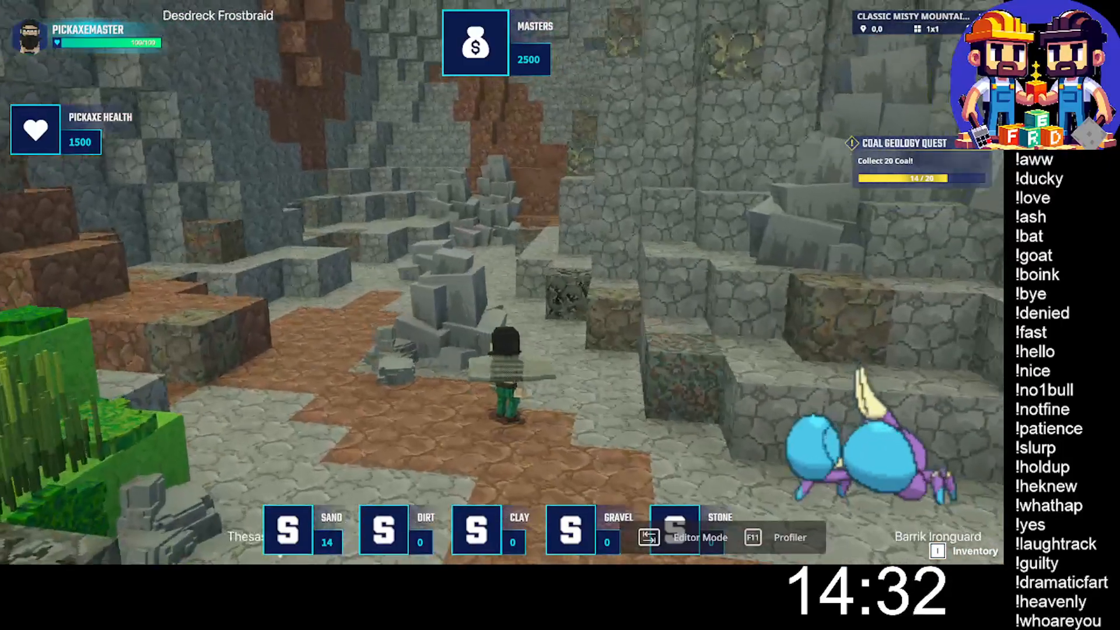
pyautogui.press('w')
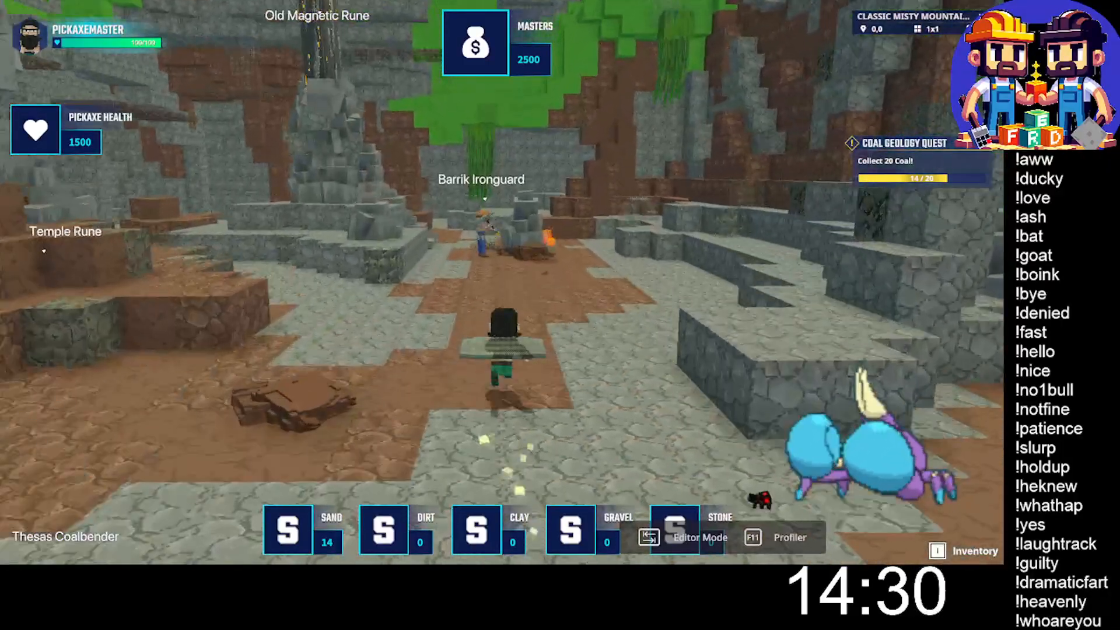
pyautogui.press('w')
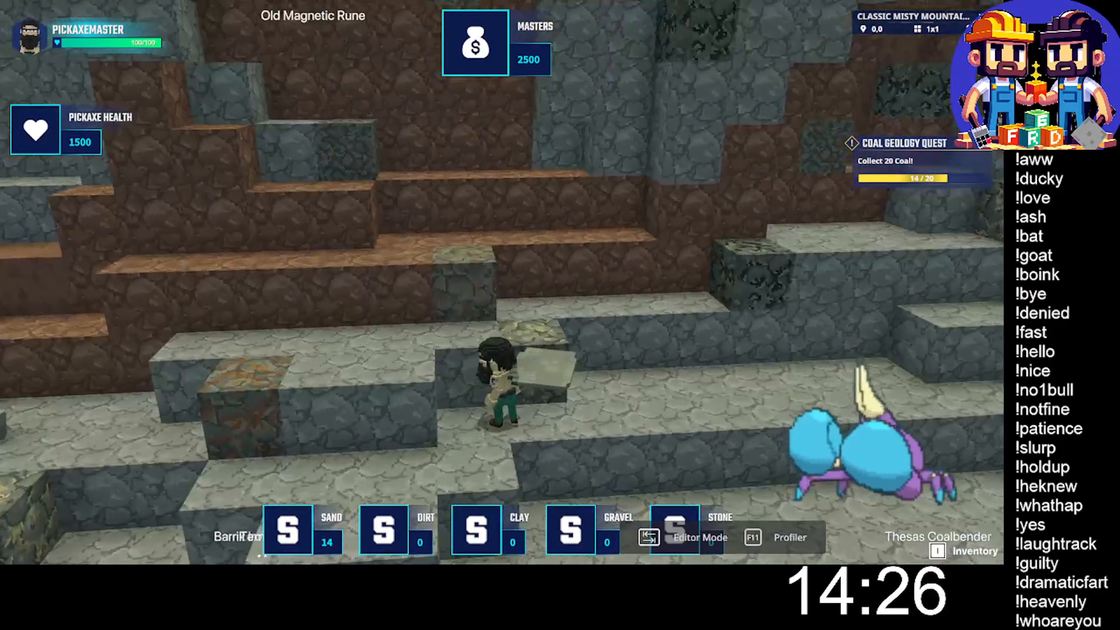
pyautogui.press('a')
pyautogui.click(502, 283)
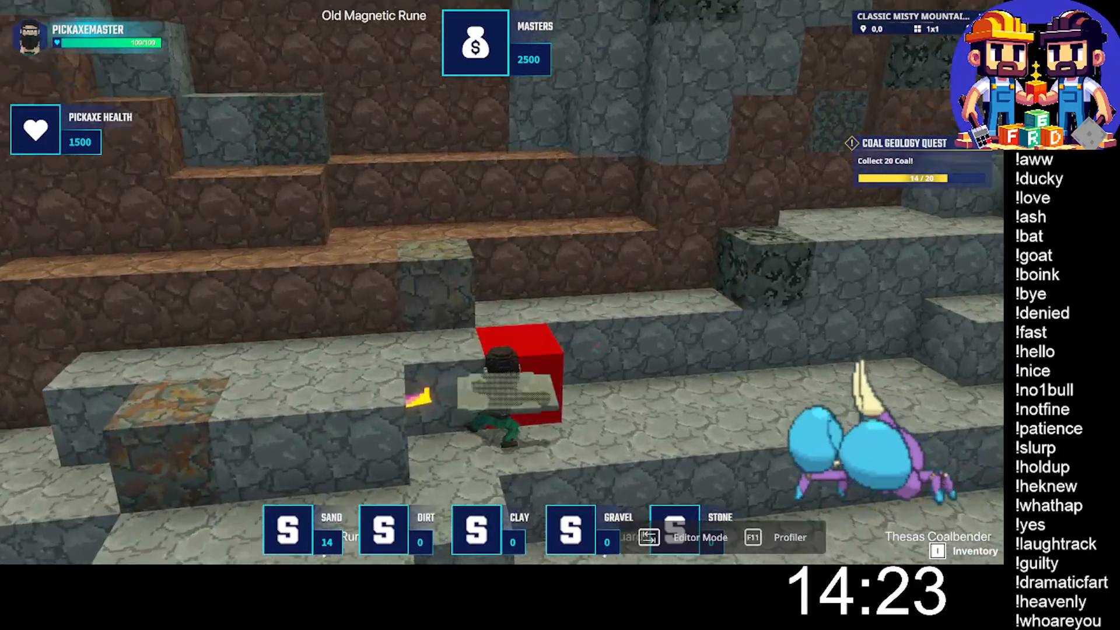
pyautogui.click(501, 282)
pyautogui.click(502, 283)
pyautogui.click(502, 283)
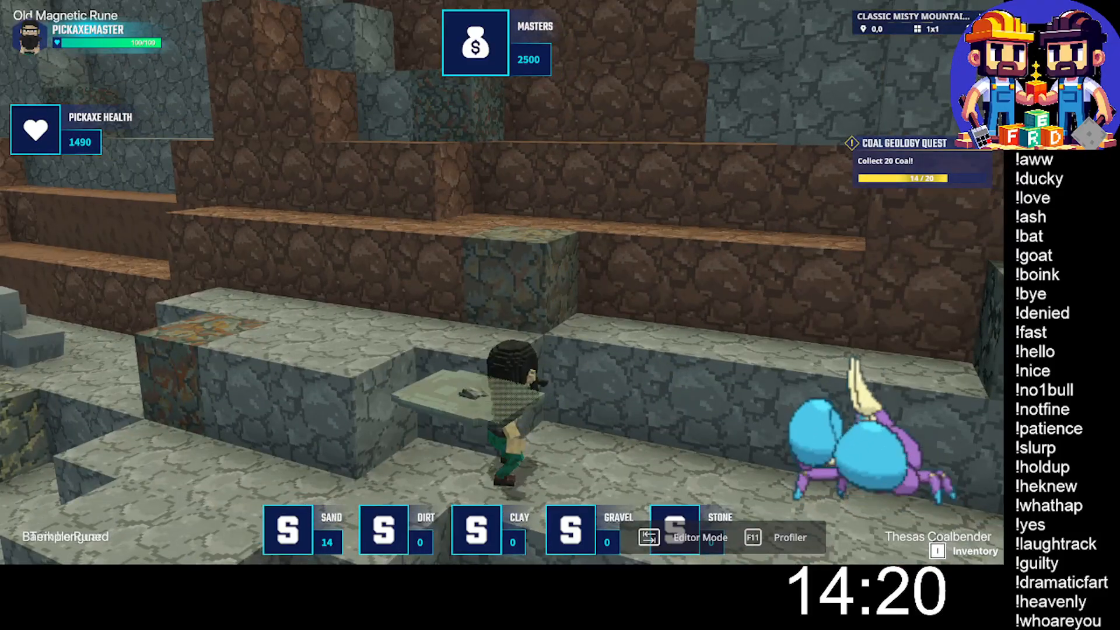
pyautogui.click(502, 282)
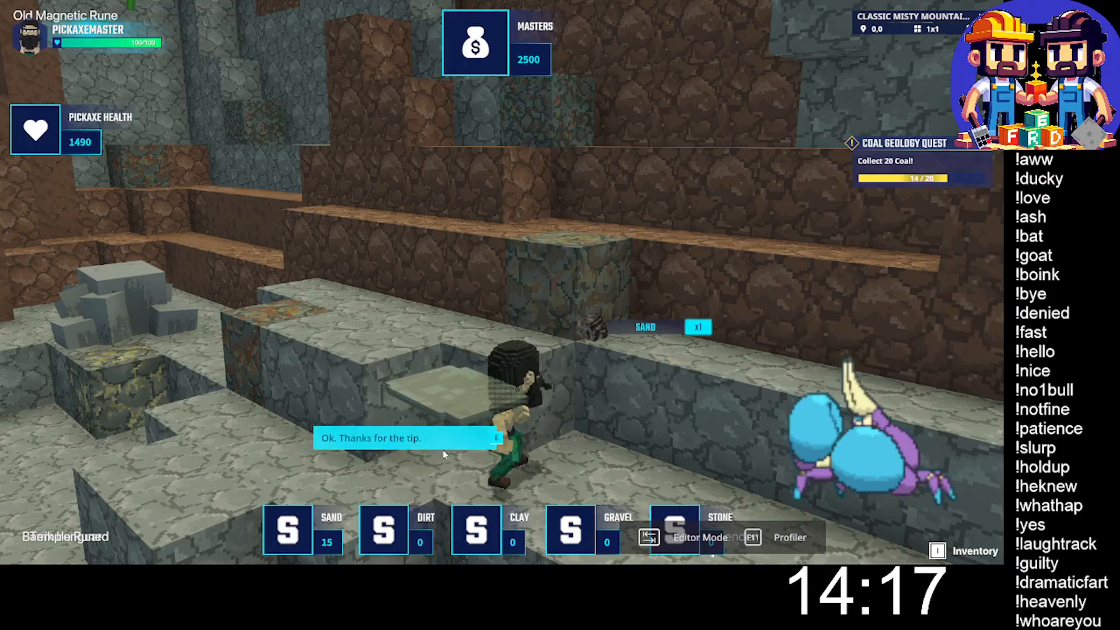
# - Dismiss the tip dialog, run to the brown stepped rocks beside the grassy mound, mine the ore block at their foot, and collect its sand
pyautogui.click(443, 450)
pyautogui.press('w')
pyautogui.press('space')
pyautogui.press('w')
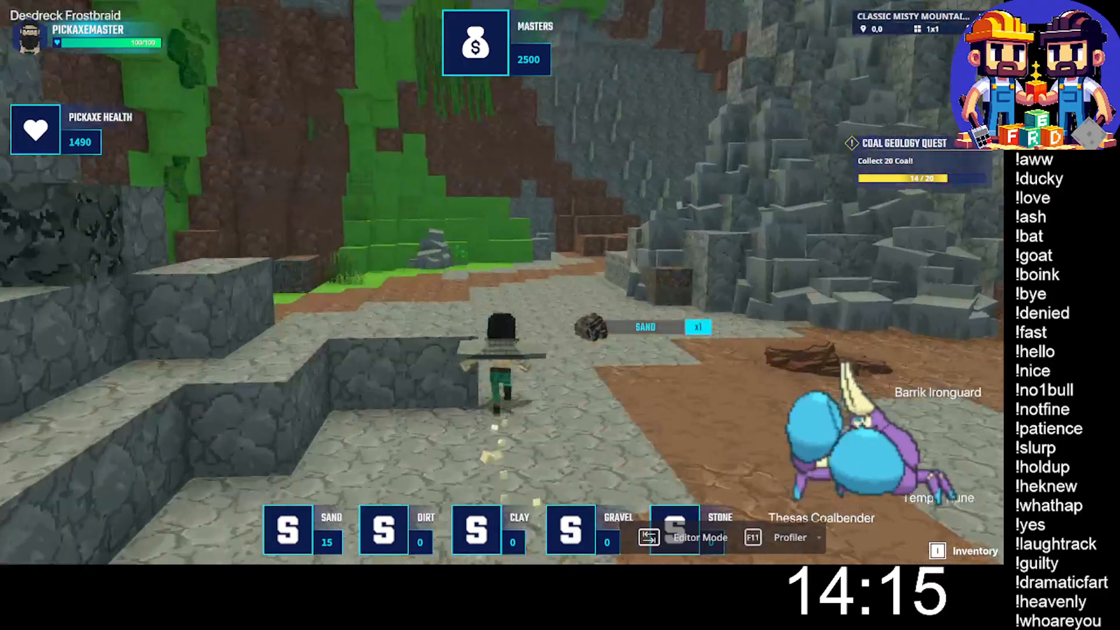
pyautogui.press('w')
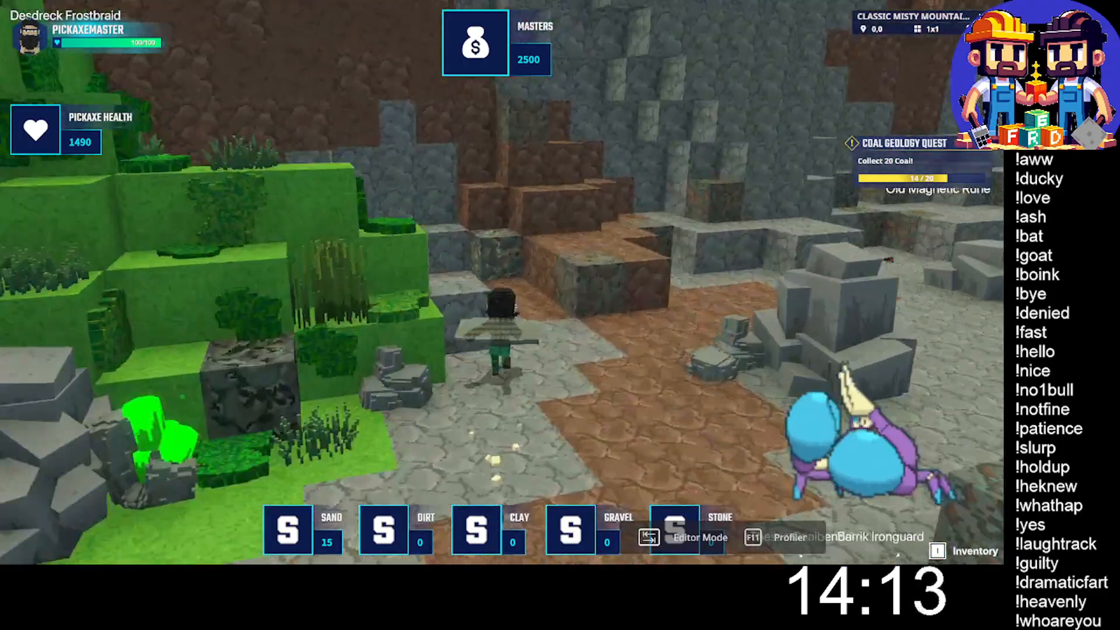
pyautogui.press('w')
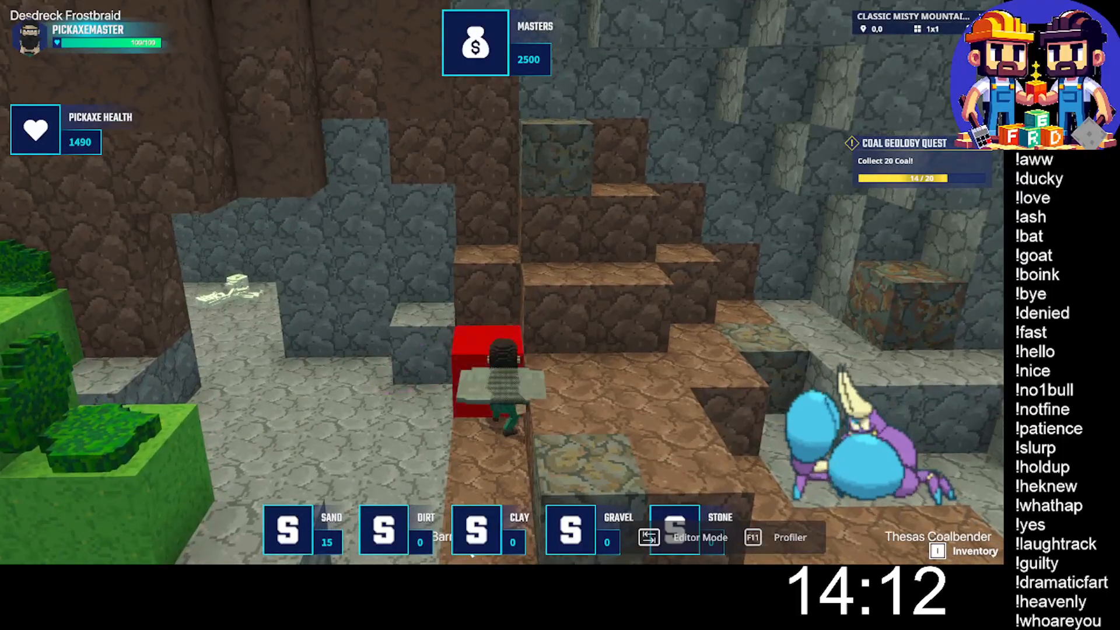
pyautogui.click(502, 282)
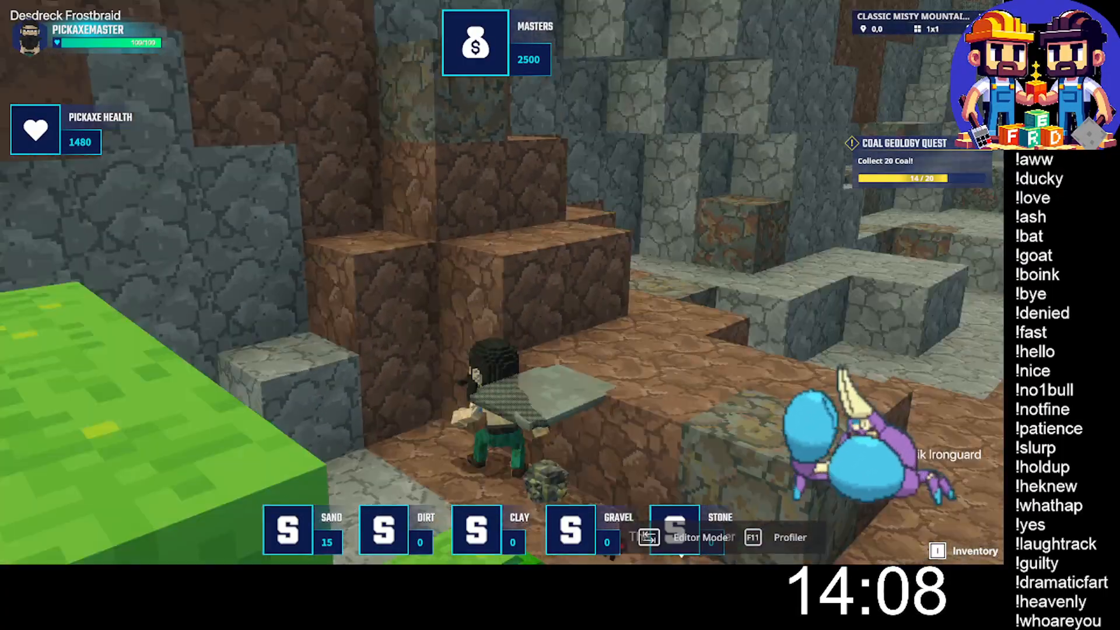
pyautogui.press('s')
pyautogui.press('s')
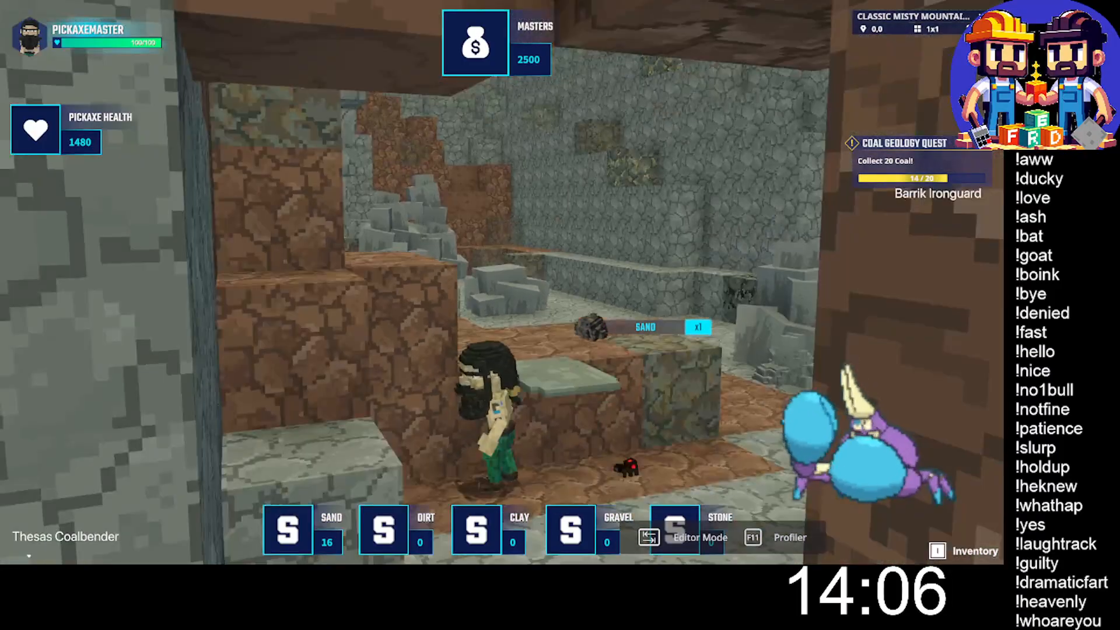
# - Run down the grey stone gully and climb the brown and grey steps at its far end to the yellow-flecked ore block
pyautogui.press('w')
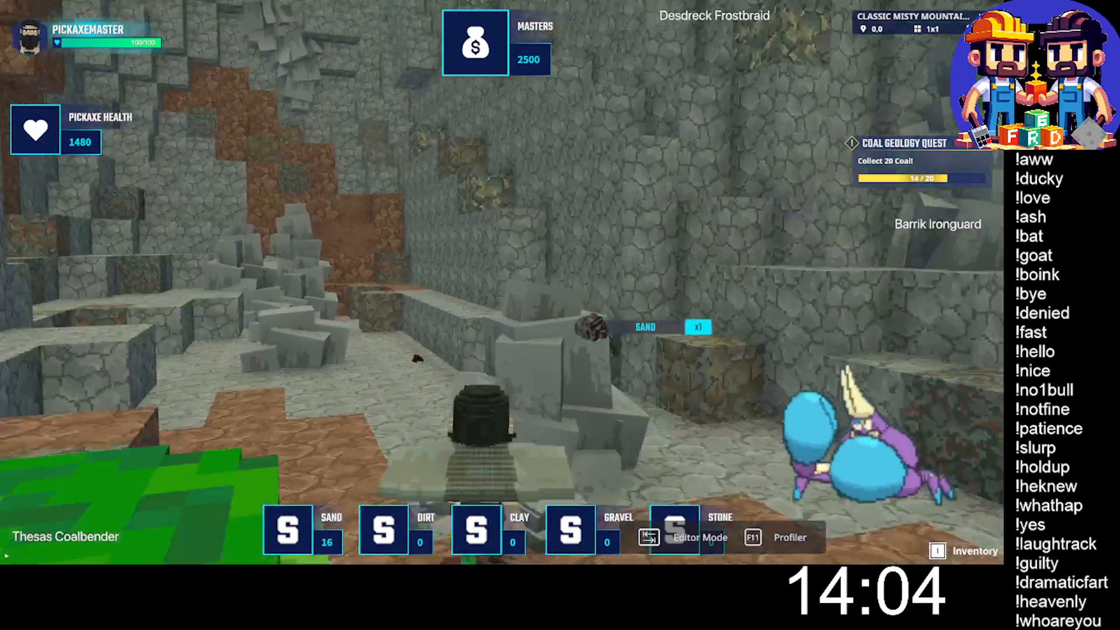
pyautogui.press('space')
pyautogui.press('w')
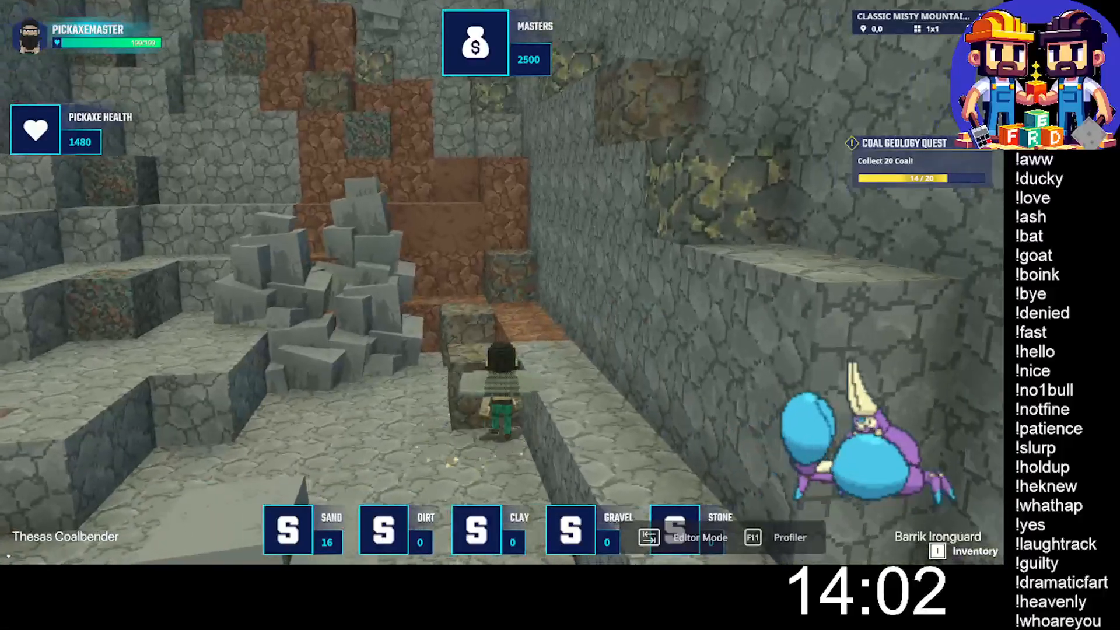
pyautogui.press('w')
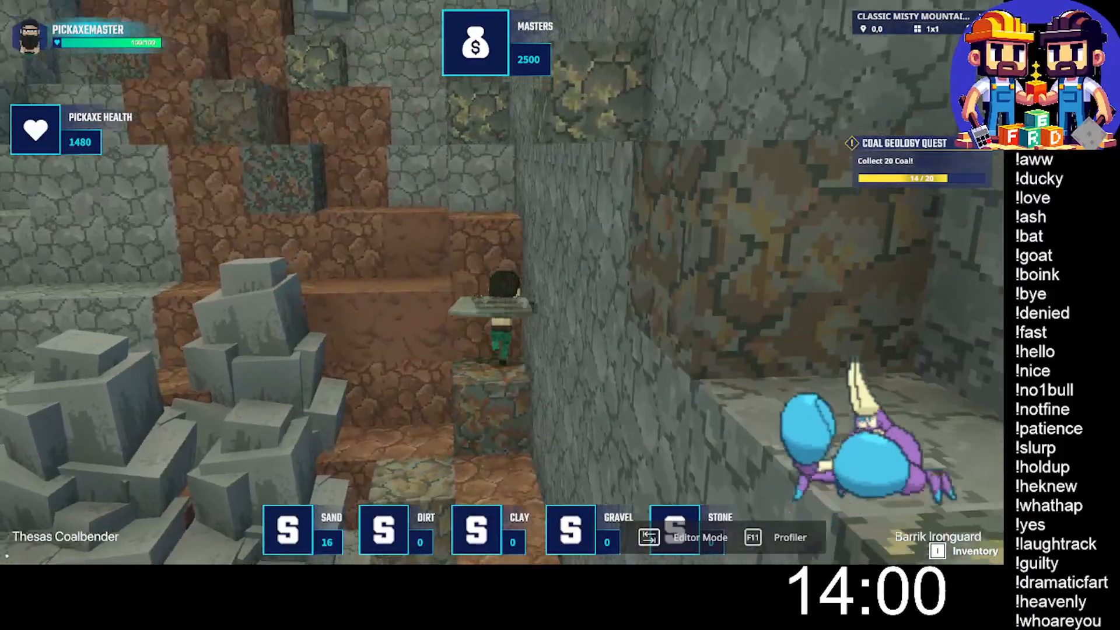
pyautogui.press('w')
pyautogui.press('space')
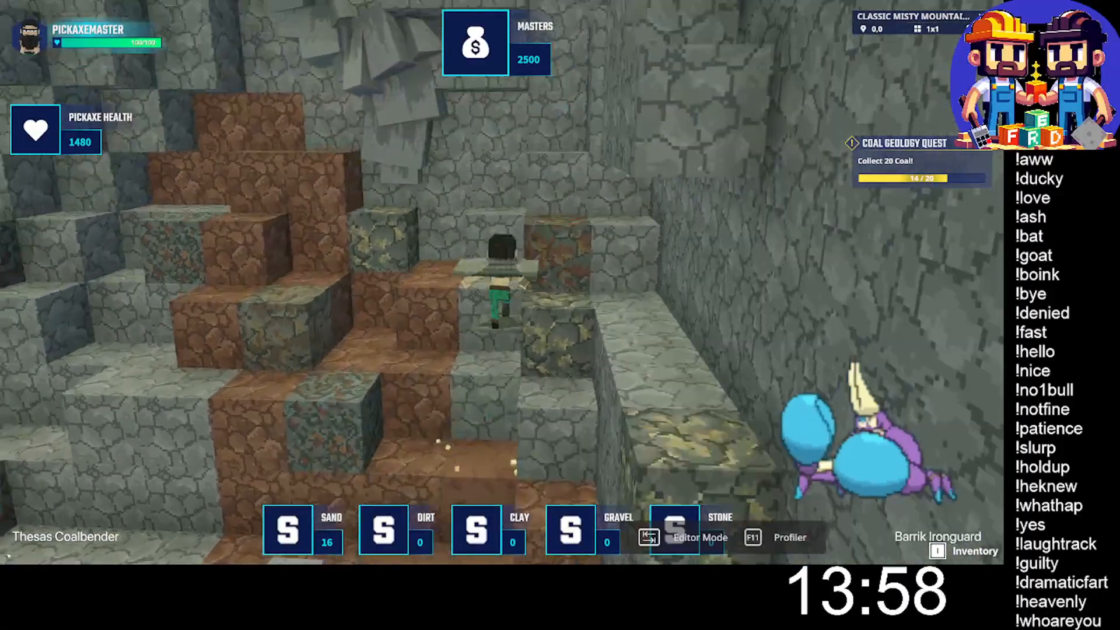
pyautogui.press('w')
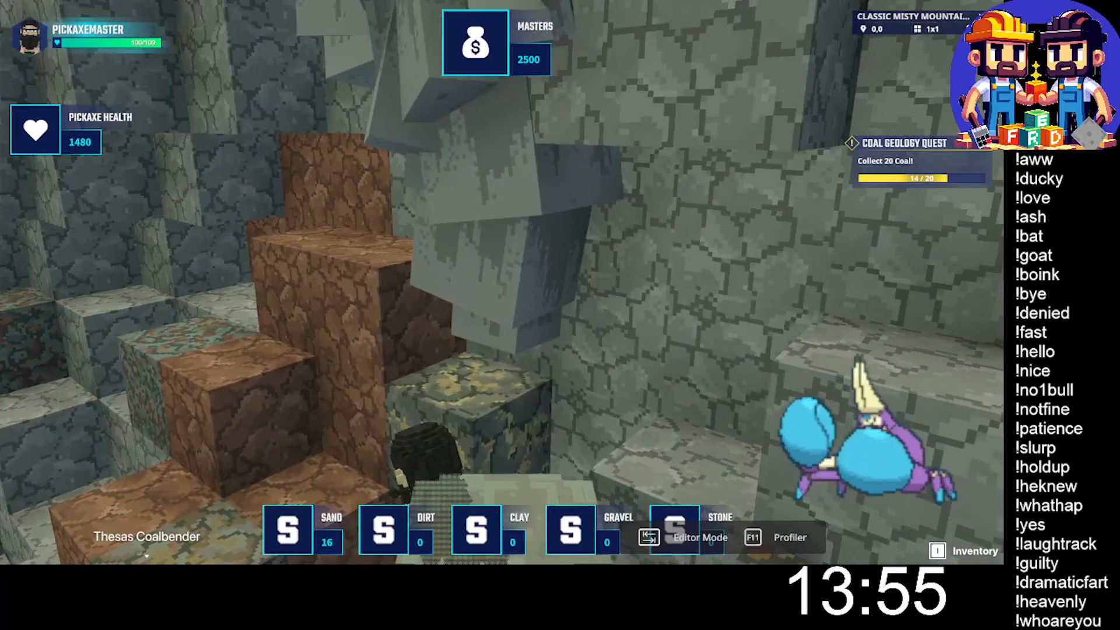
# - Mine the yellow-flecked ore block under the hanging grey rocks and collect the sand
pyautogui.click(502, 282)
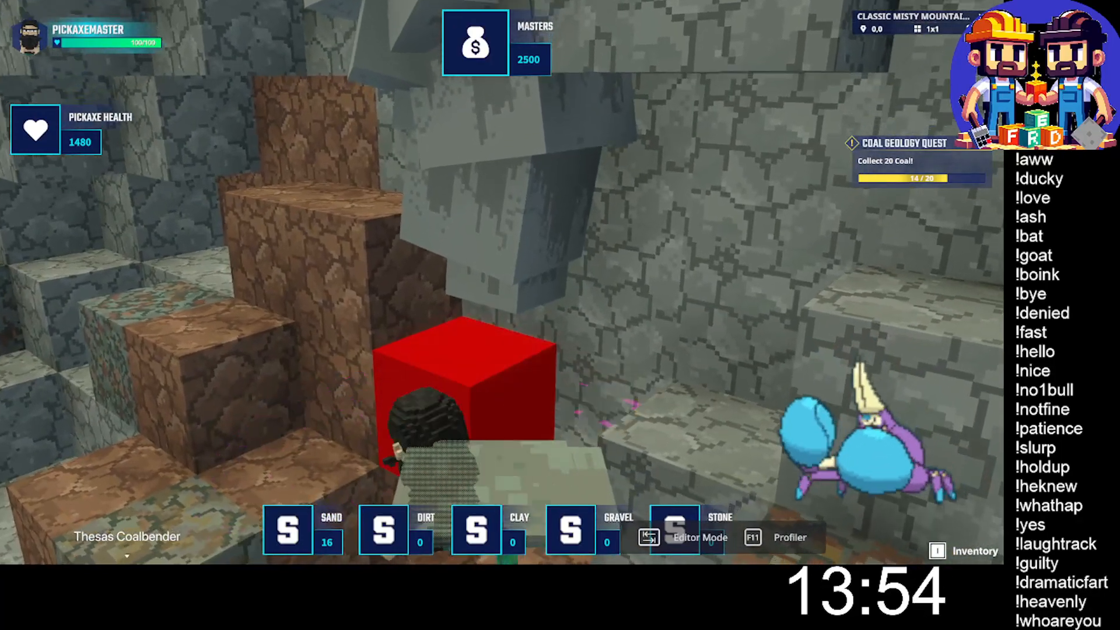
pyautogui.click(501, 282)
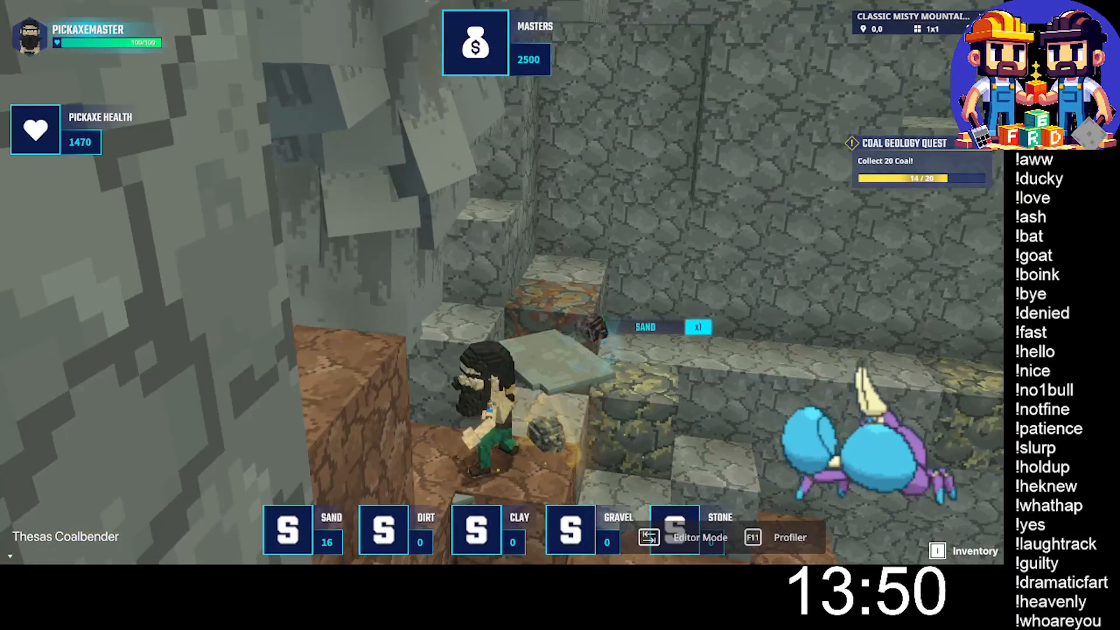
pyautogui.press('s')
pyautogui.press('w')
pyautogui.press('d')
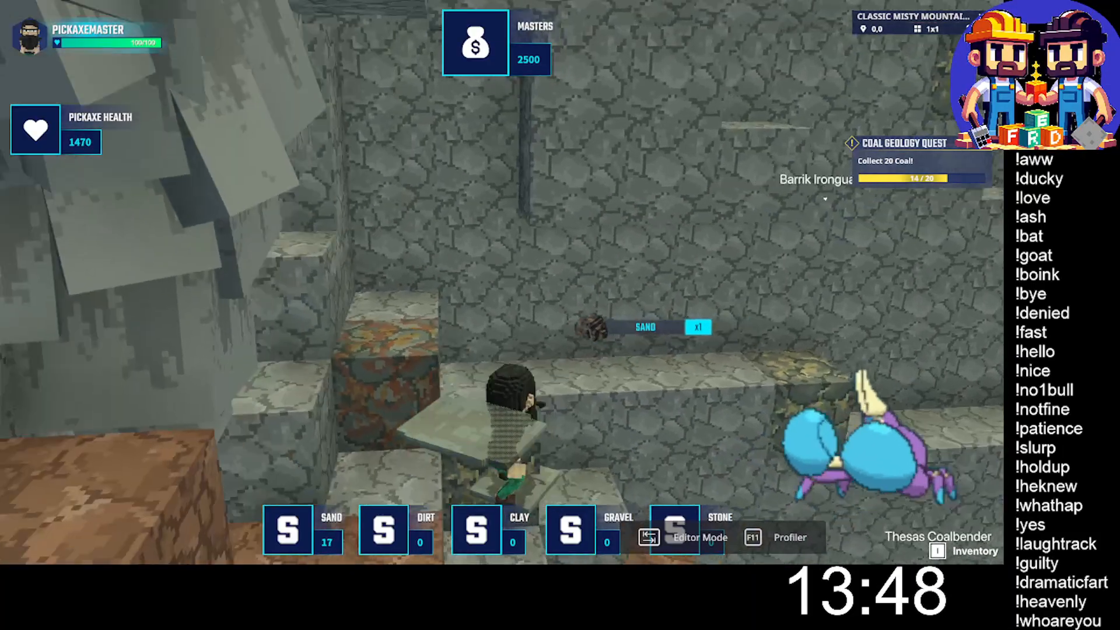
# - Mine the yellow-flecked ore block on the grey steps beside the long wall ledge and pick up its sand
pyautogui.press('w')
pyautogui.press('w')
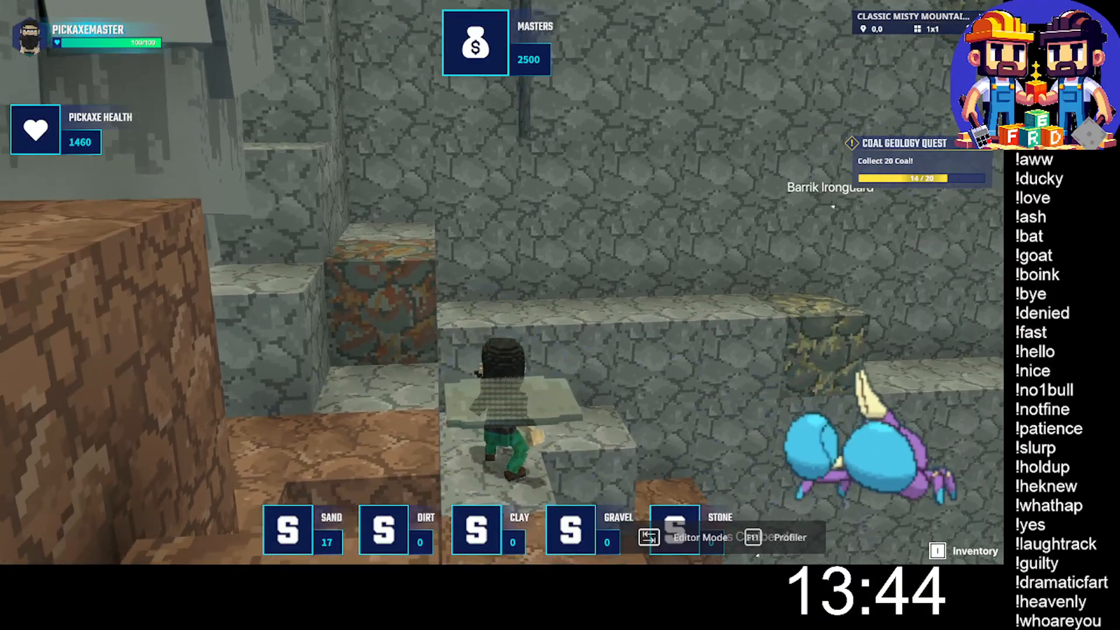
pyautogui.press('w')
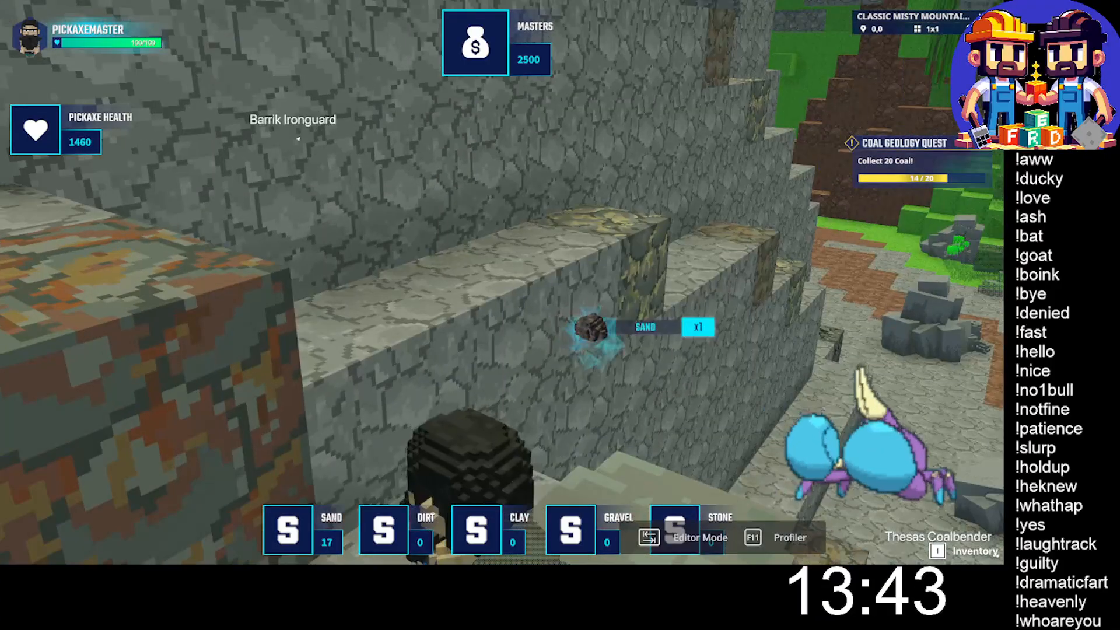
# - Move onto the long narrow ledge along the gully wall, mine the ore block set into it, and gather the coal
pyautogui.press('w')
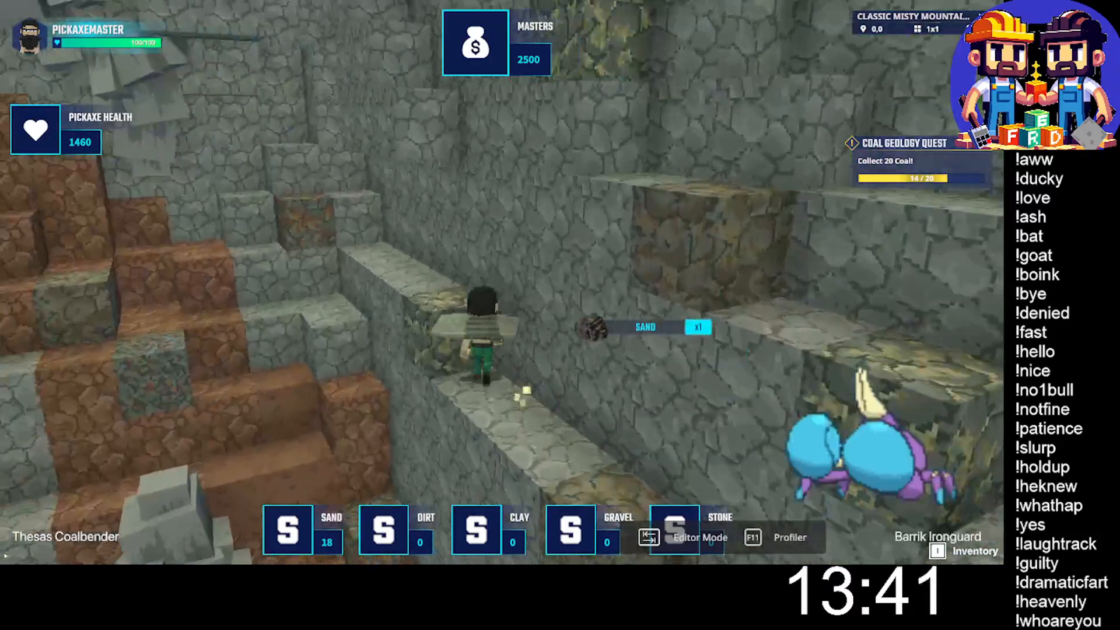
pyautogui.press('w')
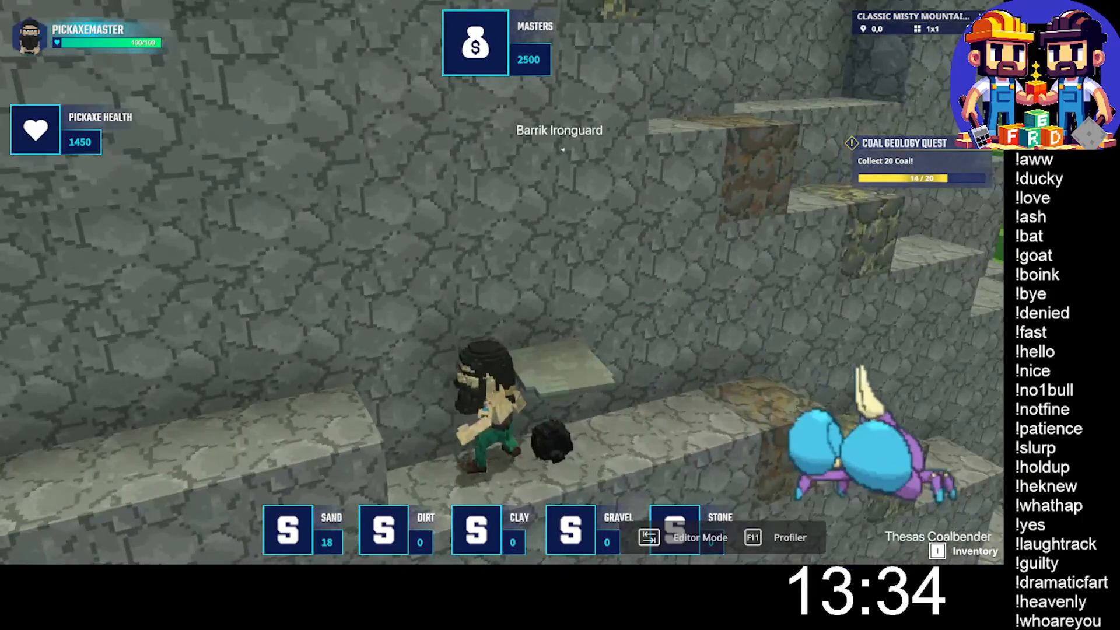
pyautogui.click(502, 283)
pyautogui.press('w')
# - Jump to the next higher wall ledge, mine the yellow-flecked ore block on it, and collect the sand
pyautogui.press('space')
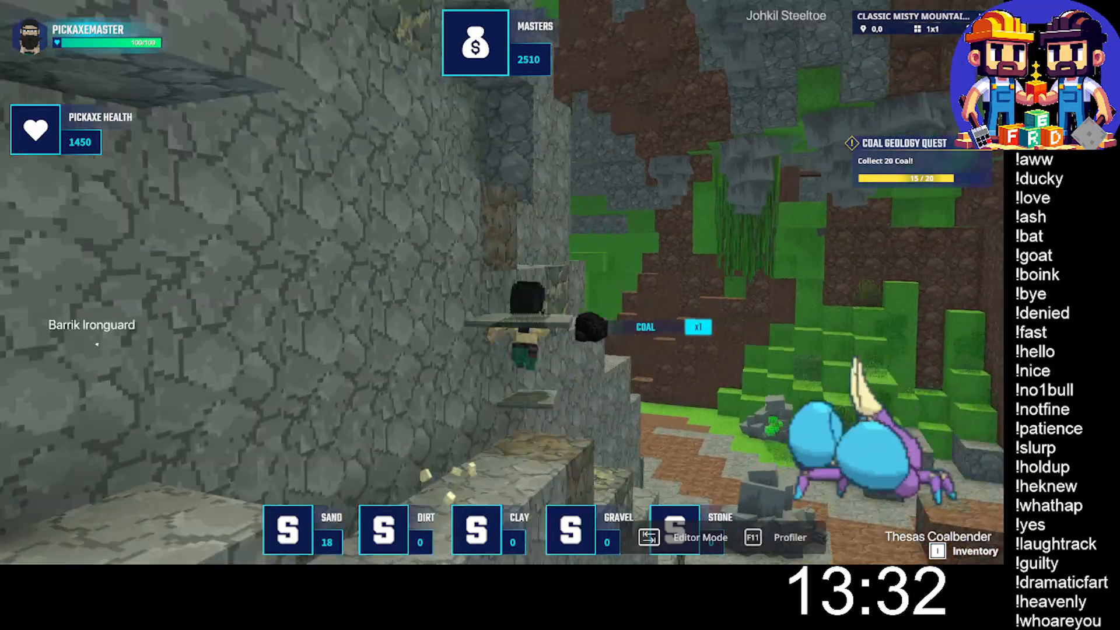
pyautogui.press('w')
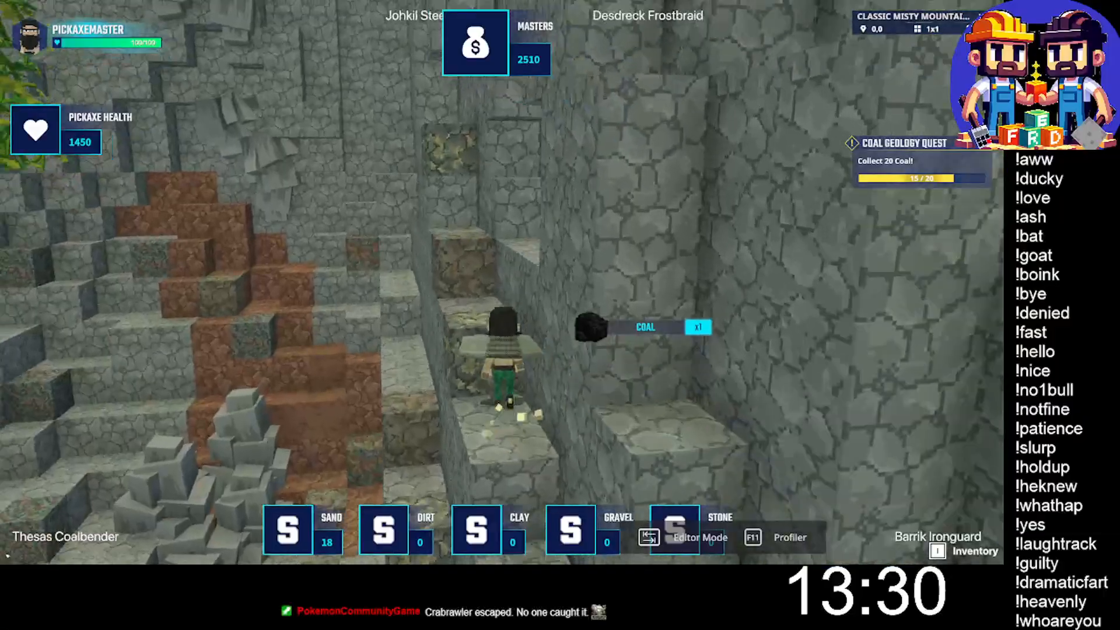
pyautogui.click(501, 282)
pyautogui.press('w')
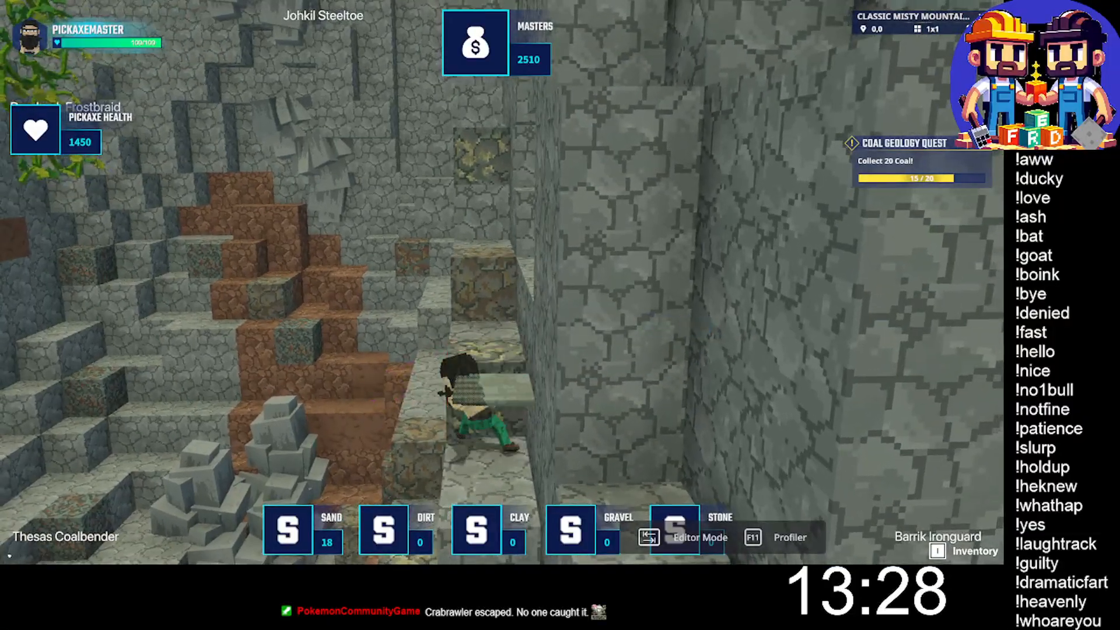
pyautogui.press('w')
pyautogui.click(502, 282)
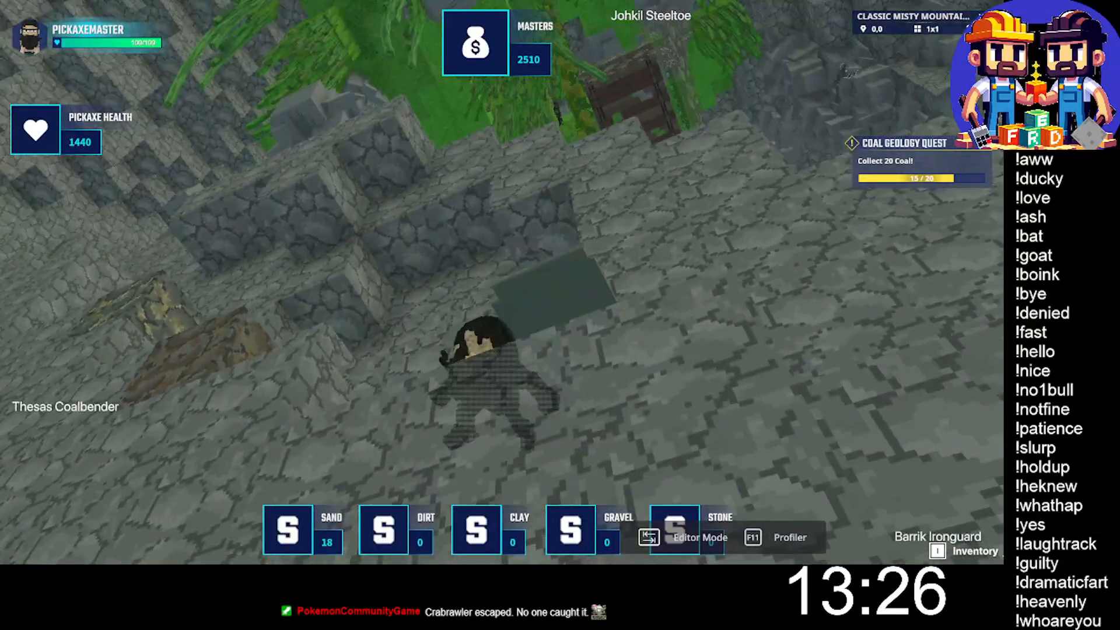
pyautogui.press('w')
pyautogui.press('space')
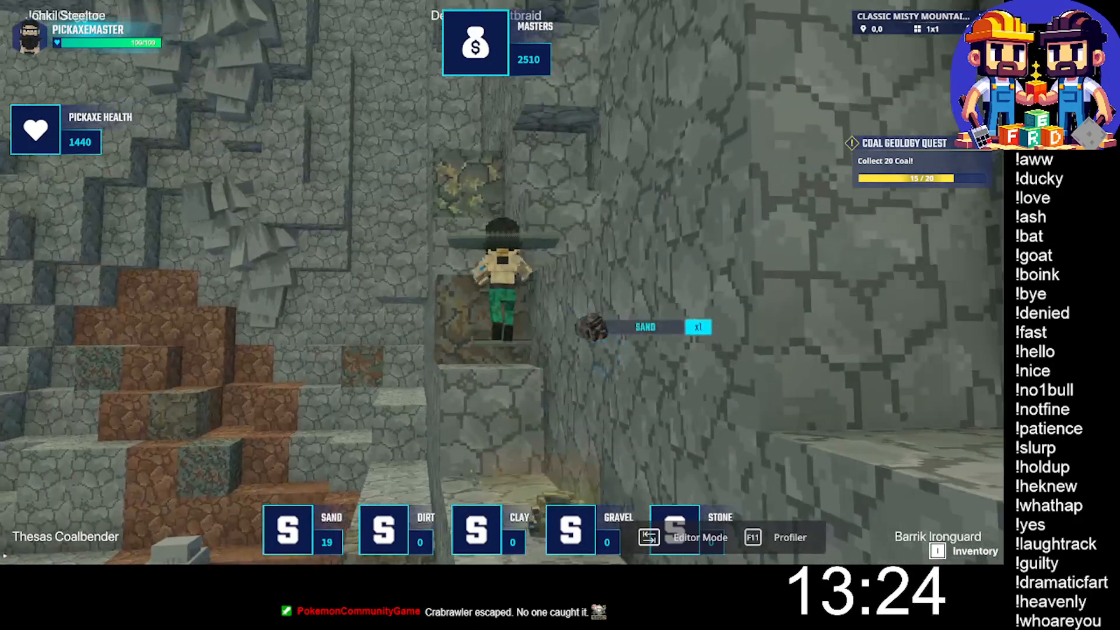
# - Climb the ledge toward the next yellow-flecked ore block higher on the wall and try to mine it
pyautogui.press('space')
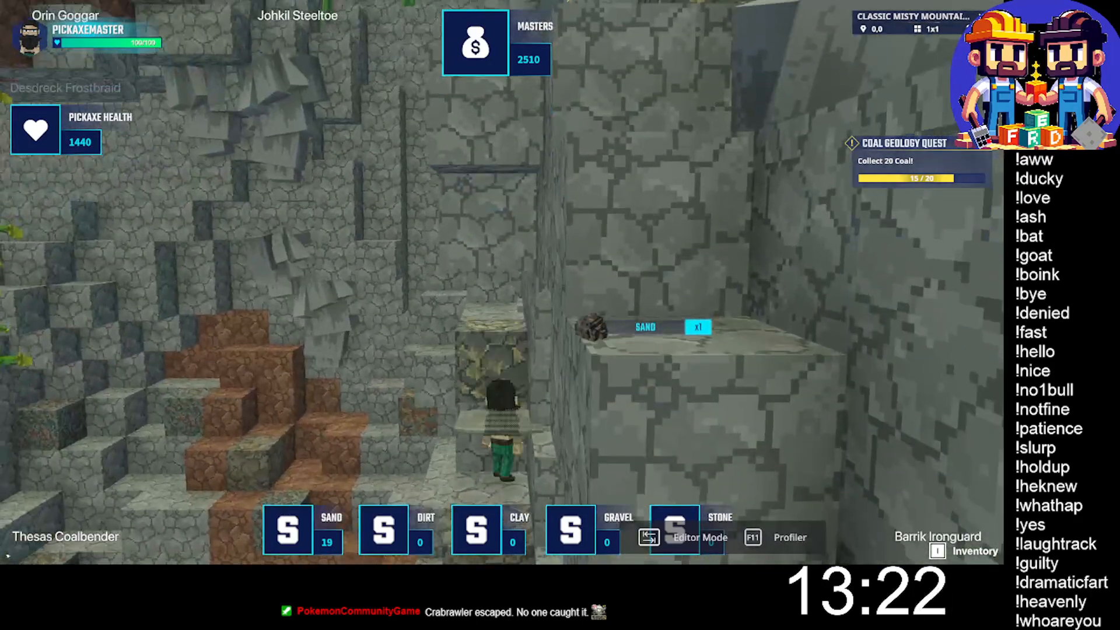
pyautogui.click(502, 282)
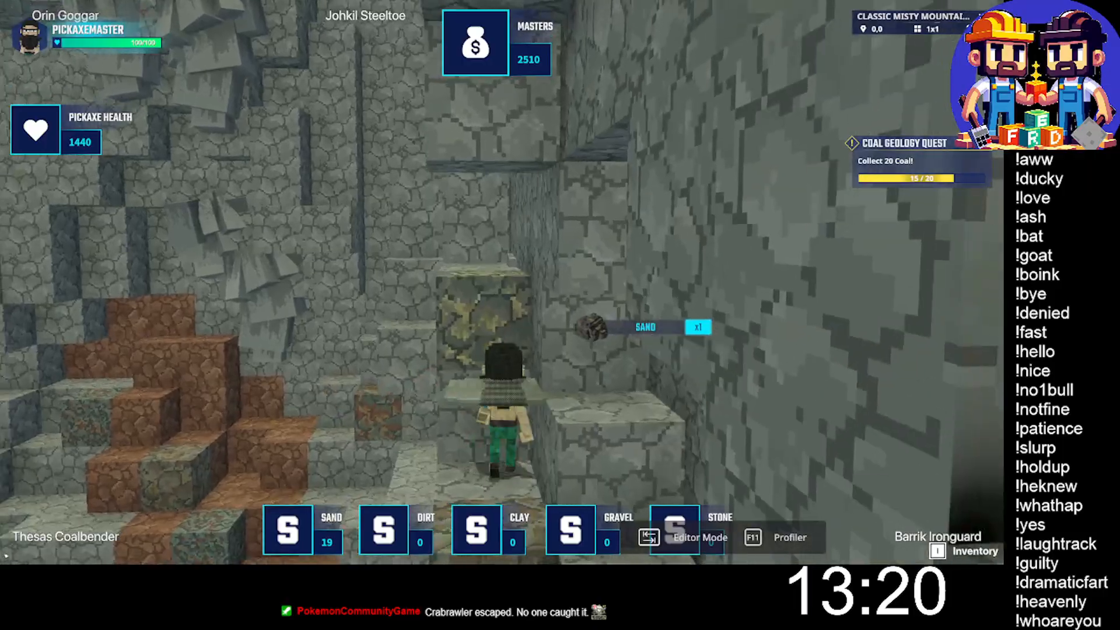
pyautogui.click(501, 282)
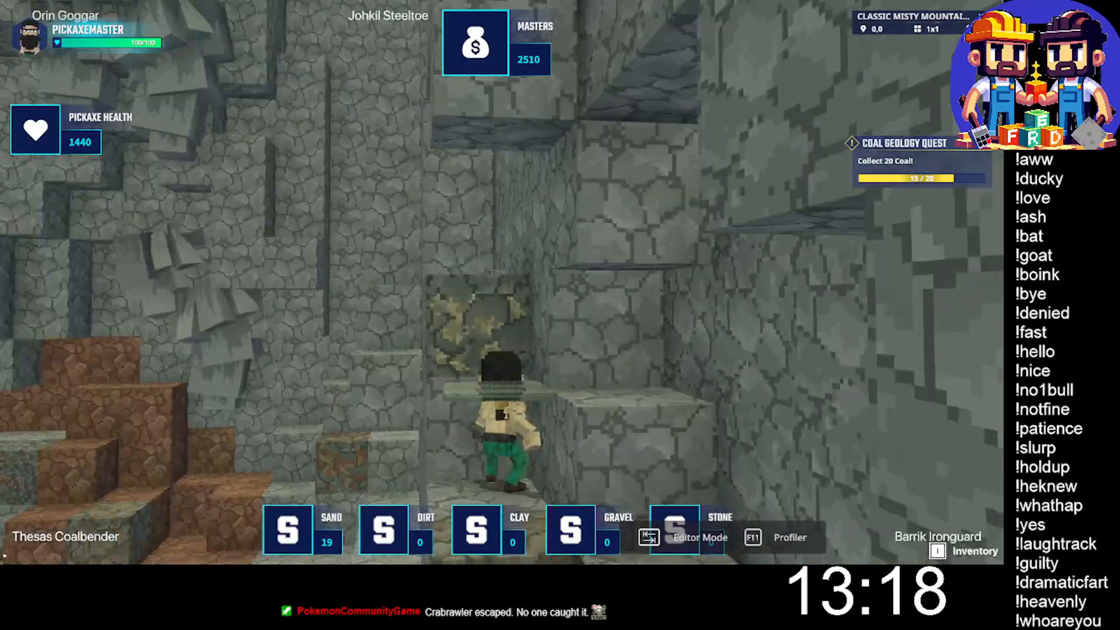
# - Leave the ore block in the wall recess and jump along the gully wall ledges to the step beside another yellow-flecked block
pyautogui.press('space')
pyautogui.press('d')
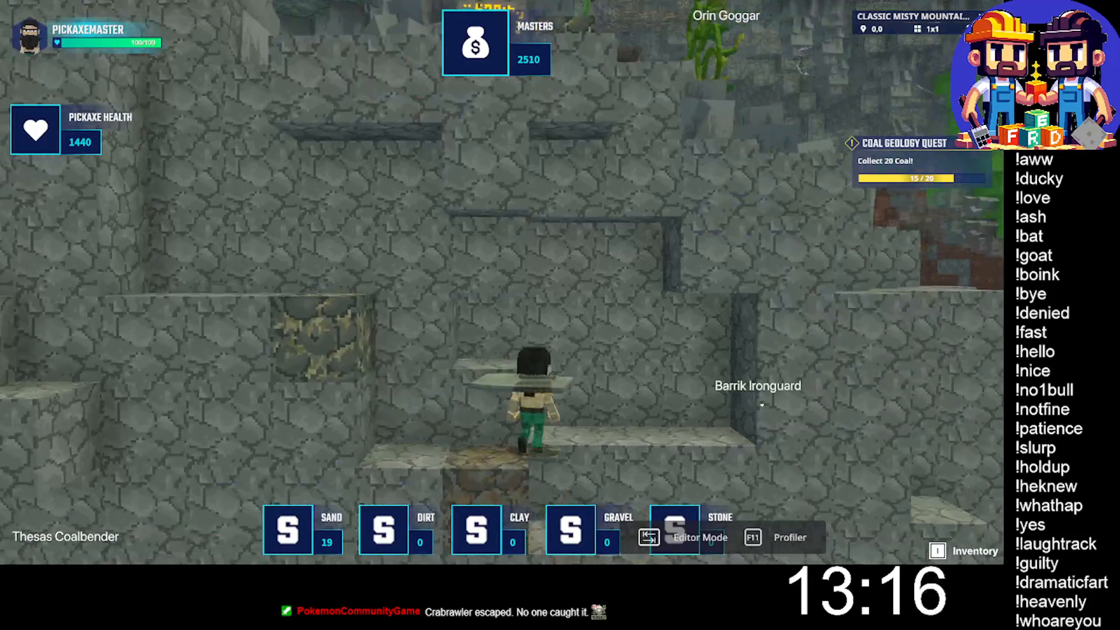
pyautogui.press('space')
pyautogui.press('w')
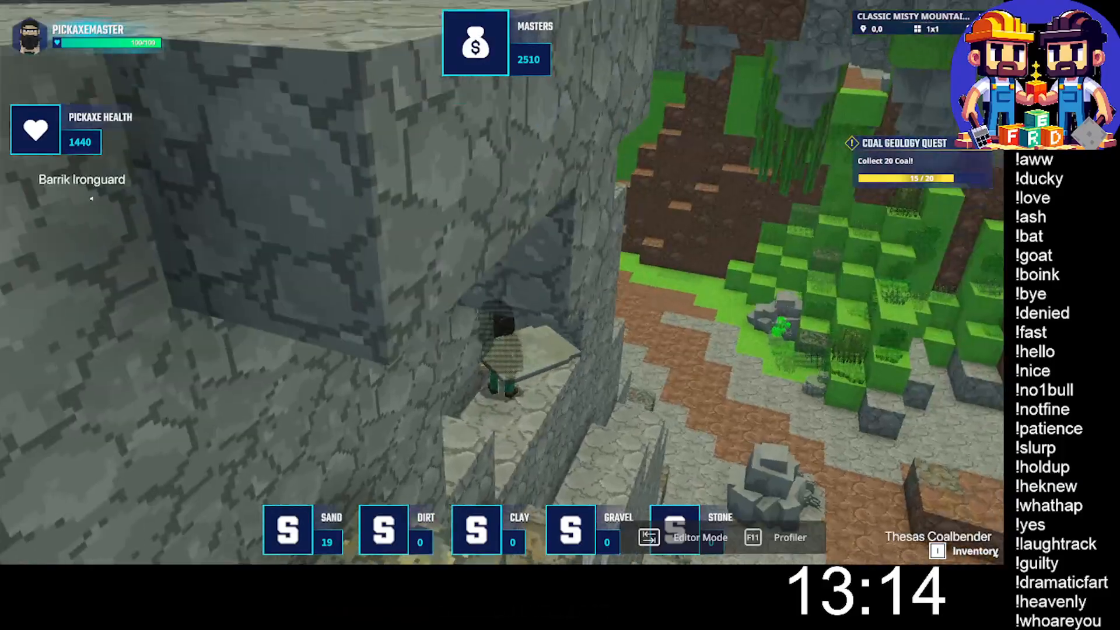
pyautogui.press('space')
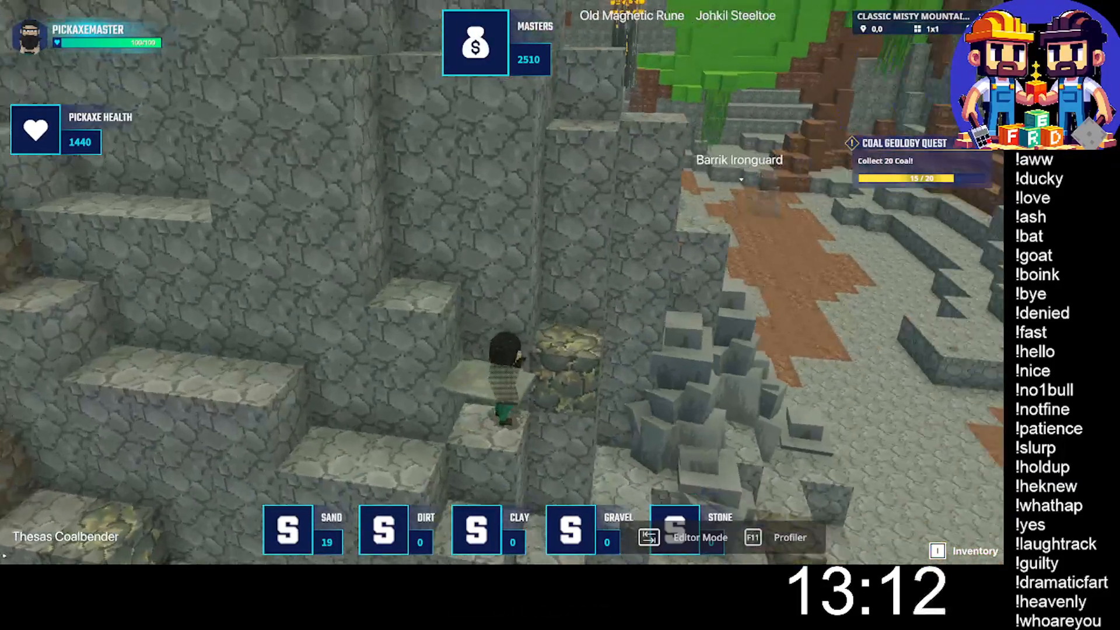
# - Jump onto the yellow-flecked ore block at the foot of the tall stone columns and try to mine it
pyautogui.press('space')
pyautogui.press('d')
pyautogui.press('space')
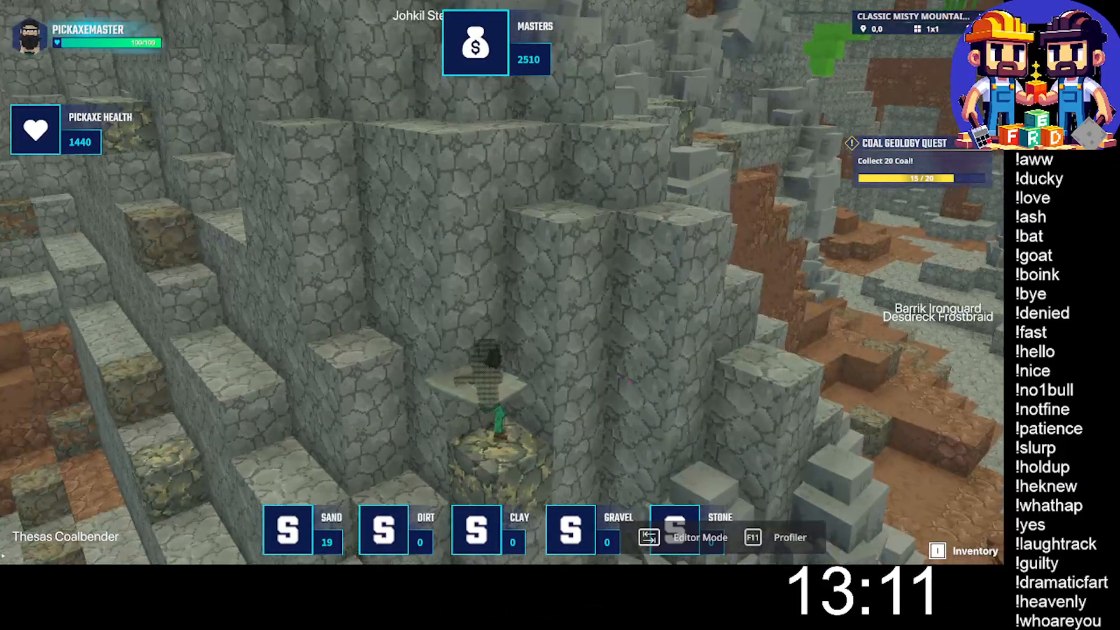
pyautogui.press('s')
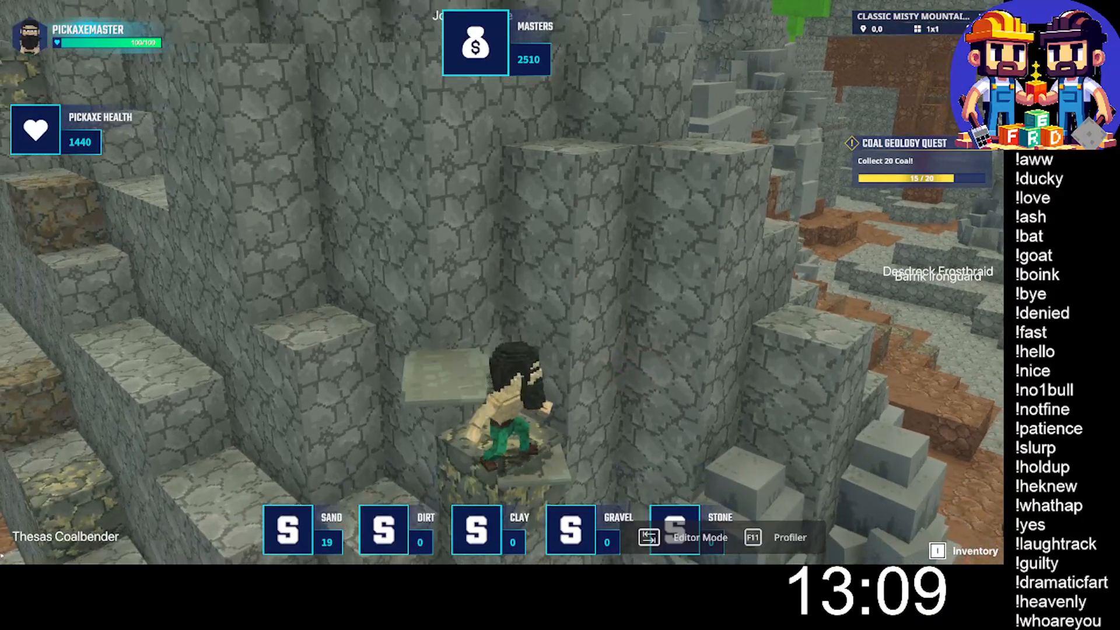
pyautogui.click(501, 283)
pyautogui.click(501, 283)
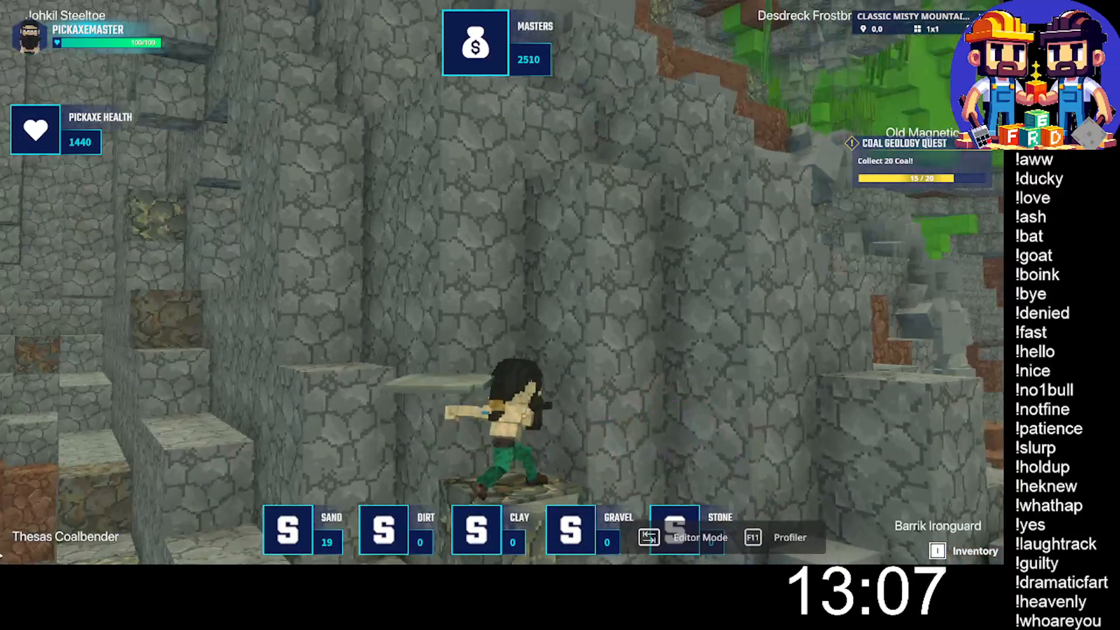
pyautogui.click(502, 282)
# - Cross from the stone columns to the boulder-strewn slope beside the brown dirt wall and start climbing its grey steps
pyautogui.press('w')
pyautogui.press('space')
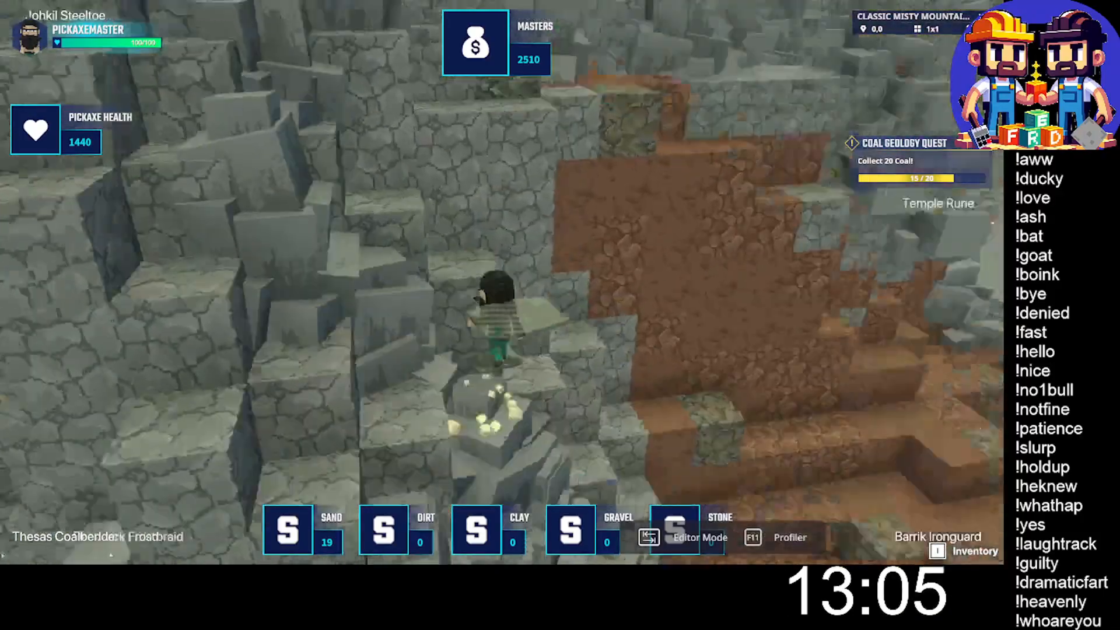
pyautogui.press('w')
pyautogui.press('space')
pyautogui.press('w')
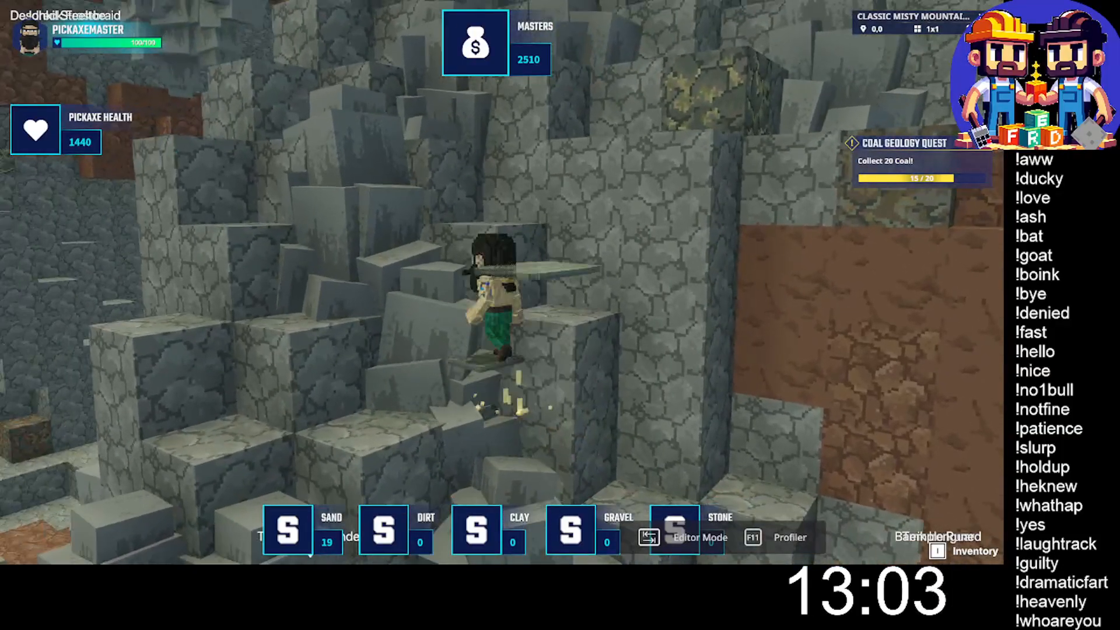
pyautogui.press('w')
pyautogui.press('space')
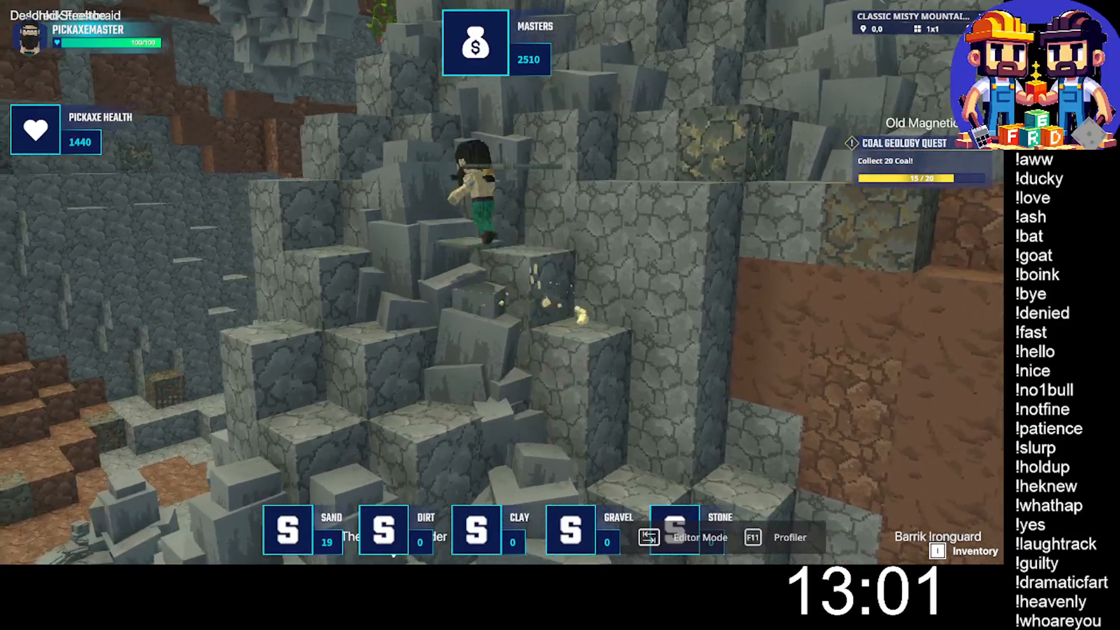
# - Climb the stepped rocks between the boulders up to the height of the yellow-flecked ore blocks
pyautogui.press('w')
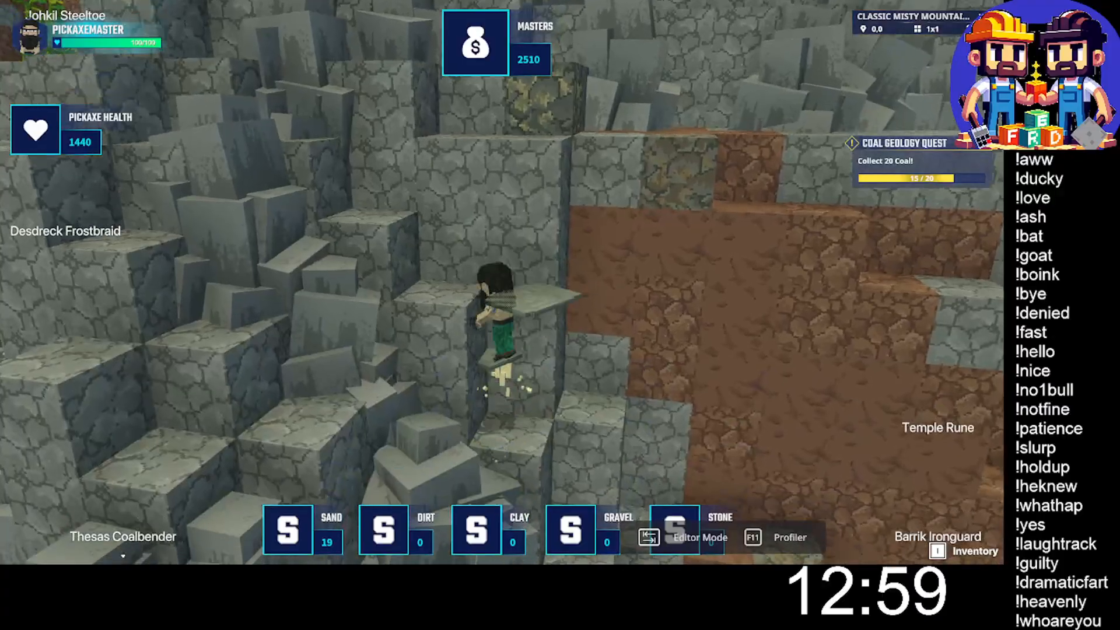
pyautogui.press('w')
pyautogui.press('space')
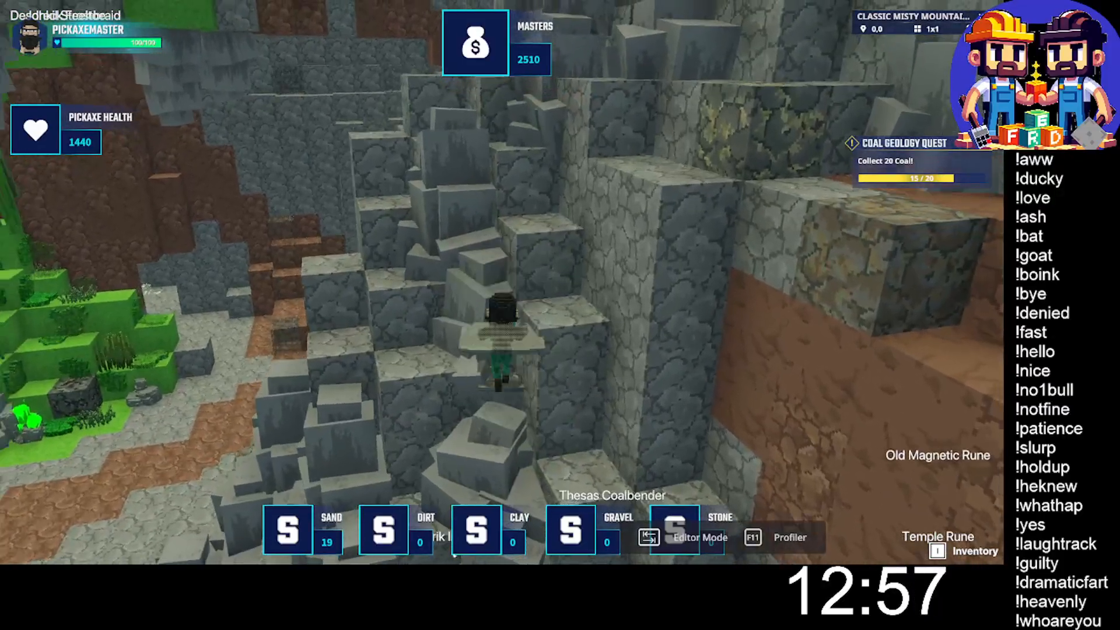
pyautogui.press('w')
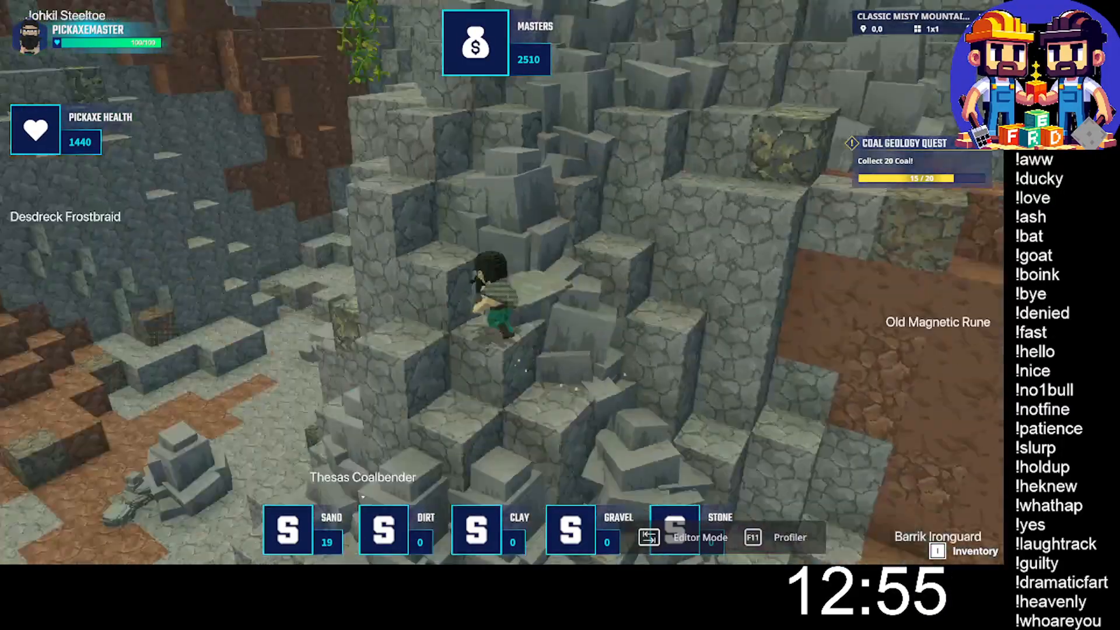
pyautogui.press('space')
pyautogui.press('space')
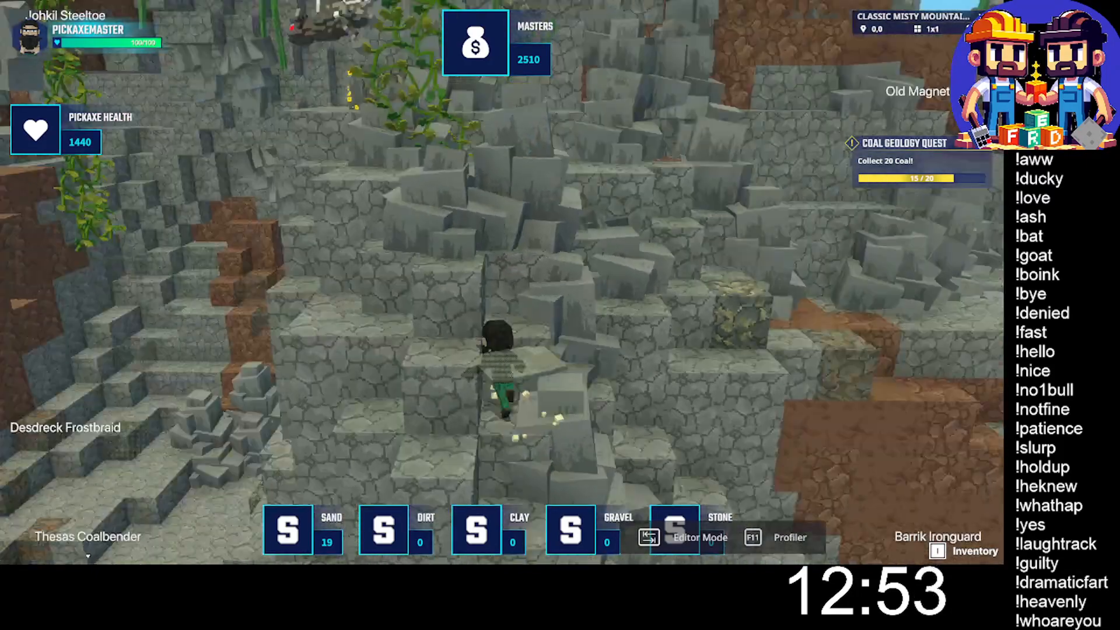
# - Jump across to the ledge with the yellow-flecked ore blocks and mine the raised one beside the boulders
pyautogui.press('d')
pyautogui.press('space')
pyautogui.press('d')
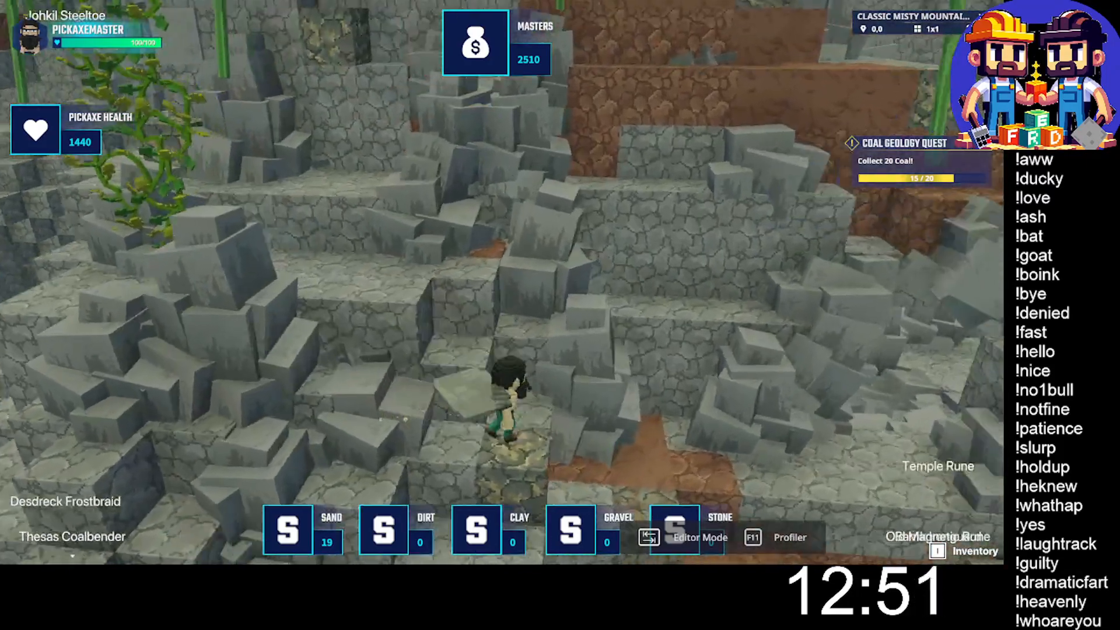
pyautogui.press('d')
pyautogui.press('w')
pyautogui.press('space')
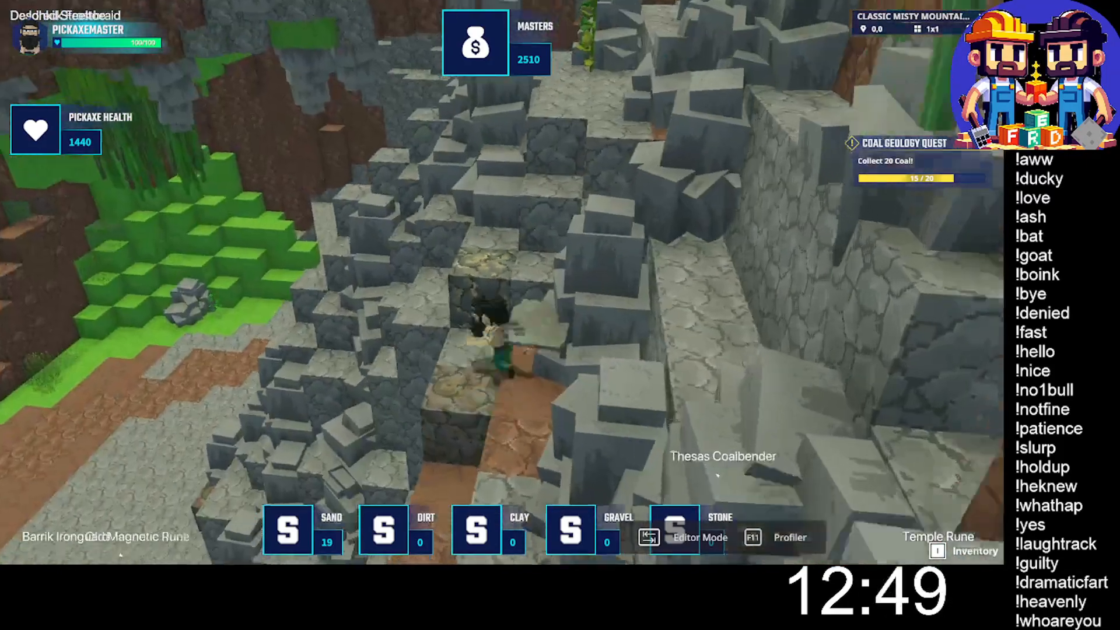
pyautogui.press('w')
pyautogui.click(502, 282)
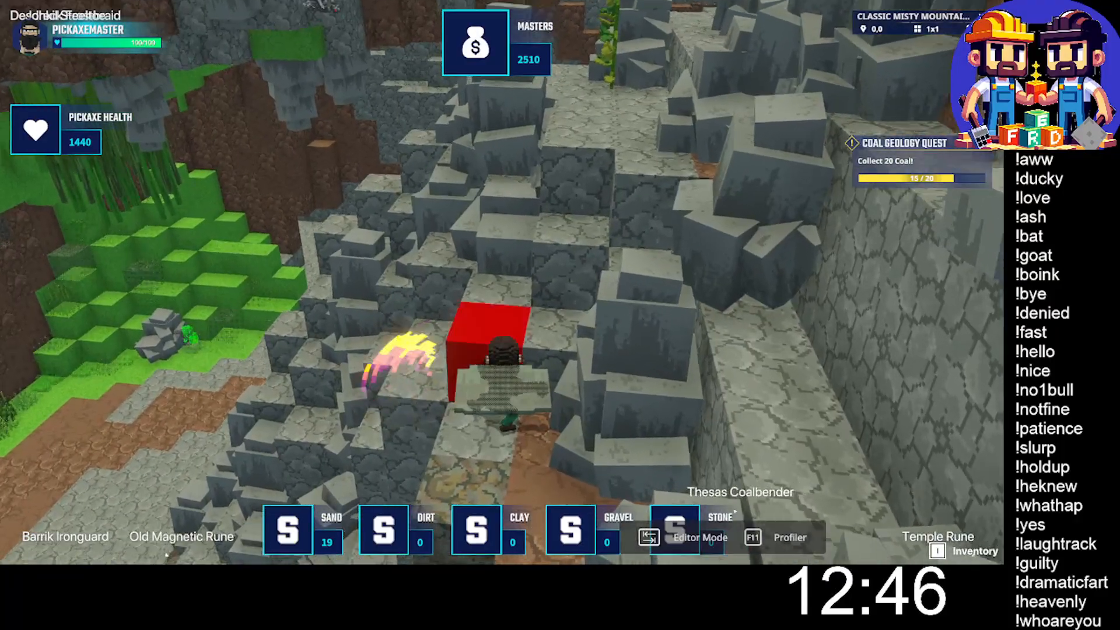
pyautogui.click(502, 282)
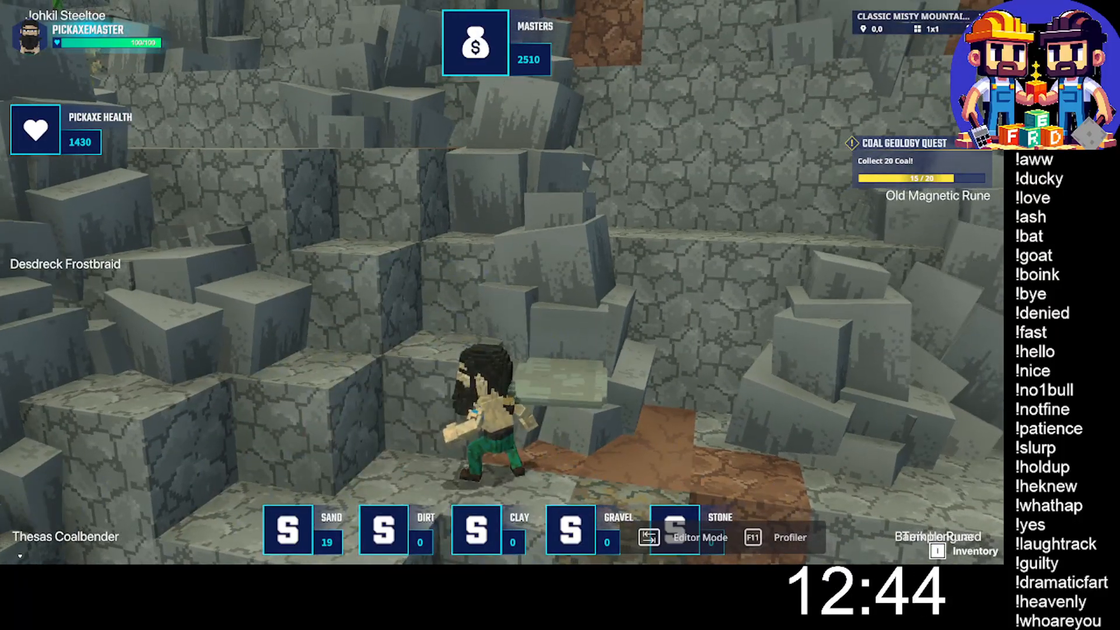
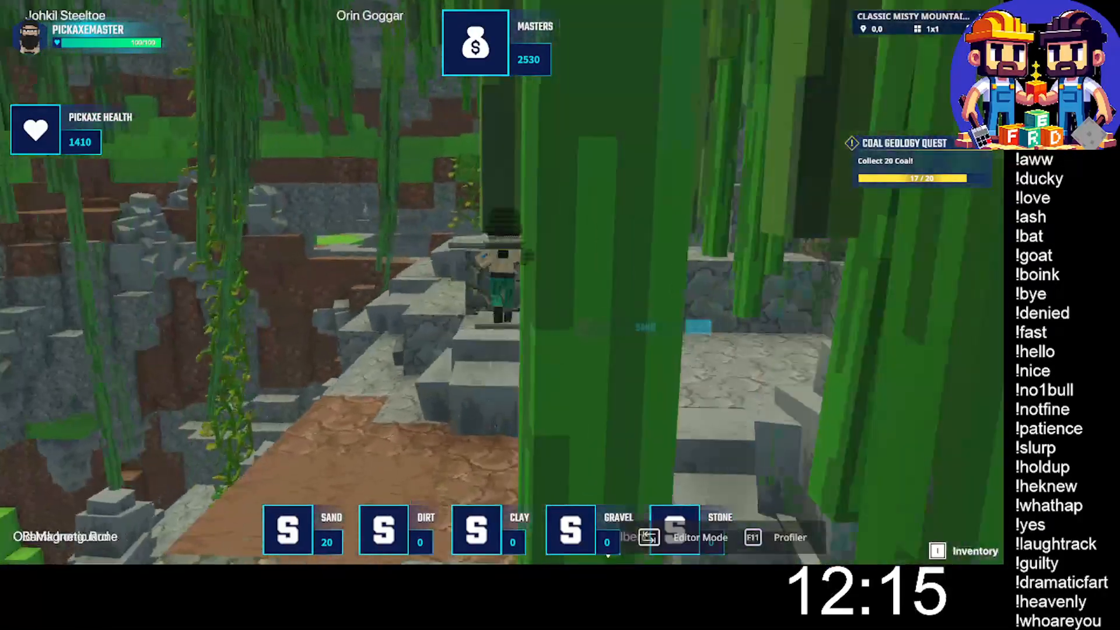
# - Climb the grey ledge, mine the ore block in its step, and mine the block at the foot of the vine-hung stone wall
pyautogui.press('w')
pyautogui.click(502, 283)
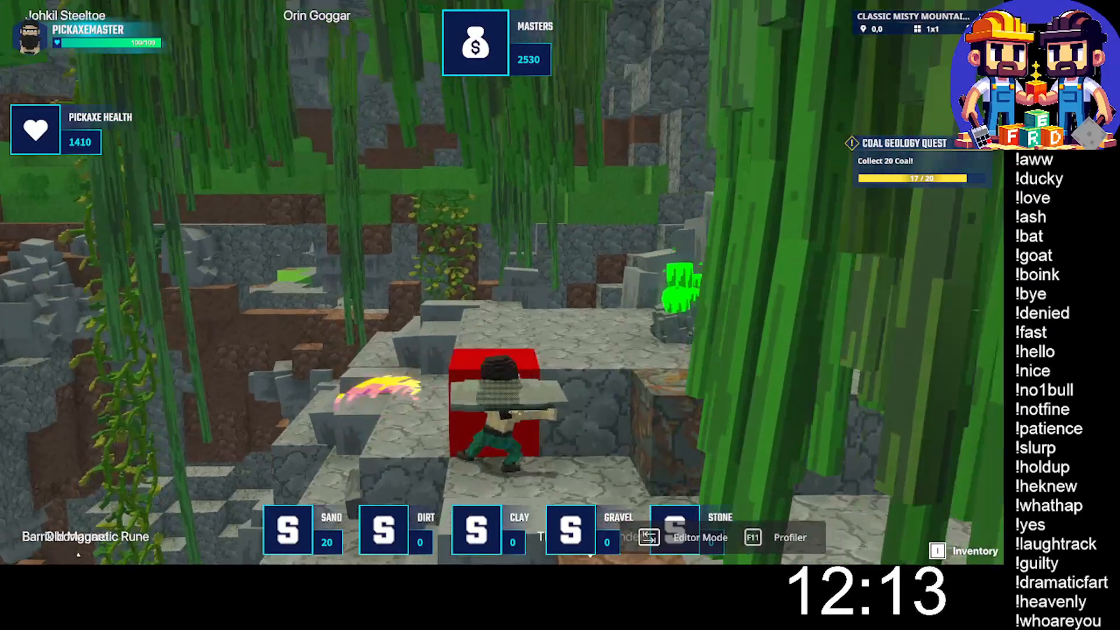
pyautogui.click(501, 283)
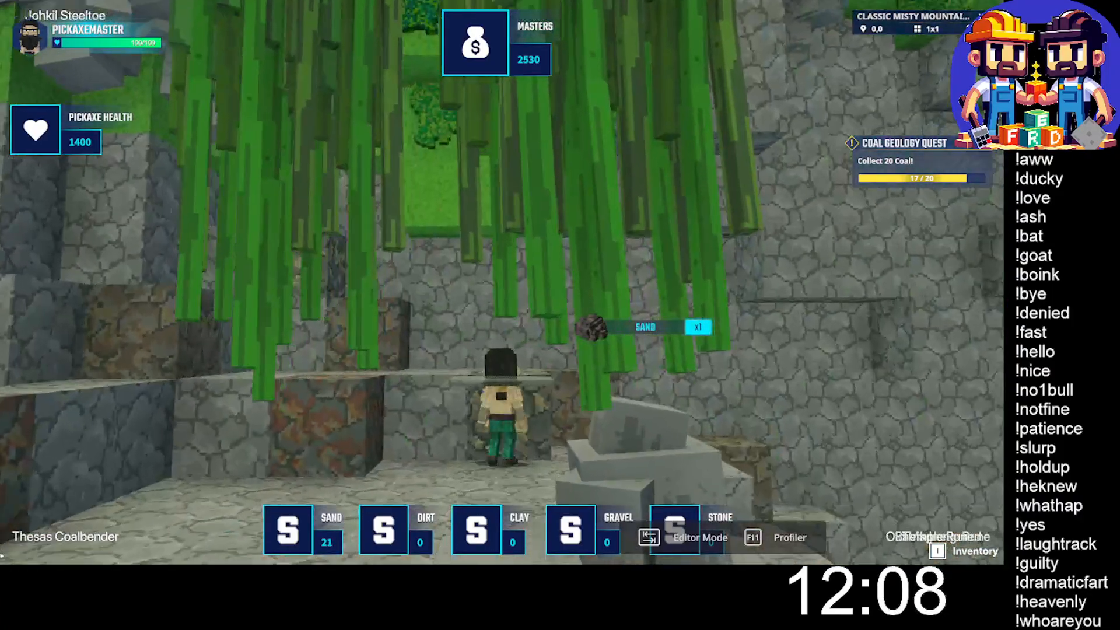
pyautogui.click(502, 283)
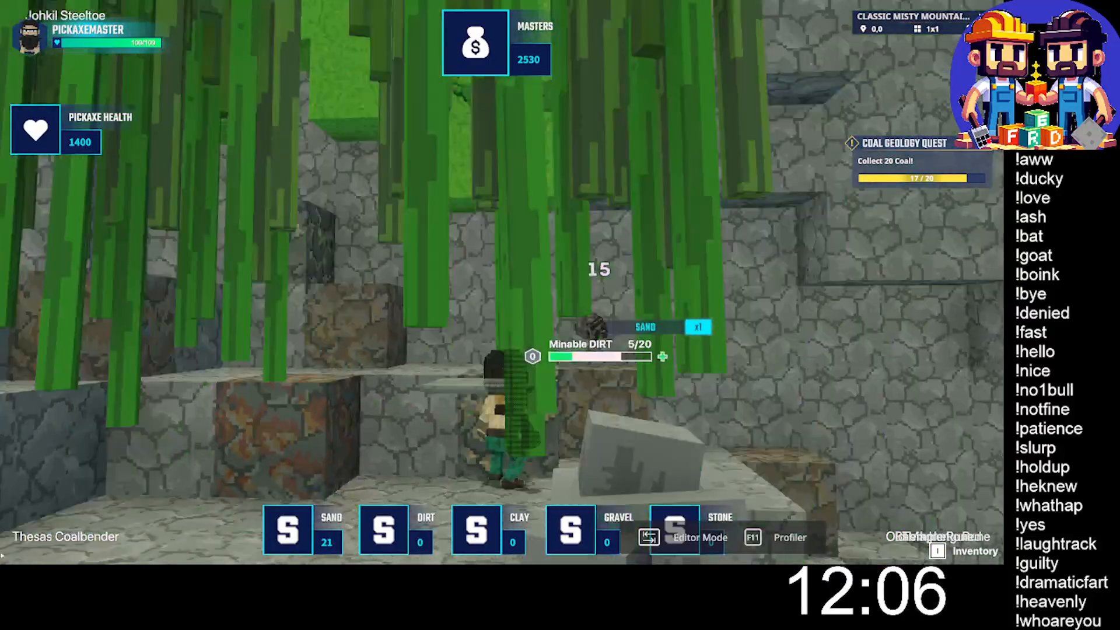
# - Climb the stacked ore blocks along the stone wall and mine the yellow-flecked block under the grassy overhang
pyautogui.press('w')
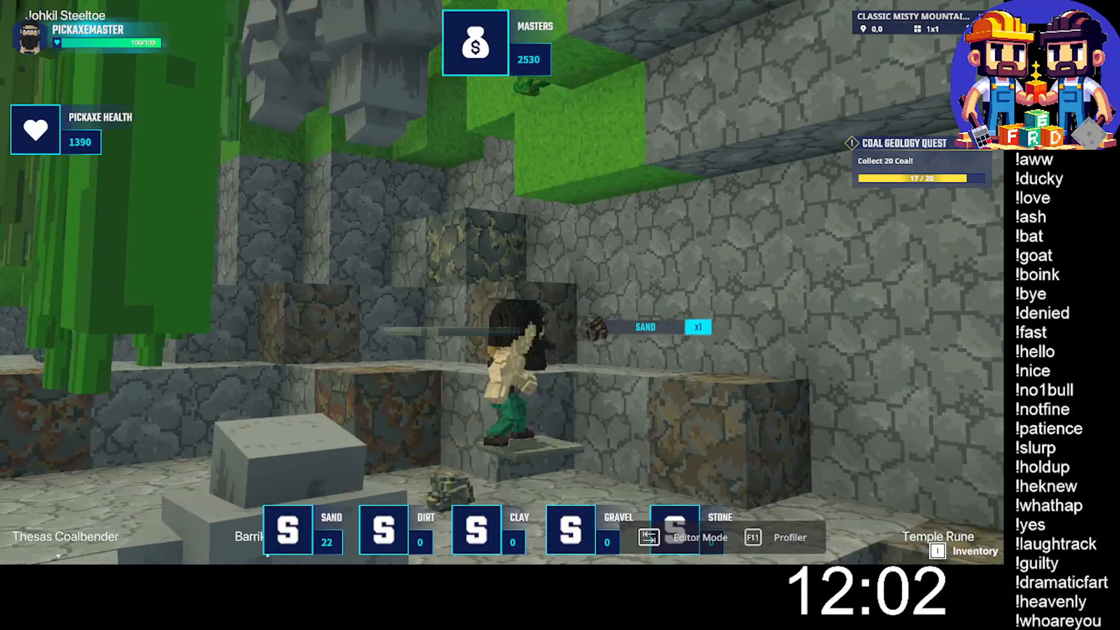
pyautogui.press('w')
pyautogui.press('space')
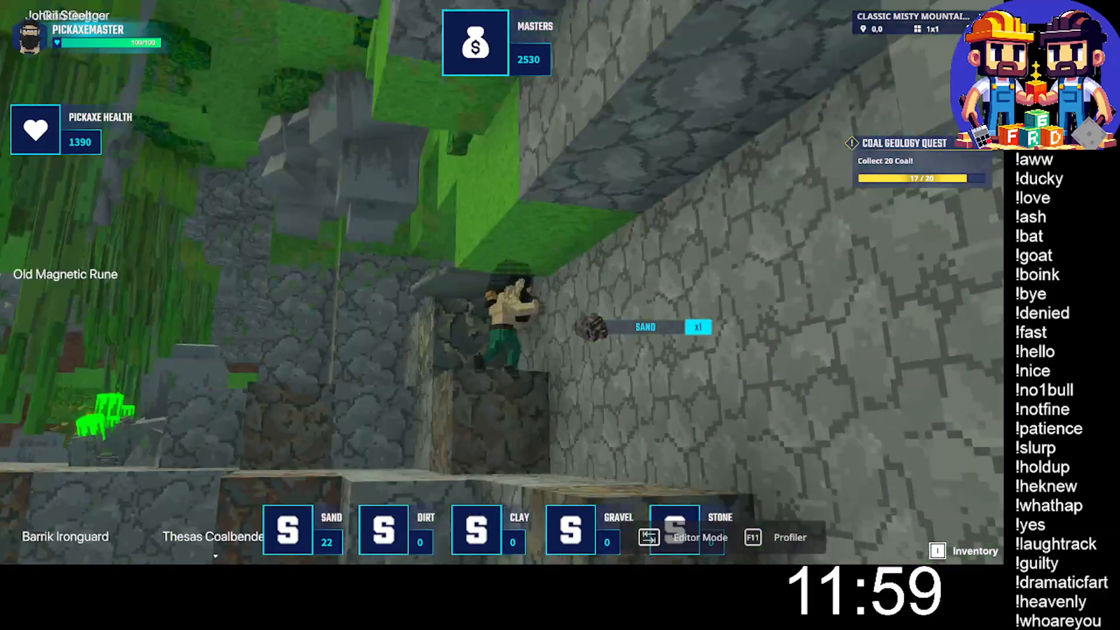
pyautogui.press('w')
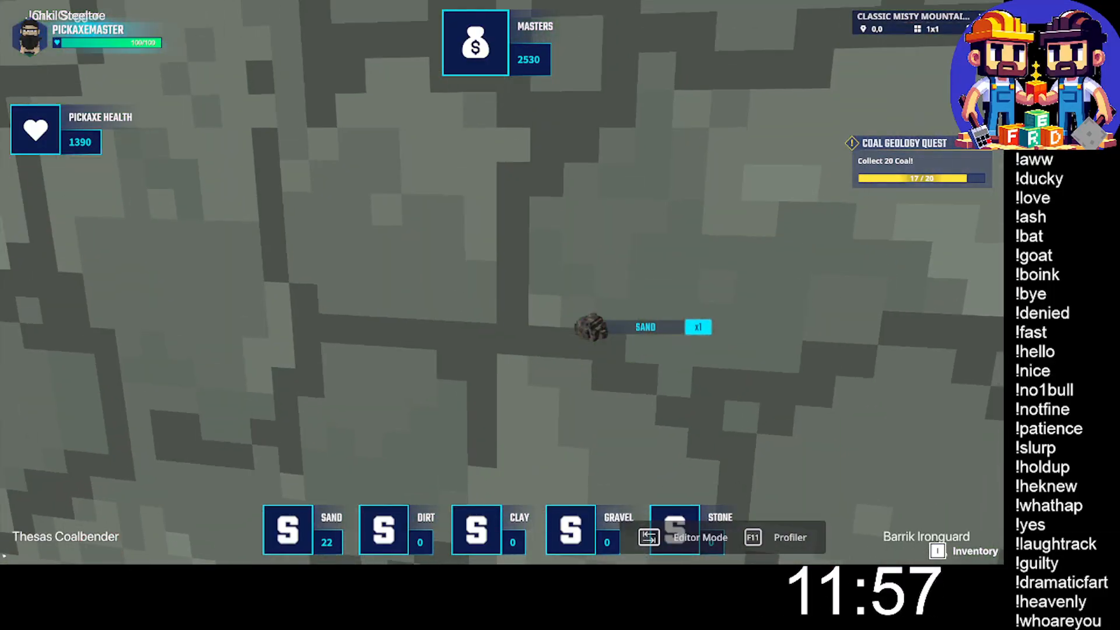
pyautogui.press('w')
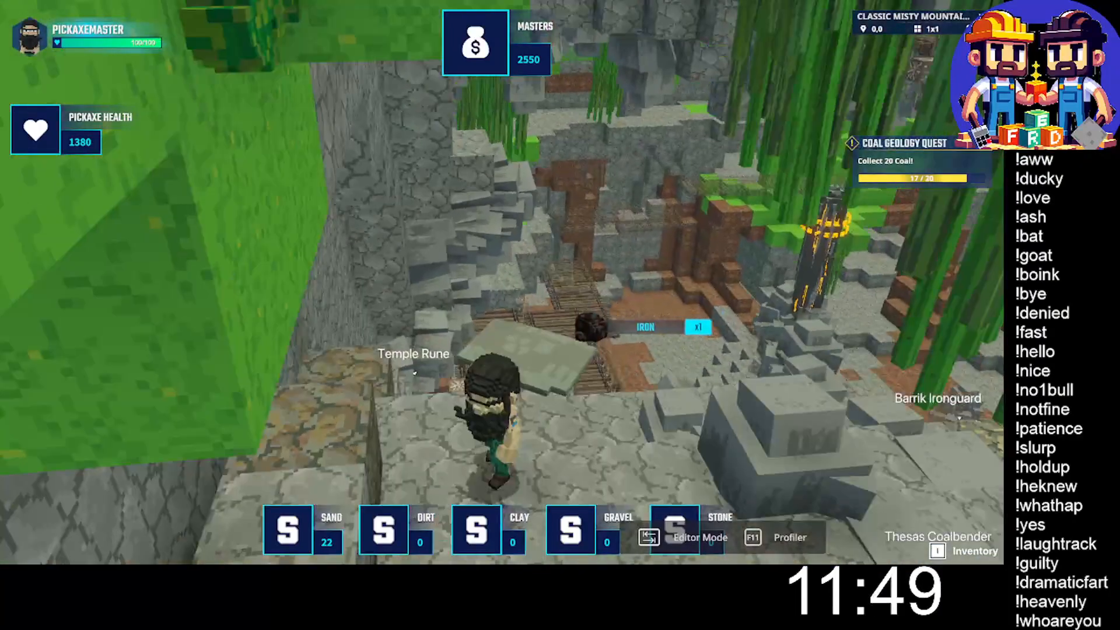
# - Jump off the stone ledge and cross the wooden bridge to the grassy terrace with the lantern
pyautogui.press('w')
pyautogui.press('space')
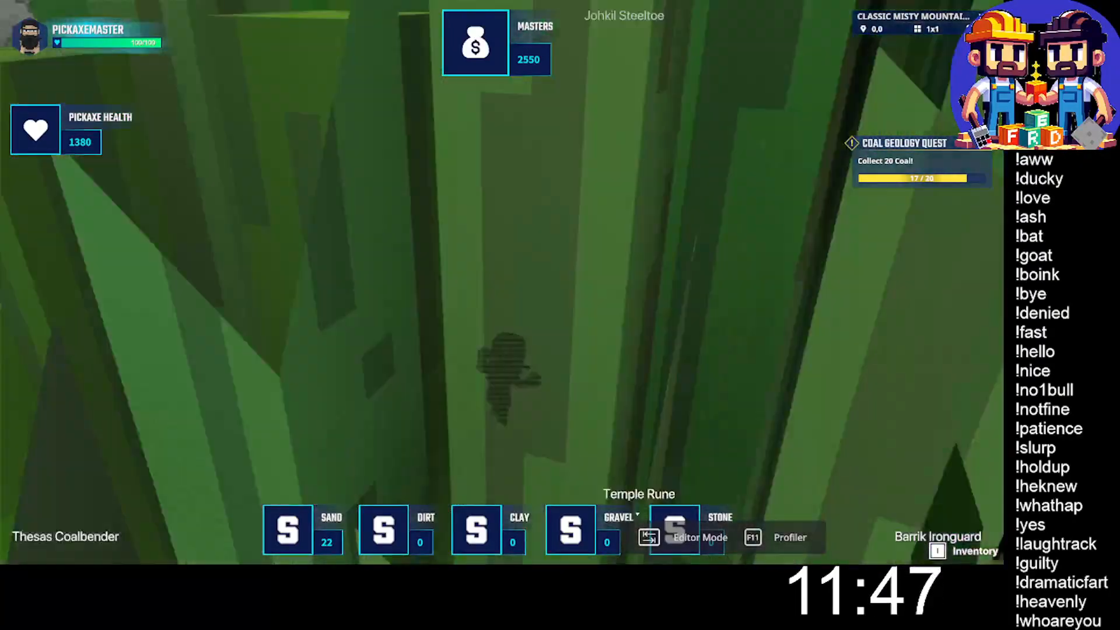
pyautogui.press('w')
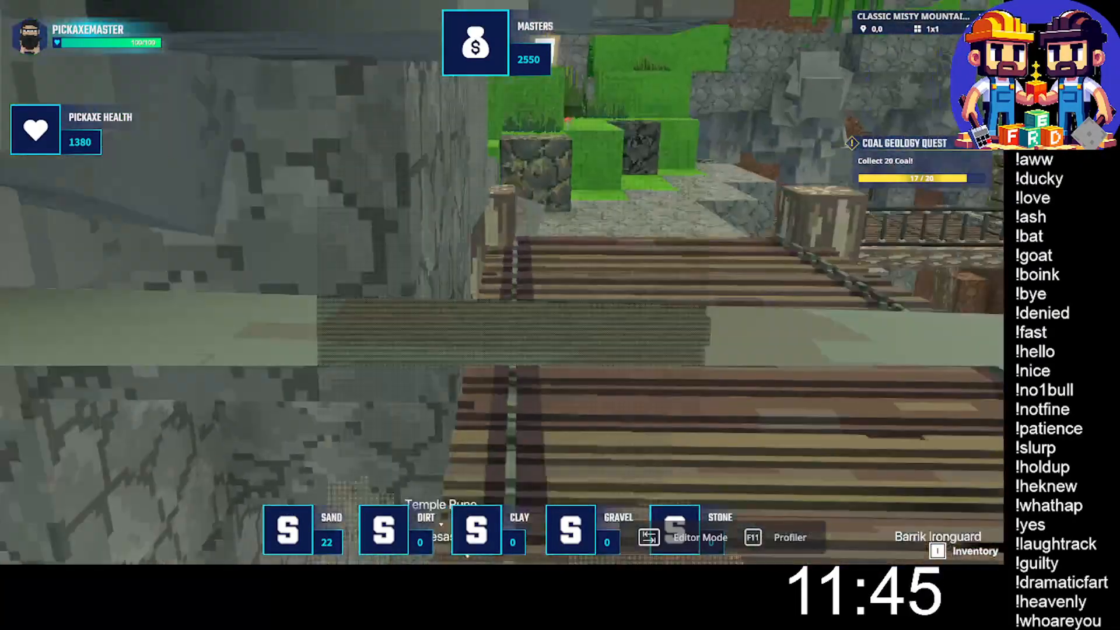
pyautogui.press('w')
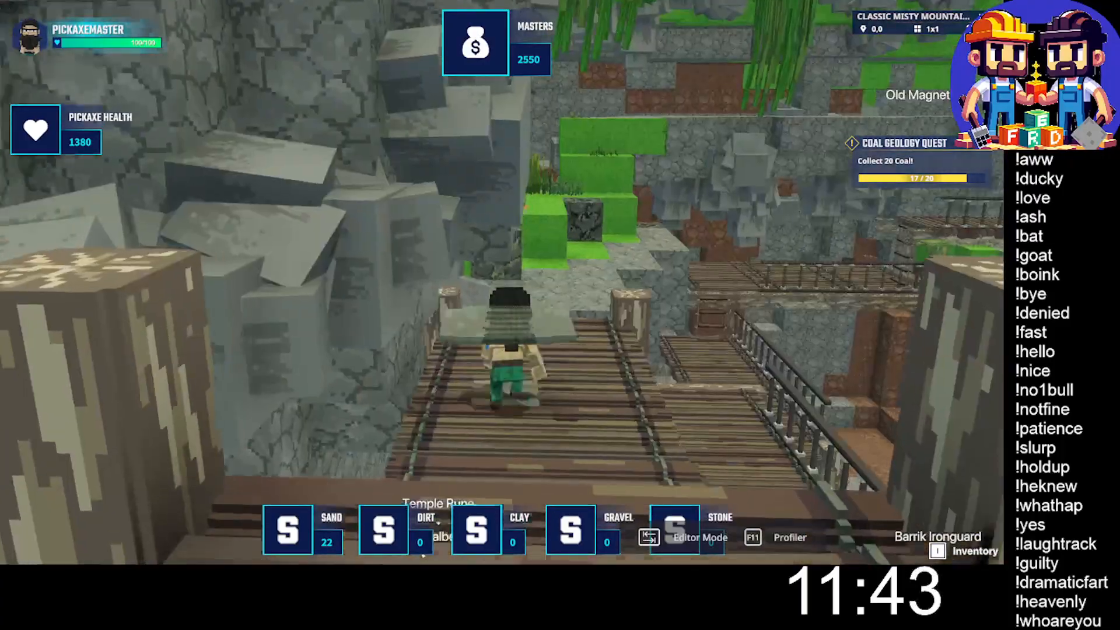
pyautogui.press('w')
pyautogui.press('space')
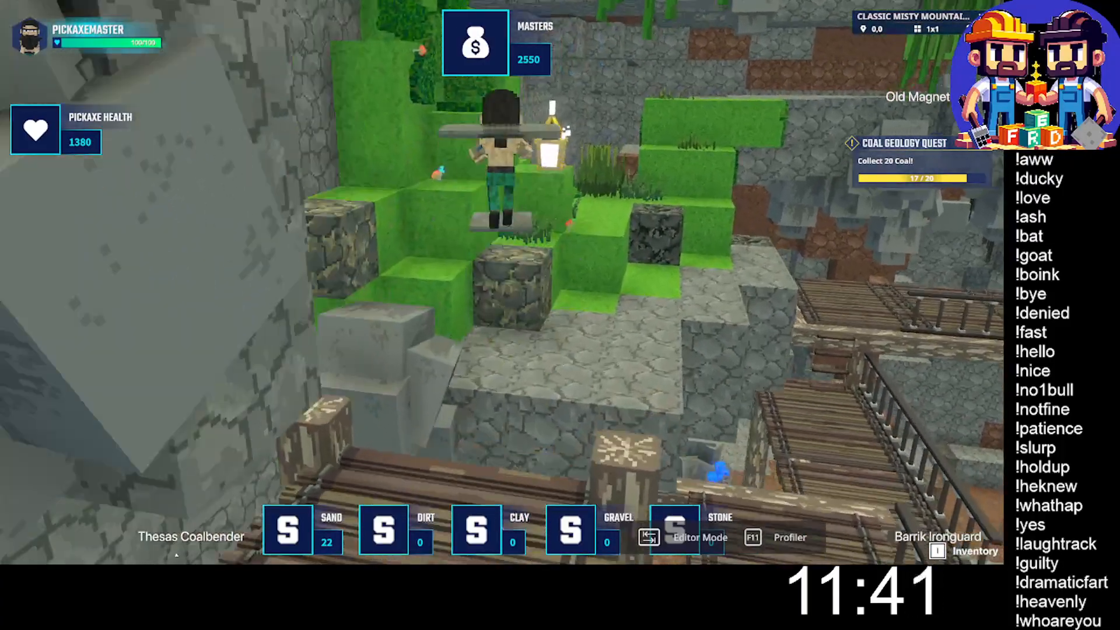
pyautogui.press('s')
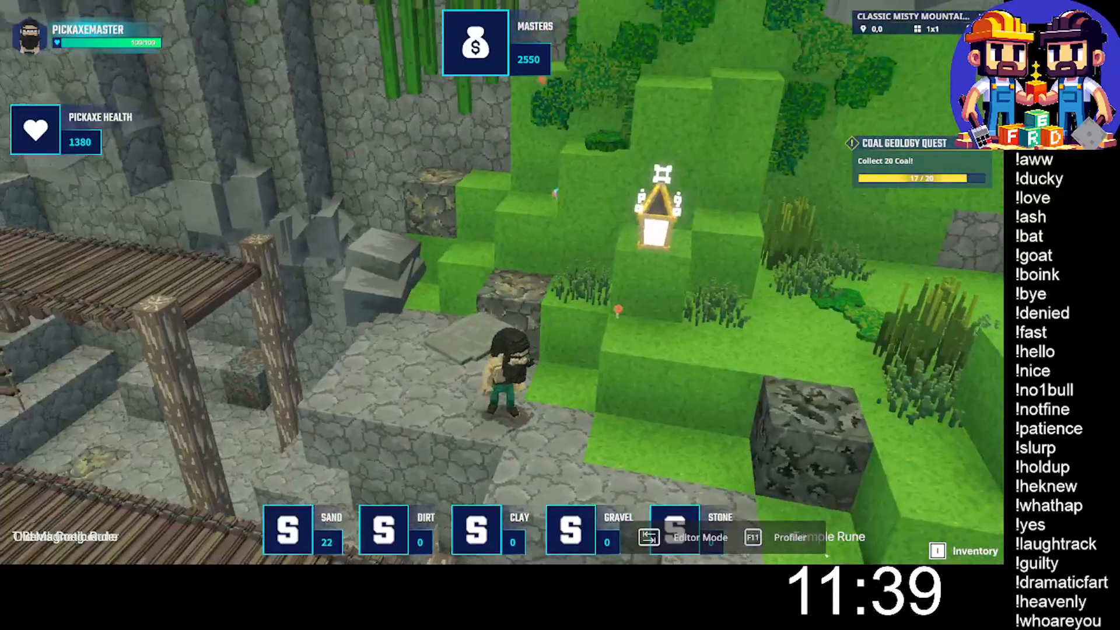
# - Mine the dark ore block at the foot of the grass steps beside the stone landing
pyautogui.press('w')
pyautogui.click(501, 283)
pyautogui.click(501, 283)
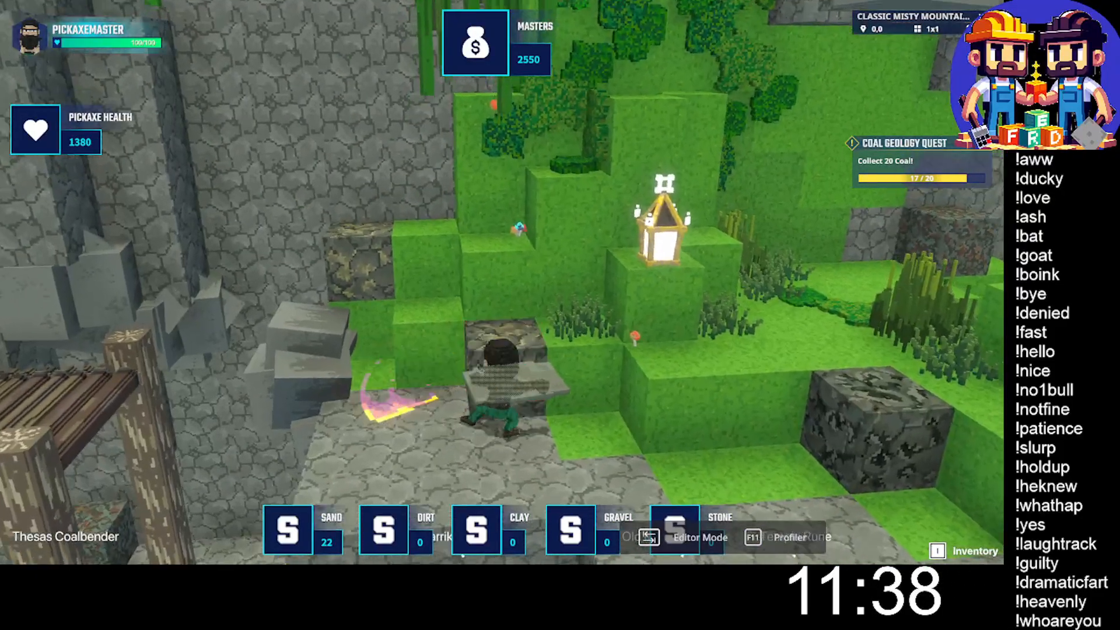
pyautogui.click(502, 283)
pyautogui.click(501, 283)
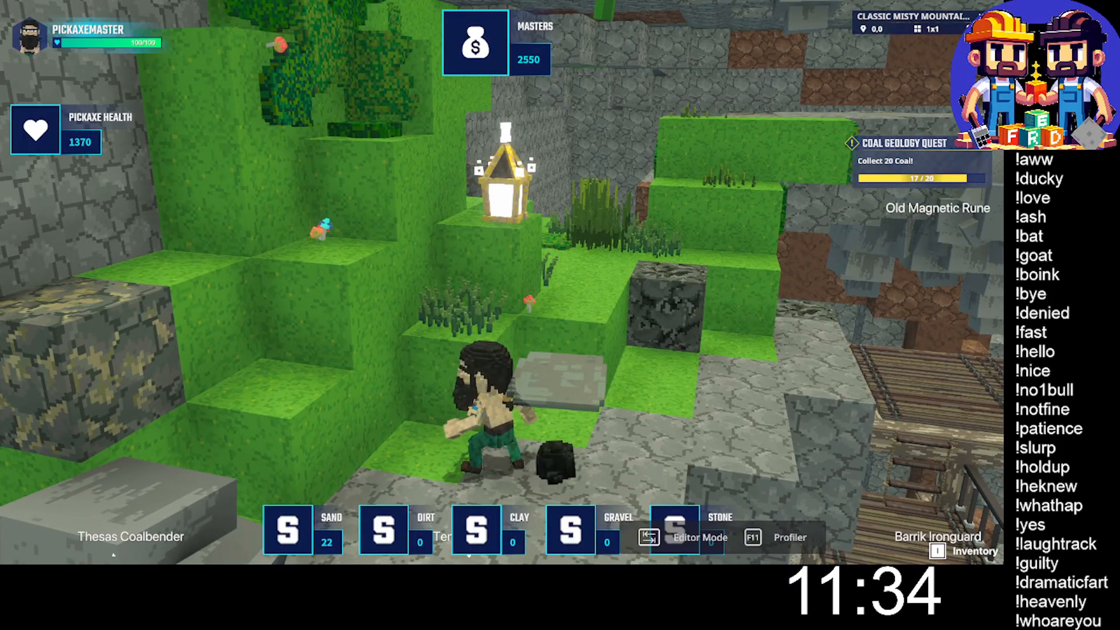
# - Collect the dropped coal, then jump up the grass steps and mine the yellow-flecked block against the stone wall
pyautogui.press('w')
pyautogui.press('space')
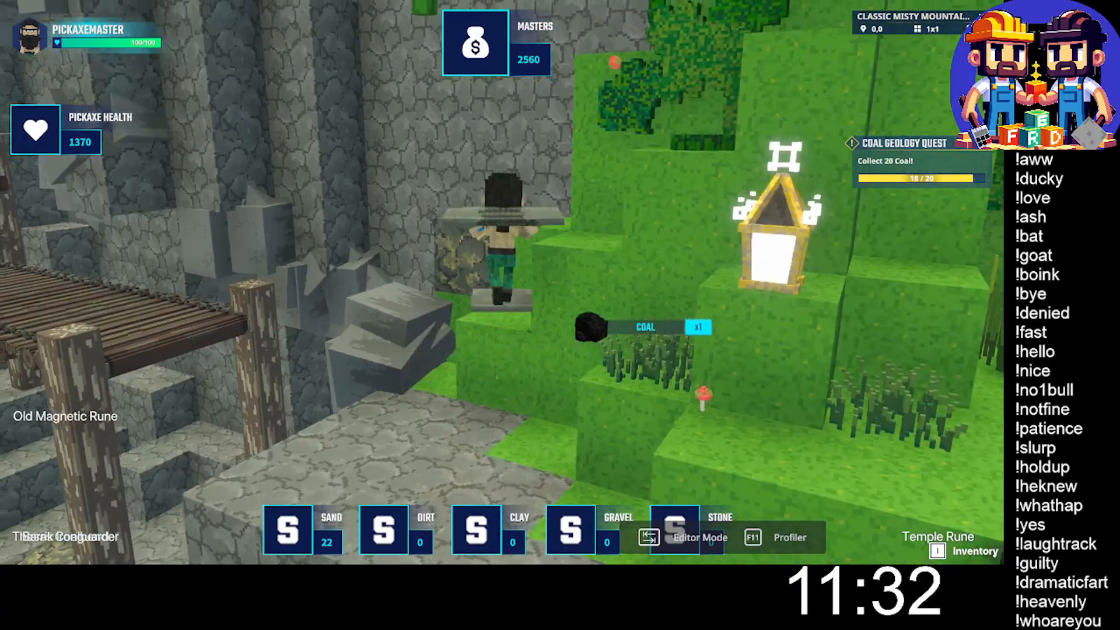
pyautogui.click(501, 283)
pyautogui.click(501, 282)
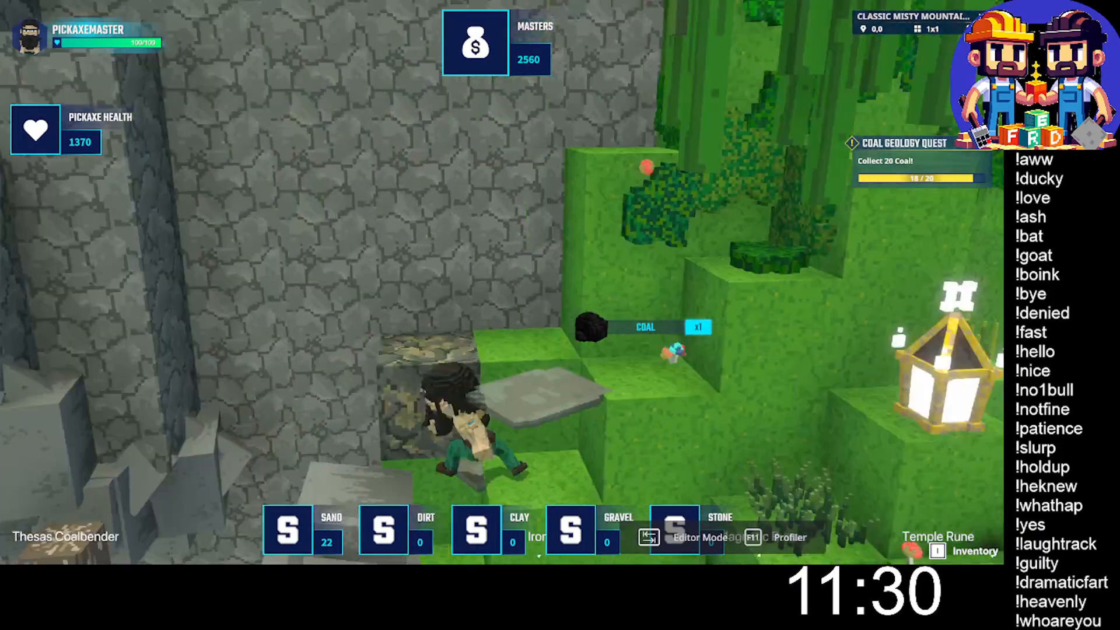
pyautogui.click(501, 283)
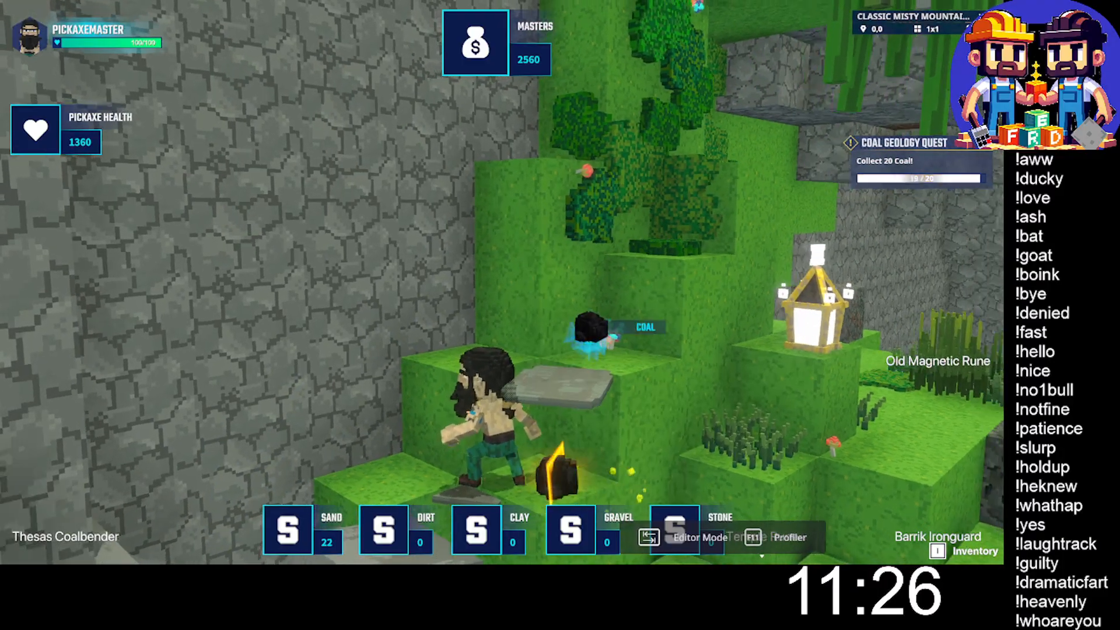
# - Collect the dropped coal and hop over the dark ore block and grass blocks onto the wide stone shelf
pyautogui.press('w')
pyautogui.press('w')
pyautogui.press('space')
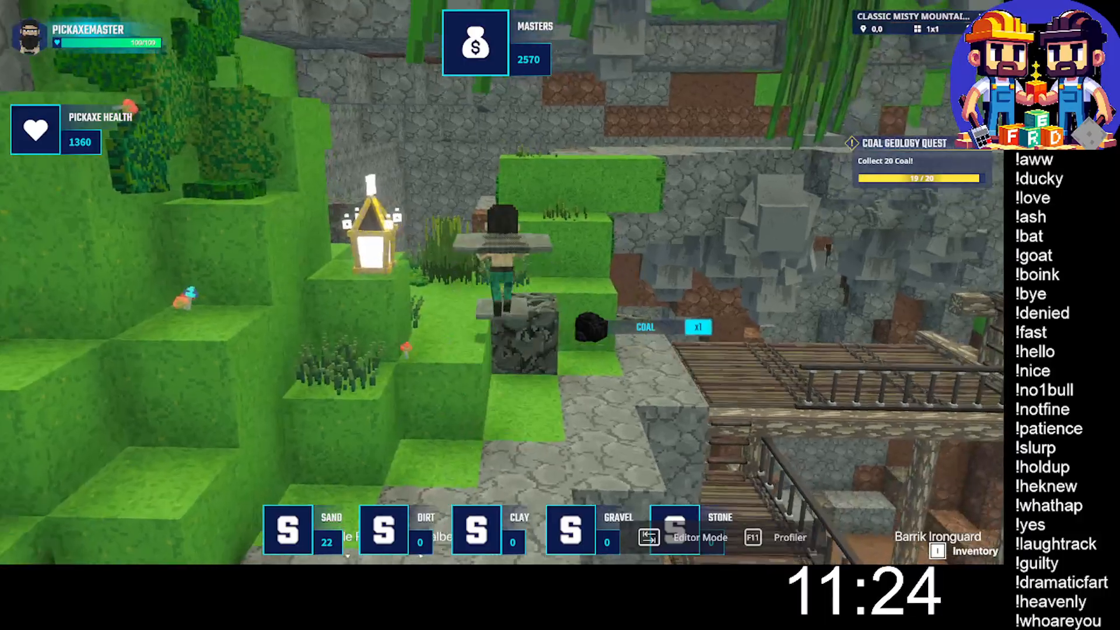
pyautogui.press('w')
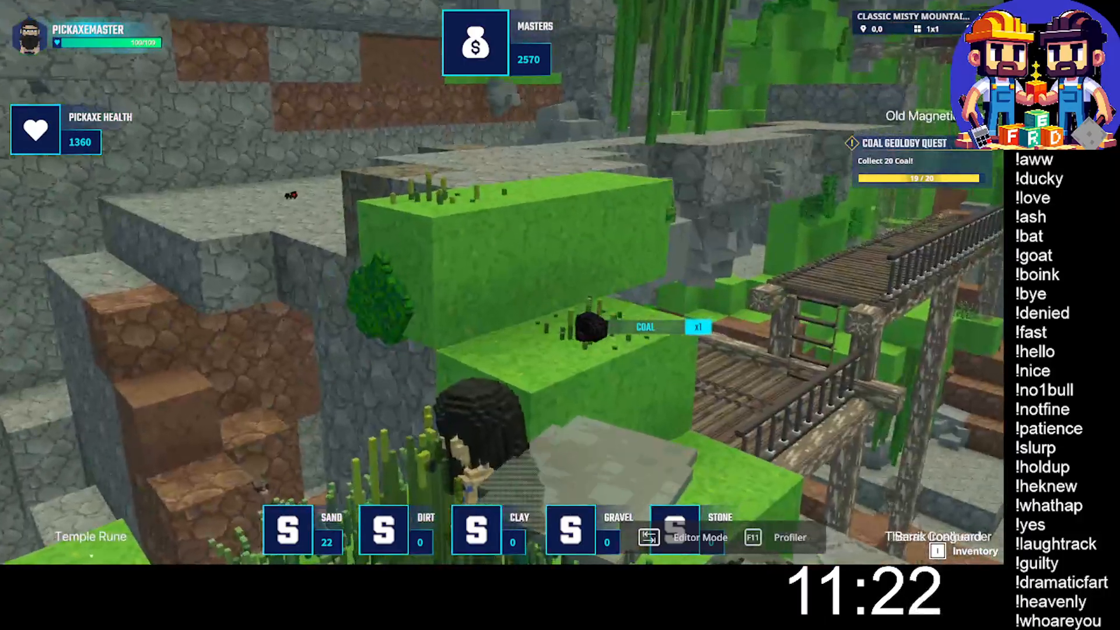
pyautogui.press('space')
pyautogui.press('w')
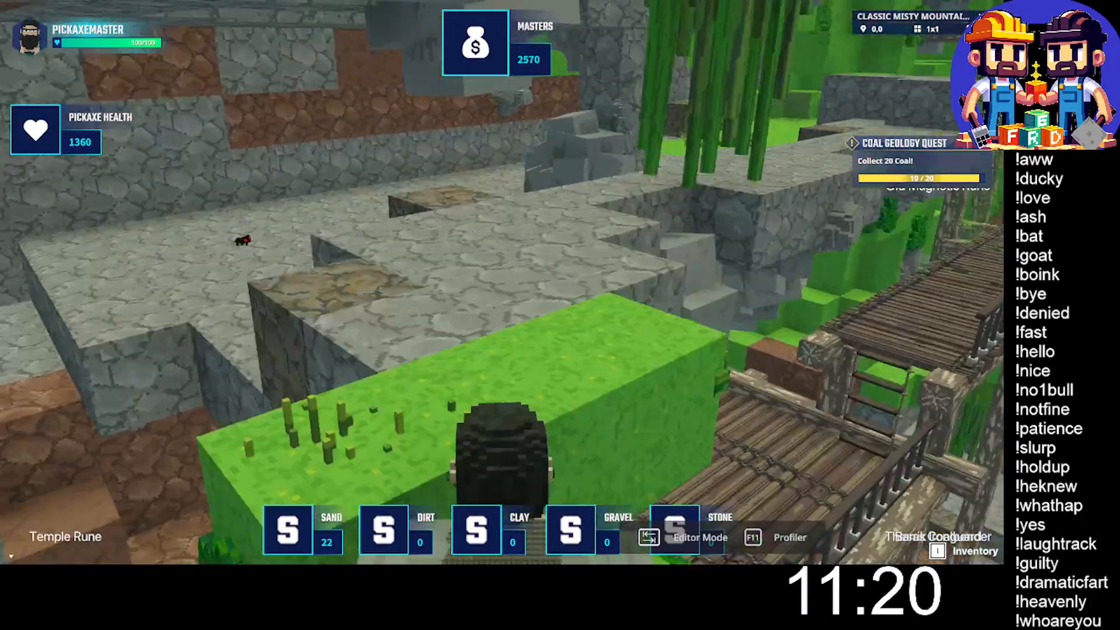
# - Run beneath the rock overhang to the grassy hillside and climb past the brown dirt blocks onto the stone path
pyautogui.press('w')
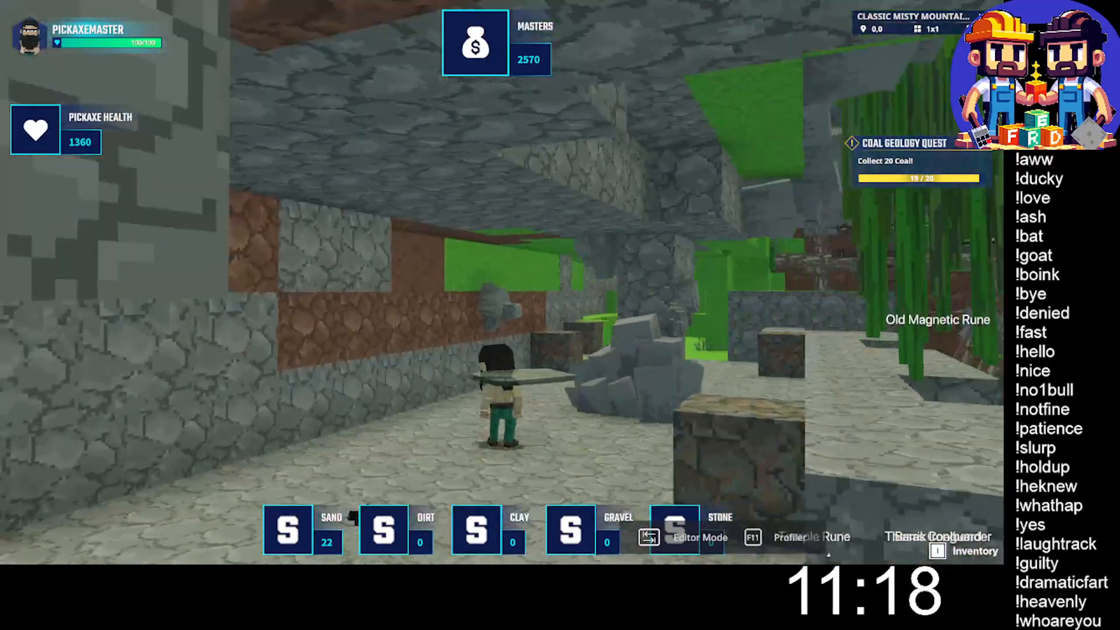
pyautogui.press('w')
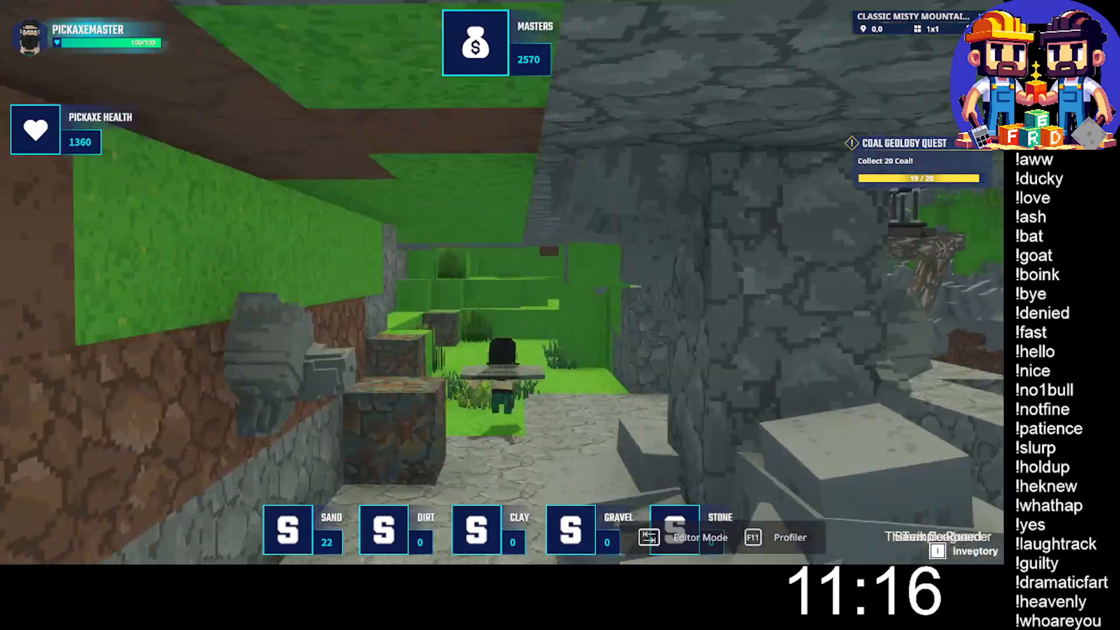
pyautogui.press('w')
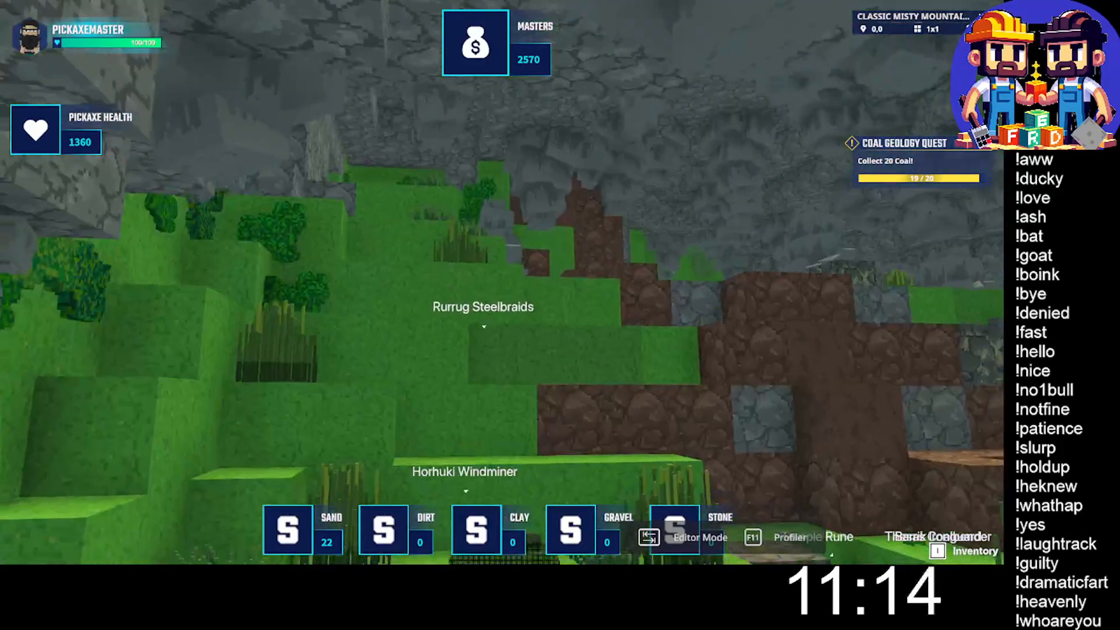
pyautogui.press('w')
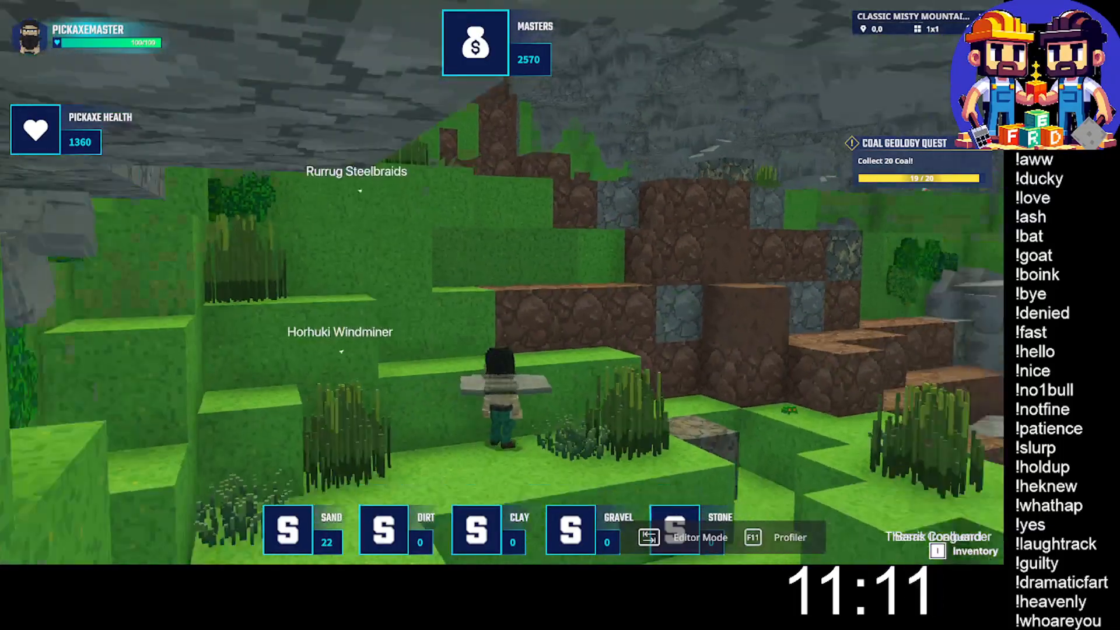
pyautogui.press('space')
# - Mine the ore block at the end of the raised stone path and the one in the grass bank, collecting the drops
pyautogui.press('w')
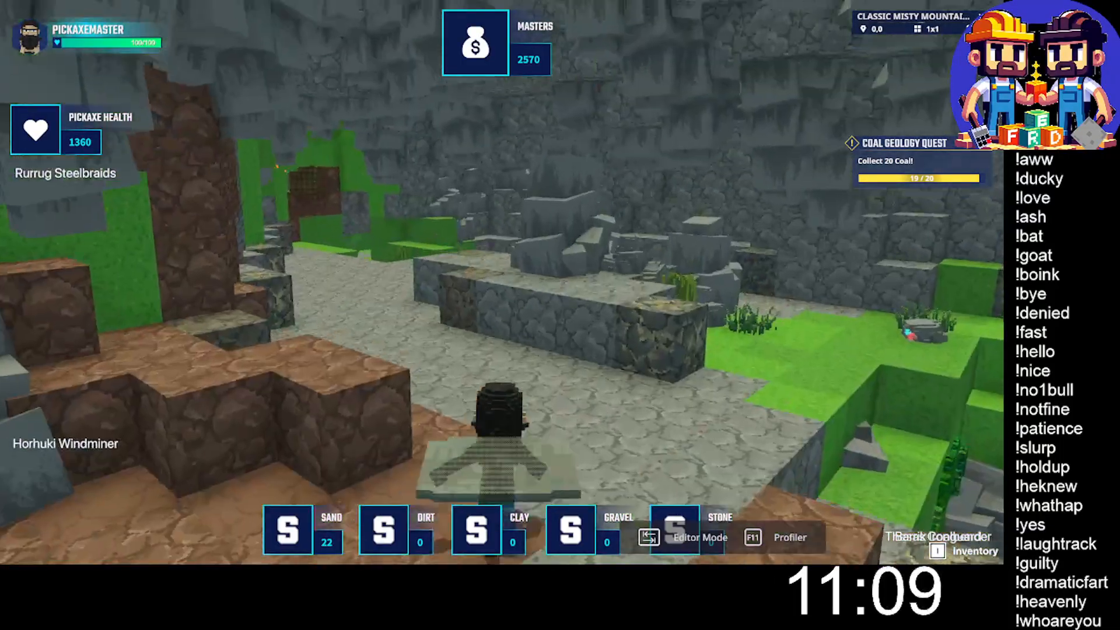
pyautogui.press('w')
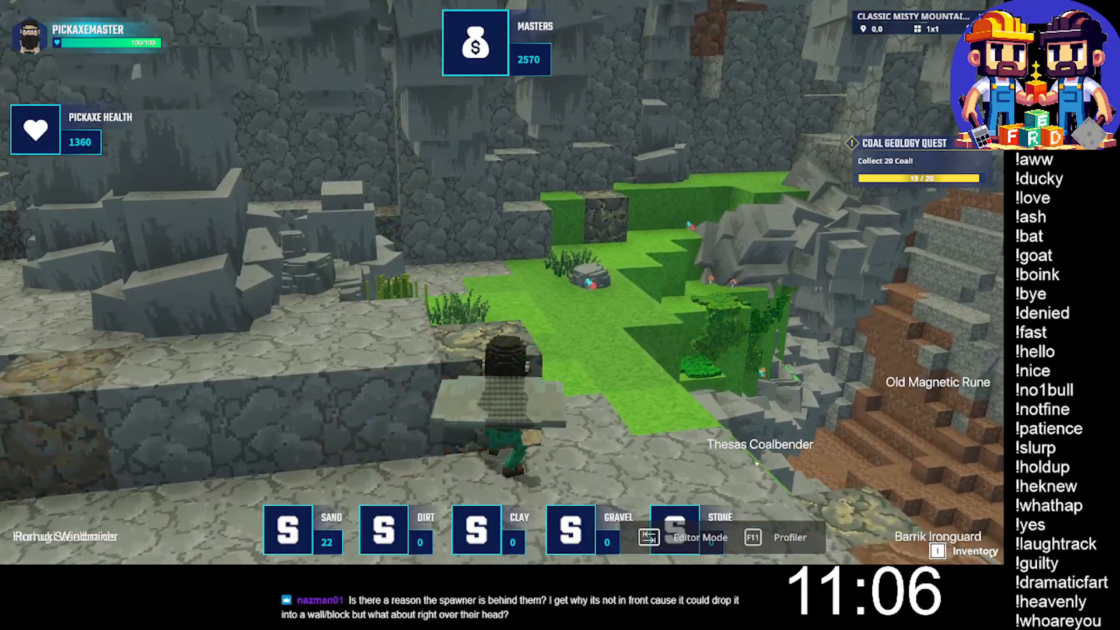
pyautogui.press('w')
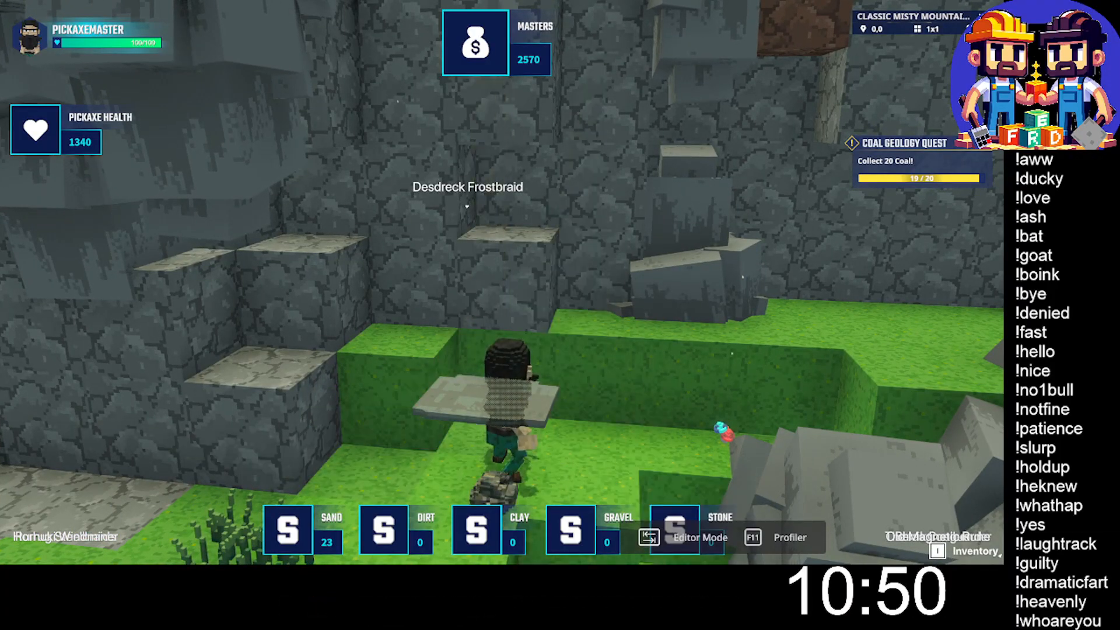
pyautogui.press('w')
# - Cross back past the boulders to the brown dirt wall and mine the ore block at its base
pyautogui.press('w')
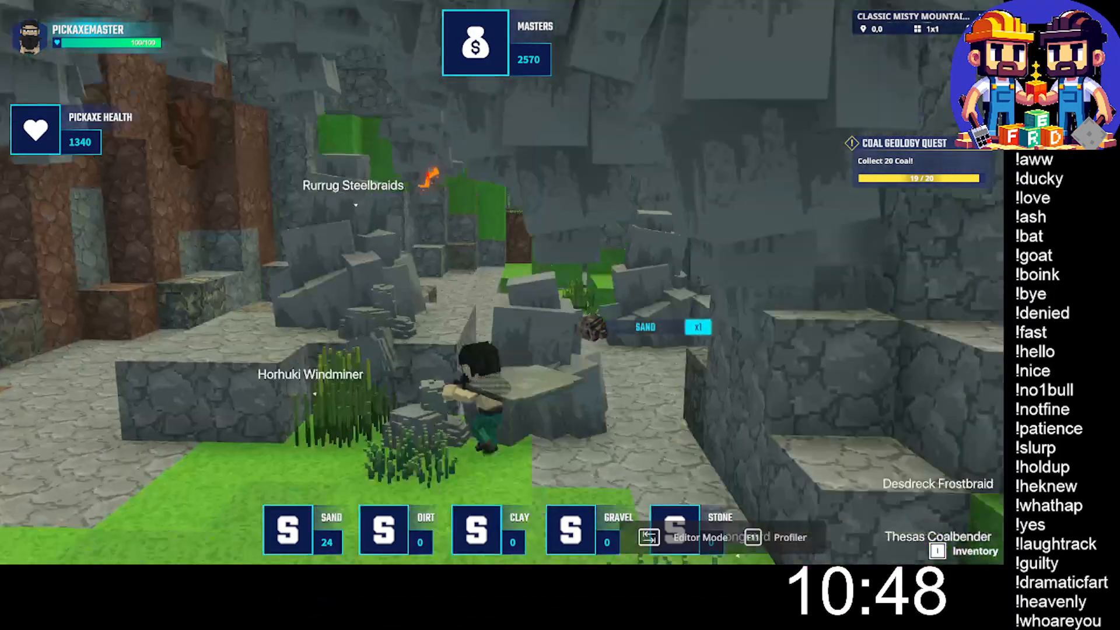
pyautogui.press('space')
pyautogui.press('w')
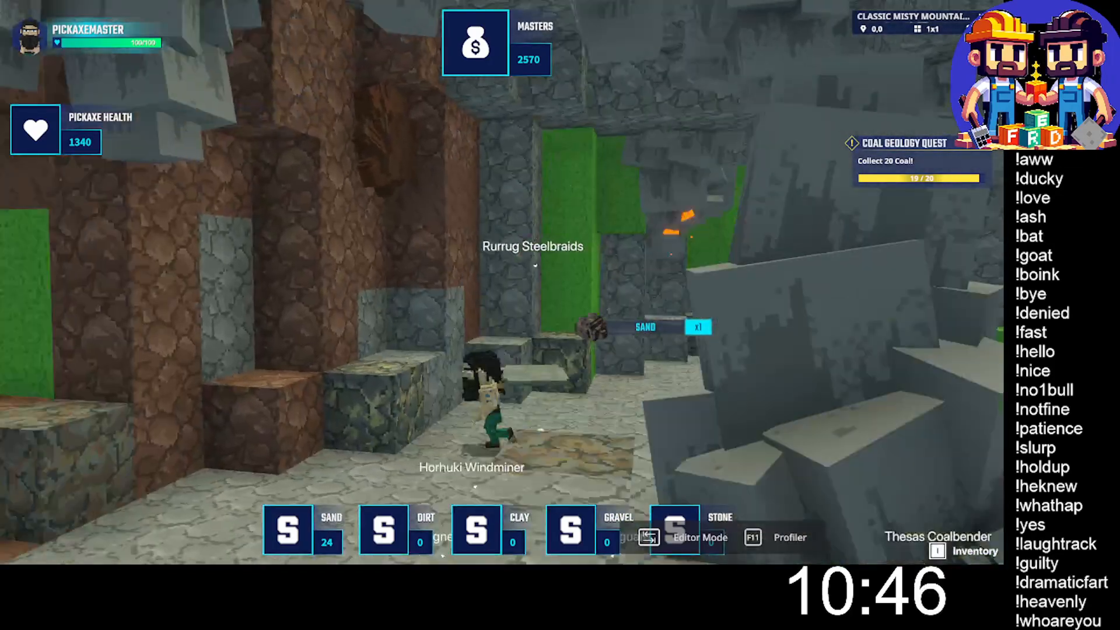
pyautogui.press('w')
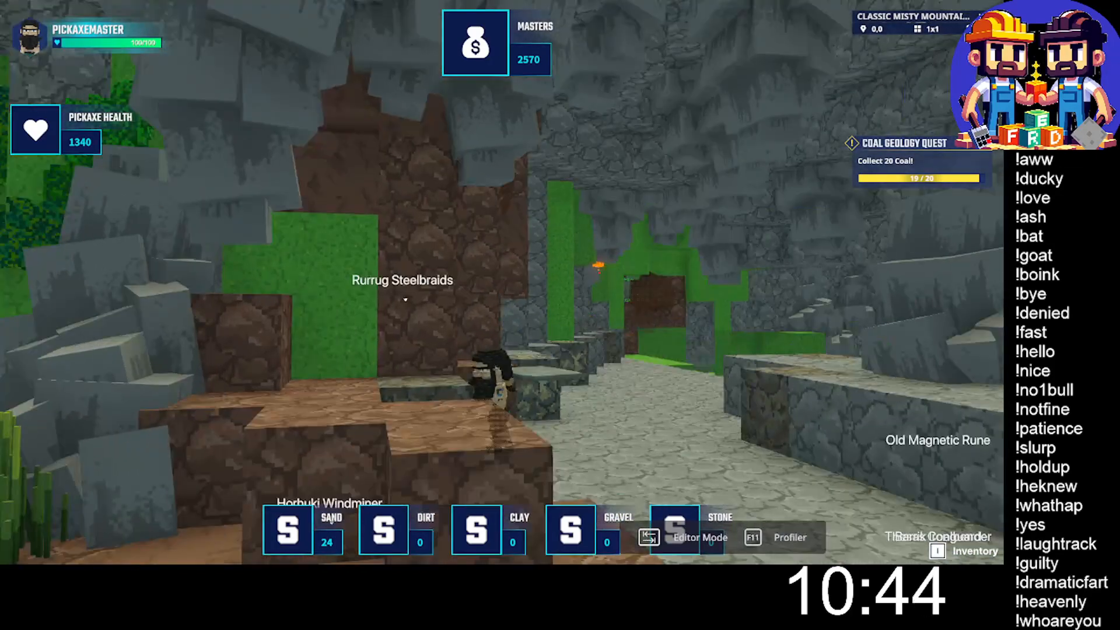
pyautogui.press('w')
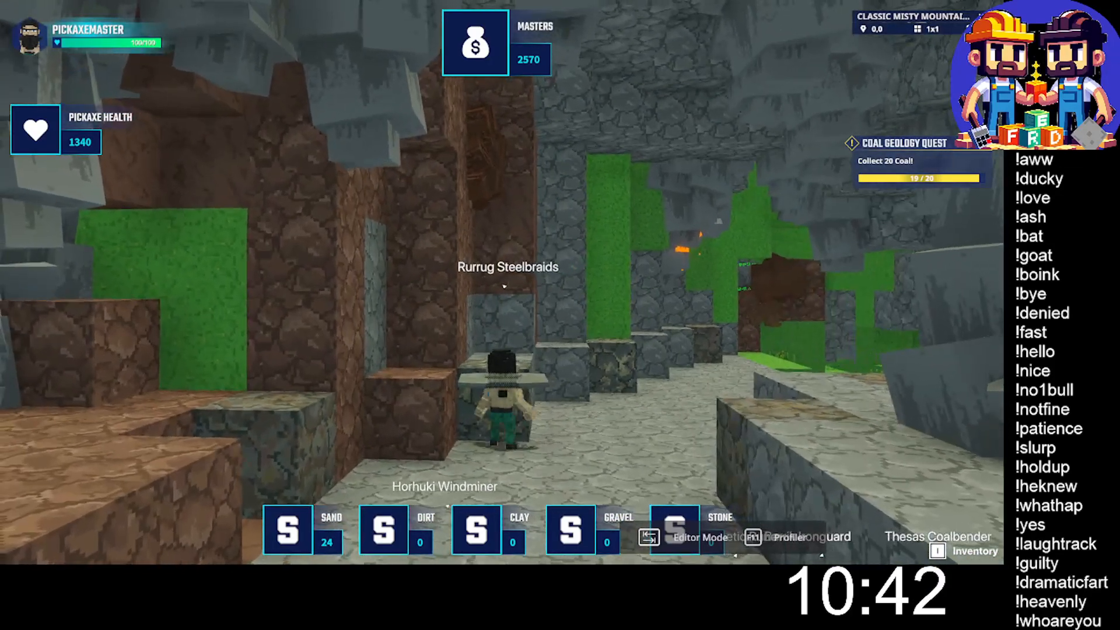
pyautogui.press('w')
pyautogui.click(501, 283)
pyautogui.click(502, 282)
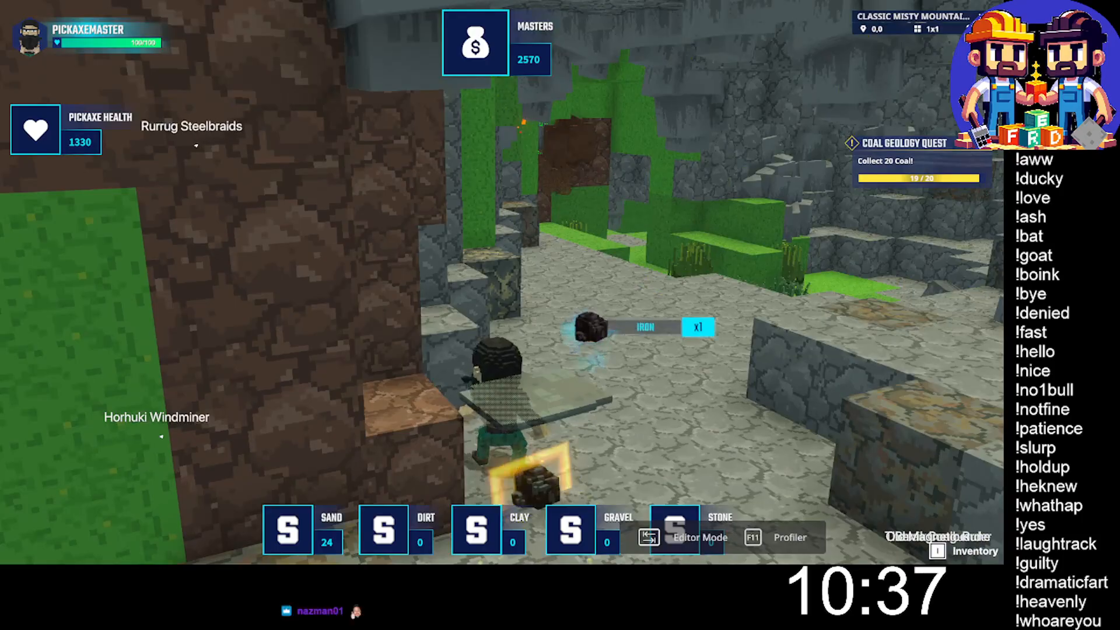
# - Collect the dropped iron, mine the ore block beneath the tall grass column, and pick up its drop
pyautogui.press('w')
pyautogui.press('w')
pyautogui.click(501, 282)
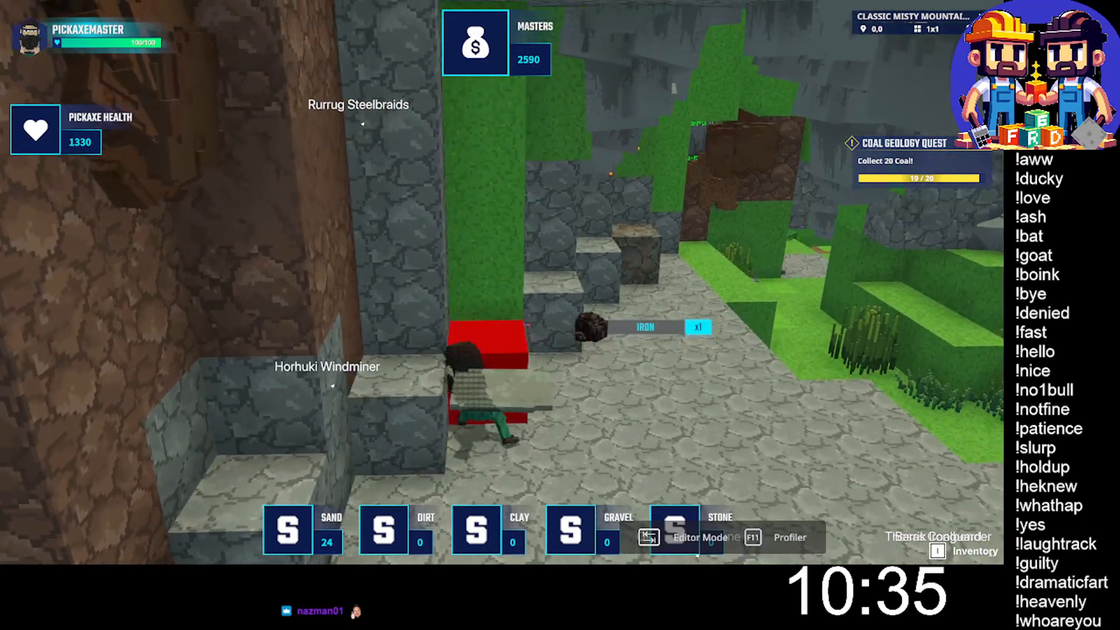
pyautogui.click(501, 282)
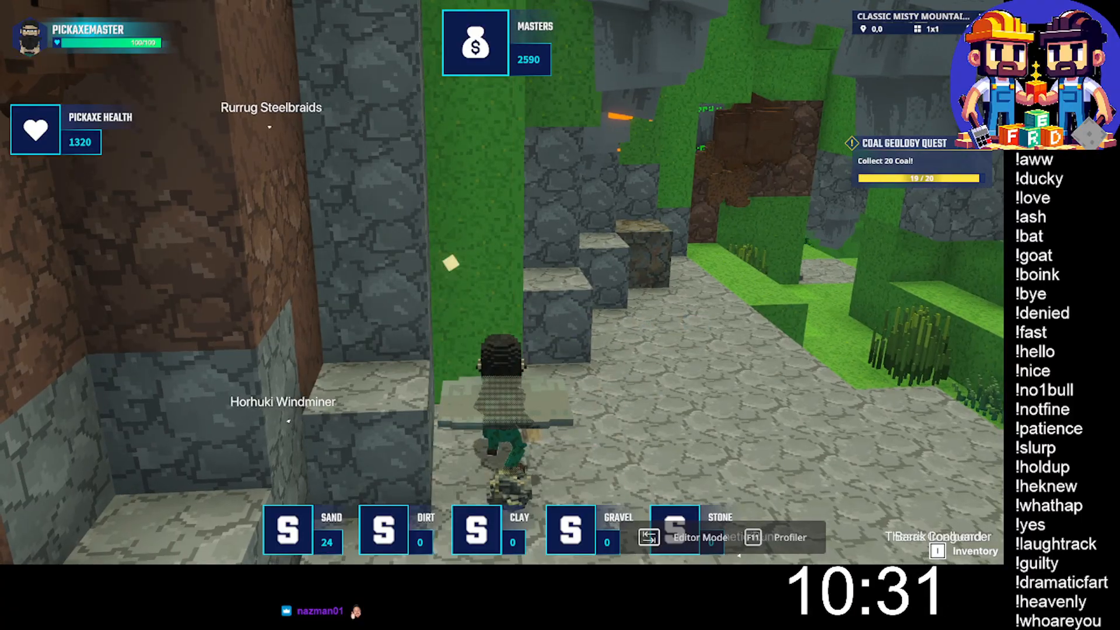
pyautogui.press('w')
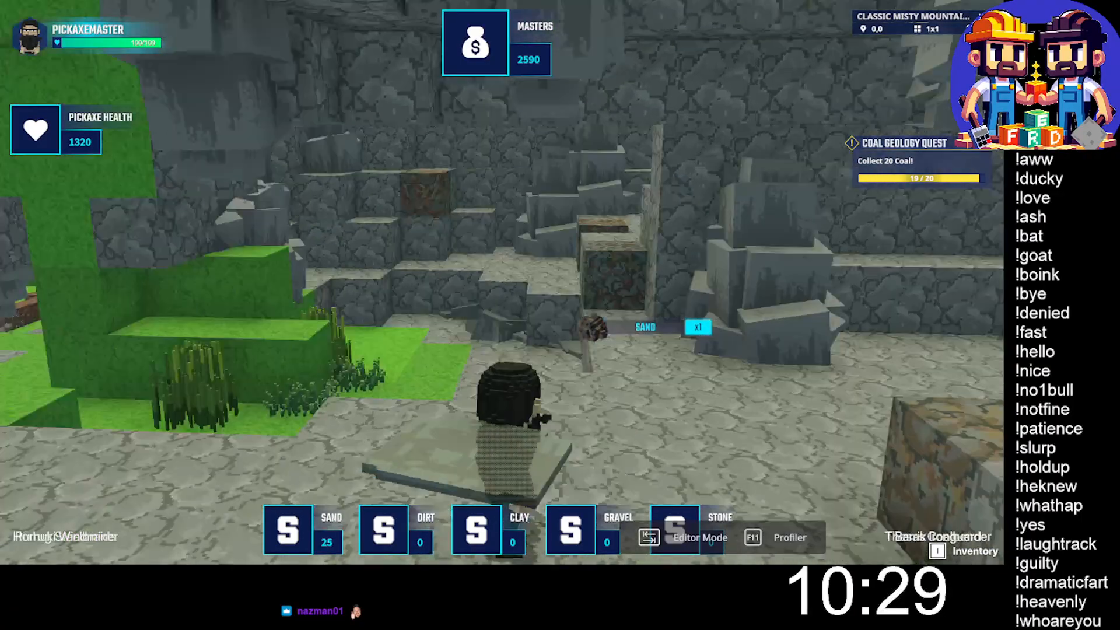
# - Run across the cave floor onto the stone ledges, mine the ore block in the raised path, and collect the iron
pyautogui.press('w')
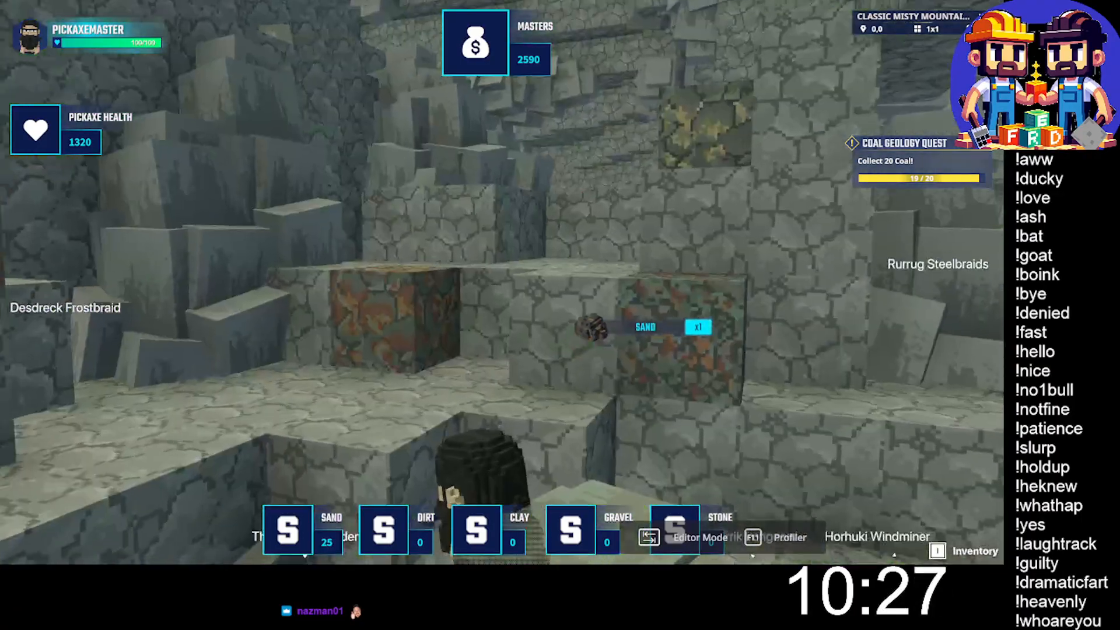
pyautogui.press('w')
pyautogui.press('space')
pyautogui.press('w')
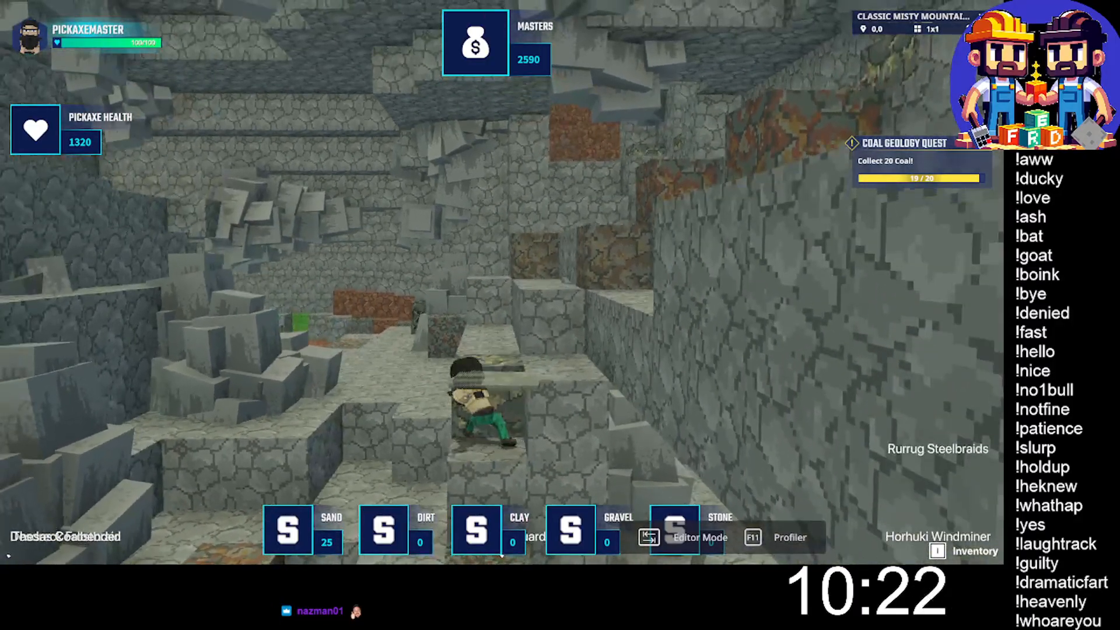
pyautogui.click(502, 282)
pyautogui.press('space')
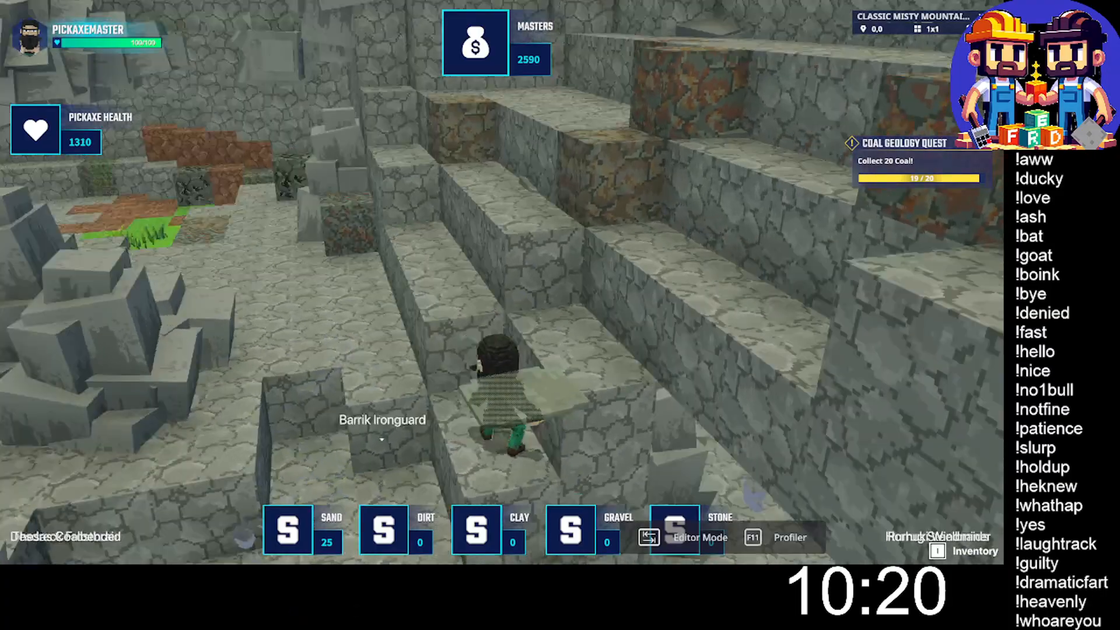
pyautogui.click(502, 282)
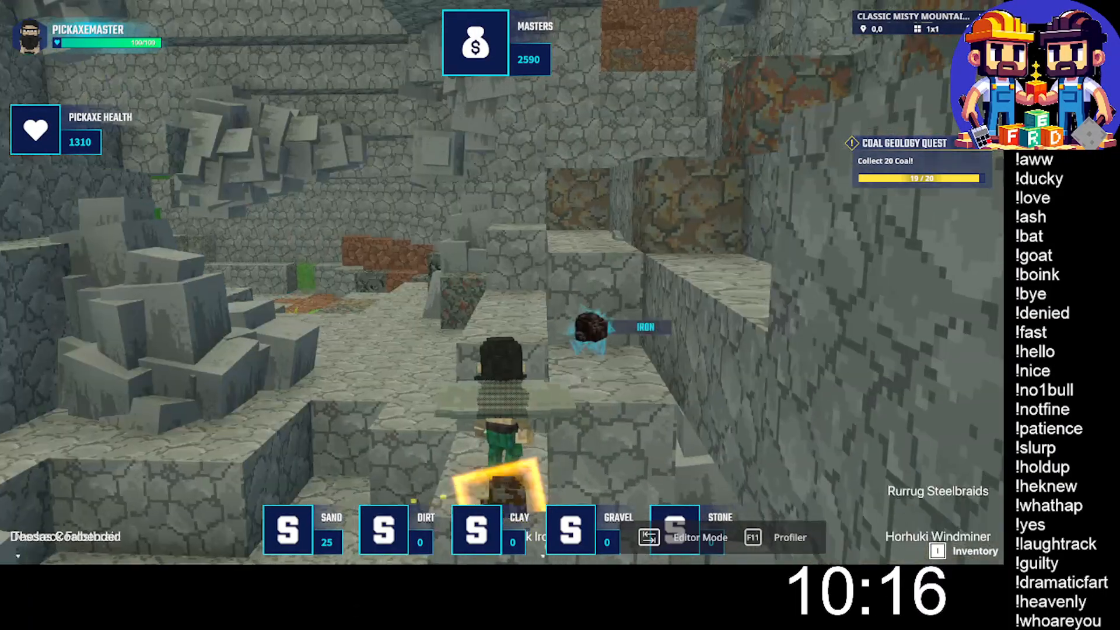
pyautogui.press('w')
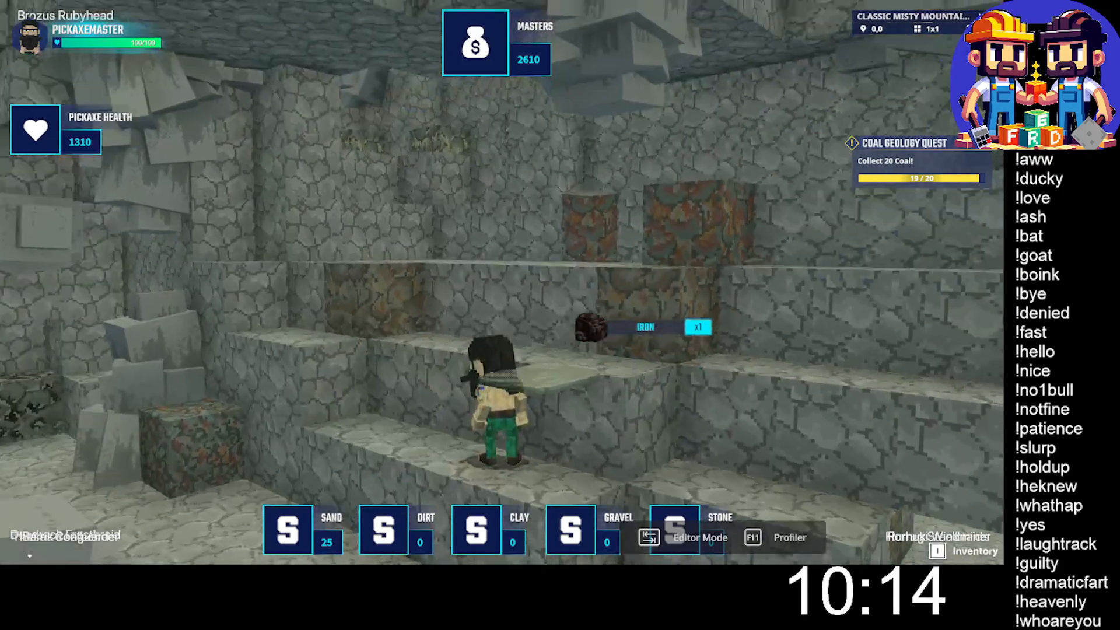
# - Climb the stepped stone ledges past the brown ore blocks and mine the yellow-flecked ore beside the rock wall
pyautogui.press('w')
pyautogui.press('space')
pyautogui.press('space')
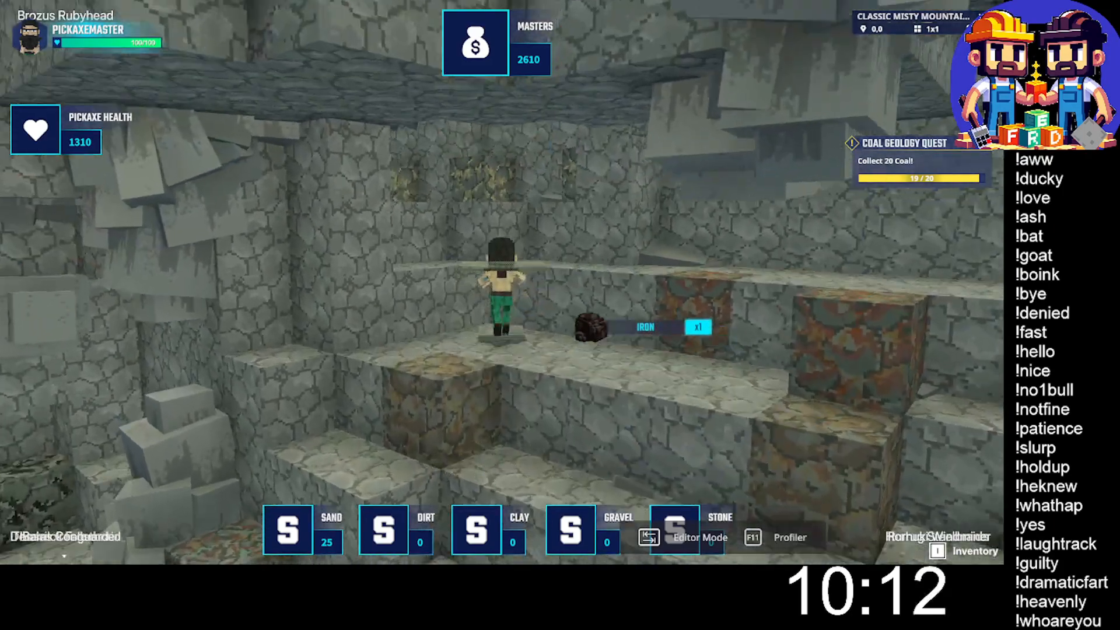
pyautogui.press('w')
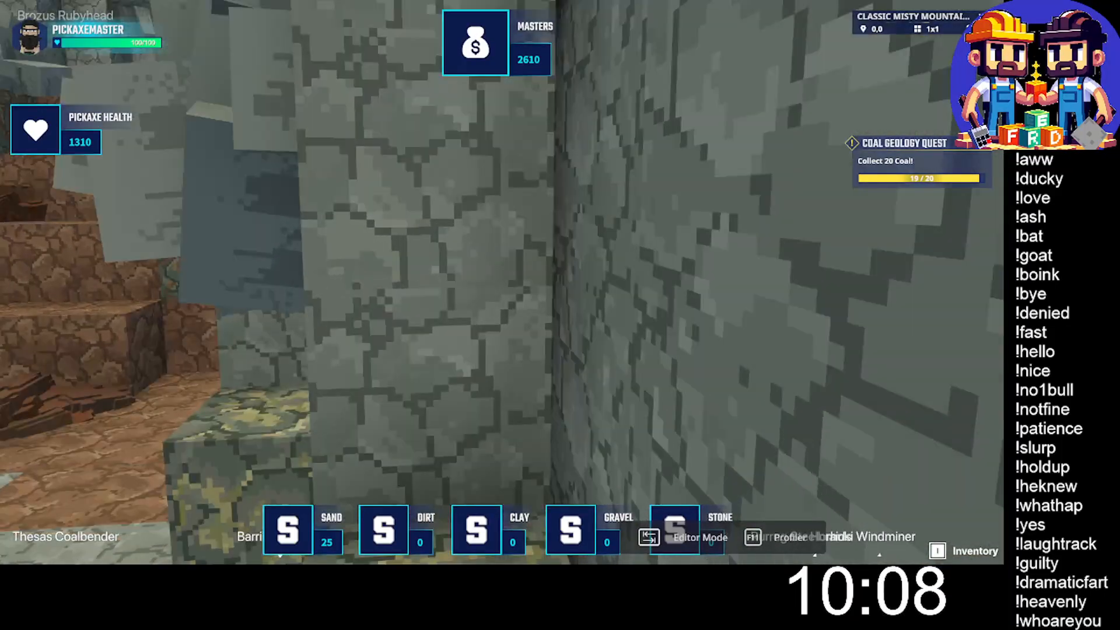
pyautogui.click(501, 282)
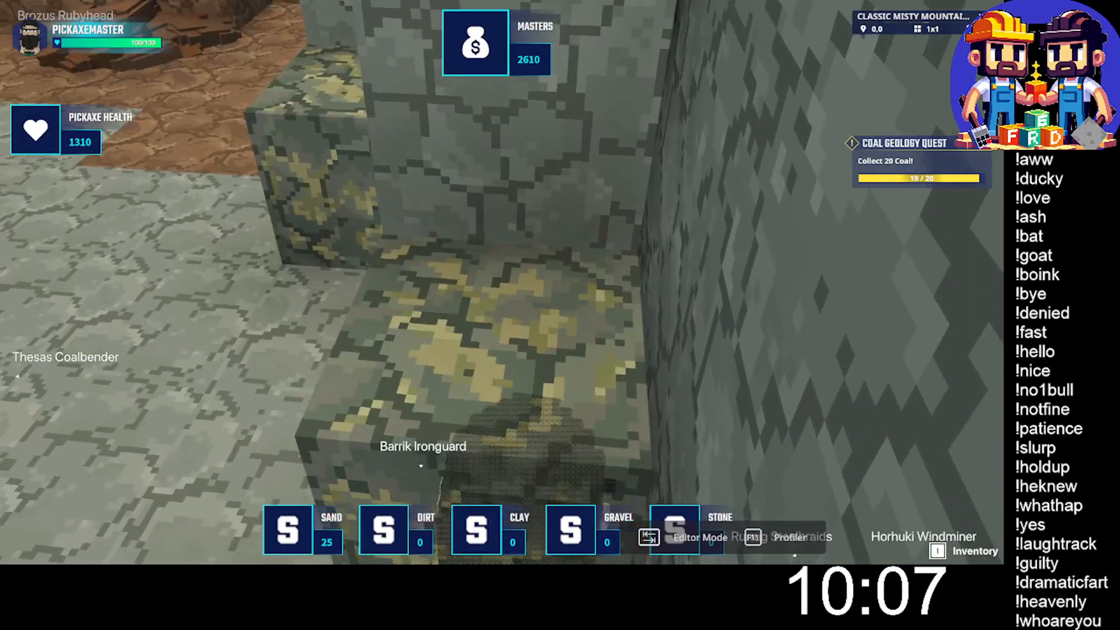
pyautogui.click(502, 282)
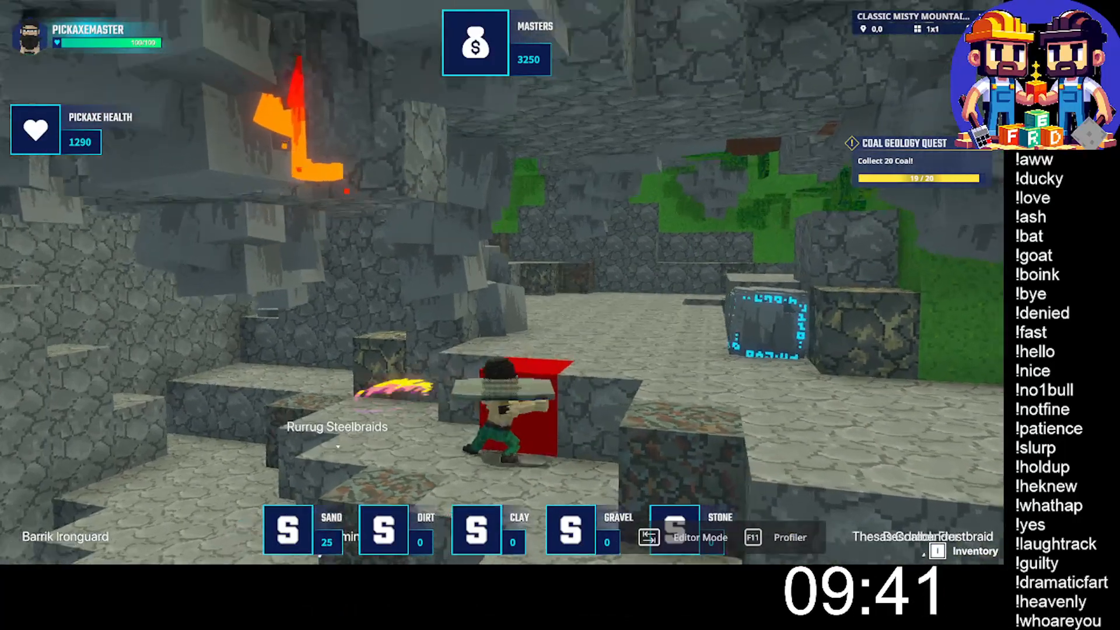
# - Pick up the dropped sand and climb onto the higher stone floor near the grassy wall
pyautogui.press('w')
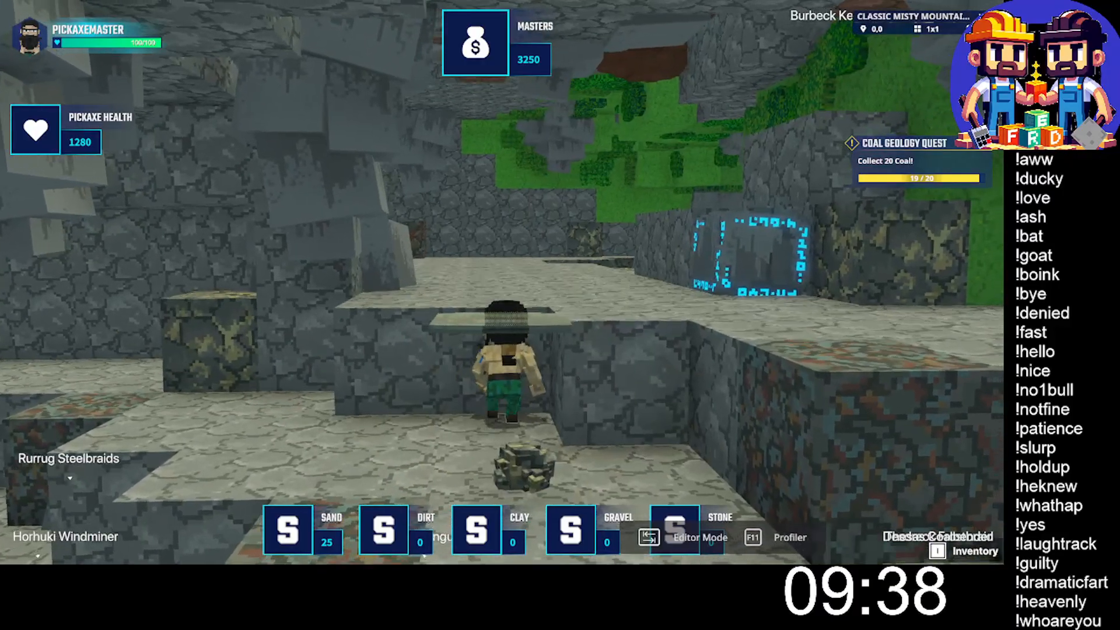
pyautogui.press('space')
pyautogui.press('w')
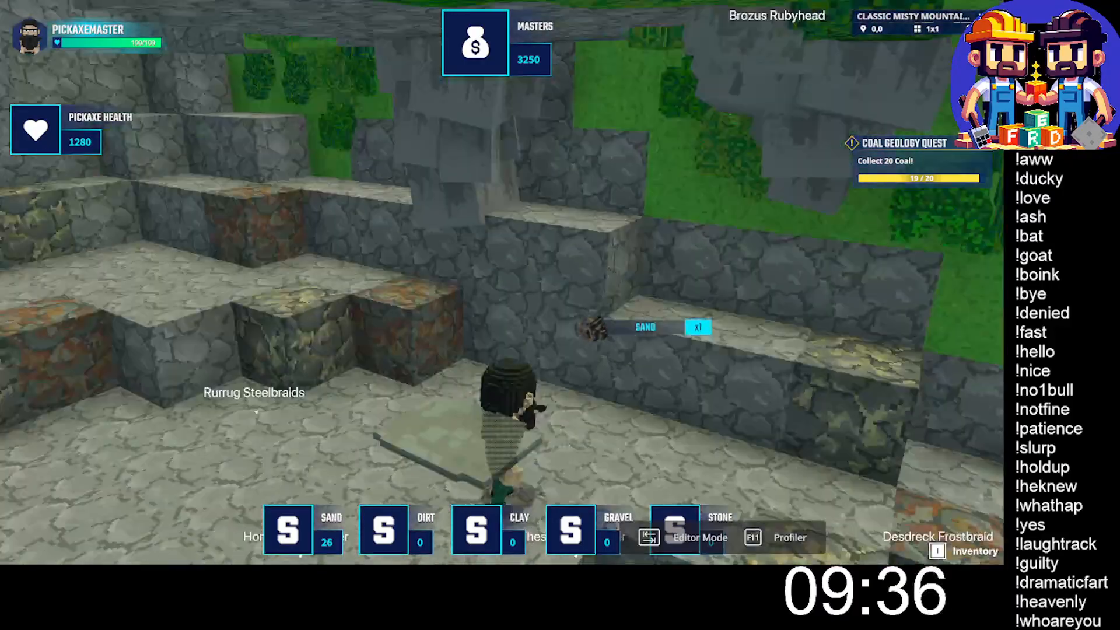
# - Mine the clay block beside the orange ore and nearby blocks, collecting drops until the quest reaches 20 coal
pyautogui.press('w')
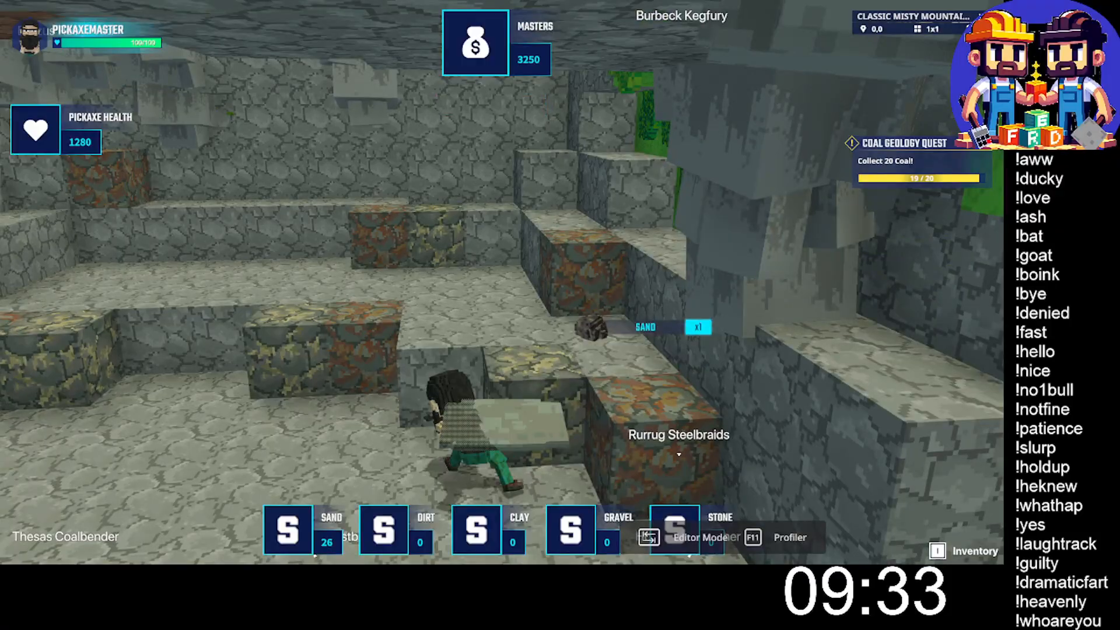
pyautogui.press('w')
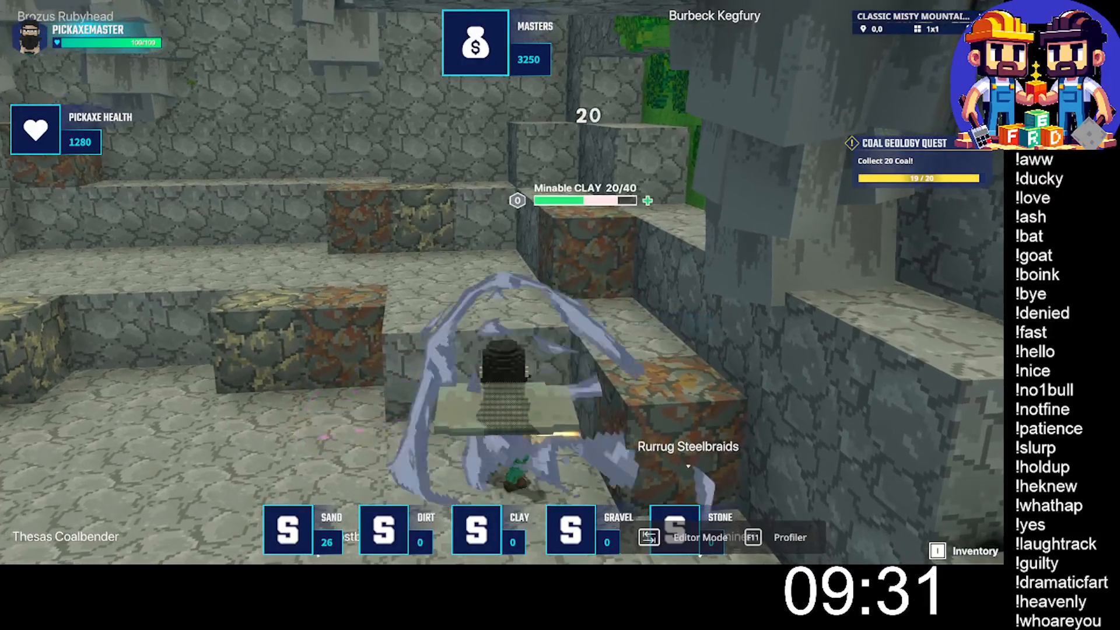
pyautogui.press('w')
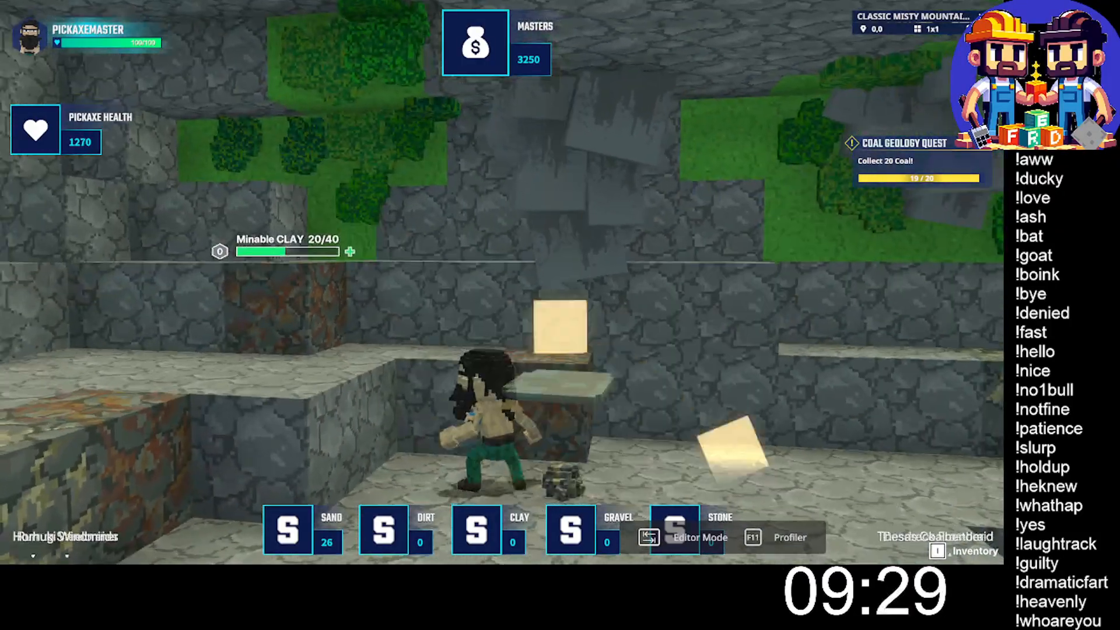
pyautogui.press('w')
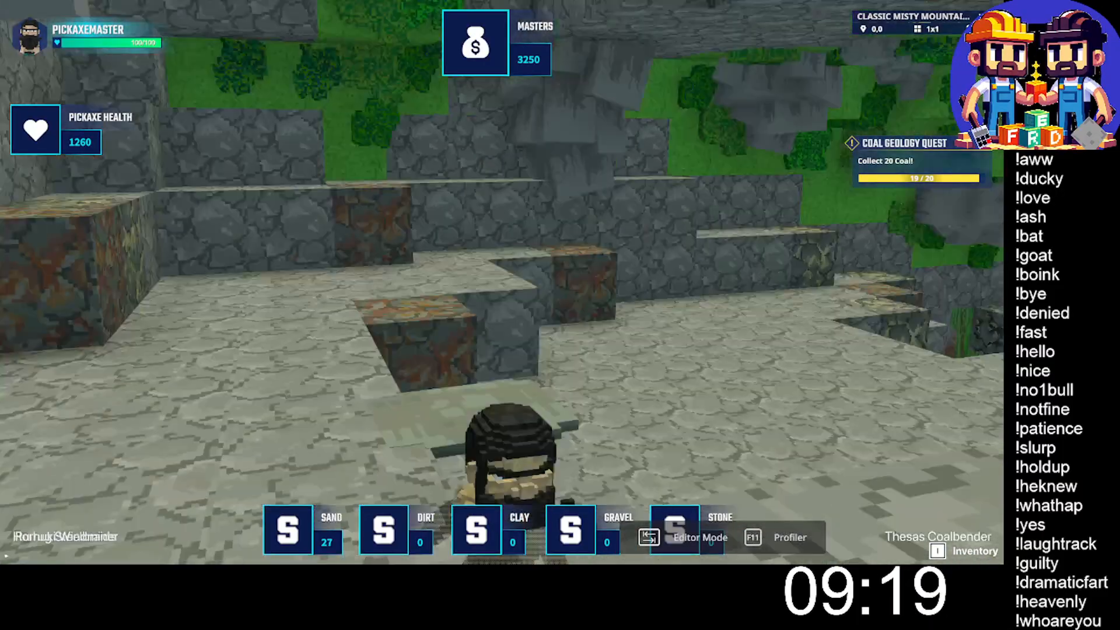
pyautogui.press('w')
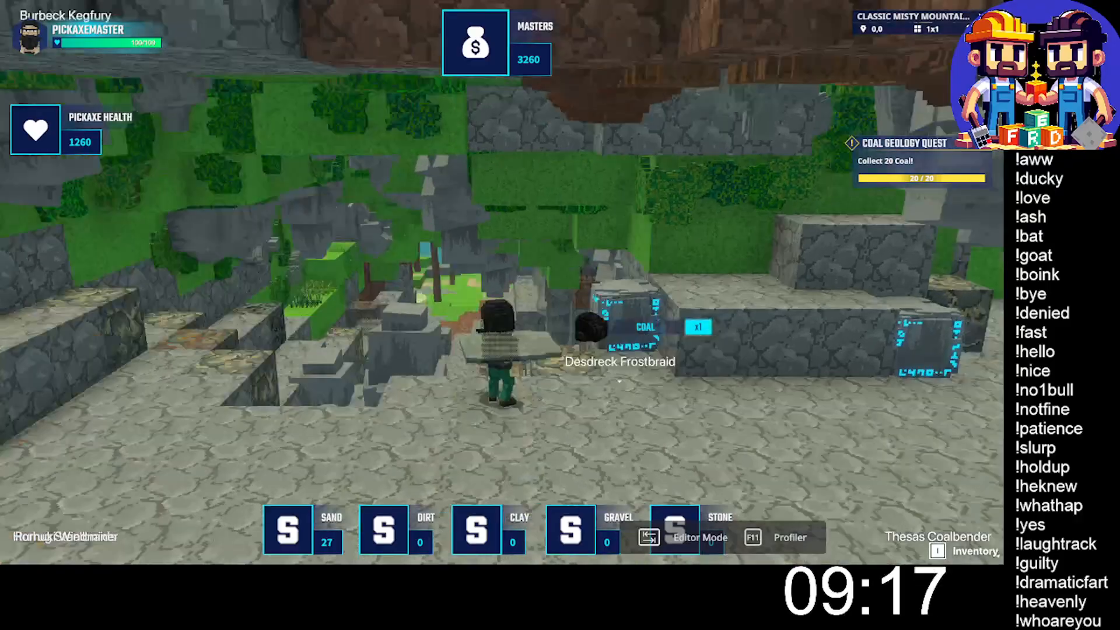
# - Return along the forest path to the village and approach the quest giver at the wooden tower's door
pyautogui.press('w')
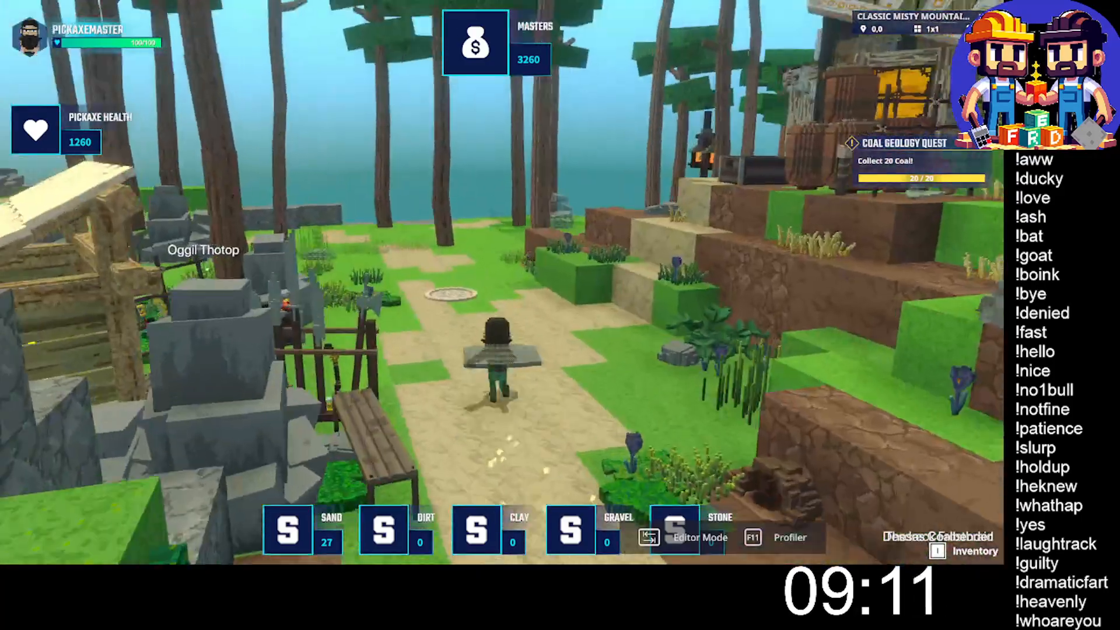
pyautogui.press('w')
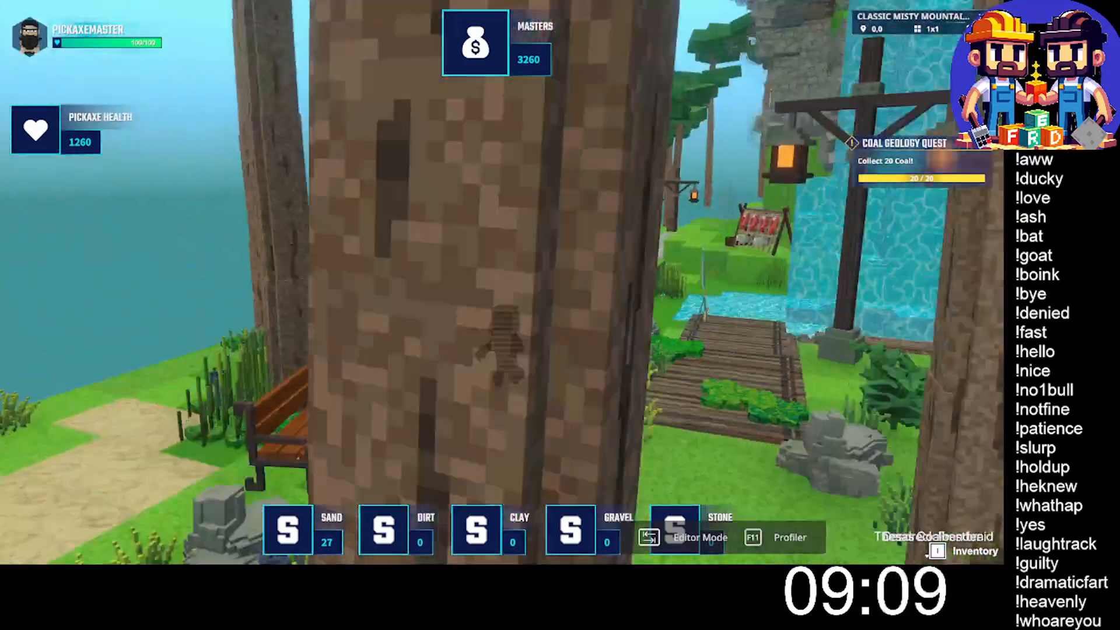
pyautogui.press('w')
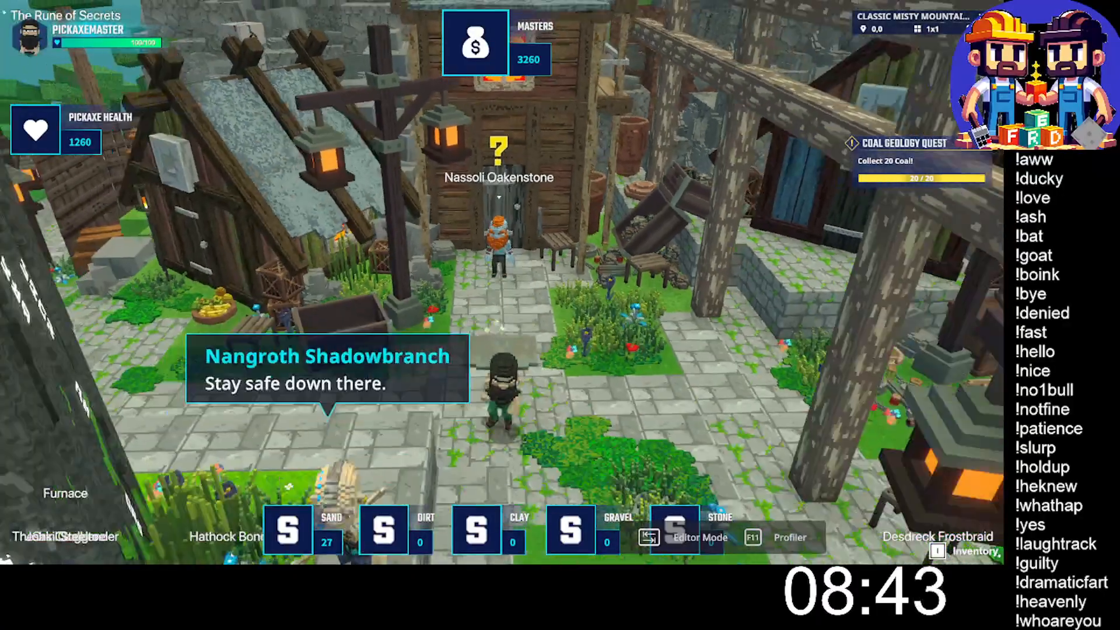
pyautogui.press('w')
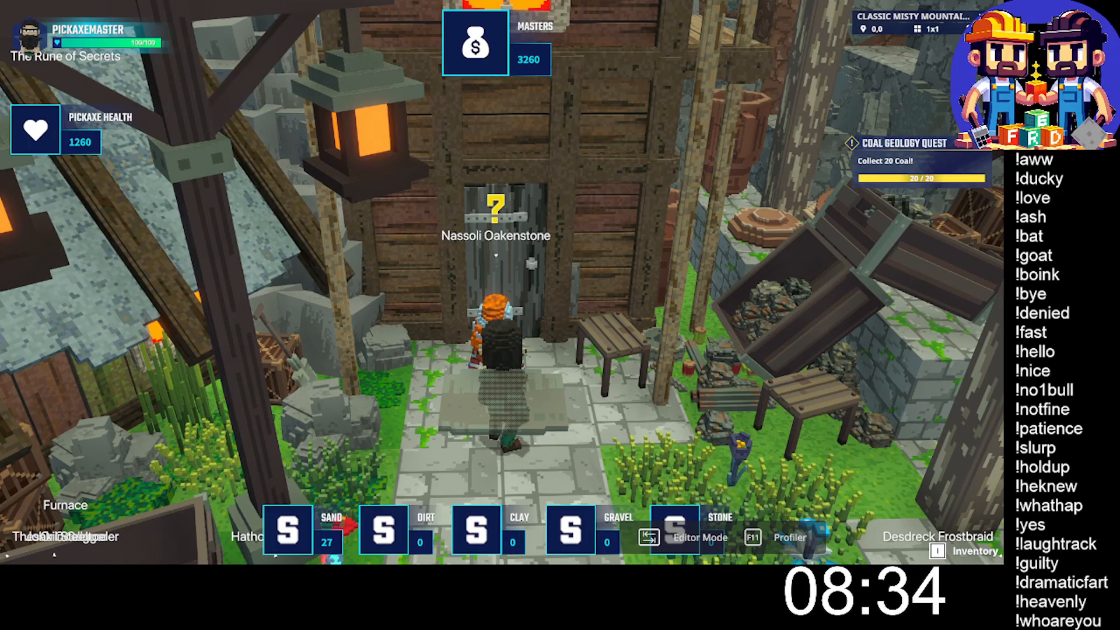
# - Hand in the Coal Geology quest to the quest giver and decline to trade the reward for SAND
pyautogui.press('a')
pyautogui.press('d')
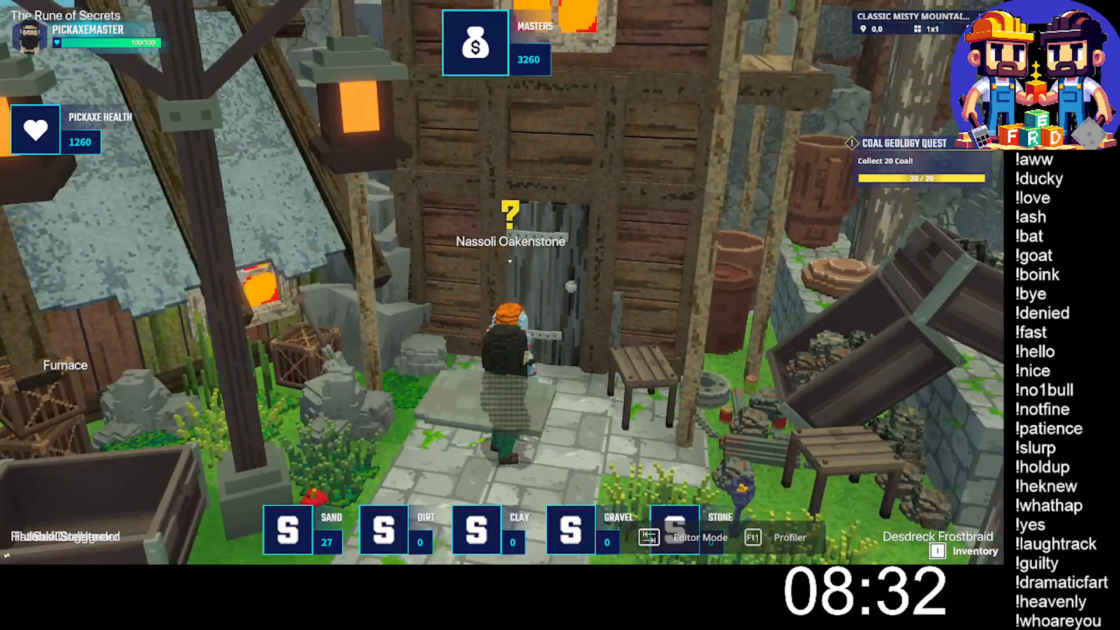
pyautogui.press('e')
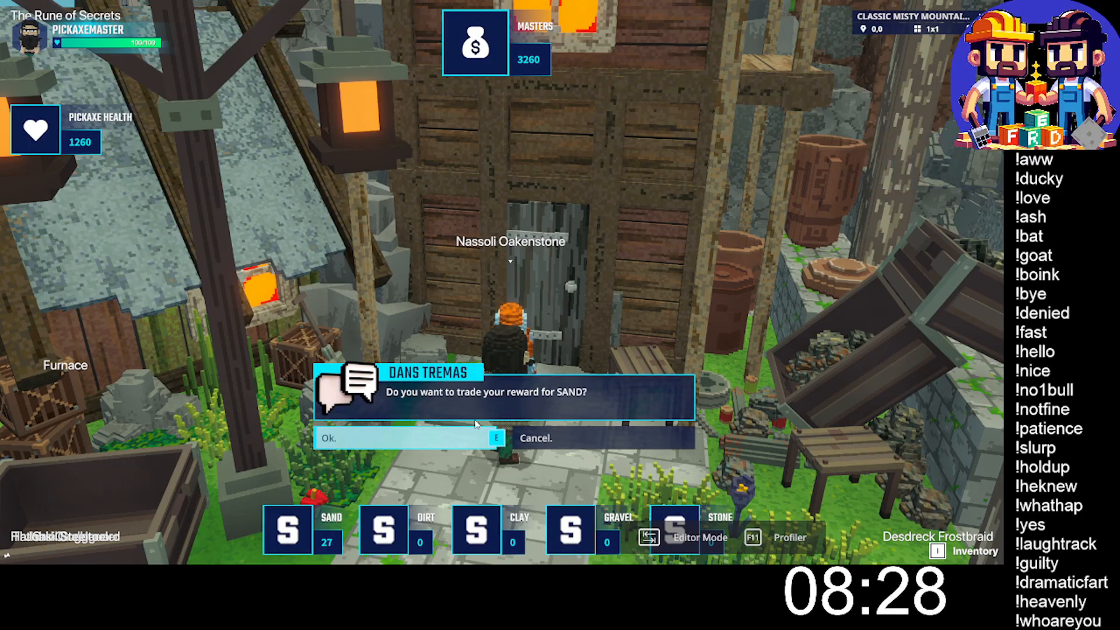
pyautogui.click(568, 438)
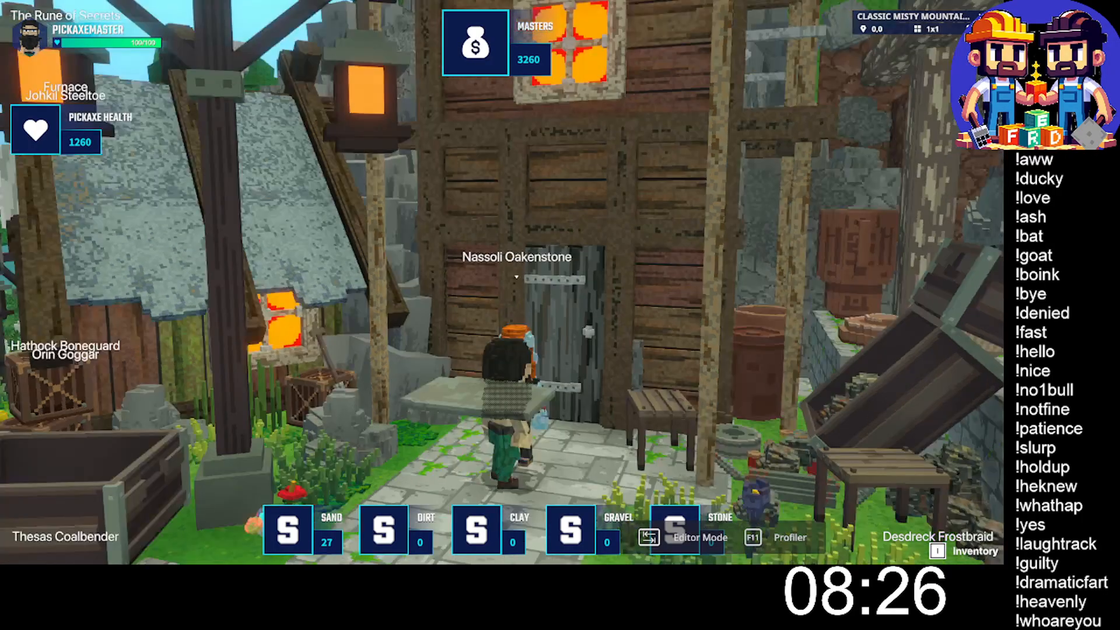
# - Run past the rune pillar and through the village square, and return to Editor Mode
pyautogui.press('w')
pyautogui.press('space')
pyautogui.press('space')
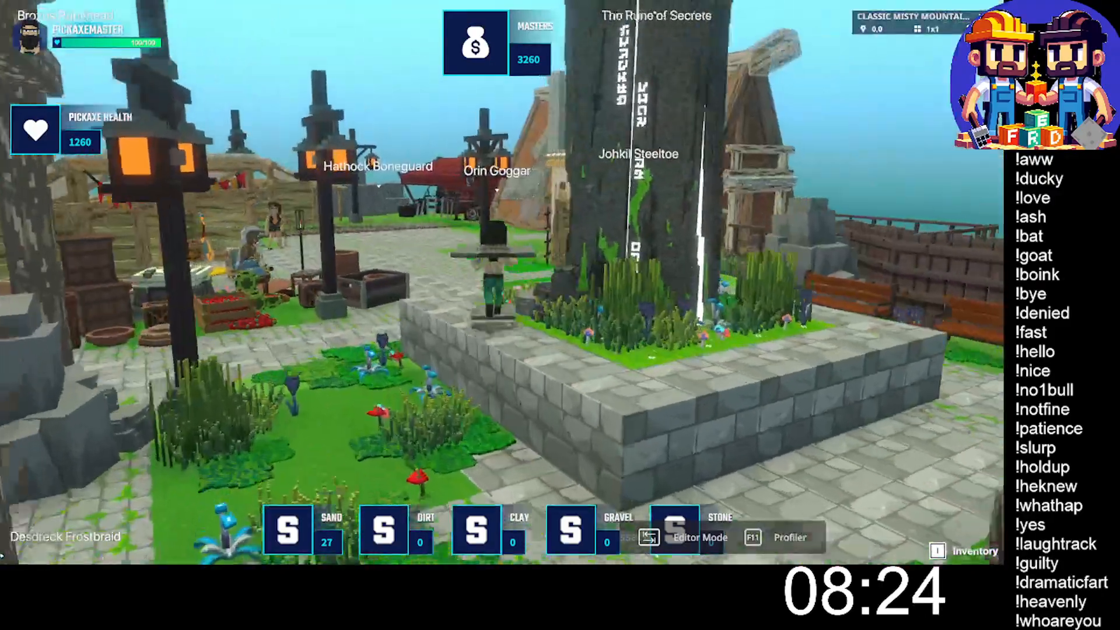
pyautogui.press('w')
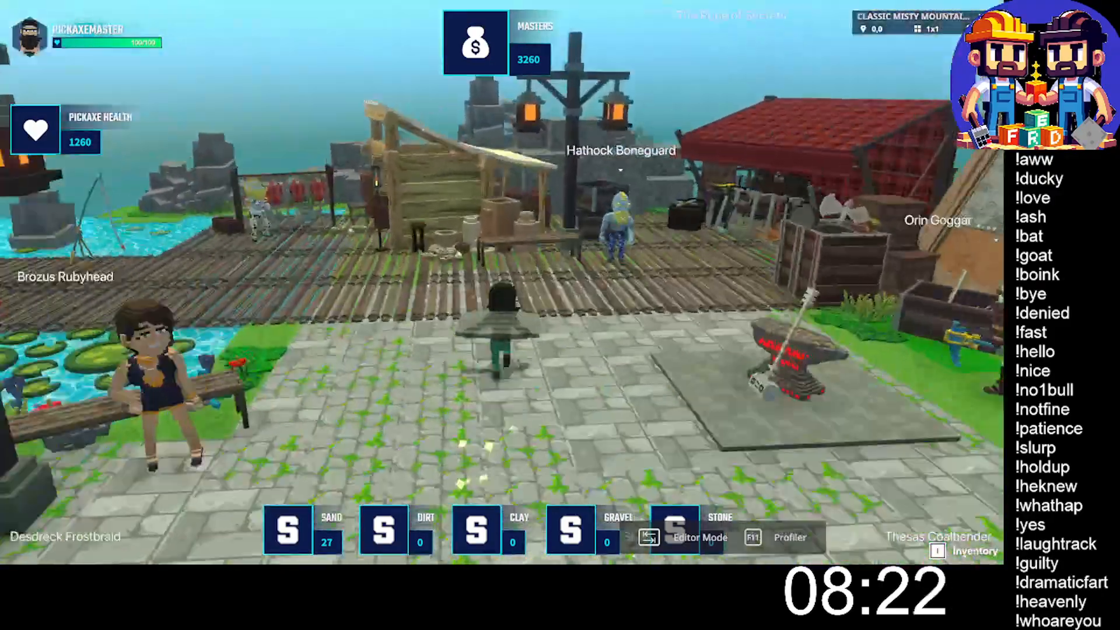
pyautogui.press('w')
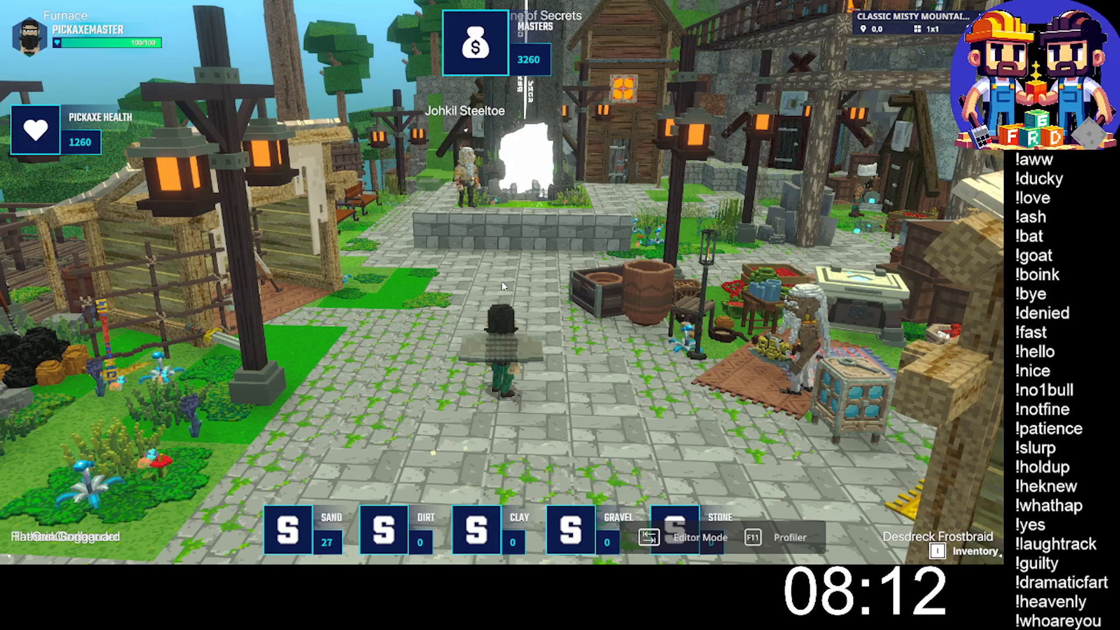
pyautogui.press('Tab')
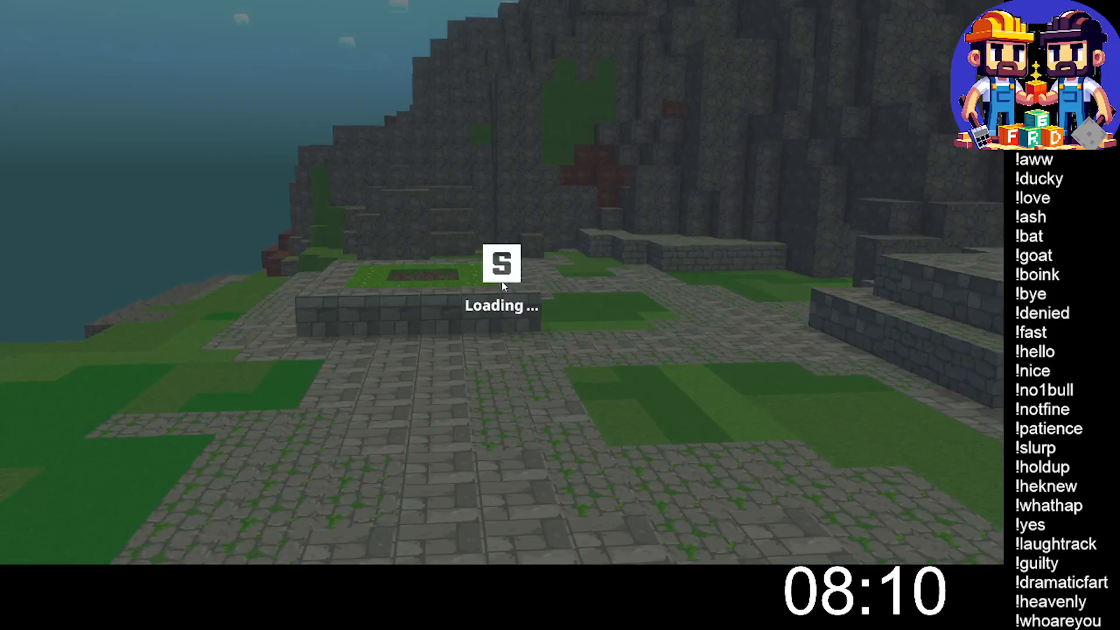